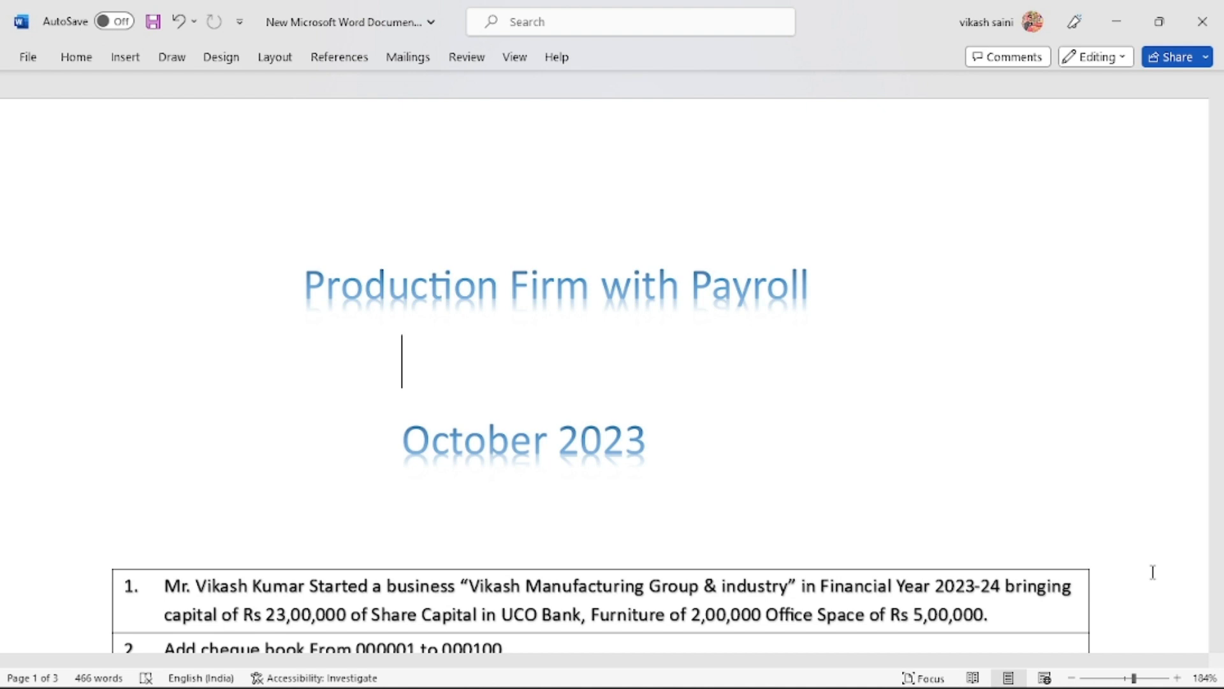
Bring the numbered list of seven transactions into view in Word, then return to TallyPrime
{"action": "scroll", "coordinate": [1153, 572], "scroll_direction": "down", "scroll_amount": 5}
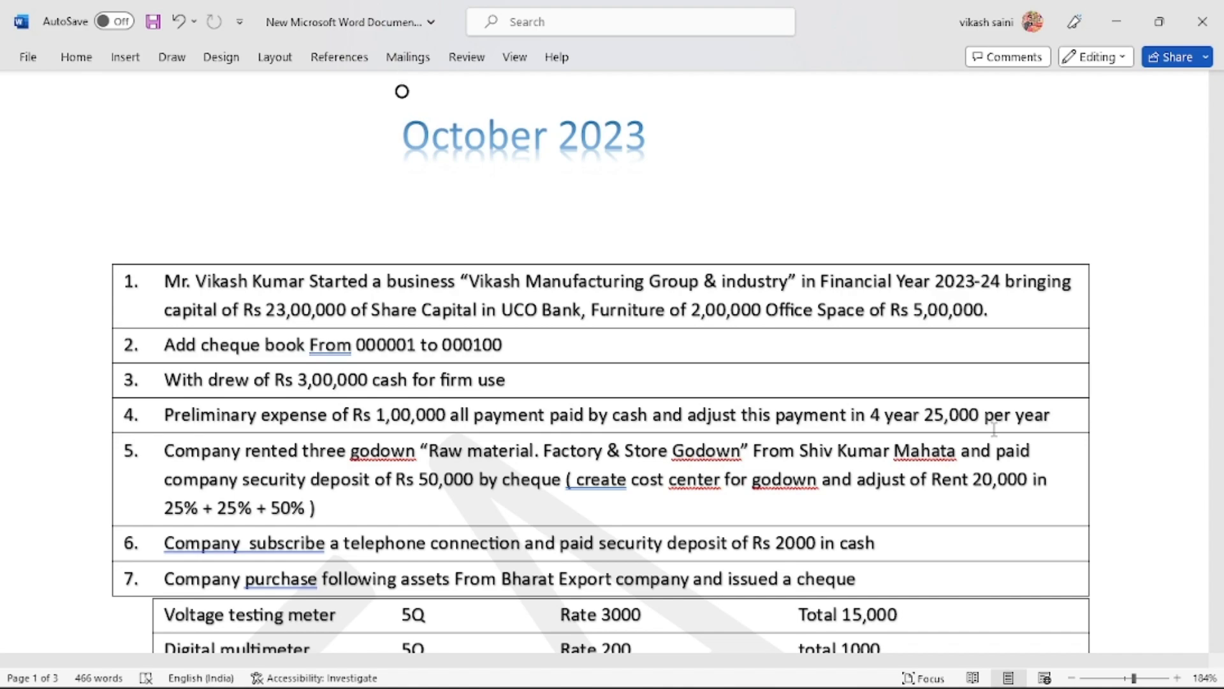
{"action": "key", "text": "alt+Tab"}
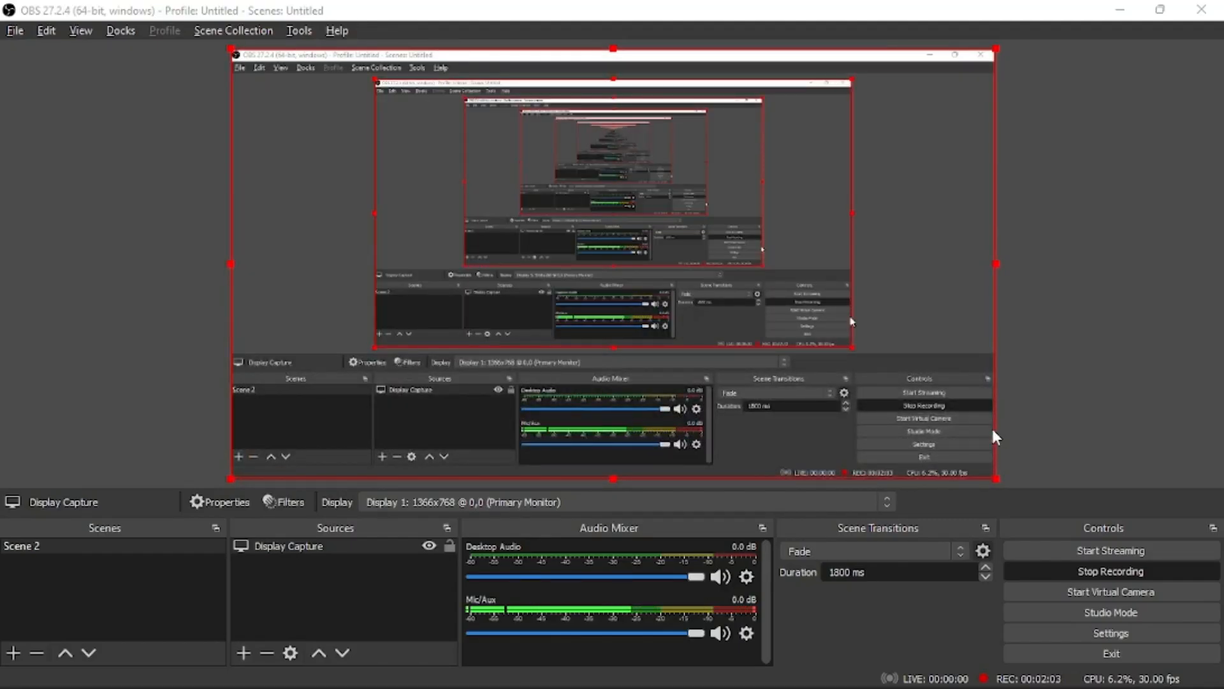
{"action": "key", "text": "alt+Tab"}
{"action": "key", "text": "alt+Tab"}
{"action": "key", "text": "alt+Tab"}
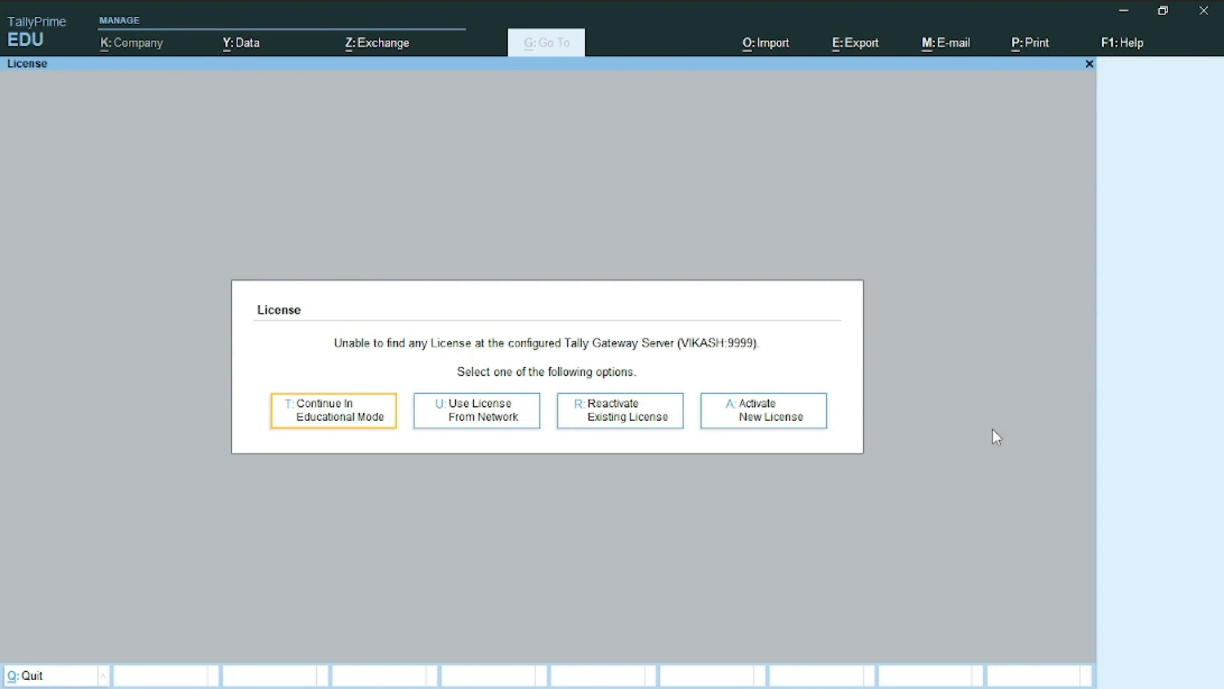
In Educational Mode, create the company 'Production' with state Rajasthan and books beginning 1-Apr-23
{"action": "key", "text": "Return"}
{"action": "key", "text": "F3"}
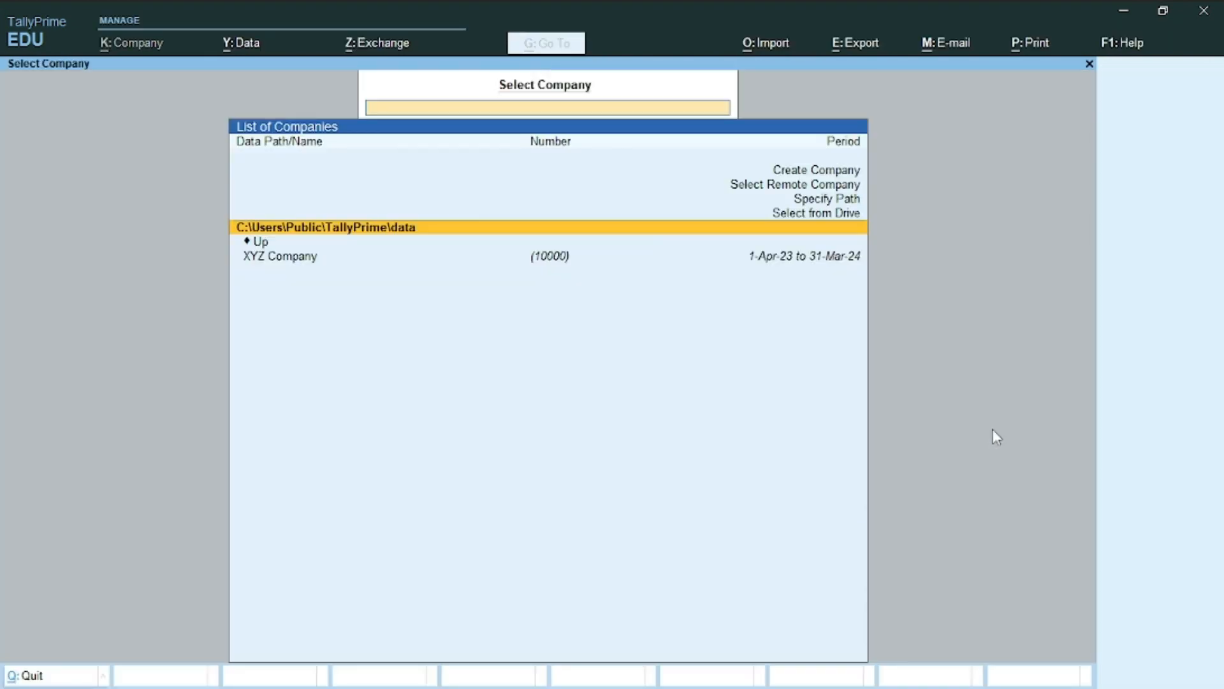
{"action": "key", "text": "Up"}
{"action": "key", "text": "Up"}
{"action": "key", "text": "Up"}
{"action": "key", "text": "Up"}
{"action": "key", "text": "Return"}
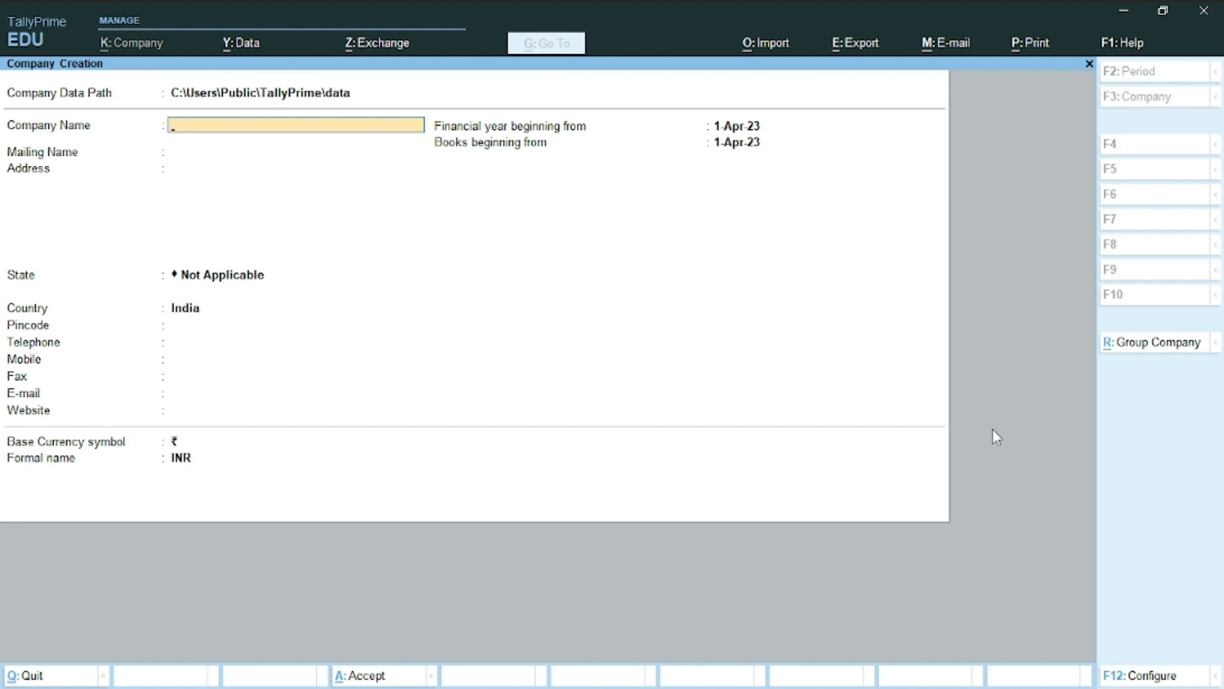
{"action": "type", "text": "Production"}
{"action": "key", "text": "Return"}
{"action": "key", "text": "Return"}
{"action": "key", "text": "Return"}
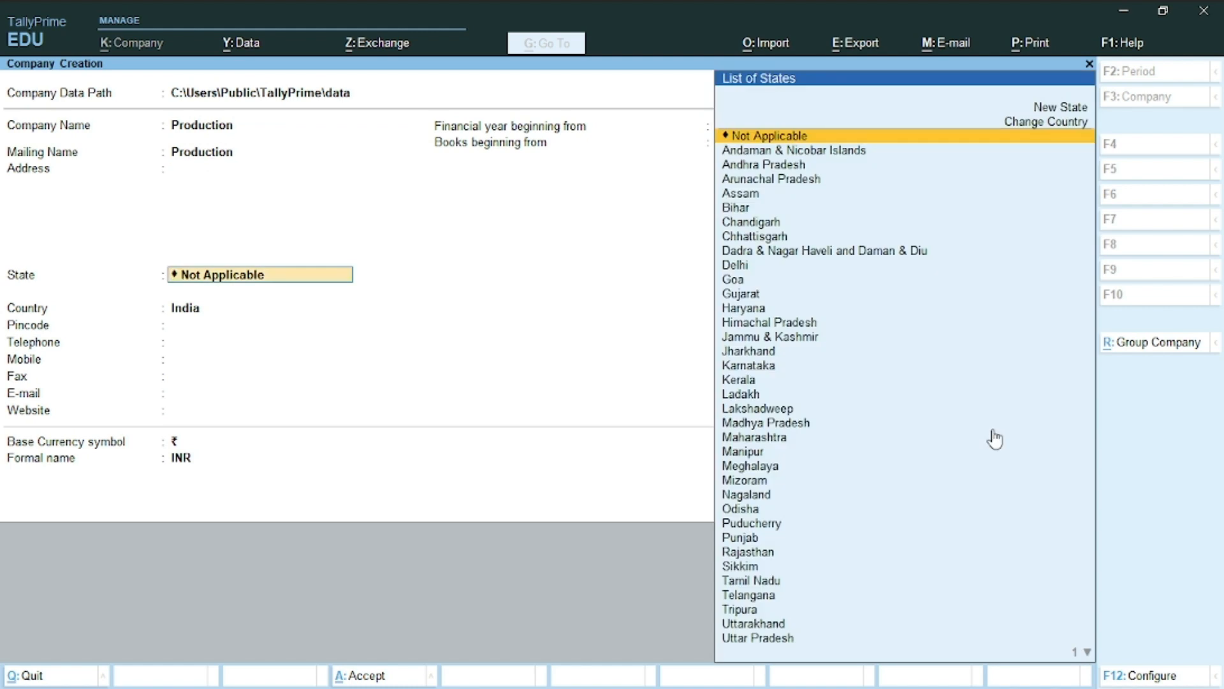
{"action": "type", "text": "Raj"}
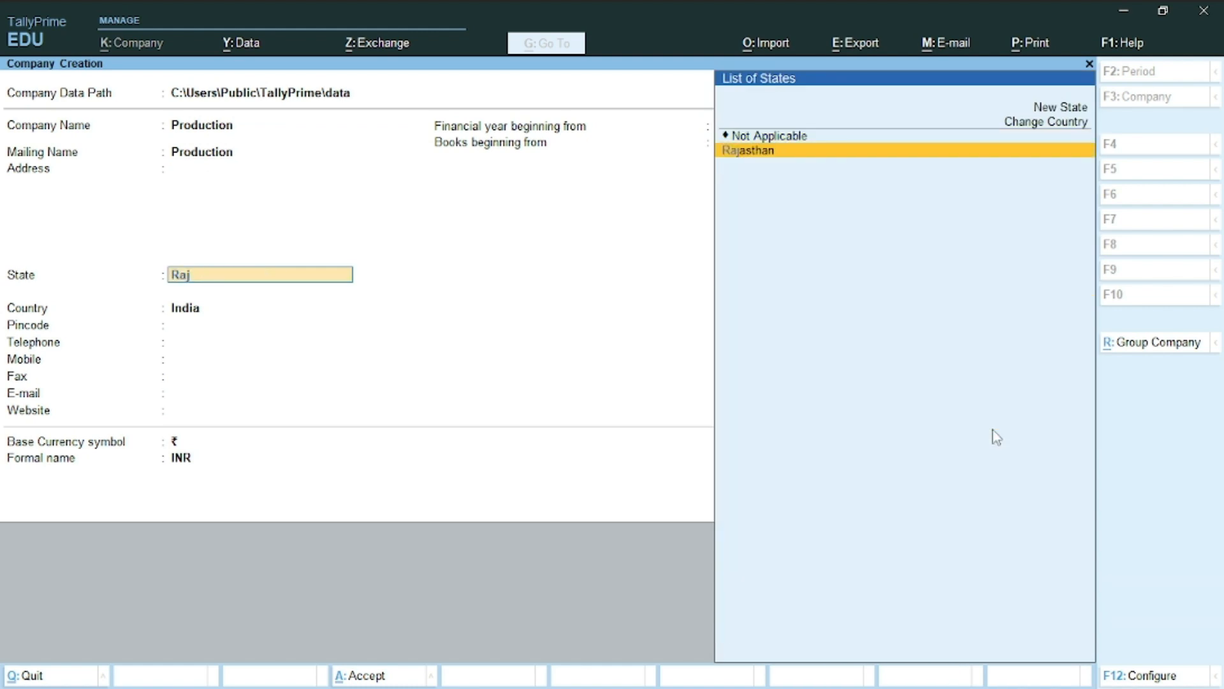
{"action": "key", "text": "Return"}
{"action": "key", "text": "Return"}
{"action": "key", "text": "Return"}
{"action": "key", "text": "Return"}
{"action": "key", "text": "Return"}
{"action": "key", "text": "Return"}
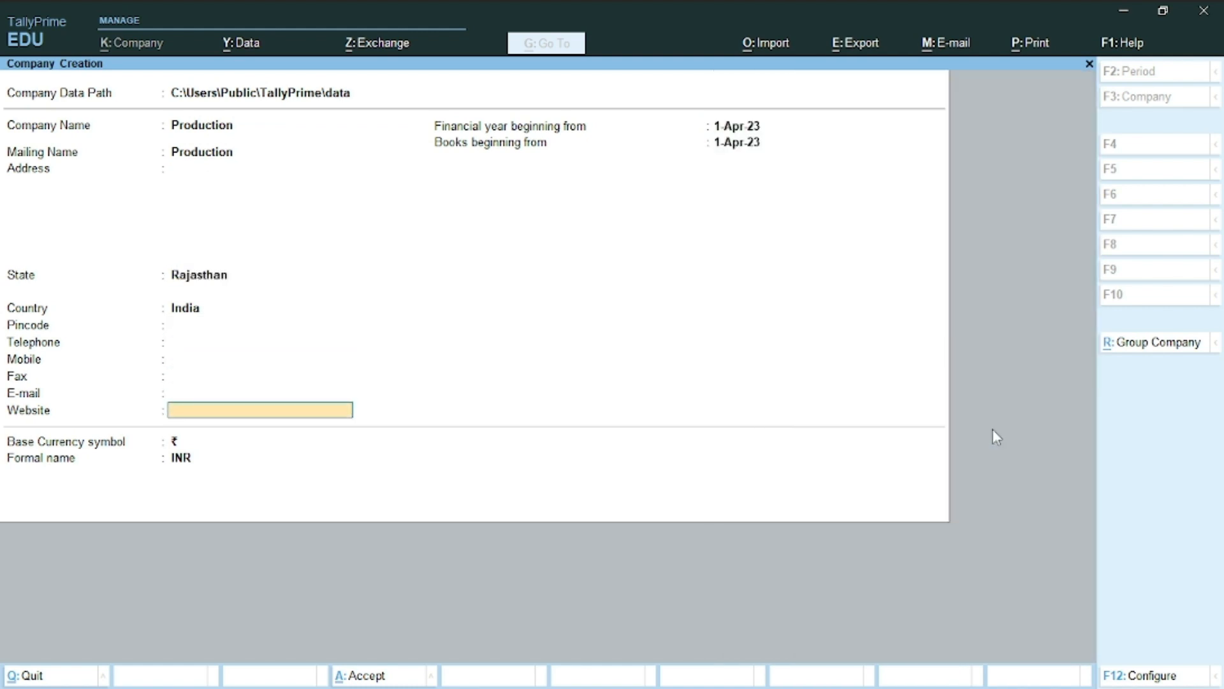
{"action": "key", "text": "Return"}
{"action": "key", "text": "Return"}
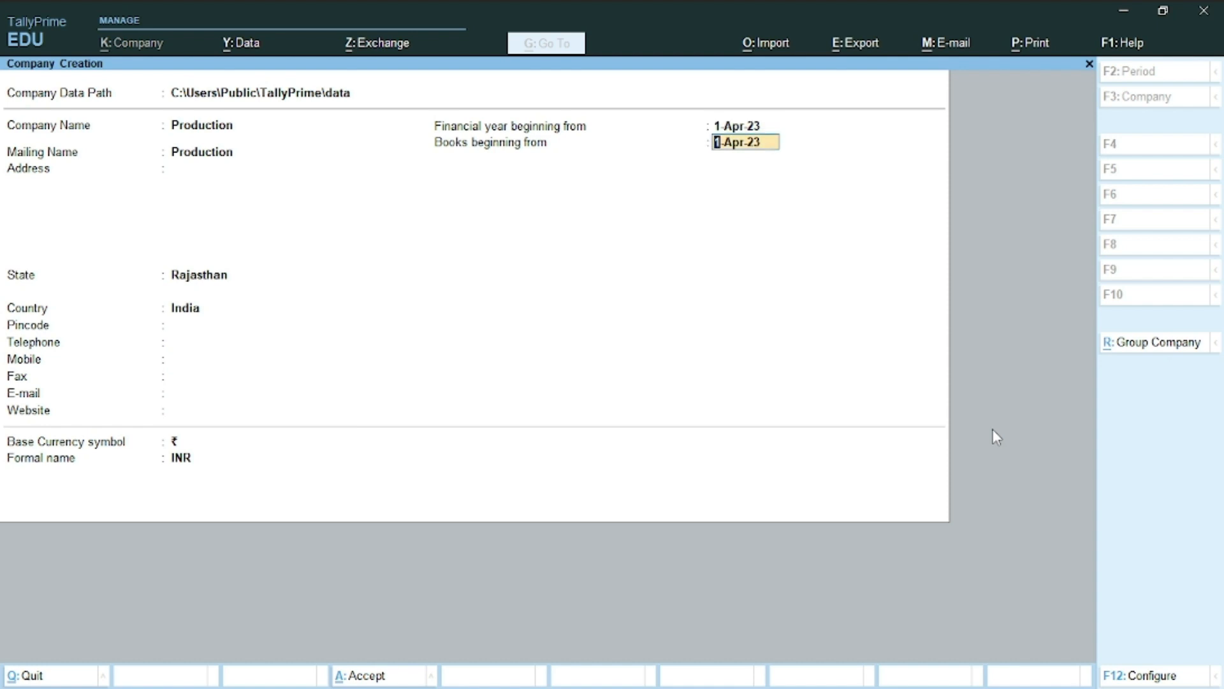
{"action": "key", "text": "ctrl"}
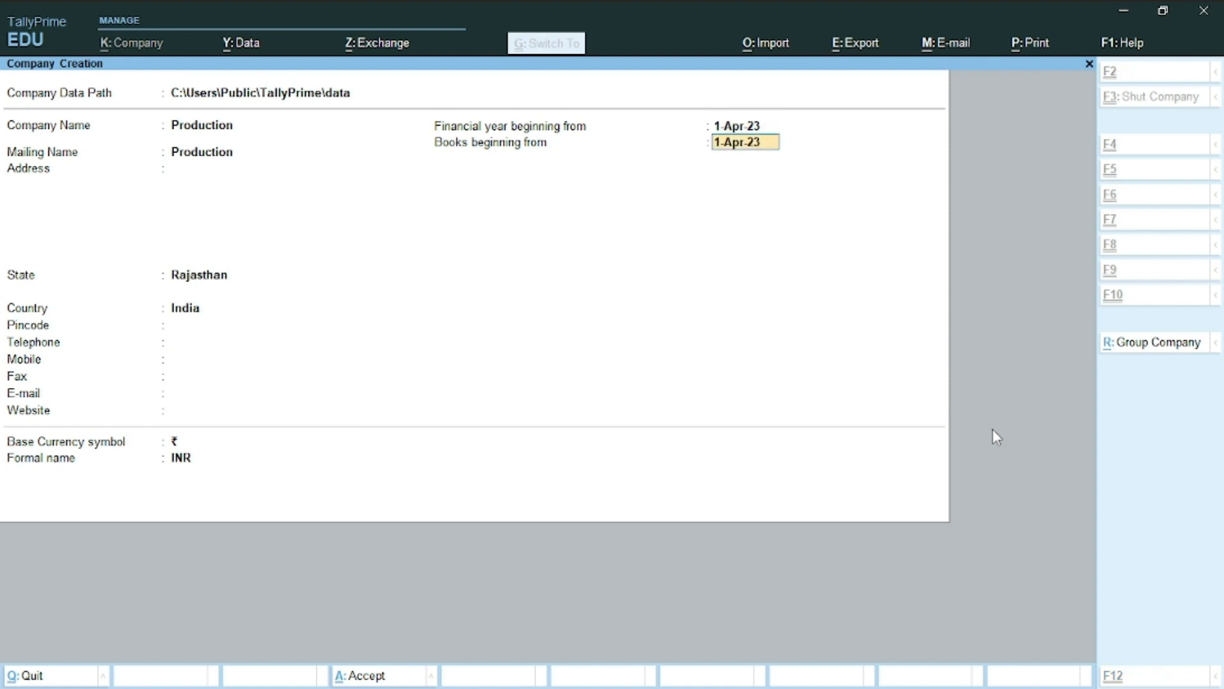
{"action": "key", "text": "ctrl+a"}
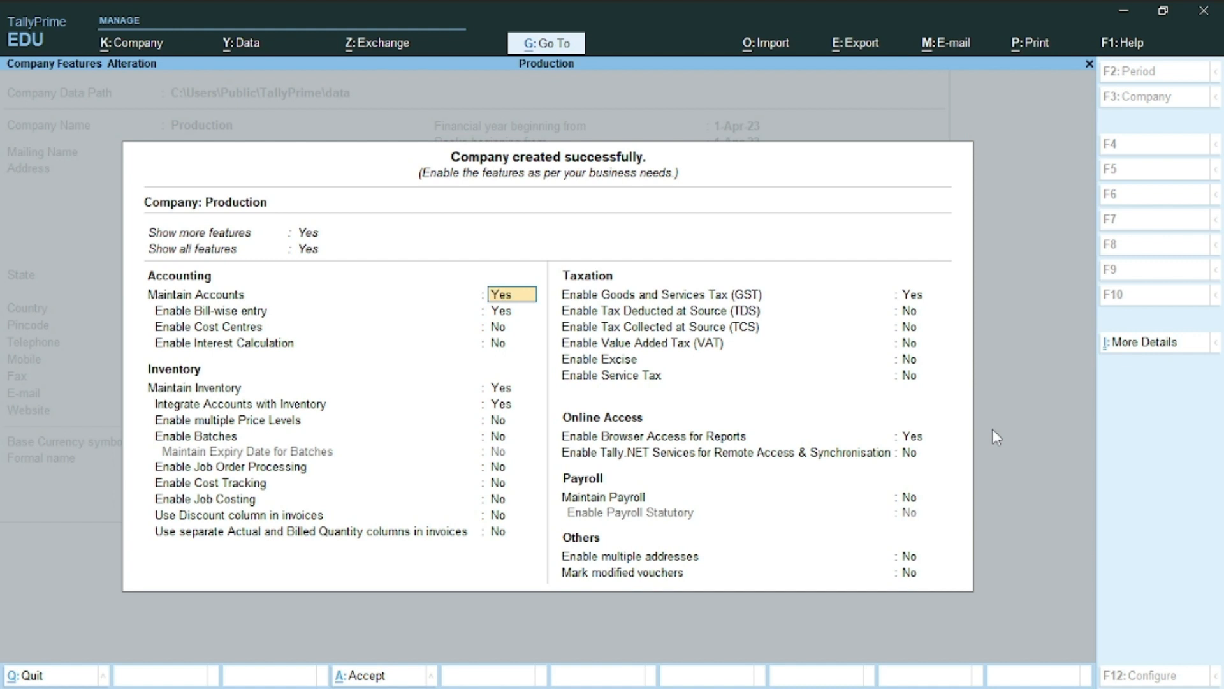
Accept the default company features and start a new Receipt voucher, No. 1 dated 1 Apr 23
{"action": "key", "text": "ctrl"}
{"action": "key", "text": "ctrl+a"}
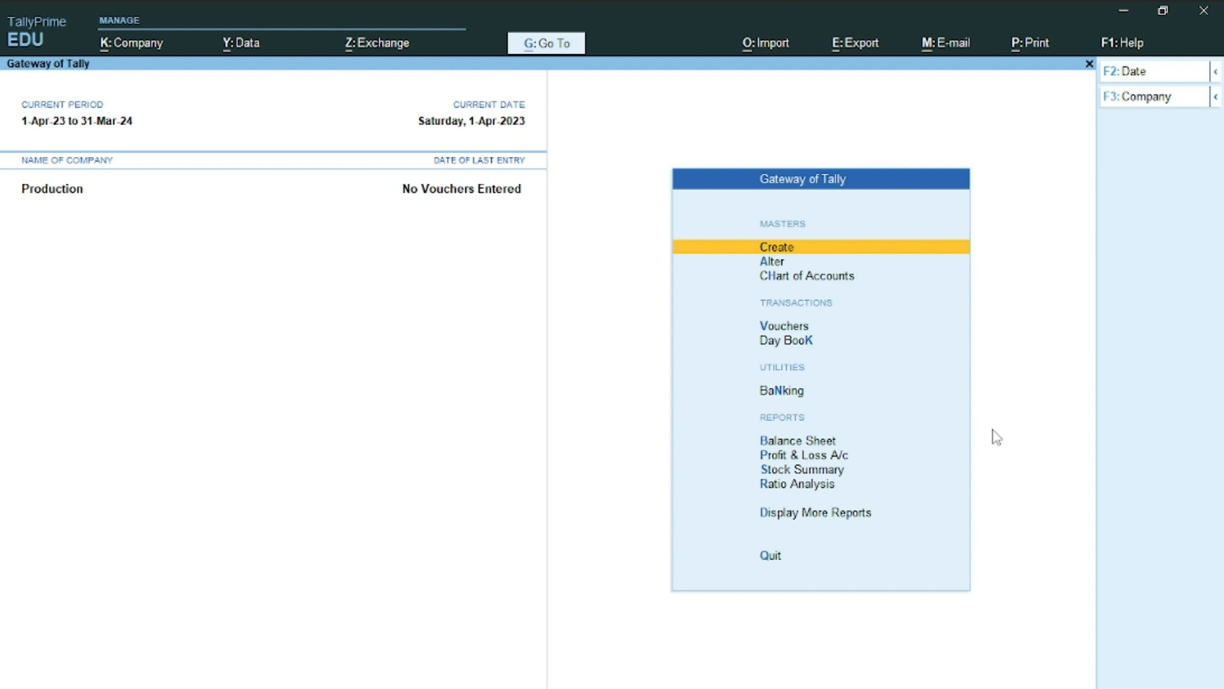
{"action": "key", "text": "Down"}
{"action": "key", "text": "Down"}
{"action": "key", "text": "Down"}
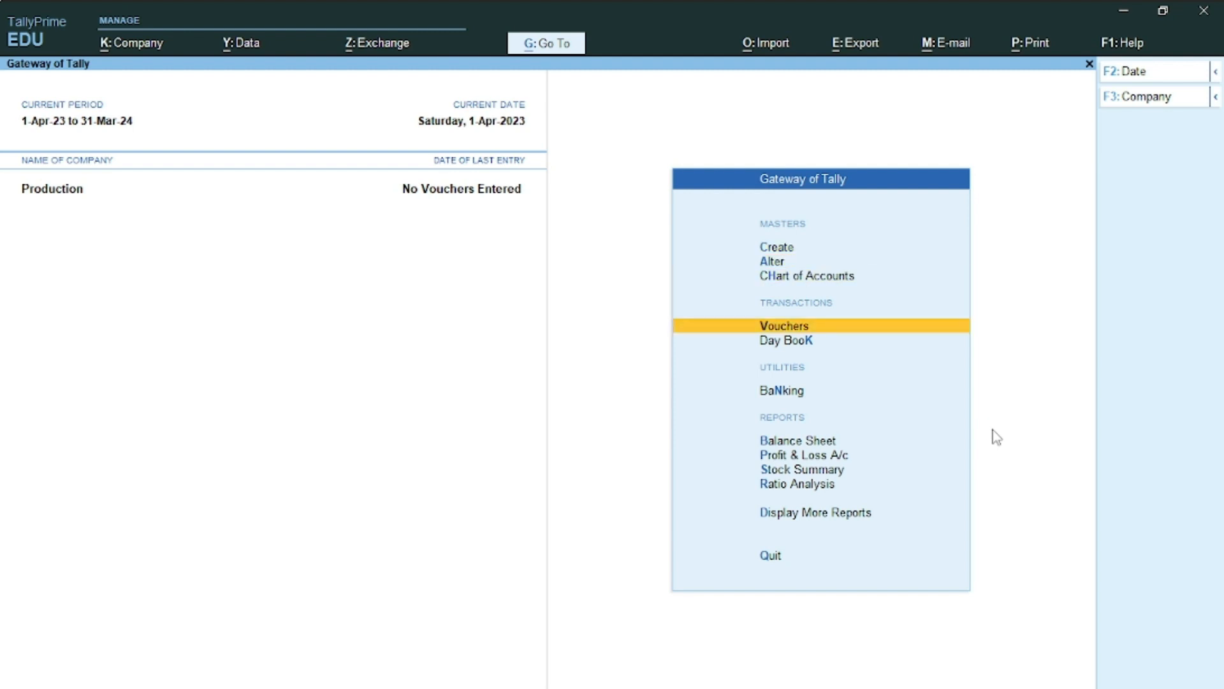
{"action": "key", "text": "Return"}
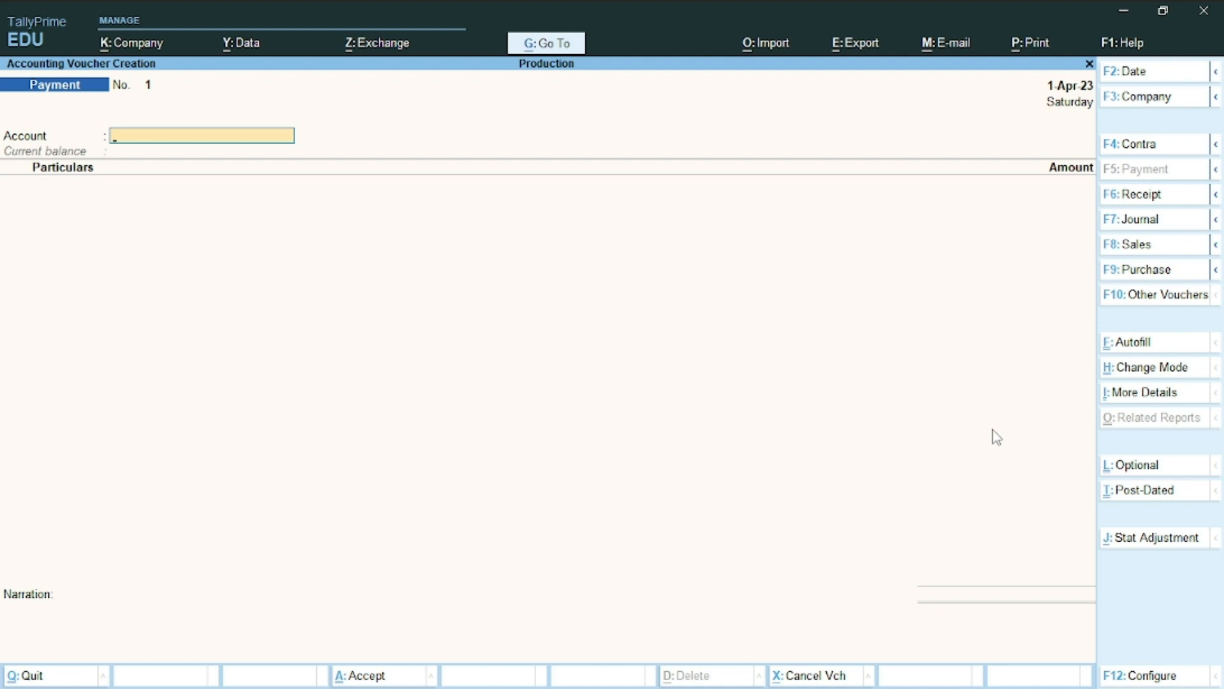
{"action": "left_click", "coordinate": [1176, 198]}
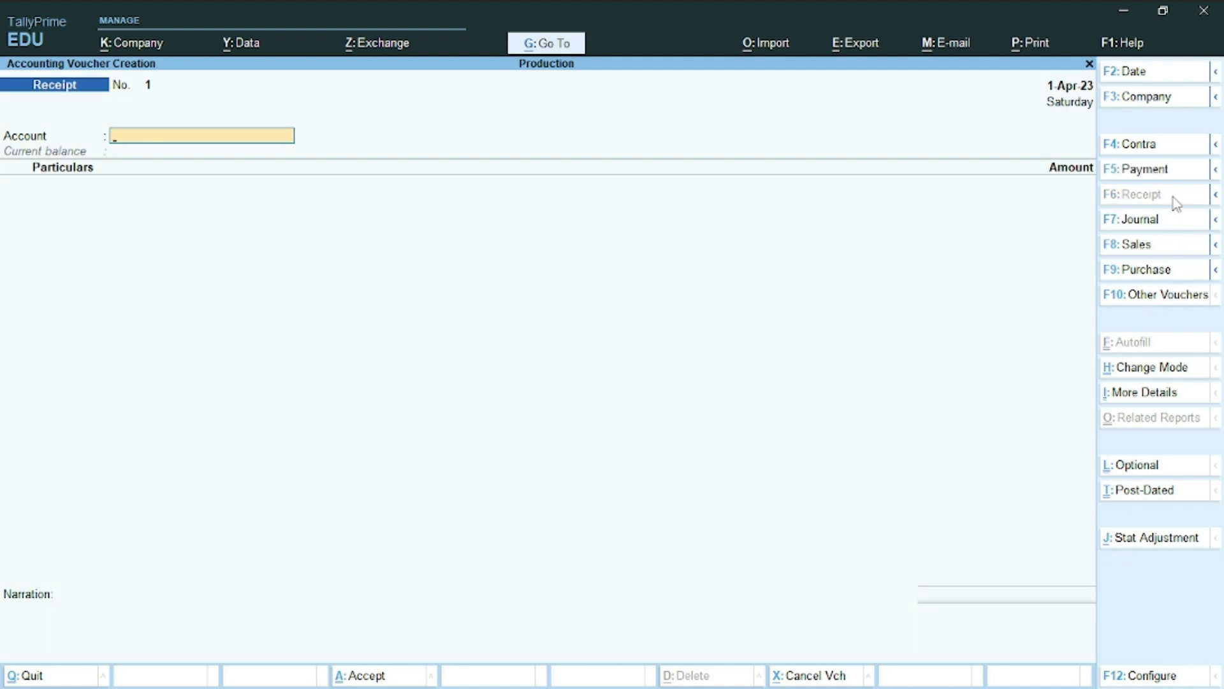
Switch the Receipt voucher to Double Entry mode
{"action": "key", "text": "ctrl+h"}
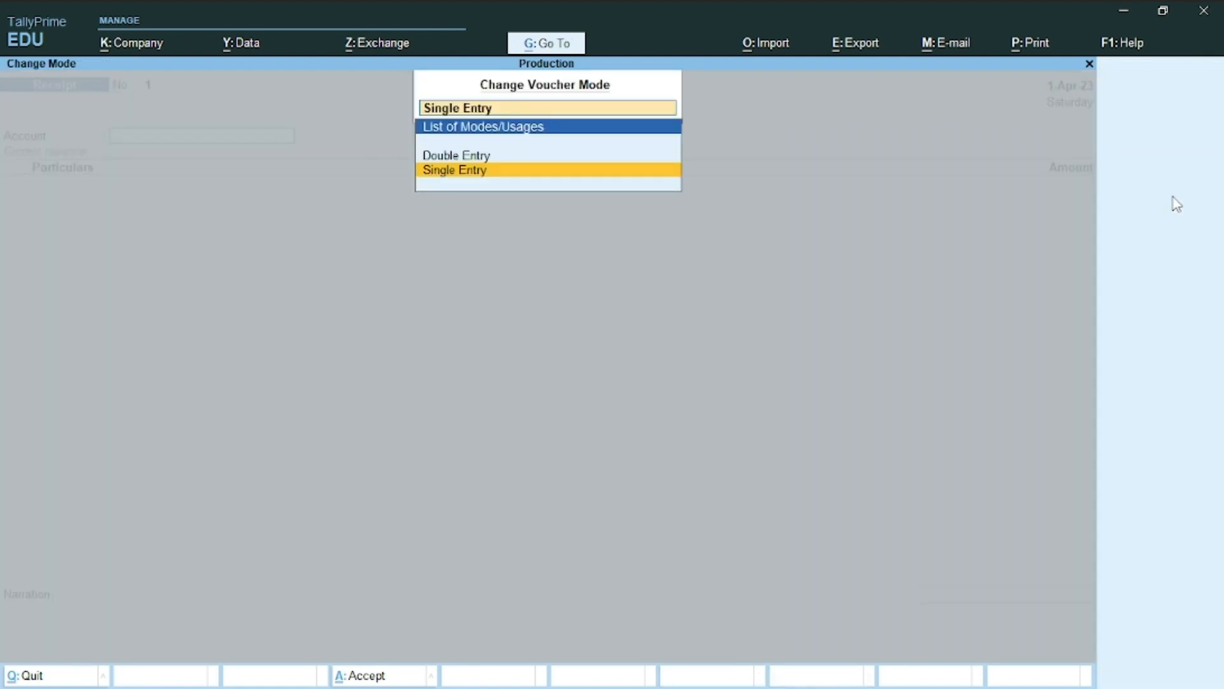
{"action": "key", "text": "Up"}
{"action": "key", "text": "Return"}
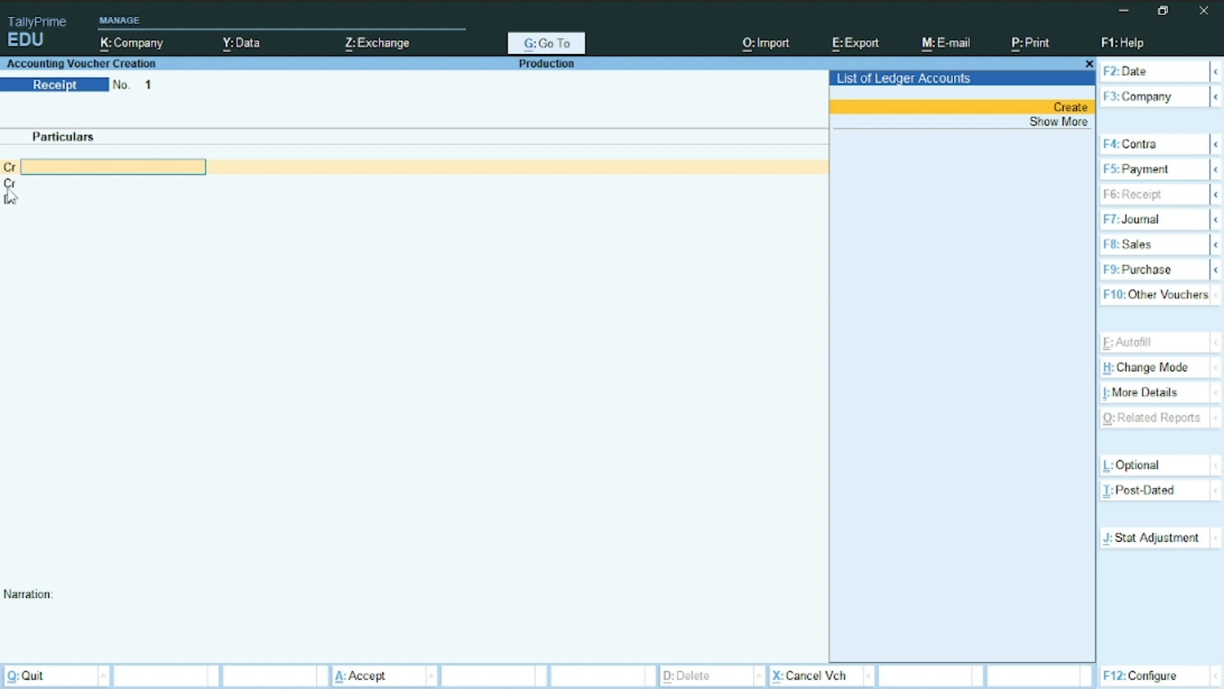
Create a Capital ledger under Capital Account for the voucher's credit line
{"action": "key", "text": "alt+c"}
{"action": "type", "text": "C"}
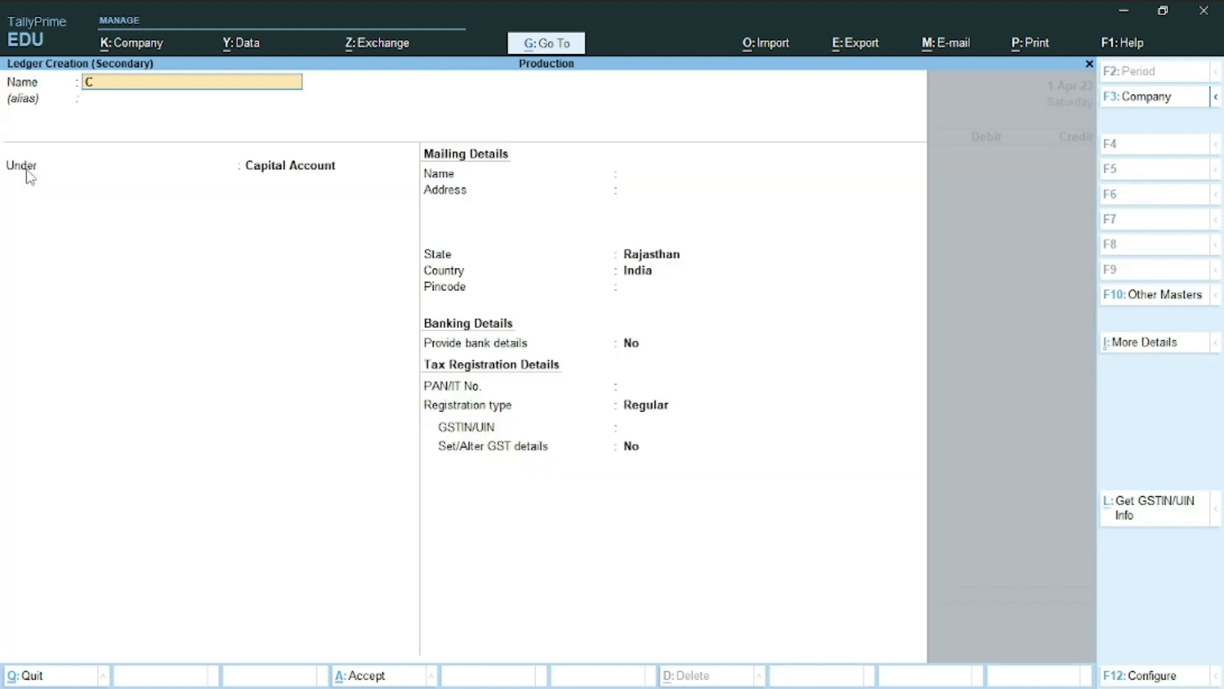
{"action": "type", "text": "apital"}
{"action": "key", "text": "Return"}
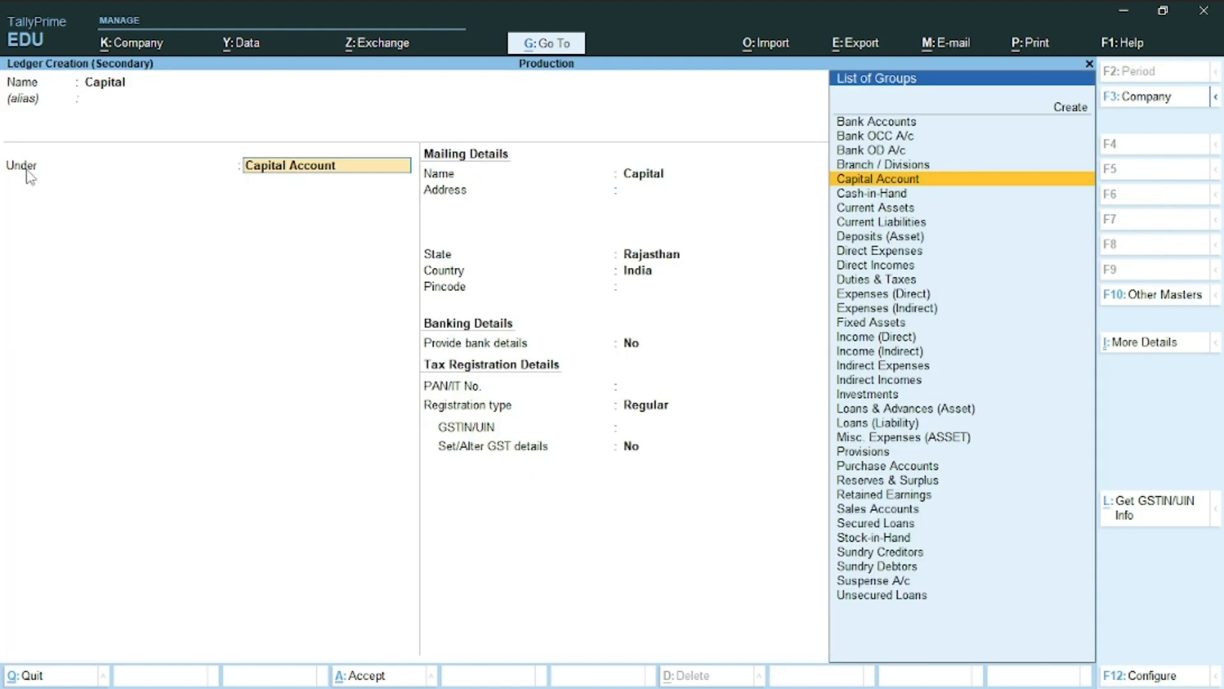
{"action": "key", "text": "ctrl+a"}
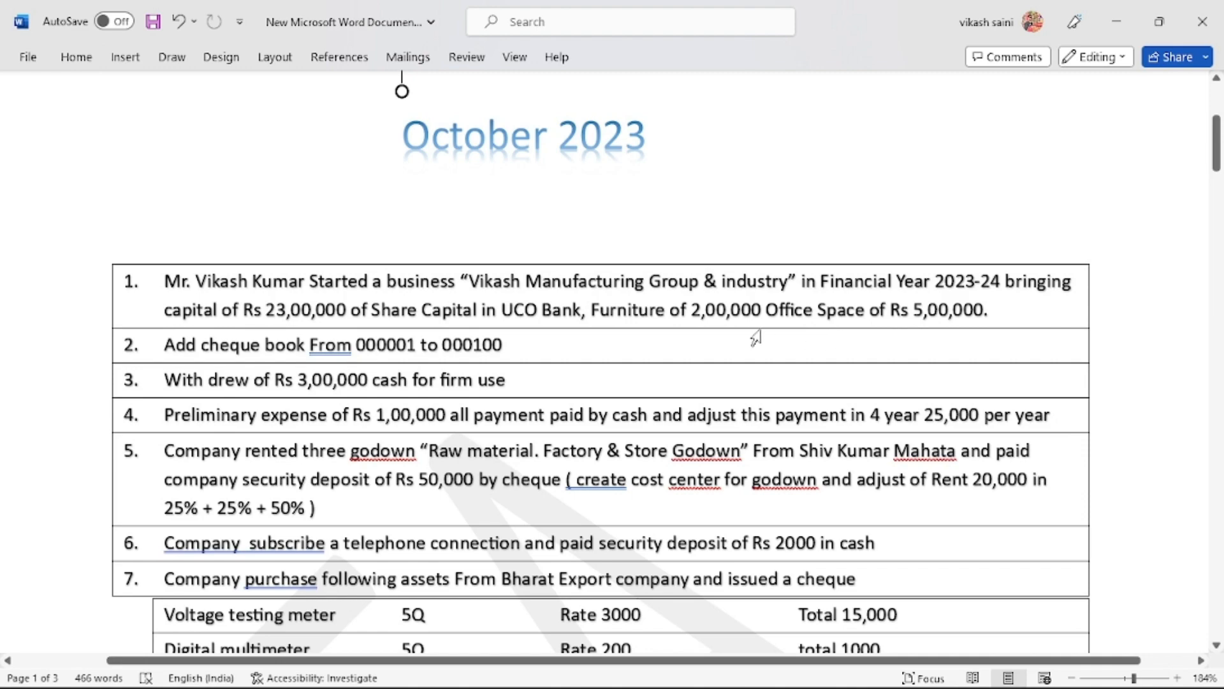
Credit Capital with 30,00,000 and start a Dr line below it
{"action": "key", "text": "alt+Tab"}
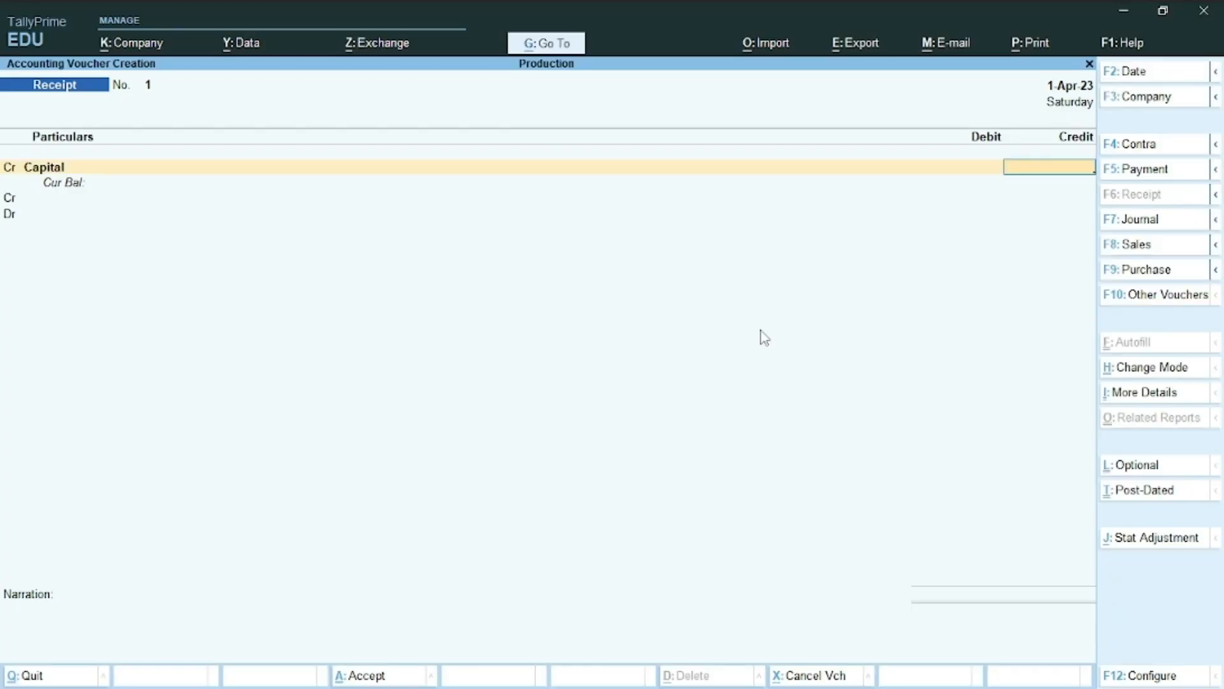
{"action": "type", "text": "3"}
{"action": "type", "text": "0,00,0"}
{"action": "type", "text": "00"}
{"action": "key", "text": "Return"}
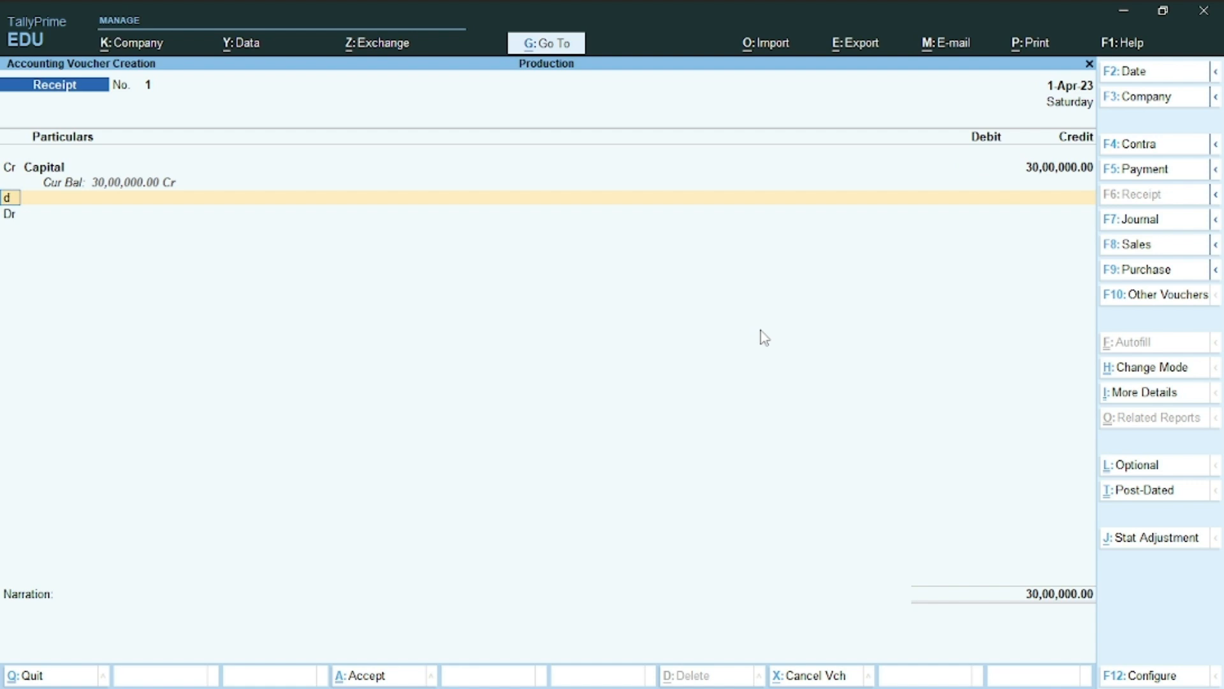
{"action": "key", "text": "d"}
{"action": "key", "text": "Return"}
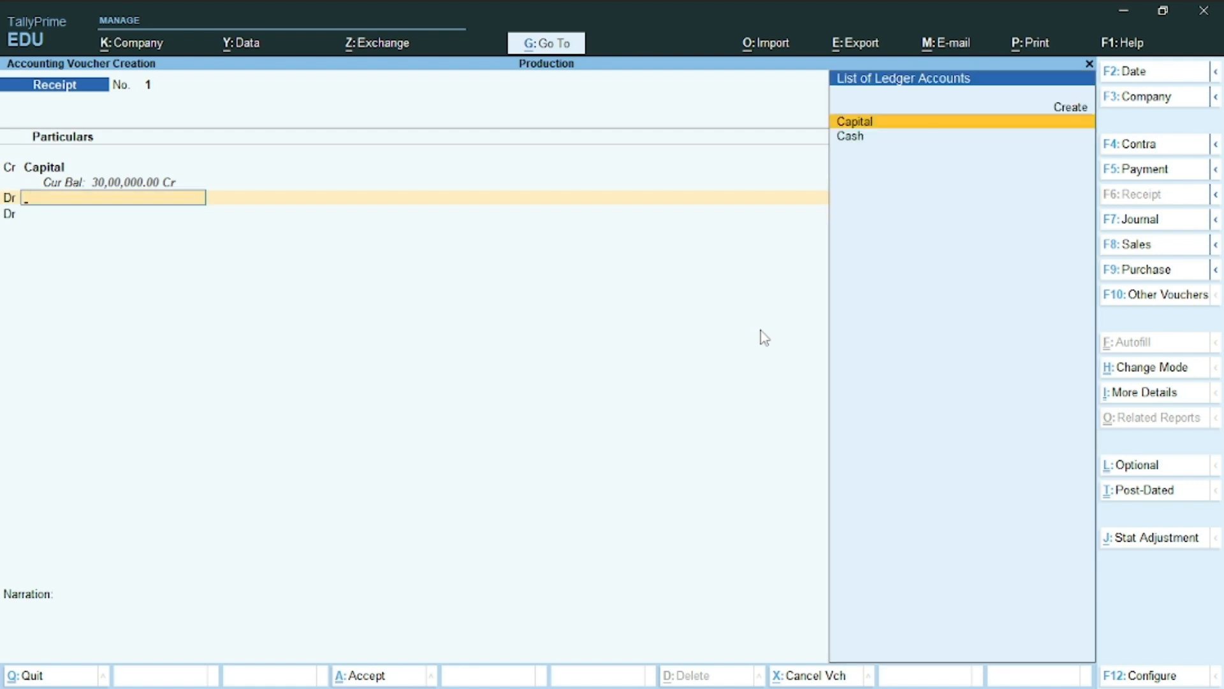
Create a Furniture & Fixture ledger under Fixed Assets with GST Not Applicable
{"action": "key", "text": "alt+c"}
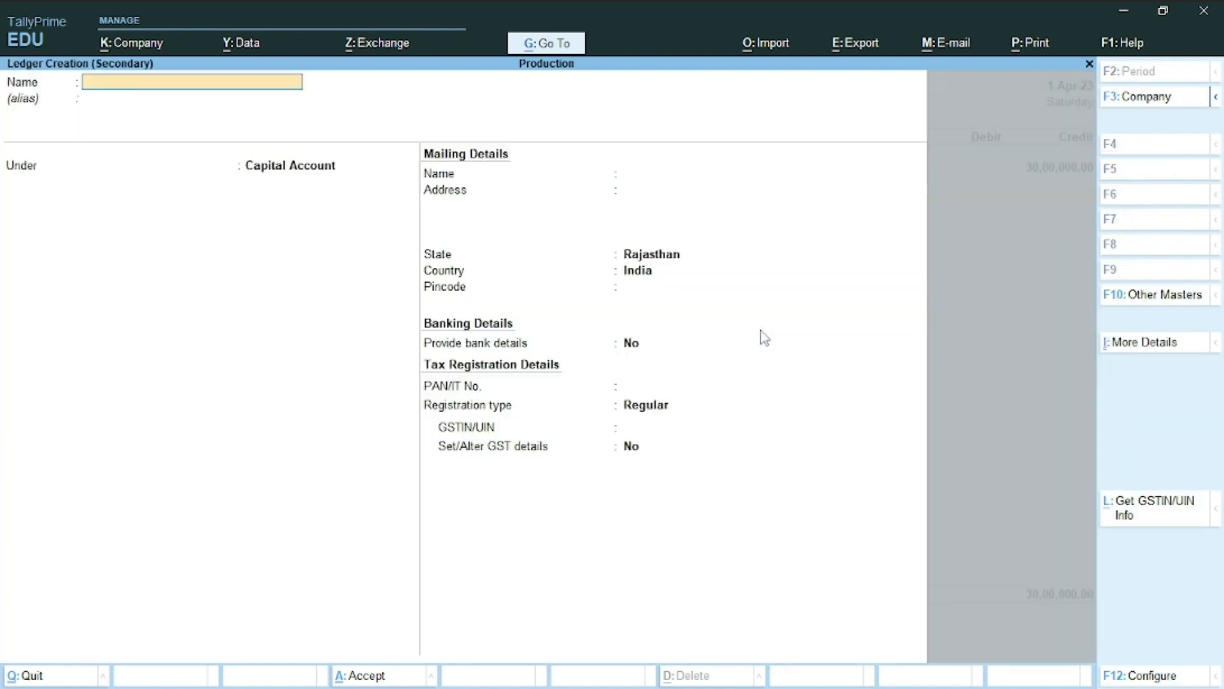
{"action": "type", "text": "Furniture & Fixture"}
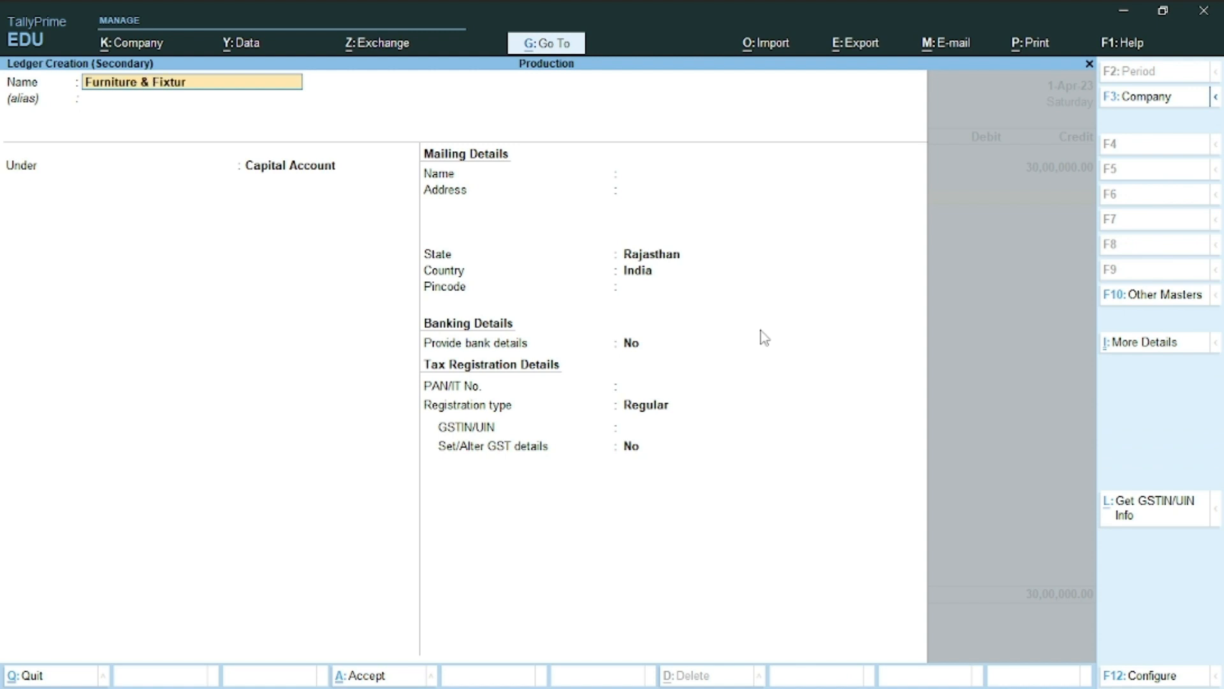
{"action": "key", "text": "Return"}
{"action": "key", "text": "Return"}
{"action": "type", "text": "F"}
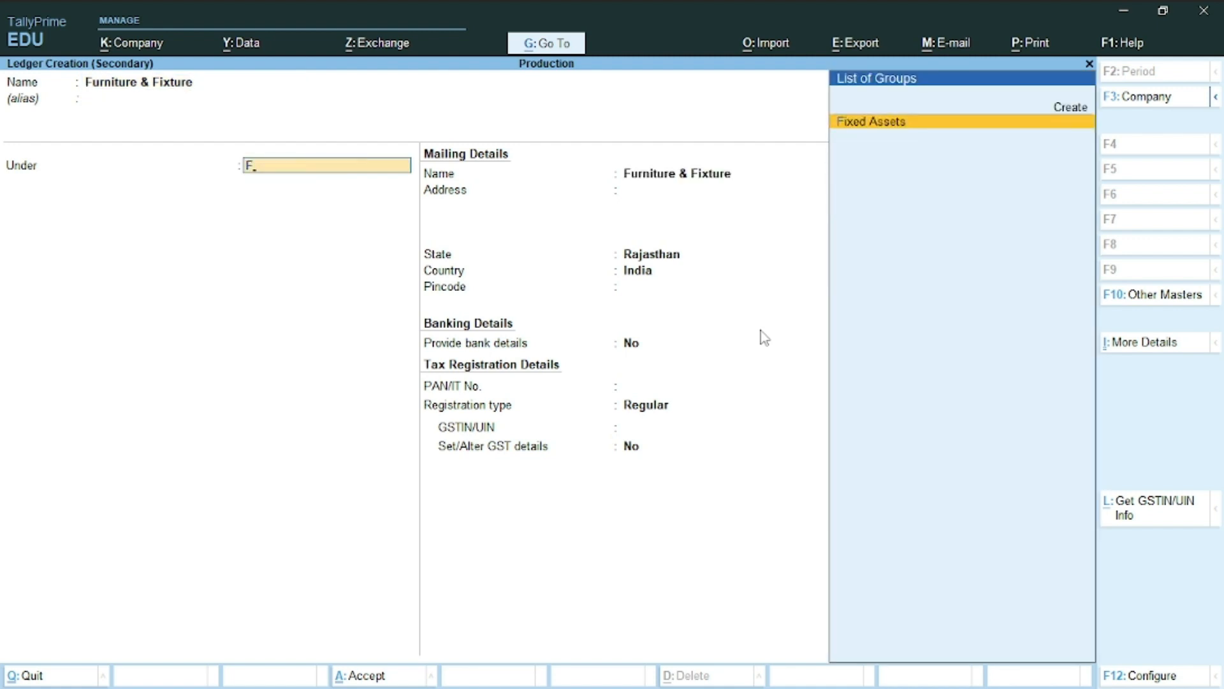
{"action": "key", "text": "Return"}
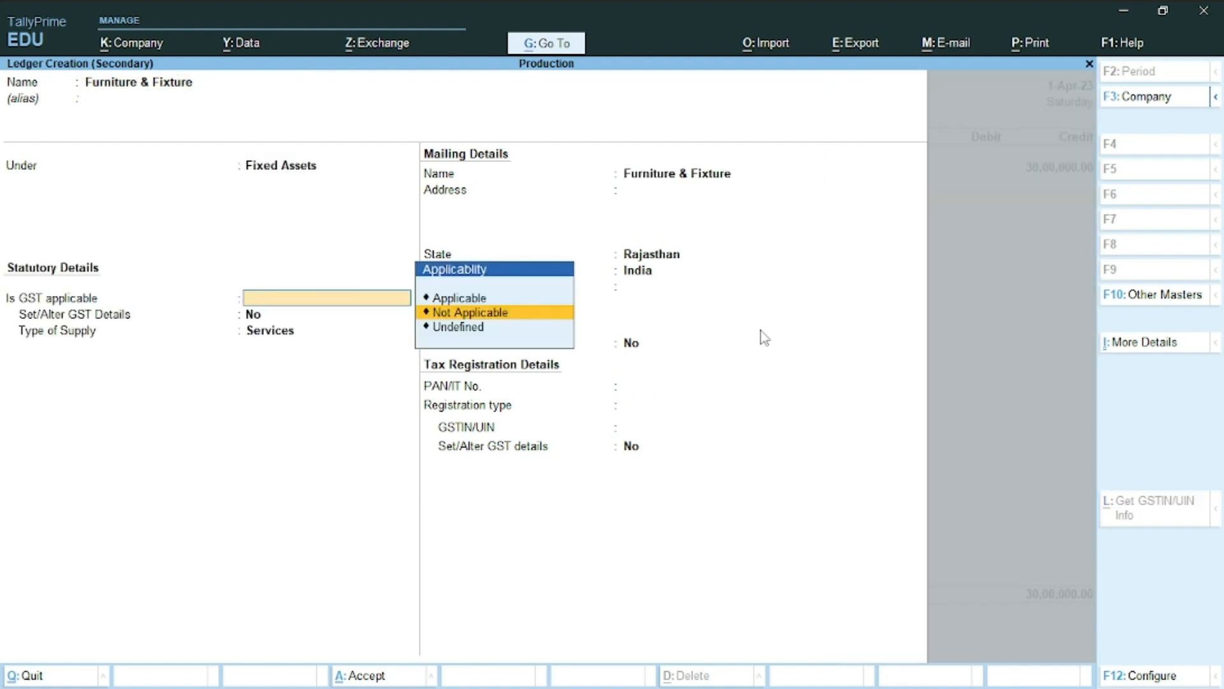
{"action": "key", "text": "Return"}
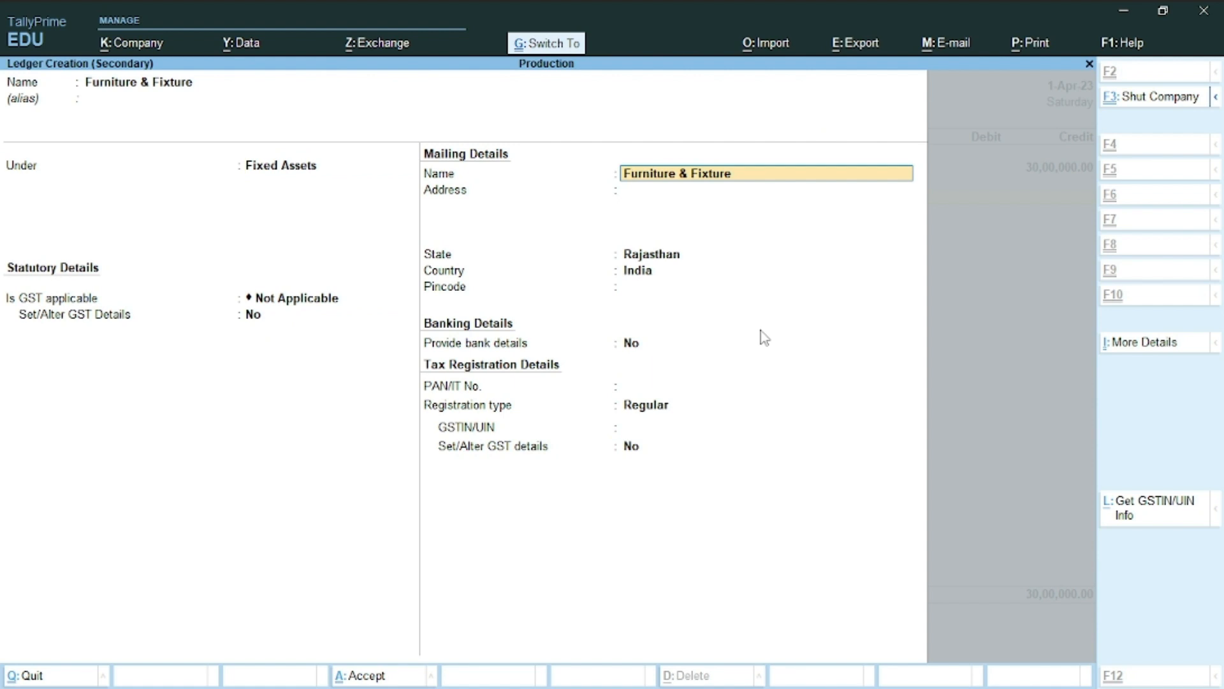
{"action": "key", "text": "ctrl+a"}
Debit Furniture & Fixture with 2,00,000 and start another debit line
{"action": "key", "text": "alt+Tab"}
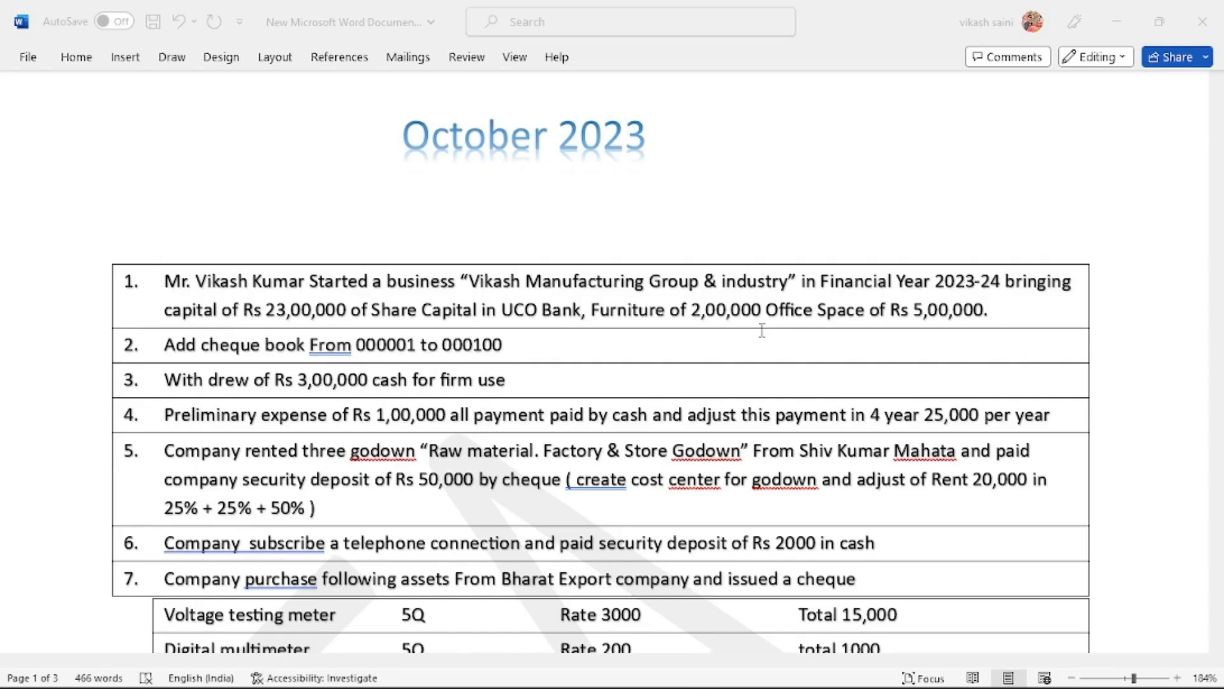
{"action": "key", "text": "alt+Tab"}
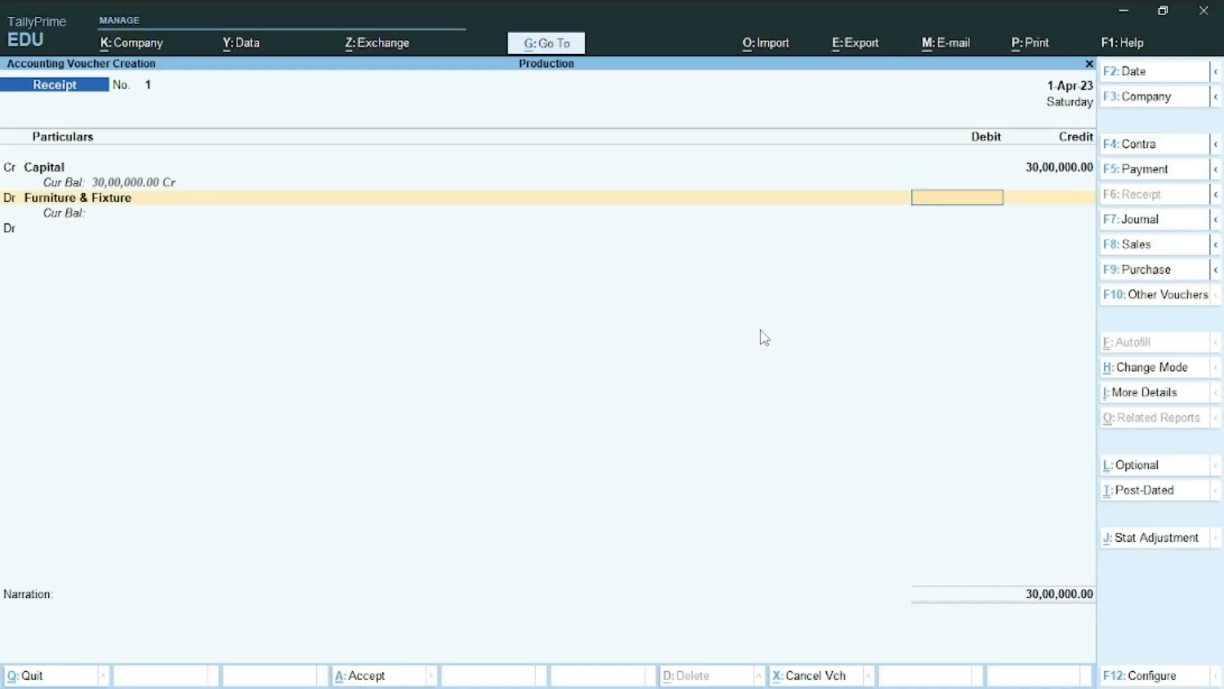
{"action": "key", "text": "alt+Tab"}
{"action": "key", "text": "alt+Tab"}
{"action": "type", "text": "200000"}
{"action": "key", "text": "Return"}
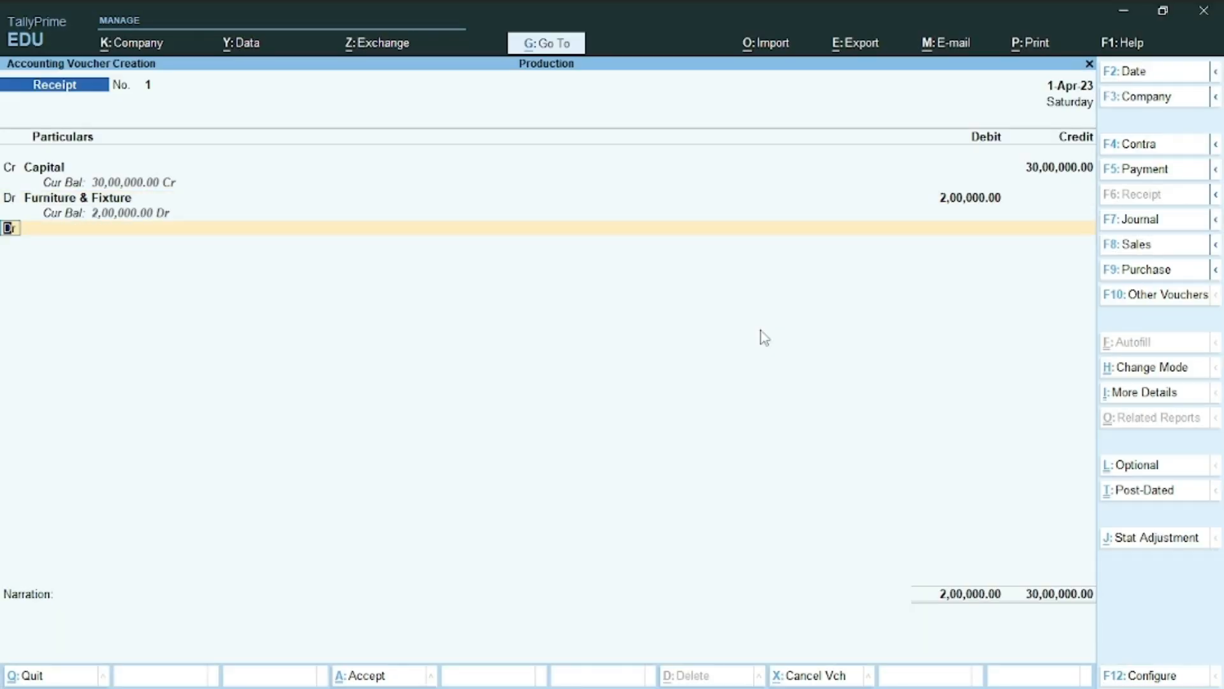
{"action": "key", "text": "Return"}
{"action": "key", "text": "alt+Tab"}
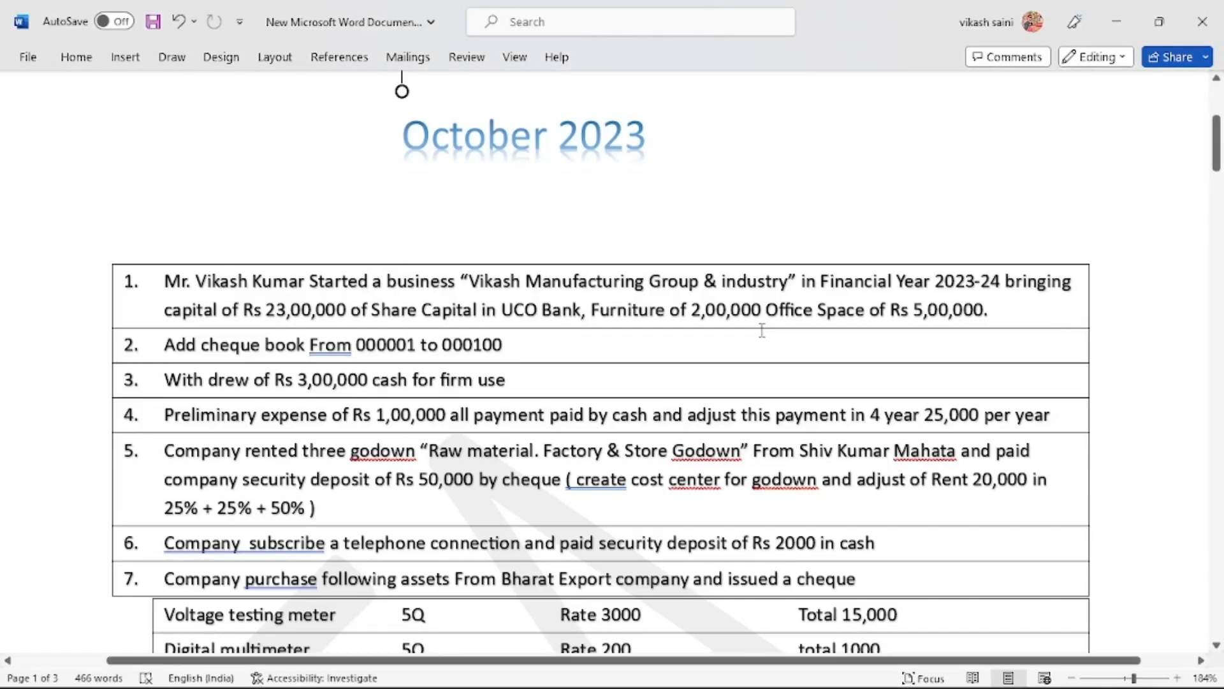
Create an Office Space ledger under Fixed Assets with GST Not Applicable
{"action": "key", "text": "alt+Tab"}
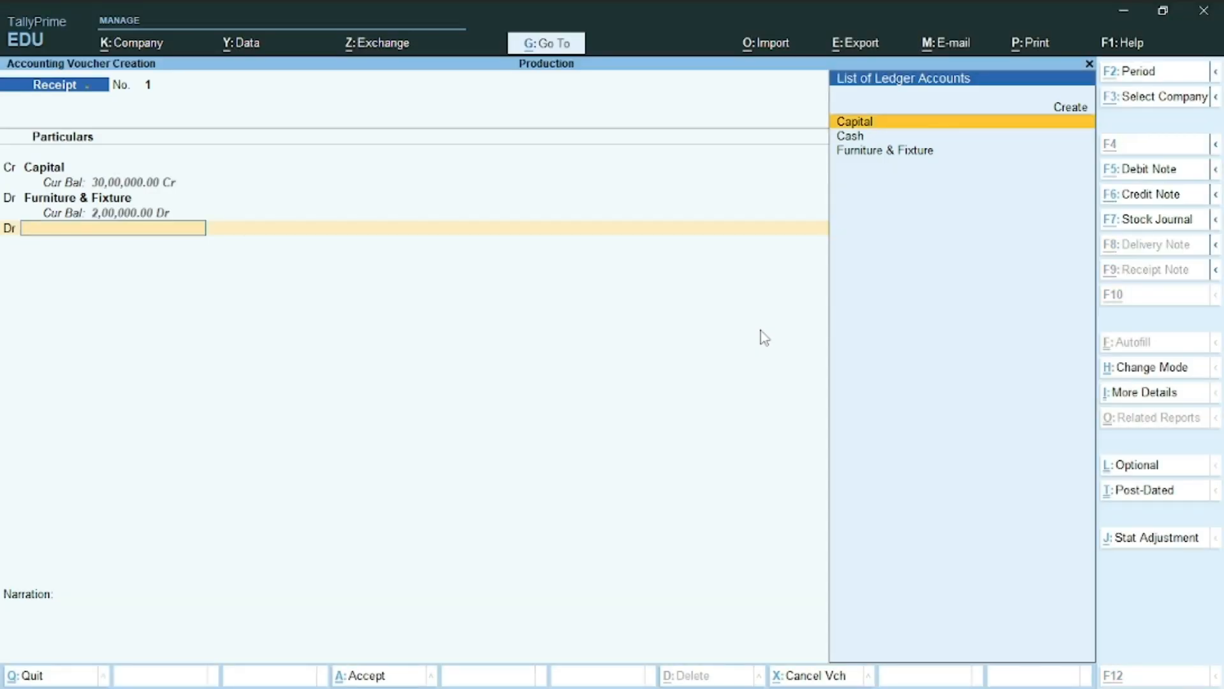
{"action": "key", "text": "alt+c"}
{"action": "type", "text": "Off"}
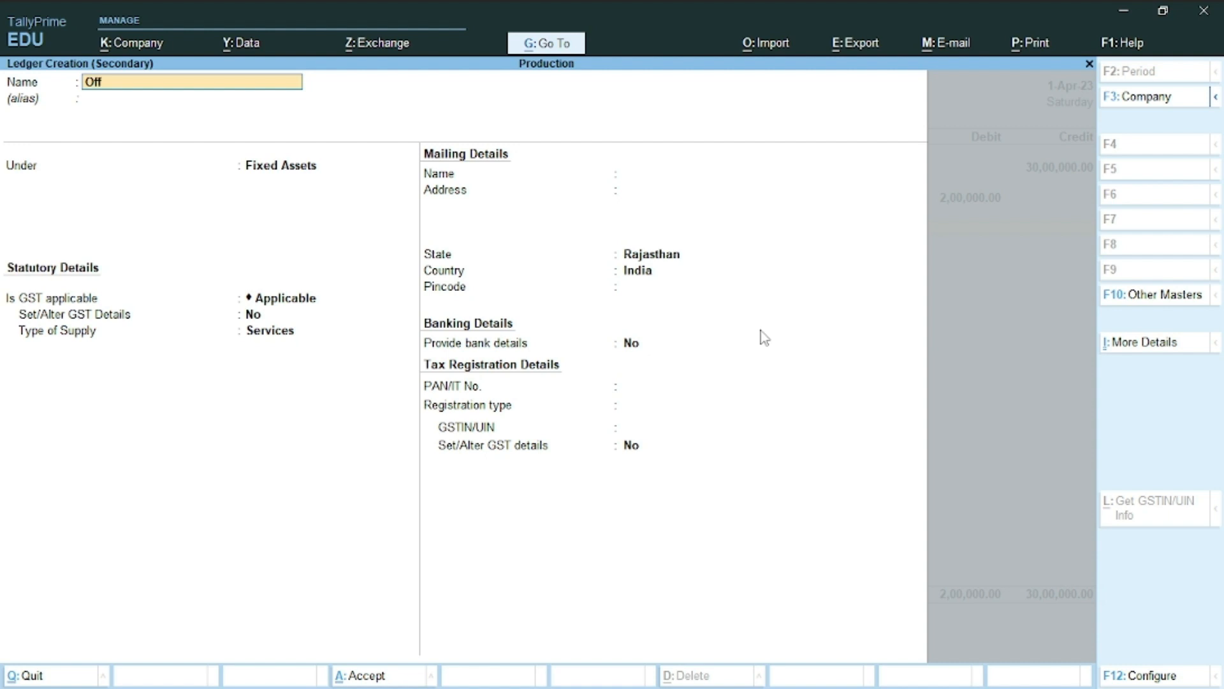
{"action": "type", "text": "ice Space"}
{"action": "key", "text": "Return"}
{"action": "key", "text": "Return"}
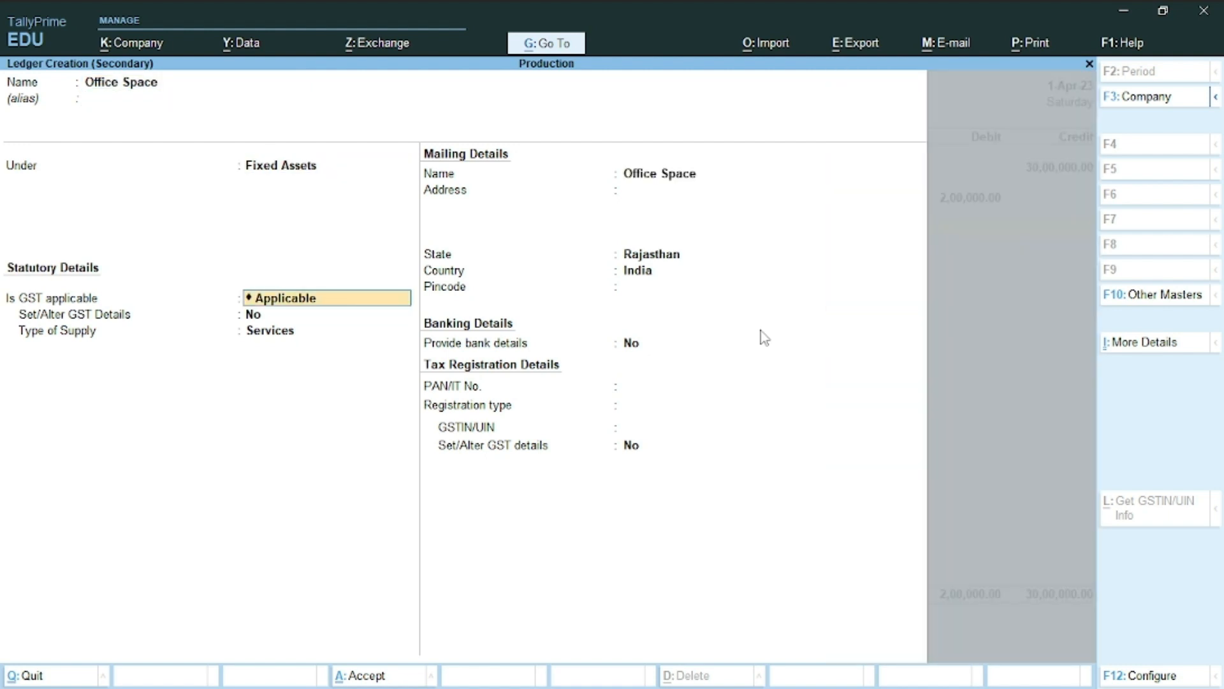
{"action": "type", "text": "No"}
{"action": "key", "text": "Return"}
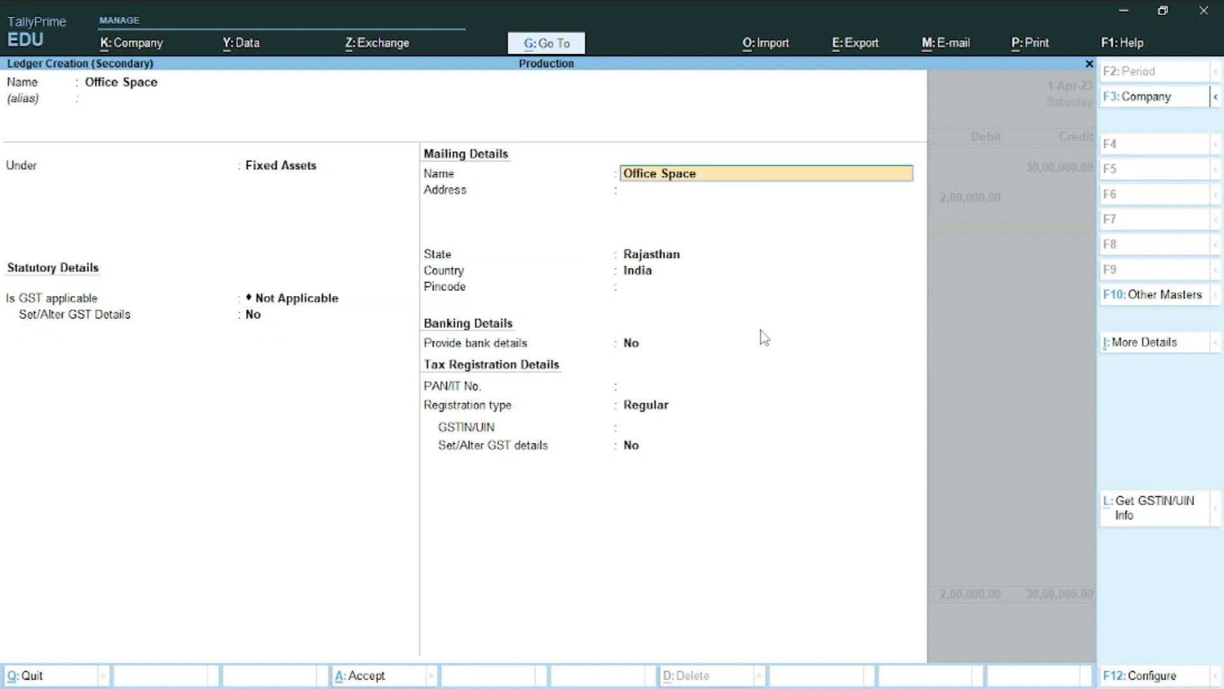
{"action": "key", "text": "ctrl+a"}
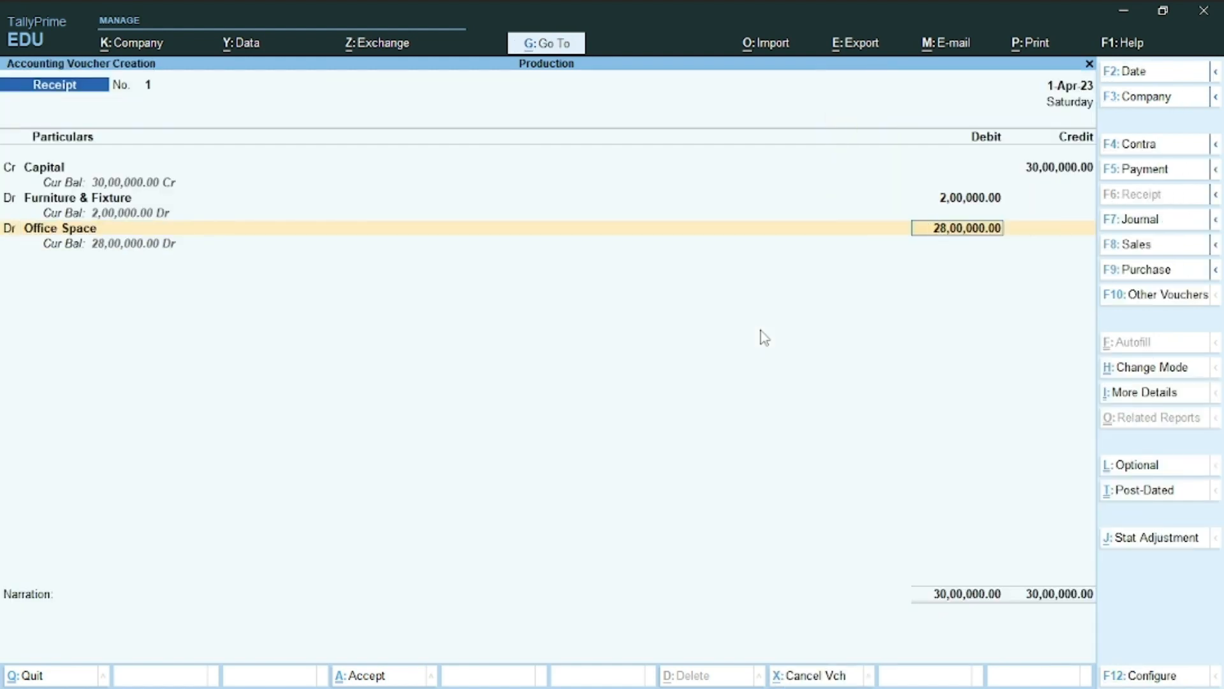
Debit Office Space with 5,00,000 and open the ledger list for the next debit line
{"action": "type", "text": "500000"}
{"action": "key", "text": "Return"}
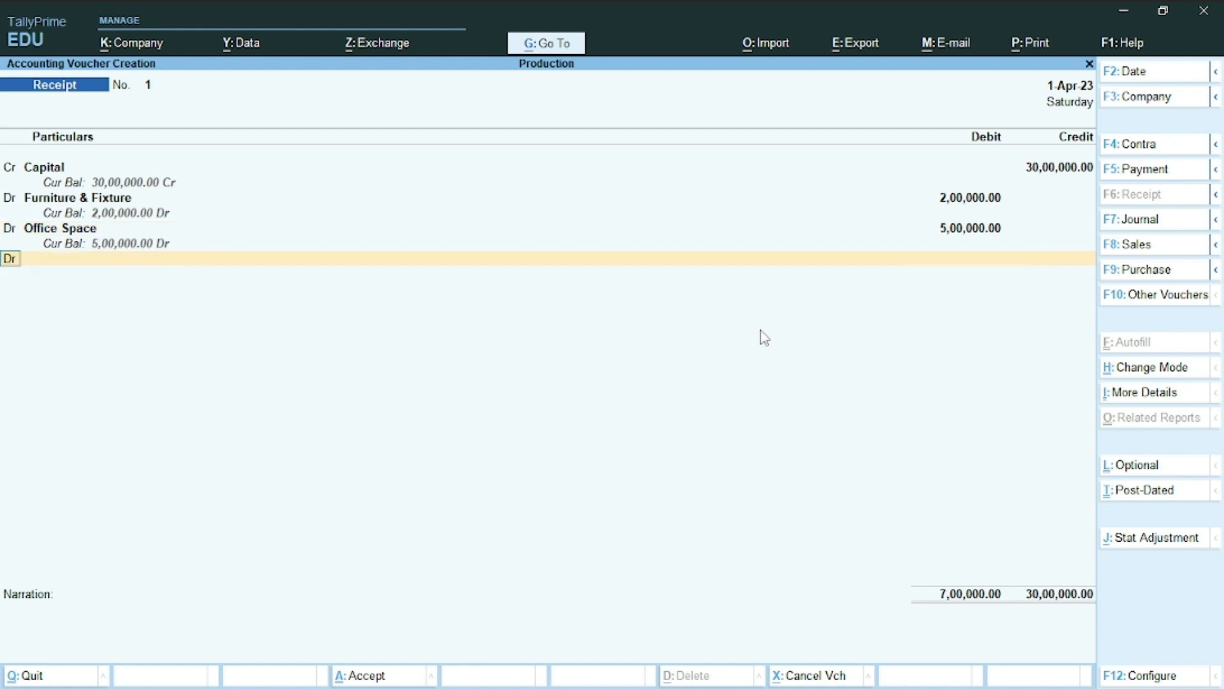
{"action": "key", "text": "alt+Tab"}
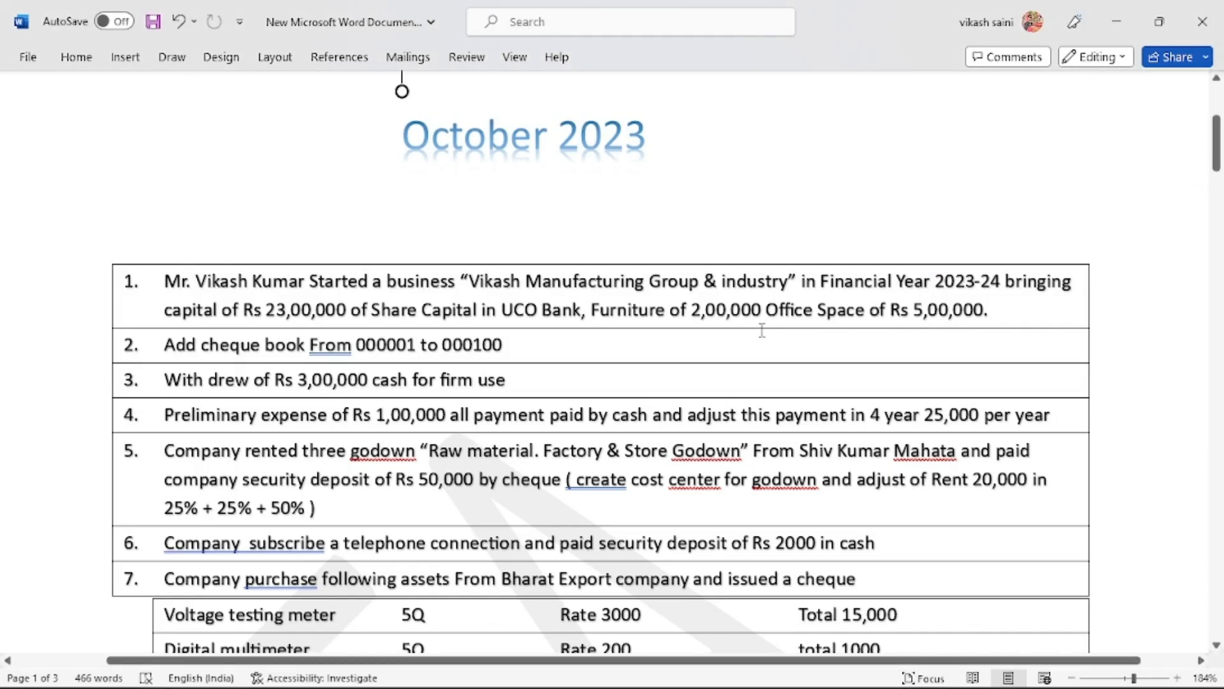
{"action": "key", "text": "alt+Tab"}
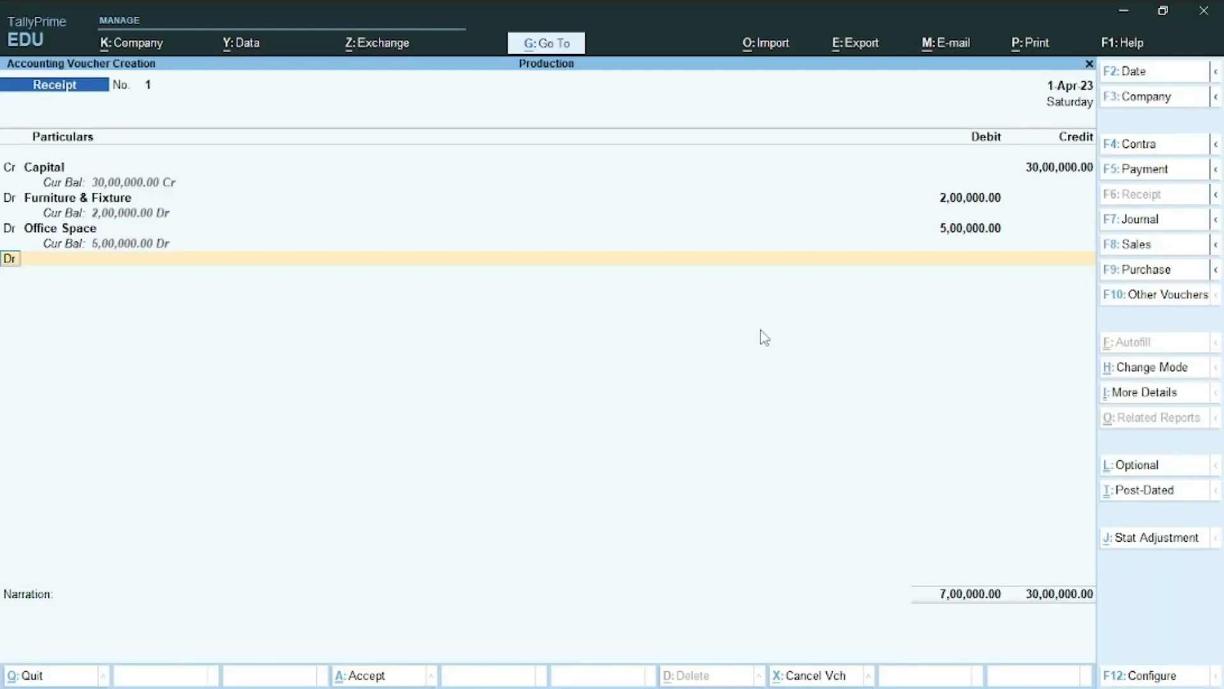
{"action": "key", "text": "Return"}
Create a ledger named Uco Bank under Bank Accounts
{"action": "key", "text": "alt+c"}
{"action": "type", "text": "Uco"}
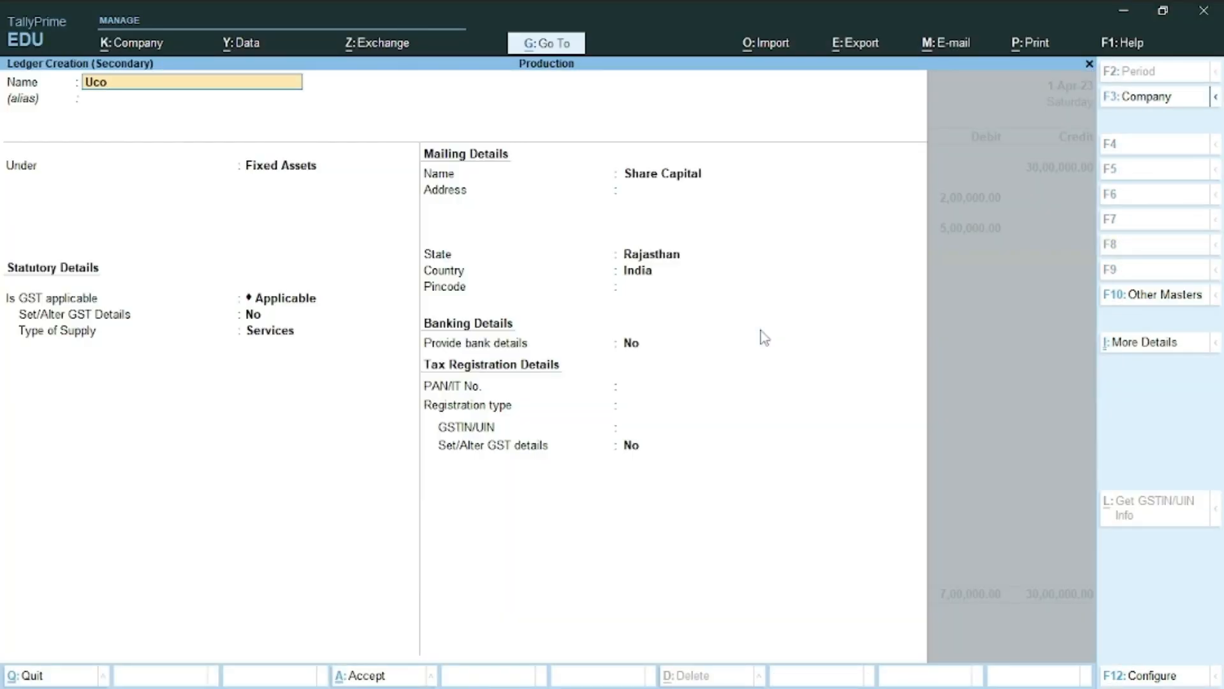
{"action": "type", "text": " Bank"}
{"action": "key", "text": "Return"}
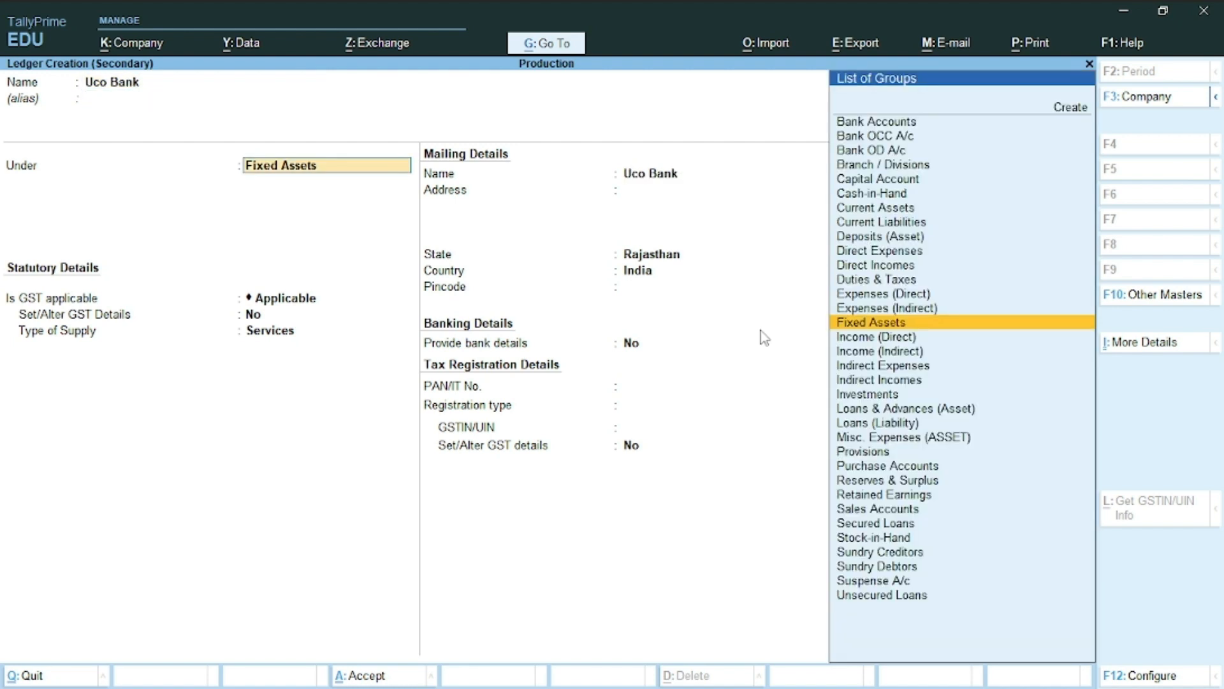
{"action": "type", "text": "Ba"}
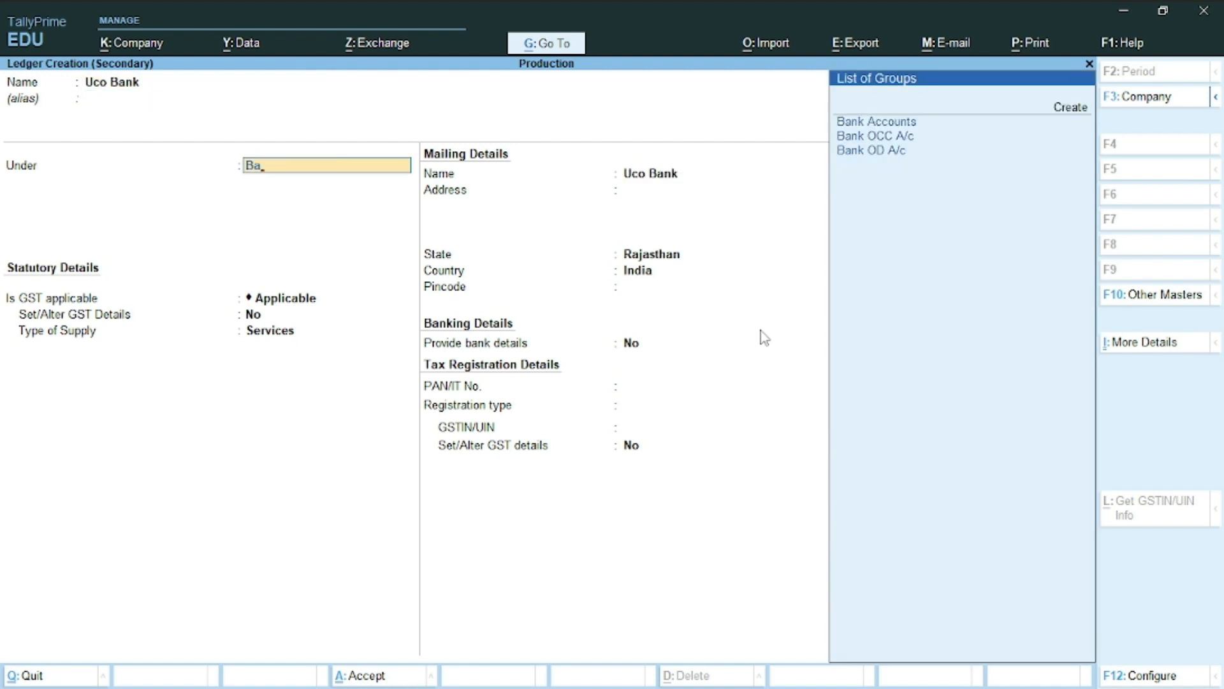
{"action": "key", "text": "Return"}
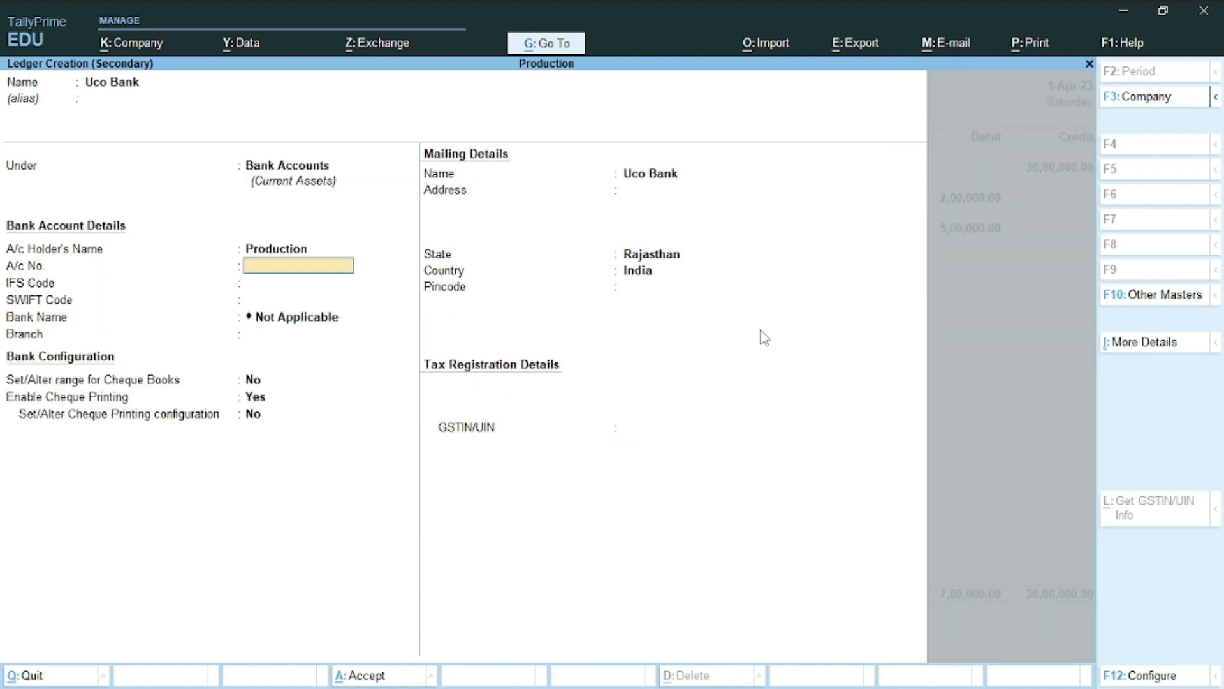
Leave the Uco Bank detail fields at defaults, keep state Rajasthan, and save the ledger
{"action": "key", "text": "Return"}
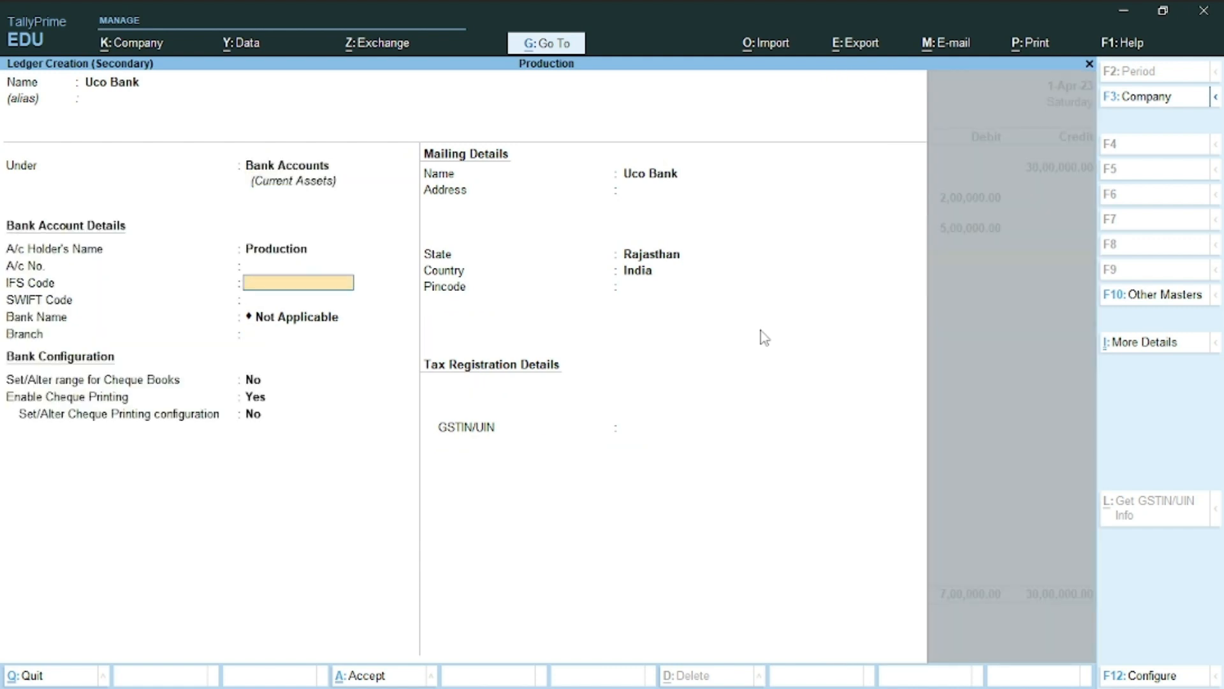
{"action": "key", "text": "Return"}
{"action": "key", "text": "Return"}
{"action": "key", "text": "Return"}
{"action": "key", "text": "Return"}
{"action": "key", "text": "Return"}
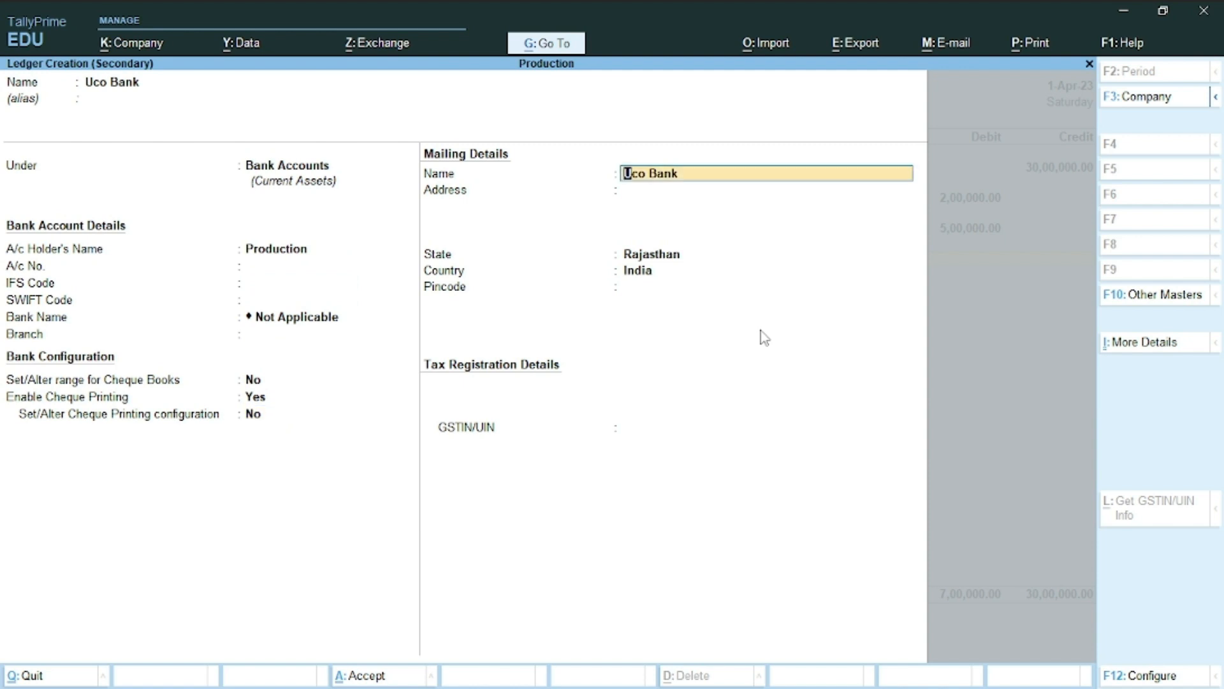
{"action": "key", "text": "Return"}
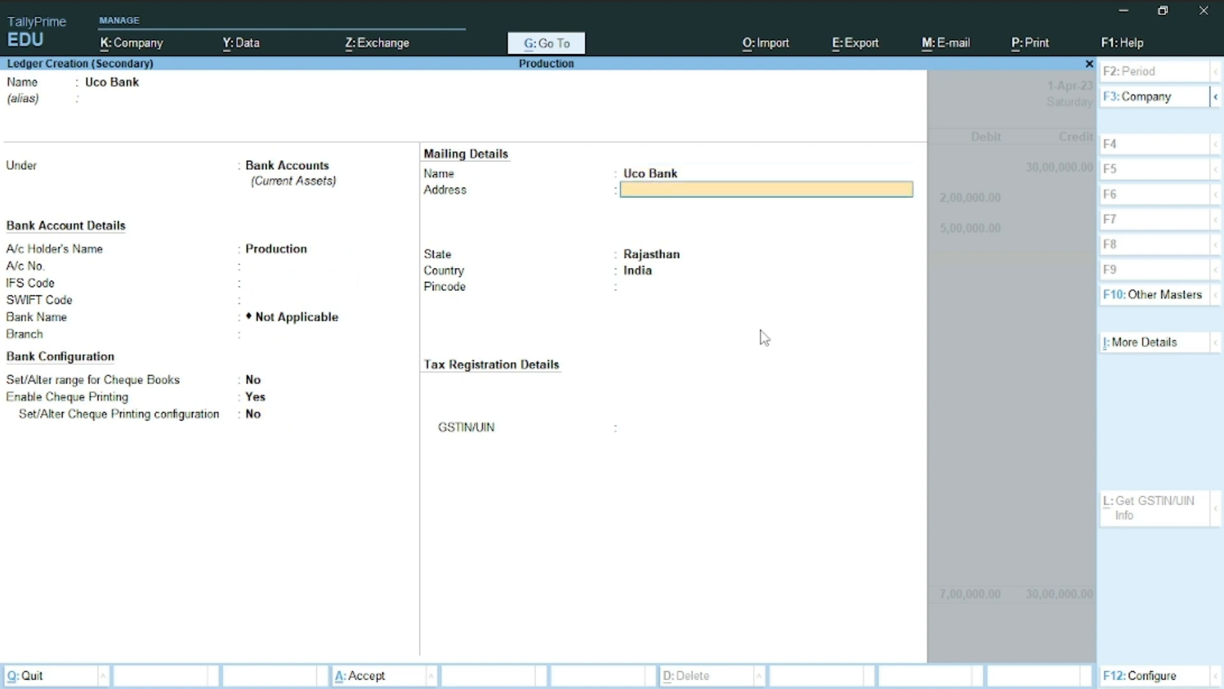
{"action": "key", "text": "Return"}
{"action": "key", "text": "Return"}
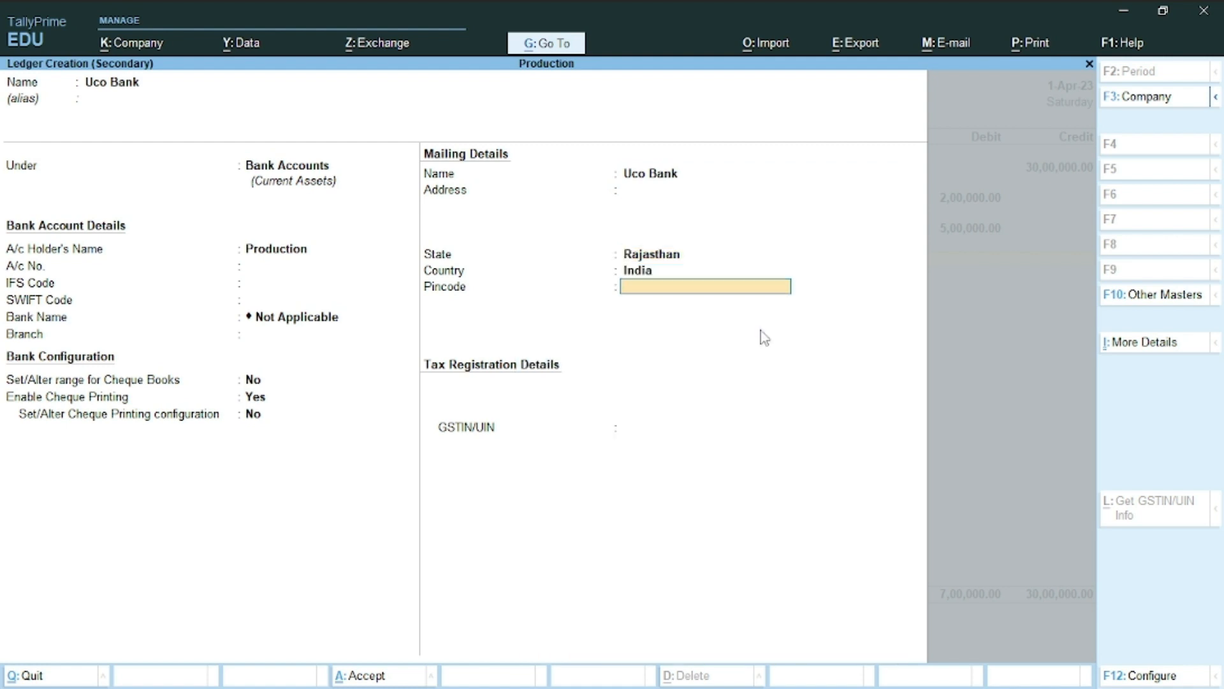
{"action": "key", "text": "Return"}
{"action": "key", "text": "Return"}
{"action": "key", "text": "Return"}
{"action": "key", "text": "Return"}
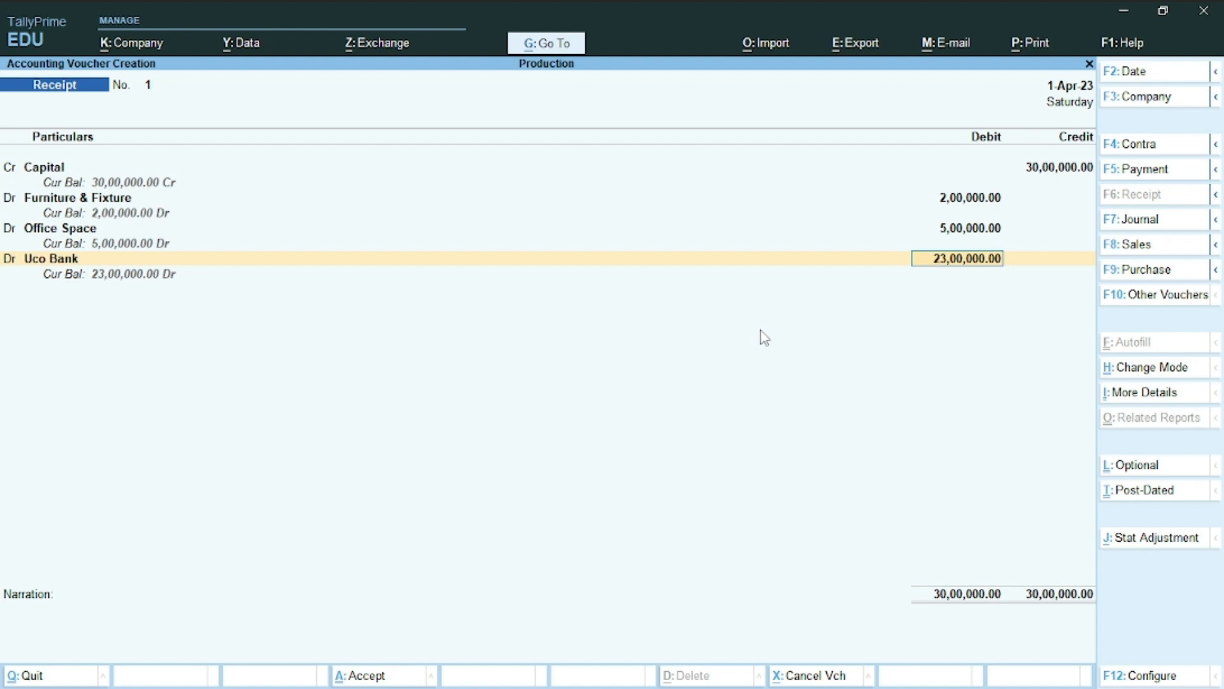
Keep Cheque/DD allocation for the 23,00,000 Uco Bank debit, save Receipt No. 1, and leave blank voucher No. 2
{"action": "key", "text": "Return"}
{"action": "key", "text": "Return"}
{"action": "key", "text": "Return"}
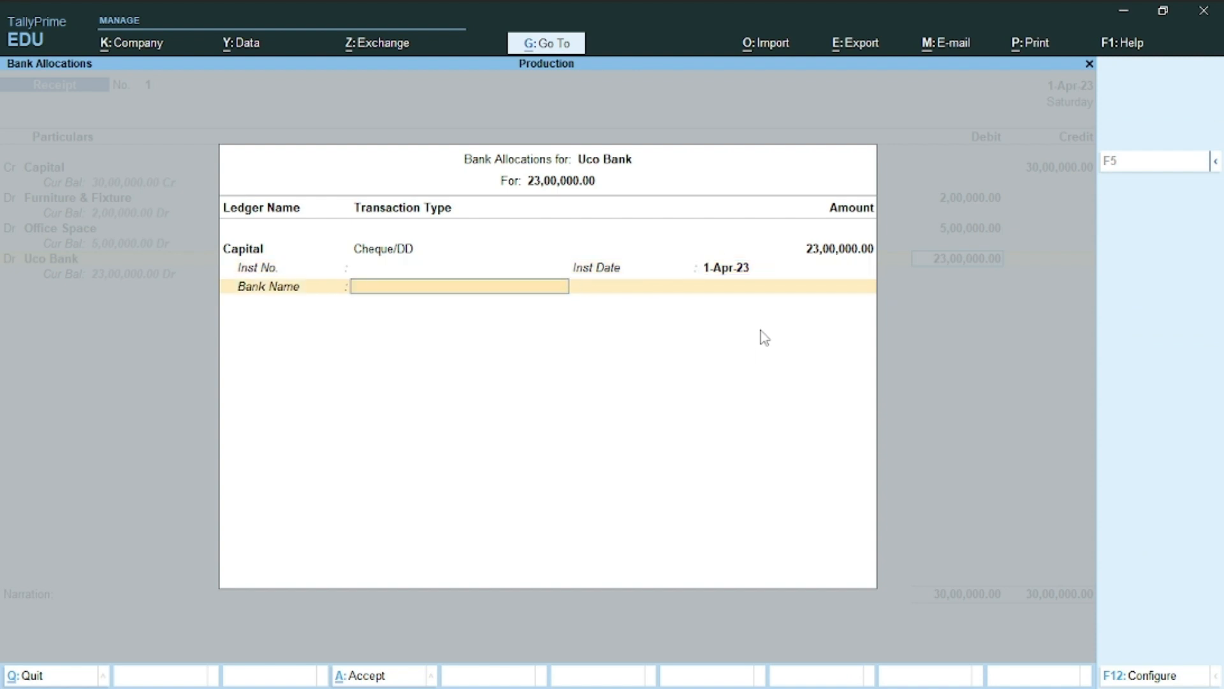
{"action": "key", "text": "Return"}
{"action": "key", "text": "Return"}
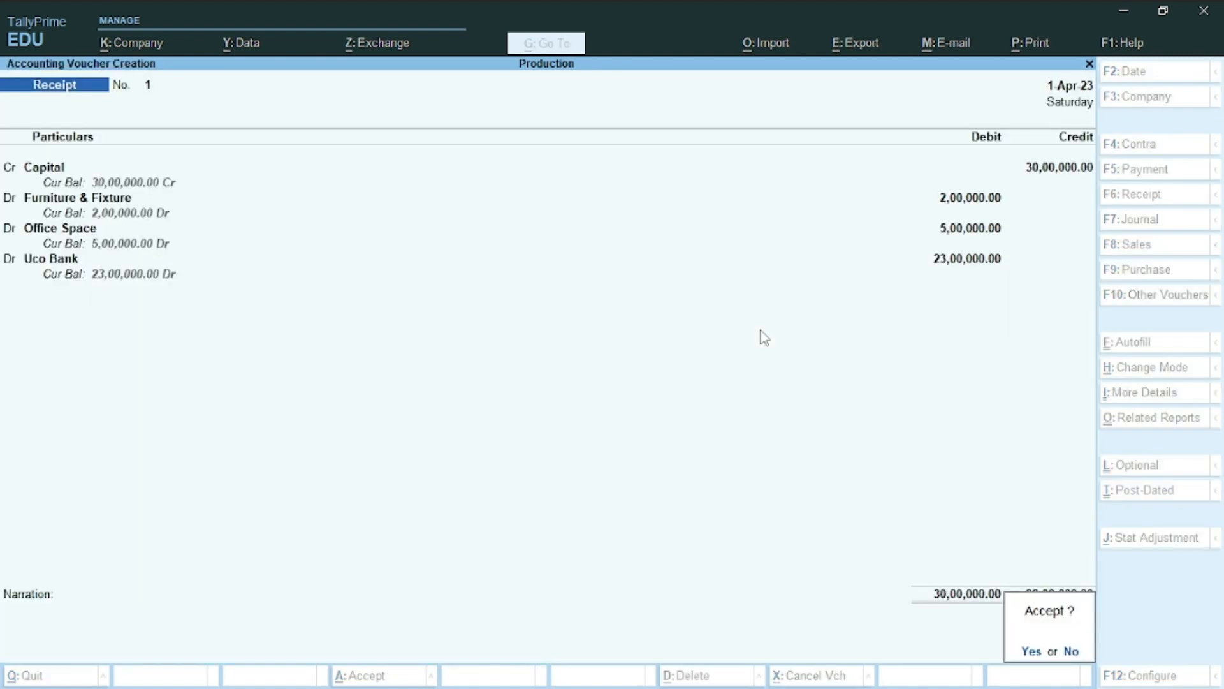
{"action": "key", "text": "y"}
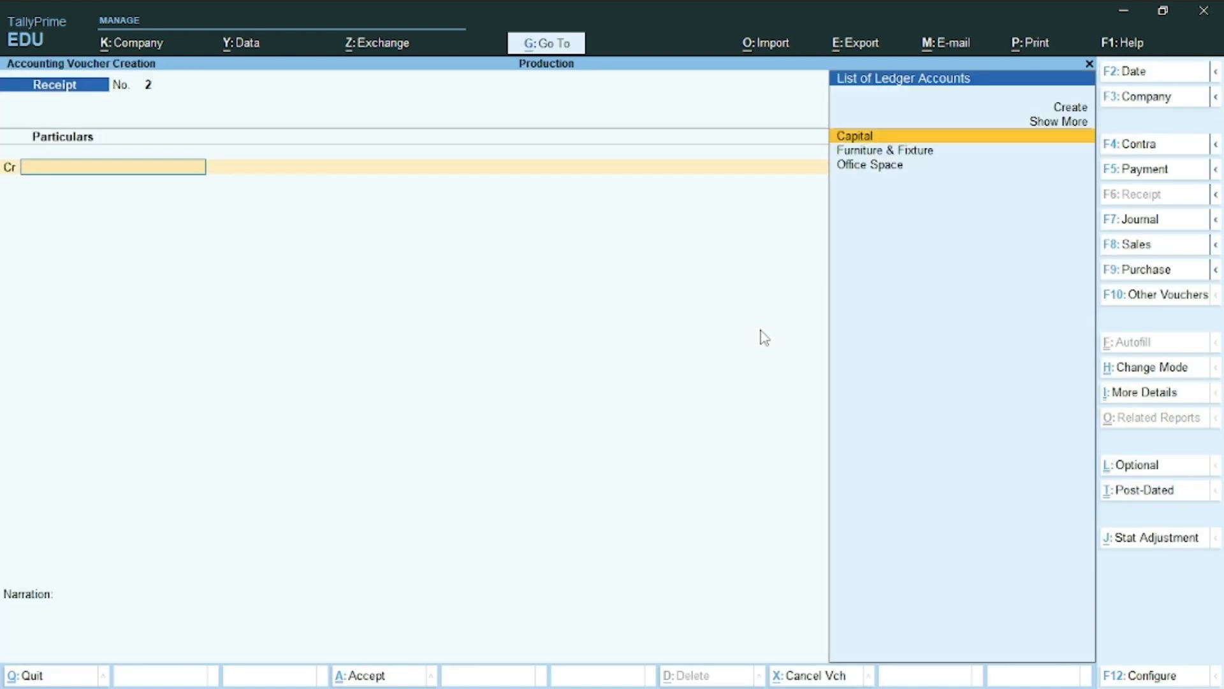
{"action": "key", "text": "alt+Tab"}
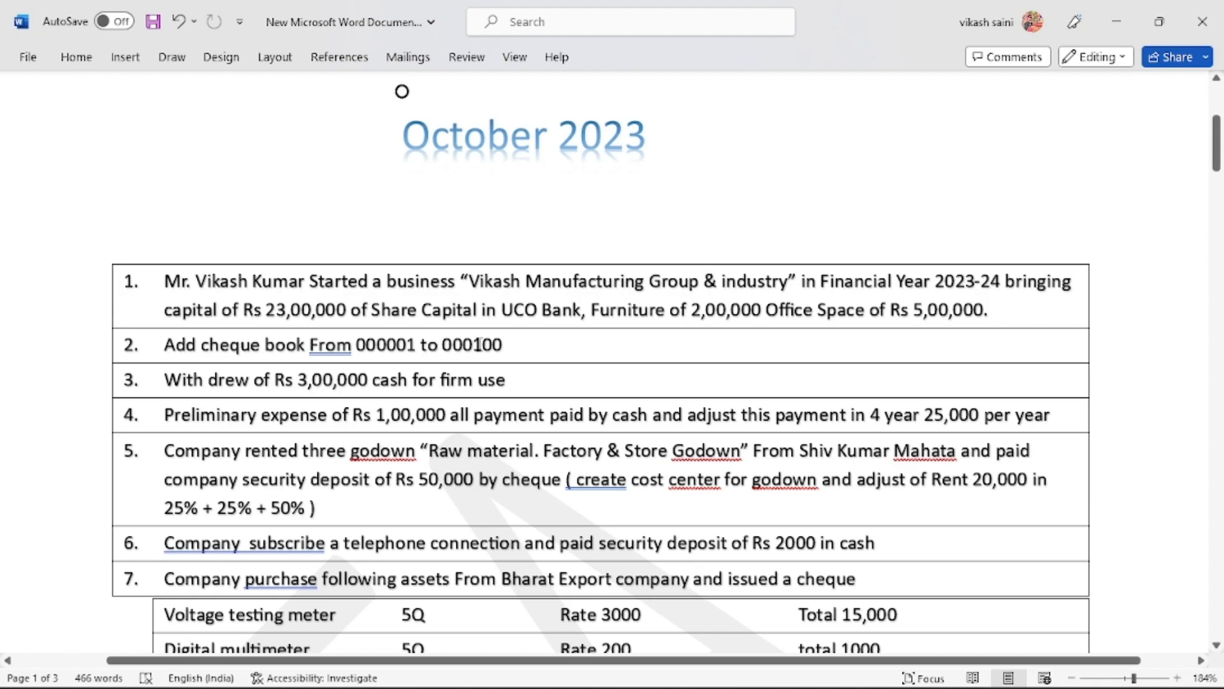
{"action": "key", "text": "alt+Tab"}
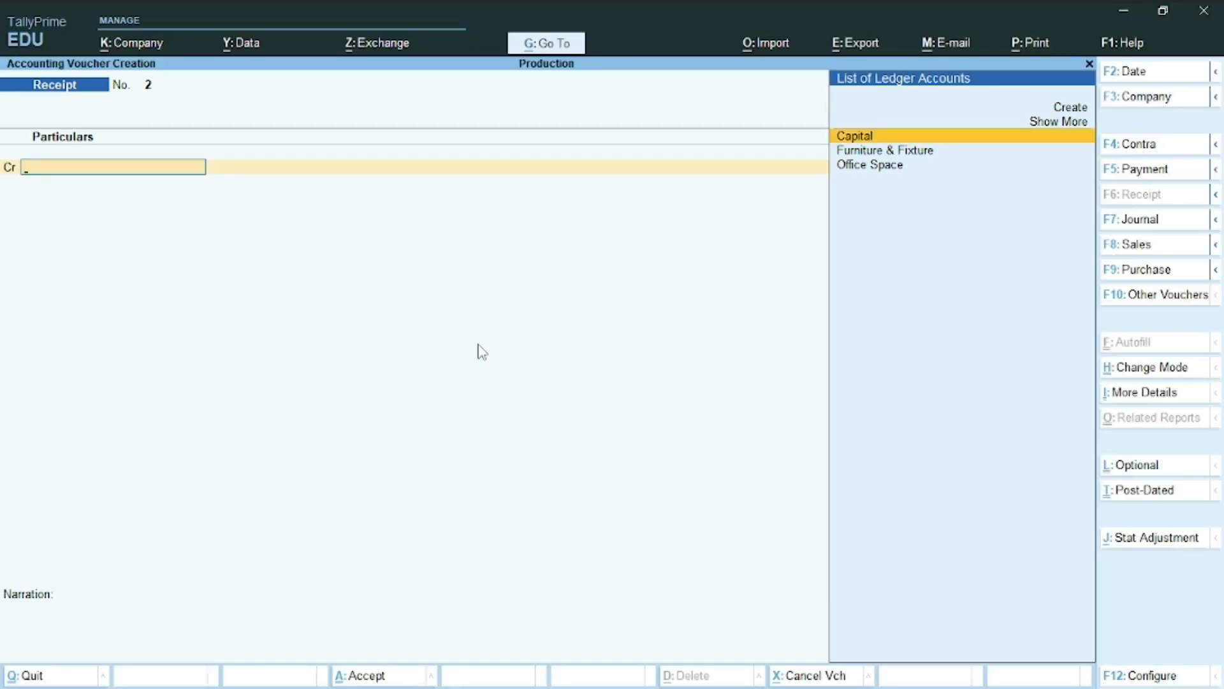
{"action": "key", "text": "Escape"}
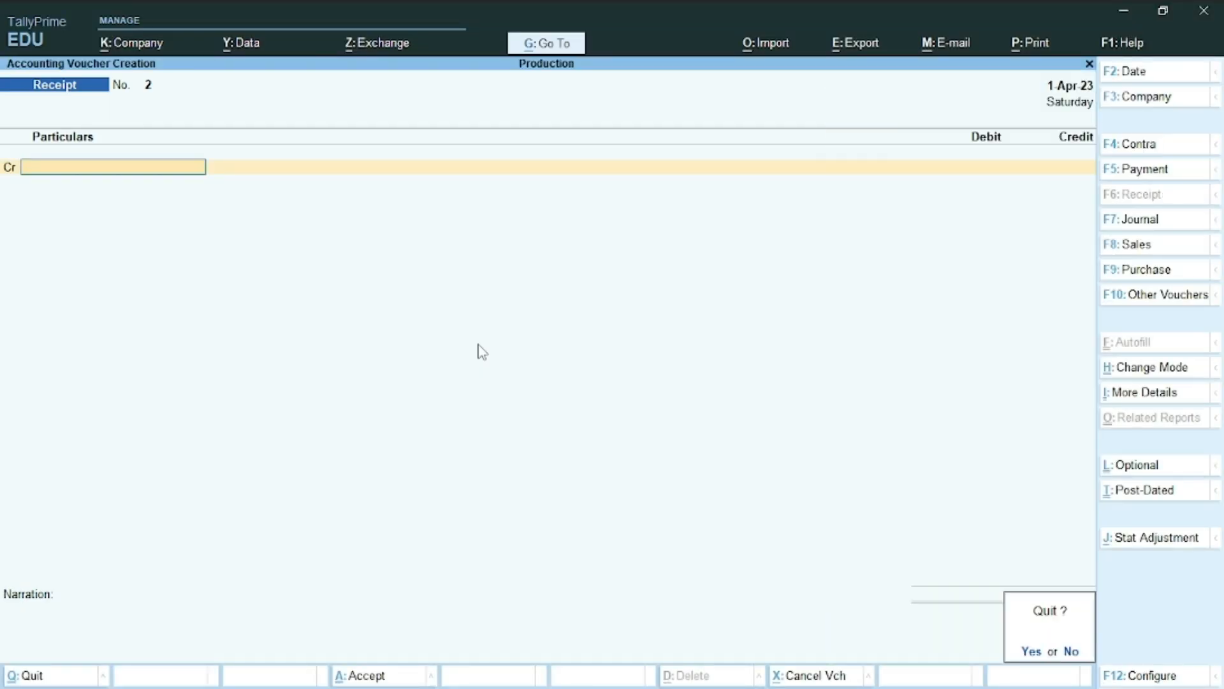
Quit voucher entry and open the Uco Bank ledger for alteration
{"action": "key", "text": "y"}
{"action": "key", "text": "Up"}
{"action": "key", "text": "Up"}
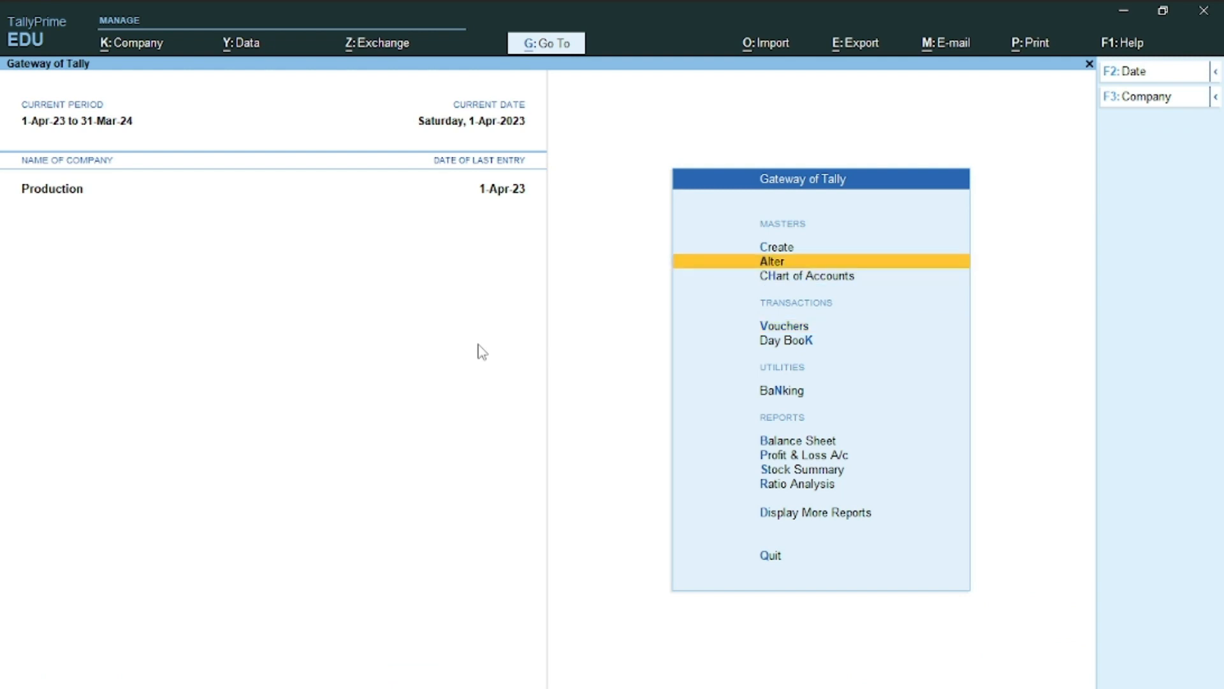
{"action": "key", "text": "Return"}
{"action": "key", "text": "Down"}
{"action": "key", "text": "Return"}
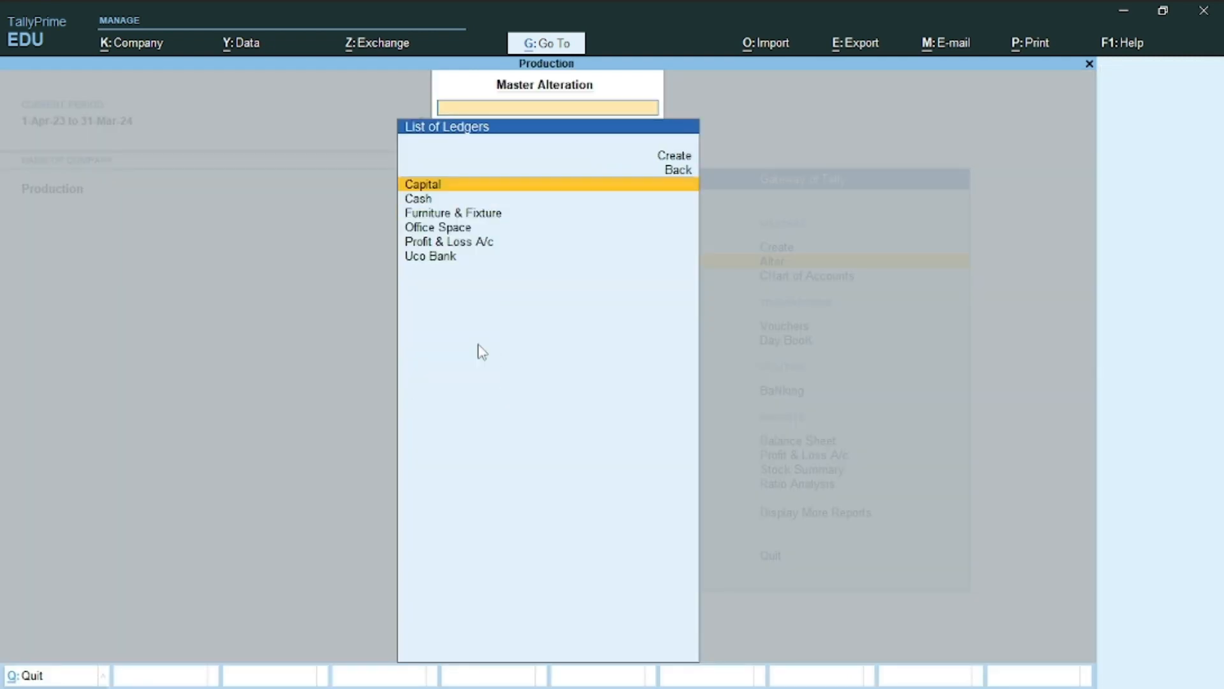
{"action": "key", "text": "Down"}
{"action": "key", "text": "Down"}
{"action": "key", "text": "Down"}
{"action": "key", "text": "Down"}
{"action": "key", "text": "Down"}
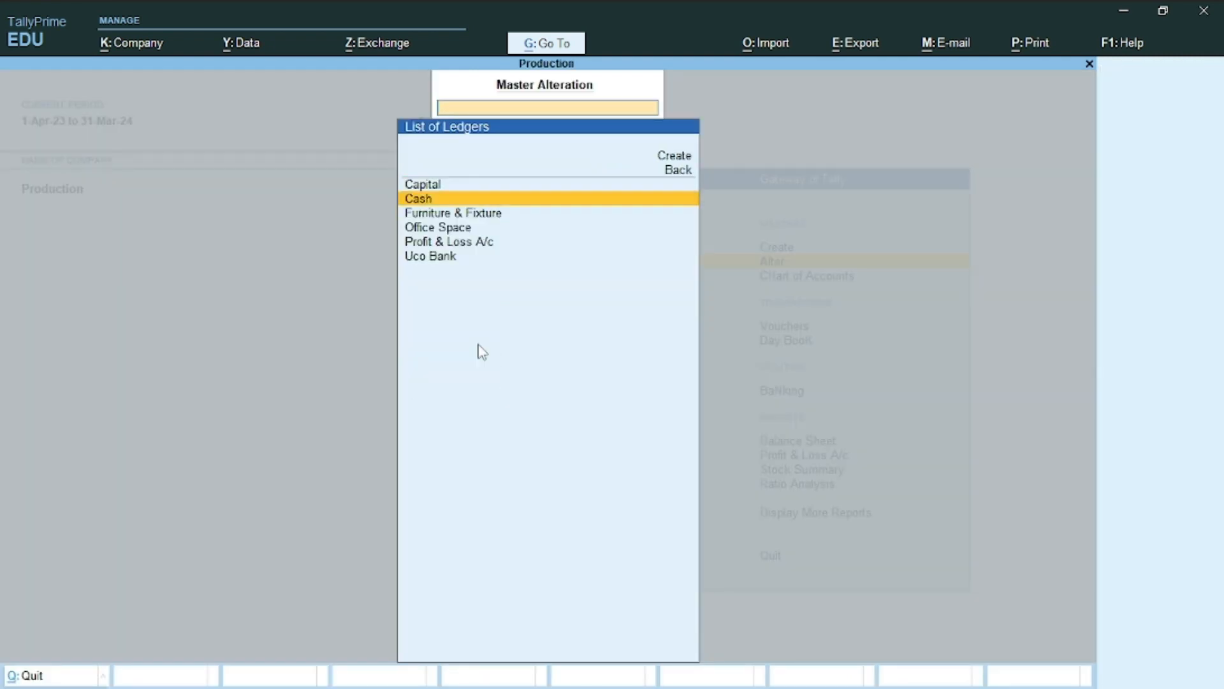
{"action": "key", "text": "Return"}
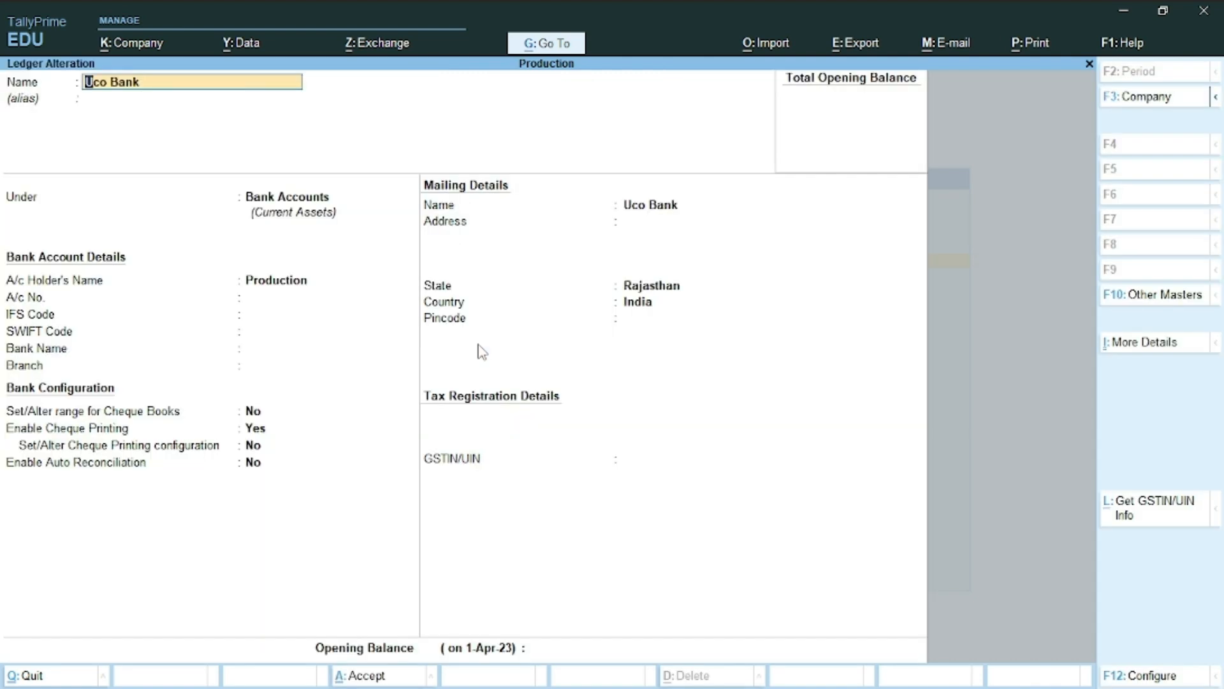
Set Bank Name to Not Applicable and turn on cheque book ranges
{"action": "key", "text": "Return"}
{"action": "key", "text": "Return"}
{"action": "key", "text": "Return"}
{"action": "key", "text": "Return"}
{"action": "key", "text": "Return"}
{"action": "key", "text": "Return"}
{"action": "key", "text": "Return"}
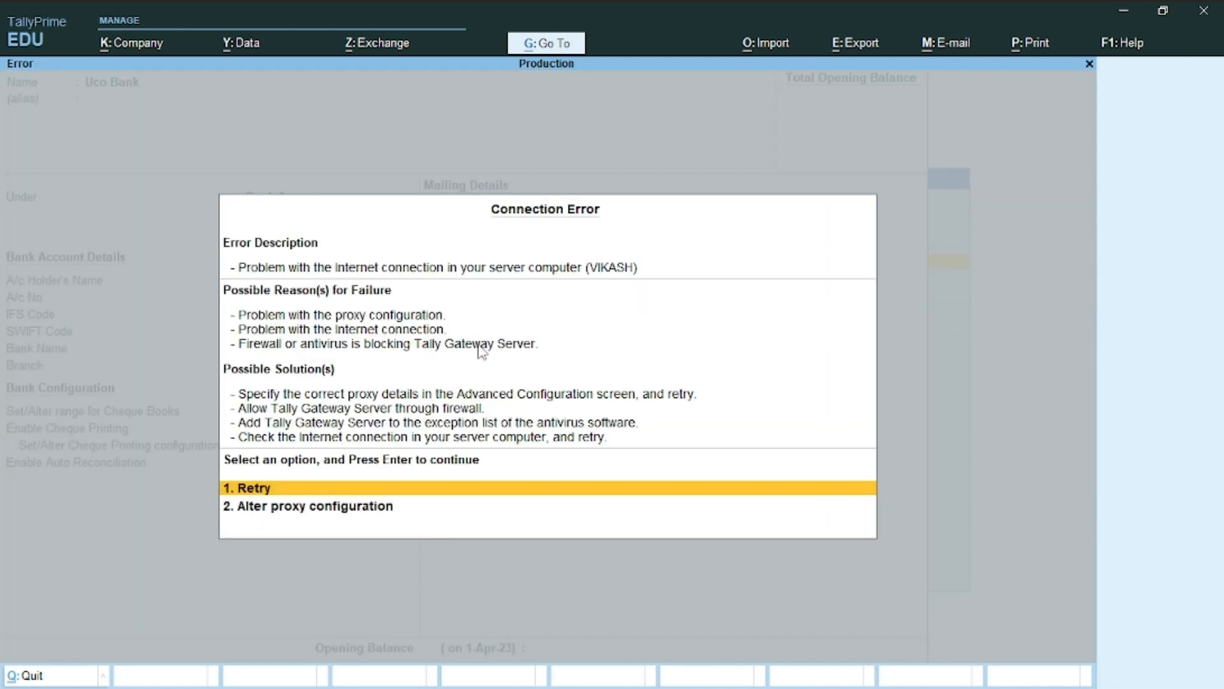
{"action": "key", "text": "Escape"}
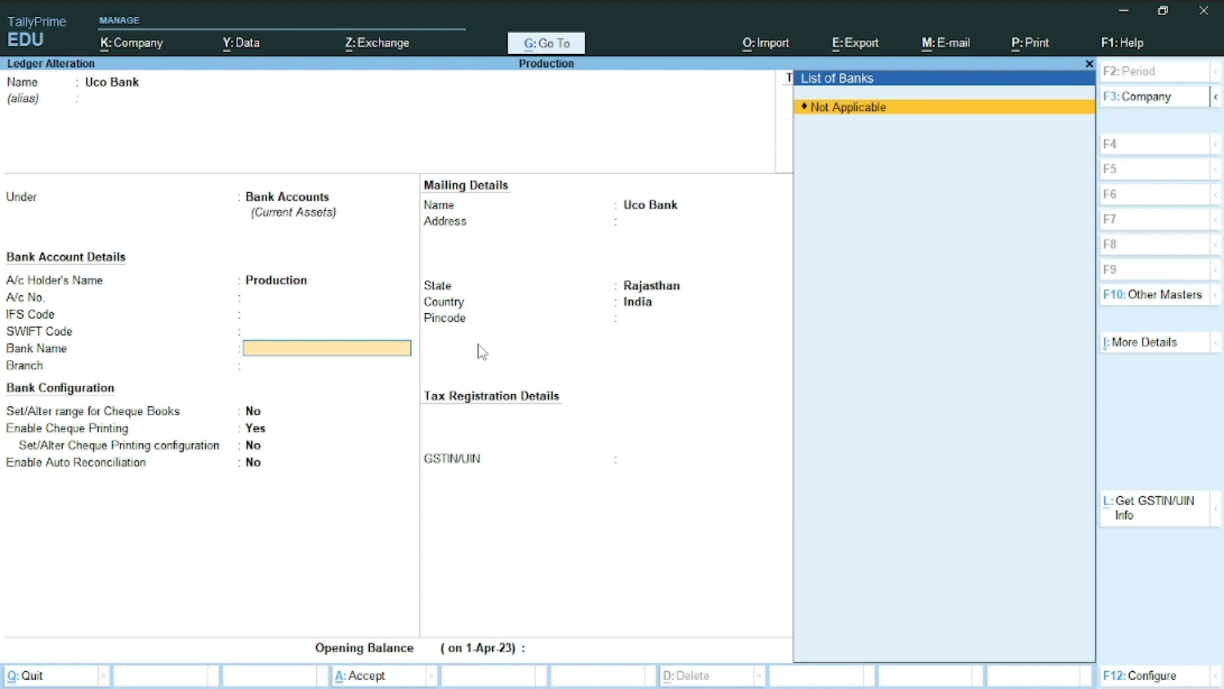
{"action": "key", "text": "Return"}
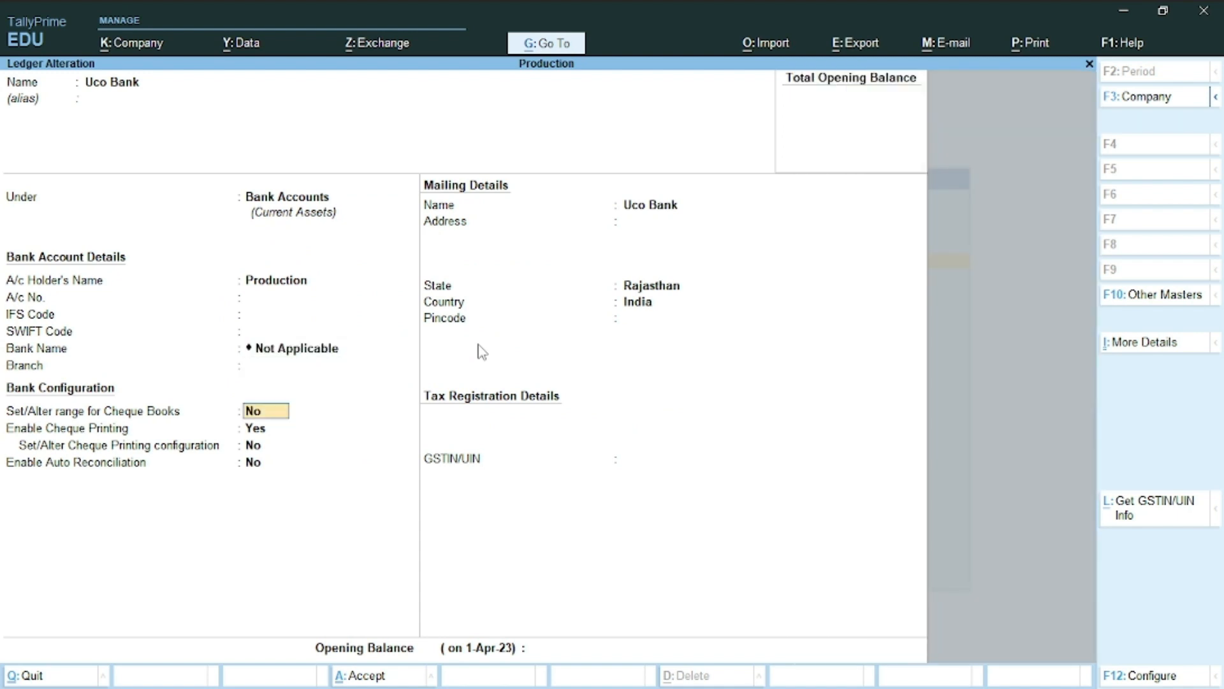
{"action": "type", "text": "y"}
{"action": "key", "text": "Return"}
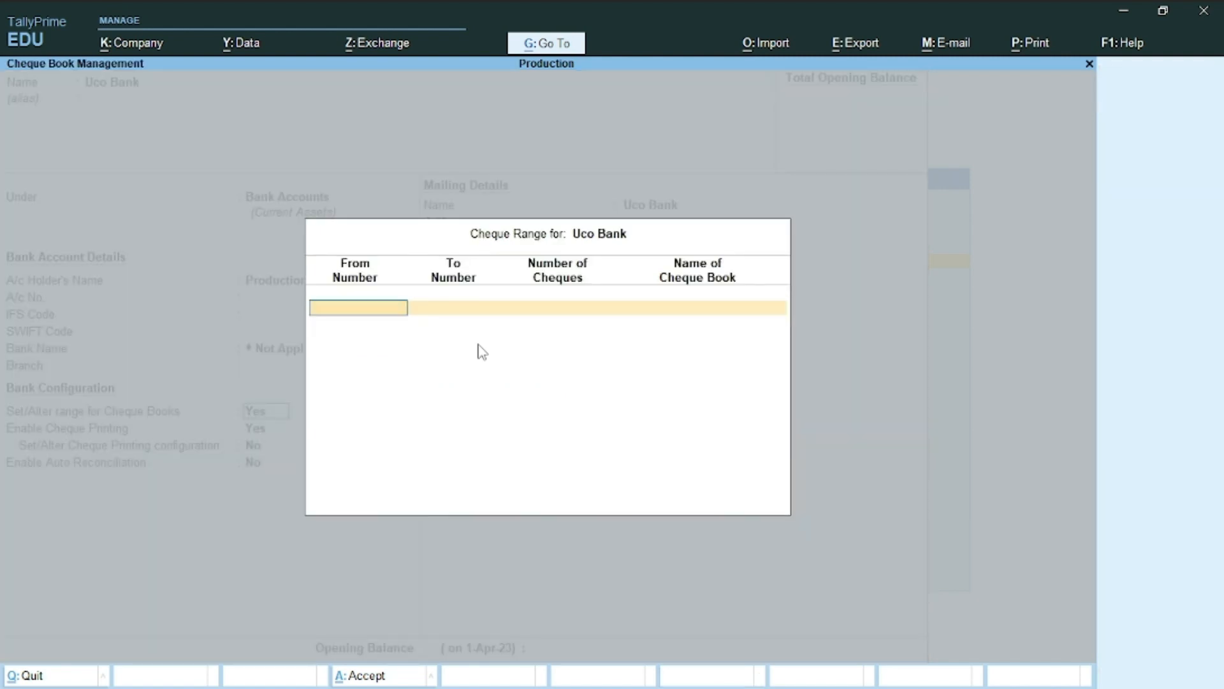
Enter the Uco Bank cheque range from 000001 to 000100, using six-digit numbers
{"action": "type", "text": "1"}
{"action": "key", "text": "Return"}
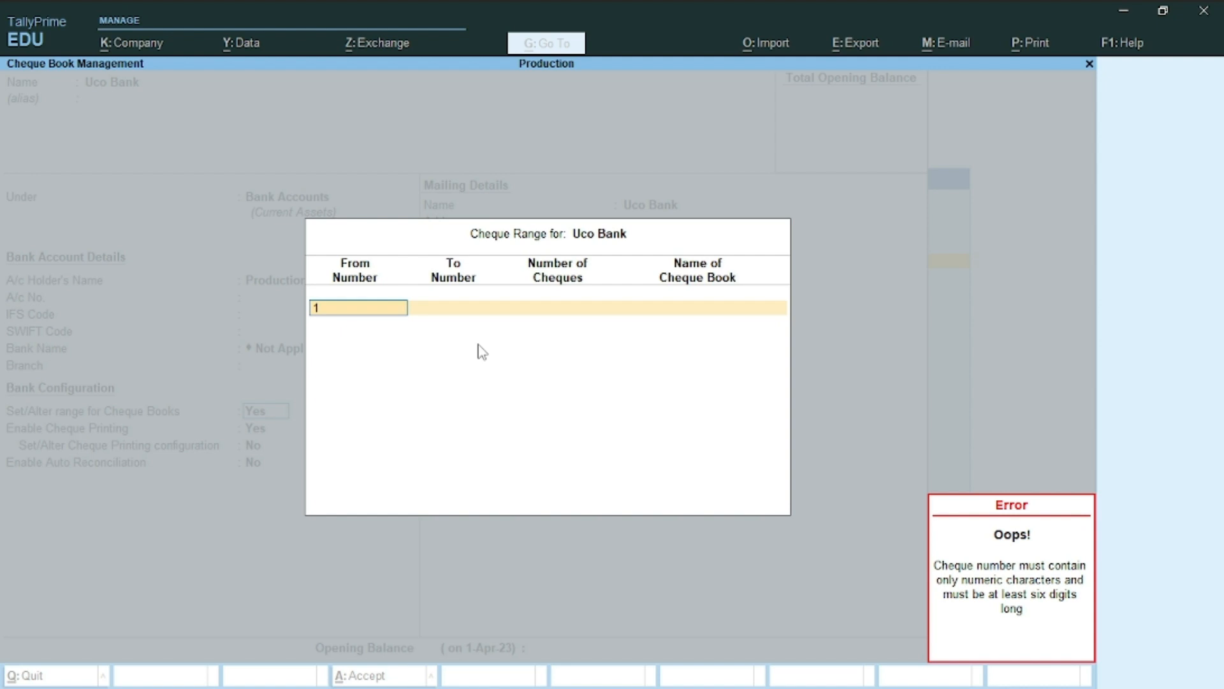
{"action": "key", "text": "Escape"}
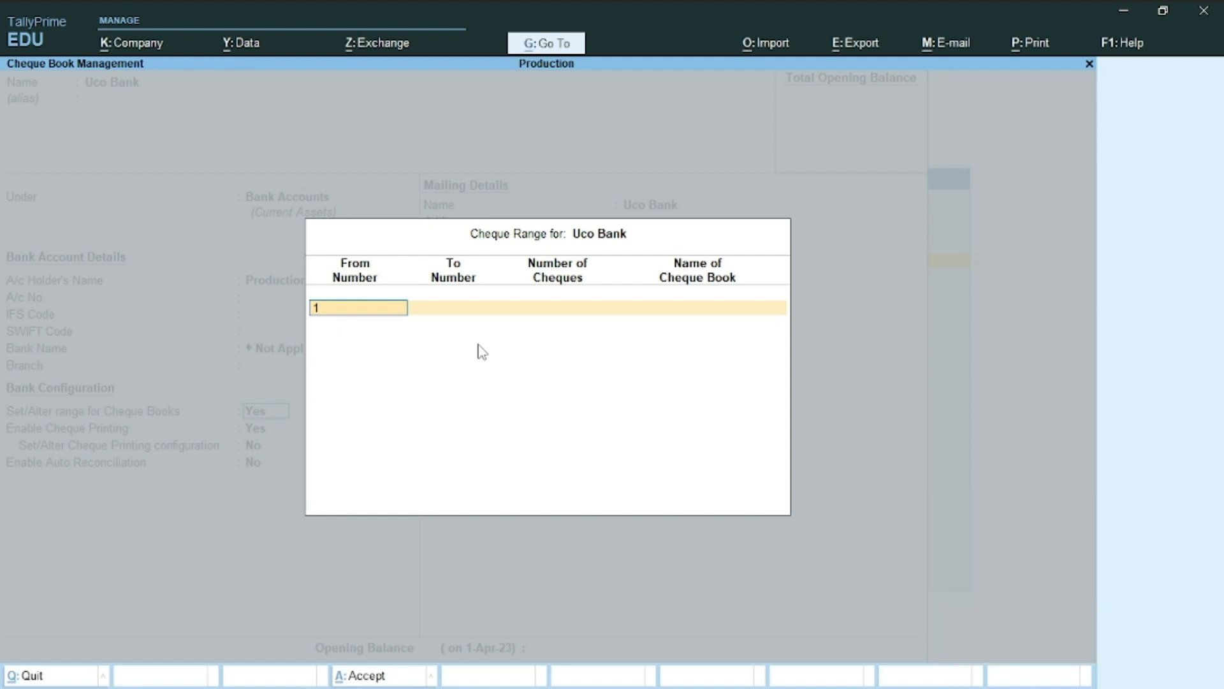
{"action": "key", "text": "Escape"}
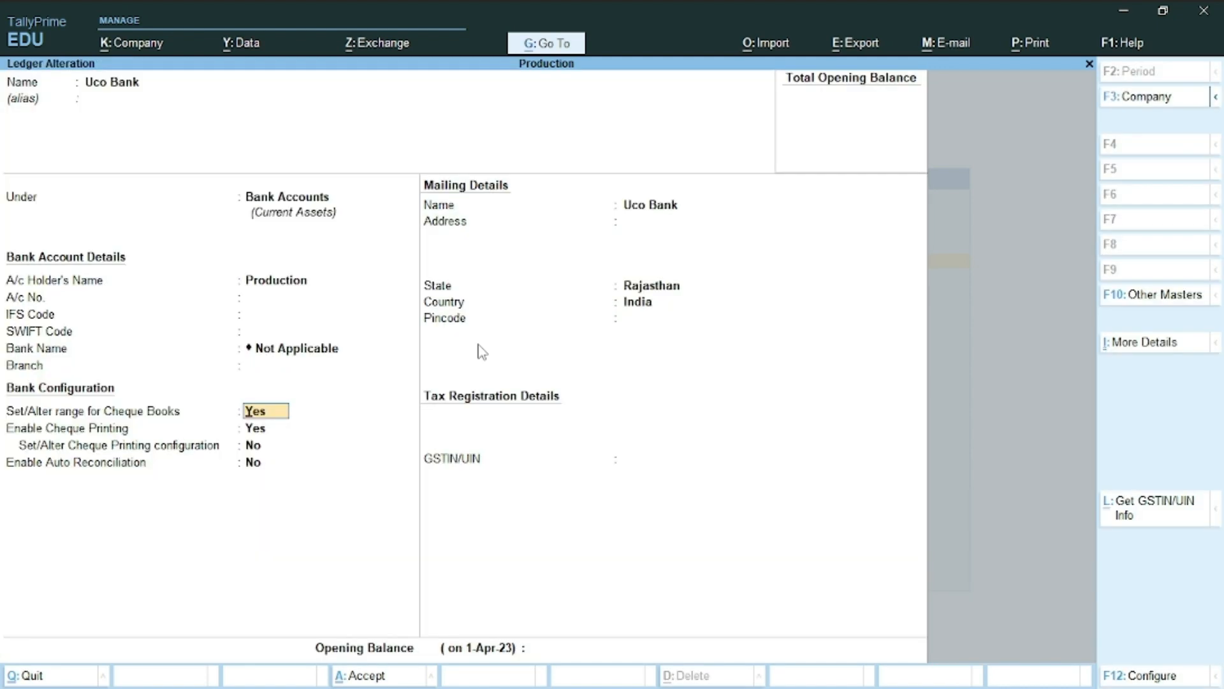
{"action": "key", "text": "Return"}
{"action": "type", "text": "00"}
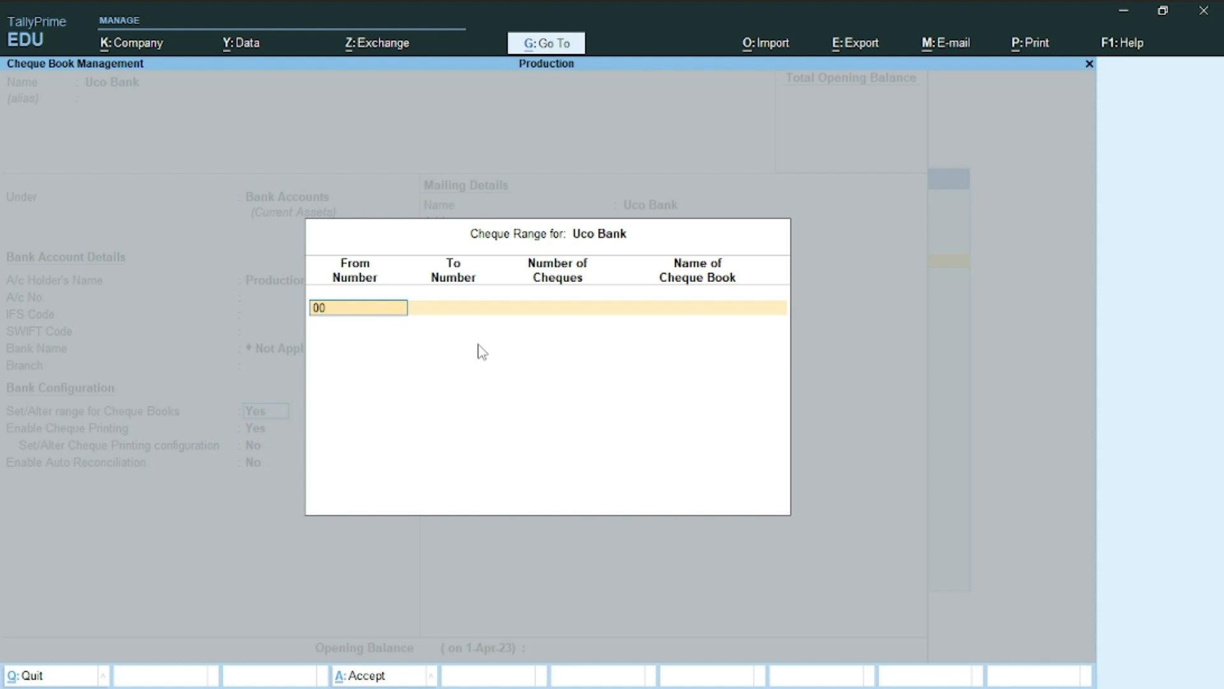
{"action": "type", "text": "0001"}
{"action": "key", "text": "Return"}
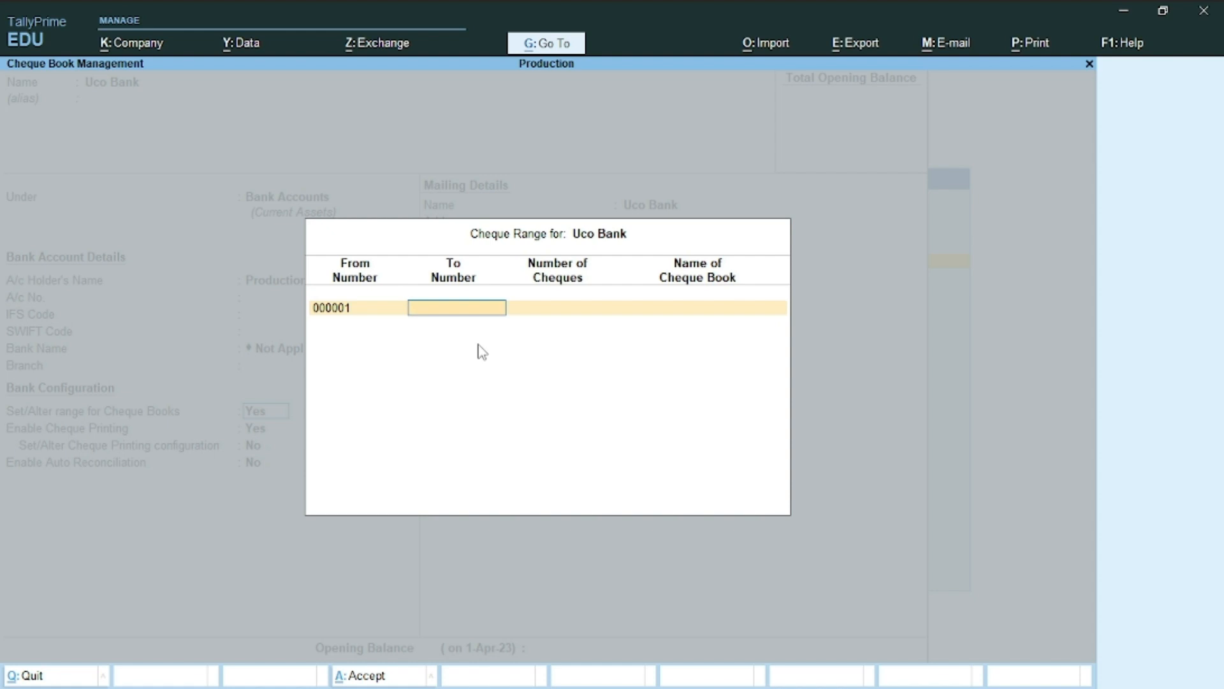
{"action": "key", "text": "BackSpace"}
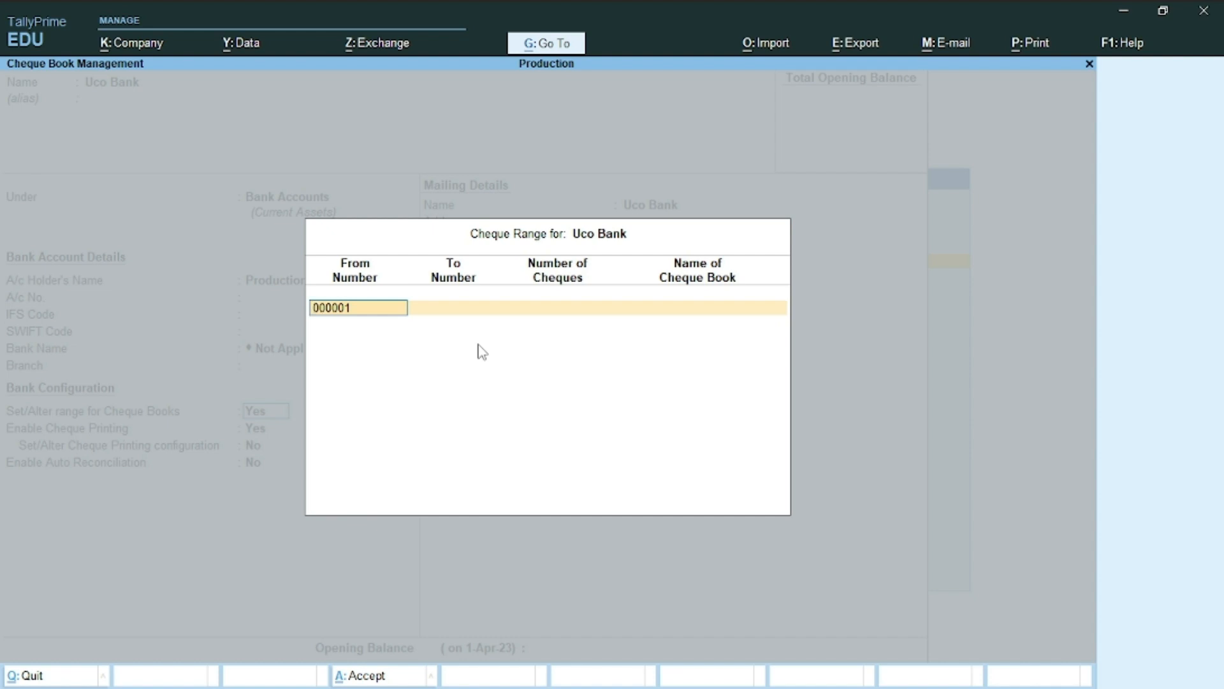
{"action": "key", "text": "Return"}
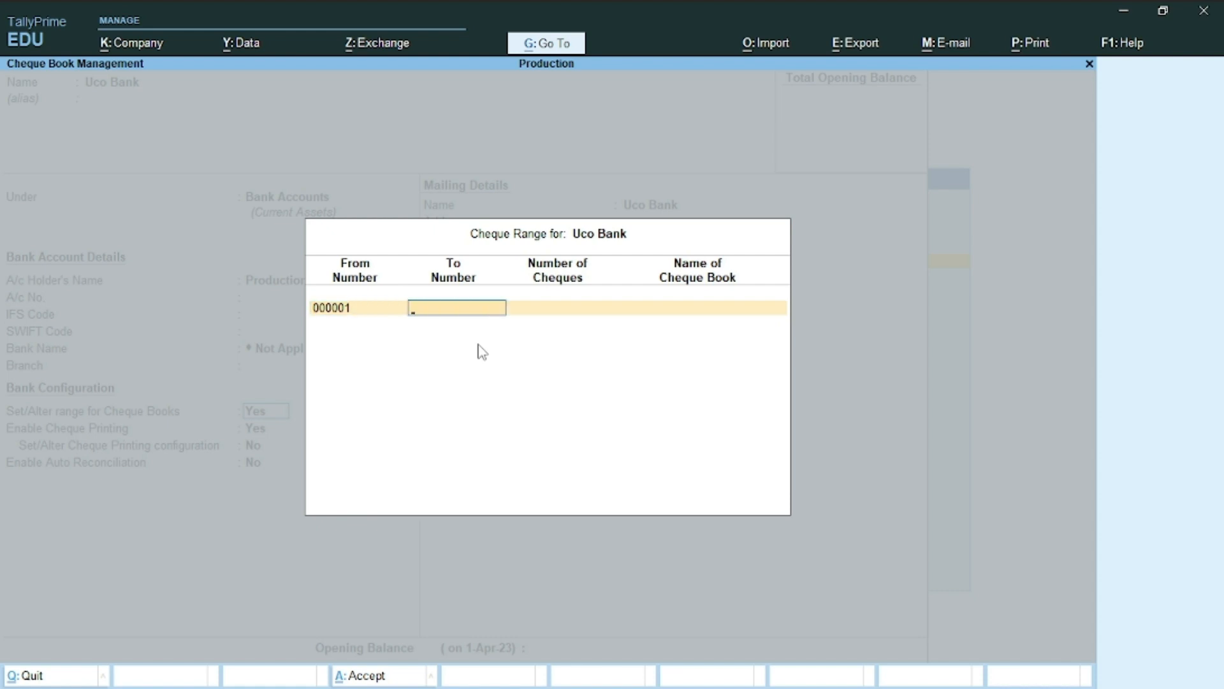
{"action": "type", "text": "000100"}
{"action": "key", "text": "Return"}
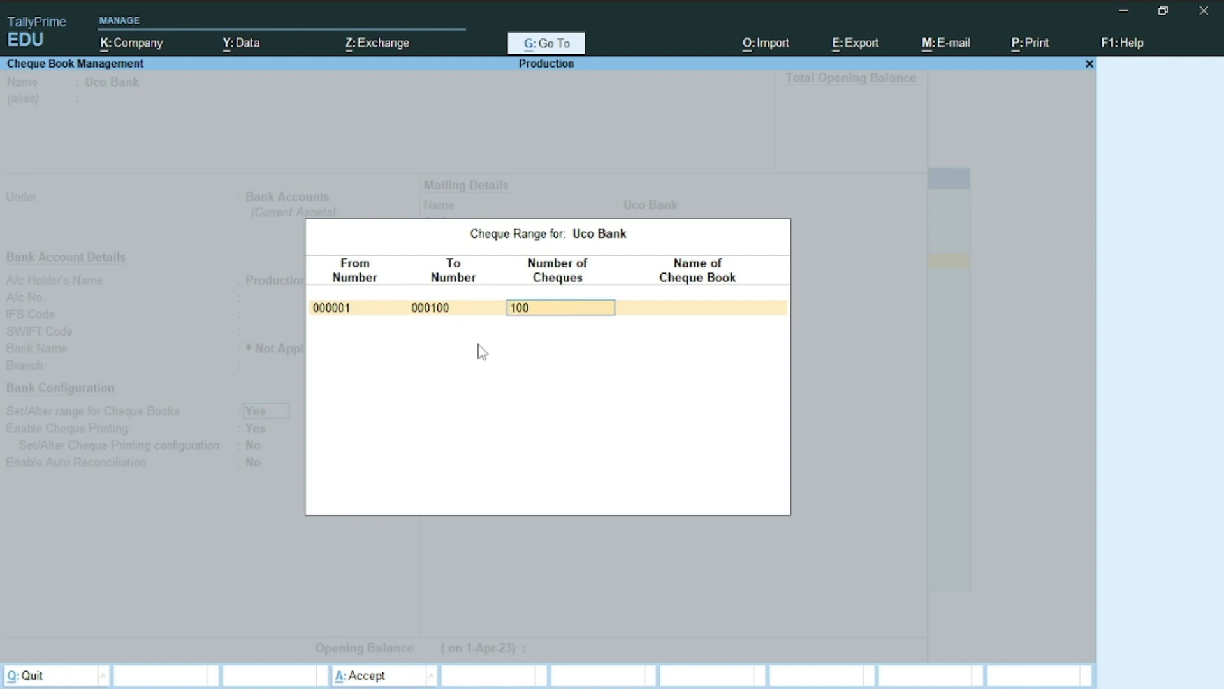
Name the cheque book 'Uco Cheque 1' and save the Uco Bank ledger
{"action": "key", "text": "Return"}
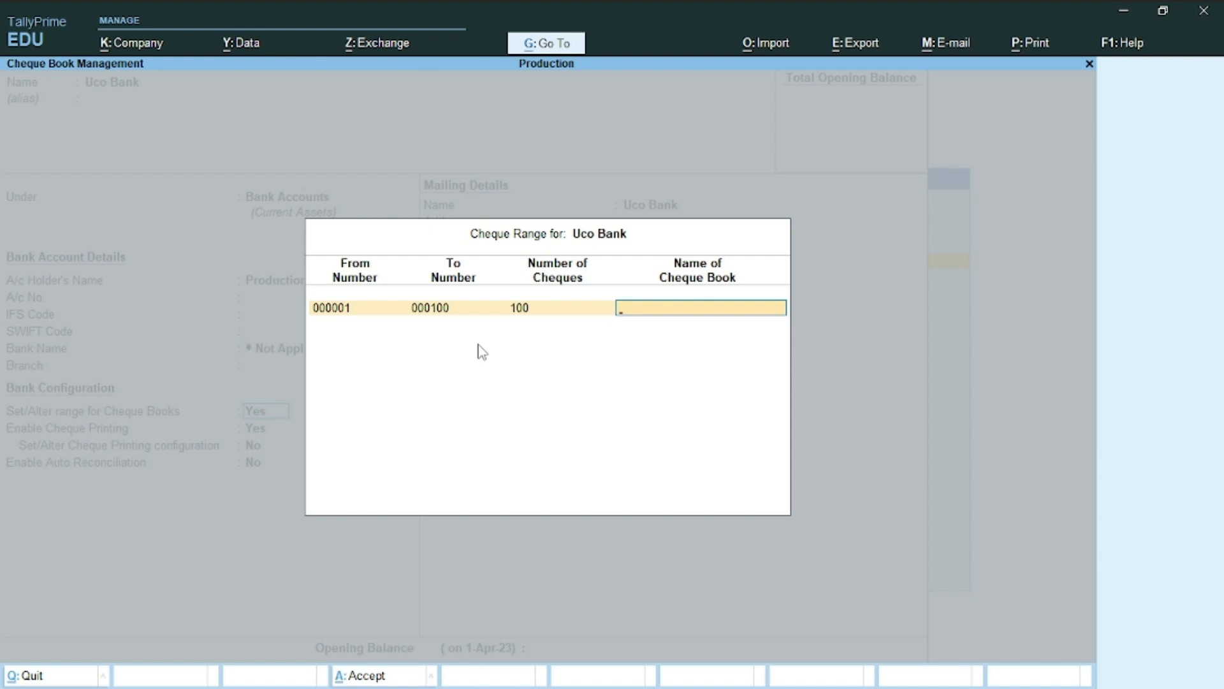
{"action": "type", "text": "Uco Cheque 1"}
{"action": "key", "text": "Return"}
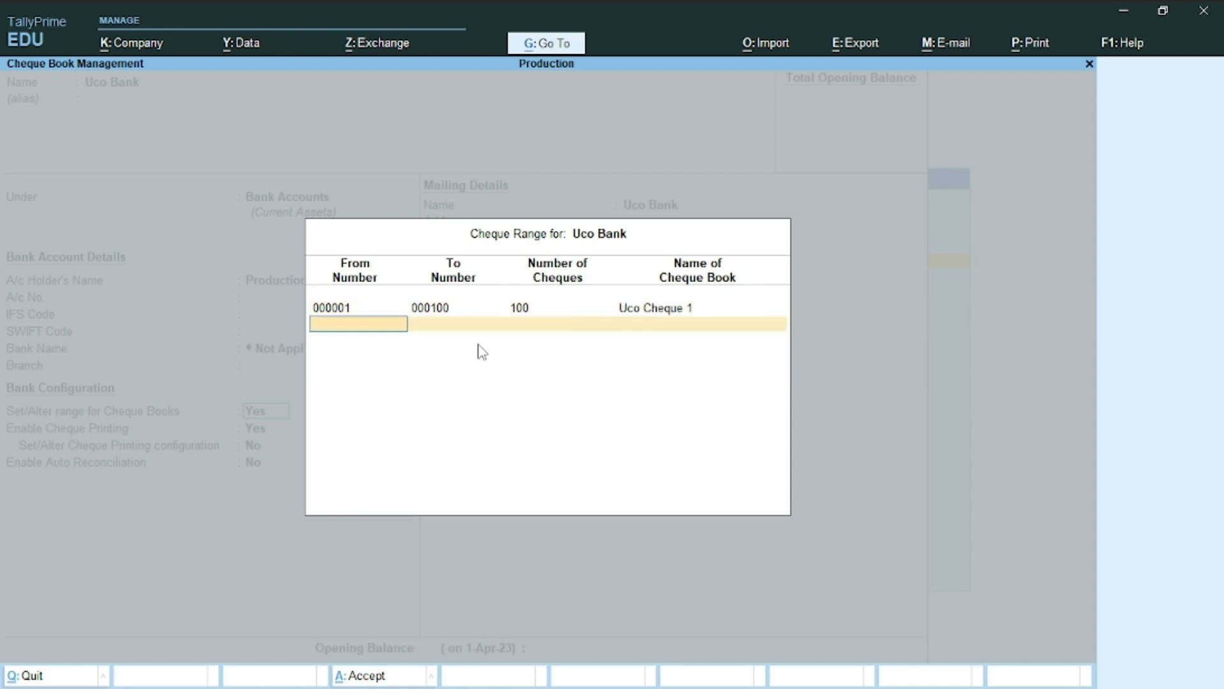
{"action": "key", "text": "Return"}
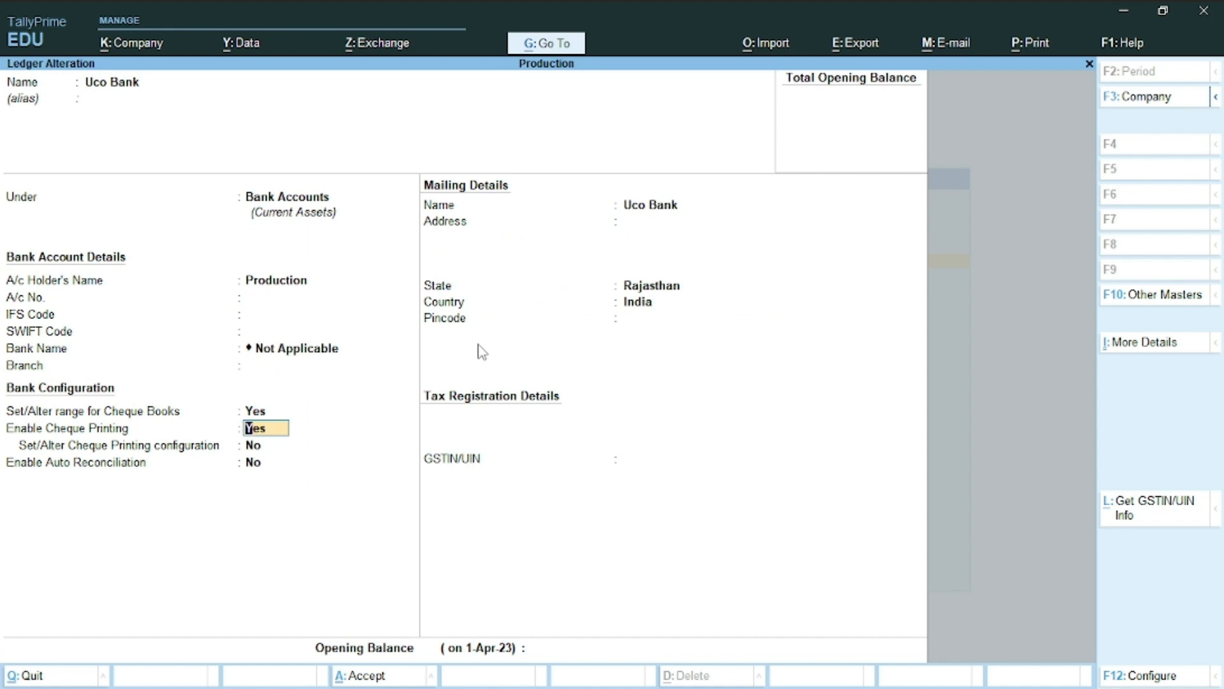
{"action": "key", "text": "Return"}
{"action": "key", "text": "Return"}
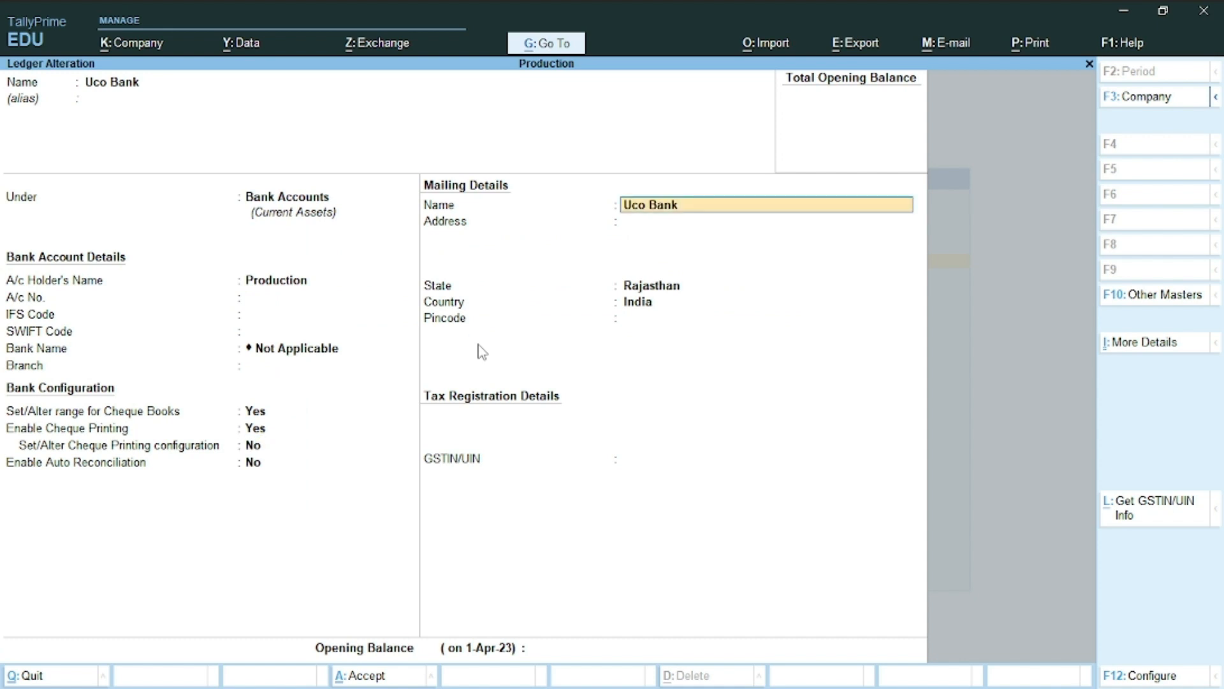
{"action": "key", "text": "Return"}
{"action": "key", "text": "Return"}
{"action": "key", "text": "Return"}
{"action": "key", "text": "Return"}
{"action": "key", "text": "Return"}
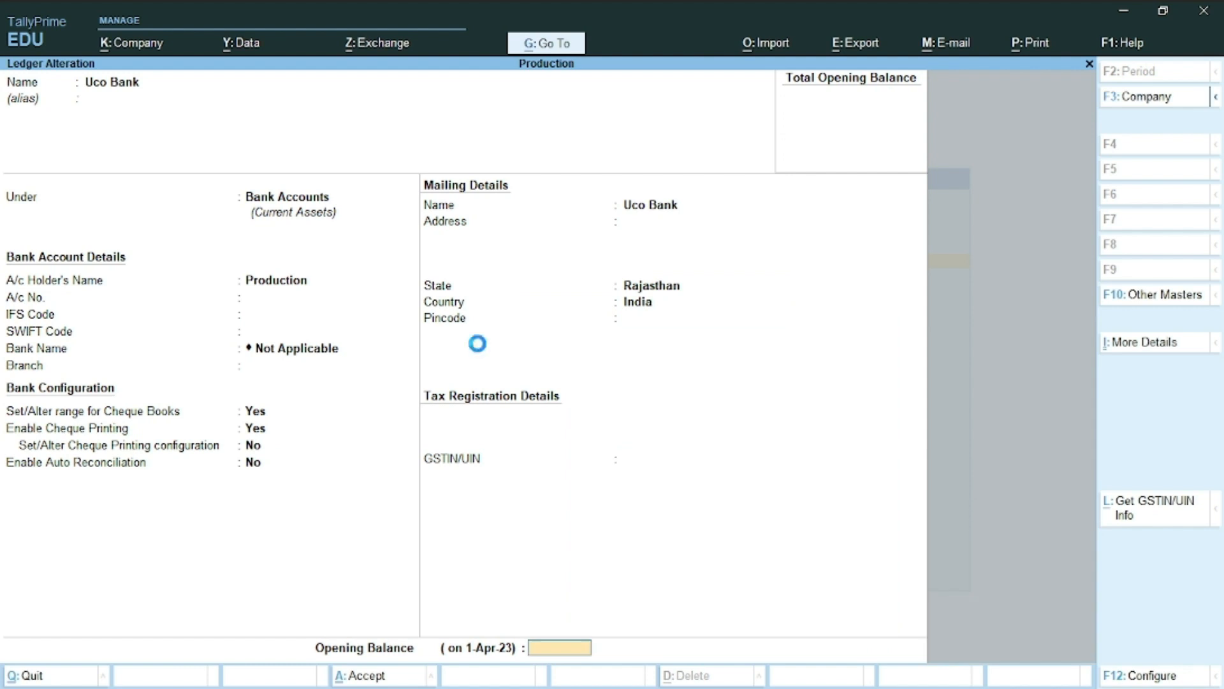
{"action": "key", "text": "Return"}
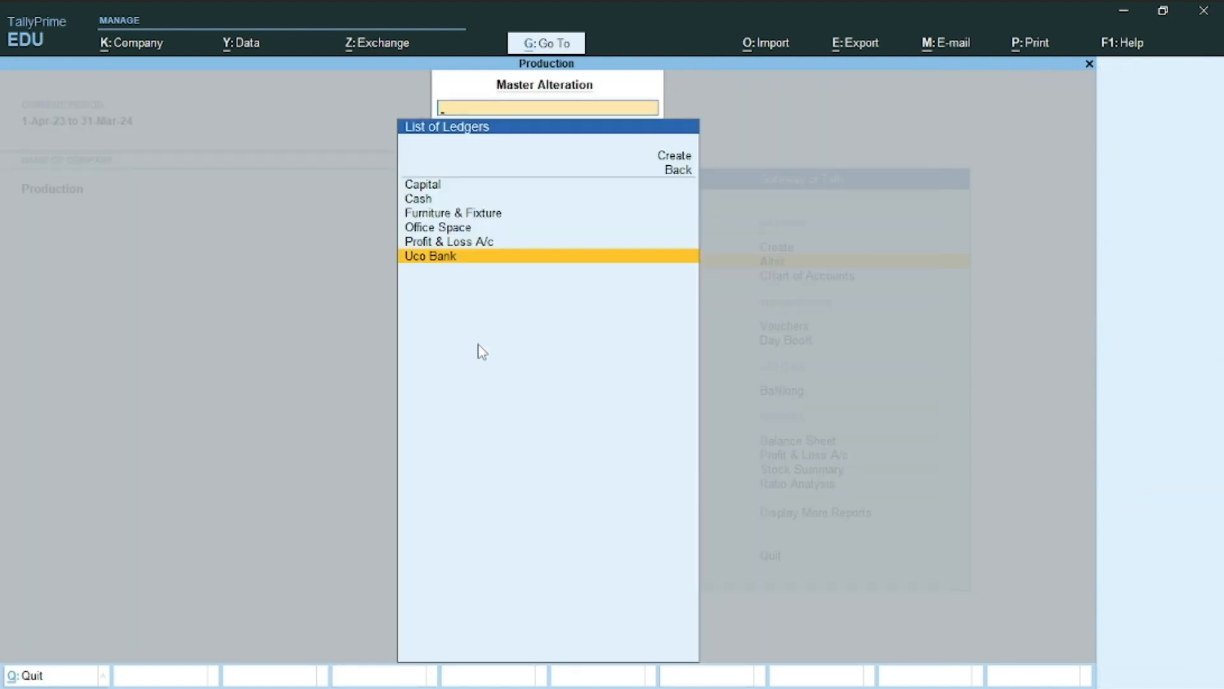
Back out to the Gateway of Tally and check the next task in the Word sheet
{"action": "key", "text": "Escape"}
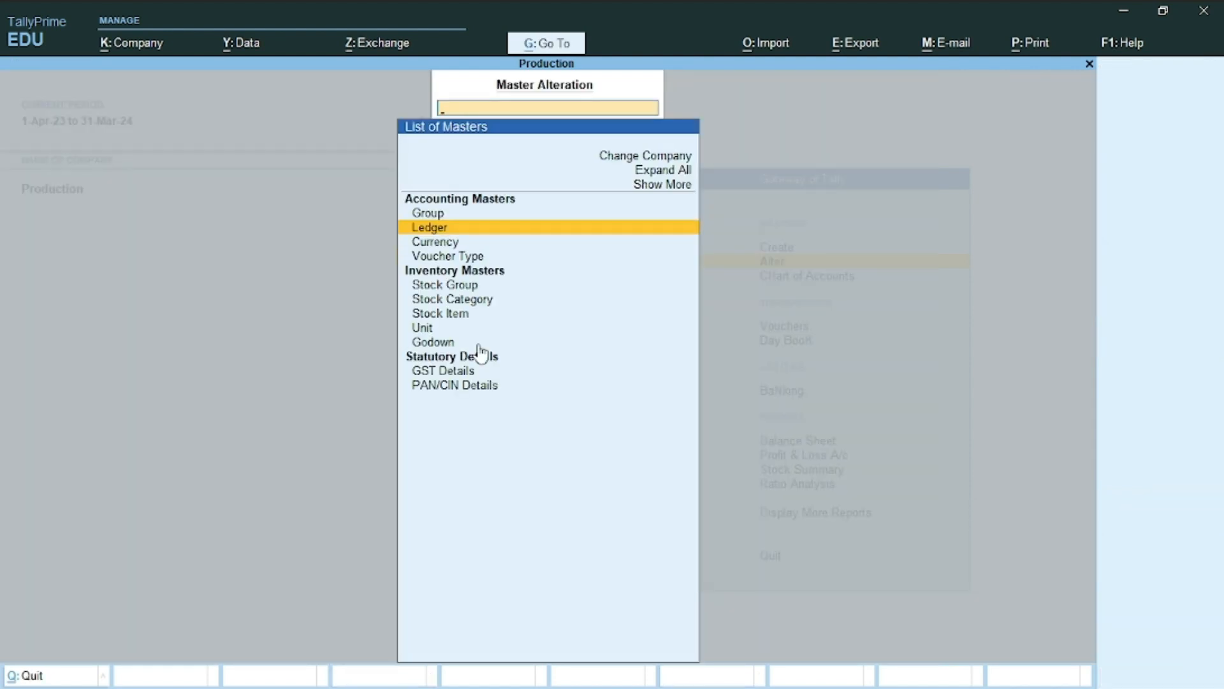
{"action": "key", "text": "Escape"}
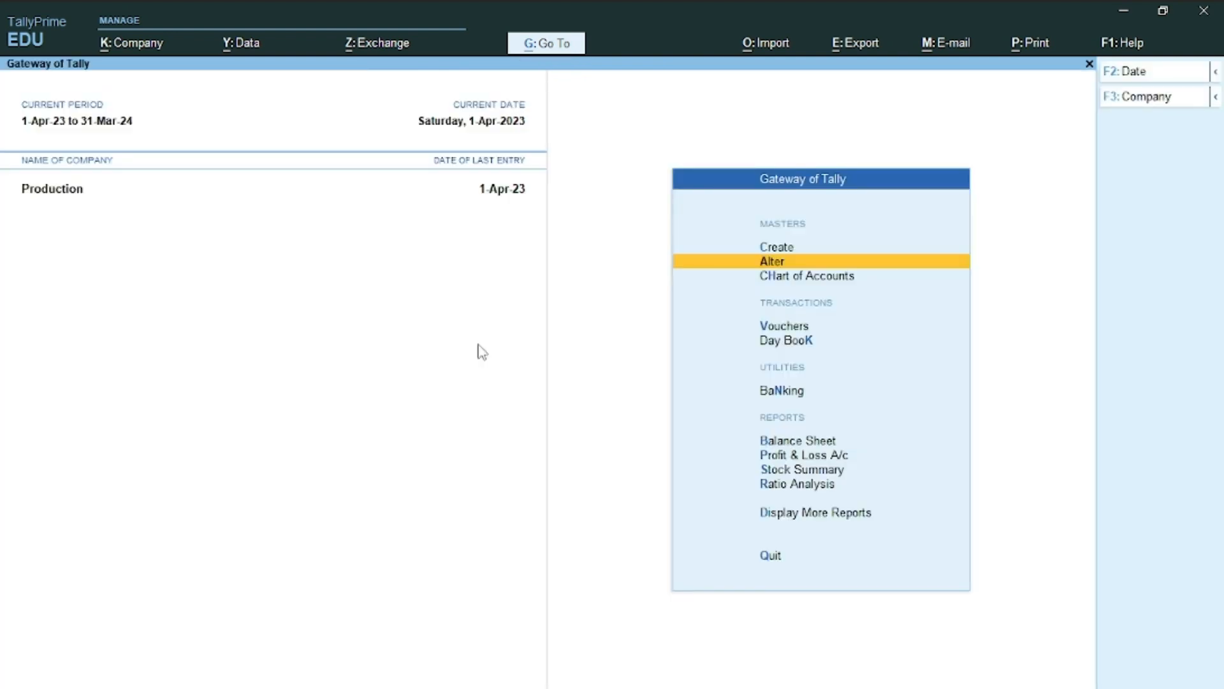
{"action": "key", "text": "alt+Tab"}
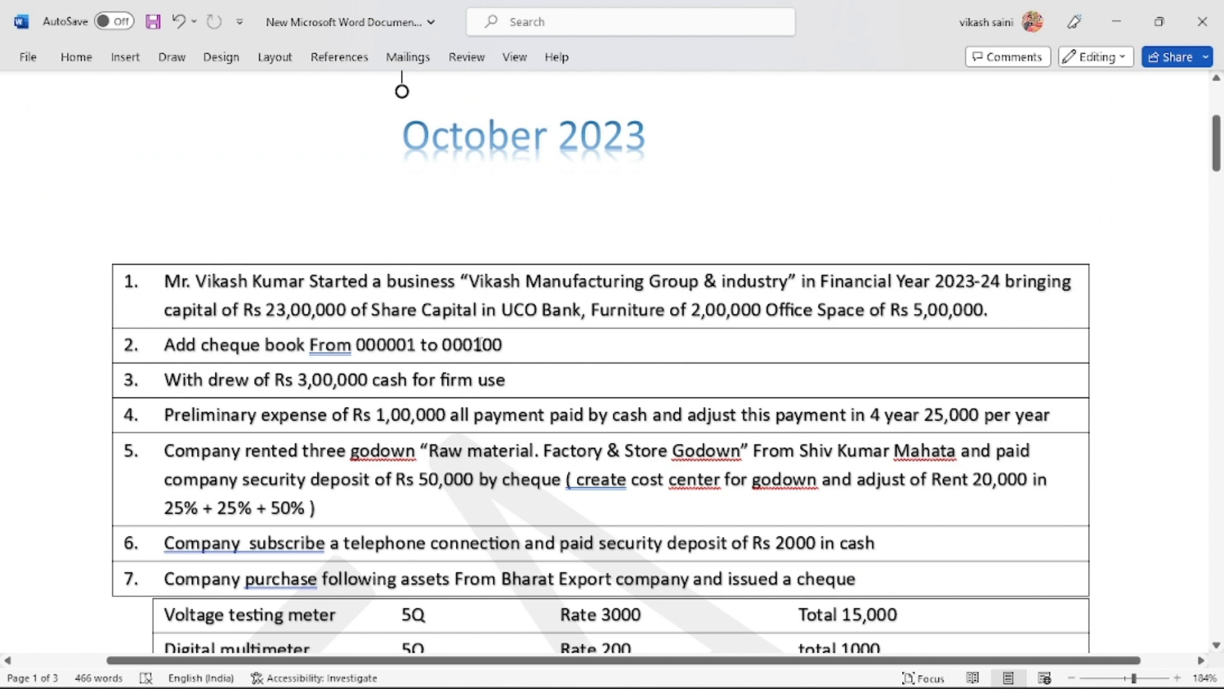
{"action": "key", "text": "alt+Tab"}
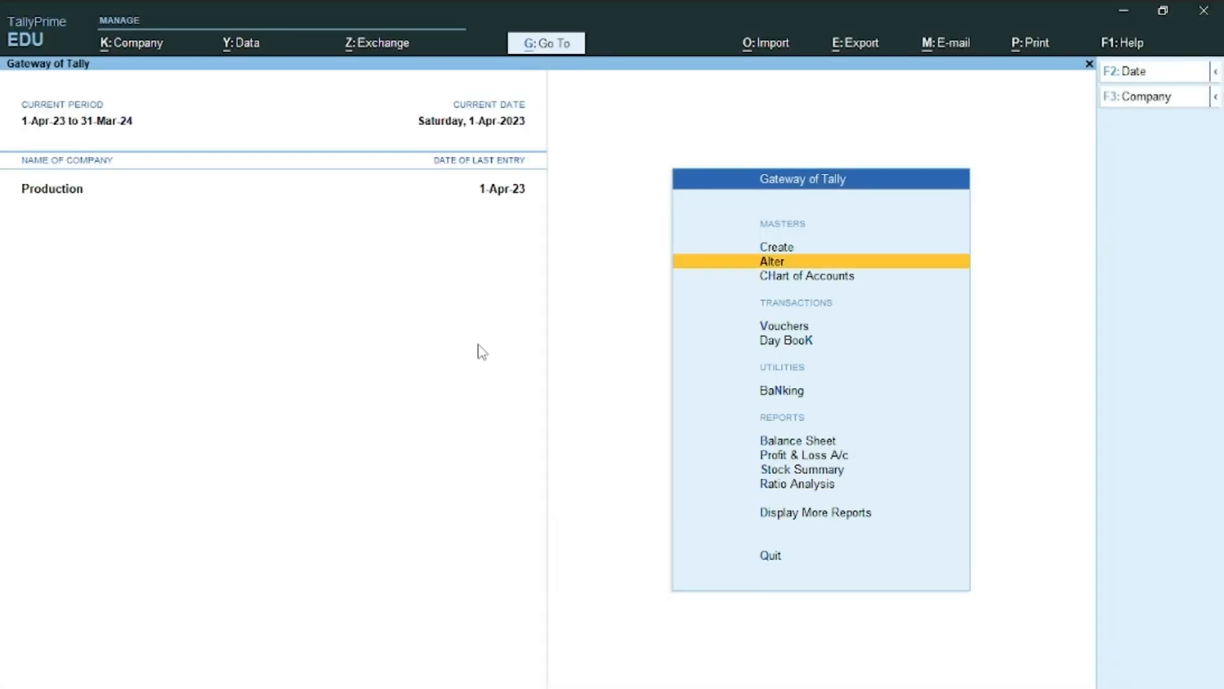
{"action": "key", "text": "alt+Tab"}
{"action": "key", "text": "alt+Tab"}
Start a Contra voucher and switch it to Single Entry mode
{"action": "key", "text": "Down"}
{"action": "key", "text": "Down"}
{"action": "key", "text": "Return"}
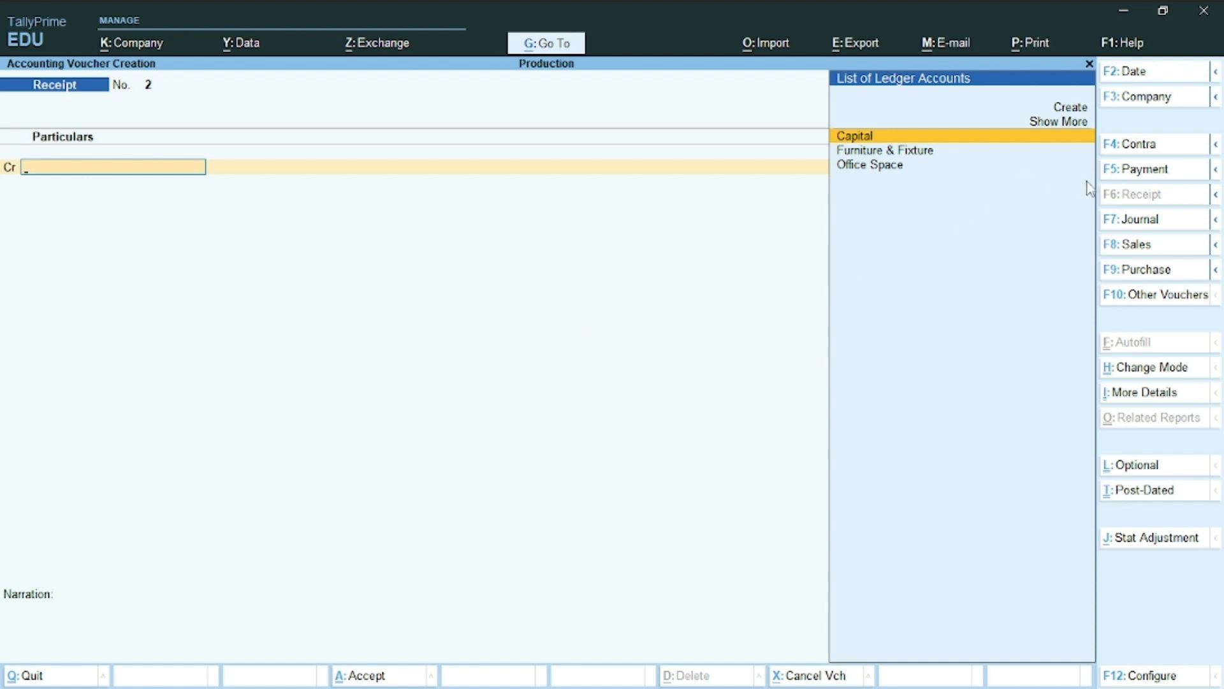
{"action": "left_click", "coordinate": [1138, 145]}
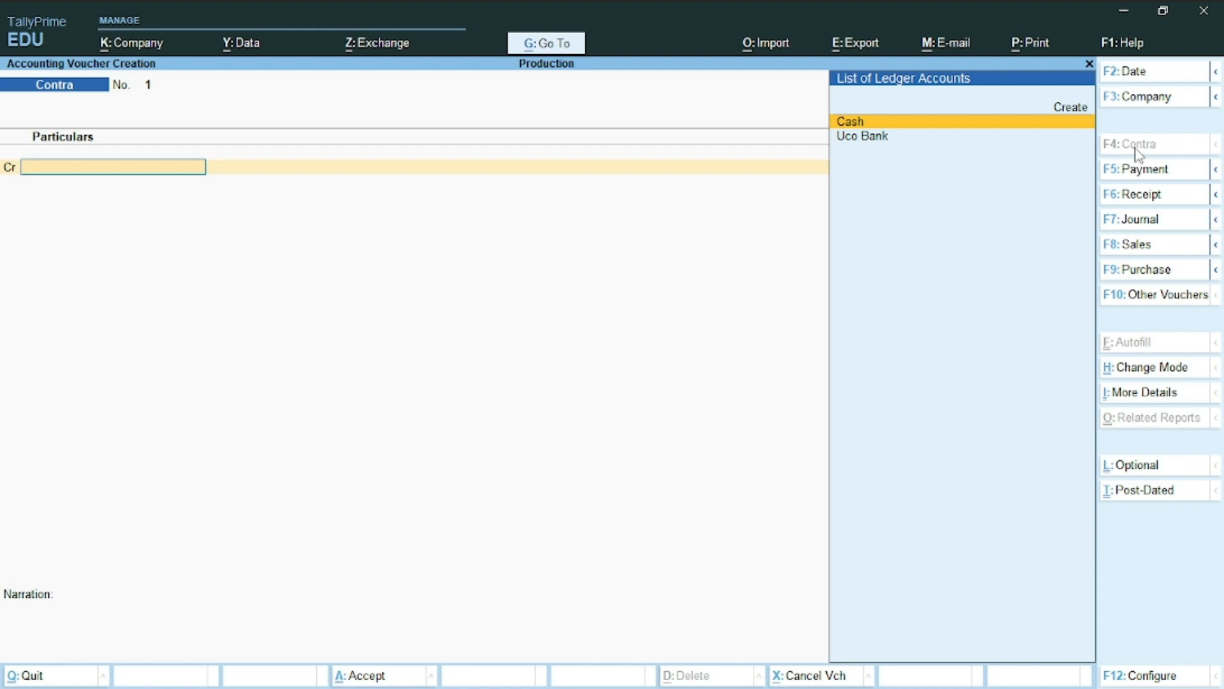
{"action": "key", "text": "ctrl+h"}
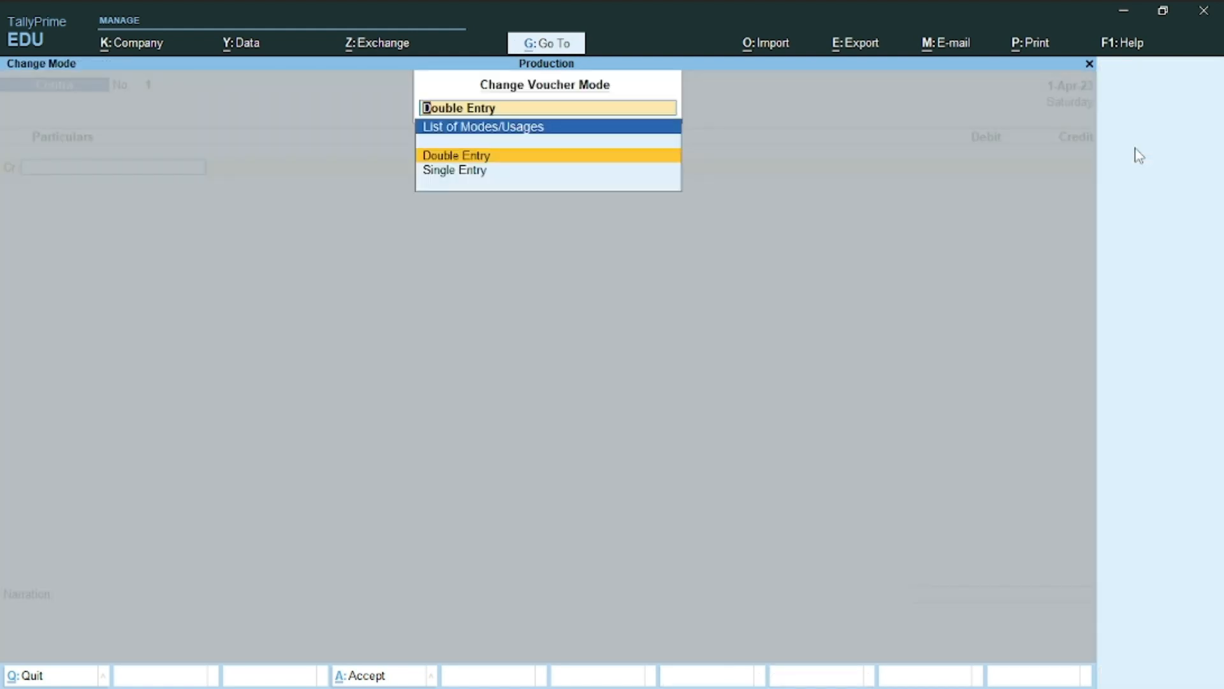
{"action": "key", "text": "Down"}
{"action": "key", "text": "Return"}
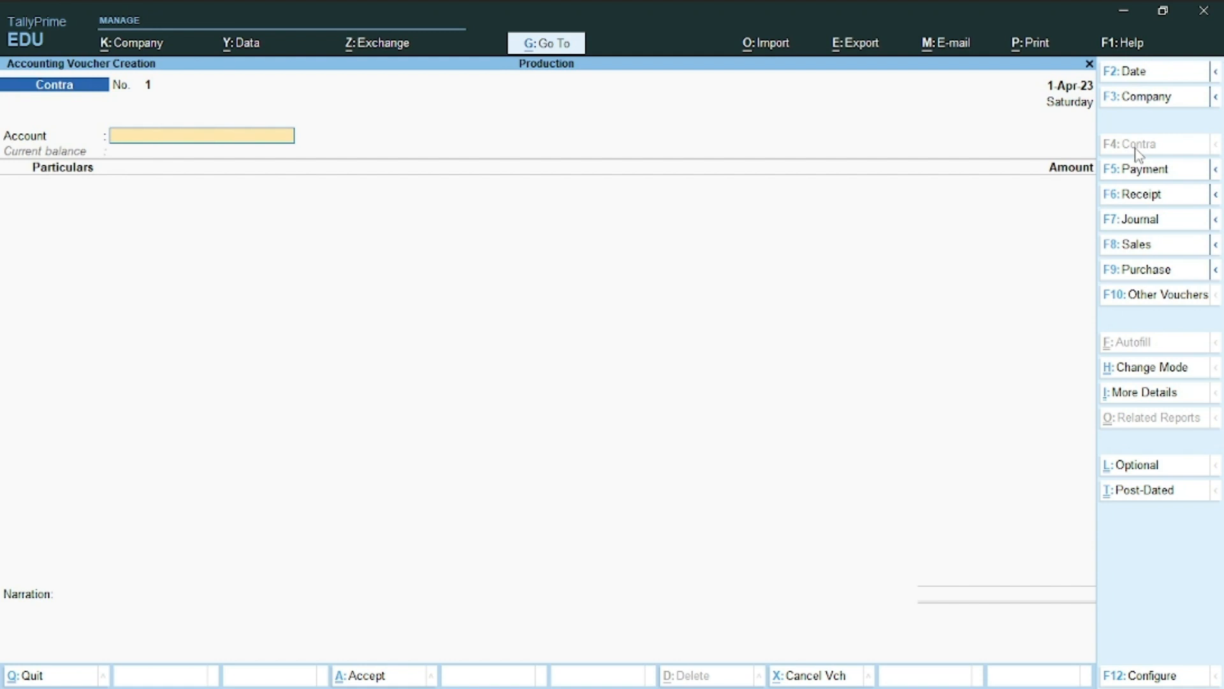
Record a 3,00,000 contra with Account Cash and Particulars Uco Bank
{"action": "type", "text": "Cash"}
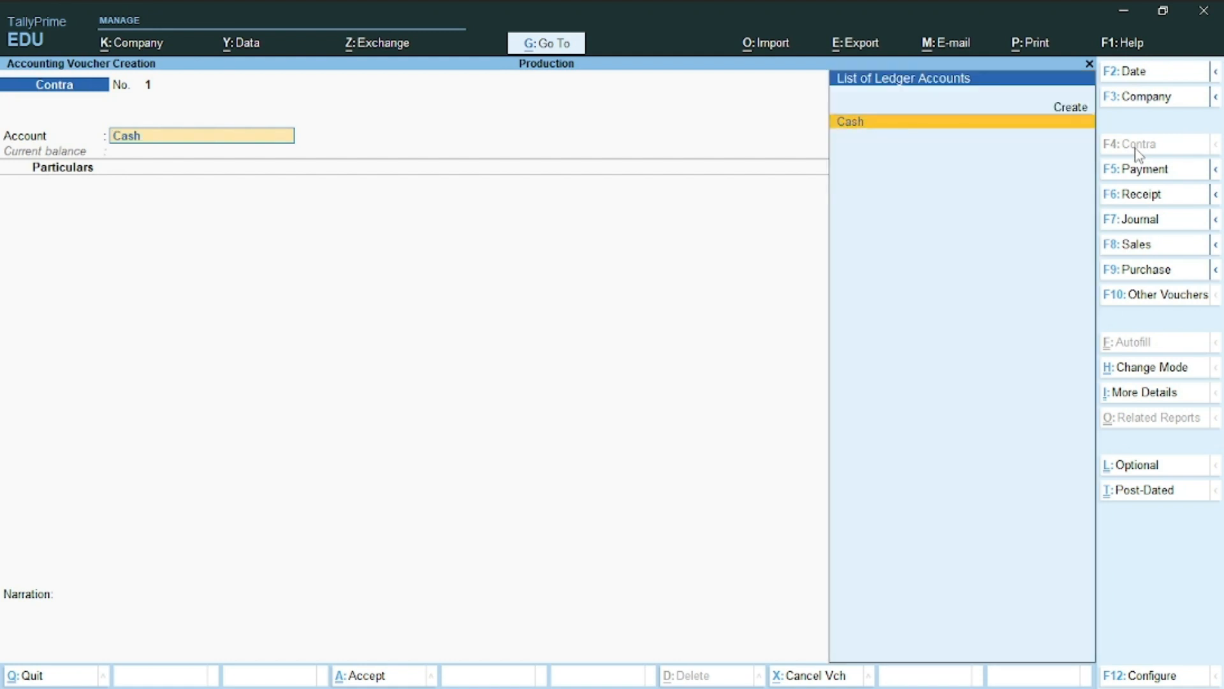
{"action": "key", "text": "Return"}
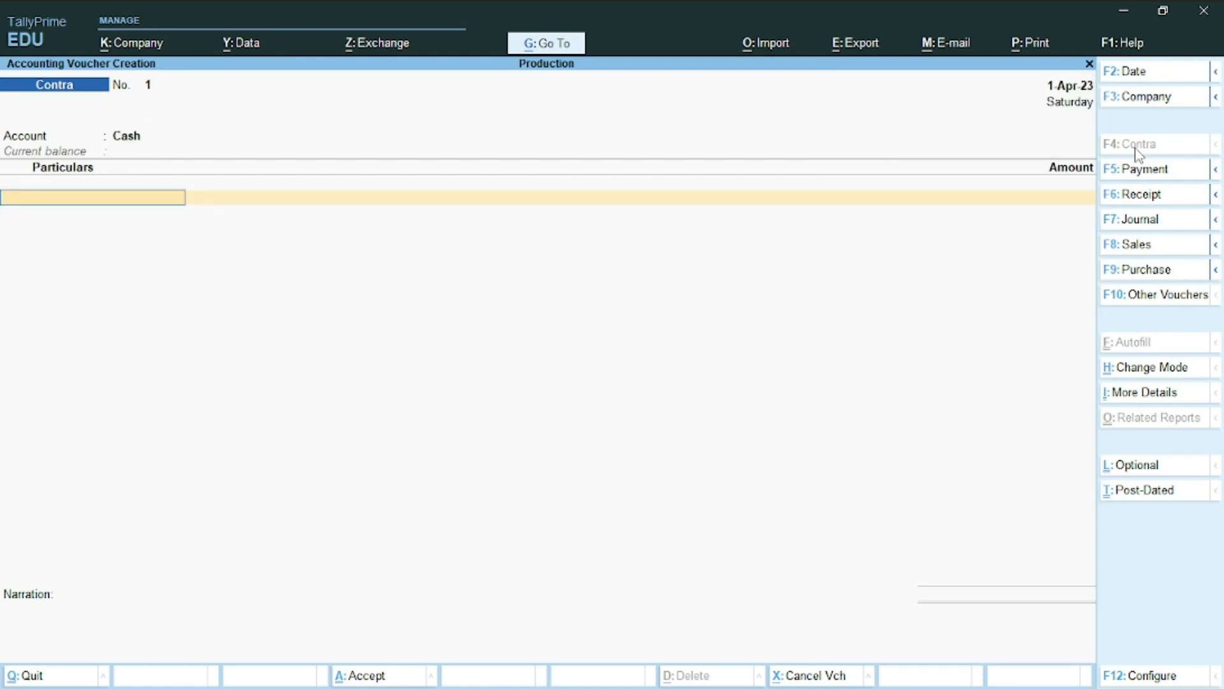
{"action": "type", "text": "U"}
{"action": "key", "text": "Return"}
{"action": "type", "text": "3"}
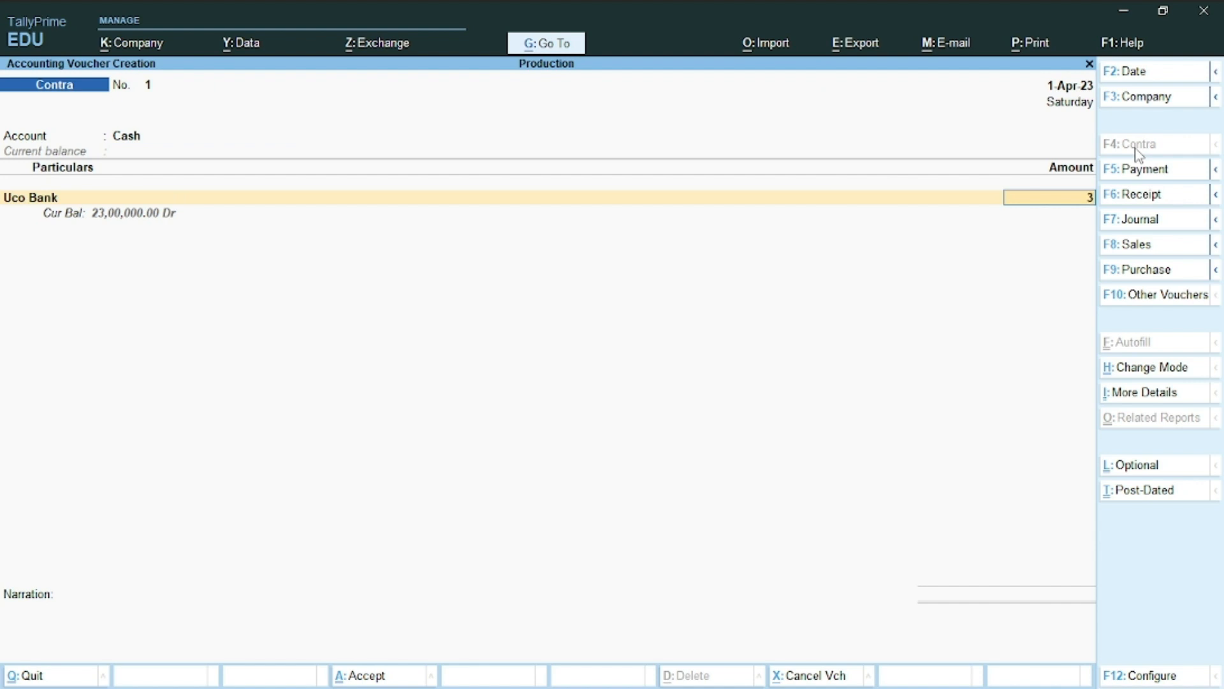
{"action": "type", "text": ",00,000"}
{"action": "key", "text": "Return"}
{"action": "key", "text": "Return"}
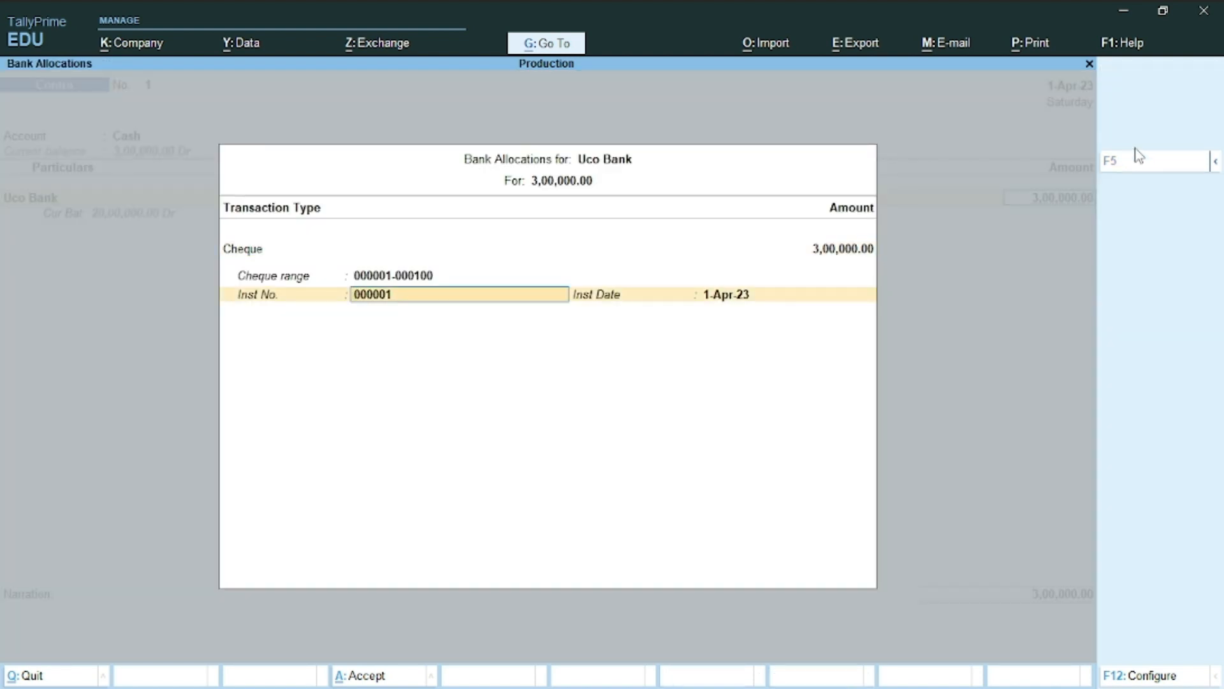
Set the Uco Bank allocation's transaction type to Others and clear instrument number 000001
{"action": "key", "text": "BackSpace"}
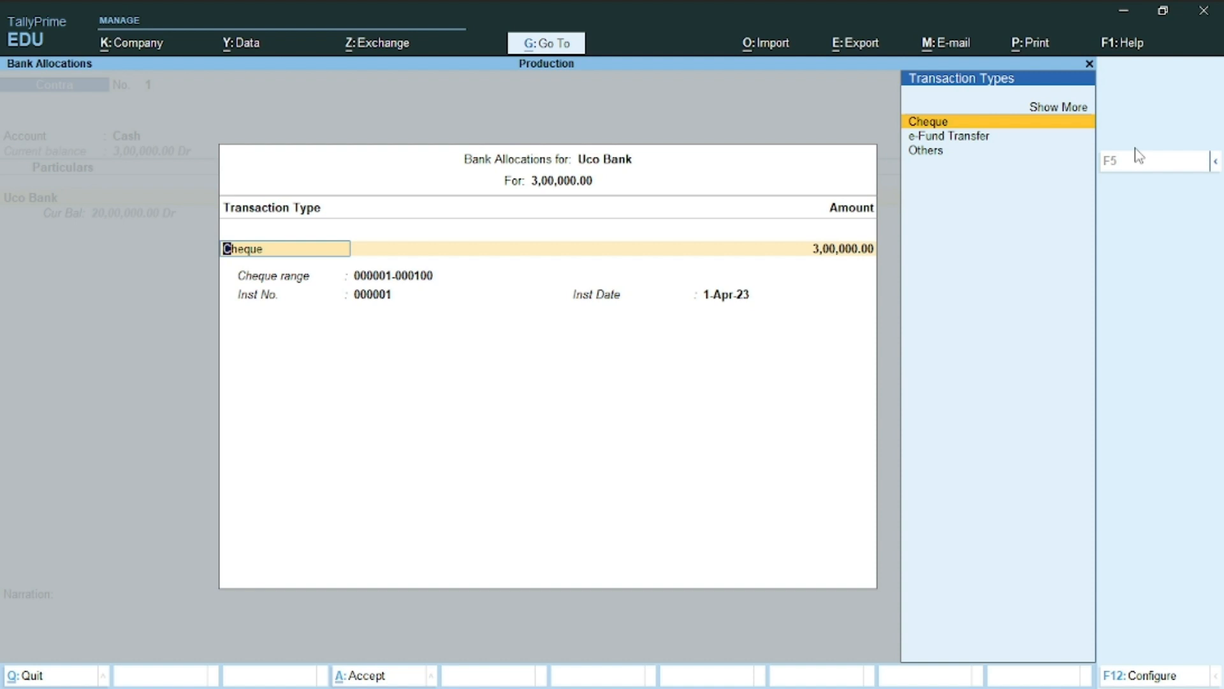
{"action": "key", "text": "Down"}
{"action": "key", "text": "Down"}
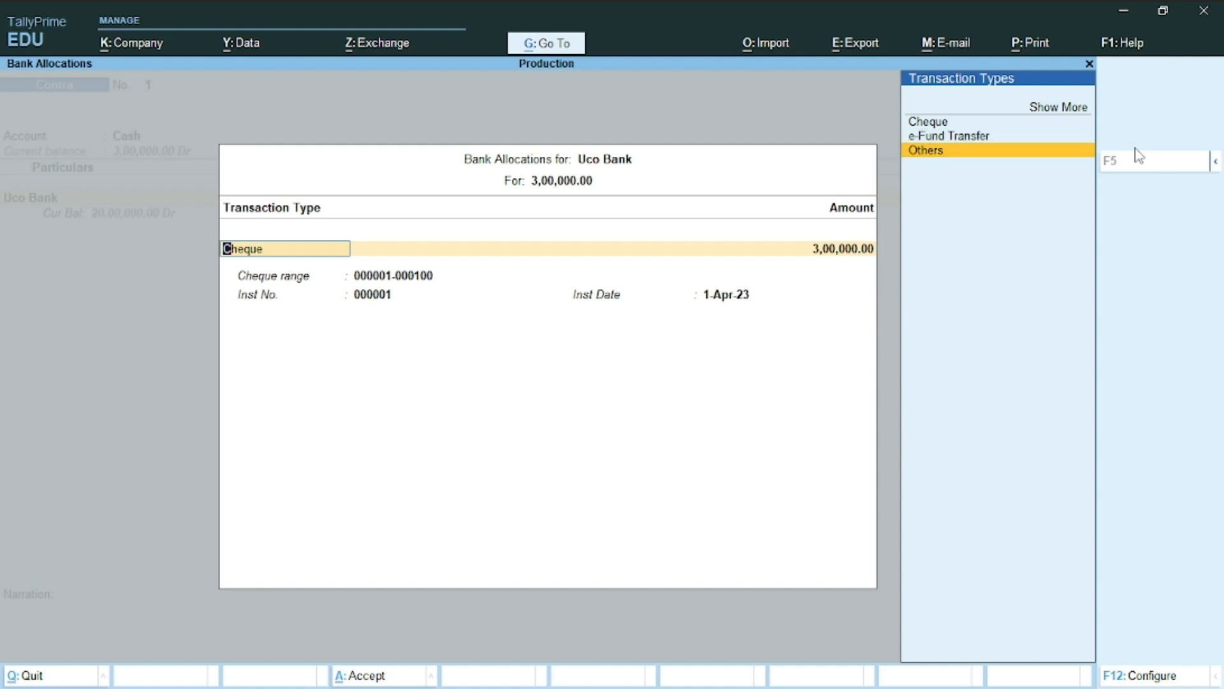
{"action": "key", "text": "Return"}
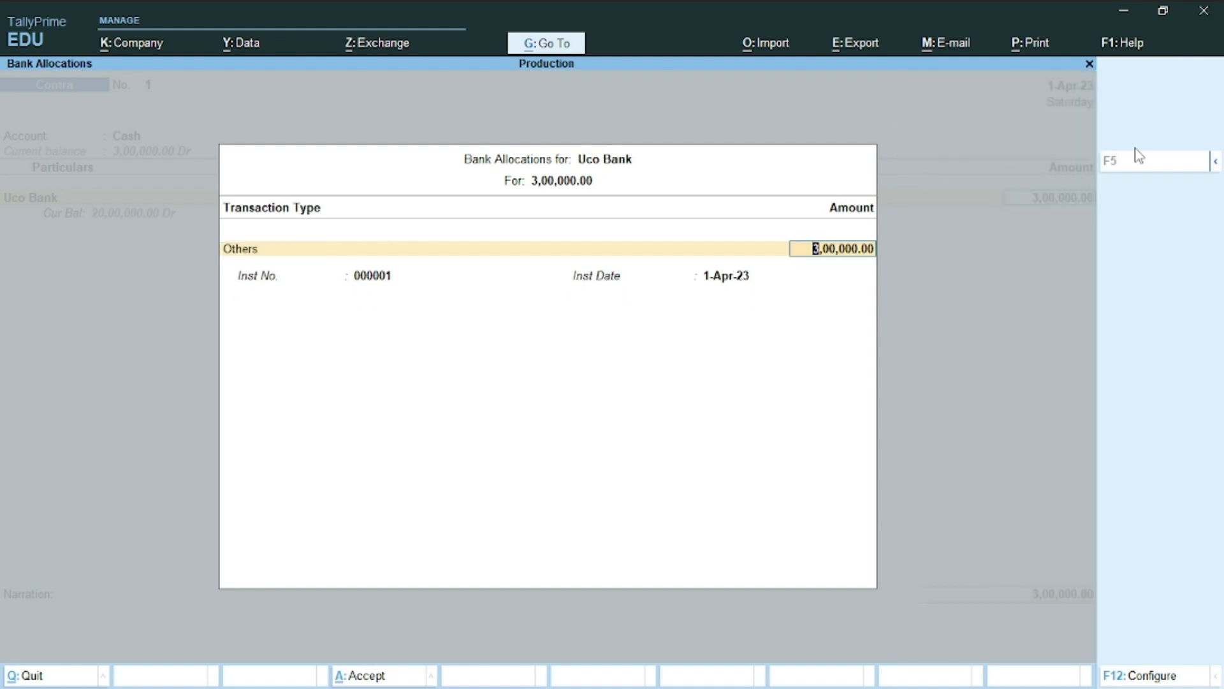
{"action": "key", "text": "Return"}
{"action": "key", "text": "BackSpace"}
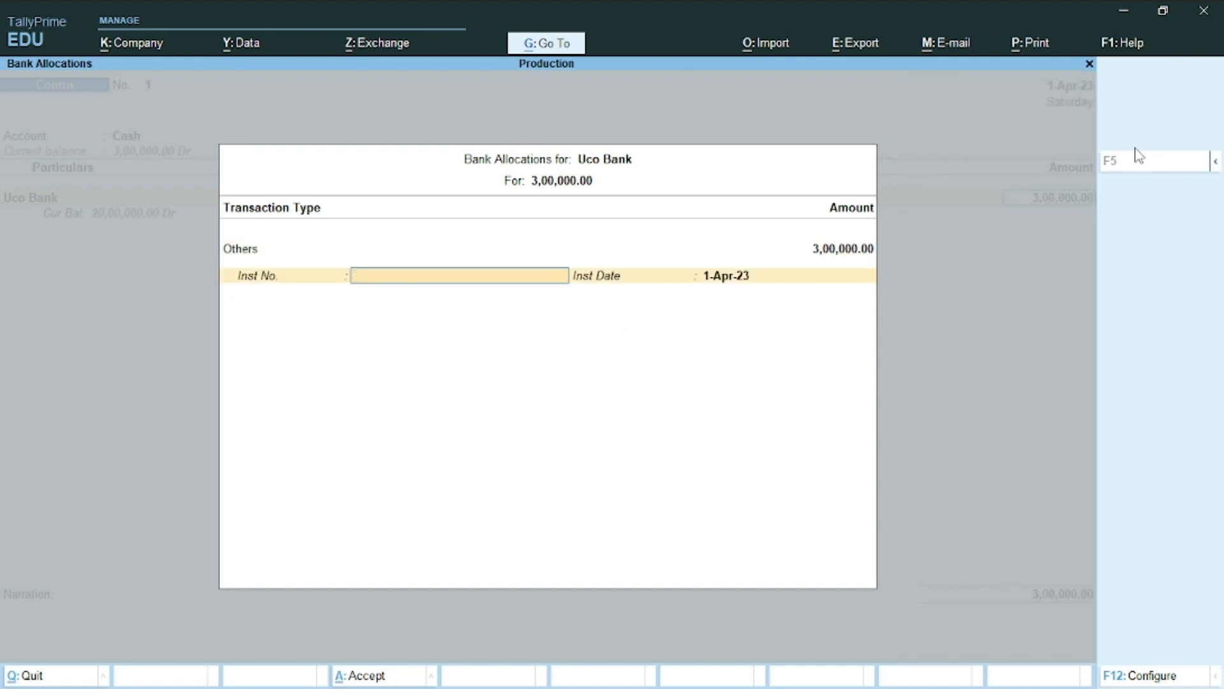
{"action": "key", "text": "Return"}
{"action": "key", "text": "Return"}
{"action": "key", "text": "Return"}
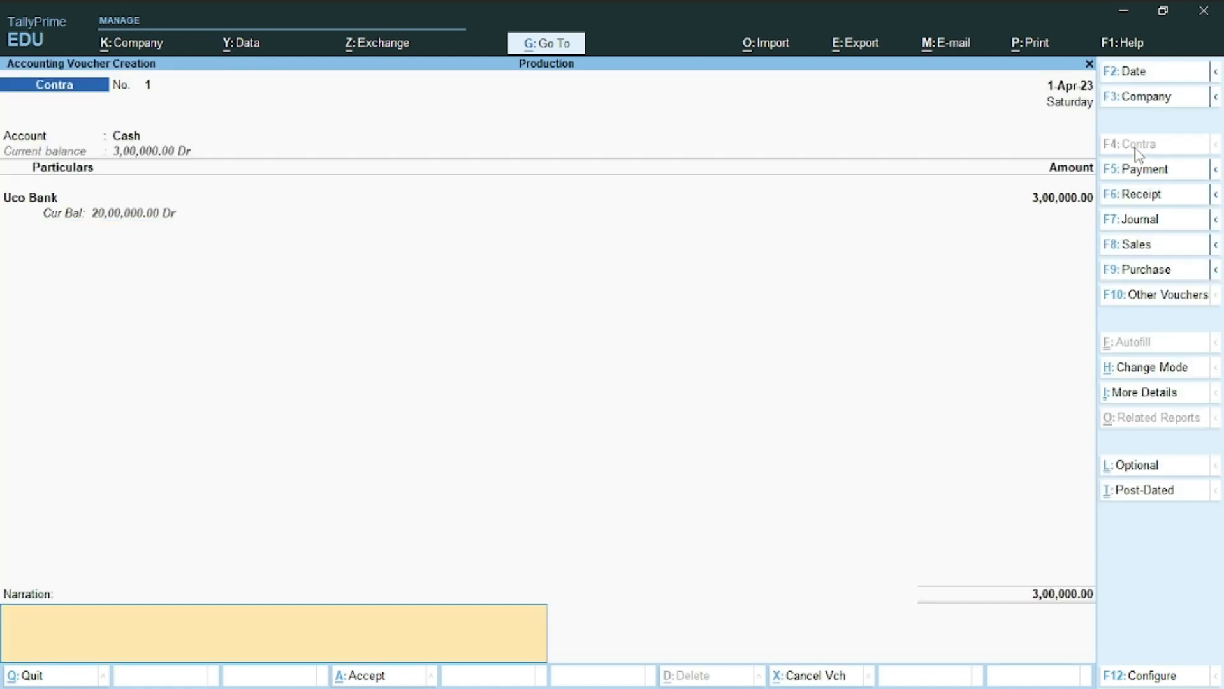
{"action": "key", "text": "Return"}
{"action": "key", "text": "Return"}
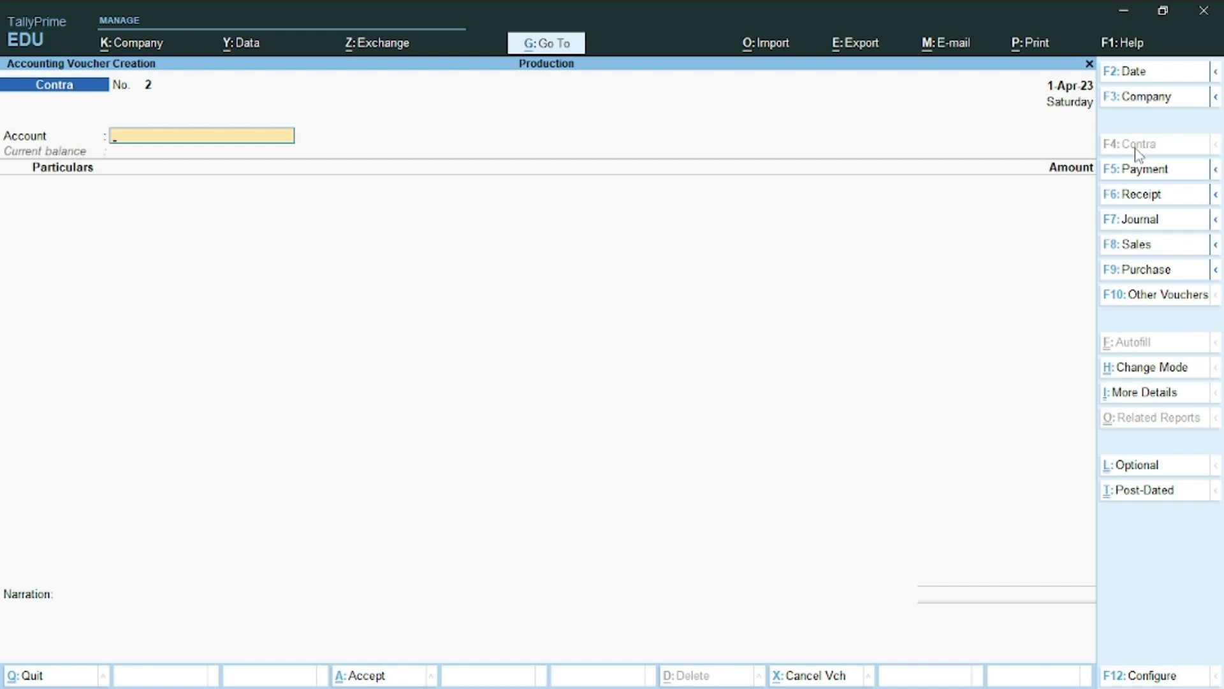
{"action": "key", "text": "alt+Tab"}
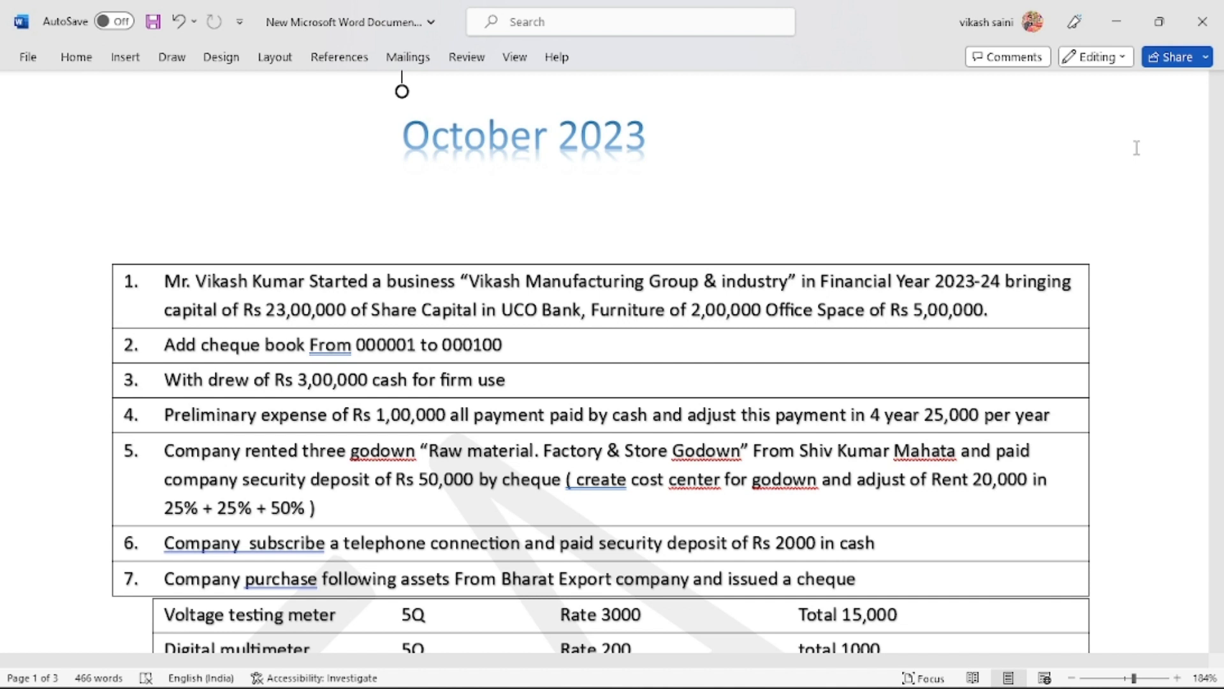
{"action": "key", "text": "alt+Tab"}
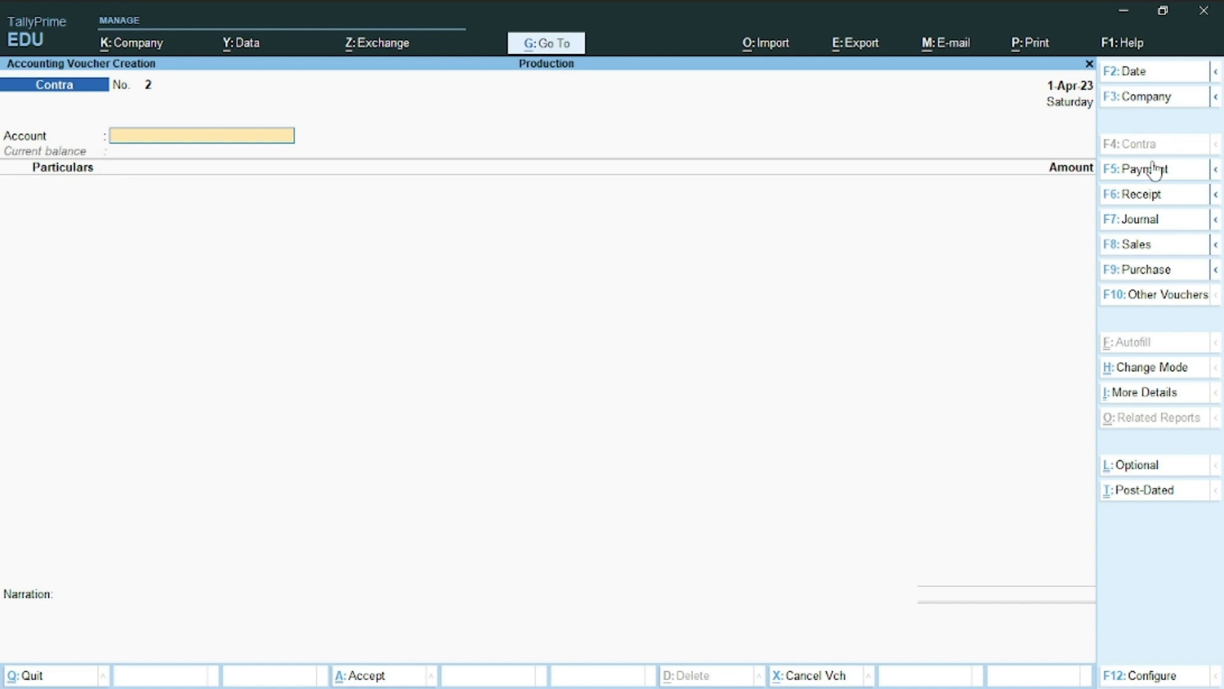
Start a Payment voucher with Cash as the paying account
{"action": "left_click", "coordinate": [1148, 169]}
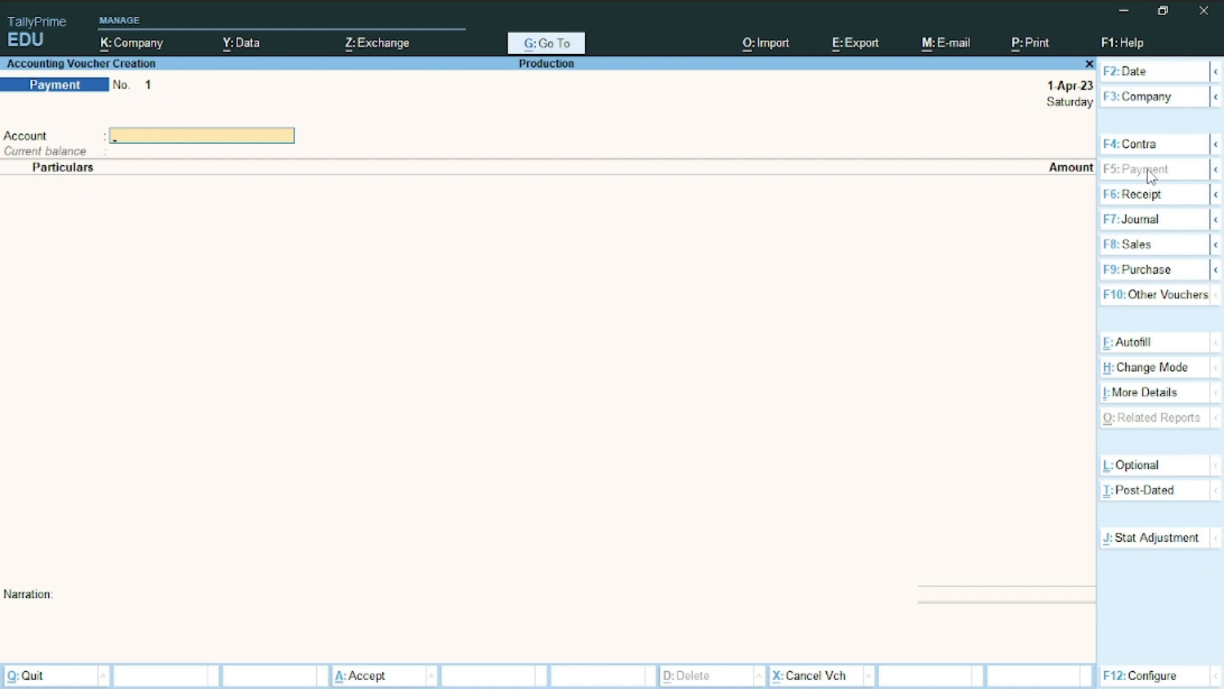
{"action": "type", "text": "Ca"}
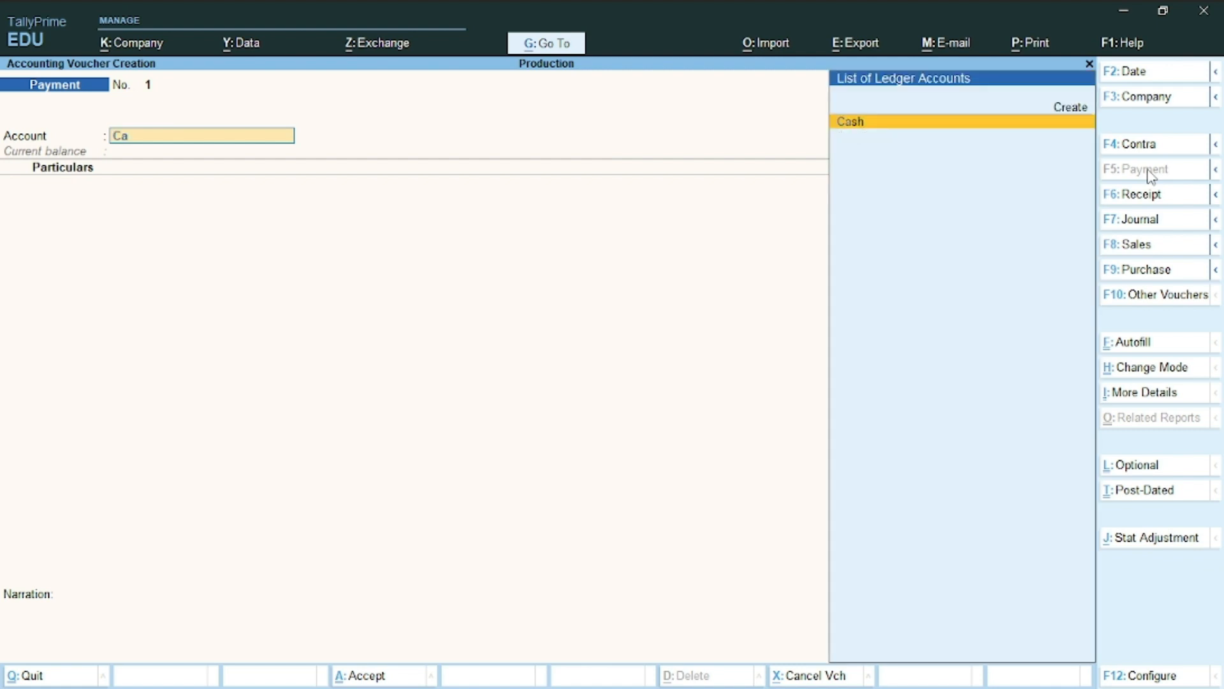
{"action": "type", "text": "s"}
{"action": "key", "text": "Return"}
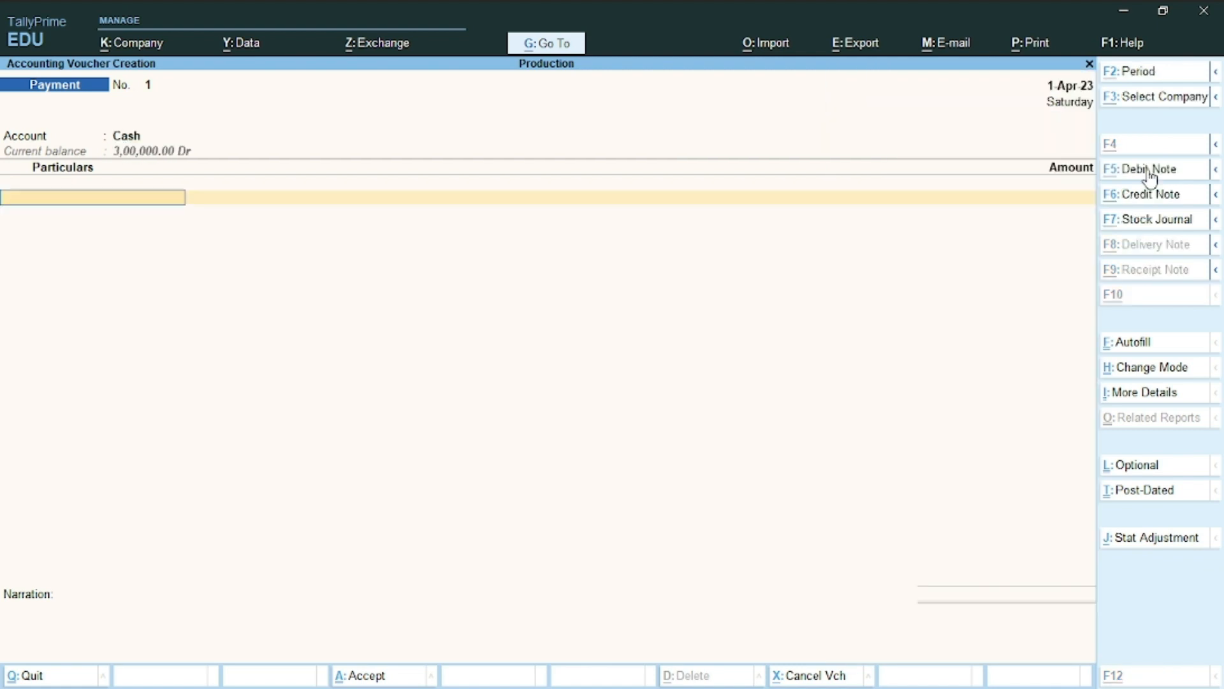
Create the Preliminary Exp ledger under Misc. Expenses (ASSET) as the particulars line
{"action": "key", "text": "alt+c"}
{"action": "type", "text": "Pr"}
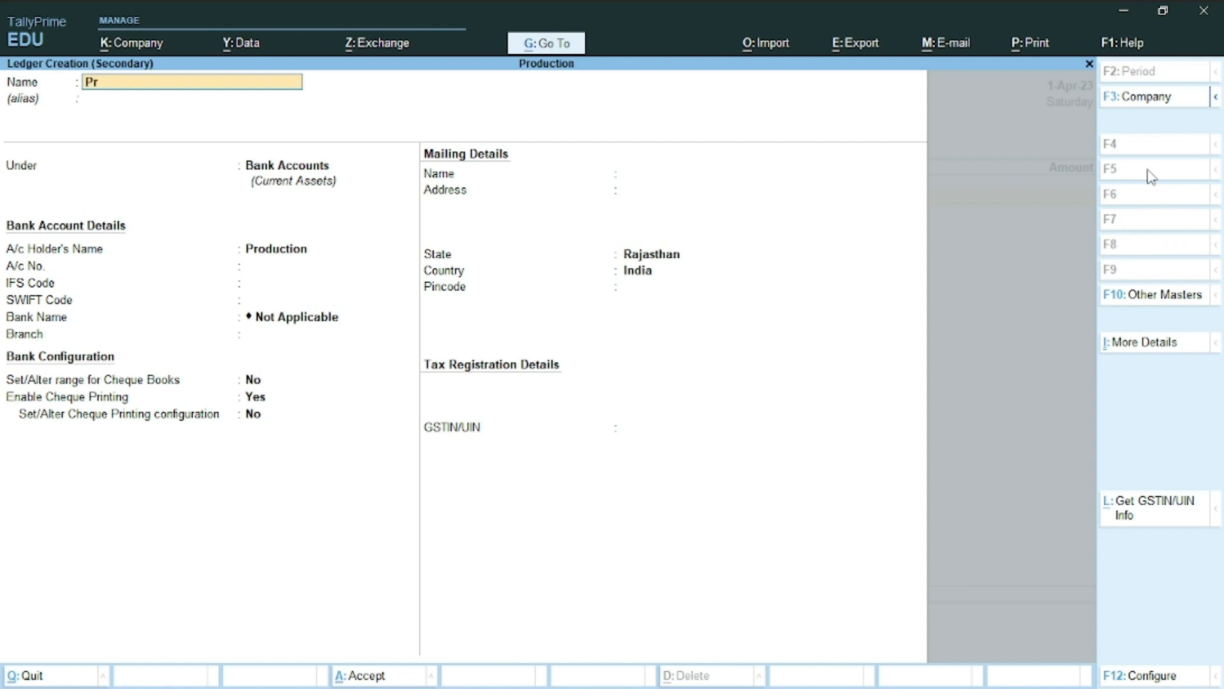
{"action": "type", "text": "eliminary Exp"}
{"action": "key", "text": "Return"}
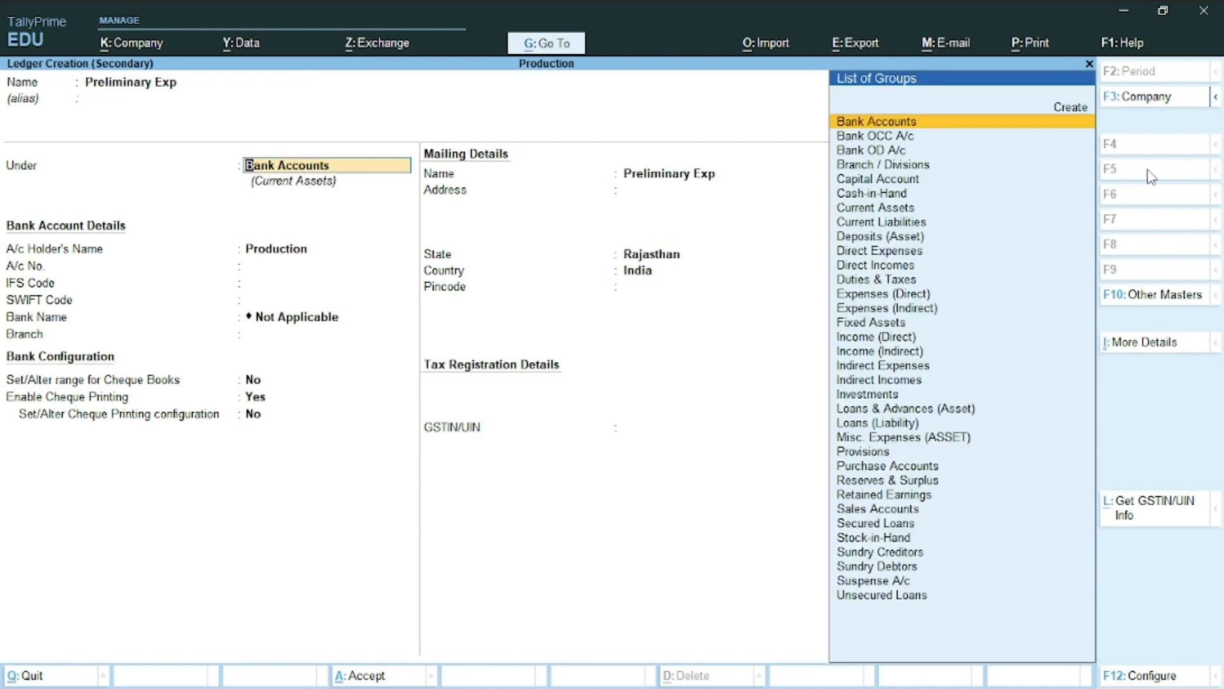
{"action": "type", "text": "Mi"}
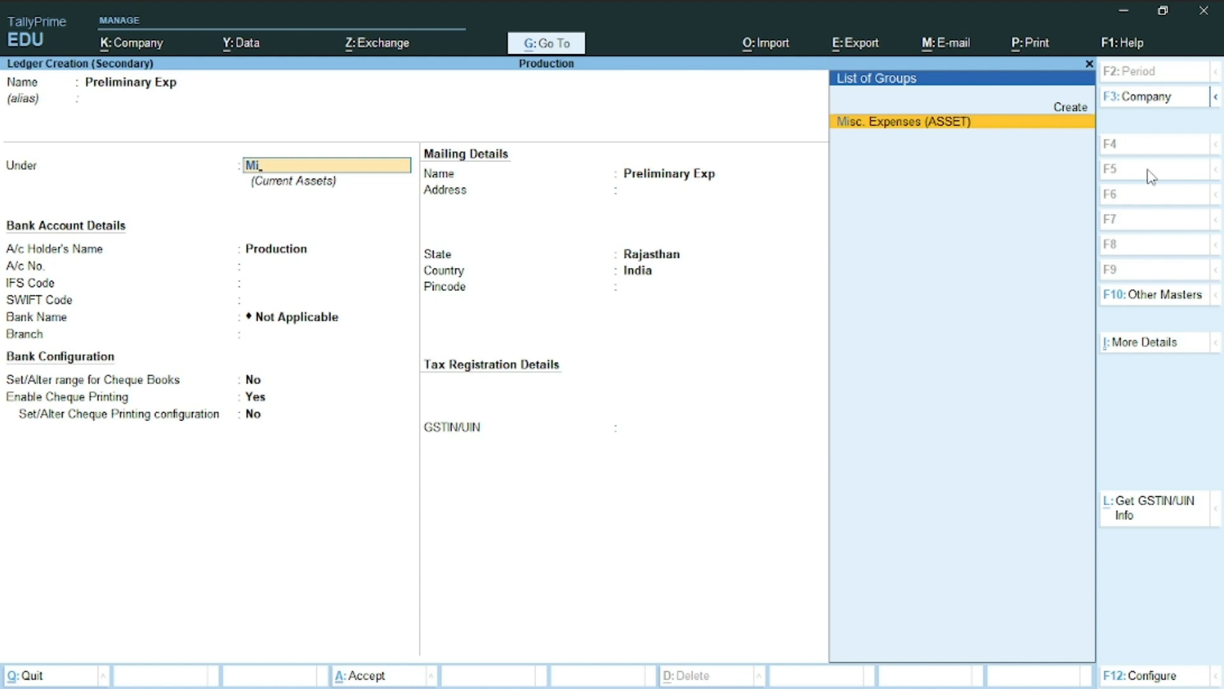
{"action": "key", "text": "Return"}
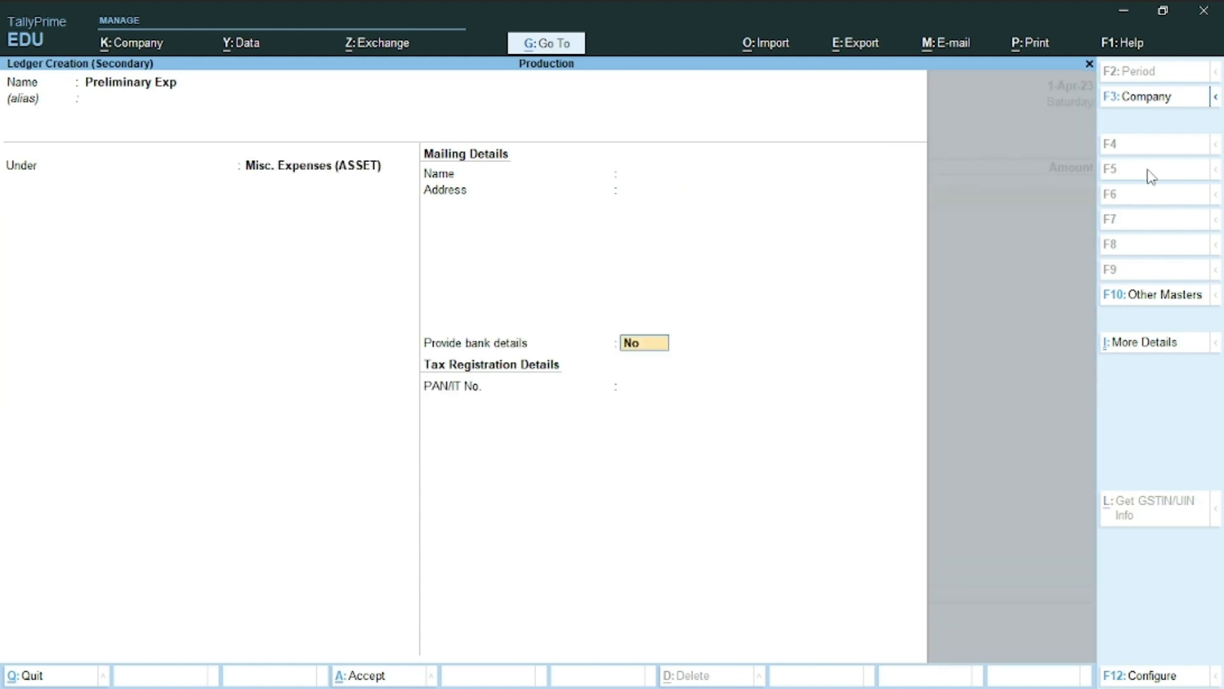
{"action": "key", "text": "Return"}
{"action": "key", "text": "Return"}
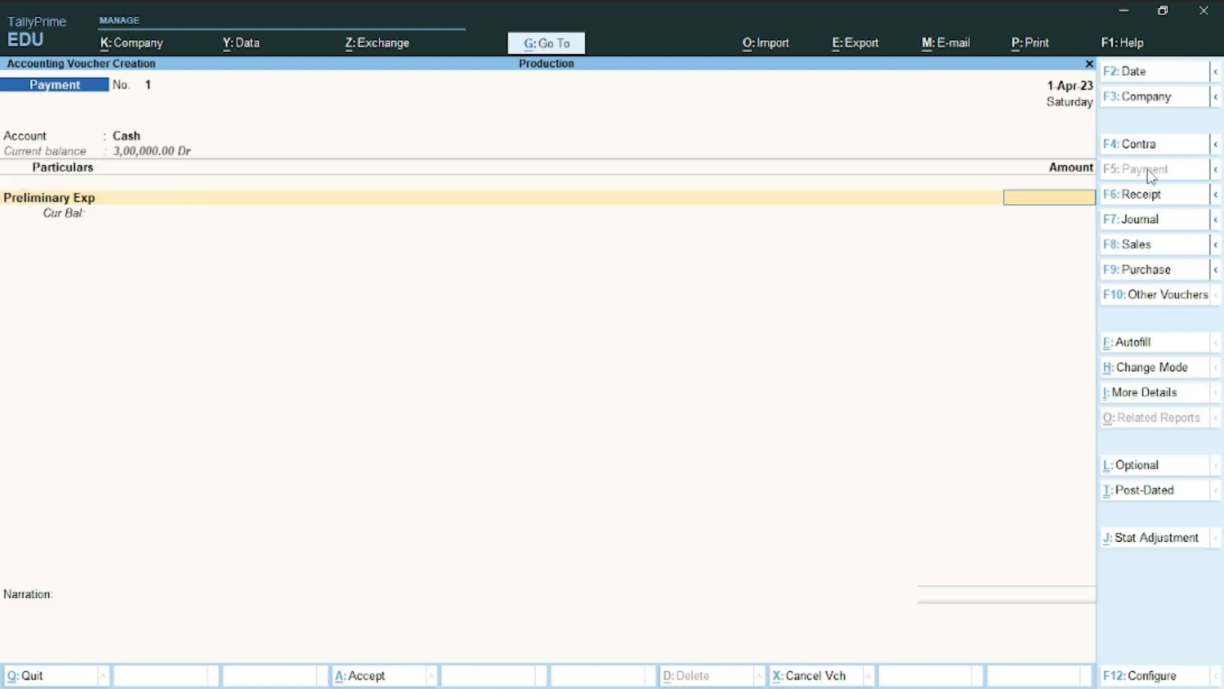
Enter 1,00,000 for Preliminary Exp, save Payment No. 1, and return to Word
{"action": "type", "text": "1,"}
{"action": "type", "text": "00,000"}
{"action": "key", "text": "Return"}
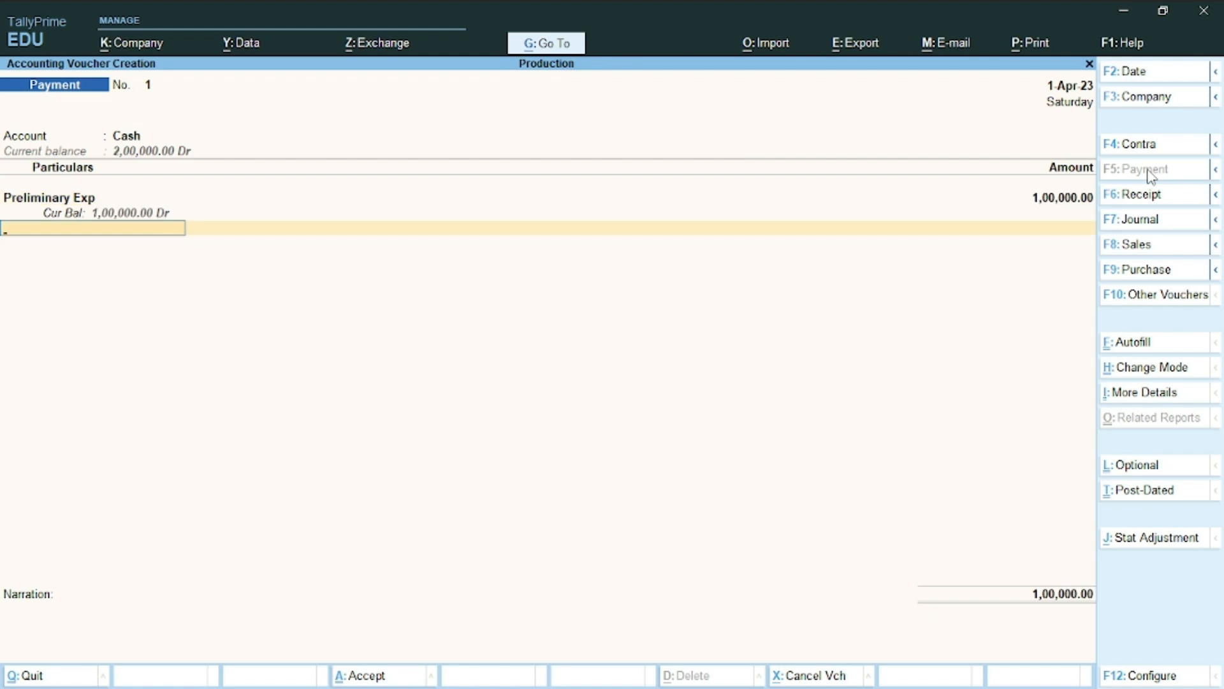
{"action": "key", "text": "Return"}
{"action": "key", "text": "Return"}
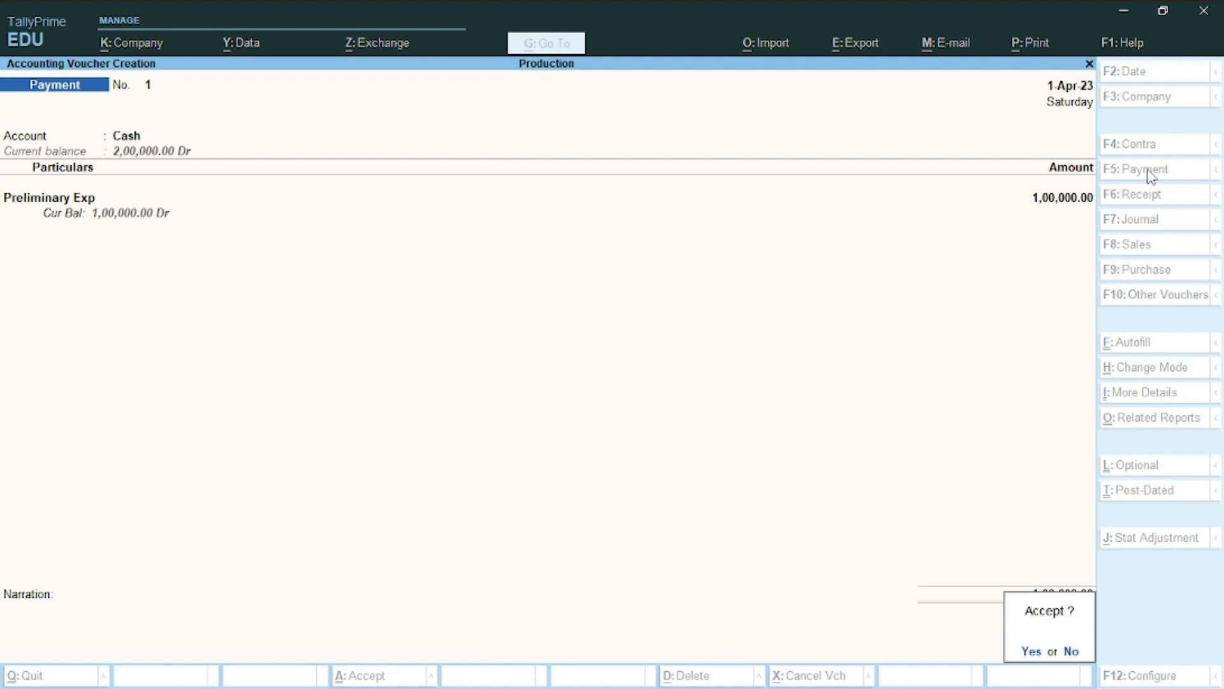
{"action": "key", "text": "Return"}
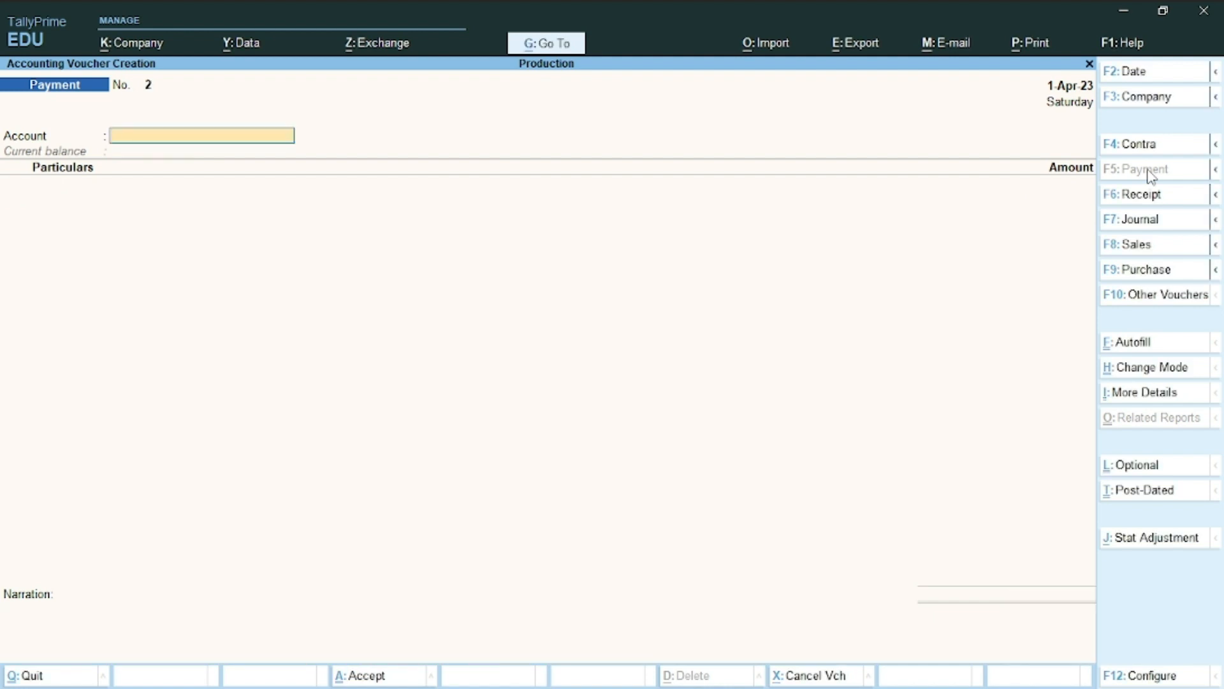
{"action": "key", "text": "alt+Tab"}
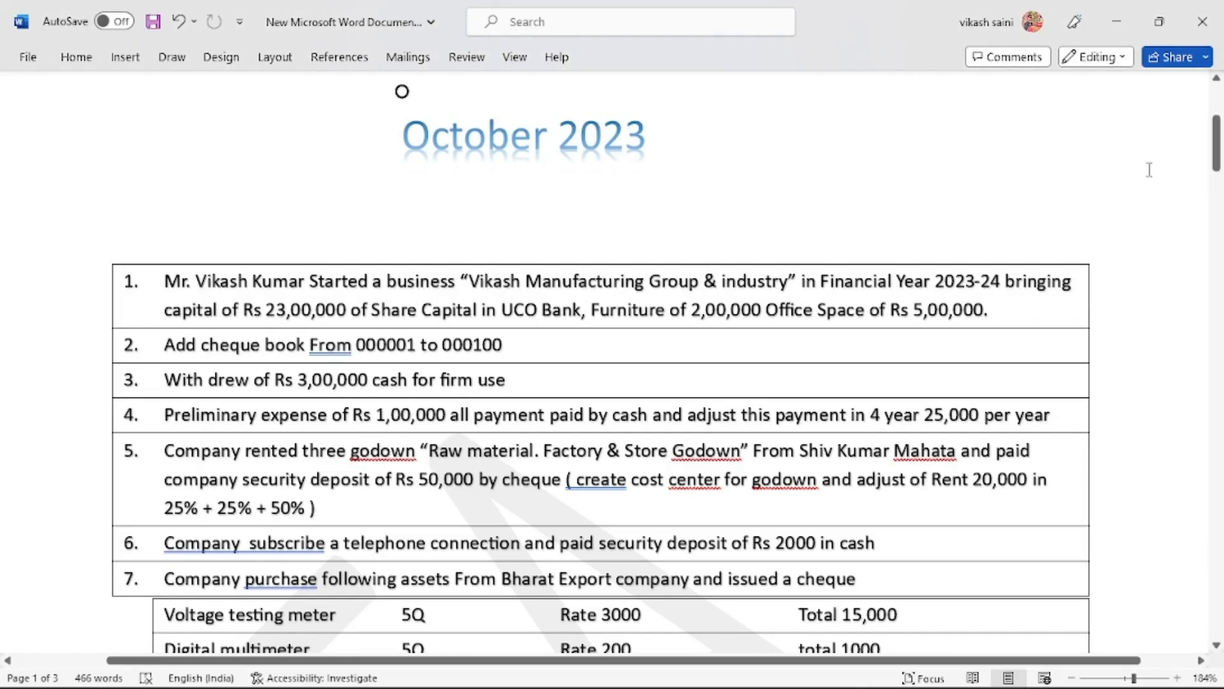
Scroll the Word question list to the asset purchase tasks 5–9
{"action": "scroll", "coordinate": [1149, 169], "scroll_direction": "down", "scroll_amount": 3}
{"action": "scroll", "coordinate": [1149, 169], "scroll_direction": "down", "scroll_amount": 3}
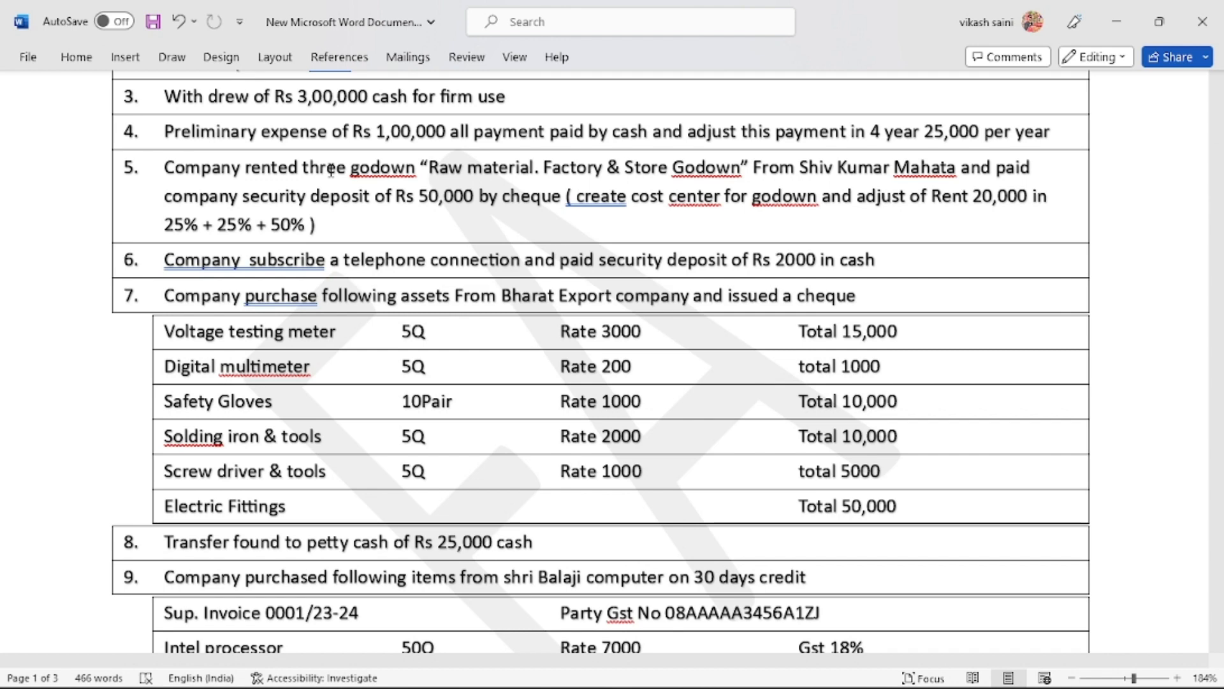
{"action": "key", "text": "alt+Tab"}
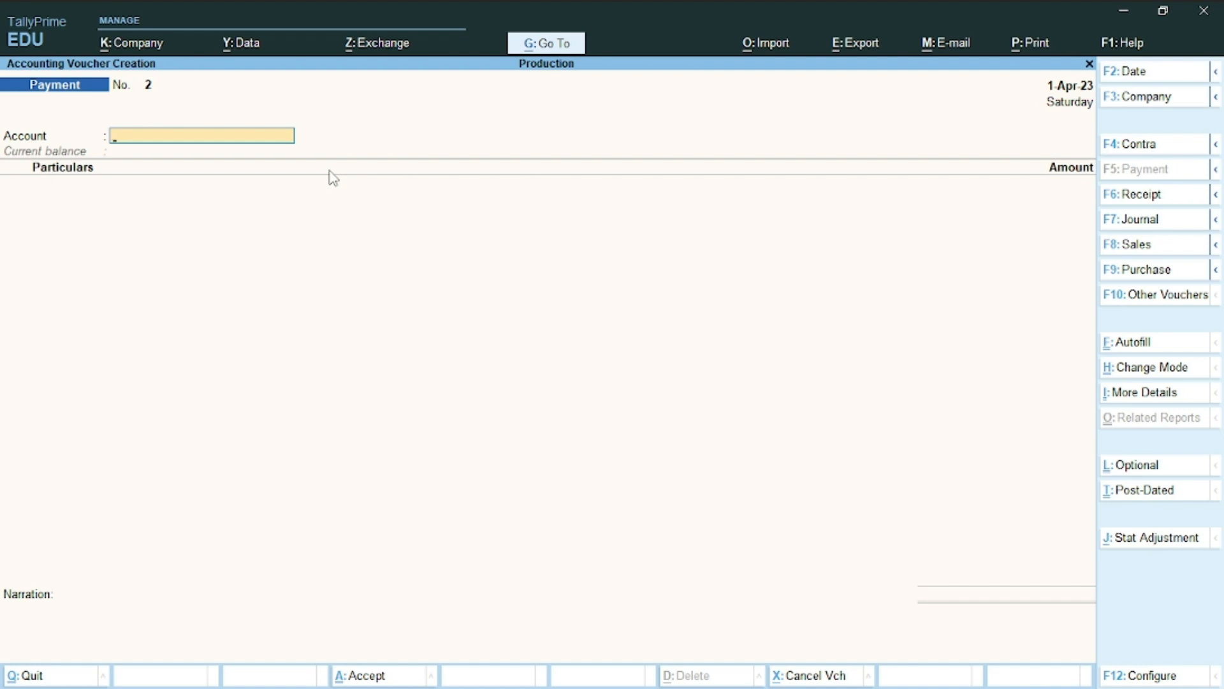
Pay from Uco Bank to a new Security Deposit ledger created under Deposits (Asset)
{"action": "key", "text": "alt+Tab"}
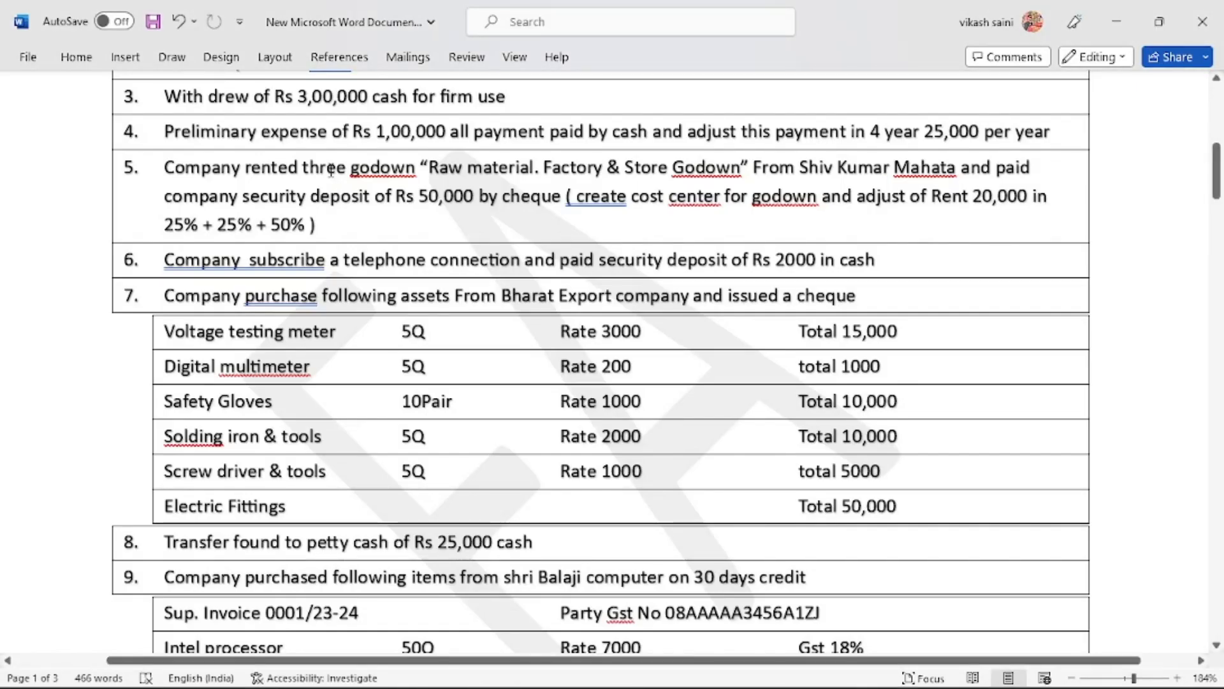
{"action": "key", "text": "alt+Tab"}
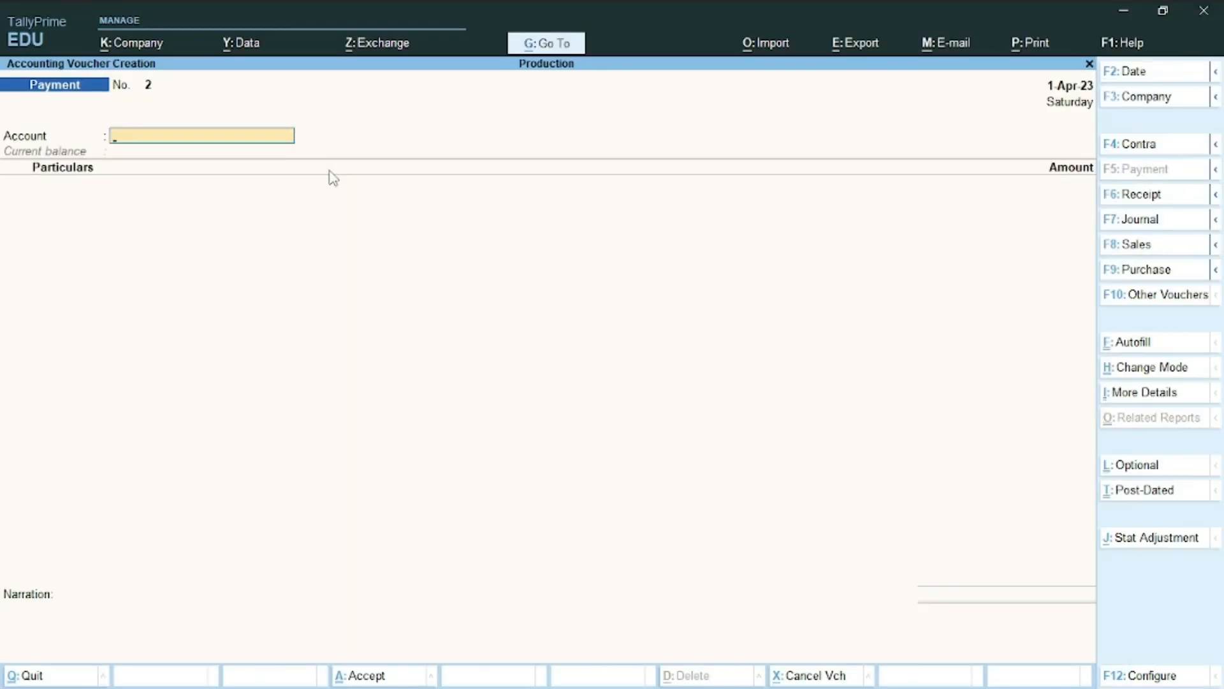
{"action": "type", "text": "u"}
{"action": "key", "text": "Return"}
{"action": "key", "text": "alt+c"}
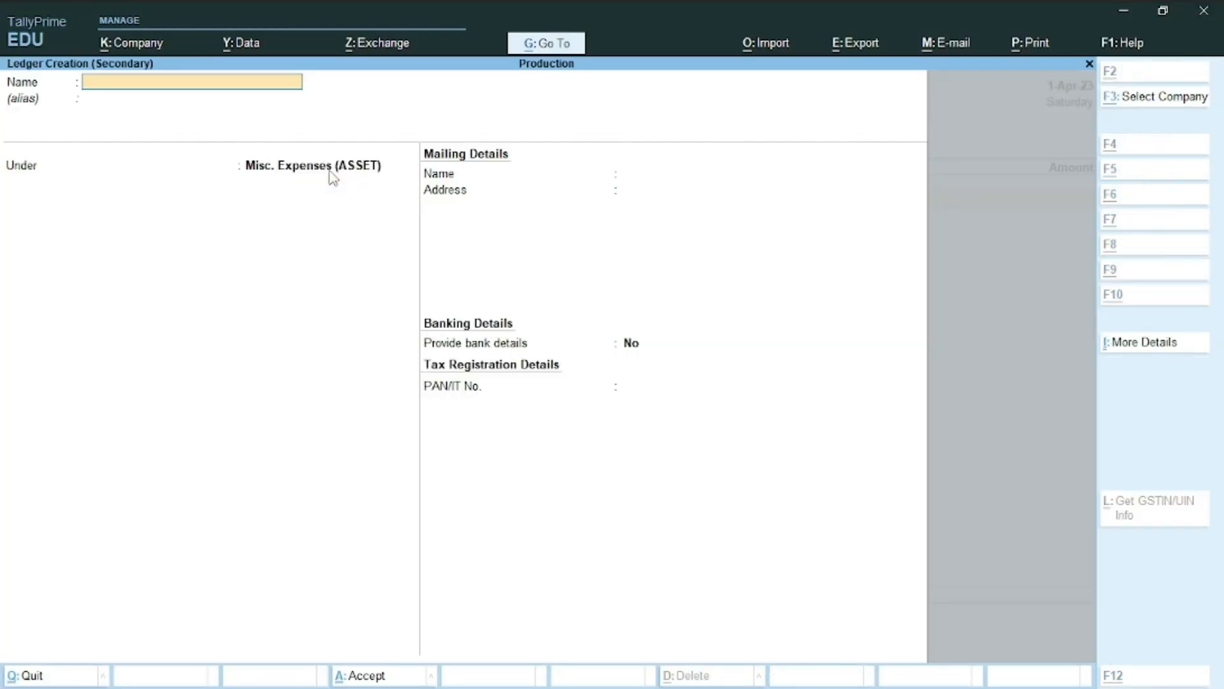
{"action": "type", "text": "Secu"}
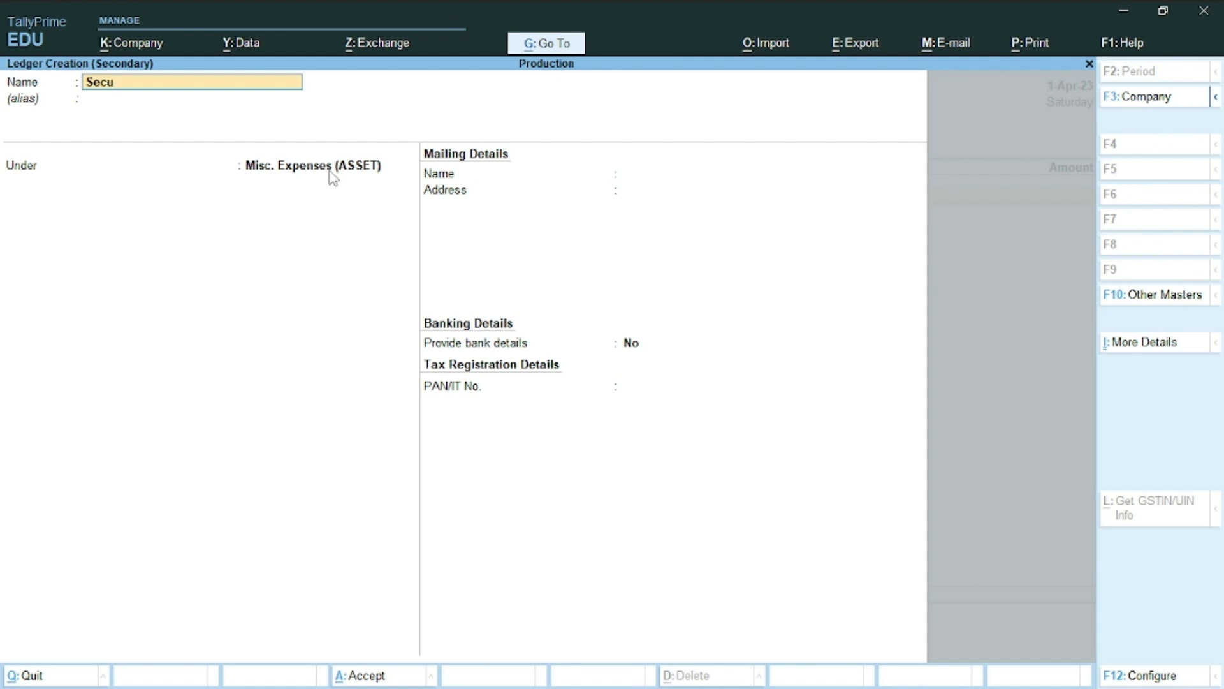
{"action": "type", "text": "rity Deposit"}
{"action": "key", "text": "Return"}
{"action": "type", "text": "D"}
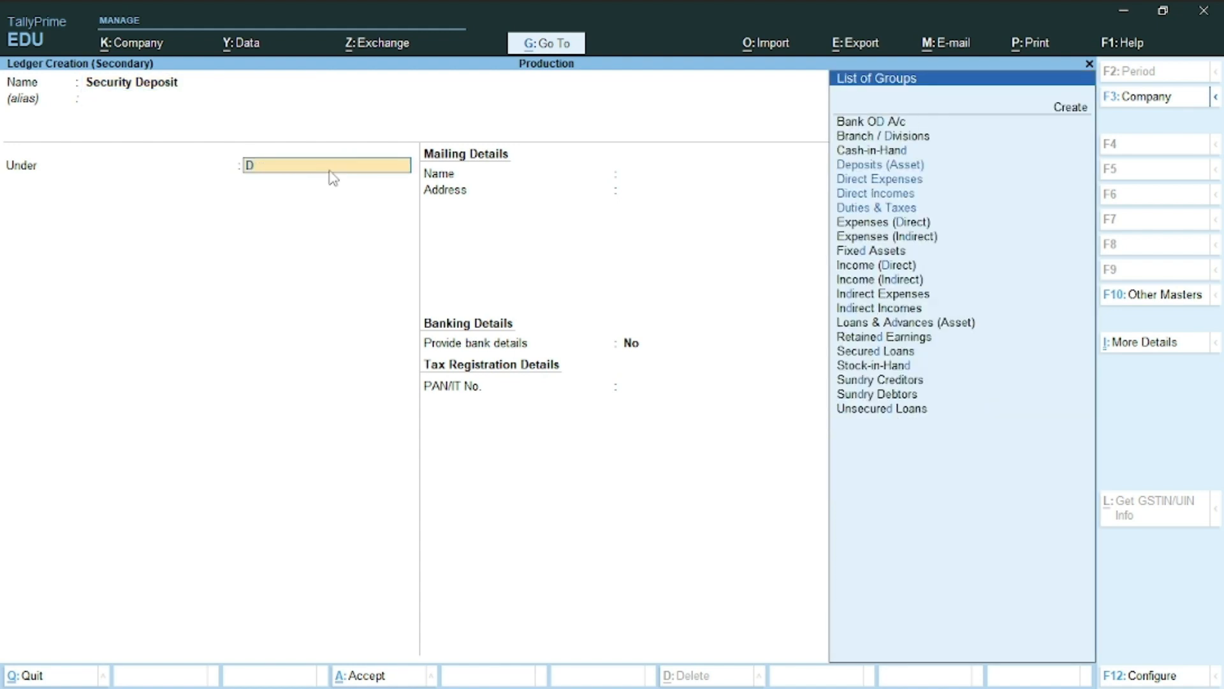
{"action": "type", "text": "e"}
{"action": "key", "text": "Return"}
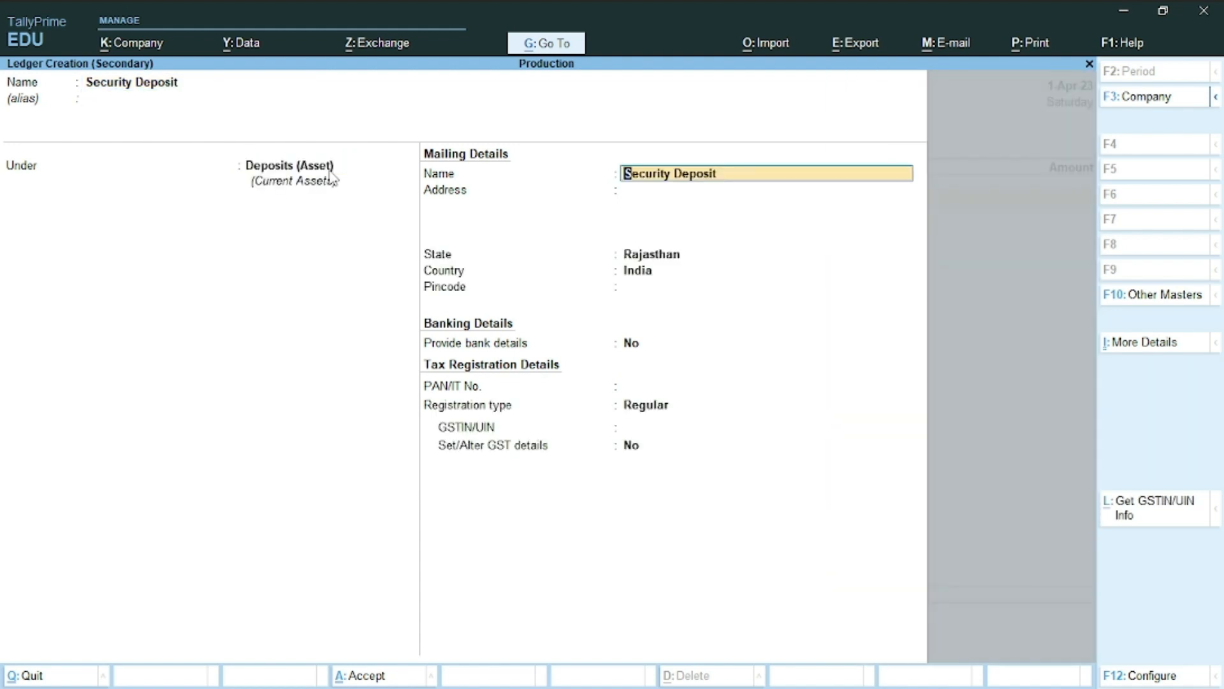
{"action": "key", "text": "ctrl+a"}
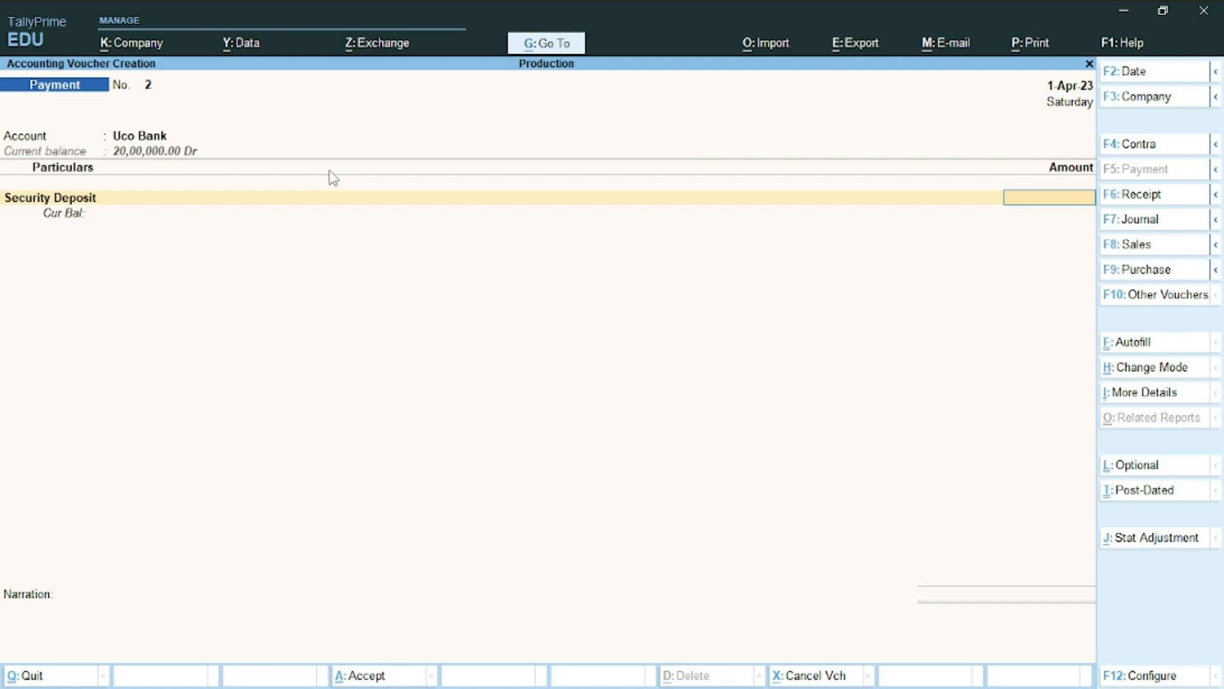
Enter the 50,000 amount and reopen the Uco Bank cheque allocation
{"action": "type", "text": "50,000"}
{"action": "key", "text": "Return"}
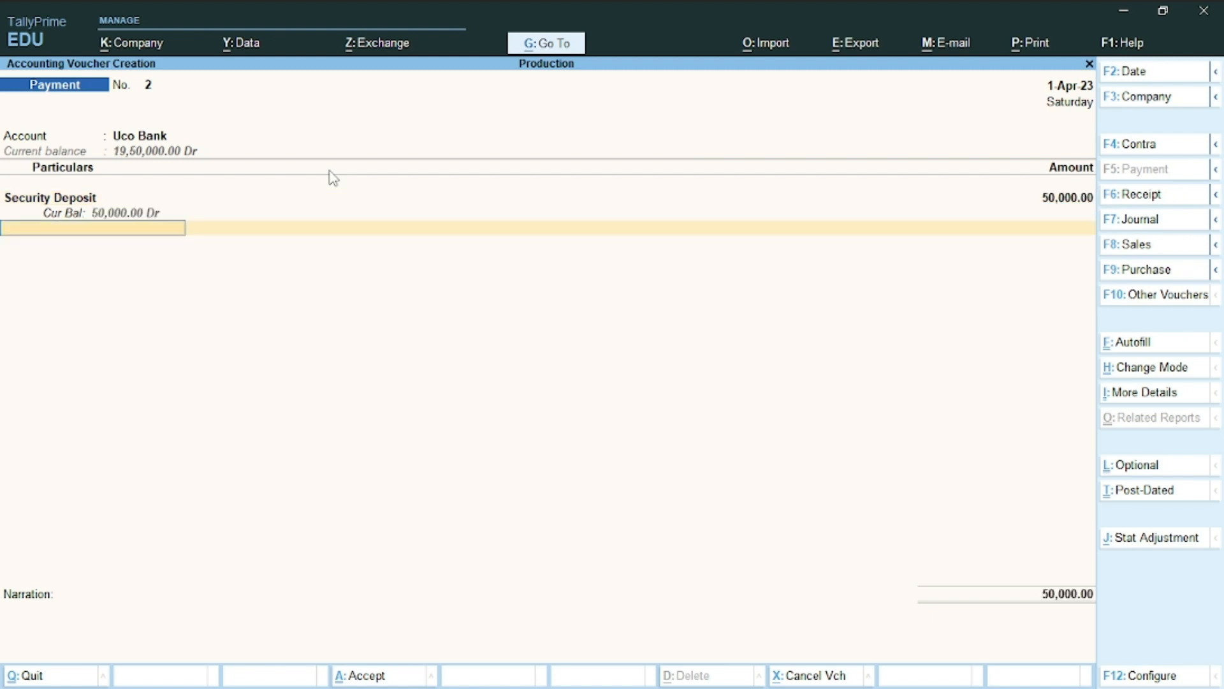
{"action": "key", "text": "Return"}
{"action": "key", "text": "Return"}
{"action": "key", "text": "ctrl+a"}
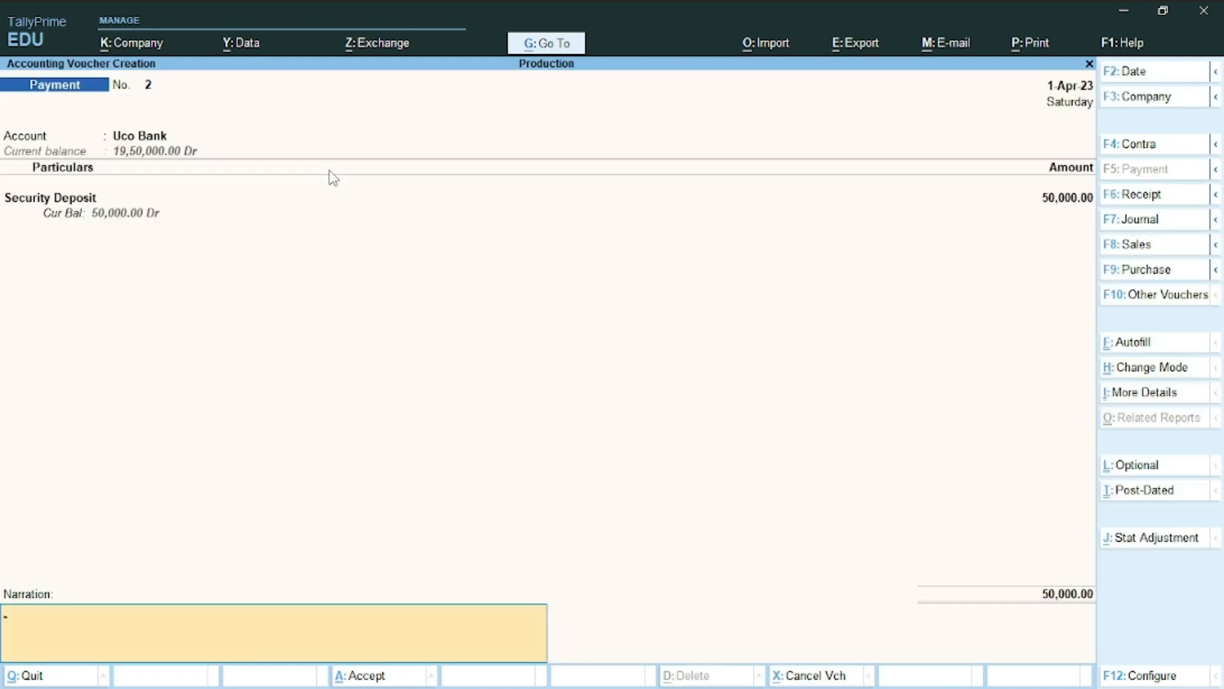
{"action": "key", "text": "BackSpace"}
{"action": "key", "text": "BackSpace"}
{"action": "key", "text": "BackSpace"}
{"action": "key", "text": "Return"}
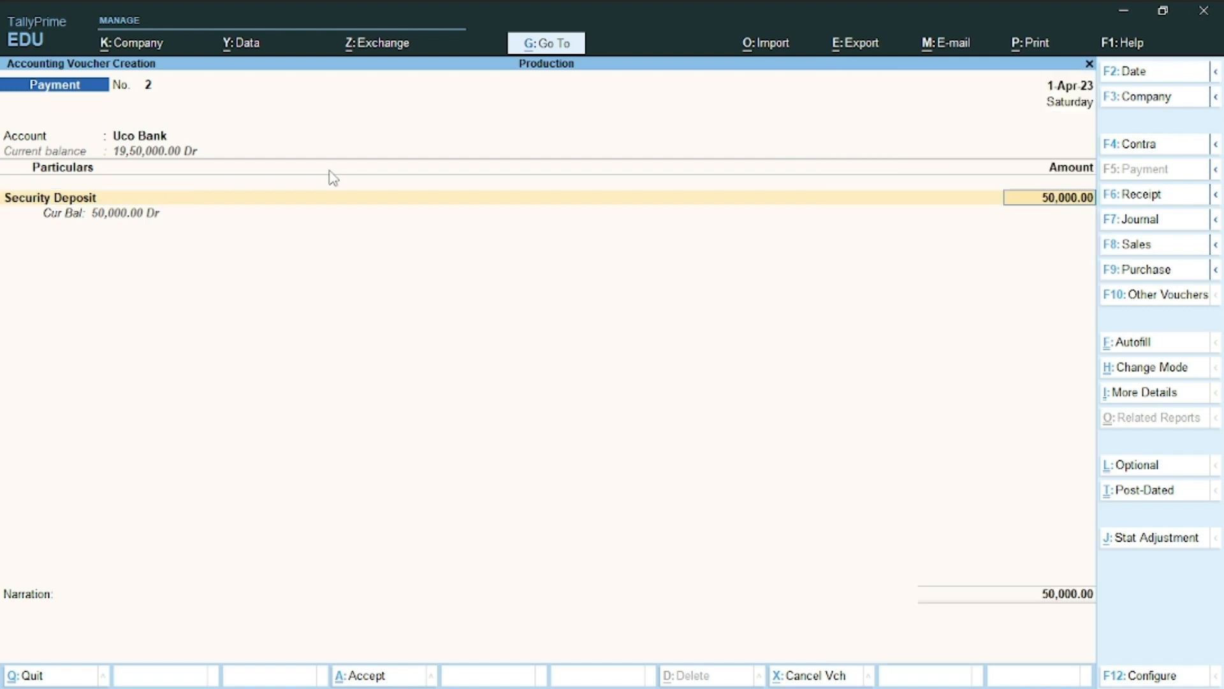
{"action": "key", "text": "Return"}
{"action": "key", "text": "Return"}
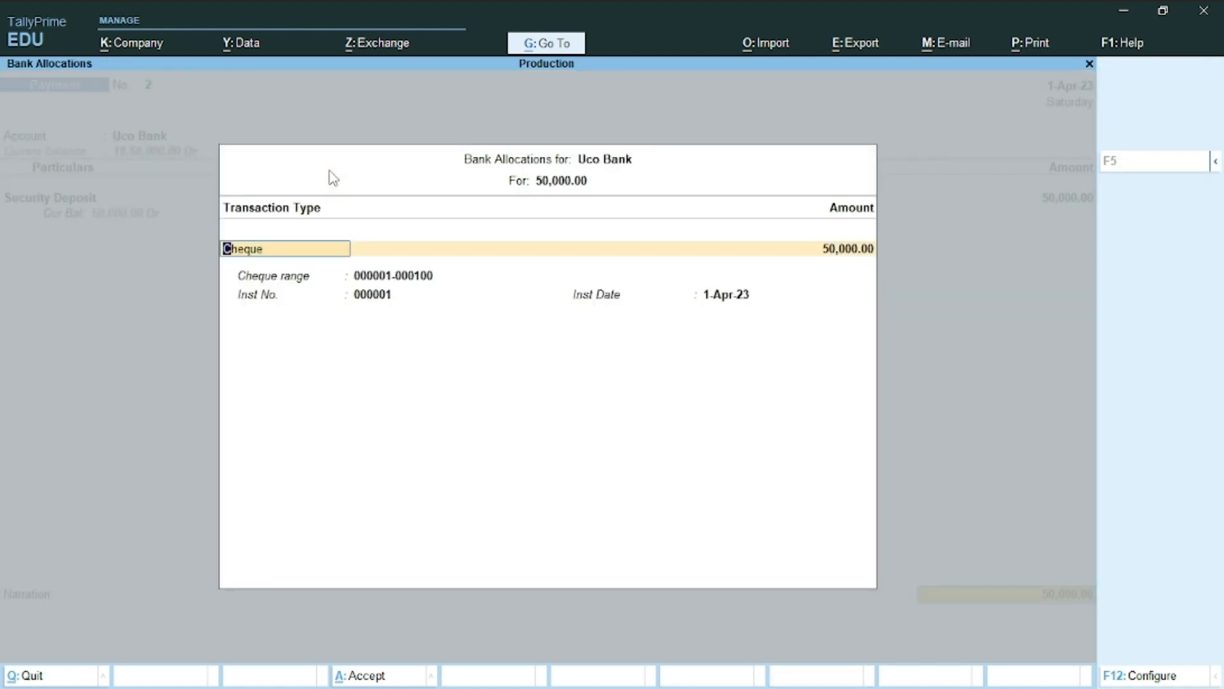
Move to instrument number 000001 in the allocation and switch to Word
{"action": "key", "text": "Return"}
{"action": "key", "text": "Return"}
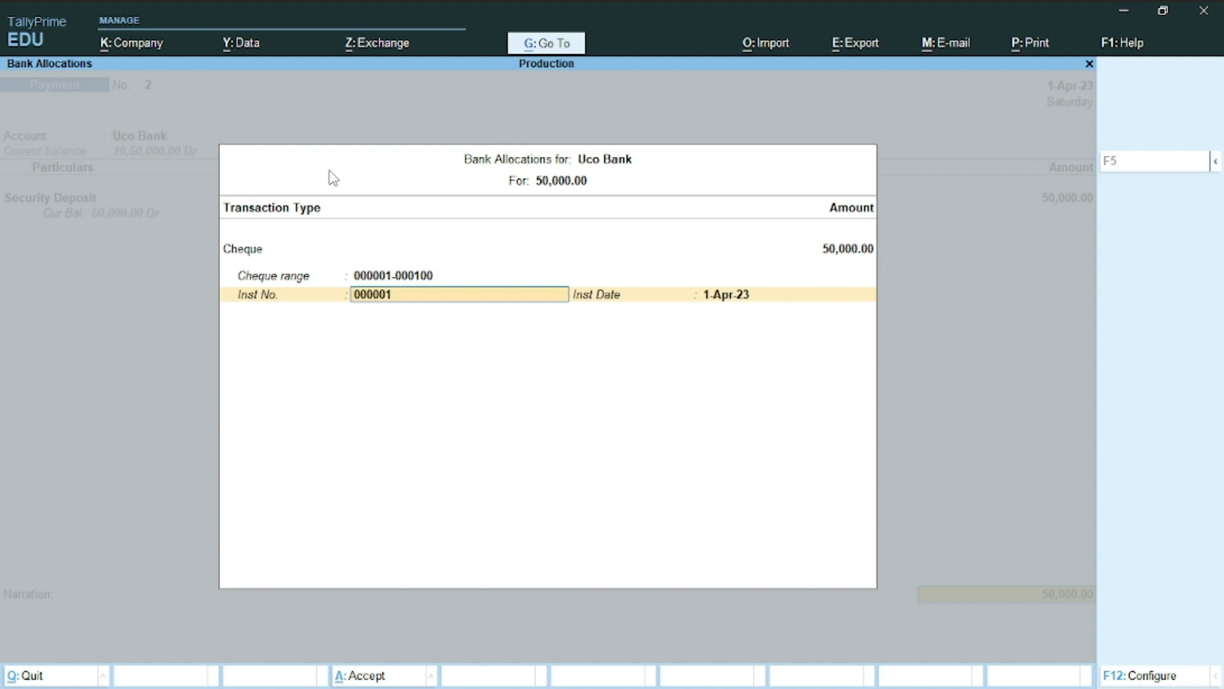
{"action": "key", "text": "alt+Tab"}
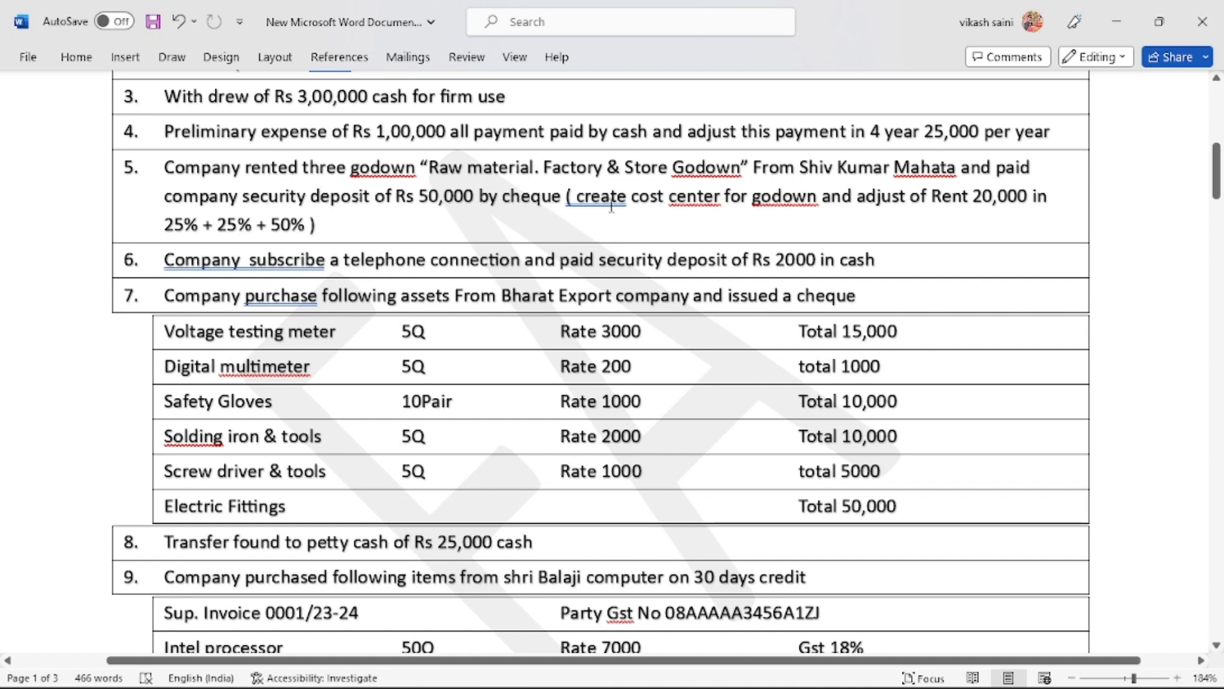
Add '01' after the word cheque in task 5 of the Word document
{"action": "left_click", "coordinate": [560, 202]}
{"action": "type", "text": "0"}
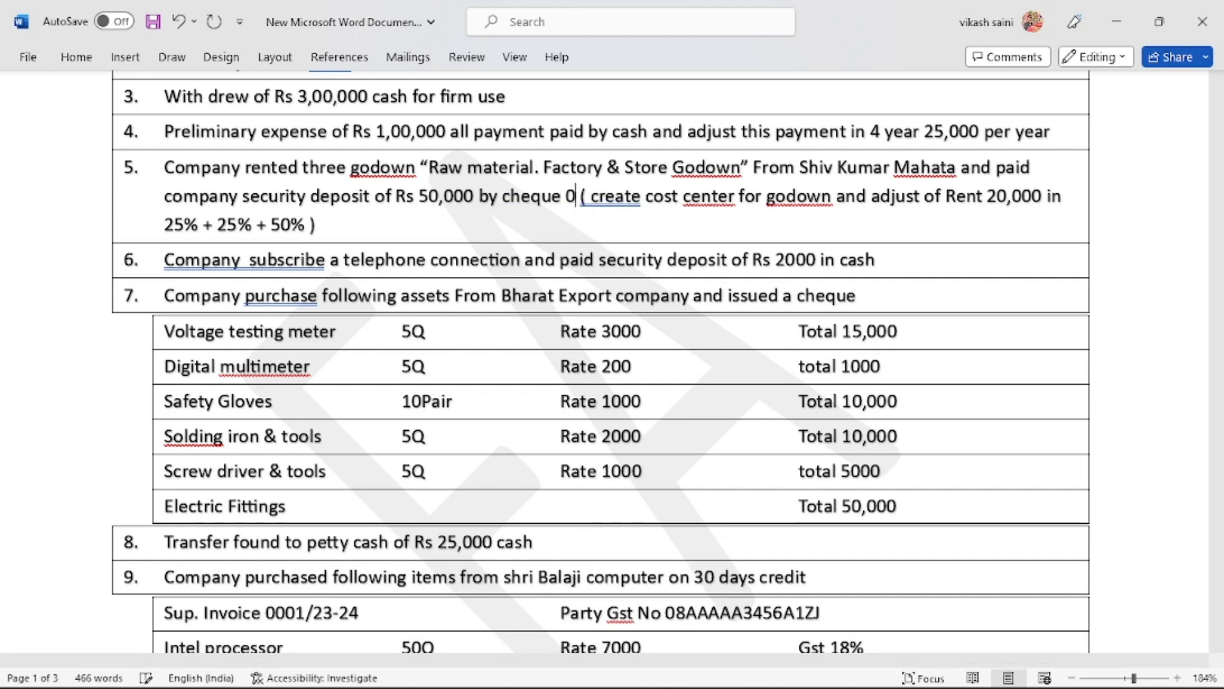
{"action": "type", "text": "1"}
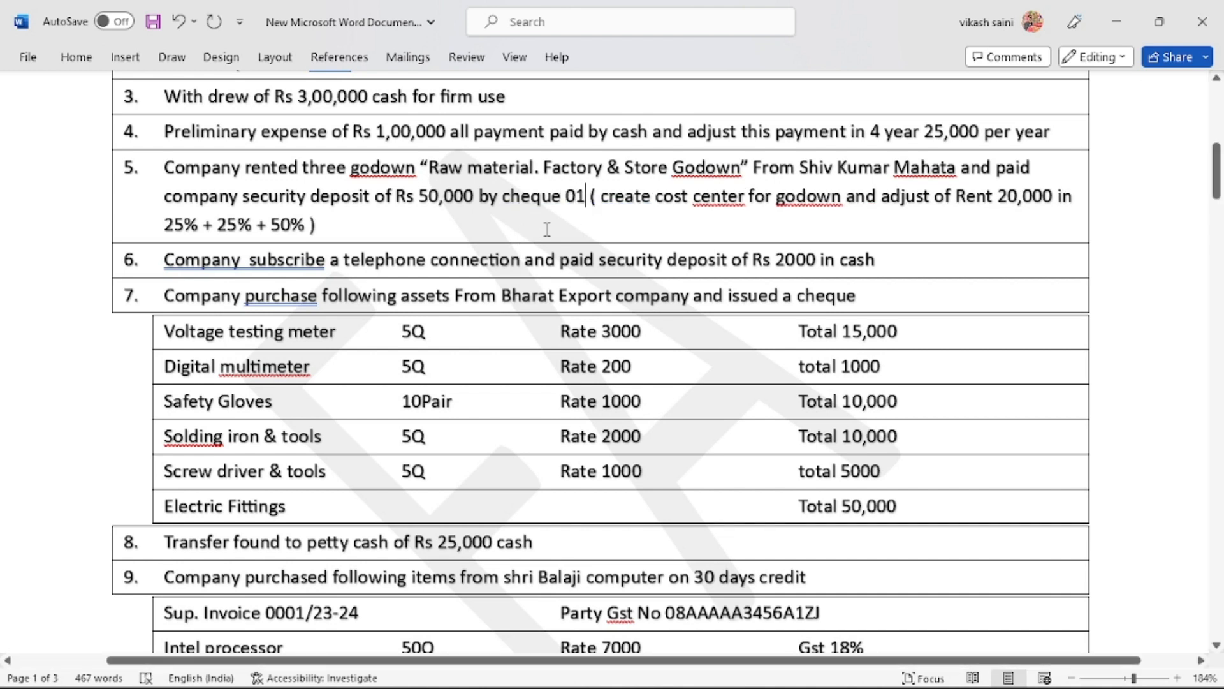
{"action": "key", "text": "Down"}
Accept the cheque allocation and save Payment No. 2 in TallyPrime
{"action": "key", "text": "alt+Tab"}
{"action": "key", "text": "Return"}
{"action": "key", "text": "Return"}
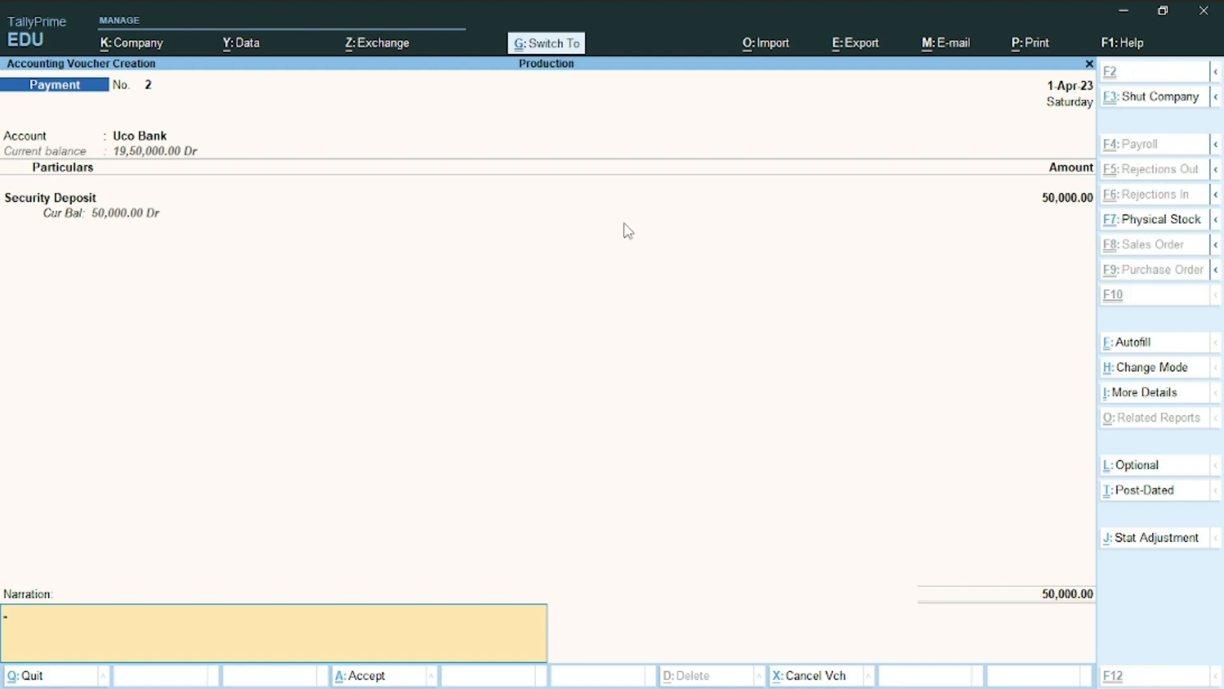
{"action": "key", "text": "ctrl+a"}
{"action": "key", "text": "alt+Tab"}
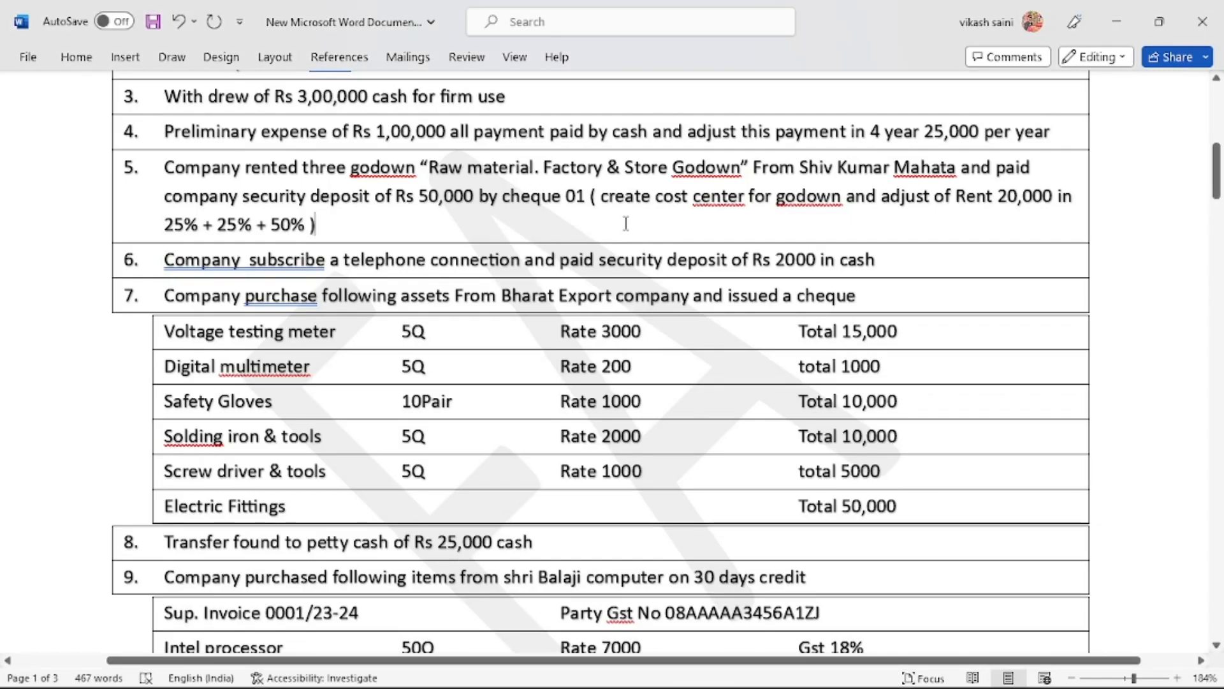
{"action": "key", "text": "alt+Tab"}
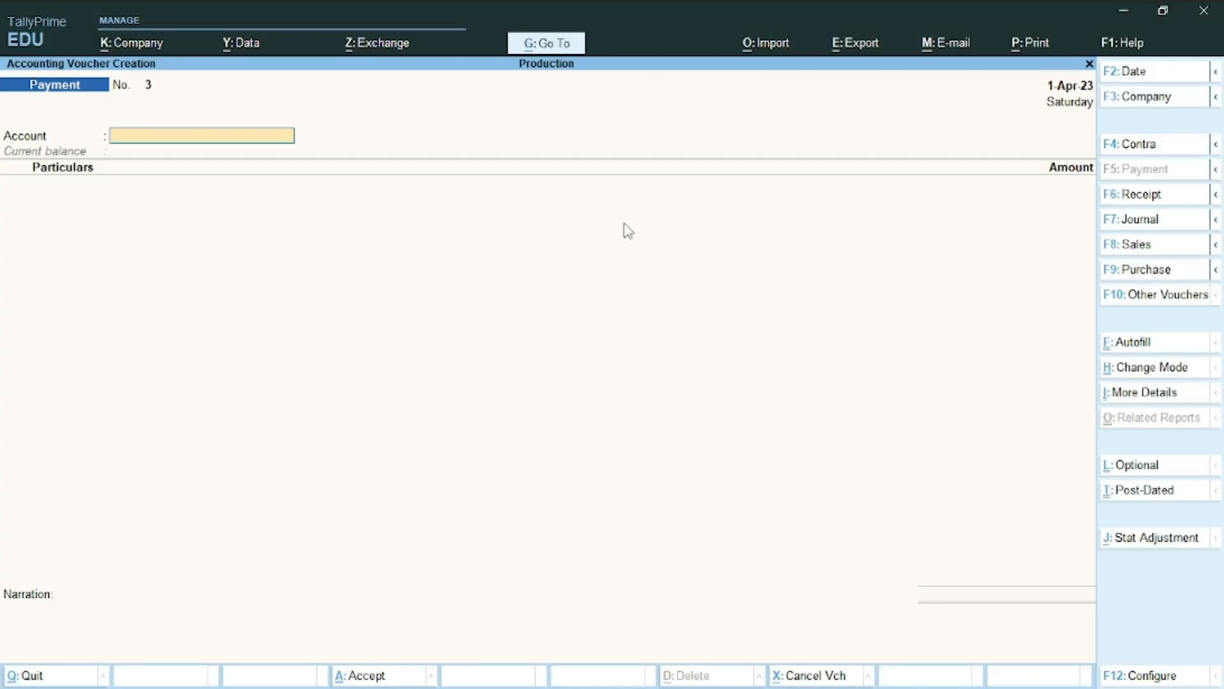
Quit the blank payment voucher and move down the Create masters list to Godown
{"action": "key", "text": "Escape"}
{"action": "key", "text": "Return"}
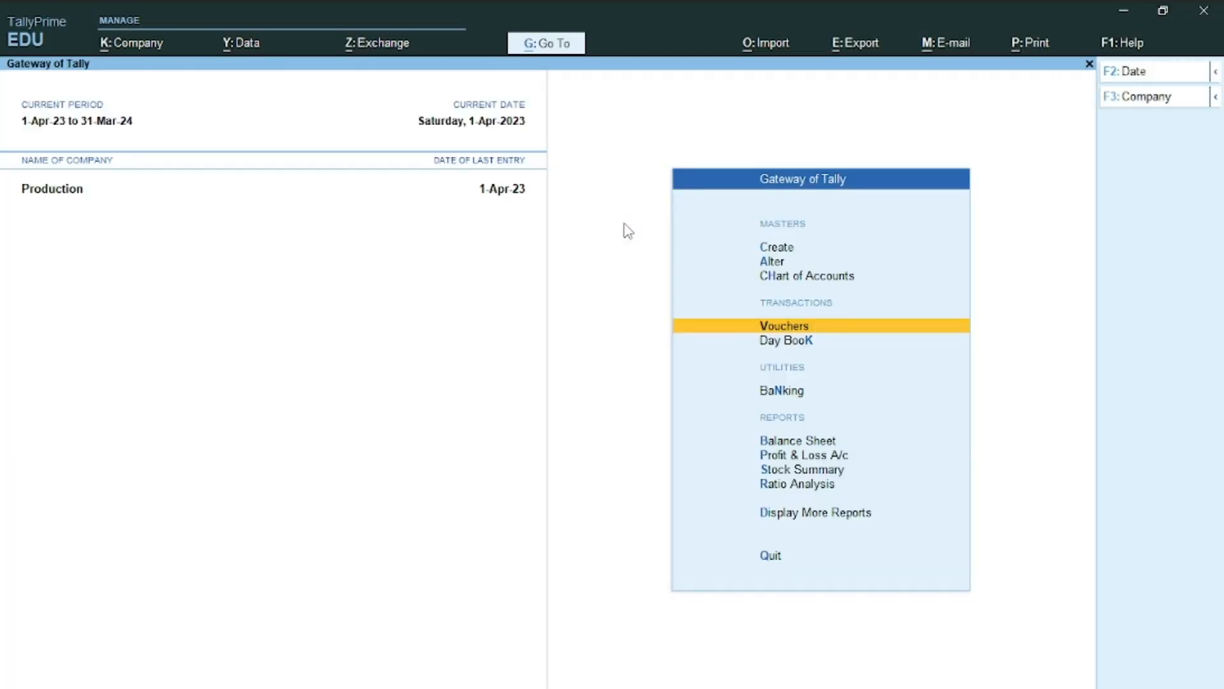
{"action": "key", "text": "Up"}
{"action": "key", "text": "Up"}
{"action": "key", "text": "Up"}
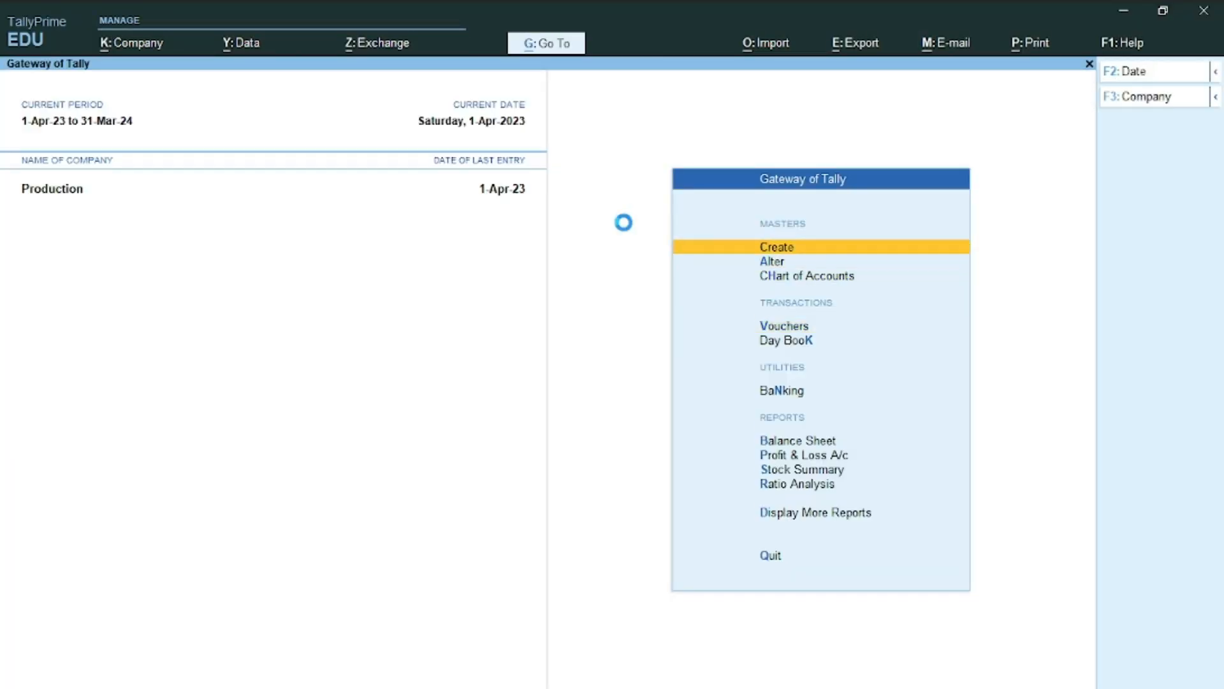
{"action": "key", "text": "Return"}
{"action": "key", "text": "Down"}
{"action": "key", "text": "Down"}
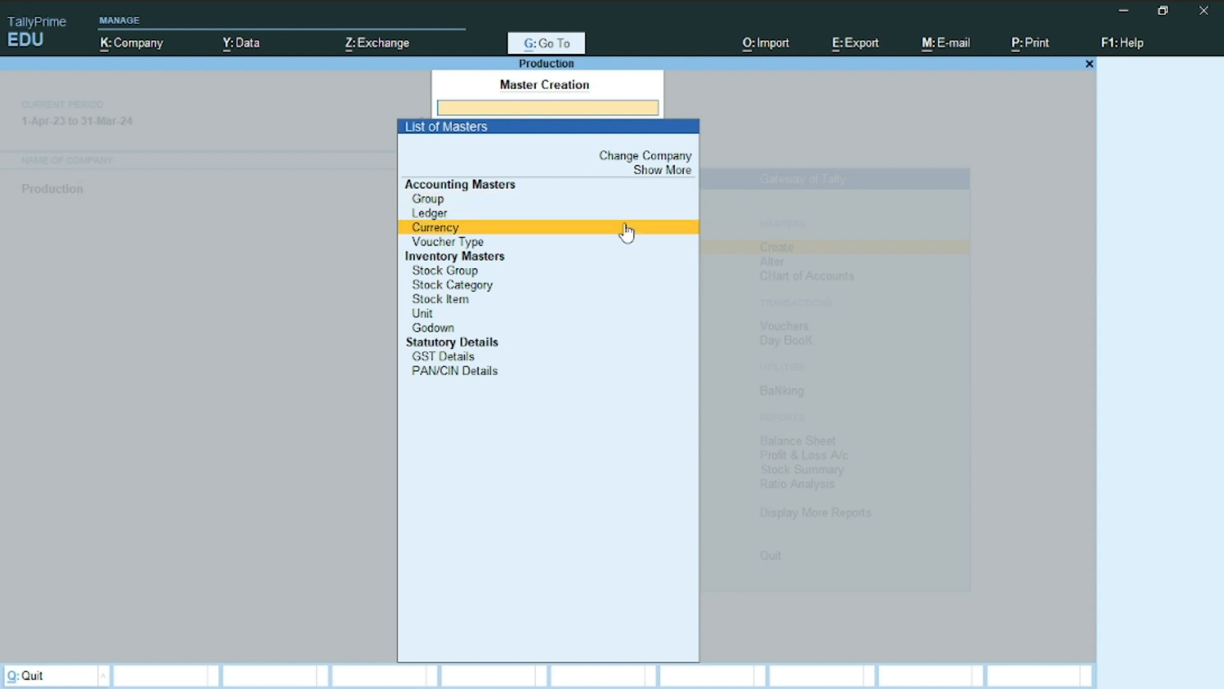
{"action": "key", "text": "Down"}
{"action": "key", "text": "Down"}
{"action": "key", "text": "Down"}
{"action": "key", "text": "Down"}
{"action": "key", "text": "Down"}
{"action": "key", "text": "Down"}
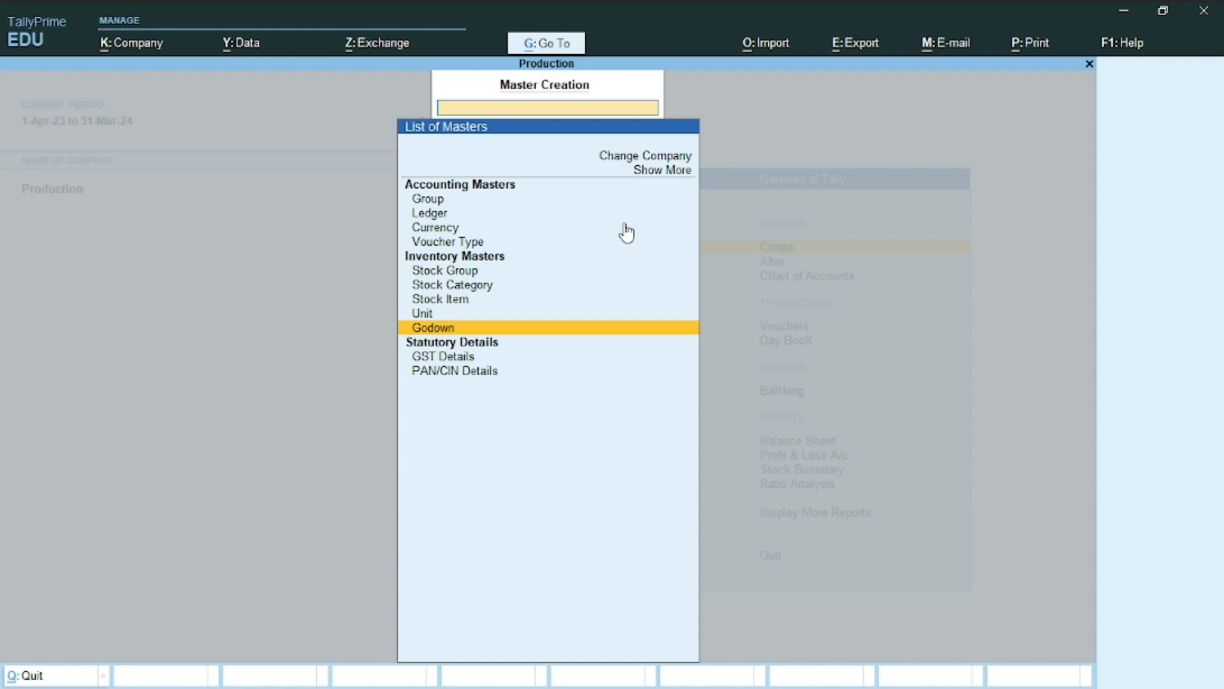
Create a godown named Raw Material under Primary
{"action": "key", "text": "Return"}
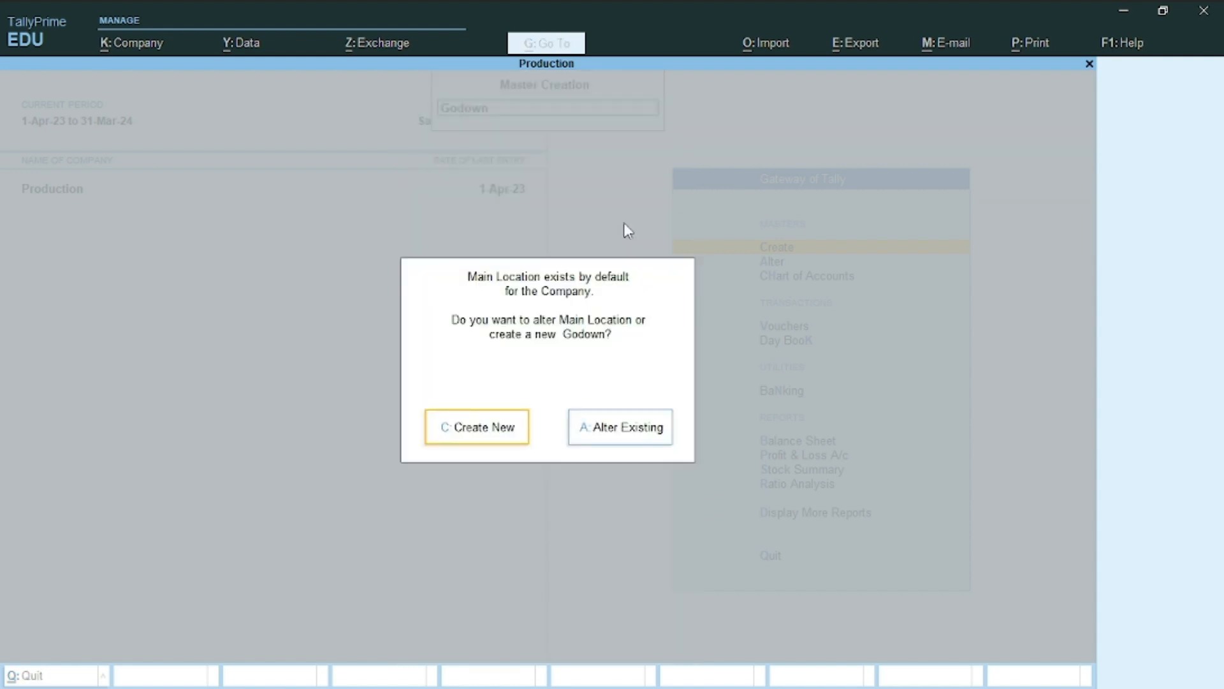
{"action": "key", "text": "c"}
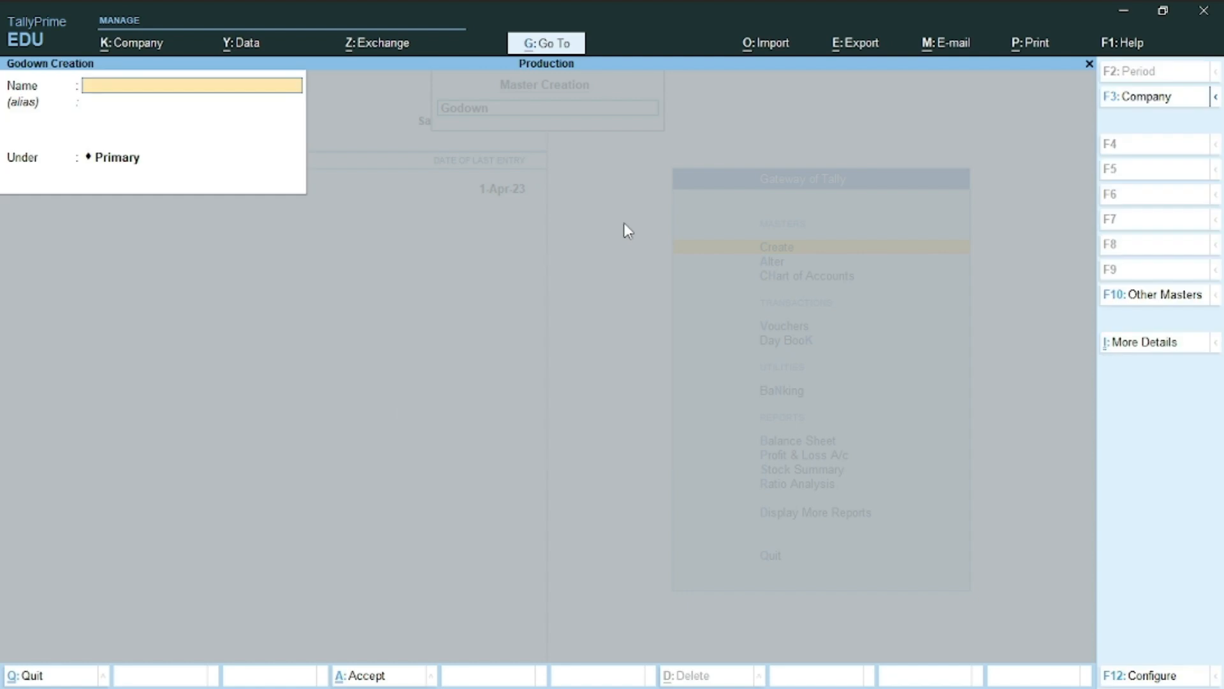
{"action": "type", "text": "Raw Material"}
{"action": "key", "text": "Return"}
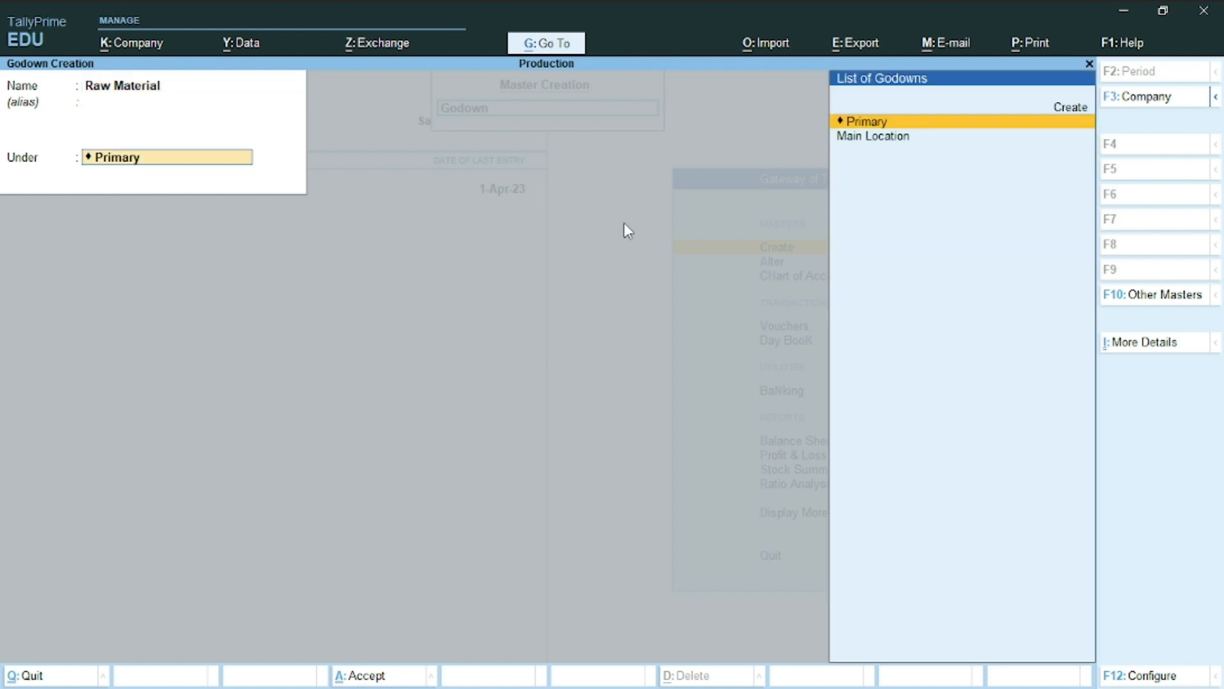
{"action": "key", "text": "Return"}
{"action": "key", "text": "Return"}
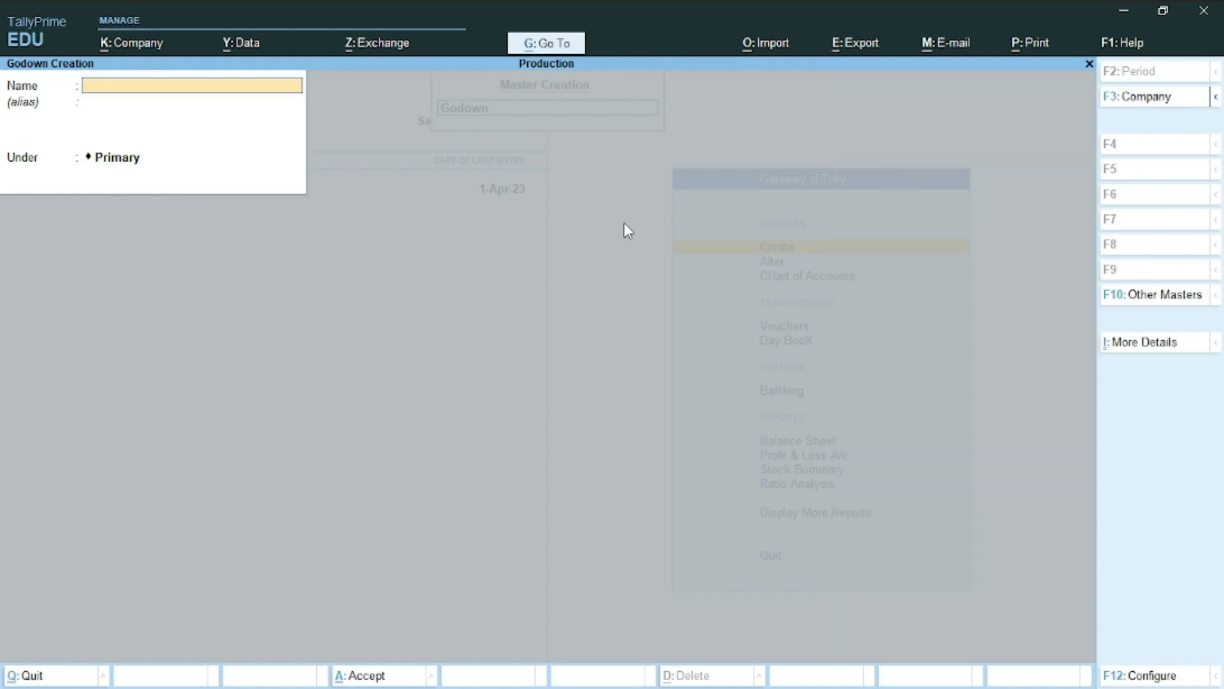
Add the Factory and Store Godown godowns under Primary, then exit to Gateway of Tally
{"action": "type", "text": "Factory"}
{"action": "key", "text": "Return"}
{"action": "key", "text": "Return"}
{"action": "key", "text": "Return"}
{"action": "type", "text": "Stored"}
{"action": "key", "text": "BackSpace"}
{"action": "type", "text": "Godeon"}
{"action": "key", "text": "BackSpace"}
{"action": "key", "text": "BackSpace"}
{"action": "key", "text": "BackSpace"}
{"action": "type", "text": "owns"}
{"action": "key", "text": "Return"}
{"action": "key", "text": "Return"}
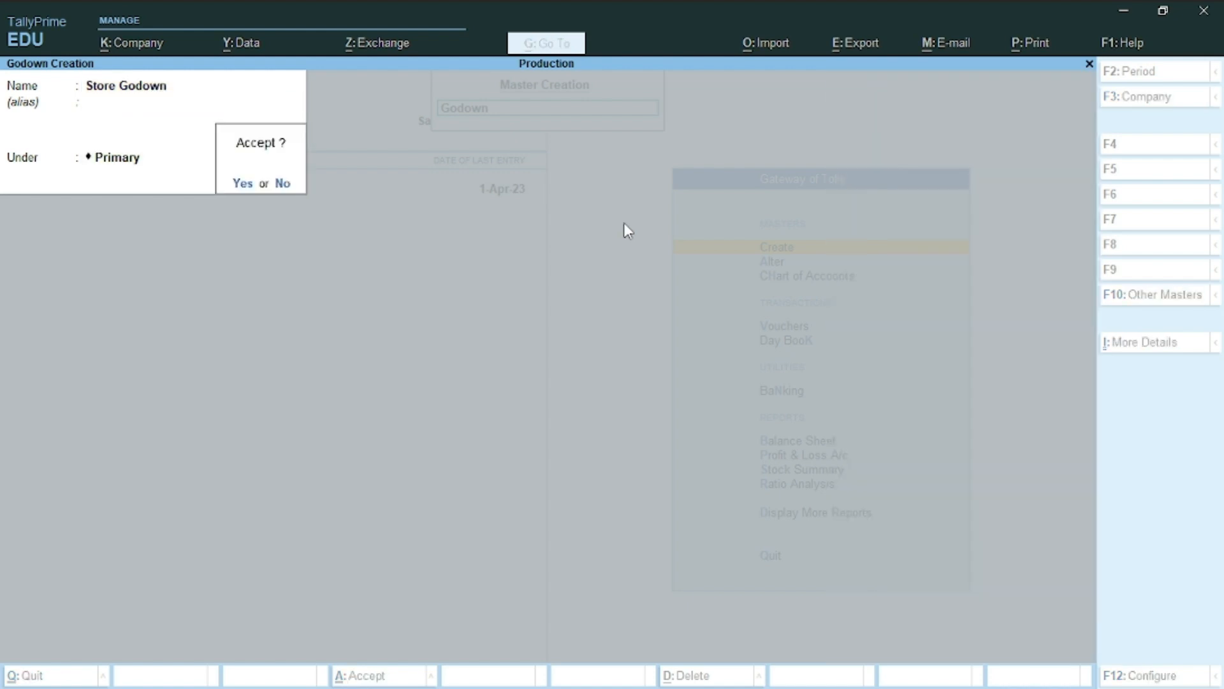
{"action": "key", "text": "Return"}
{"action": "key", "text": "Escape"}
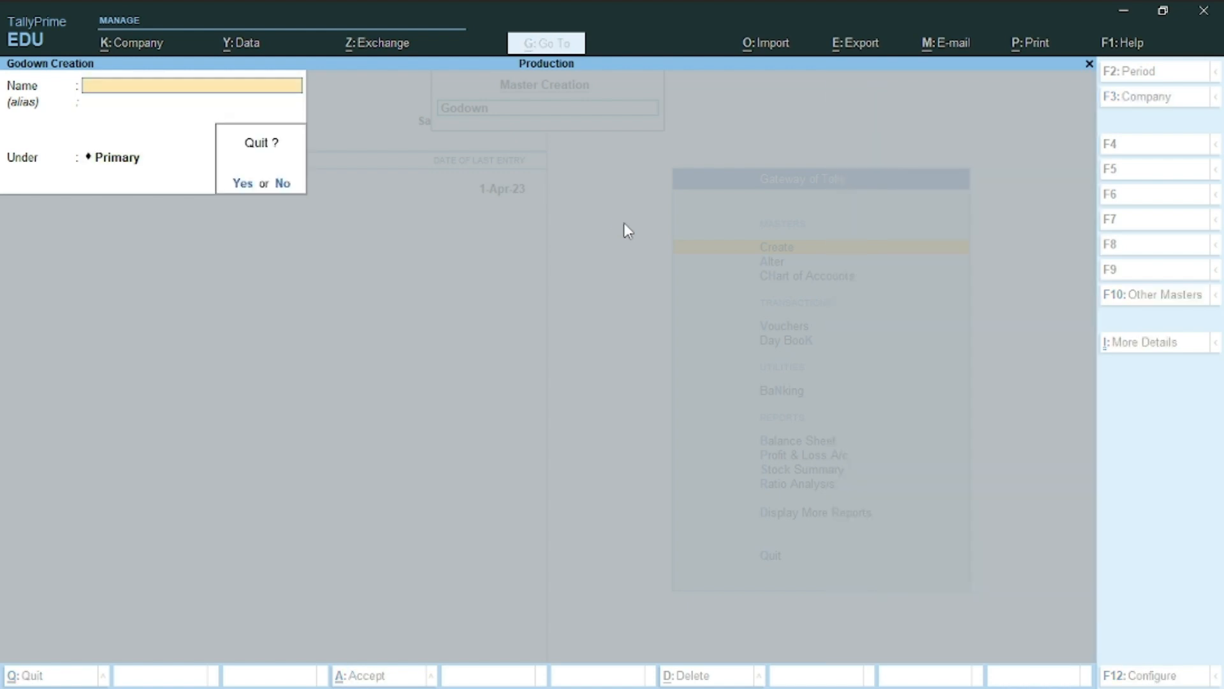
{"action": "key", "text": "Return"}
{"action": "key", "text": "Escape"}
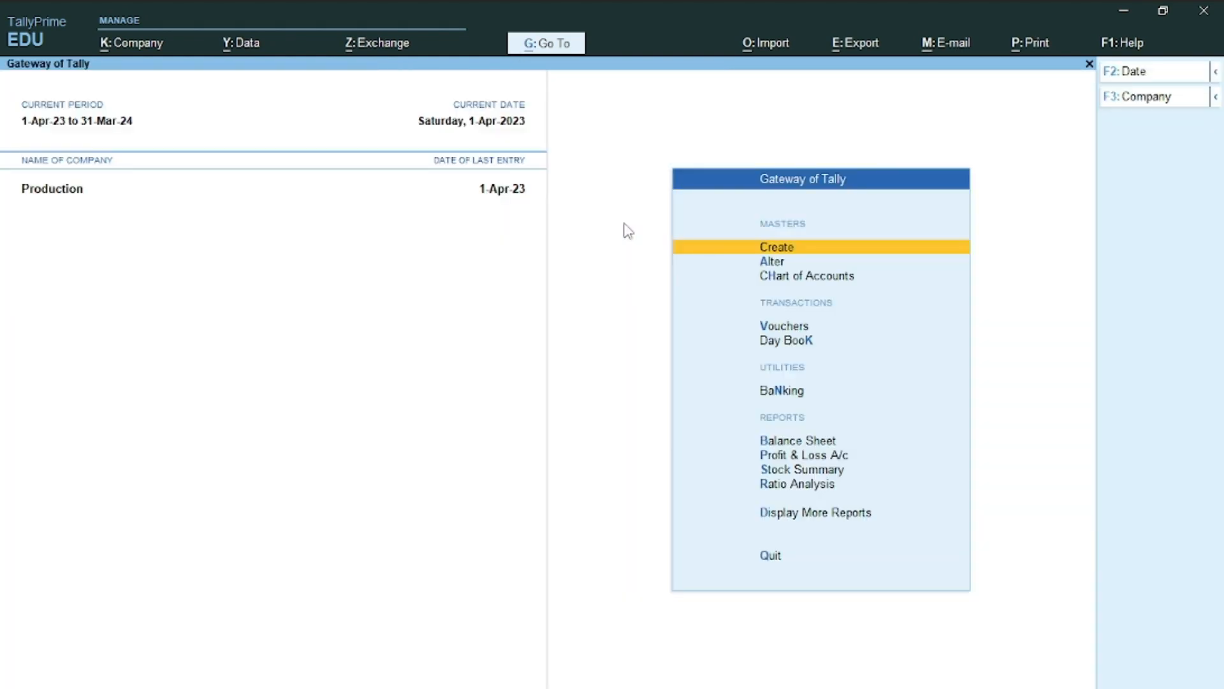
Check the Word question document, then bring up Master Creation's List of Masters
{"action": "key", "text": "alt+Tab"}
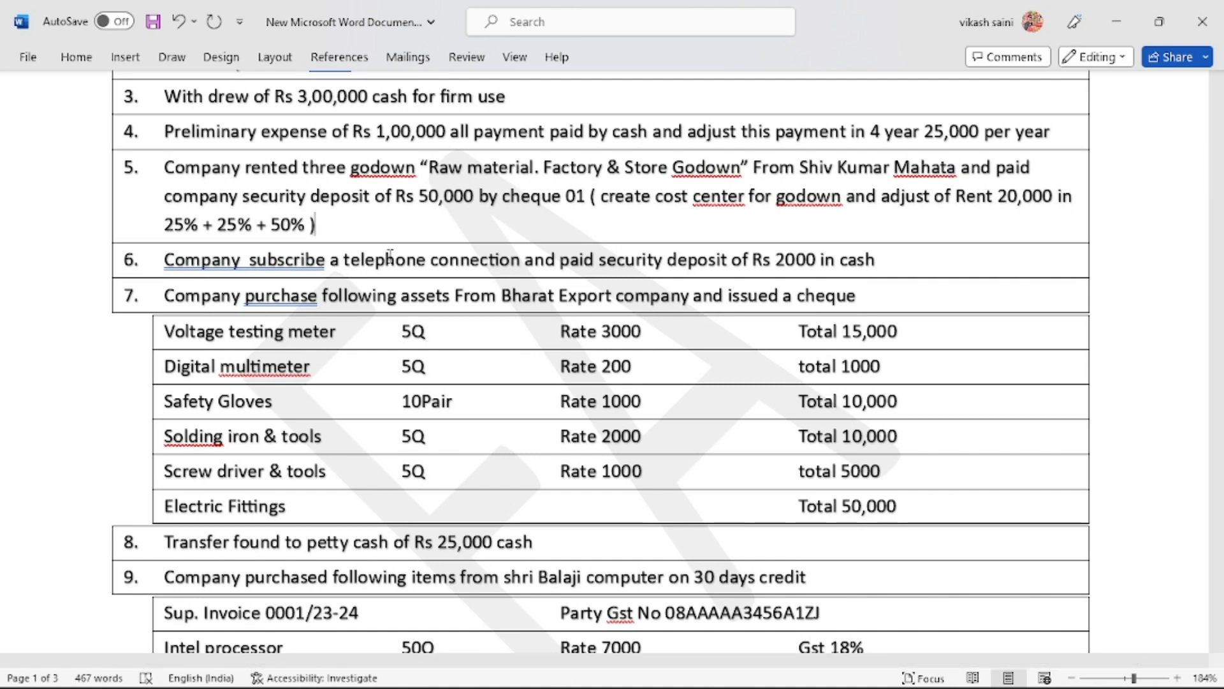
{"action": "key", "text": "alt+Tab"}
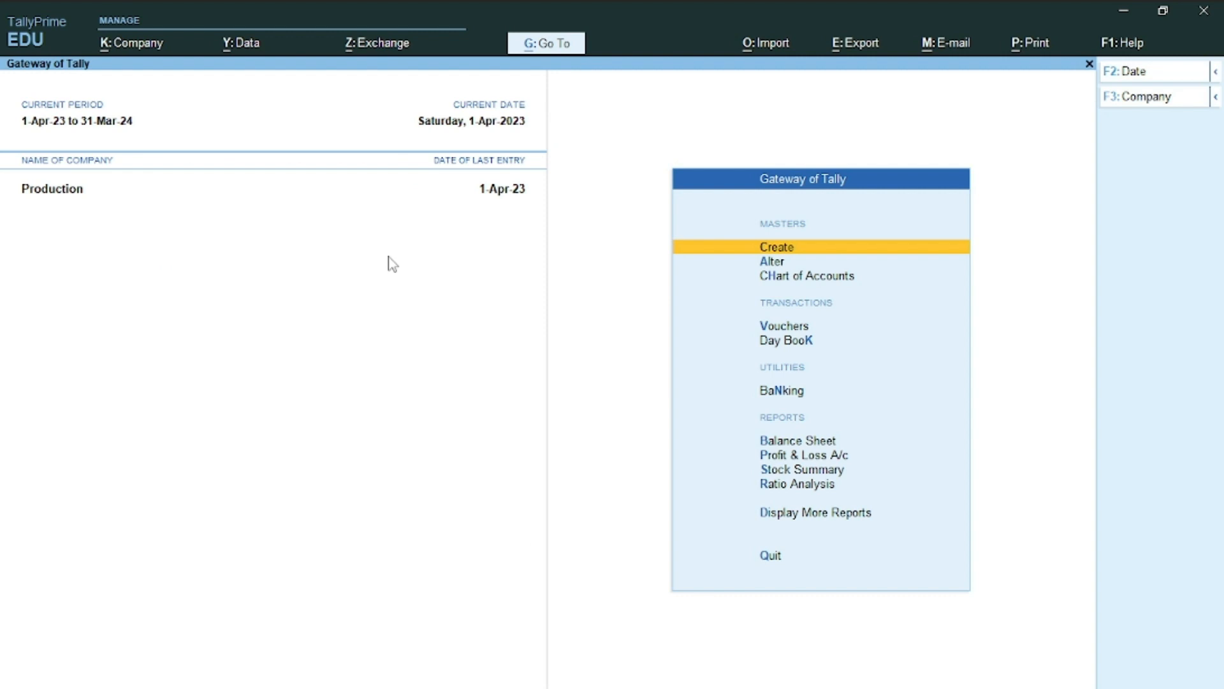
{"action": "key", "text": "Return"}
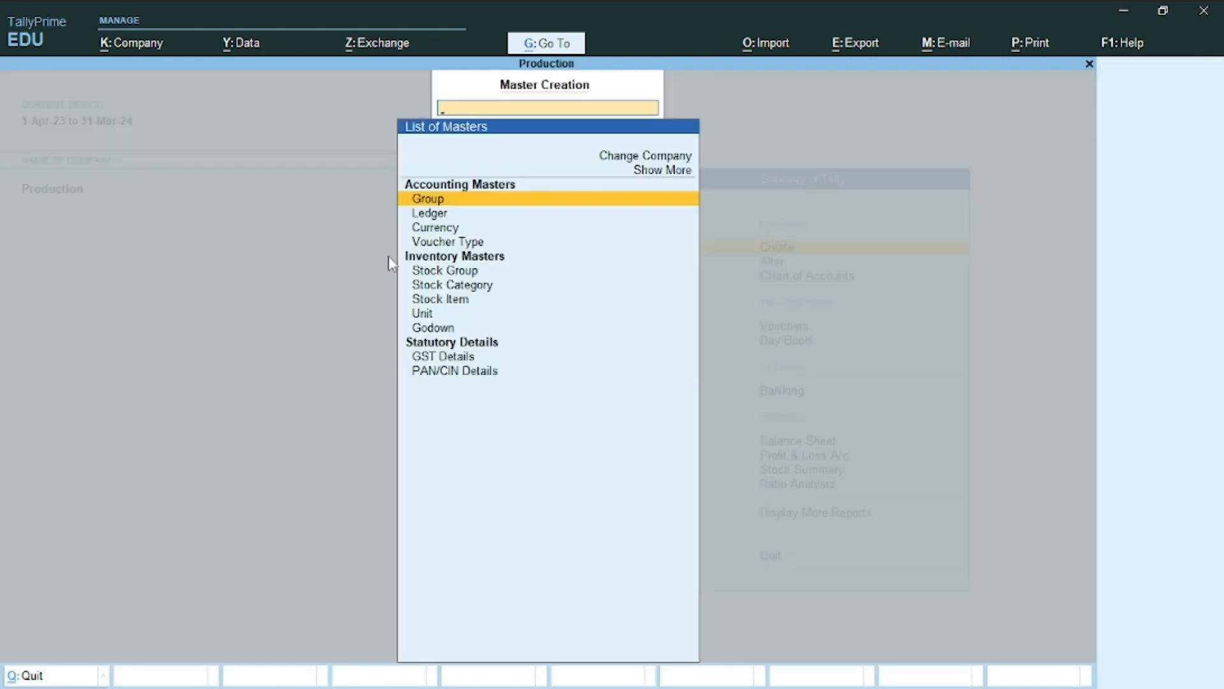
Show inactive masters, select Cost Centre and answer Yes to enable cost centres
{"action": "key", "text": "Up"}
{"action": "key", "text": "Return"}
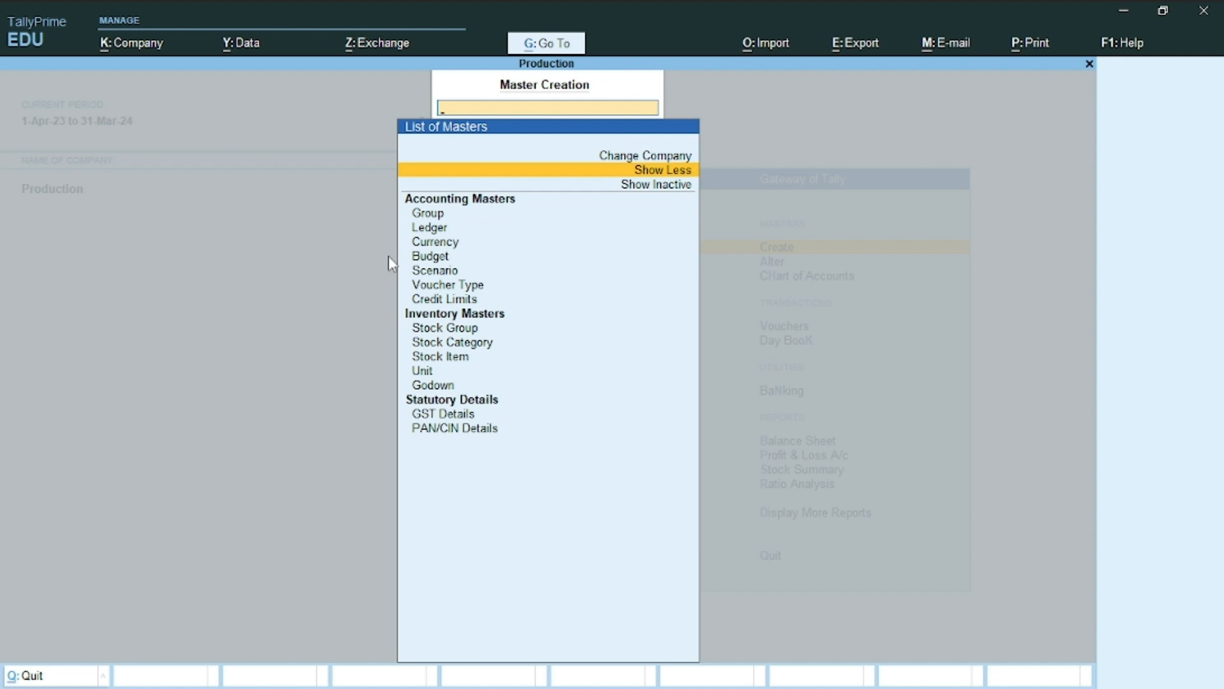
{"action": "key", "text": "Down"}
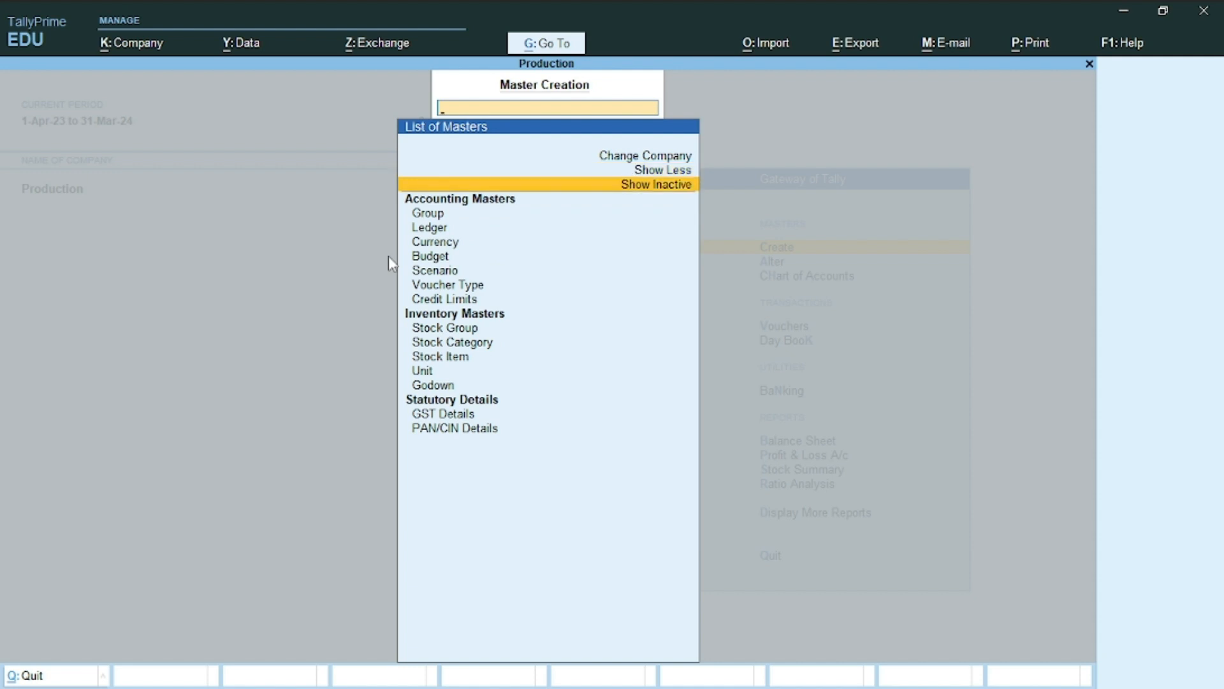
{"action": "key", "text": "Return"}
{"action": "key", "text": "Down"}
{"action": "key", "text": "Down"}
{"action": "key", "text": "Down"}
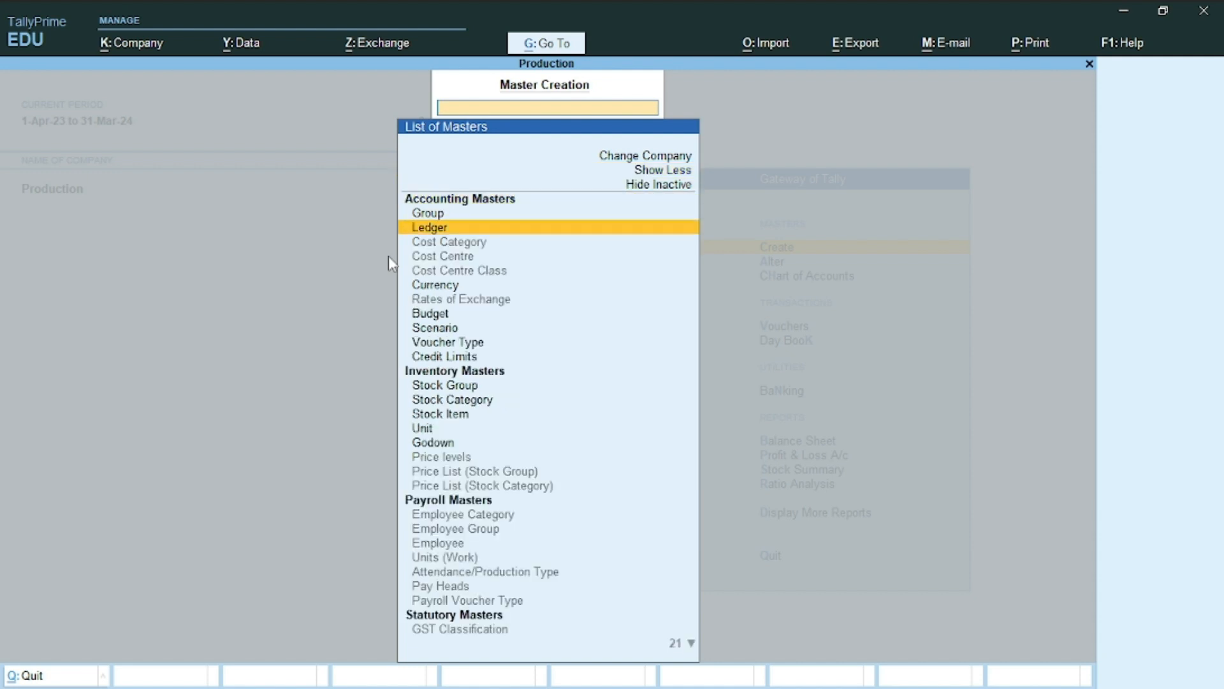
{"action": "key", "text": "Down"}
{"action": "key", "text": "Down"}
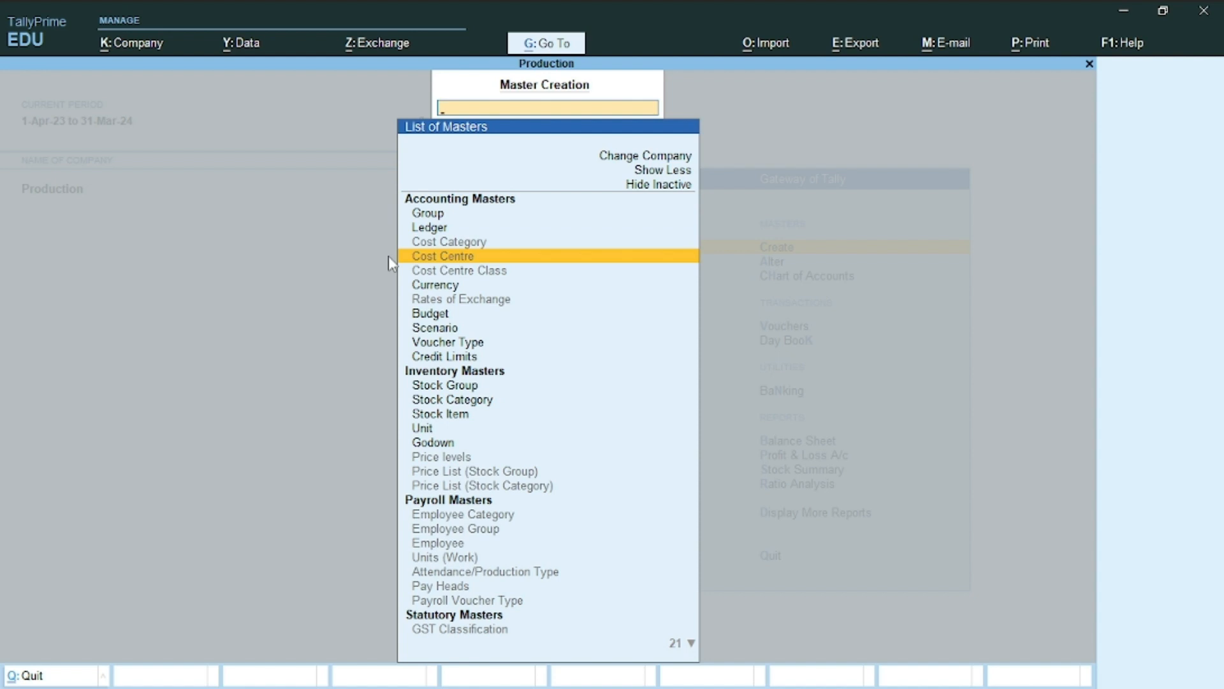
{"action": "key", "text": "Return"}
{"action": "key", "text": "y"}
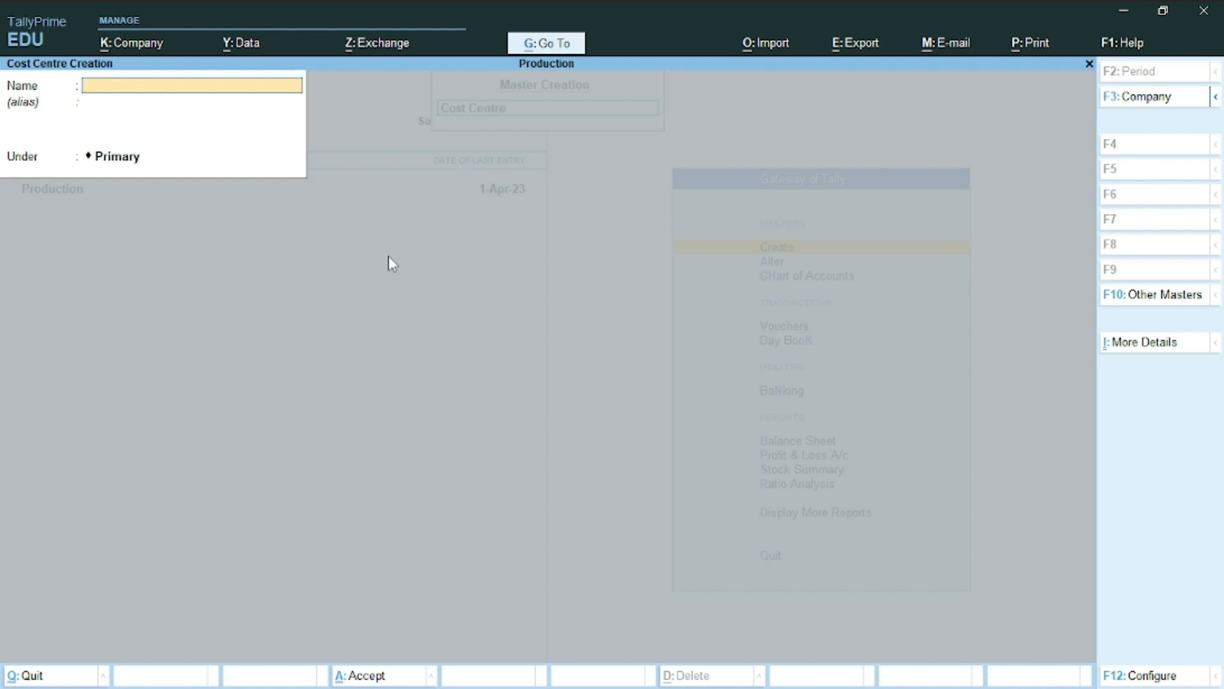
Save cost centres Raw Matrial, Store and Factory under Primary, then quit the form
{"action": "type", "text": "Raw Matrial"}
{"action": "key", "text": "Return"}
{"action": "key", "text": "Return"}
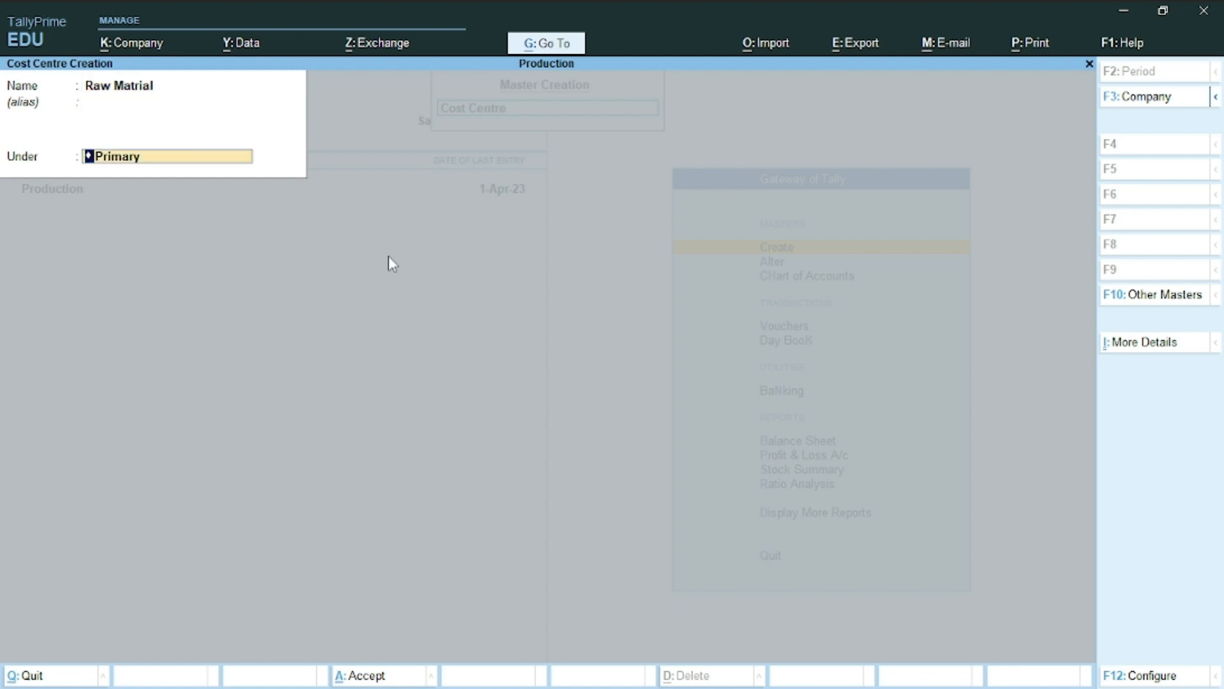
{"action": "key", "text": "Return"}
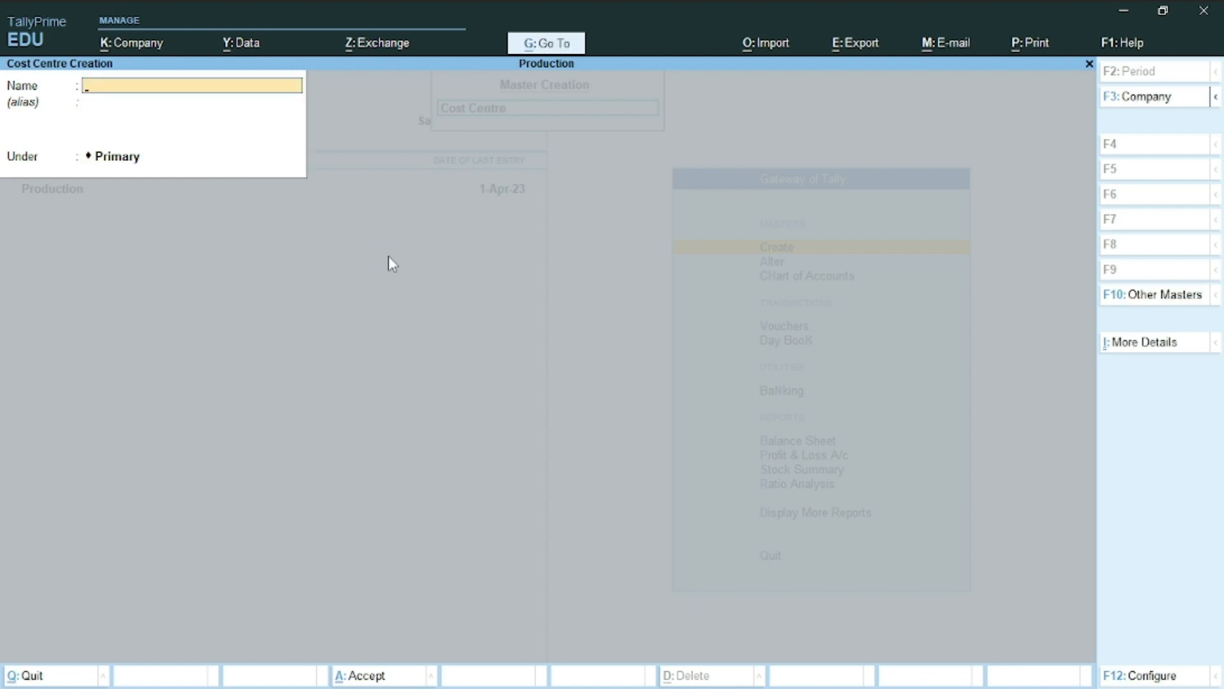
{"action": "type", "text": "Sot"}
{"action": "key", "text": "BackSpace"}
{"action": "key", "text": "BackSpace"}
{"action": "type", "text": "tore"}
{"action": "key", "text": "Return"}
{"action": "key", "text": "Return"}
{"action": "type", "text": "Factory"}
{"action": "key", "text": "Return"}
{"action": "key", "text": "Return"}
{"action": "key", "text": "Escape"}
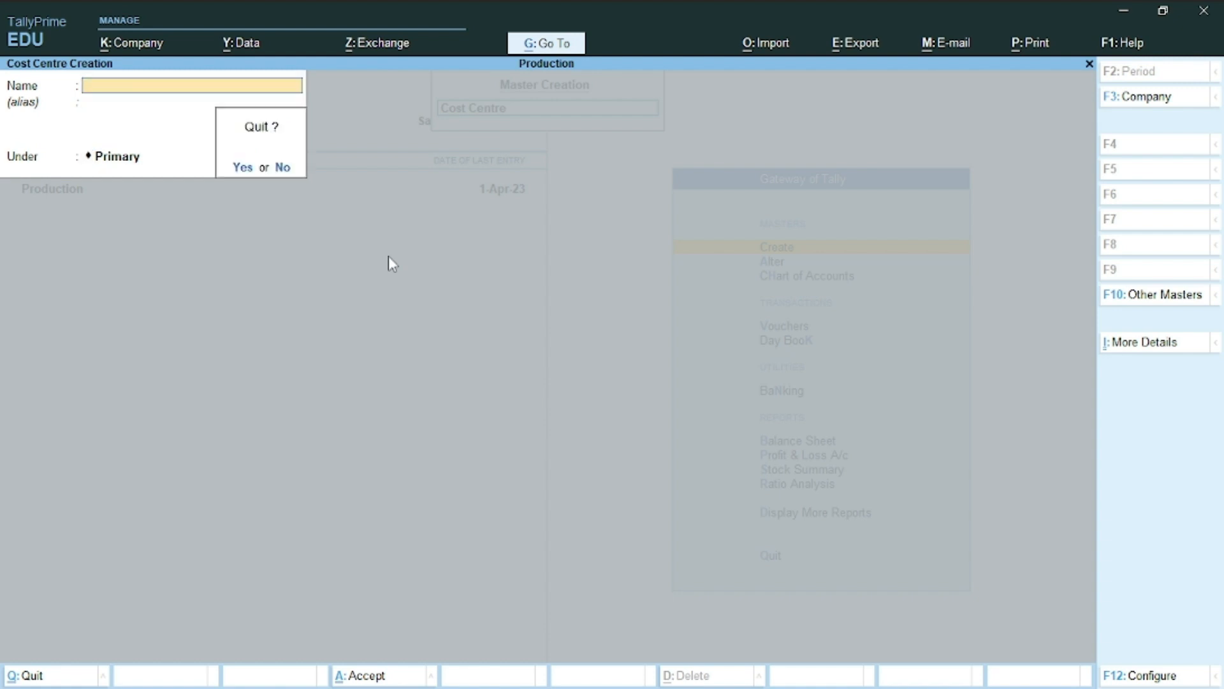
{"action": "key", "text": "Return"}
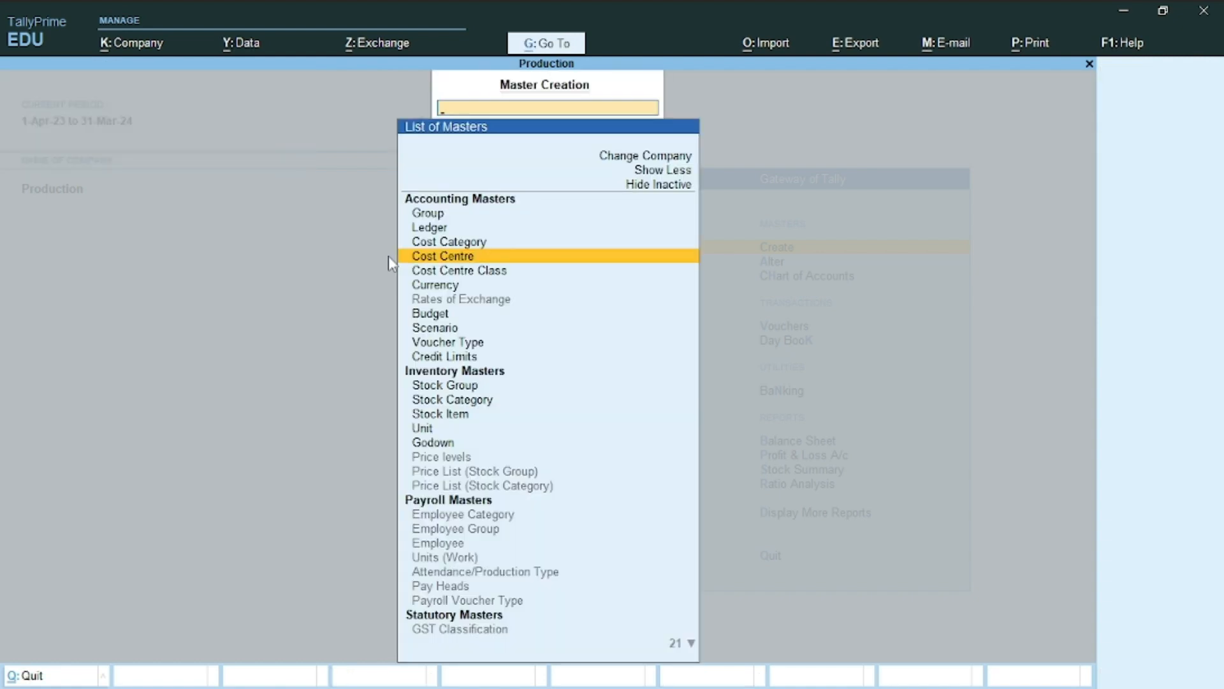
{"action": "key", "text": "Down"}
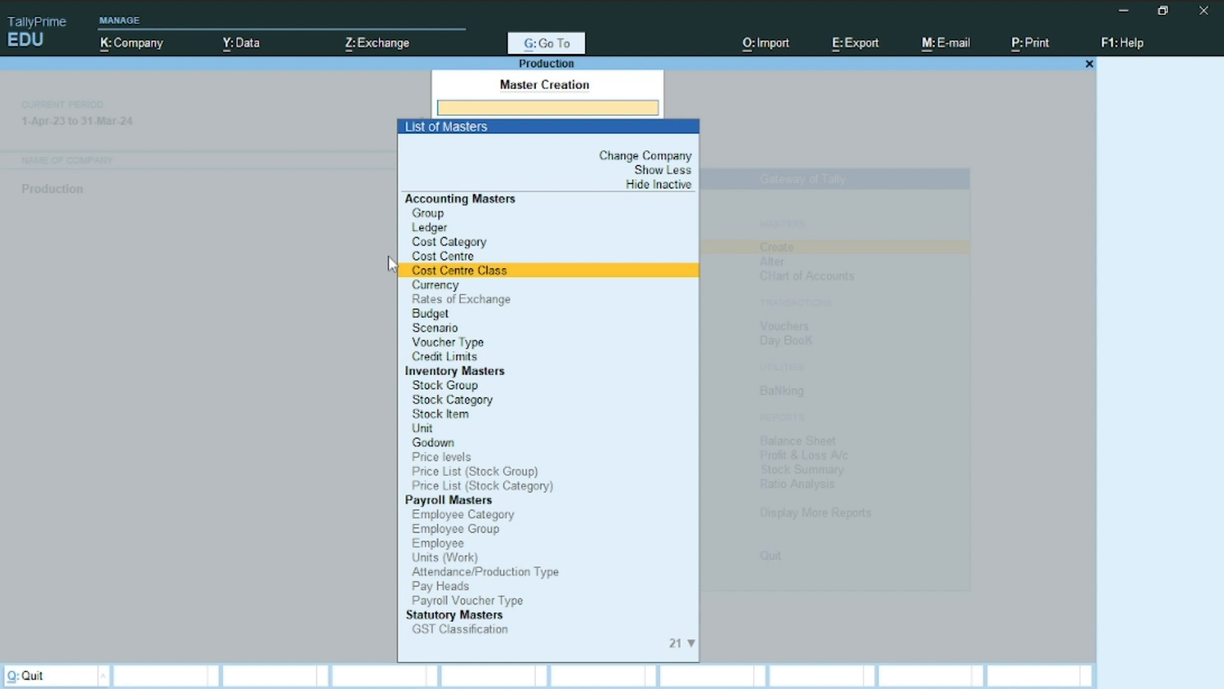
Name a new cost centre class Rent and pick Factory as its first cost centre
{"action": "key", "text": "Return"}
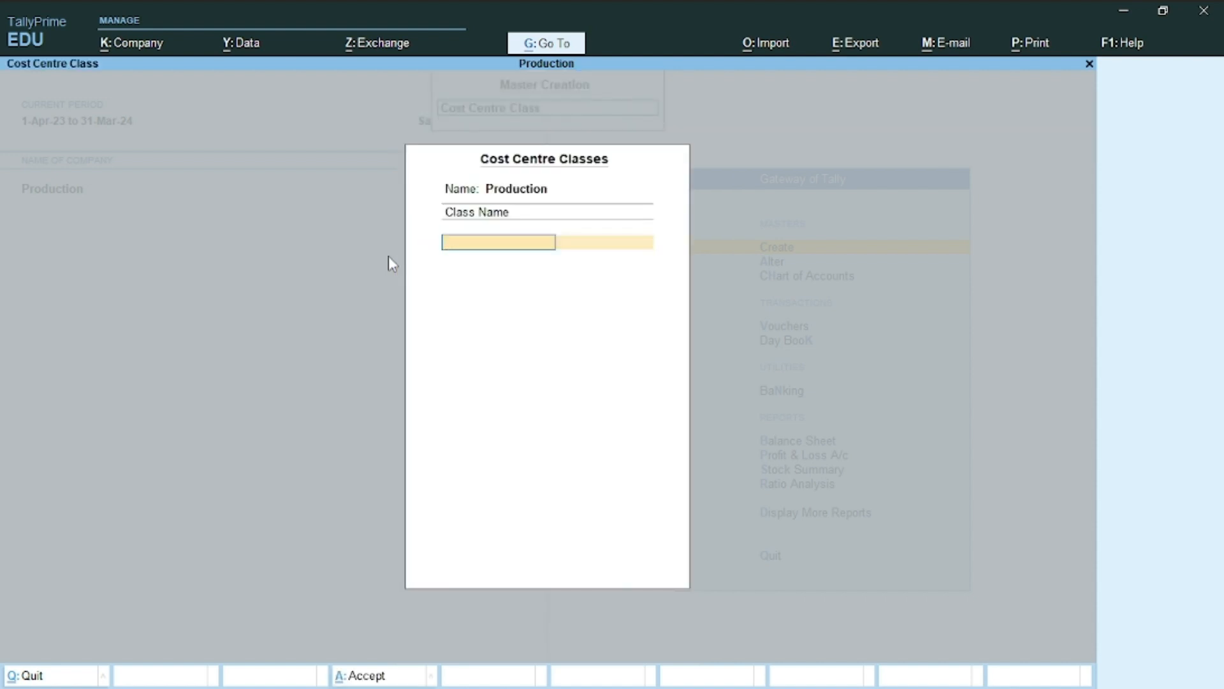
{"action": "type", "text": "Ge"}
{"action": "key", "text": "BackSpace"}
{"action": "key", "text": "BackSpace"}
{"action": "type", "text": "Rent"}
{"action": "key", "text": "Return"}
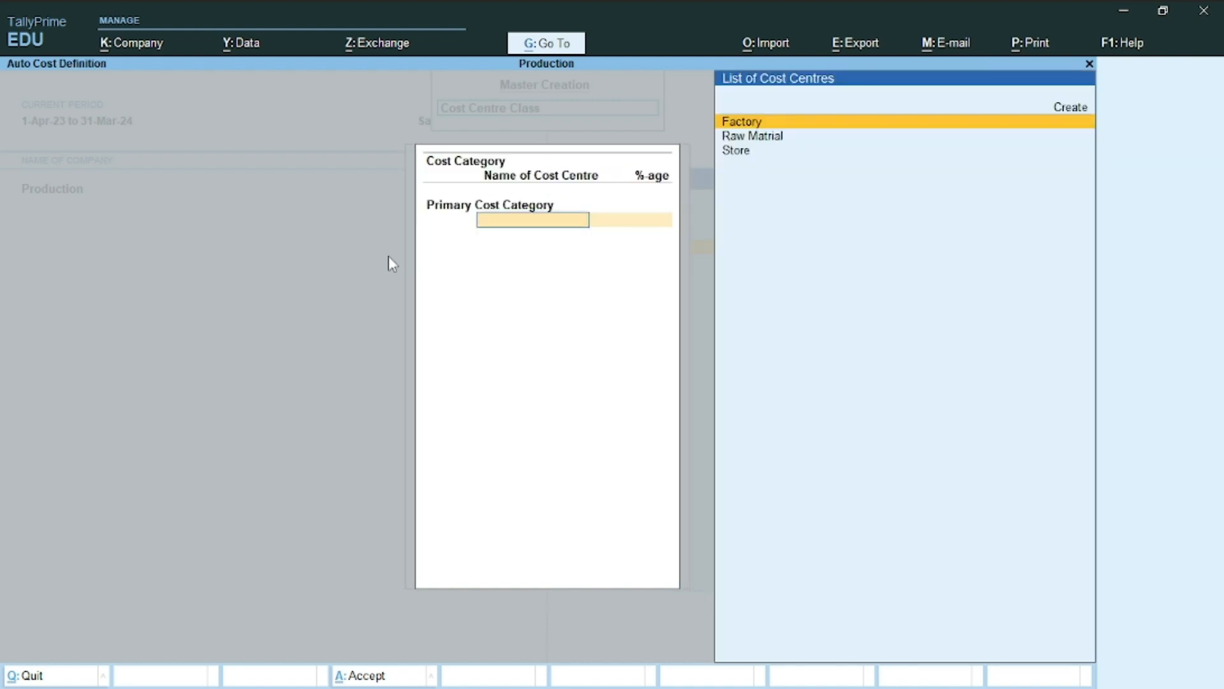
{"action": "key", "text": "Return"}
{"action": "key", "text": "alt+Tab"}
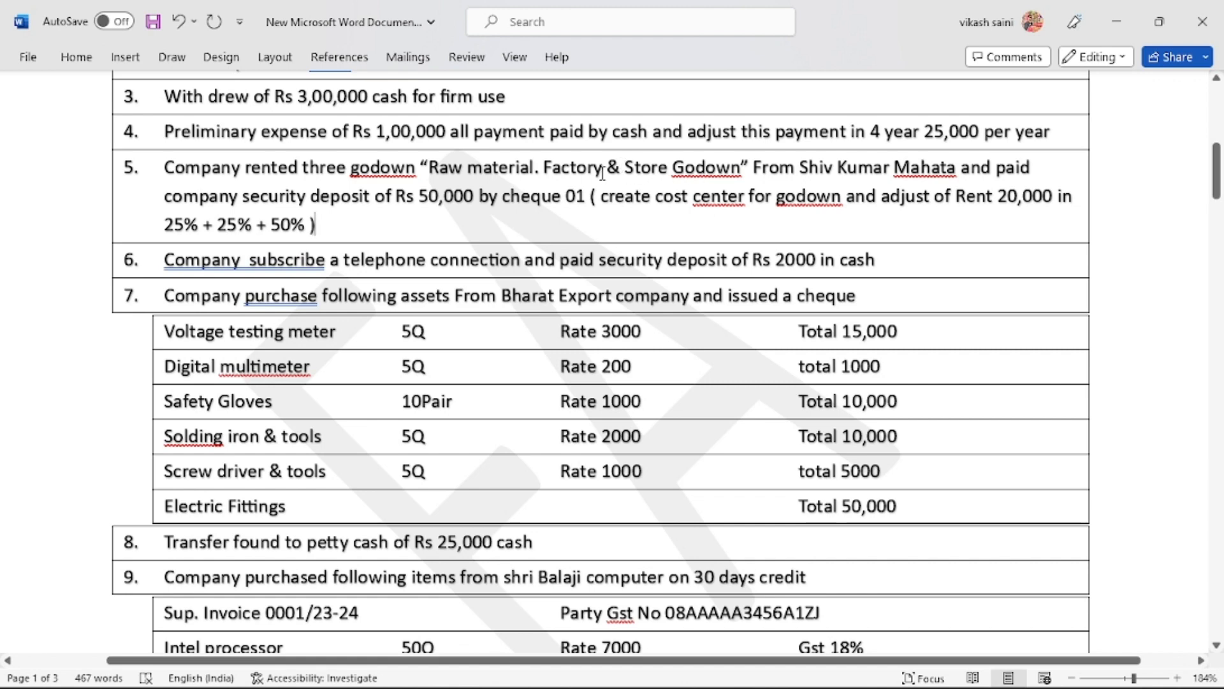
{"action": "key", "text": "alt+Tab"}
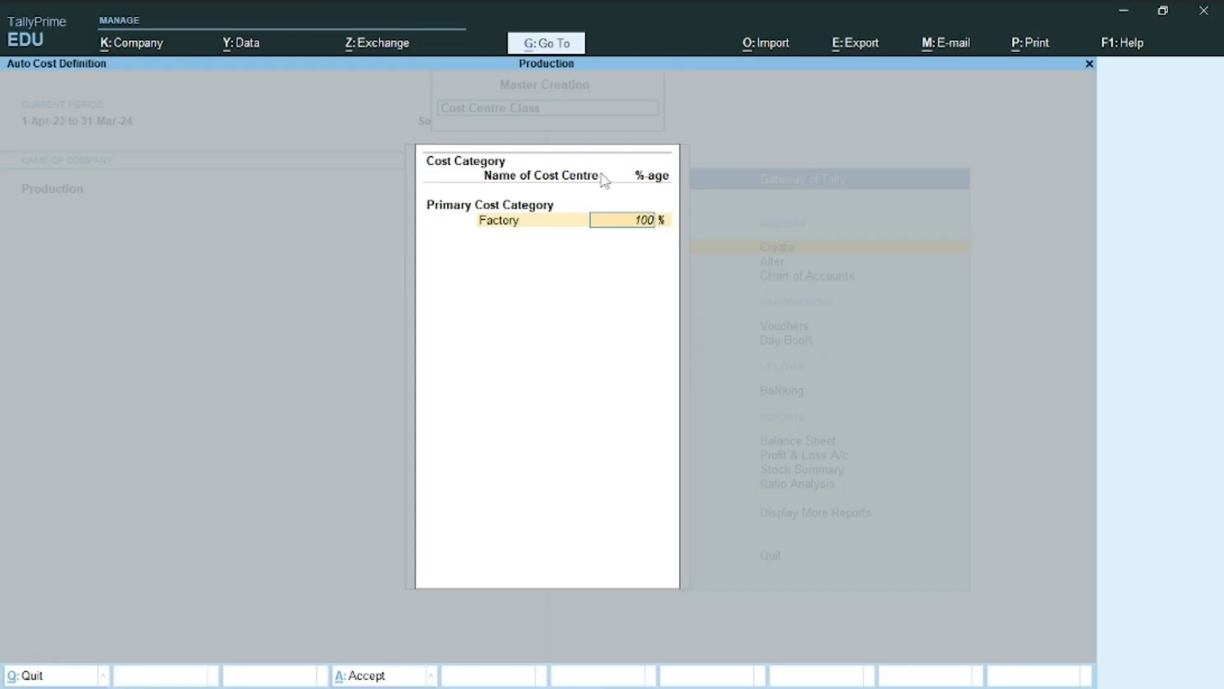
Allocate Factory 25%, Raw Matrial 25%, Store 50% and save the Rent class
{"action": "type", "text": "25"}
{"action": "key", "text": "Return"}
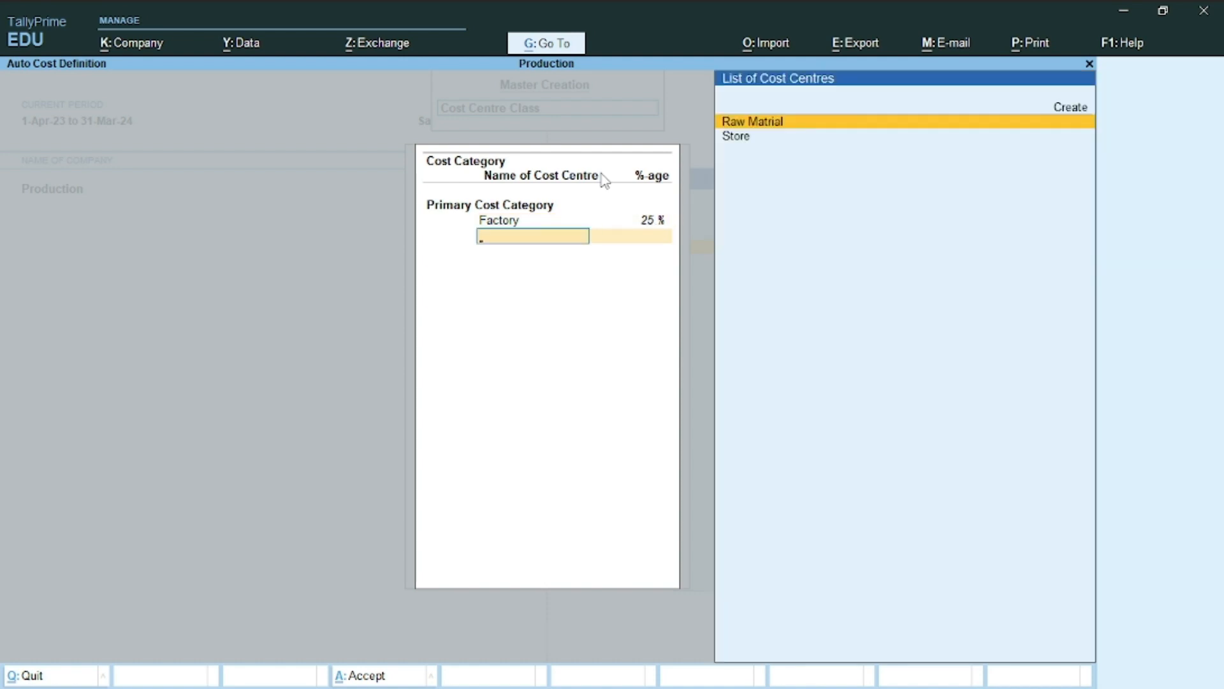
{"action": "key", "text": "Return"}
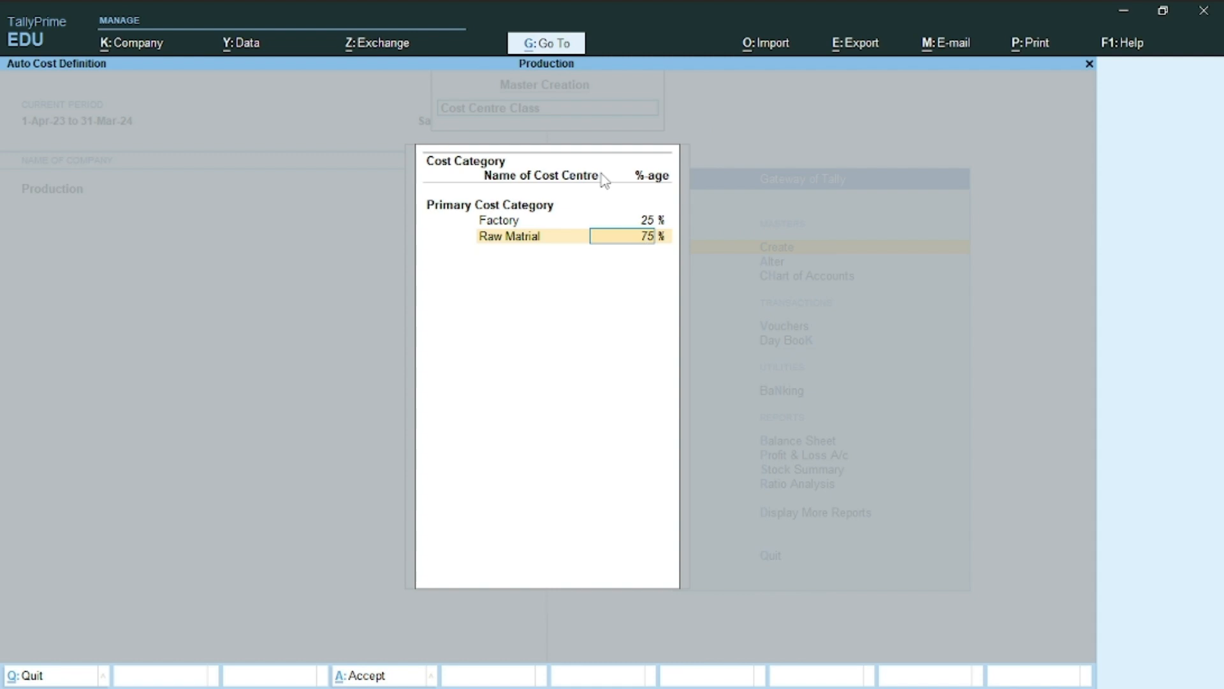
{"action": "type", "text": "25"}
{"action": "key", "text": "Return"}
{"action": "key", "text": "Return"}
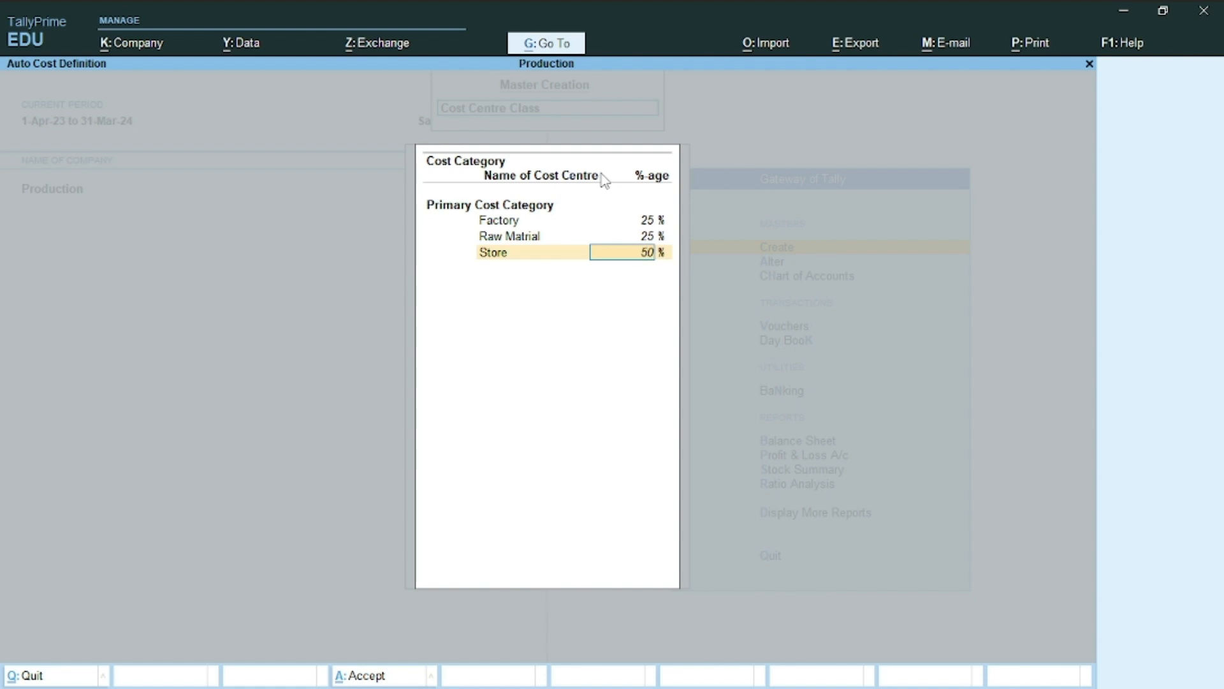
{"action": "key", "text": "Return"}
{"action": "key", "text": "ctrl+a"}
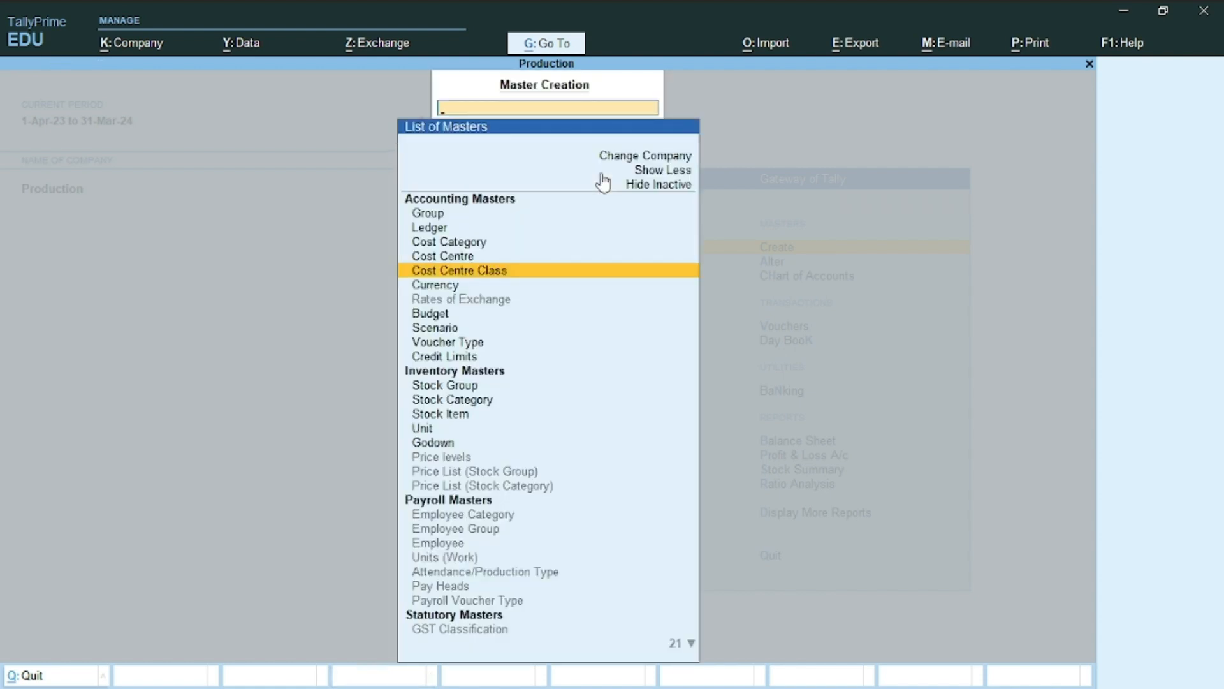
{"action": "key", "text": "Escape"}
{"action": "key", "text": "alt+Tab"}
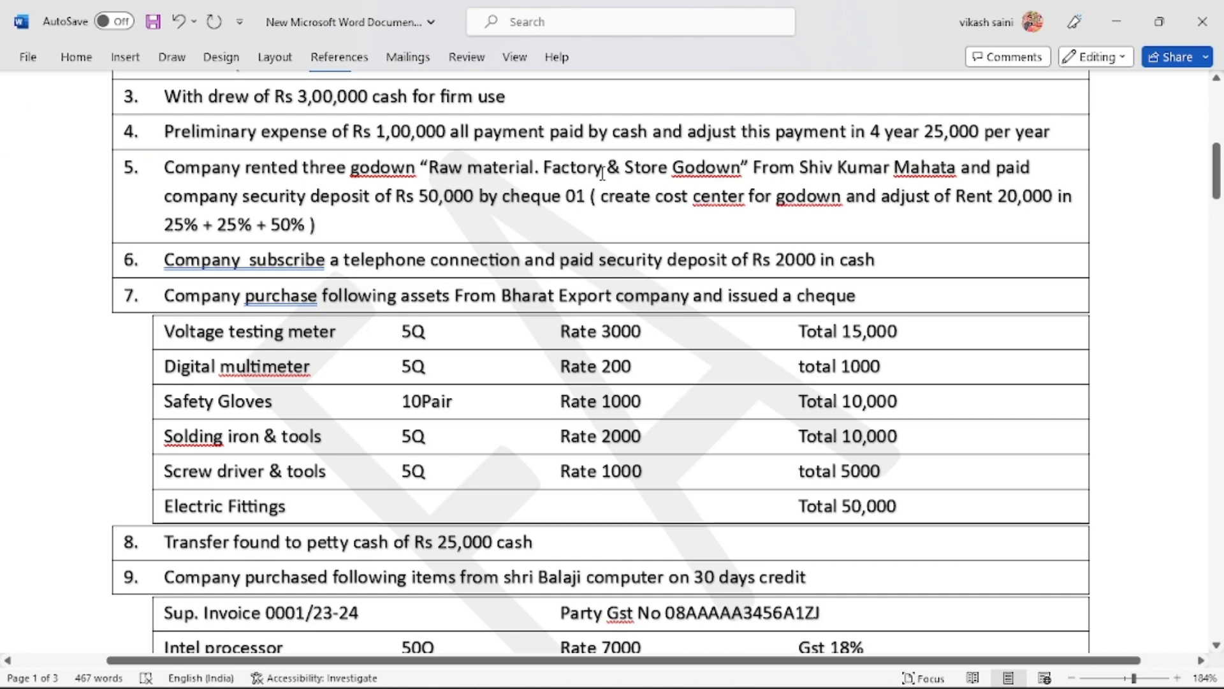
Scroll the Word document down to question 6 on the telephone security deposit
{"action": "key", "text": "alt+Tab"}
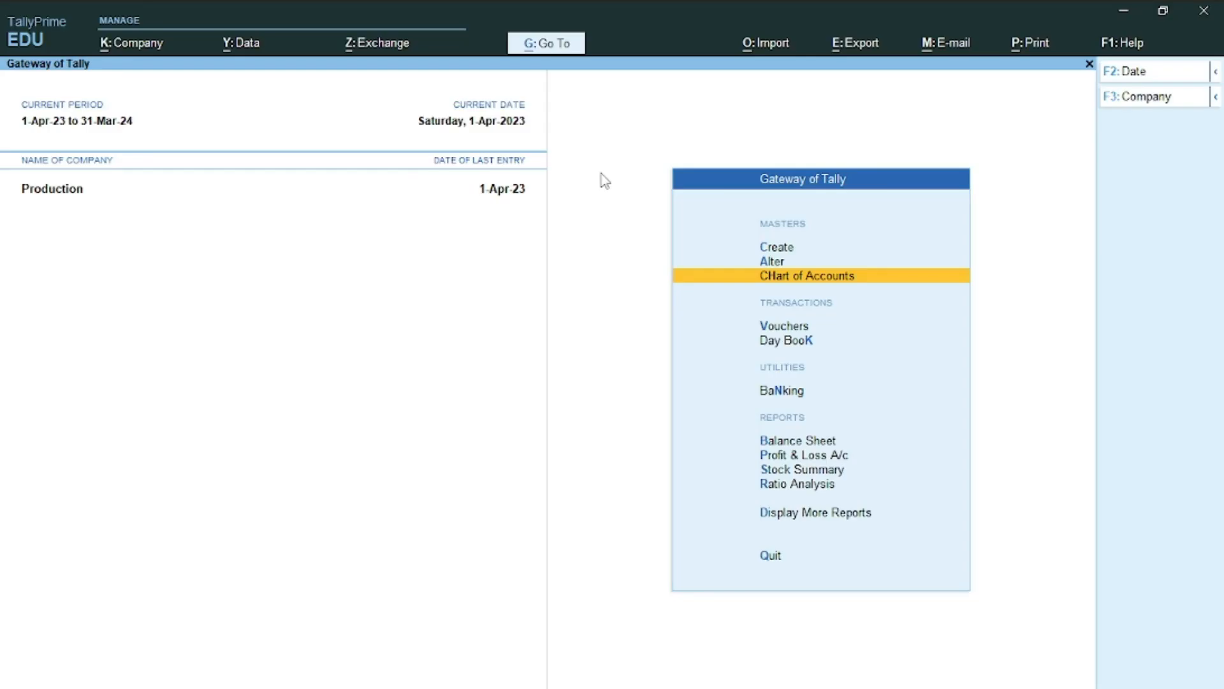
{"action": "key", "text": "alt+Tab"}
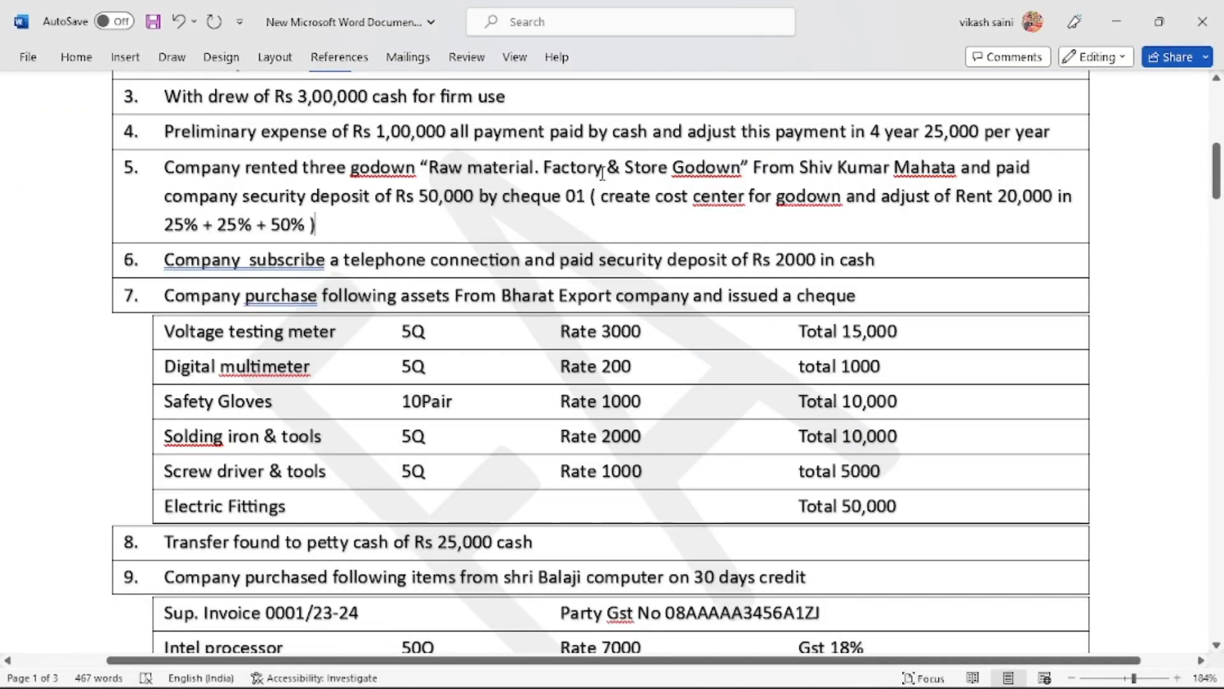
{"action": "scroll", "coordinate": [602, 173], "scroll_direction": "down", "scroll_amount": 3}
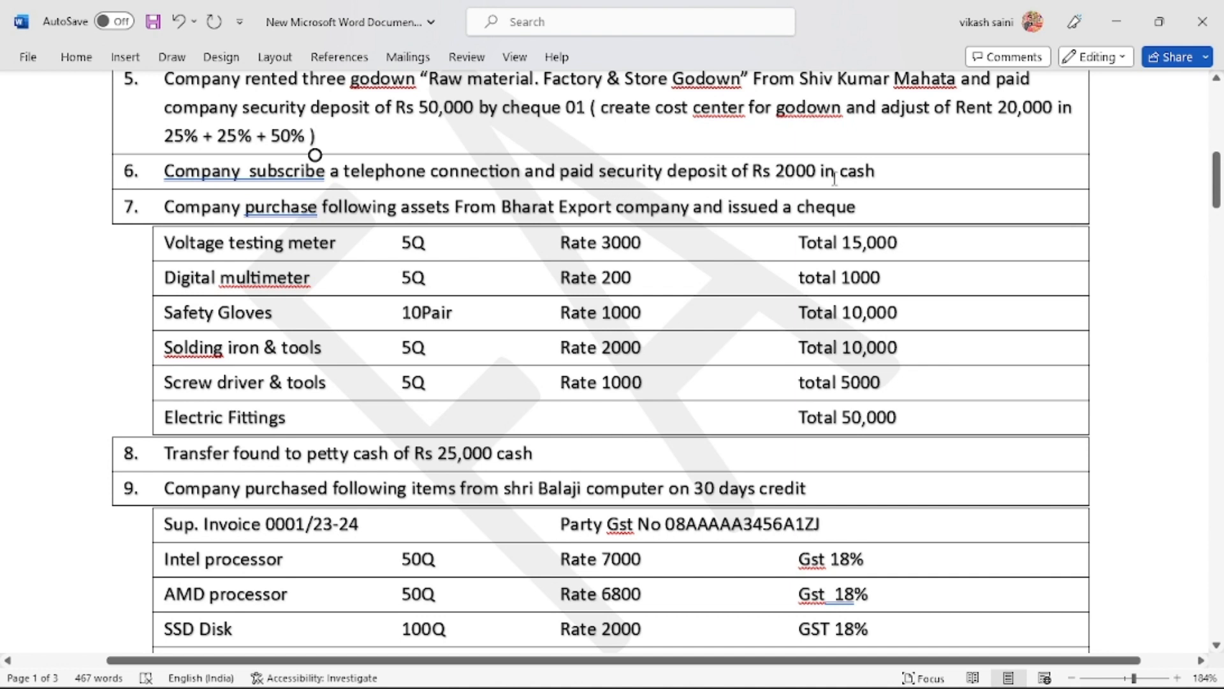
{"action": "key", "text": "alt+Tab"}
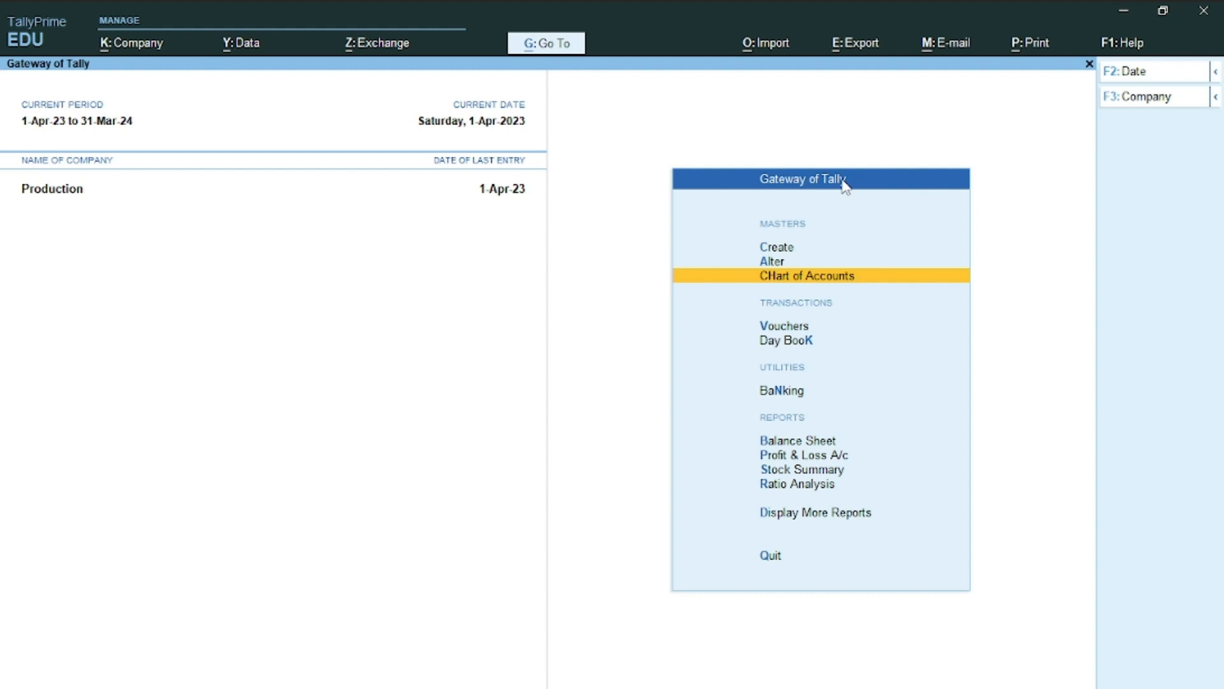
Record and save a 2,000 payment from Cash to Security Deposit
{"action": "key", "text": "Down"}
{"action": "key", "text": "Return"}
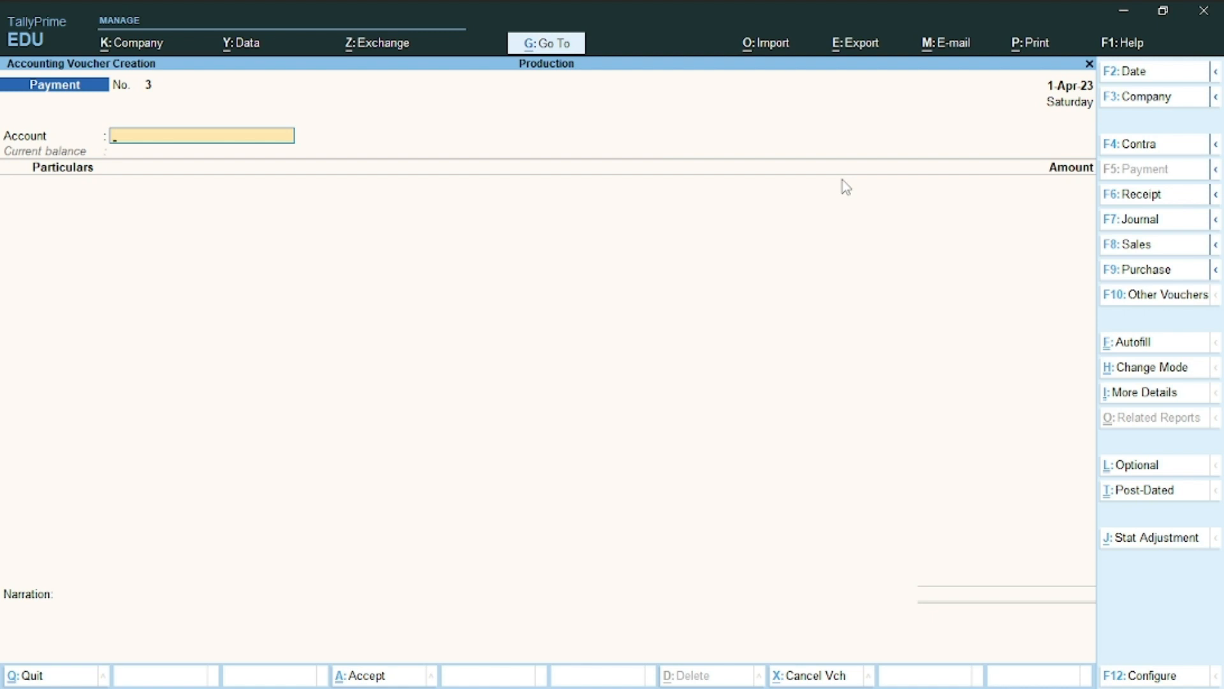
{"action": "type", "text": "Cash"}
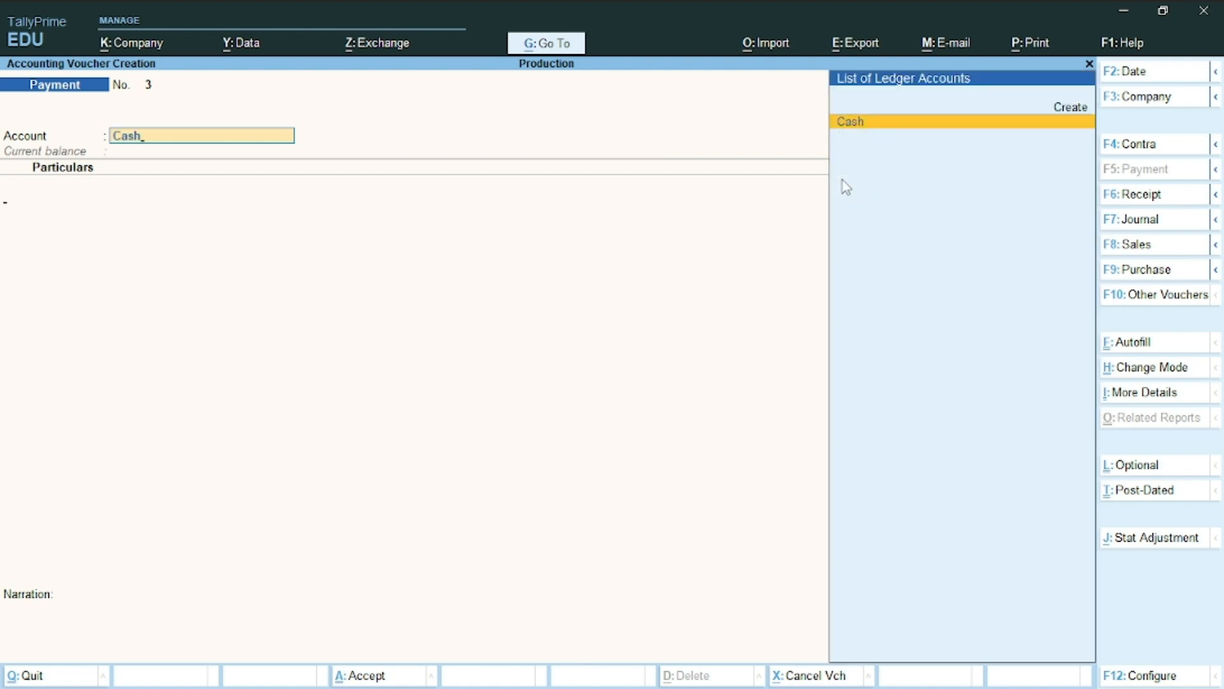
{"action": "key", "text": "Return"}
{"action": "type", "text": "Se"}
{"action": "key", "text": "Return"}
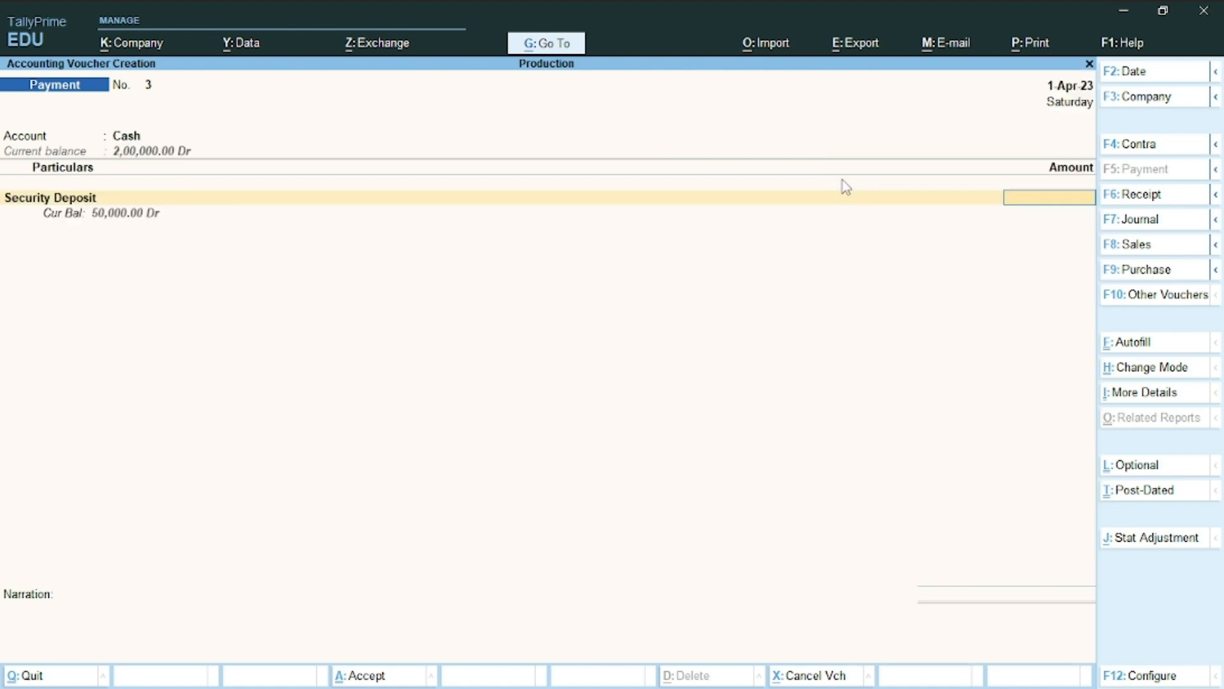
{"action": "type", "text": "2000"}
{"action": "key", "text": "Return"}
{"action": "key", "text": "ctrl+a"}
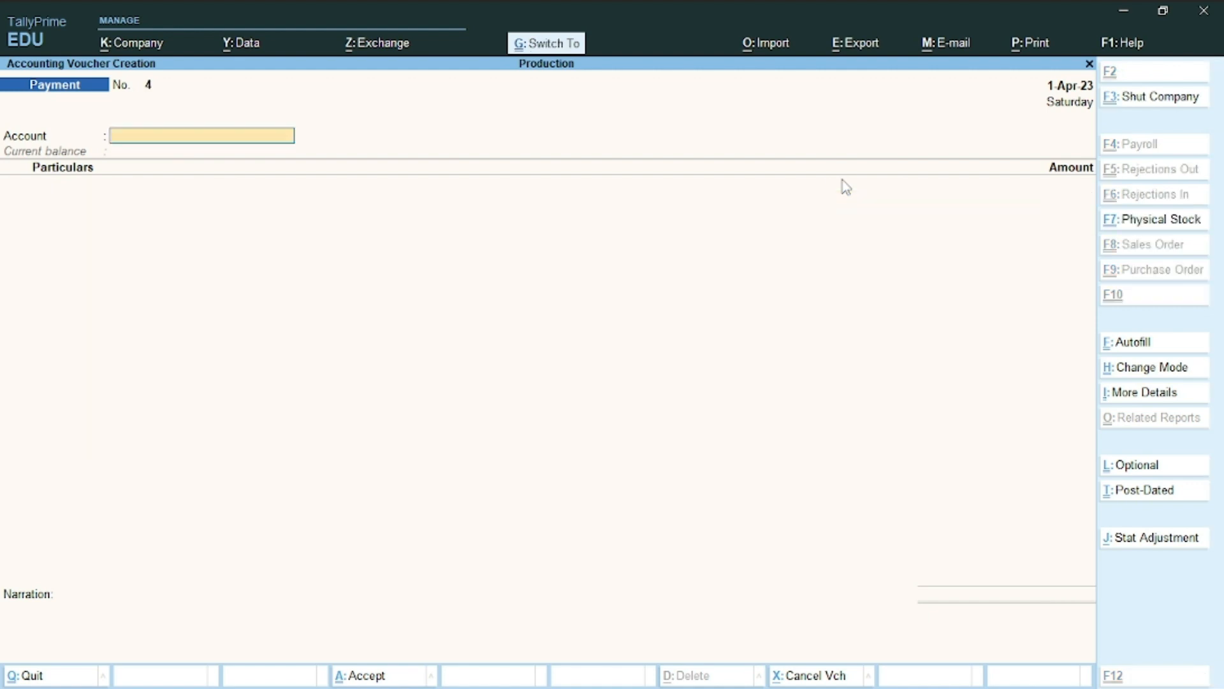
{"action": "key", "text": "alt+Tab"}
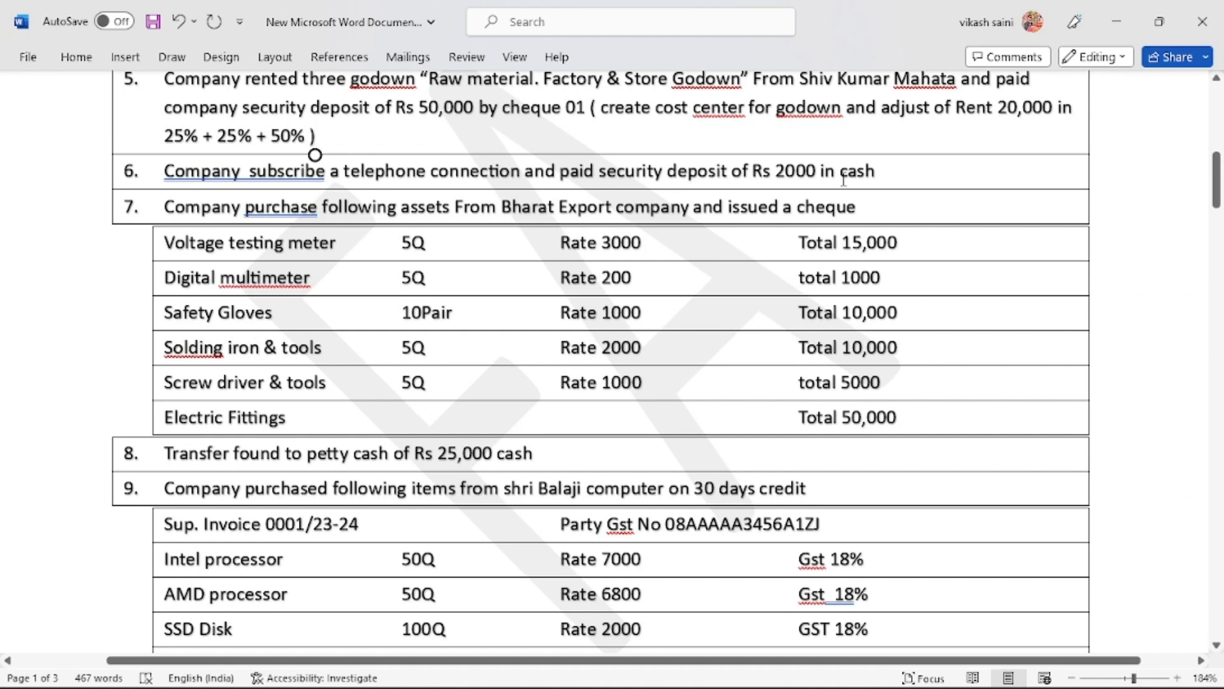
{"action": "scroll", "coordinate": [843, 179], "scroll_direction": "down", "scroll_amount": 2}
{"action": "scroll", "coordinate": [845, 179], "scroll_direction": "down", "scroll_amount": 1}
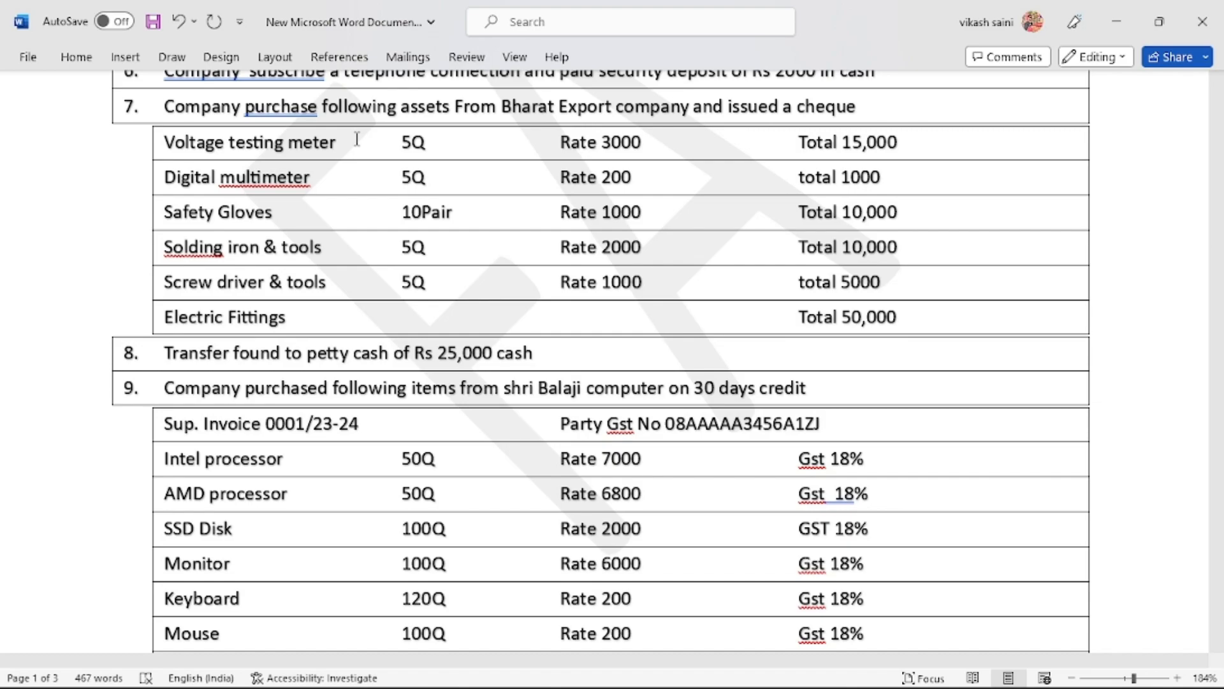
Append cheque number 02 to the end of item 7's line in Word
{"action": "key", "text": "alt+Tab"}
{"action": "key", "text": "alt+Tab"}
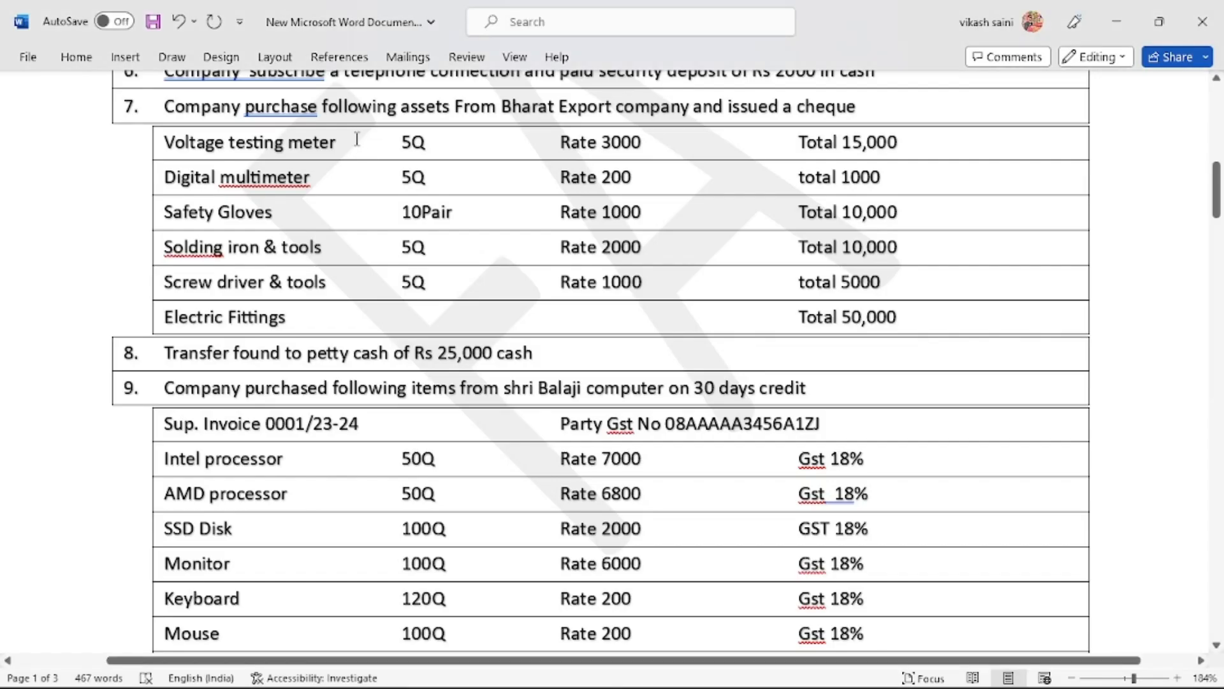
{"action": "key", "text": "alt"}
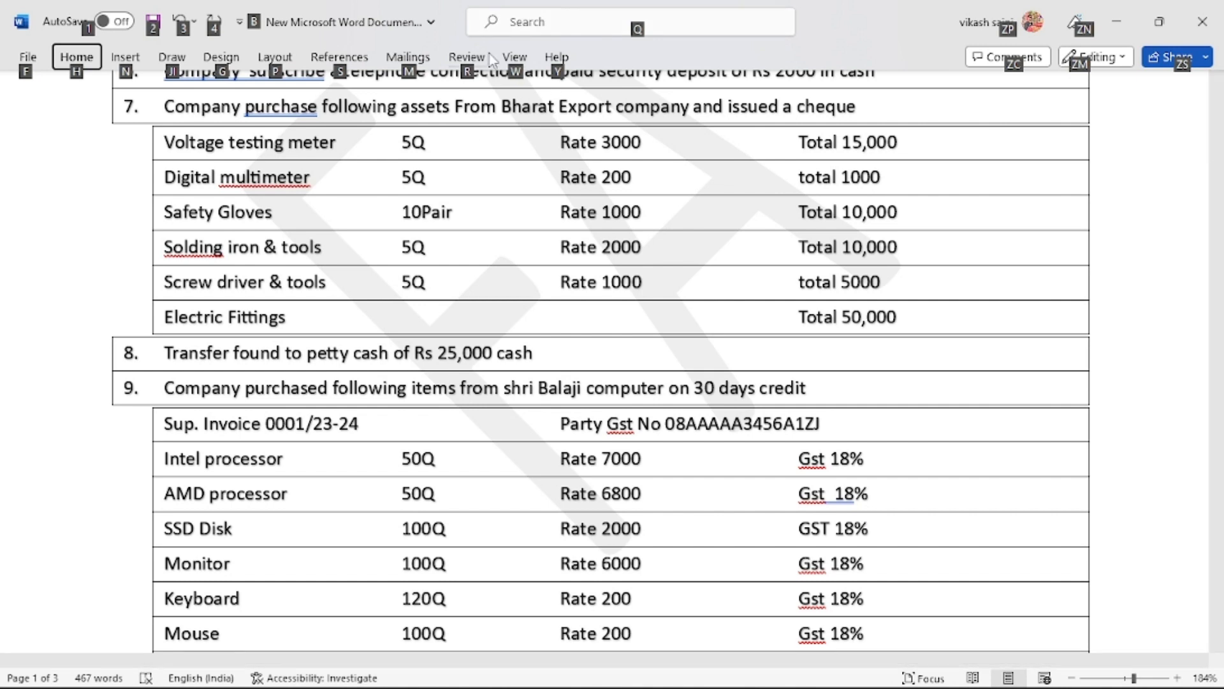
{"action": "key", "text": "alt"}
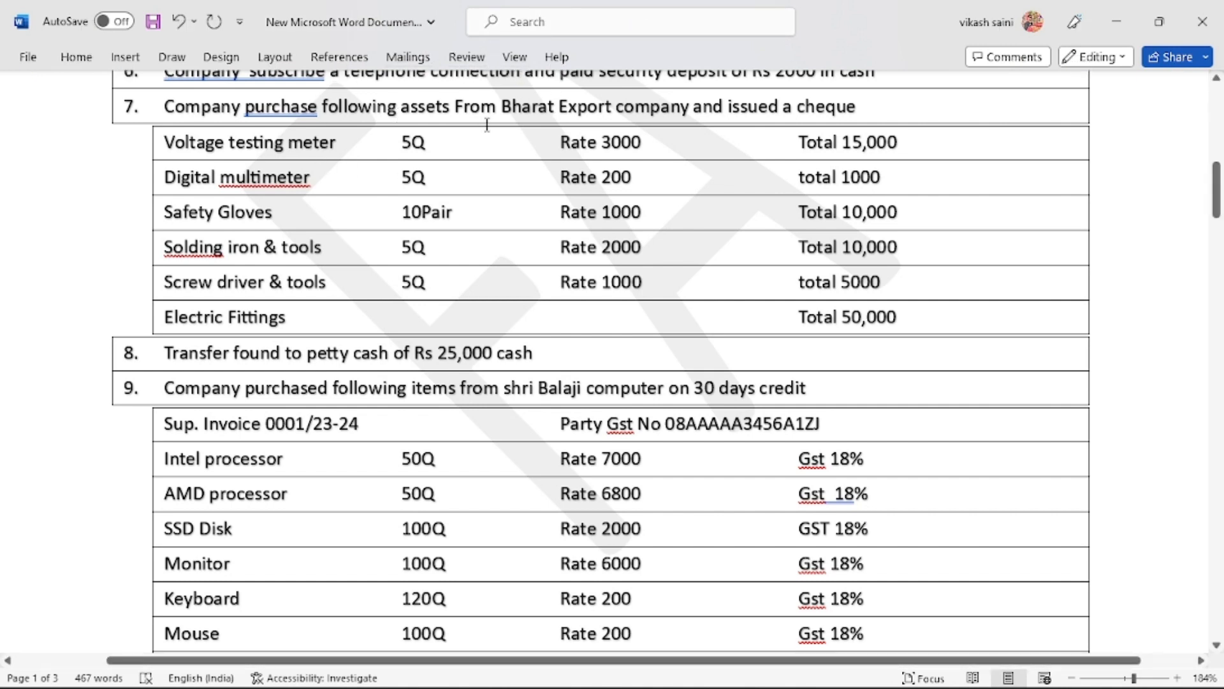
{"action": "left_click", "coordinate": [904, 115]}
{"action": "type", "text": "02"}
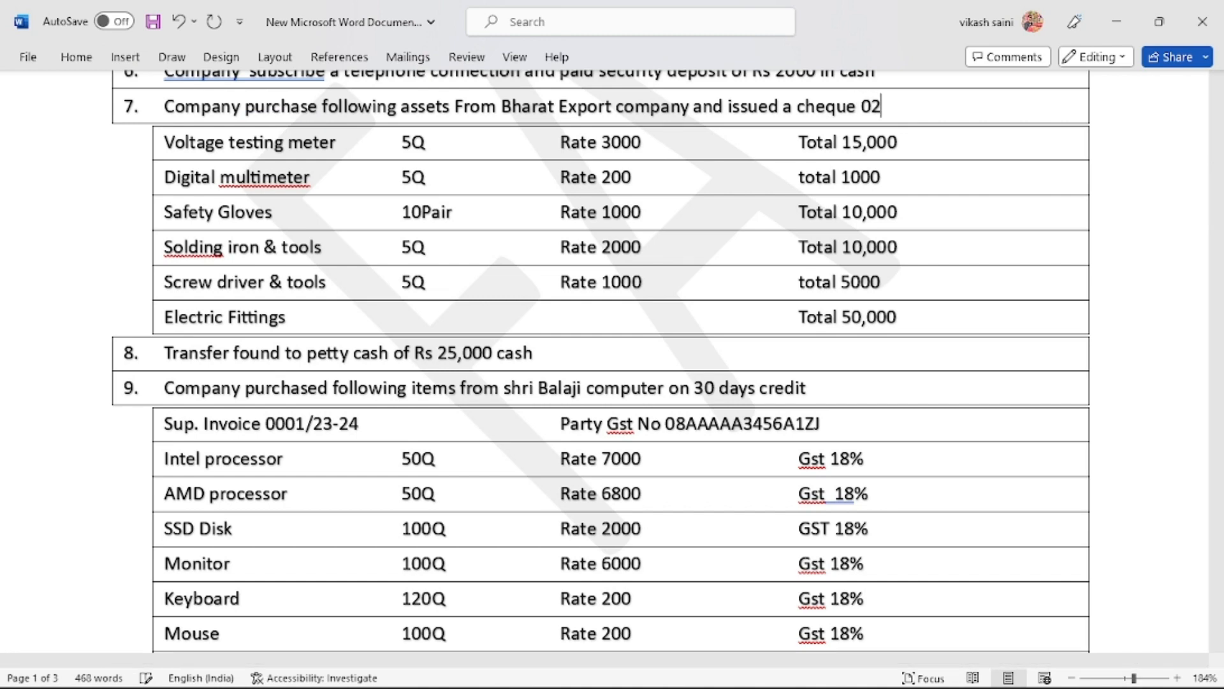
{"action": "key", "text": "alt+Tab"}
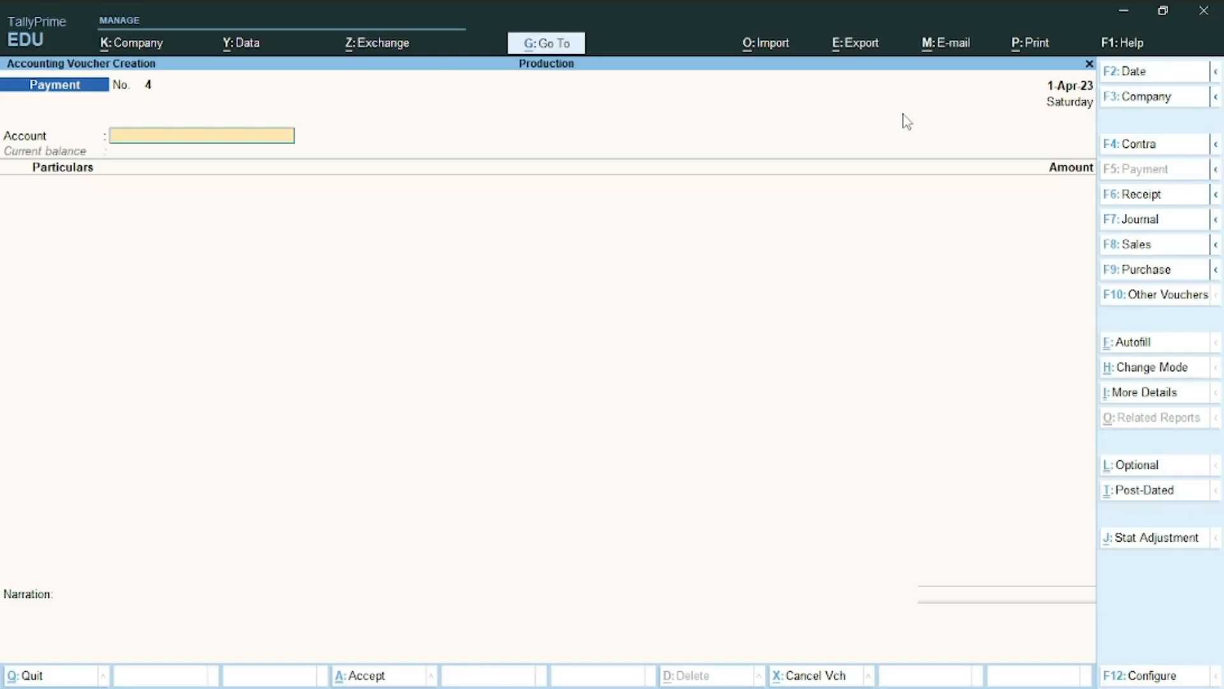
Pay from Uco Bank to a new Electric Items ledger under Fixed Assets, GST Not Applicable
{"action": "type", "text": "u"}
{"action": "key", "text": "Return"}
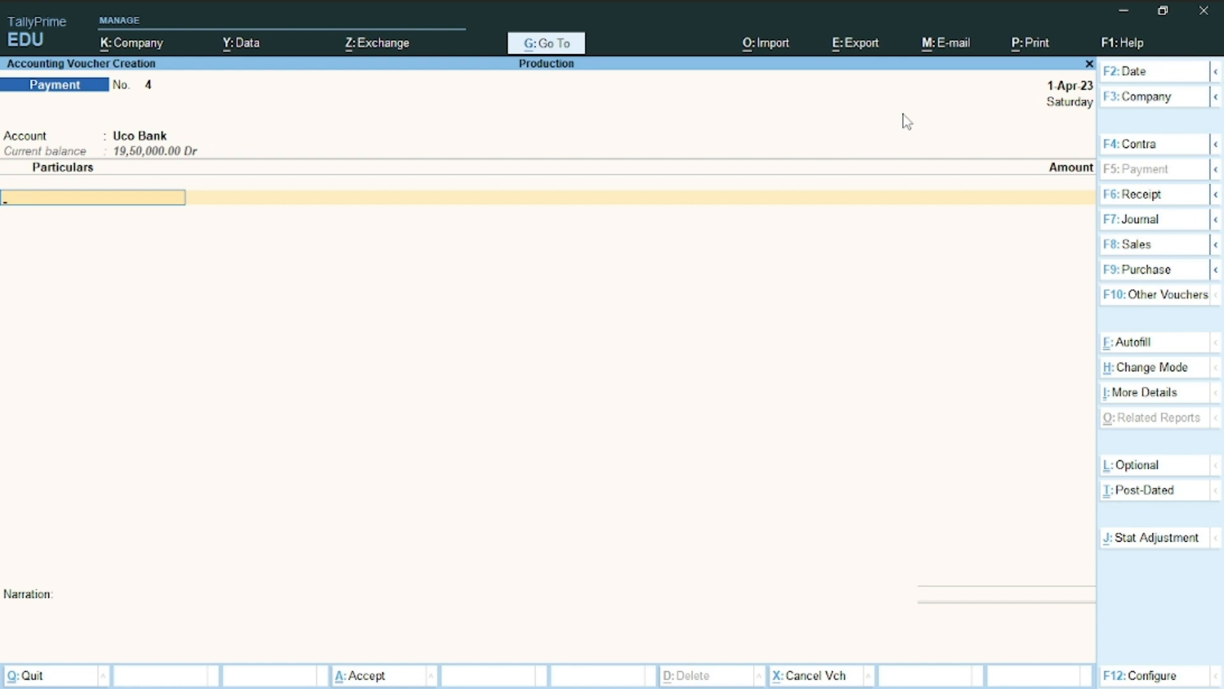
{"action": "key", "text": "alt+c"}
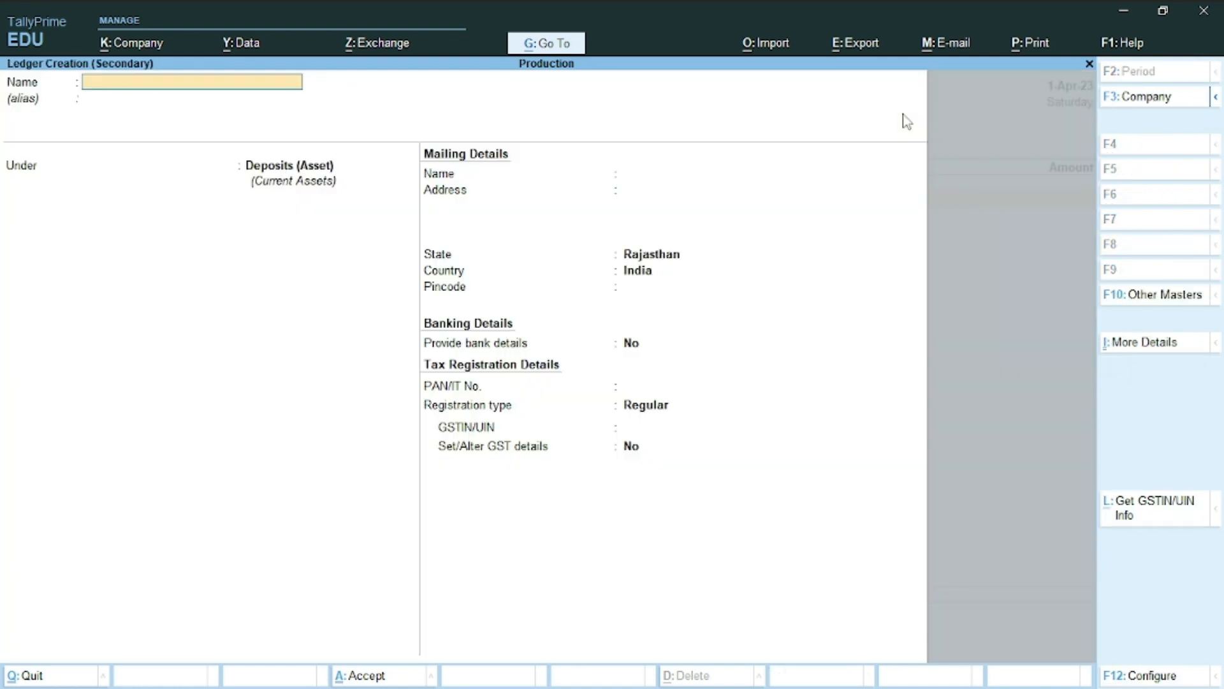
{"action": "type", "text": "Electric Items"}
{"action": "key", "text": "Return"}
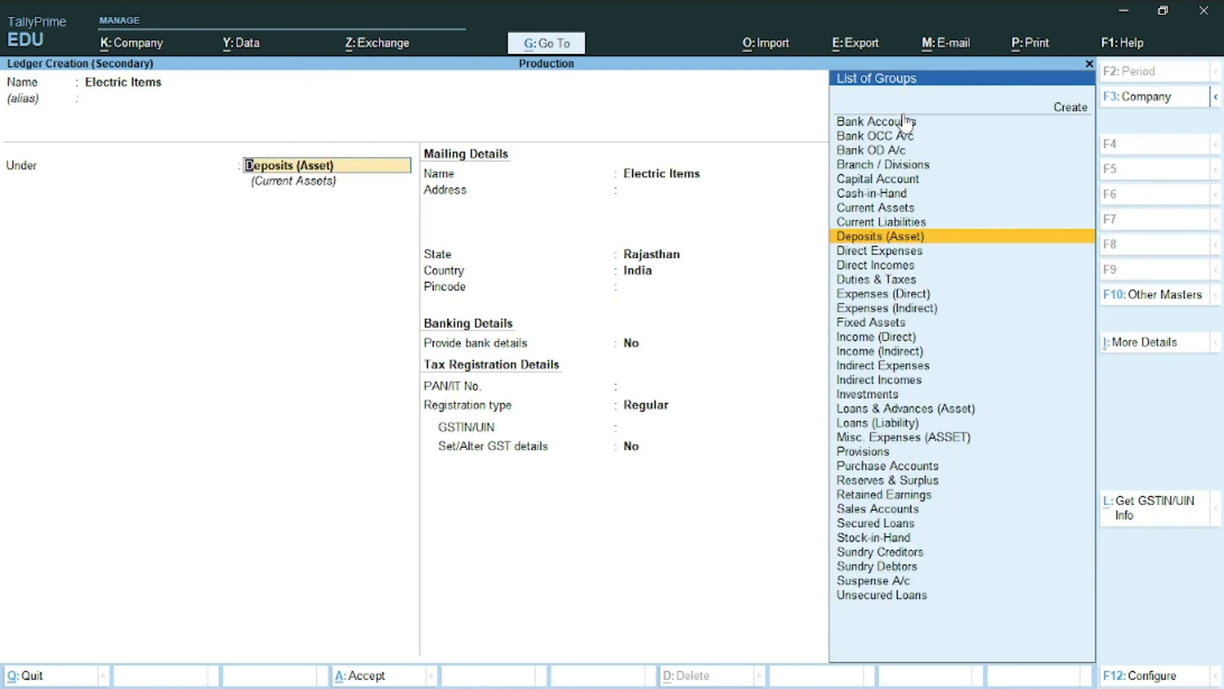
{"action": "type", "text": "f"}
{"action": "key", "text": "Return"}
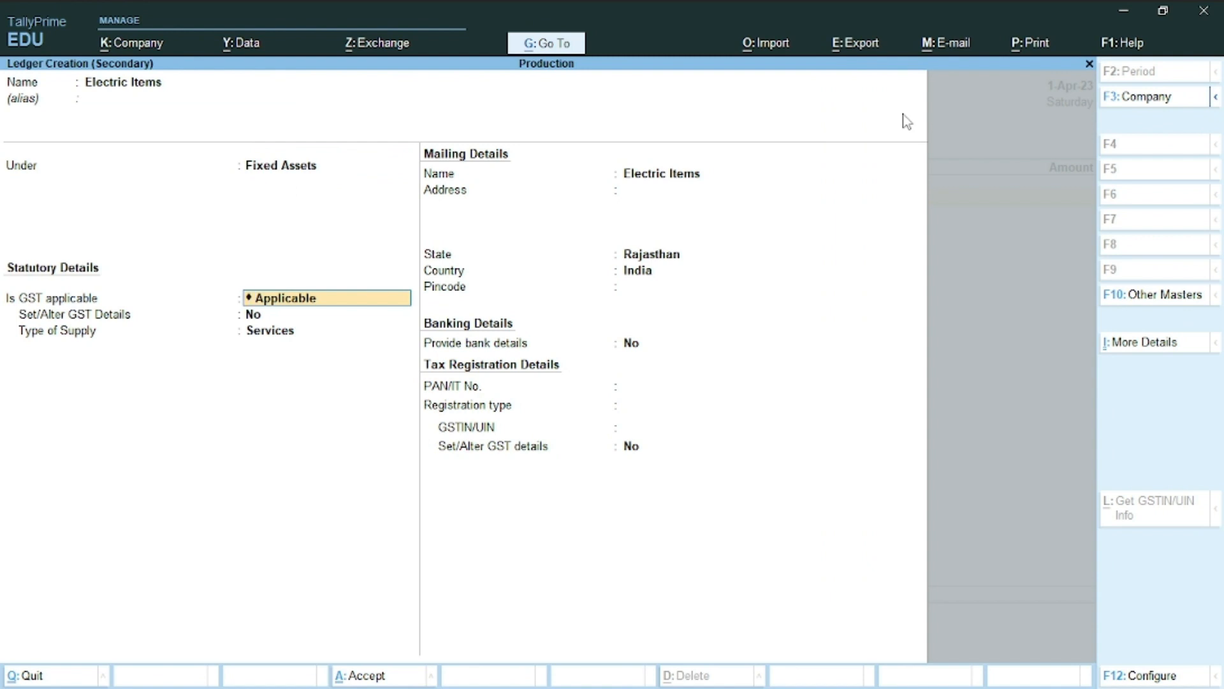
{"action": "type", "text": "N"}
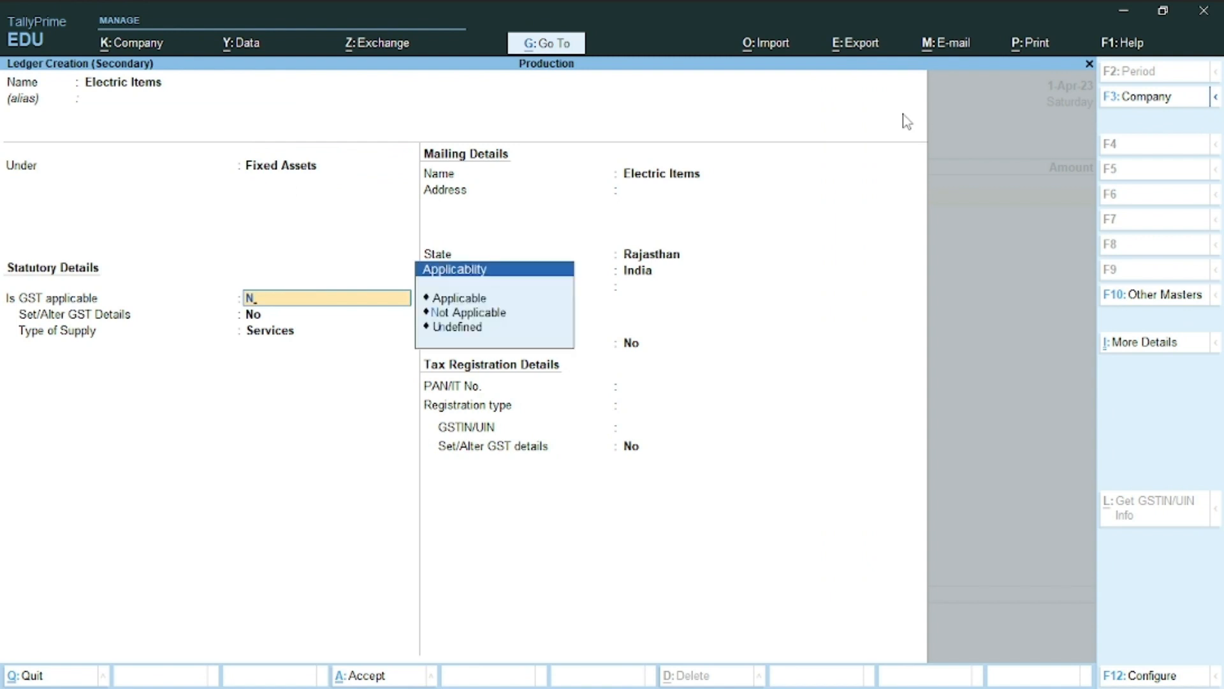
{"action": "key", "text": "Return"}
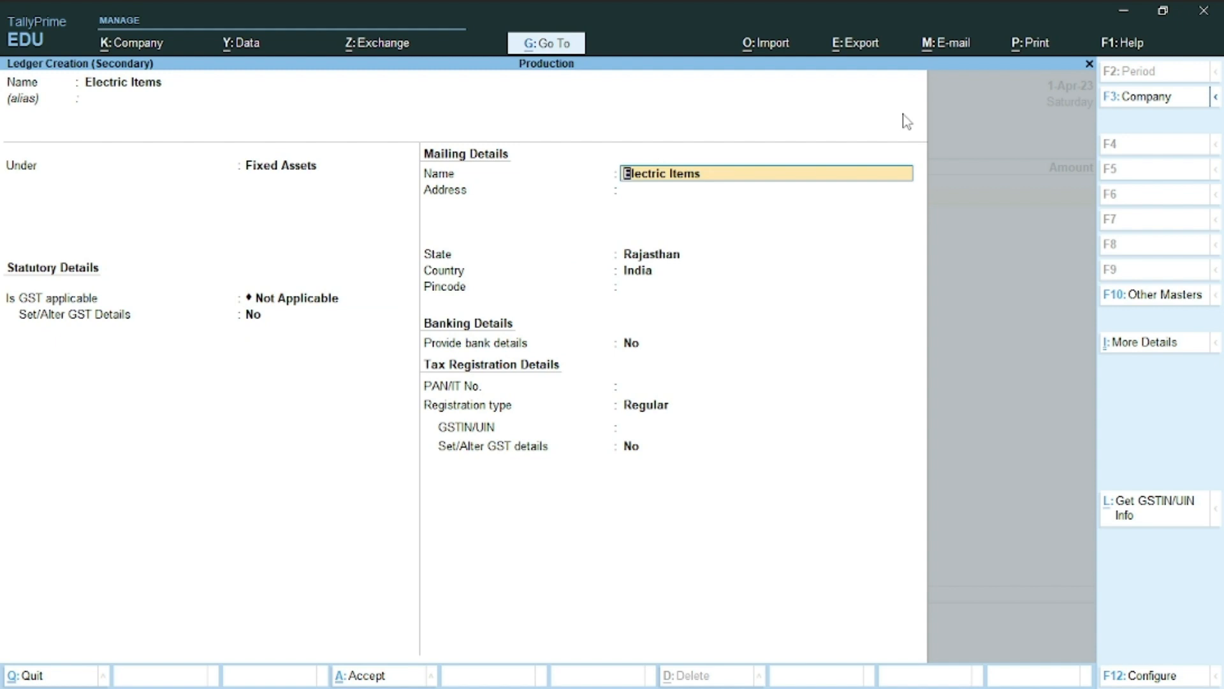
{"action": "key", "text": "ctrl+a"}
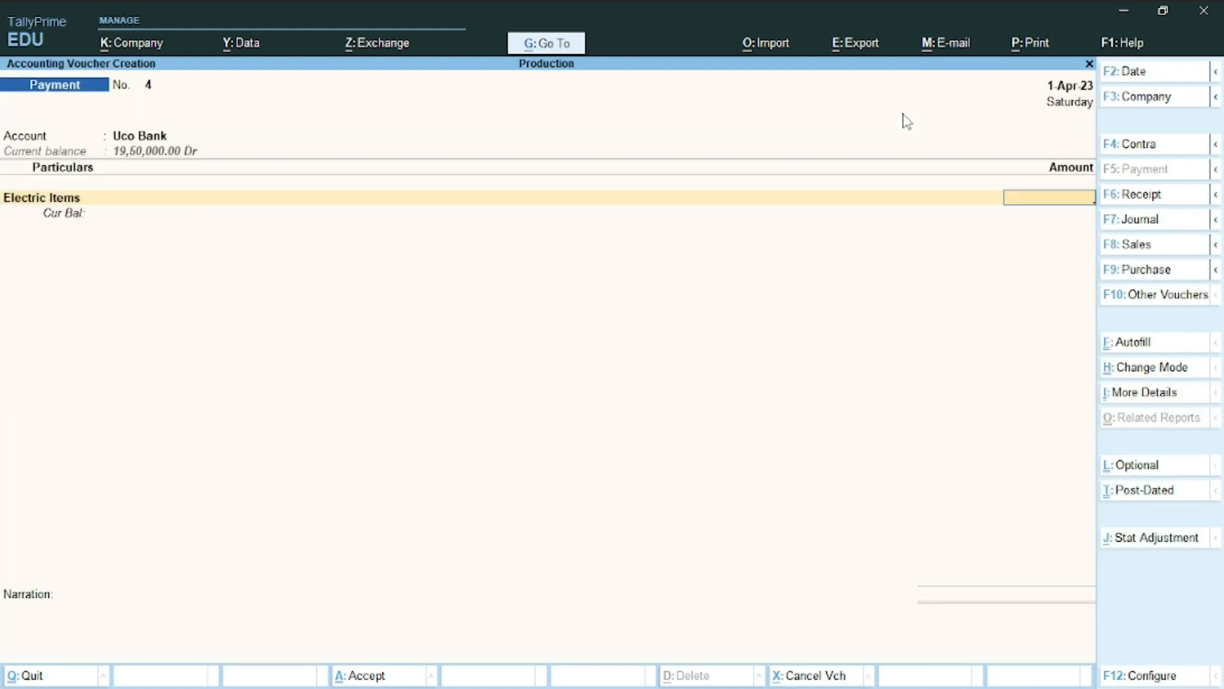
Check the asset purchase table in the question document for the Electric Items amount
{"action": "key", "text": "alt+Tab"}
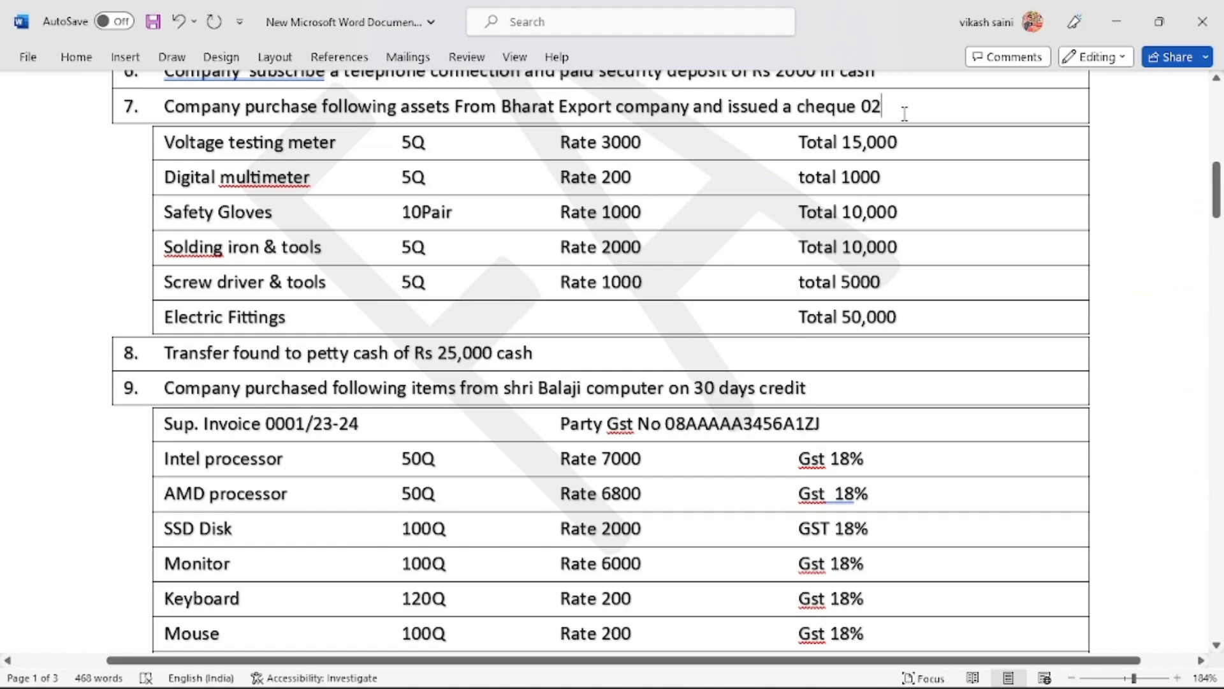
{"action": "key", "text": "alt+Tab"}
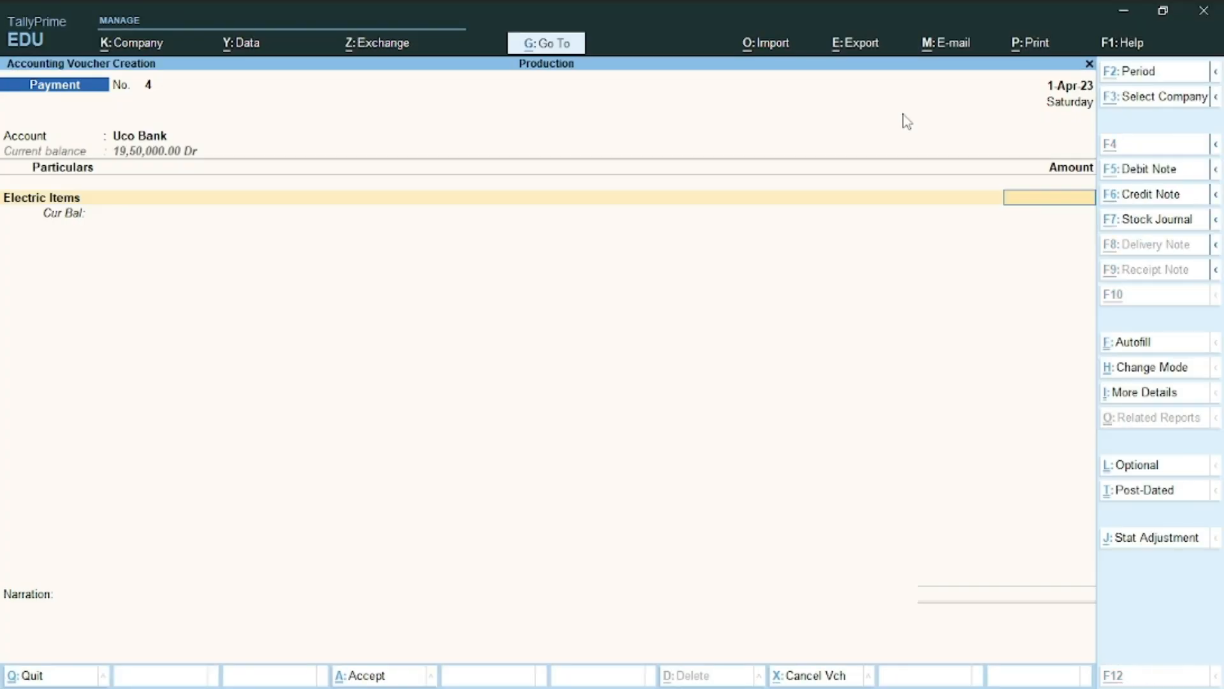
{"action": "key", "text": "alt+Tab"}
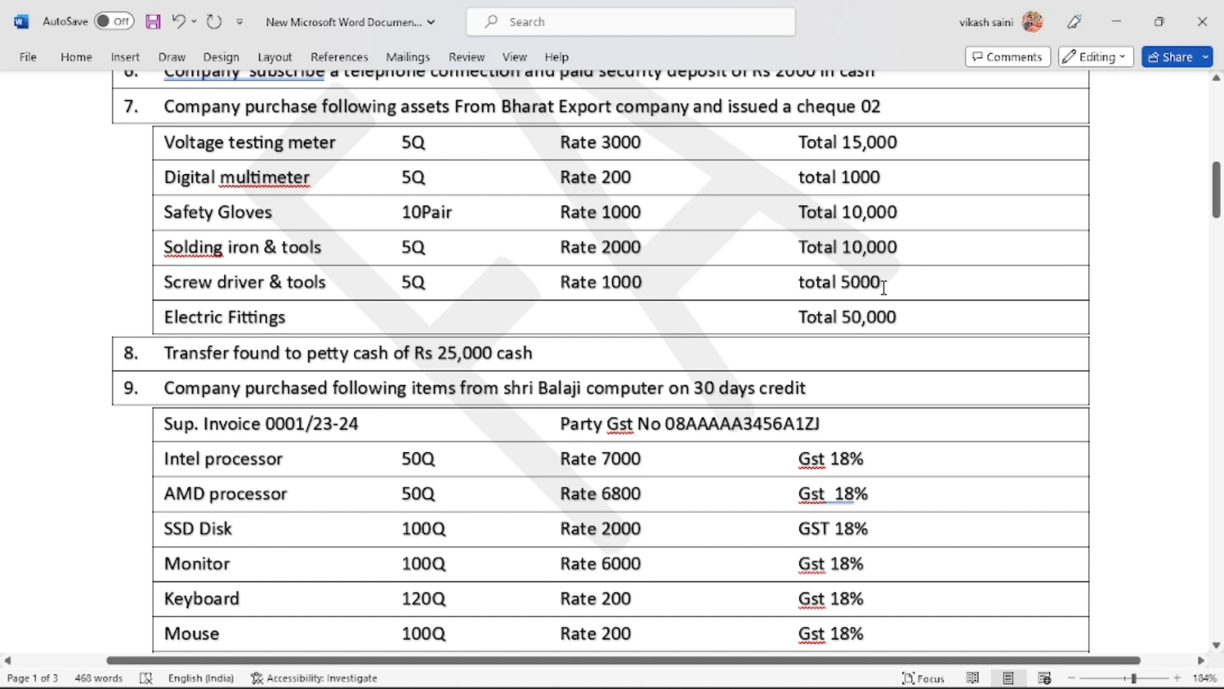
{"action": "key", "text": "alt+Tab"}
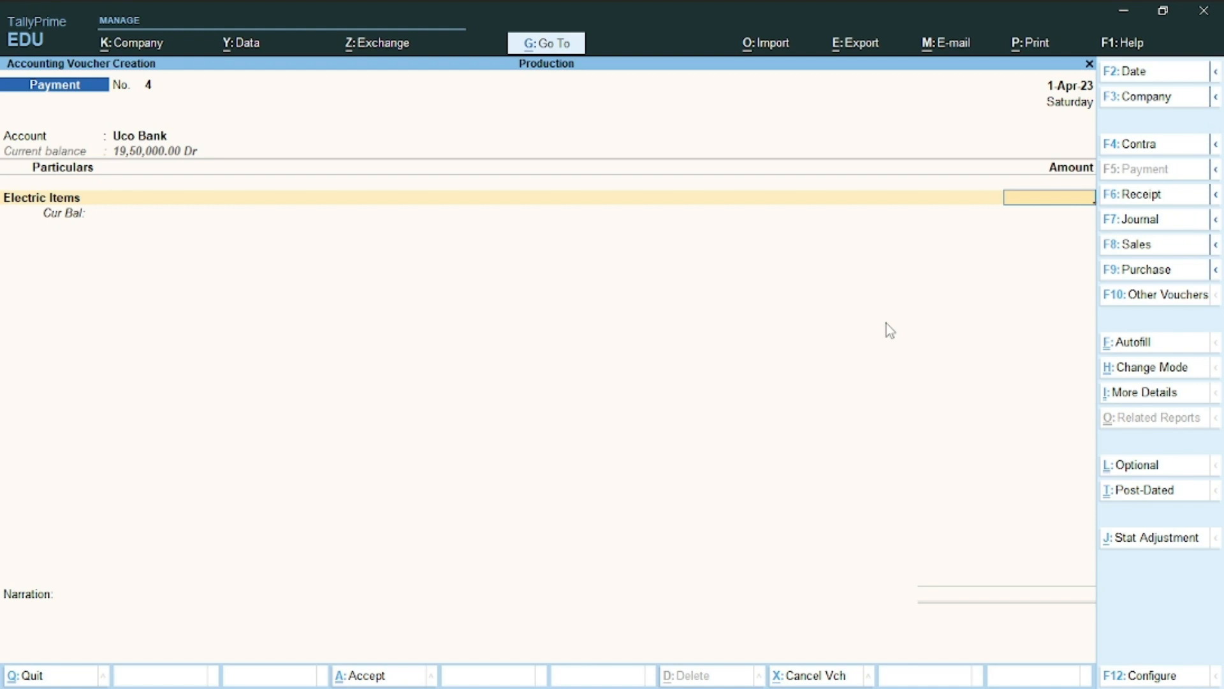
Enter 91,000 for Electric Items and allocate it to Uco Bank cheque 000002 dated 1-Apr-23
{"action": "type", "text": "91,"}
{"action": "type", "text": "000"}
{"action": "key", "text": "Return"}
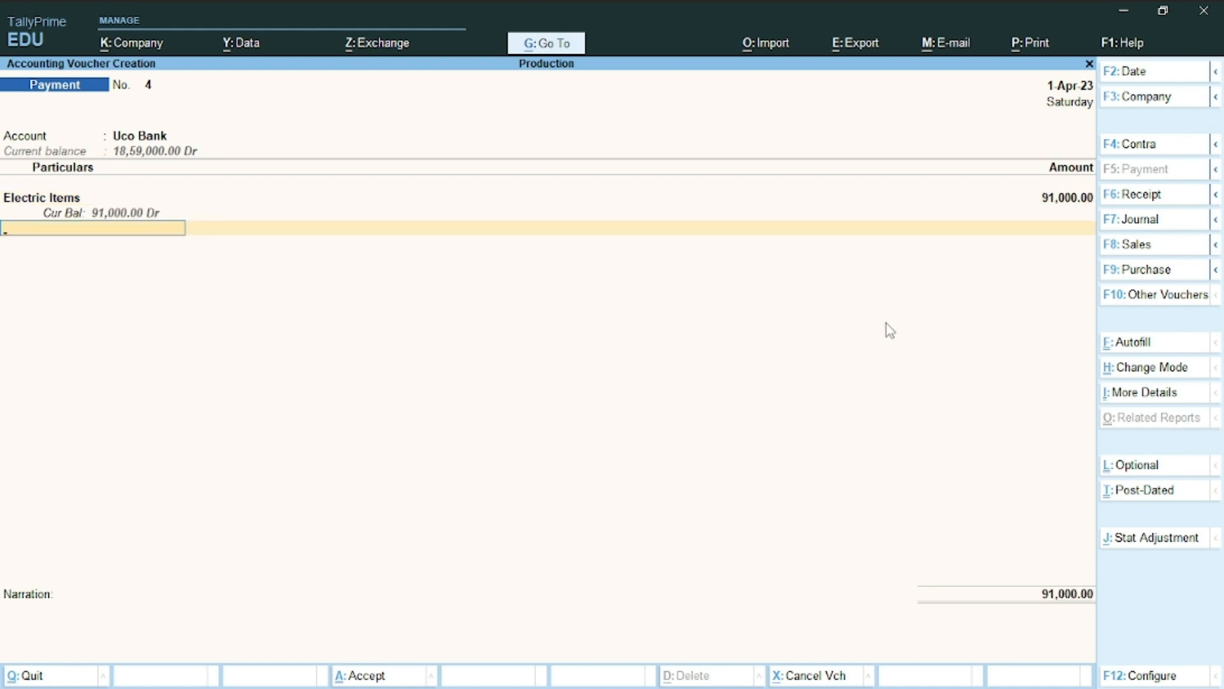
{"action": "key", "text": "Return"}
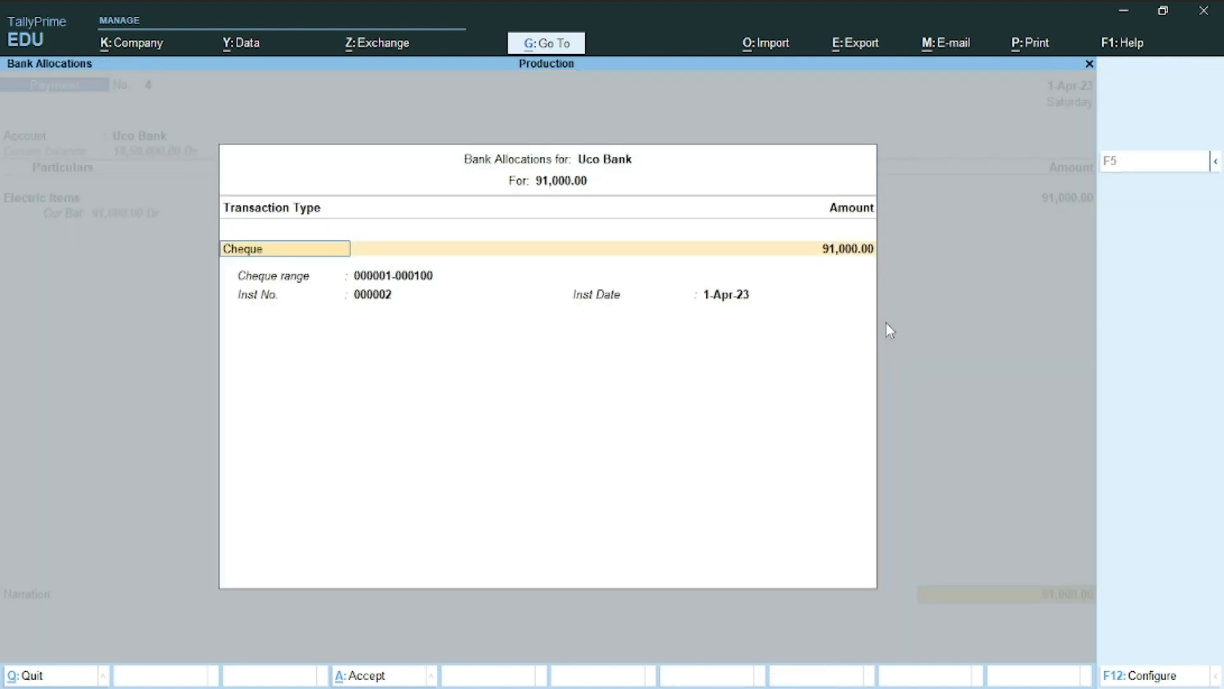
{"action": "key", "text": "Return"}
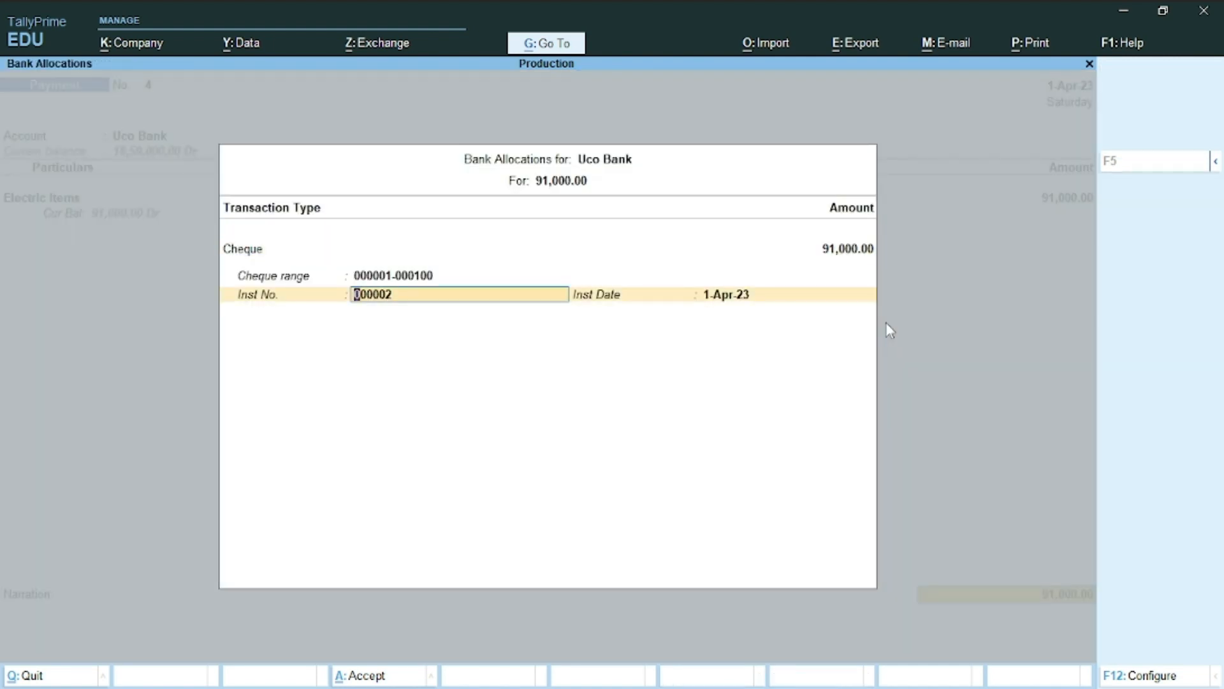
{"action": "key", "text": "Return"}
{"action": "key", "text": "Return"}
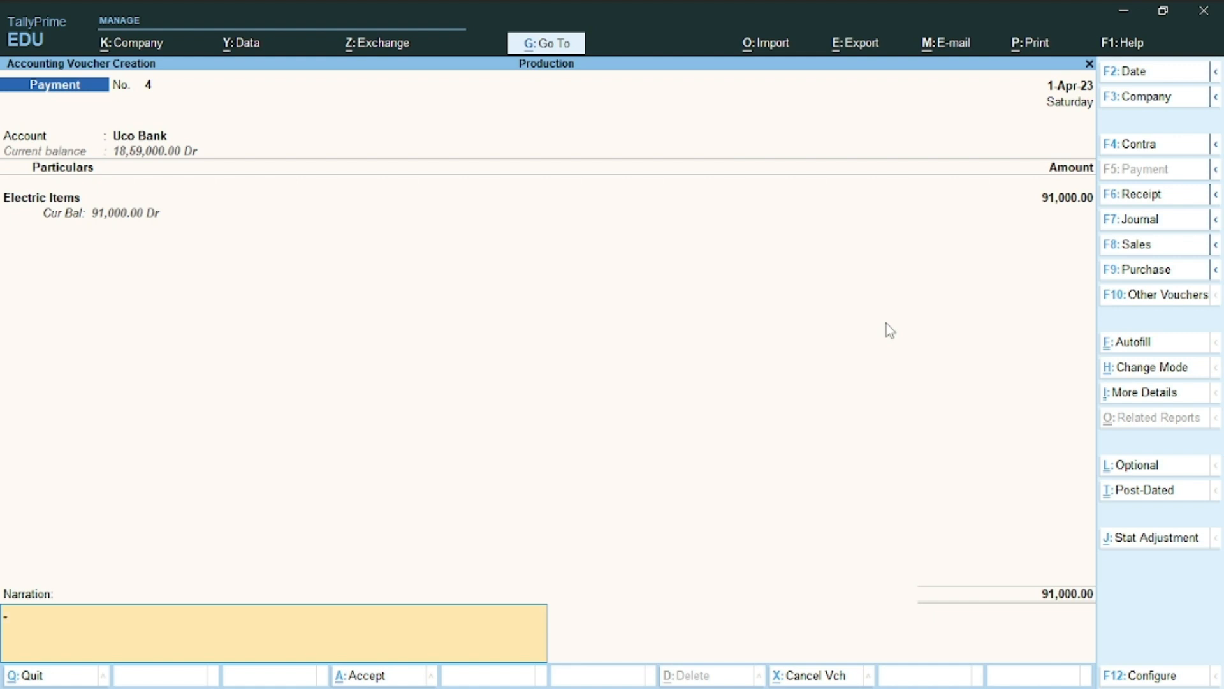
Save Payment voucher No. 4 (Uco Bank to Electric Items, 91,000) and review the question sheet
{"action": "key", "text": "ctrl"}
{"action": "key", "text": "ctrl+a"}
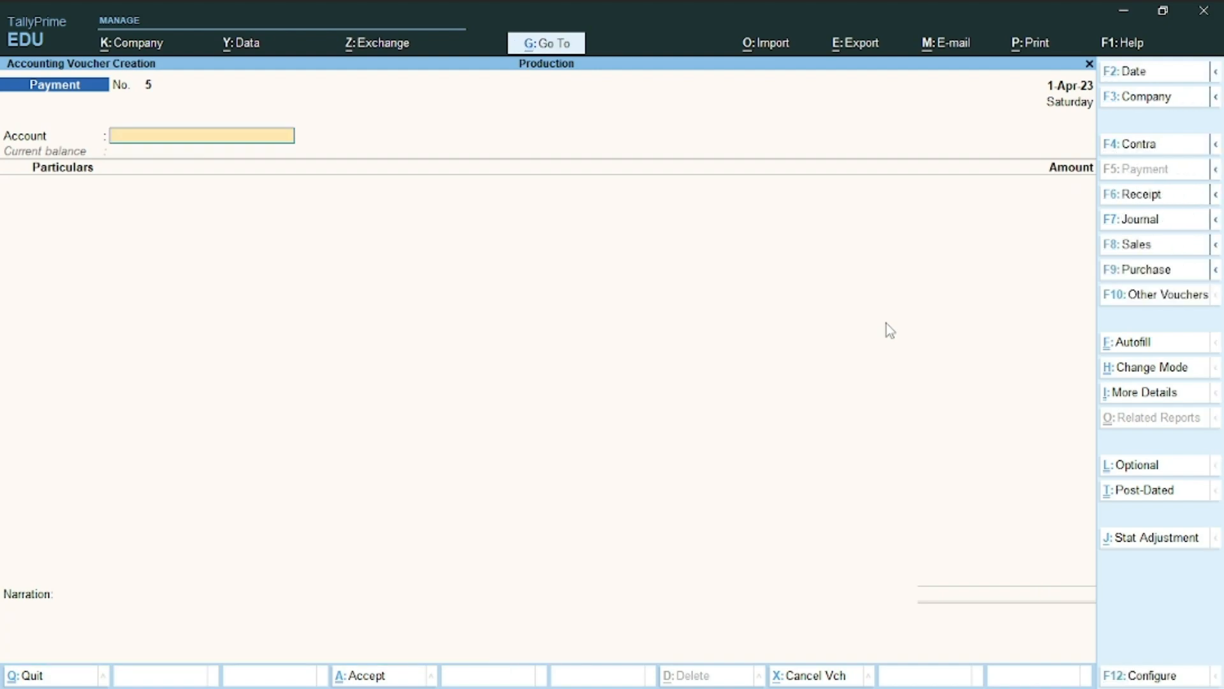
{"action": "key", "text": "alt+Tab"}
{"action": "scroll", "coordinate": [887, 324], "scroll_direction": "down", "scroll_amount": 5}
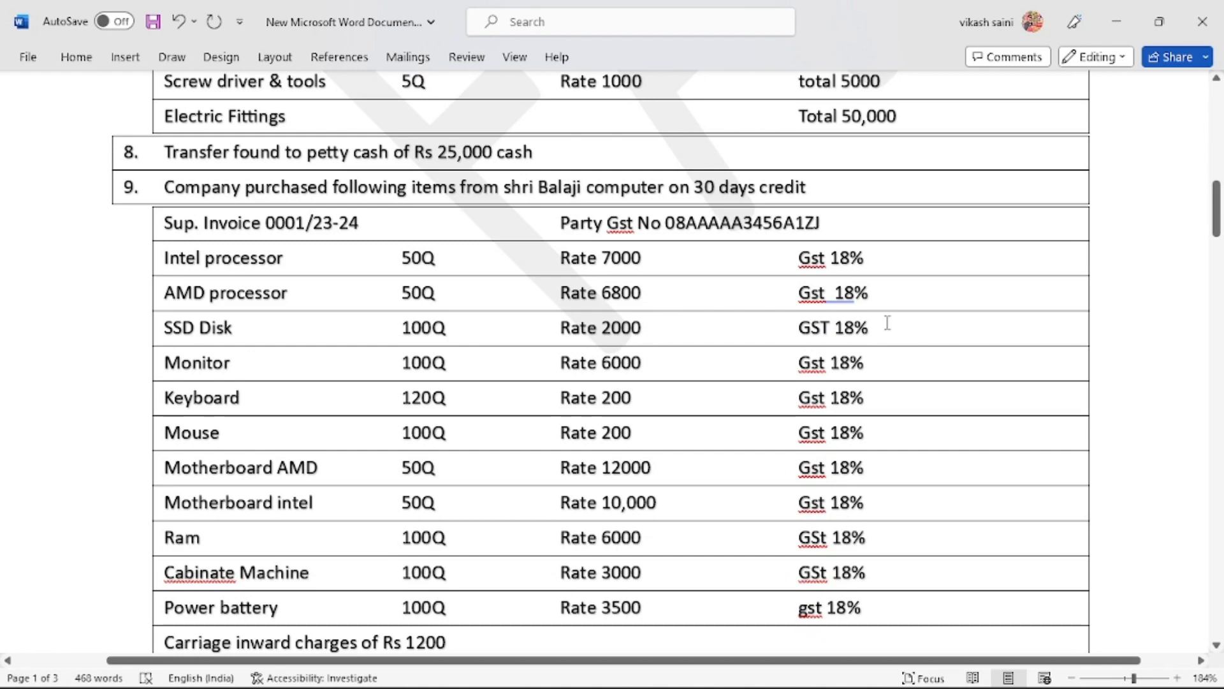
{"action": "key", "text": "alt+Tab"}
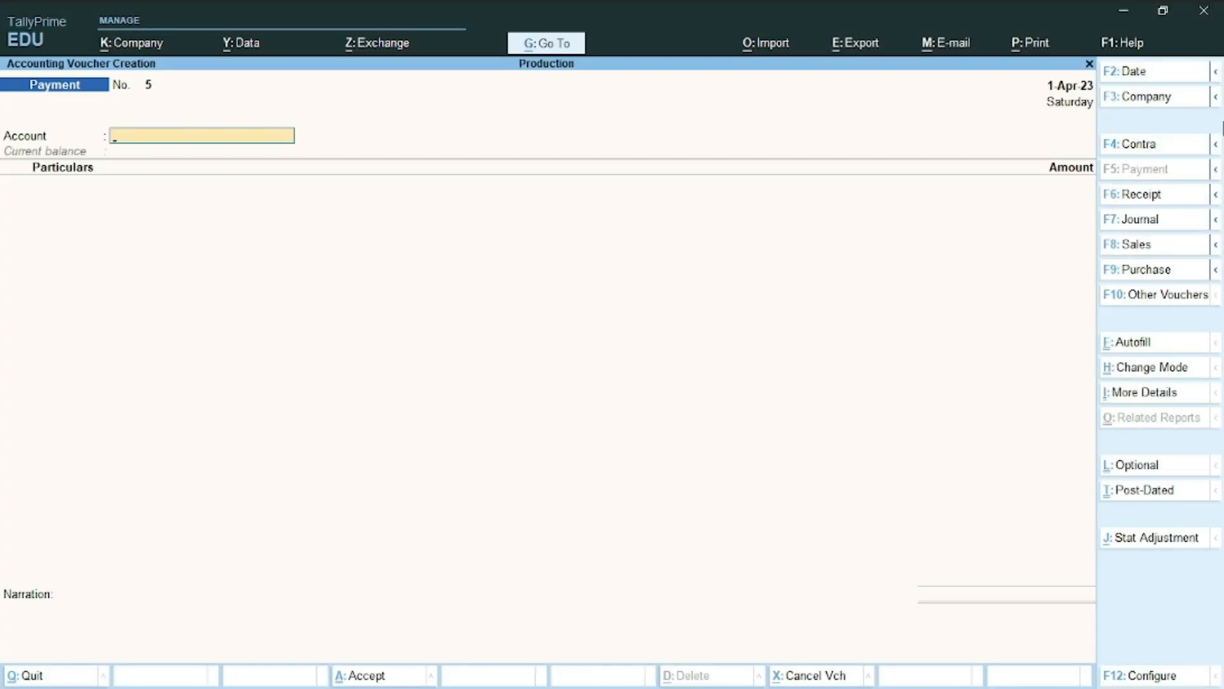
On a Contra voucher, create a new Petty Cash ledger under Cash-in-Hand
{"action": "left_click", "coordinate": [1148, 144]}
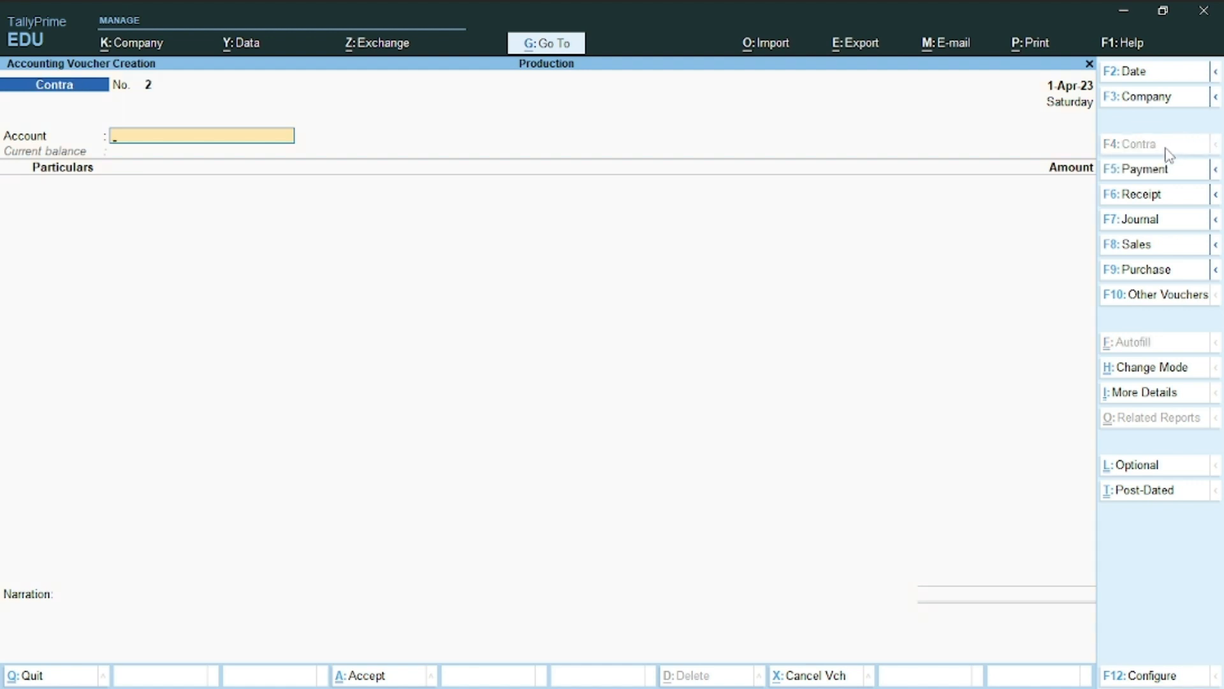
{"action": "key", "text": "alt+c"}
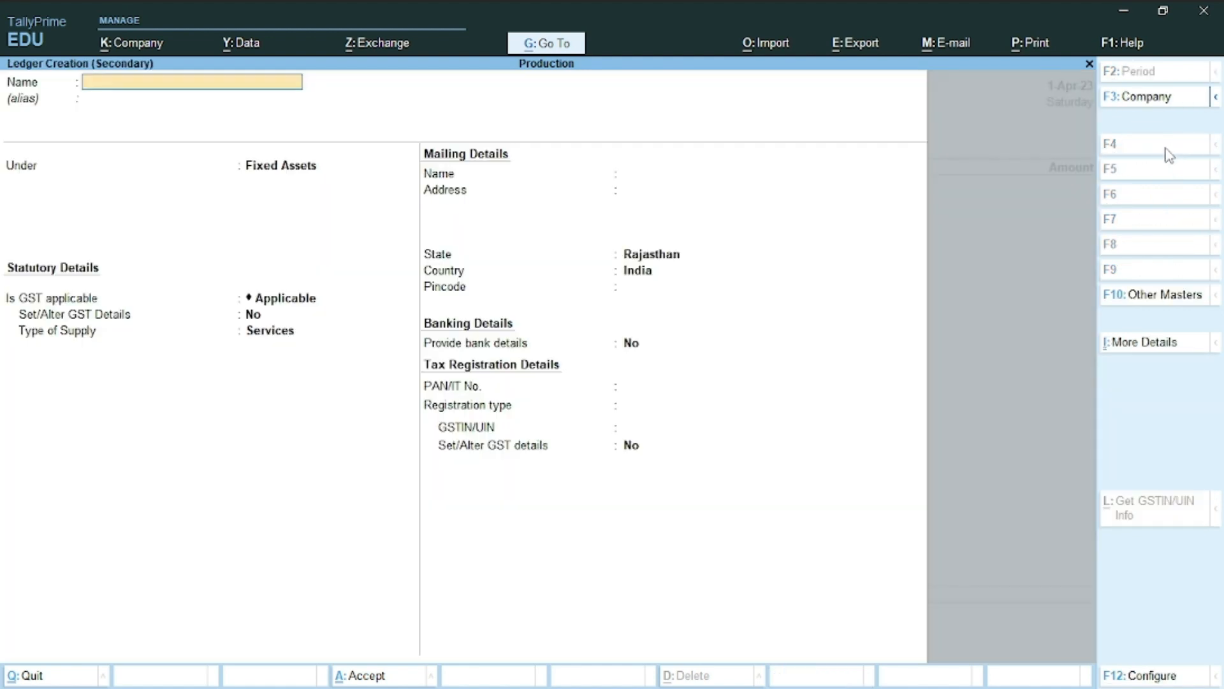
{"action": "type", "text": "Petty Cash"}
{"action": "key", "text": "Return"}
{"action": "type", "text": "Cas"}
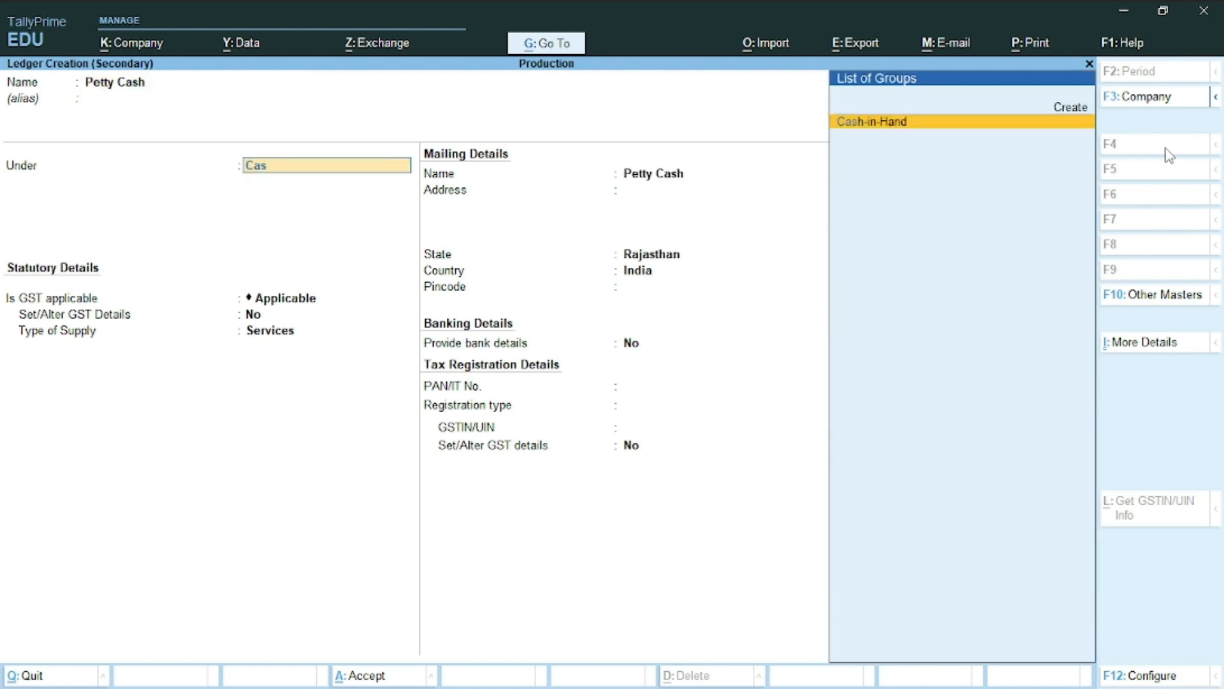
{"action": "key", "text": "Return"}
{"action": "key", "text": "ctrl+a"}
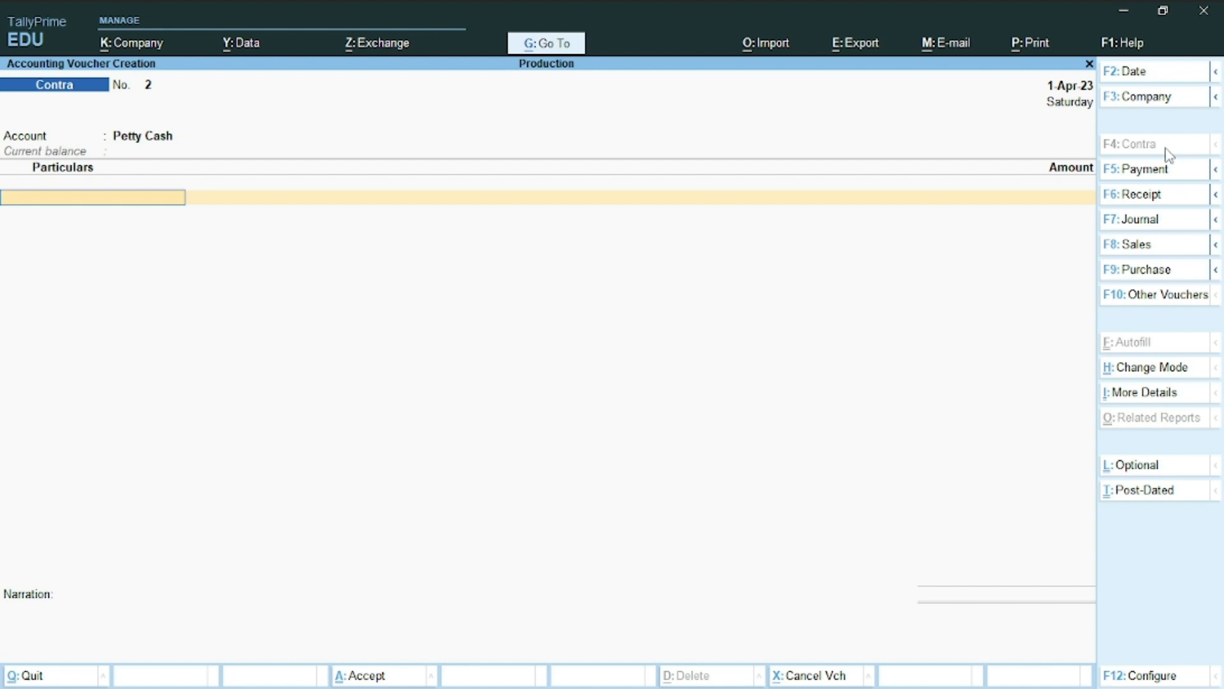
Transfer 25,000 from Cash and save Contra voucher No. 2
{"action": "type", "text": "C"}
{"action": "key", "text": "Return"}
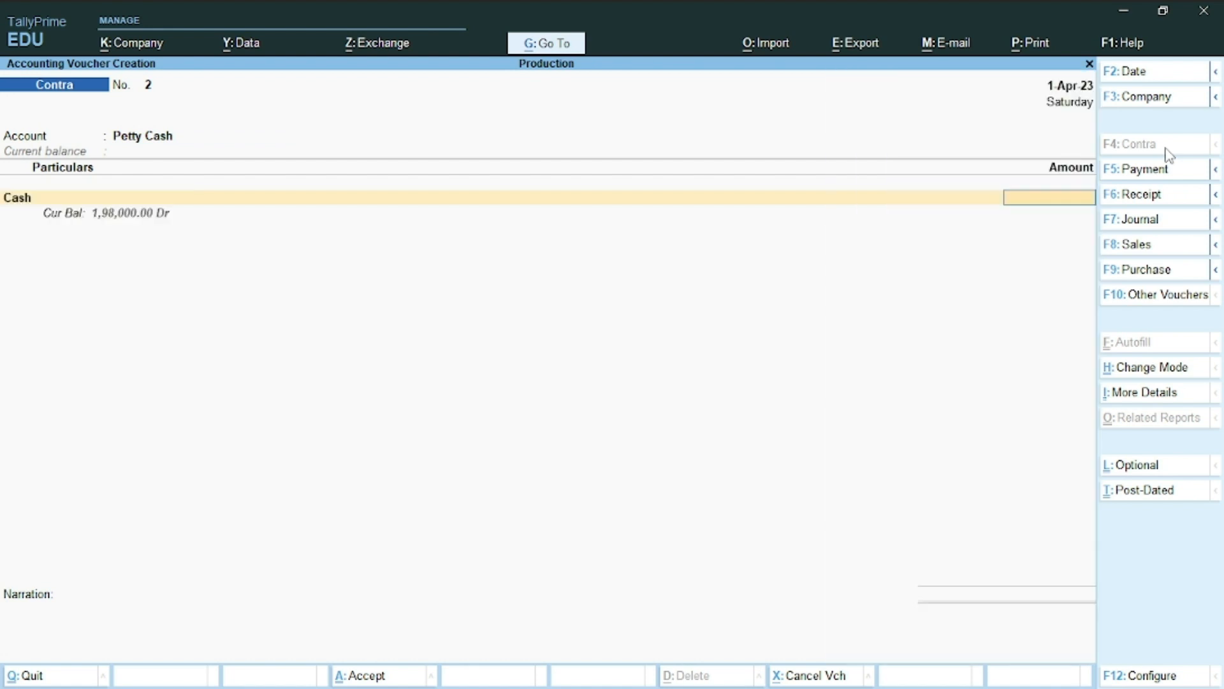
{"action": "type", "text": "25000"}
{"action": "key", "text": "Return"}
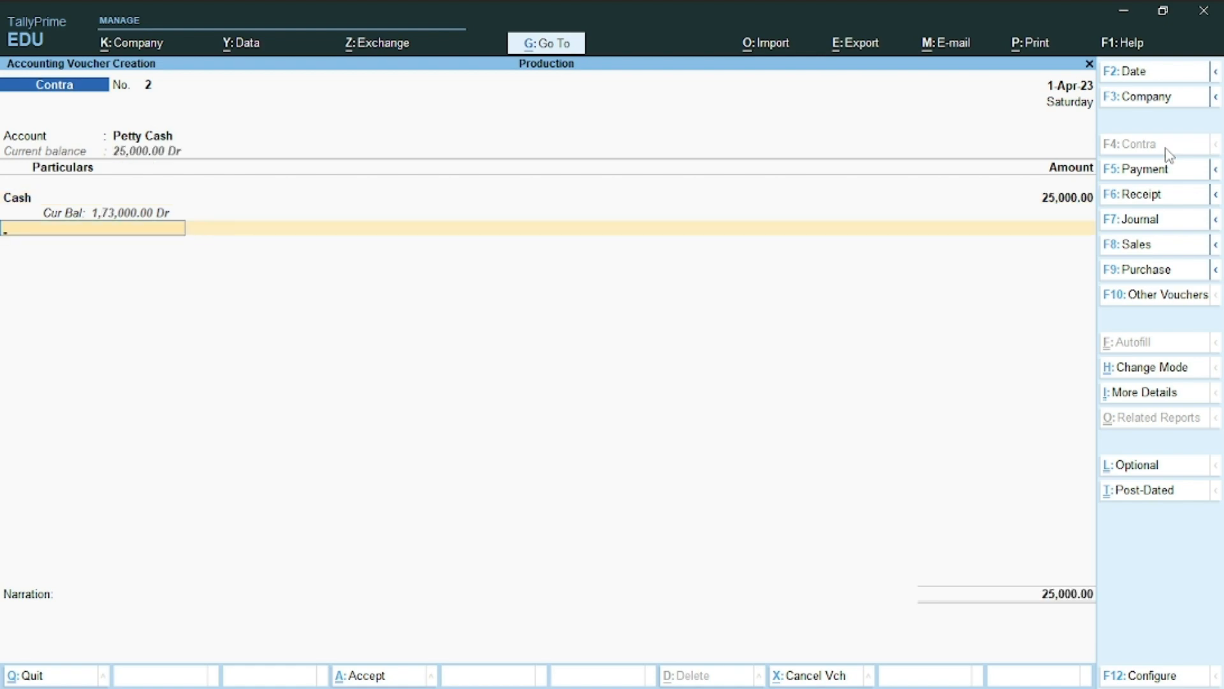
{"action": "key", "text": "alt+Tab"}
{"action": "key", "text": "alt+Tab"}
{"action": "key", "text": "Return"}
{"action": "key", "text": "Return"}
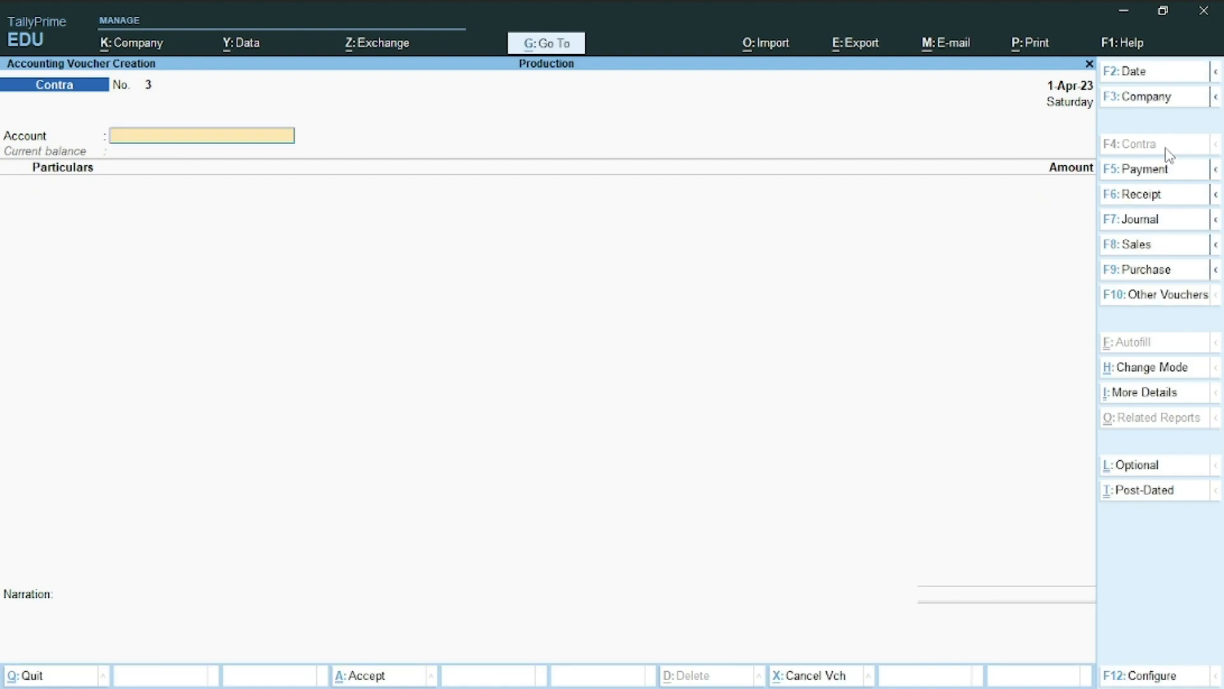
{"action": "key", "text": "alt+Tab"}
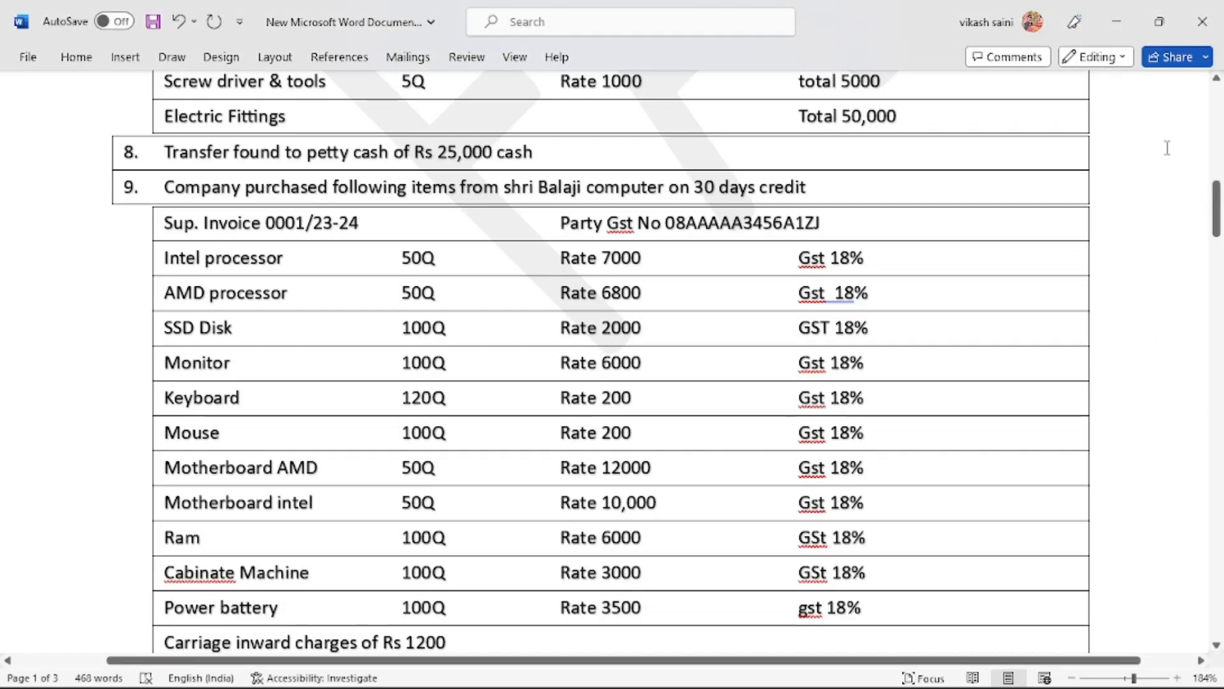
Review question 9's Shri Balaji computer purchase table, then switch Tally to a Purchase voucher
{"action": "scroll", "coordinate": [1167, 147], "scroll_direction": "down", "scroll_amount": 3}
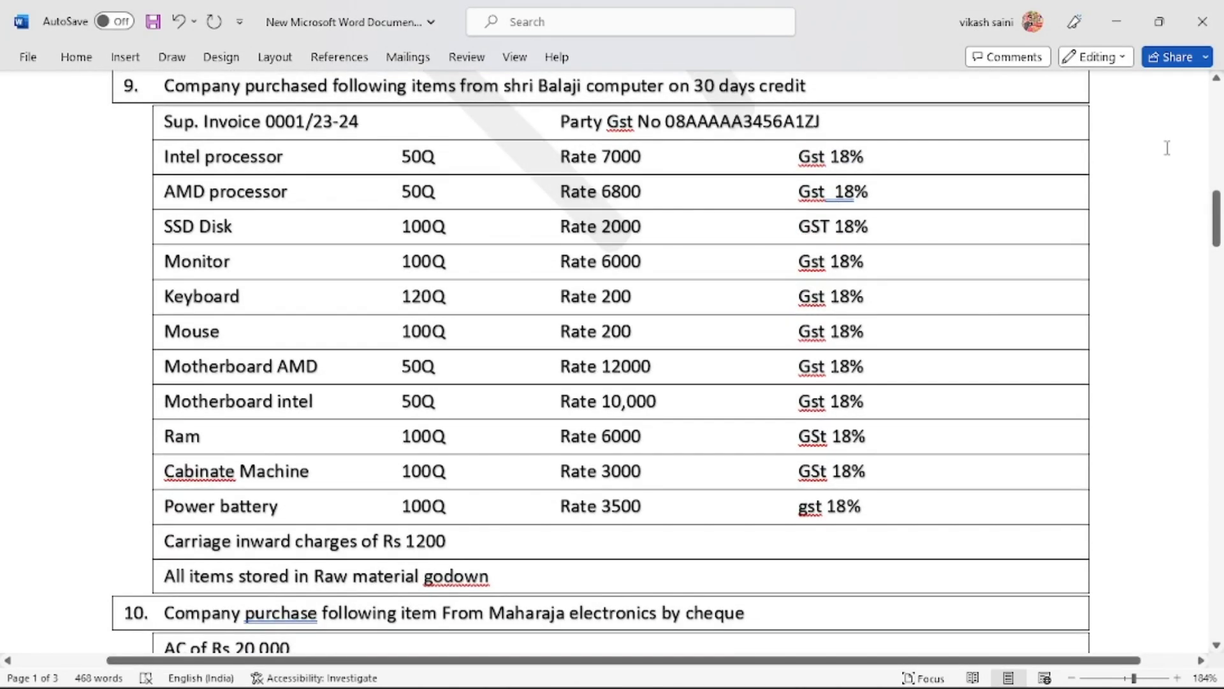
{"action": "scroll", "coordinate": [1167, 147], "scroll_direction": "up", "scroll_amount": 1}
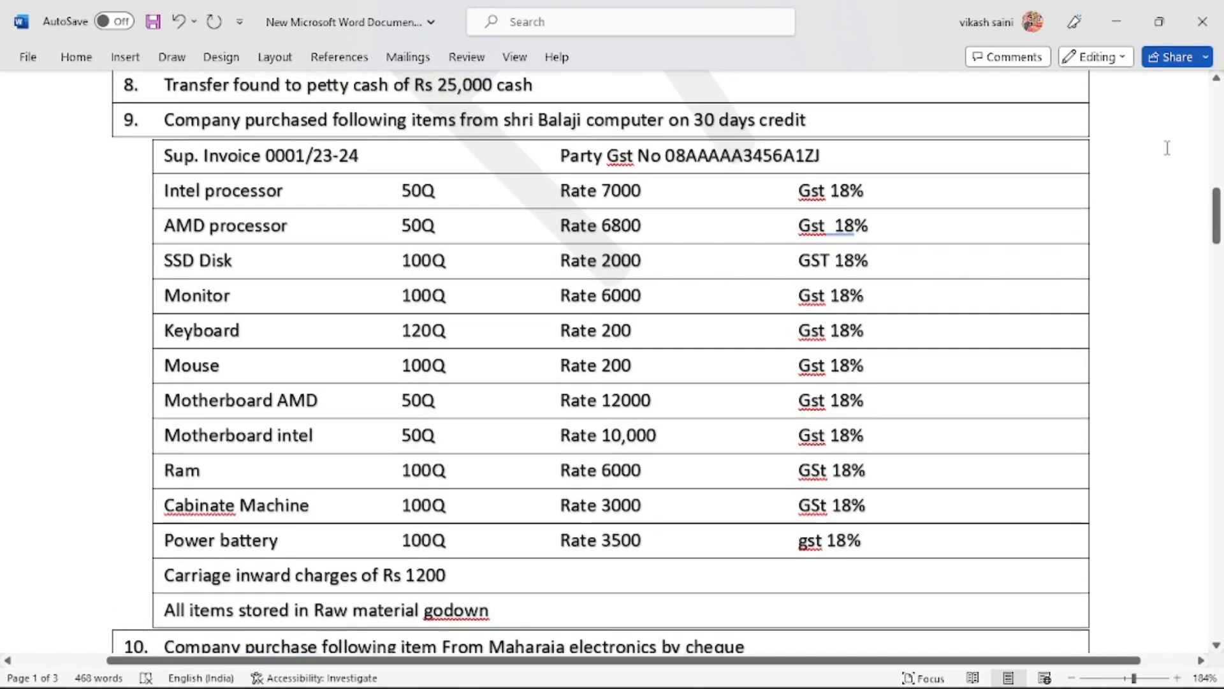
{"action": "scroll", "coordinate": [1167, 147], "scroll_direction": "down", "scroll_amount": 1}
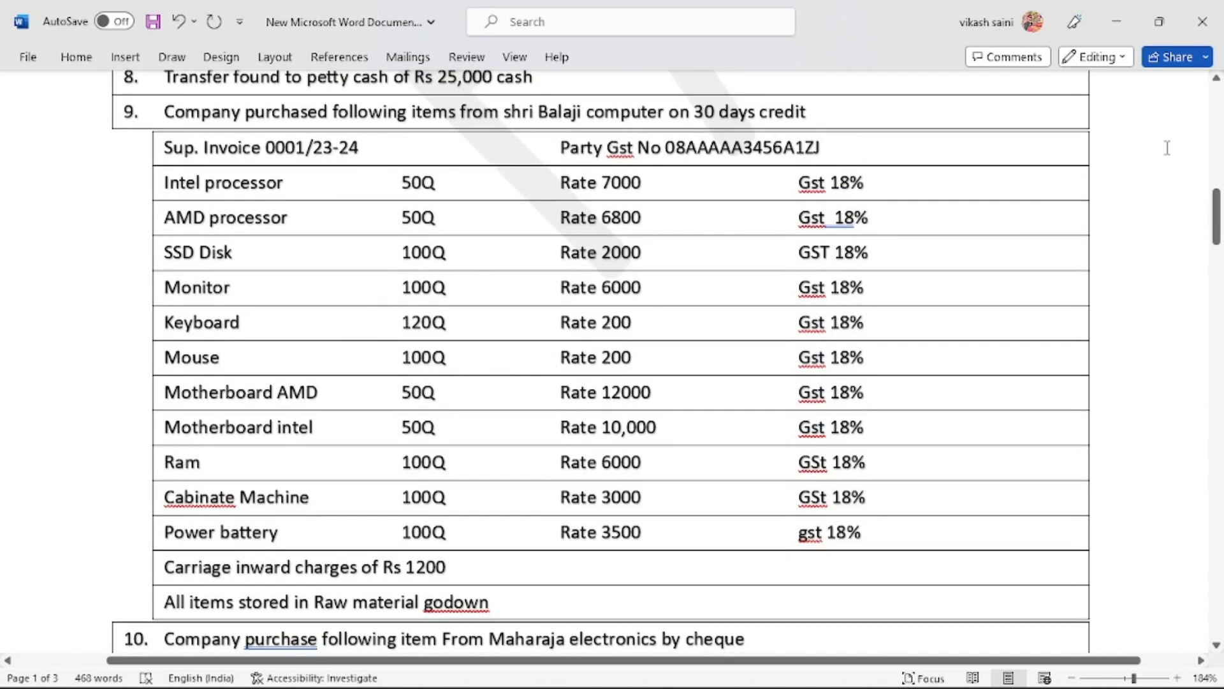
{"action": "scroll", "coordinate": [1167, 147], "scroll_direction": "down", "scroll_amount": 1}
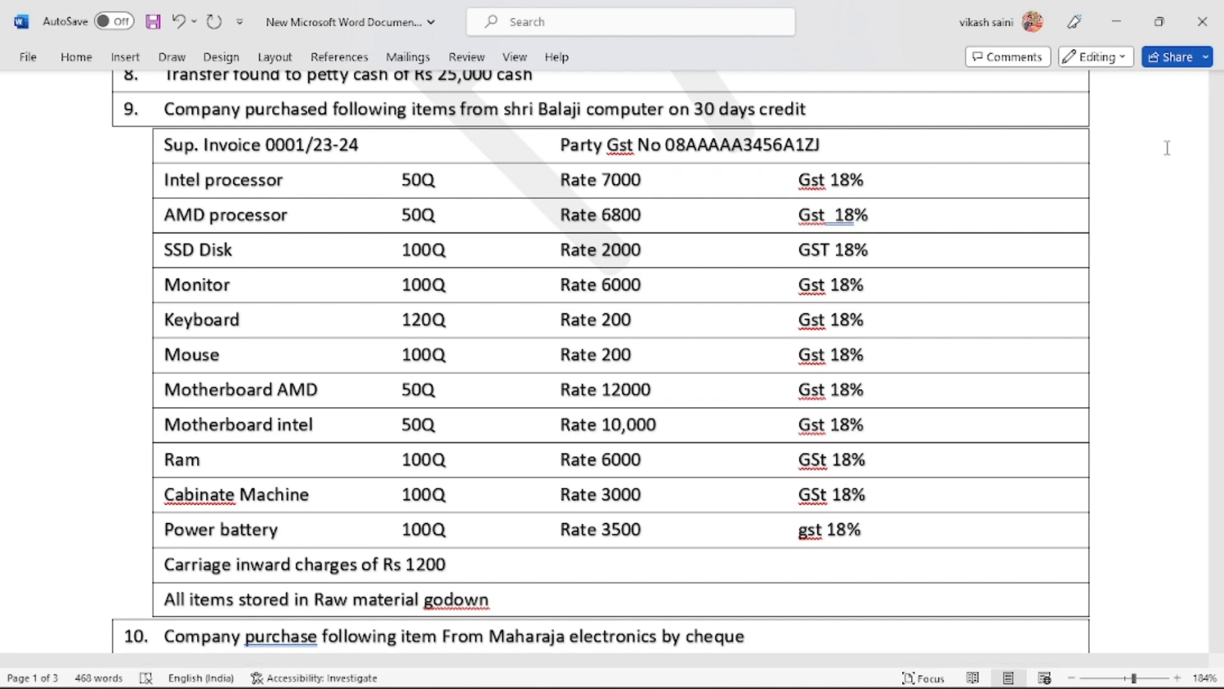
{"action": "key", "text": "alt+Tab"}
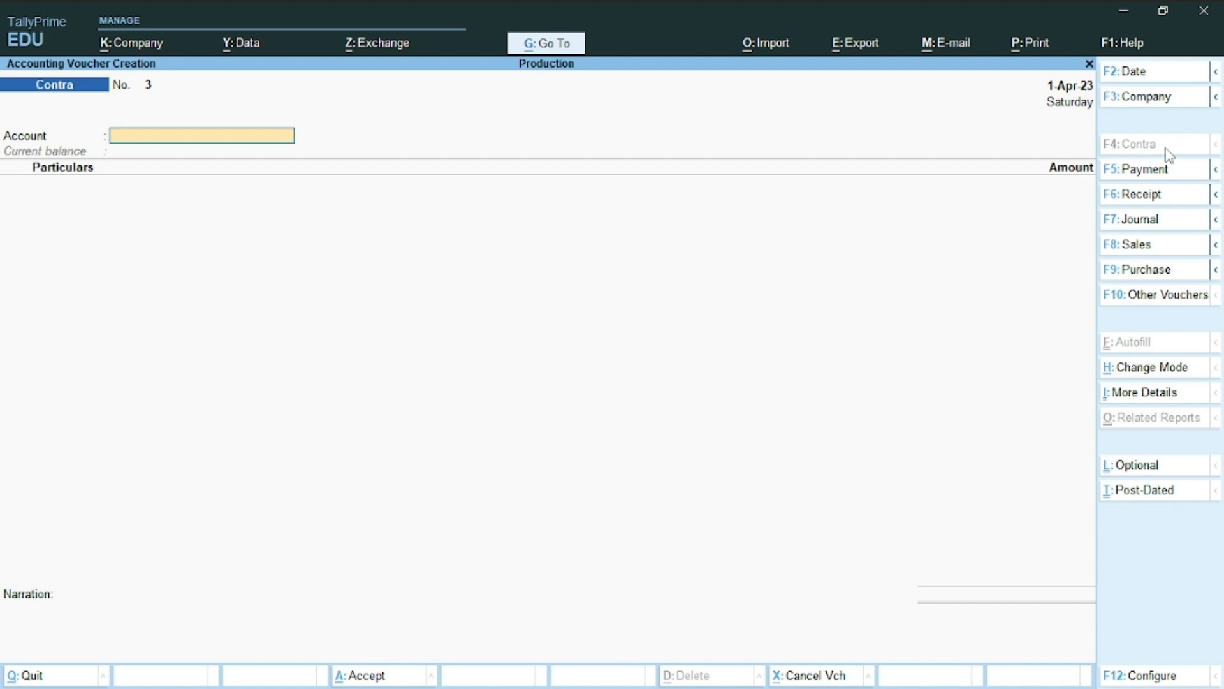
{"action": "left_click", "coordinate": [1145, 270]}
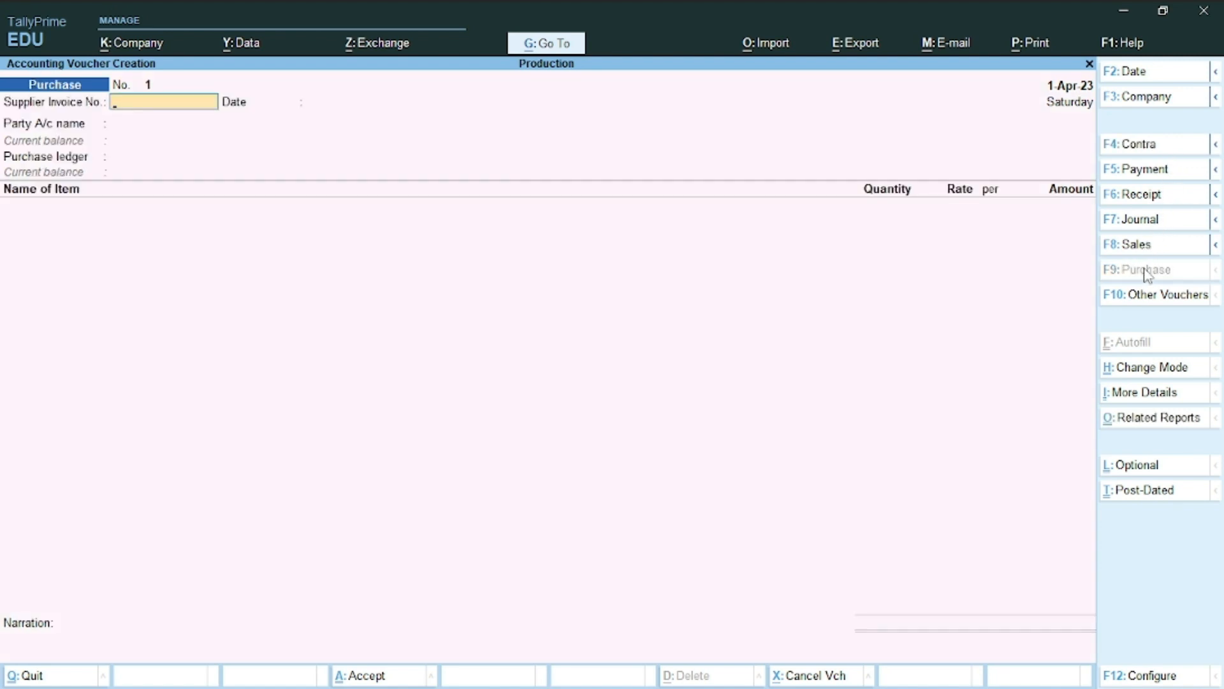
Enter supplier invoice number 01 dated 1-Apr-23 on Purchase voucher No. 1
{"action": "key", "text": "alt+Tab"}
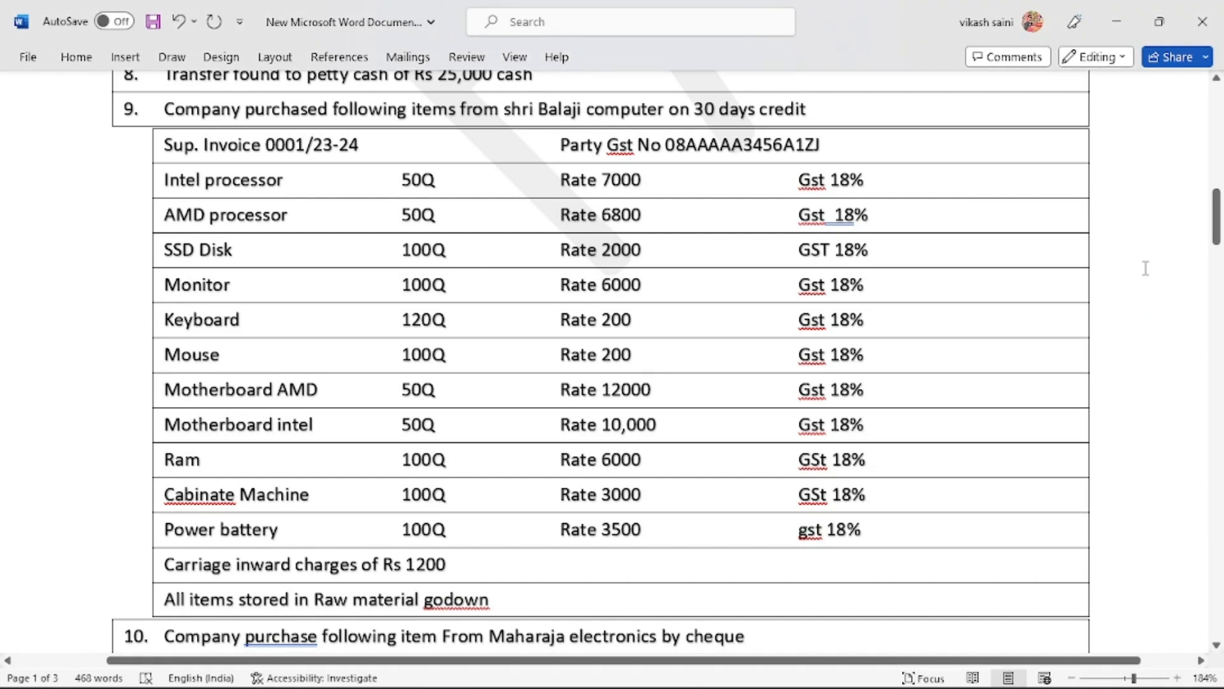
{"action": "key", "text": "alt+Tab"}
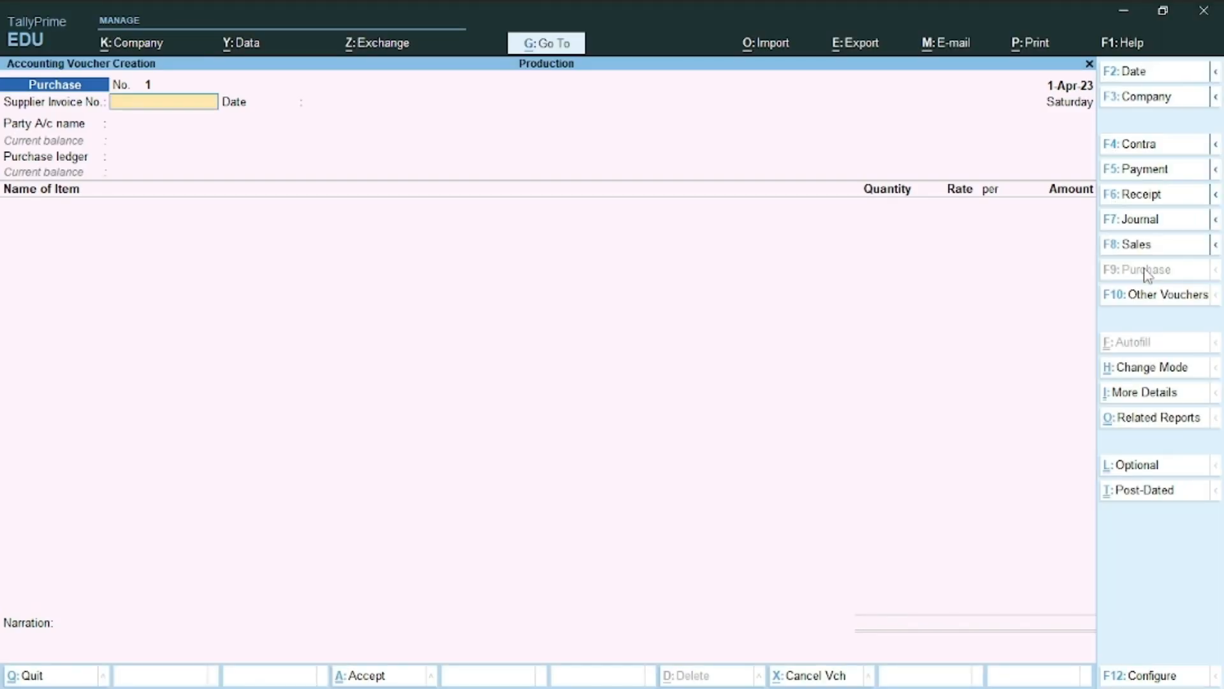
{"action": "type", "text": "01"}
{"action": "key", "text": "Return"}
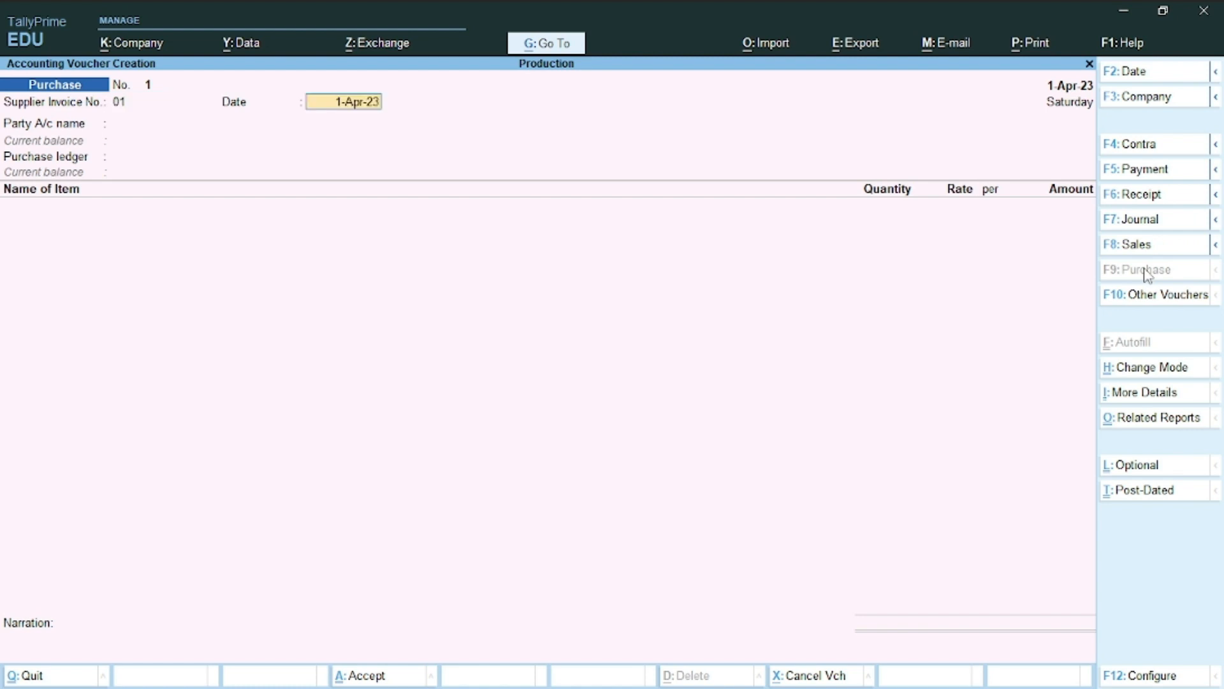
{"action": "key", "text": "Return"}
{"action": "key", "text": "alt+Tab"}
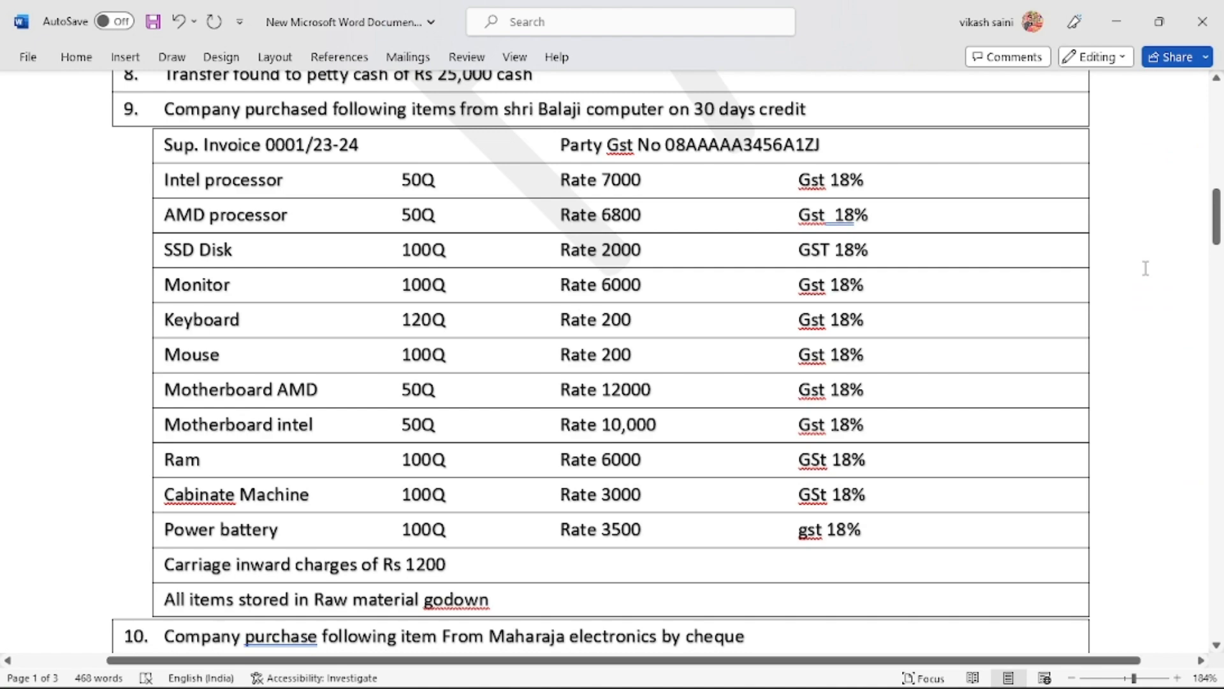
{"action": "key", "text": "alt+Tab"}
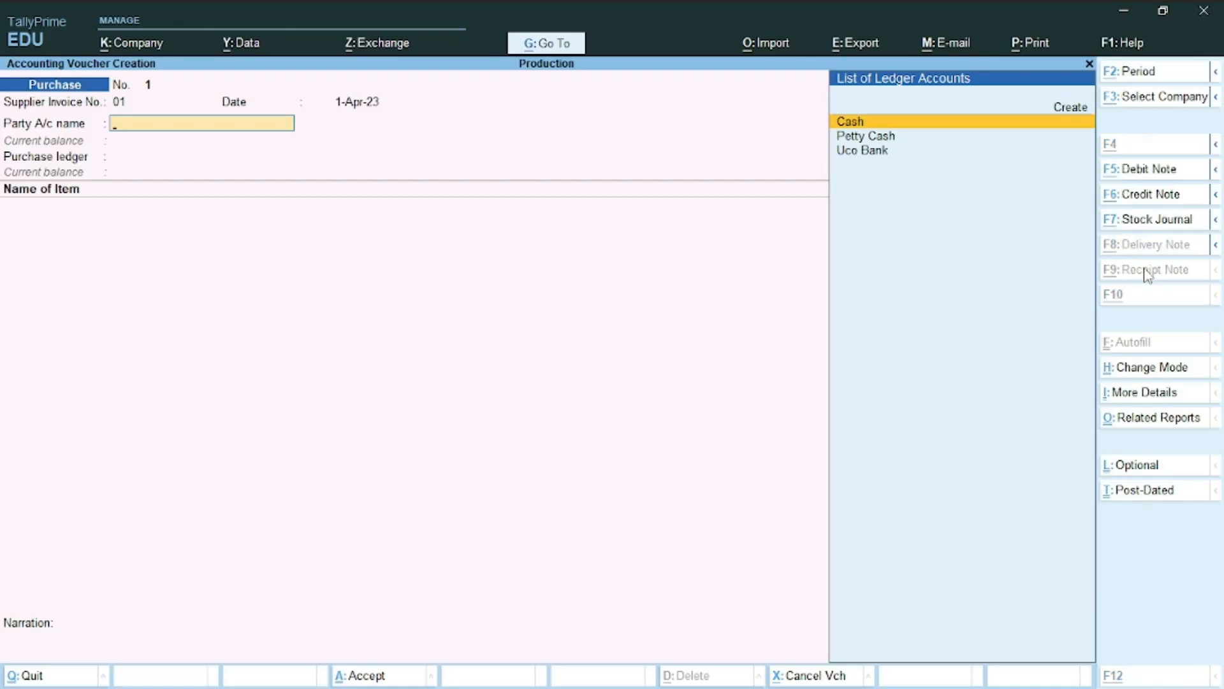
{"action": "key", "text": "alt+c"}
Name the new party ledger Shri Balaji Computer under Sundry Creditors and reach its tax fields
{"action": "type", "text": "S"}
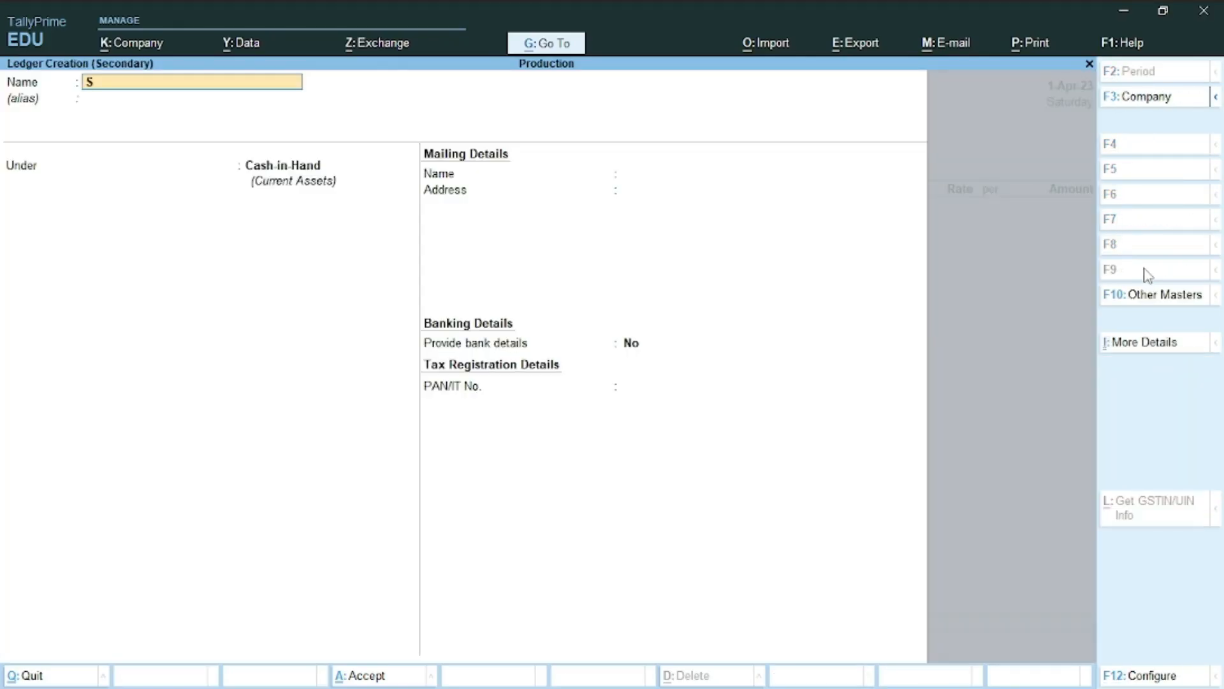
{"action": "type", "text": "hri Balaji Computer"}
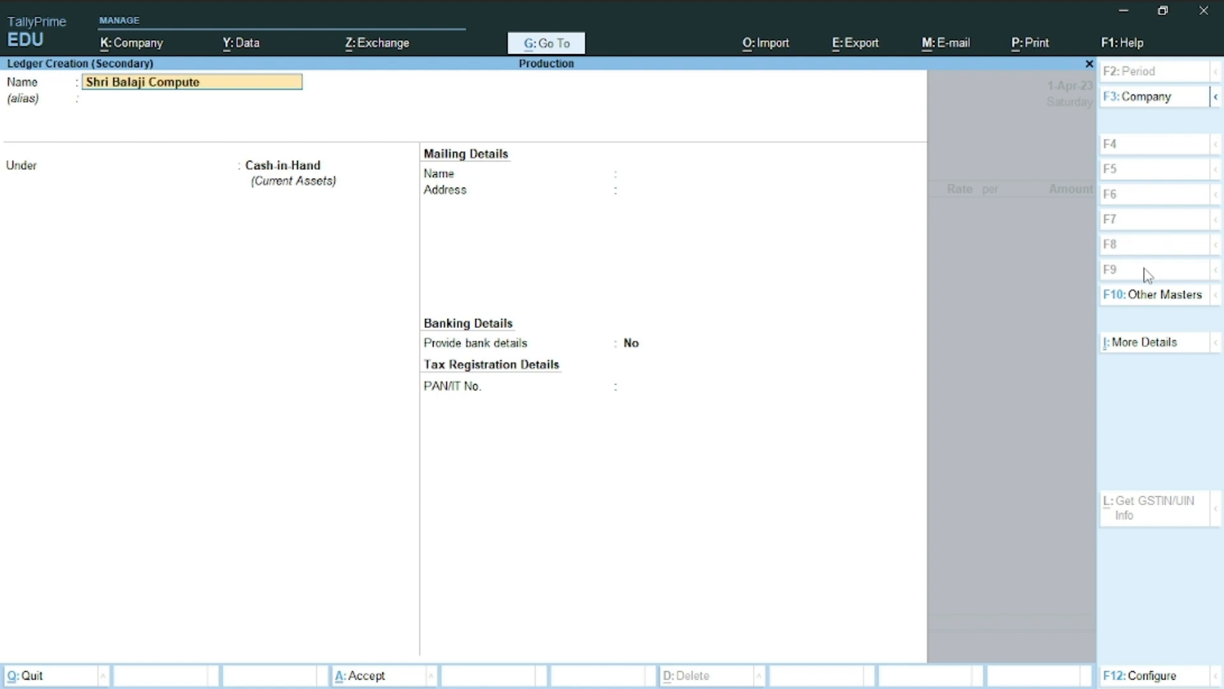
{"action": "key", "text": "Return"}
{"action": "key", "text": "Return"}
{"action": "type", "text": "Su"}
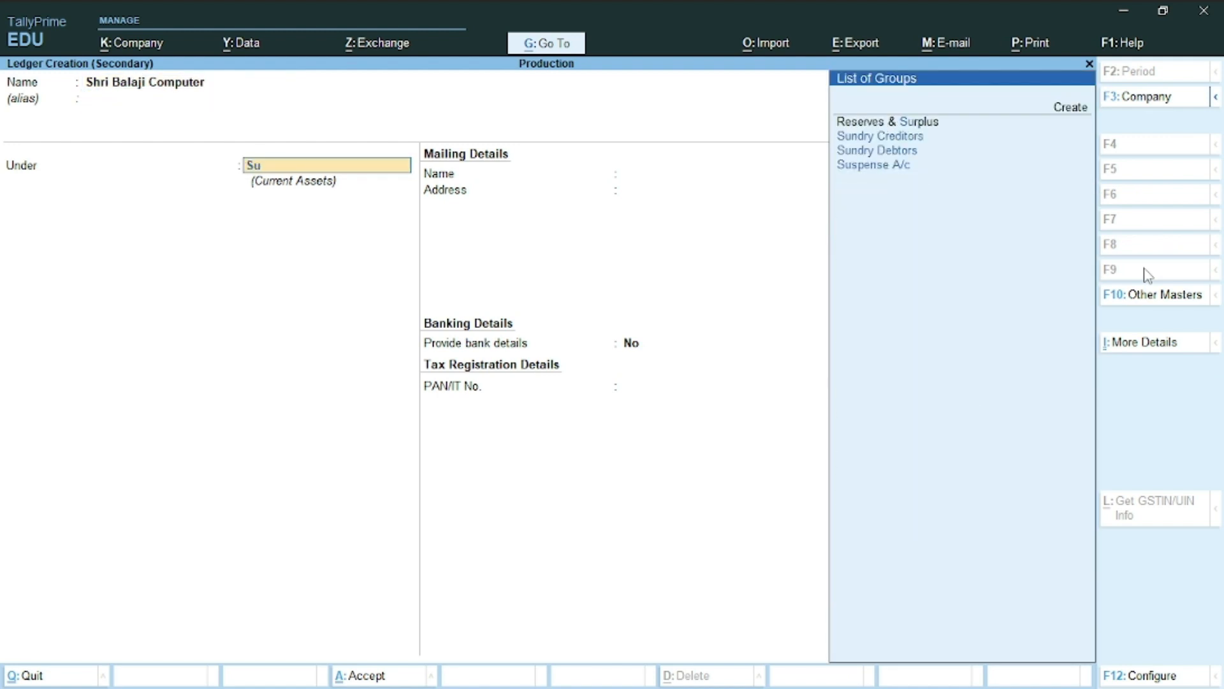
{"action": "key", "text": "Down"}
{"action": "key", "text": "Return"}
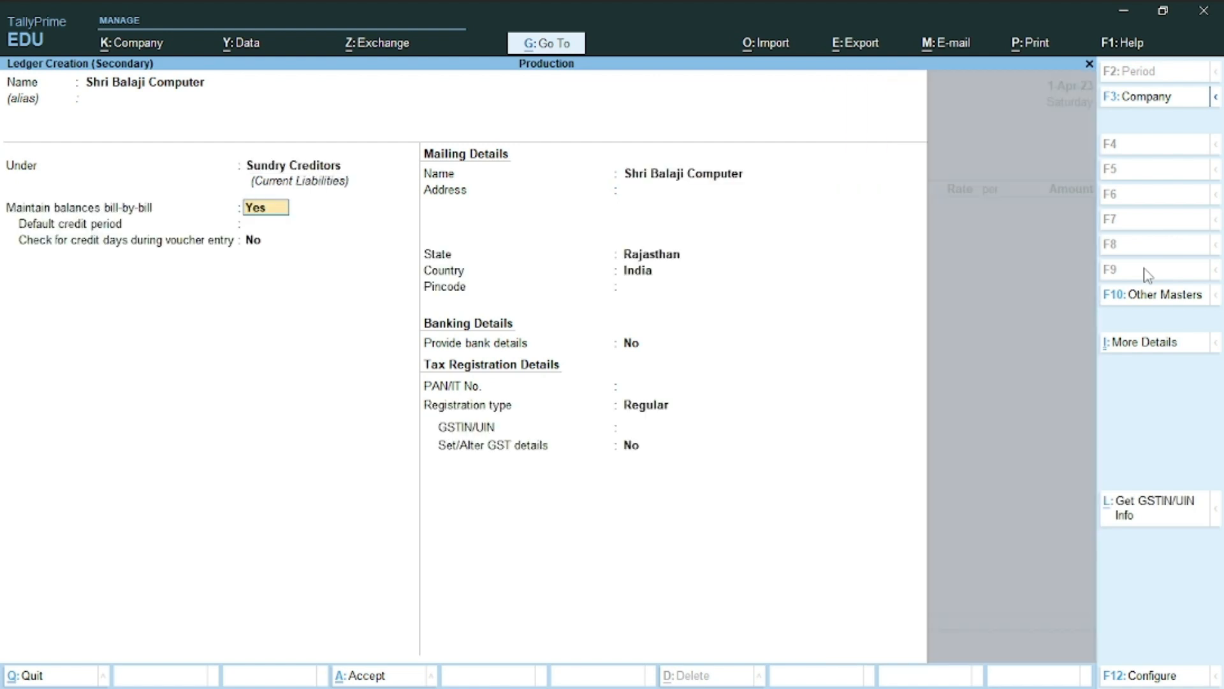
{"action": "key", "text": "ctrl"}
{"action": "key", "text": "Return"}
{"action": "key", "text": "Return"}
{"action": "key", "text": "Return"}
{"action": "key", "text": "Return"}
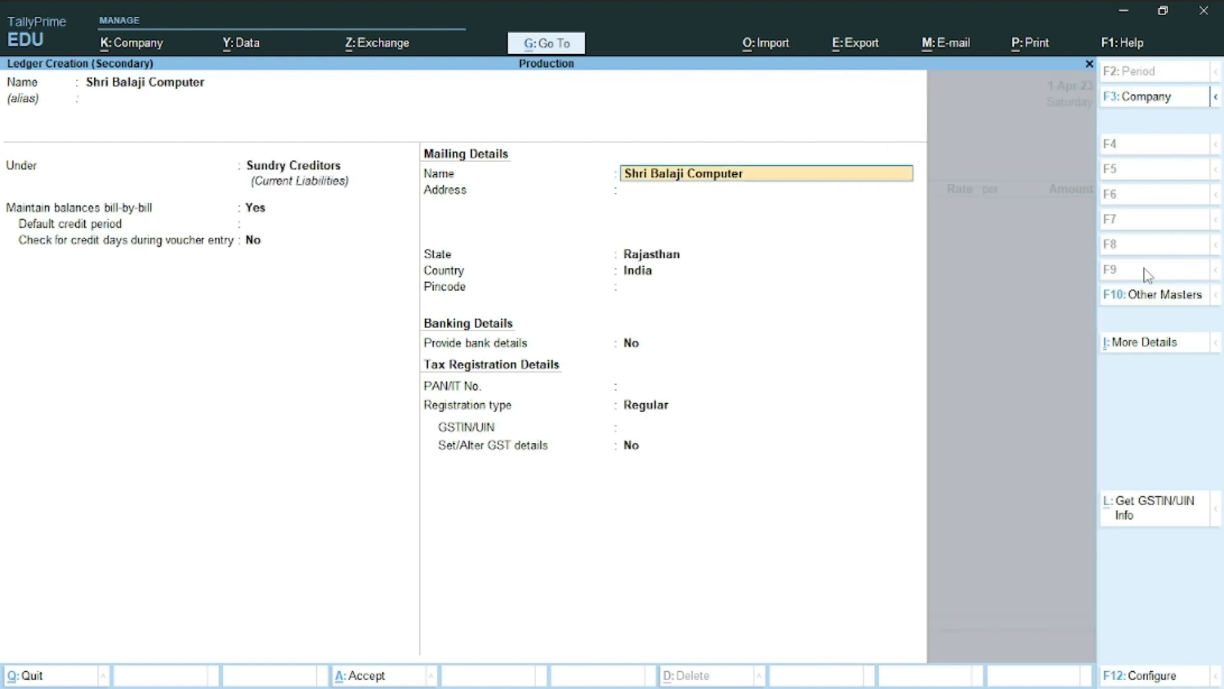
{"action": "key", "text": "Return"}
{"action": "key", "text": "Return"}
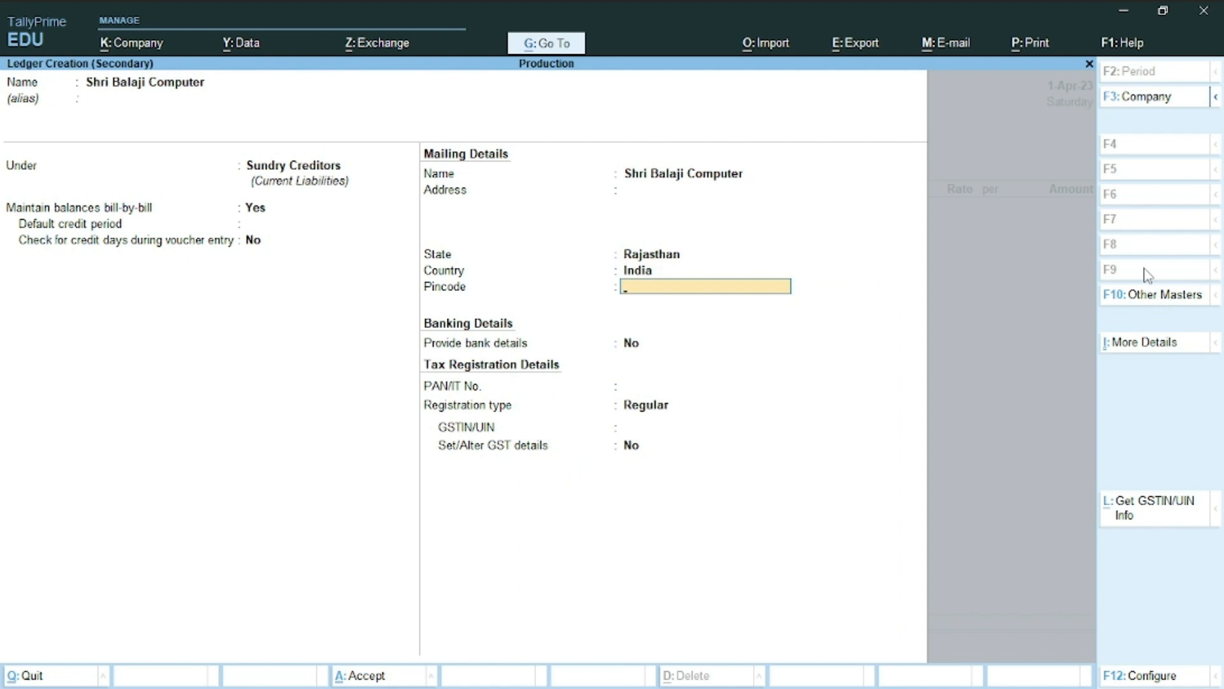
{"action": "key", "text": "Return"}
{"action": "key", "text": "Return"}
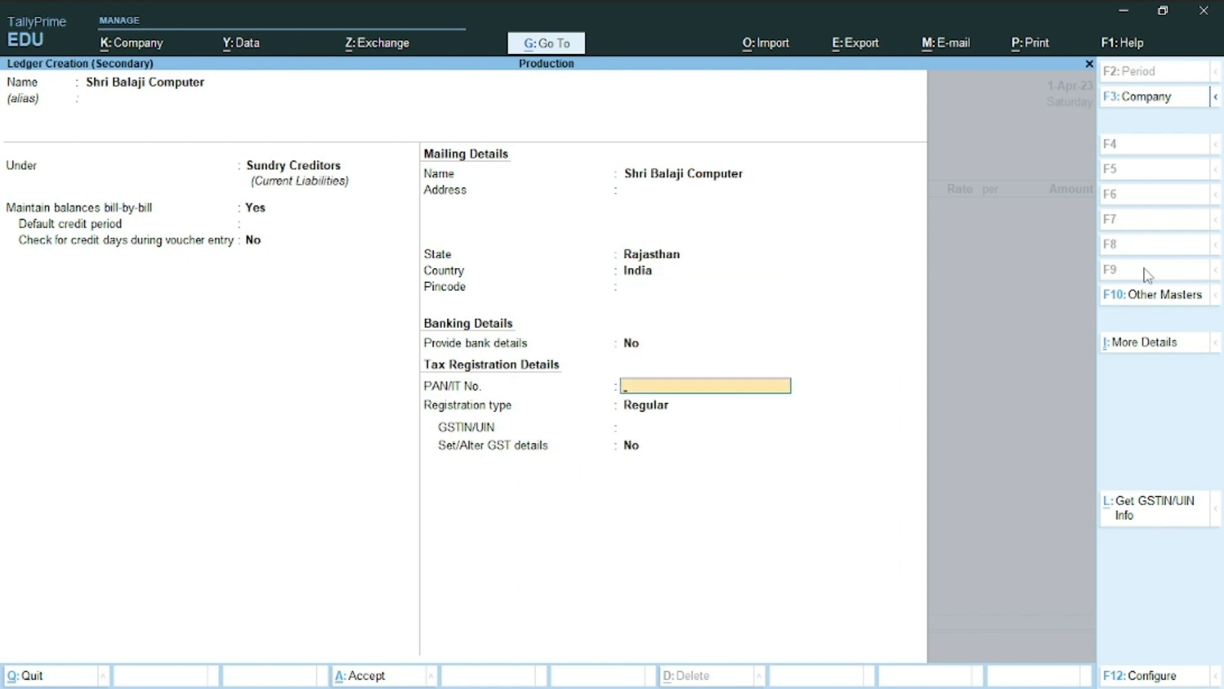
{"action": "key", "text": "Return"}
{"action": "key", "text": "Return"}
Copy the supplier's GSTIN from Word into GSTIN/UIN and save the ledger as the party
{"action": "key", "text": "alt+Tab"}
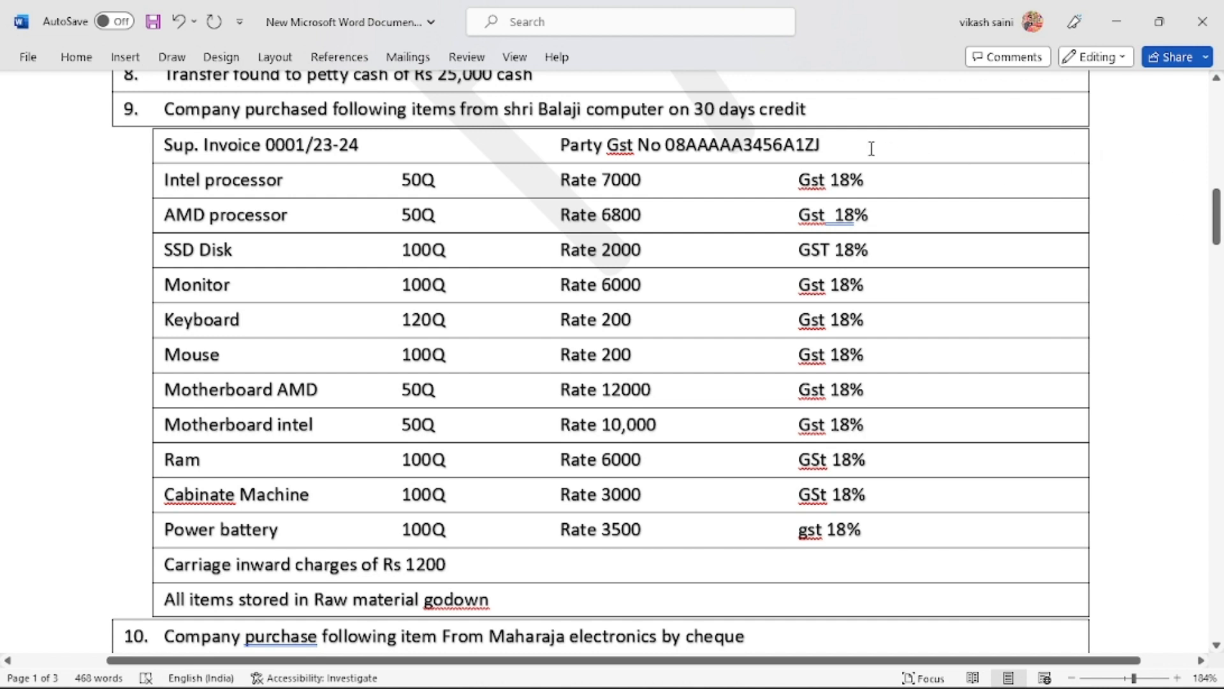
{"action": "left_click", "coordinate": [828, 146]}
{"action": "key", "text": "shift+Left"}
{"action": "key", "text": "shift+Left"}
{"action": "key", "text": "shift+Left"}
{"action": "key", "text": "shift+Left"}
{"action": "key", "text": "shift+Left"}
{"action": "key", "text": "shift+Left"}
{"action": "key", "text": "shift+Left"}
{"action": "key", "text": "shift+Left"}
{"action": "key", "text": "shift+Left"}
{"action": "key", "text": "shift+Left"}
{"action": "key", "text": "shift+Left"}
{"action": "key", "text": "shift+Left"}
{"action": "key", "text": "shift+Left"}
{"action": "key", "text": "shift+Left"}
{"action": "key", "text": "shift+Left"}
{"action": "key", "text": "ctrl+c"}
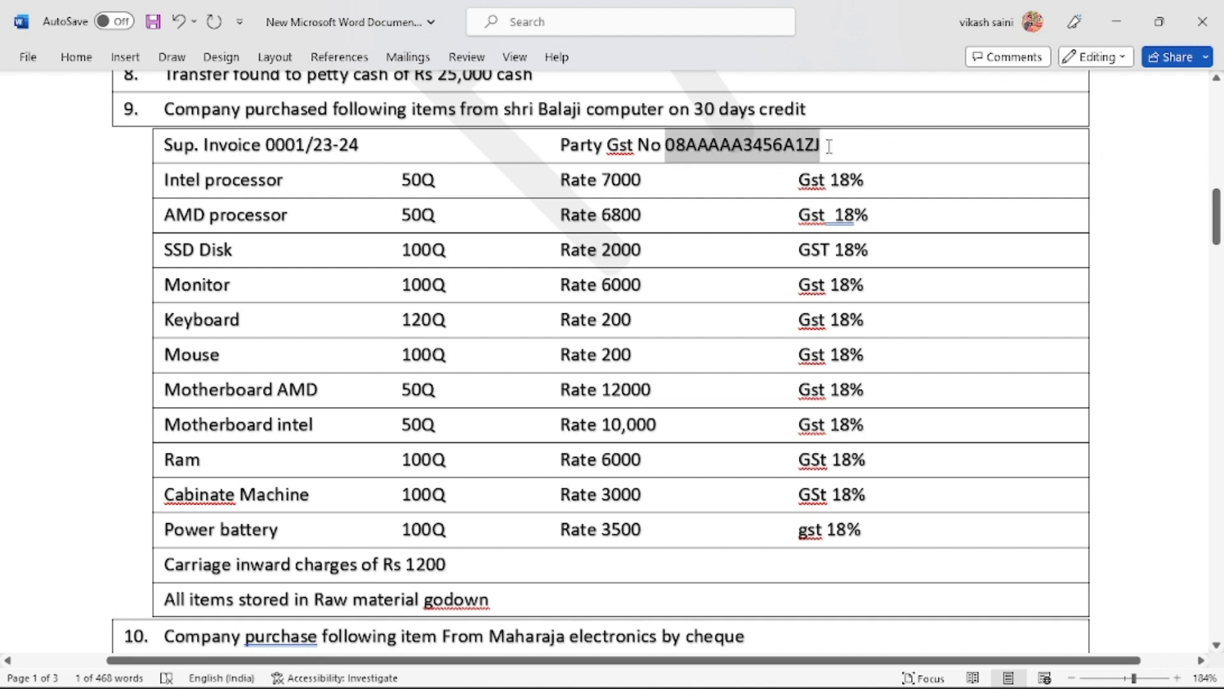
{"action": "key", "text": "alt+Tab"}
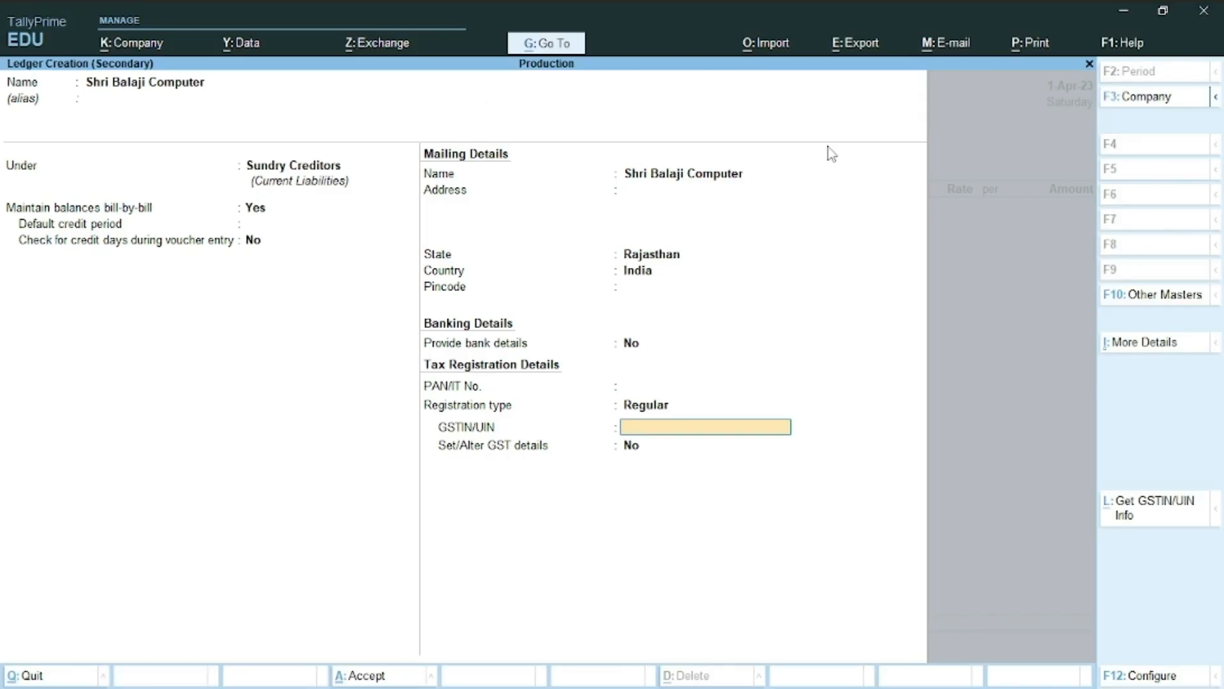
{"action": "key", "text": "ctrl+n"}
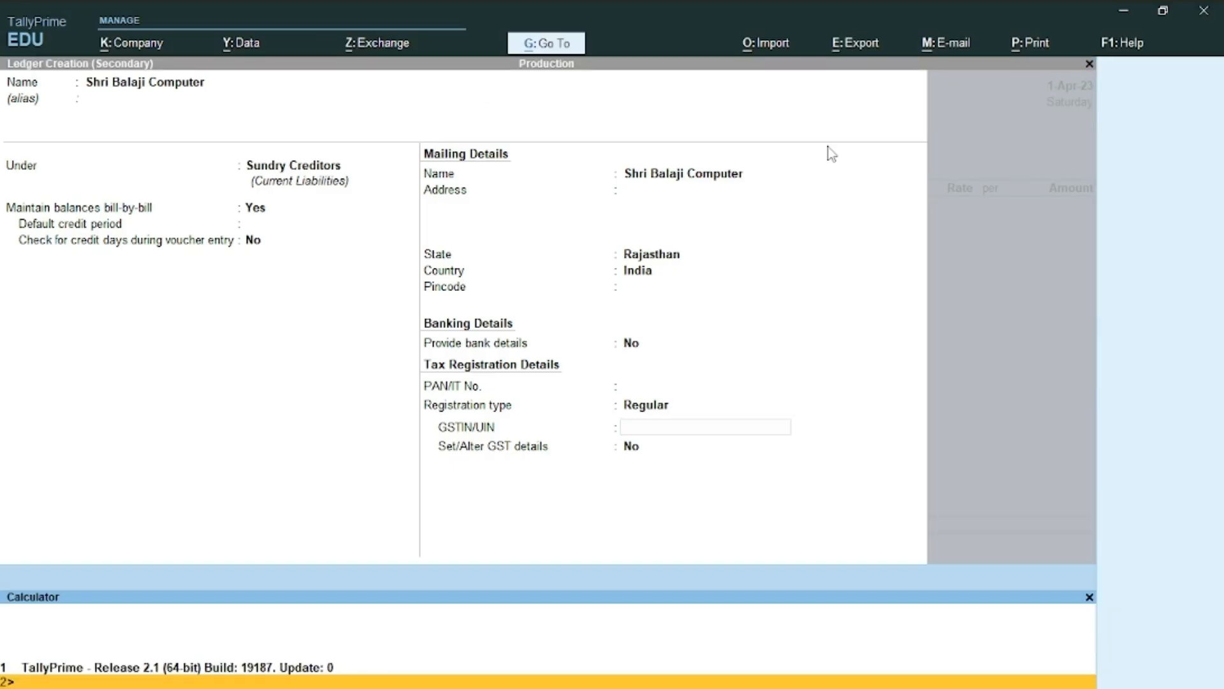
{"action": "key", "text": "ctrl+m"}
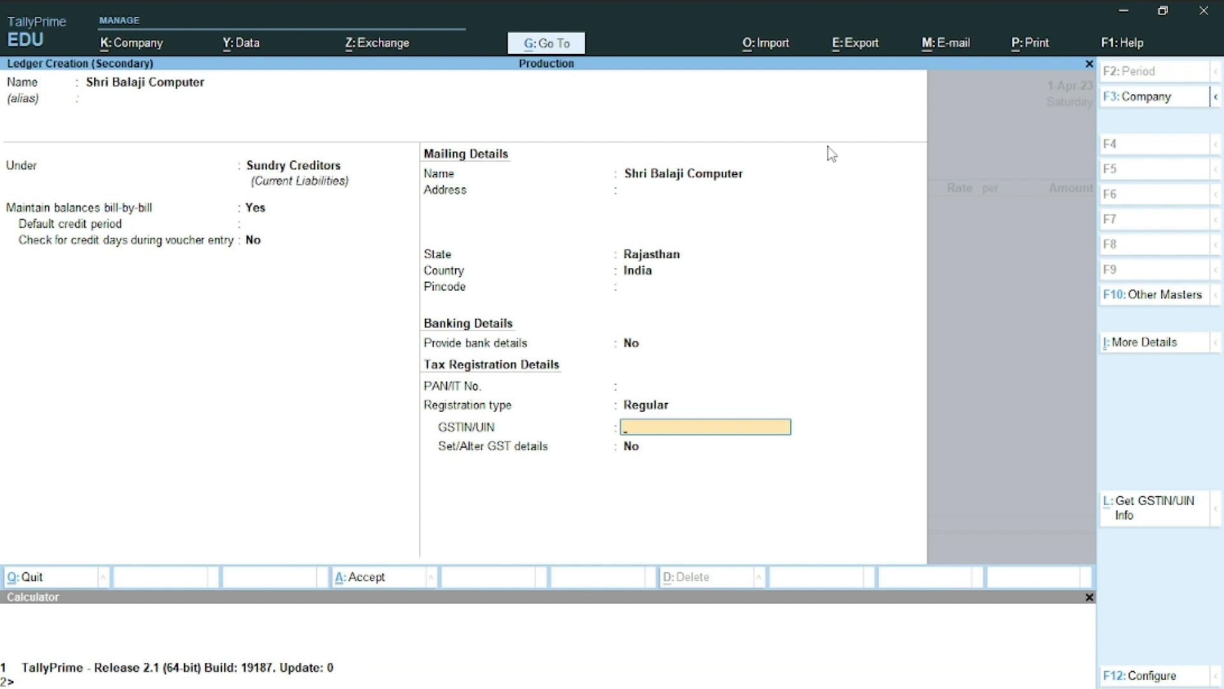
{"action": "key", "text": "ctrl+v"}
{"action": "key", "text": "Return"}
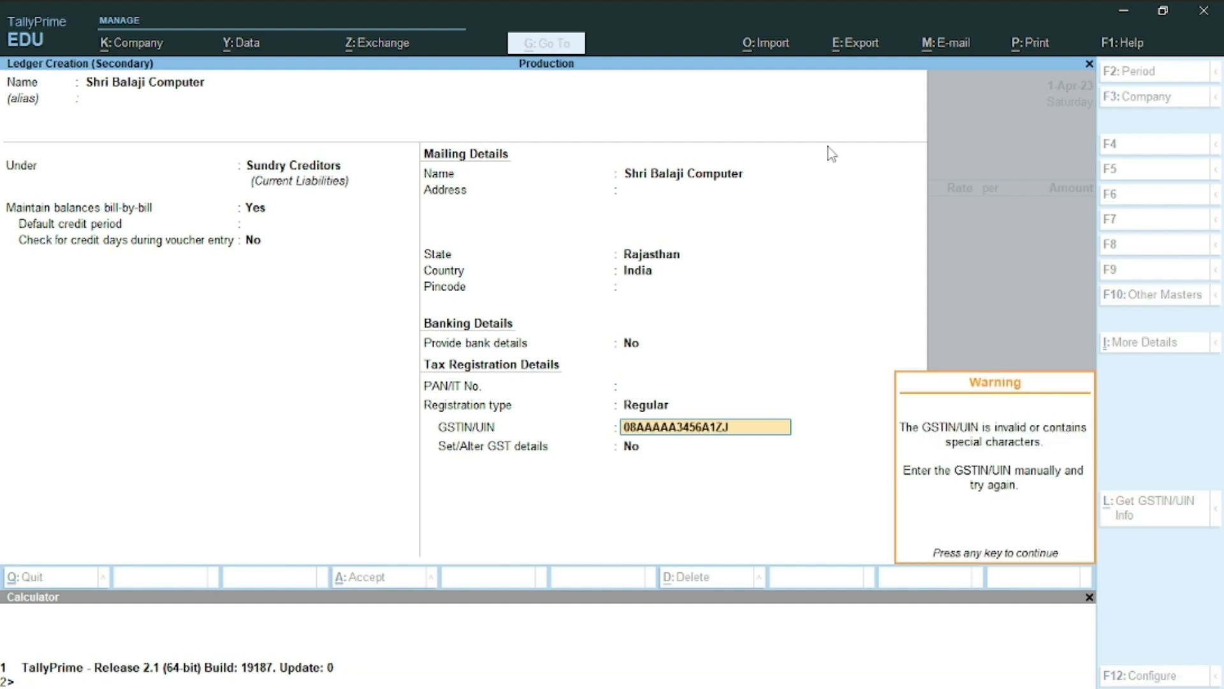
{"action": "key", "text": "Return"}
{"action": "key", "text": "Return"}
{"action": "key", "text": "Return"}
{"action": "key", "text": "Return"}
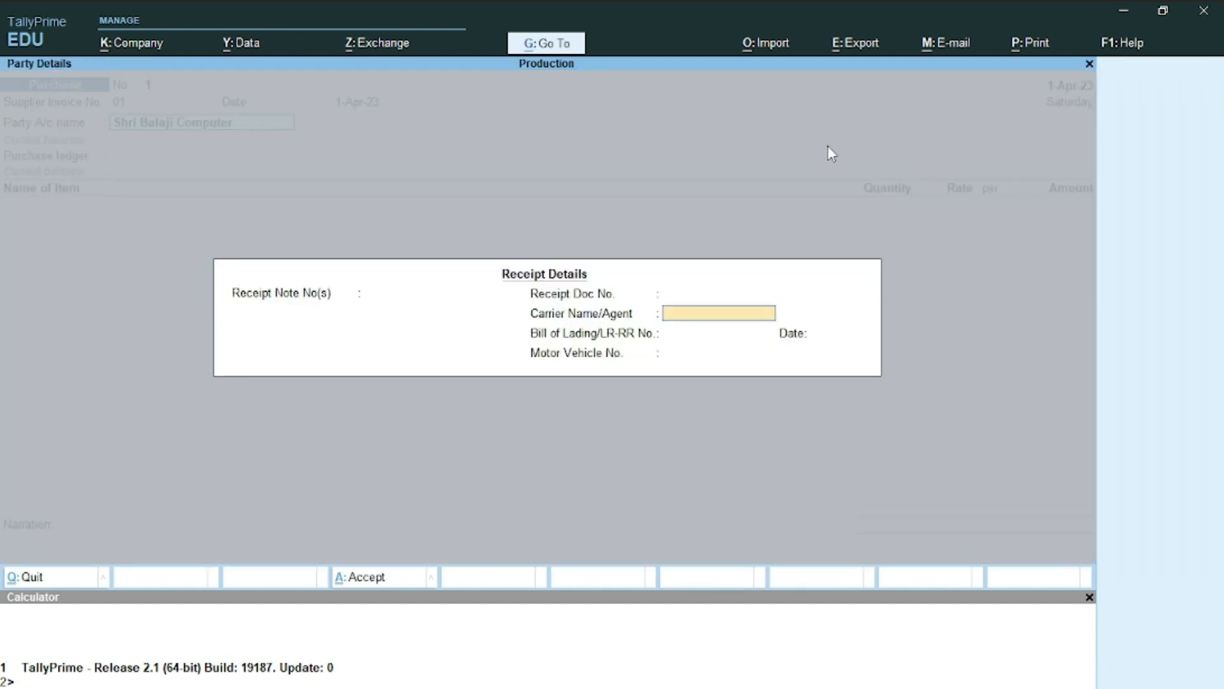
{"action": "key", "text": "Return"}
{"action": "key", "text": "Return"}
{"action": "key", "text": "Return"}
{"action": "key", "text": "Return"}
{"action": "key", "text": "Return"}
{"action": "key", "text": "Return"}
{"action": "key", "text": "Return"}
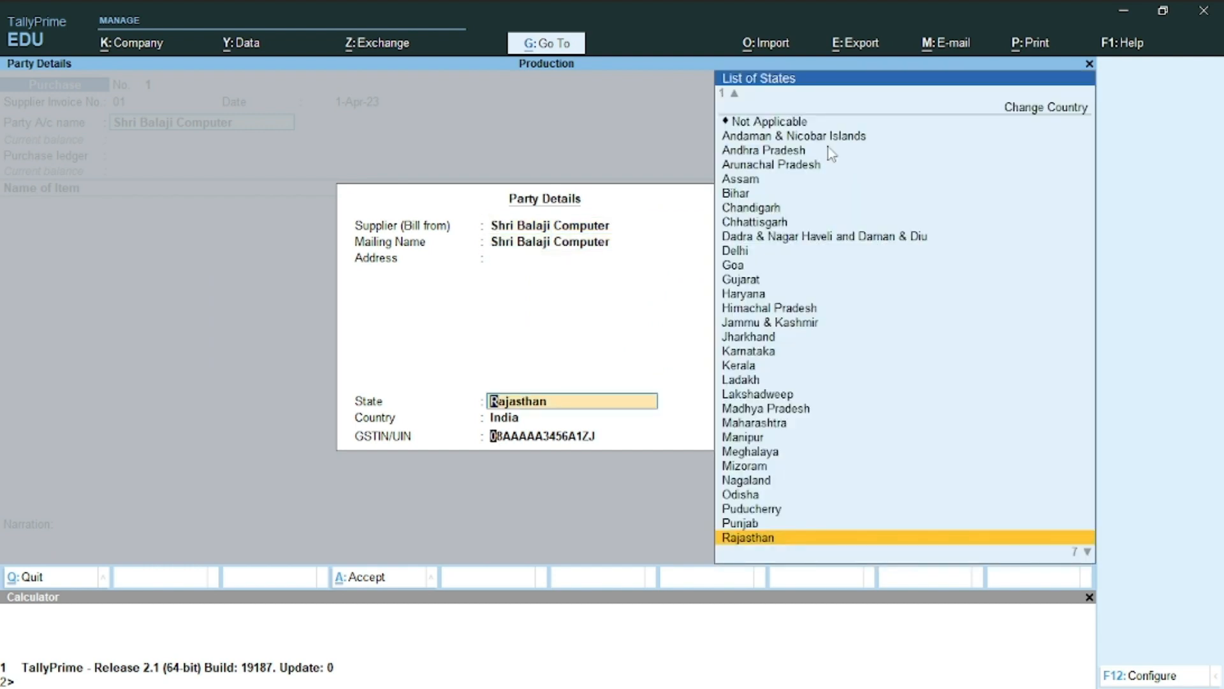
{"action": "key", "text": "Return"}
{"action": "key", "text": "Return"}
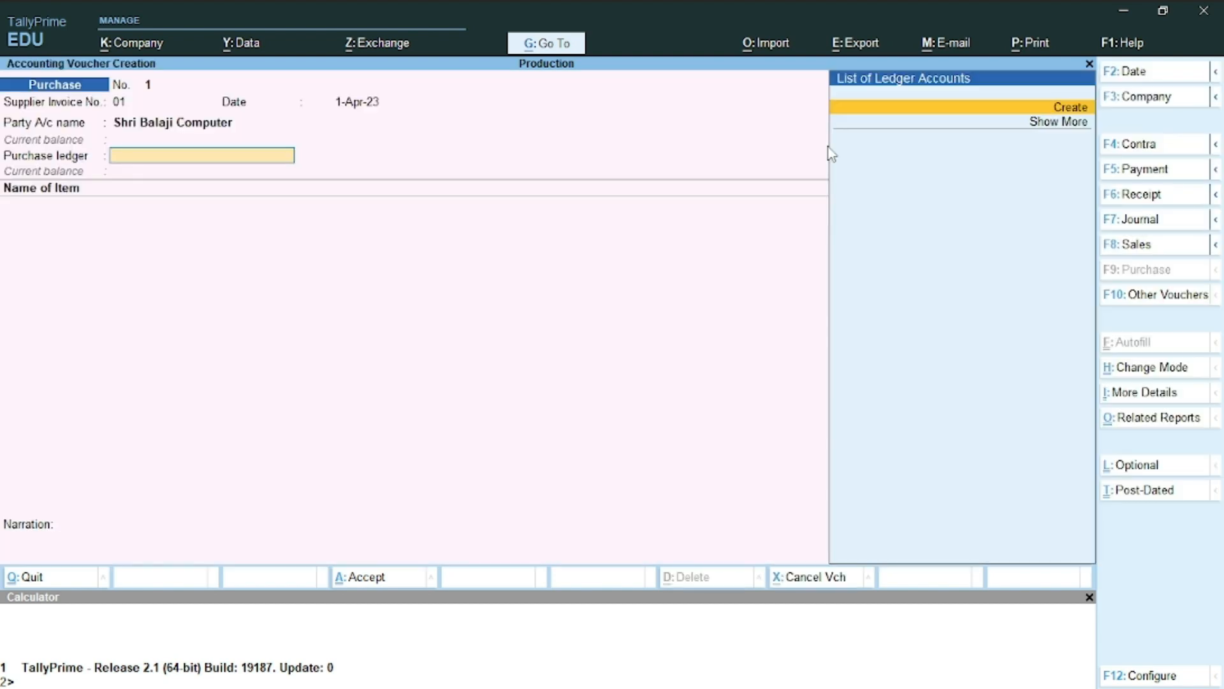
Create a GST-applicable Purchase ledger under Purchase Accounts for Goods and select it
{"action": "key", "text": "Return"}
{"action": "type", "text": "Purchase"}
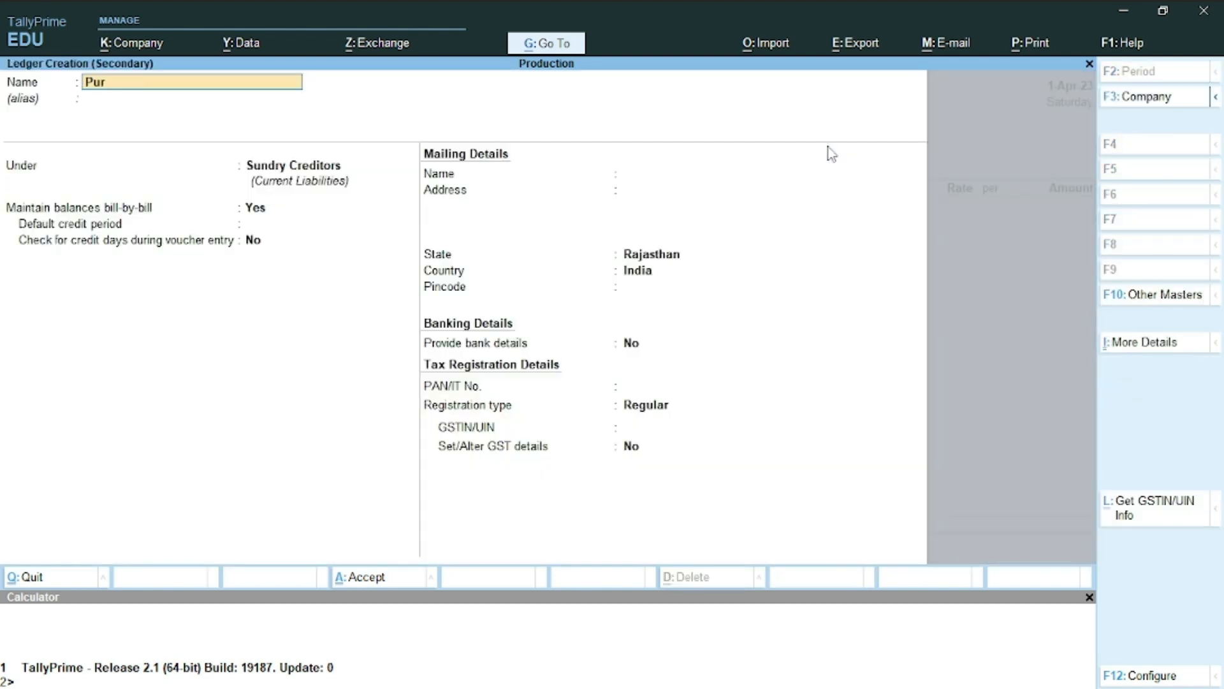
{"action": "key", "text": "Return"}
{"action": "key", "text": "Return"}
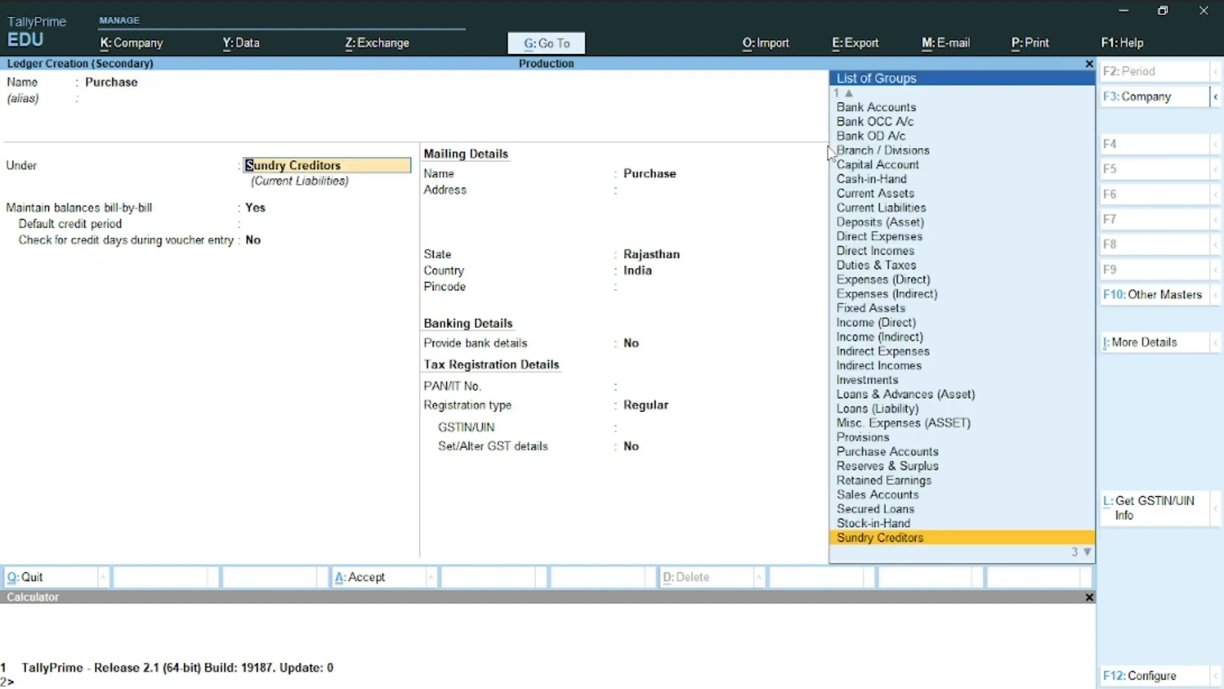
{"action": "type", "text": "Pu"}
{"action": "key", "text": "Return"}
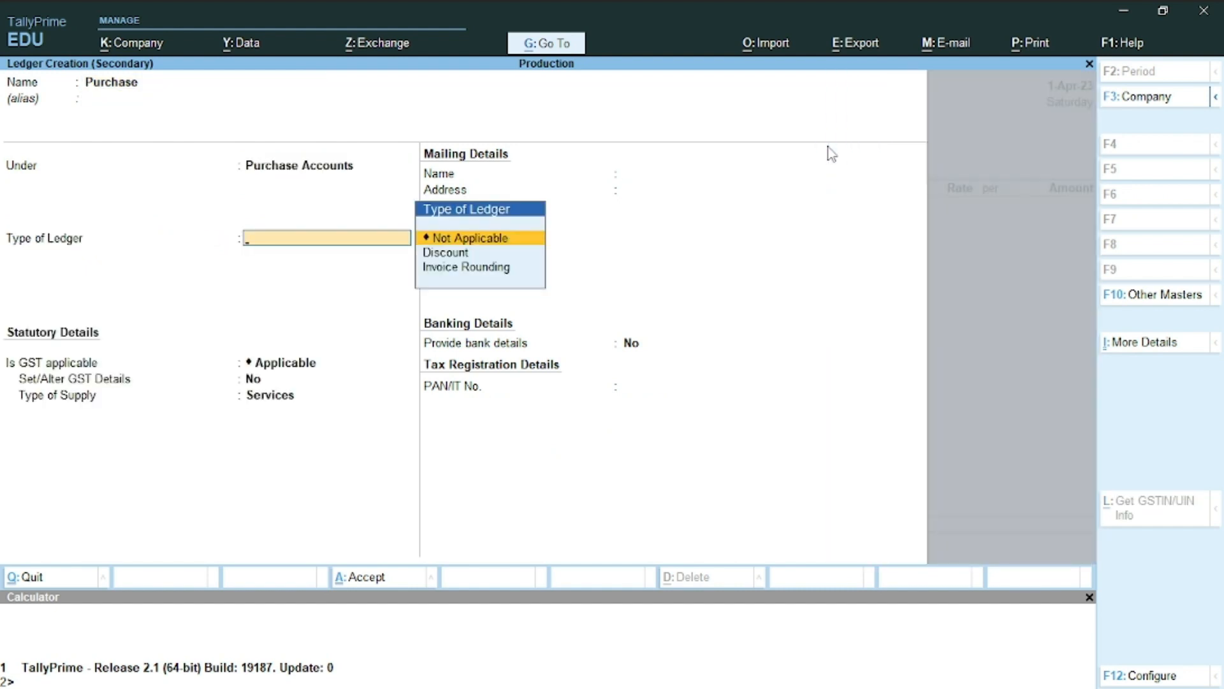
{"action": "key", "text": "Return"}
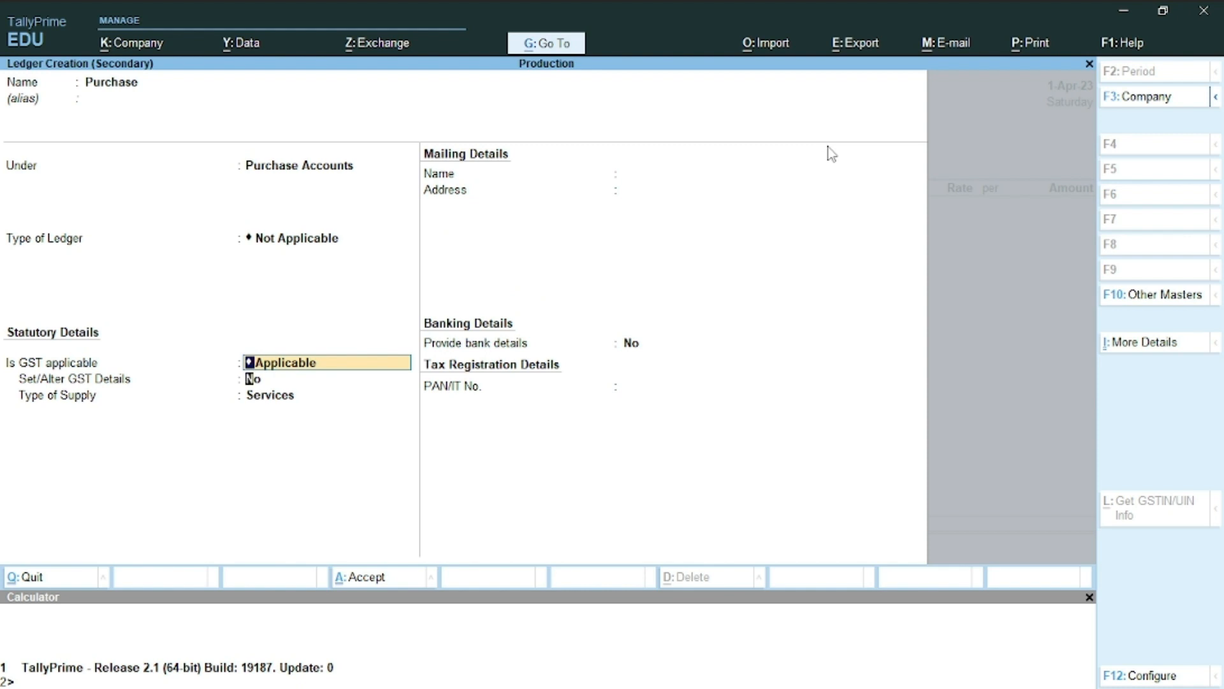
{"action": "key", "text": "Return"}
{"action": "key", "text": "Return"}
{"action": "key", "text": "Up"}
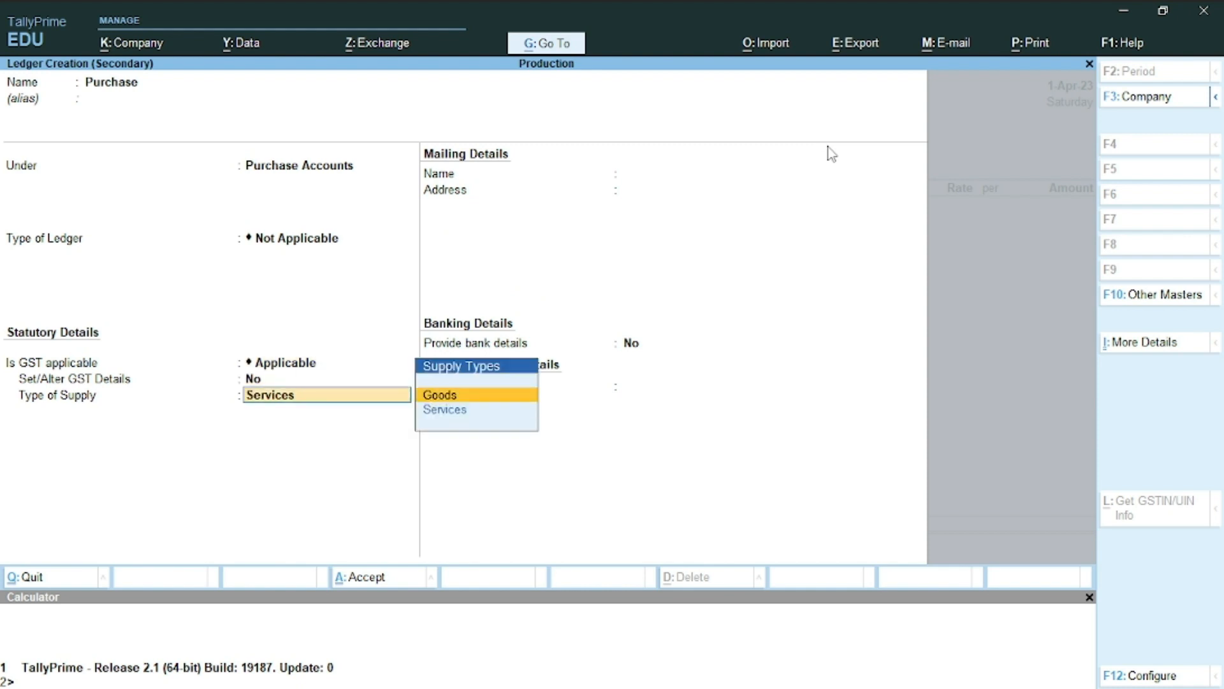
{"action": "key", "text": "Return"}
{"action": "key", "text": "Return"}
{"action": "key", "text": "Return"}
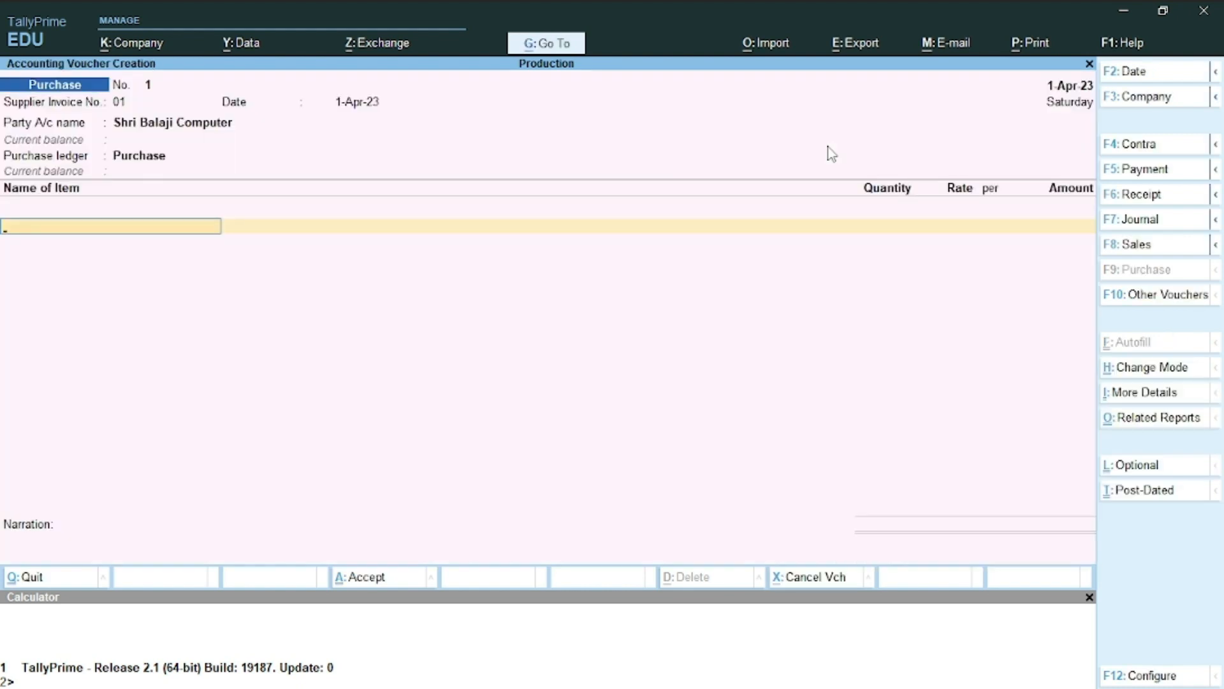
{"action": "key", "text": "alt+Tab"}
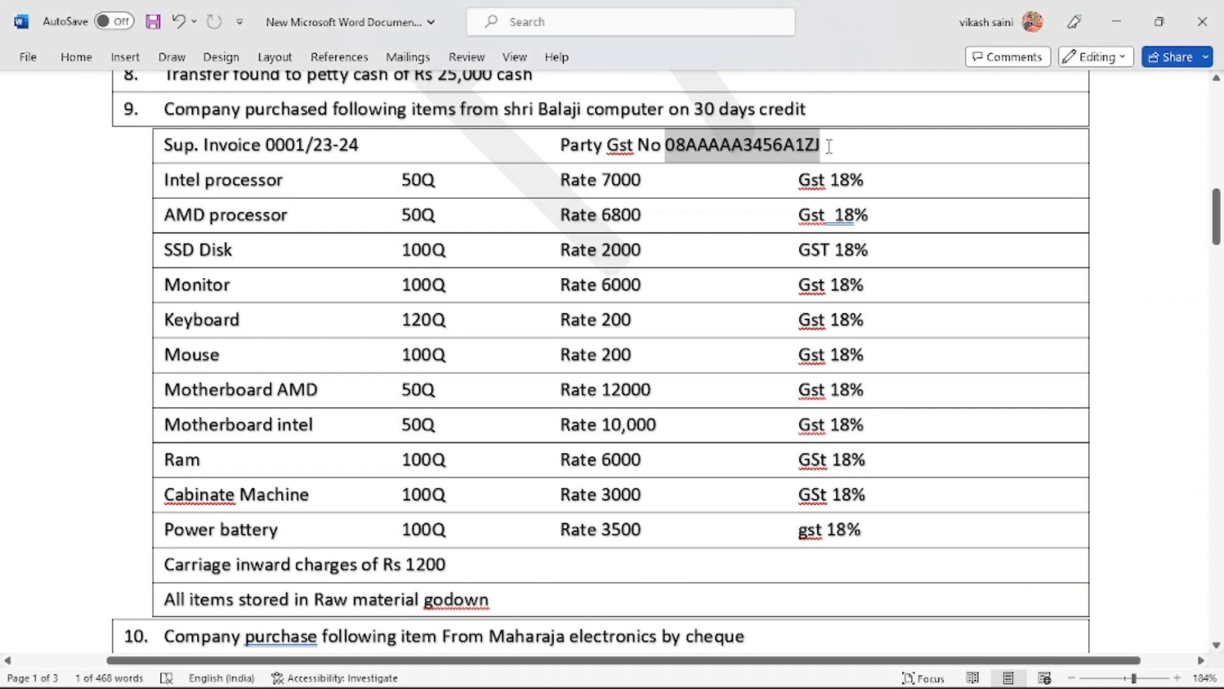
Copy the first item name, 'Intel processor', from the Word purchase list
{"action": "double_click", "coordinate": [265, 180]}
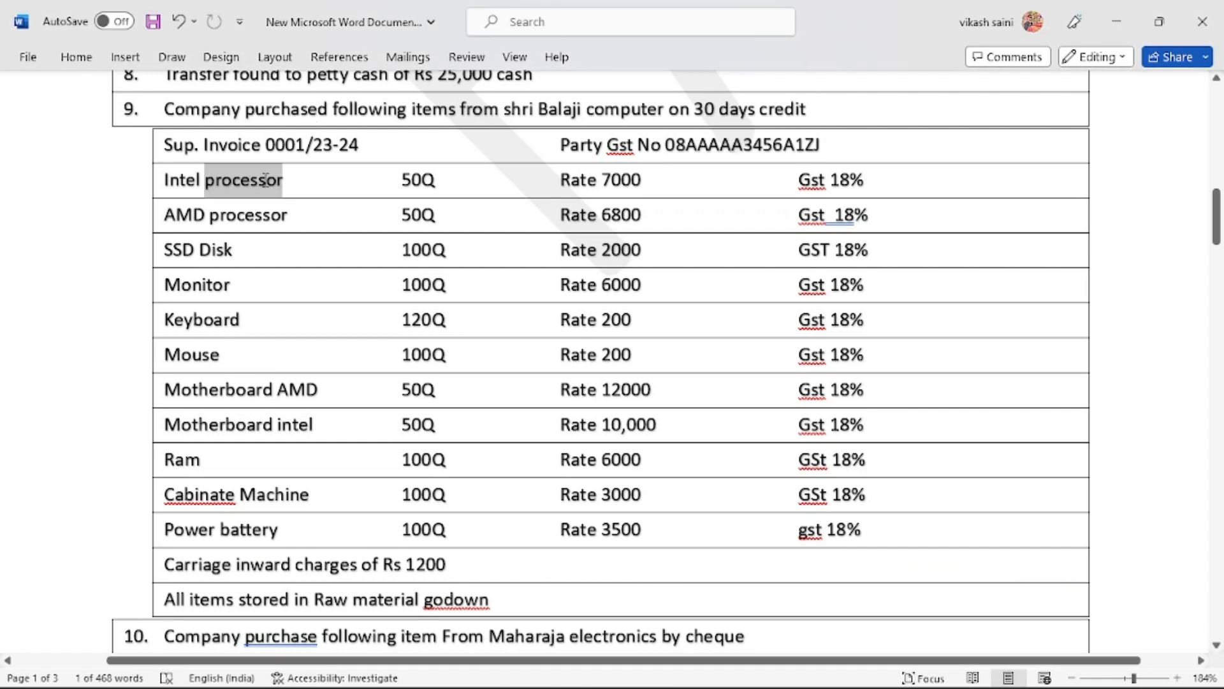
{"action": "double_click", "coordinate": [184, 180]}
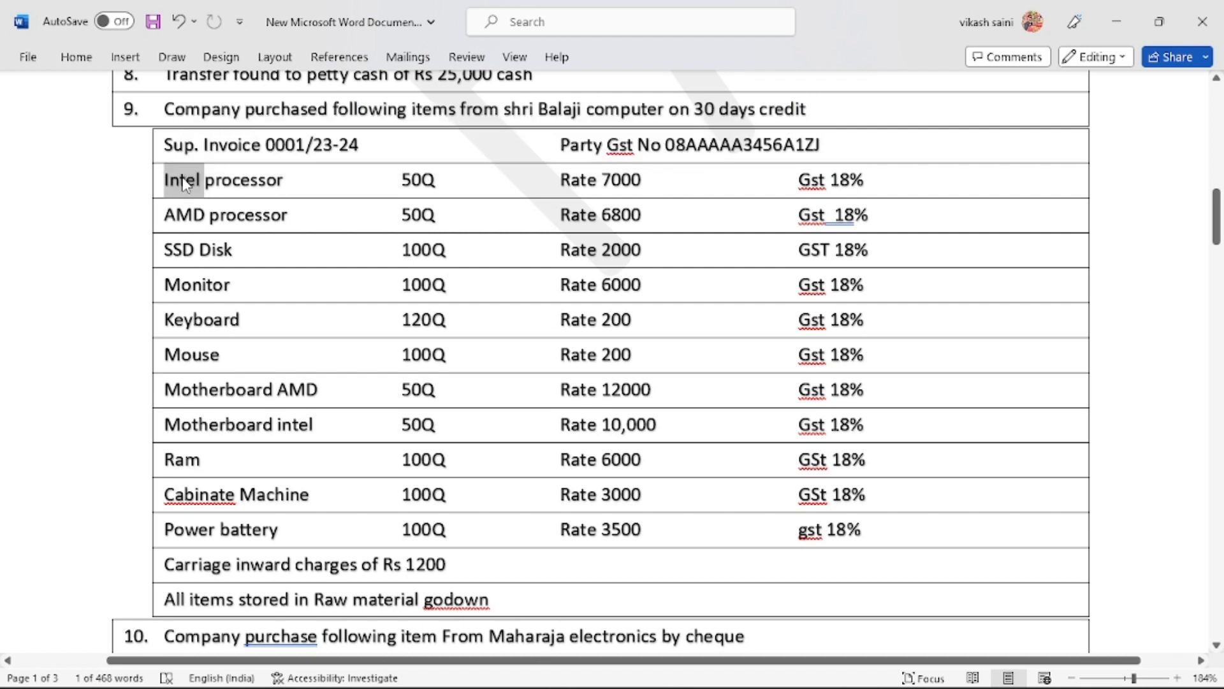
{"action": "key", "text": "shift+Right"}
{"action": "key", "text": "shift+Right"}
{"action": "key", "text": "shift+Right"}
{"action": "key", "text": "shift+Right"}
{"action": "key", "text": "shift+Right"}
{"action": "key", "text": "shift+Right"}
{"action": "key", "text": "shift+Right"}
{"action": "key", "text": "ctrl+c"}
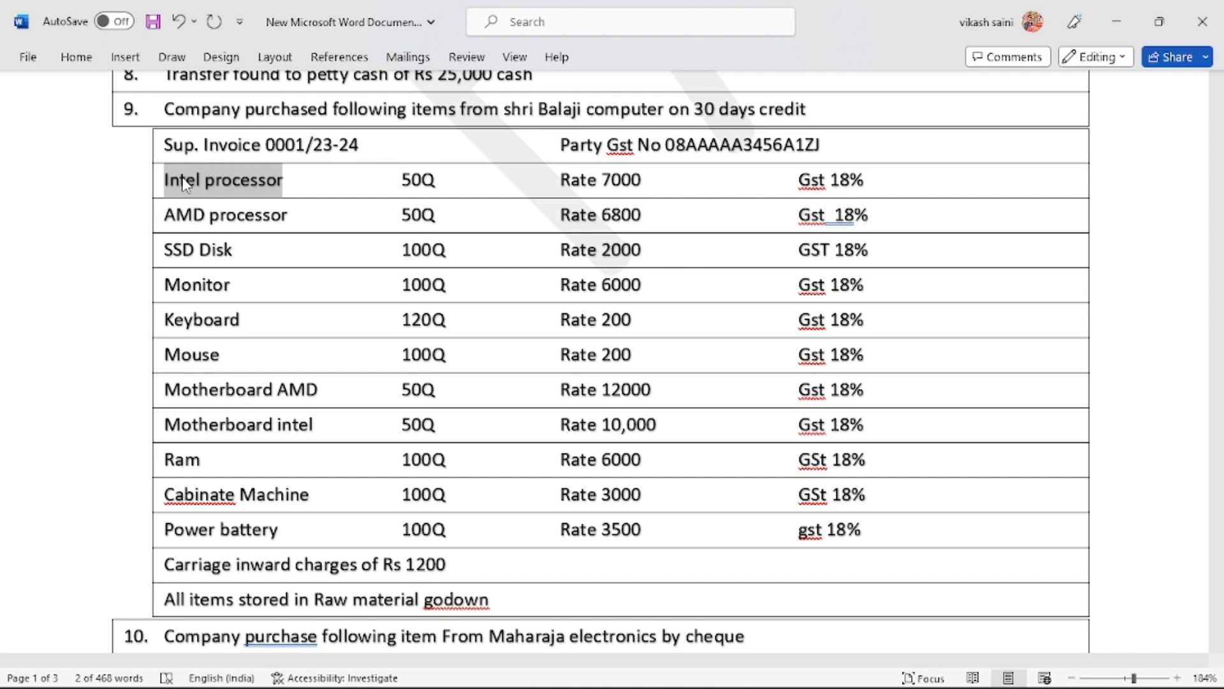
{"action": "key", "text": "alt+Tab"}
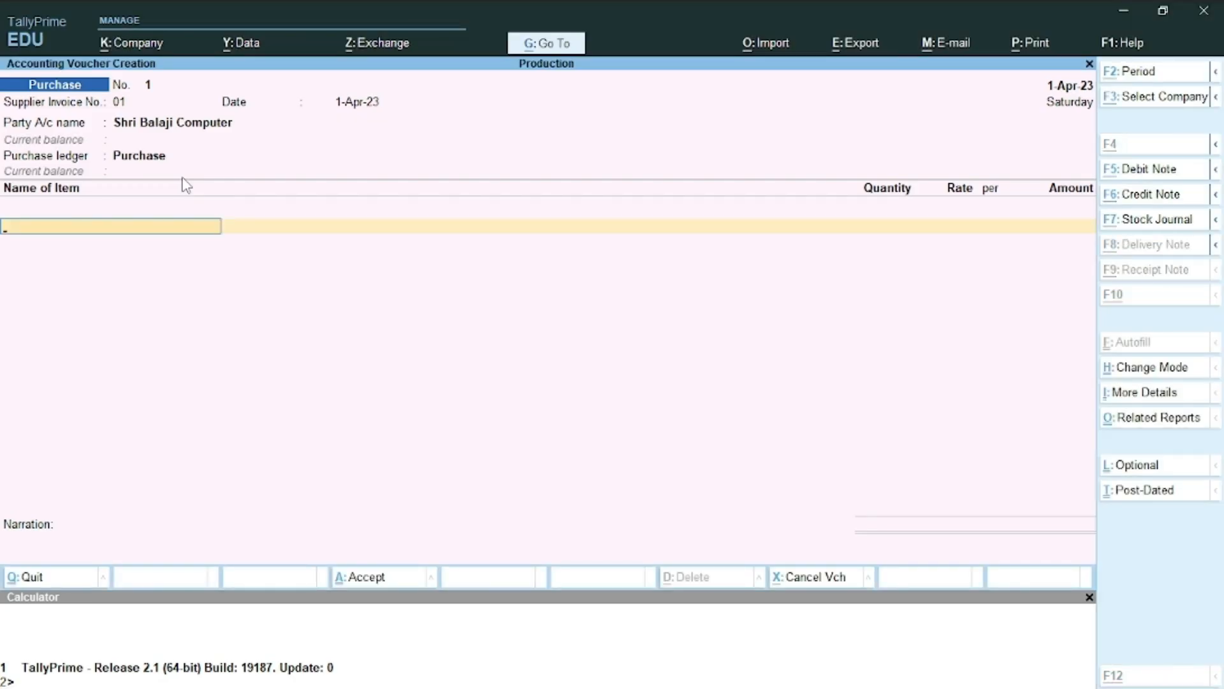
Create stock item Intel processor with a new unit nos (UQC NOS-NUMBERS)
{"action": "key", "text": "alt+c"}
{"action": "key", "text": "ctrl+v"}
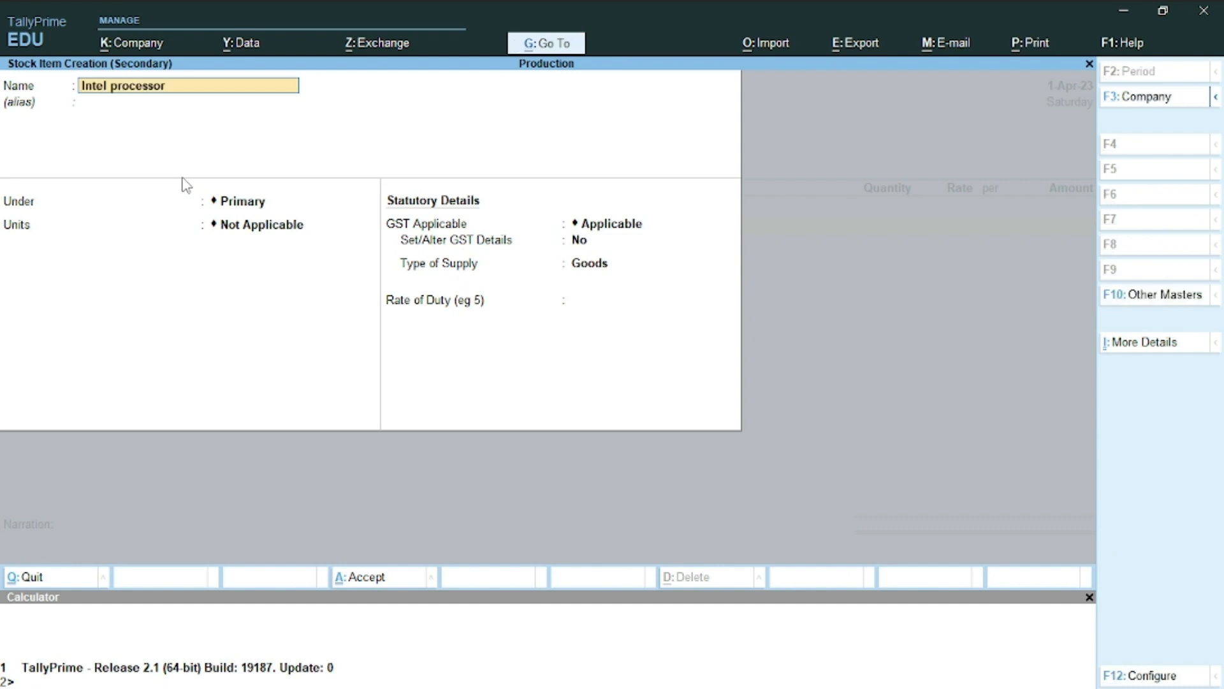
{"action": "key", "text": "Return"}
{"action": "key", "text": "Return"}
{"action": "key", "text": "Return"}
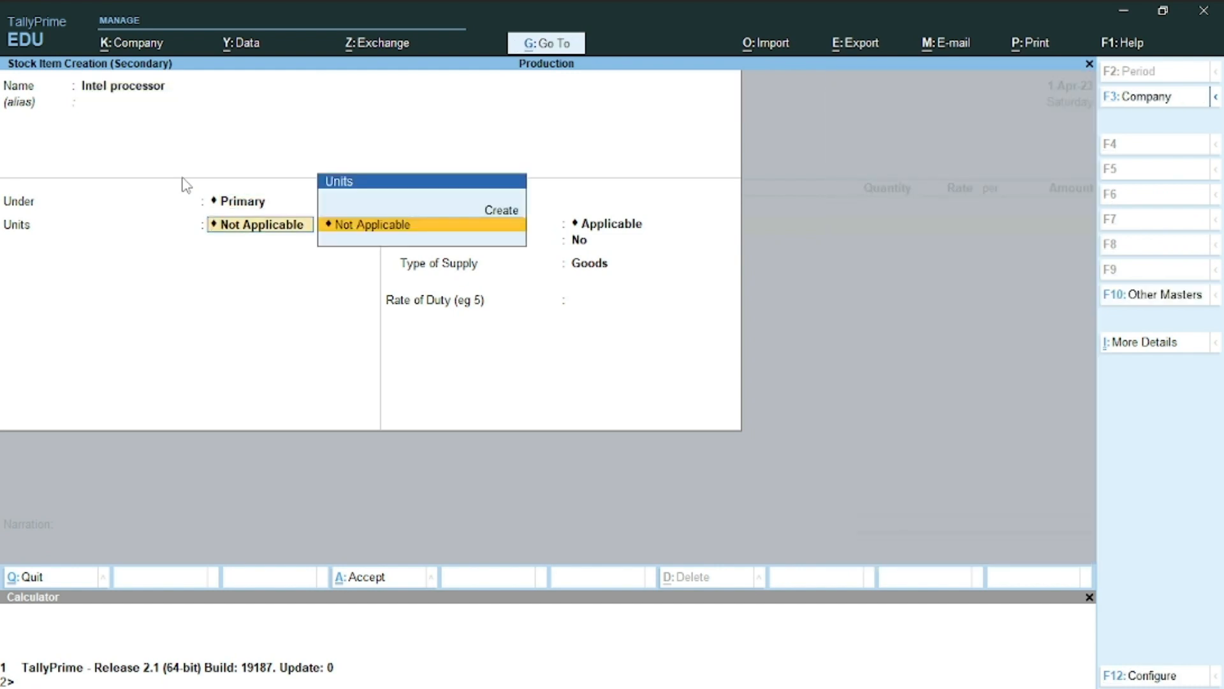
{"action": "key", "text": "alt+c"}
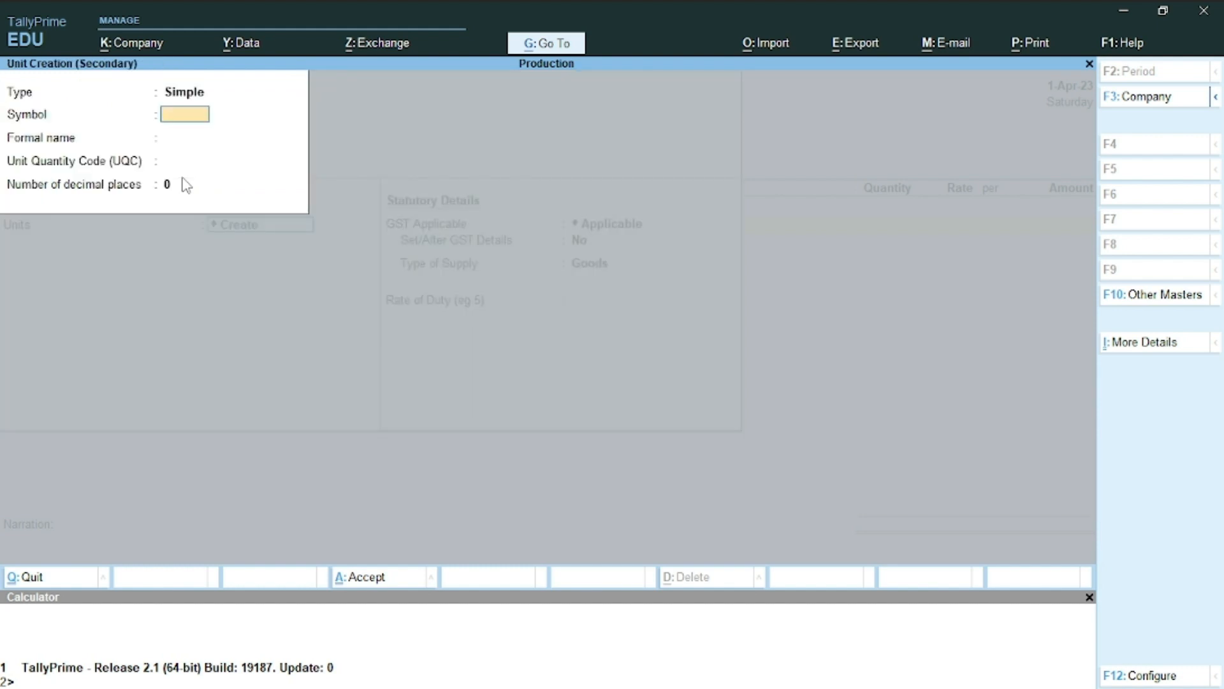
{"action": "key", "text": "Return"}
{"action": "key", "text": "Return"}
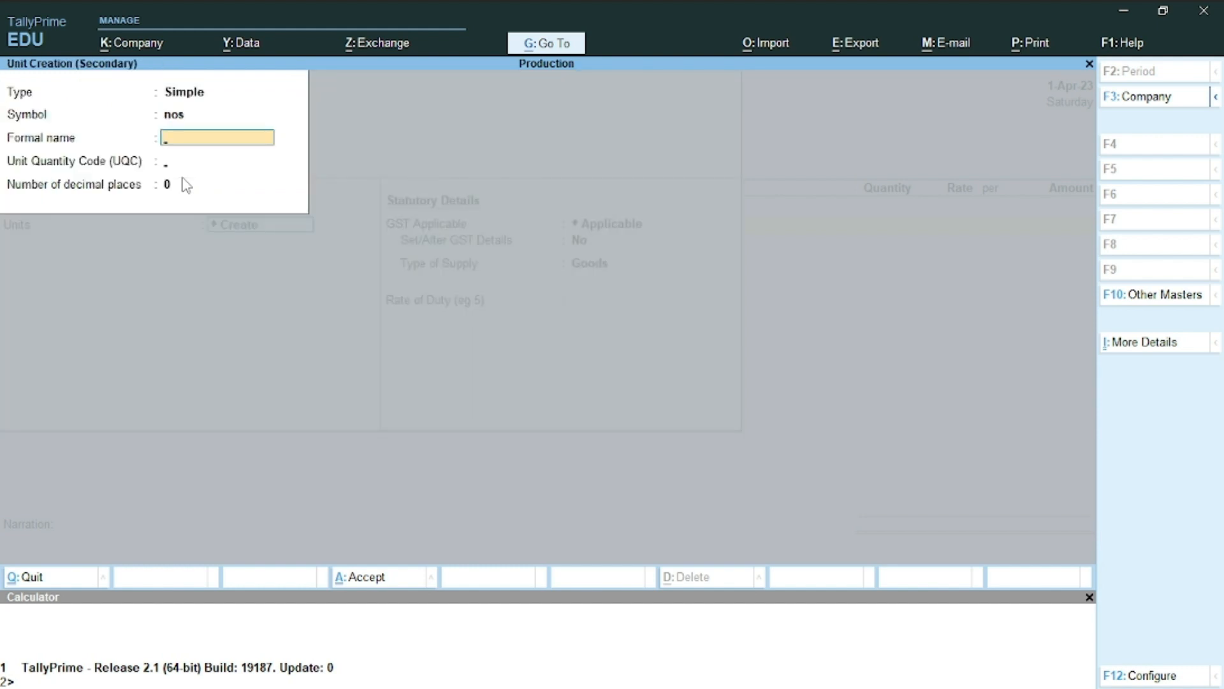
{"action": "type", "text": "nos"}
{"action": "key", "text": "Return"}
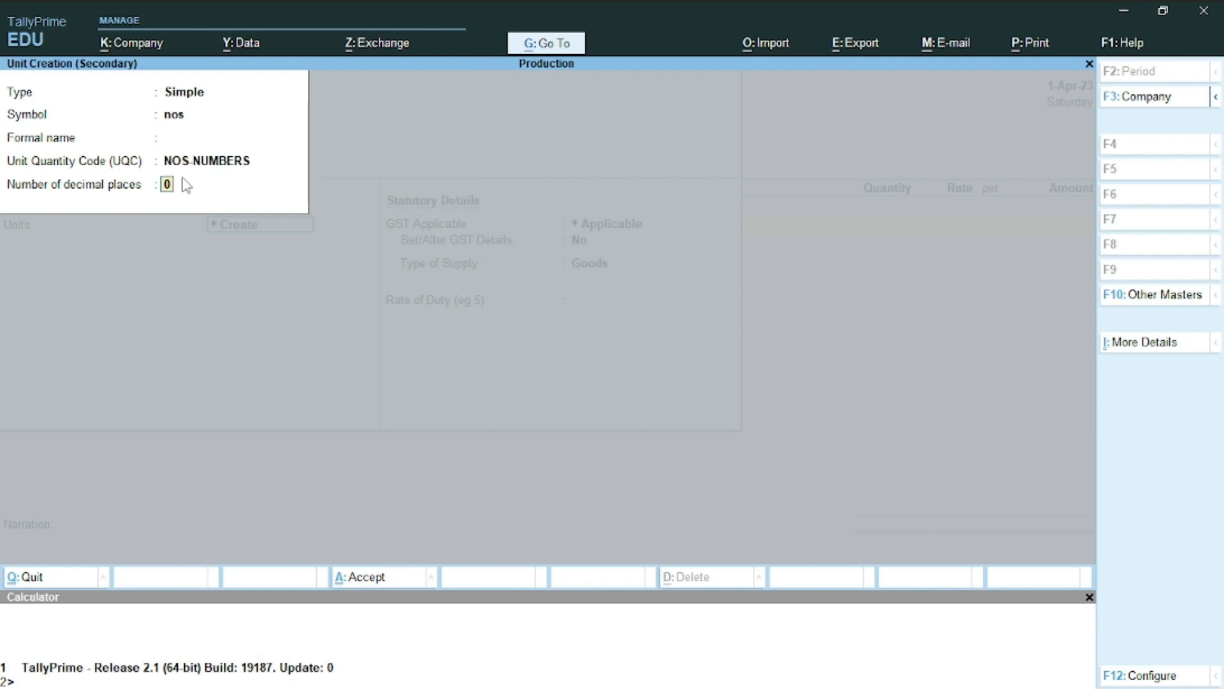
{"action": "key", "text": "Return"}
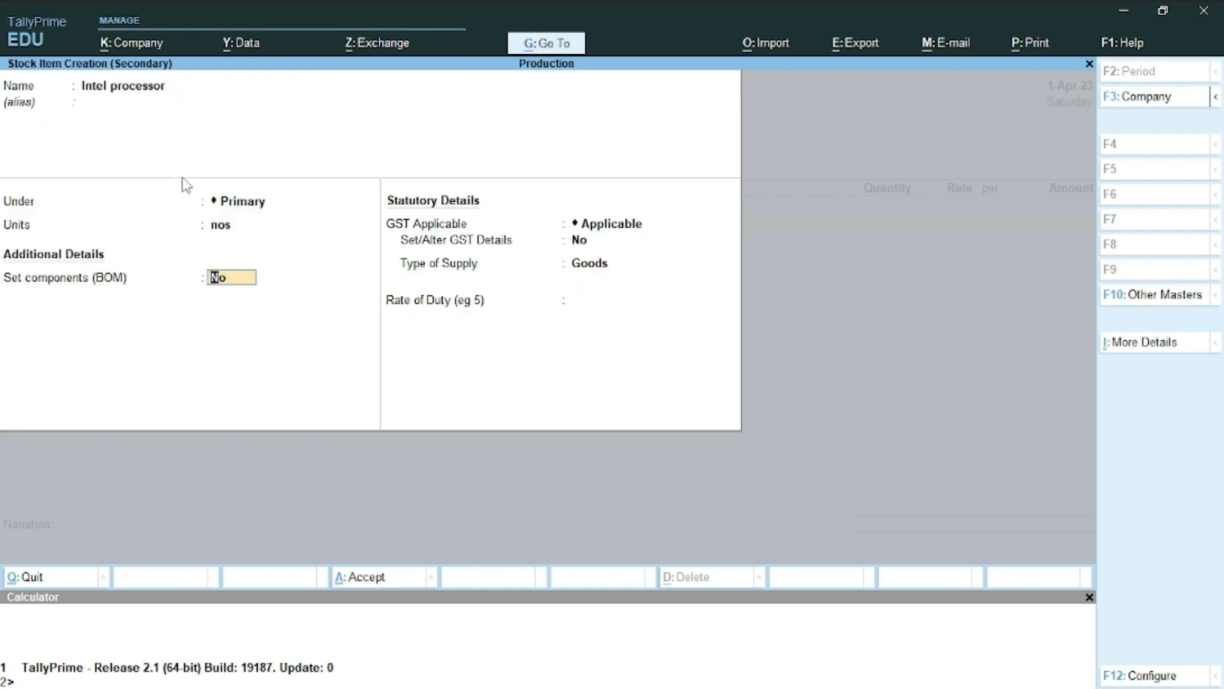
Set the item's GST details to Taxable, On Value, 18% integrated tax
{"action": "key", "text": "Return"}
{"action": "key", "text": "Return"}
{"action": "key", "text": "y"}
{"action": "key", "text": "Return"}
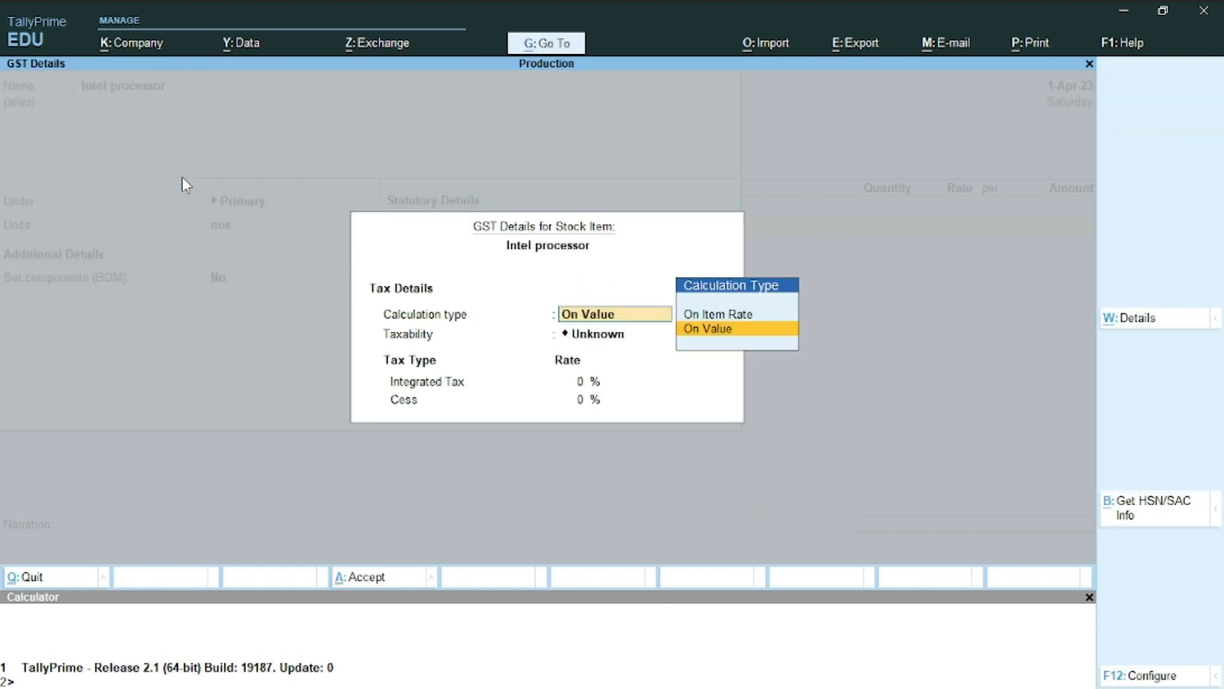
{"action": "key", "text": "Return"}
{"action": "key", "text": "Down"}
{"action": "key", "text": "Down"}
{"action": "key", "text": "Down"}
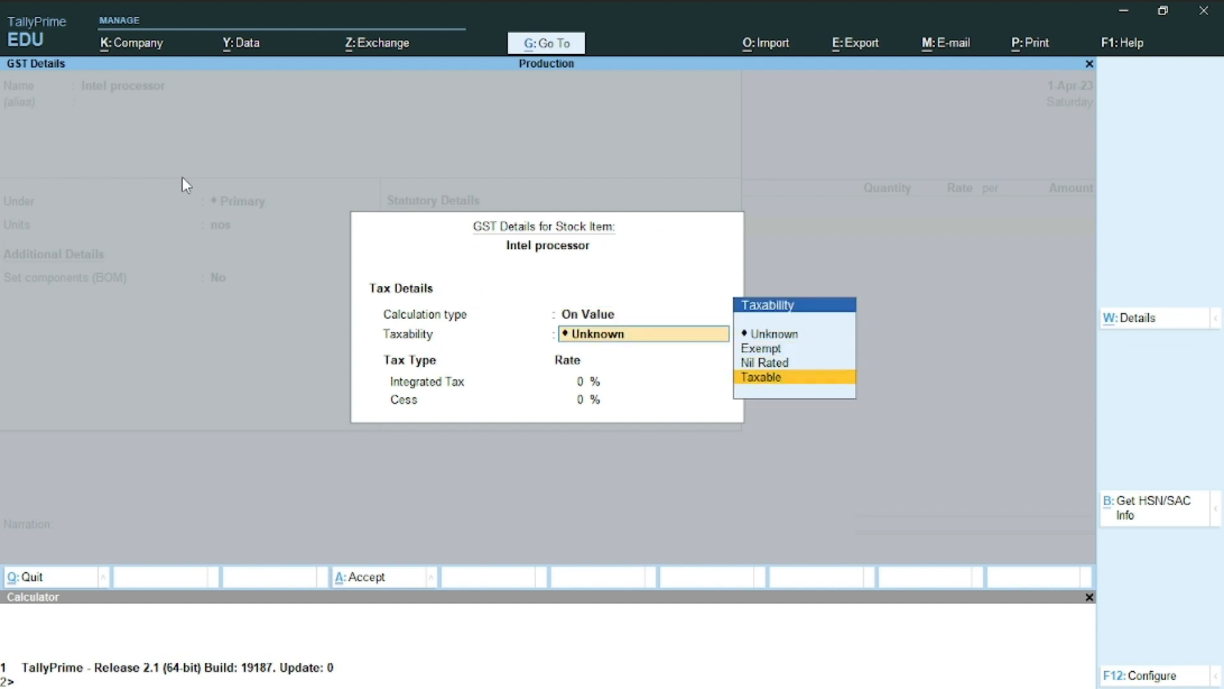
{"action": "key", "text": "Return"}
{"action": "type", "text": "1"}
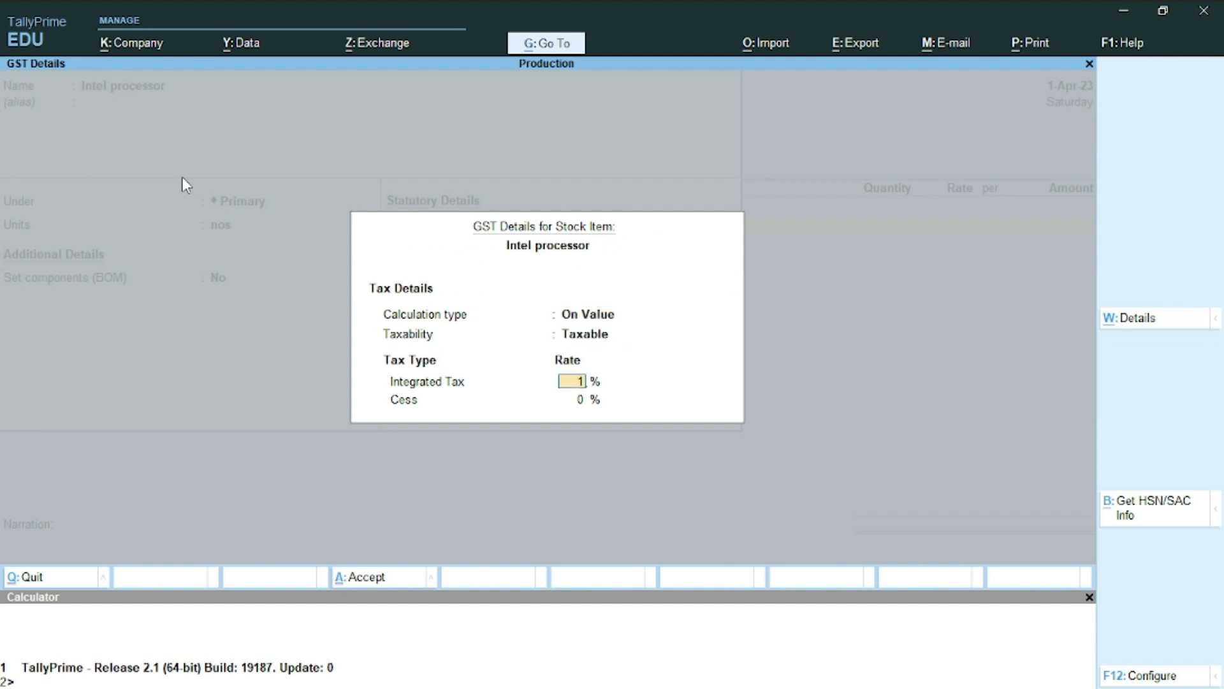
{"action": "type", "text": "8"}
{"action": "key", "text": "Return"}
{"action": "key", "text": "Return"}
{"action": "key", "text": "Return"}
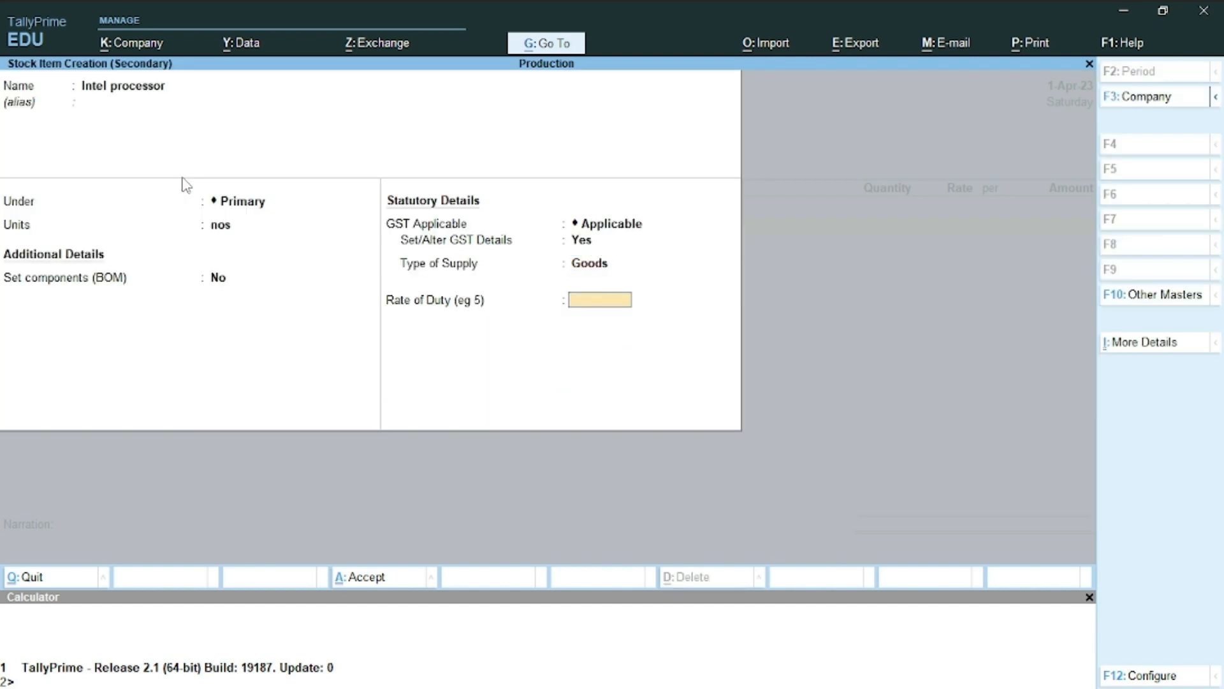
{"action": "key", "text": "Return"}
{"action": "key", "text": "Return"}
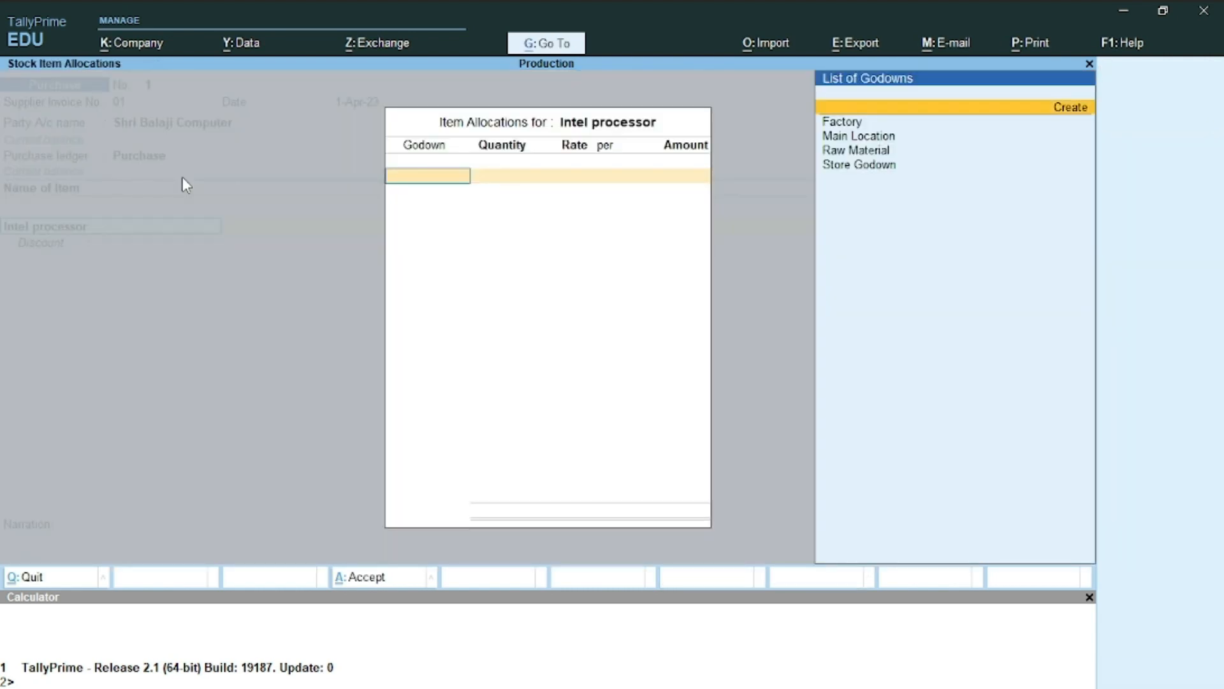
Allocate 50 nos of Intel processor at 7,000 to the Raw Material godown
{"action": "key", "text": "alt+Tab"}
{"action": "scroll", "coordinate": [603, 362], "scroll_direction": "down", "scroll_amount": 3}
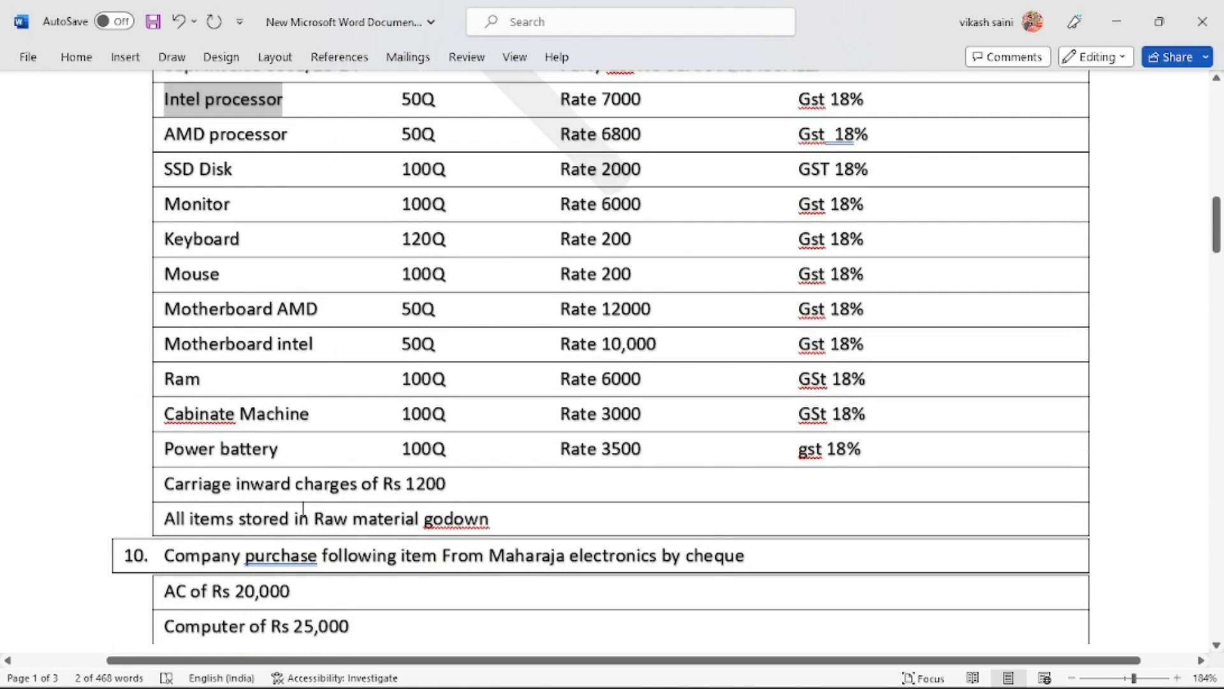
{"action": "key", "text": "alt+Tab"}
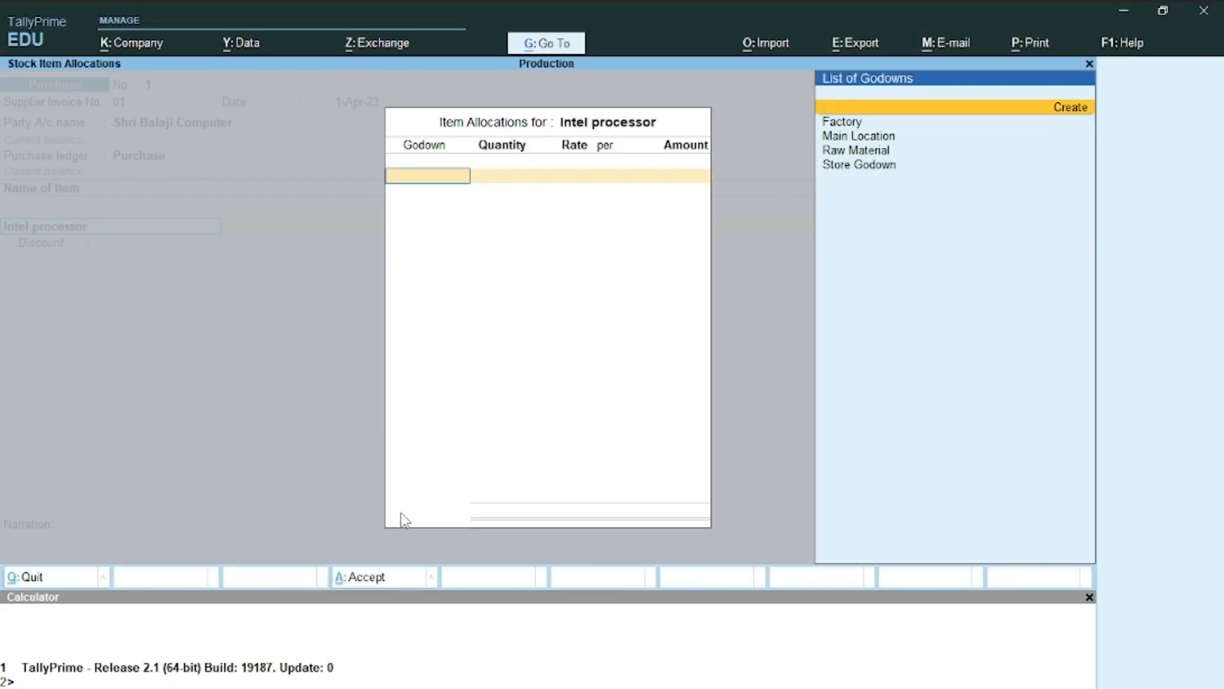
{"action": "type", "text": "r"}
{"action": "key", "text": "Return"}
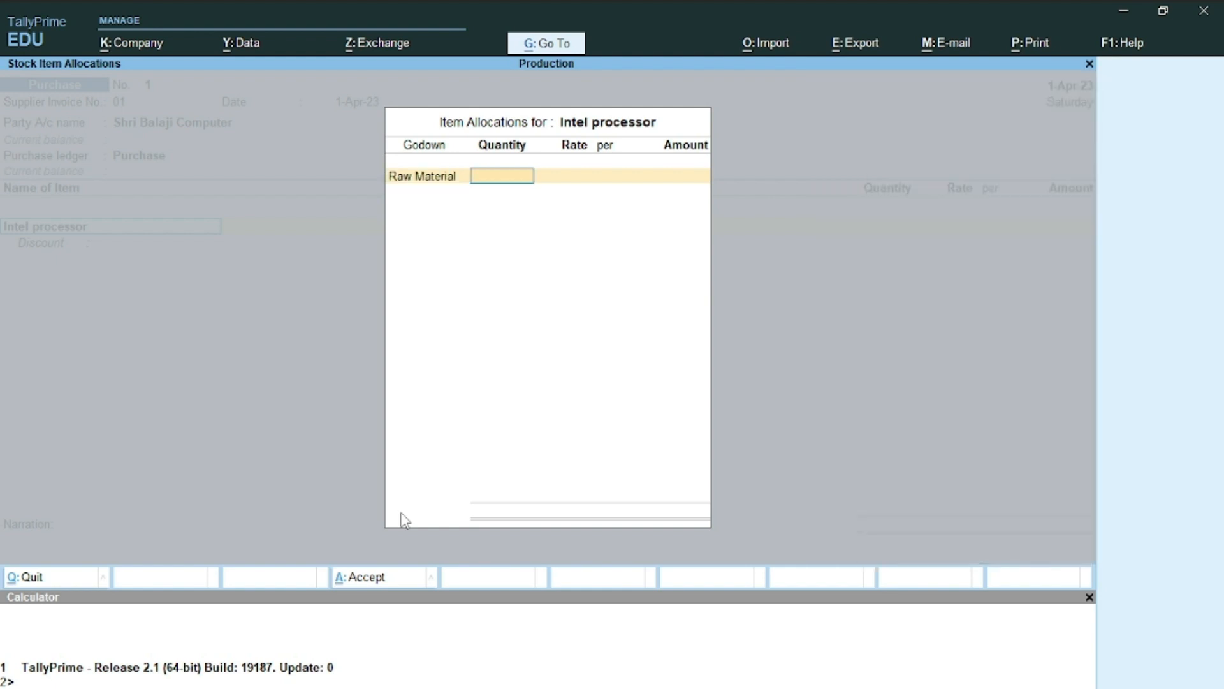
{"action": "key", "text": "alt+Tab"}
{"action": "scroll", "coordinate": [404, 511], "scroll_direction": "up", "scroll_amount": 1}
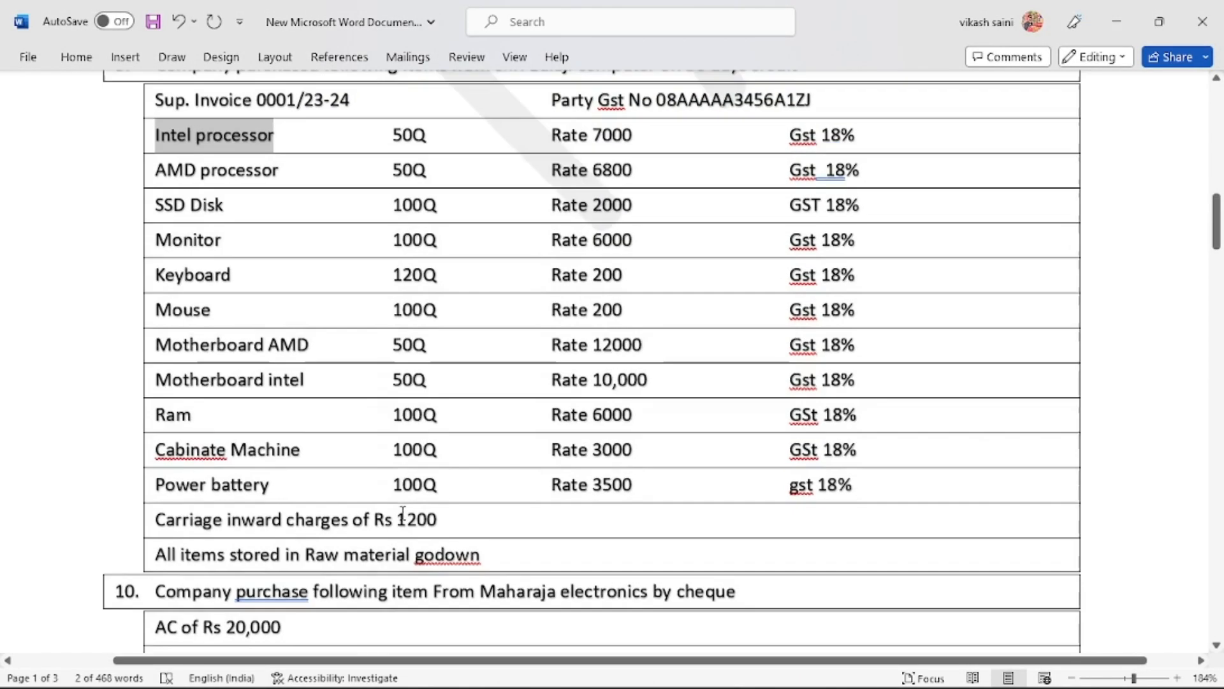
{"action": "key", "text": "alt+Tab"}
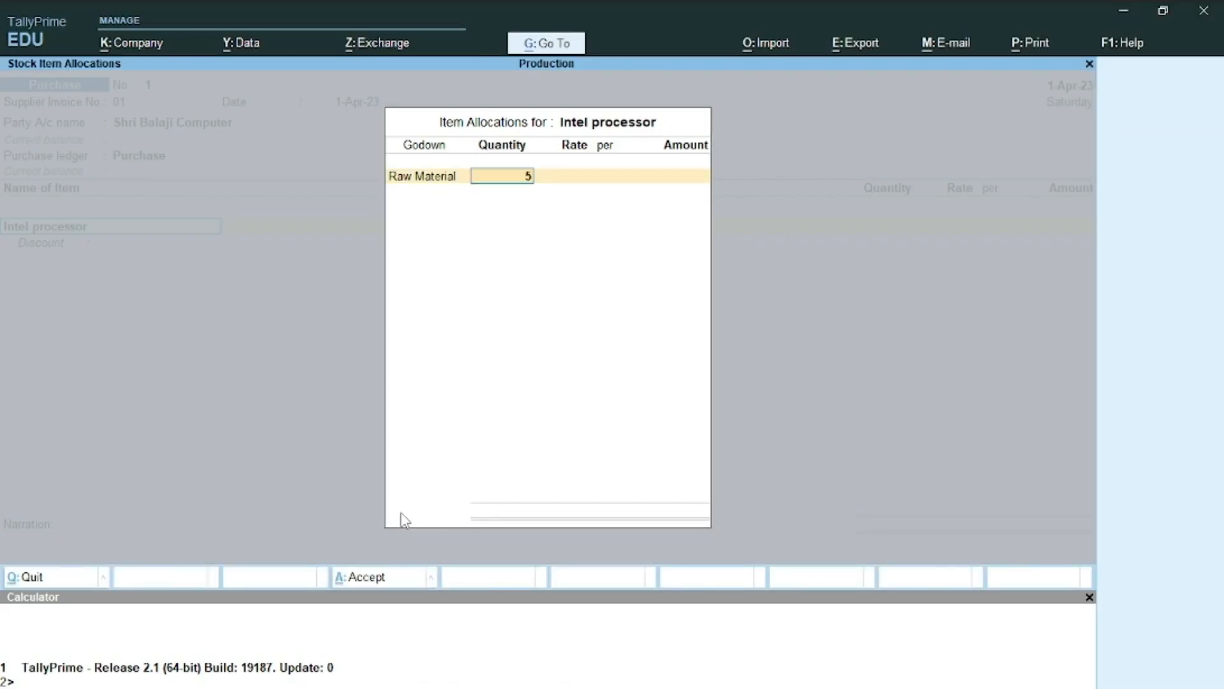
{"action": "key", "text": "Return"}
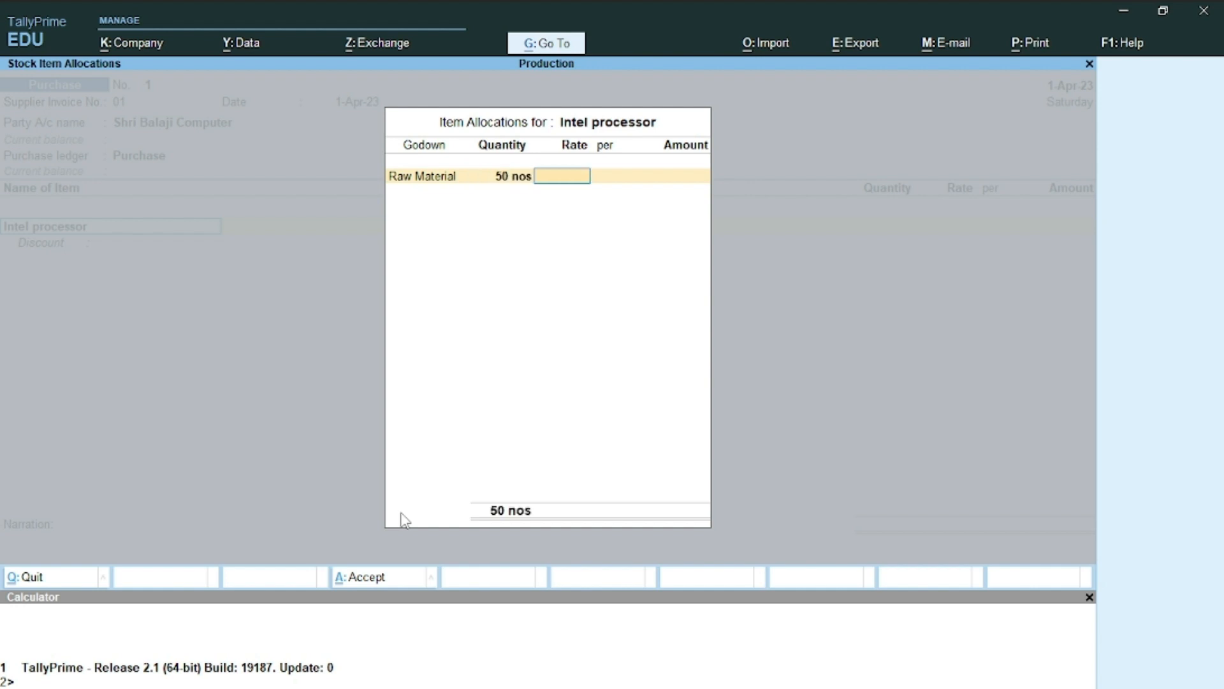
{"action": "key", "text": "alt+Tab"}
{"action": "key", "text": "alt+Tab"}
{"action": "type", "text": "7,000"}
{"action": "key", "text": "Return"}
{"action": "key", "text": "Return"}
{"action": "key", "text": "Return"}
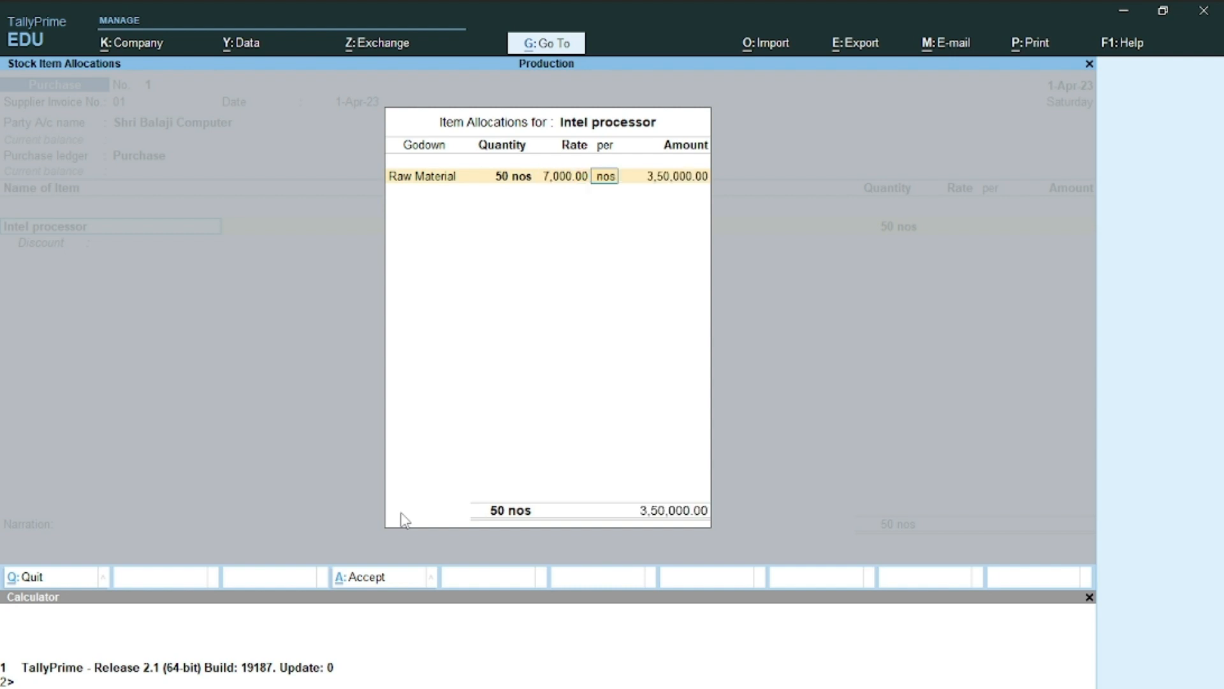
{"action": "key", "text": "Return"}
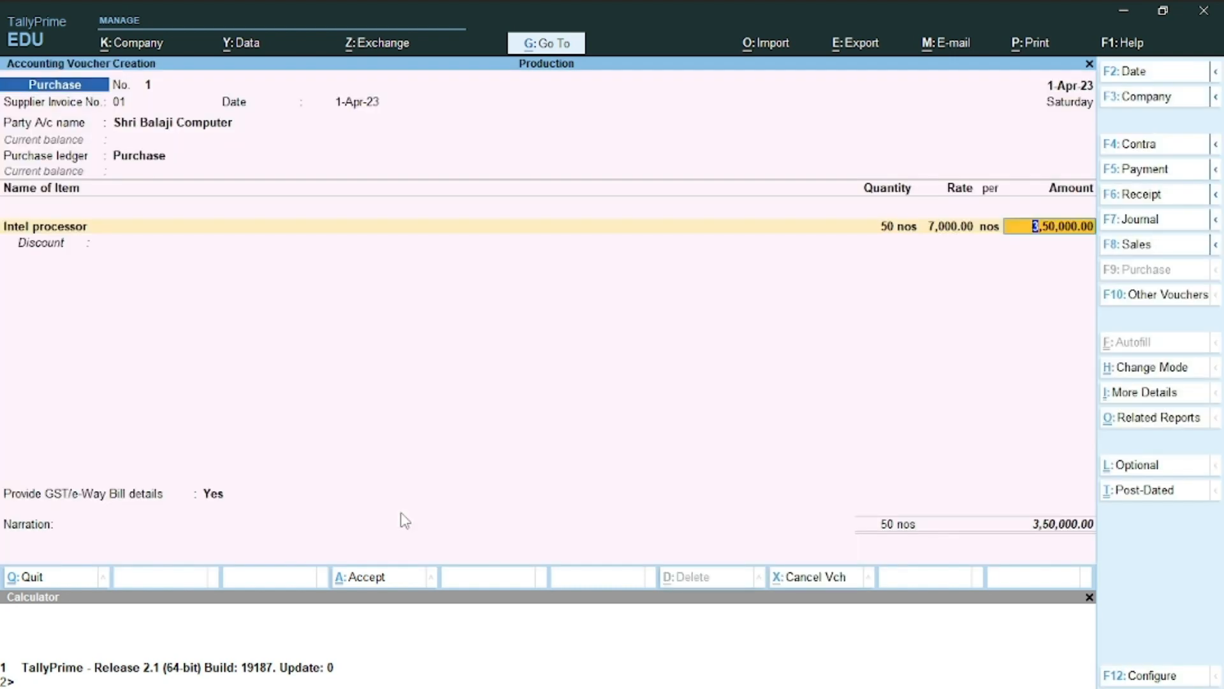
In F12 voucher configuration, enable Show more and Show all configurations
{"action": "key", "text": "Return"}
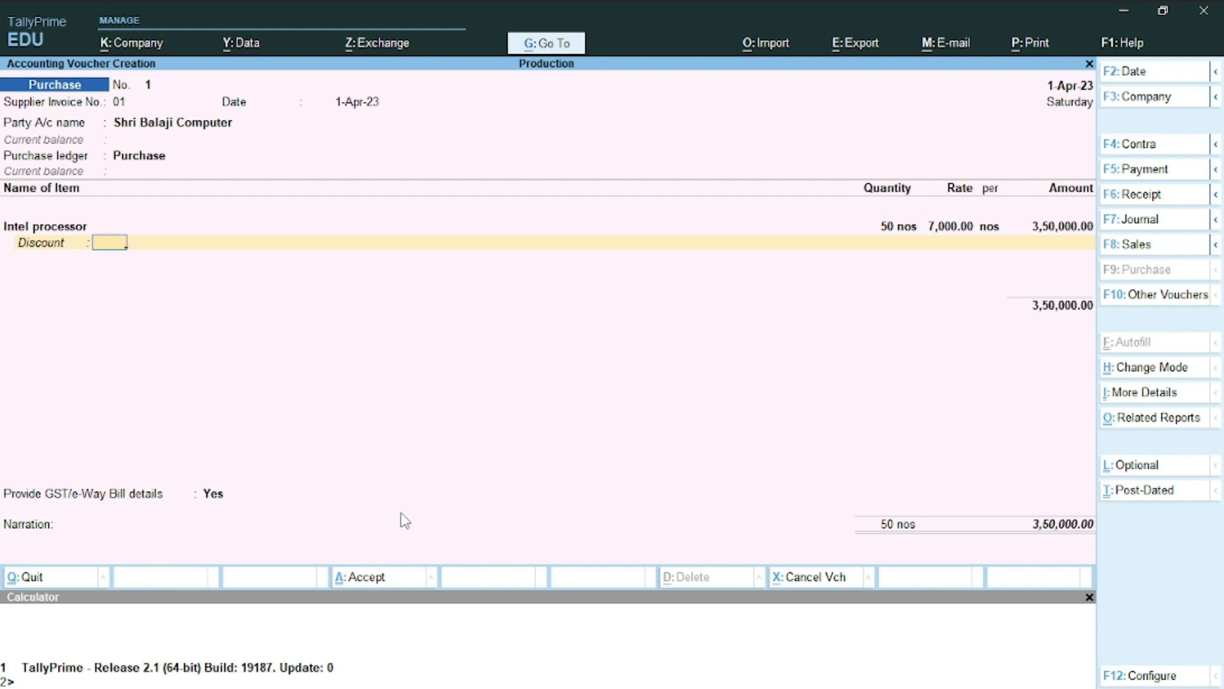
{"action": "key", "text": "F12"}
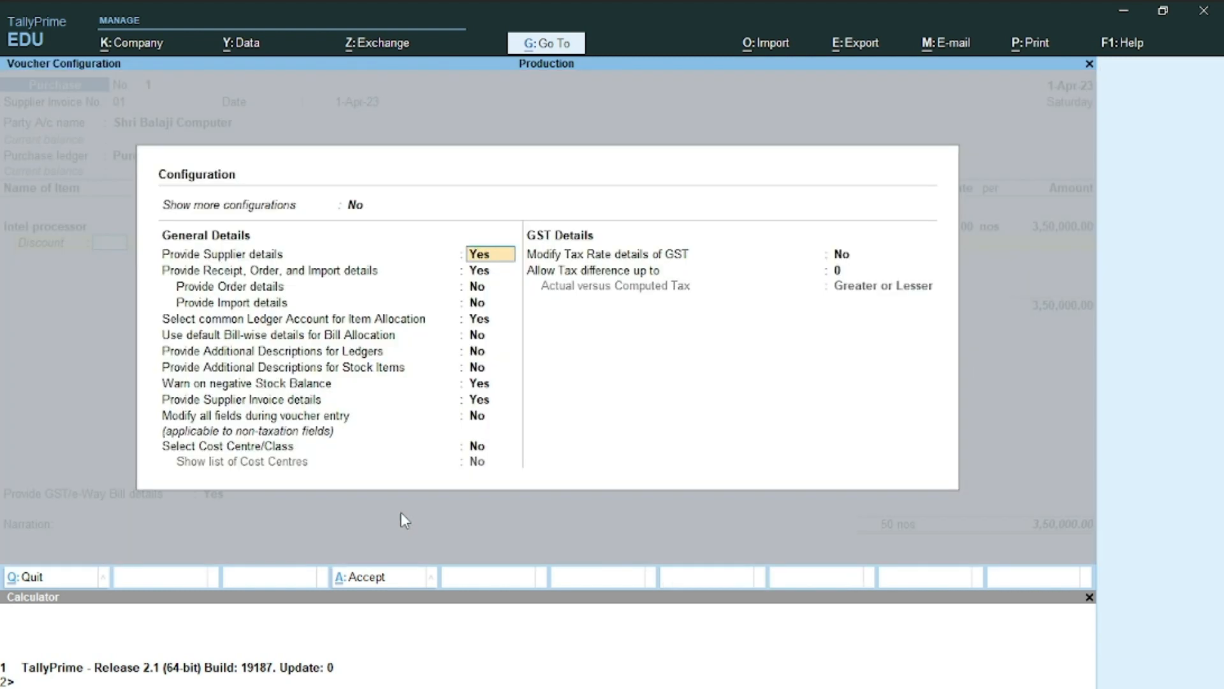
{"action": "key", "text": "Up"}
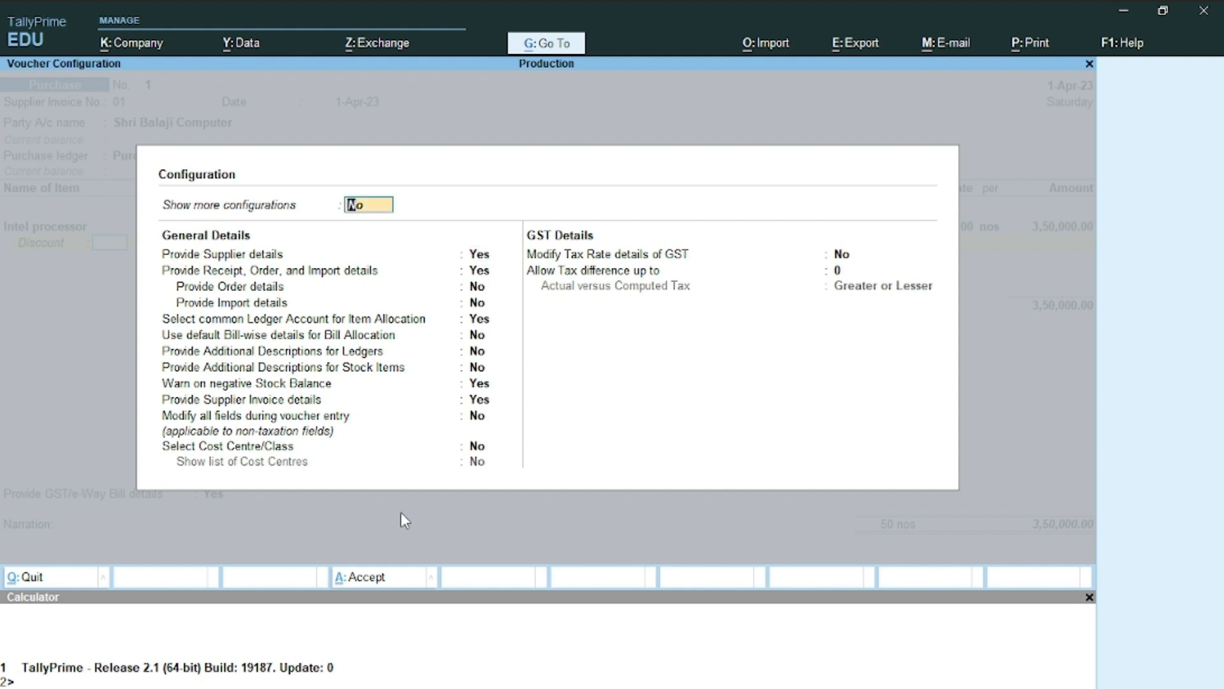
{"action": "key", "text": "y"}
{"action": "key", "text": "Down"}
{"action": "key", "text": "Down"}
{"action": "key", "text": "Down"}
{"action": "key", "text": "Down"}
{"action": "key", "text": "Down"}
{"action": "key", "text": "Down"}
{"action": "key", "text": "Down"}
{"action": "key", "text": "Down"}
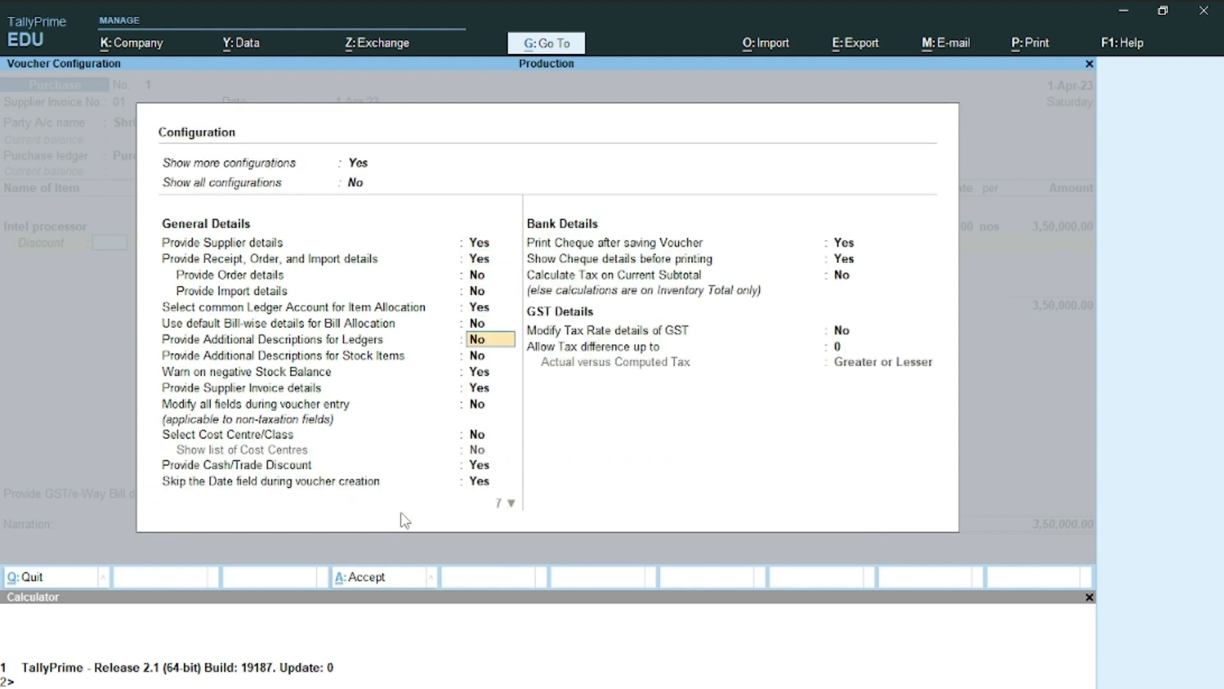
{"action": "key", "text": "Down"}
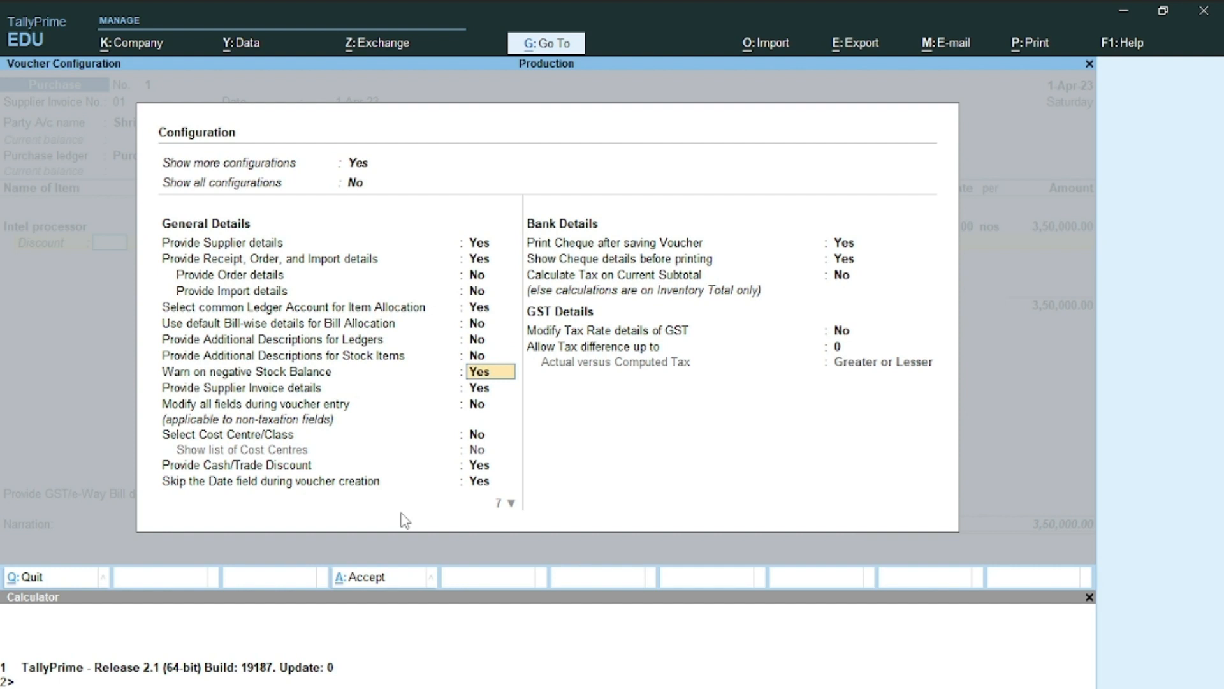
{"action": "key", "text": "Up"}
{"action": "key", "text": "Up"}
{"action": "key", "text": "Up"}
{"action": "key", "text": "Up"}
{"action": "key", "text": "Up"}
{"action": "key", "text": "Up"}
{"action": "key", "text": "Up"}
{"action": "key", "text": "Up"}
{"action": "key", "text": "Up"}
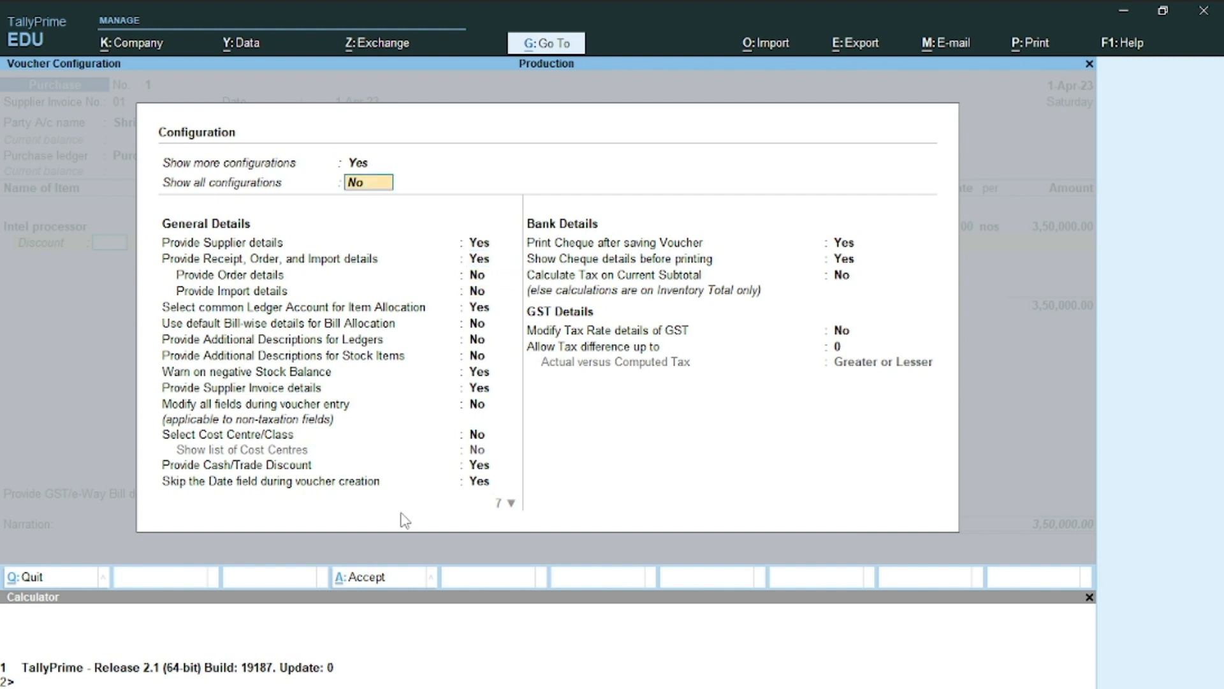
{"action": "type", "text": "y"}
{"action": "key", "text": "Return"}
Set Provide Cash/Trade Discount to No and save the configuration
{"action": "key", "text": "Down"}
{"action": "key", "text": "Down"}
{"action": "key", "text": "Down"}
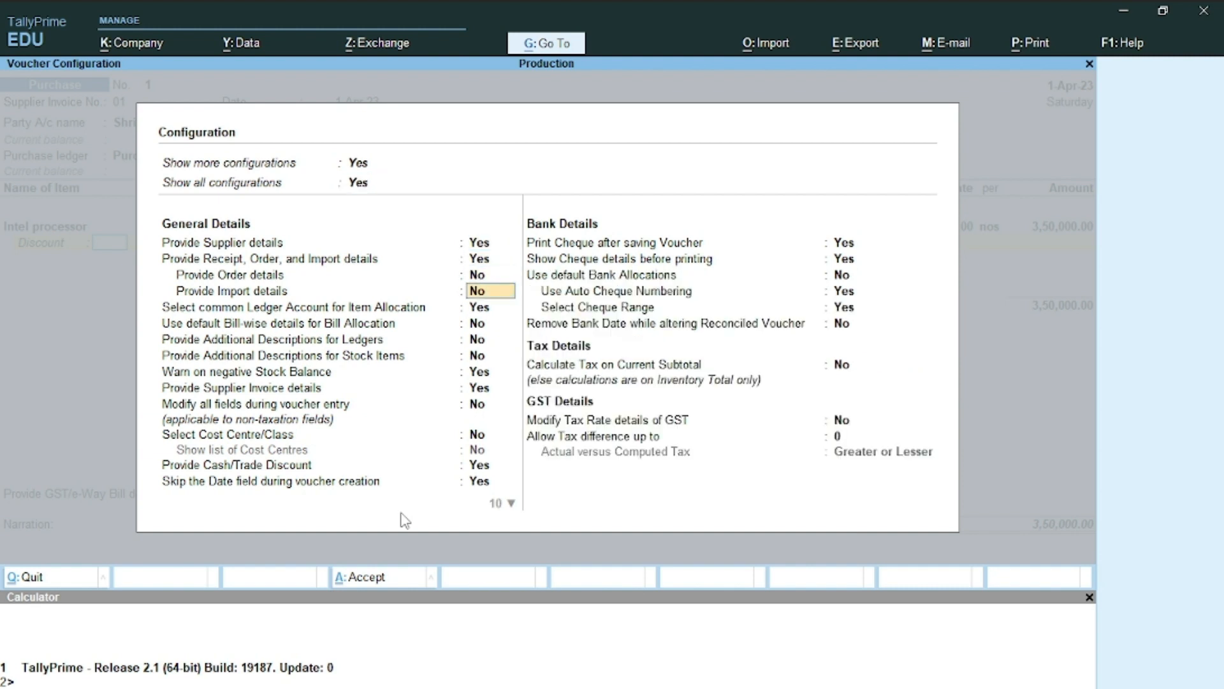
{"action": "key", "text": "Down"}
{"action": "key", "text": "Down"}
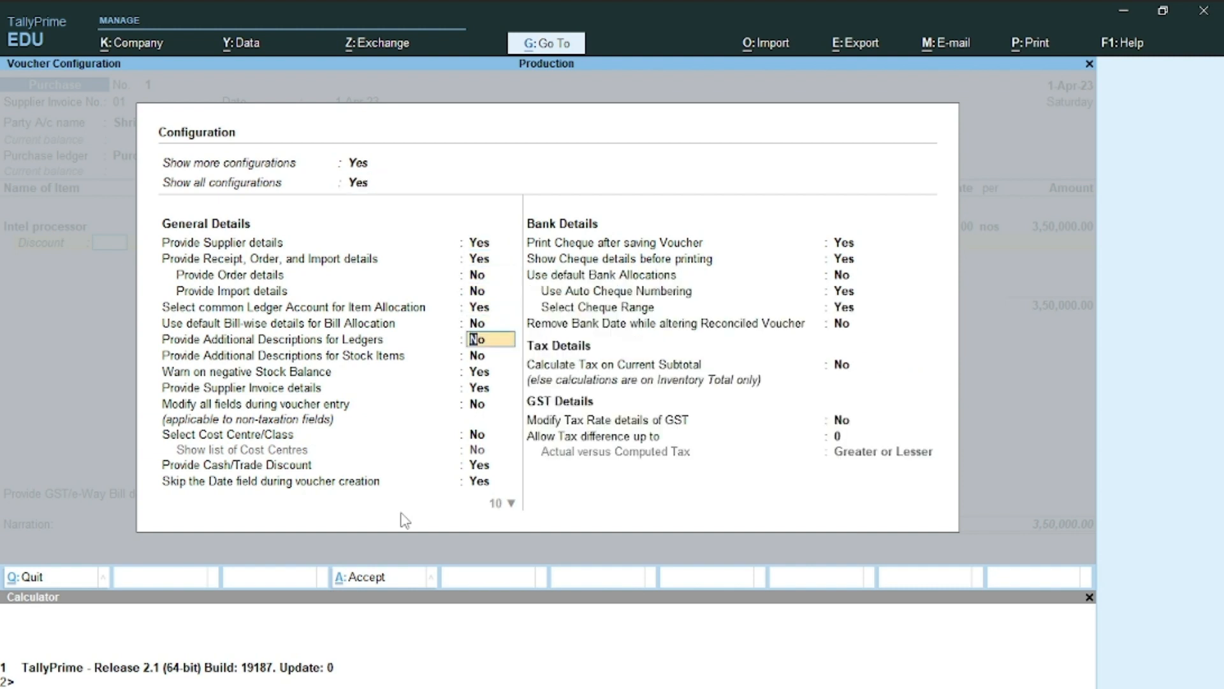
{"action": "key", "text": "Down"}
{"action": "key", "text": "Down"}
{"action": "key", "text": "Down"}
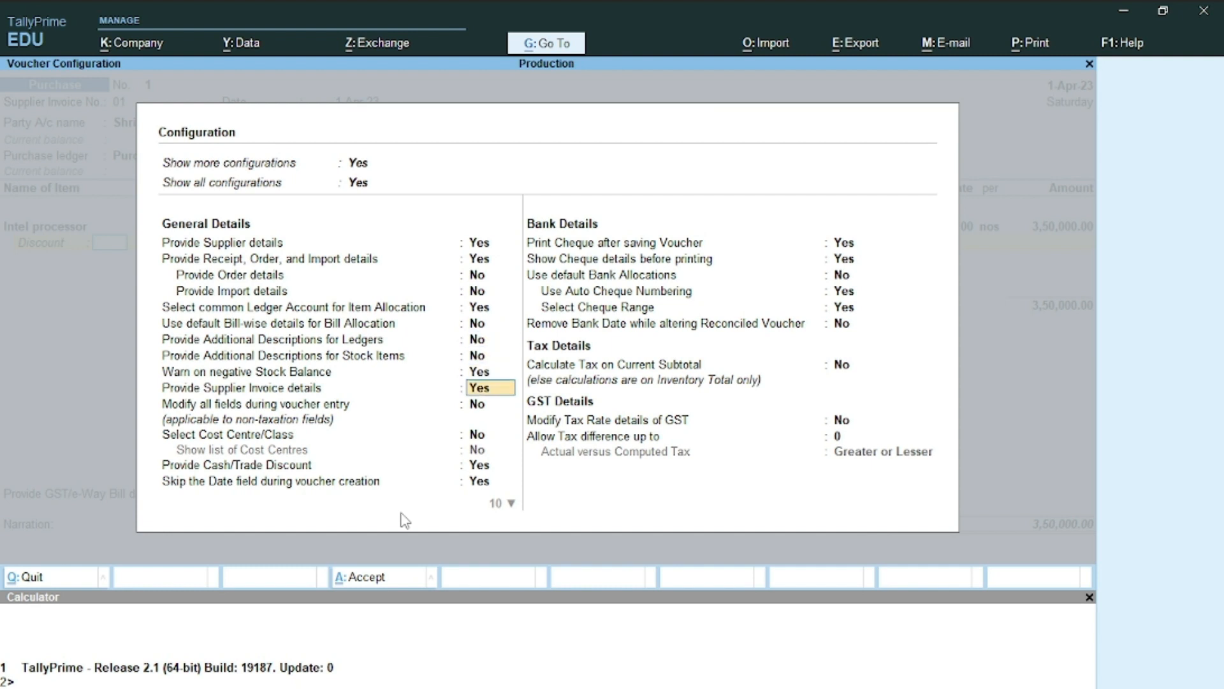
{"action": "key", "text": "Down"}
{"action": "key", "text": "Down"}
{"action": "key", "text": "Down"}
{"action": "type", "text": "n"}
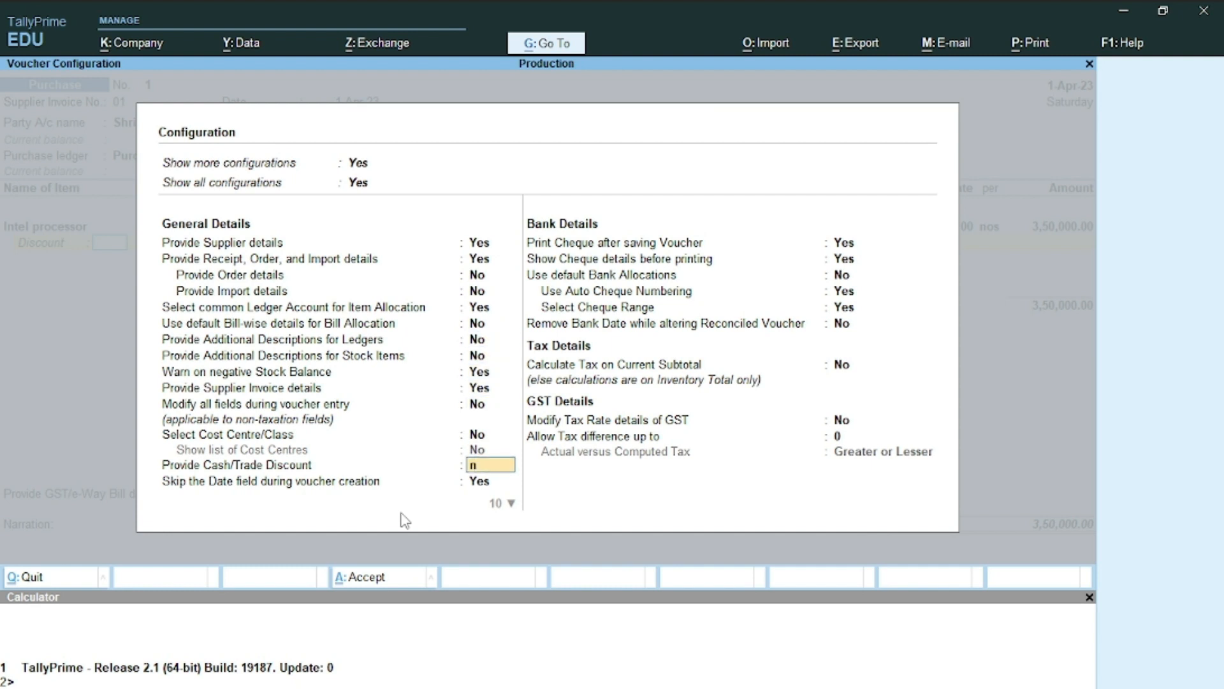
{"action": "key", "text": "Return"}
{"action": "key", "text": "ctrl+a"}
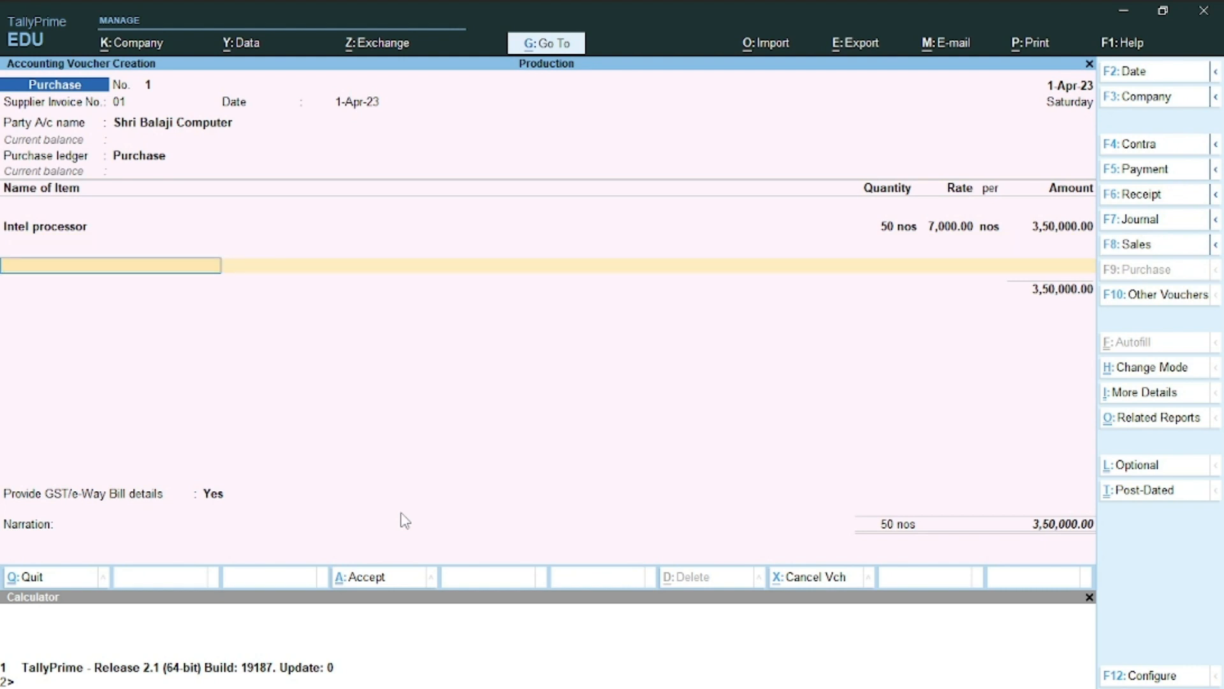
{"action": "key", "text": "alt+c"}
{"action": "key", "text": "alt+Tab"}
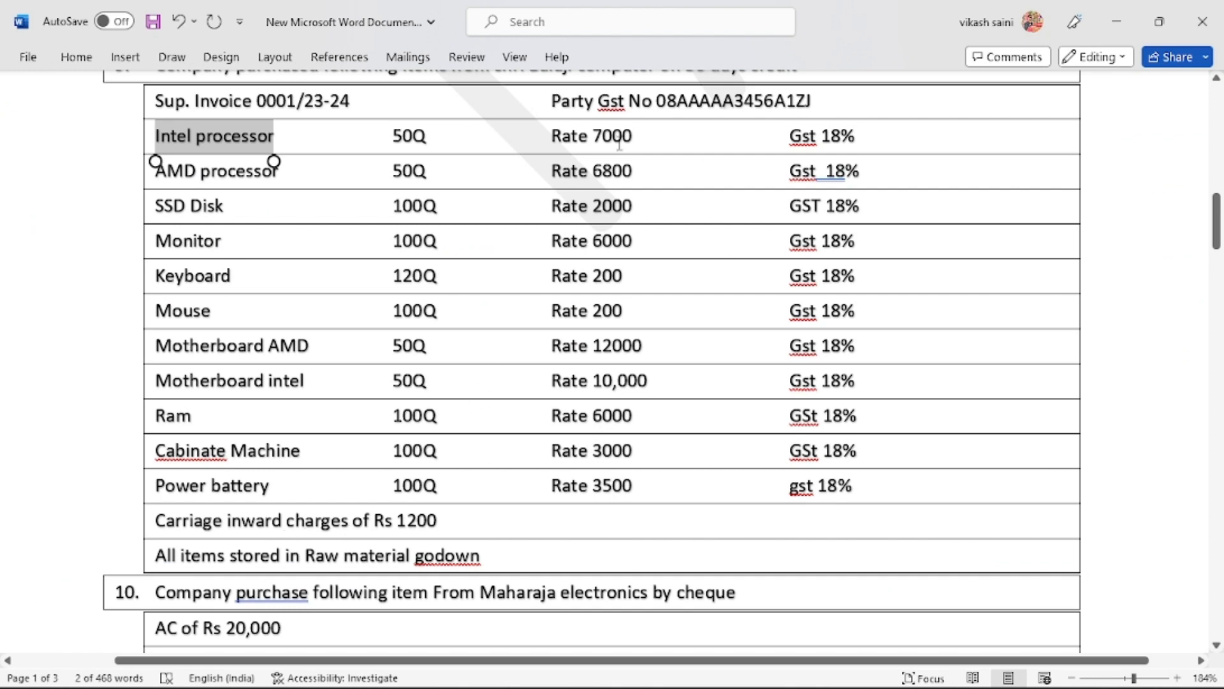
Select the item name 'AMD processor' in the Word purchase table
{"action": "double_click", "coordinate": [165, 175]}
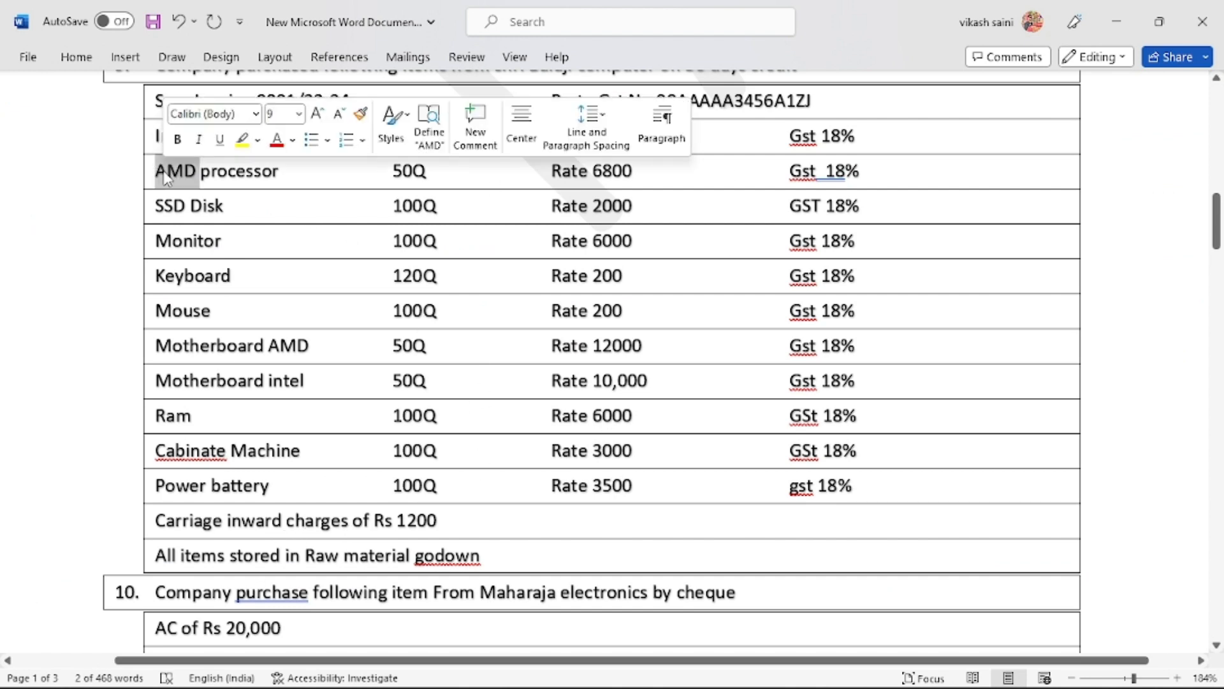
{"action": "key", "text": "shift+Right"}
{"action": "key", "text": "shift+Right"}
{"action": "key", "text": "shift+Right"}
{"action": "key", "text": "shift+Right"}
{"action": "key", "text": "shift+Right"}
{"action": "key", "text": "shift+Right"}
{"action": "key", "text": "shift+Right"}
{"action": "key", "text": "shift+Right"}
{"action": "key", "text": "shift+Right"}
{"action": "key", "text": "shift+Right"}
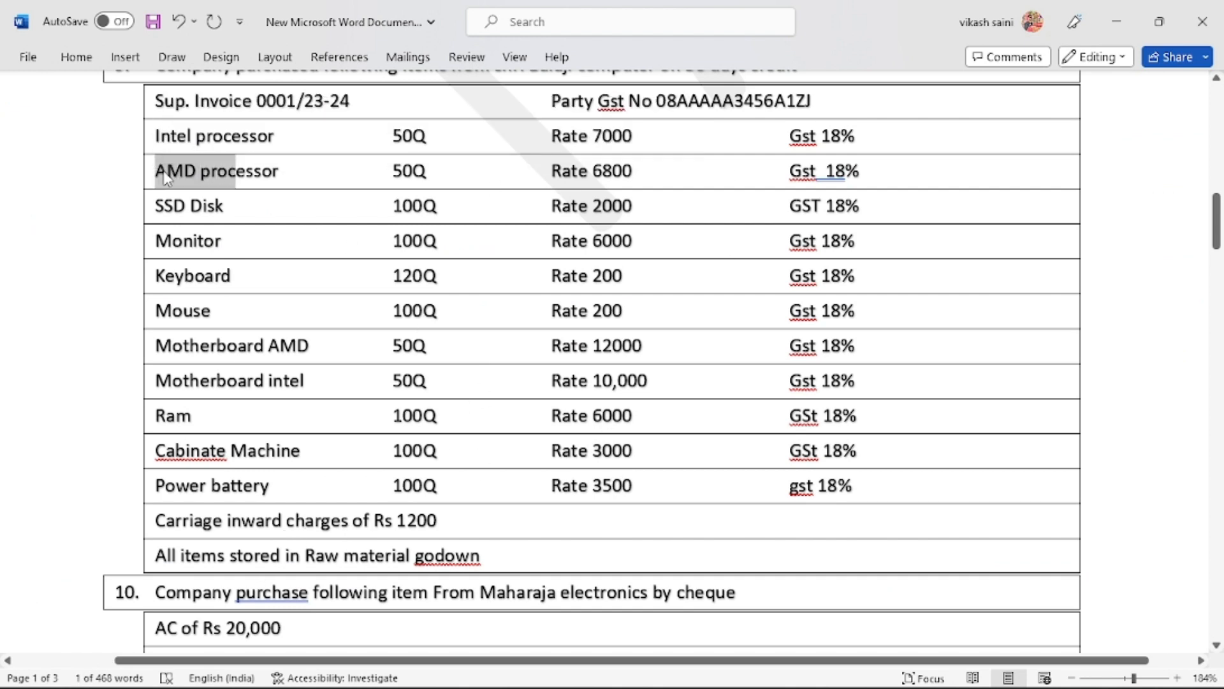
{"action": "key", "text": "shift+Right"}
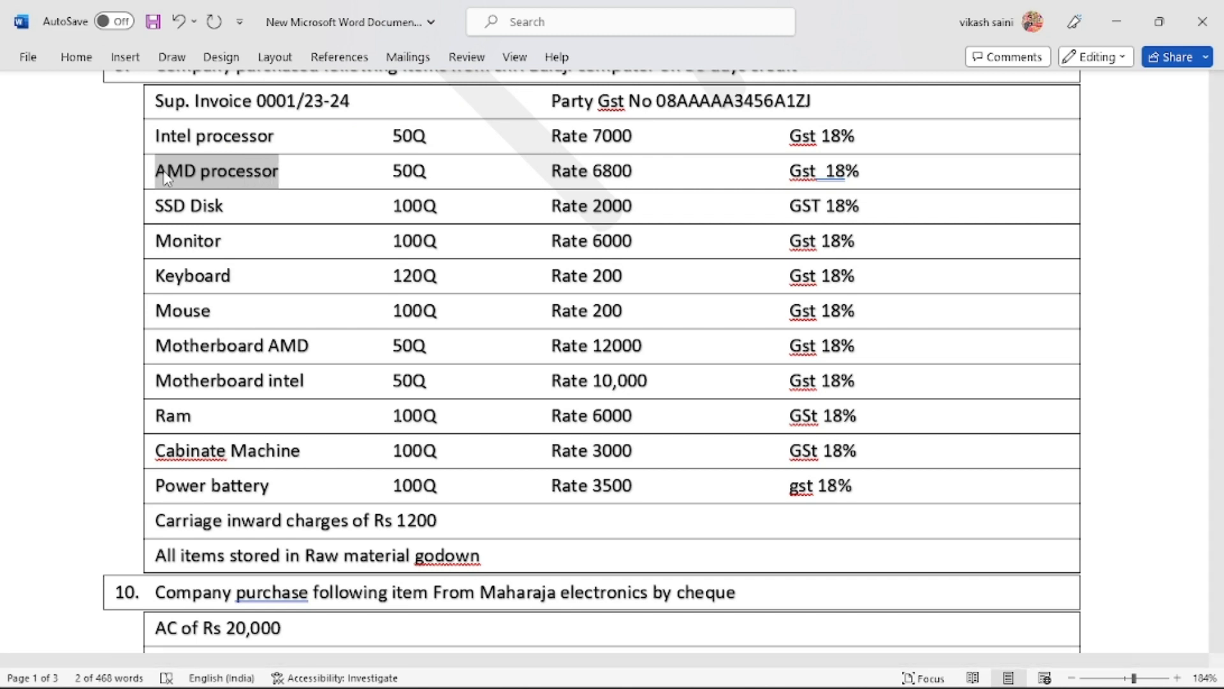
Create the stock item 'AMD processor', pasted from Word, with nos as its unit
{"action": "key", "text": "ctrl+c"}
{"action": "key", "text": "alt+Tab"}
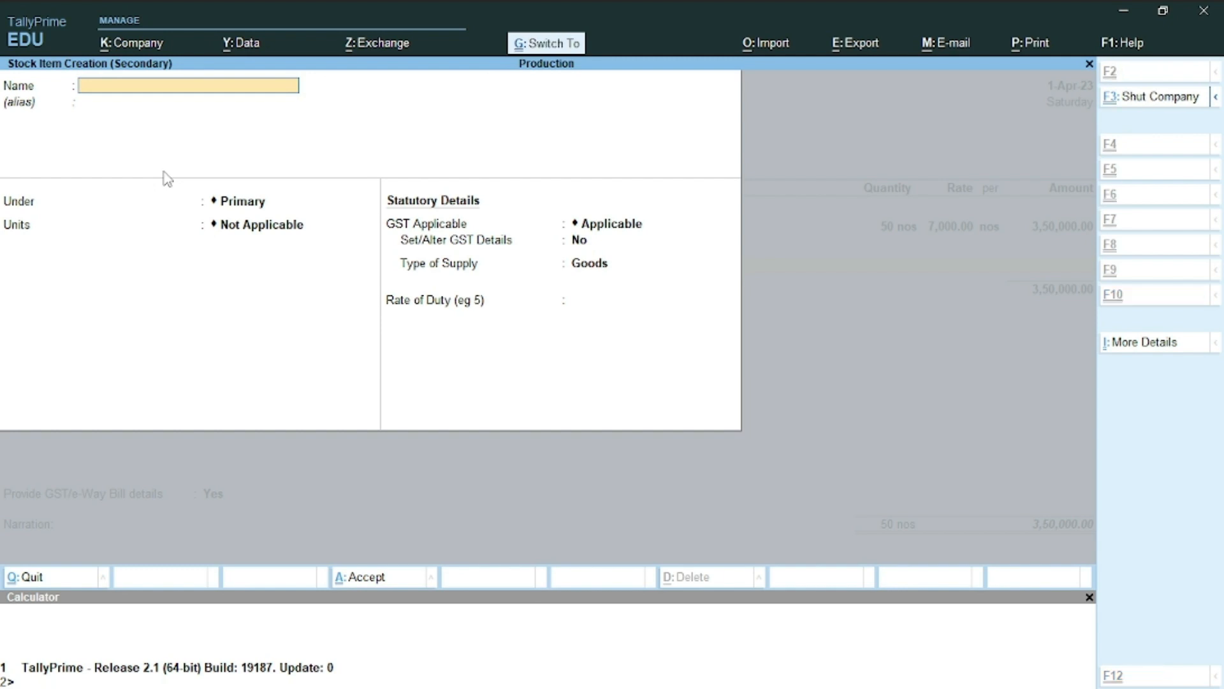
{"action": "key", "text": "ctrl+v"}
{"action": "key", "text": "Return"}
{"action": "key", "text": "Return"}
{"action": "key", "text": "Return"}
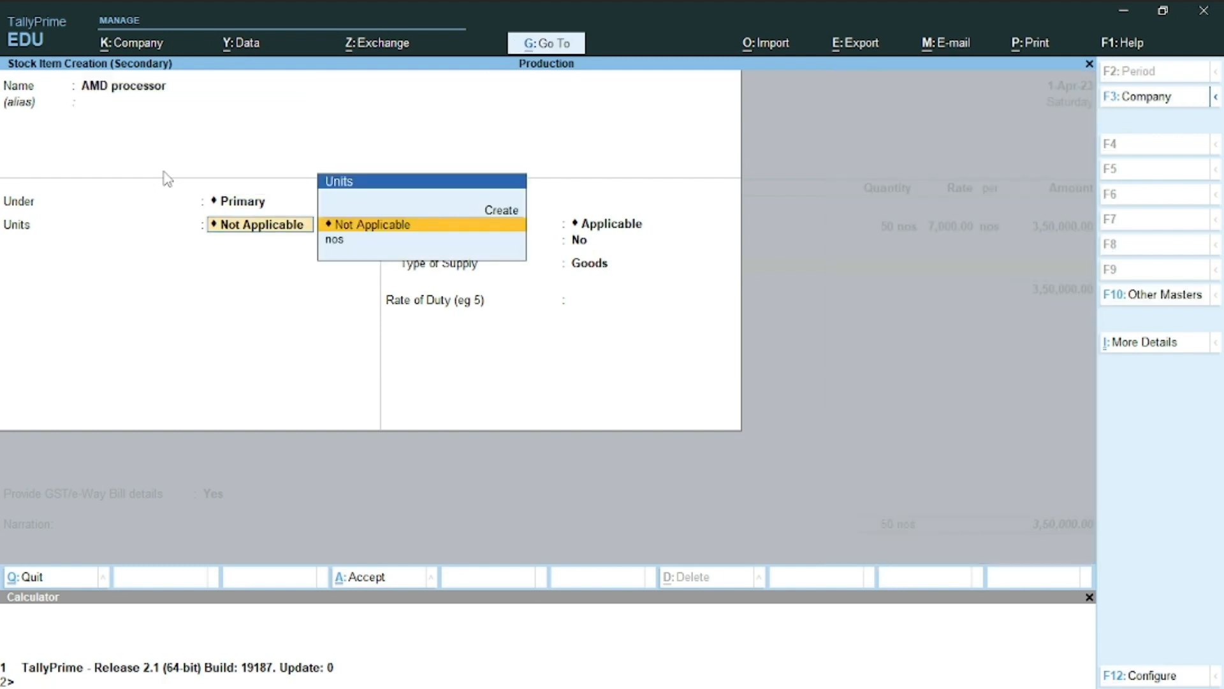
{"action": "key", "text": "Down"}
{"action": "key", "text": "Return"}
{"action": "key", "text": "Return"}
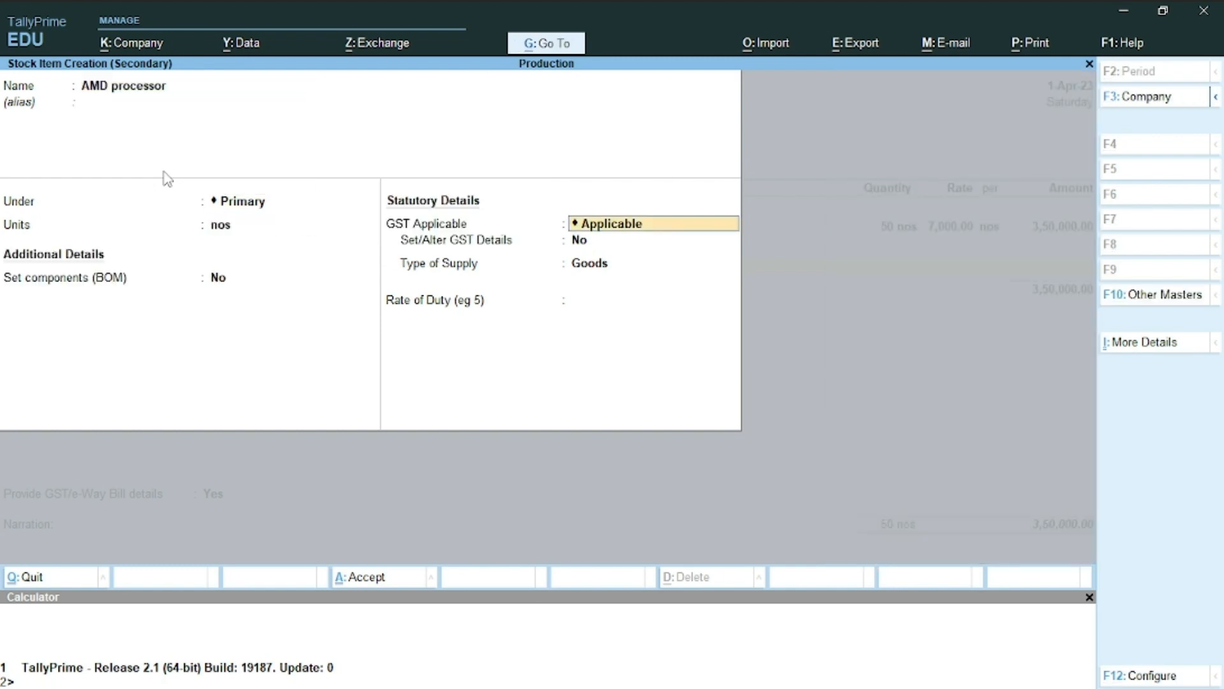
Give AMD processor GST details: applicable, on value, taxable at 18%
{"action": "key", "text": "Return"}
{"action": "key", "text": "y"}
{"action": "key", "text": "Return"}
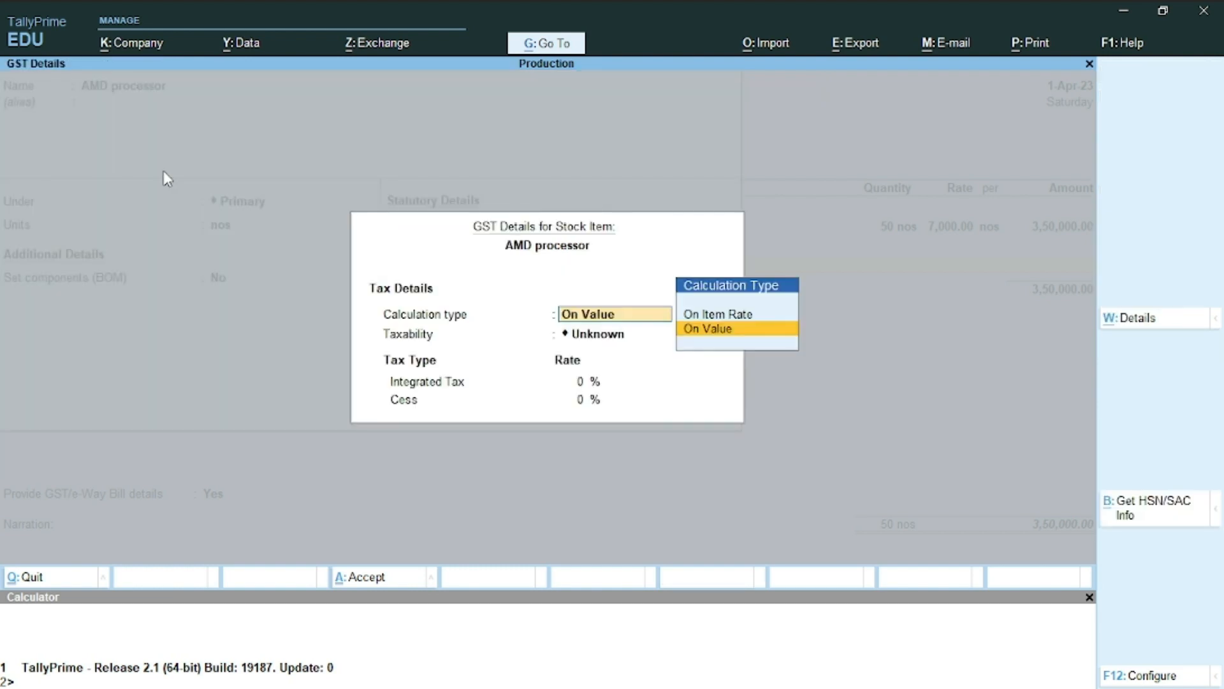
{"action": "key", "text": "Return"}
{"action": "key", "text": "Down"}
{"action": "key", "text": "Down"}
{"action": "key", "text": "Down"}
{"action": "key", "text": "Return"}
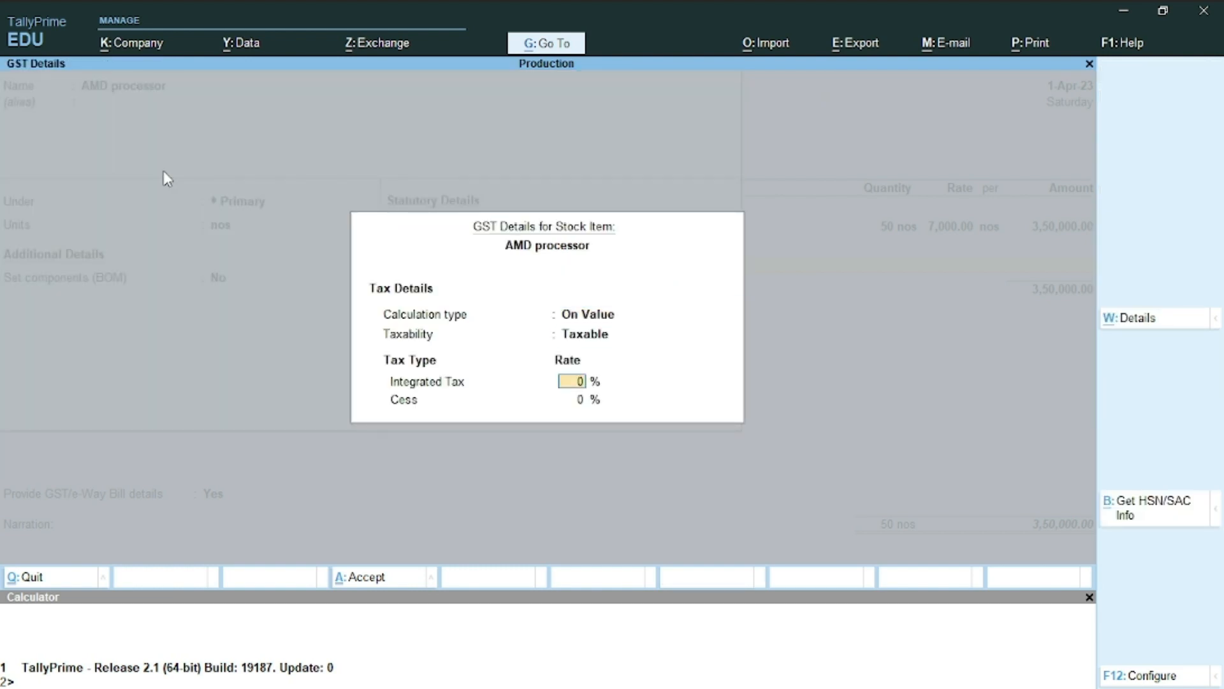
{"action": "type", "text": "18"}
{"action": "key", "text": "Return"}
{"action": "key", "text": "Return"}
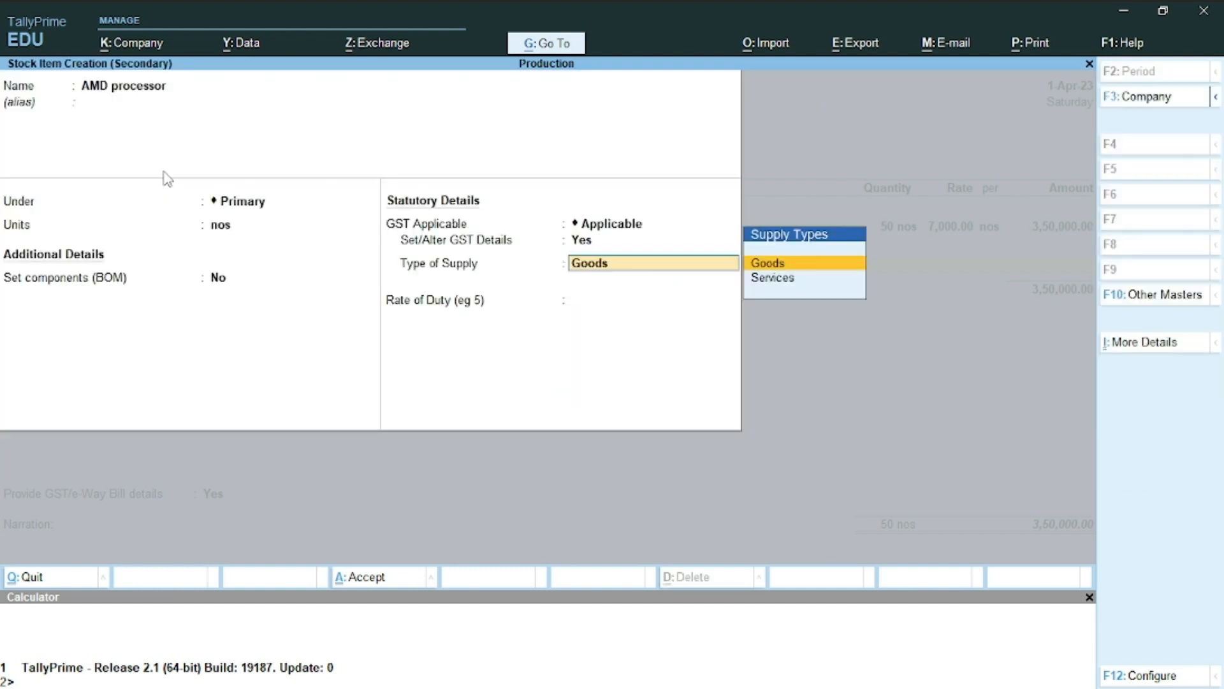
{"action": "key", "text": "Return"}
{"action": "key", "text": "Return"}
{"action": "key", "text": "Return"}
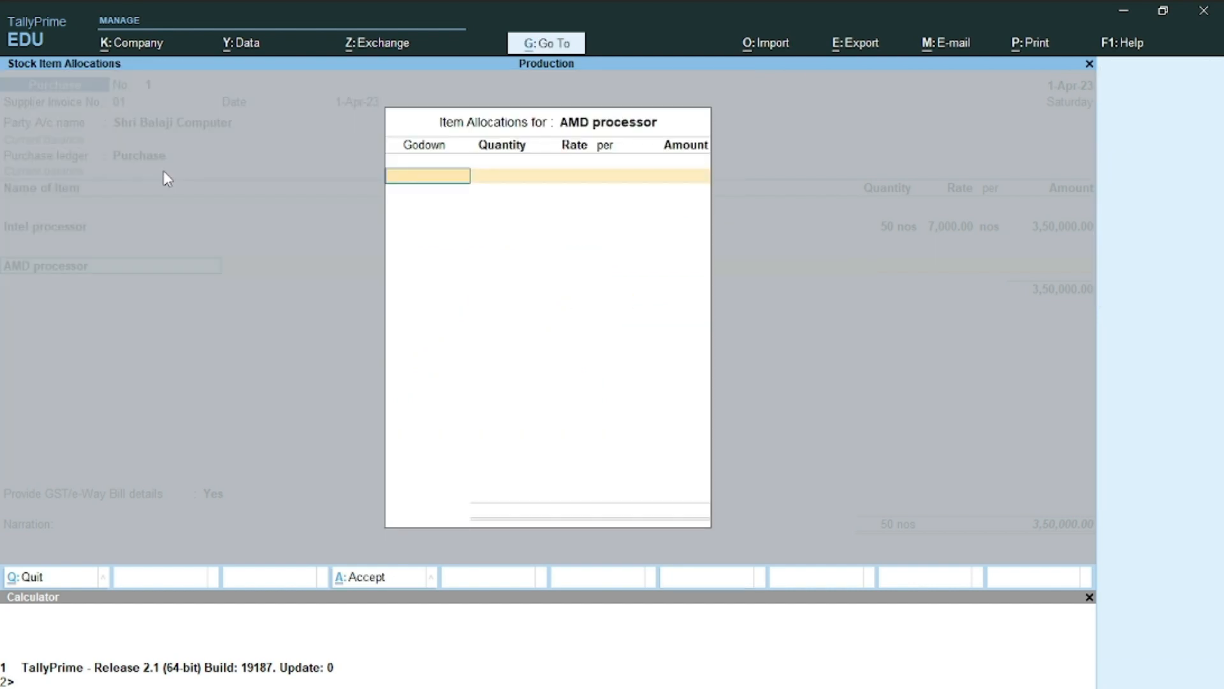
Allocate 50 nos of AMD processor at 6,800 to the Raw Material godown
{"action": "key", "text": "Return"}
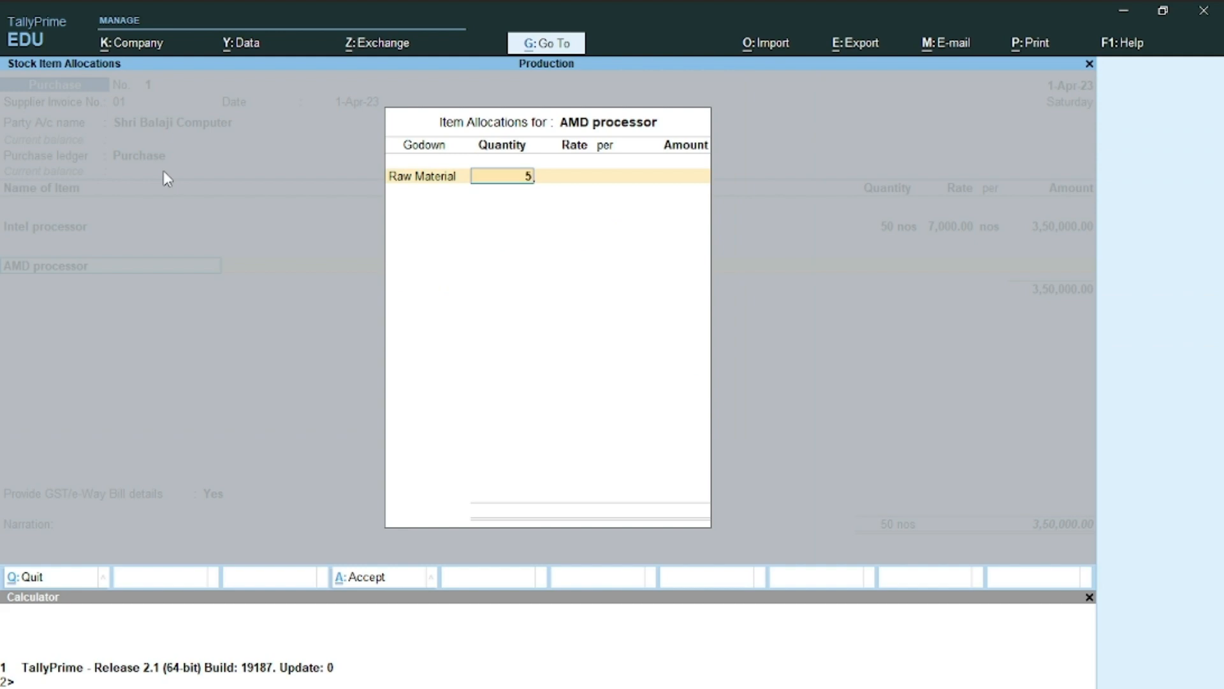
{"action": "key", "text": "Return"}
{"action": "key", "text": "alt+Tab"}
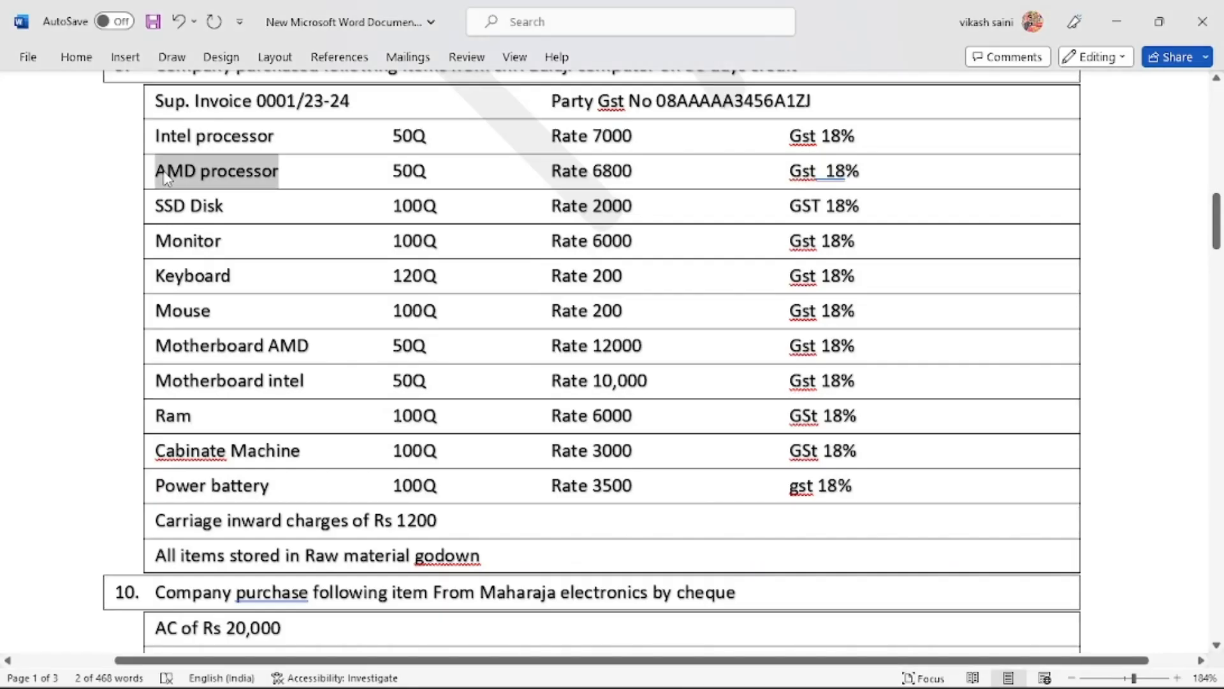
{"action": "key", "text": "alt+Tab"}
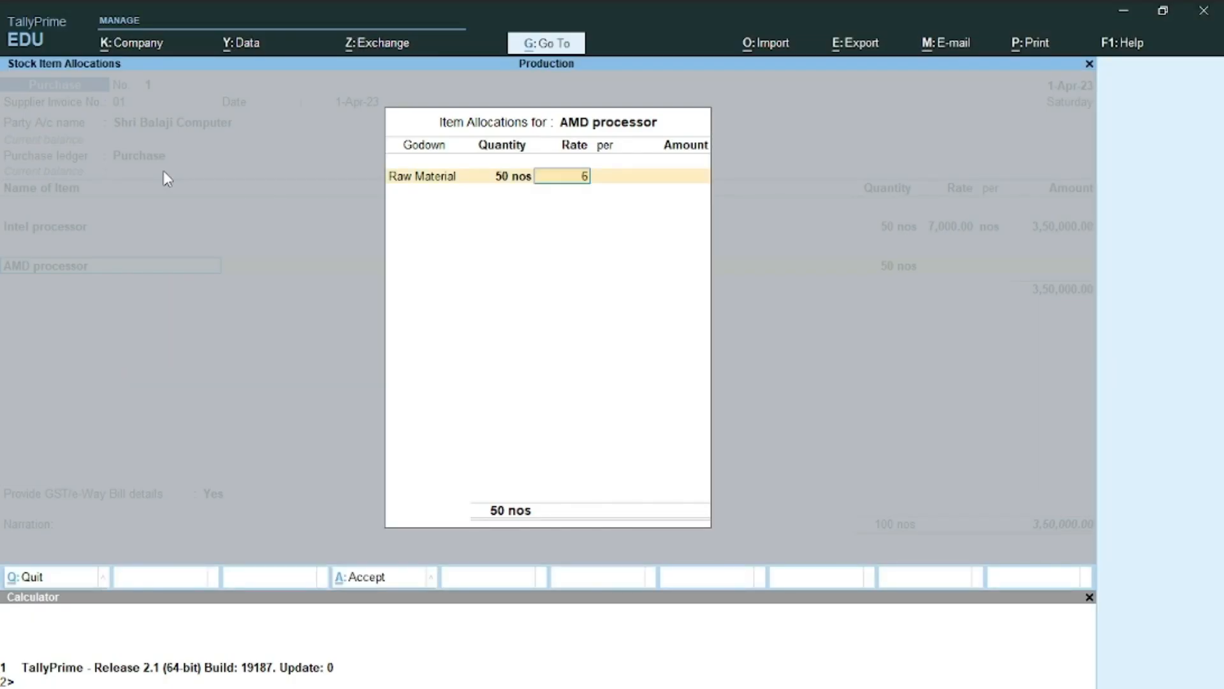
{"action": "type", "text": "6,800"}
{"action": "key", "text": "Return"}
{"action": "key", "text": "Return"}
{"action": "key", "text": "Return"}
{"action": "key", "text": "Return"}
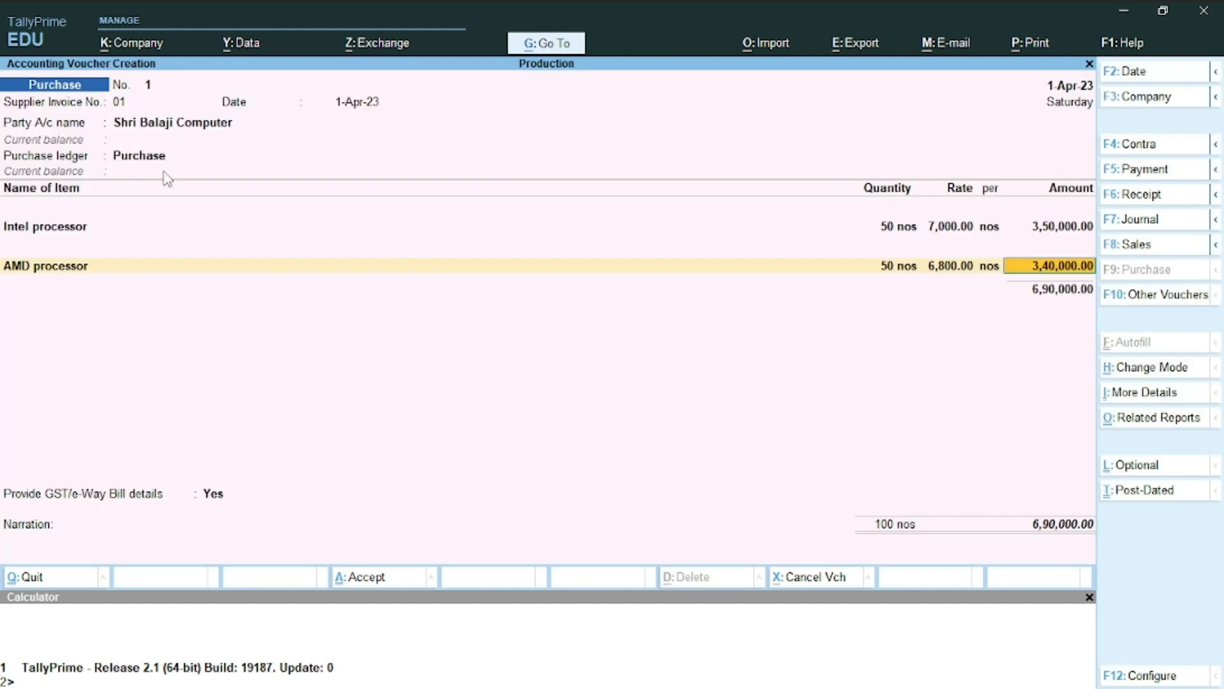
{"action": "key", "text": "Return"}
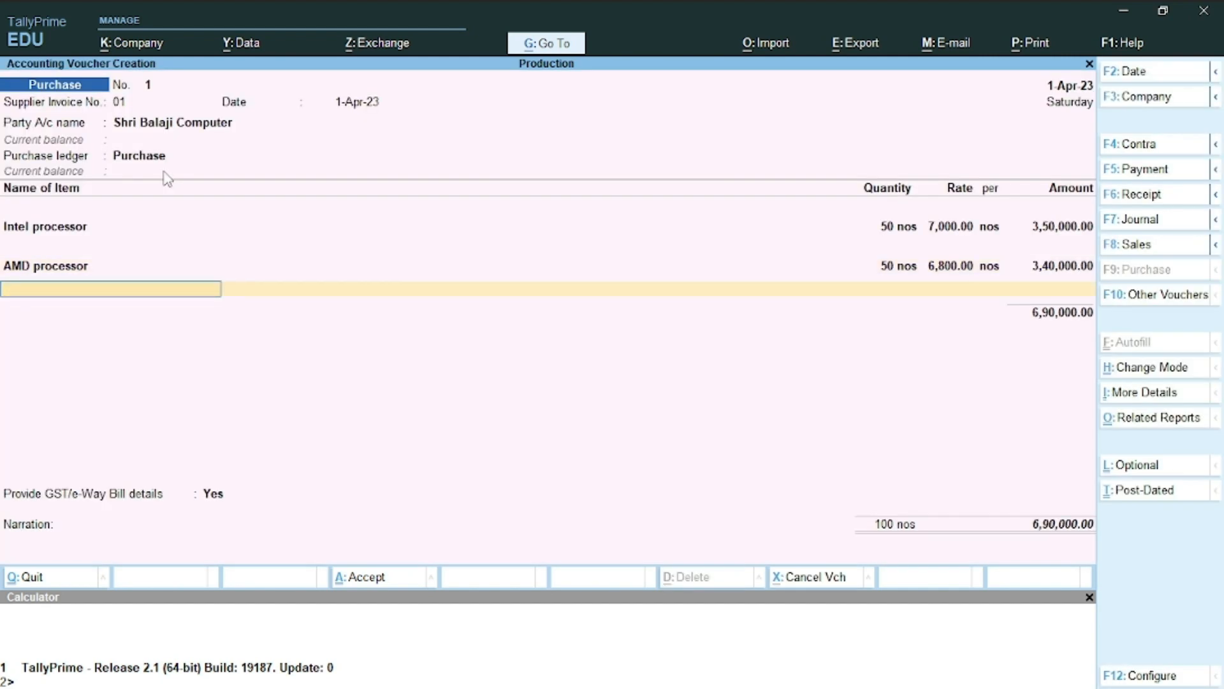
{"action": "key", "text": "alt+c"}
Copy the item name 'SSD Disk' from the Word exercise sheet
{"action": "key", "text": "alt+Tab"}
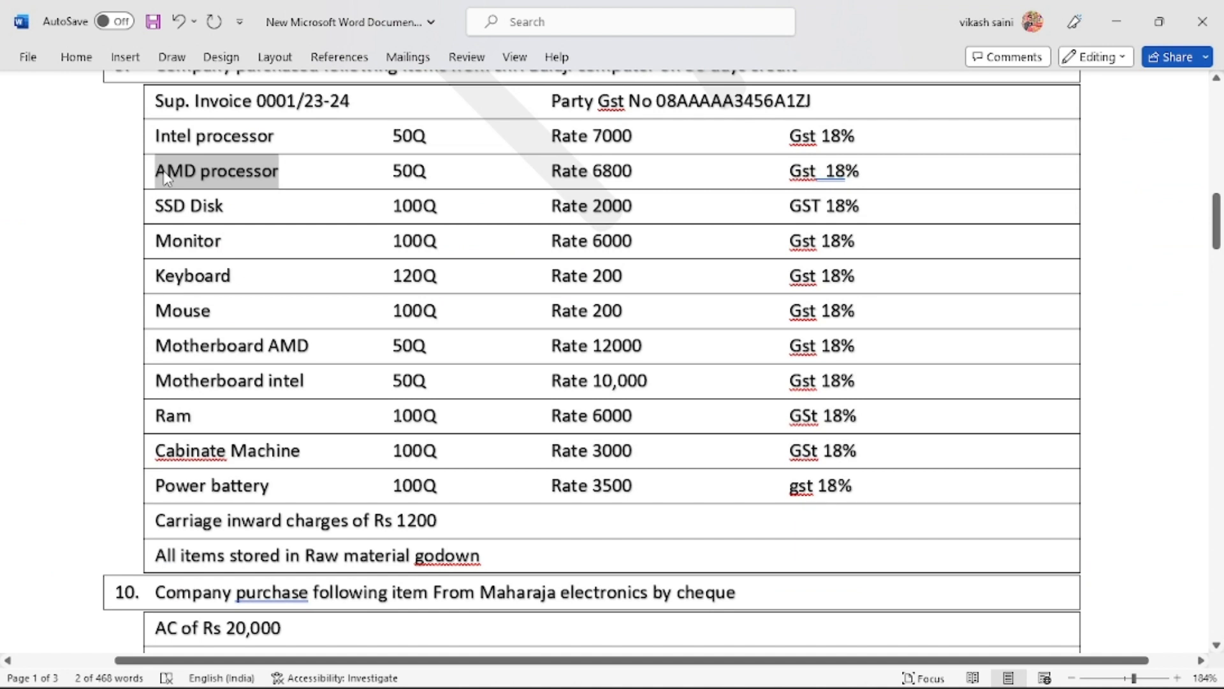
{"action": "triple_click", "coordinate": [167, 211]}
{"action": "left_click", "coordinate": [167, 210]}
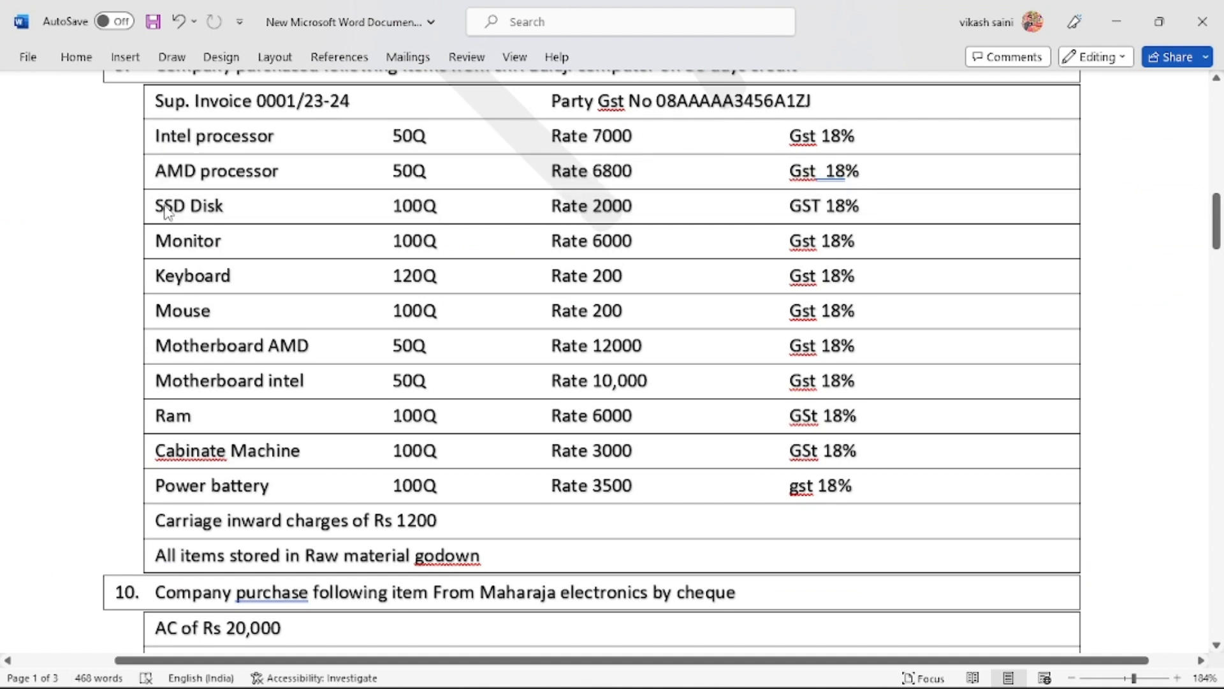
{"action": "double_click", "coordinate": [167, 210]}
{"action": "key", "text": "shift+Right"}
{"action": "key", "text": "shift+Right"}
{"action": "key", "text": "shift+Right"}
{"action": "key", "text": "shift+Right"}
{"action": "key", "text": "shift+Right"}
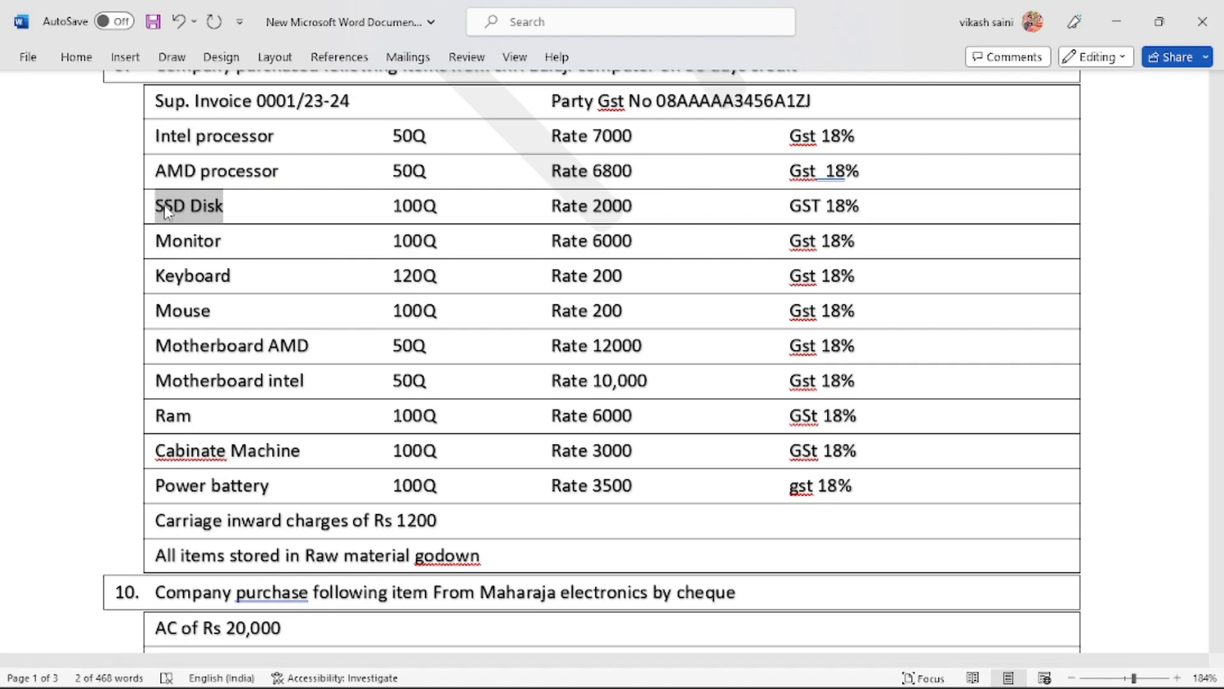
{"action": "key", "text": "ctrl+c"}
Create the SSD Disk stock item in nos with taxable, on-value GST details
{"action": "key", "text": "alt+Tab"}
{"action": "key", "text": "ctrl+v"}
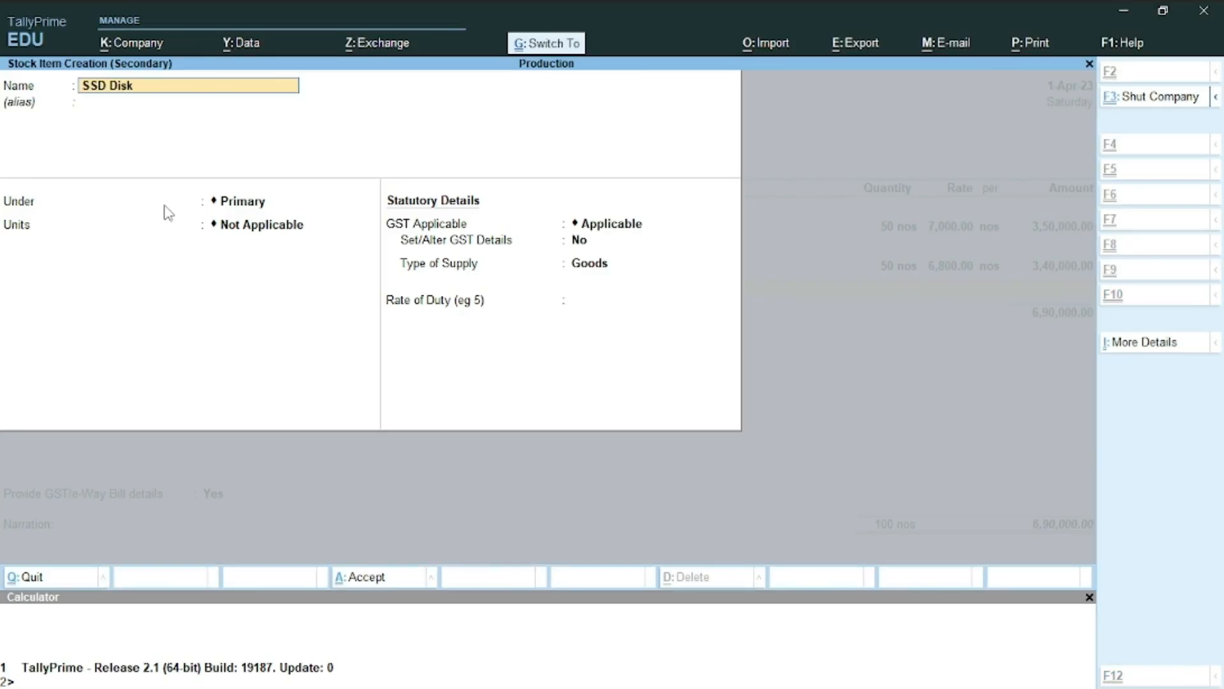
{"action": "key", "text": "Return"}
{"action": "key", "text": "Return"}
{"action": "key", "text": "Return"}
{"action": "type", "text": "n"}
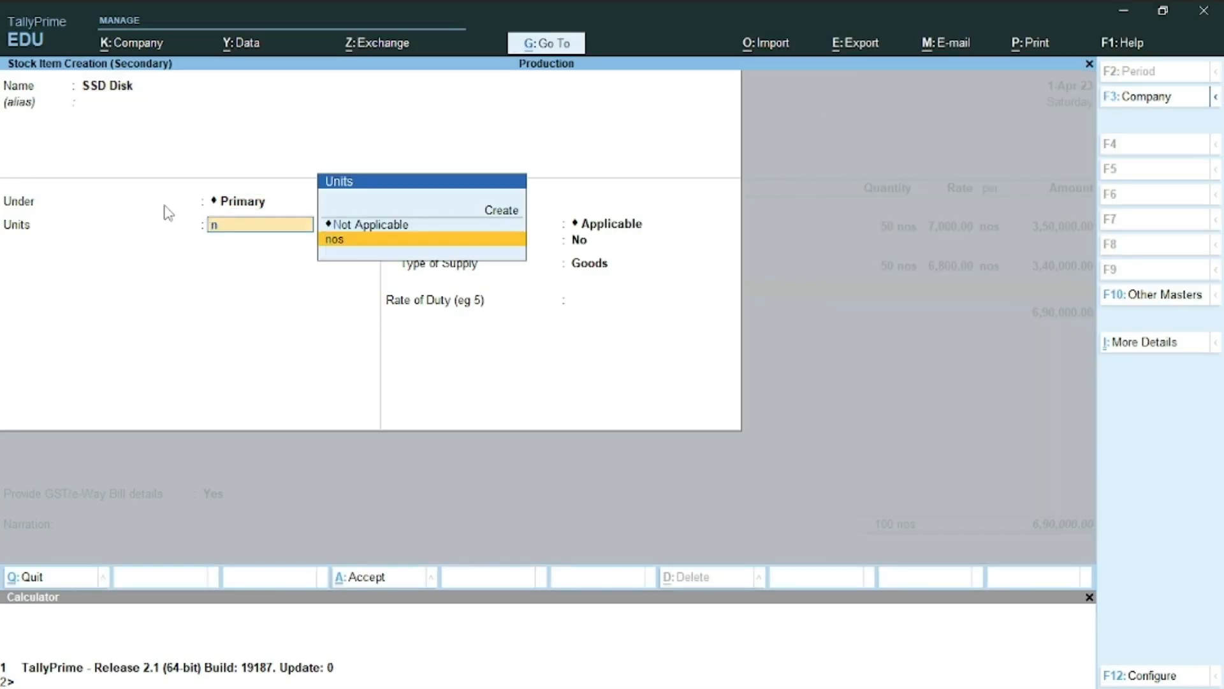
{"action": "key", "text": "Return"}
{"action": "key", "text": "Return"}
{"action": "key", "text": "y"}
{"action": "key", "text": "Return"}
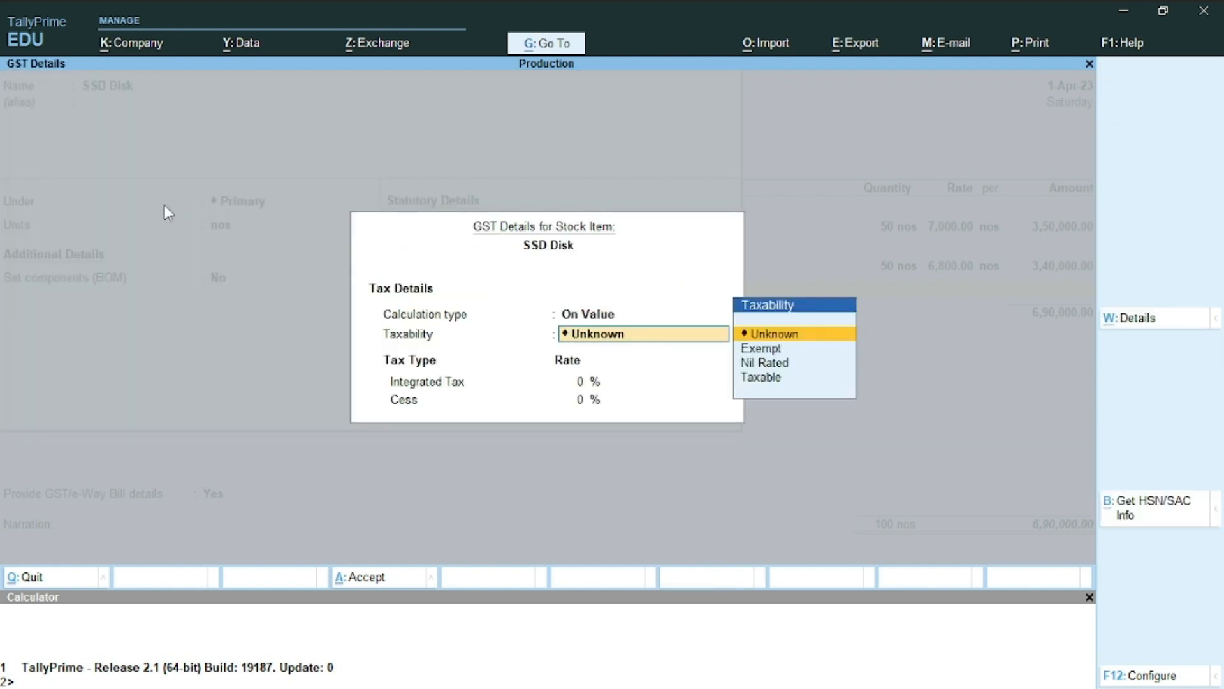
{"action": "key", "text": "Down"}
{"action": "key", "text": "Down"}
{"action": "key", "text": "Down"}
{"action": "key", "text": "Return"}
{"action": "key", "text": "Return"}
{"action": "key", "text": "Return"}
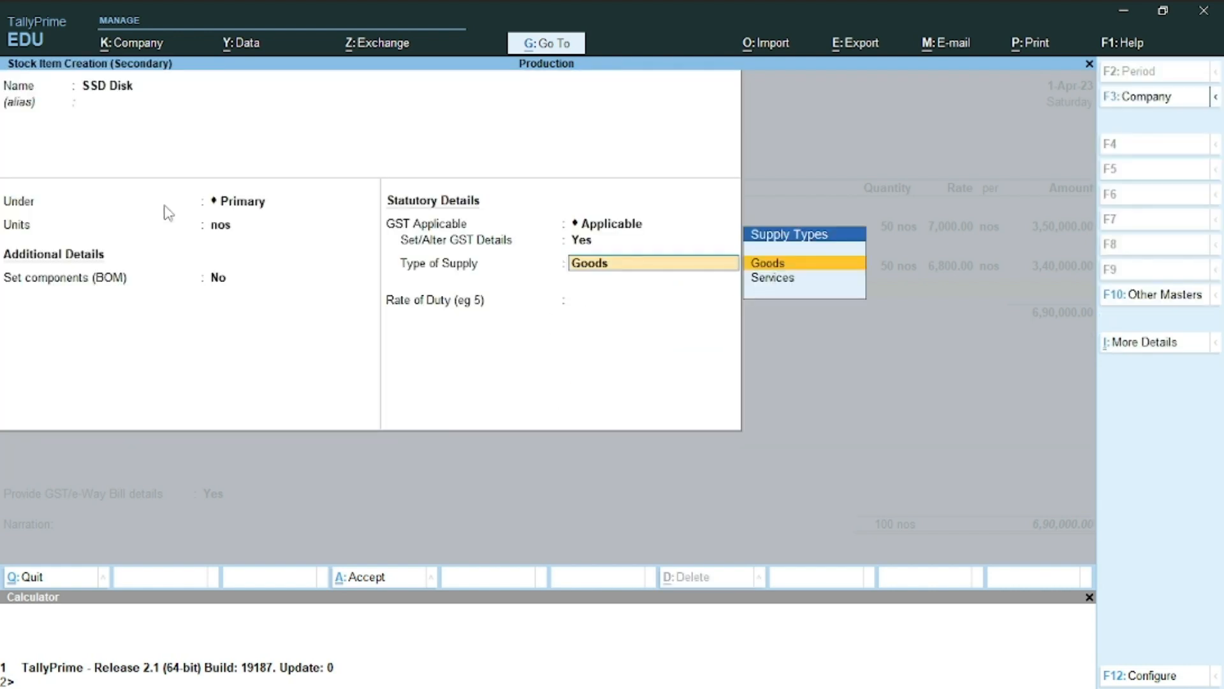
{"action": "key", "text": "Return"}
{"action": "key", "text": "Return"}
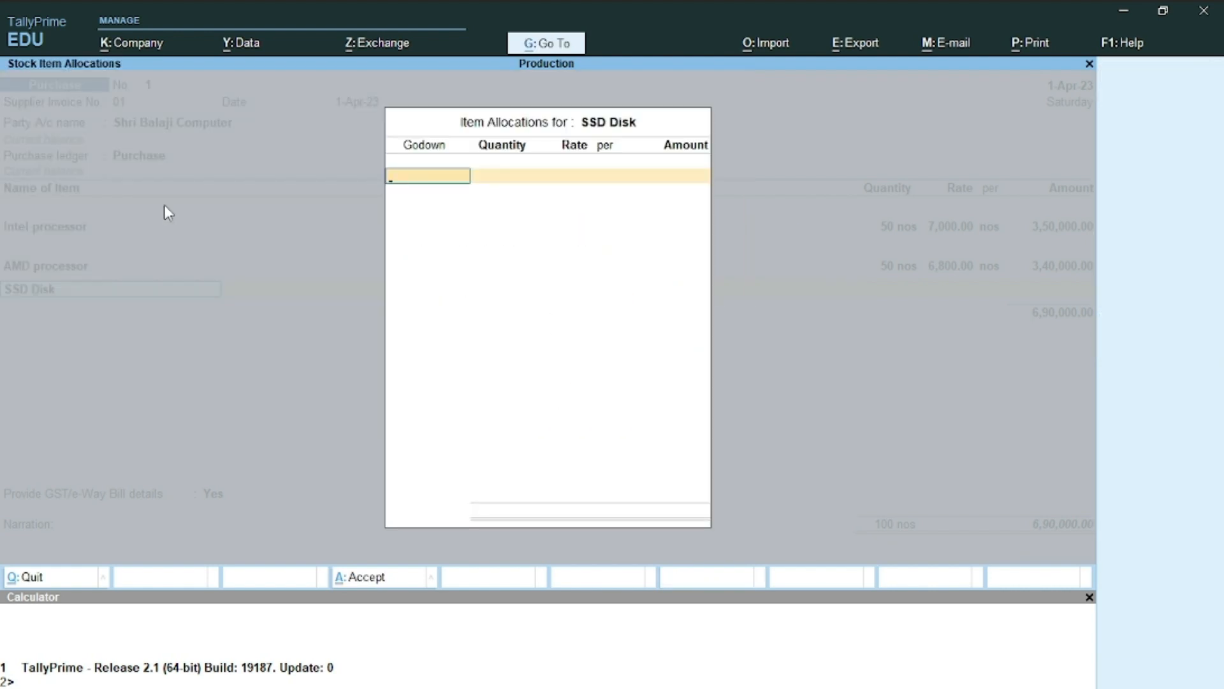
Allocate 100 nos of SSD Disk at 2,000 to the Raw Material godown
{"action": "key", "text": "Return"}
{"action": "type", "text": "100"}
{"action": "key", "text": "Return"}
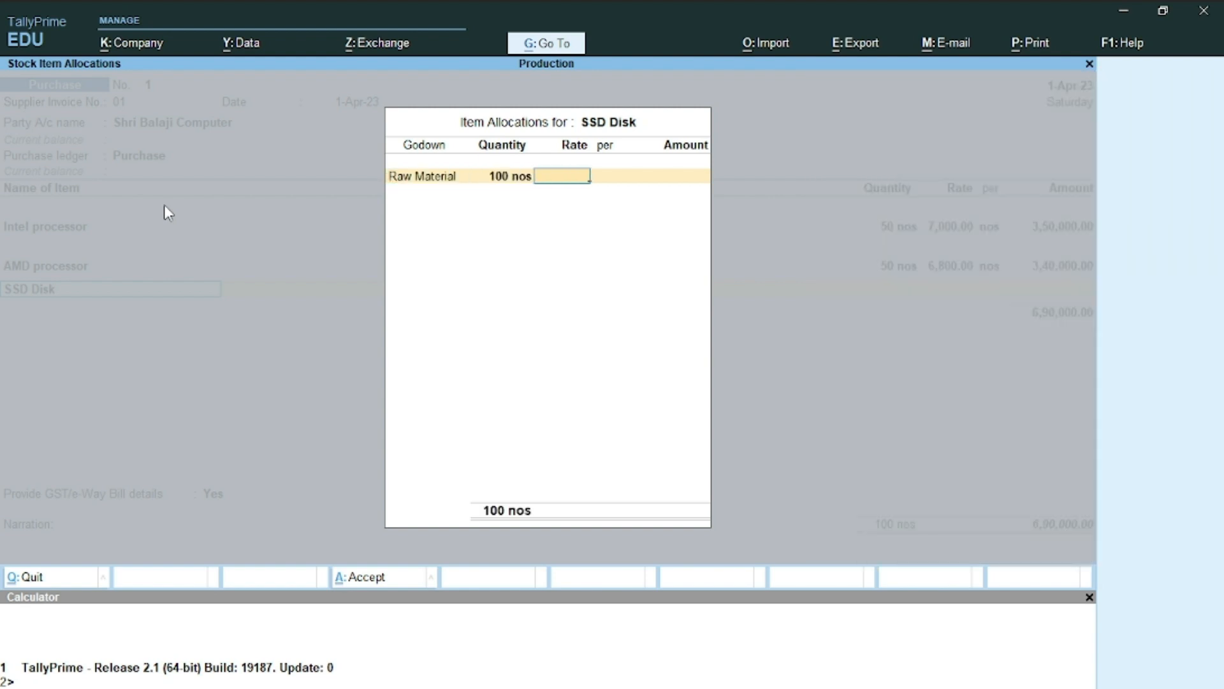
{"action": "key", "text": "alt+Tab"}
{"action": "key", "text": "alt+Tab"}
{"action": "type", "text": "2,000"}
{"action": "key", "text": "Return"}
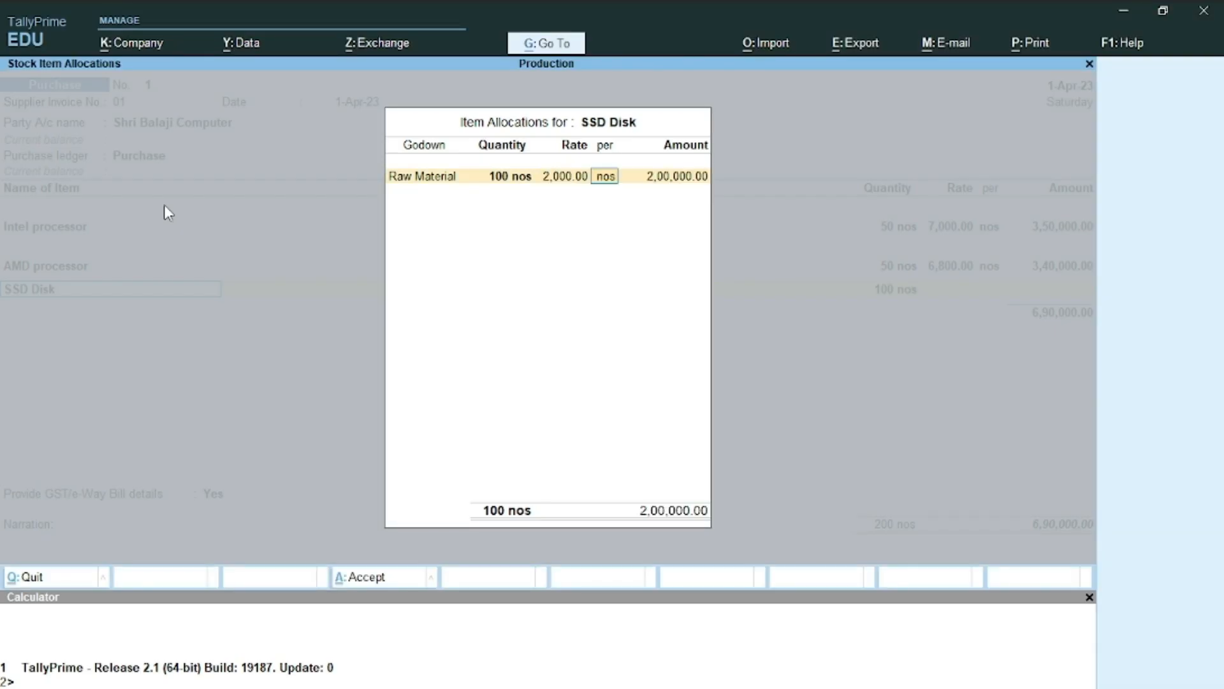
{"action": "key", "text": "Return"}
{"action": "key", "text": "Return"}
{"action": "key", "text": "Return"}
{"action": "key", "text": "alt+c"}
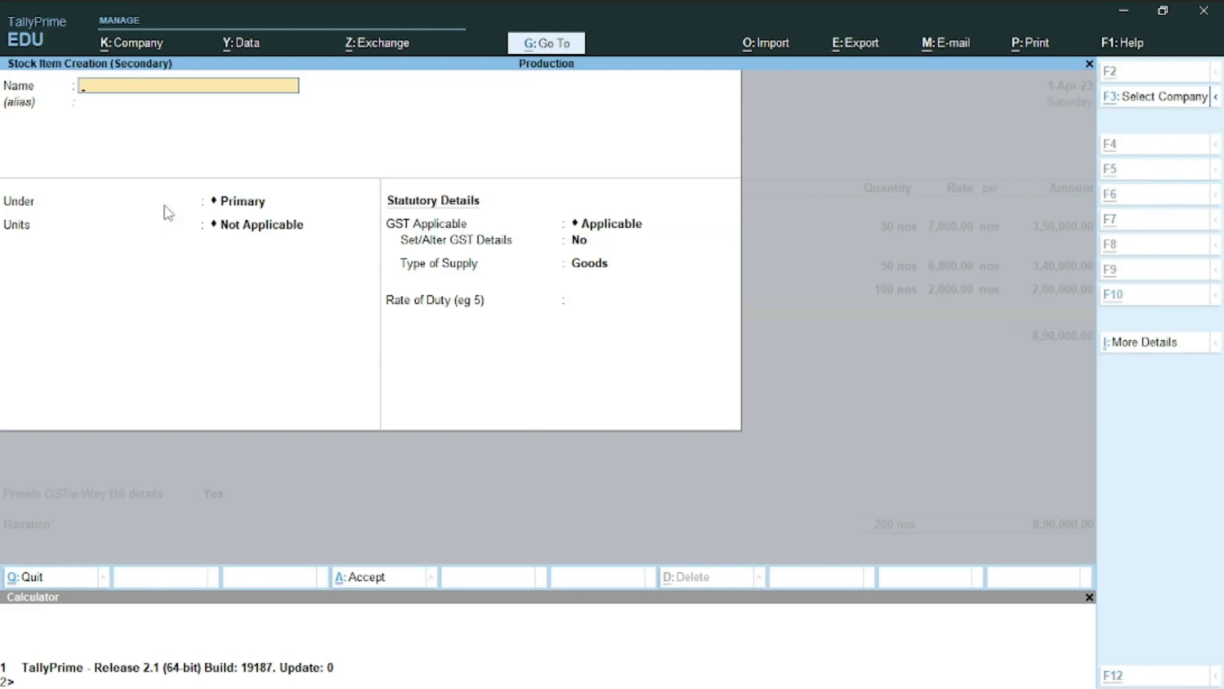
Create the stock item 'Monitor', copied from Word, with nos as its unit
{"action": "key", "text": "alt+Tab"}
{"action": "double_click", "coordinate": [175, 246]}
{"action": "key", "text": "ctrl+c"}
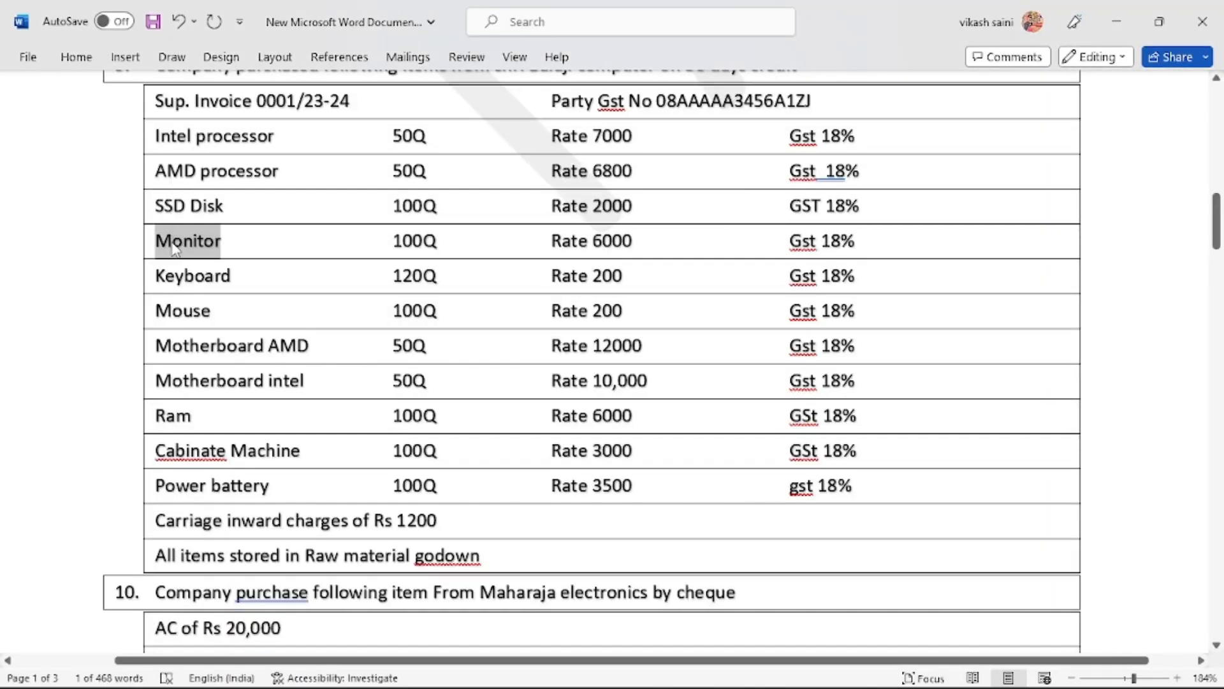
{"action": "key", "text": "alt+Tab"}
{"action": "key", "text": "ctrl+alt+v"}
{"action": "key", "text": "Return"}
{"action": "key", "text": "Return"}
{"action": "key", "text": "Return"}
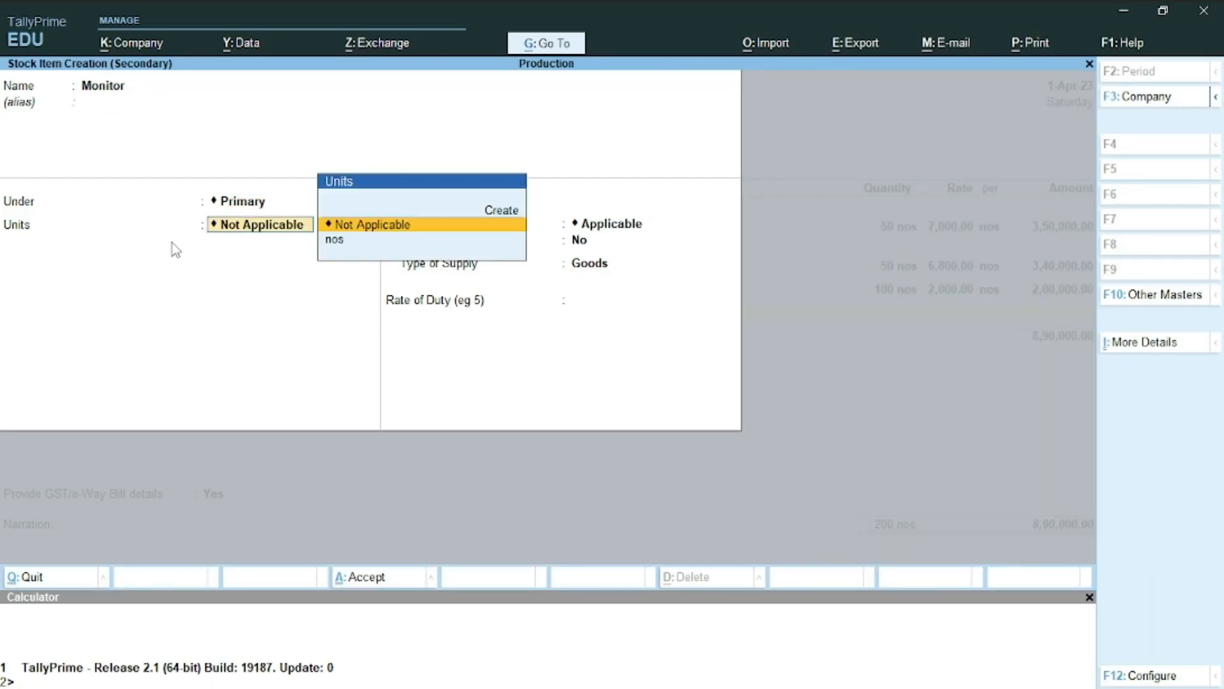
{"action": "key", "text": "Down"}
{"action": "key", "text": "Return"}
Set Monitor's GST as taxable on value at 18% and save the item
{"action": "key", "text": "Return"}
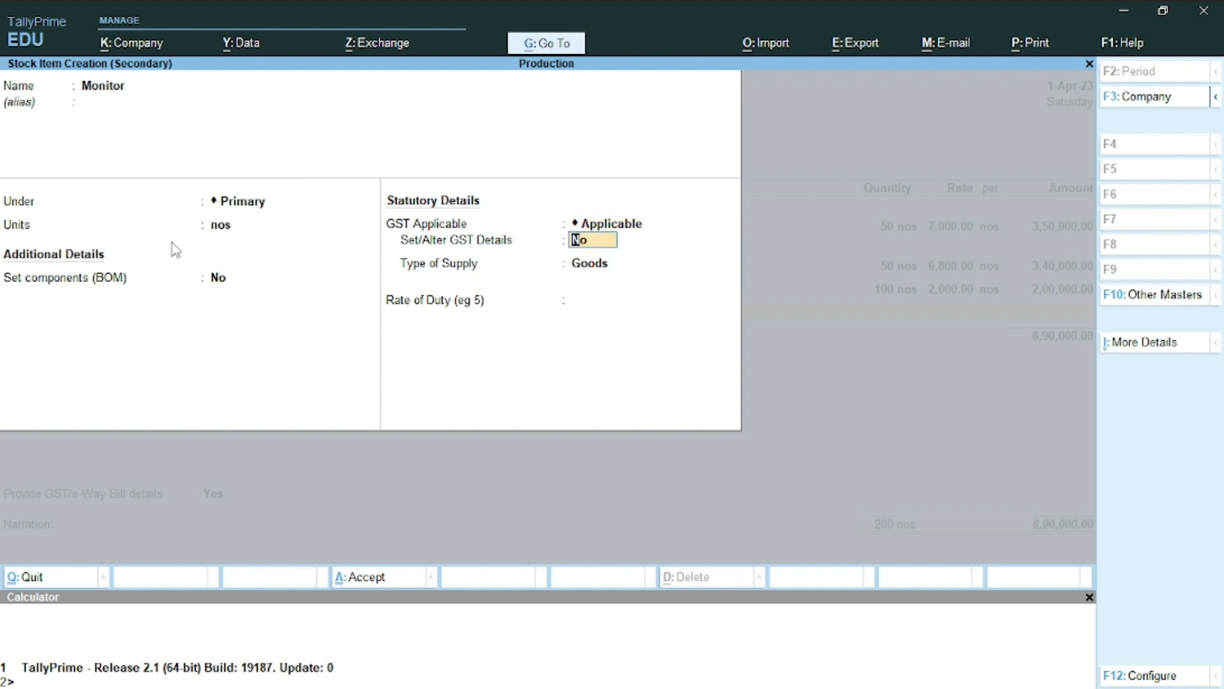
{"action": "key", "text": "y"}
{"action": "key", "text": "Return"}
{"action": "key", "text": "Return"}
{"action": "key", "text": "Down"}
{"action": "key", "text": "Down"}
{"action": "key", "text": "Return"}
{"action": "type", "text": "18"}
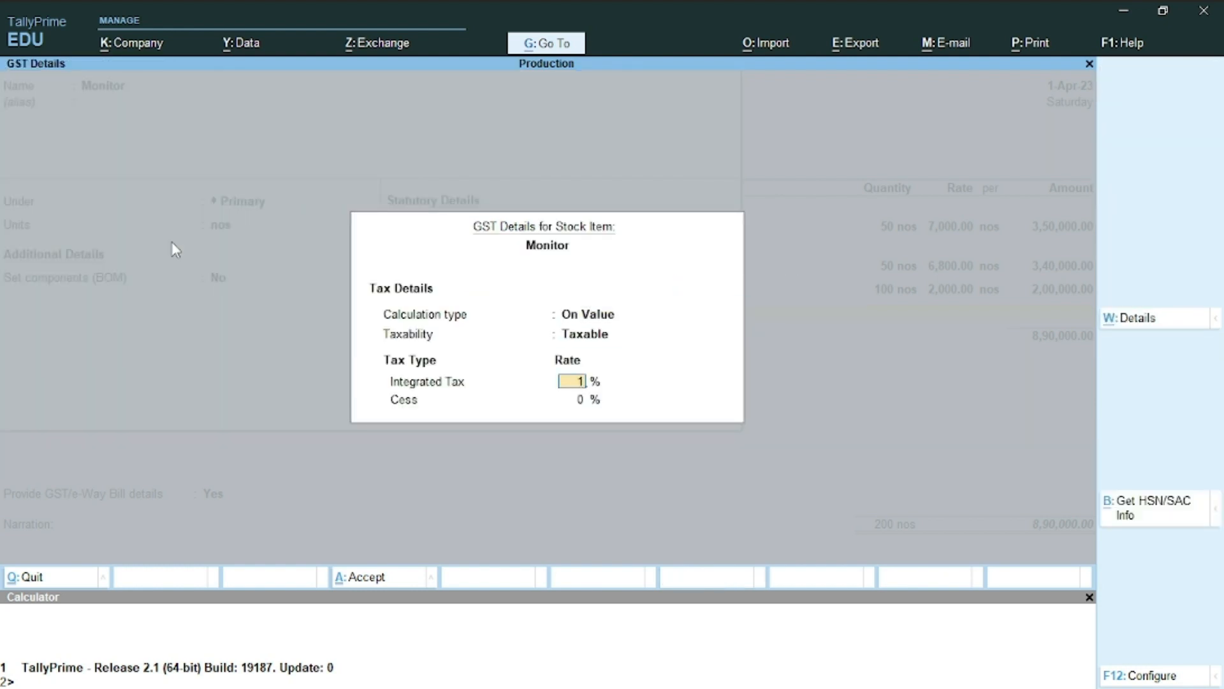
{"action": "key", "text": "Return"}
{"action": "key", "text": "Return"}
{"action": "key", "text": "Return"}
{"action": "key", "text": "Return"}
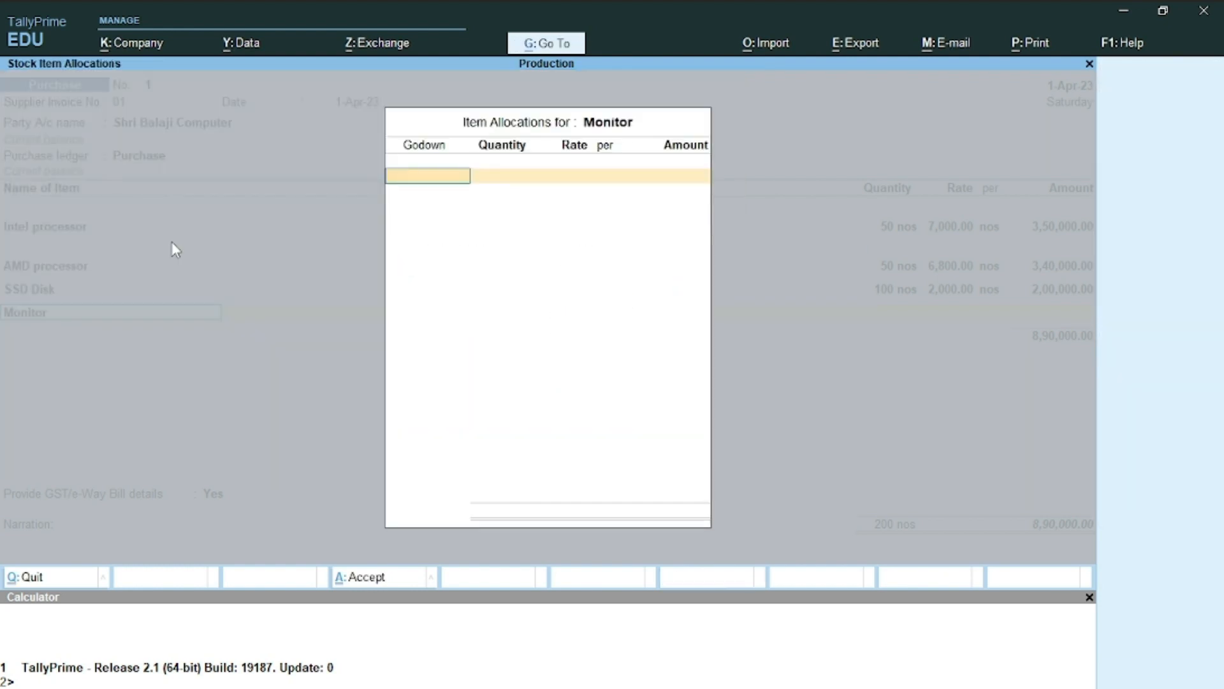
{"action": "key", "text": "Return"}
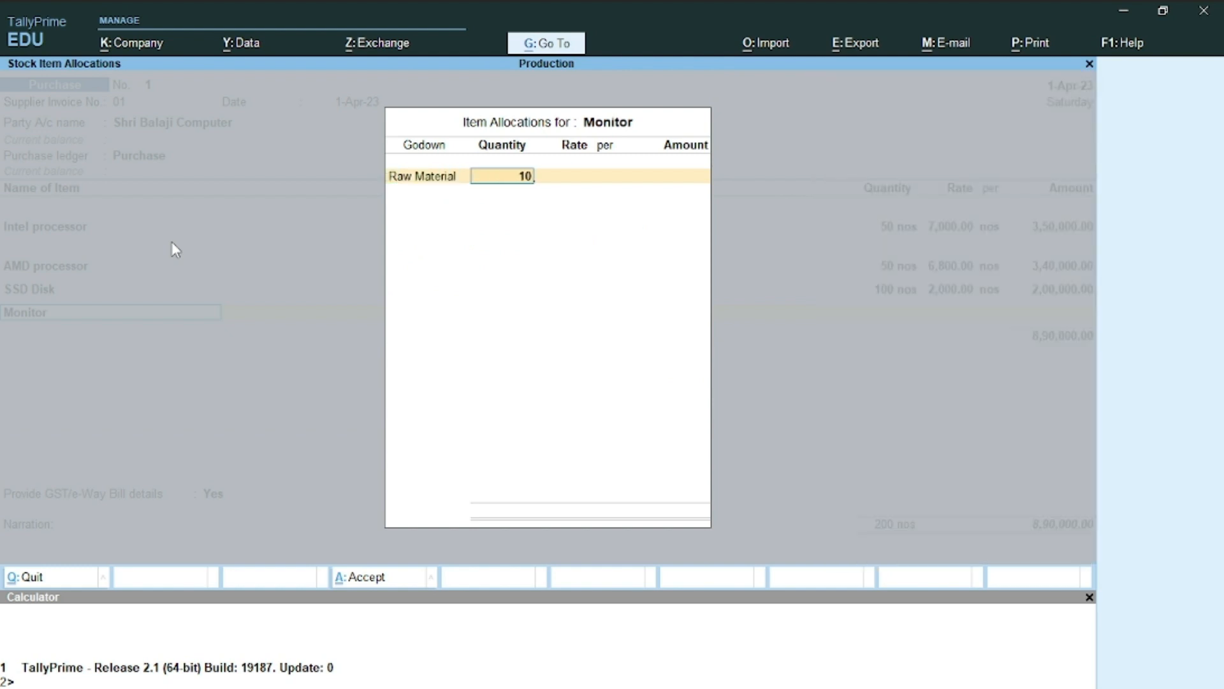
Allocate 100 nos of Monitor at 6,000 to Raw Material, bringing the total to 14,90,000
{"action": "key", "text": "Return"}
{"action": "key", "text": "alt+Tab"}
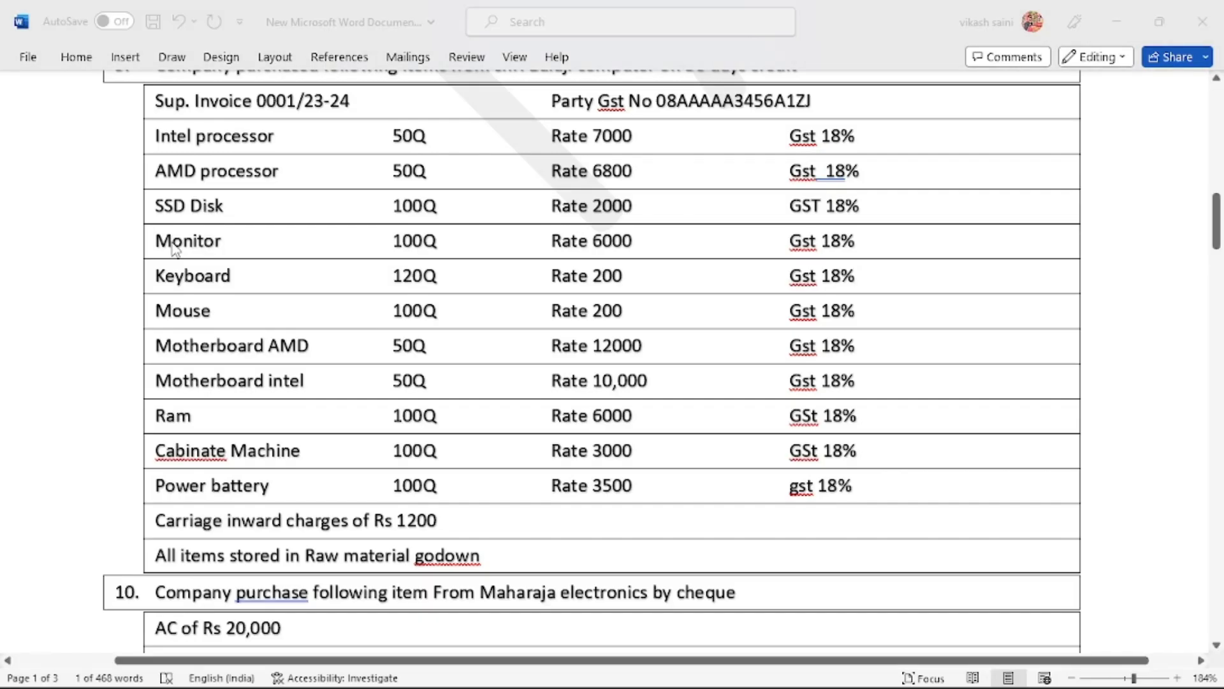
{"action": "key", "text": "alt+Tab"}
{"action": "type", "text": "6,000"}
{"action": "key", "text": "Return"}
{"action": "key", "text": "Return"}
{"action": "key", "text": "Return"}
{"action": "key", "text": "Return"}
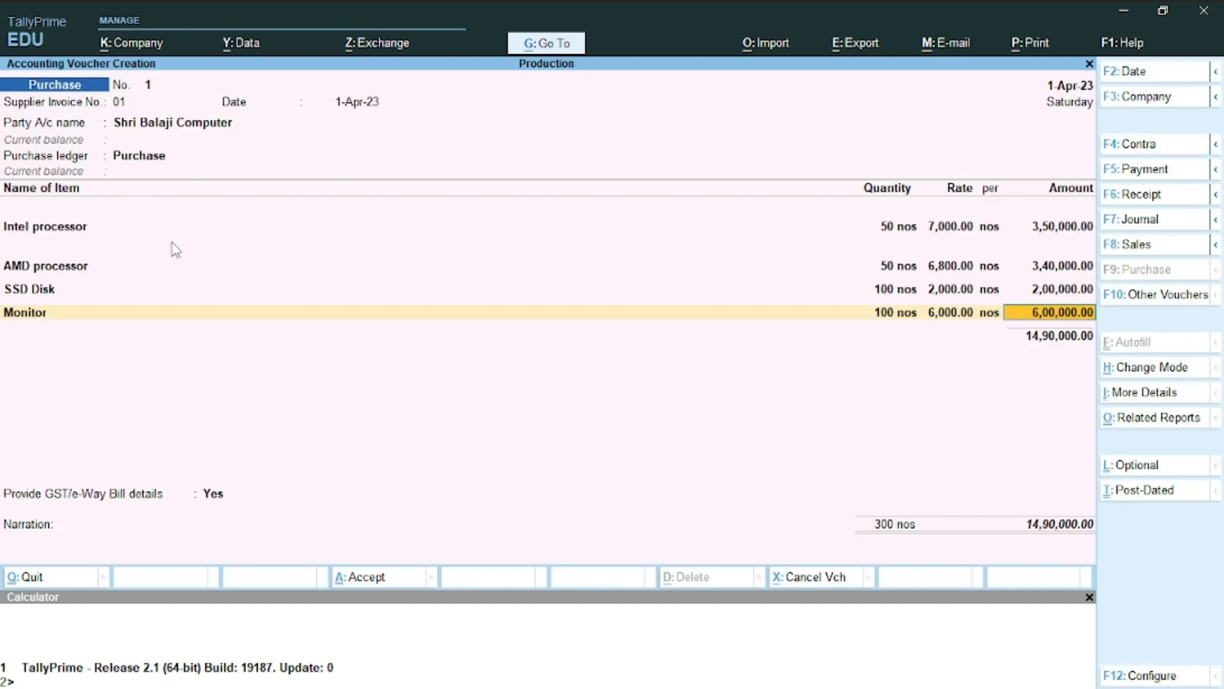
{"action": "key", "text": "alt+c"}
{"action": "key", "text": "alt+Tab"}
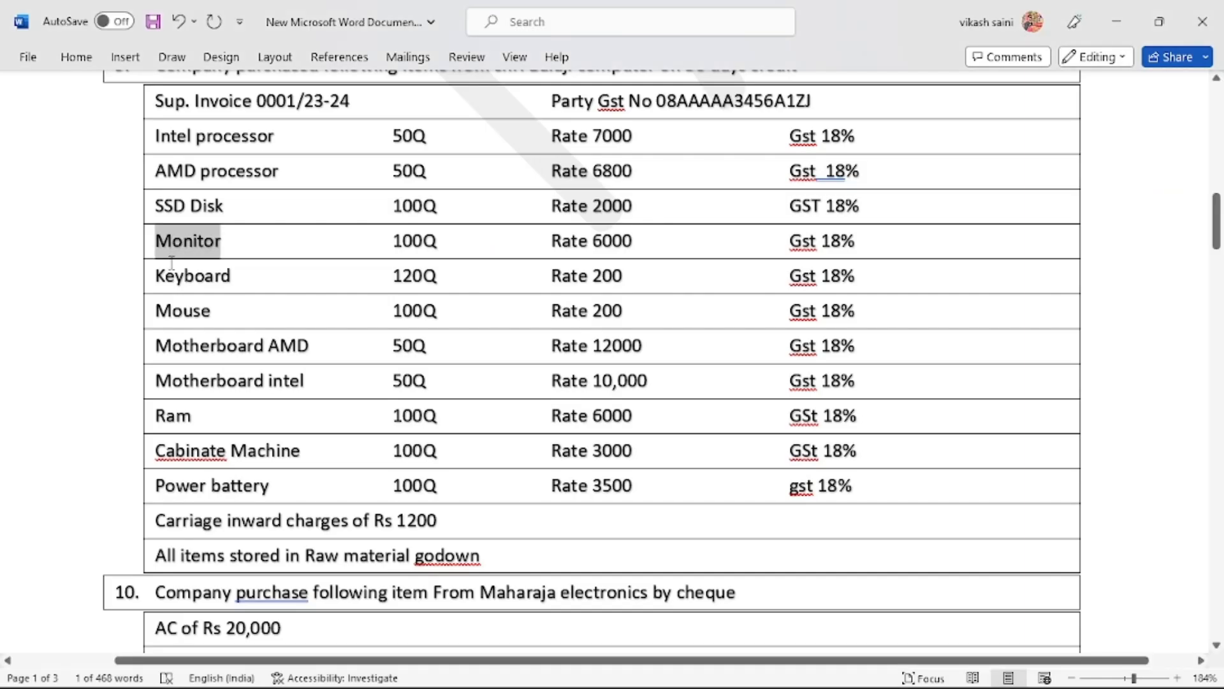
Create the stock item 'Keyboard', copied from Word, with nos as its unit
{"action": "double_click", "coordinate": [171, 268]}
{"action": "key", "text": "ctrl+alt+c"}
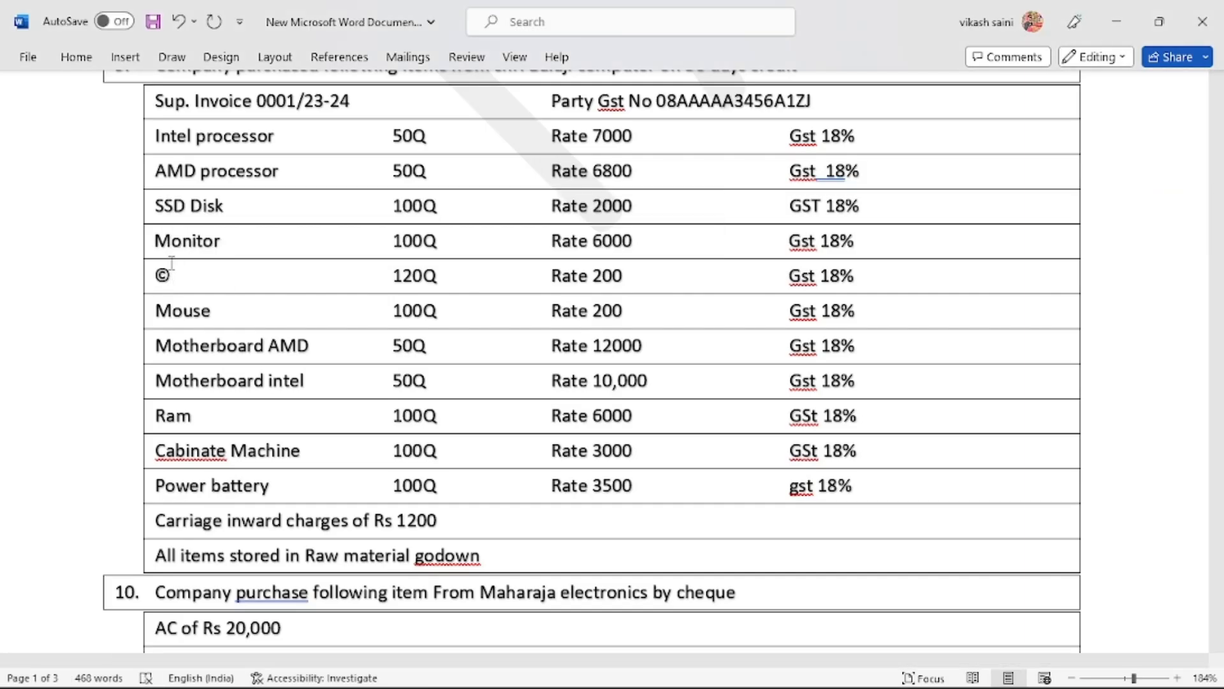
{"action": "key", "text": "ctrl+z"}
{"action": "key", "text": "alt+Tab"}
{"action": "key", "text": "ctrl+alt+v"}
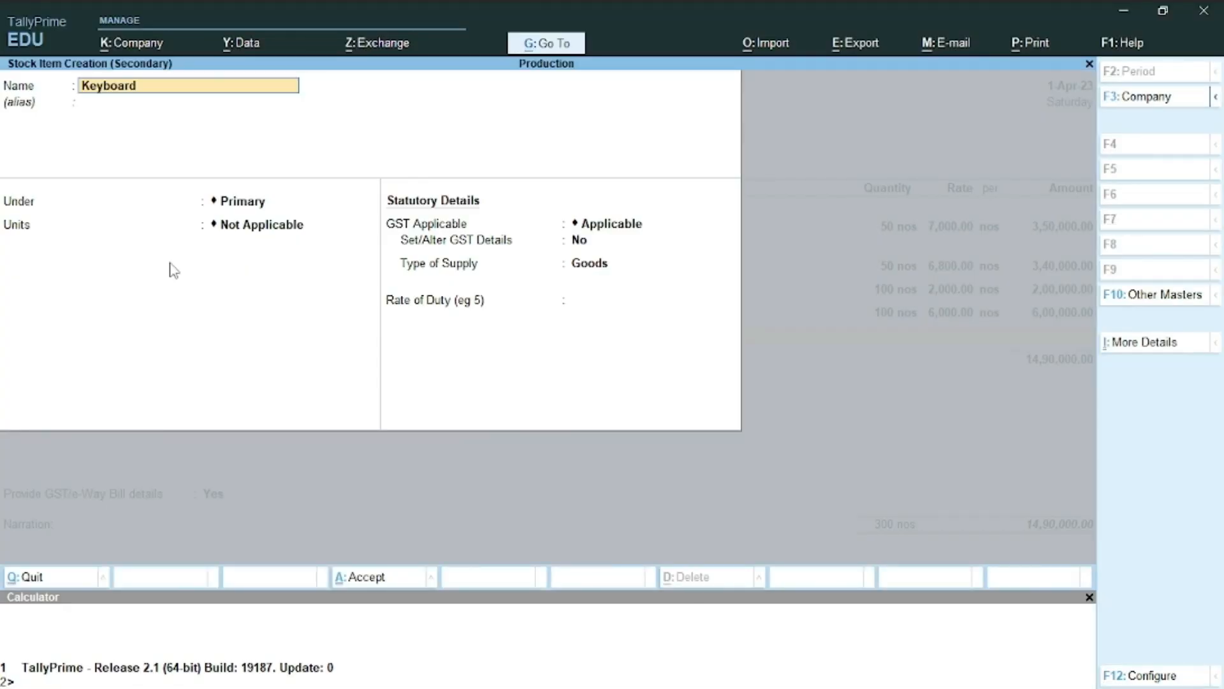
{"action": "key", "text": "Return"}
{"action": "key", "text": "Return"}
{"action": "key", "text": "Return"}
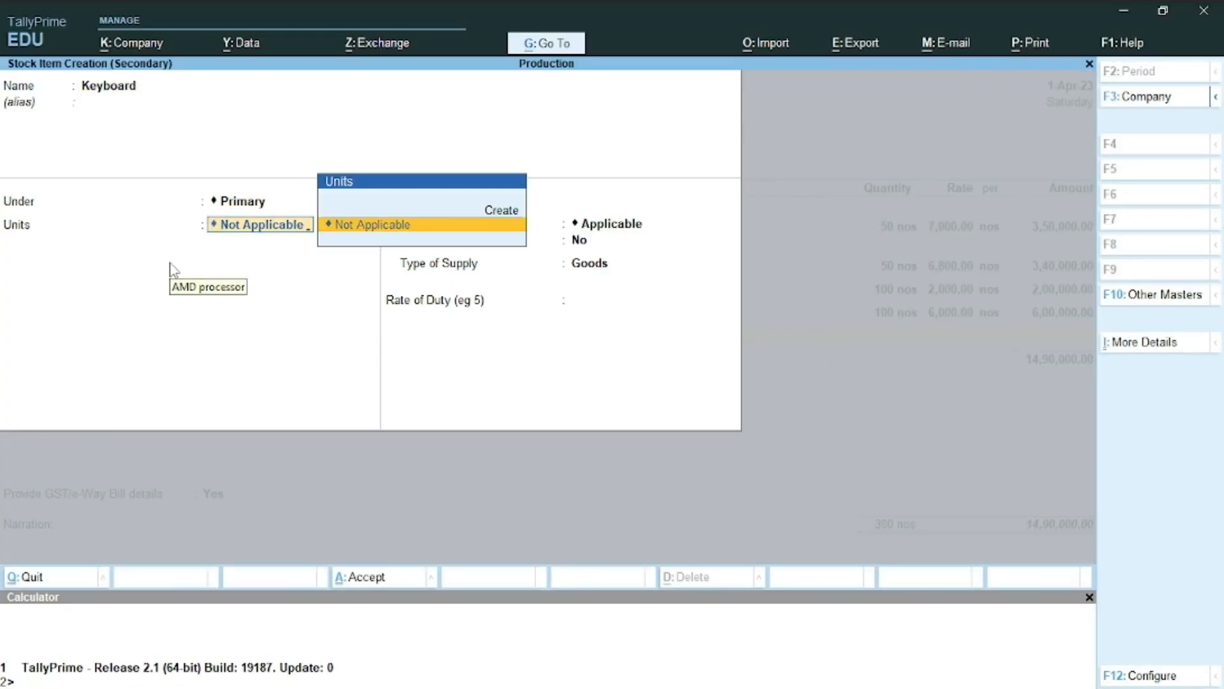
{"action": "type", "text": "nos"}
{"action": "key", "text": "Return"}
Set Keyboard's GST as taxable with 18% integrated tax
{"action": "key", "text": "Return"}
{"action": "key", "text": "Return"}
{"action": "type", "text": "y"}
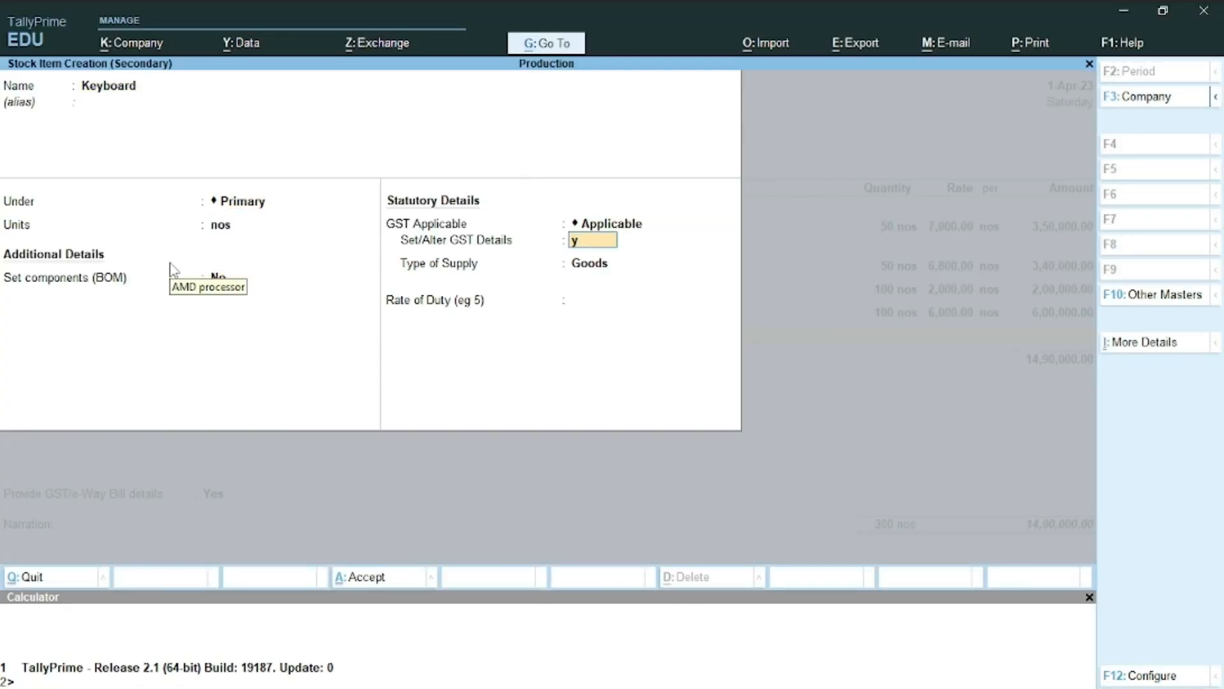
{"action": "key", "text": "Return"}
{"action": "key", "text": "Return"}
{"action": "type", "text": "t"}
{"action": "key", "text": "Return"}
{"action": "type", "text": "1"}
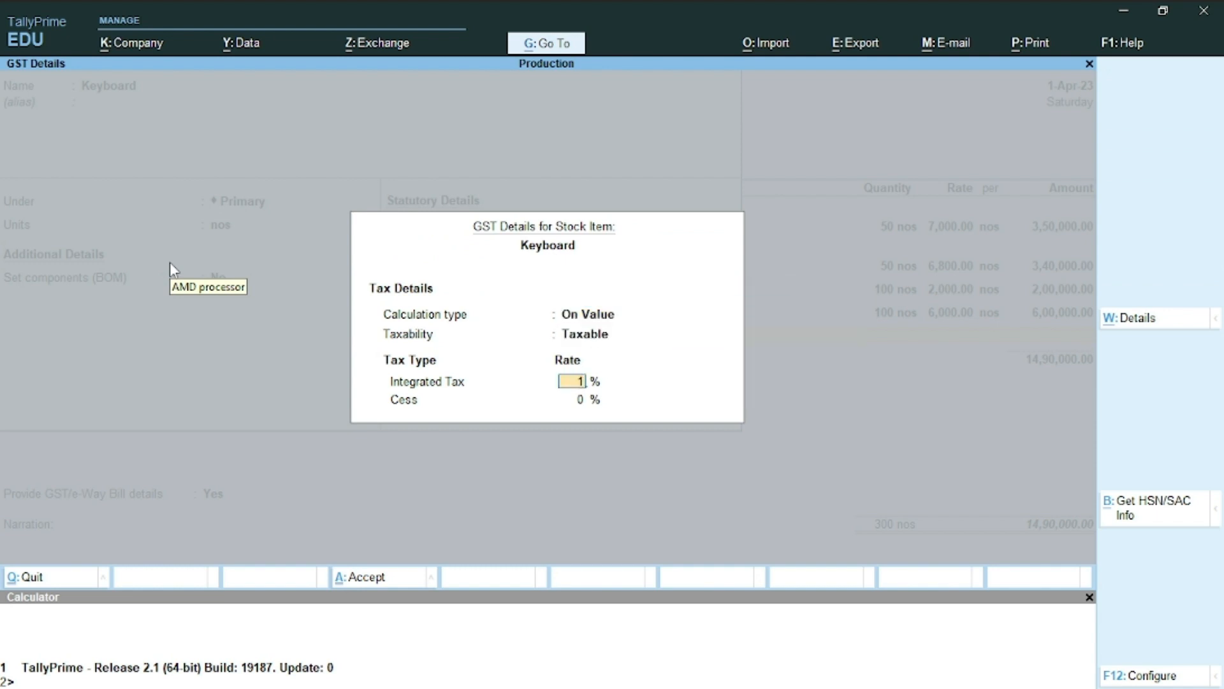
{"action": "type", "text": "8"}
{"action": "key", "text": "Return"}
{"action": "key", "text": "Return"}
{"action": "key", "text": "Return"}
{"action": "key", "text": "Return"}
Allocate 100 nos of Keyboard at 200 to Raw Material, amounting to 20,000
{"action": "key", "text": "Return"}
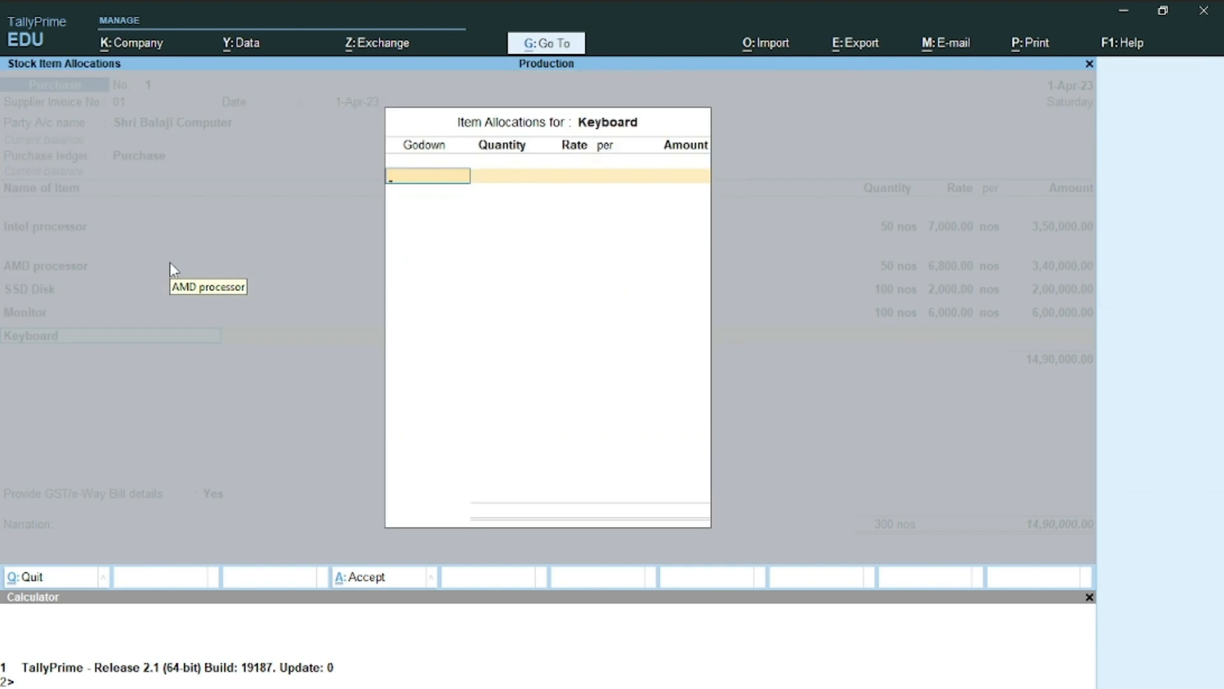
{"action": "key", "text": "Return"}
{"action": "type", "text": "100"}
{"action": "key", "text": "Return"}
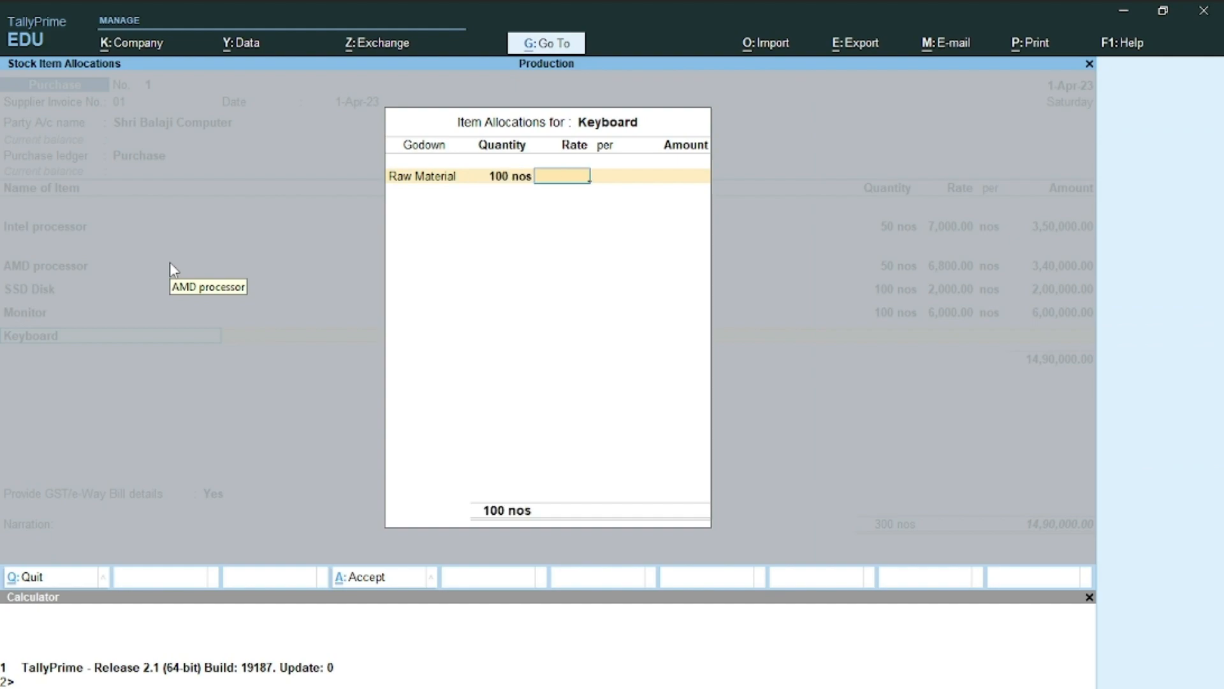
{"action": "key", "text": "alt+Tab"}
{"action": "key", "text": "alt+Tab"}
{"action": "type", "text": "200"}
{"action": "key", "text": "Return"}
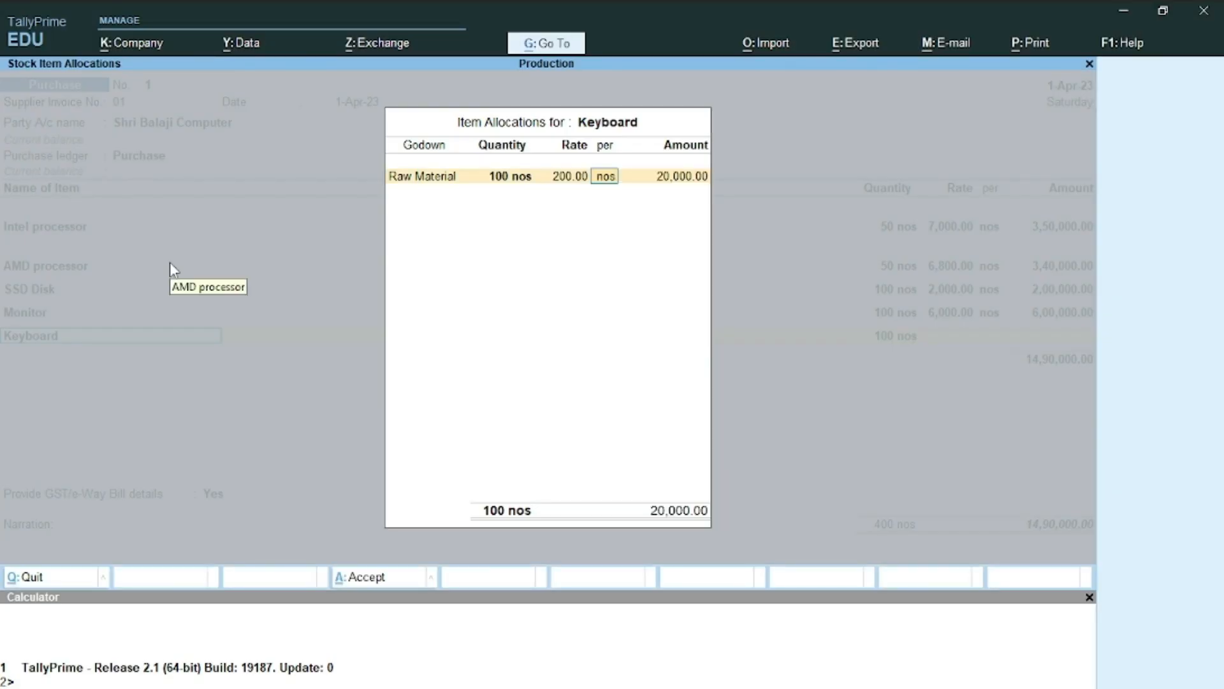
{"action": "key", "text": "Return"}
{"action": "key", "text": "Return"}
{"action": "key", "text": "Return"}
{"action": "key", "text": "Return"}
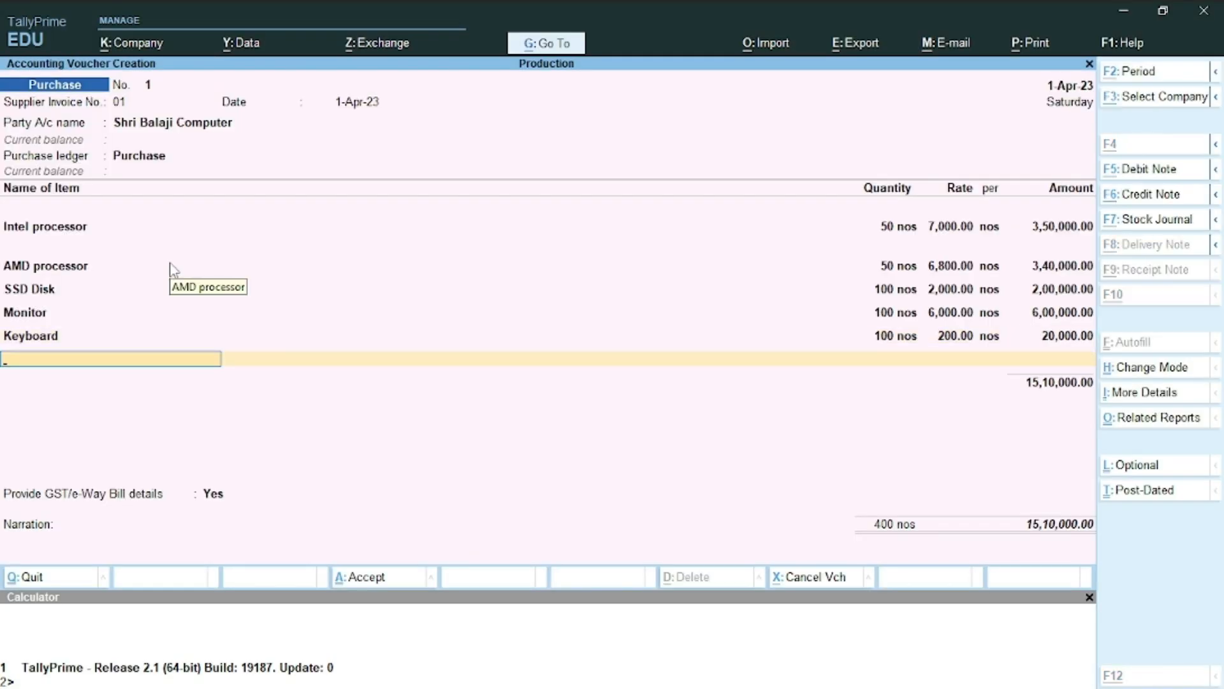
{"action": "key", "text": "alt+Tab"}
Create the stock item Mouse, copied from Word, with unit nos and 18% taxable GST
{"action": "double_click", "coordinate": [174, 307]}
{"action": "key", "text": "ctrl+c"}
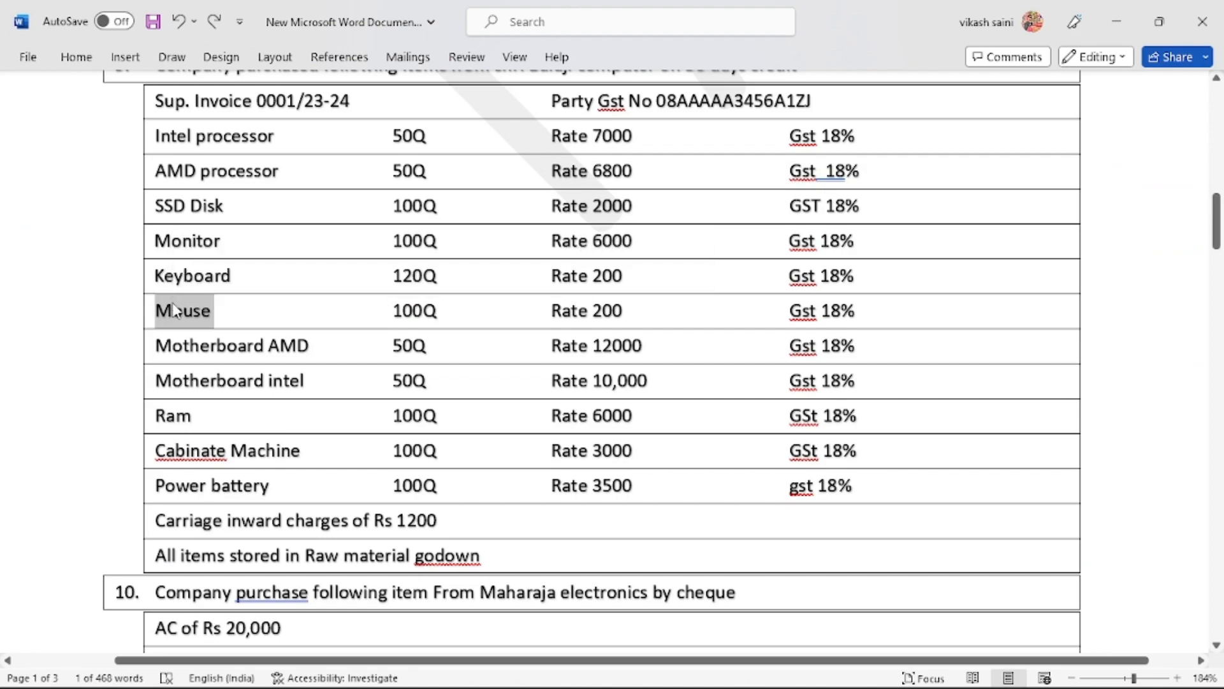
{"action": "key", "text": "alt+Tab"}
{"action": "key", "text": "ctrl+alt+v"}
{"action": "key", "text": "Return"}
{"action": "key", "text": "Return"}
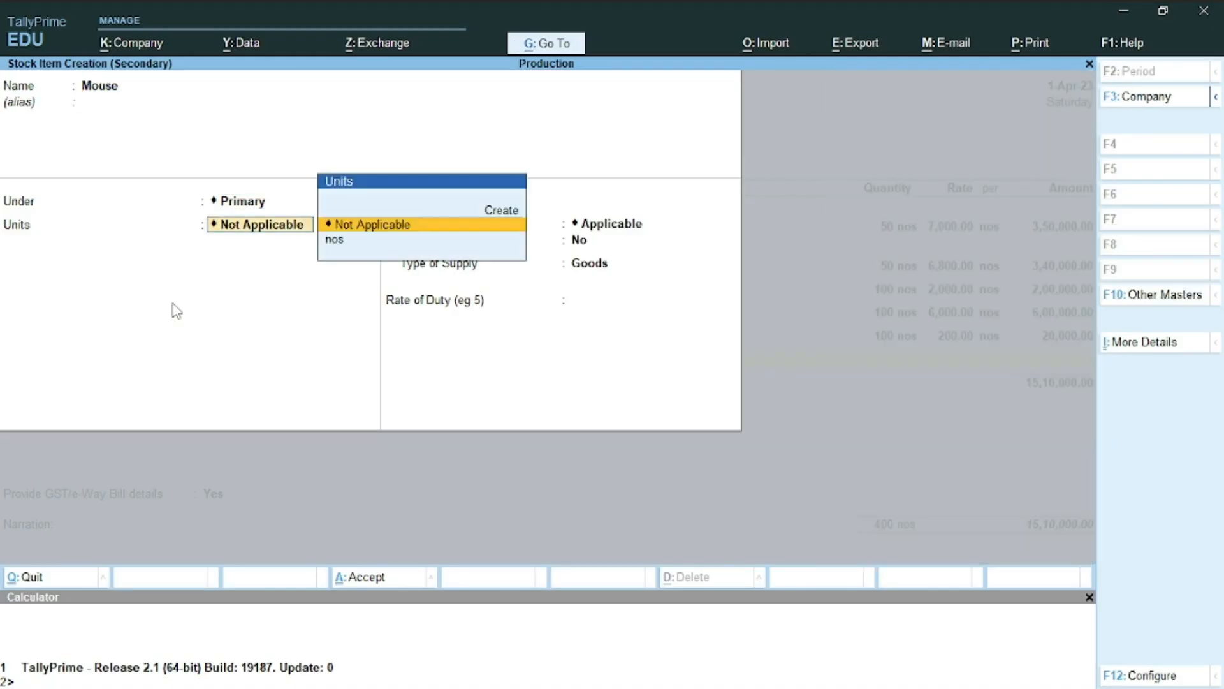
{"action": "type", "text": "nos"}
{"action": "key", "text": "Return"}
{"action": "key", "text": "Return"}
{"action": "key", "text": "Return"}
{"action": "type", "text": "y"}
{"action": "key", "text": "Return"}
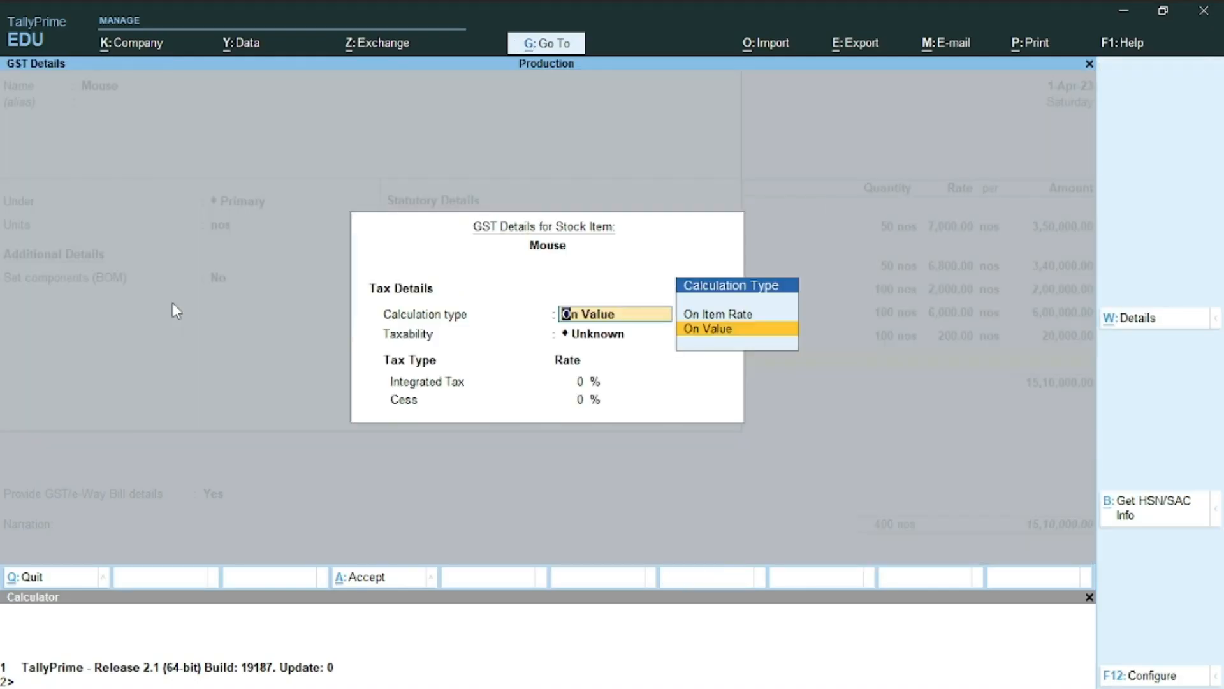
{"action": "key", "text": "Return"}
{"action": "type", "text": "t"}
{"action": "key", "text": "Return"}
{"action": "type", "text": "18"}
{"action": "key", "text": "Return"}
{"action": "key", "text": "Return"}
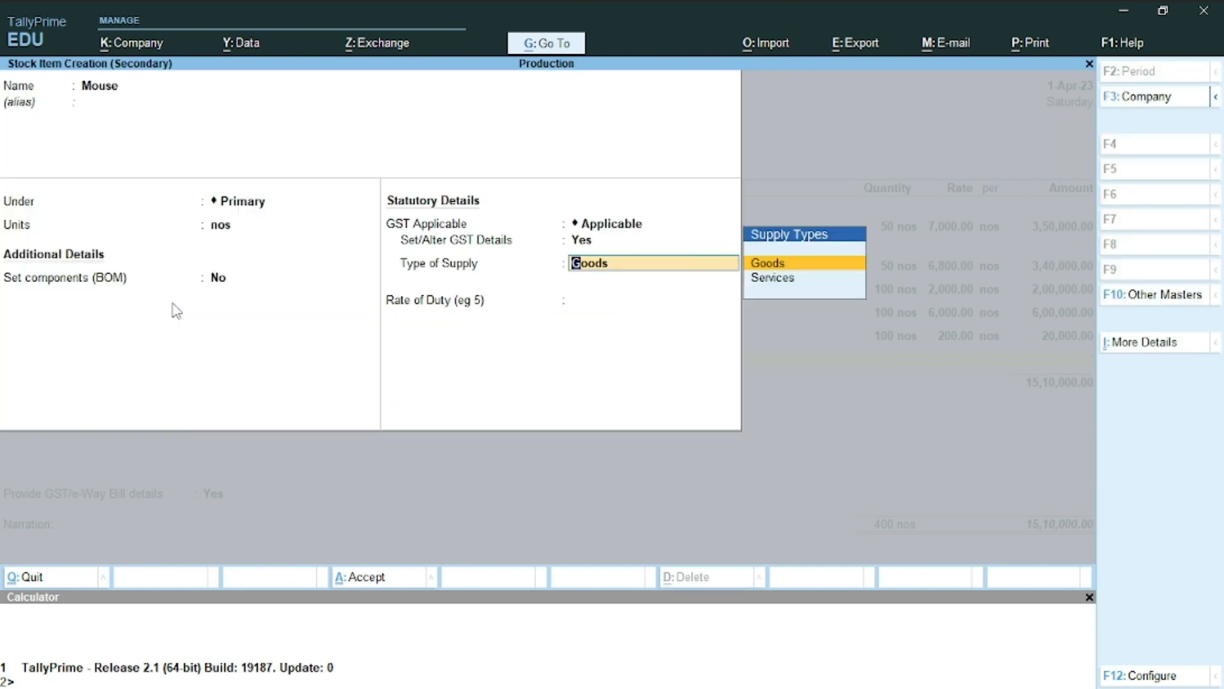
{"action": "key", "text": "Return"}
{"action": "key", "text": "Return"}
Allocate Mouse to Raw Material: 100 nos at a rate of 200
{"action": "key", "text": "Return"}
{"action": "type", "text": "100"}
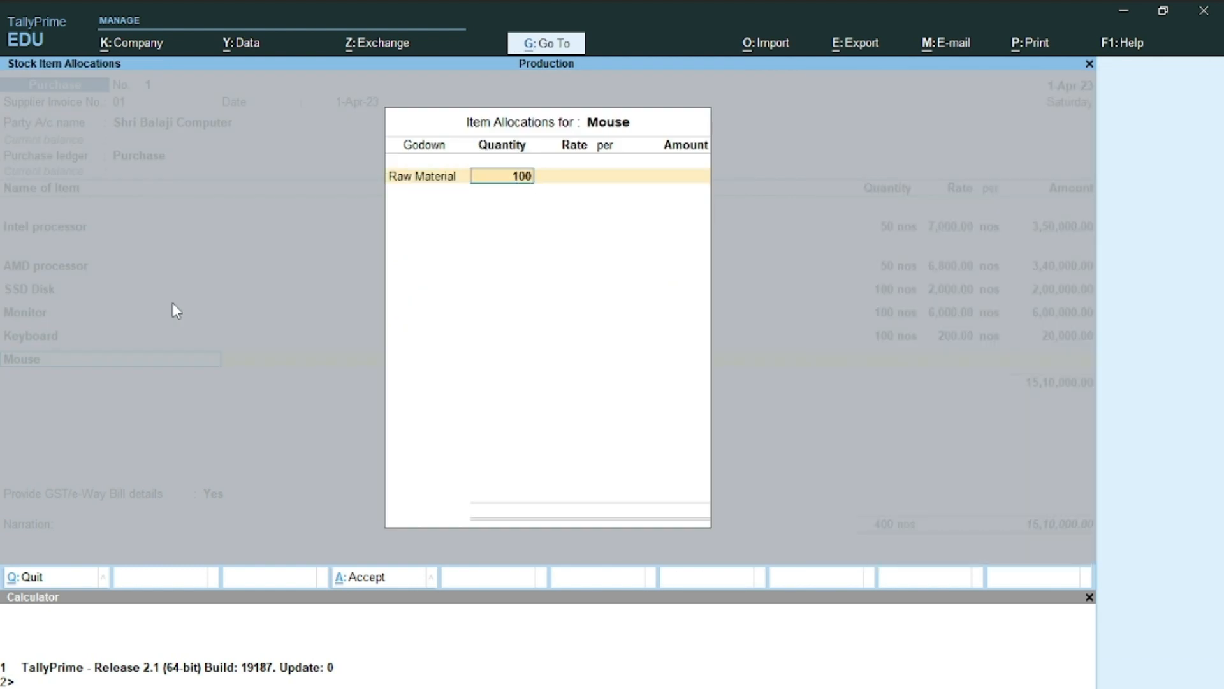
{"action": "key", "text": "Return"}
{"action": "type", "text": "200"}
{"action": "key", "text": "Return"}
{"action": "key", "text": "Return"}
{"action": "key", "text": "Return"}
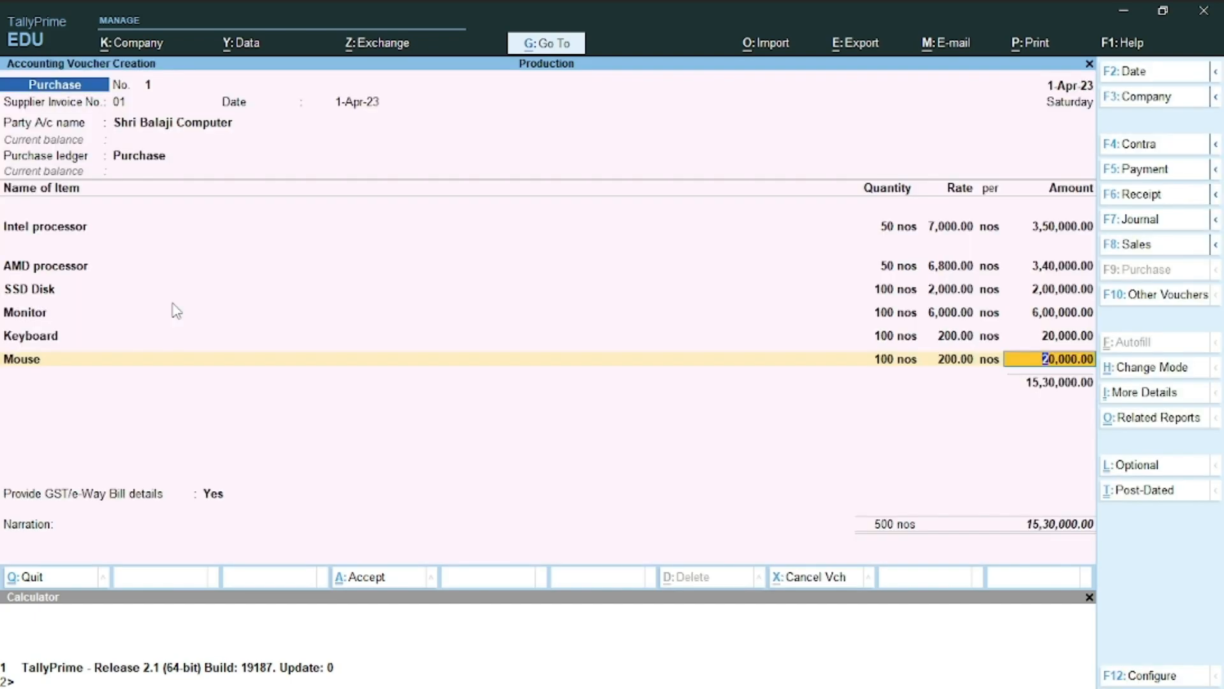
{"action": "key", "text": "Return"}
{"action": "key", "text": "alt+Tab"}
Create the stock item Motherboard AMD, copied from Word, with unit nos and 18% taxable GST
{"action": "double_click", "coordinate": [198, 345]}
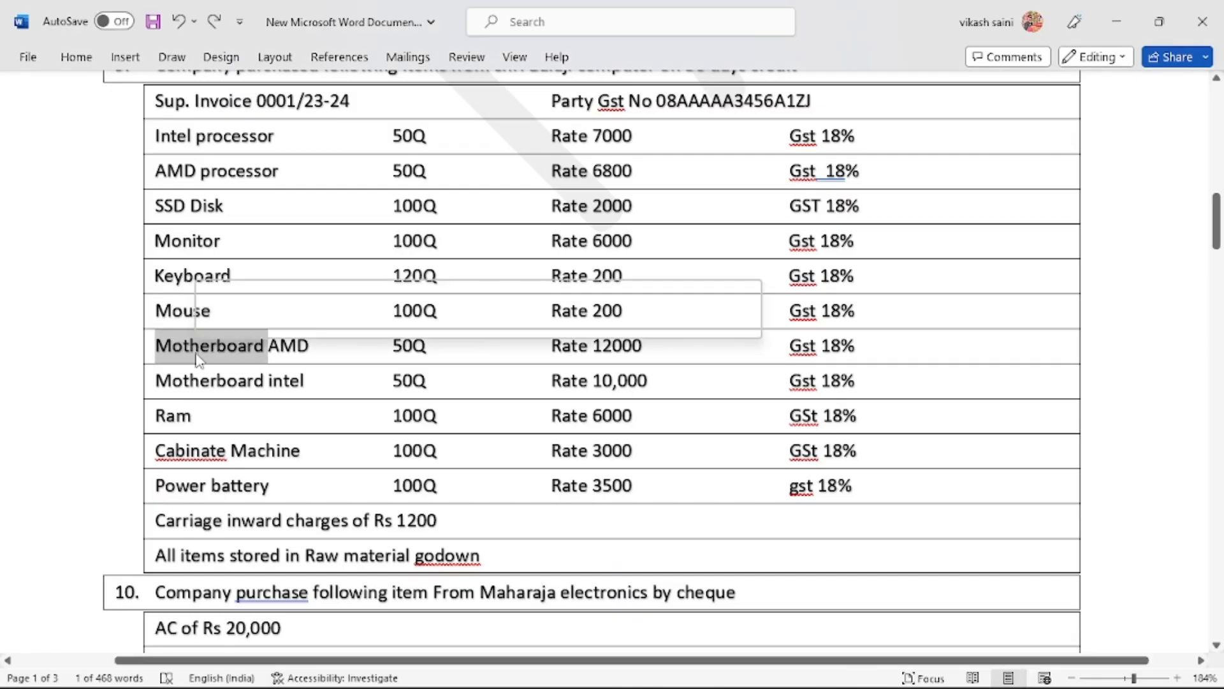
{"action": "key", "text": "ctrl+shift+Right"}
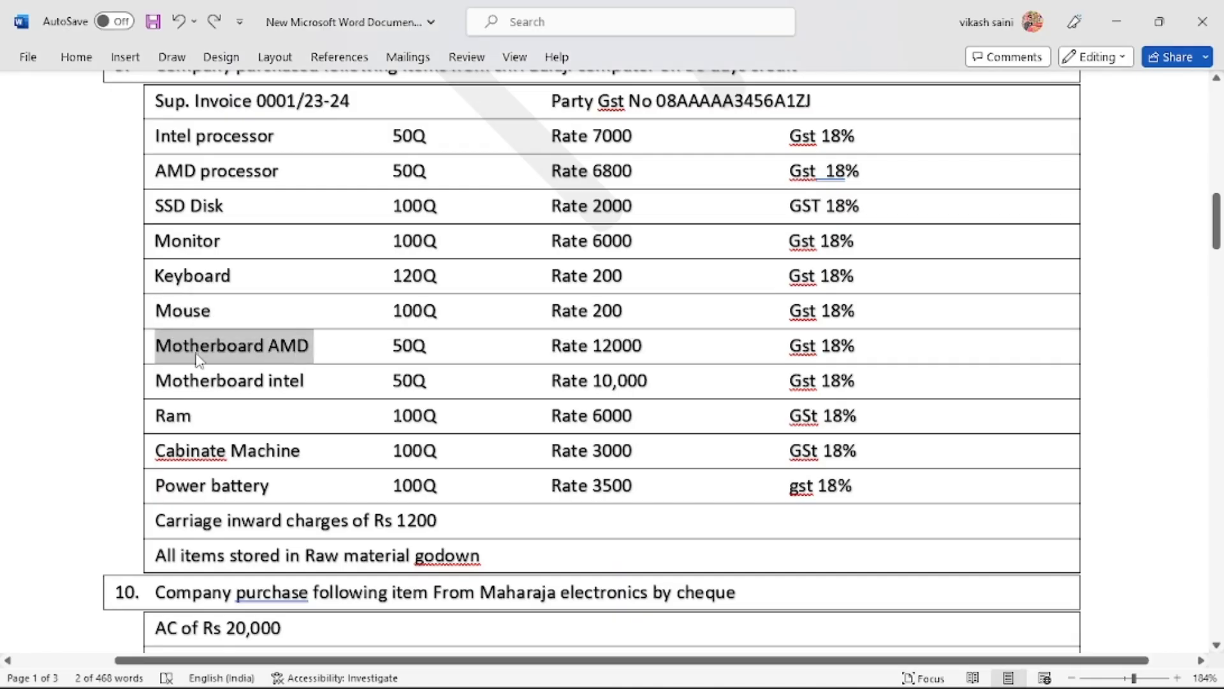
{"action": "key", "text": "ctrl+c"}
{"action": "key", "text": "alt+Tab"}
{"action": "key", "text": "alt+c"}
{"action": "key", "text": "ctrl+alt+v"}
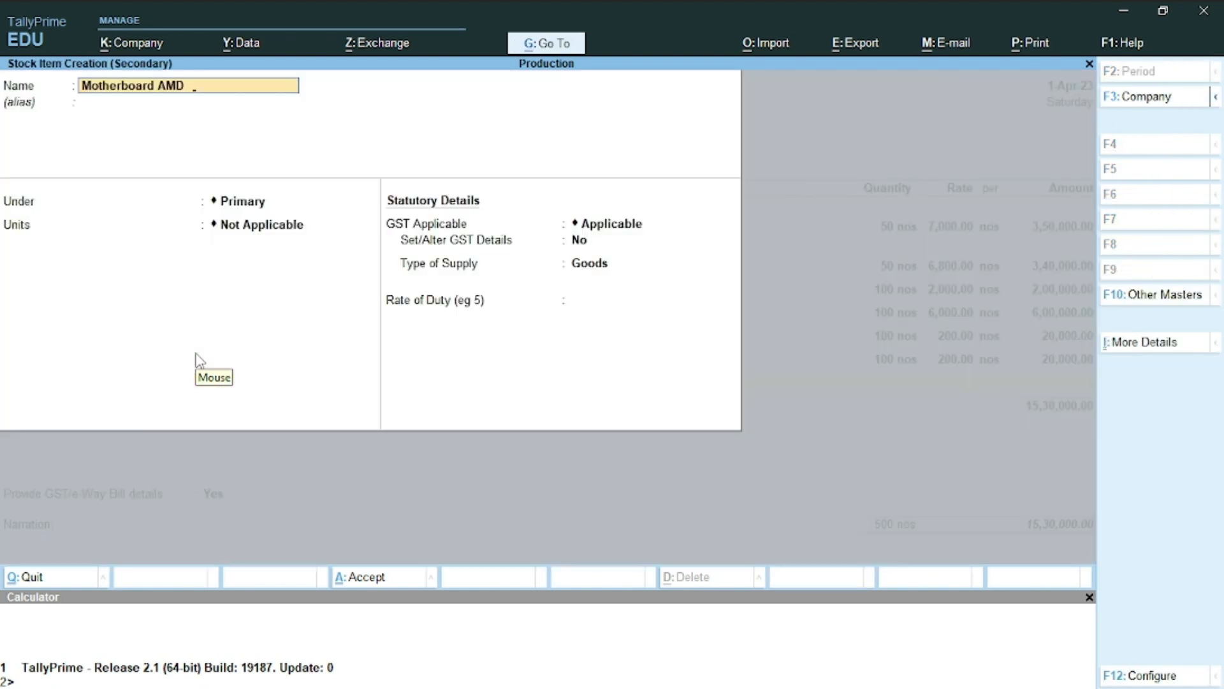
{"action": "key", "text": "Return"}
{"action": "key", "text": "Return"}
{"action": "key", "text": "Return"}
{"action": "key", "text": "Return"}
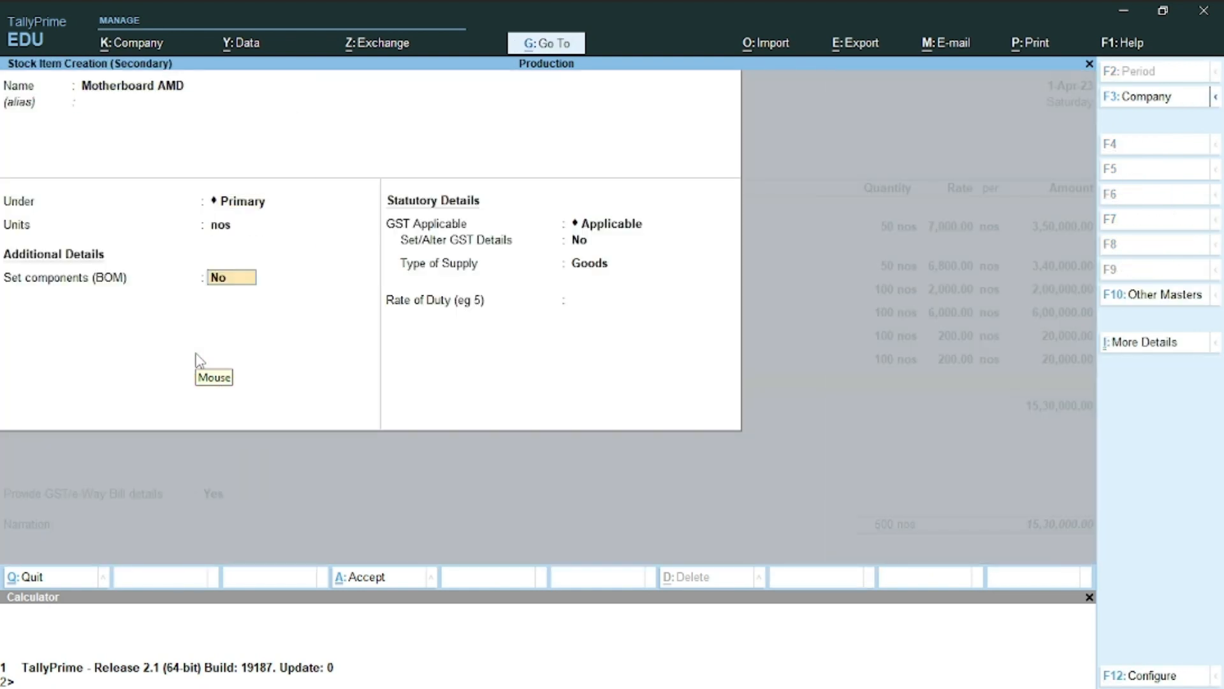
{"action": "key", "text": "Return"}
{"action": "key", "text": "Return"}
{"action": "type", "text": "y"}
{"action": "key", "text": "Return"}
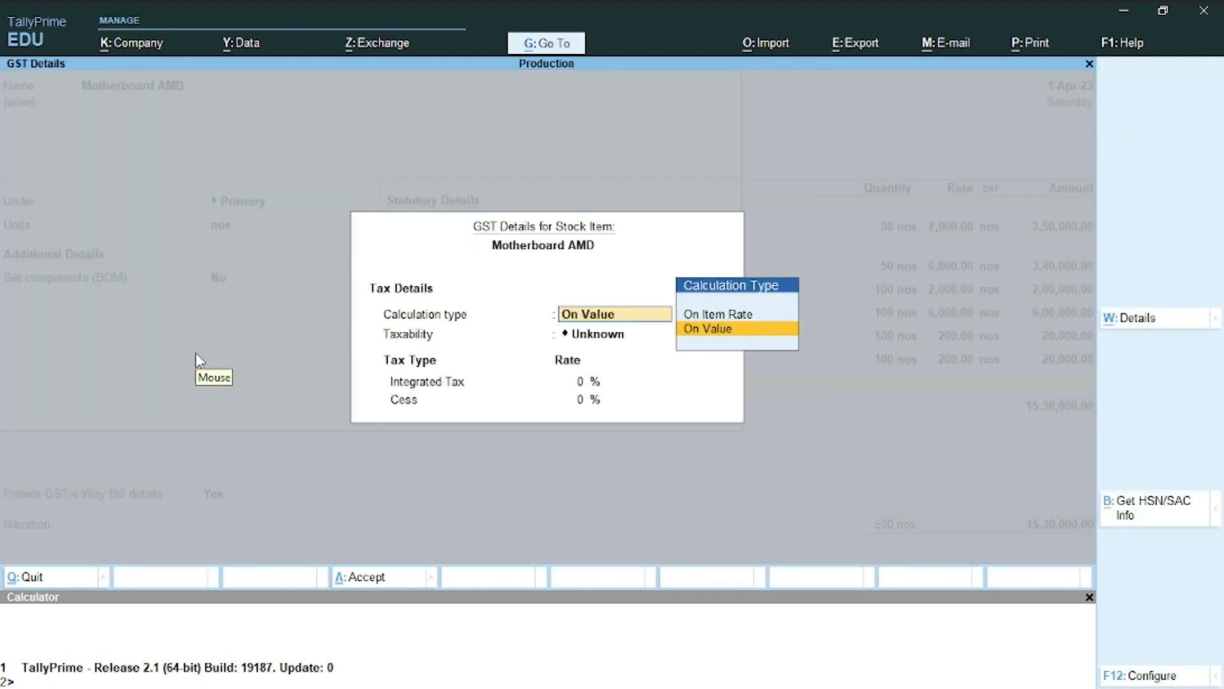
{"action": "key", "text": "Return"}
{"action": "type", "text": "r"}
{"action": "key", "text": "BackSpace"}
{"action": "type", "text": "t"}
{"action": "key", "text": "Return"}
{"action": "type", "text": "18"}
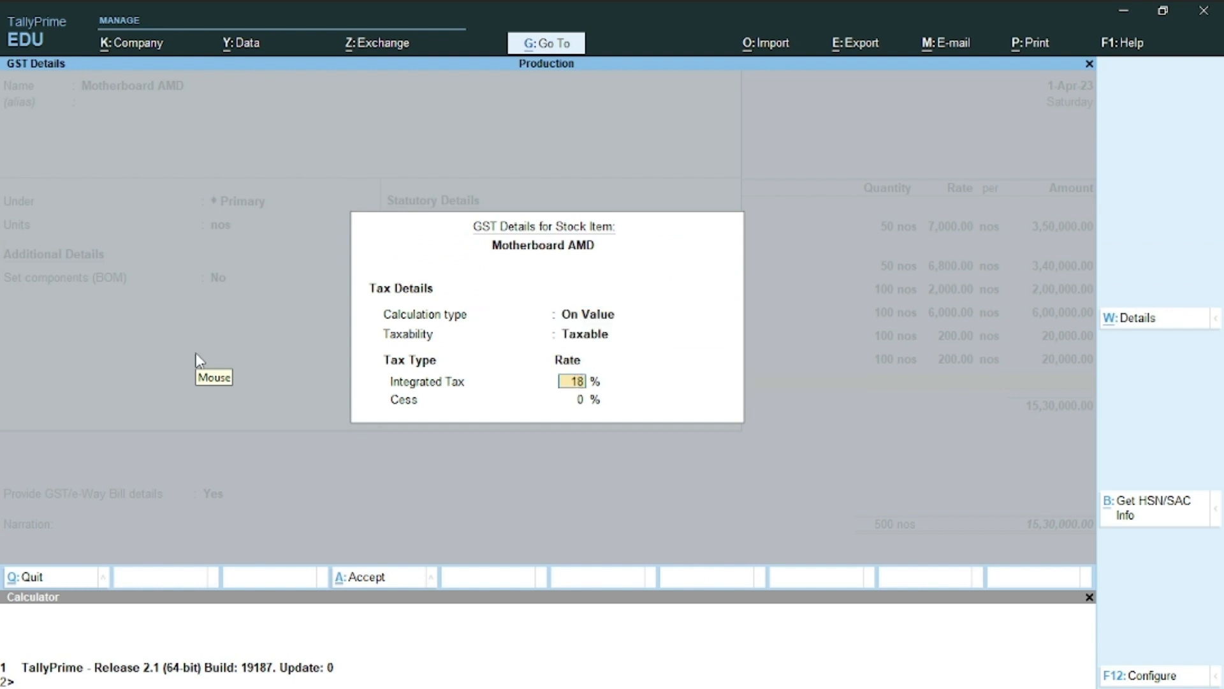
{"action": "key", "text": "Return"}
{"action": "key", "text": "Return"}
{"action": "key", "text": "alt+Tab"}
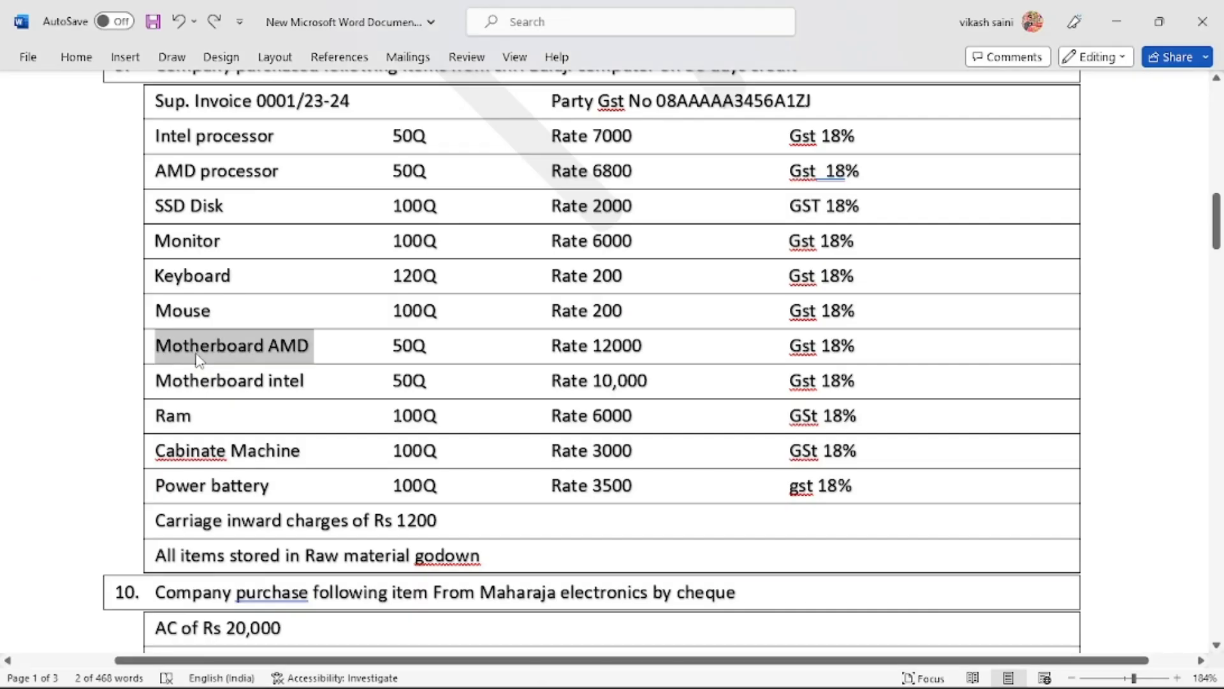
{"action": "key", "text": "alt+Tab"}
{"action": "key", "text": "Return"}
{"action": "key", "text": "y"}
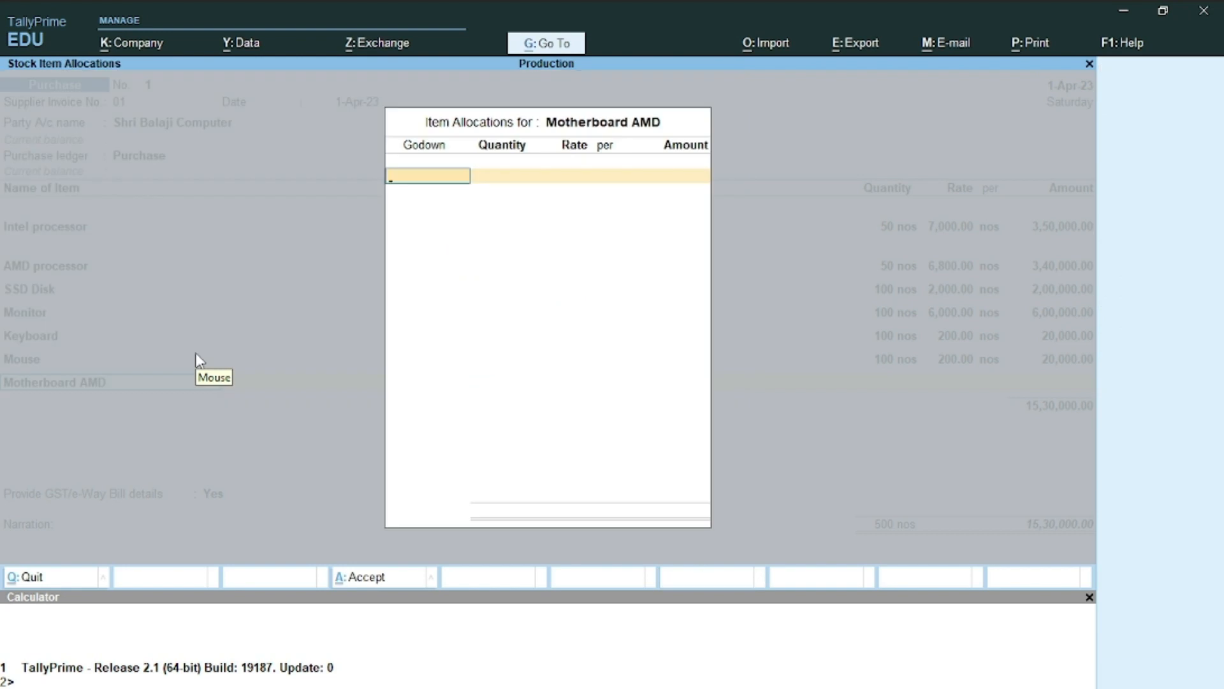
{"action": "key", "text": "Return"}
Allocate Motherboard AMD to Raw Material: 50 nos at a rate of 12,000
{"action": "type", "text": "1"}
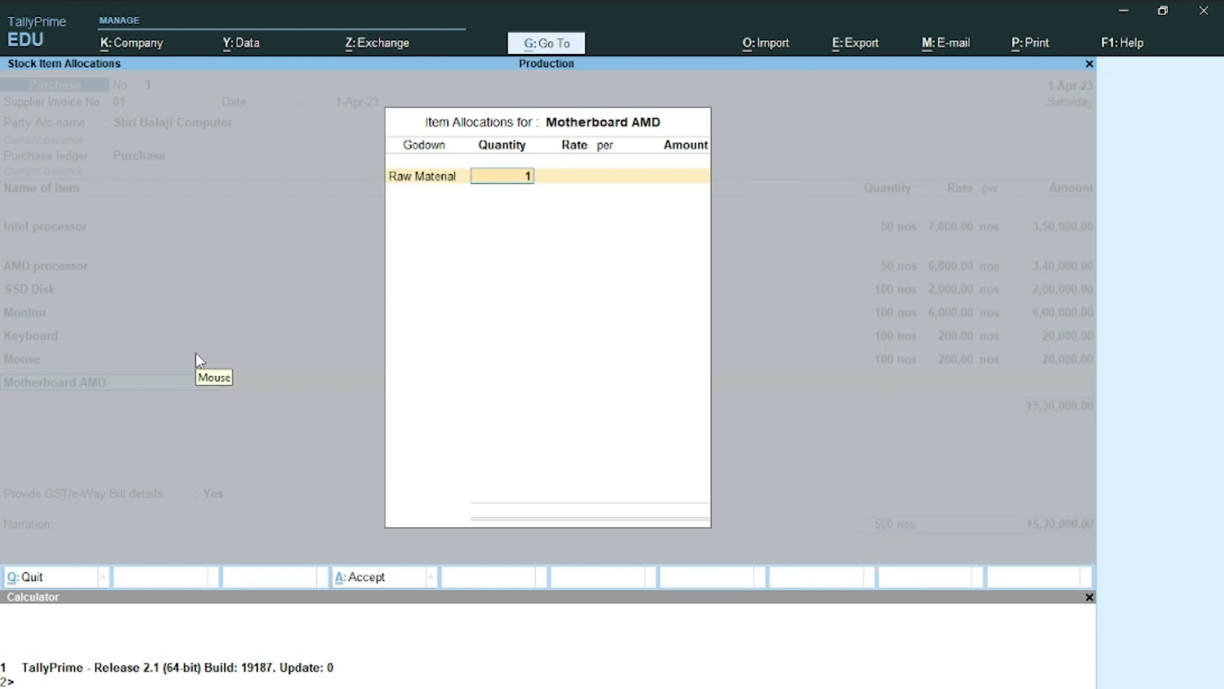
{"action": "key", "text": "BackSpace"}
{"action": "type", "text": "50"}
{"action": "key", "text": "alt+Tab"}
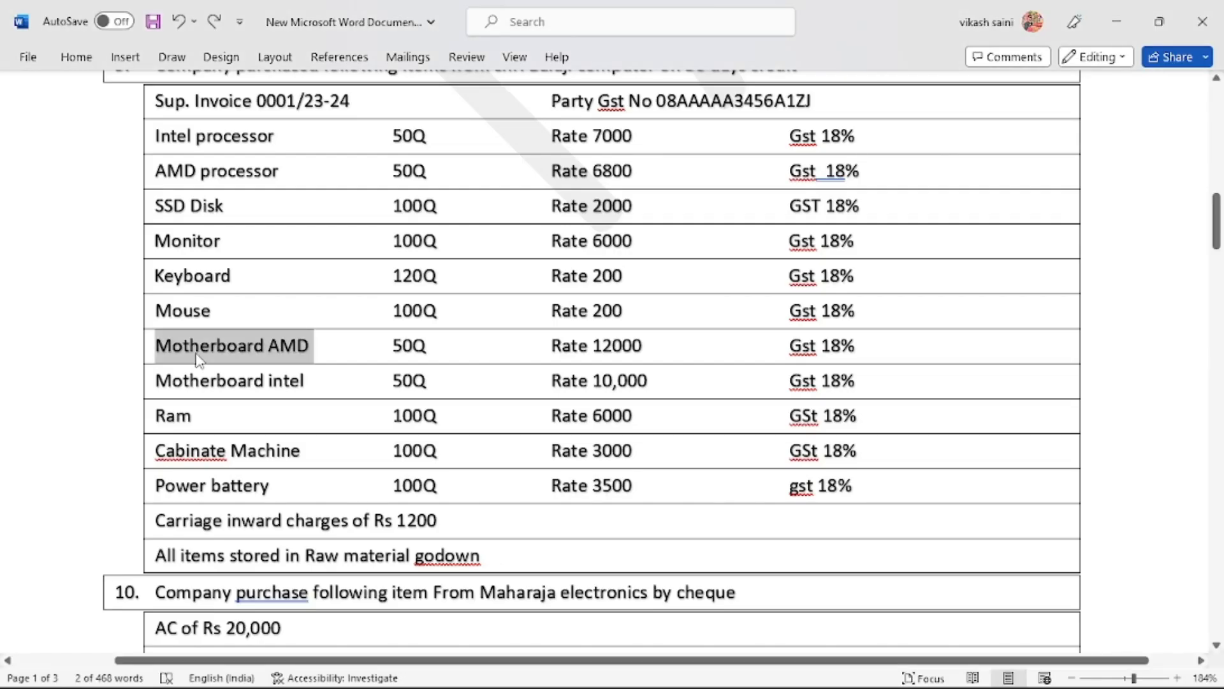
{"action": "key", "text": "alt+Tab"}
{"action": "key", "text": "Return"}
{"action": "type", "text": "12000"}
{"action": "key", "text": "Return"}
{"action": "key", "text": "Return"}
{"action": "key", "text": "Return"}
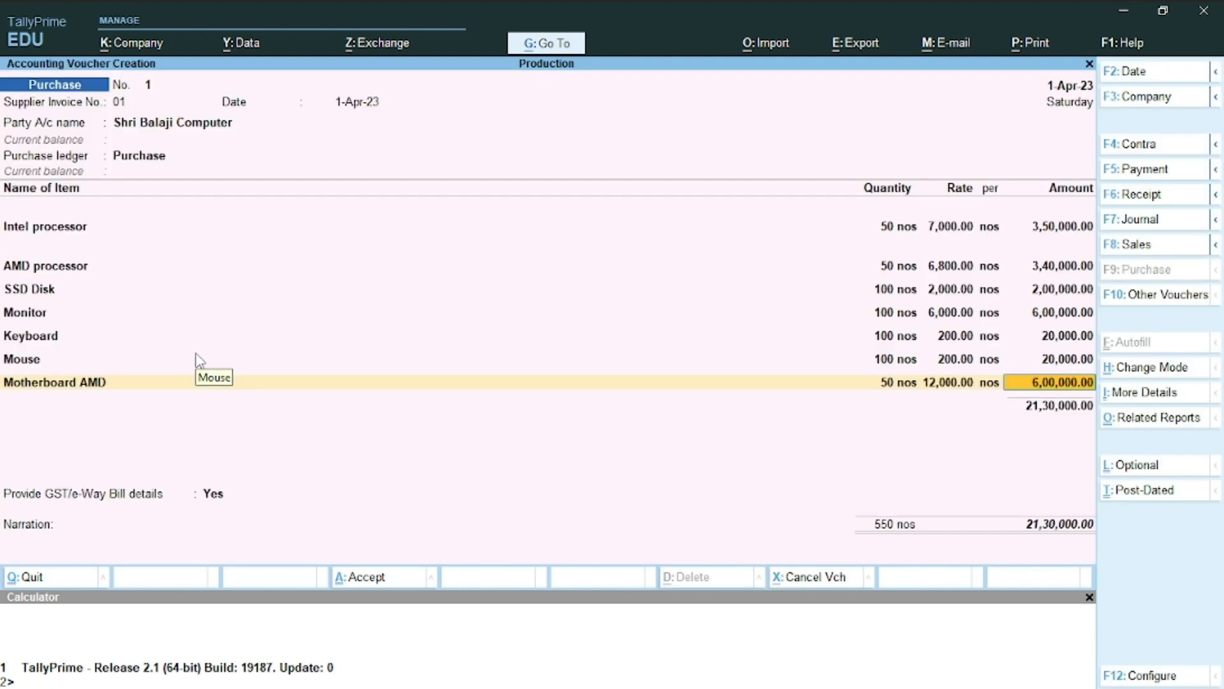
{"action": "key", "text": "Return"}
Start a new stock item named Motherboard intel, copied from the Word list
{"action": "key", "text": "alt+c"}
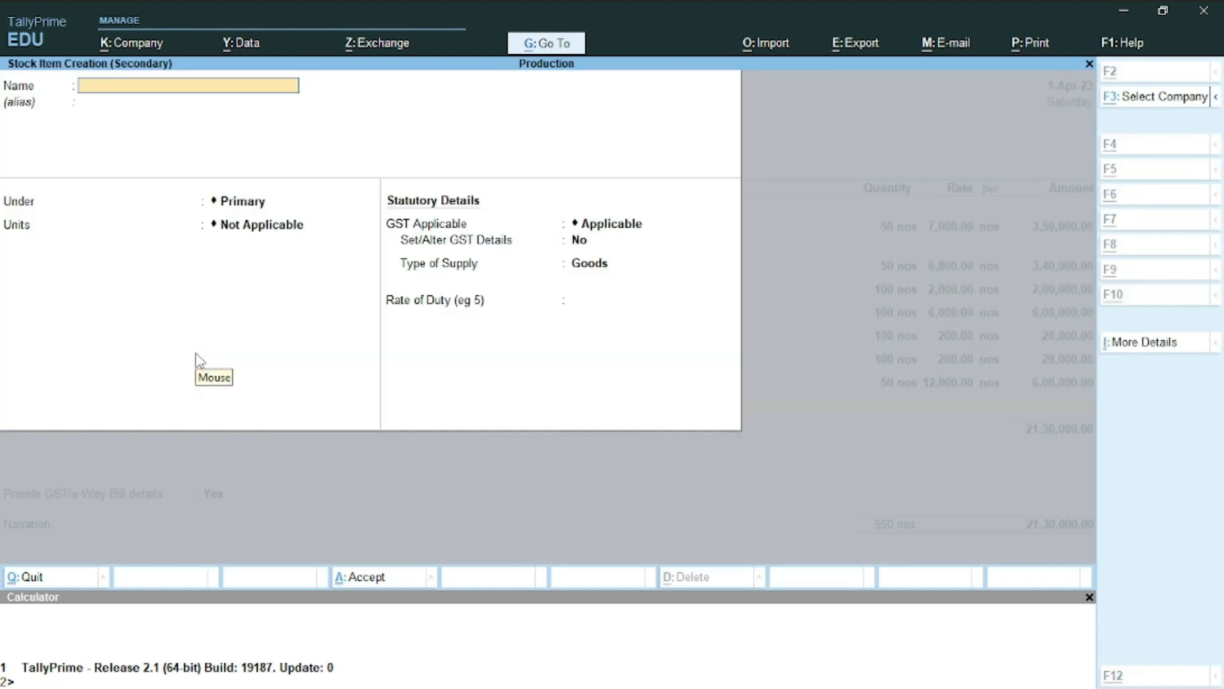
{"action": "key", "text": "alt+Tab"}
{"action": "triple_click", "coordinate": [218, 386]}
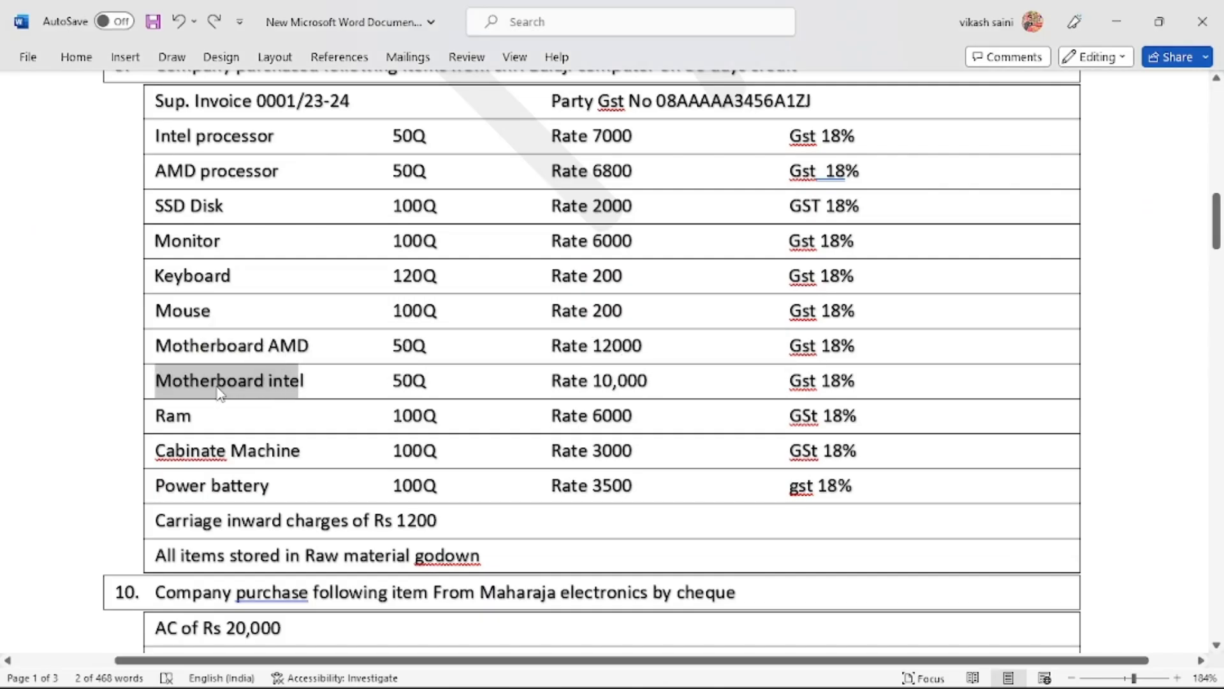
{"action": "key", "text": "ctrl+c"}
{"action": "key", "text": "alt+Tab"}
{"action": "key", "text": "ctrl+alt+v"}
{"action": "key", "text": "Return"}
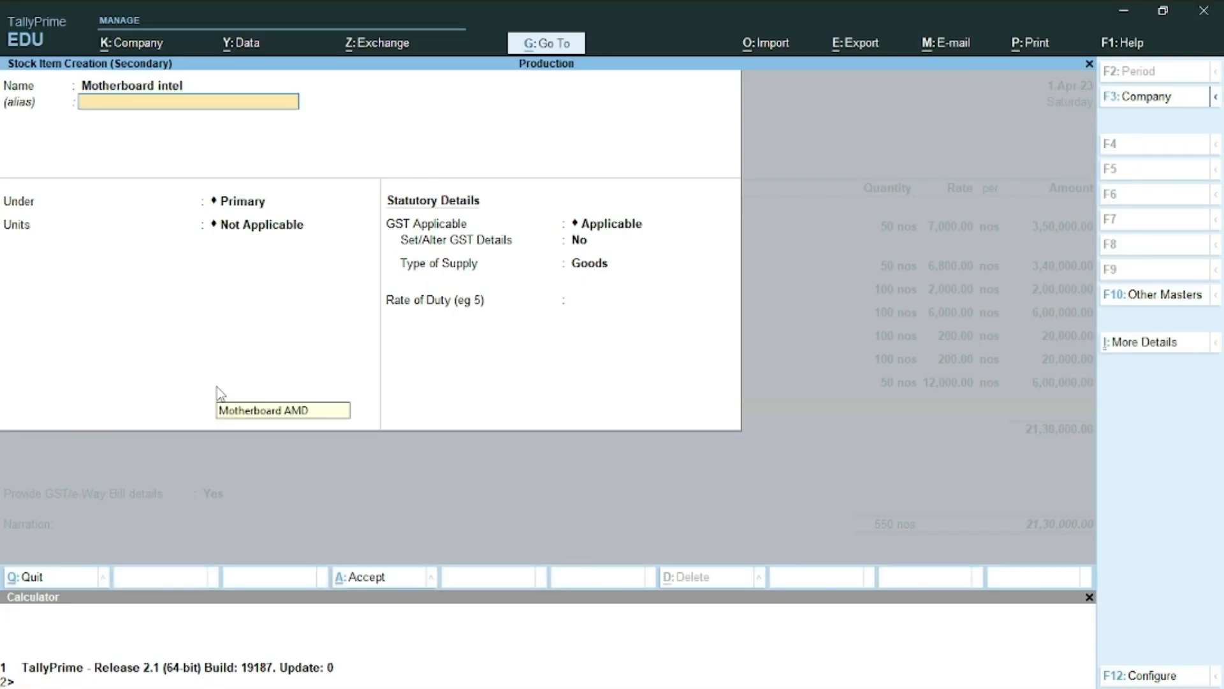
{"action": "key", "text": "Return"}
Set Motherboard intel's unit to nos with 18% taxable GST and save the item
{"action": "type", "text": "n"}
{"action": "key", "text": "Return"}
{"action": "key", "text": "Return"}
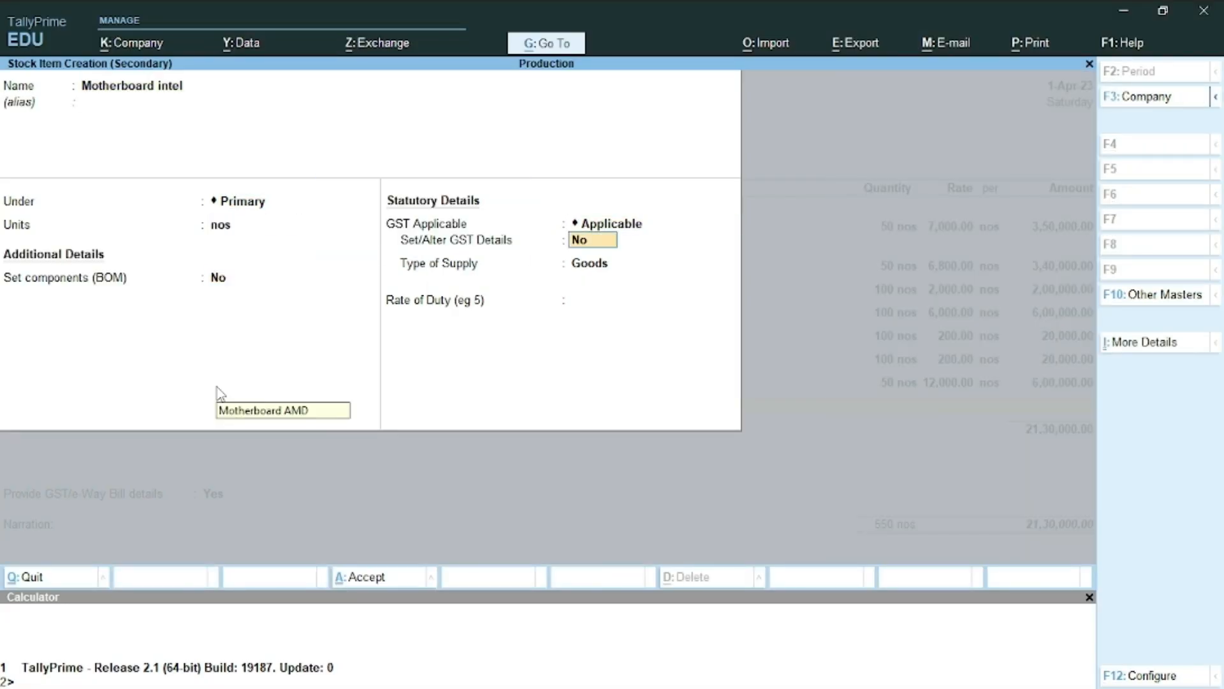
{"action": "key", "text": "y"}
{"action": "key", "text": "Return"}
{"action": "key", "text": "Return"}
{"action": "type", "text": "t"}
{"action": "key", "text": "Return"}
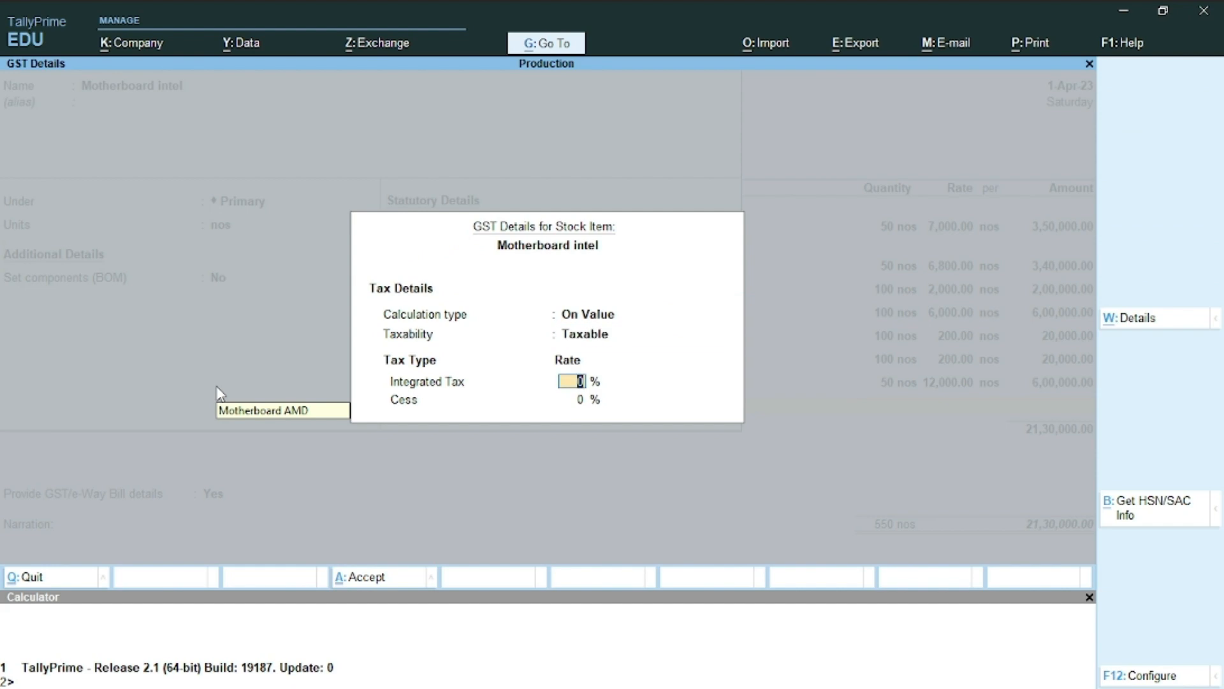
{"action": "type", "text": "18"}
{"action": "key", "text": "Return"}
{"action": "key", "text": "Return"}
{"action": "key", "text": "Return"}
{"action": "key", "text": "alt+Tab"}
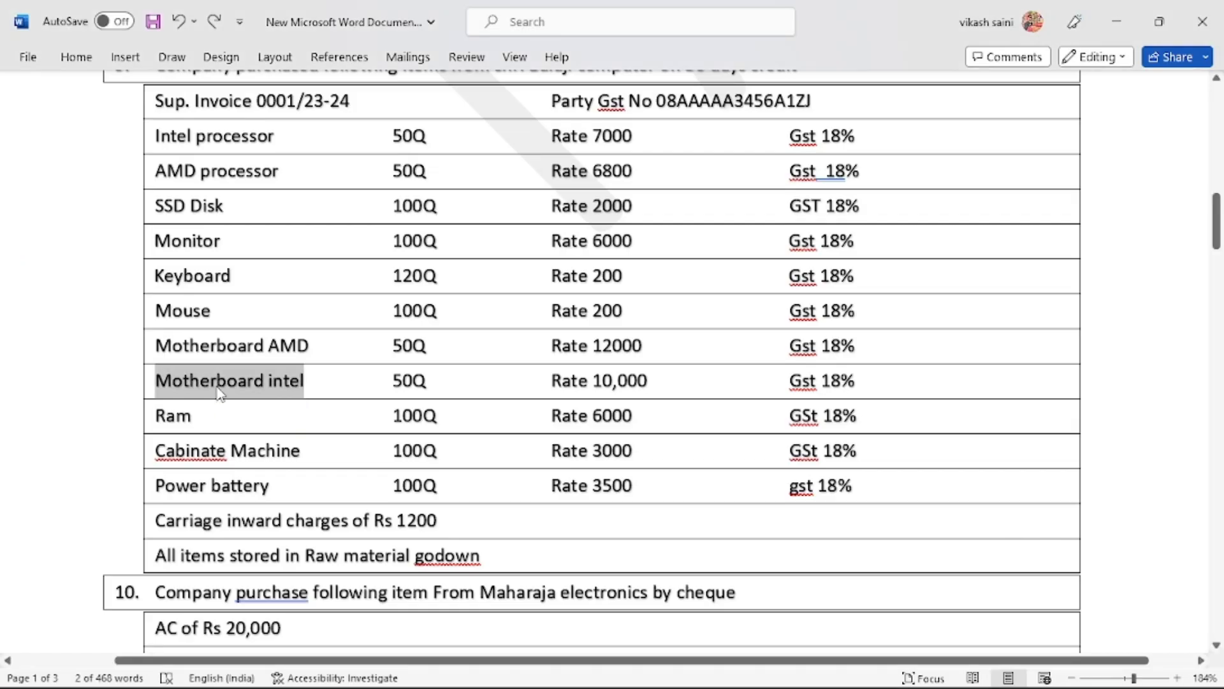
{"action": "key", "text": "alt+Tab"}
{"action": "type", "text": "50"}
{"action": "key", "text": "Return"}
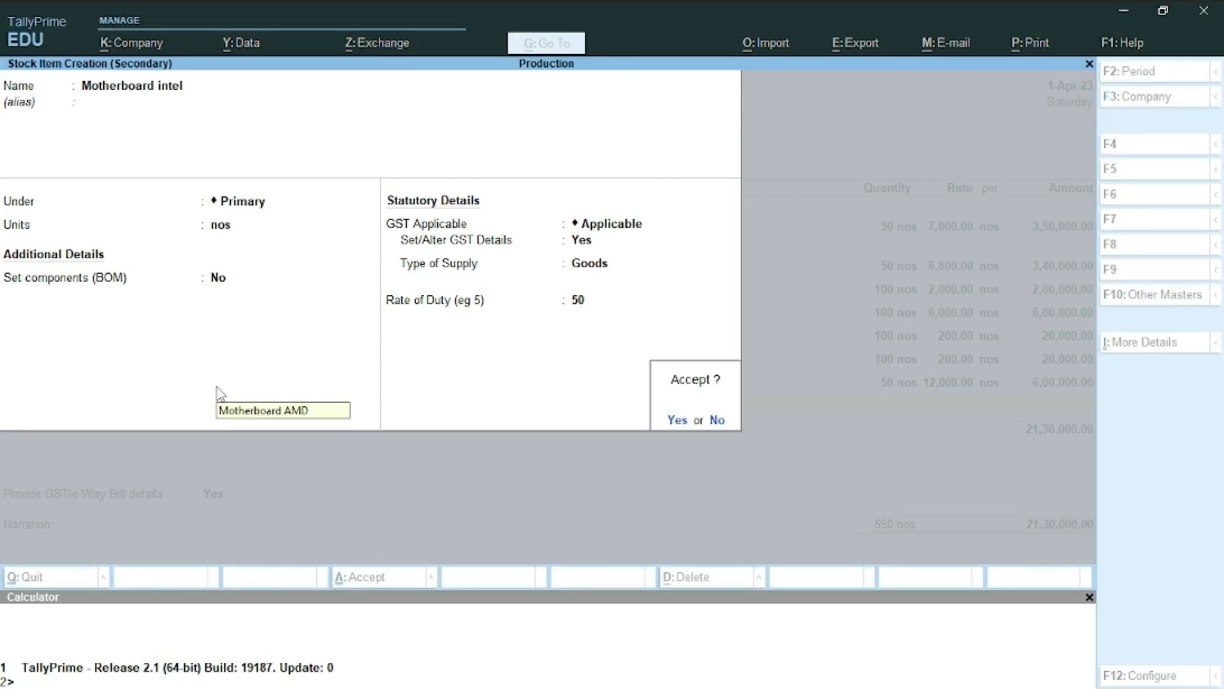
{"action": "key", "text": "Escape"}
{"action": "key", "text": "BackSpace"}
{"action": "key", "text": "BackSpace"}
{"action": "key", "text": "Return"}
{"action": "type", "text": "yR"}
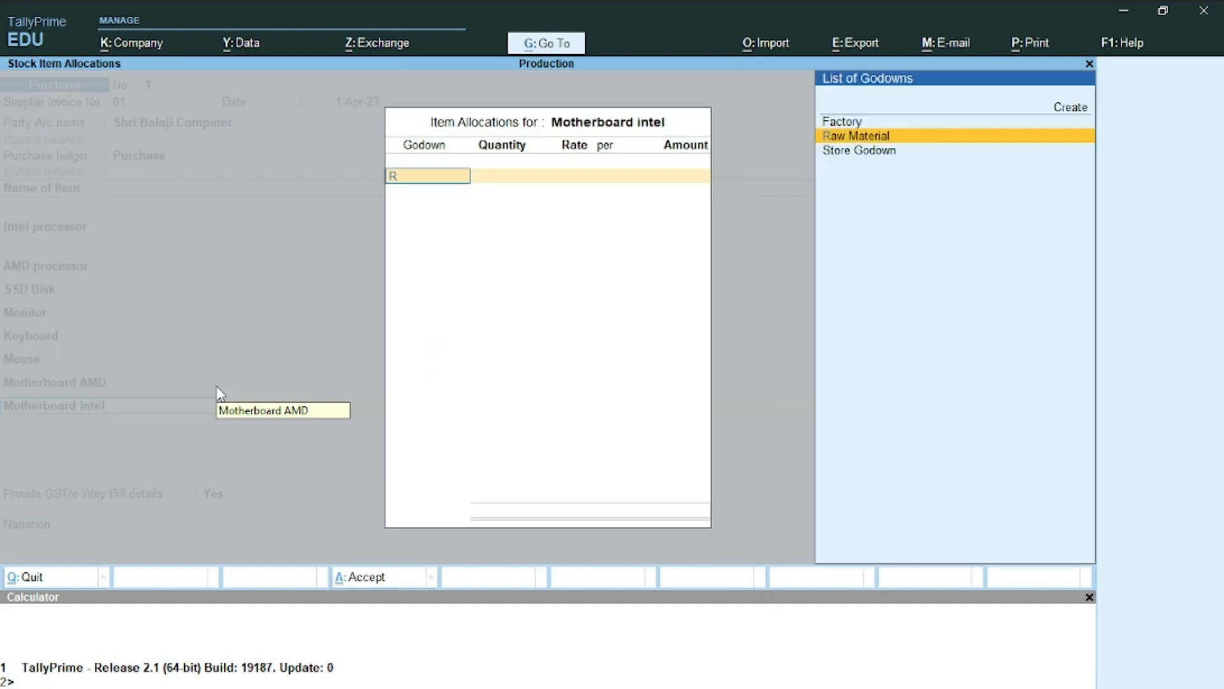
Allocate Motherboard intel to Raw Material: 50 nos at 10,000, amount 5,00,000
{"action": "key", "text": "Return"}
{"action": "type", "text": "50"}
{"action": "key", "text": "Return"}
{"action": "key", "text": "alt+Tab"}
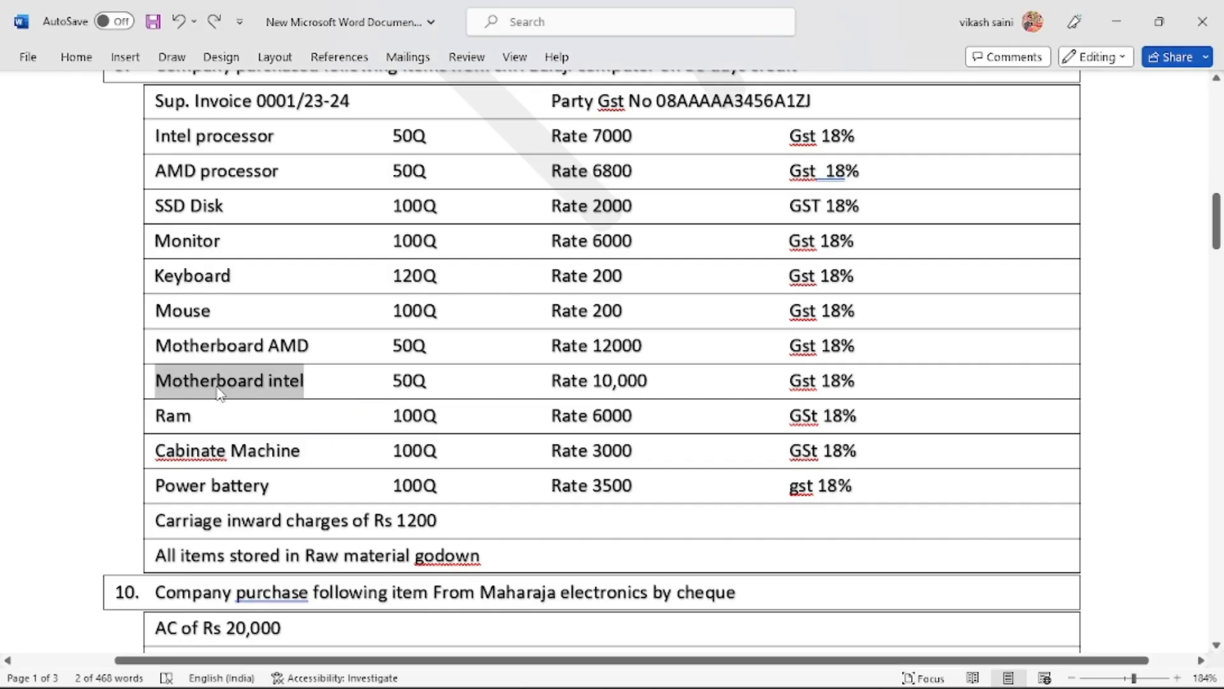
{"action": "key", "text": "alt+Tab"}
{"action": "type", "text": "10,000"}
{"action": "key", "text": "Return"}
{"action": "key", "text": "Return"}
{"action": "key", "text": "Return"}
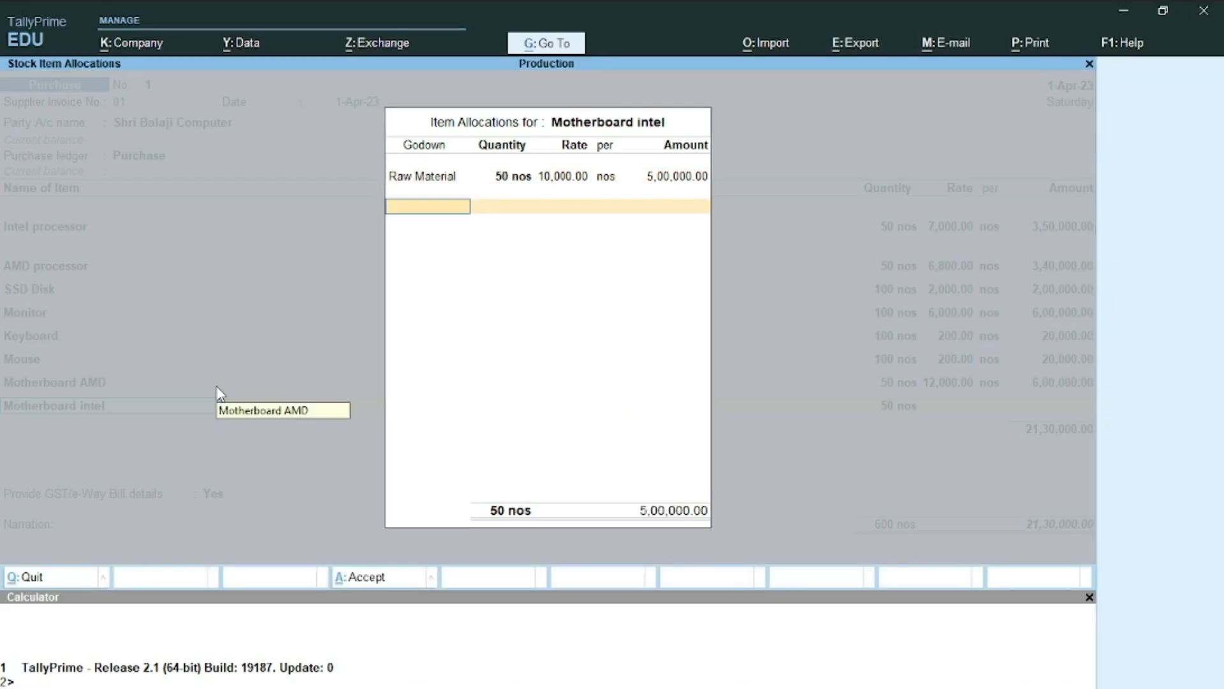
{"action": "key", "text": "Return"}
Select the next item name, Ram, in the Word item list
{"action": "key", "text": "alt+Tab"}
{"action": "left_click", "coordinate": [175, 417]}
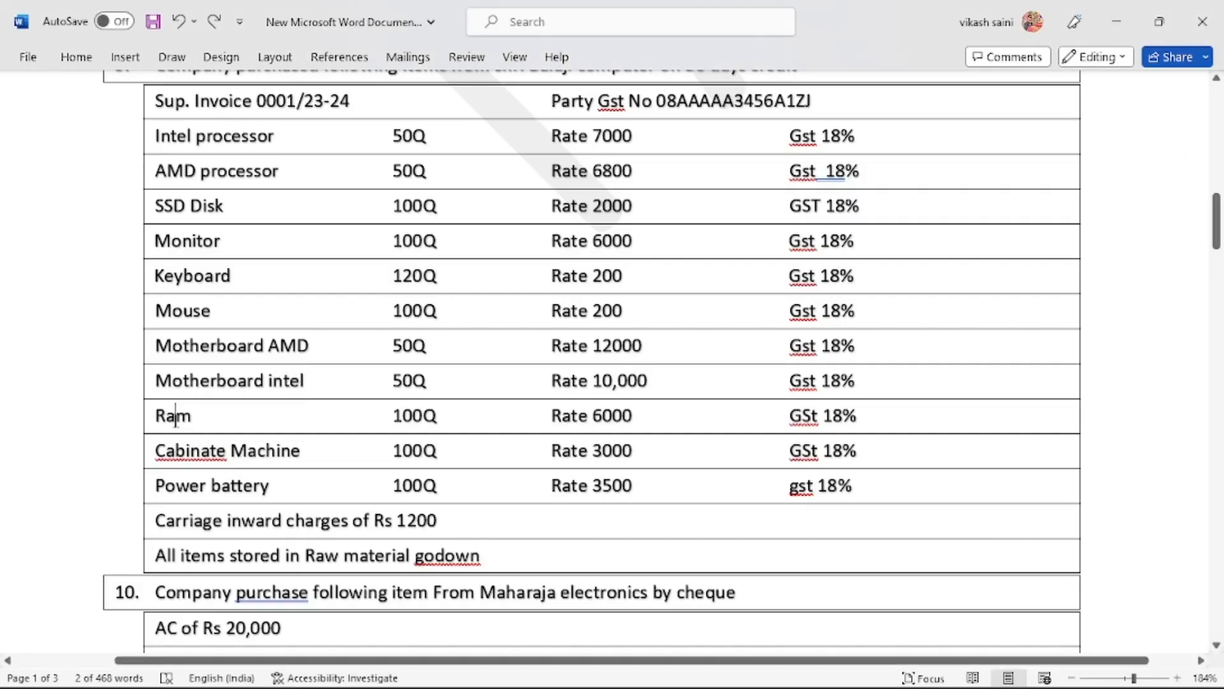
{"action": "double_click", "coordinate": [175, 417]}
Create the stock item Ram with unit nos and 18% taxable GST
{"action": "key", "text": "ctrl+c"}
{"action": "key", "text": "alt+Tab"}
{"action": "key", "text": "alt+c"}
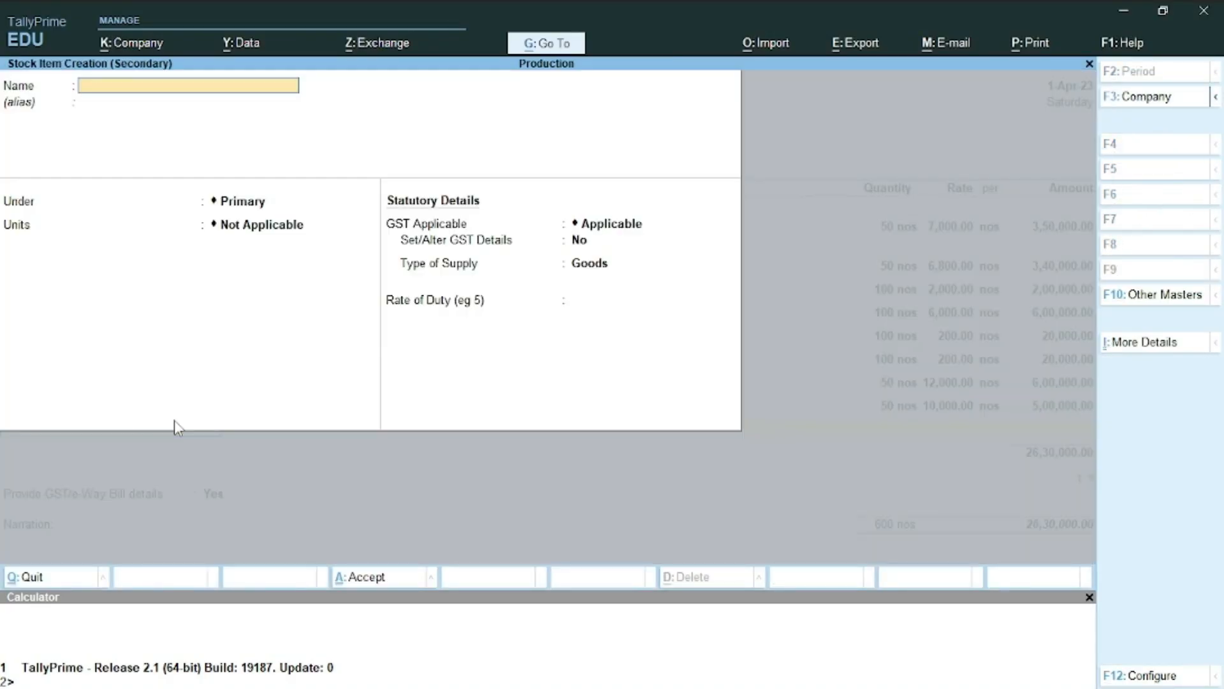
{"action": "key", "text": "ctrl+alt+v"}
{"action": "key", "text": "Return"}
{"action": "key", "text": "Return"}
{"action": "key", "text": "Return"}
{"action": "key", "text": "Down"}
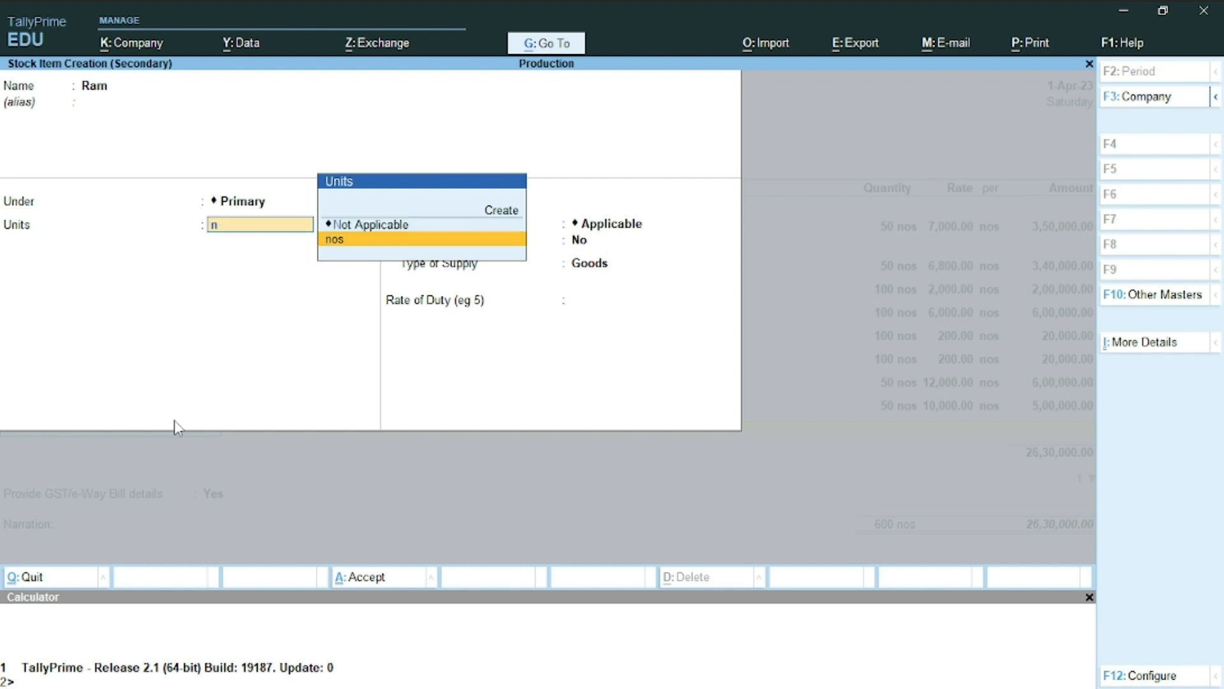
{"action": "key", "text": "Return"}
{"action": "key", "text": "Return"}
{"action": "type", "text": "y"}
{"action": "key", "text": "Return"}
{"action": "key", "text": "Return"}
{"action": "type", "text": "t"}
{"action": "key", "text": "Return"}
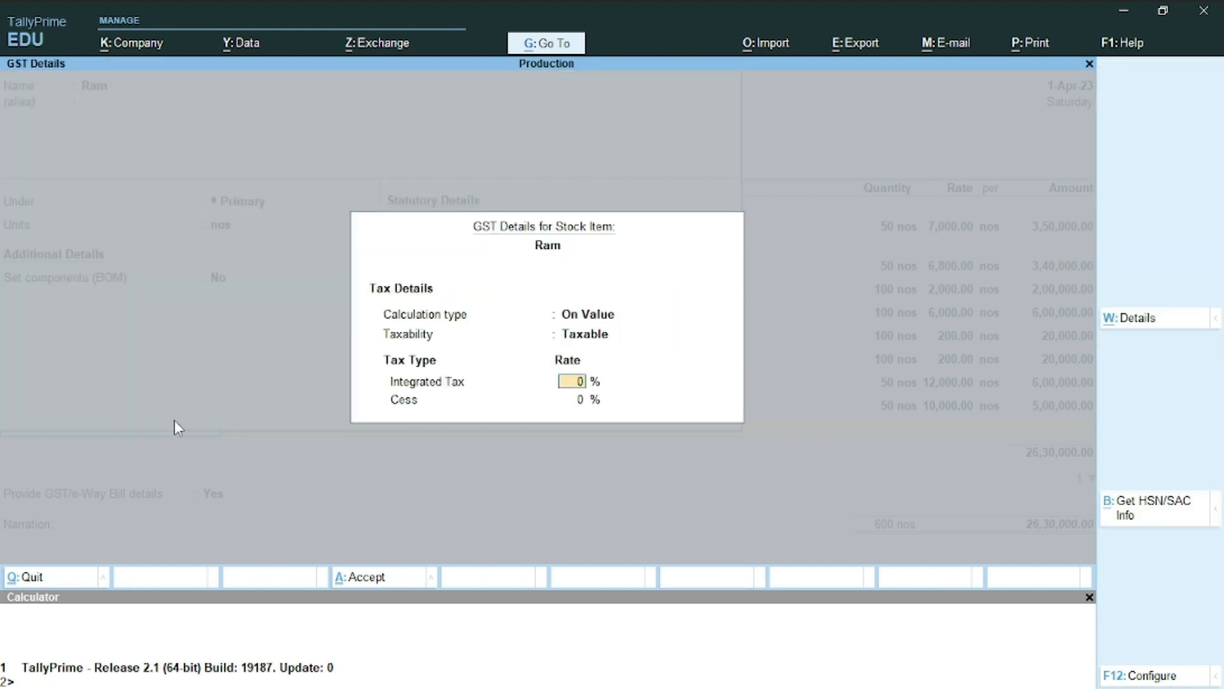
{"action": "type", "text": "18"}
{"action": "key", "text": "Return"}
{"action": "key", "text": "Return"}
{"action": "key", "text": "Return"}
{"action": "key", "text": "Return"}
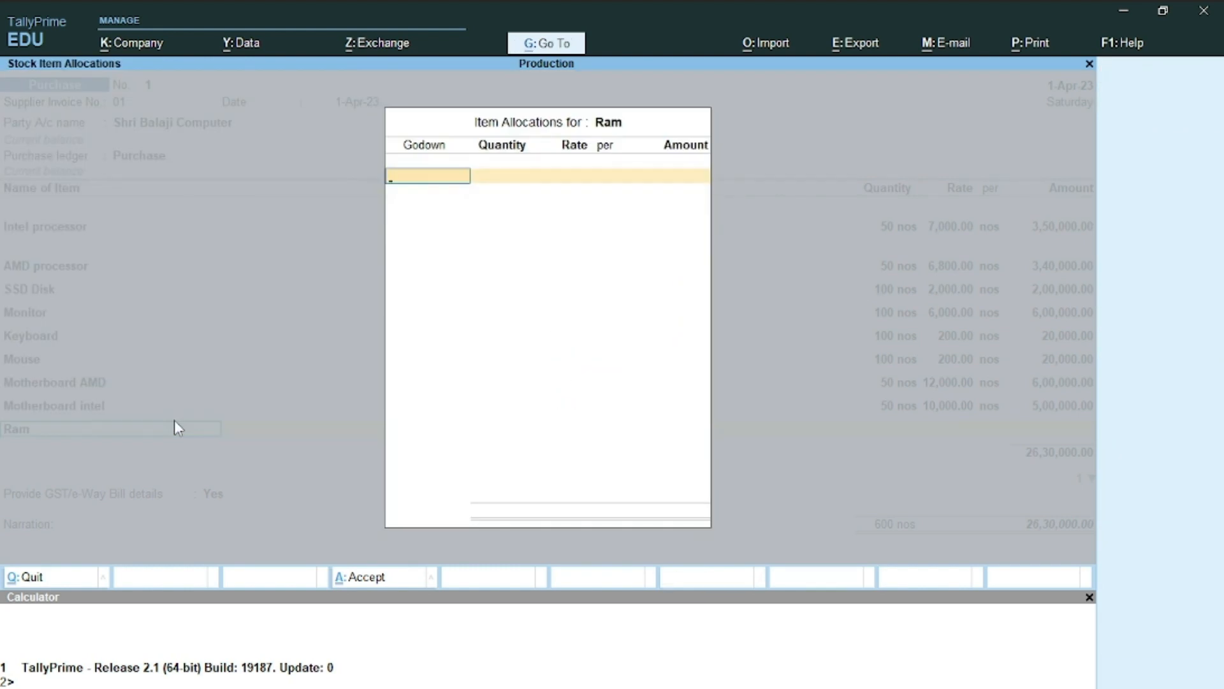
{"action": "key", "text": "Return"}
Allocate Ram to Raw Material: 100 nos at a rate of 6,000
{"action": "type", "text": "100"}
{"action": "key", "text": "alt+Tab"}
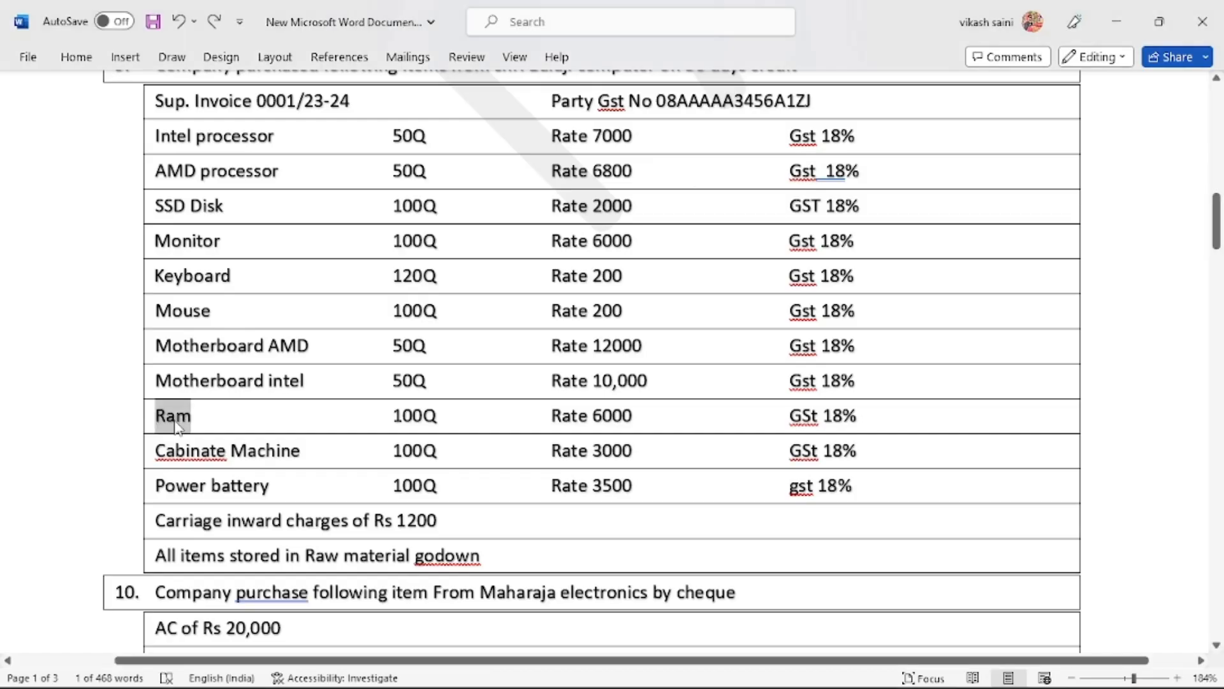
{"action": "key", "text": "alt+Tab"}
{"action": "key", "text": "Return"}
{"action": "type", "text": "6,0"}
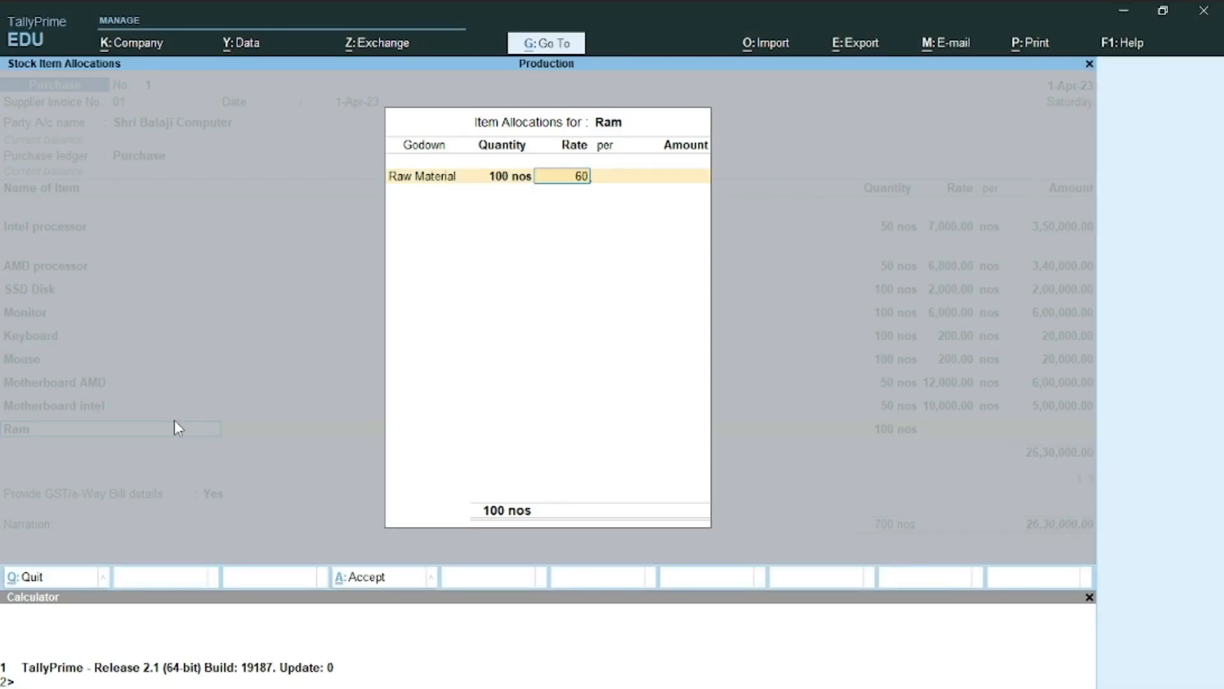
{"action": "type", "text": "00"}
{"action": "key", "text": "Return"}
{"action": "key", "text": "Return"}
{"action": "key", "text": "Return"}
{"action": "key", "text": "Return"}
{"action": "key", "text": "Return"}
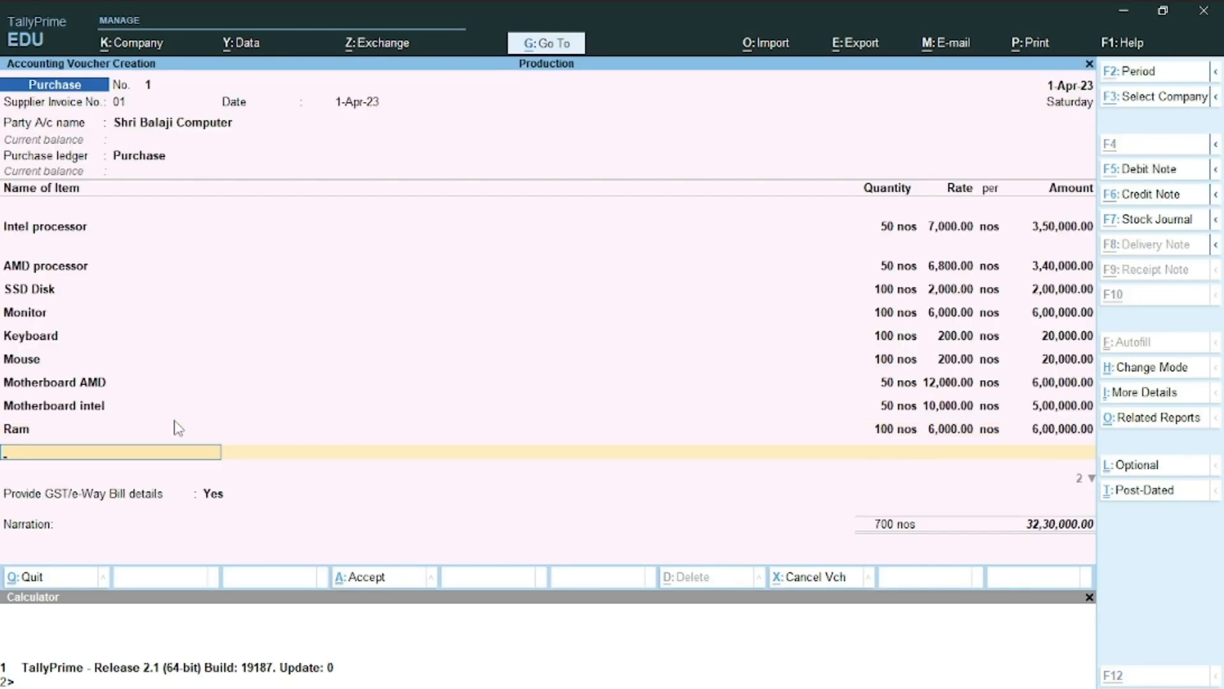
{"action": "key", "text": "alt+Tab"}
Copy the Cabinate Machine name from Word into a new stock item, fixing a duplicate-name error
{"action": "left_click", "coordinate": [174, 415]}
{"action": "double_click", "coordinate": [182, 463]}
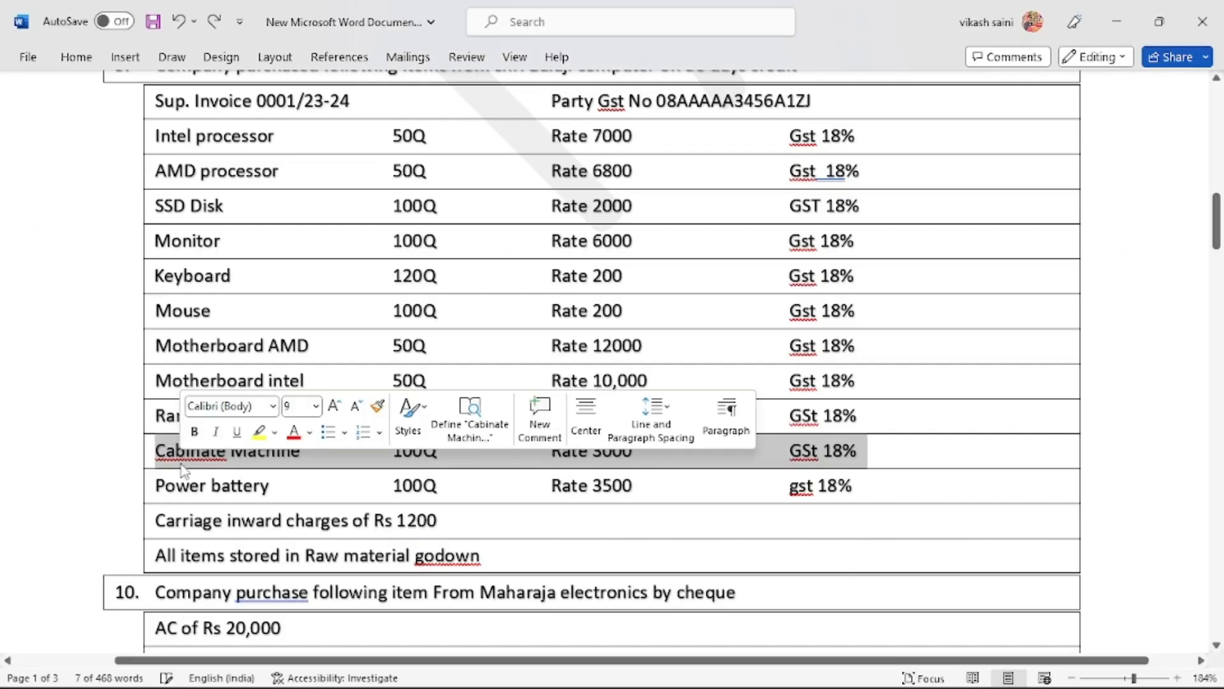
{"action": "key", "text": "shift+Right"}
{"action": "key", "text": "shift+Right"}
{"action": "key", "text": "shift+Right"}
{"action": "key", "text": "shift+Right"}
{"action": "key", "text": "shift+Right"}
{"action": "key", "text": "shift+Right"}
{"action": "key", "text": "shift+Right"}
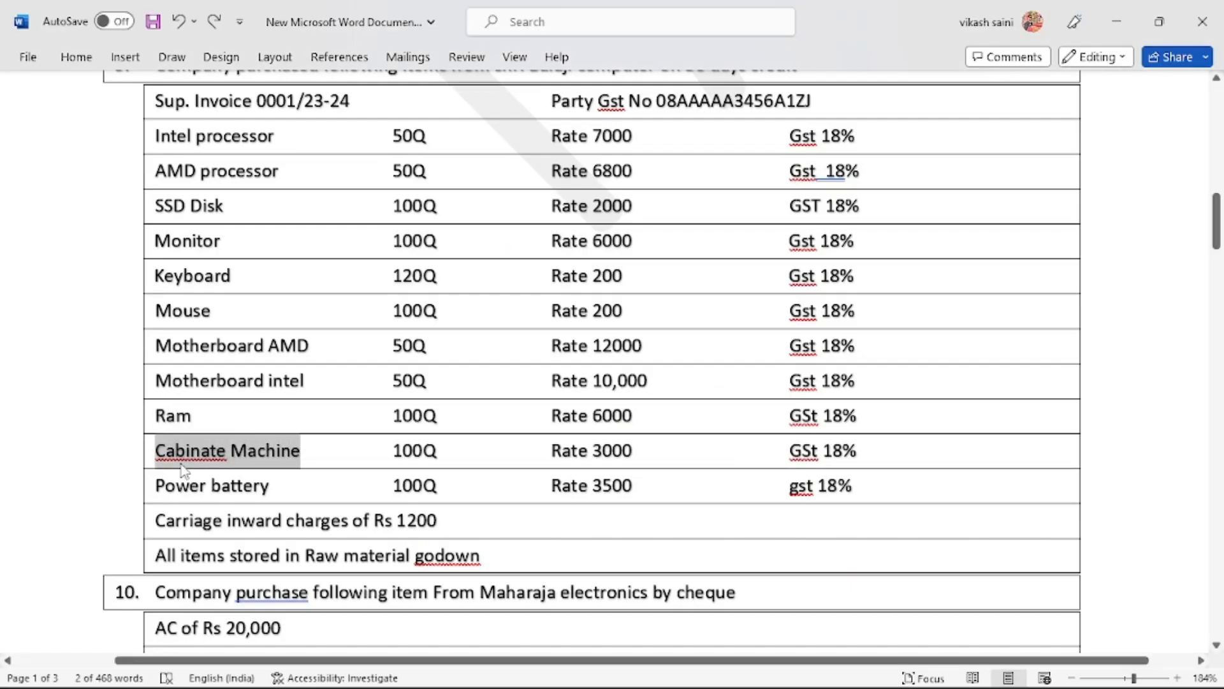
{"action": "key", "text": "alt+Tab"}
{"action": "key", "text": "alt+c"}
{"action": "key", "text": "ctrl+v"}
{"action": "key", "text": "Return"}
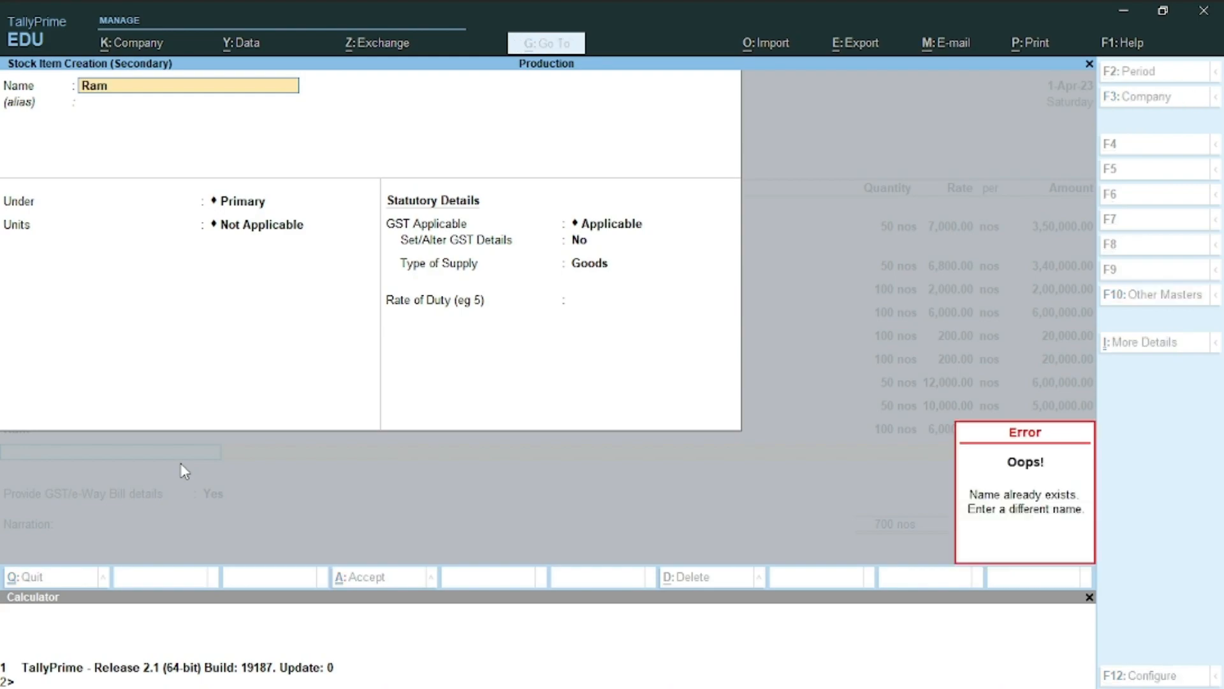
{"action": "key", "text": "alt+Tab"}
{"action": "key", "text": "ctrl+c"}
{"action": "key", "text": "alt+Tab"}
{"action": "key", "text": "ctrl+v"}
{"action": "key", "text": "Return"}
{"action": "key", "text": "Return"}
{"action": "key", "text": "Return"}
Give the Cabinate MachineRam item unit nos and 18% taxable GST, then save it
{"action": "type", "text": "n"}
{"action": "key", "text": "Return"}
{"action": "key", "text": "Return"}
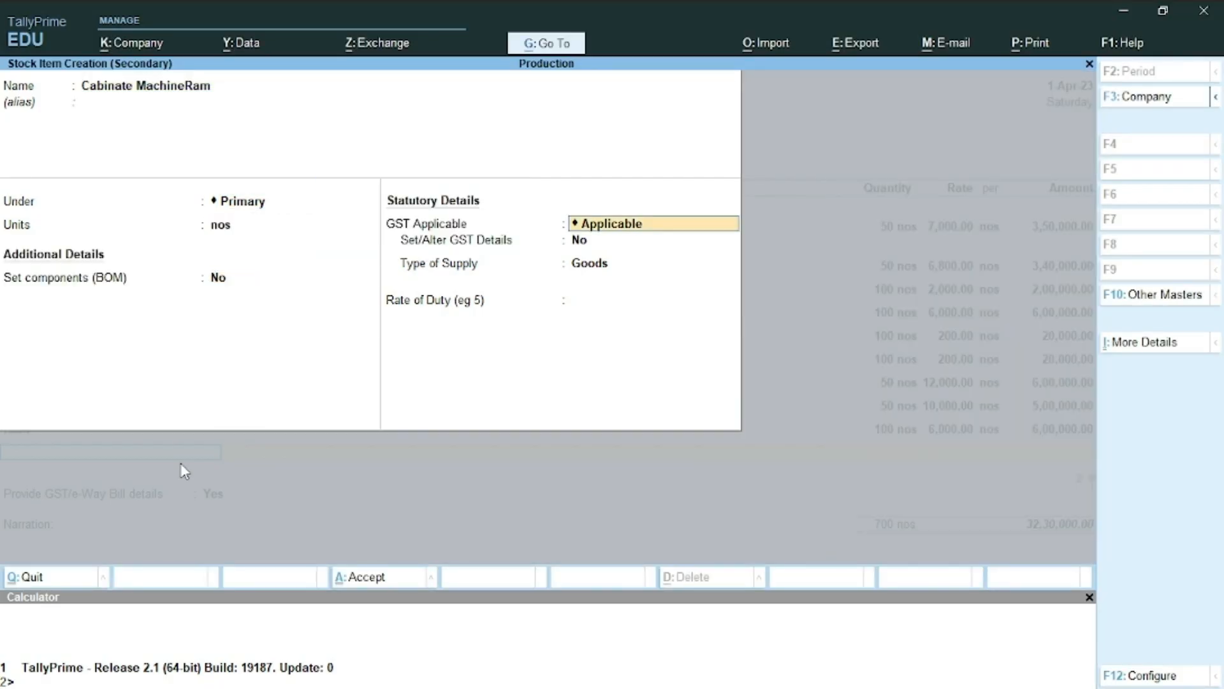
{"action": "key", "text": "Return"}
{"action": "key", "text": "y"}
{"action": "key", "text": "Return"}
{"action": "type", "text": "T"}
{"action": "key", "text": "Return"}
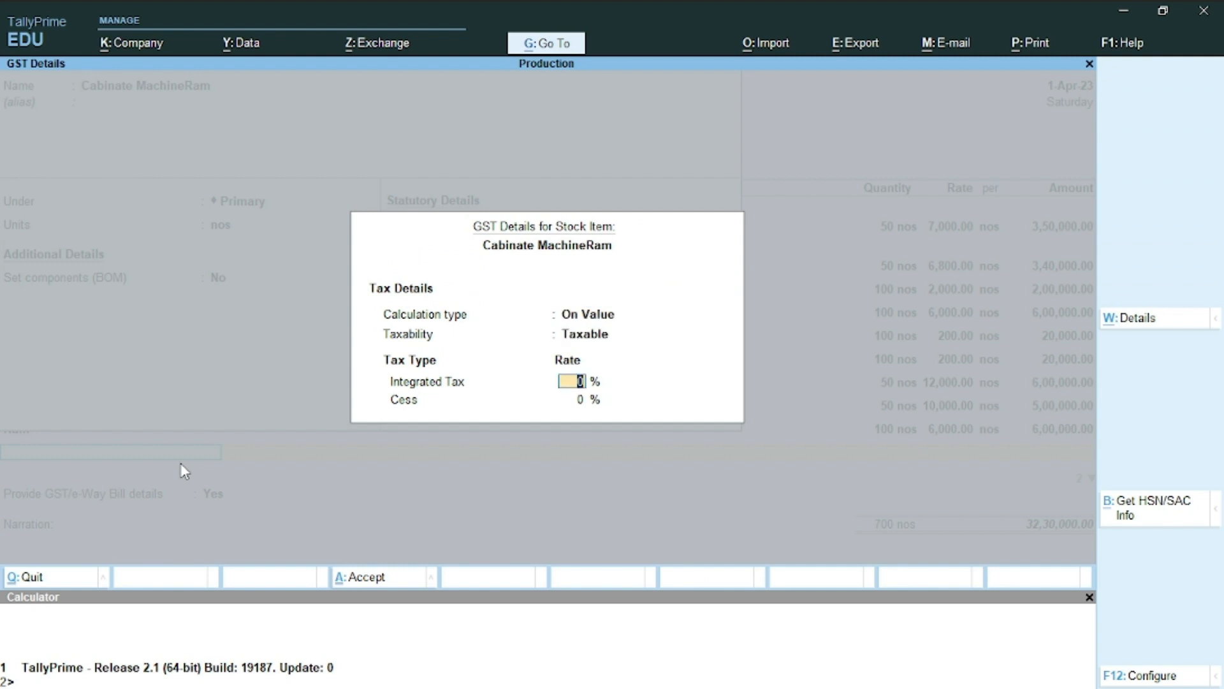
{"action": "type", "text": "18"}
{"action": "key", "text": "Return"}
{"action": "key", "text": "Return"}
{"action": "key", "text": "Return"}
{"action": "key", "text": "Return"}
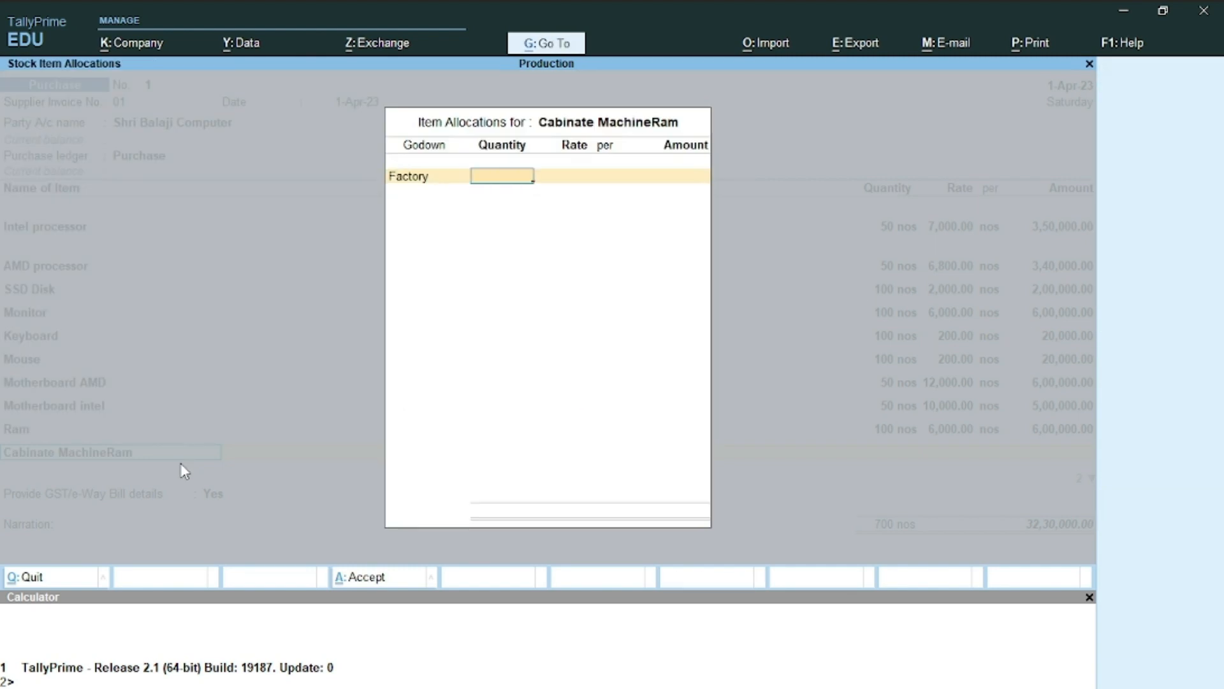
{"action": "key", "text": "BackSpace"}
{"action": "key", "text": "Down"}
{"action": "key", "text": "Down"}
Allocate Cabinate MachineRam to Raw Material: 100 nos at a rate of 3,000
{"action": "key", "text": "Return"}
{"action": "type", "text": "100"}
{"action": "key", "text": "Return"}
{"action": "key", "text": "alt+Tab"}
{"action": "key", "text": "alt+Tab"}
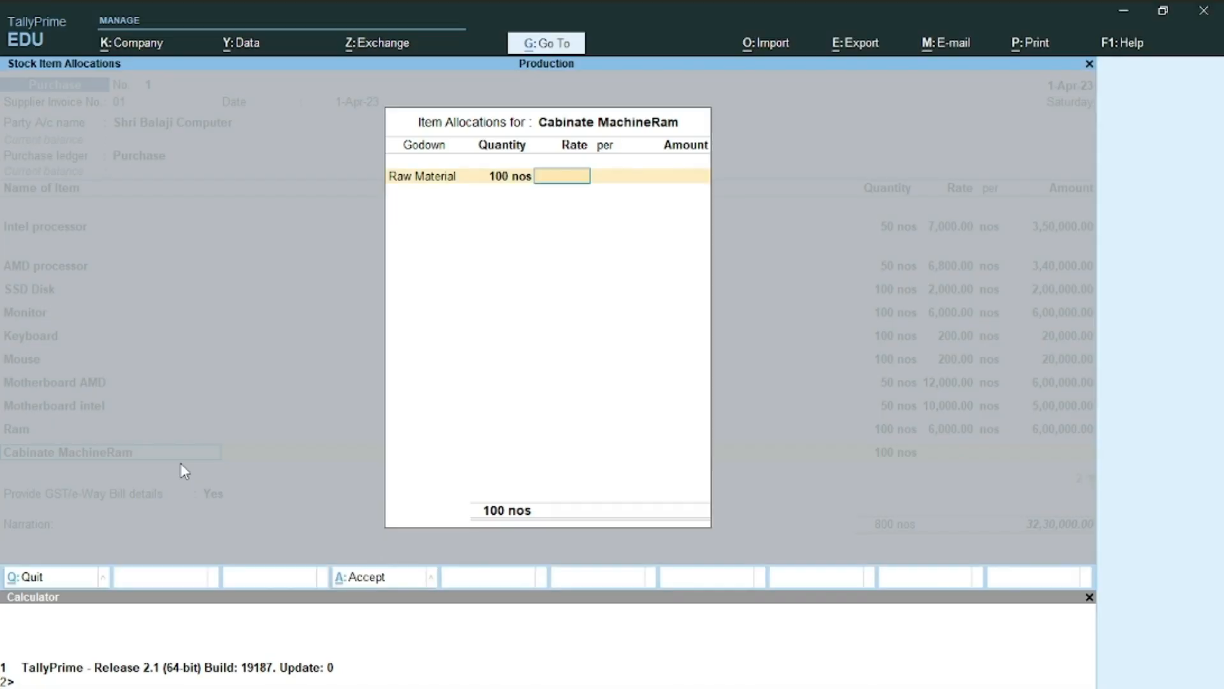
{"action": "type", "text": "3000"}
{"action": "key", "text": "Return"}
{"action": "key", "text": "Return"}
{"action": "key", "text": "Return"}
{"action": "key", "text": "Return"}
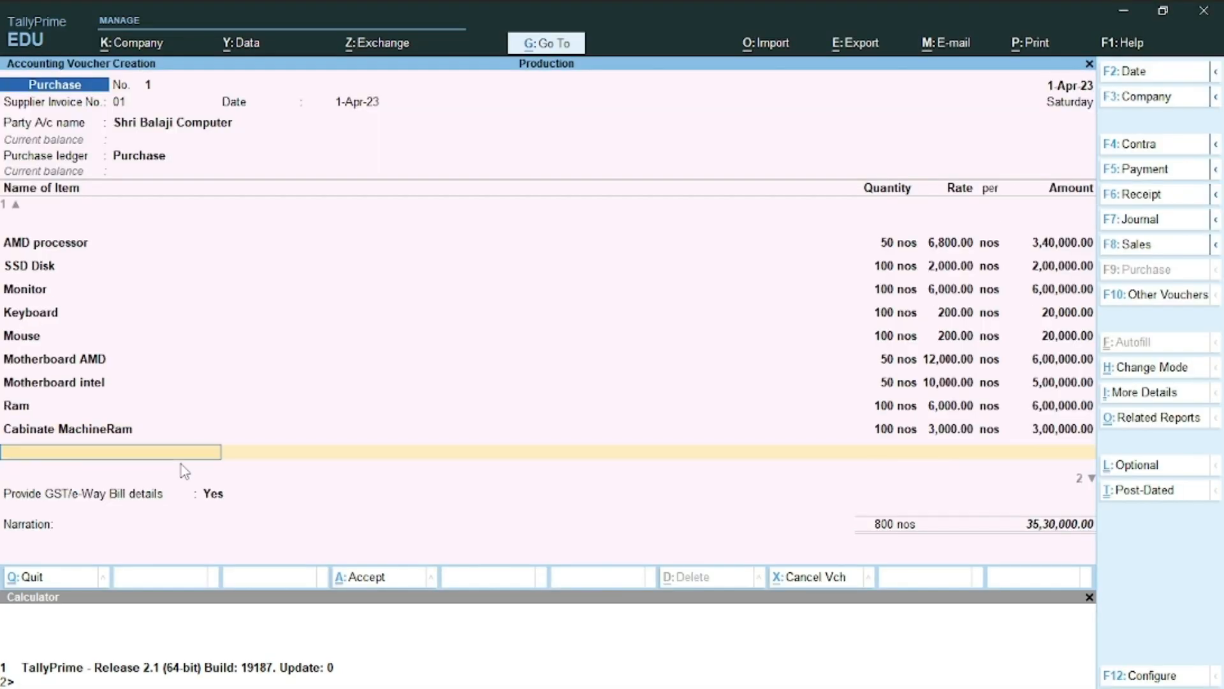
{"action": "key", "text": "alt+c"}
Copy 'Power battery' from the Word item list and use it as the new stock item's name
{"action": "key", "text": "alt+Tab"}
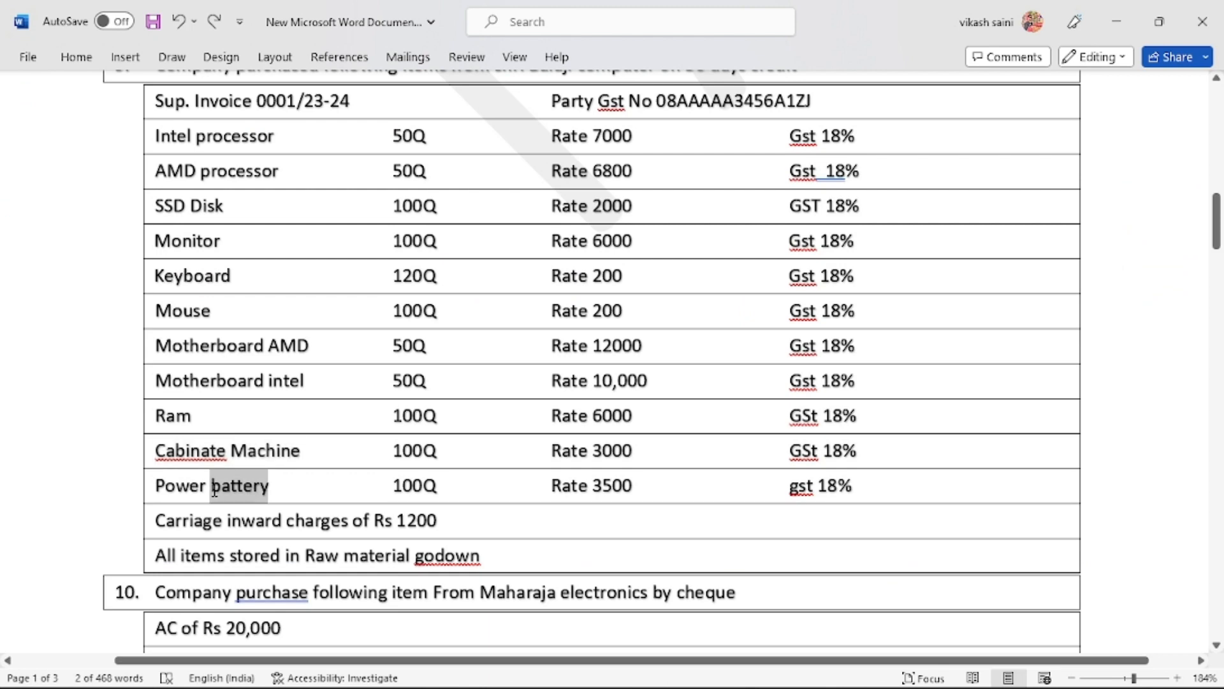
{"action": "double_click", "coordinate": [188, 489]}
{"action": "key", "text": "shift+Right"}
{"action": "key", "text": "shift+Right"}
{"action": "key", "text": "shift+Right"}
{"action": "key", "text": "shift+Right"}
{"action": "key", "text": "shift+Right"}
{"action": "key", "text": "shift+Right"}
{"action": "key", "text": "shift+Right"}
{"action": "key", "text": "shift+Right"}
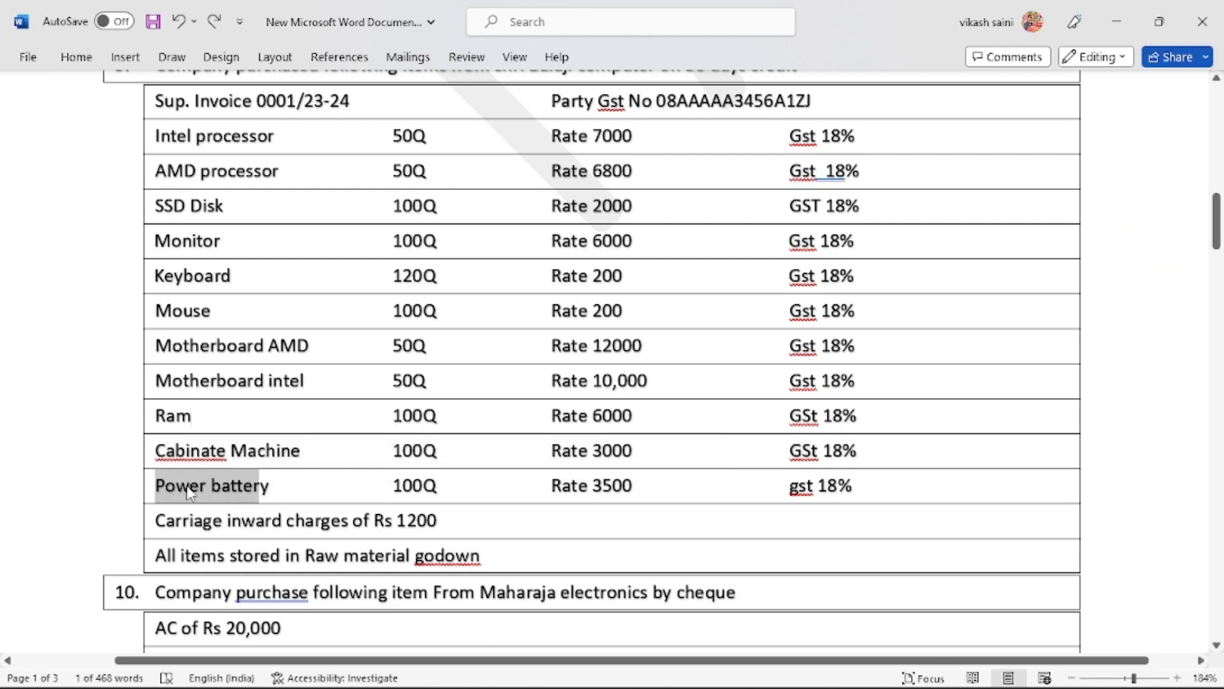
{"action": "key", "text": "ctrl+c"}
{"action": "key", "text": "alt+Tab"}
{"action": "key", "text": "ctrl+alt+v"}
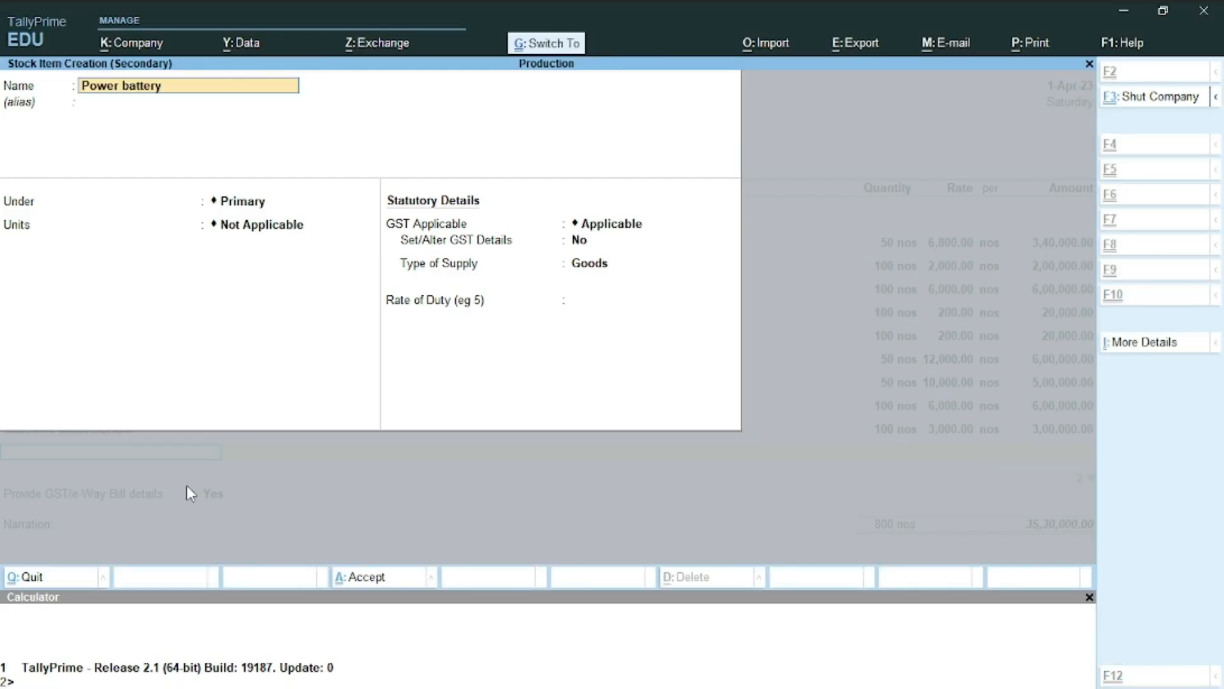
{"action": "key", "text": "Return"}
{"action": "key", "text": "Return"}
{"action": "key", "text": "Return"}
Give Power battery the unit nos and Taxable GST at 18%, then save the item
{"action": "type", "text": "n"}
{"action": "key", "text": "Return"}
{"action": "key", "text": "Return"}
{"action": "key", "text": "Return"}
{"action": "type", "text": "y"}
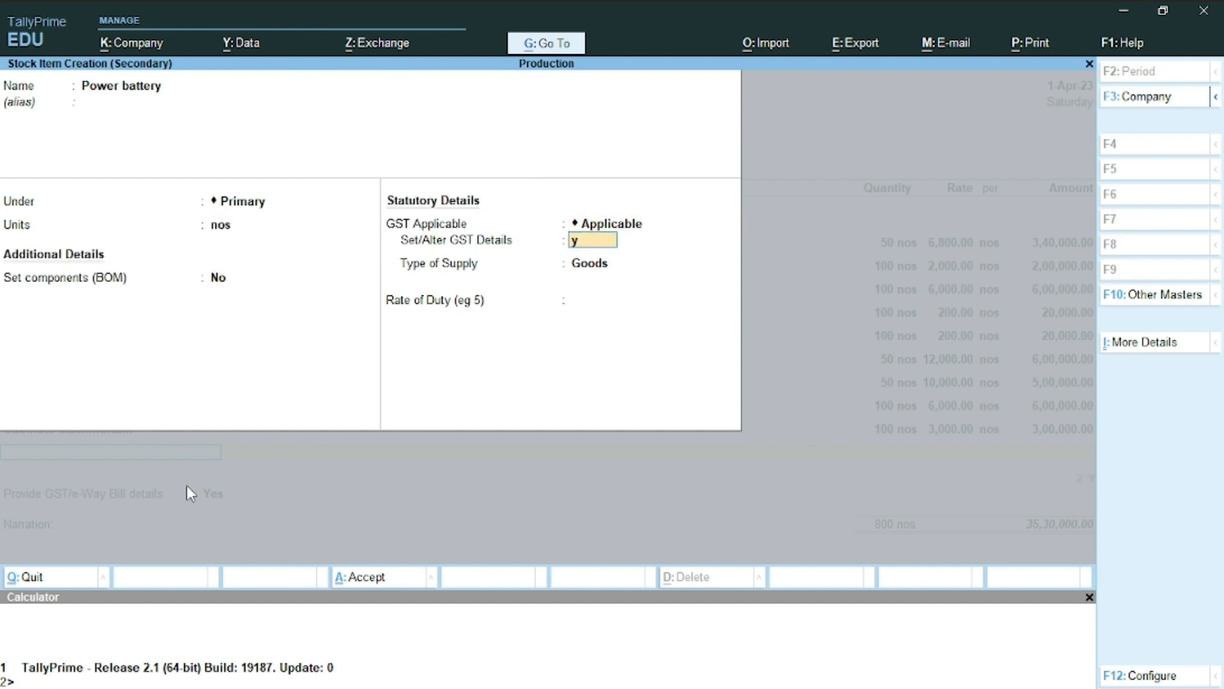
{"action": "key", "text": "Return"}
{"action": "key", "text": "Return"}
{"action": "type", "text": "y"}
{"action": "key", "text": "Escape"}
{"action": "key", "text": "t"}
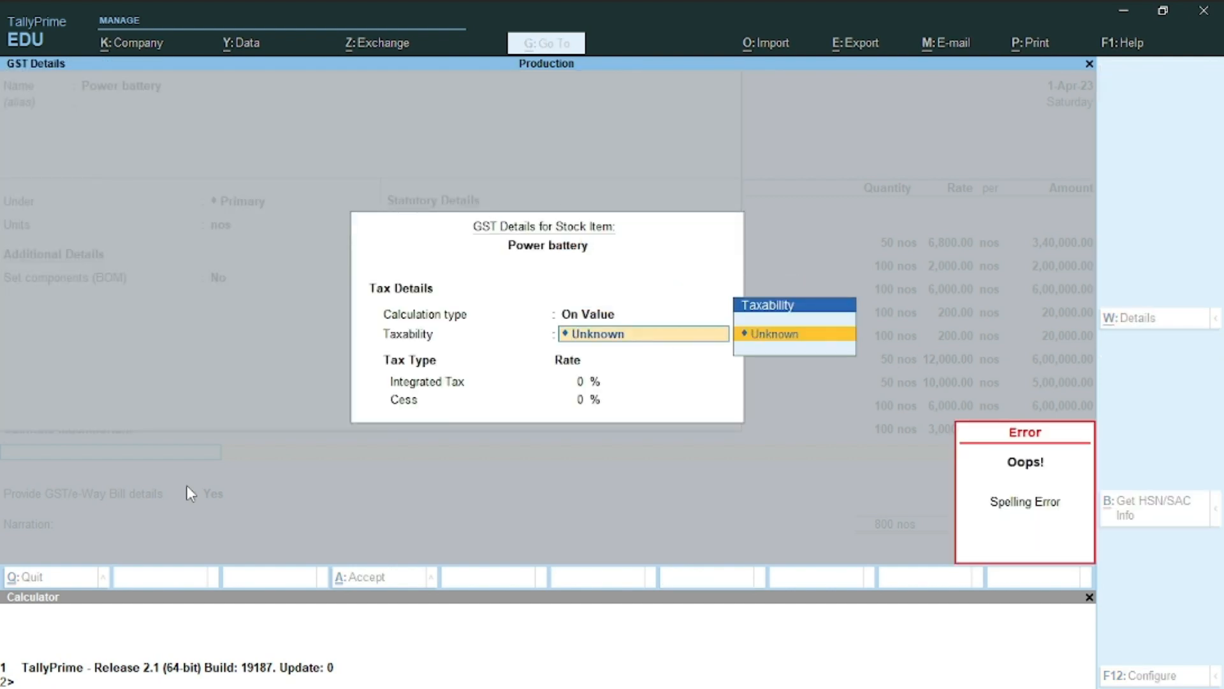
{"action": "key", "text": "Escape"}
{"action": "key", "text": "Return"}
{"action": "key", "text": "BackSpace"}
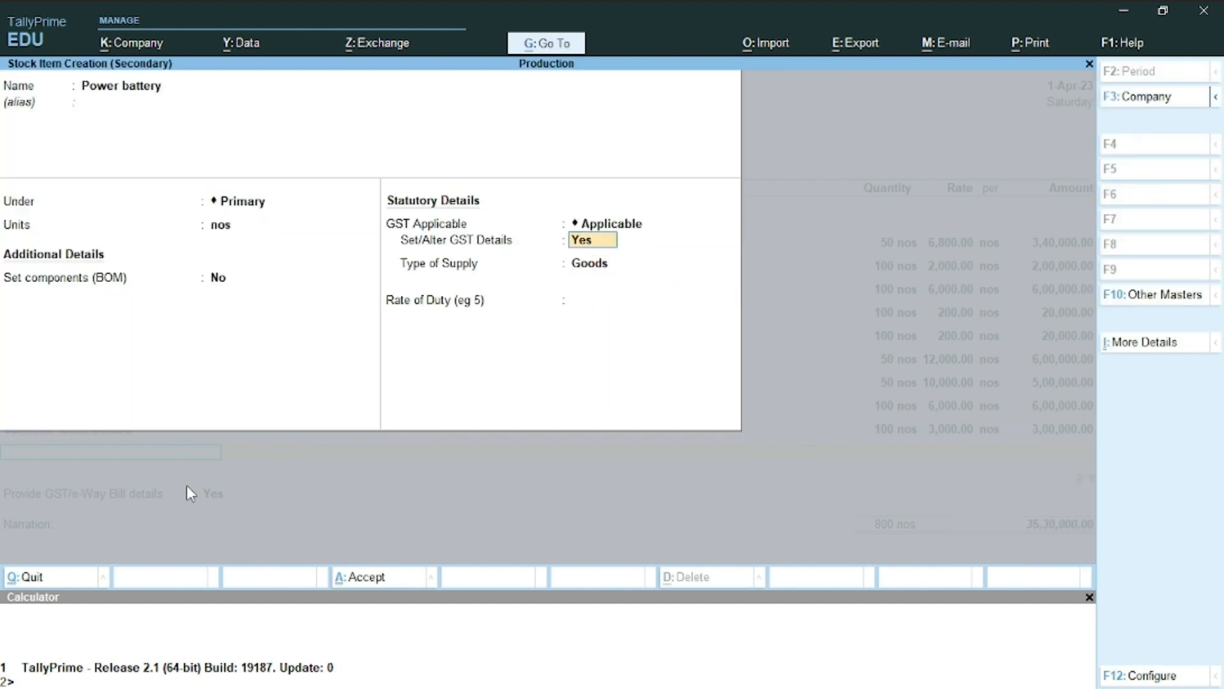
{"action": "key", "text": "Return"}
{"action": "key", "text": "Return"}
{"action": "type", "text": "t"}
{"action": "key", "text": "Return"}
{"action": "type", "text": "18"}
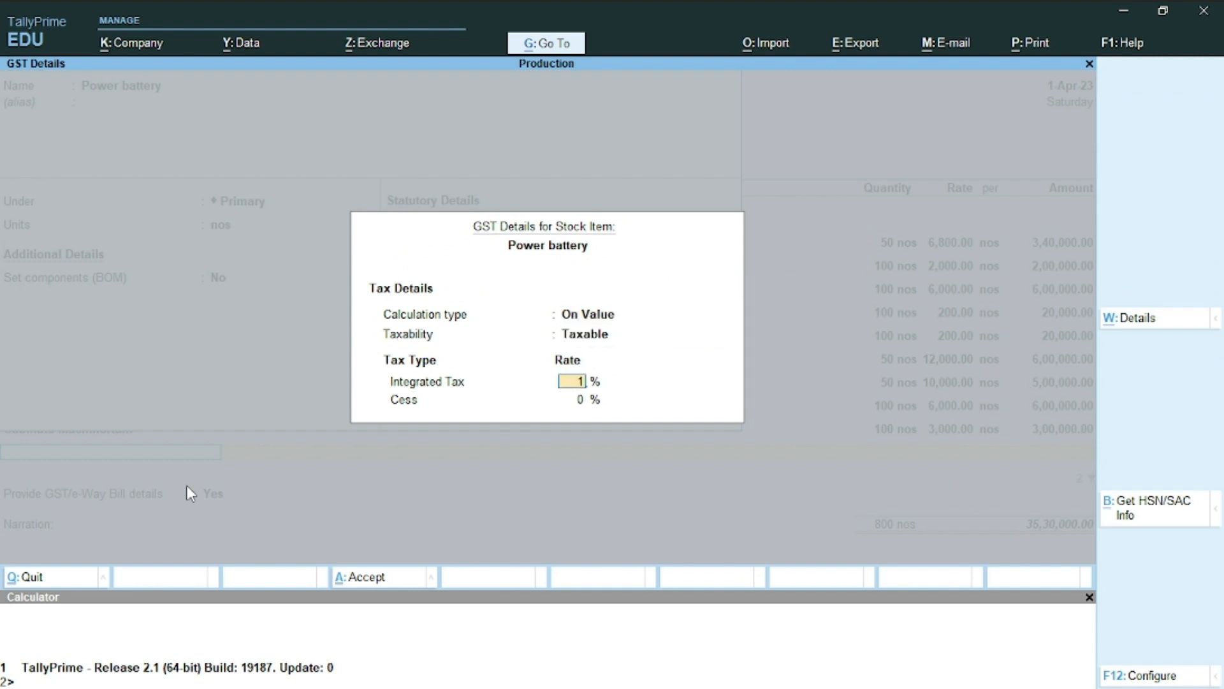
{"action": "key", "text": "Return"}
{"action": "key", "text": "Return"}
{"action": "key", "text": "Return"}
{"action": "key", "text": "Return"}
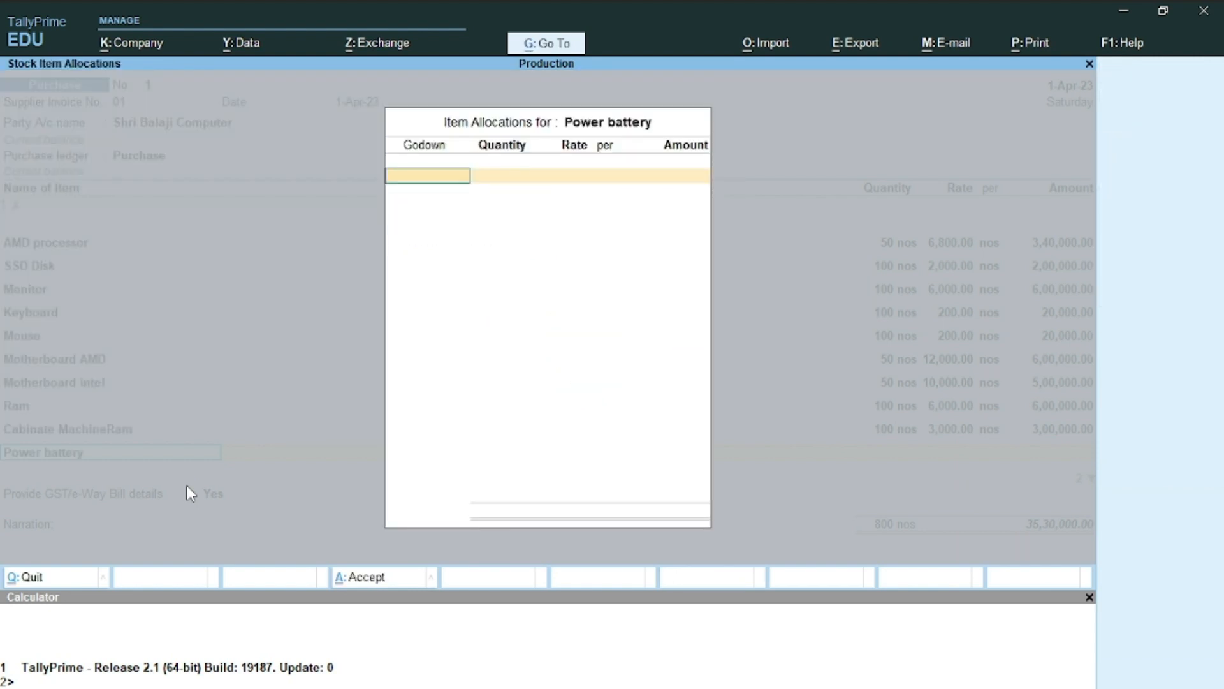
Allocate 100 nos of Power battery at 3,500 to the Raw Material godown
{"action": "key", "text": "Return"}
{"action": "type", "text": "100"}
{"action": "key", "text": "Return"}
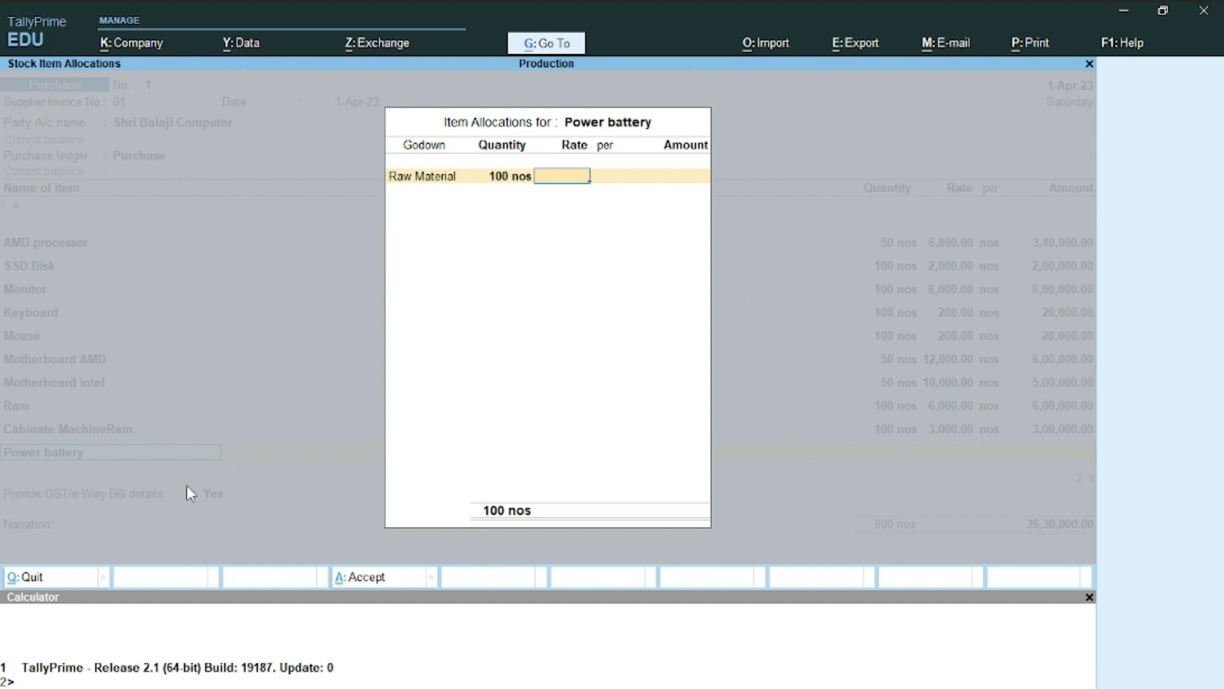
{"action": "key", "text": "alt+Tab"}
{"action": "key", "text": "alt+Tab"}
{"action": "type", "text": "3500"}
{"action": "key", "text": "Return"}
{"action": "key", "text": "Return"}
{"action": "key", "text": "Return"}
{"action": "key", "text": "alt+Tab"}
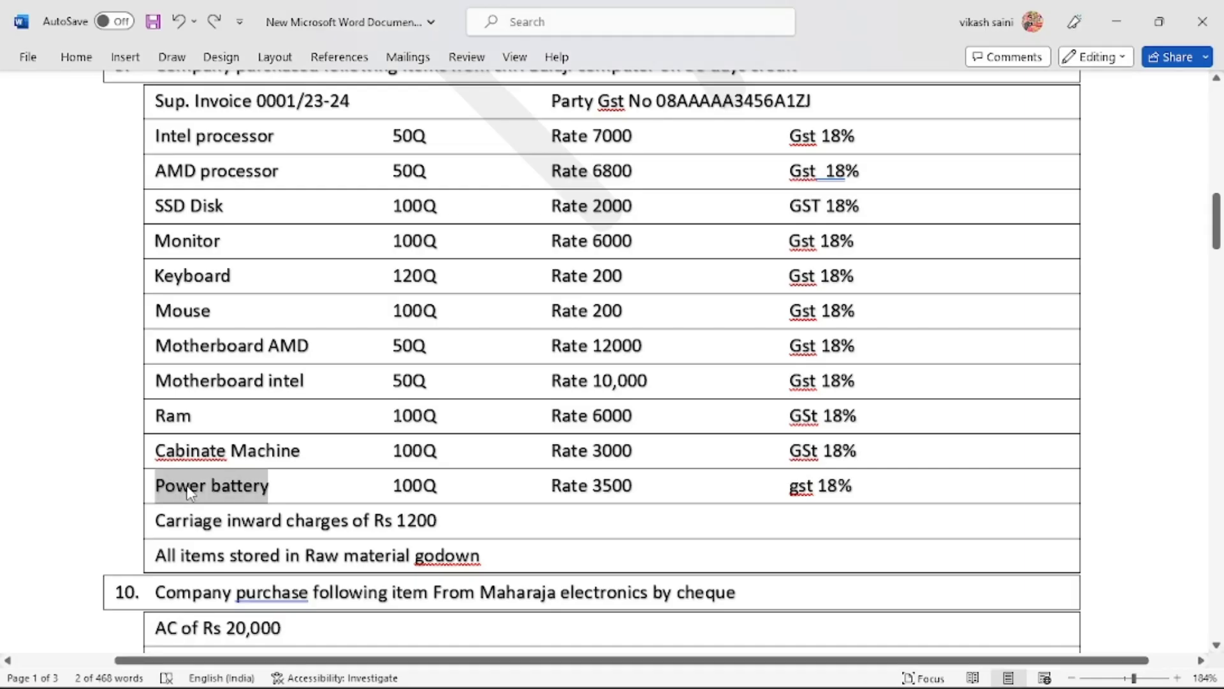
{"action": "key", "text": "alt+Tab"}
{"action": "key", "text": "Return"}
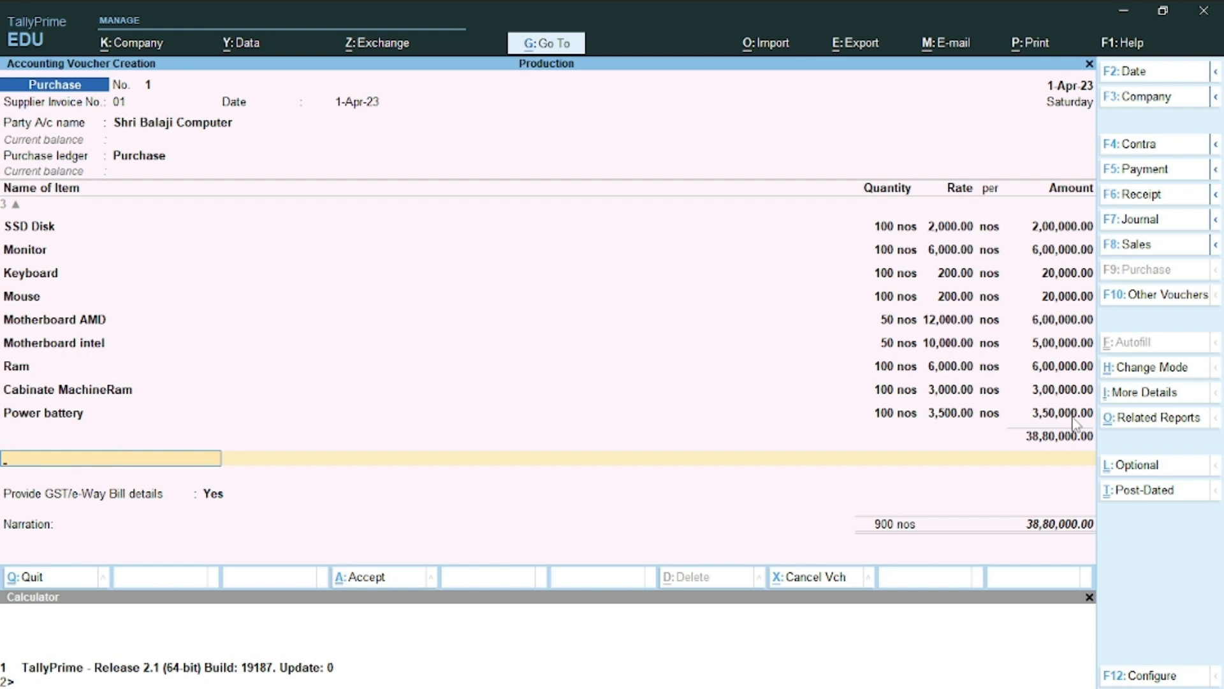
Scroll through the Word item list, then switch back to the Shri Balaji Computer purchase voucher
{"action": "key", "text": "alt+Tab"}
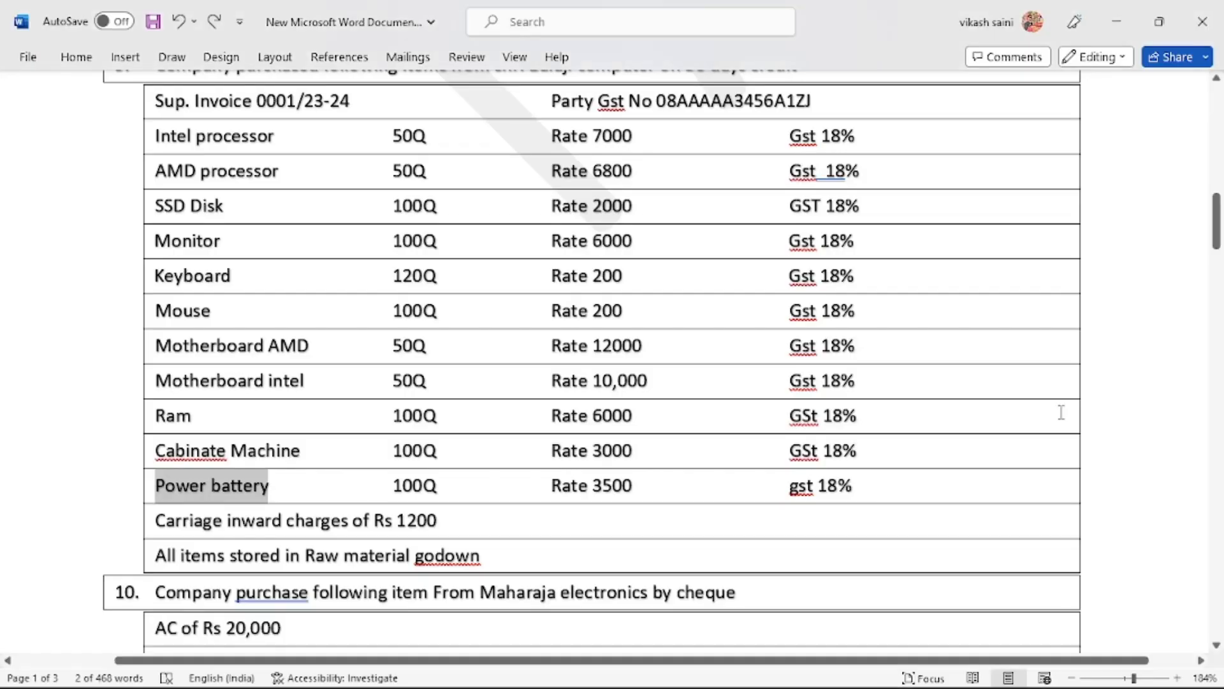
{"action": "scroll", "coordinate": [468, 571], "scroll_direction": "down", "scroll_amount": 1}
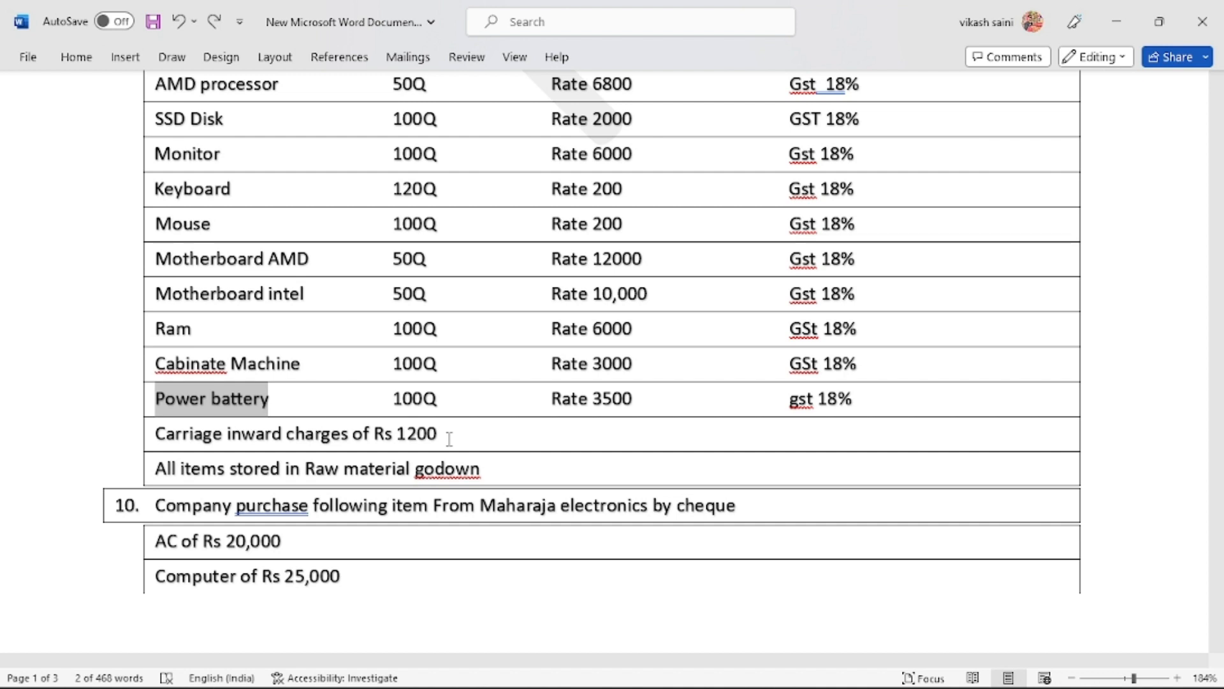
{"action": "key", "text": "alt+Tab"}
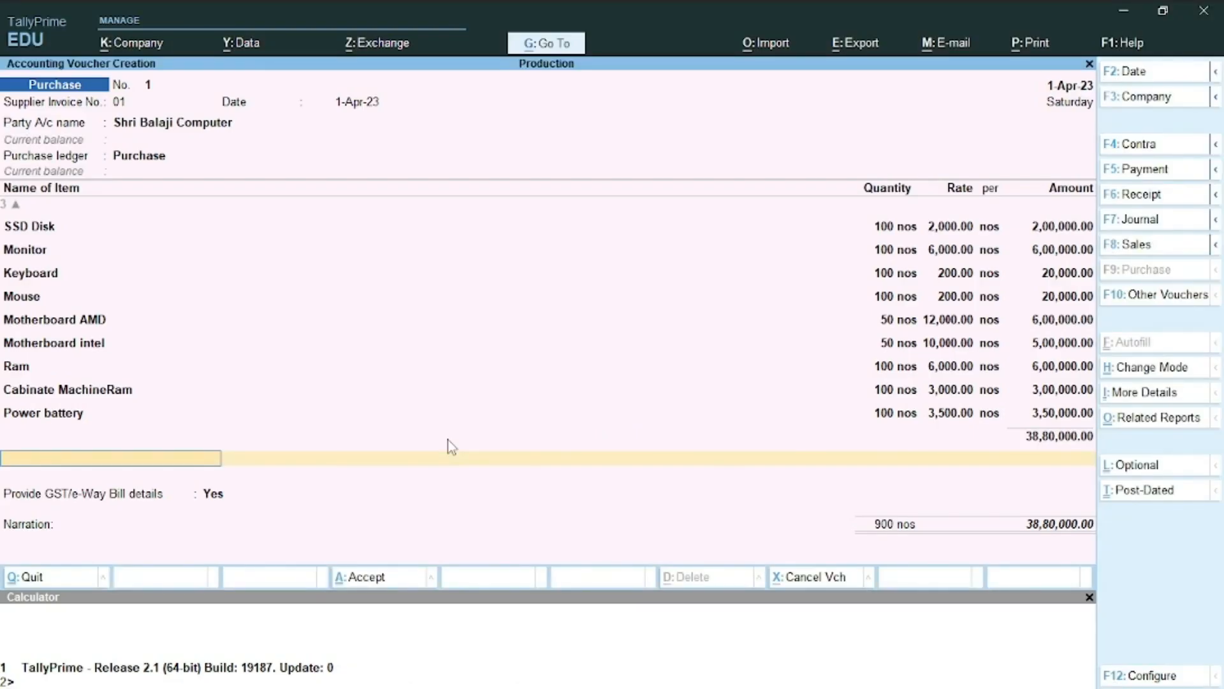
Create a ledger named 'Carrage Inward' under Purchase Accounts and open its F12 configuration
{"action": "key", "text": "alt+c"}
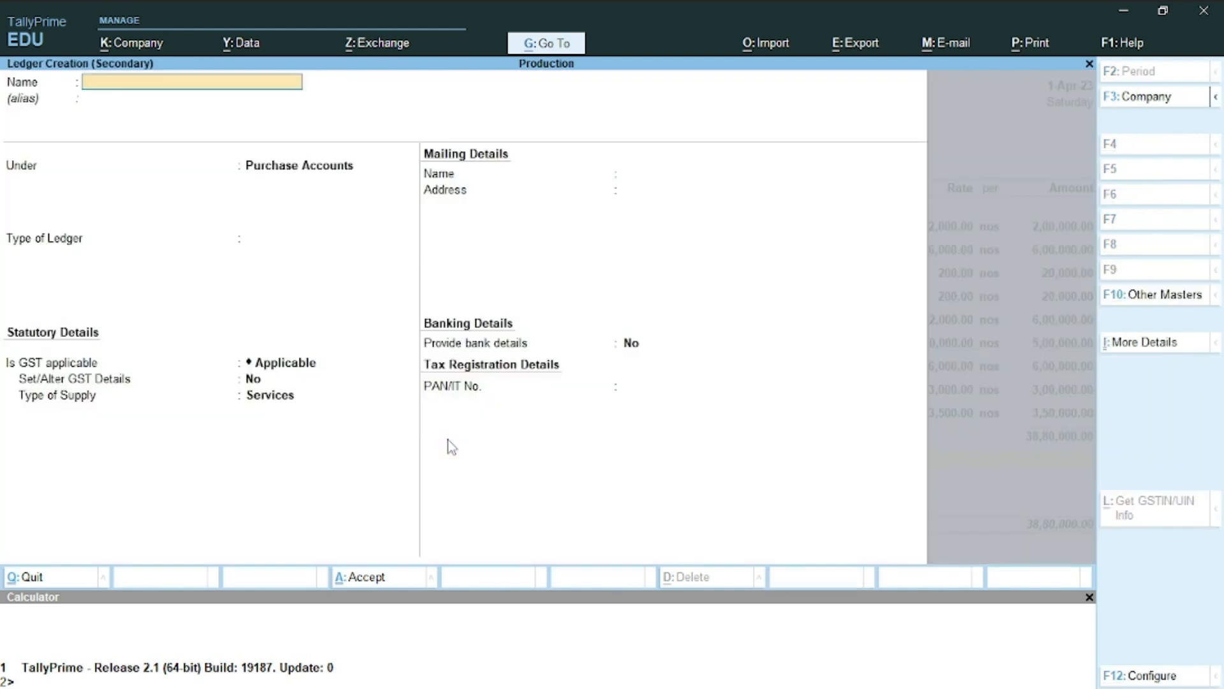
{"action": "type", "text": "Carrage Inward"}
{"action": "key", "text": "Return"}
{"action": "key", "text": "Return"}
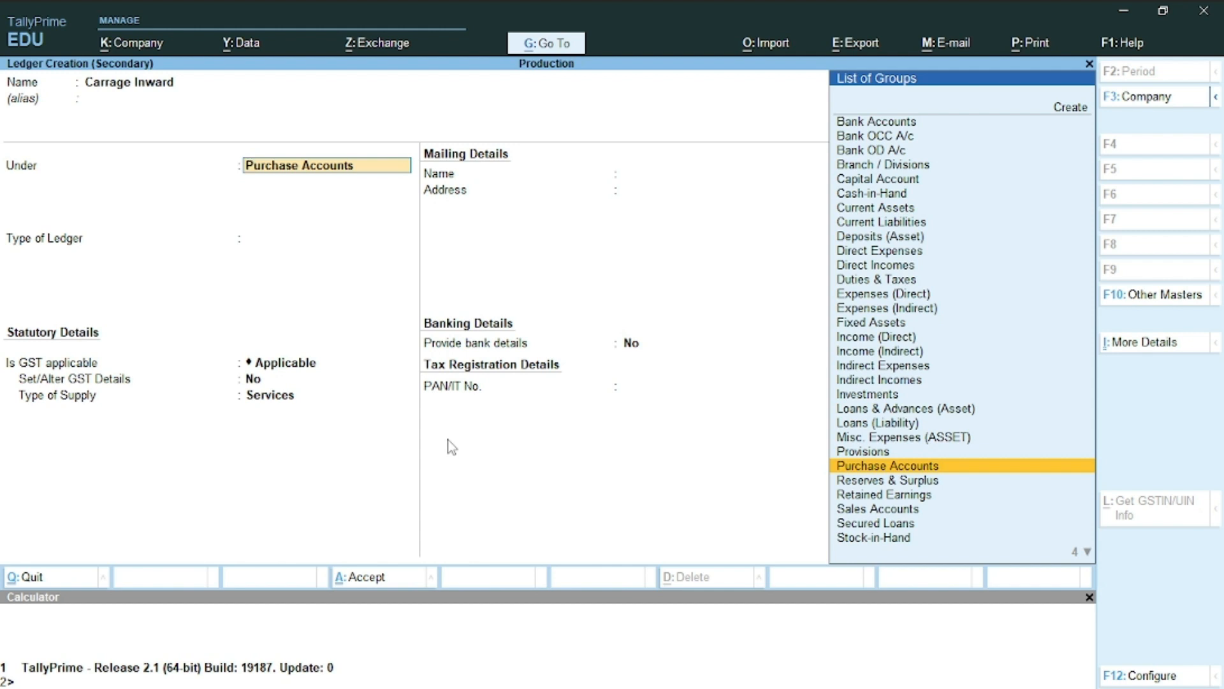
{"action": "key", "text": "Return"}
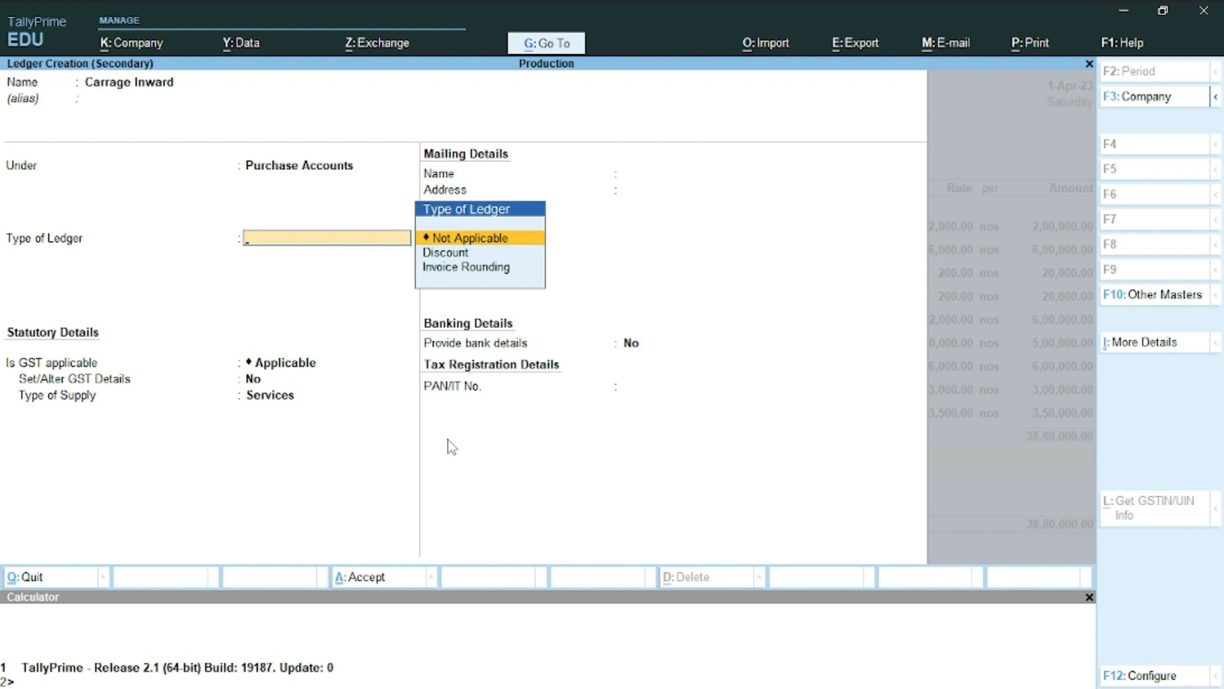
{"action": "key", "text": "F12"}
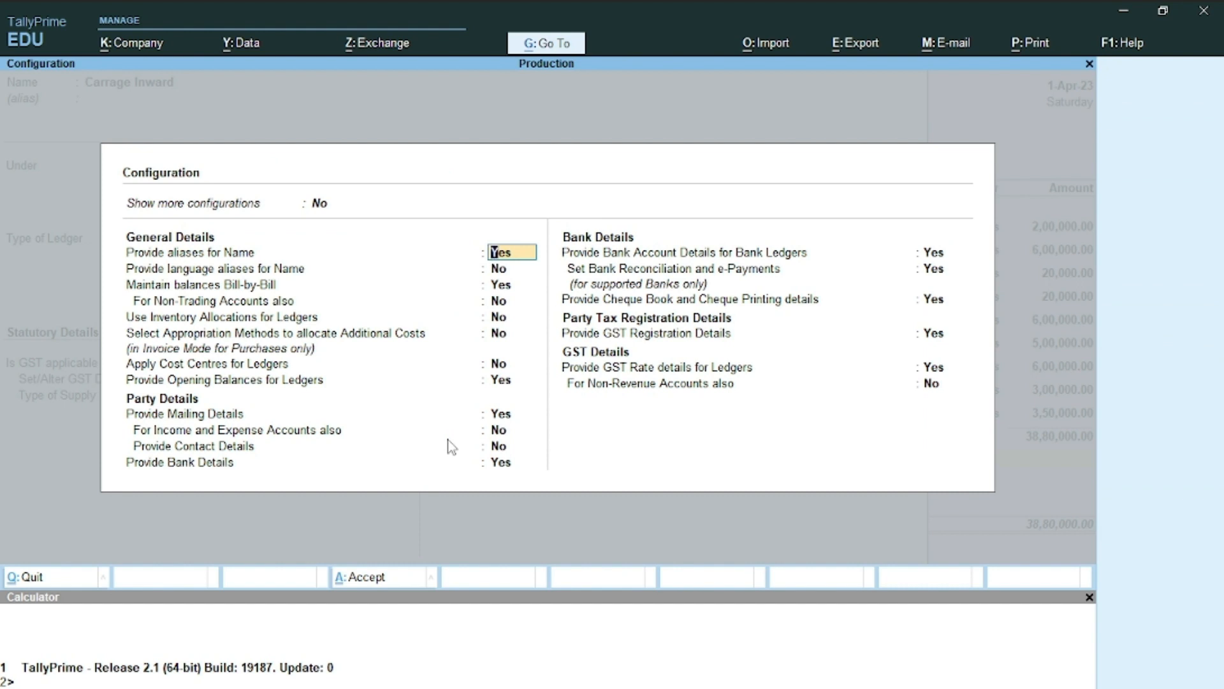
Turn on Select Appropriation Methods in the ledger configuration
{"action": "key", "text": "Down"}
{"action": "key", "text": "Down"}
{"action": "key", "text": "Down"}
{"action": "key", "text": "Down"}
{"action": "key", "text": "Down"}
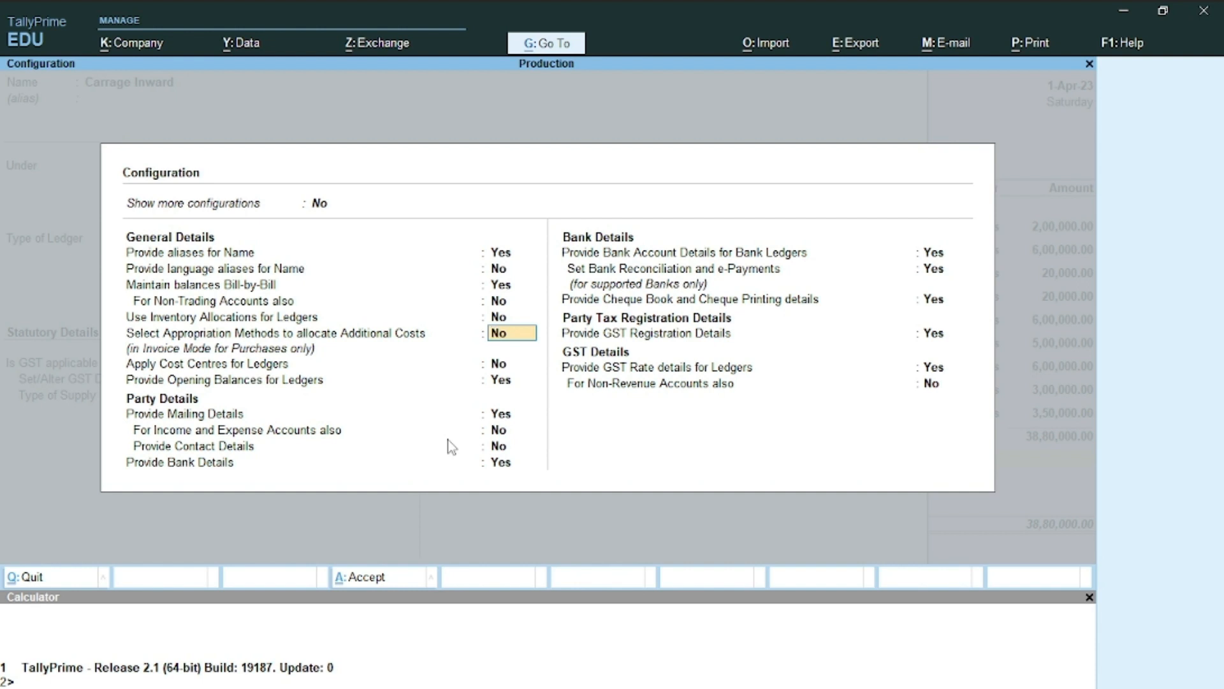
{"action": "type", "text": "y"}
{"action": "key", "text": "Return"}
{"action": "key", "text": "ctrl+a"}
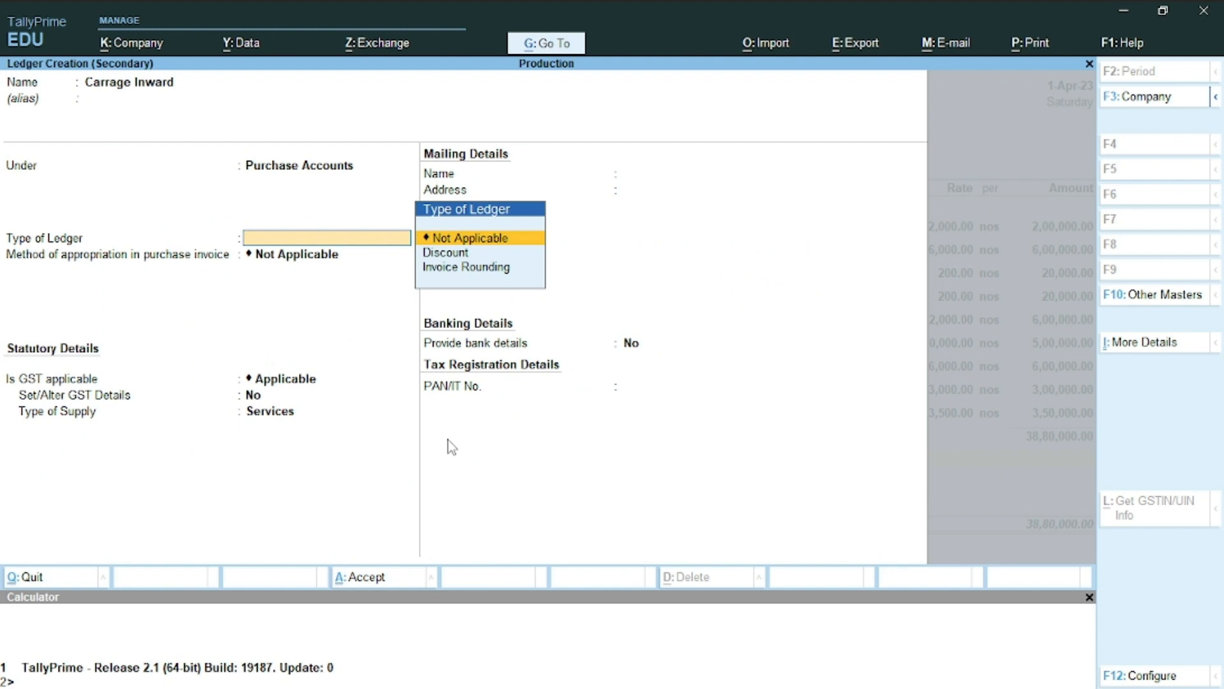
Set Carrage Inward to Appropriate by Value with GST Not Applicable, and accept the ledger
{"action": "key", "text": "Return"}
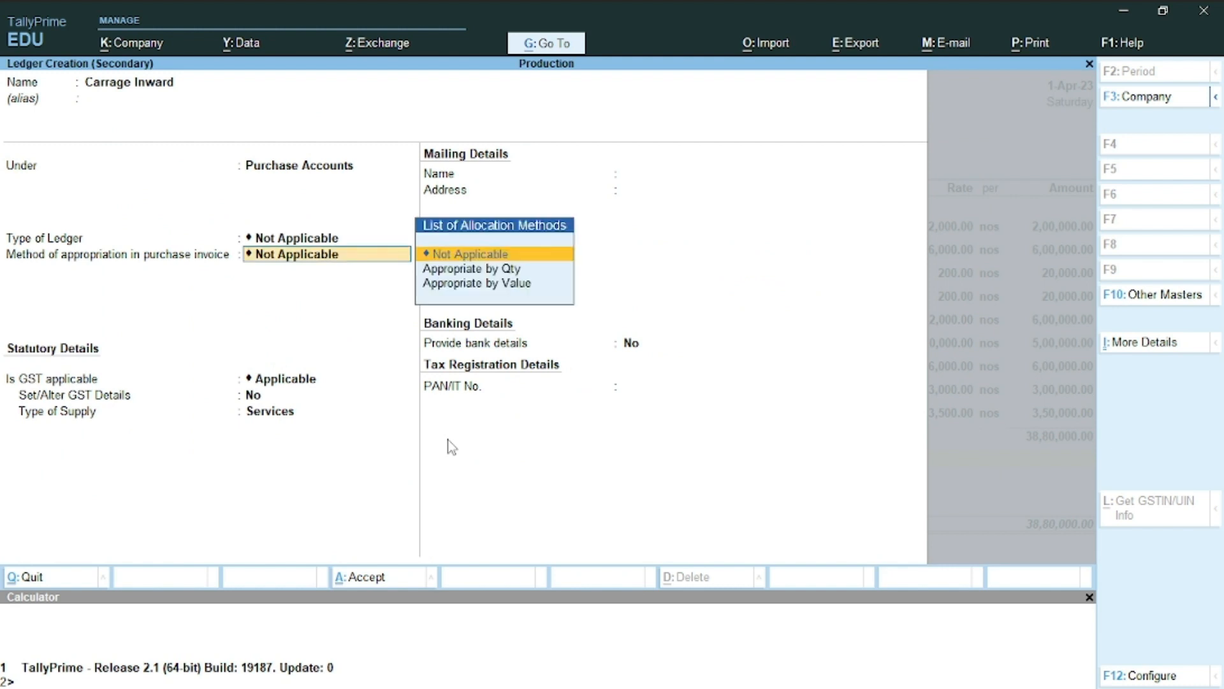
{"action": "key", "text": "Down"}
{"action": "key", "text": "Down"}
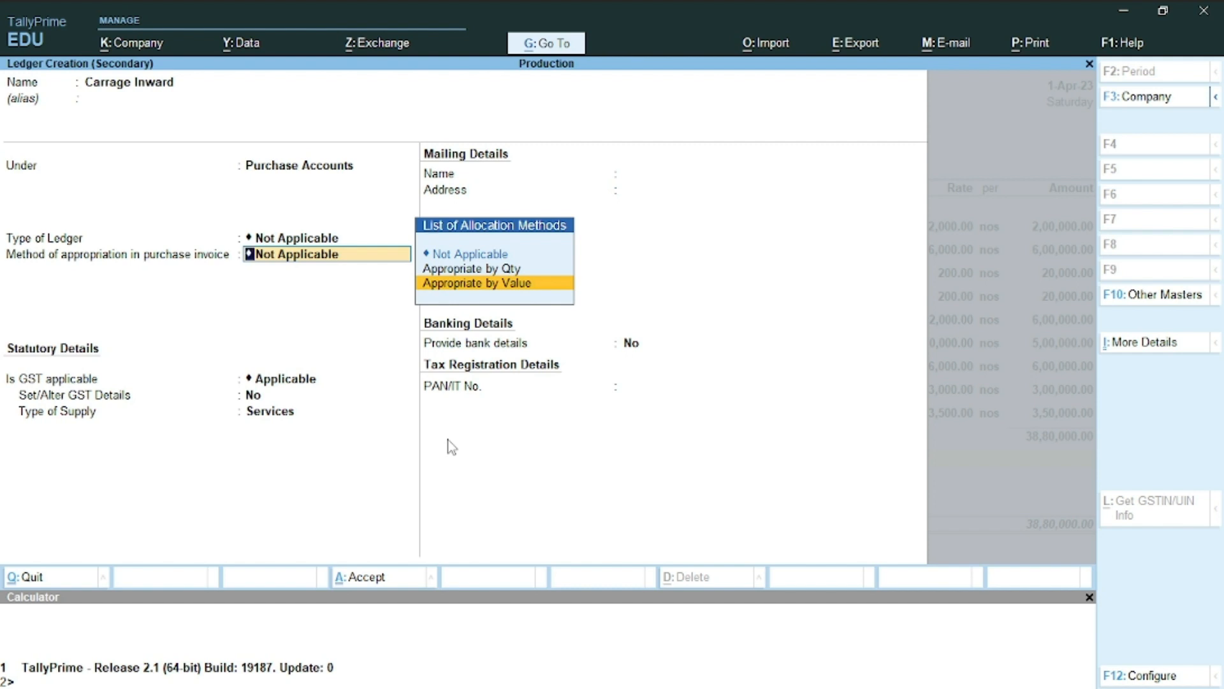
{"action": "key", "text": "Return"}
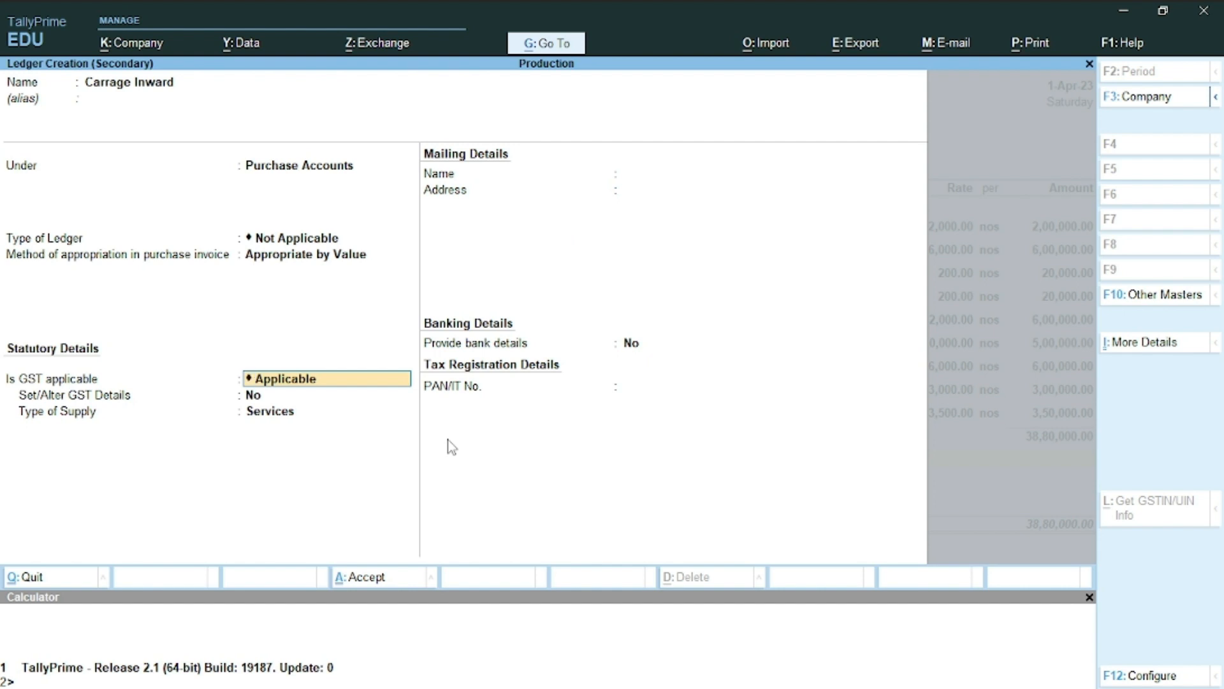
{"action": "type", "text": "N"}
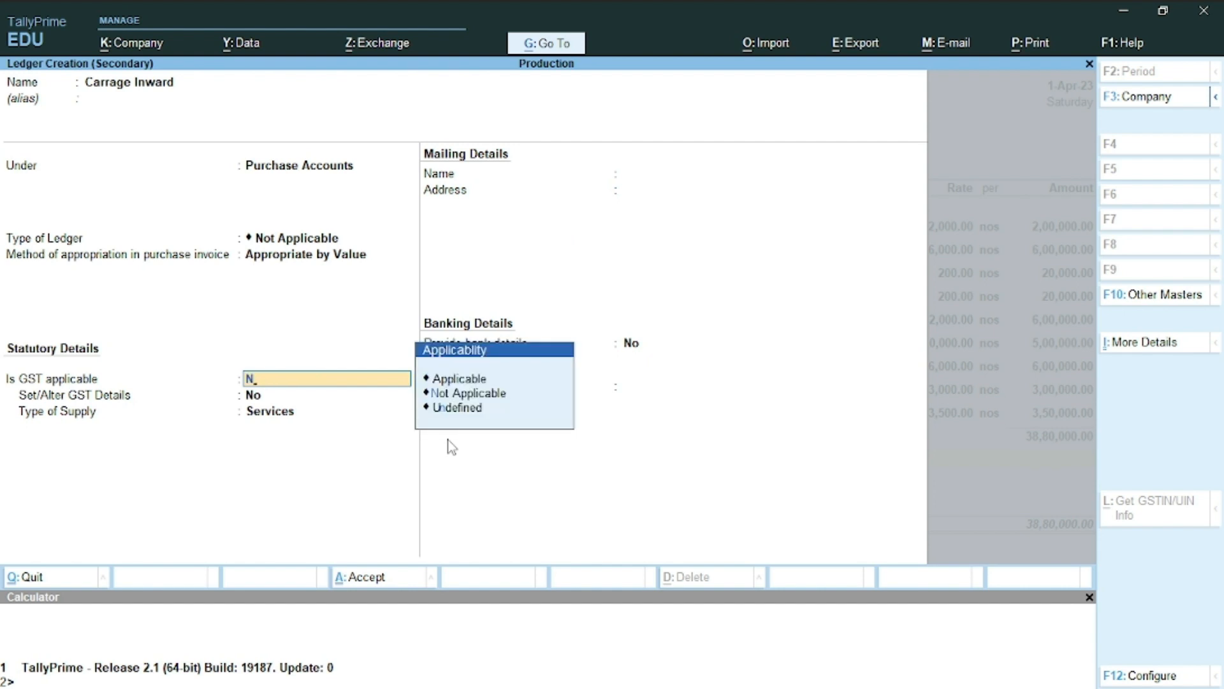
{"action": "key", "text": "Down"}
{"action": "key", "text": "Down"}
{"action": "key", "text": "Up"}
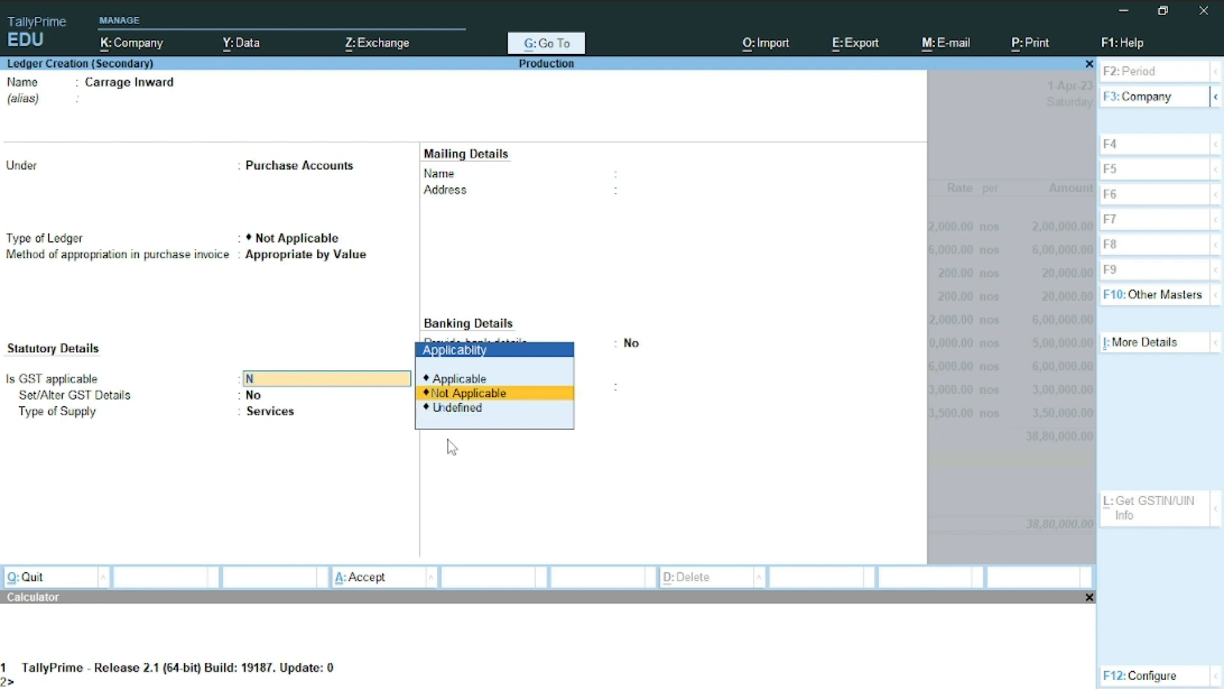
{"action": "key", "text": "Return"}
{"action": "key", "text": "Return"}
{"action": "key", "text": "Return"}
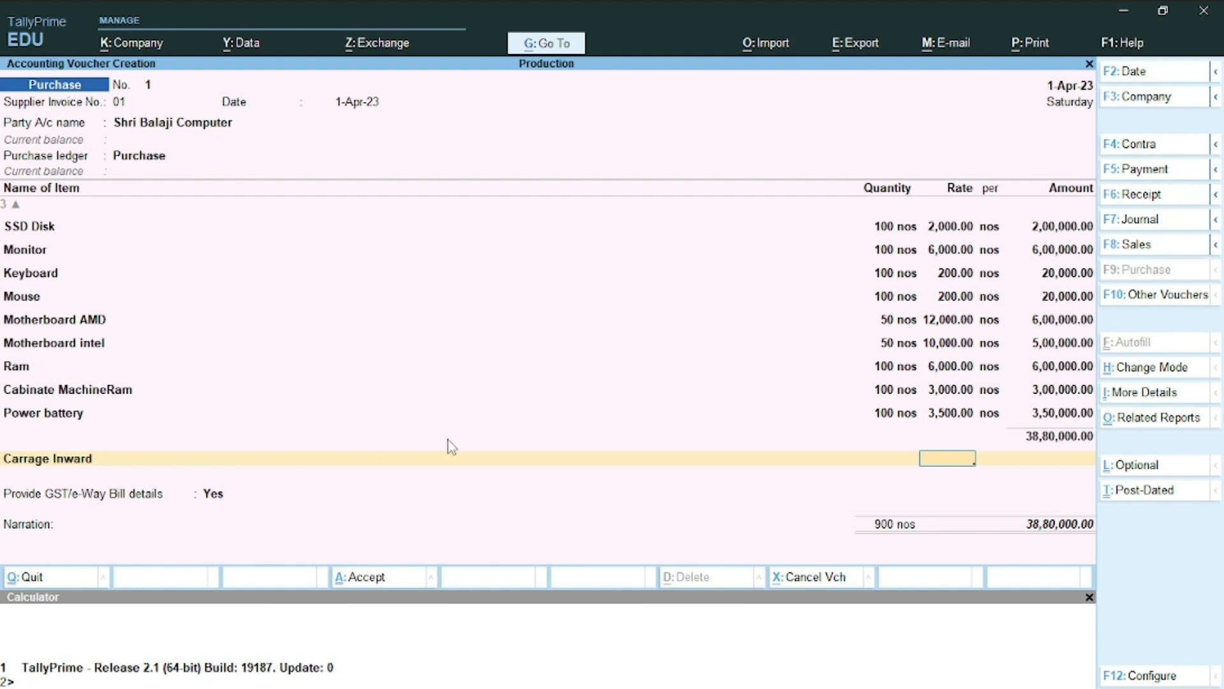
Enter 1,200 as the Carrage Inward amount
{"action": "key", "text": "Return"}
{"action": "type", "text": "1,2"}
{"action": "type", "text": "00"}
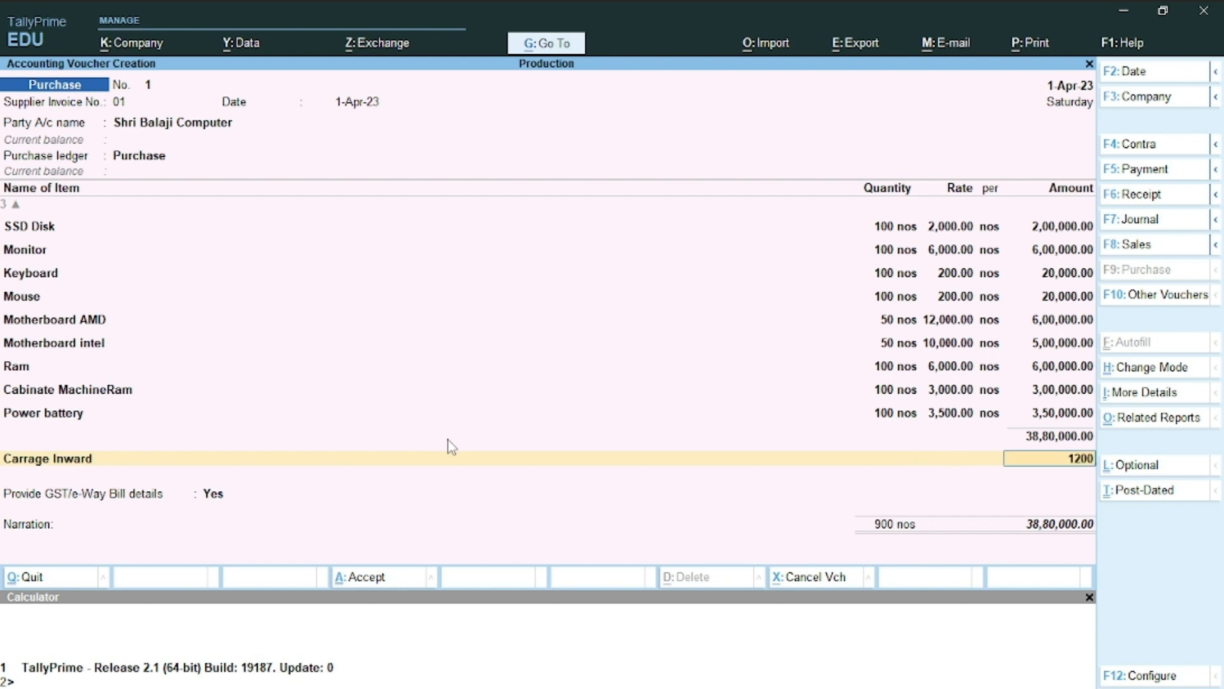
{"action": "key", "text": "Return"}
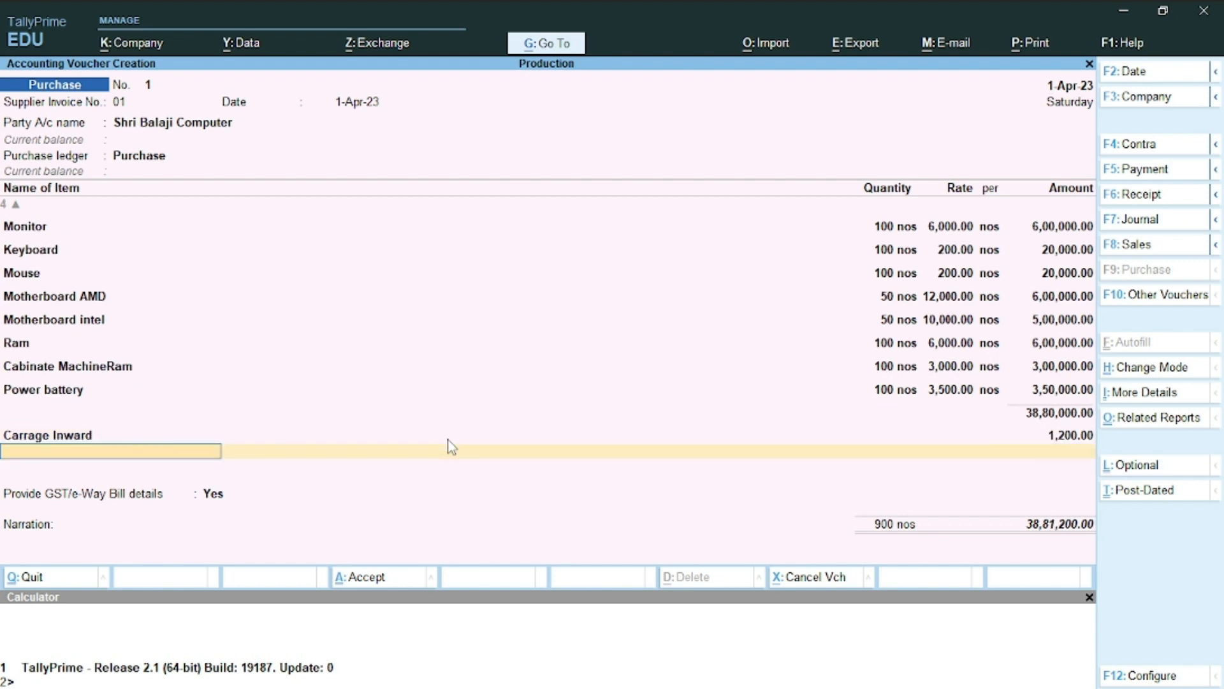
Create a Cgst ledger under Duties & Taxes: GST, Central Tax, Normal Rounding, limit 1
{"action": "key", "text": "alt+c"}
{"action": "type", "text": "Cgst"}
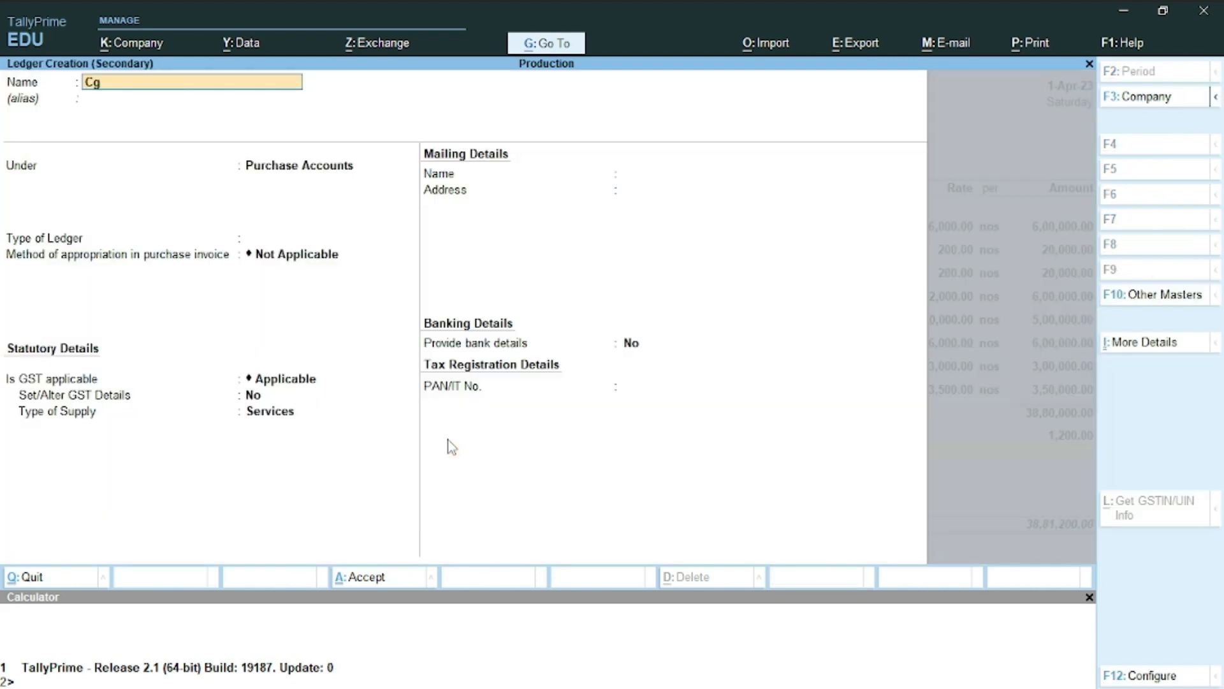
{"action": "key", "text": "Return"}
{"action": "key", "text": "Return"}
{"action": "type", "text": "Du"}
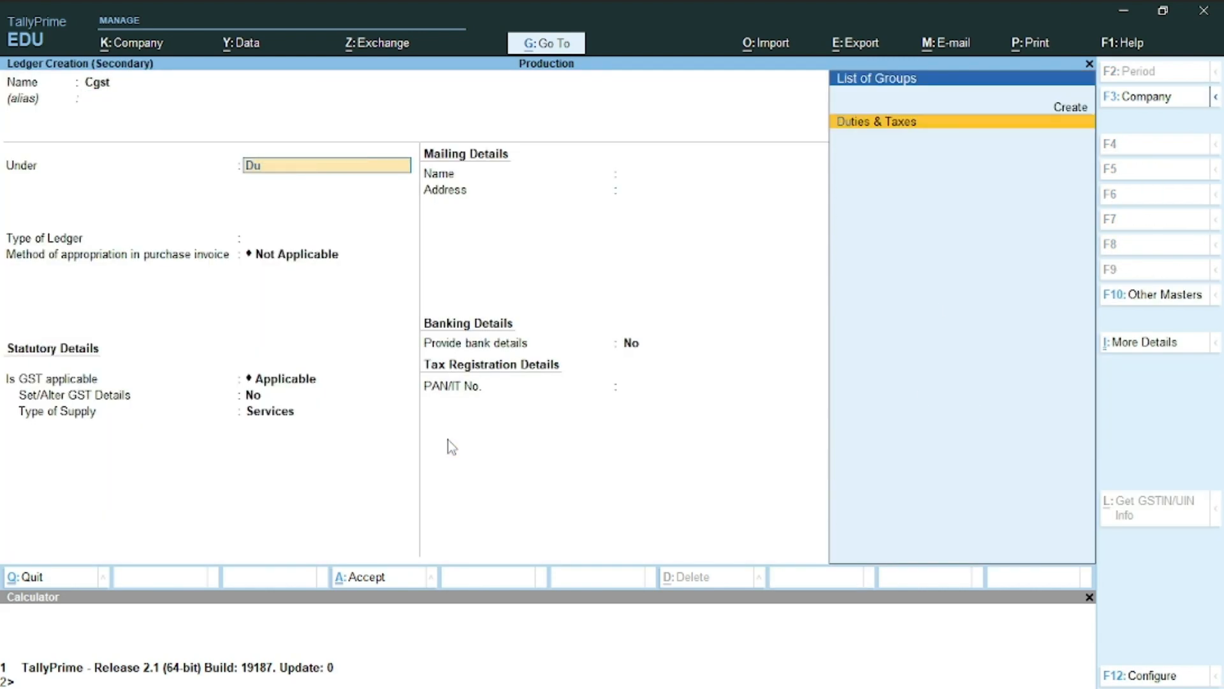
{"action": "key", "text": "Return"}
{"action": "type", "text": "G"}
{"action": "key", "text": "Return"}
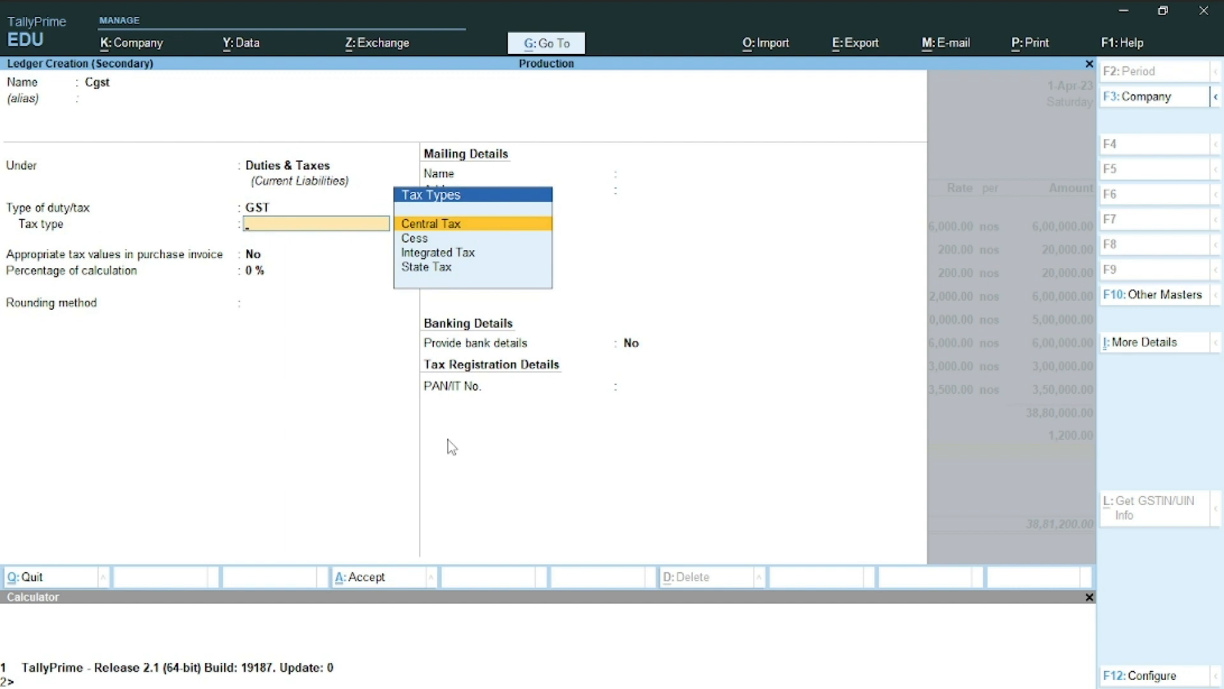
{"action": "key", "text": "Return"}
{"action": "key", "text": "Return"}
{"action": "key", "text": "Return"}
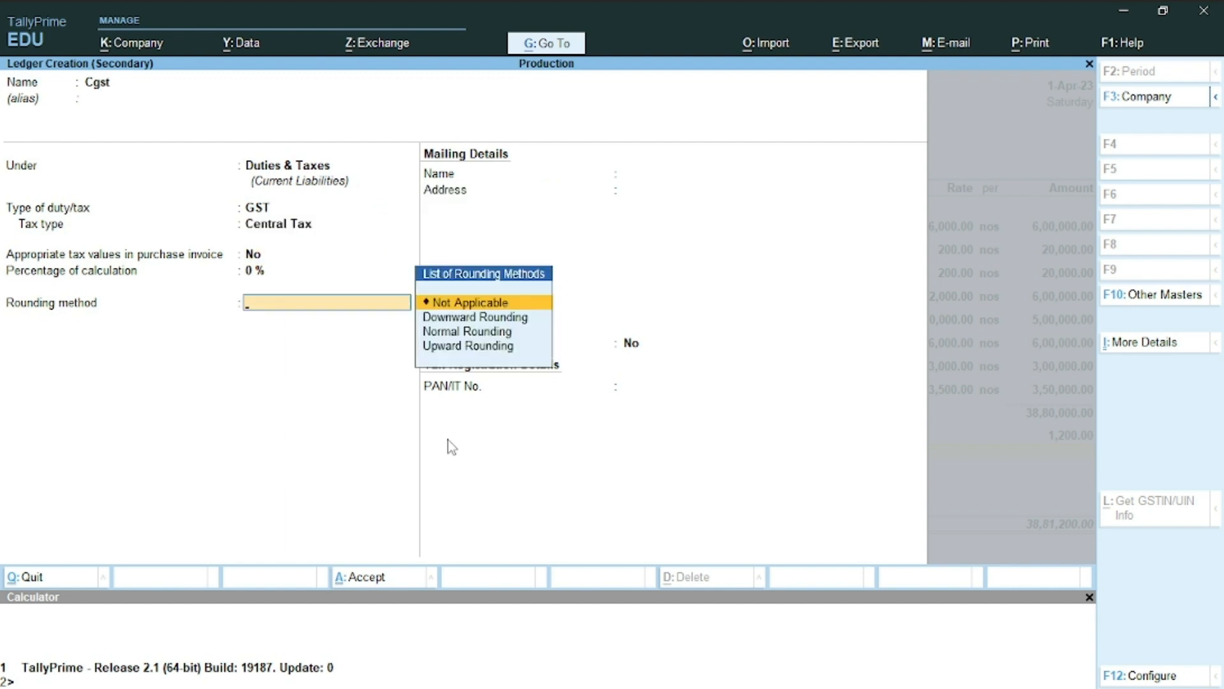
{"action": "key", "text": "Down"}
{"action": "key", "text": "Down"}
{"action": "key", "text": "Return"}
{"action": "type", "text": "1"}
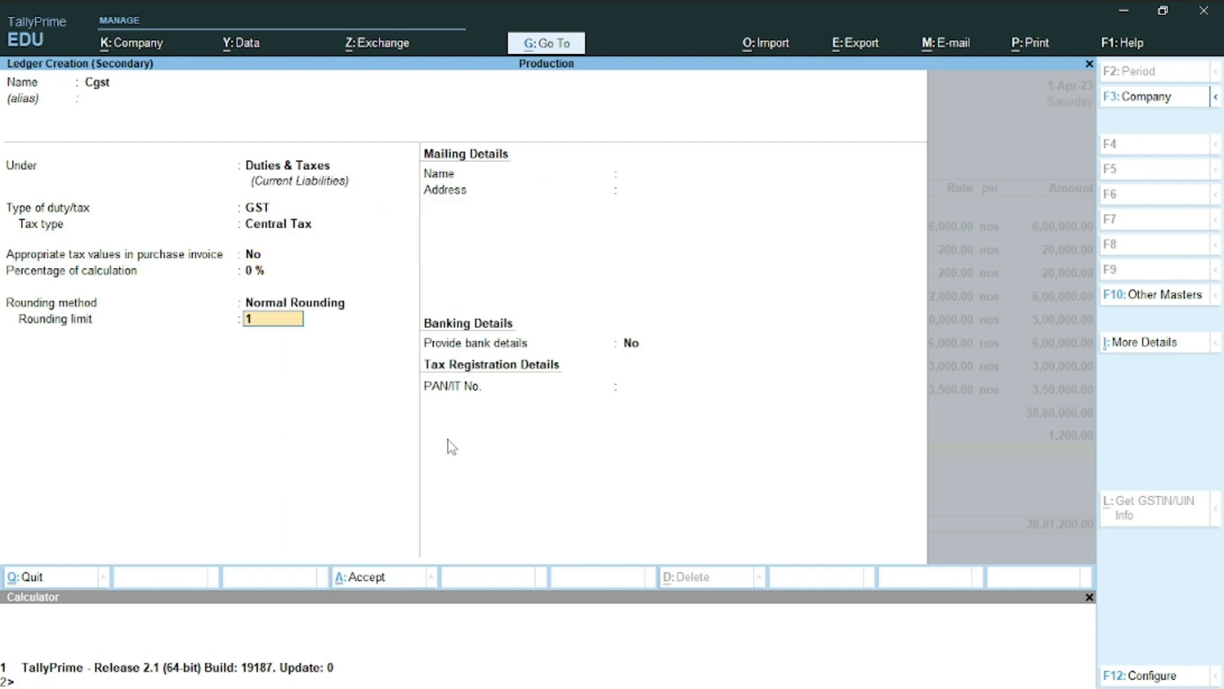
{"action": "key", "text": "Return"}
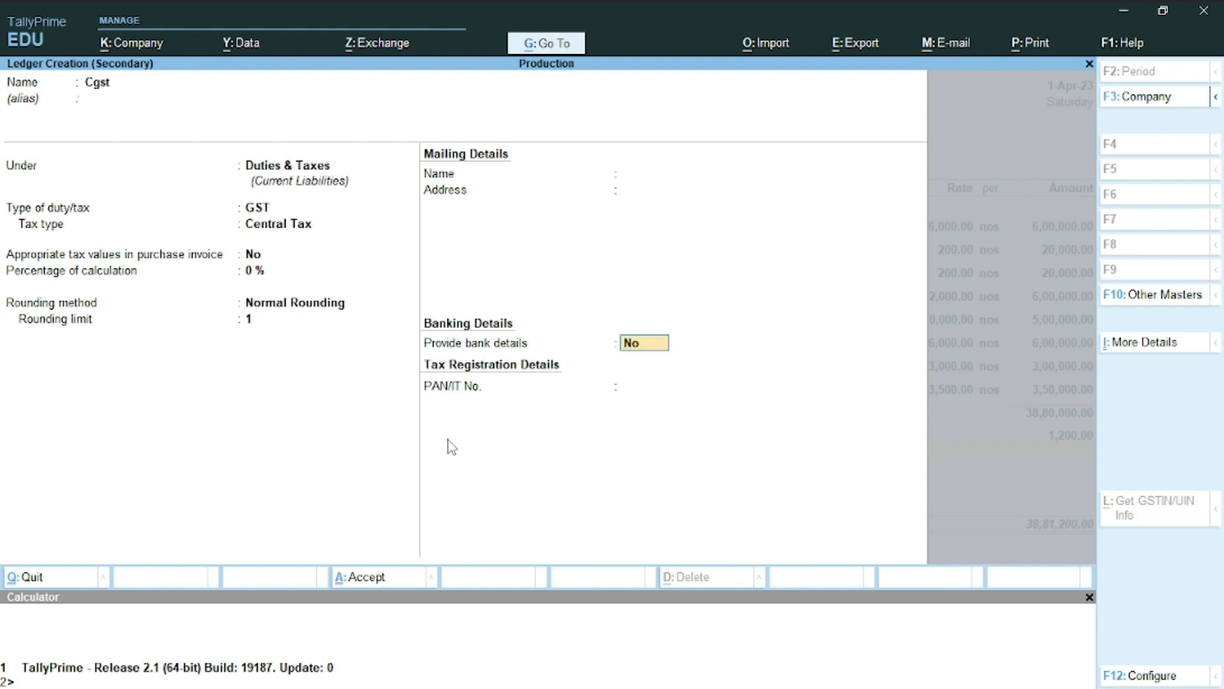
{"action": "key", "text": "ctrl"}
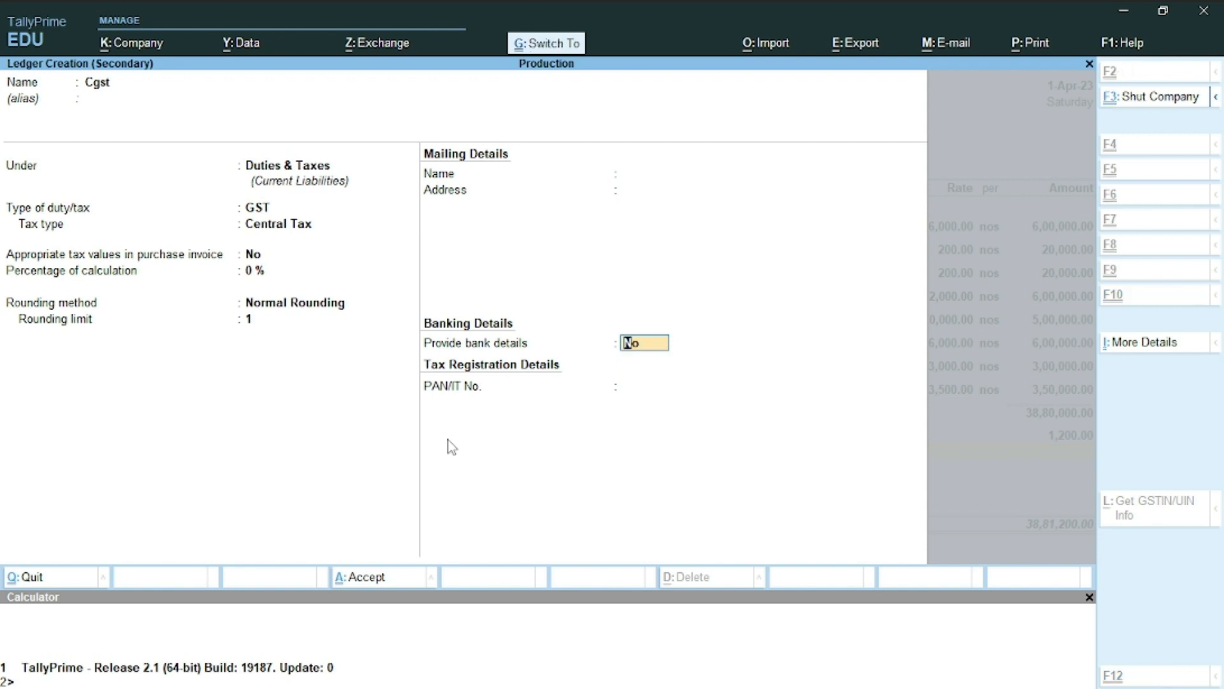
{"action": "key", "text": "ctrl+a"}
{"action": "key", "text": "Return"}
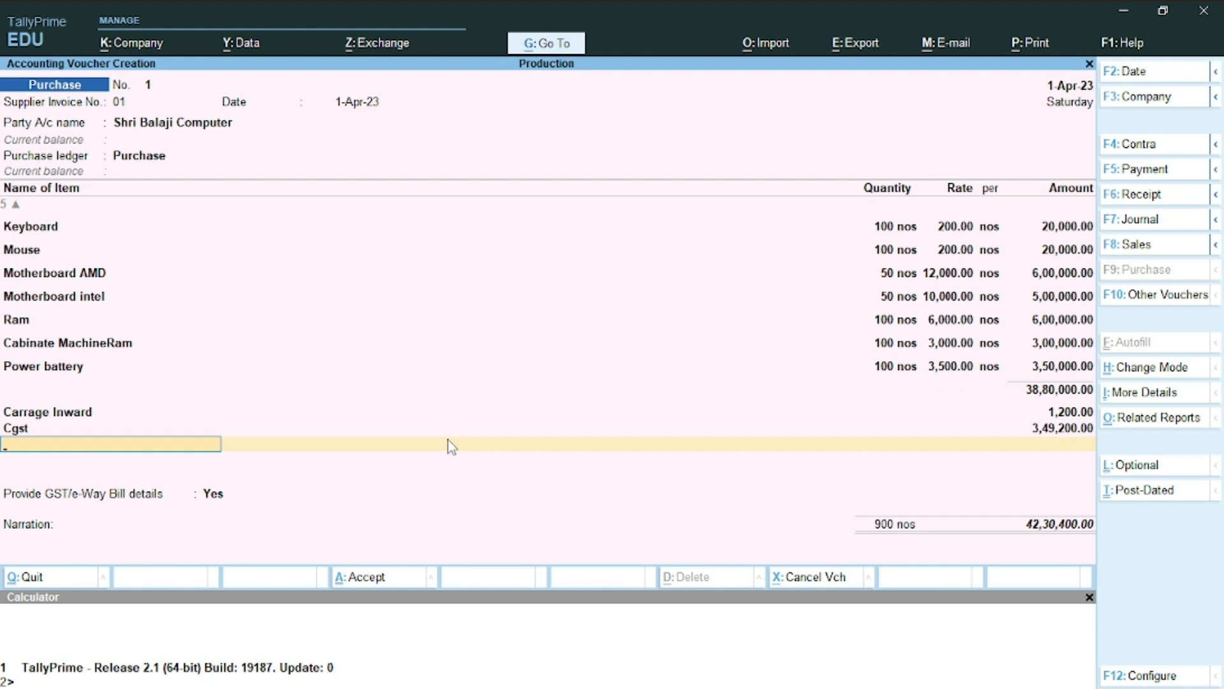
Create an Sgst ledger under Duties & Taxes as a GST State Tax
{"action": "key", "text": "alt+c"}
{"action": "type", "text": "Sgst"}
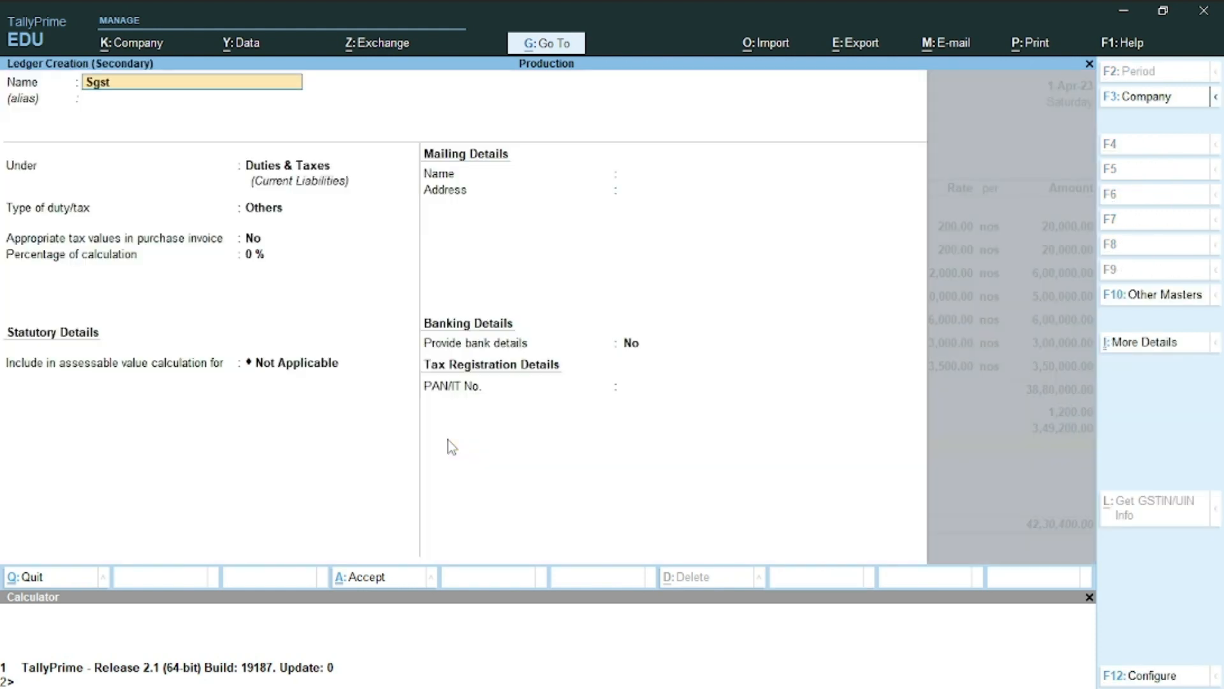
{"action": "key", "text": "Return"}
{"action": "key", "text": "Return"}
{"action": "type", "text": "Du"}
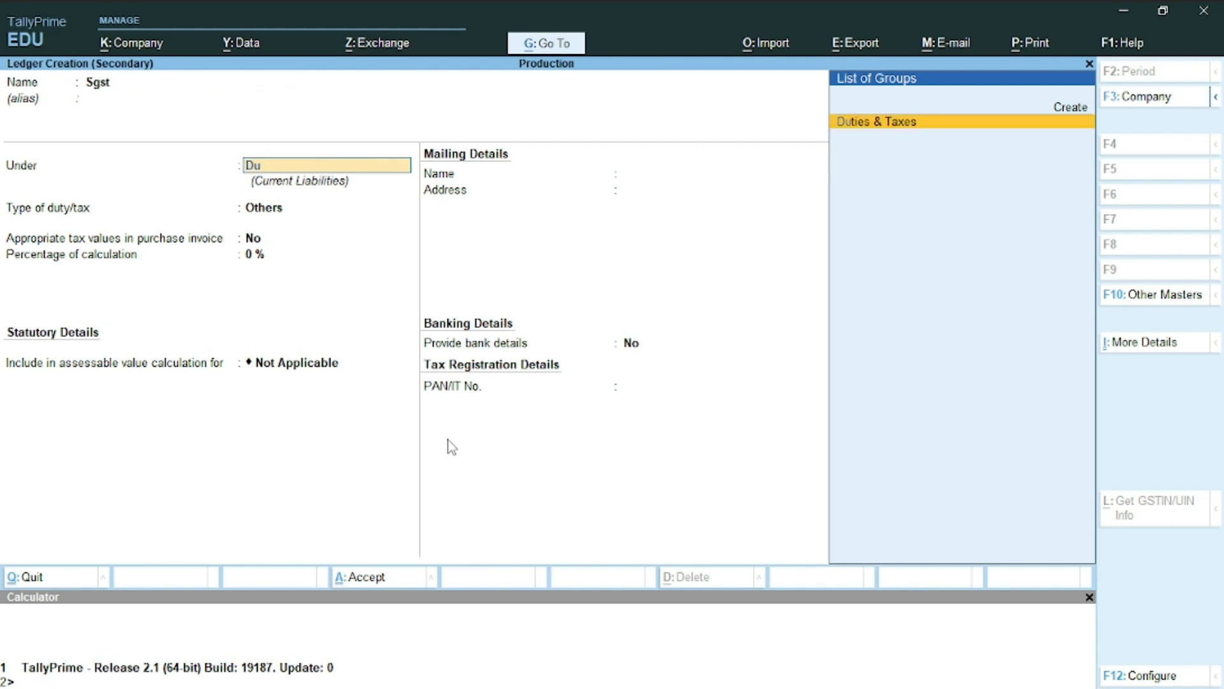
{"action": "key", "text": "Return"}
{"action": "key", "text": "Up"}
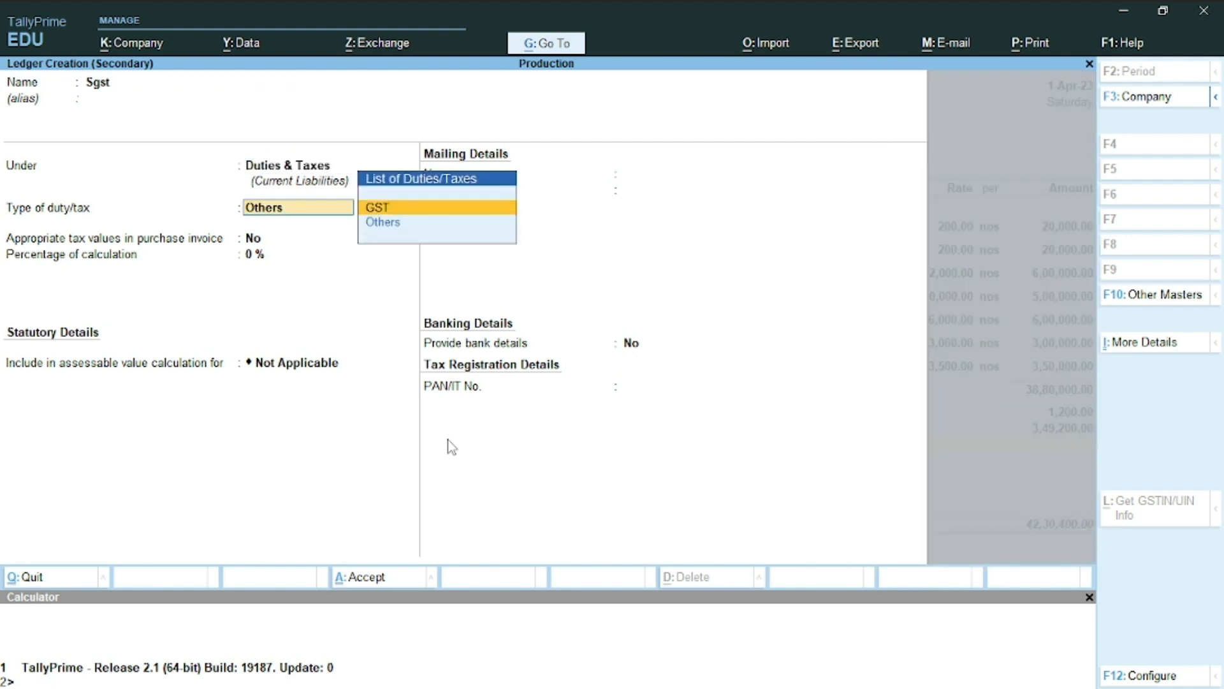
{"action": "key", "text": "Return"}
{"action": "key", "text": "Down"}
{"action": "key", "text": "Down"}
{"action": "key", "text": "Down"}
{"action": "key", "text": "Return"}
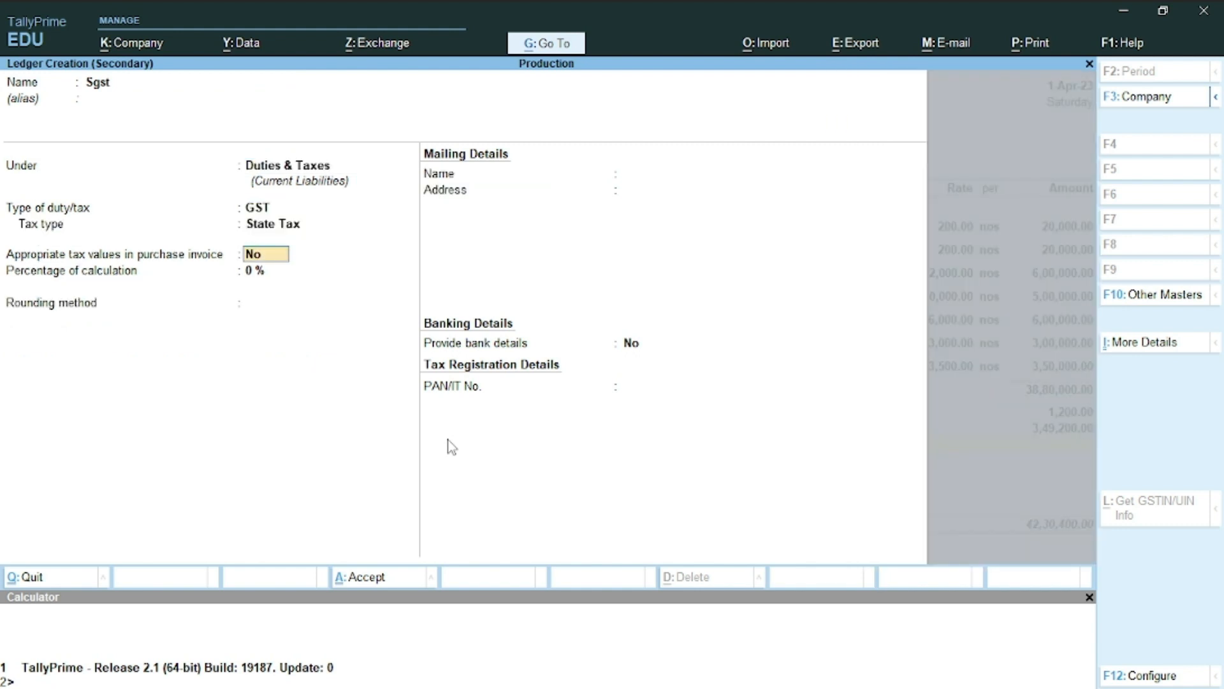
Give Sgst Normal Rounding with limit 1 and save it into the voucher
{"action": "key", "text": "Return"}
{"action": "key", "text": "Return"}
{"action": "key", "text": "Down"}
{"action": "key", "text": "Down"}
{"action": "key", "text": "Return"}
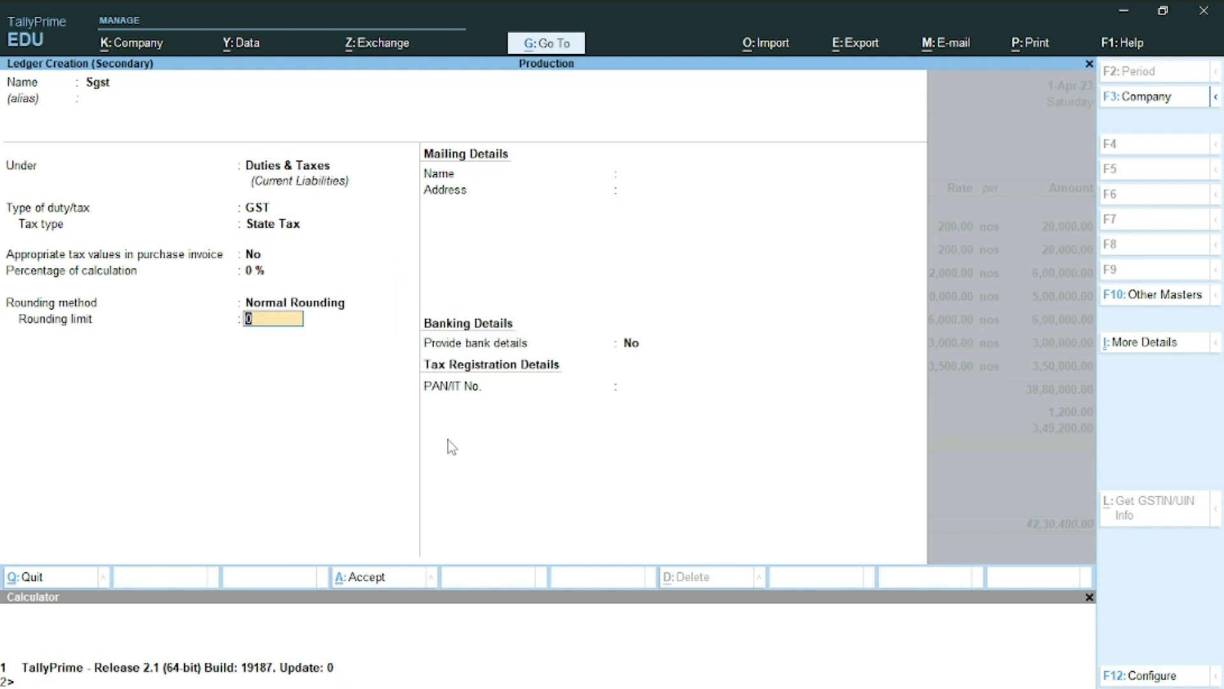
{"action": "type", "text": "1"}
{"action": "key", "text": "Return"}
{"action": "key", "text": "ctrl+a"}
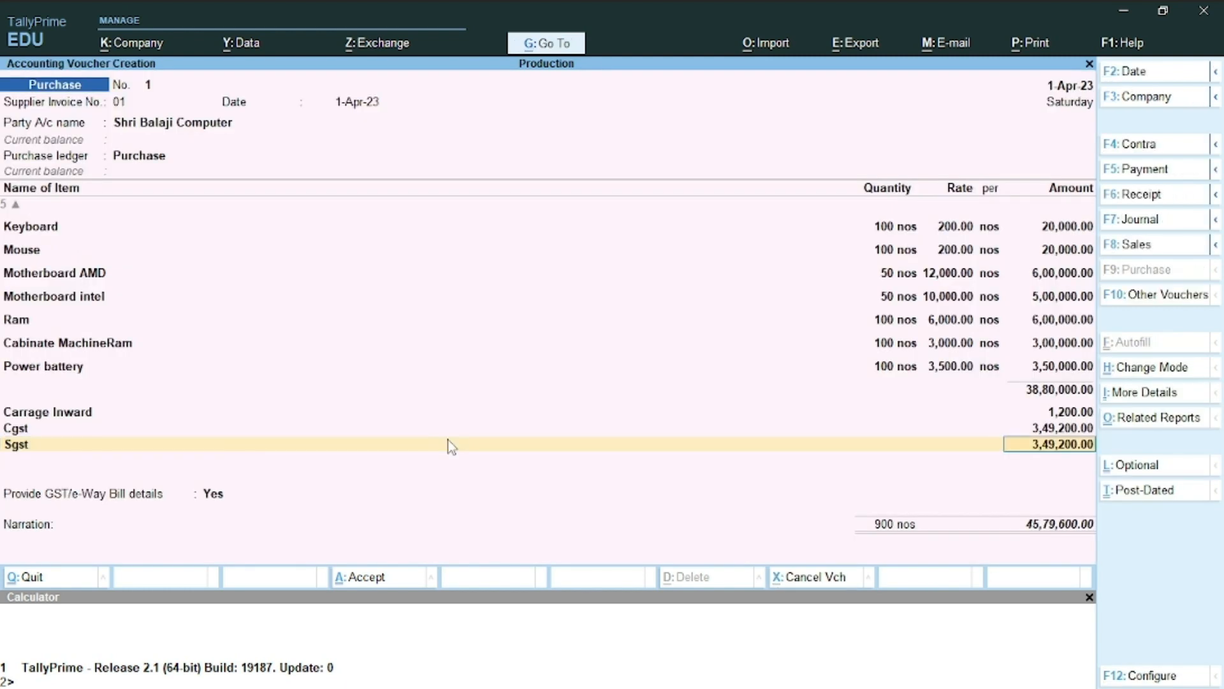
{"action": "key", "text": "Return"}
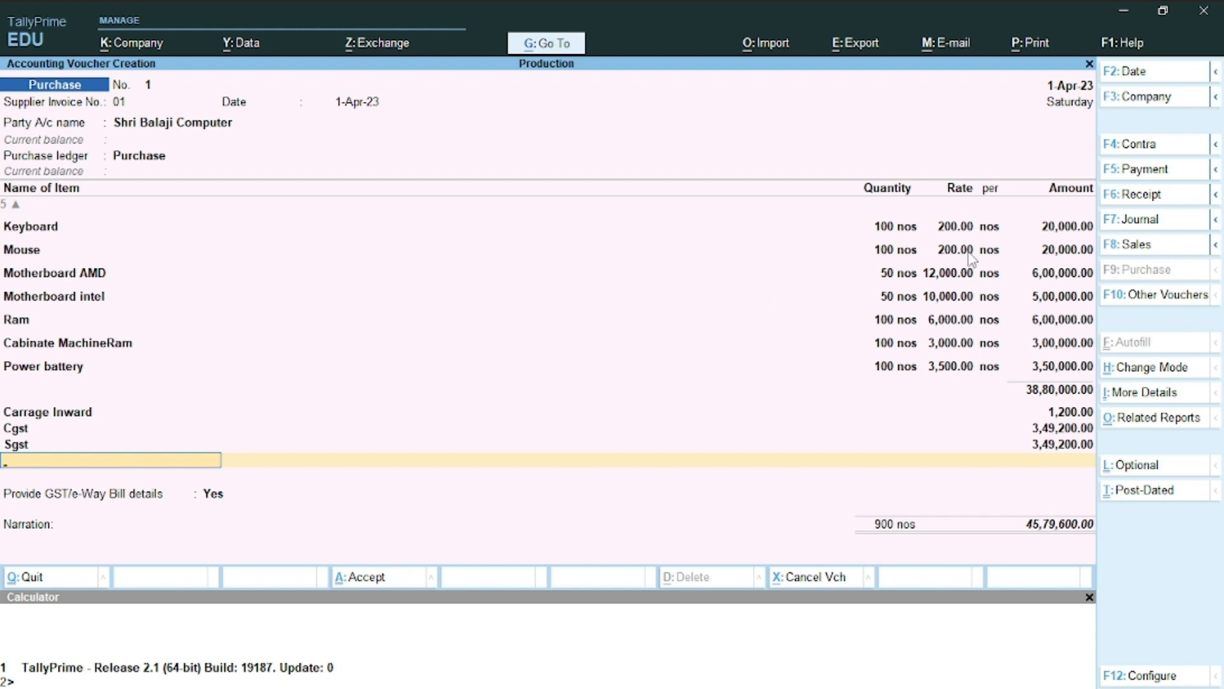
Save purchase voucher No. 1 and open the Stock Summary report
{"action": "key", "text": "ctrl+a"}
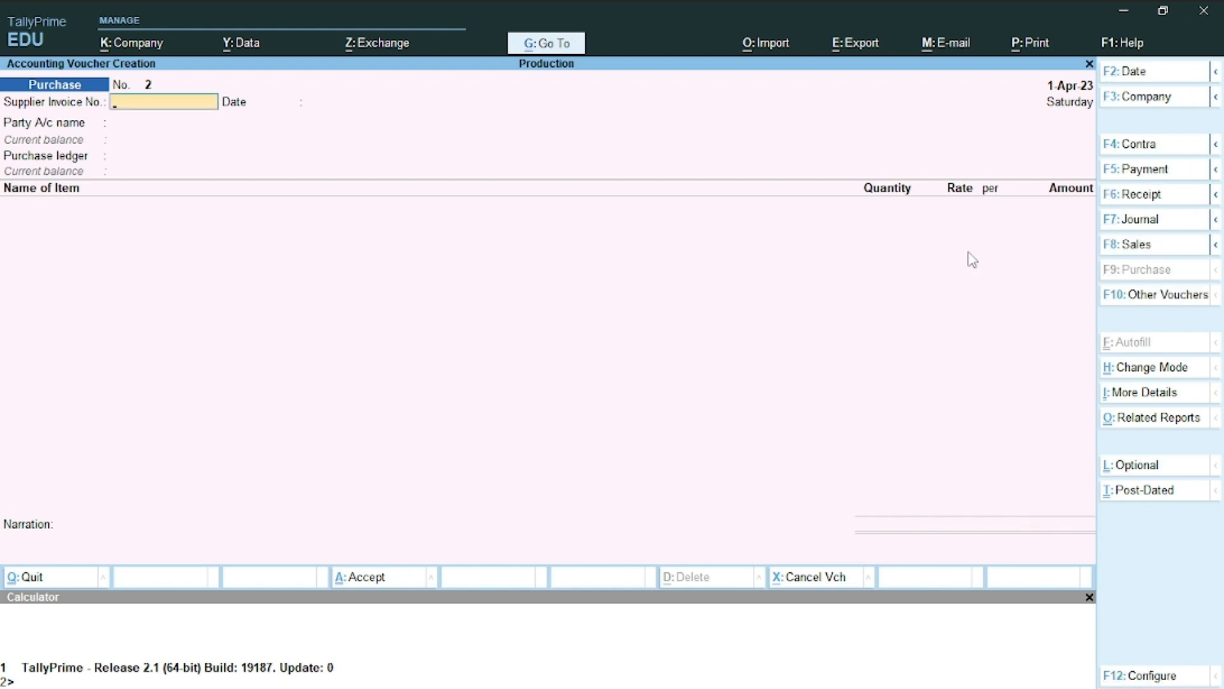
{"action": "key", "text": "Escape"}
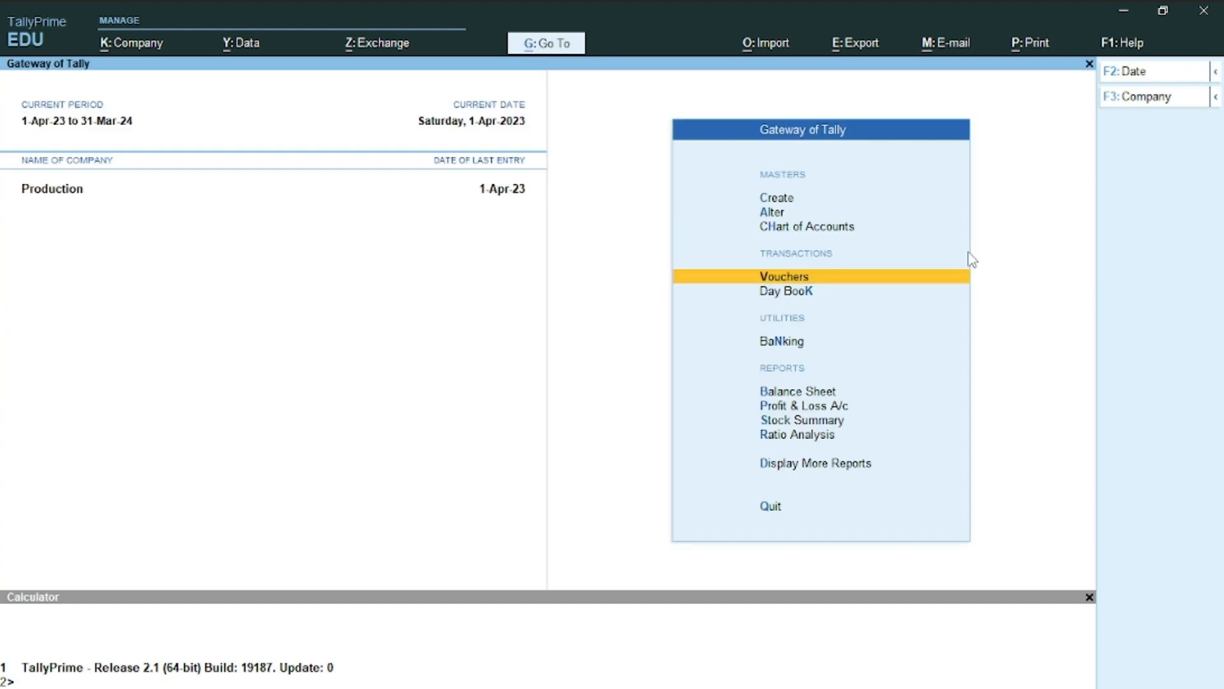
{"action": "key", "text": "Down"}
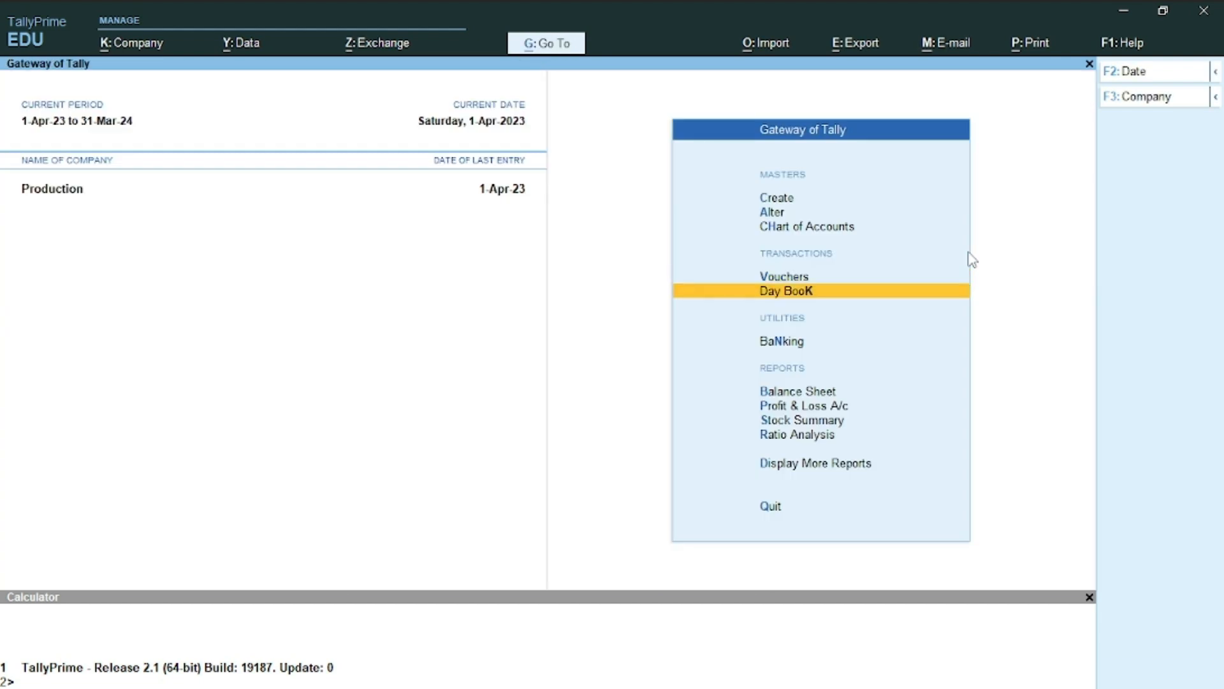
{"action": "key", "text": "Down"}
{"action": "key", "text": "Down"}
{"action": "key", "text": "Down"}
{"action": "key", "text": "Down"}
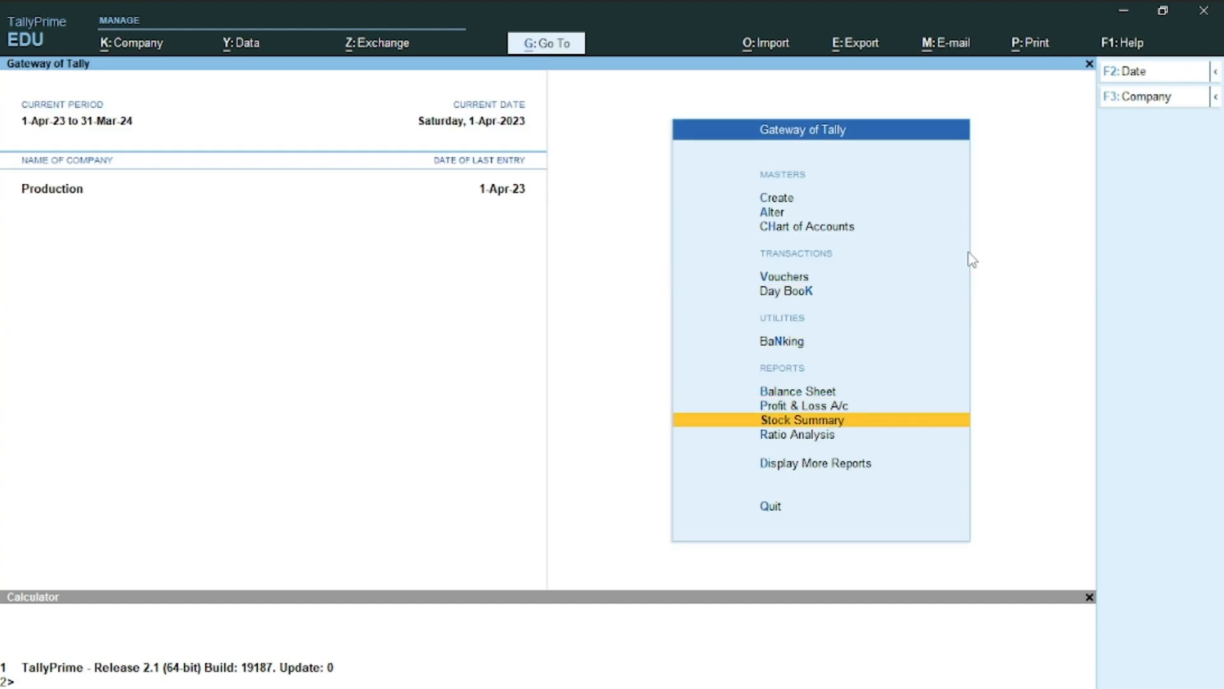
{"action": "key", "text": "Return"}
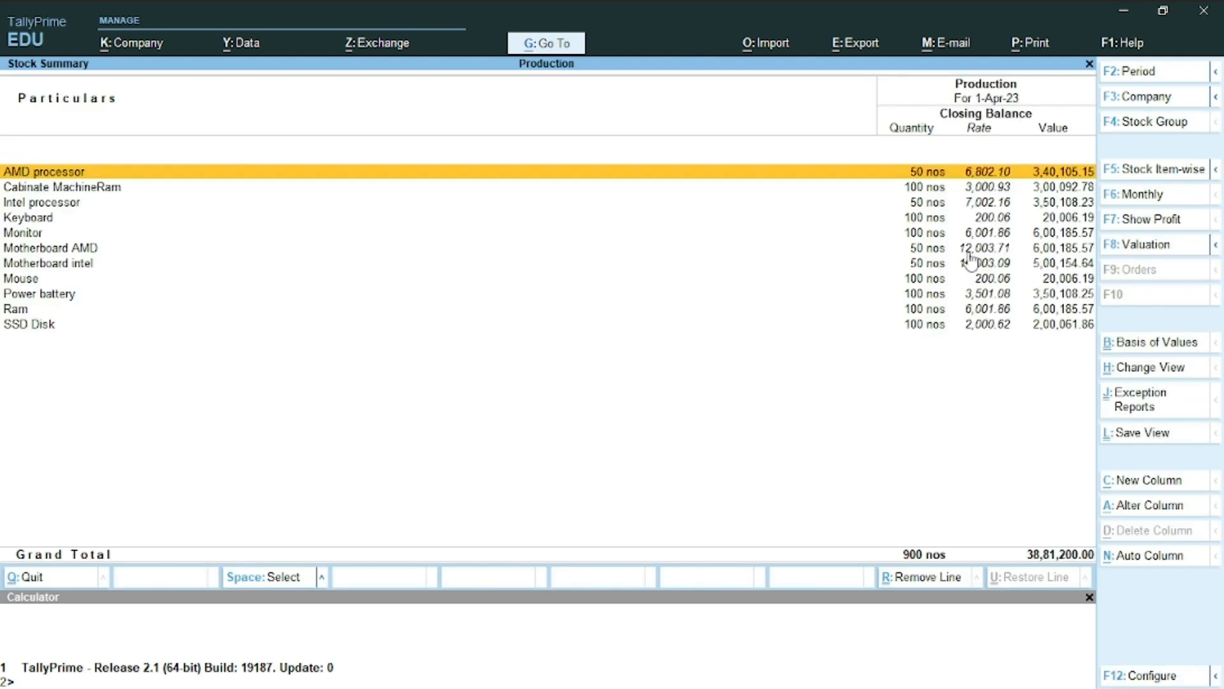
Review the stock items (900 nos, 38,81,200), then go back to voucher entry
{"action": "key", "text": "Down"}
{"action": "key", "text": "Down"}
{"action": "key", "text": "Down"}
{"action": "key", "text": "Down"}
{"action": "key", "text": "Down"}
{"action": "key", "text": "Down"}
{"action": "key", "text": "Down"}
{"action": "key", "text": "Down"}
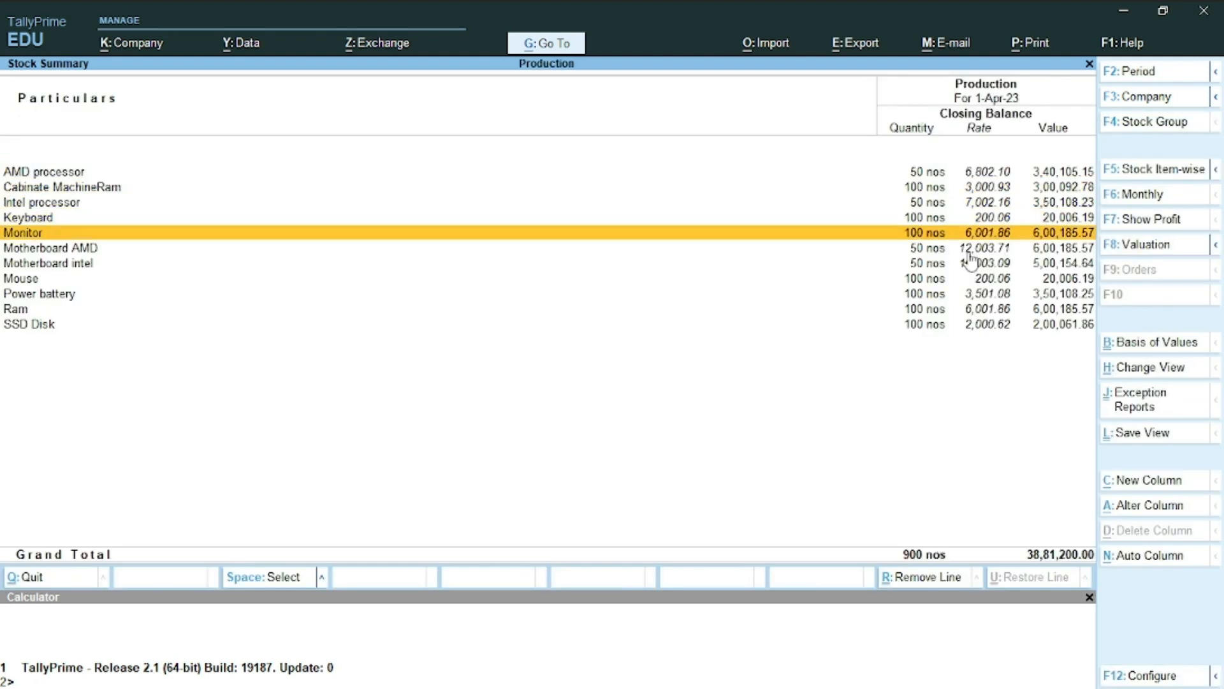
{"action": "key", "text": "Down"}
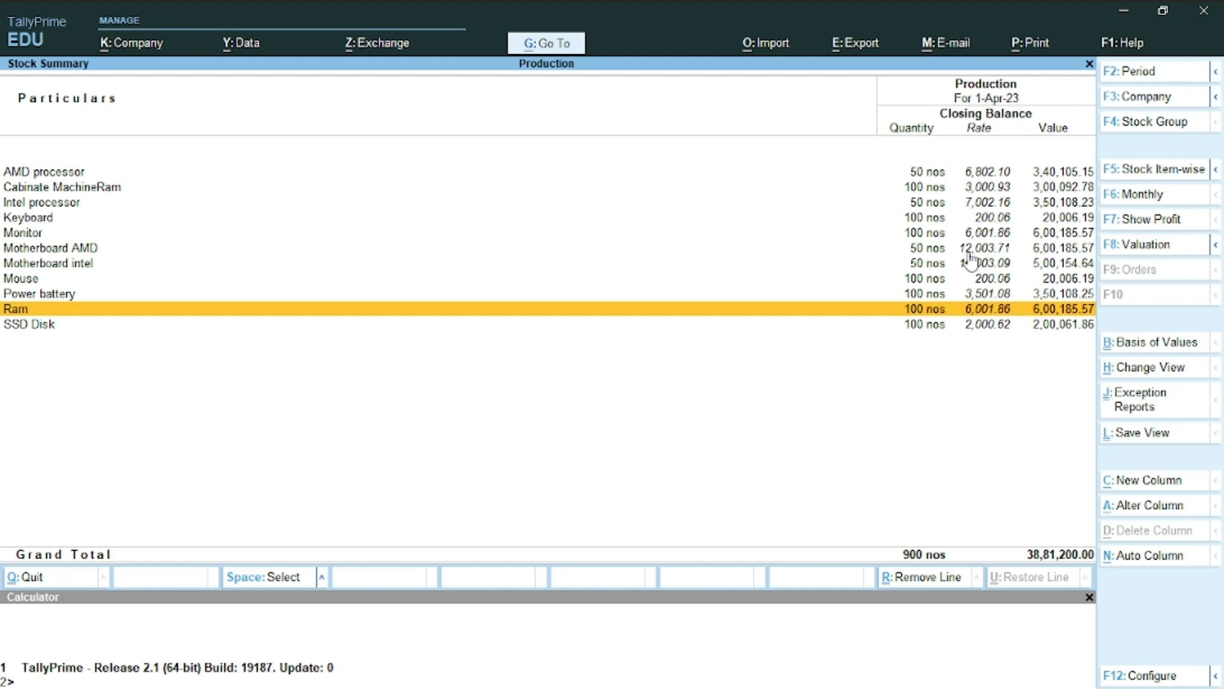
{"action": "key", "text": "Up"}
{"action": "key", "text": "Up"}
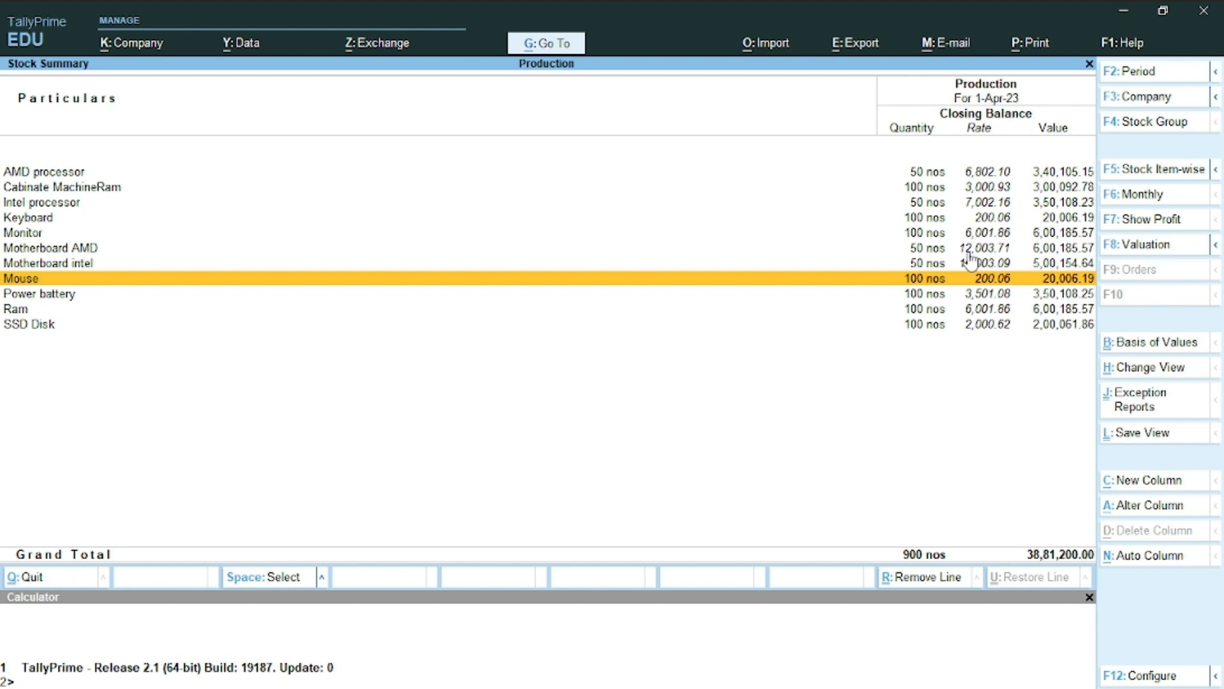
{"action": "key", "text": "Escape"}
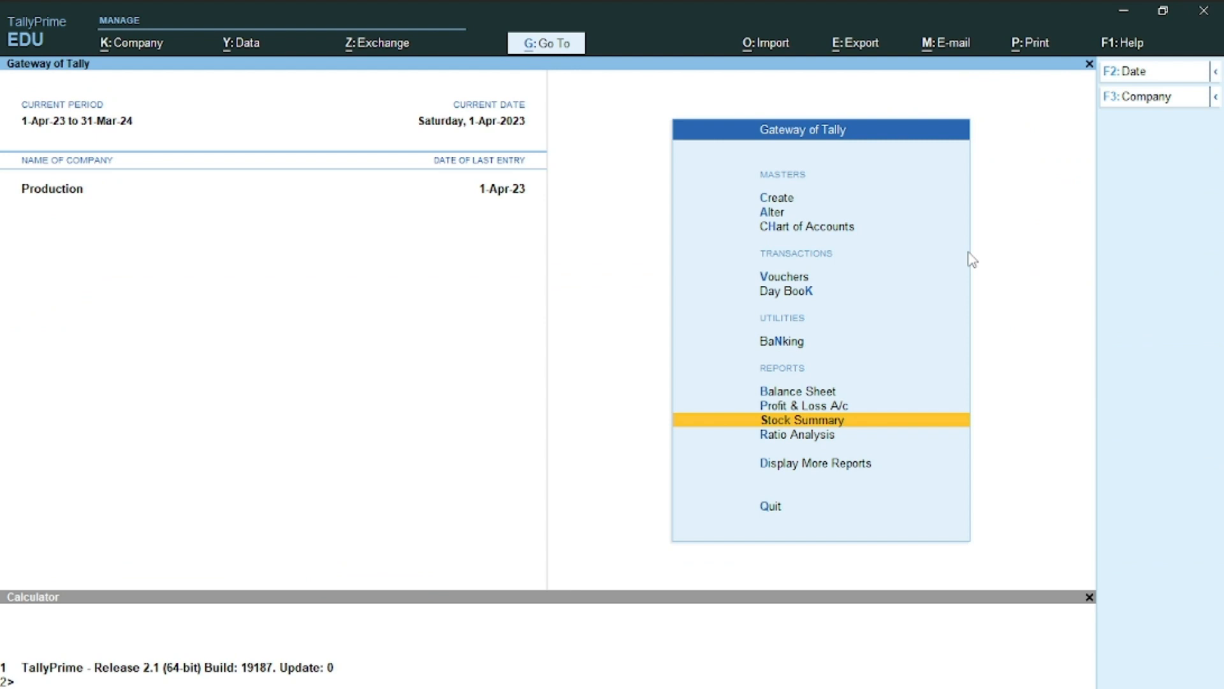
{"action": "key", "text": "Up"}
{"action": "key", "text": "Up"}
{"action": "key", "text": "Up"}
{"action": "key", "text": "Up"}
{"action": "key", "text": "Up"}
{"action": "key", "text": "Return"}
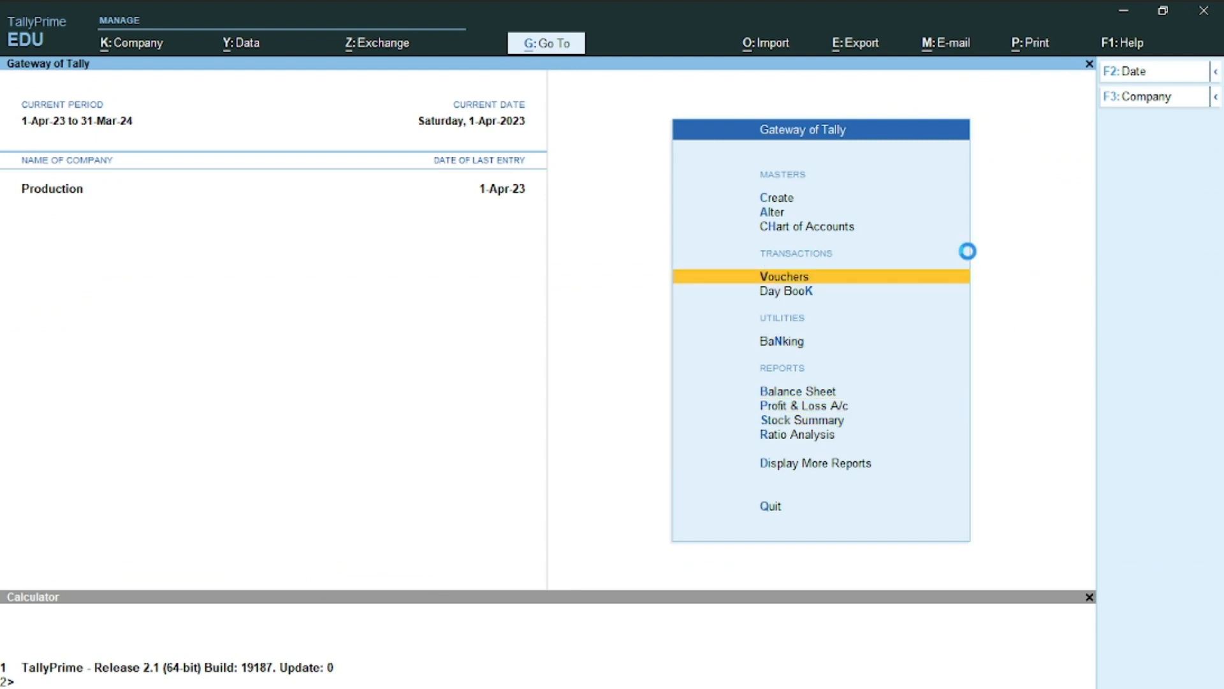
Scroll the Word sheet to question 10, then switch back to the blank Purchase voucher No. 2
{"action": "key", "text": "alt+Tab"}
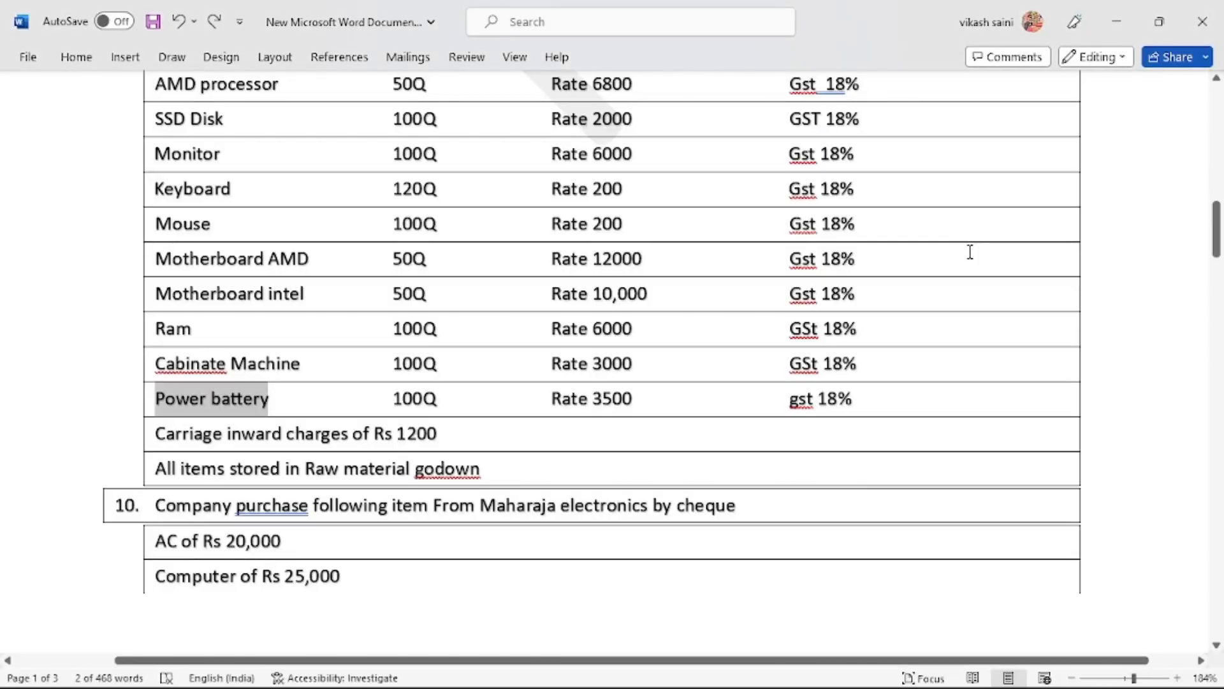
{"action": "scroll", "coordinate": [970, 252], "scroll_direction": "down", "scroll_amount": 5}
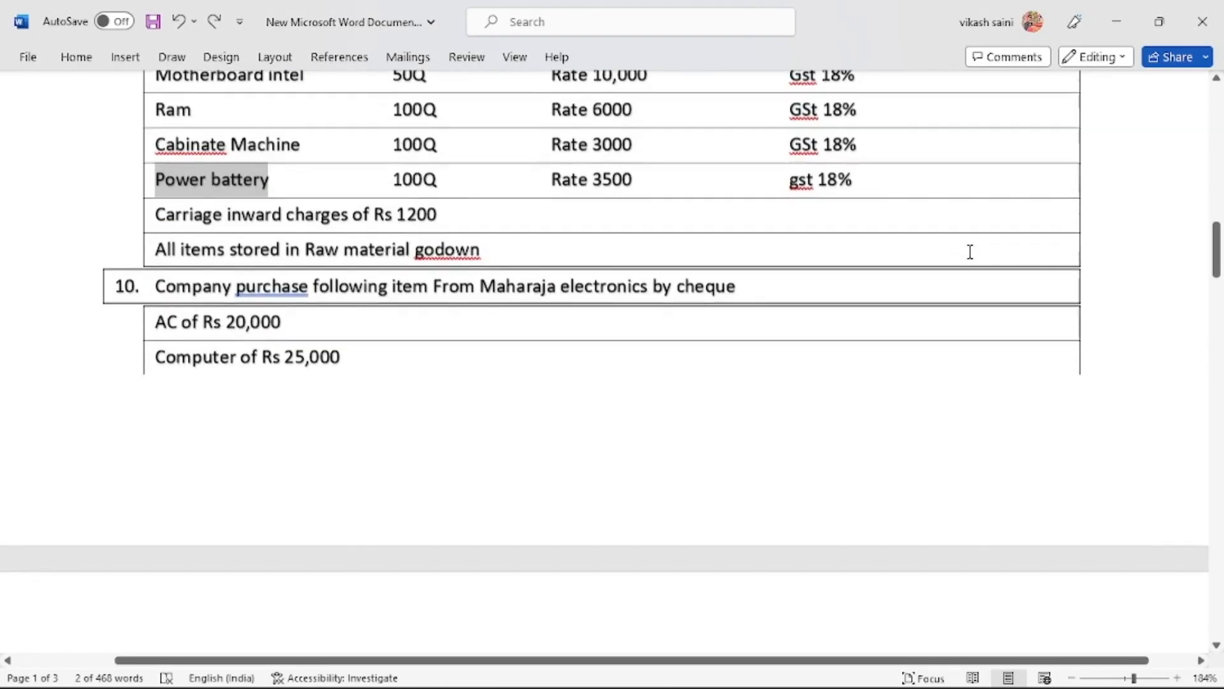
{"action": "scroll", "coordinate": [970, 252], "scroll_direction": "down", "scroll_amount": 1}
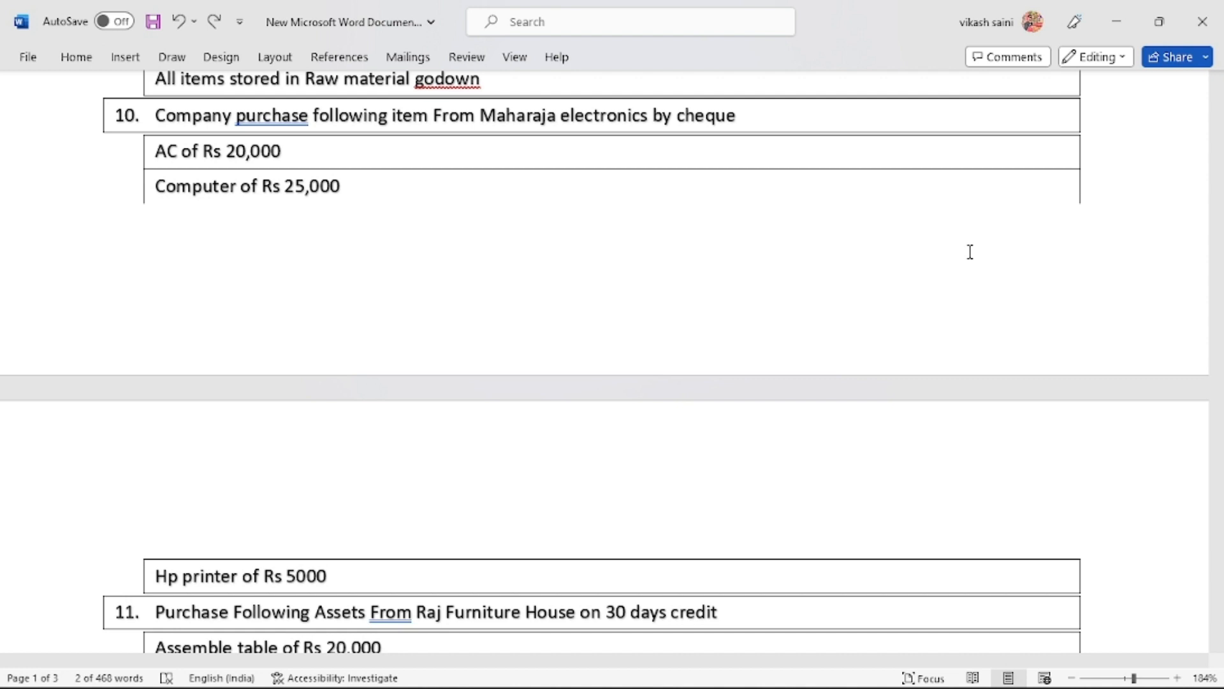
{"action": "key", "text": "alt+Tab"}
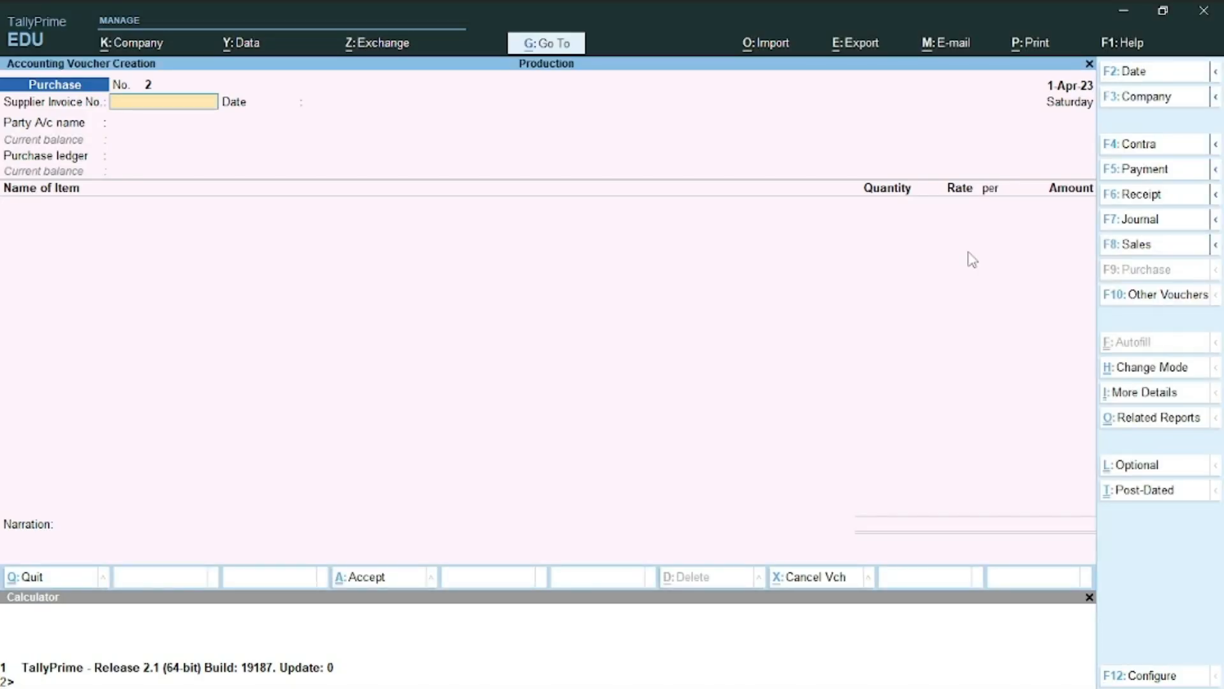
Switch to a Payment voucher with Uco Bank as the paying account
{"action": "left_click", "coordinate": [1144, 169]}
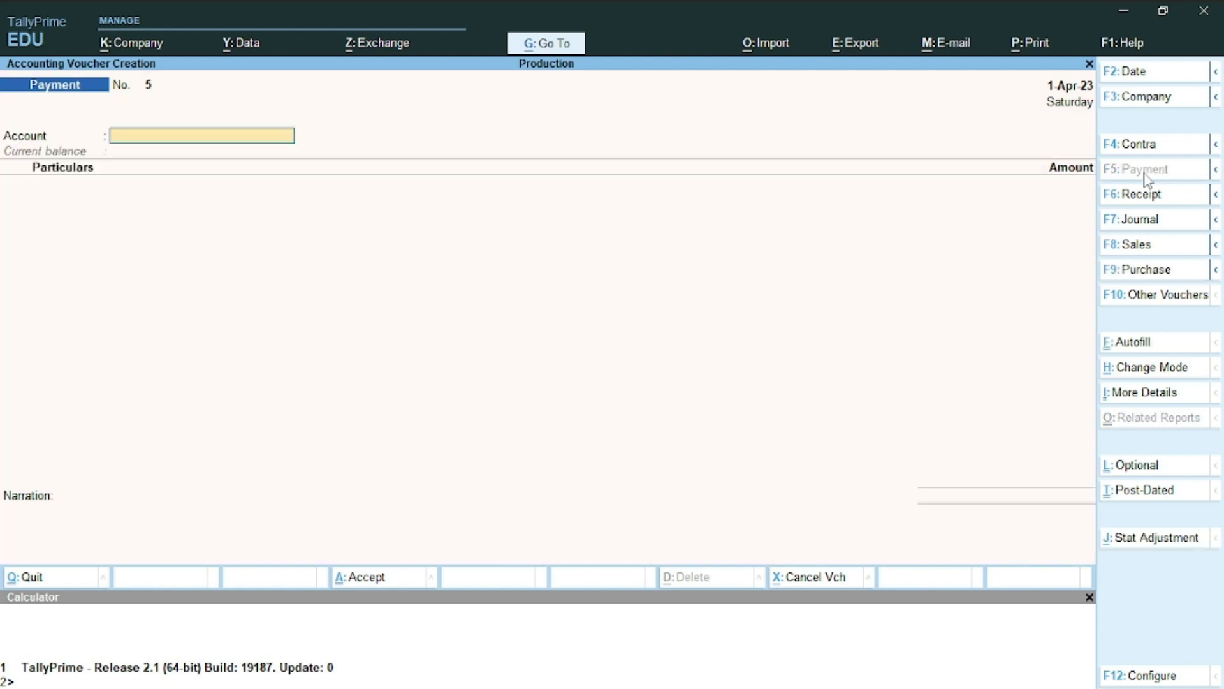
{"action": "type", "text": "u"}
{"action": "key", "text": "Return"}
Add the note '03' after cheque in question 10 of the Word document
{"action": "key", "text": "alt+Tab"}
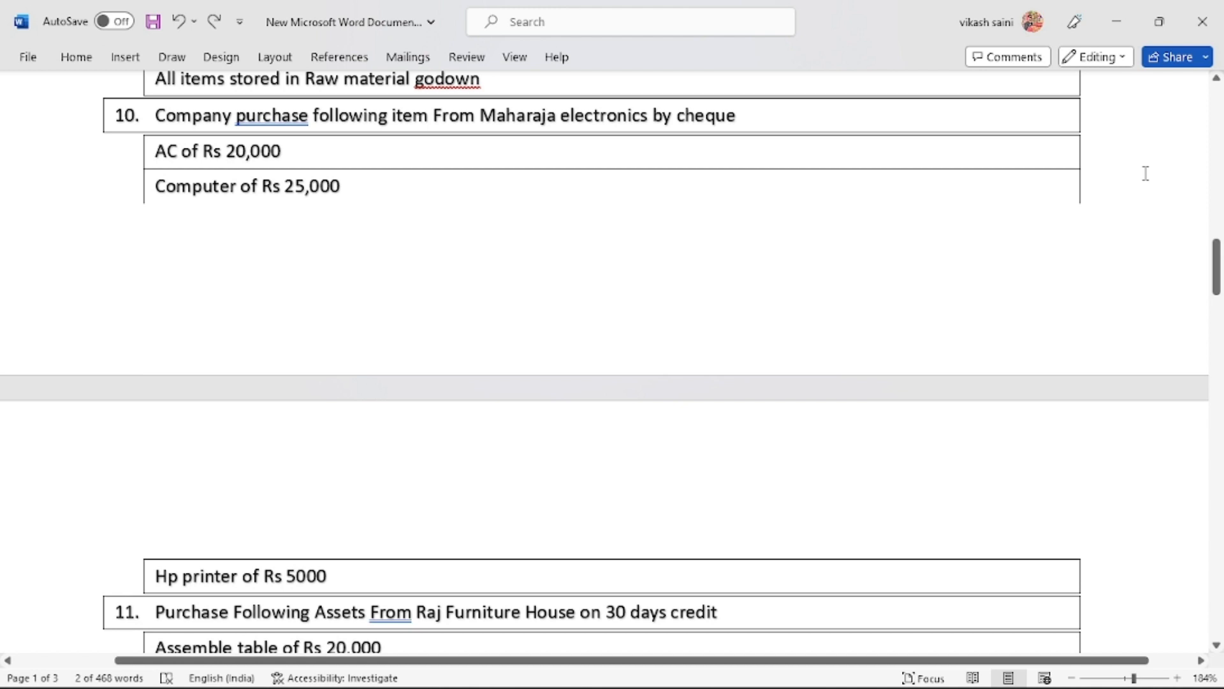
{"action": "left_click", "coordinate": [788, 113]}
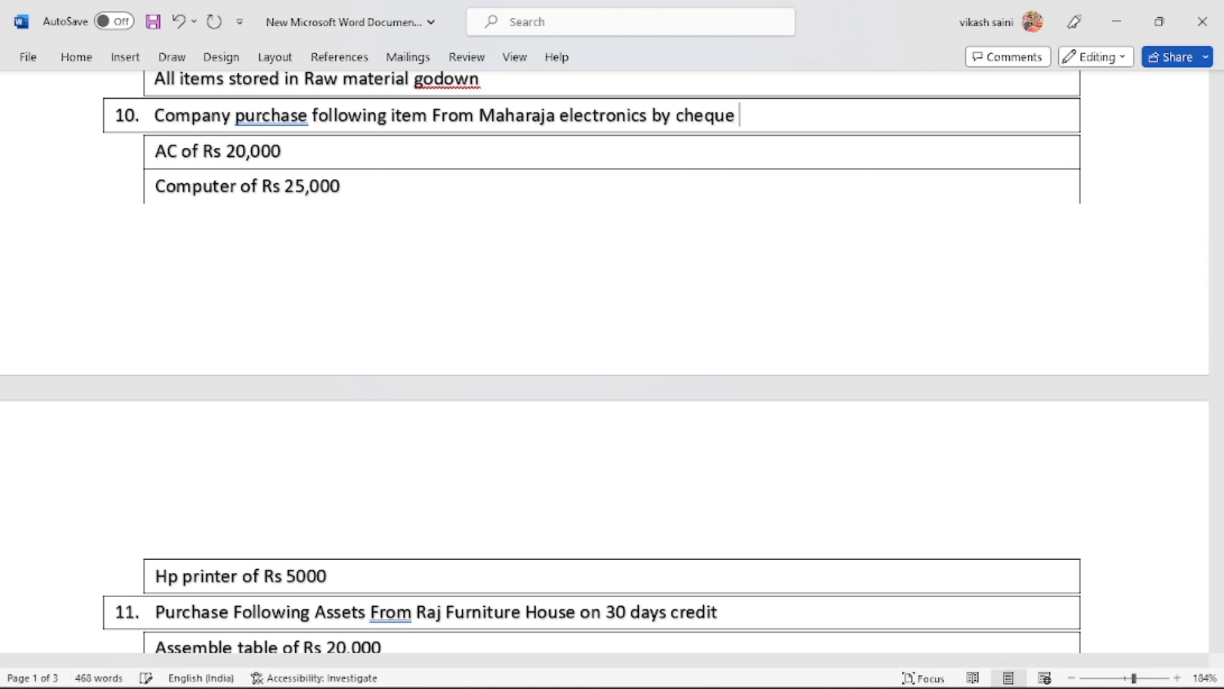
{"action": "type", "text": "03"}
{"action": "key", "text": "alt+Tab"}
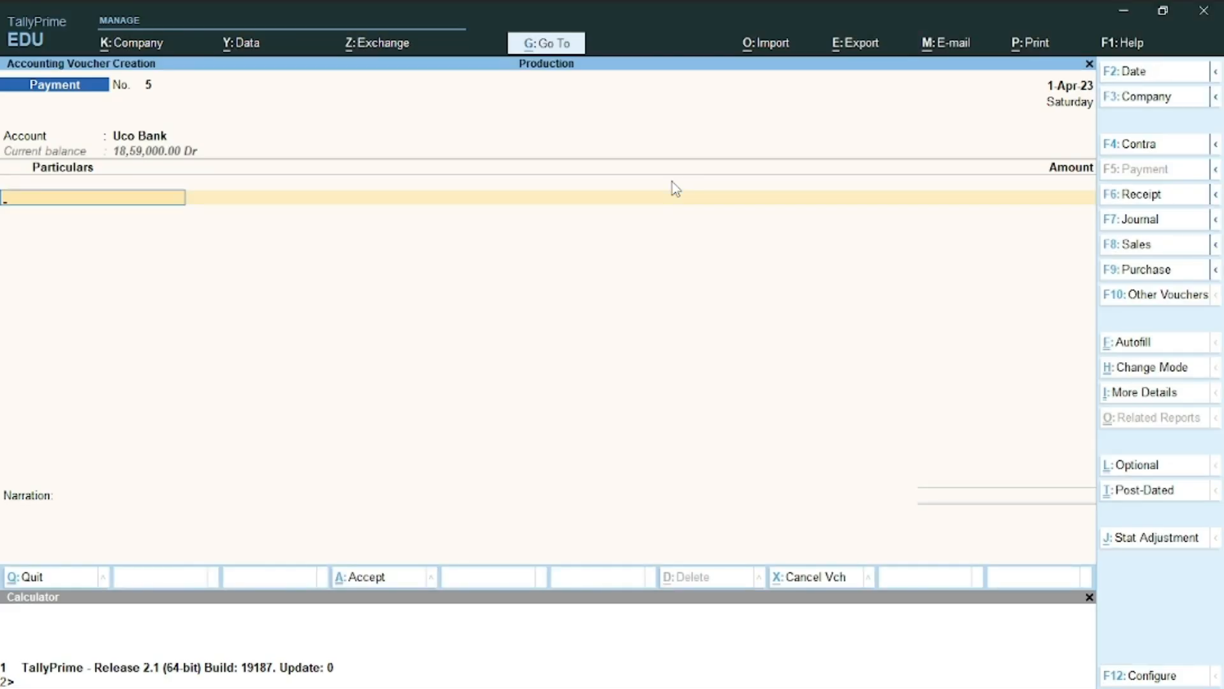
Draft a new 'Ac' ledger under Fixed Assets, then return to the payment voucher
{"action": "key", "text": "alt+c"}
{"action": "type", "text": "Ac"}
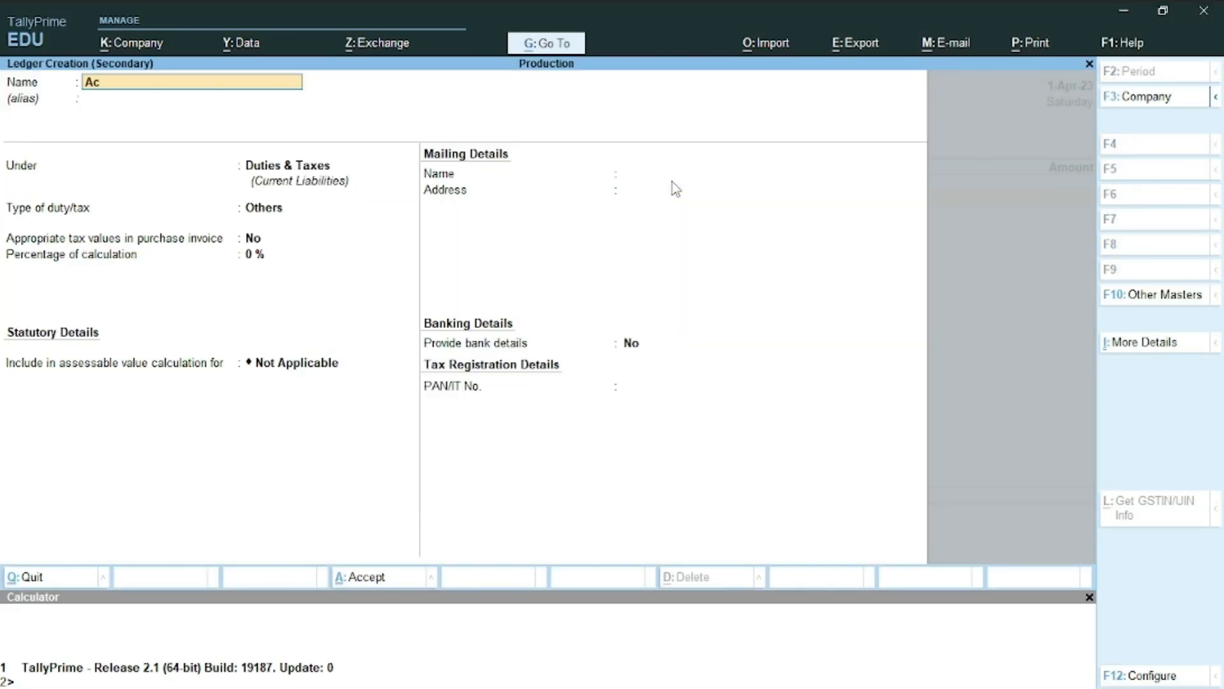
{"action": "key", "text": "Return"}
{"action": "key", "text": "Return"}
{"action": "type", "text": "f"}
{"action": "key", "text": "Return"}
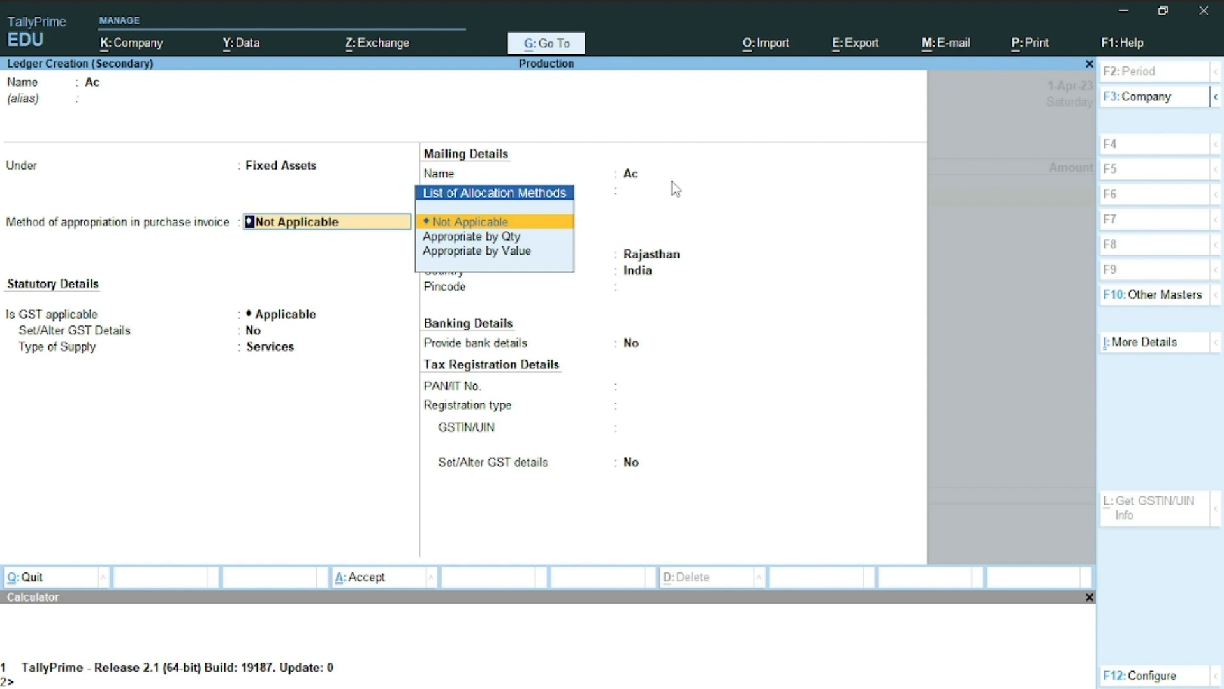
{"action": "key", "text": "ctrl+a"}
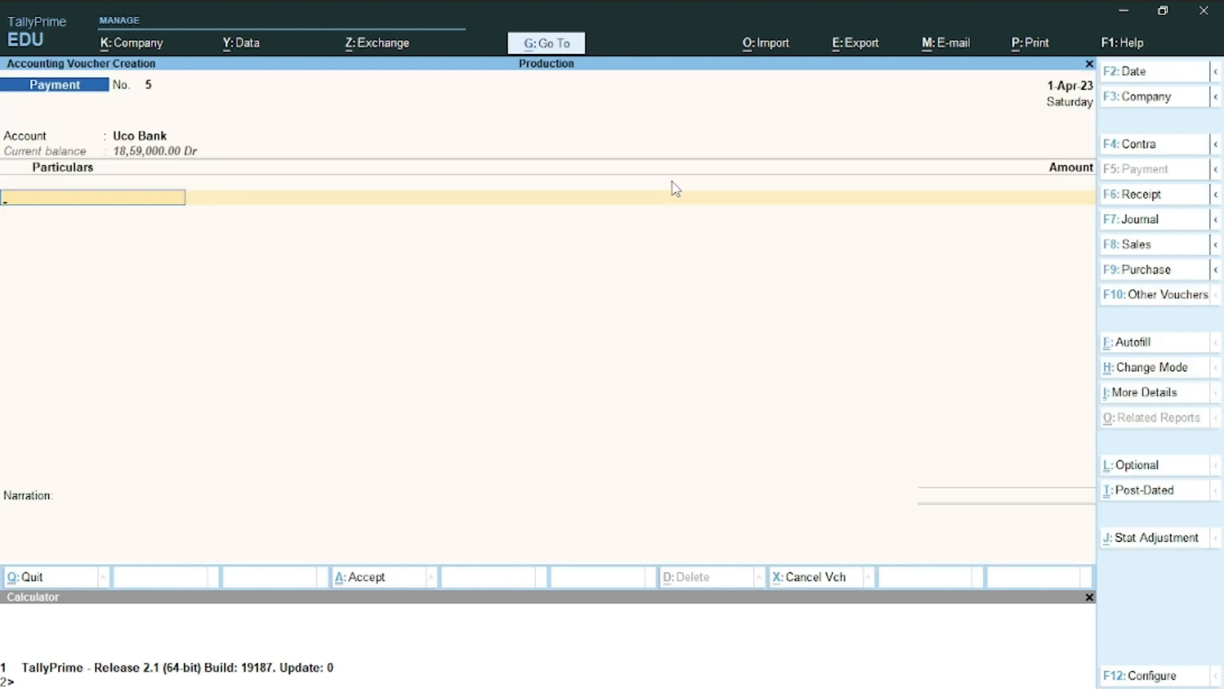
Debit Electric Items with 20,000, correcting the mistyped 2,00,009 amount
{"action": "type", "text": "El"}
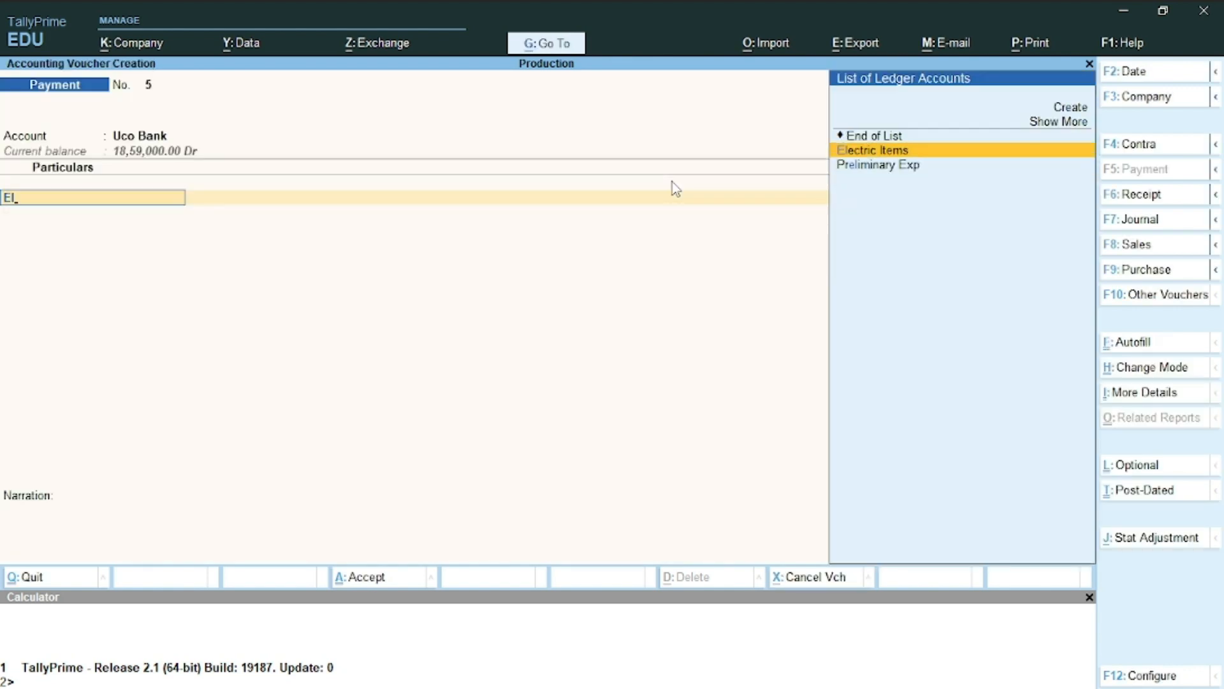
{"action": "key", "text": "Return"}
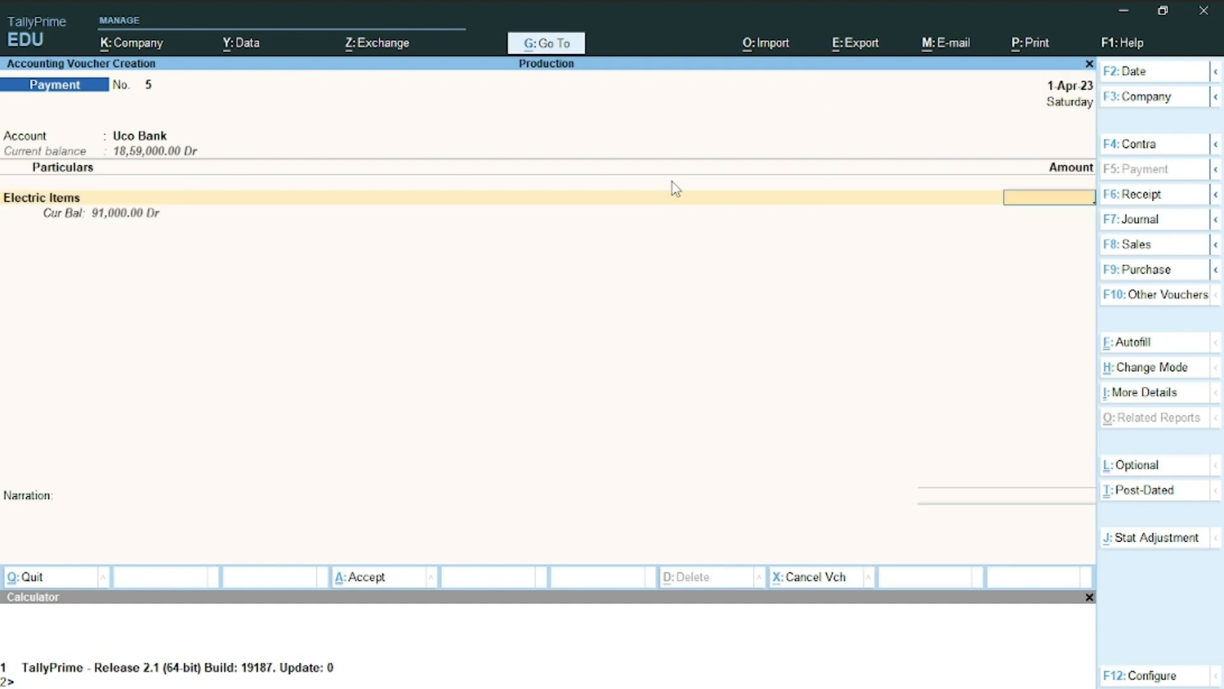
{"action": "key", "text": "alt+Tab"}
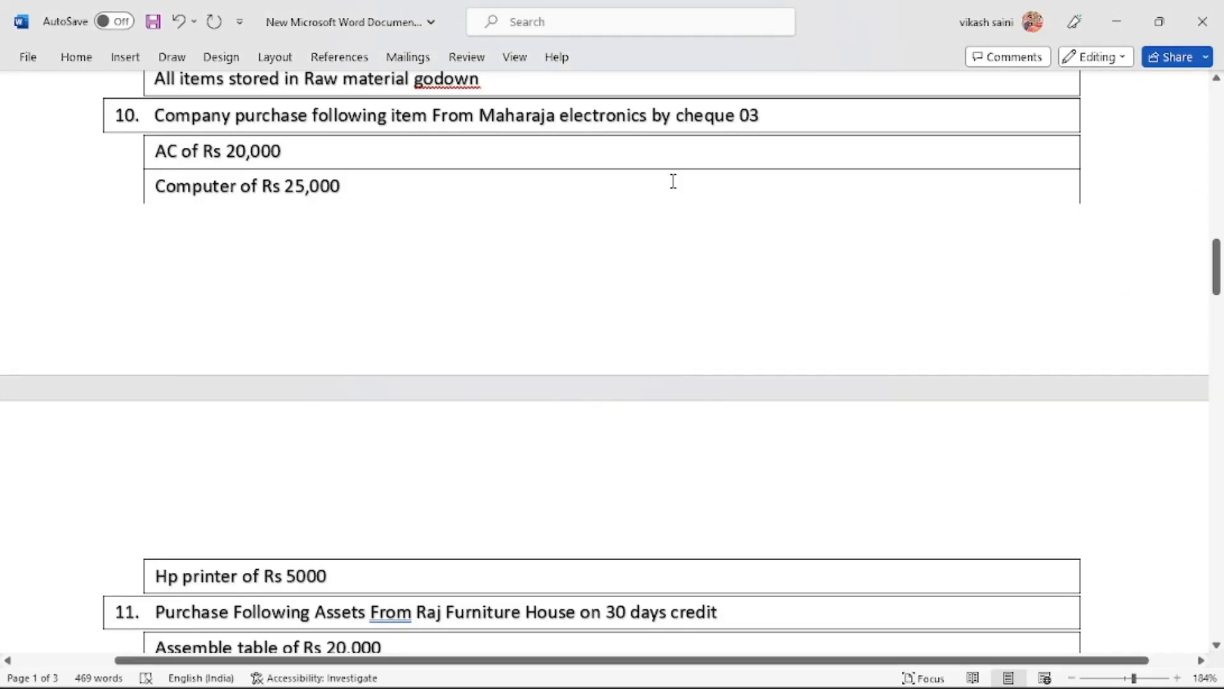
{"action": "key", "text": "alt+Tab"}
{"action": "type", "text": "2,00,009"}
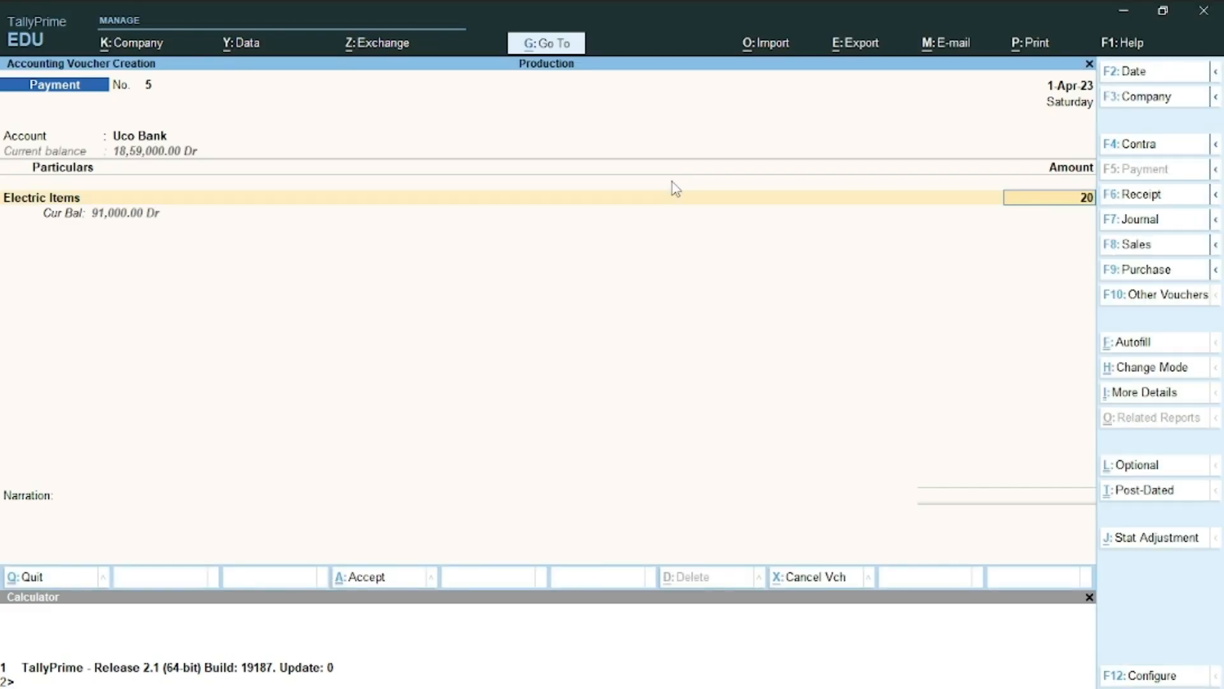
{"action": "key", "text": "Return"}
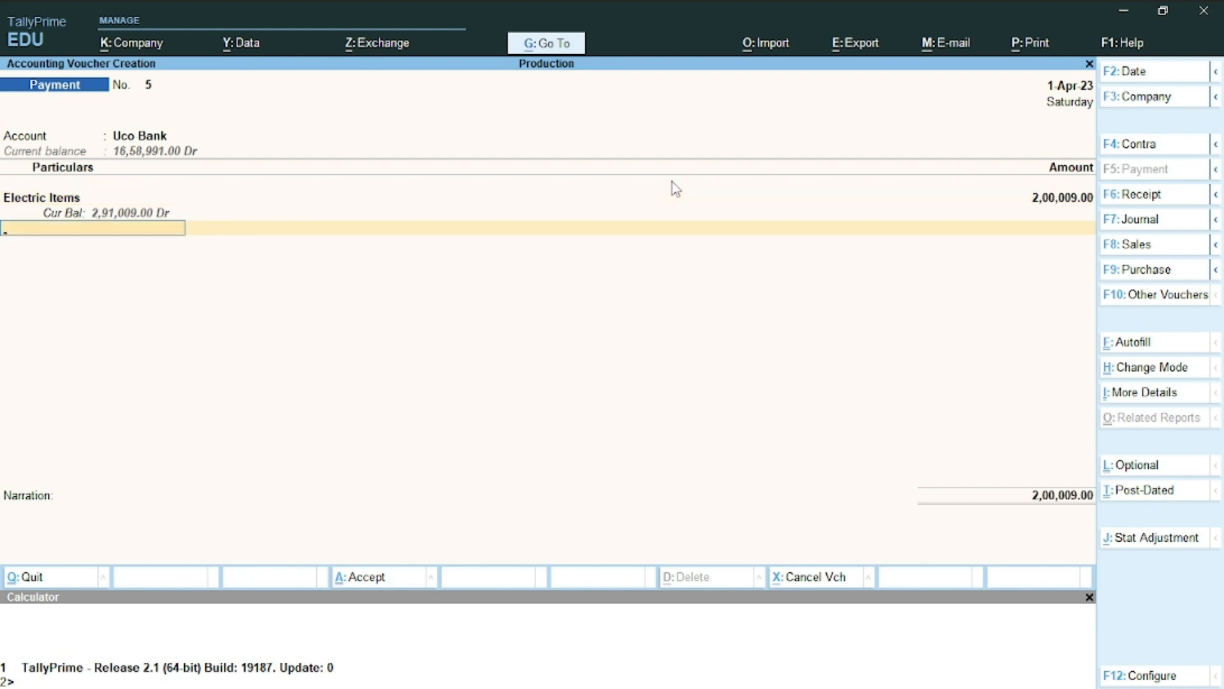
{"action": "key", "text": "BackSpace"}
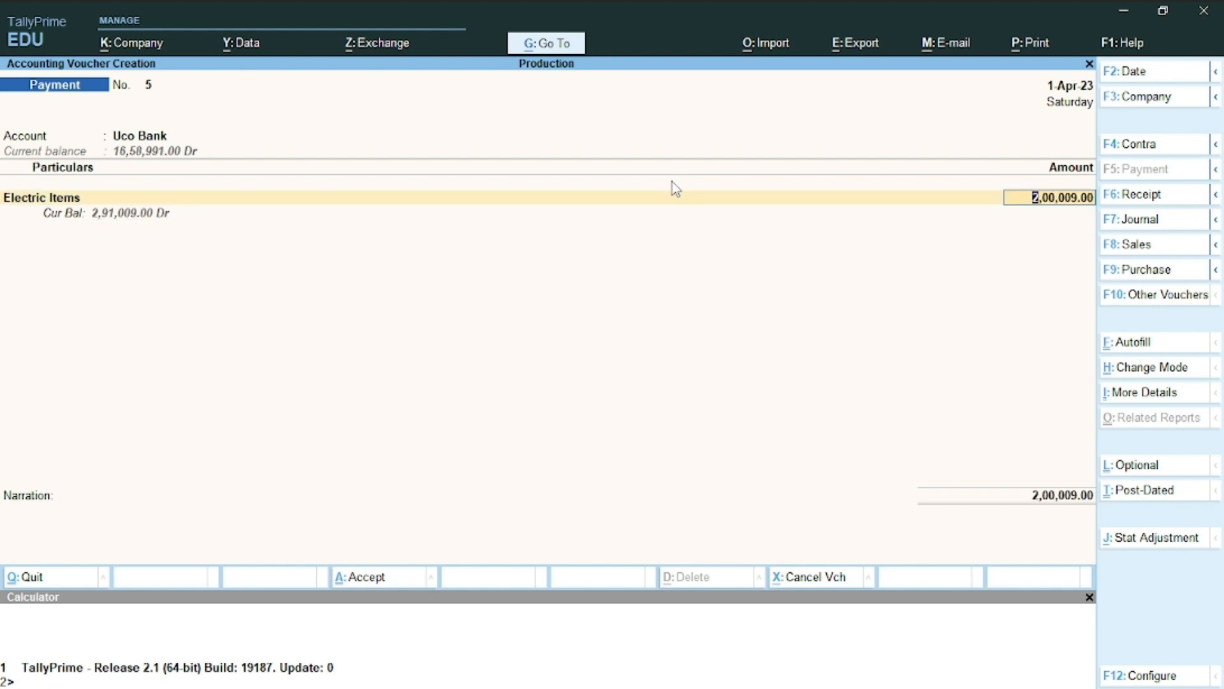
{"action": "type", "text": "20000"}
{"action": "key", "text": "Return"}
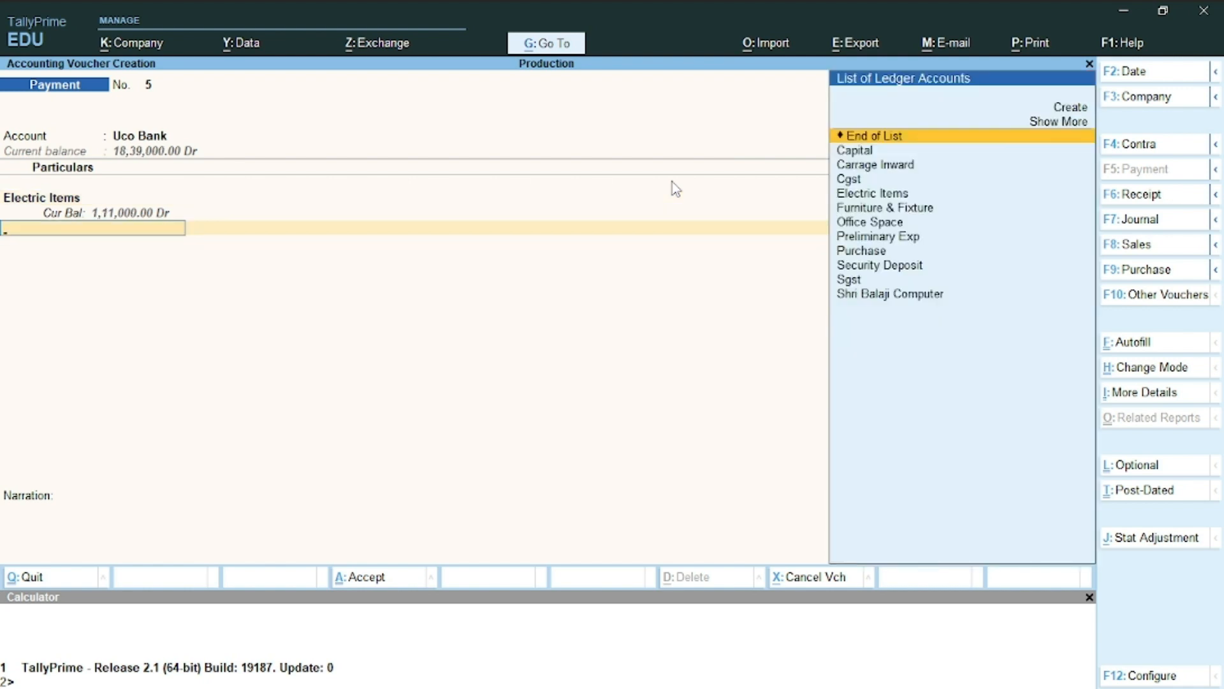
Discard the mistyped ledger form without saving and return to the voucher's second particulars line
{"action": "key", "text": "BackSpace"}
{"action": "key", "text": "Return"}
{"action": "key", "text": "alt+c"}
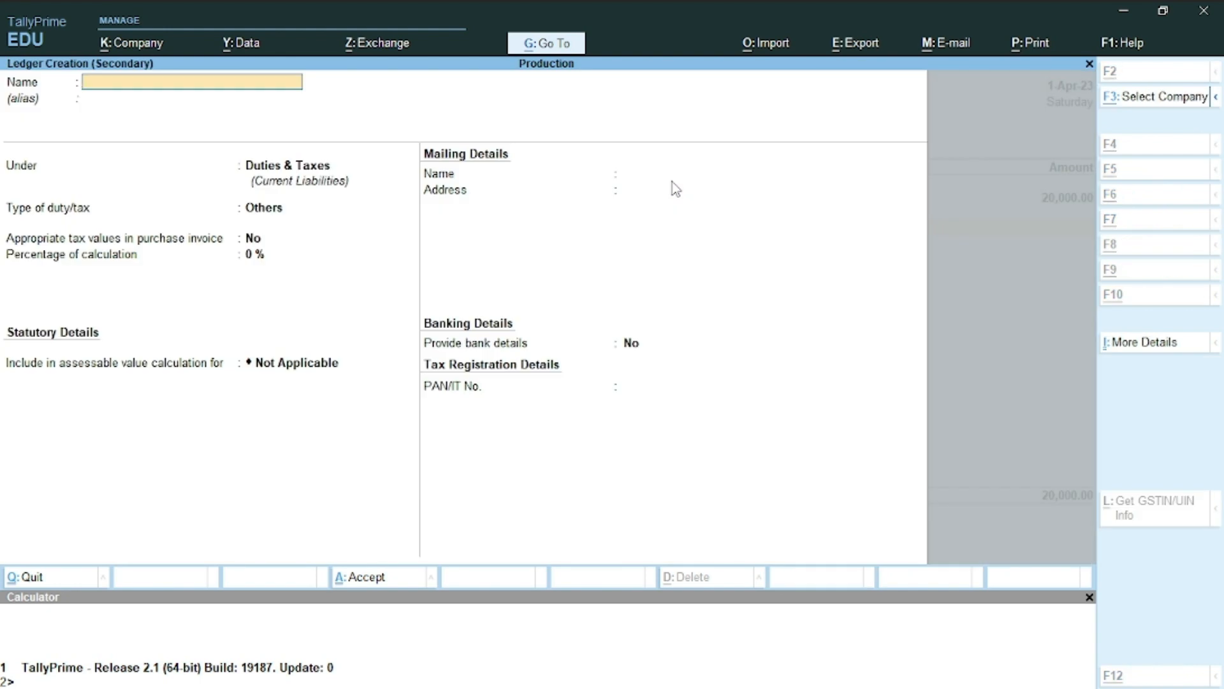
{"action": "key", "text": "alt+Tab"}
{"action": "key", "text": "alt+Tab"}
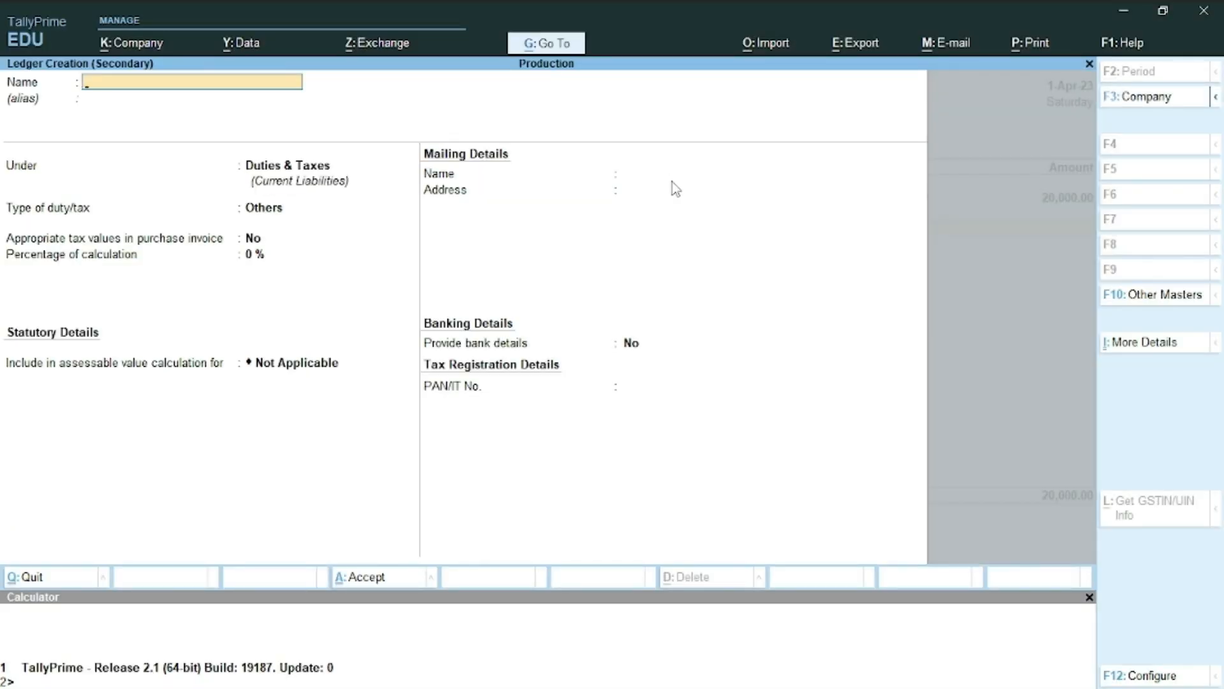
{"action": "key", "text": "Escape"}
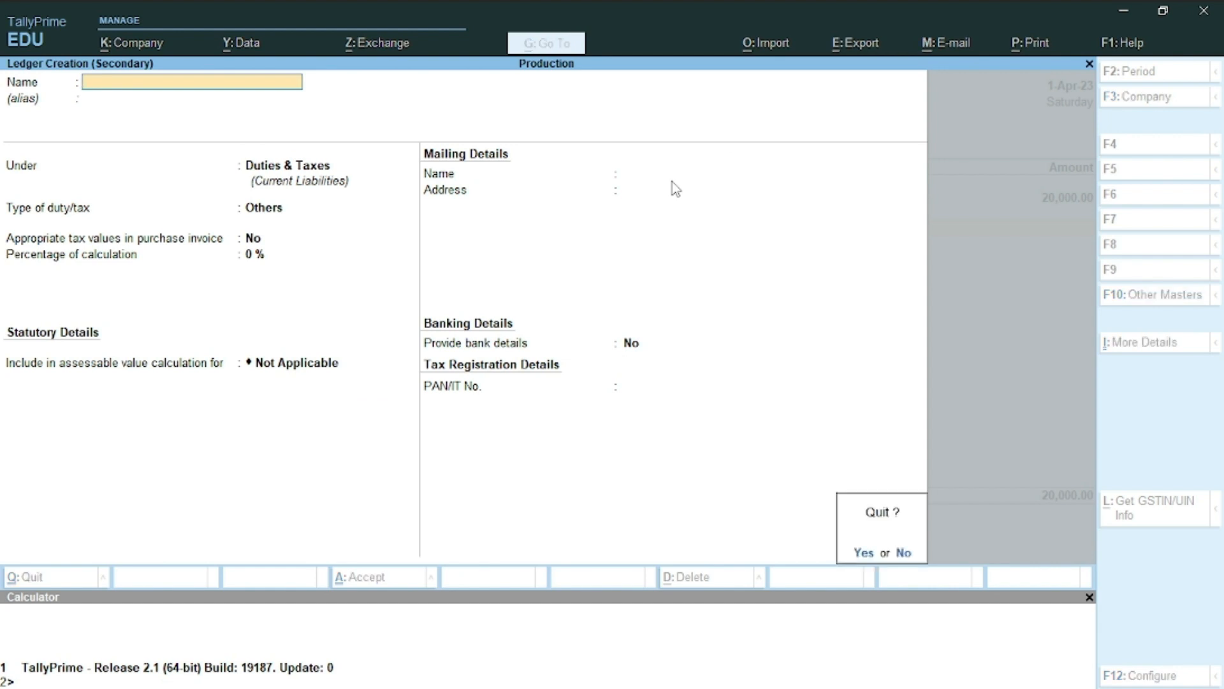
{"action": "type", "text": "nCoup"}
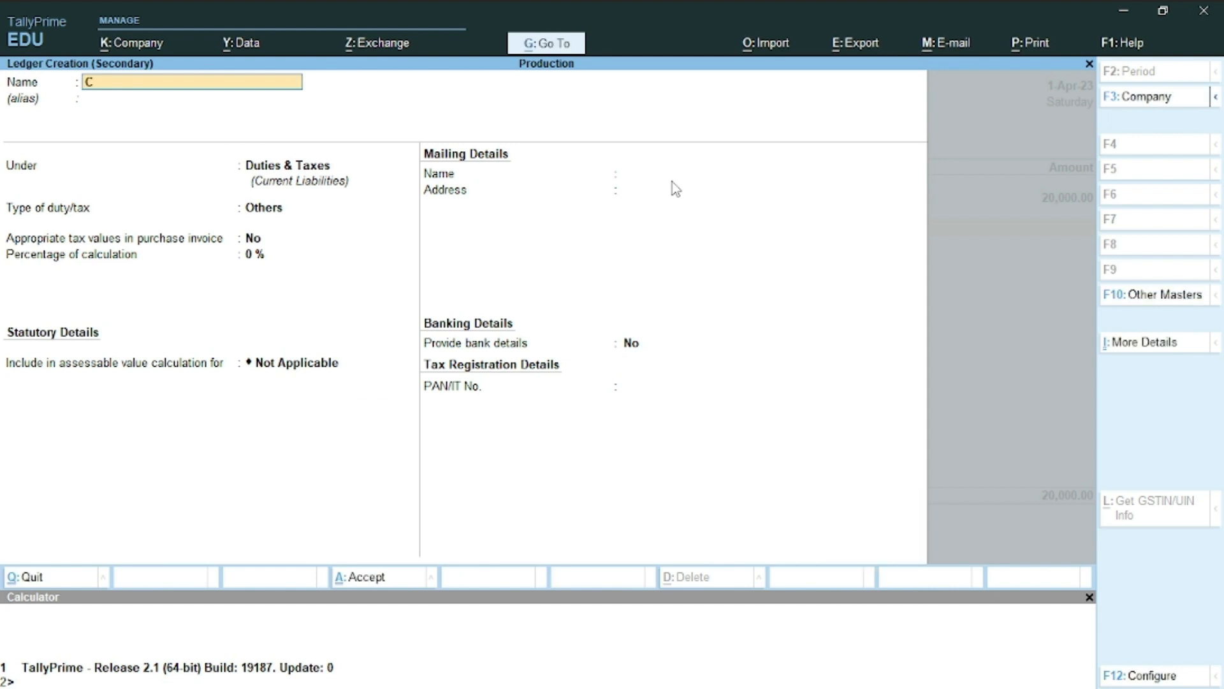
{"action": "key", "text": "BackSpace"}
{"action": "key", "text": "BackSpace"}
{"action": "key", "text": "BackSpace"}
{"action": "type", "text": "oms"}
{"action": "key", "text": "BackSpace"}
{"action": "type", "text": "pute"}
{"action": "key", "text": "Escape"}
{"action": "key", "text": "y"}
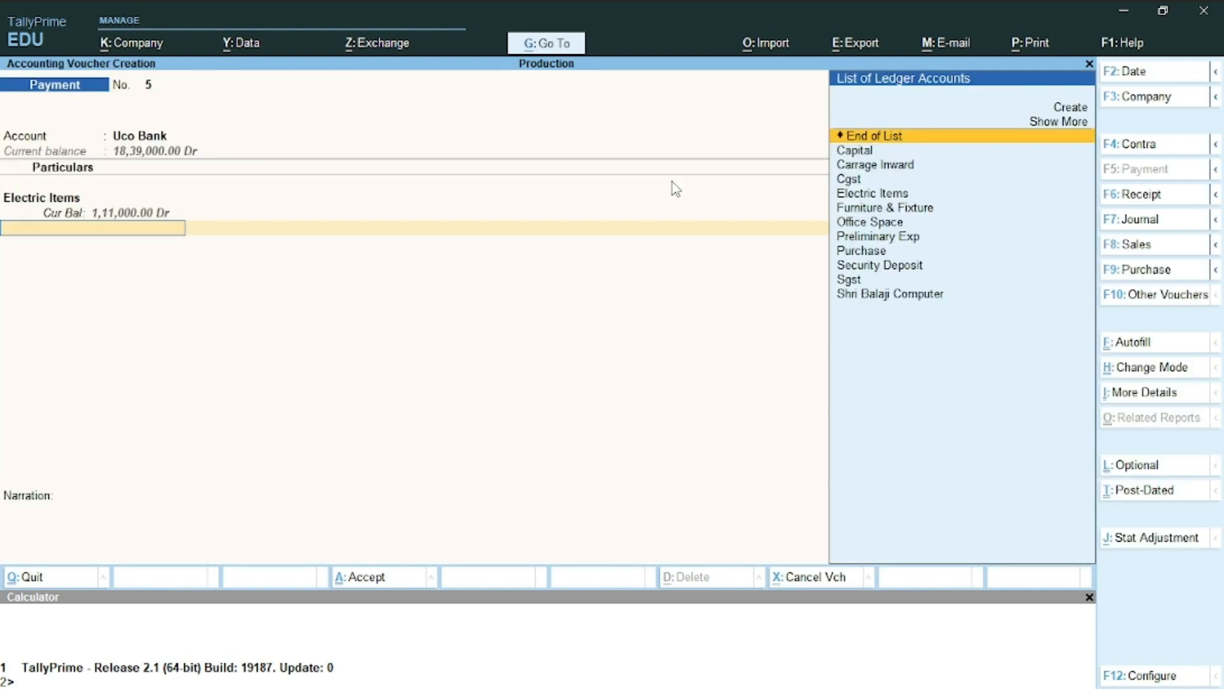
Create and save a 'Computer' ledger under Fixed Assets with GST set to Not Applicable
{"action": "key", "text": "alt+c"}
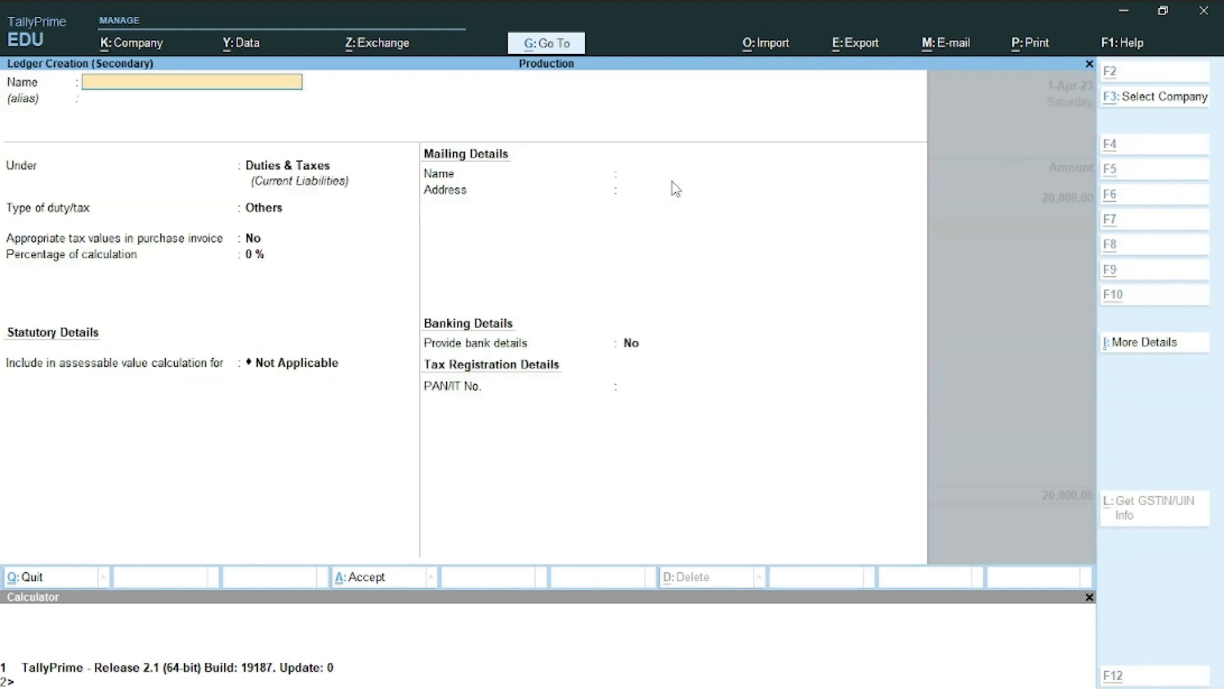
{"action": "type", "text": "Compu"}
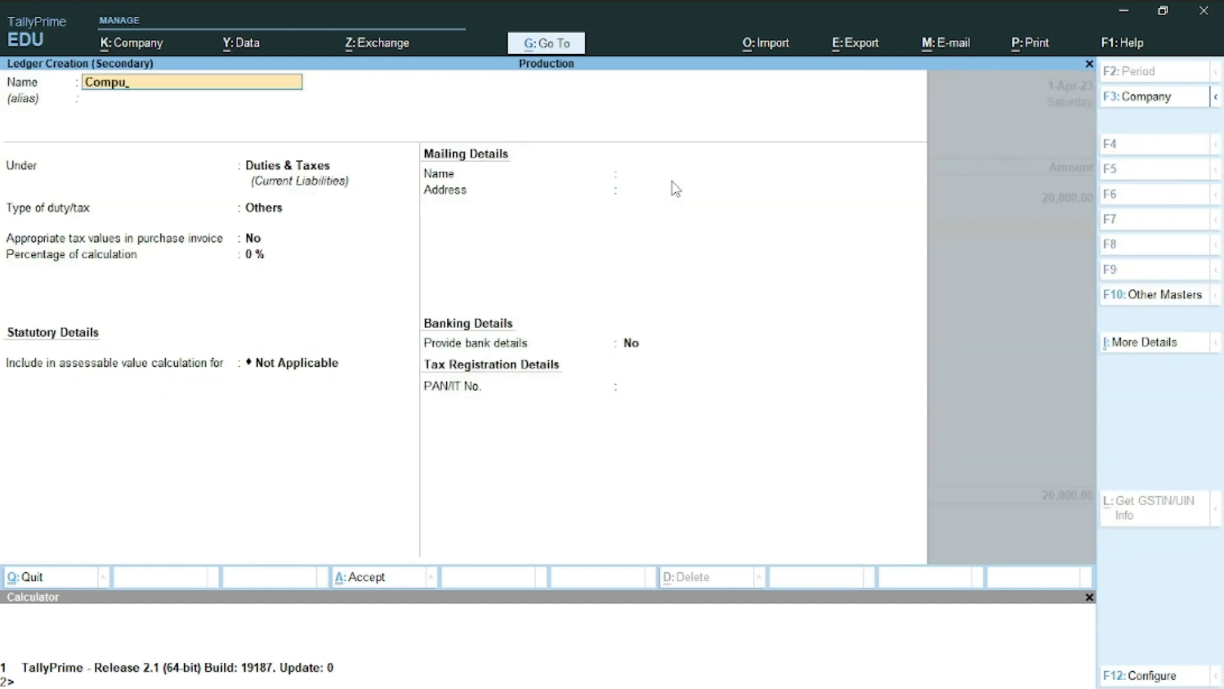
{"action": "type", "text": "ter"}
{"action": "key", "text": "Return"}
{"action": "key", "text": "Return"}
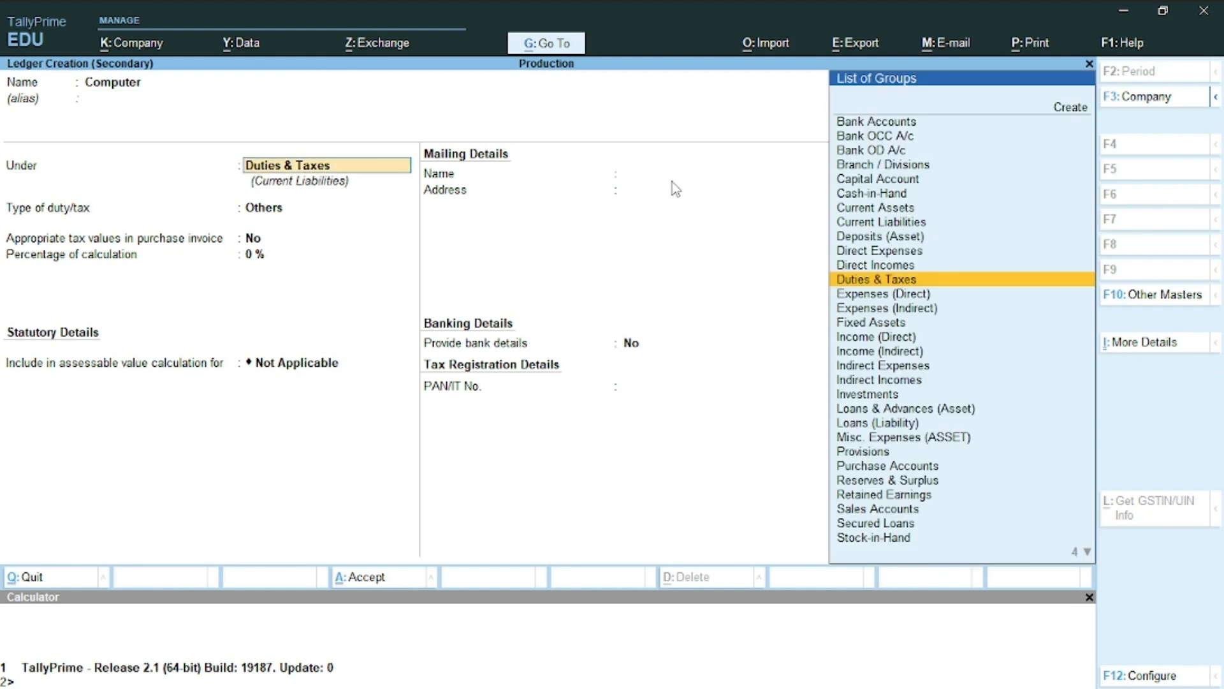
{"action": "type", "text": "F"}
{"action": "key", "text": "Return"}
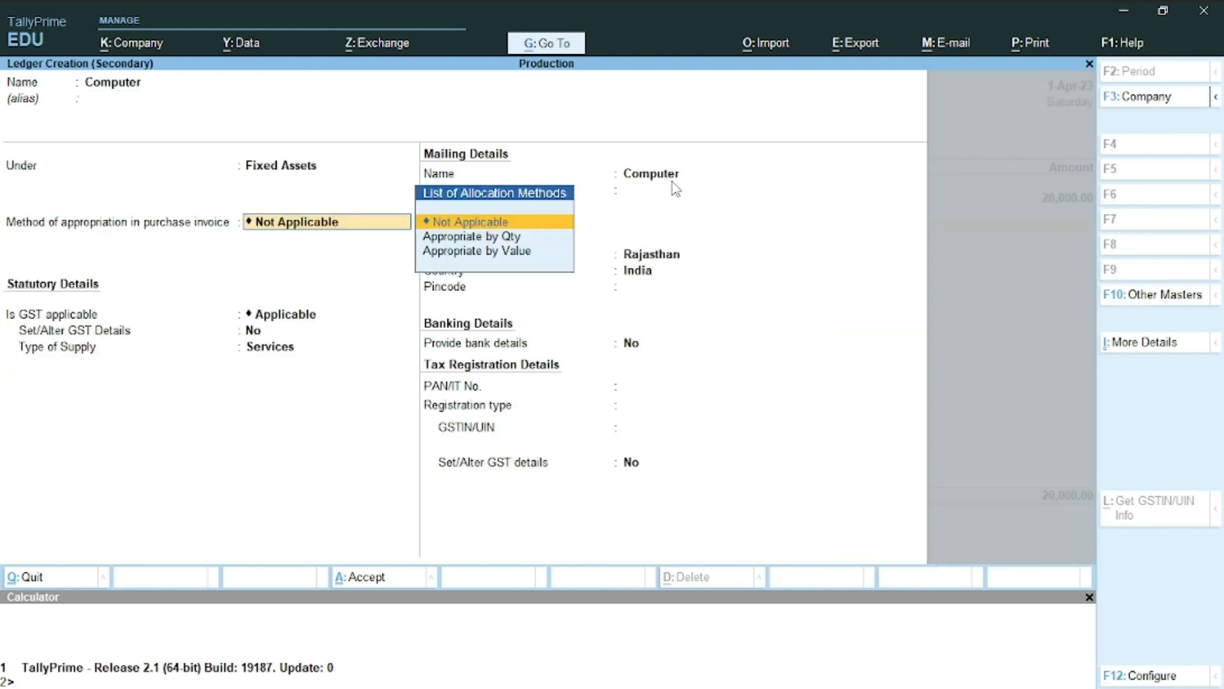
{"action": "key", "text": "Return"}
{"action": "type", "text": "N"}
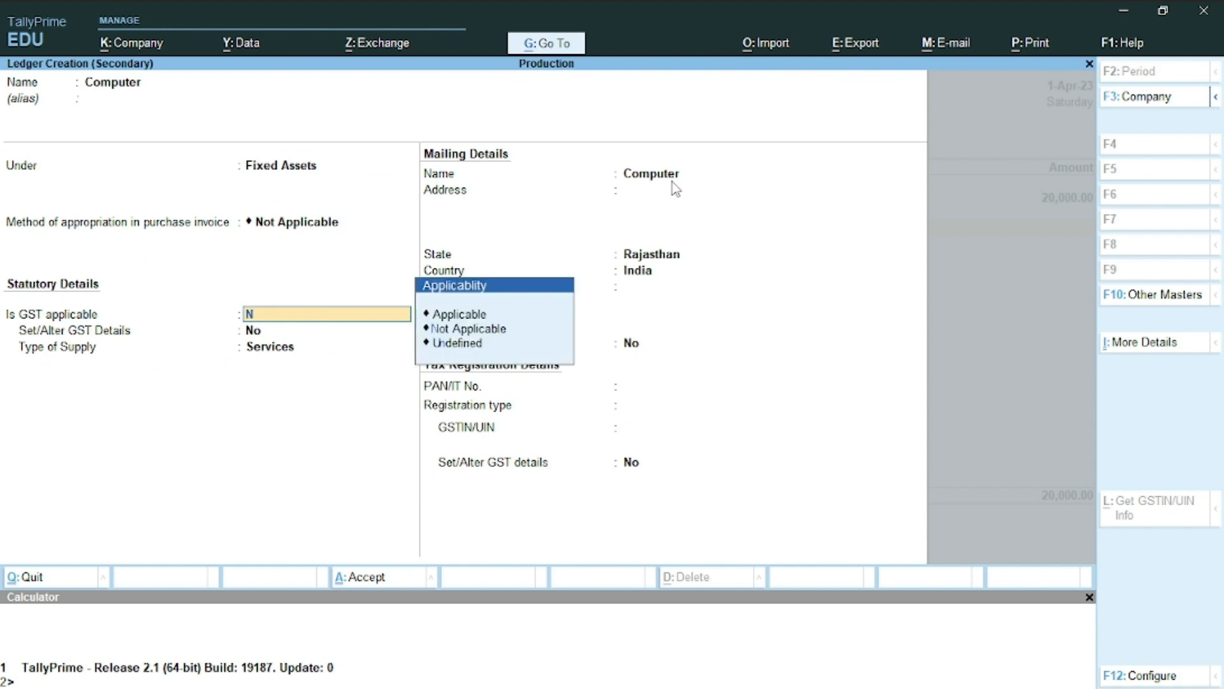
{"action": "key", "text": "Return"}
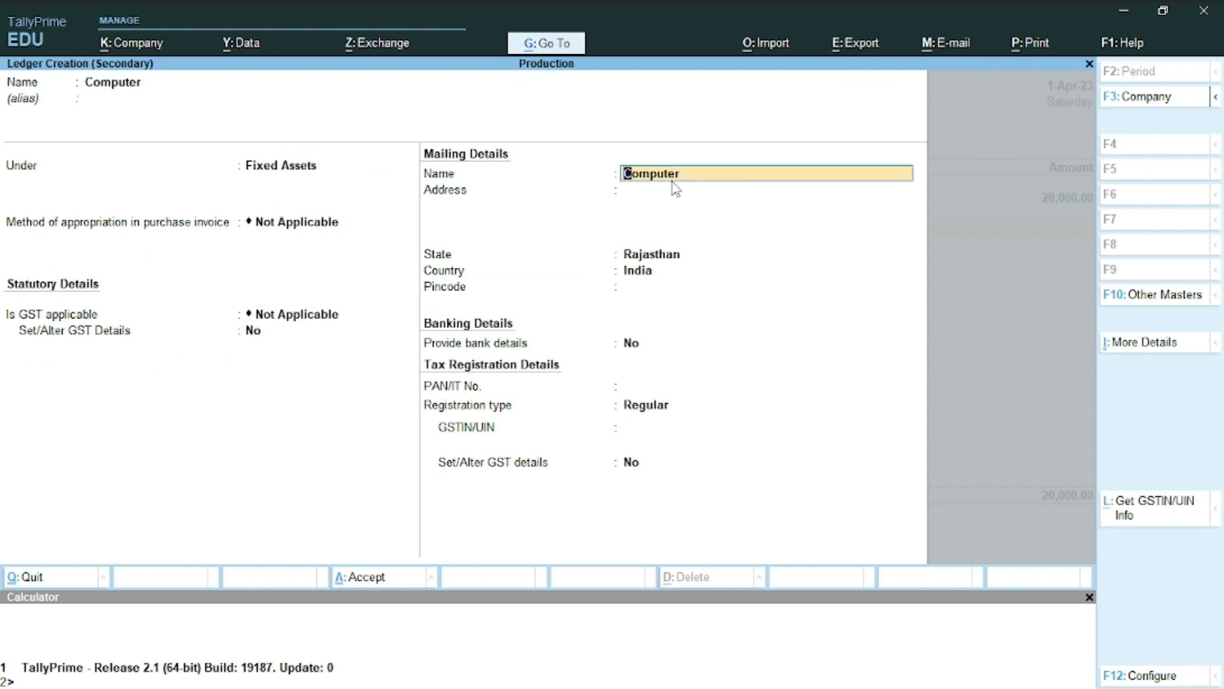
{"action": "key", "text": "ctrl+a"}
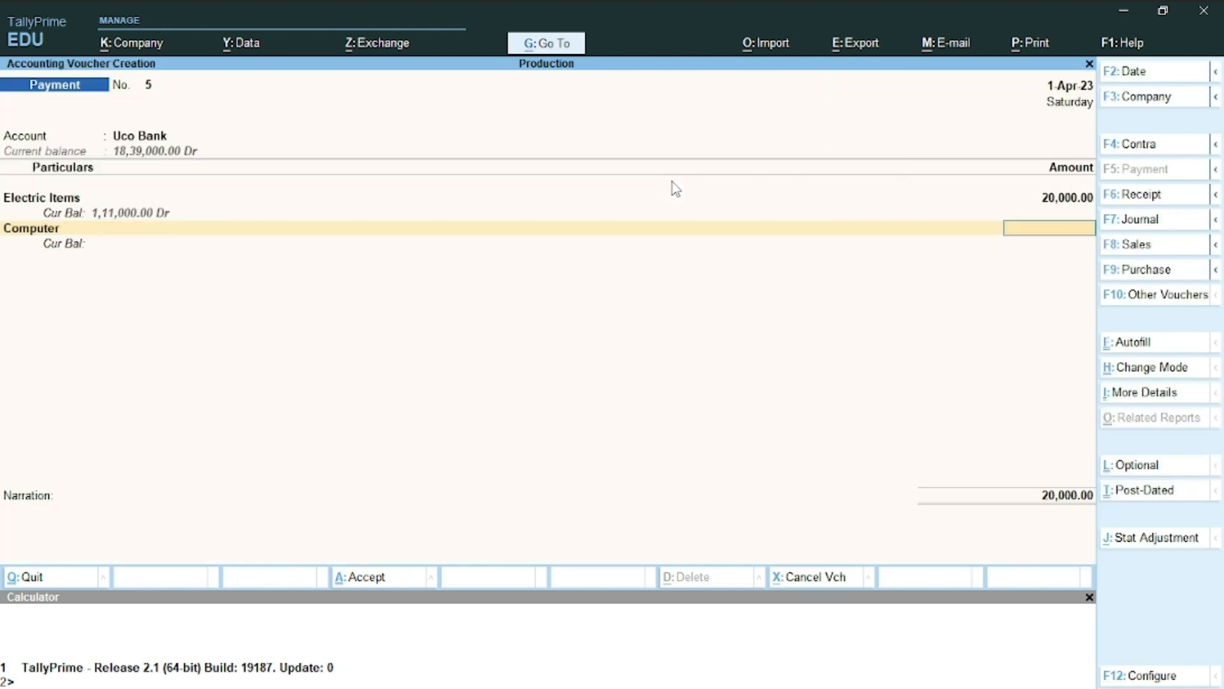
Debit 25,000 to the Computer line, bringing the voucher total to 45,000
{"action": "key", "text": "alt+Tab"}
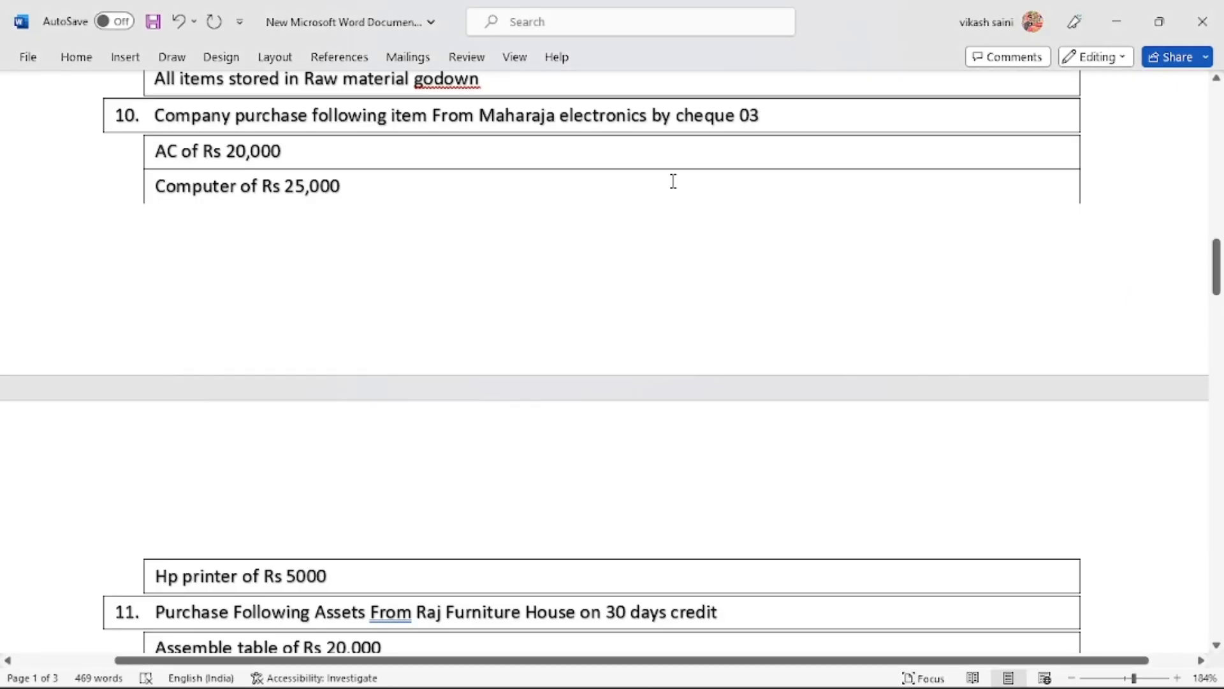
{"action": "key", "text": "alt+Tab"}
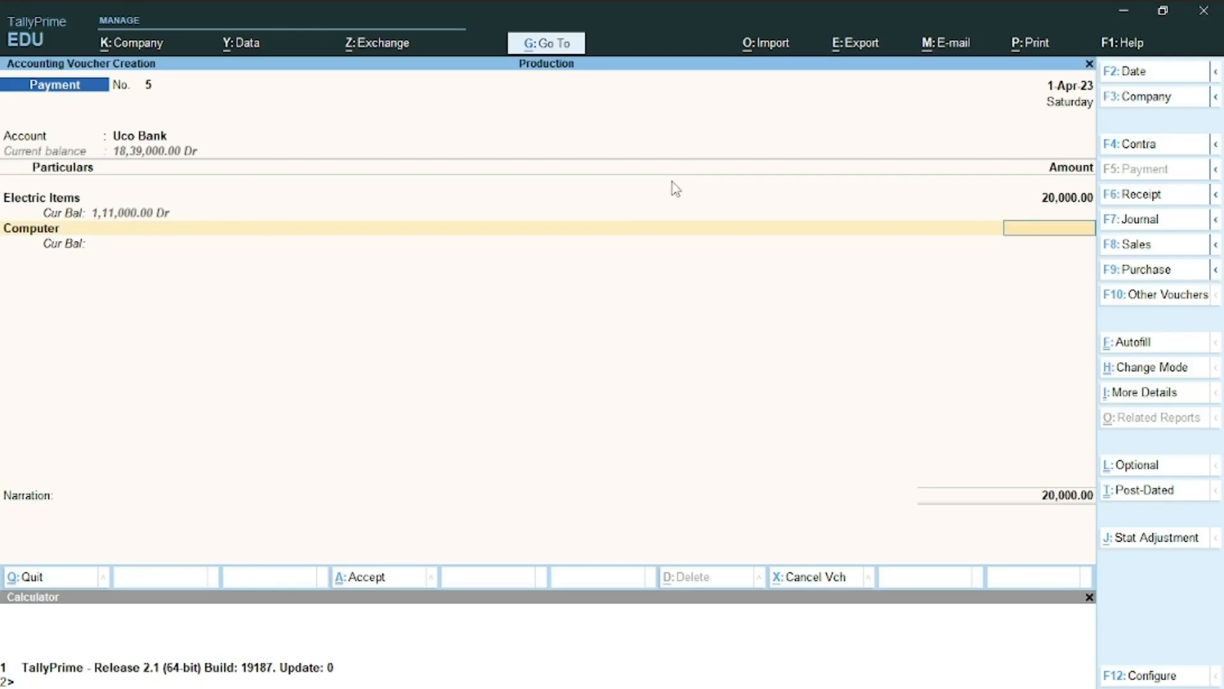
{"action": "type", "text": "25000"}
{"action": "key", "text": "Return"}
{"action": "key", "text": "alt+Tab"}
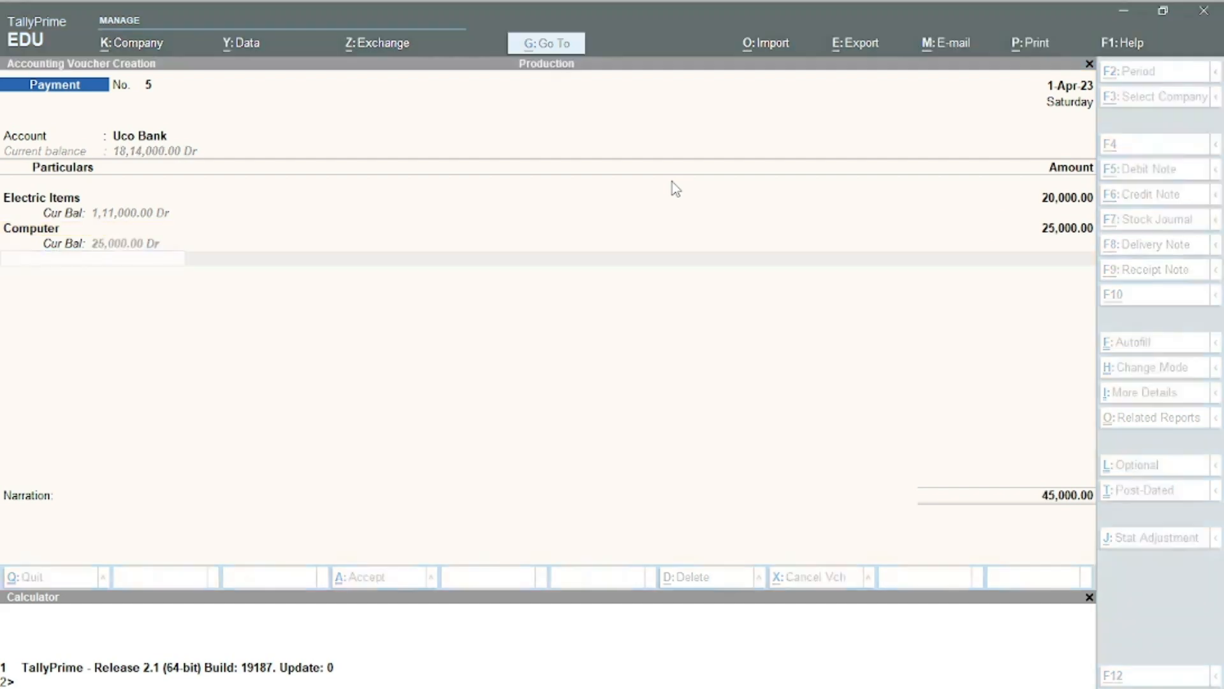
{"action": "scroll", "coordinate": [673, 182], "scroll_direction": "down", "scroll_amount": 2}
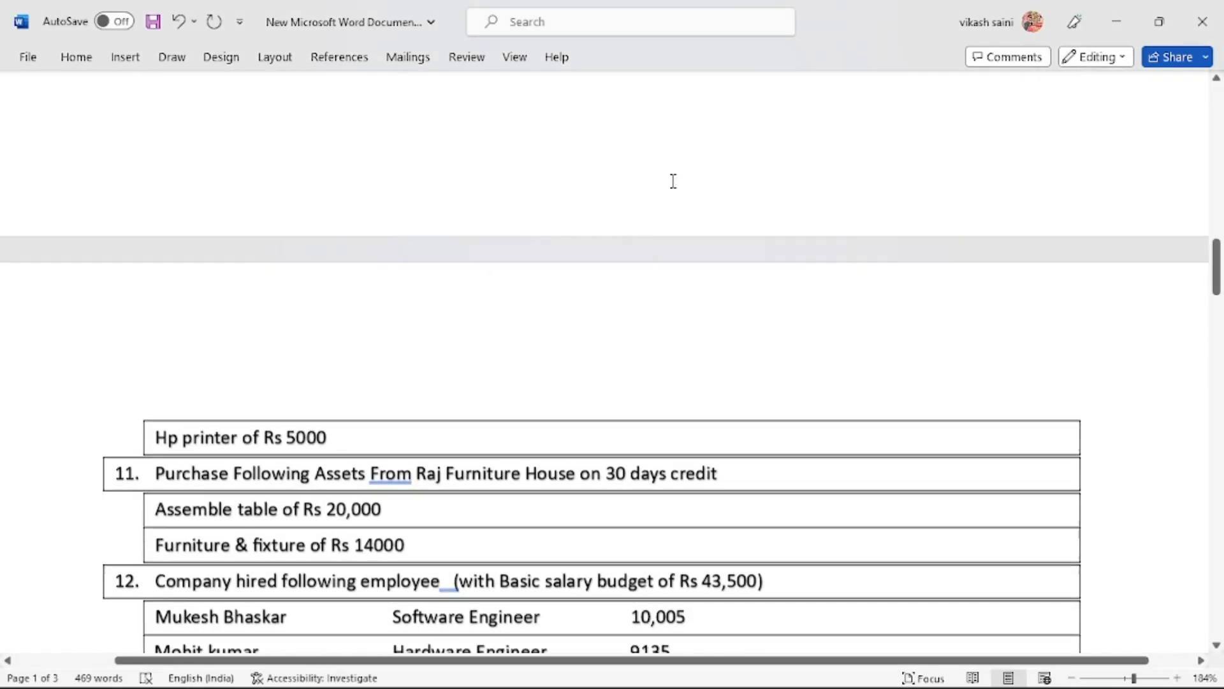
{"action": "key", "text": "alt+Tab"}
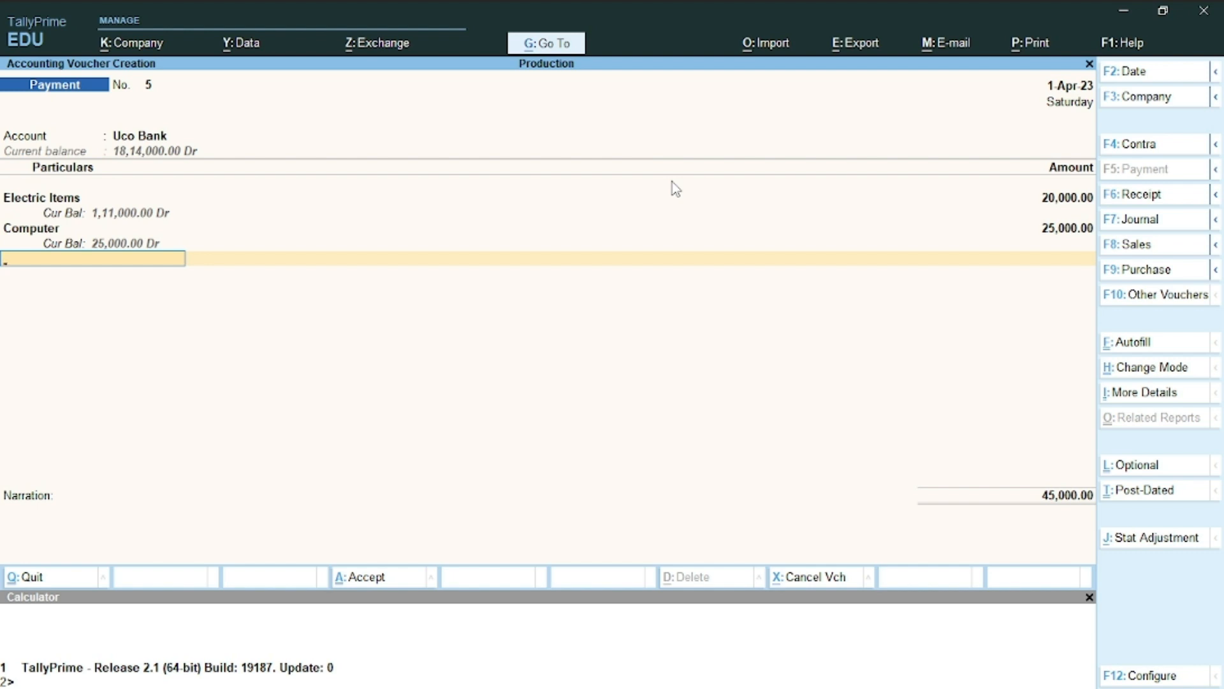
Rename the Computer ledger to 'Computer Items' and keep its 25,000 amount
{"action": "key", "text": "BackSpace"}
{"action": "key", "text": "BackSpace"}
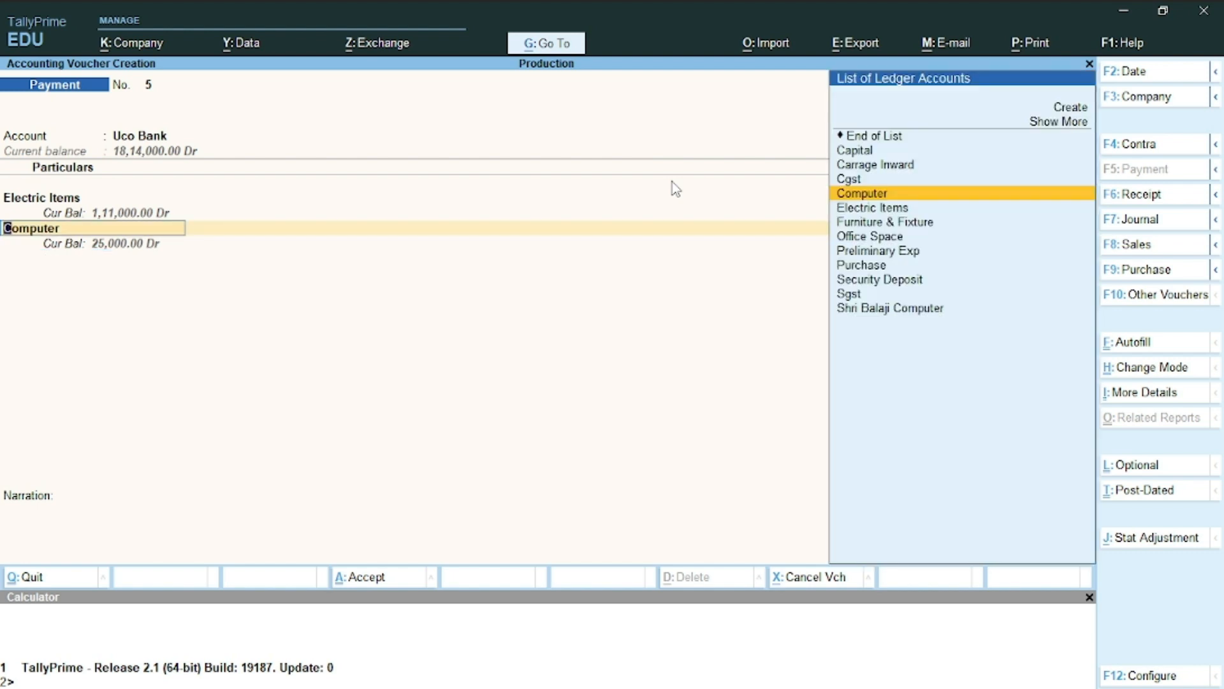
{"action": "key", "text": "ctrl+Return"}
{"action": "key", "text": "BackSpace"}
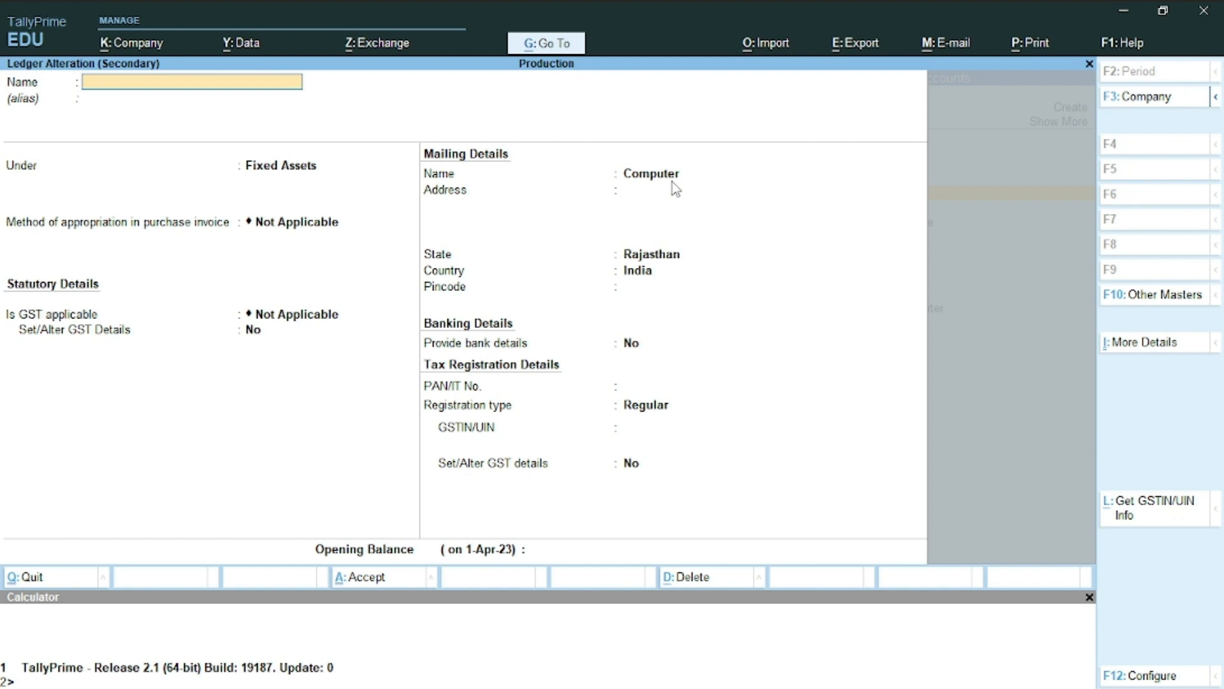
{"action": "type", "text": "Computer Items"}
{"action": "key", "text": "Return"}
{"action": "key", "text": "ctrl+a"}
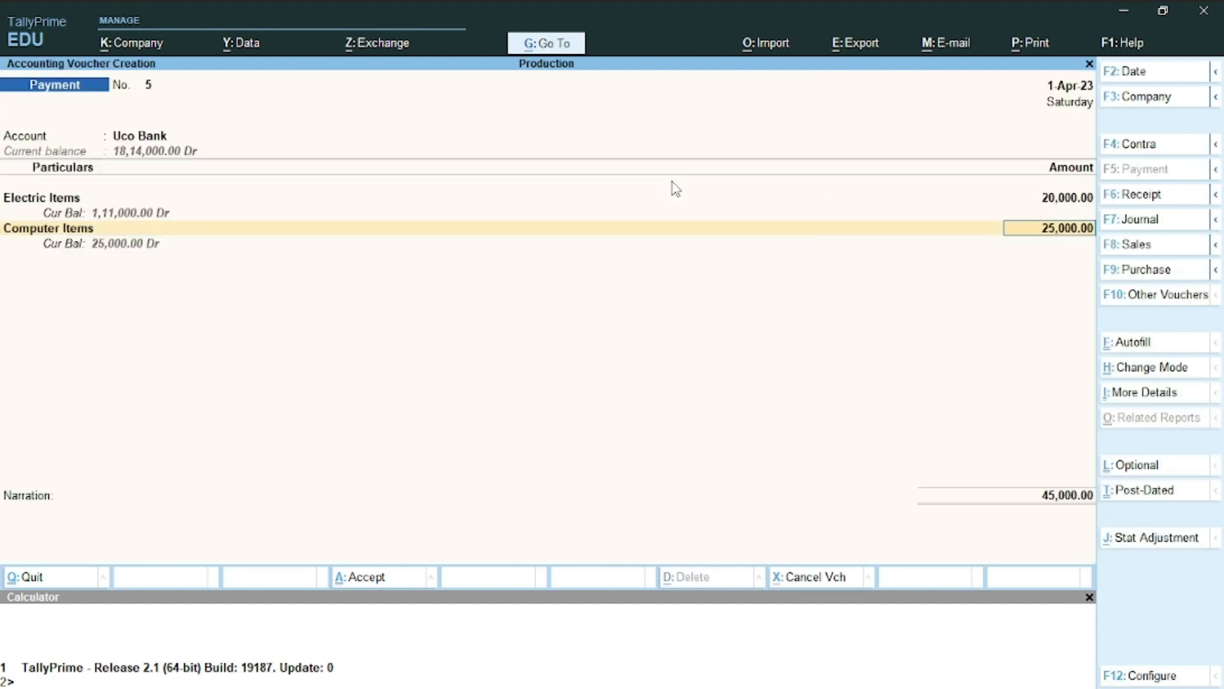
{"action": "key", "text": "Return"}
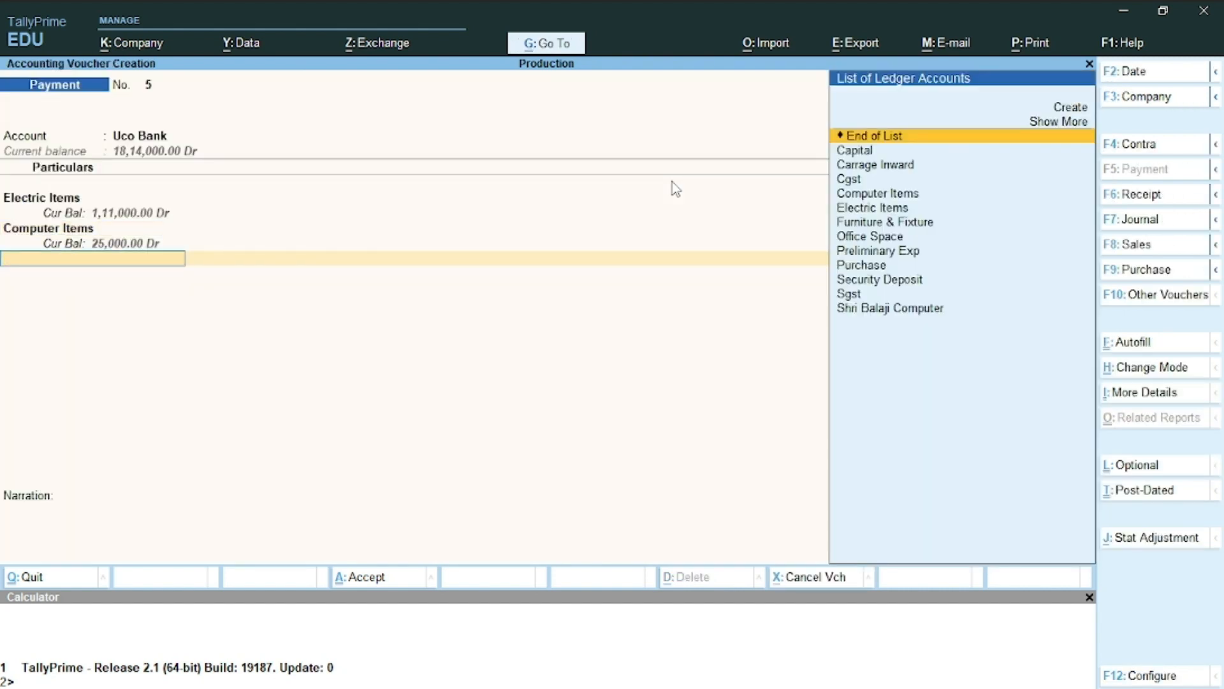
Add another Computer Items line of 5,000 (total 50,000) and accept Cheque as Uco Bank's payment type
{"action": "key", "text": "alt+c"}
{"action": "type", "text": "Hp"}
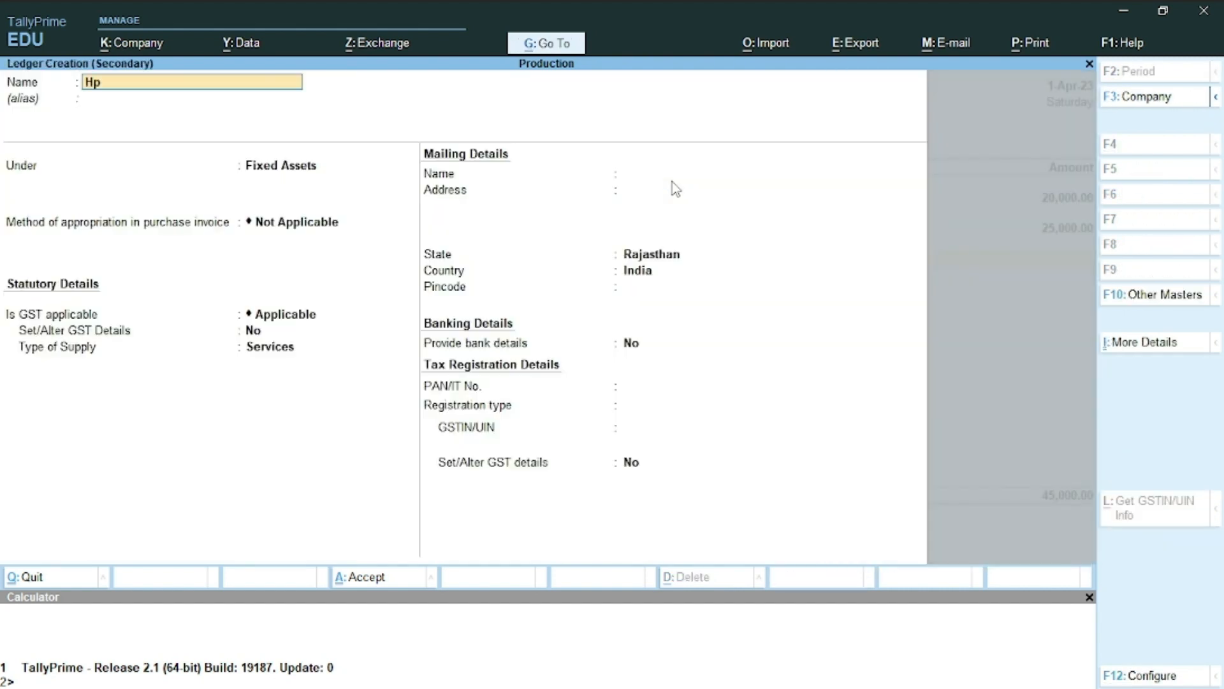
{"action": "key", "text": "BackSpace"}
{"action": "key", "text": "BackSpace"}
{"action": "key", "text": "Escape"}
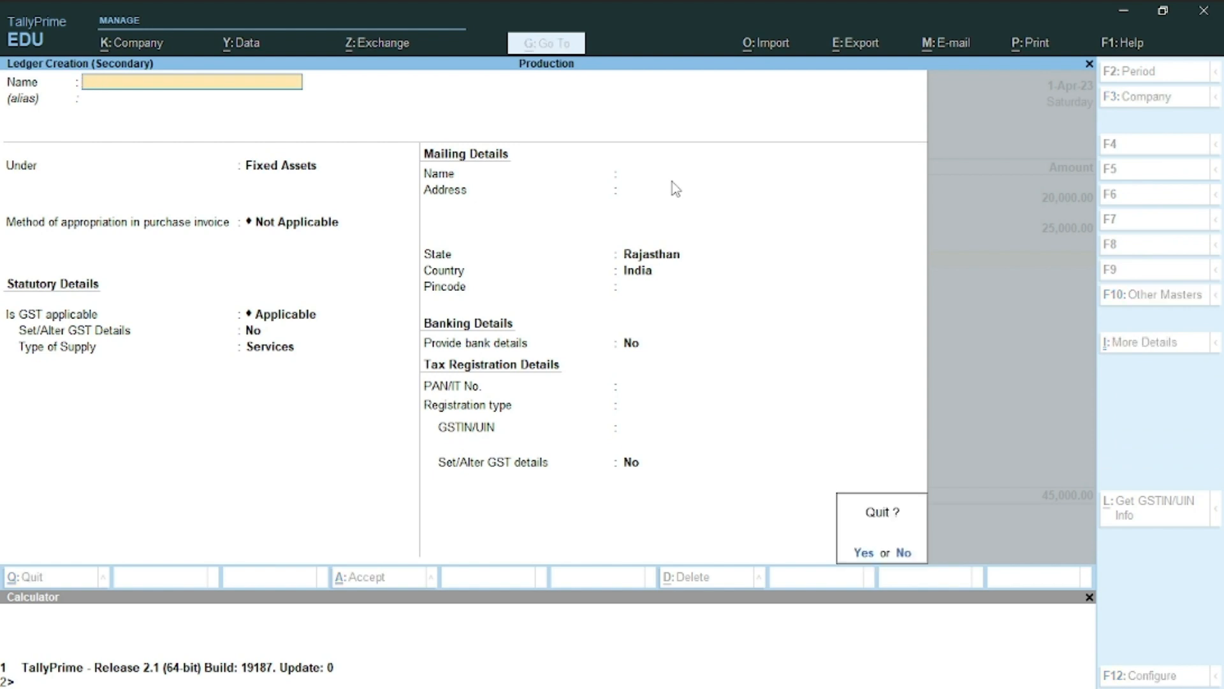
{"action": "type", "text": "yco"}
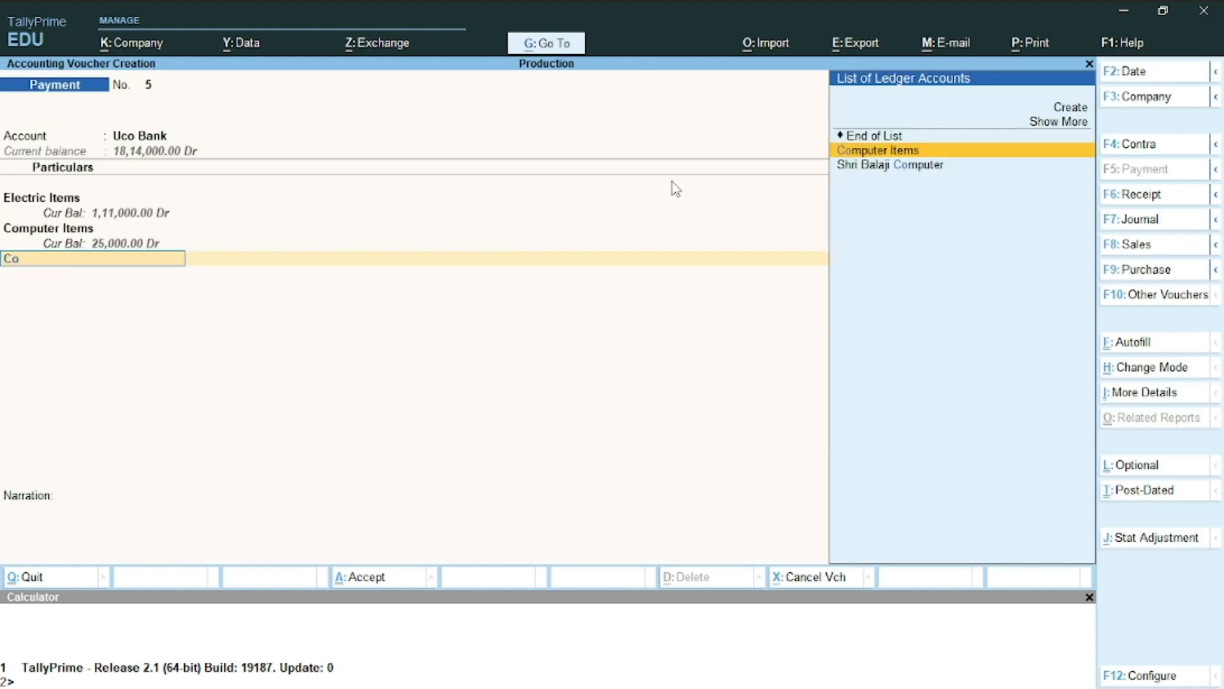
{"action": "key", "text": "Return"}
{"action": "key", "text": "alt+Tab"}
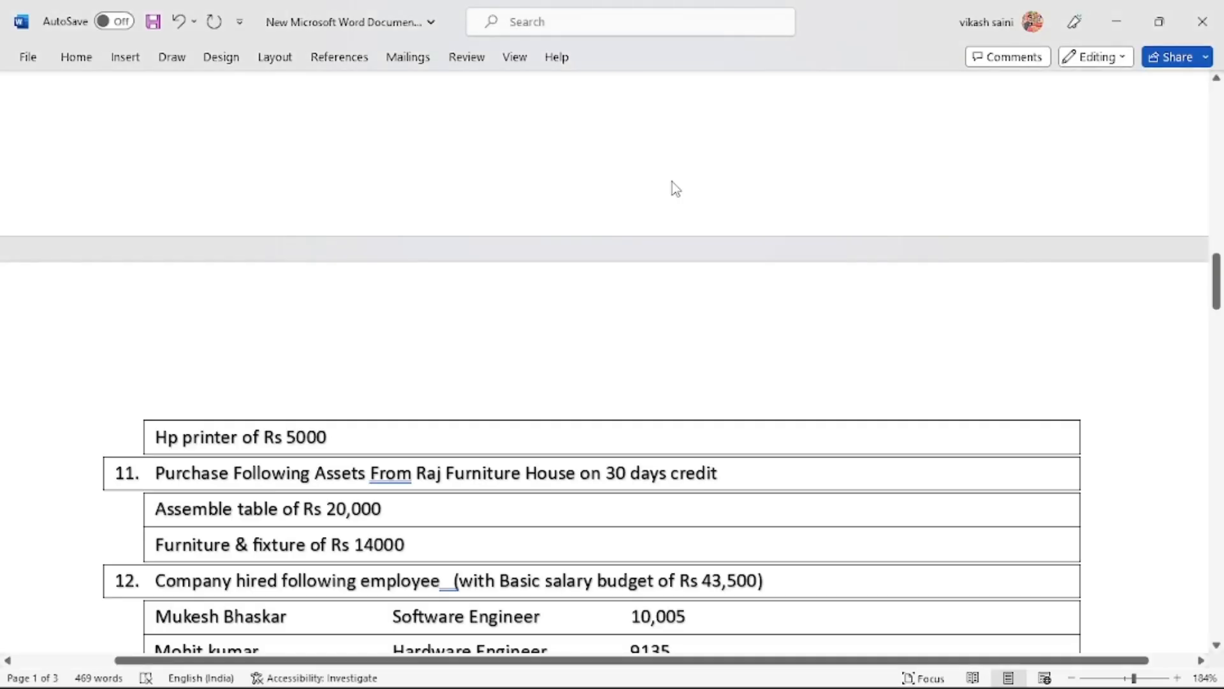
{"action": "key", "text": "alt+Tab"}
{"action": "type", "text": "5"}
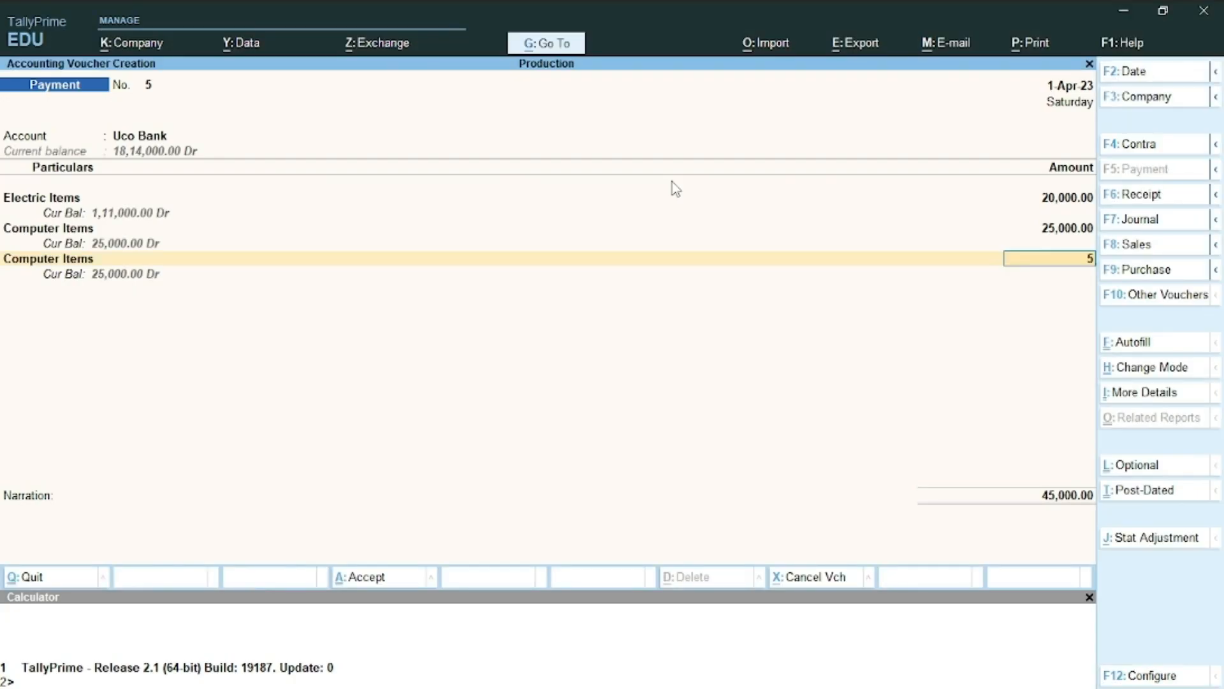
{"action": "type", "text": ",000"}
{"action": "key", "text": "Return"}
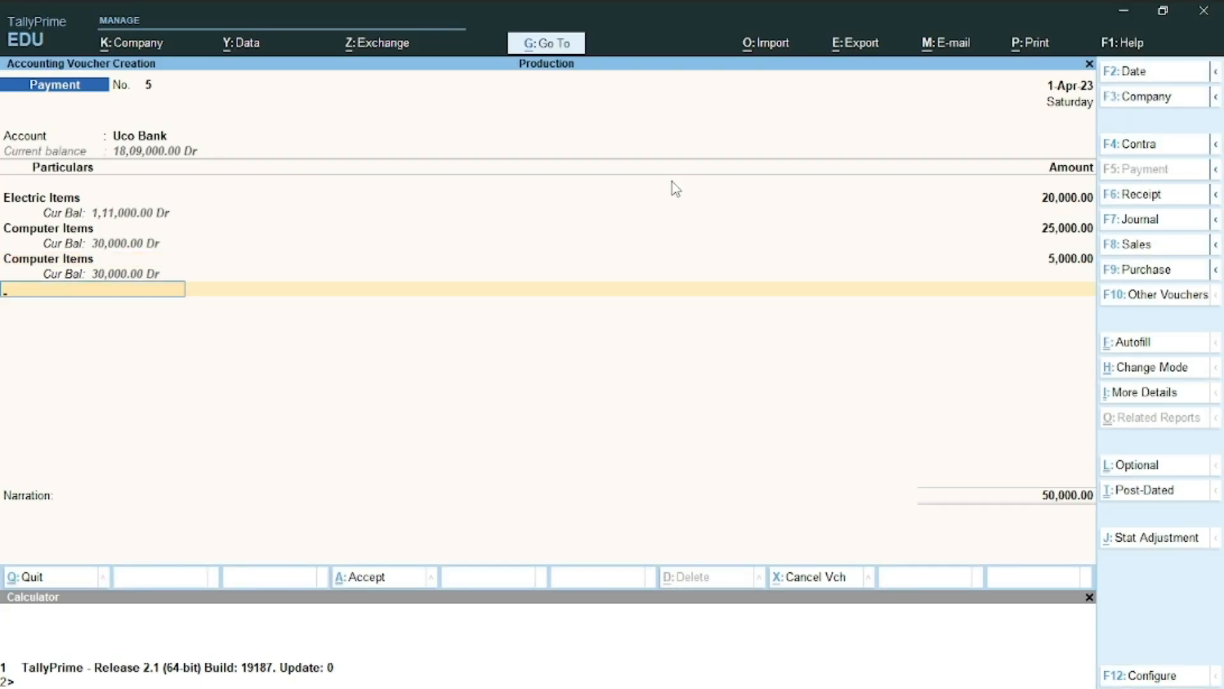
{"action": "key", "text": "Return"}
{"action": "key", "text": "Return"}
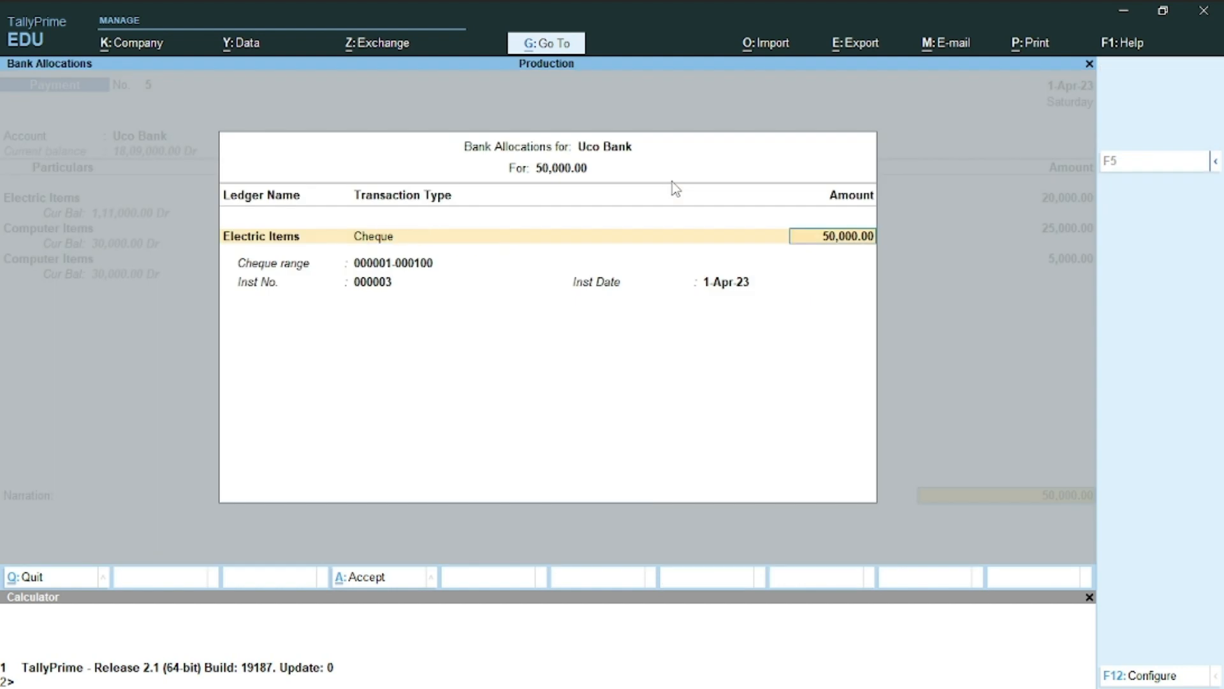
{"action": "key", "text": "Return"}
{"action": "key", "text": "Return"}
{"action": "key", "text": "Return"}
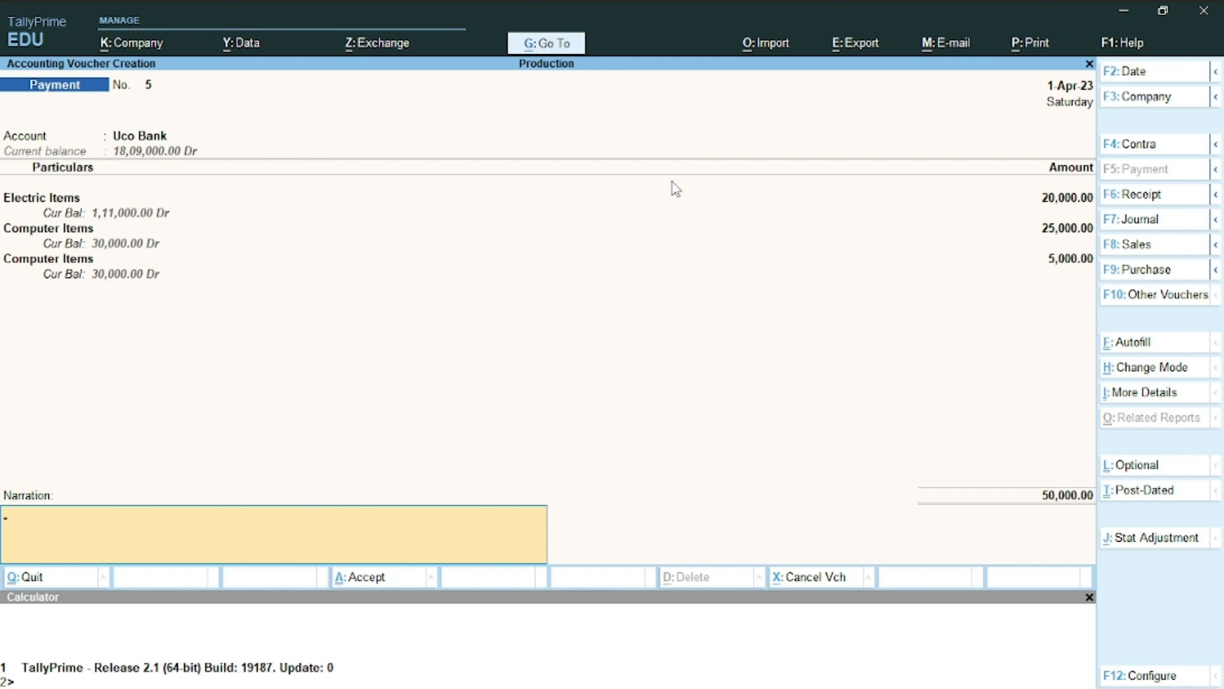
Save Payment voucher No. 5 (Uco Bank, 50,000 total) and switch to the Word task sheet
{"action": "key", "text": "Return"}
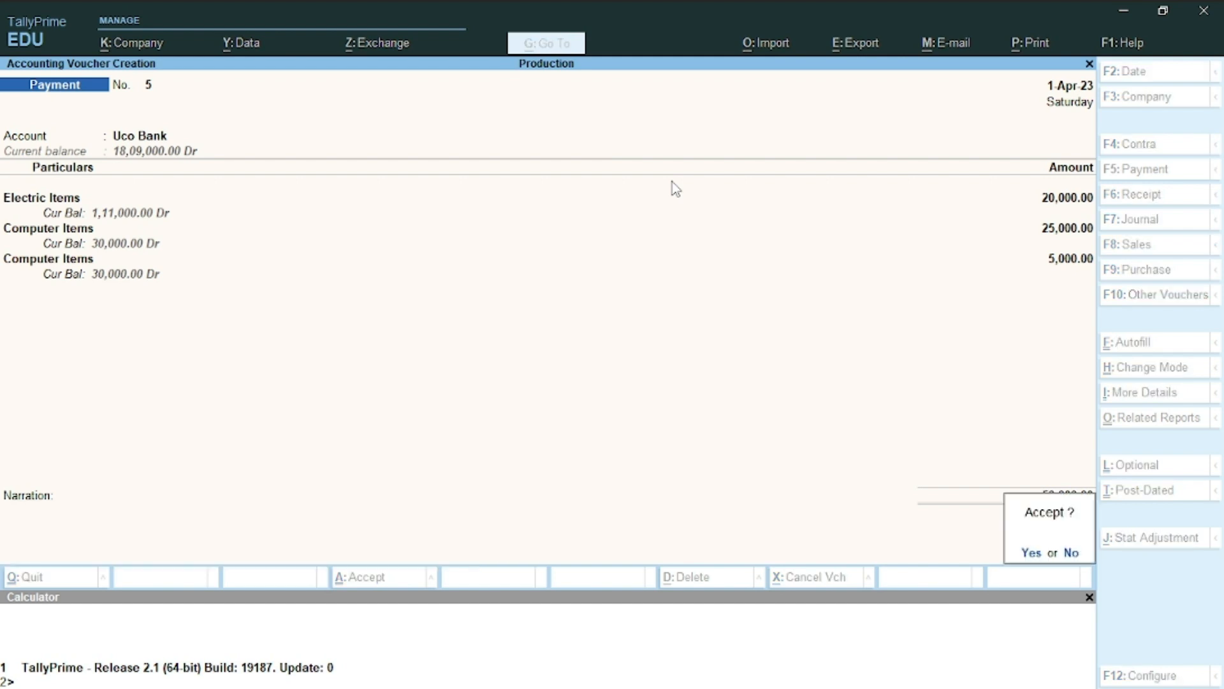
{"action": "key", "text": "Return"}
{"action": "key", "text": "alt+Tab"}
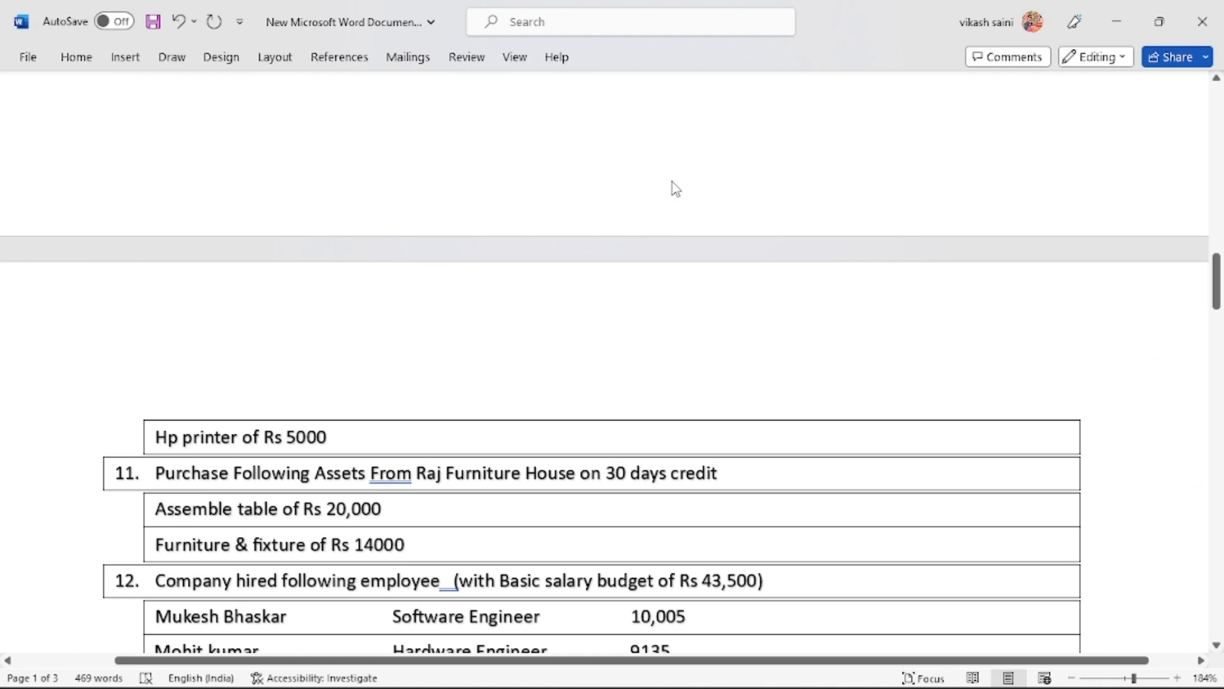
Scroll the Word sheet down to item 12's employee list and payroll tasks, then return to TallyPrime
{"action": "scroll", "coordinate": [672, 181], "scroll_direction": "down", "scroll_amount": 5}
{"action": "scroll", "coordinate": [672, 181], "scroll_direction": "down", "scroll_amount": 1}
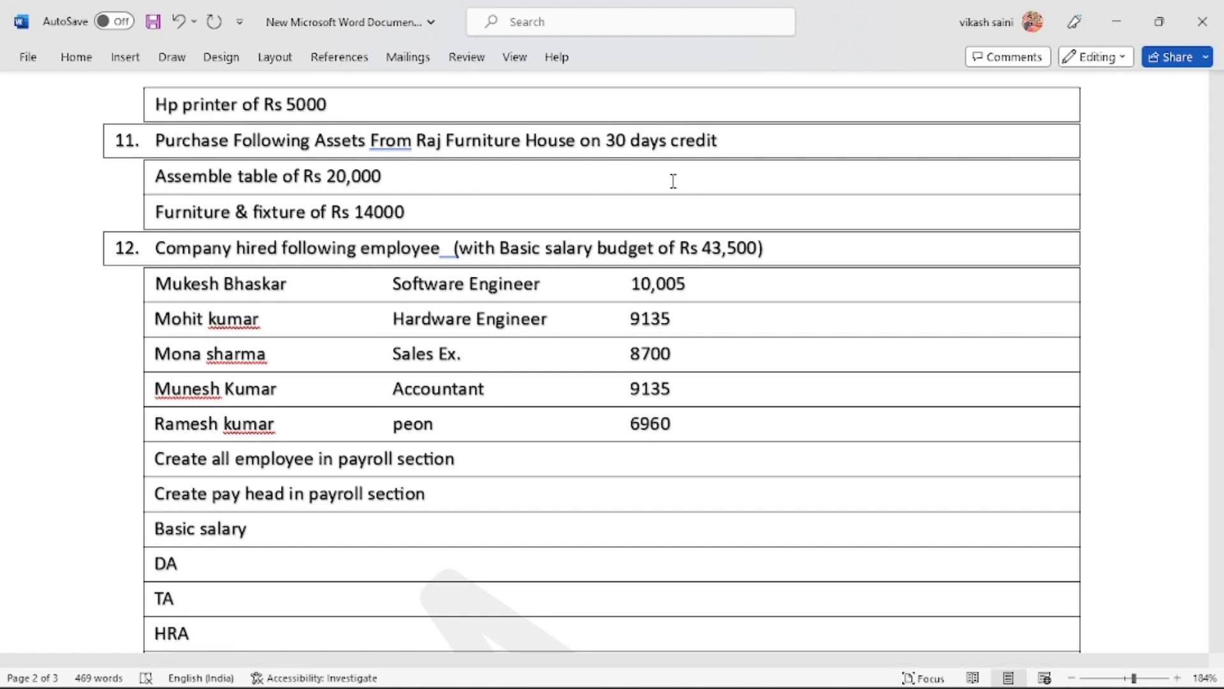
{"action": "key", "text": "alt+Tab"}
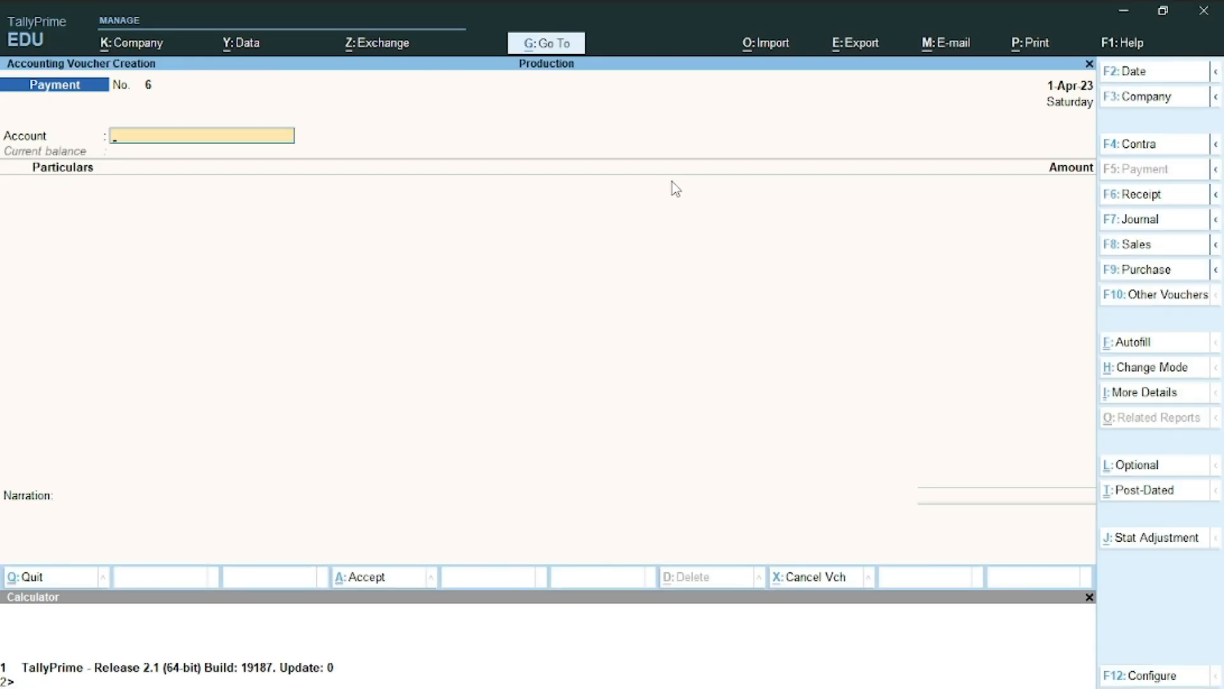
Go back to Purchase voucher No. 1 and step through its Intel, AMD, SSD and Monitor allocations
{"action": "key", "text": "Page_Up"}
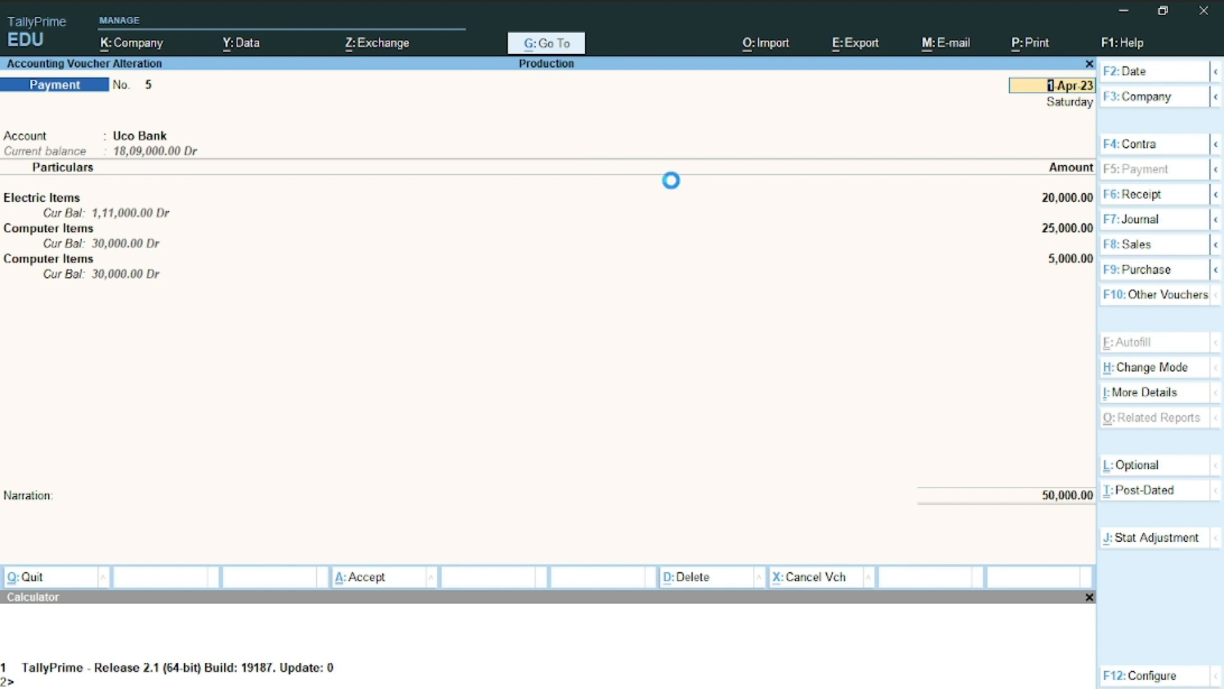
{"action": "key", "text": "Page_Up"}
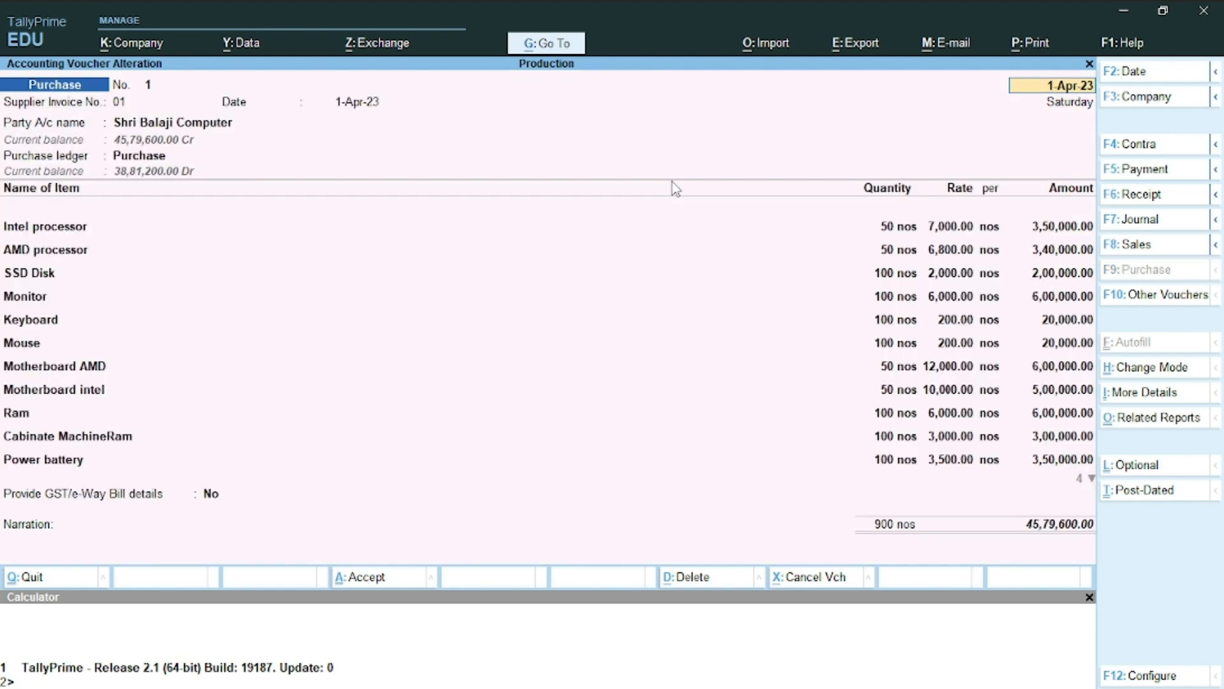
{"action": "key", "text": "Return"}
{"action": "key", "text": "Return"}
{"action": "key", "text": "Return"}
{"action": "key", "text": "Return"}
{"action": "key", "text": "Return"}
{"action": "key", "text": "Return"}
{"action": "key", "text": "Return"}
{"action": "key", "text": "Return"}
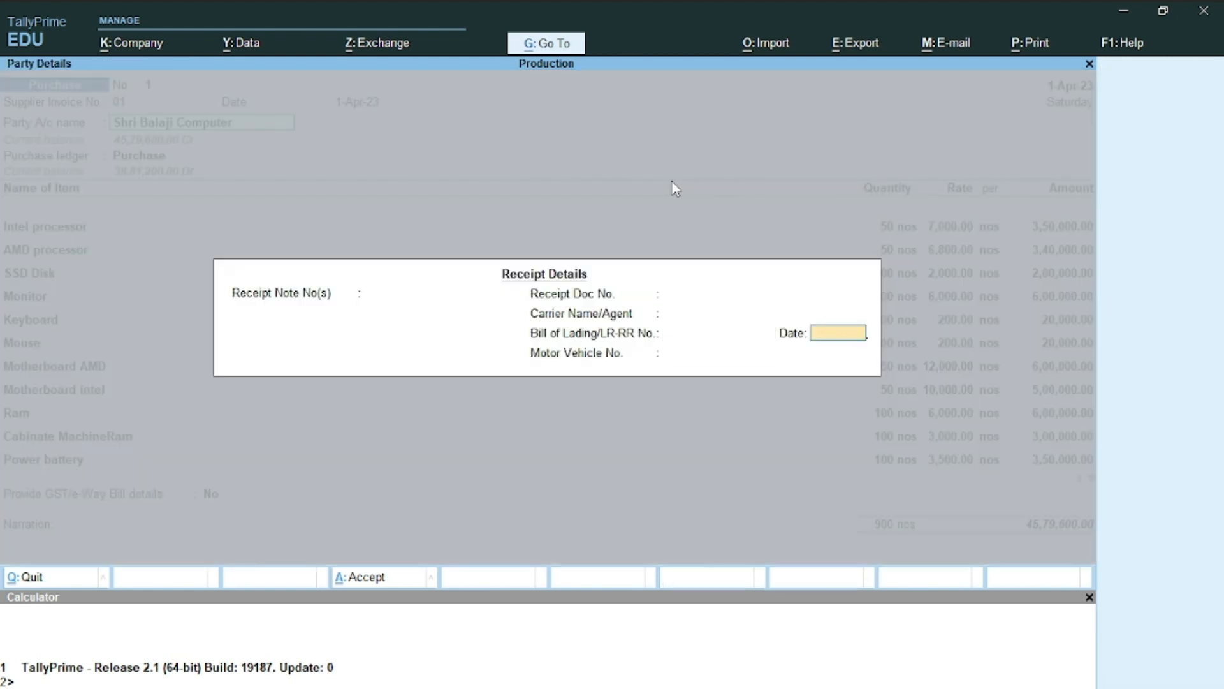
{"action": "key", "text": "Return"}
{"action": "key", "text": "Return"}
{"action": "key", "text": "Return"}
{"action": "key", "text": "Return"}
{"action": "key", "text": "Return"}
{"action": "key", "text": "Return"}
{"action": "key", "text": "Return"}
{"action": "key", "text": "Return"}
{"action": "key", "text": "Return"}
{"action": "key", "text": "Return"}
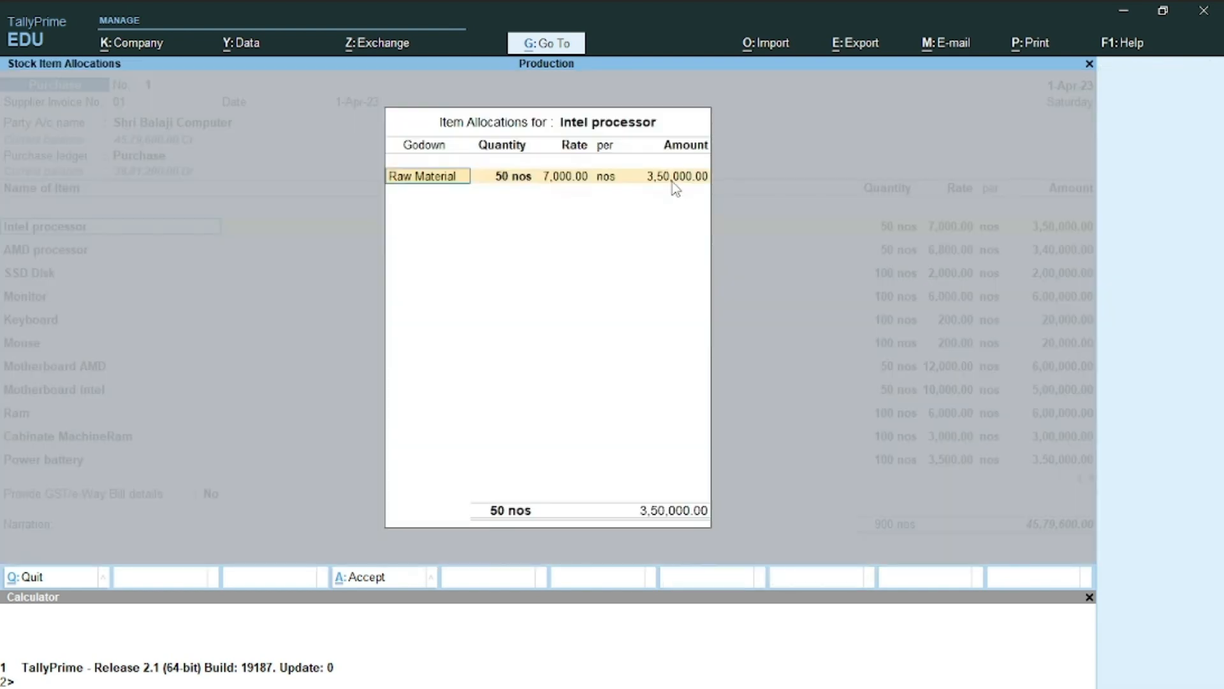
{"action": "key", "text": "Return"}
{"action": "key", "text": "Return"}
{"action": "key", "text": "Return"}
{"action": "key", "text": "Return"}
{"action": "key", "text": "Return"}
{"action": "key", "text": "Return"}
{"action": "key", "text": "Return"}
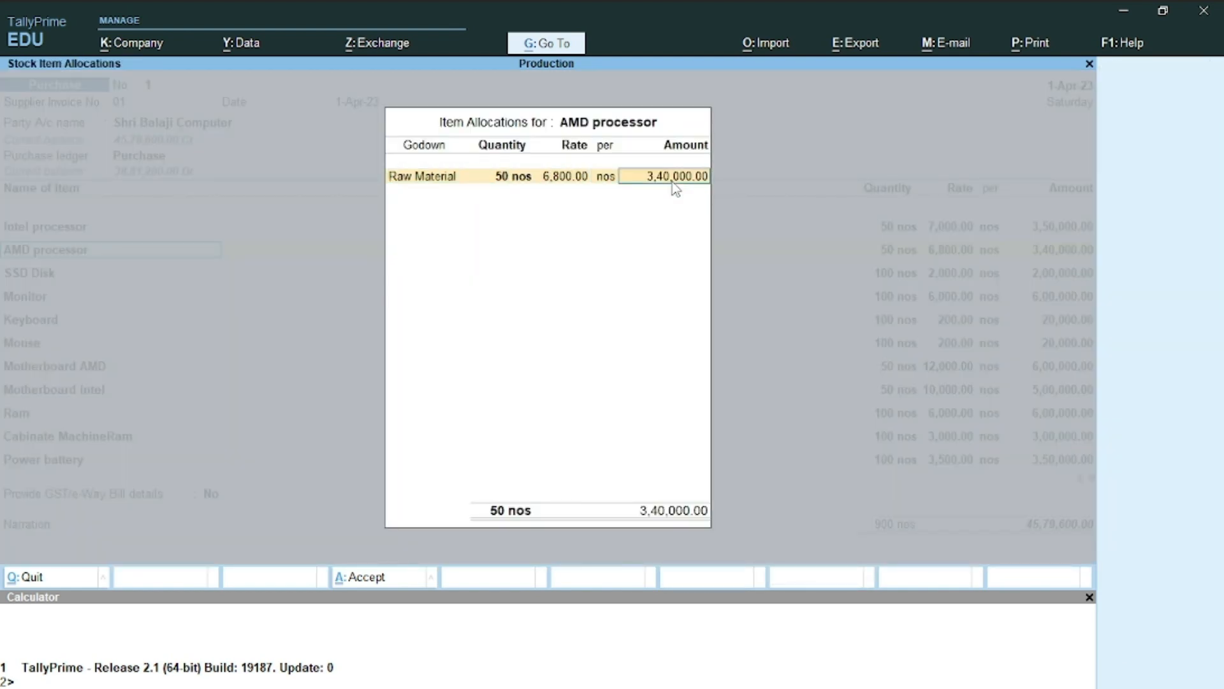
{"action": "key", "text": "Return"}
{"action": "key", "text": "Return"}
{"action": "key", "text": "Return"}
{"action": "key", "text": "Return"}
{"action": "key", "text": "Return"}
{"action": "key", "text": "Return"}
{"action": "key", "text": "Return"}
{"action": "key", "text": "Return"}
{"action": "key", "text": "Return"}
{"action": "key", "text": "Return"}
{"action": "key", "text": "Return"}
{"action": "key", "text": "Return"}
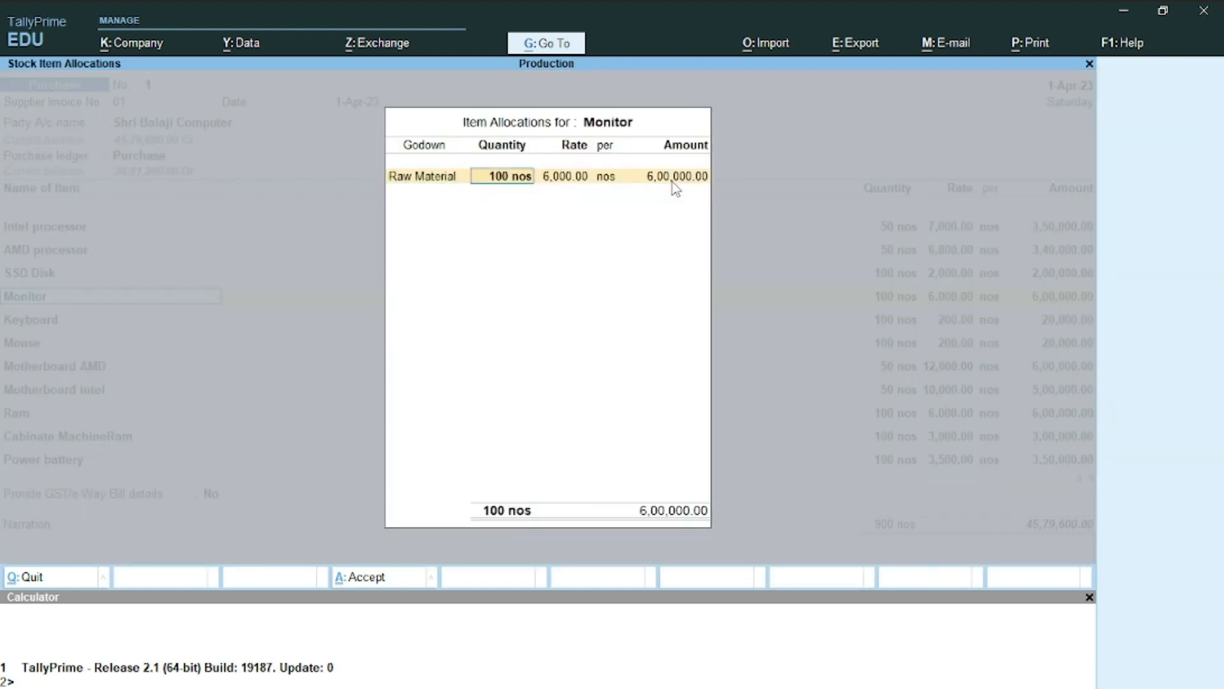
{"action": "key", "text": "Return"}
{"action": "key", "text": "Return"}
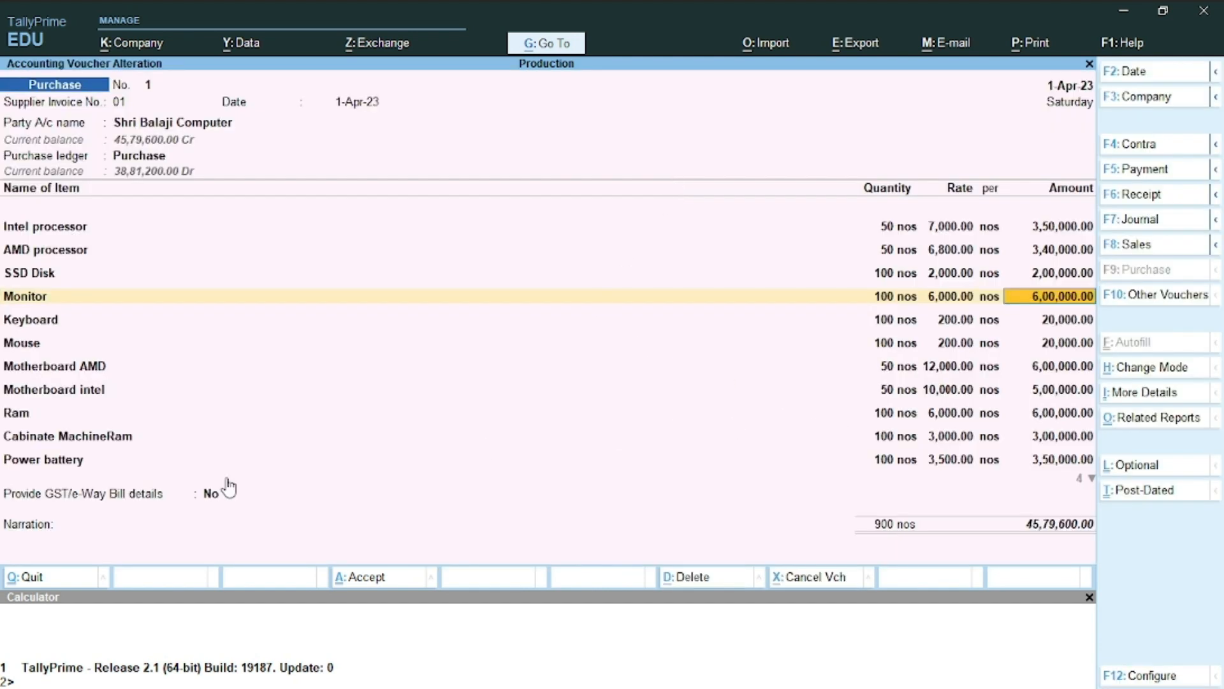
Move past the Power battery and Carrage Inward lines to Shri Balaji Computer's bill-wise details, then check Word
{"action": "left_click", "coordinate": [1041, 459]}
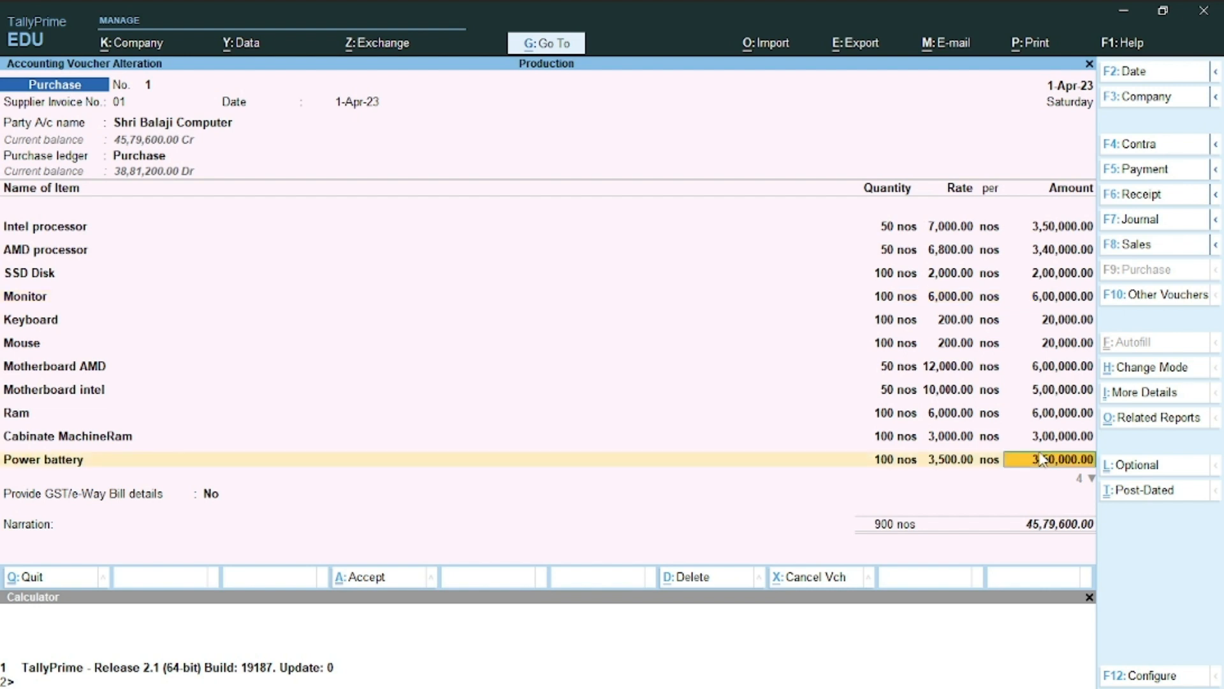
{"action": "key", "text": "Return"}
{"action": "key", "text": "Return"}
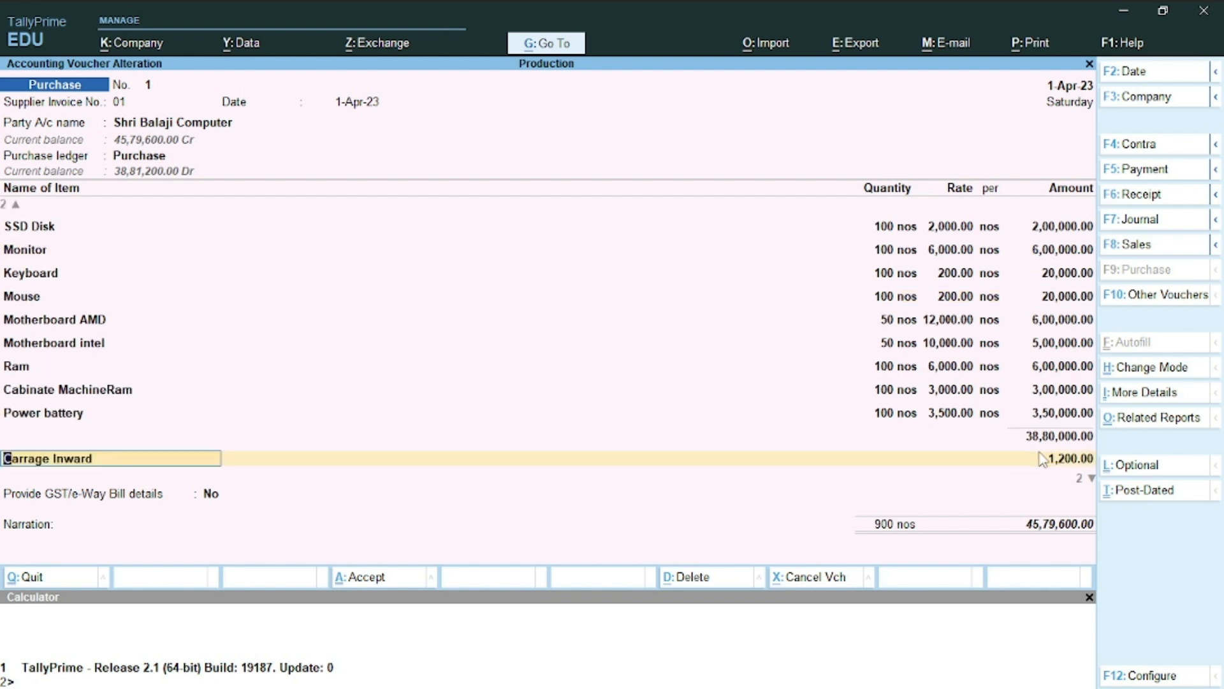
{"action": "key", "text": "Return"}
{"action": "key", "text": "Return"}
{"action": "key", "text": "Return"}
{"action": "key", "text": "Return"}
{"action": "key", "text": "Return"}
{"action": "key", "text": "Return"}
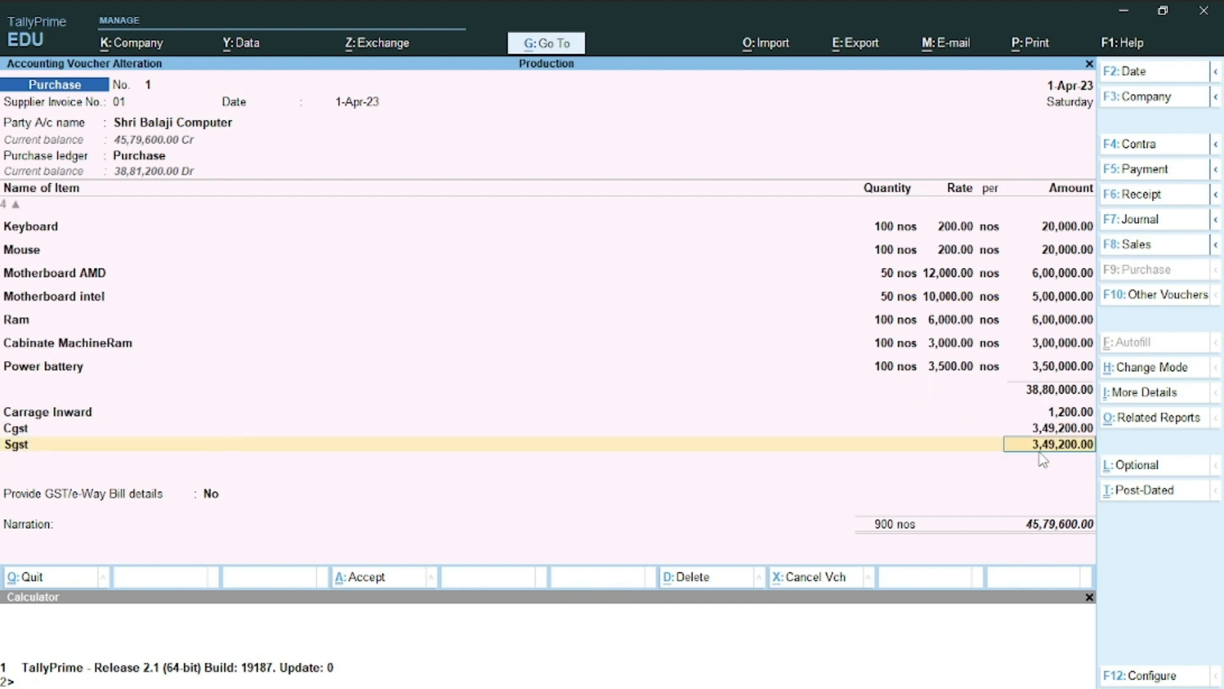
{"action": "key", "text": "Return"}
{"action": "key", "text": "Return"}
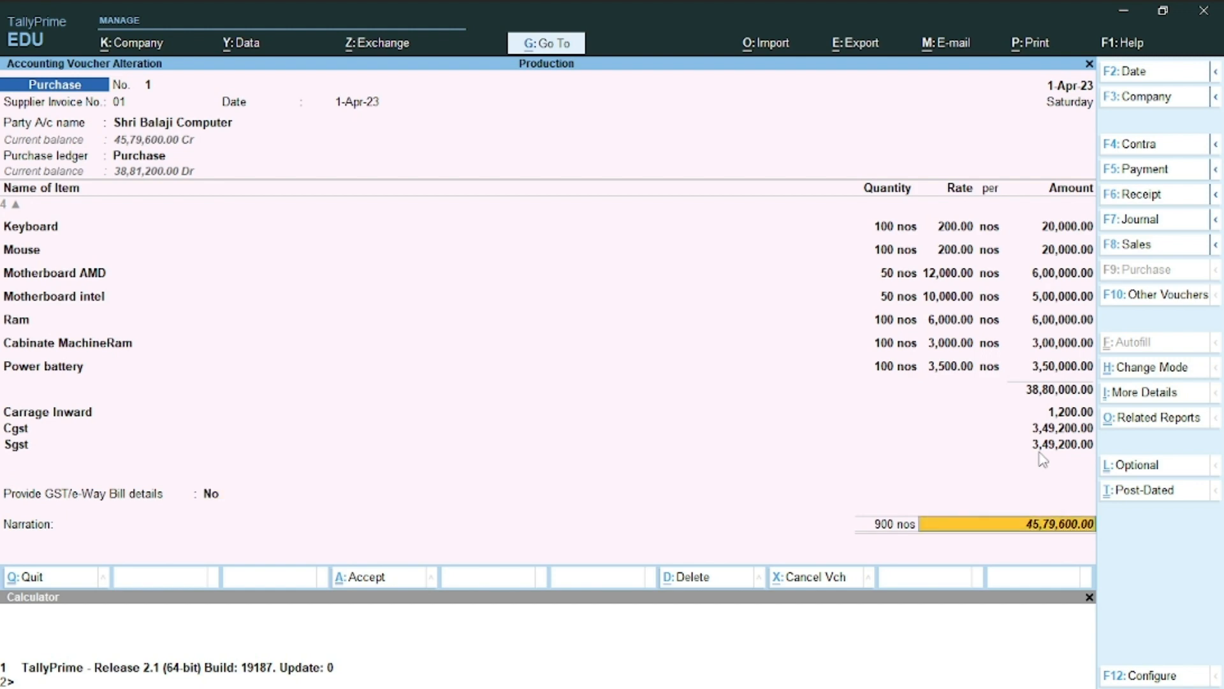
{"action": "key", "text": "Return"}
{"action": "key", "text": "Return"}
{"action": "key", "text": "Return"}
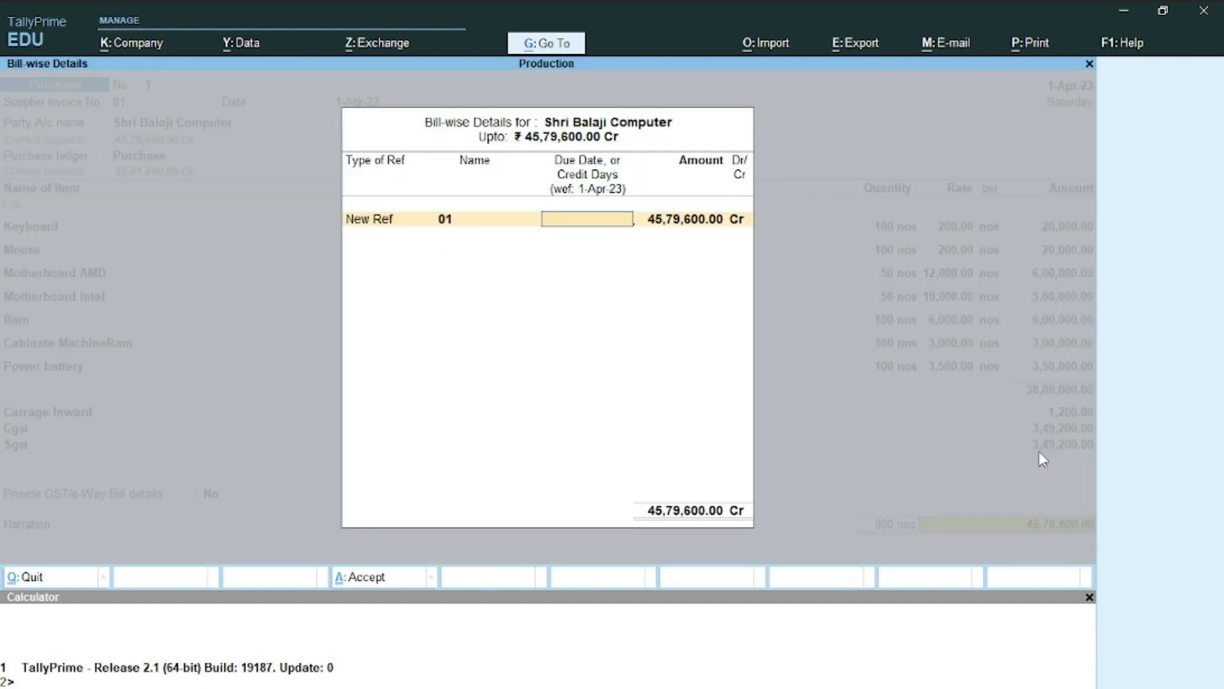
{"action": "key", "text": "alt+Tab"}
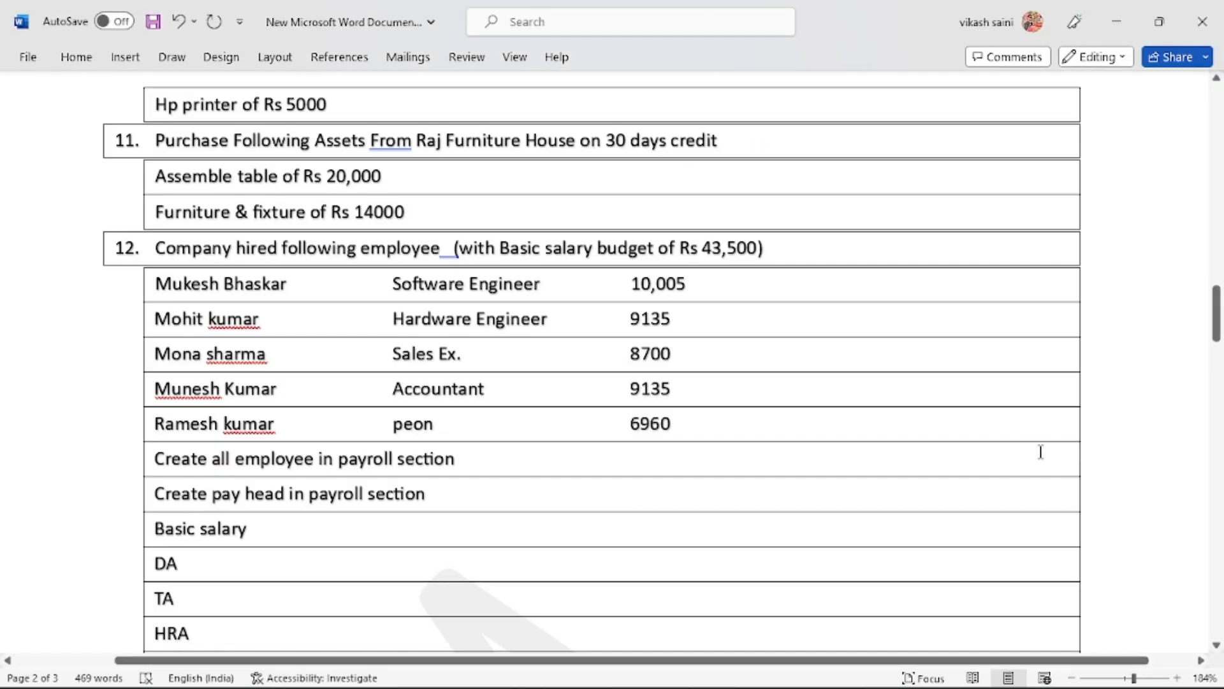
Check item 9's 30-day credit terms in Word, then return to the bill-wise details
{"action": "scroll", "coordinate": [1040, 452], "scroll_direction": "up", "scroll_amount": 15}
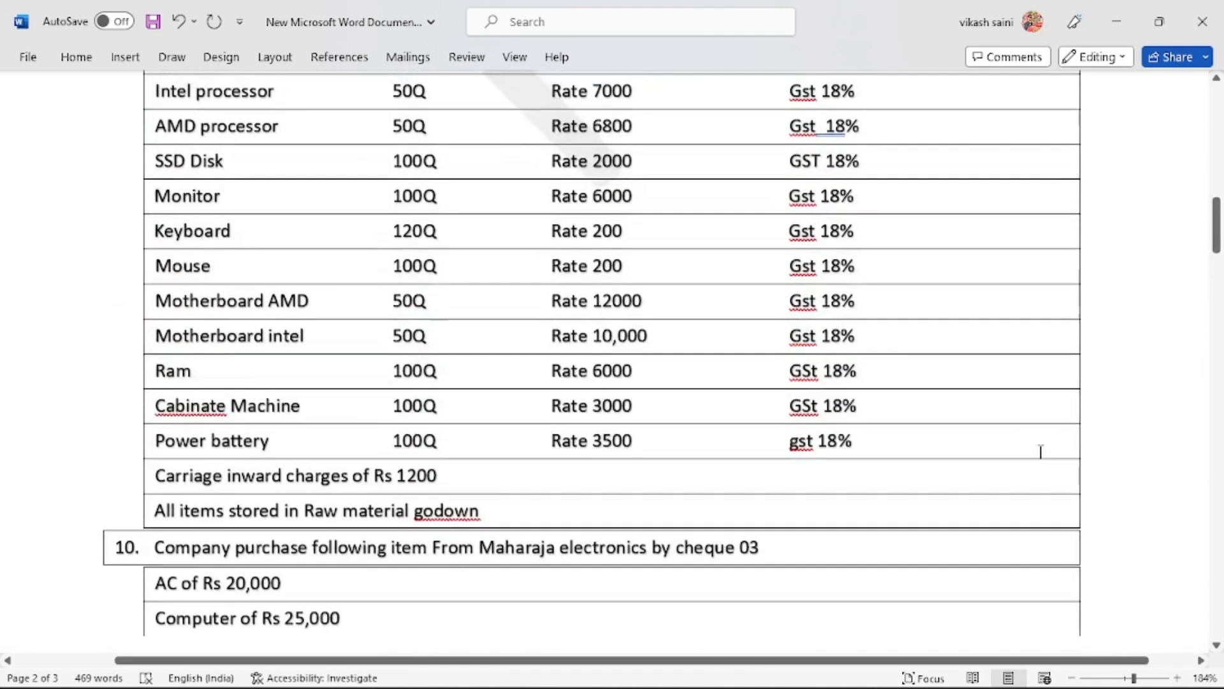
{"action": "scroll", "coordinate": [1041, 451], "scroll_direction": "up", "scroll_amount": 5}
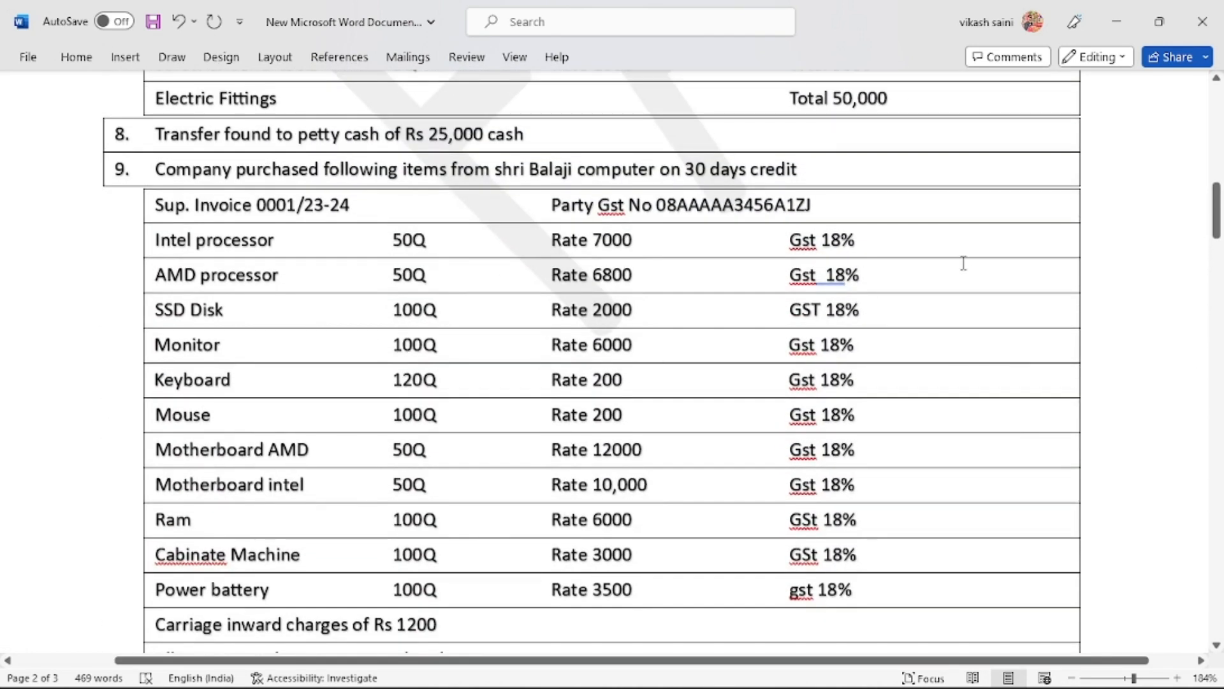
{"action": "scroll", "coordinate": [754, 175], "scroll_direction": "down", "scroll_amount": 12}
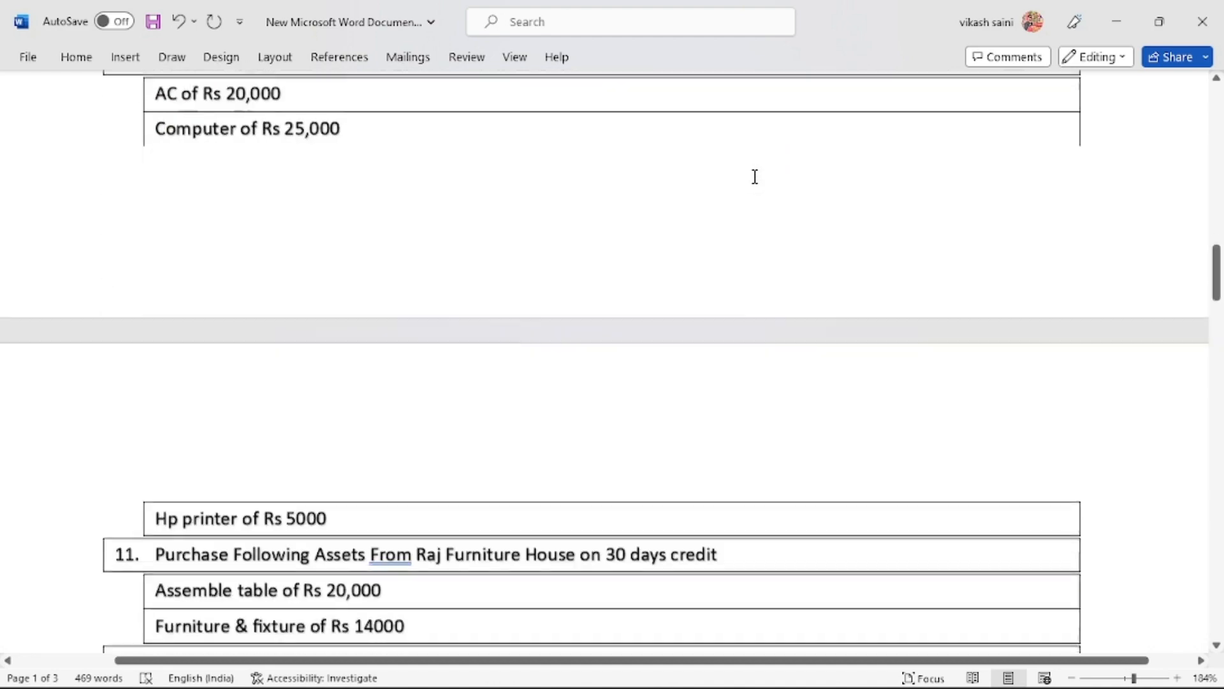
{"action": "scroll", "coordinate": [754, 176], "scroll_direction": "down", "scroll_amount": 5}
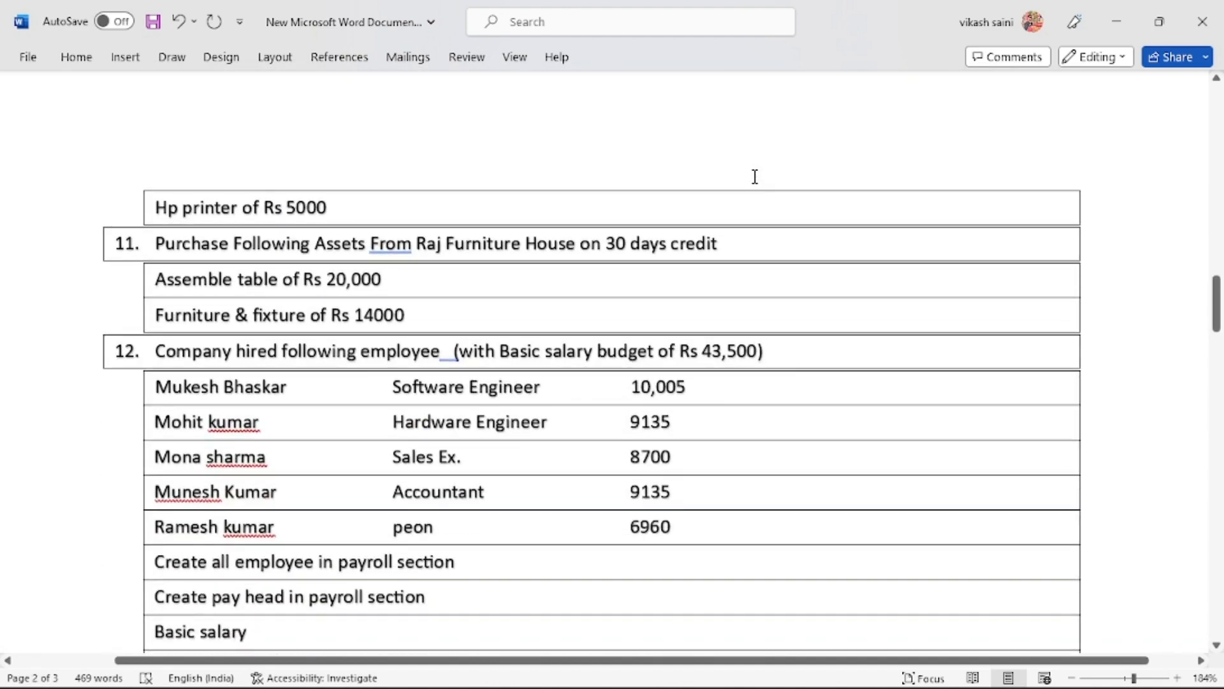
{"action": "key", "text": "alt+Tab"}
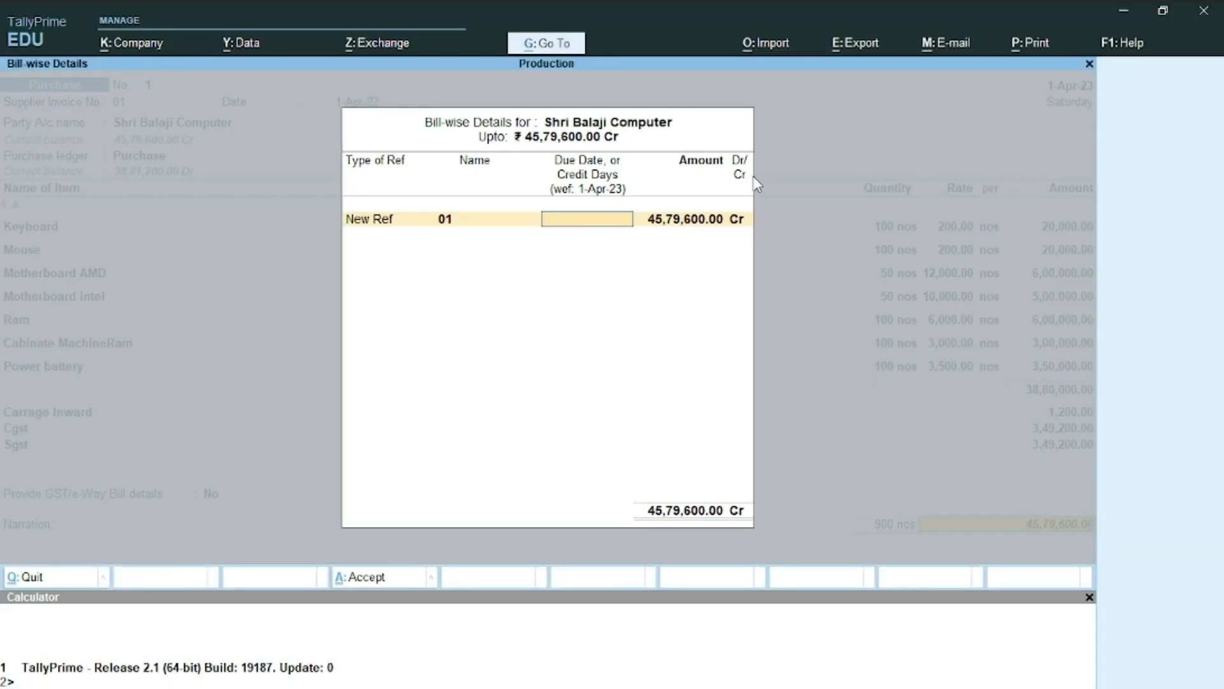
Give bill New Ref 01 30 credit days (due 1-May-23) and save Purchase voucher No. 1
{"action": "type", "text": "30"}
{"action": "key", "text": "Return"}
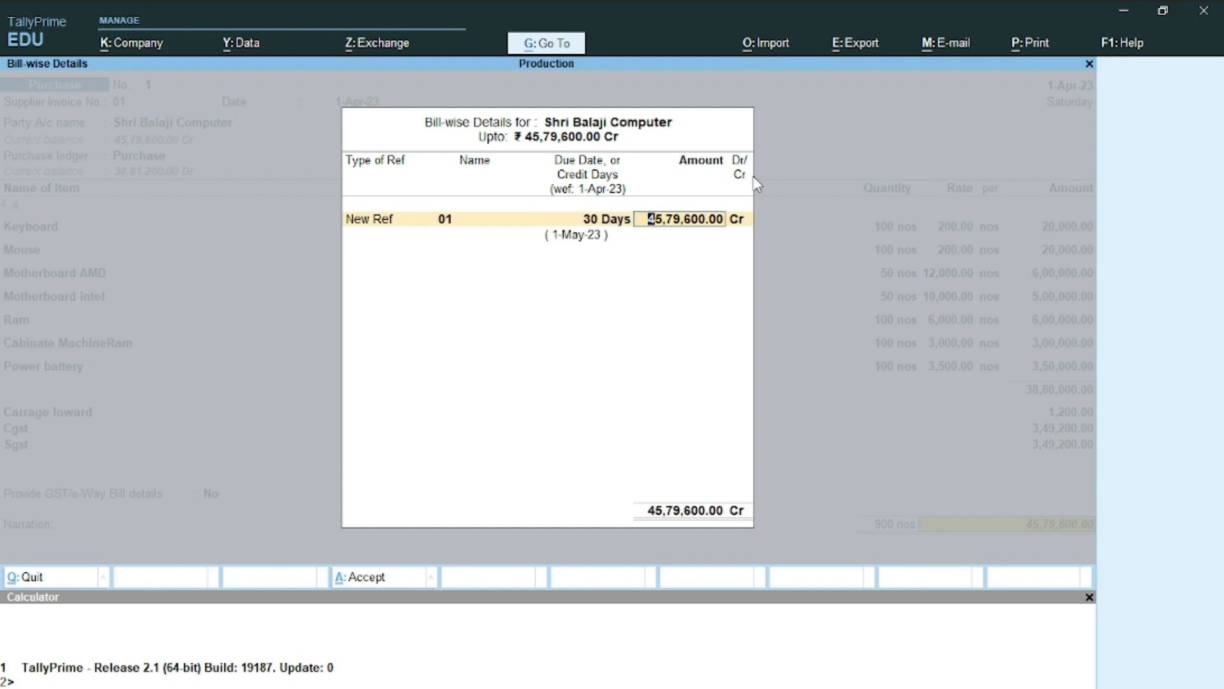
{"action": "key", "text": "Return"}
{"action": "key", "text": "Return"}
{"action": "key", "text": "Return"}
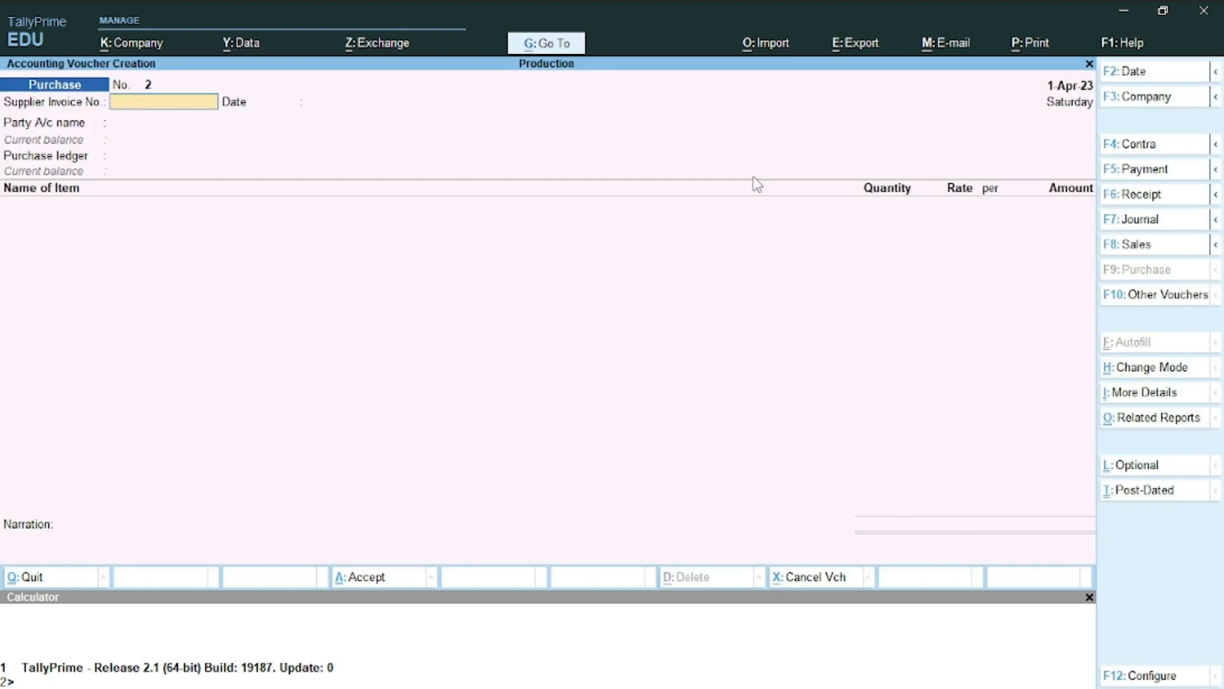
In Word, delete the '30 days' credit wording from the end of item 11
{"action": "key", "text": "alt+Tab"}
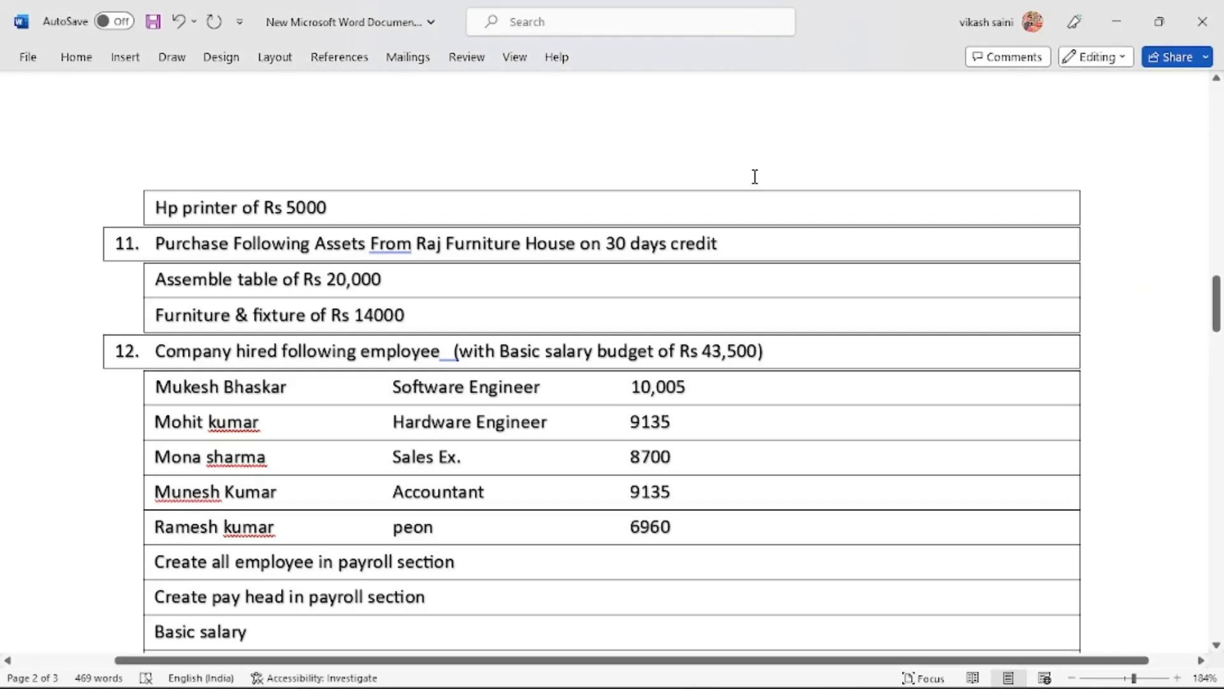
{"action": "scroll", "coordinate": [755, 177], "scroll_direction": "down", "scroll_amount": 3}
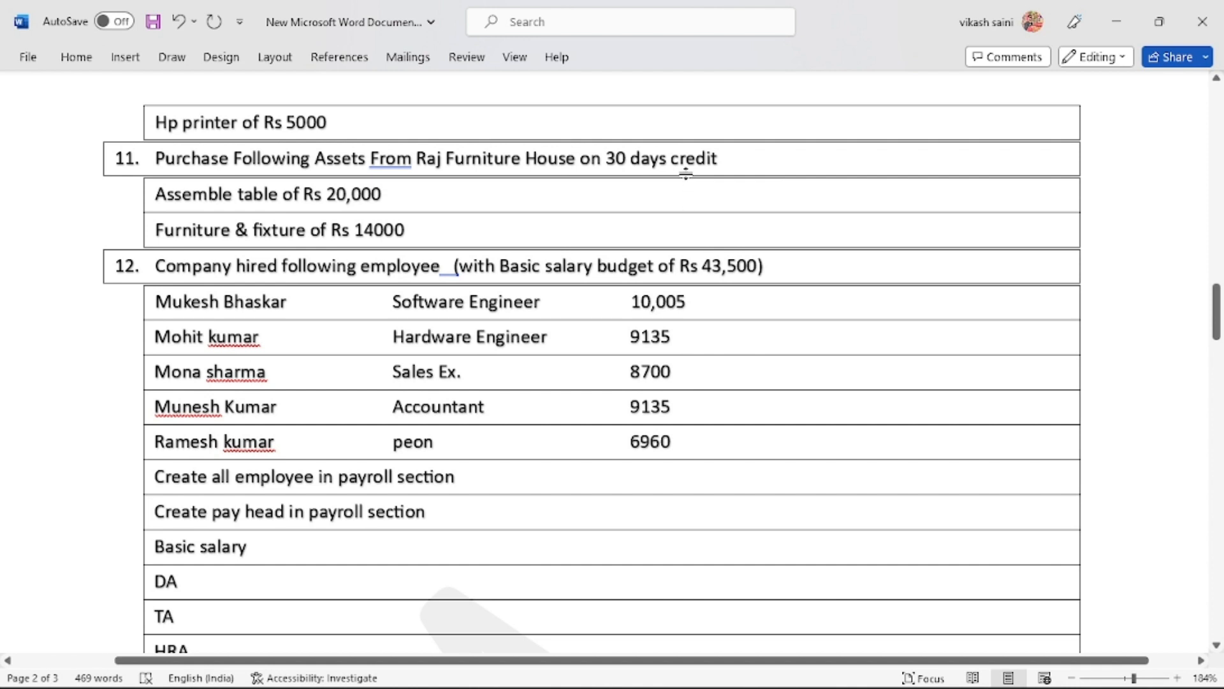
{"action": "left_click", "coordinate": [743, 161]}
{"action": "key", "text": "BackSpace"}
{"action": "key", "text": "BackSpace"}
{"action": "key", "text": "BackSpace"}
{"action": "key", "text": "BackSpace"}
{"action": "key", "text": "BackSpace"}
{"action": "key", "text": "BackSpace"}
{"action": "key", "text": "BackSpace"}
{"action": "key", "text": "BackSpace"}
{"action": "key", "text": "BackSpace"}
{"action": "key", "text": "BackSpace"}
{"action": "key", "text": "BackSpace"}
{"action": "key", "text": "BackSpace"}
{"action": "key", "text": "BackSpace"}
{"action": "key", "text": "BackSpace"}
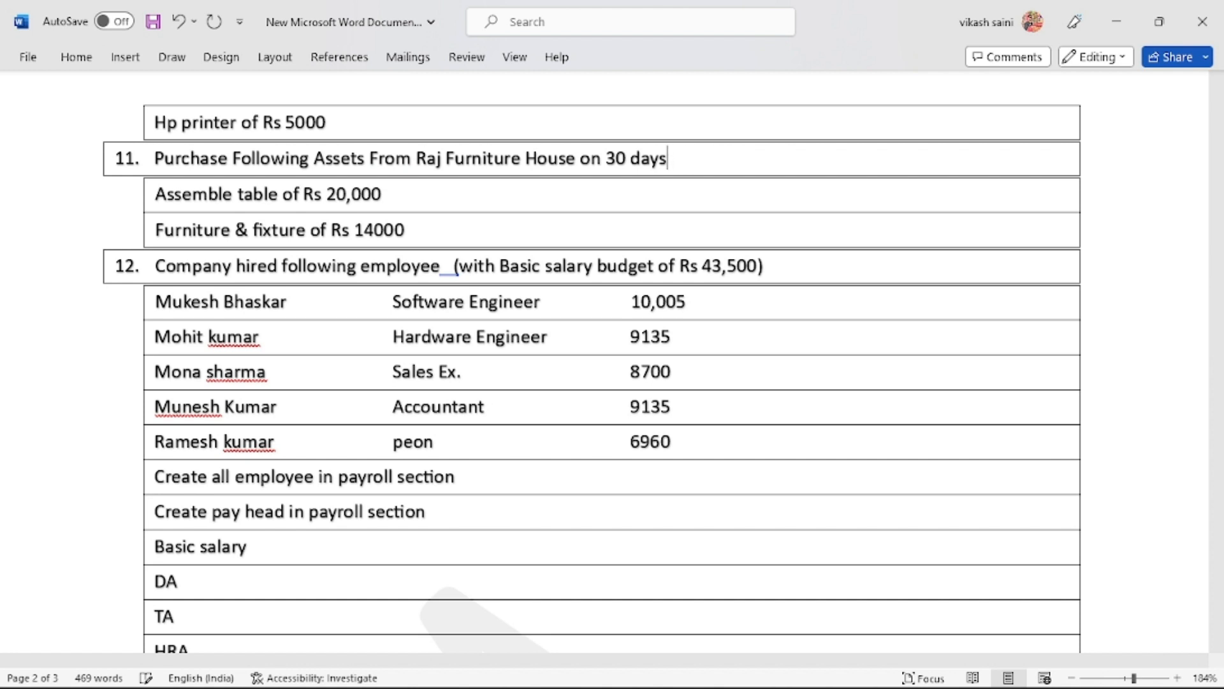
{"action": "key", "text": "BackSpace"}
{"action": "key", "text": "BackSpace"}
{"action": "key", "text": "BackSpace"}
{"action": "key", "text": "BackSpace"}
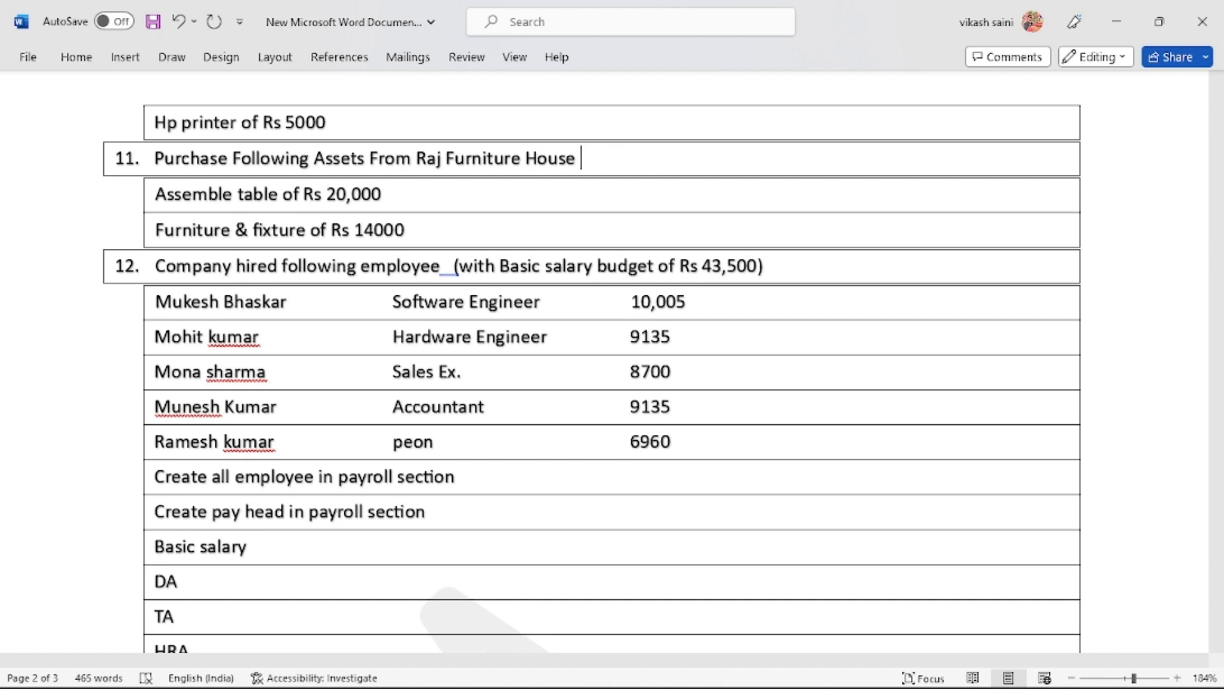
End item 11 with 'on credit' and add a blank unnumbered sub-row beneath it
{"action": "type", "text": "by cheque"}
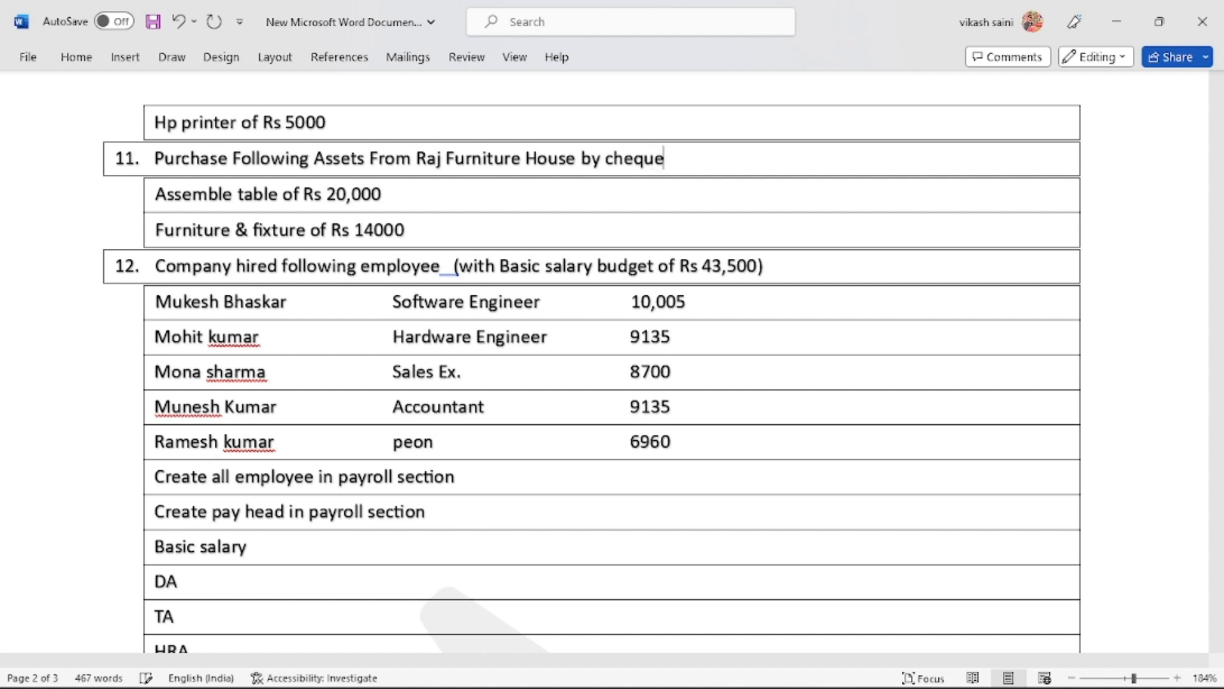
{"action": "key", "text": "BackSpace"}
{"action": "key", "text": "BackSpace"}
{"action": "key", "text": "BackSpace"}
{"action": "key", "text": "BackSpace"}
{"action": "key", "text": "BackSpace"}
{"action": "key", "text": "BackSpace"}
{"action": "key", "text": "BackSpace"}
{"action": "key", "text": "BackSpace"}
{"action": "key", "text": "BackSpace"}
{"action": "type", "text": "on"}
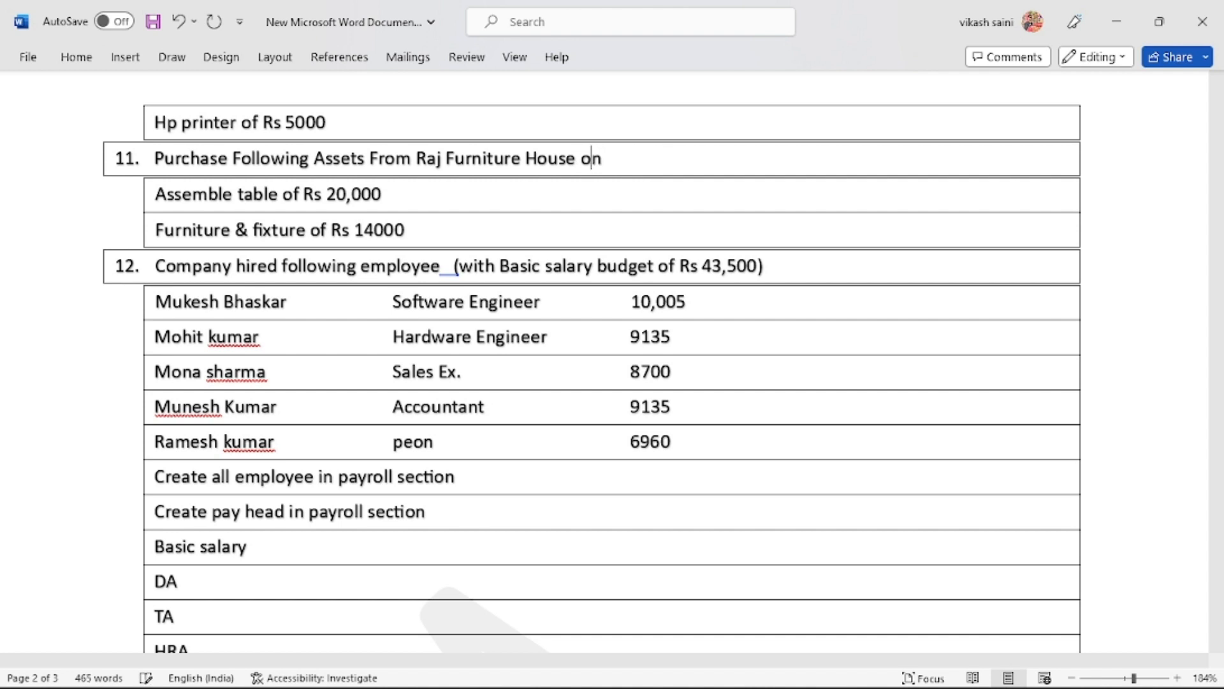
{"action": "type", "text": " credit"}
{"action": "key", "text": "Return"}
{"action": "key", "text": "Tab"}
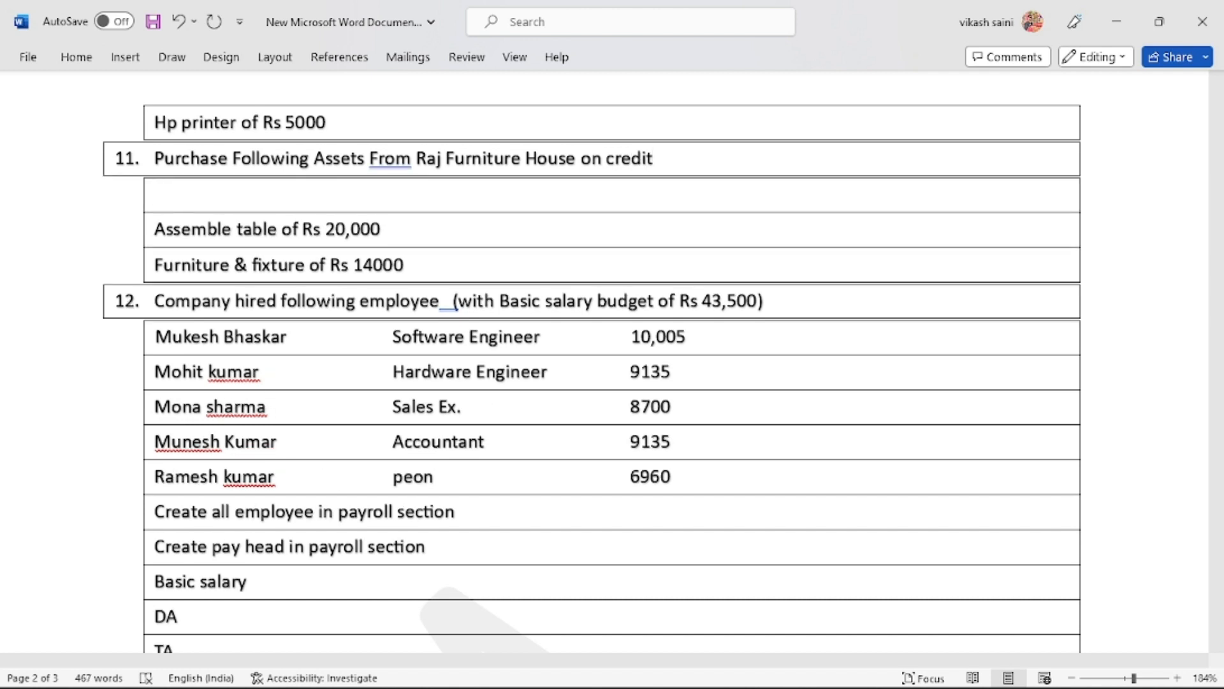
{"action": "key", "text": "alt+Tab"}
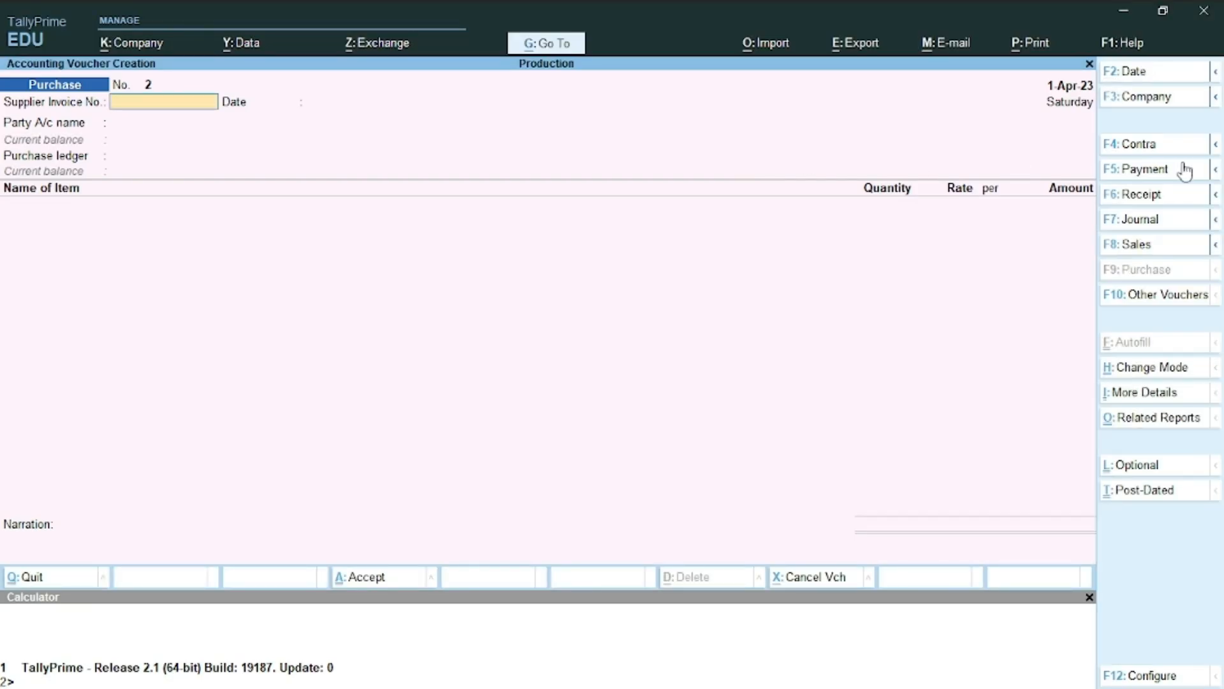
Start Journal voucher No. 1 debiting Furniture & Fixture 20,000
{"action": "left_click", "coordinate": [1138, 220]}
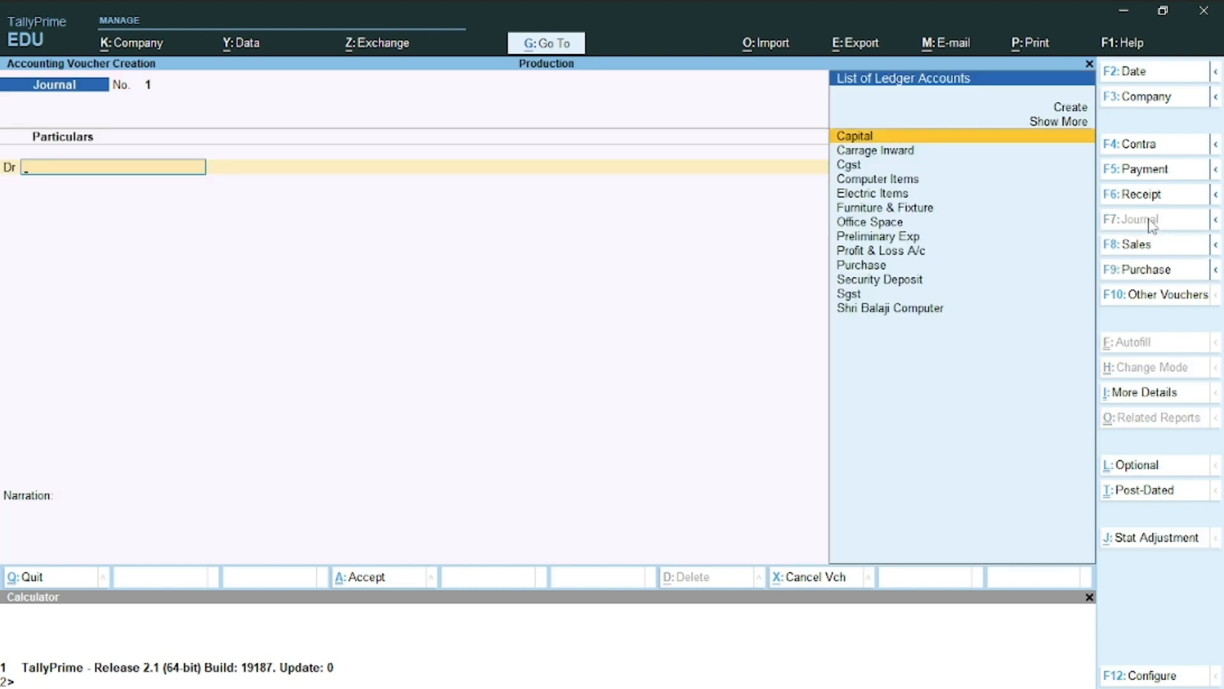
{"action": "key", "text": "alt+Tab"}
{"action": "key", "text": "alt+Tab"}
{"action": "key", "text": "alt+c"}
{"action": "type", "text": "A"}
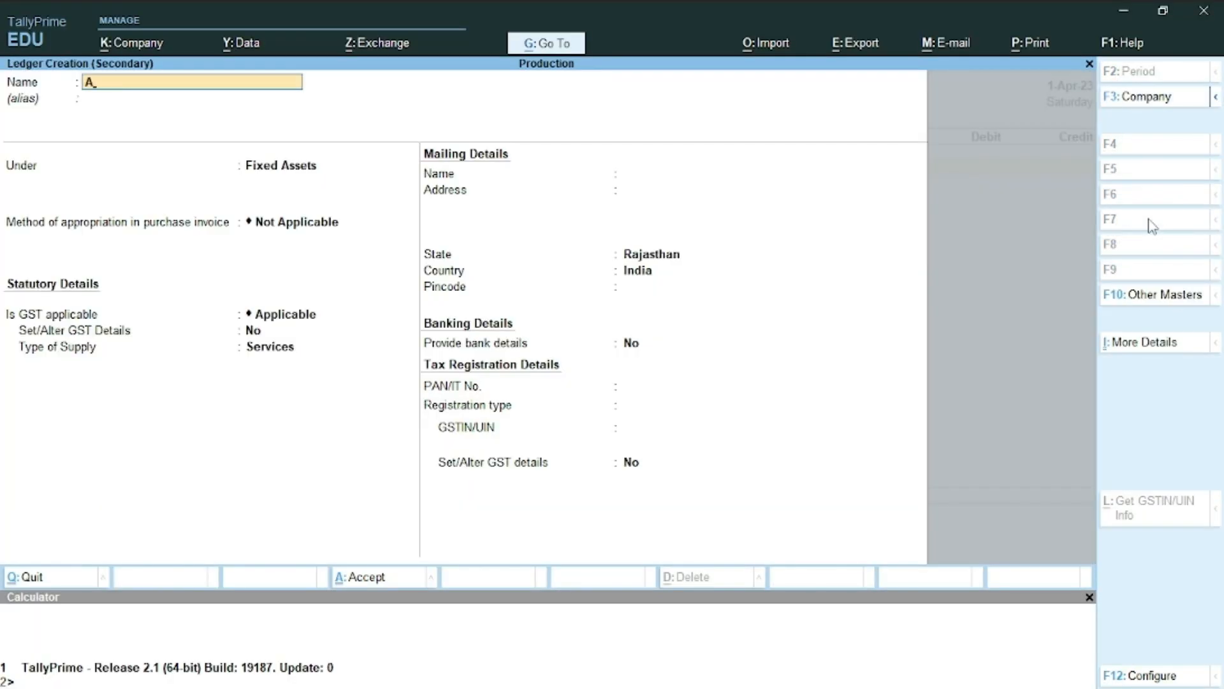
{"action": "key", "text": "BackSpace"}
{"action": "key", "text": "Escape"}
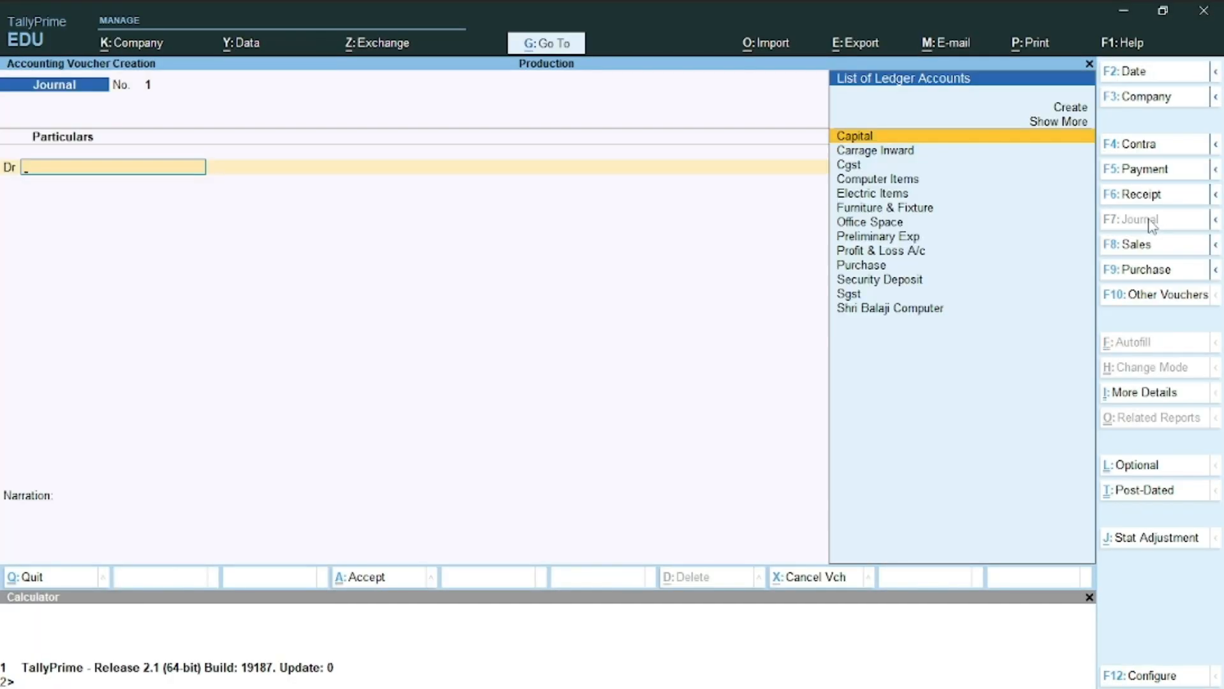
{"action": "type", "text": "Fu"}
{"action": "key", "text": "Return"}
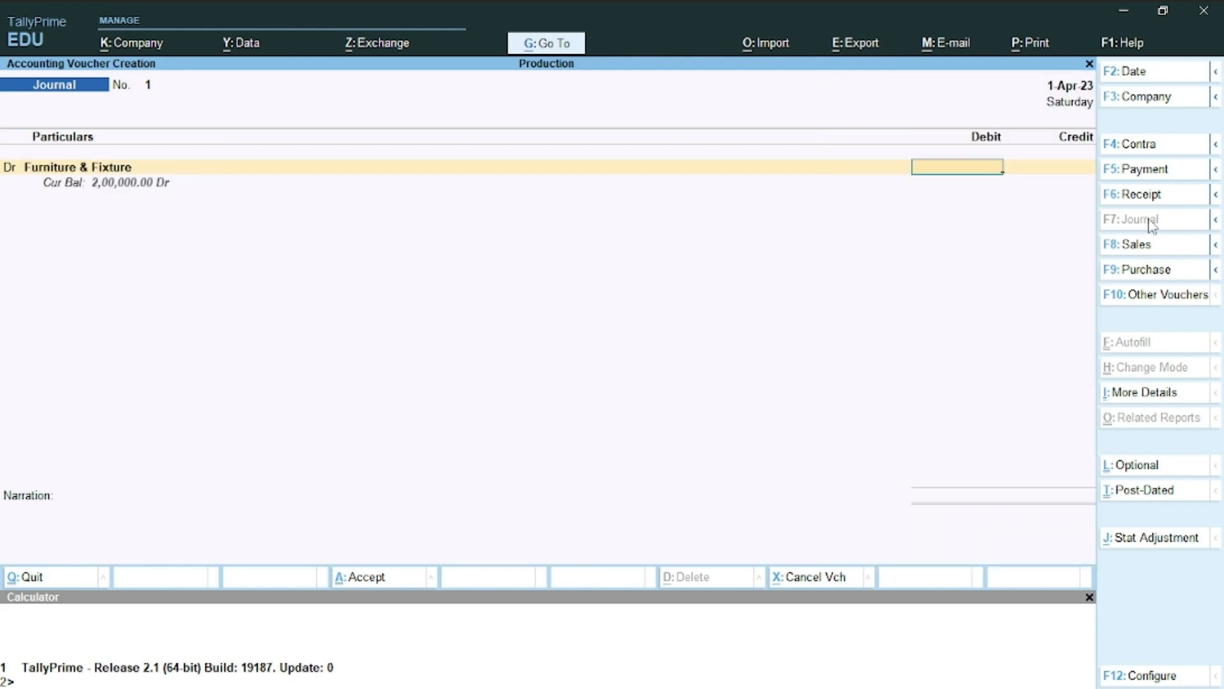
{"action": "key", "text": "alt+Tab"}
{"action": "key", "text": "alt+Tab"}
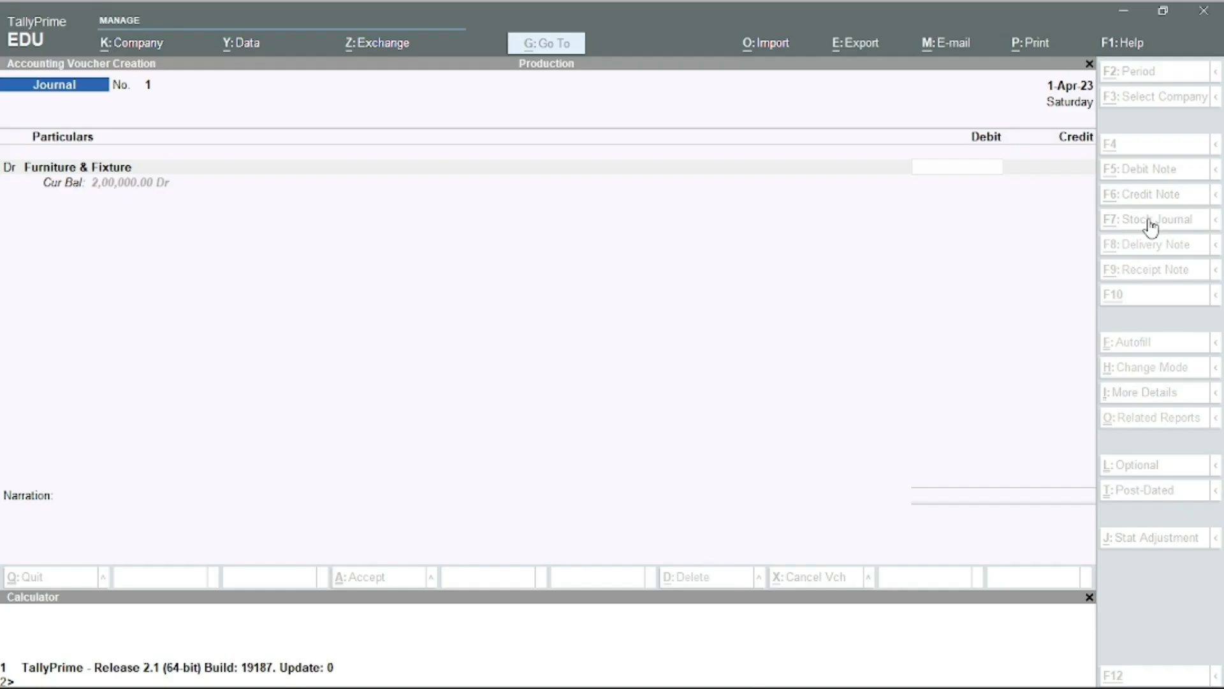
{"action": "type", "text": "20,000"}
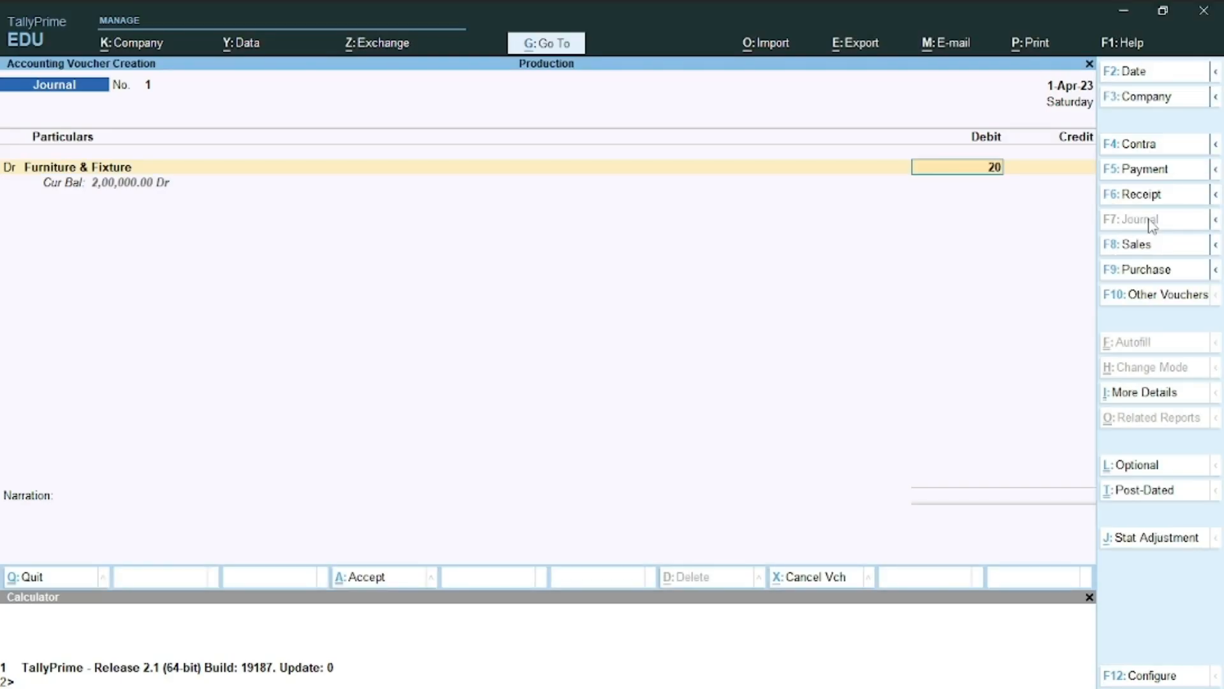
{"action": "key", "text": "Return"}
Add a second debit line for Furniture & Fixture
{"action": "key", "text": "alt+Tab"}
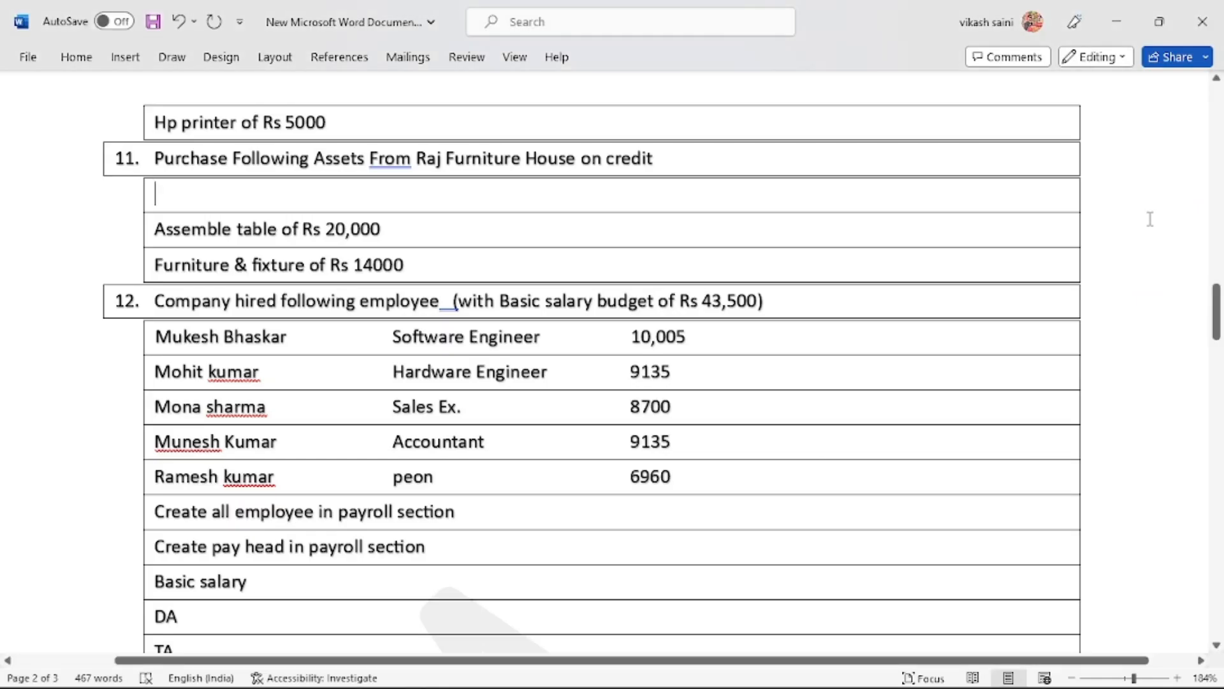
{"action": "key", "text": "alt+Tab"}
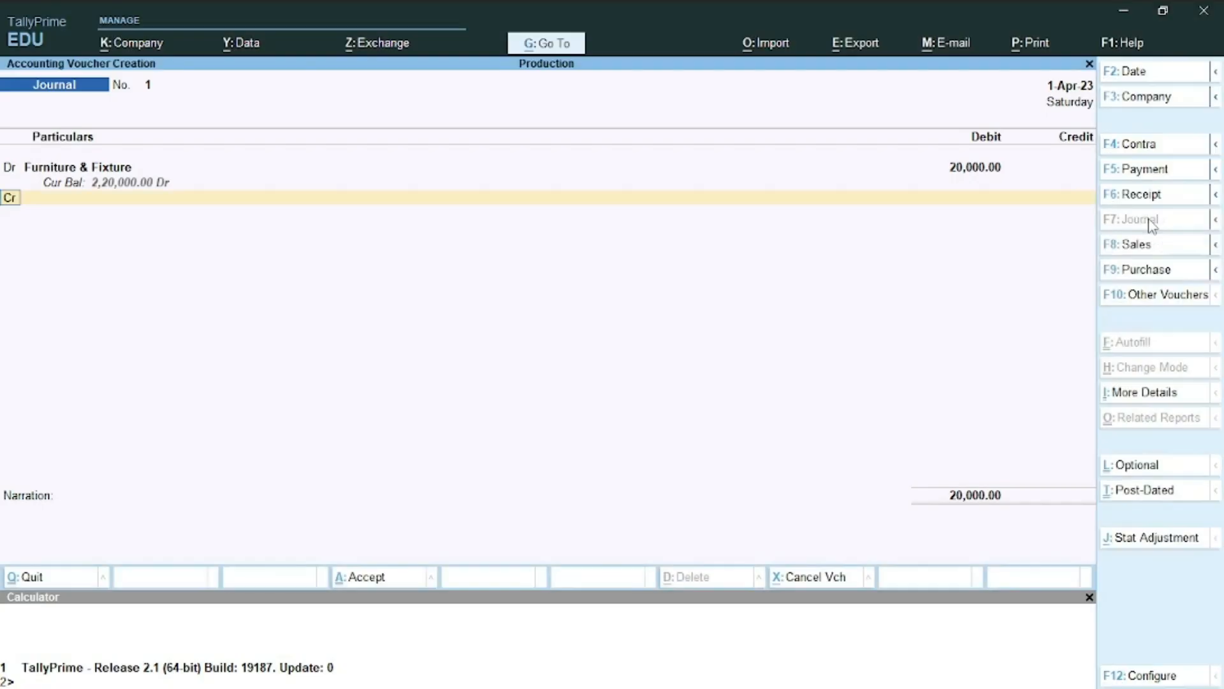
{"action": "key", "text": "d"}
{"action": "key", "text": "Return"}
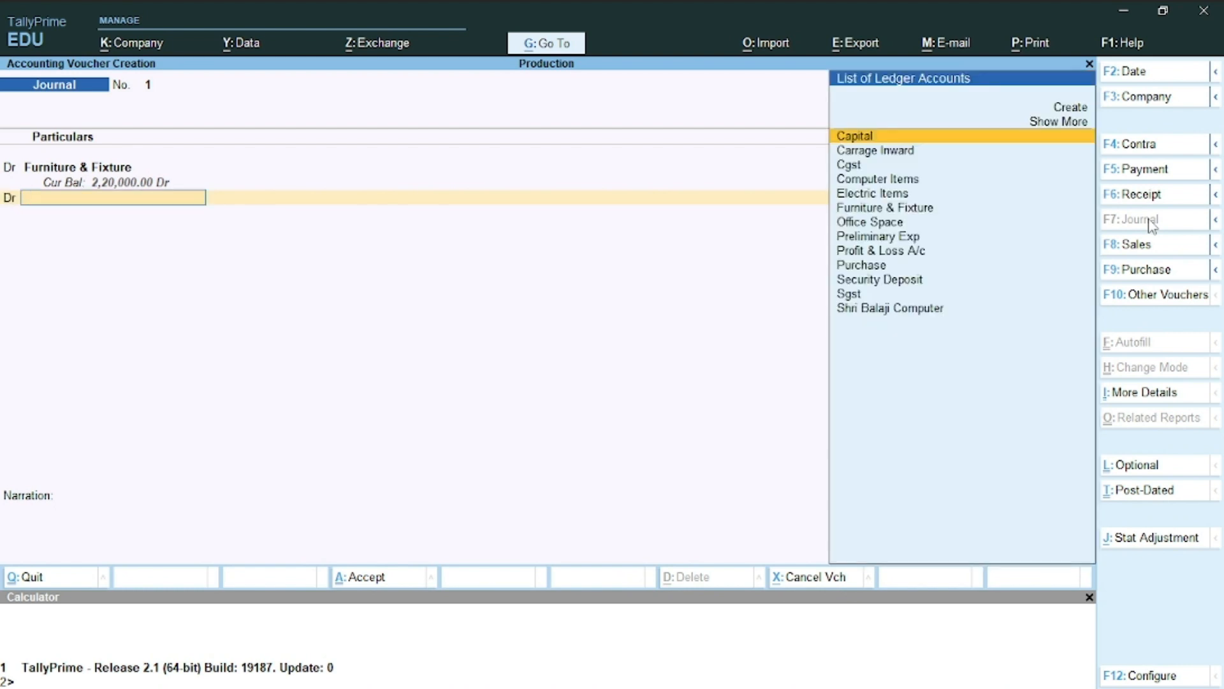
{"action": "type", "text": "f"}
{"action": "key", "text": "Return"}
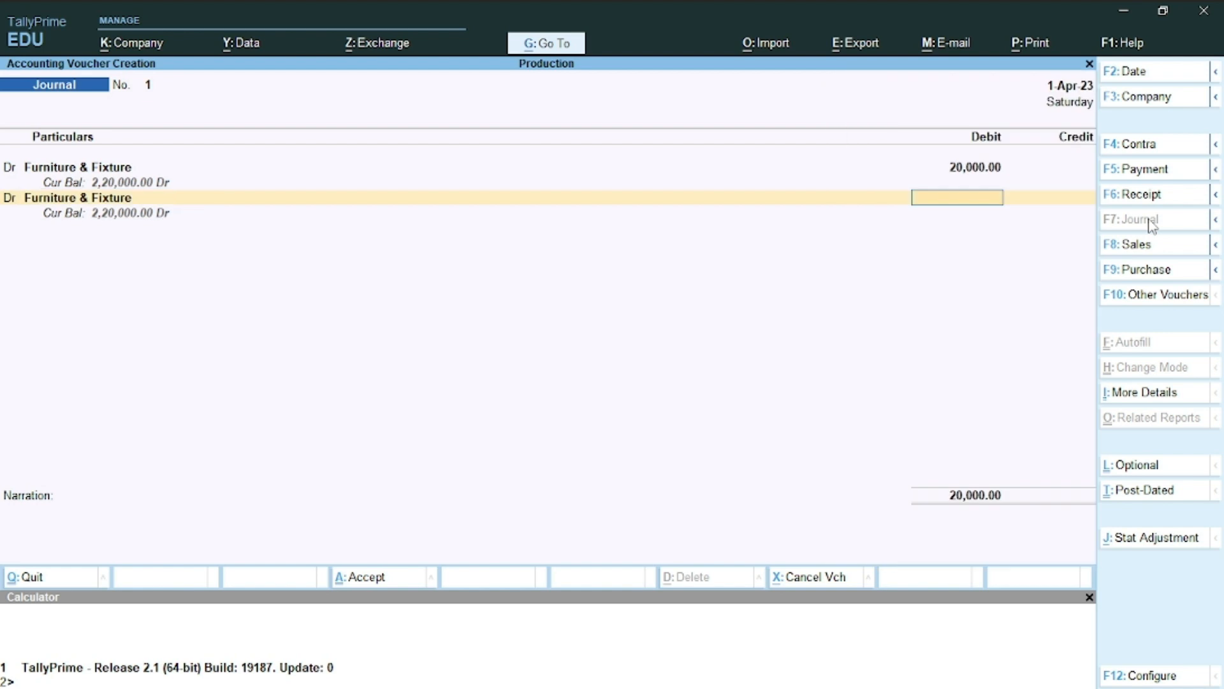
Enter the 14,000 debit and create ledger 'Raj Furniutre House' under Sundry Creditors
{"action": "type", "text": "14000"}
{"action": "key", "text": "Return"}
{"action": "key", "text": "Return"}
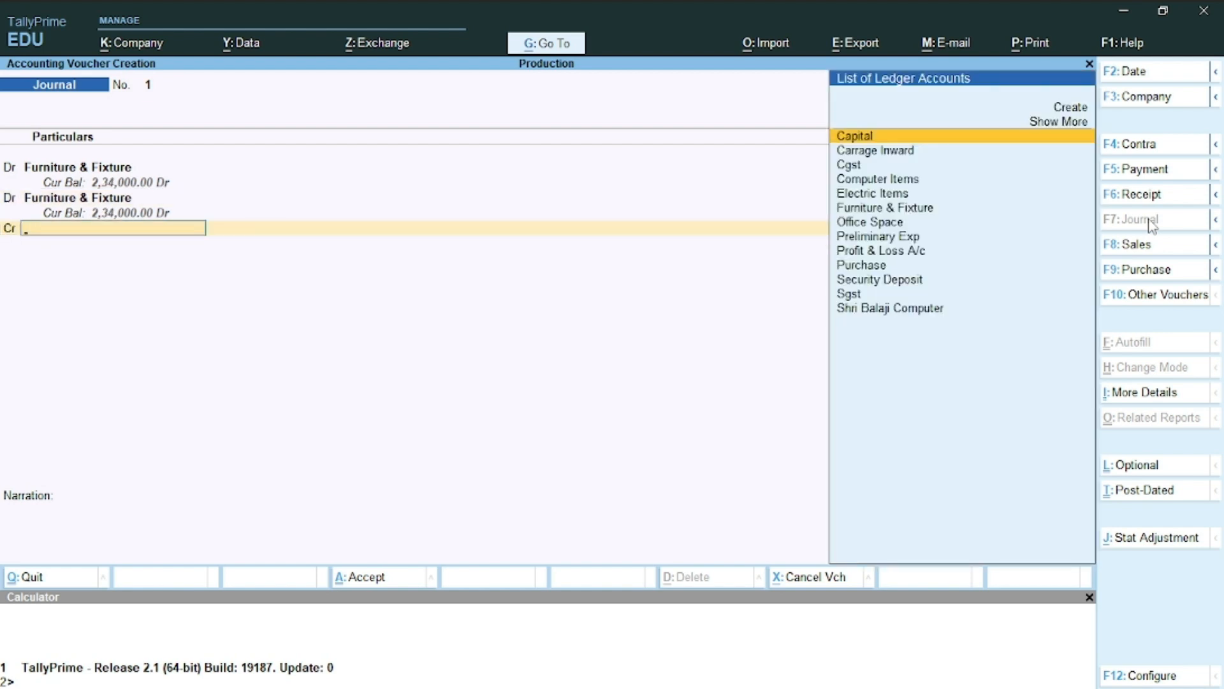
{"action": "key", "text": "alt+c"}
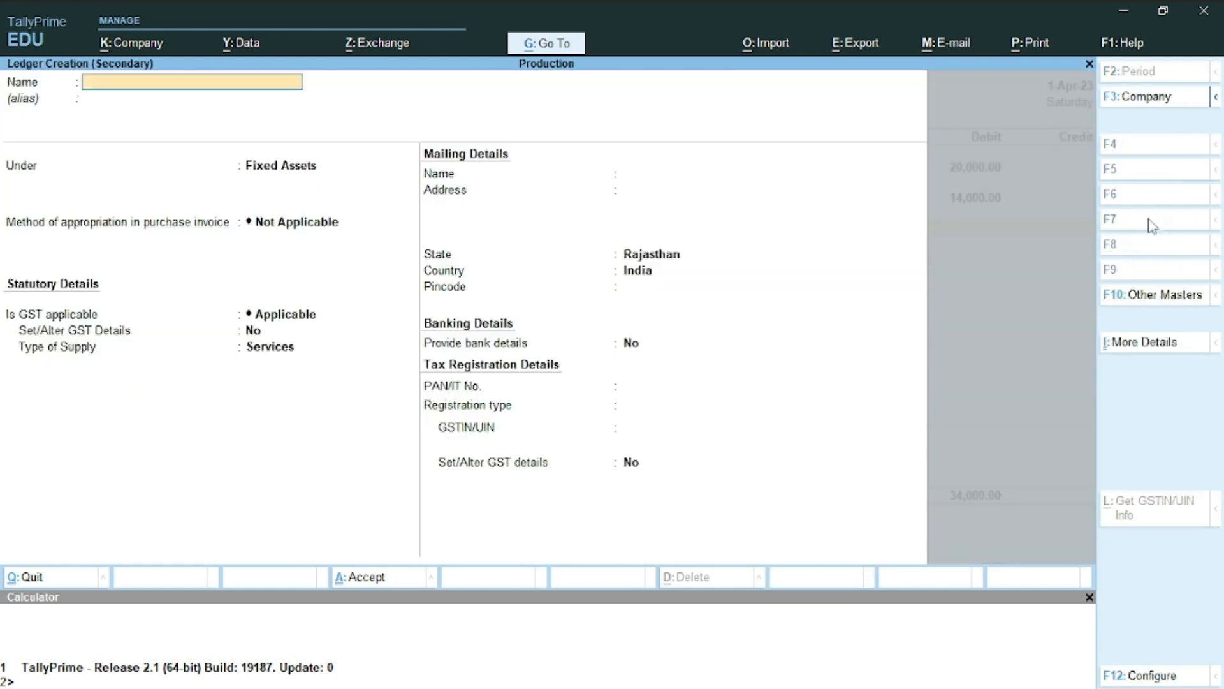
{"action": "type", "text": "Raj Furniutre House"}
{"action": "key", "text": "Return"}
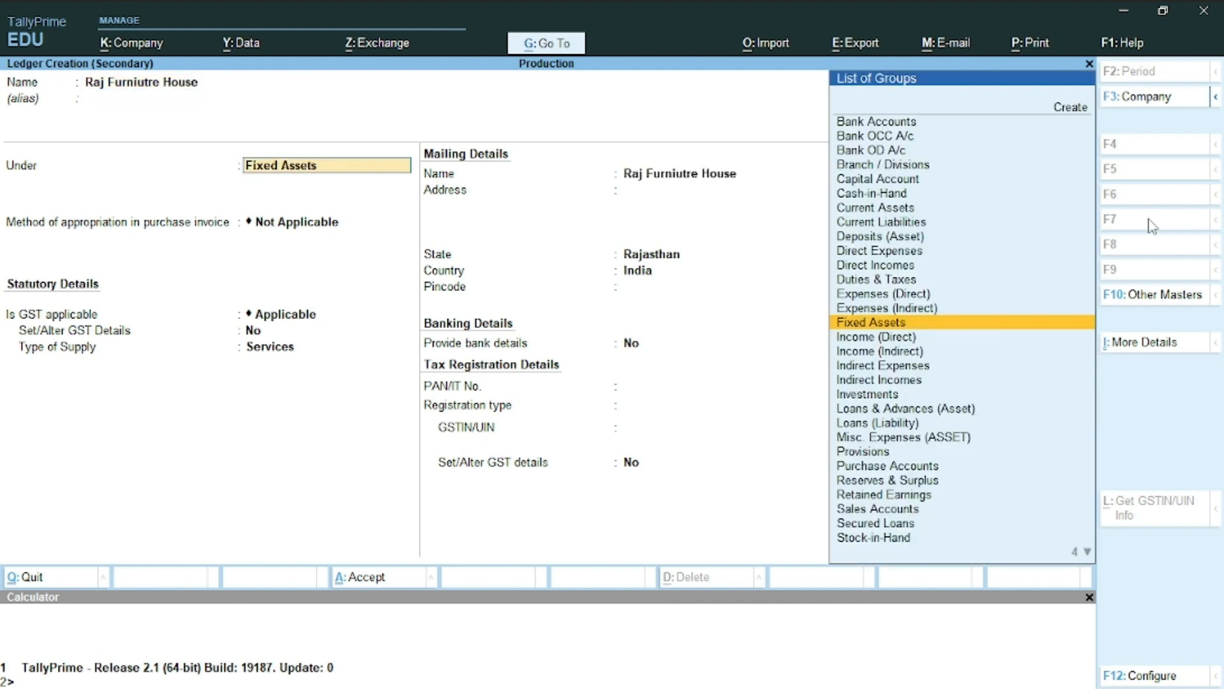
{"action": "type", "text": "Su"}
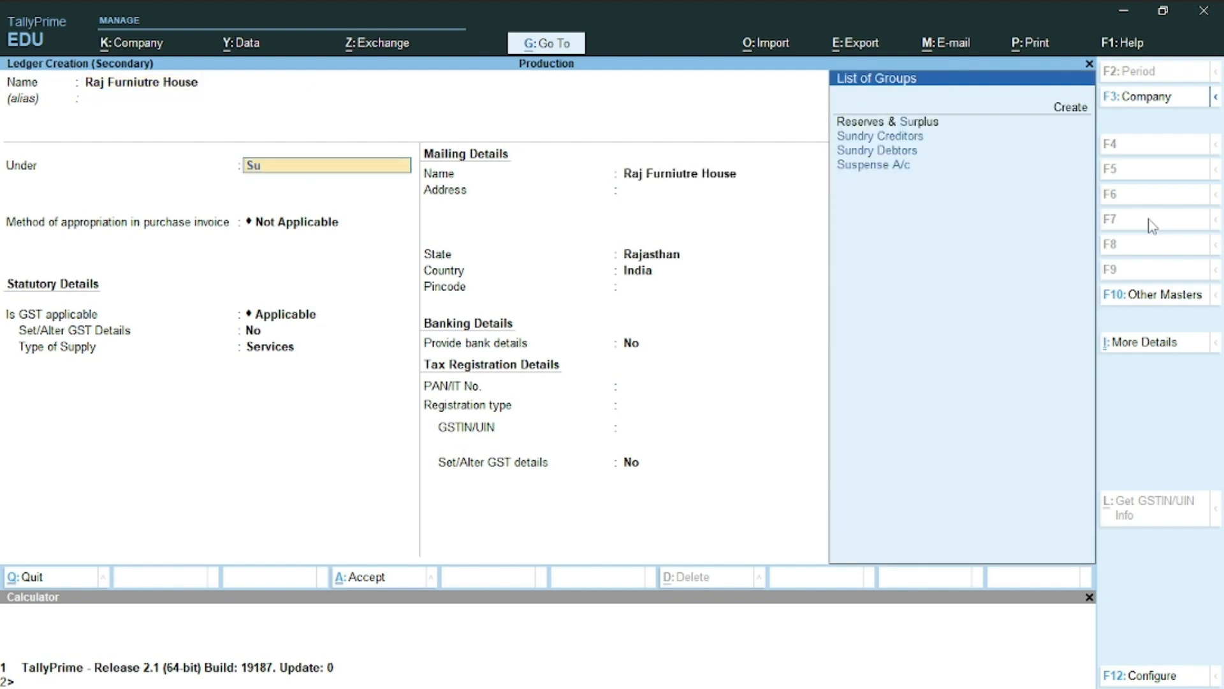
{"action": "key", "text": "Return"}
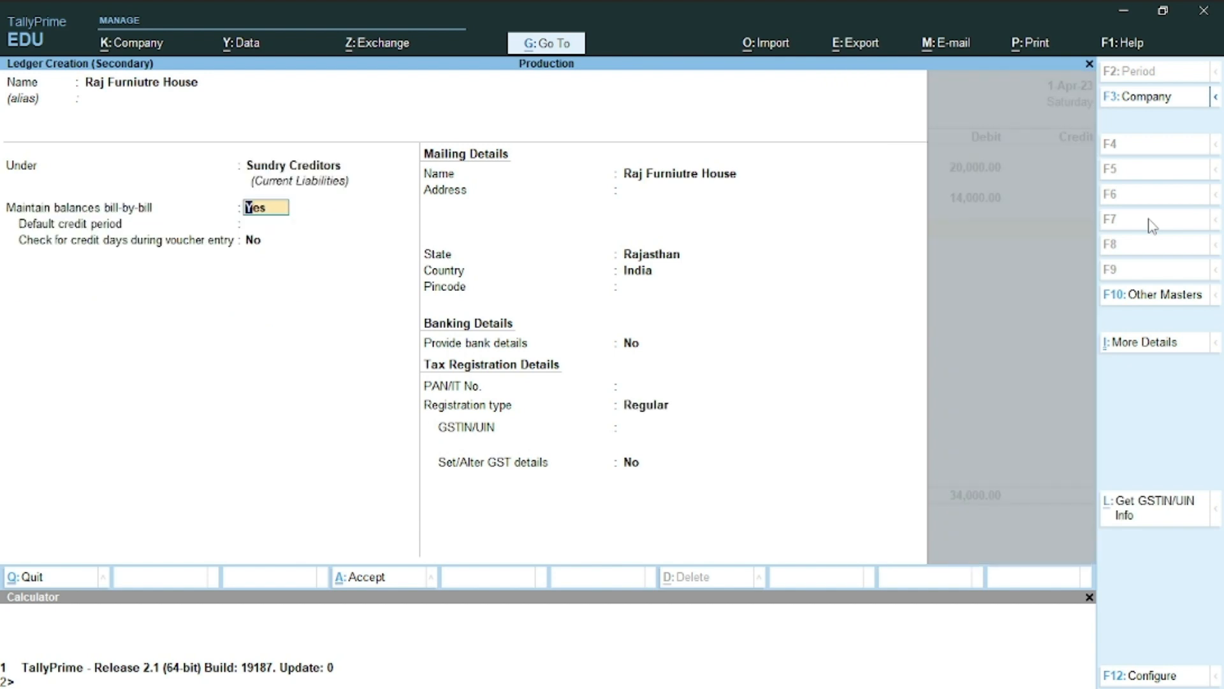
Set bill-by-bill to No and Regular registration, credit the ledger 34,000 and save the journal
{"action": "type", "text": "n"}
{"action": "key", "text": "Return"}
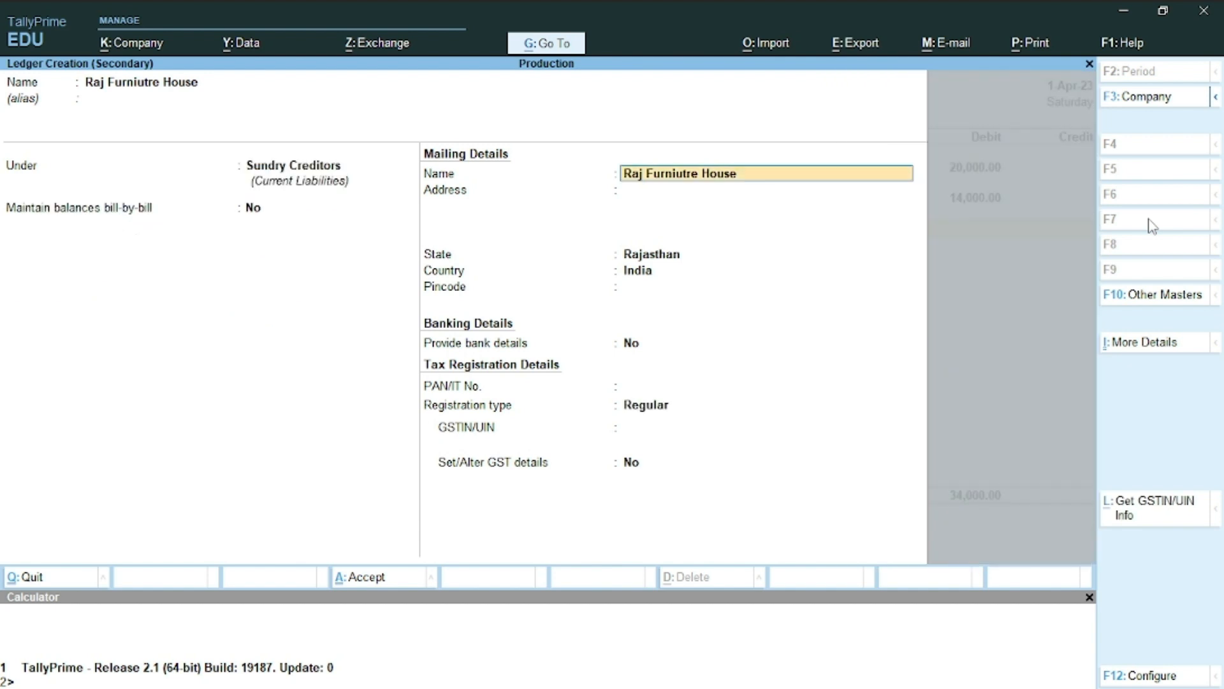
{"action": "key", "text": "Return"}
{"action": "key", "text": "Return"}
{"action": "key", "text": "Return"}
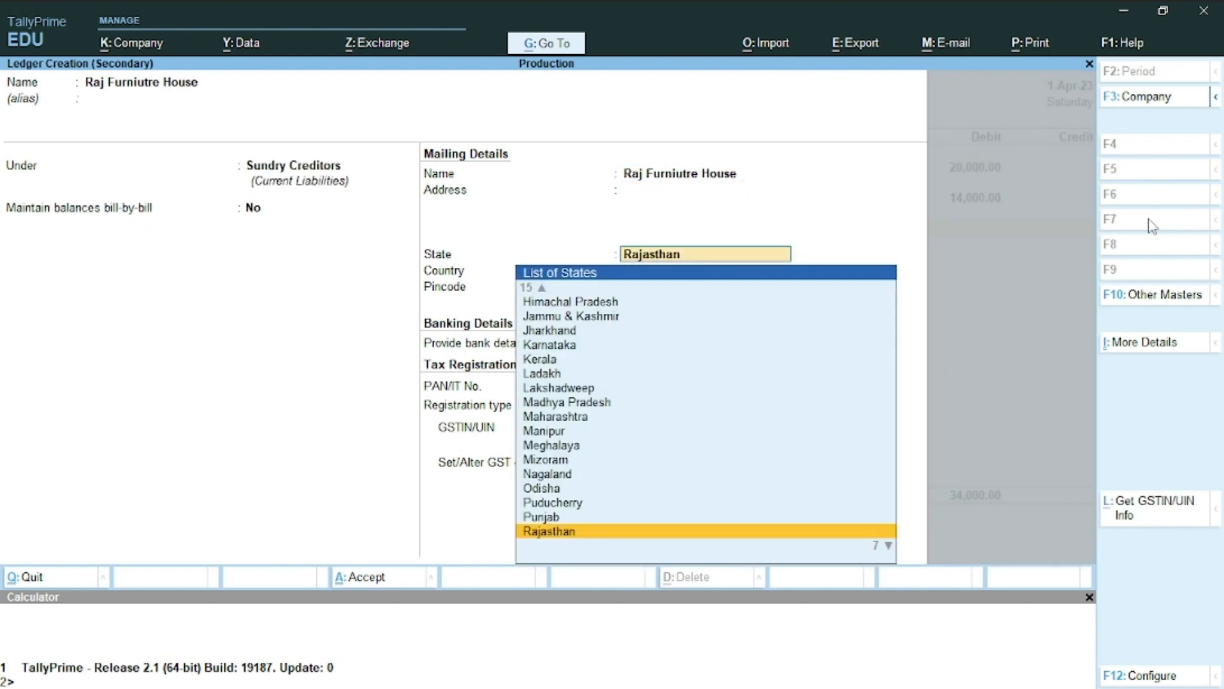
{"action": "key", "text": "Return"}
{"action": "key", "text": "Return"}
{"action": "key", "text": "Return"}
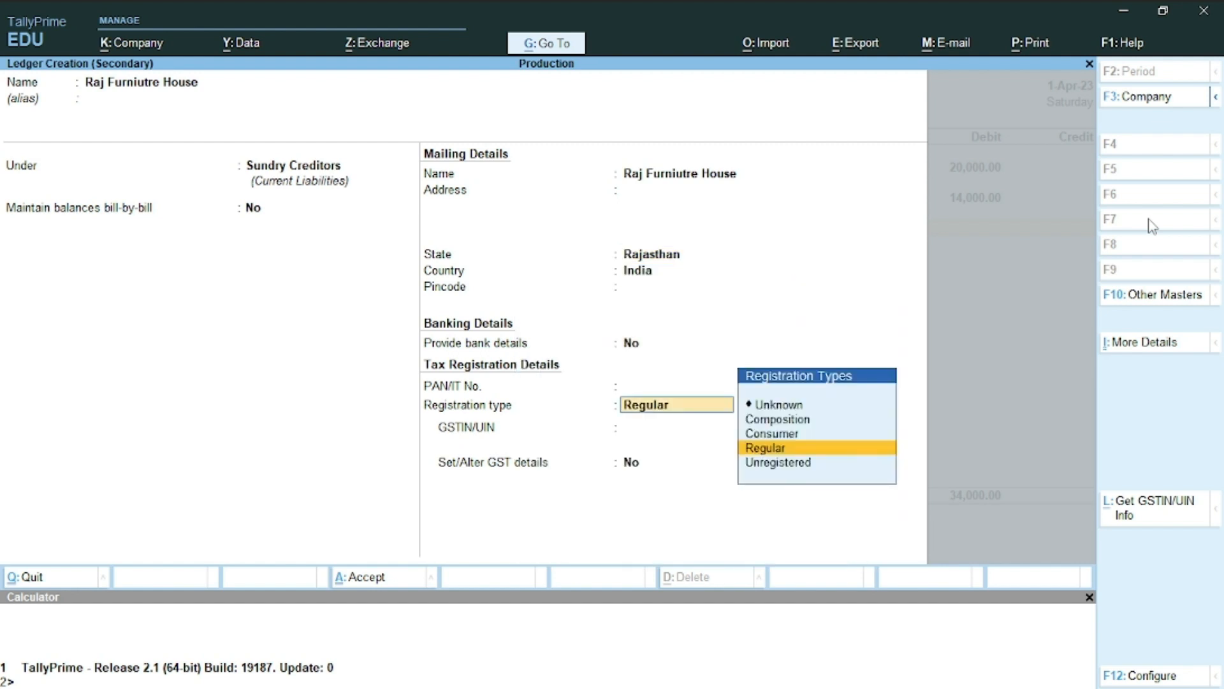
{"action": "key", "text": "Return"}
{"action": "key", "text": "Return"}
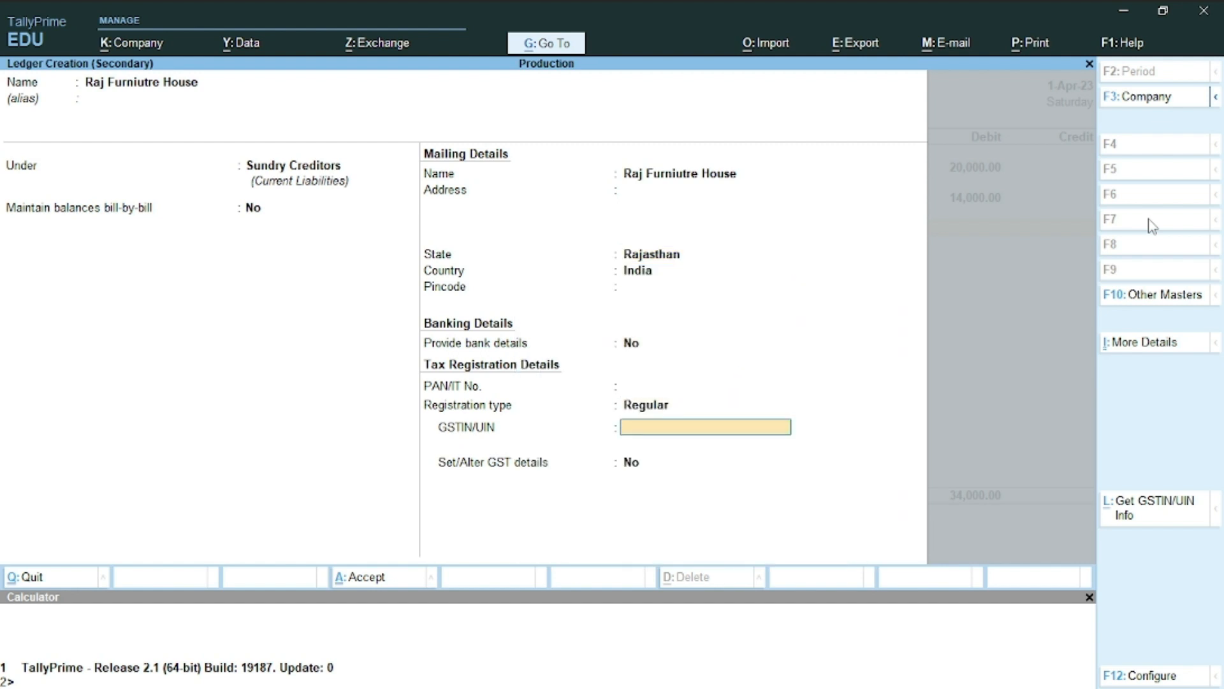
{"action": "key", "text": "Return"}
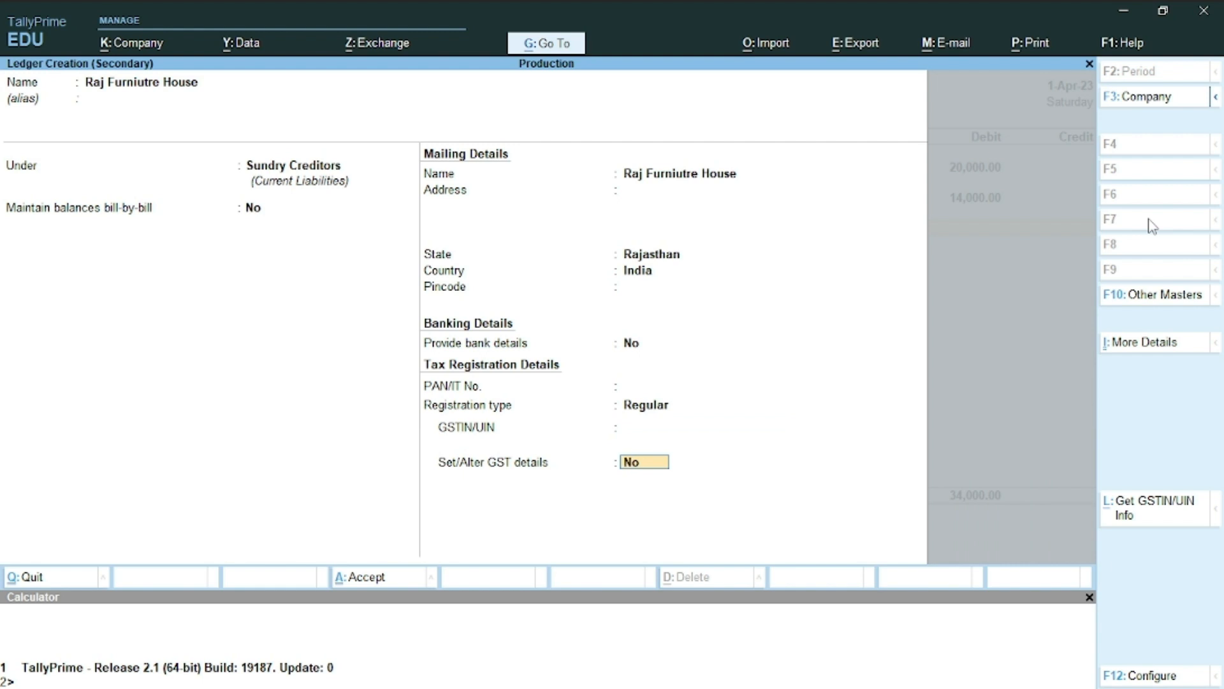
{"action": "key", "text": "Return"}
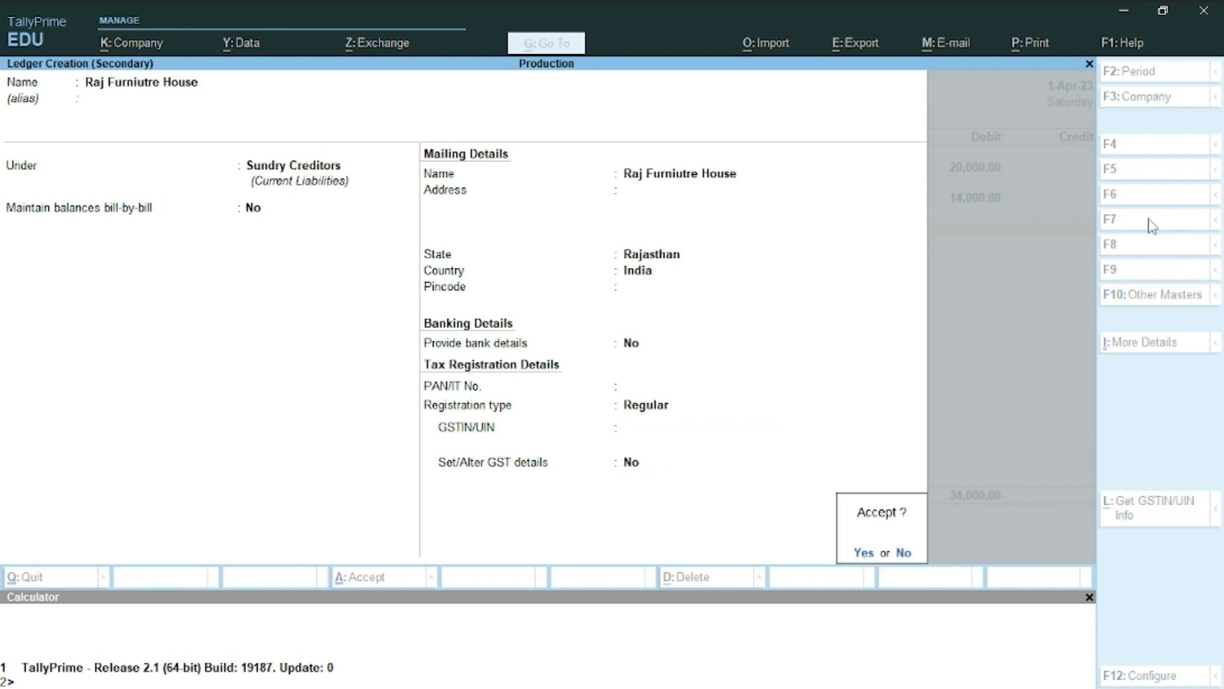
{"action": "key", "text": "Return"}
{"action": "key", "text": "Return"}
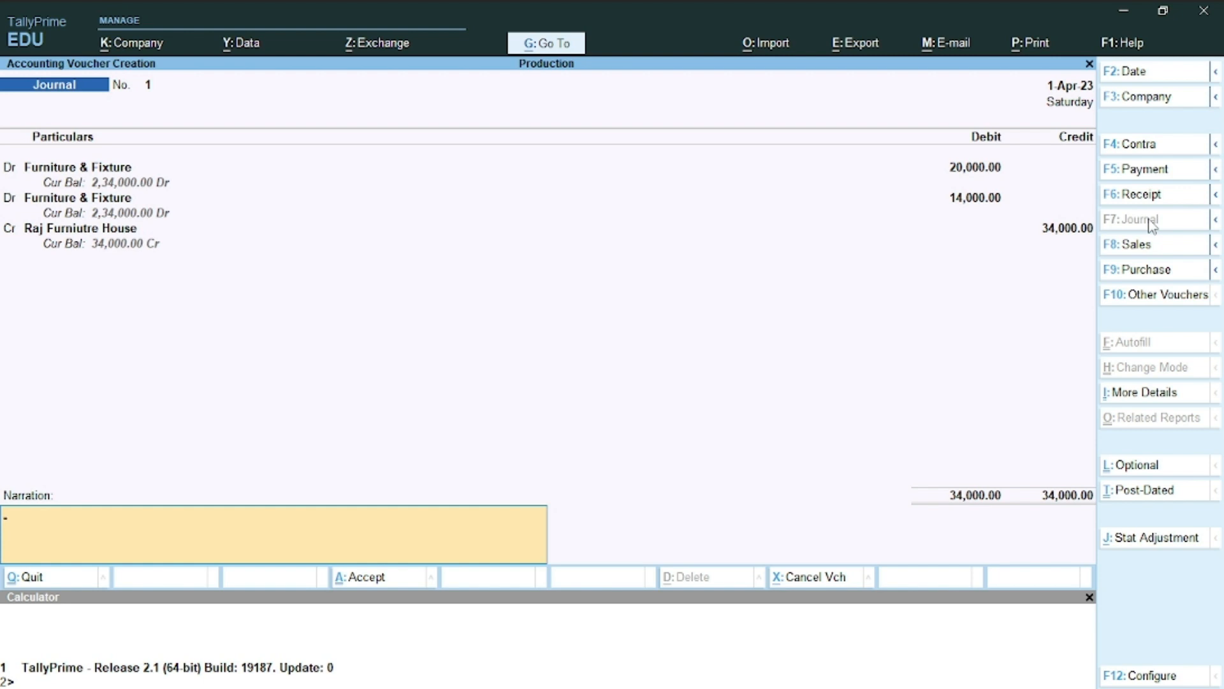
{"action": "key", "text": "Return"}
{"action": "key", "text": "Return"}
Read item 12's pay head list in Word, then return to the blank Journal voucher No. 2
{"action": "key", "text": "alt+Tab"}
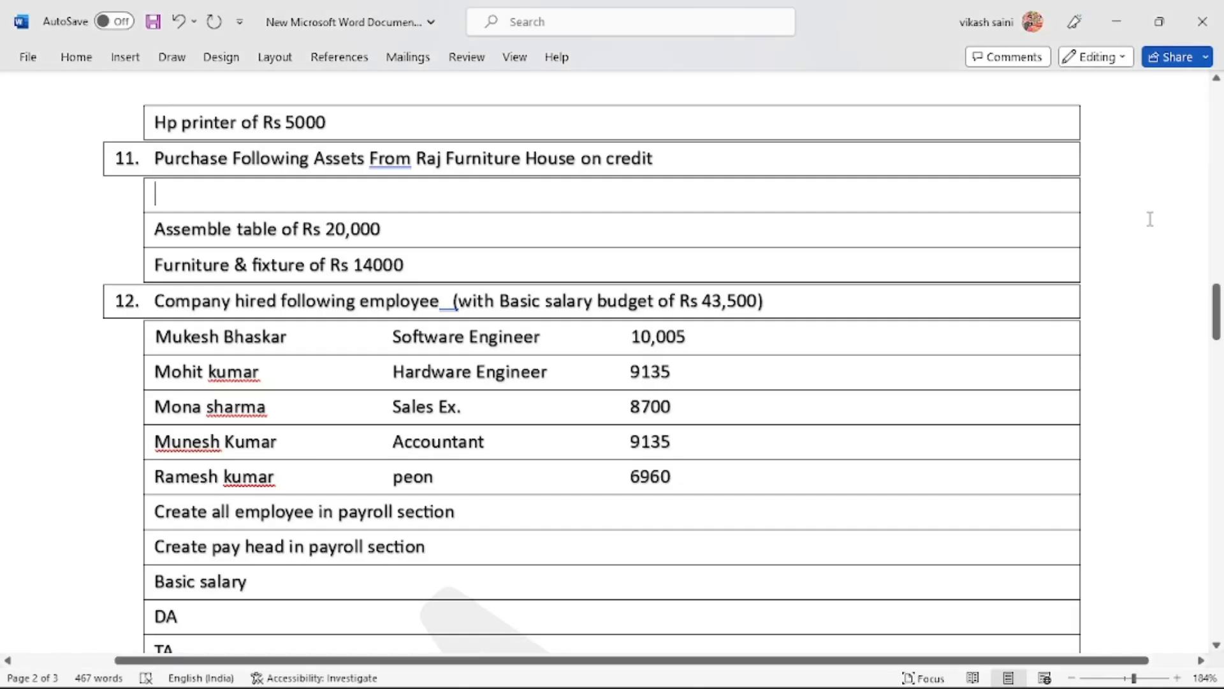
{"action": "scroll", "coordinate": [1149, 218], "scroll_direction": "down", "scroll_amount": 2}
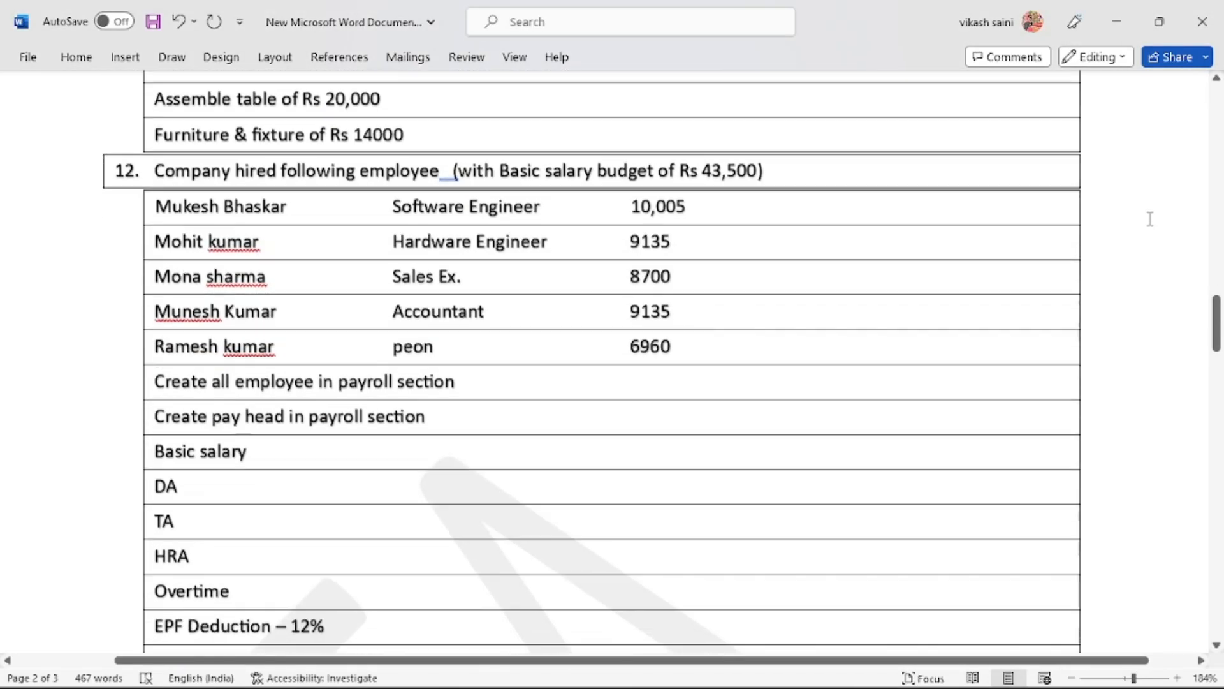
{"action": "scroll", "coordinate": [1149, 219], "scroll_direction": "down", "scroll_amount": 1}
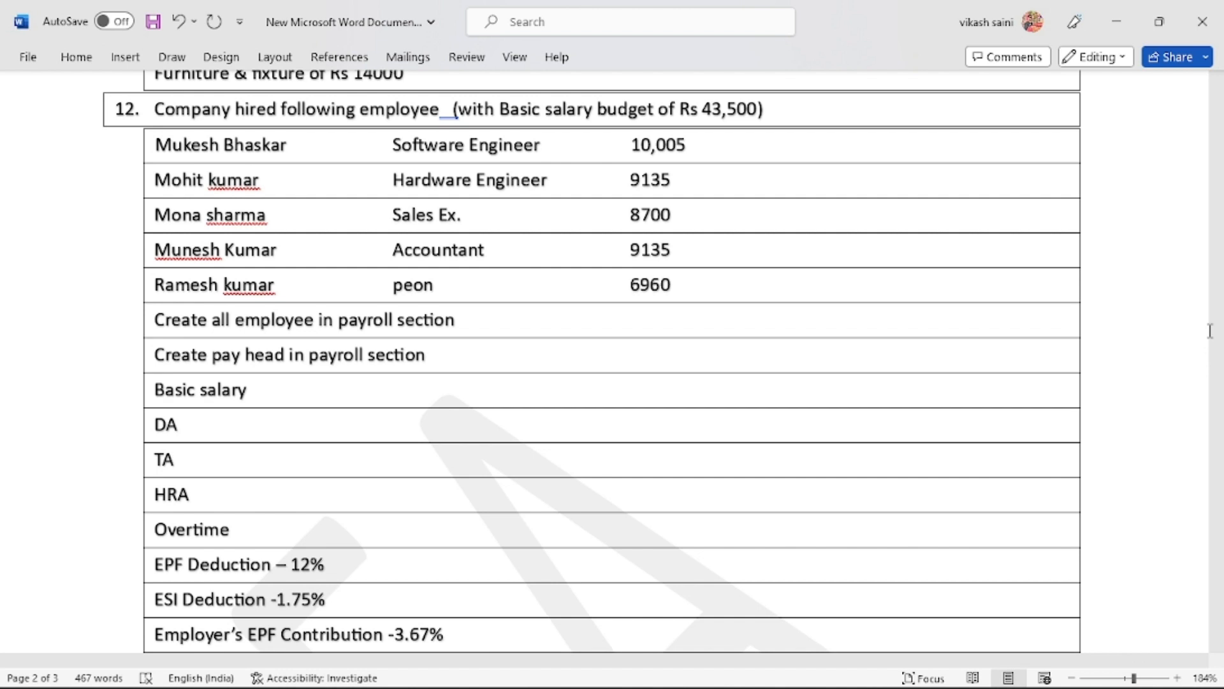
{"action": "key", "text": "alt+Tab"}
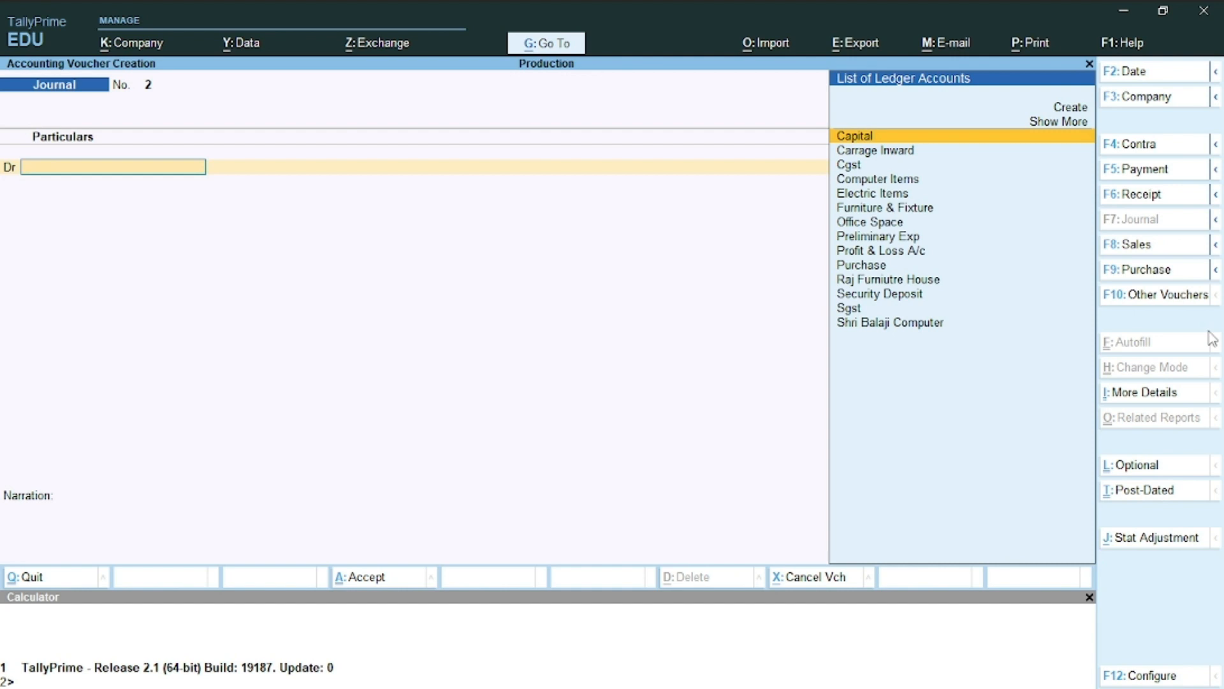
Open Employee creation from the inactive masters list and enable payroll
{"action": "key", "text": "Escape"}
{"action": "key", "text": "Up"}
{"action": "key", "text": "Up"}
{"action": "key", "text": "Up"}
{"action": "key", "text": "Return"}
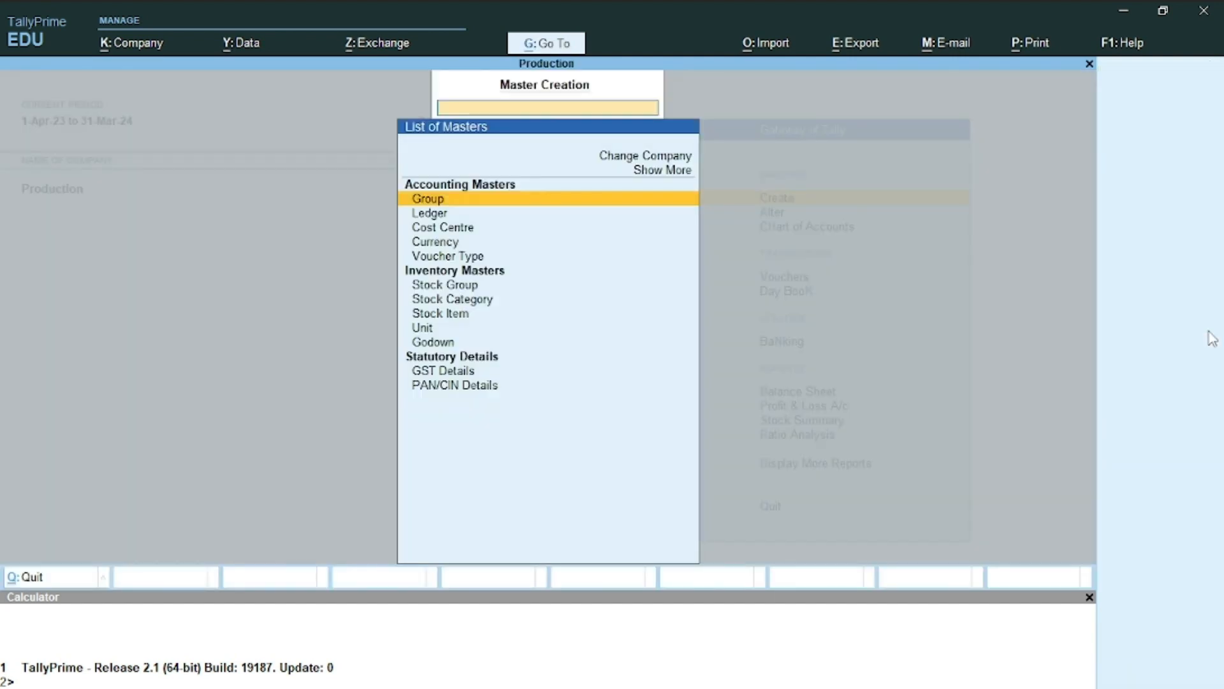
{"action": "key", "text": "Up"}
{"action": "key", "text": "Return"}
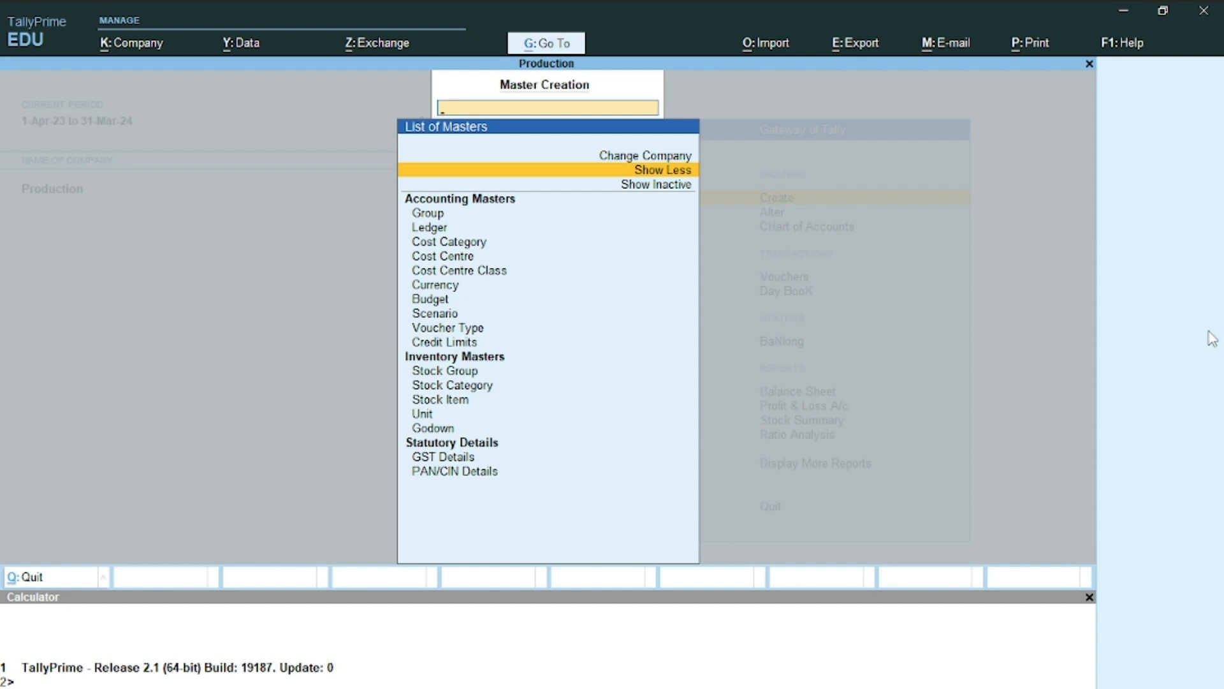
{"action": "key", "text": "Down"}
{"action": "key", "text": "Return"}
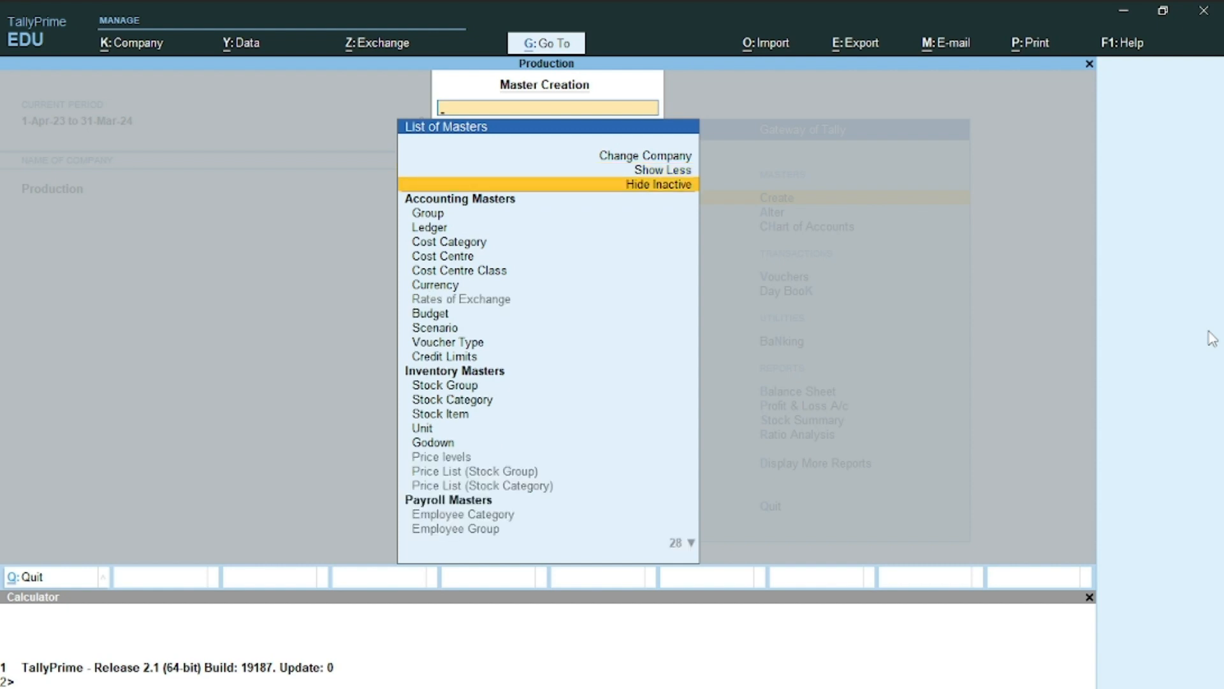
{"action": "key", "text": "Down"}
{"action": "key", "text": "Down"}
{"action": "key", "text": "Down"}
{"action": "key", "text": "Down"}
{"action": "key", "text": "Down"}
{"action": "key", "text": "Down"}
{"action": "key", "text": "Down"}
{"action": "key", "text": "Down"}
{"action": "key", "text": "Down"}
{"action": "key", "text": "Down"}
{"action": "key", "text": "Down"}
{"action": "key", "text": "Down"}
{"action": "key", "text": "Down"}
{"action": "key", "text": "Down"}
{"action": "key", "text": "Down"}
{"action": "key", "text": "Down"}
{"action": "key", "text": "Down"}
{"action": "key", "text": "Down"}
{"action": "key", "text": "Down"}
{"action": "key", "text": "Down"}
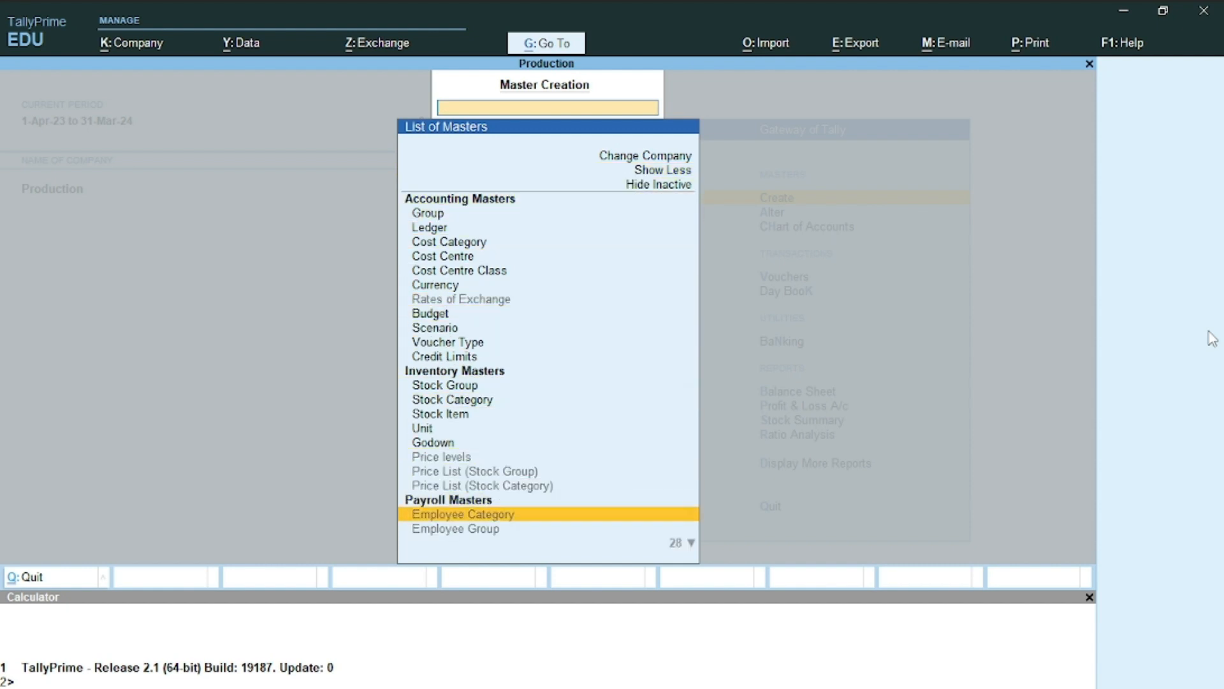
{"action": "key", "text": "Down"}
{"action": "key", "text": "Down"}
{"action": "key", "text": "Down"}
{"action": "key", "text": "Down"}
{"action": "key", "text": "Down"}
{"action": "key", "text": "Down"}
{"action": "key", "text": "Up"}
{"action": "key", "text": "Up"}
{"action": "key", "text": "Up"}
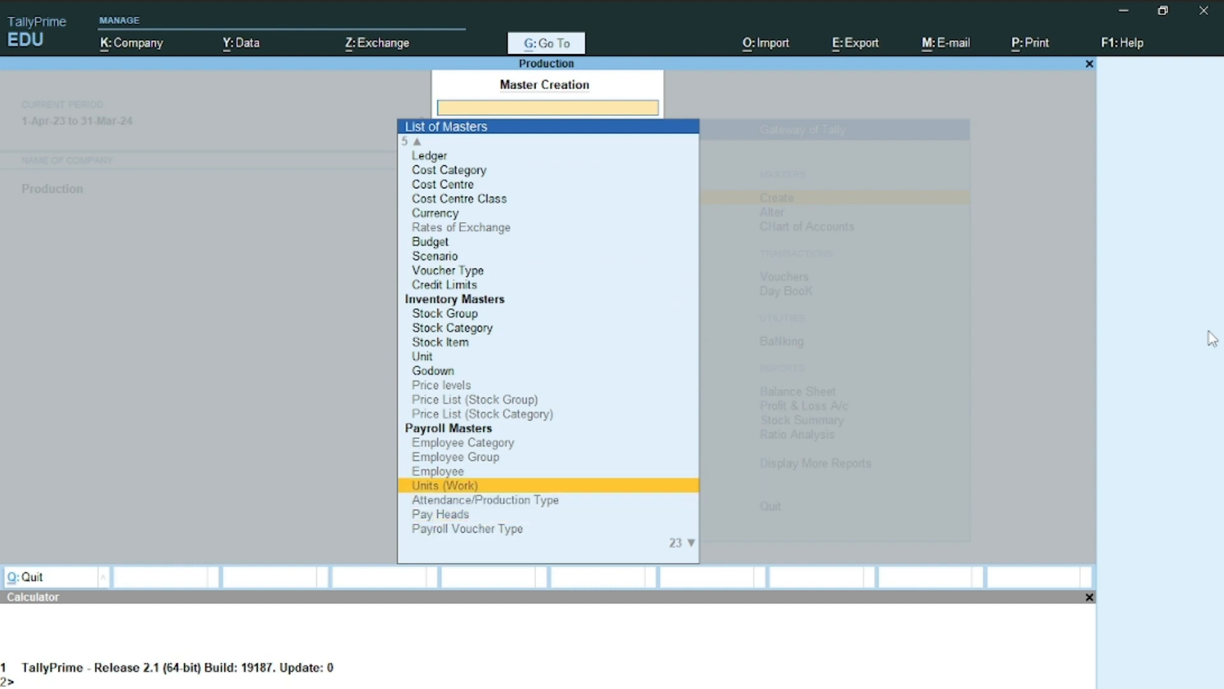
{"action": "key", "text": "Up"}
{"action": "key", "text": "Return"}
{"action": "key", "text": "y"}
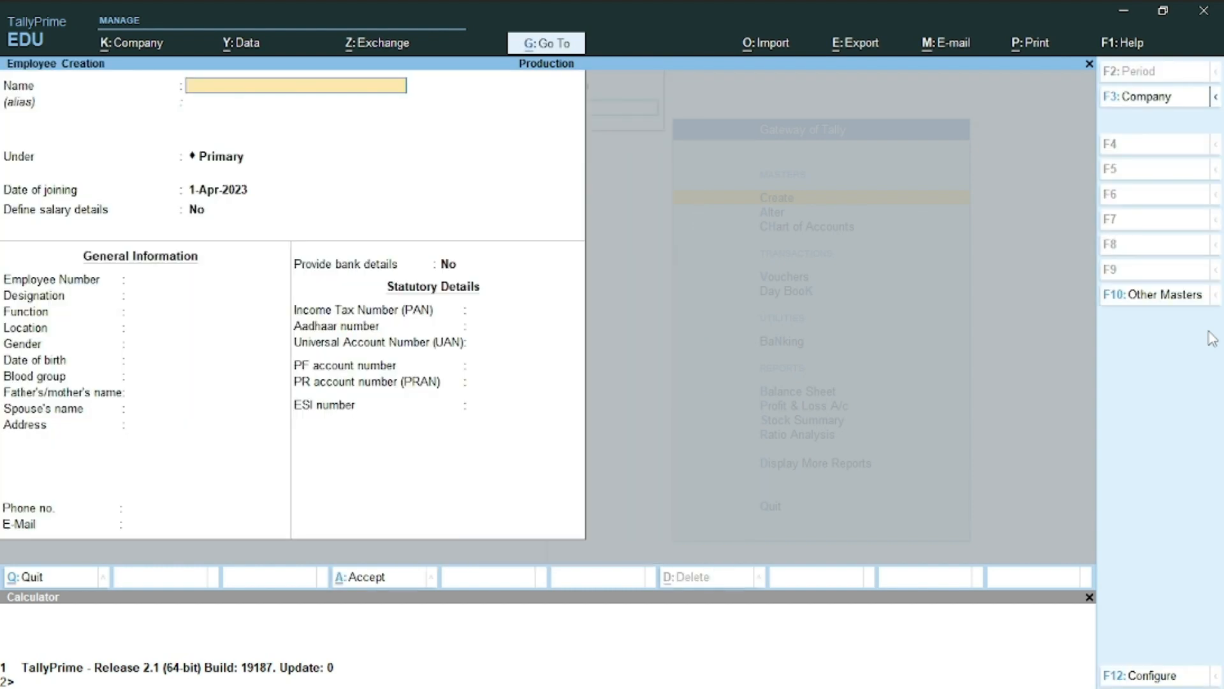
Copy the first hired employee's full name from Word into the Name field, leaving alias blank
{"action": "key", "text": "alt+Tab"}
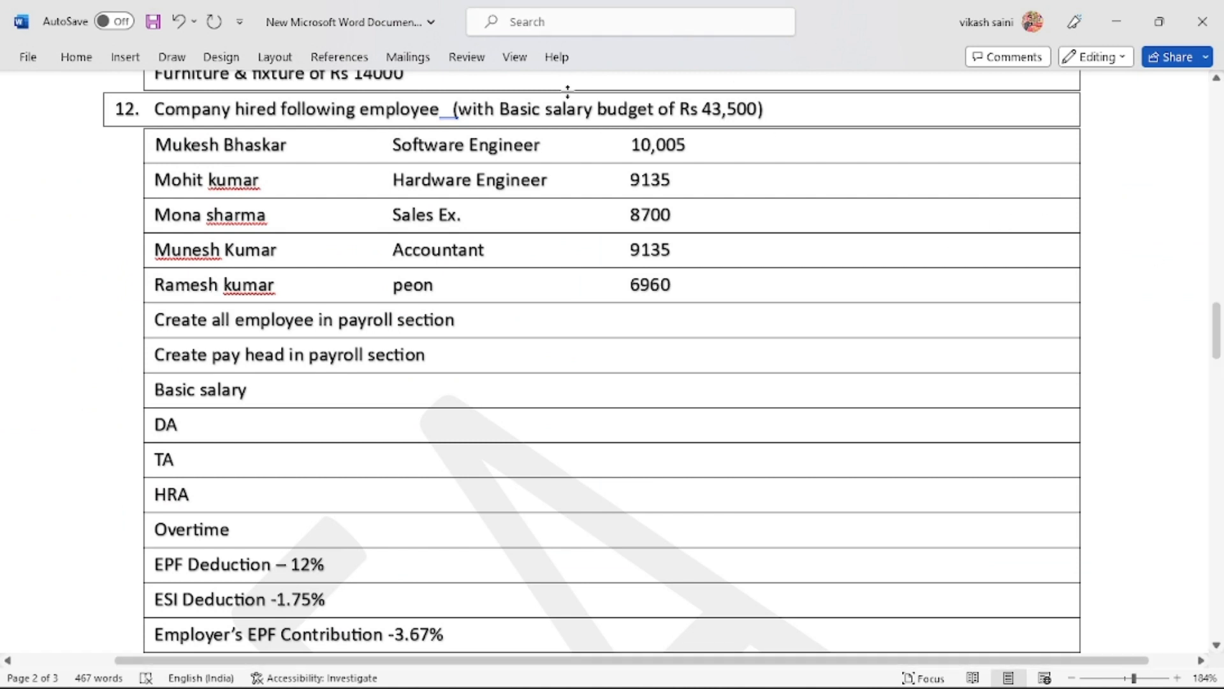
{"action": "double_click", "coordinate": [185, 145]}
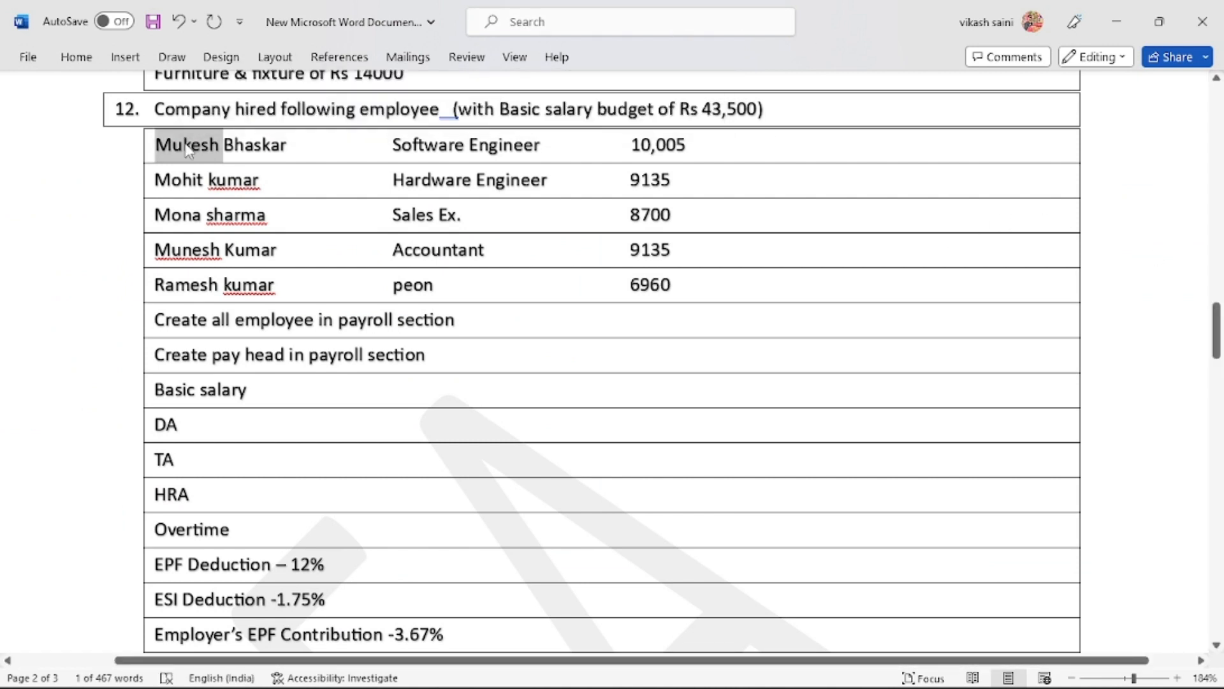
{"action": "key", "text": "ctrl+shift+Right"}
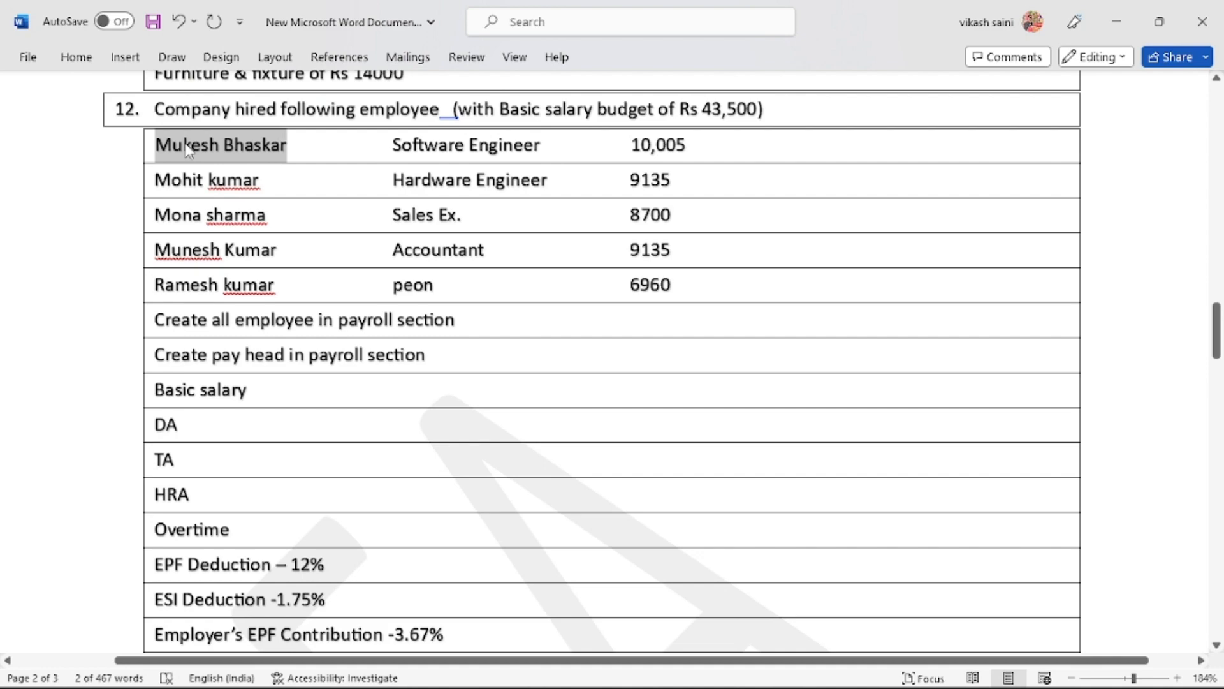
{"action": "key", "text": "ctrl+c"}
{"action": "key", "text": "alt+Tab"}
{"action": "key", "text": "ctrl+alt+v"}
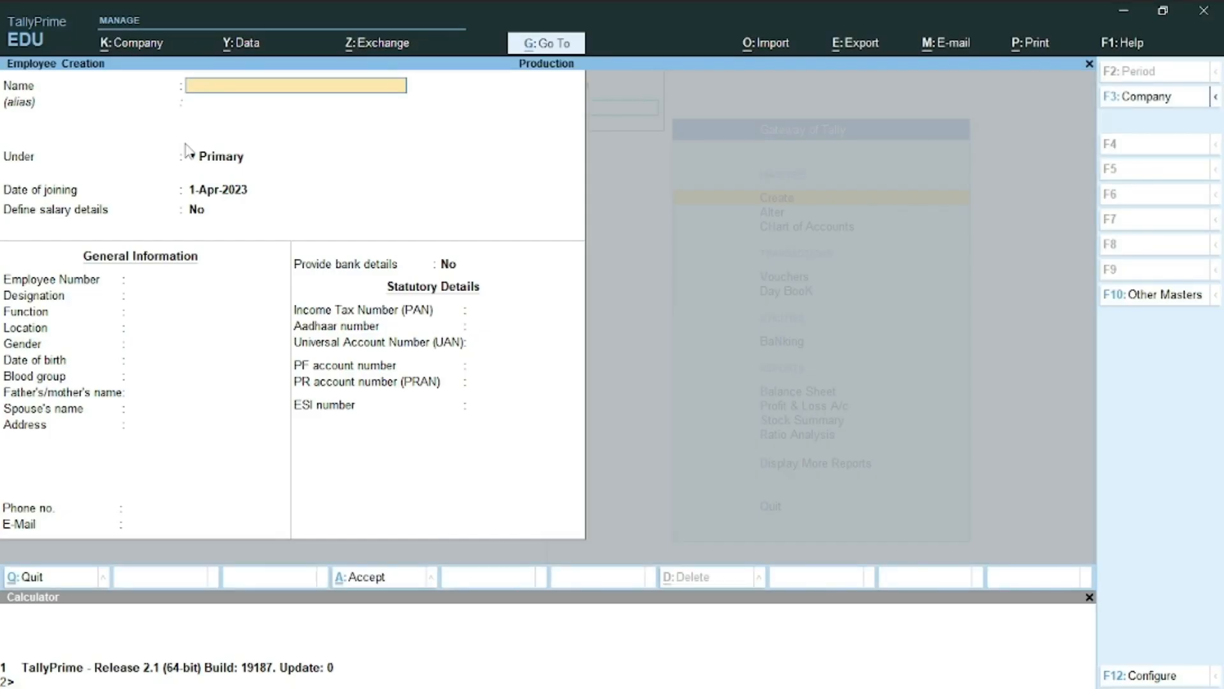
{"action": "key", "text": "Return"}
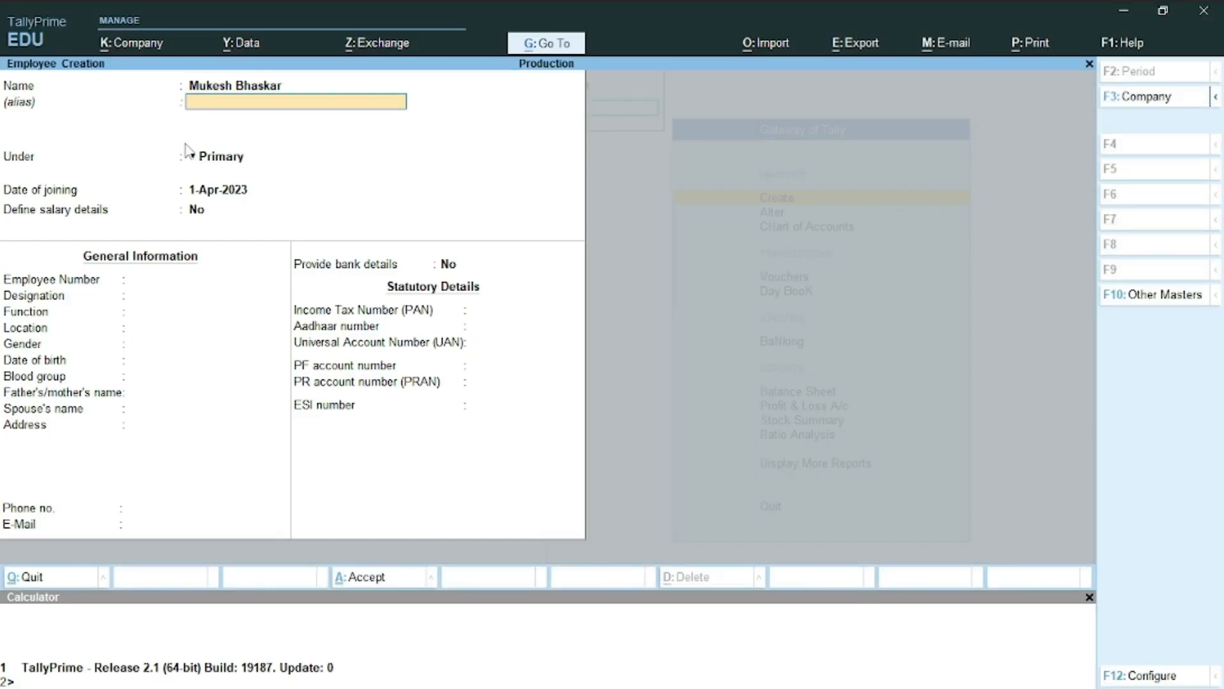
{"action": "key", "text": "Return"}
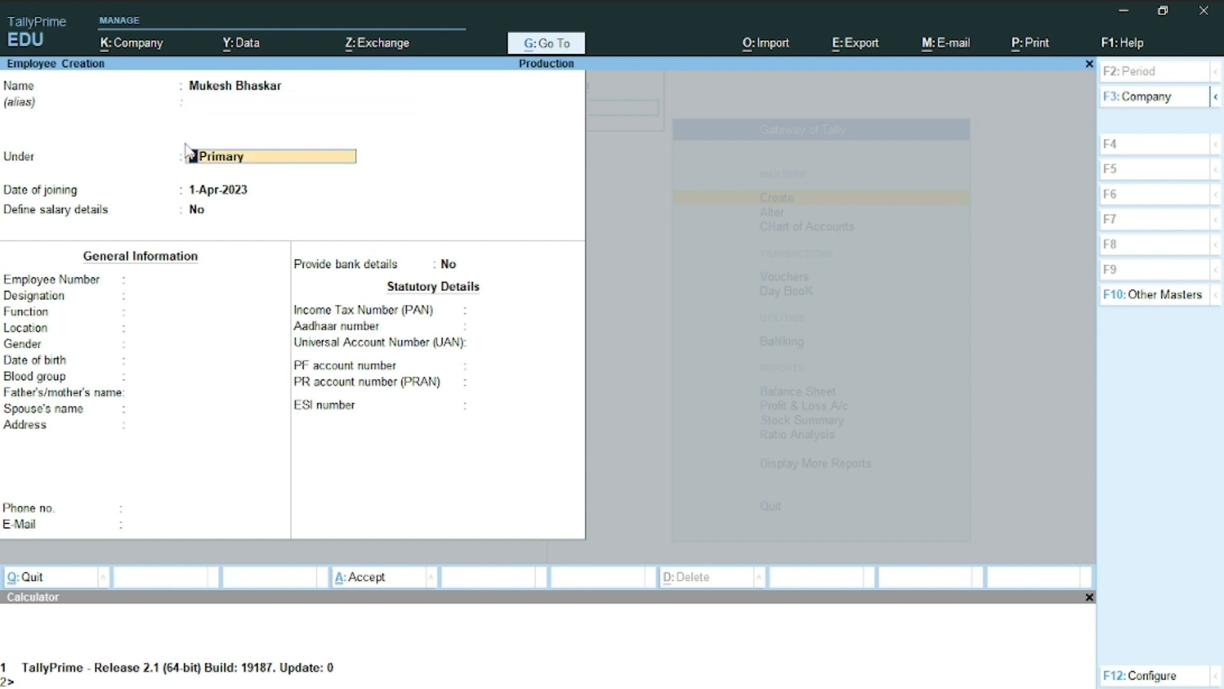
{"action": "key", "text": "Return"}
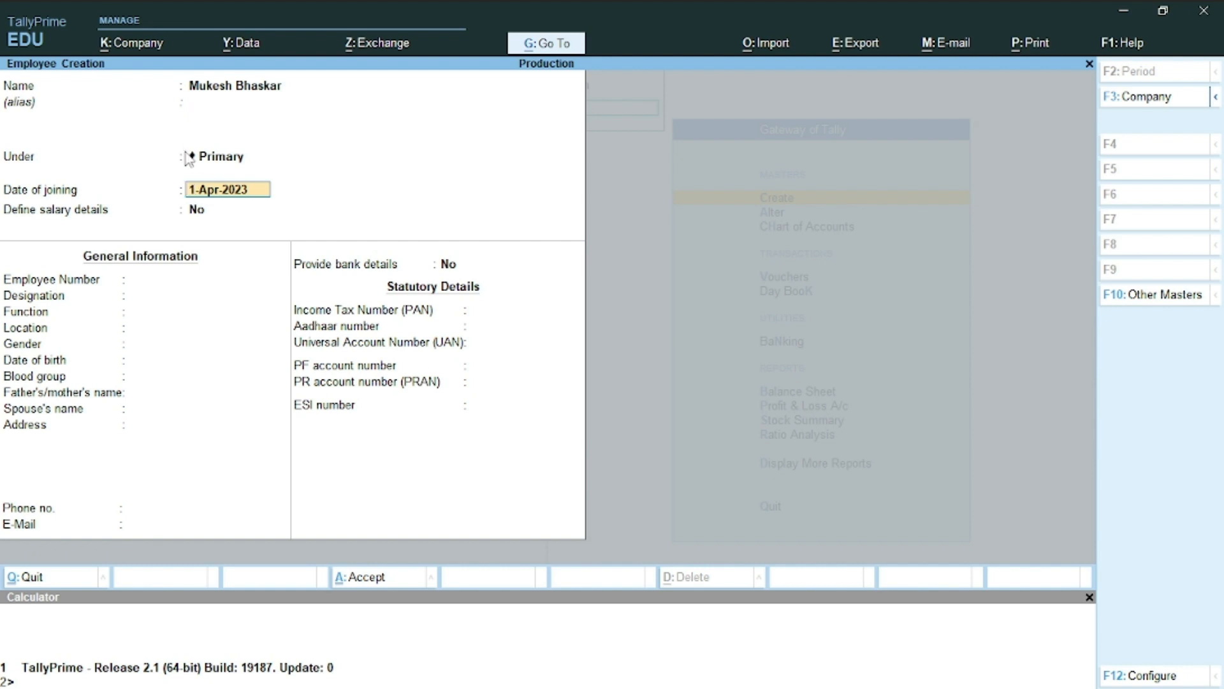
Keep the default joining date and enter employee number 101 with designation Software
{"action": "key", "text": "Return"}
{"action": "key", "text": "Return"}
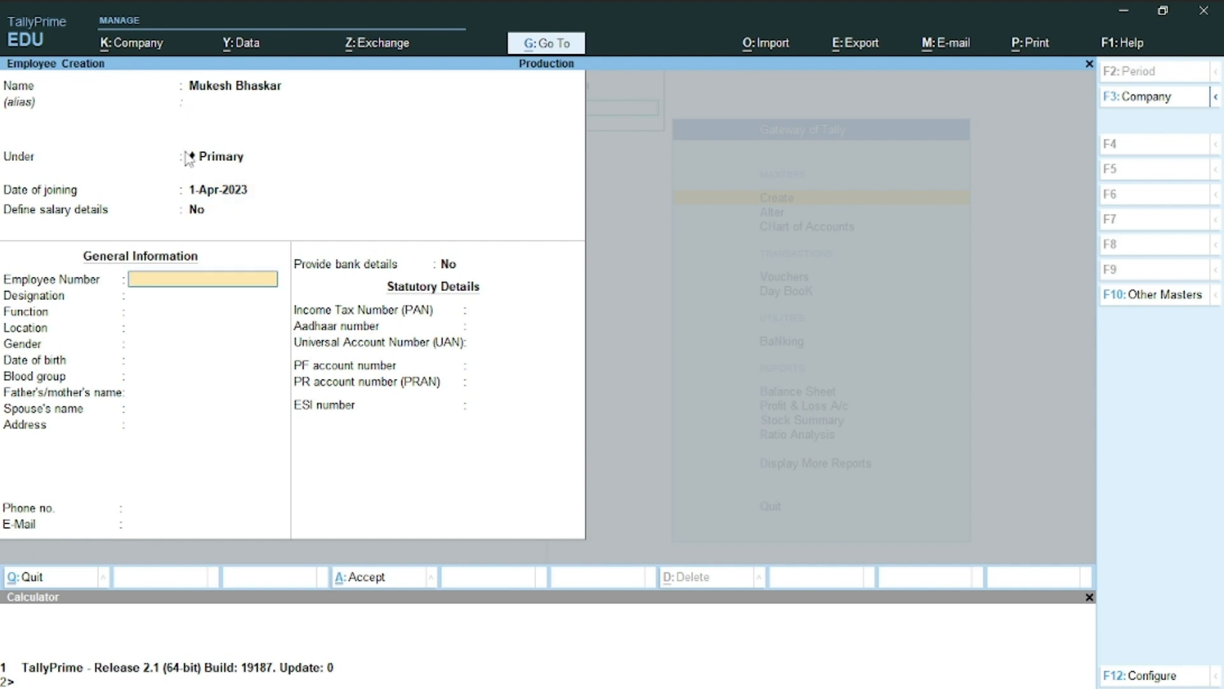
{"action": "type", "text": "101\\"}
{"action": "key", "text": "Return"}
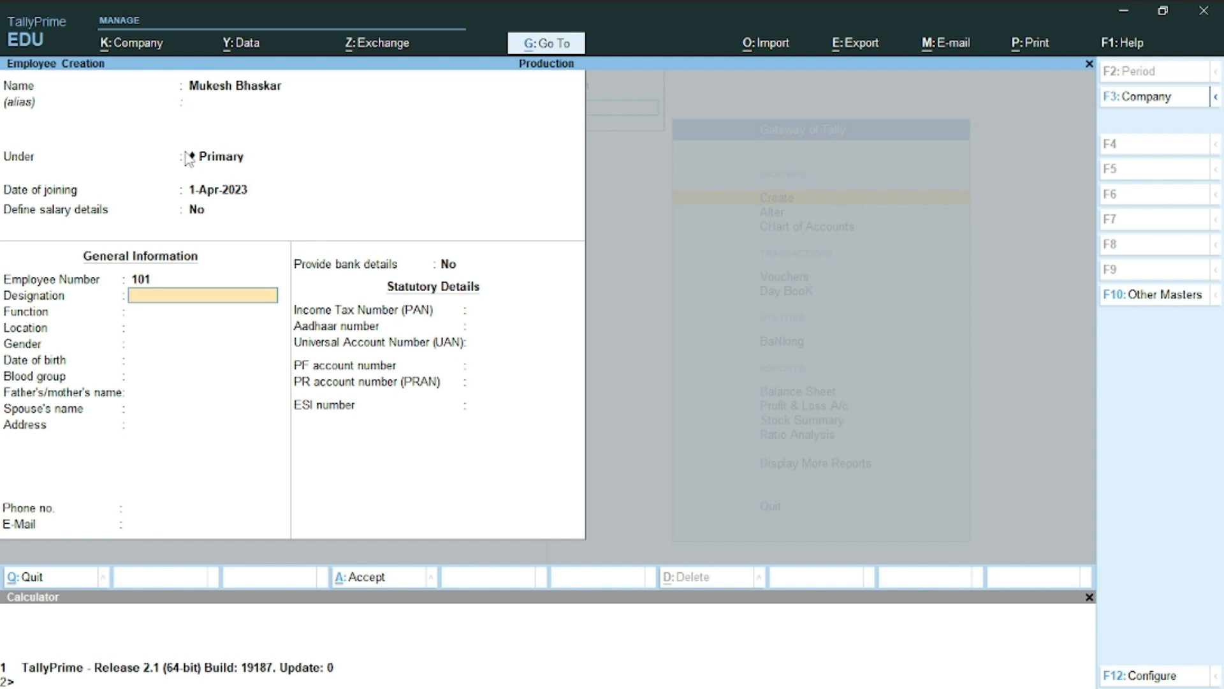
{"action": "key", "text": "alt+Tab"}
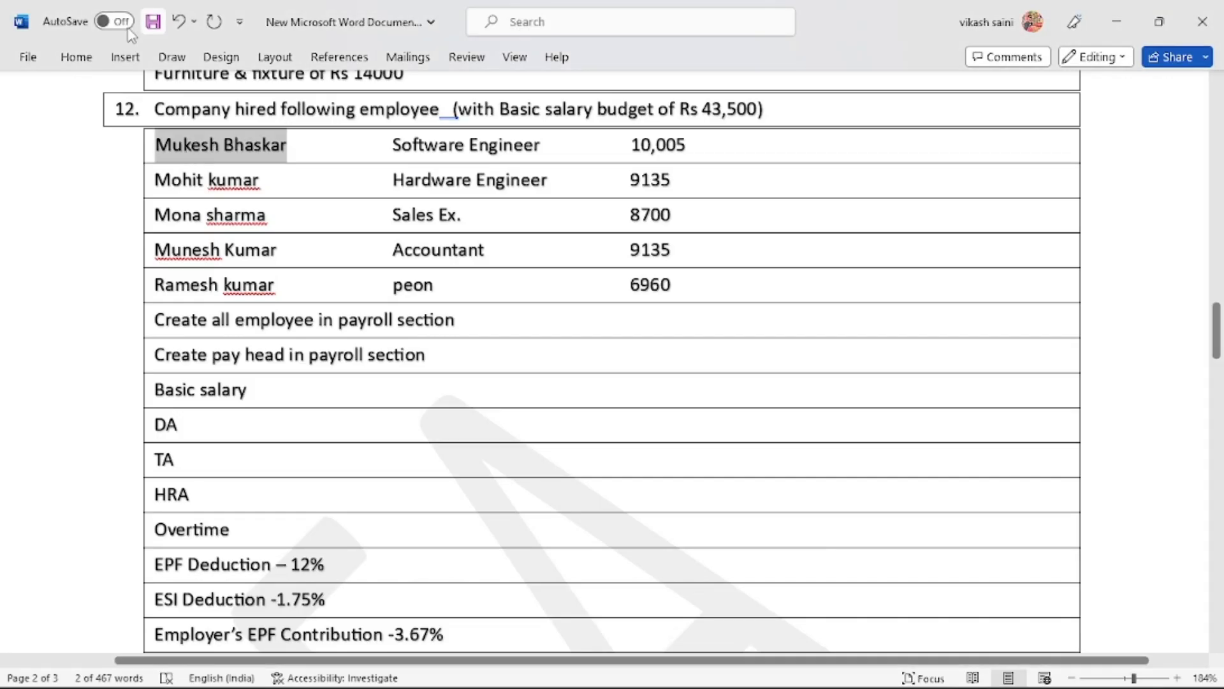
{"action": "triple_click", "coordinate": [432, 149]}
{"action": "left_click", "coordinate": [432, 150]}
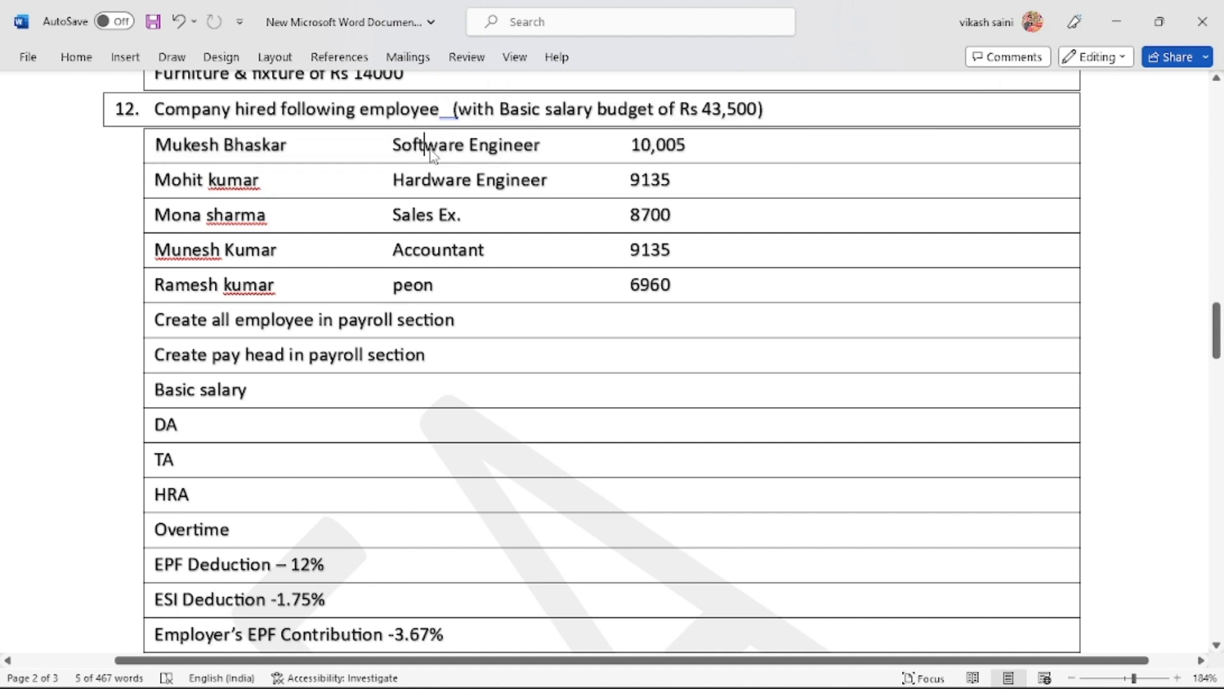
{"action": "key", "text": "alt+Tab"}
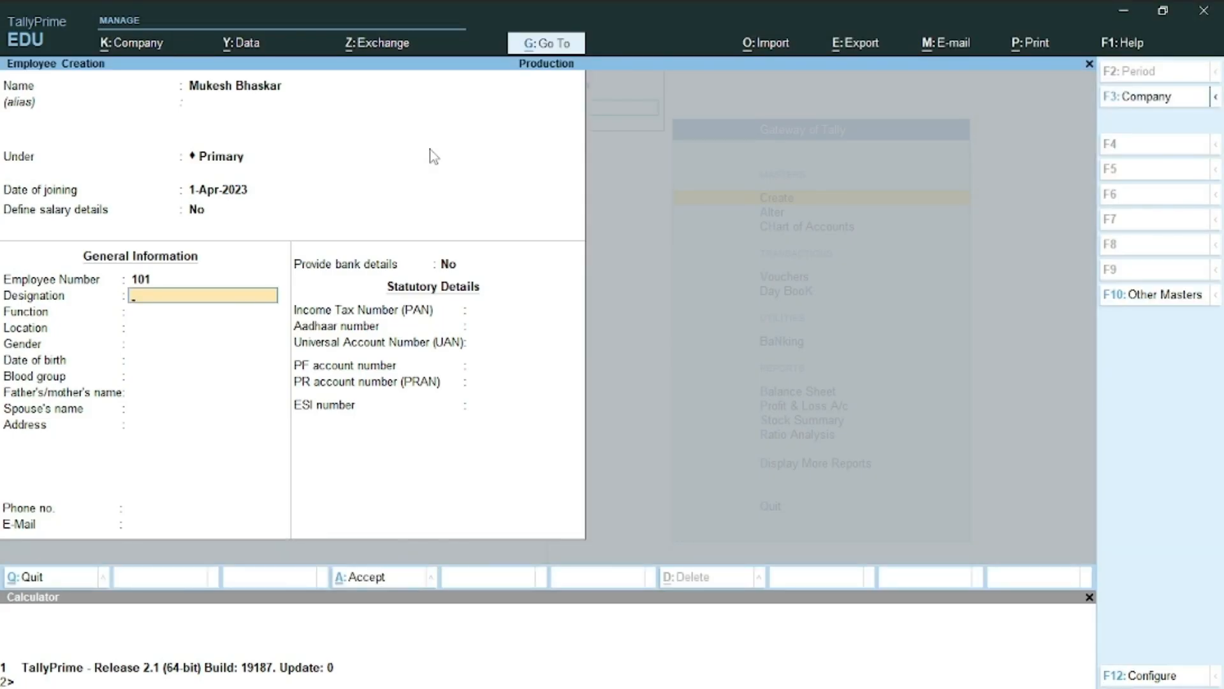
{"action": "type", "text": "Software"}
{"action": "key", "text": "Return"}
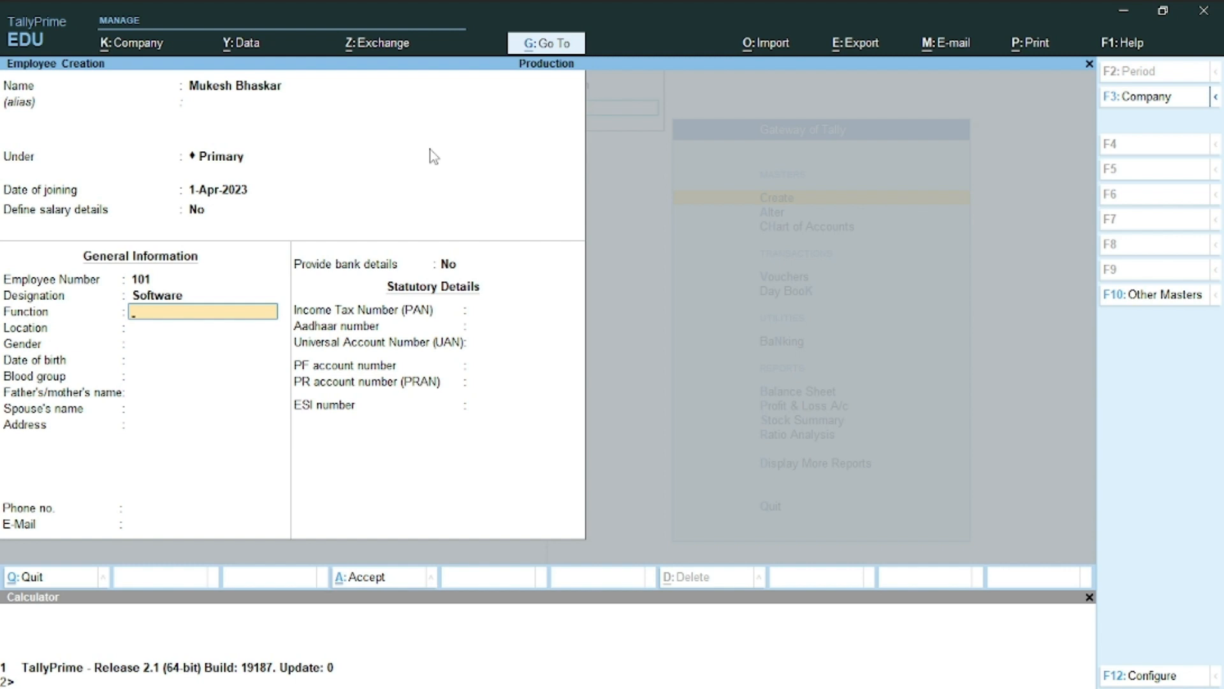
Leave Function blank, set gender to Male, and skip the remaining personal fields
{"action": "key", "text": "Up"}
{"action": "key", "text": "Return"}
{"action": "key", "text": "Escape"}
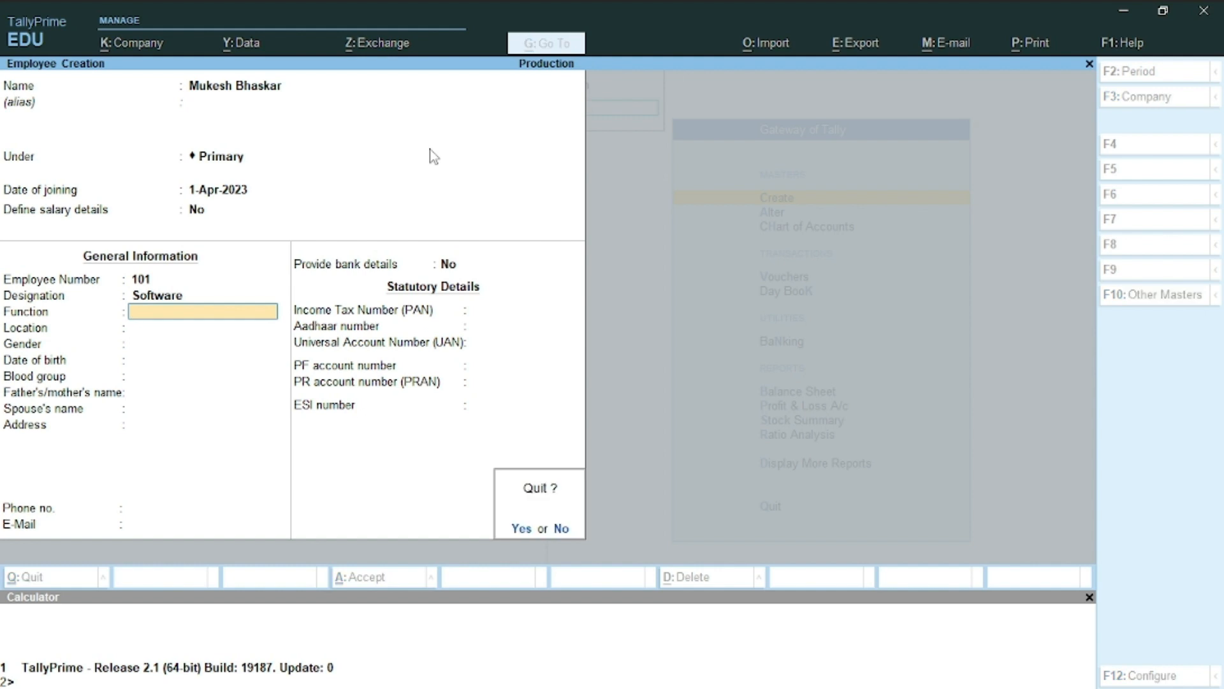
{"action": "key", "text": "n"}
{"action": "key", "text": "Return"}
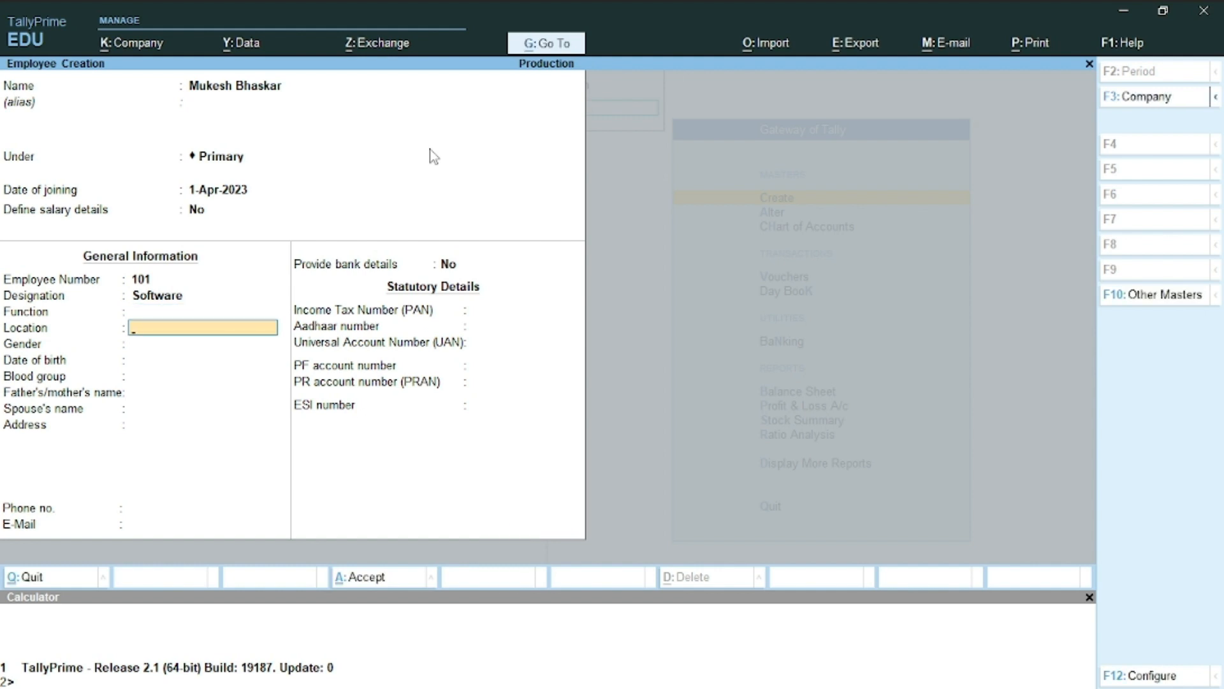
{"action": "key", "text": "Return"}
{"action": "key", "text": "Down"}
{"action": "key", "text": "Down"}
{"action": "key", "text": "Return"}
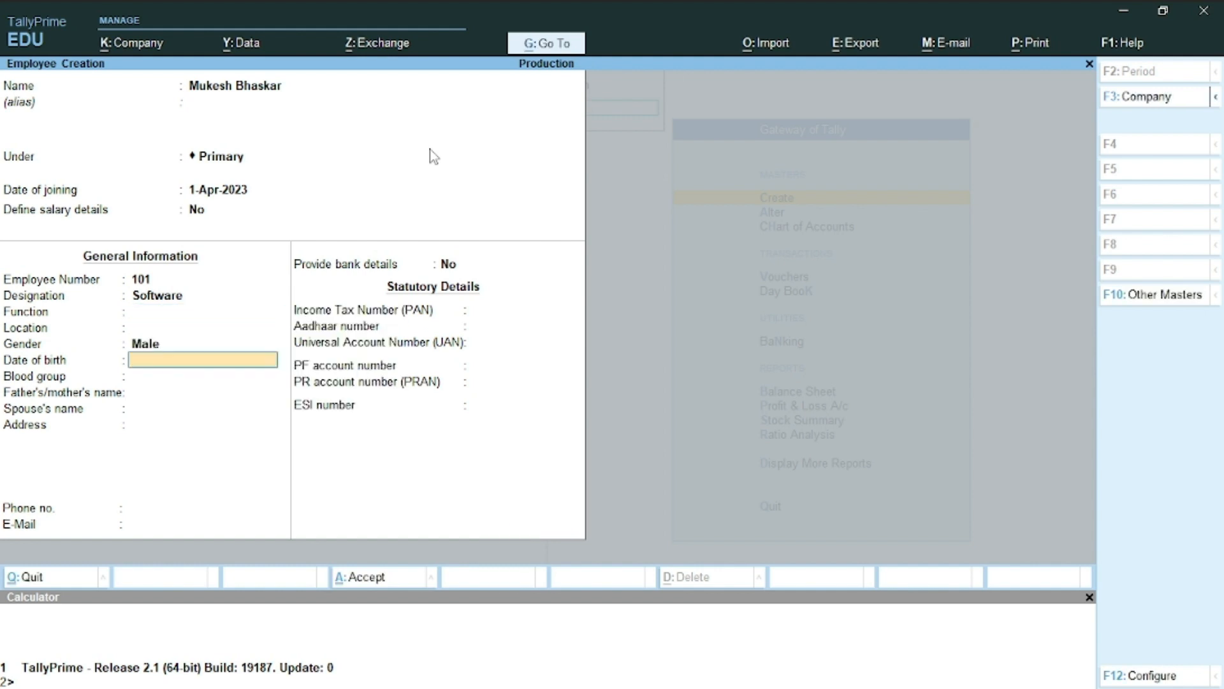
{"action": "key", "text": "Return"}
{"action": "key", "text": "Return"}
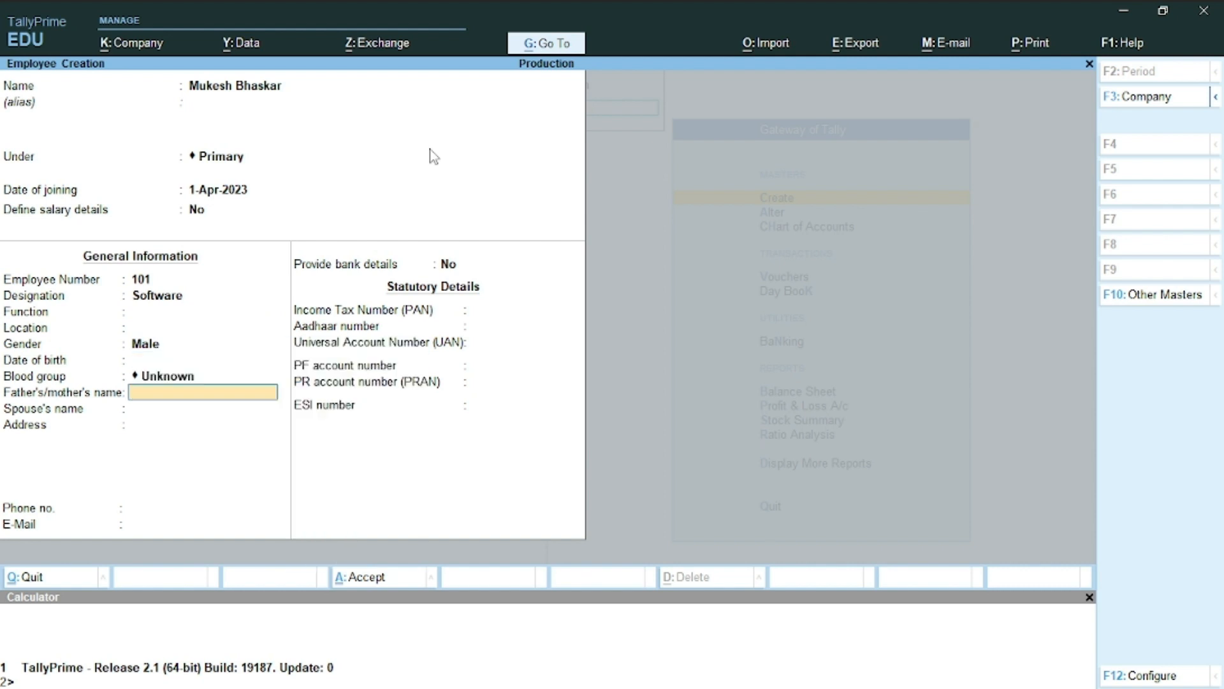
{"action": "key", "text": "Return"}
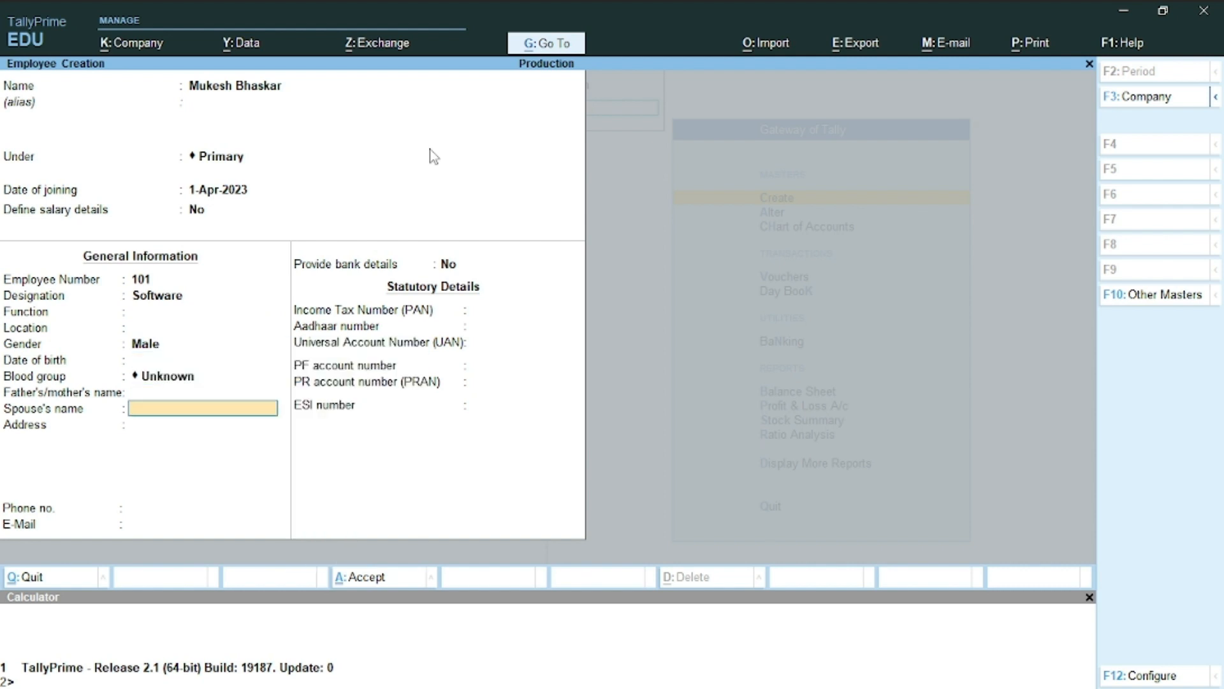
{"action": "key", "text": "Return"}
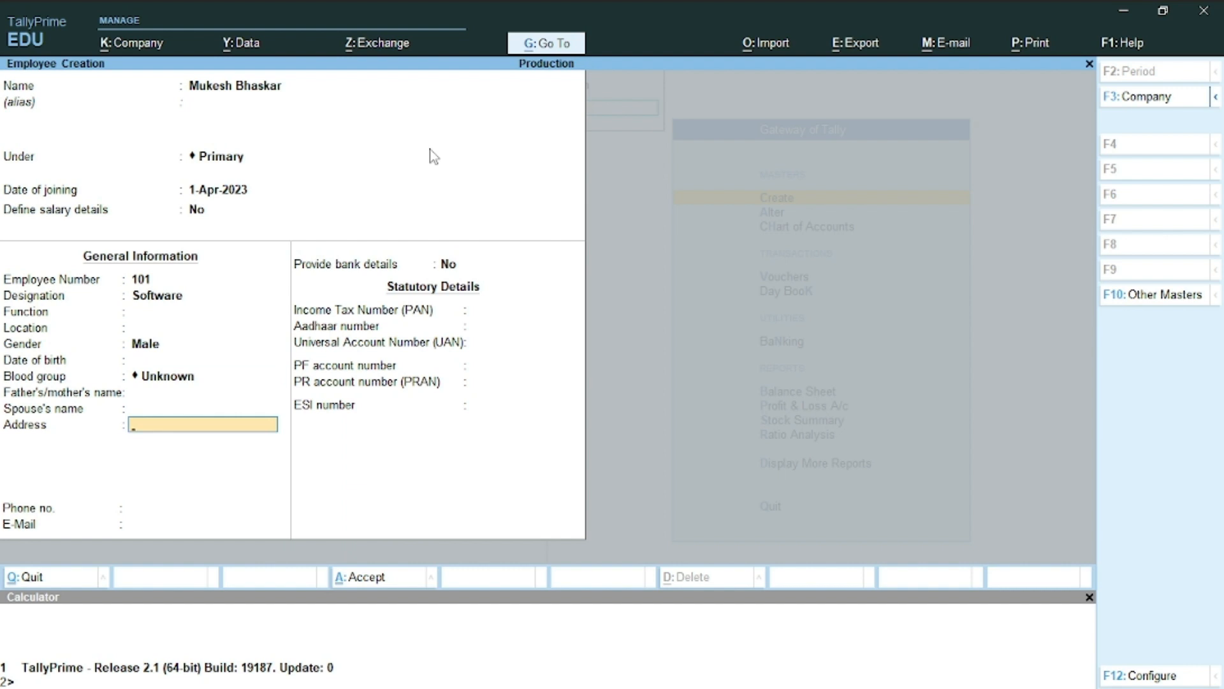
{"action": "key", "text": "Return"}
Turn on bank details and enter the account number and IFS code SBIN0009876
{"action": "key", "text": "Return"}
{"action": "key", "text": "Return"}
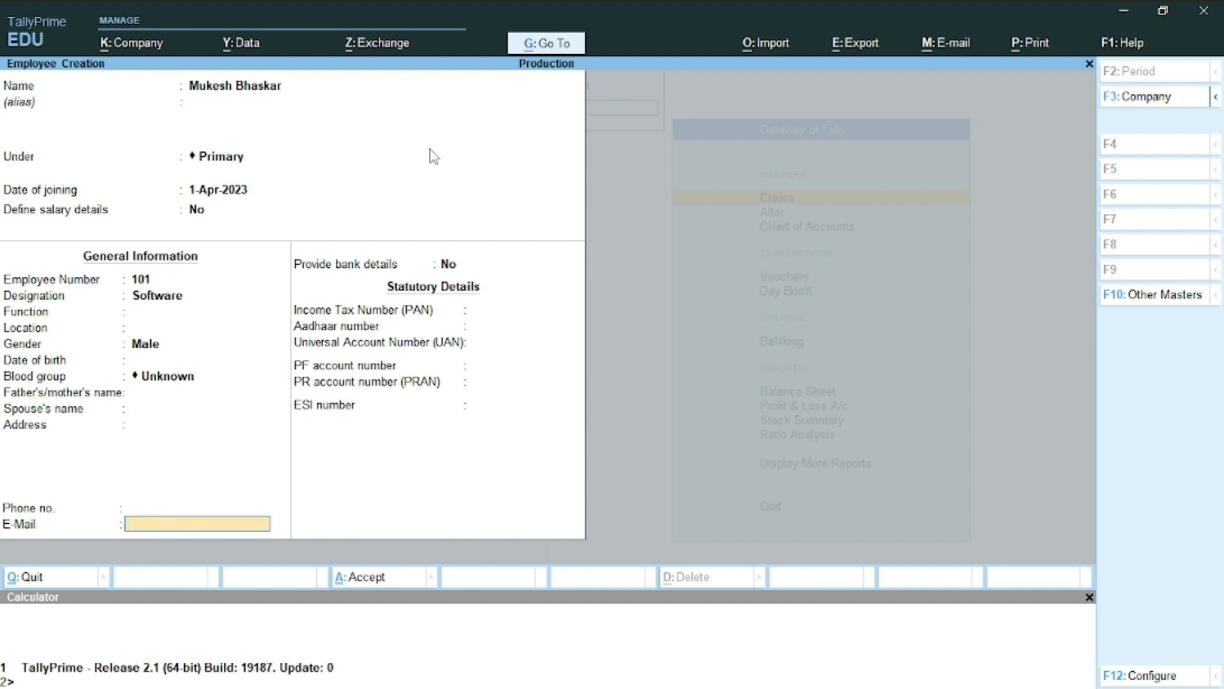
{"action": "key", "text": "y"}
{"action": "key", "text": "Return"}
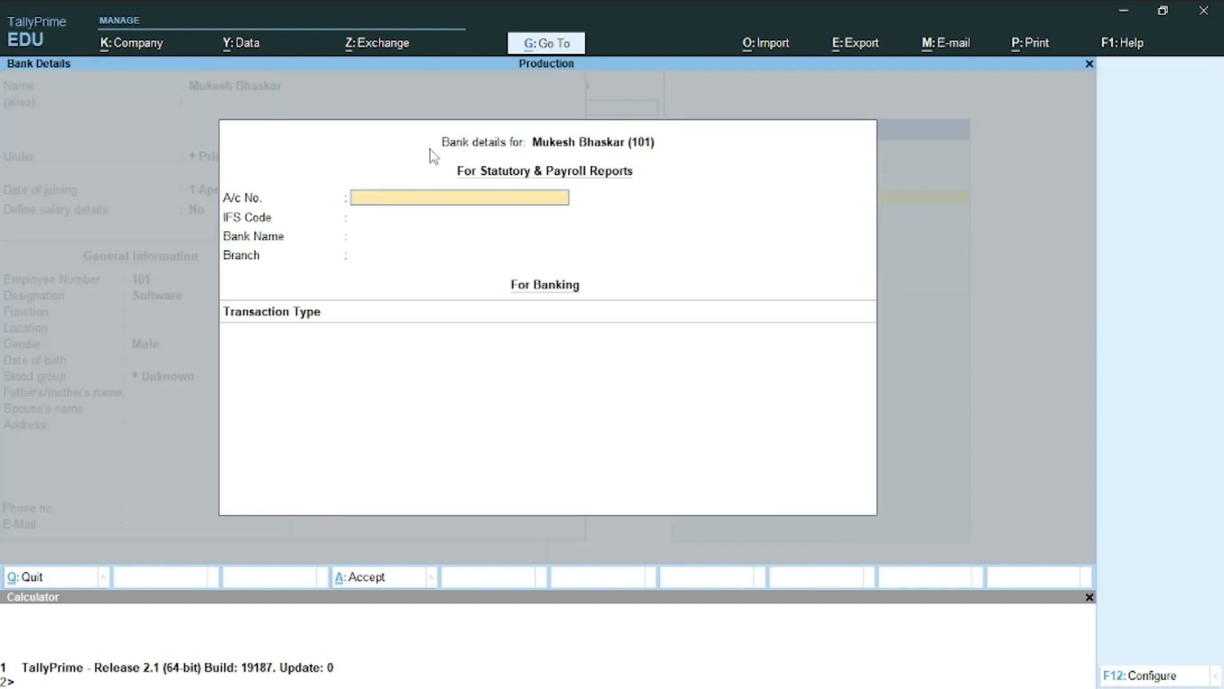
{"action": "type", "text": "0987654"}
{"action": "type", "text": "321"}
{"action": "key", "text": "Return"}
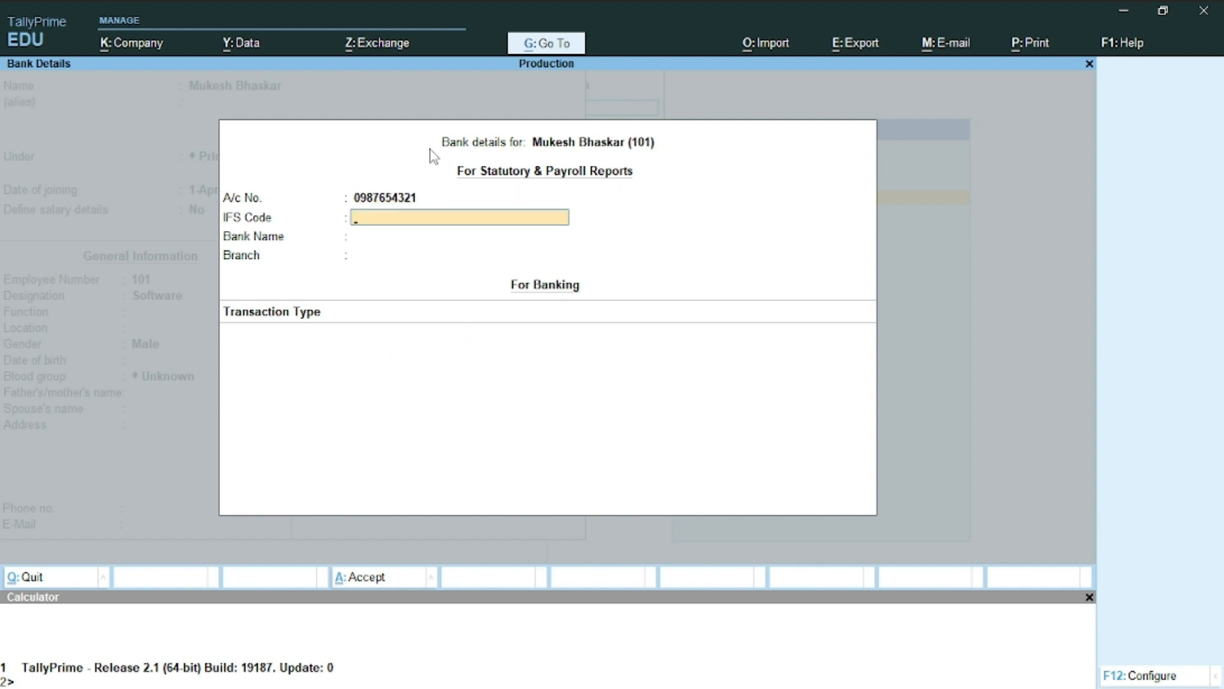
{"action": "type", "text": "SBIN0009876"}
{"action": "key", "text": "Return"}
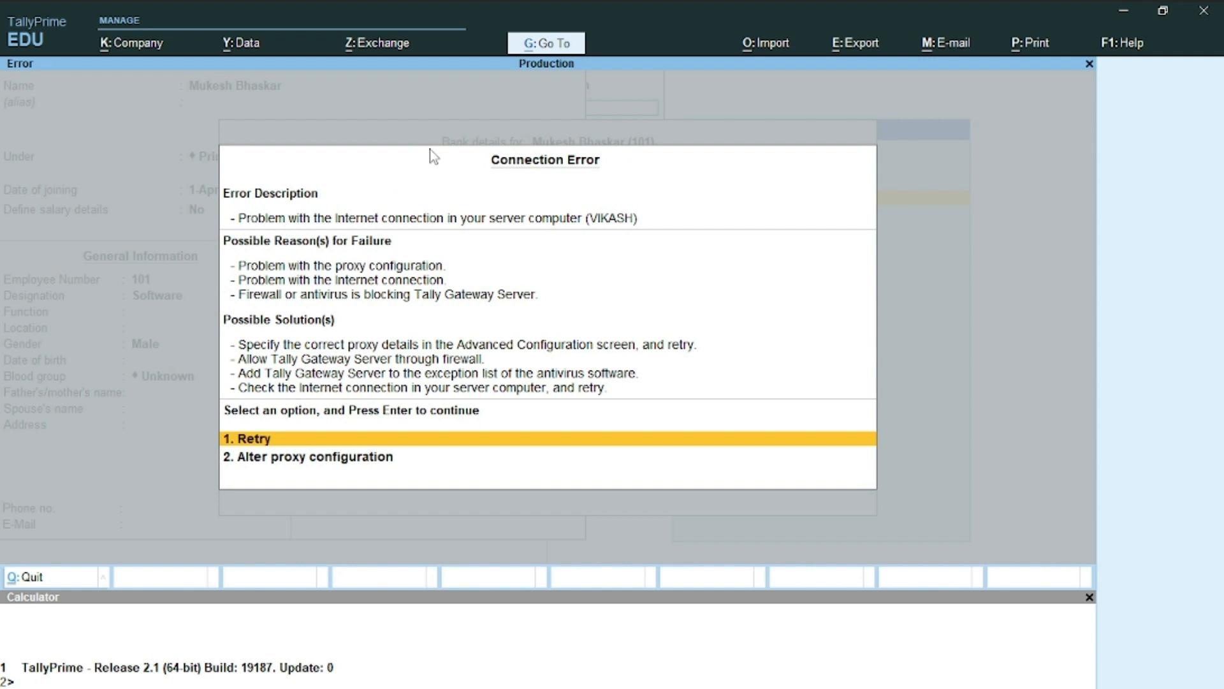
{"action": "key", "text": "Escape"}
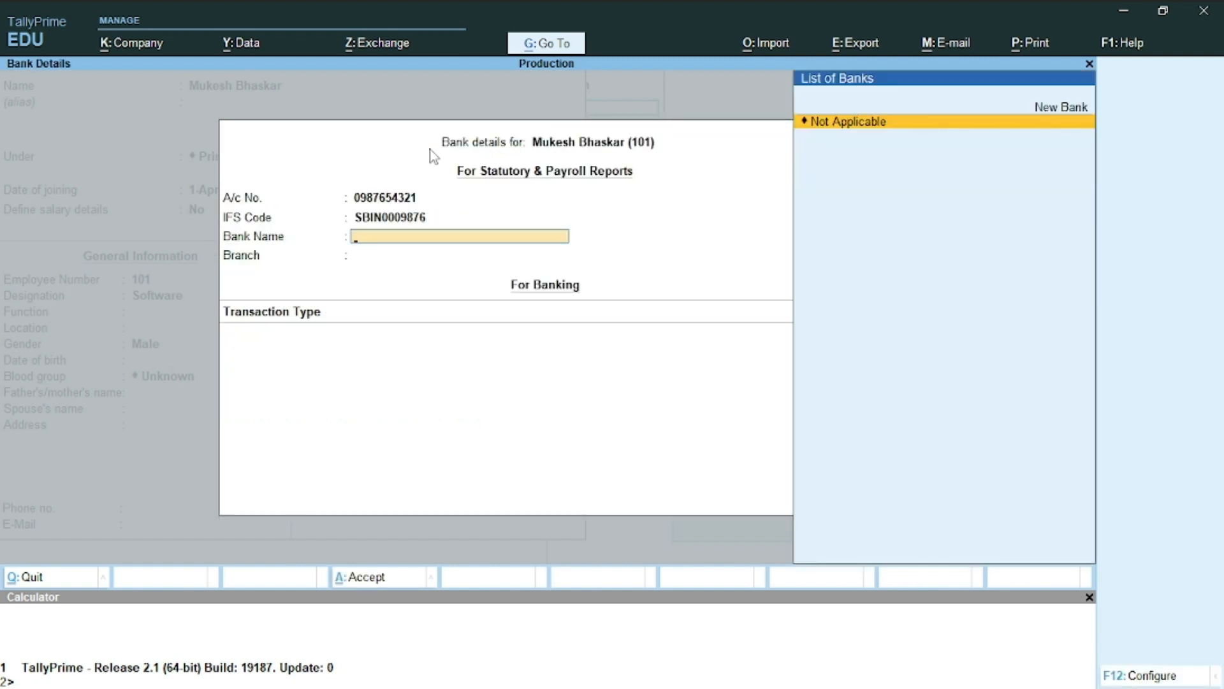
Create bank Sbi with branch Nwh and choose Cheque as the transaction type
{"action": "type", "text": "Sbi"}
{"action": "key", "text": "Return"}
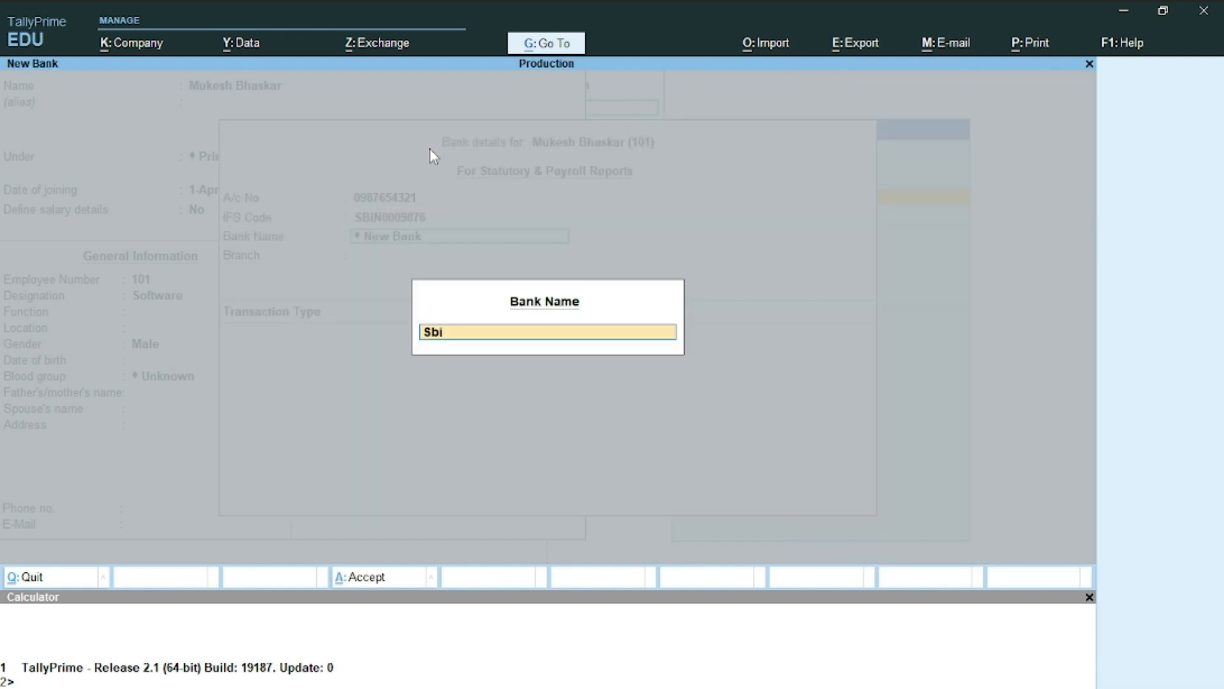
{"action": "key", "text": "Return"}
{"action": "type", "text": "Nwh"}
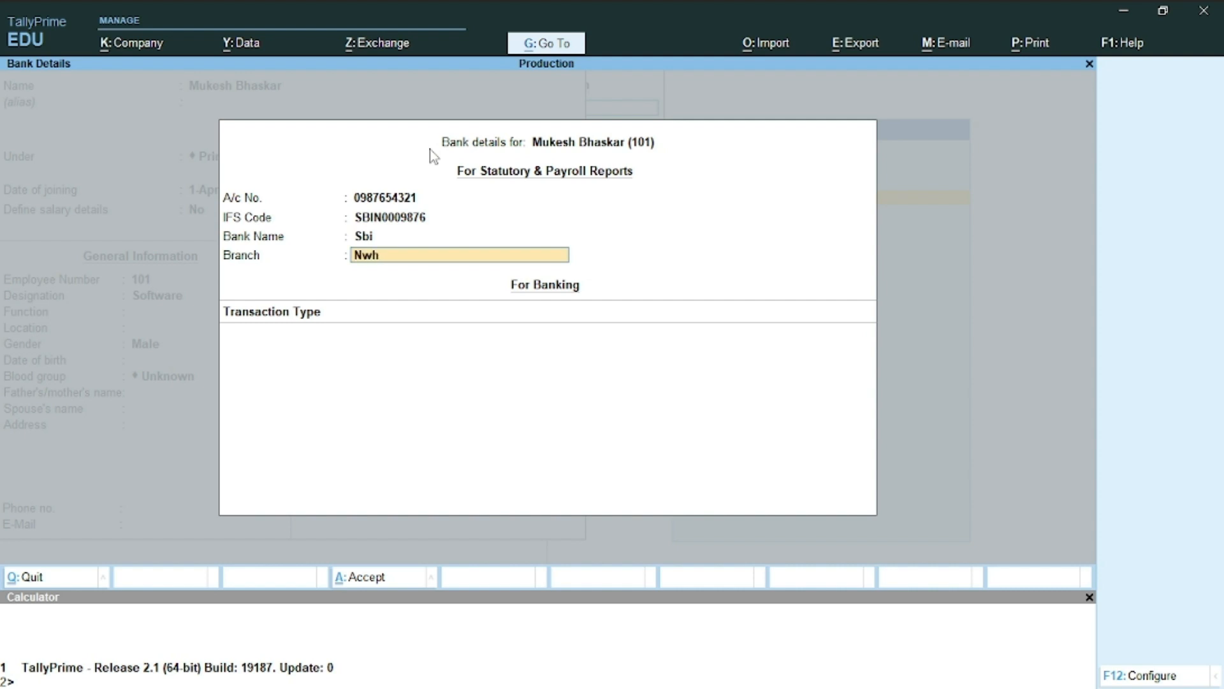
{"action": "key", "text": "Return"}
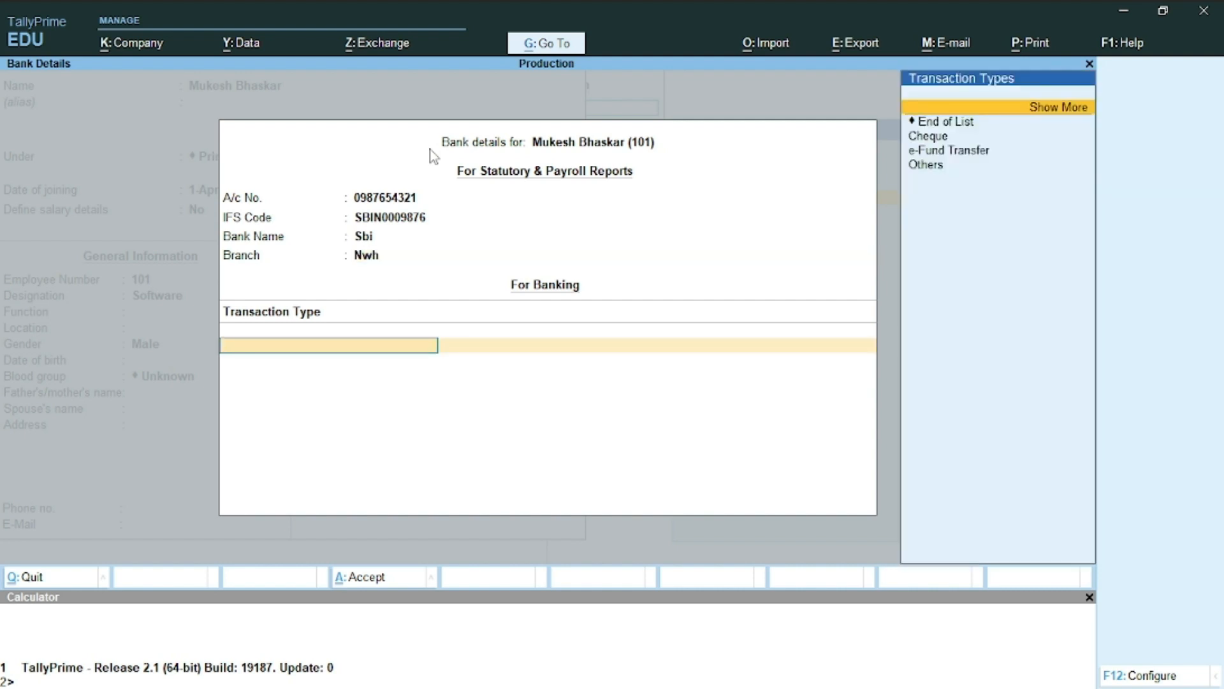
{"action": "key", "text": "Down"}
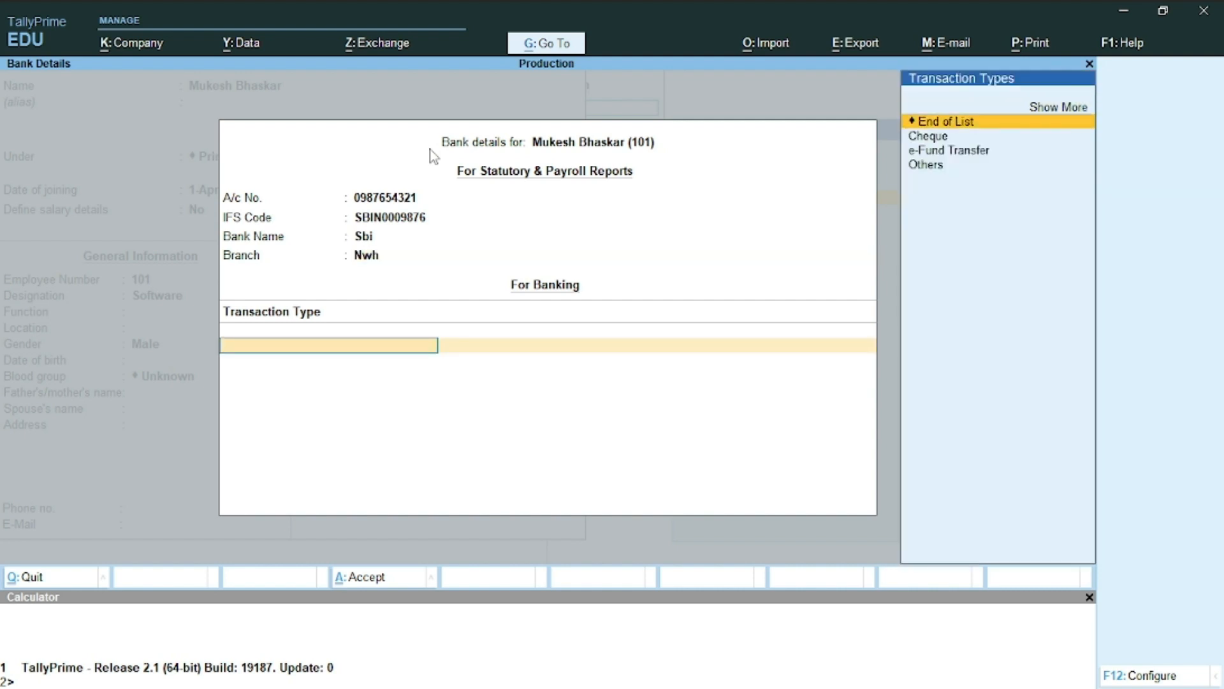
{"action": "key", "text": "Down"}
{"action": "key", "text": "Return"}
{"action": "key", "text": "Return"}
{"action": "key", "text": "Return"}
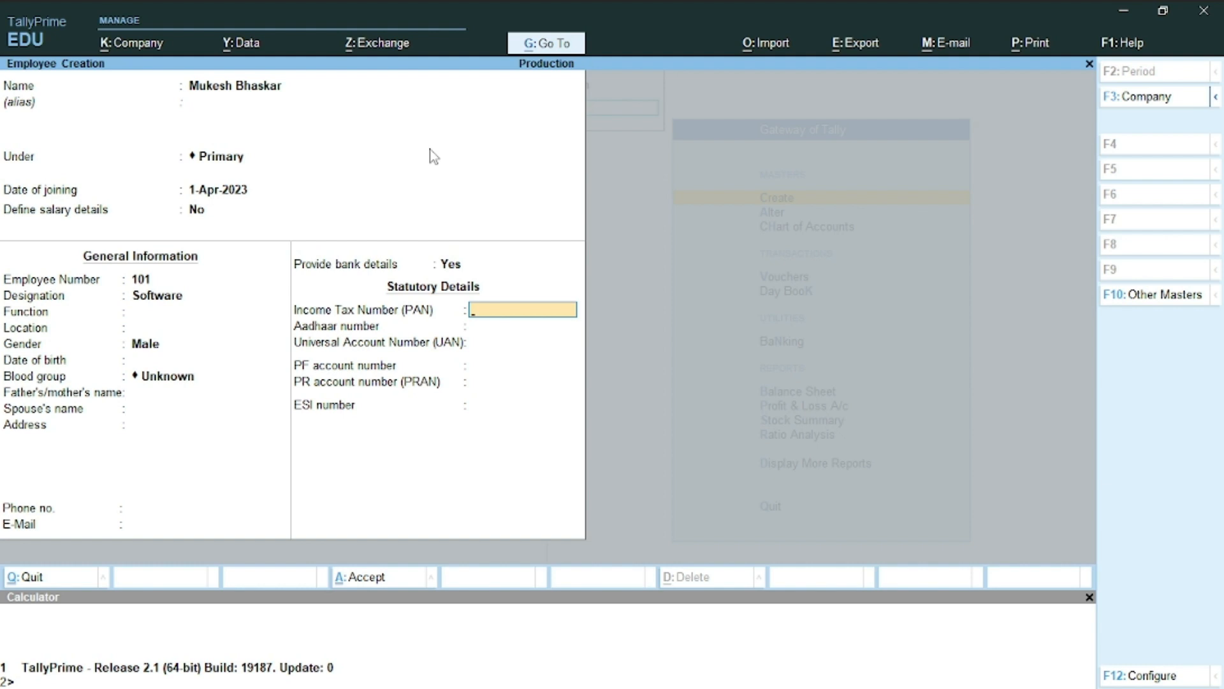
Enter the employee's PAN, retyping it in valid format after the invalid-PAN warning
{"action": "type", "text": "JBPLAS1234"}
{"action": "key", "text": "Return"}
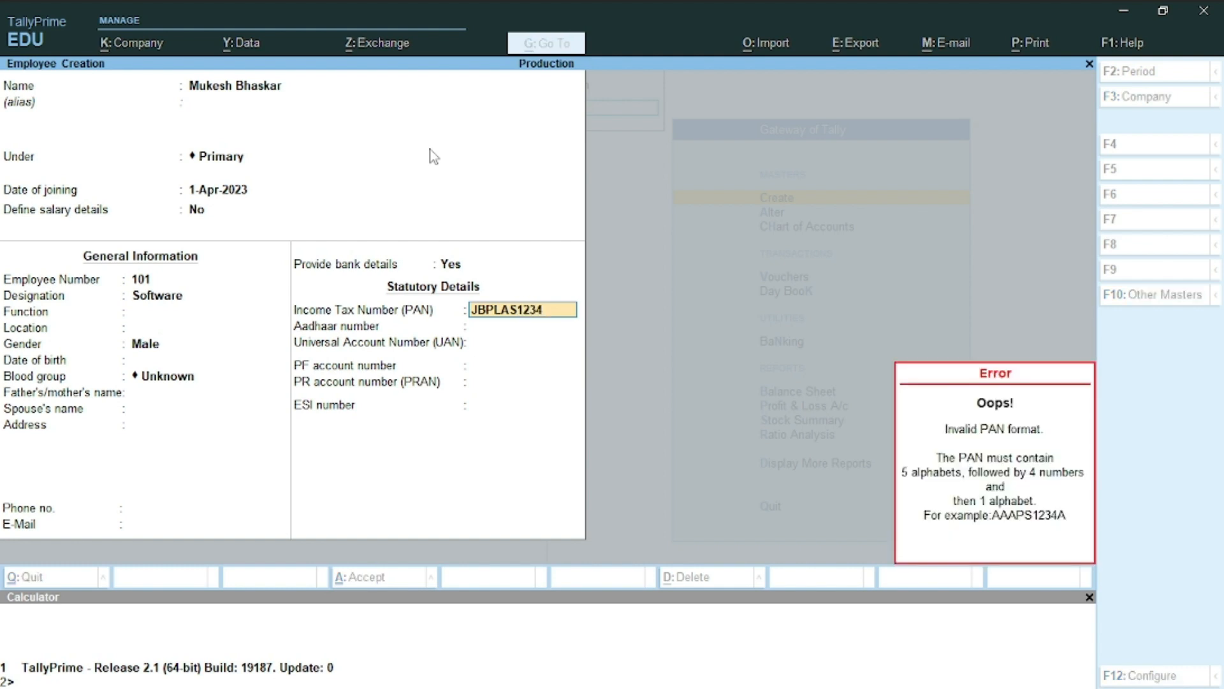
{"action": "key", "text": "Return"}
{"action": "key", "text": "Return"}
{"action": "key", "text": "Return"}
{"action": "key", "text": "BackSpace"}
{"action": "key", "text": "BackSpace"}
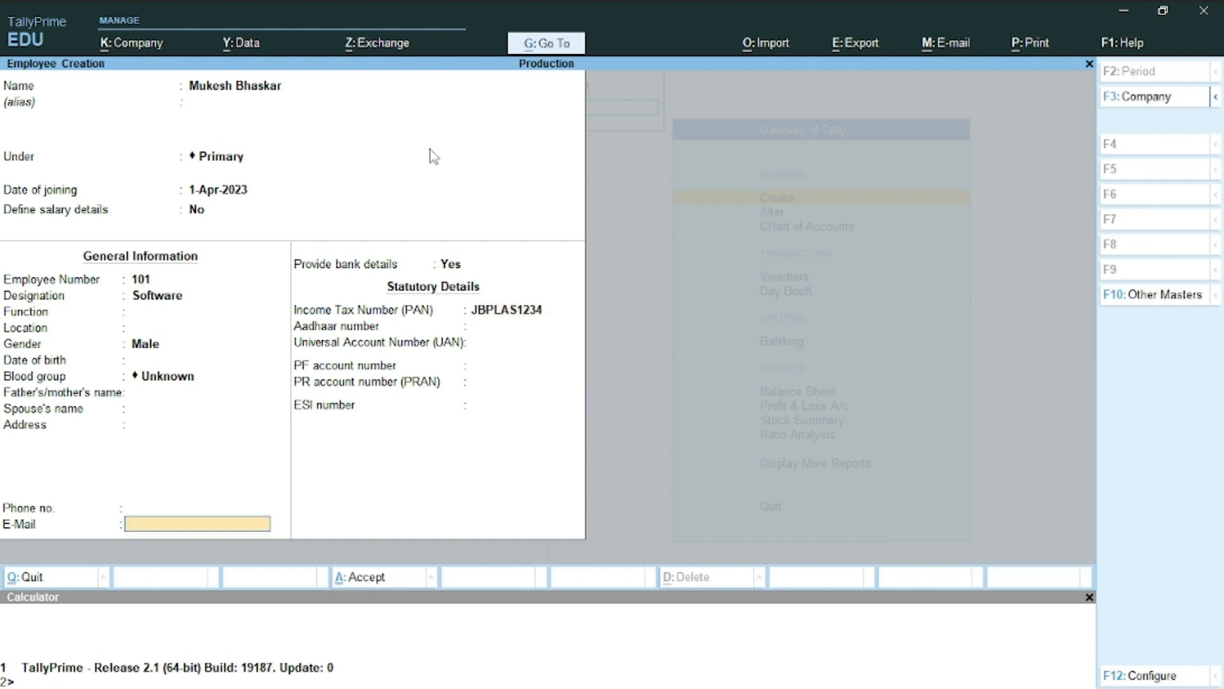
{"action": "key", "text": "Return"}
{"action": "key", "text": "Return"}
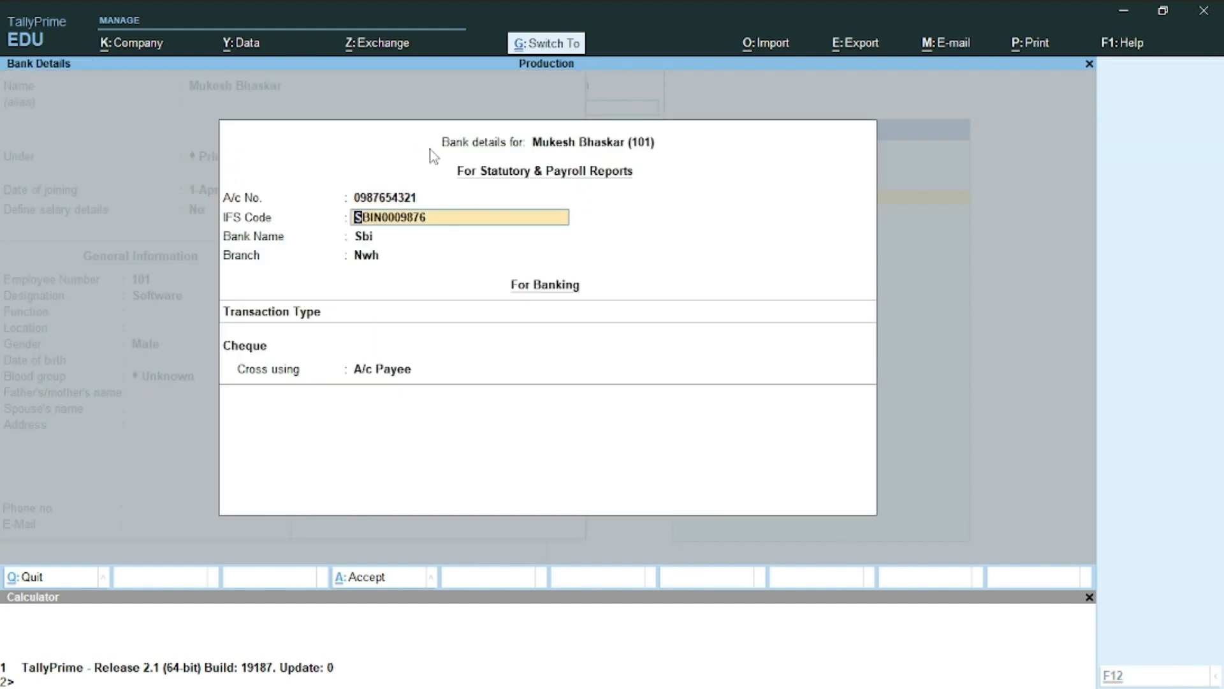
{"action": "key", "text": "ctrl+a"}
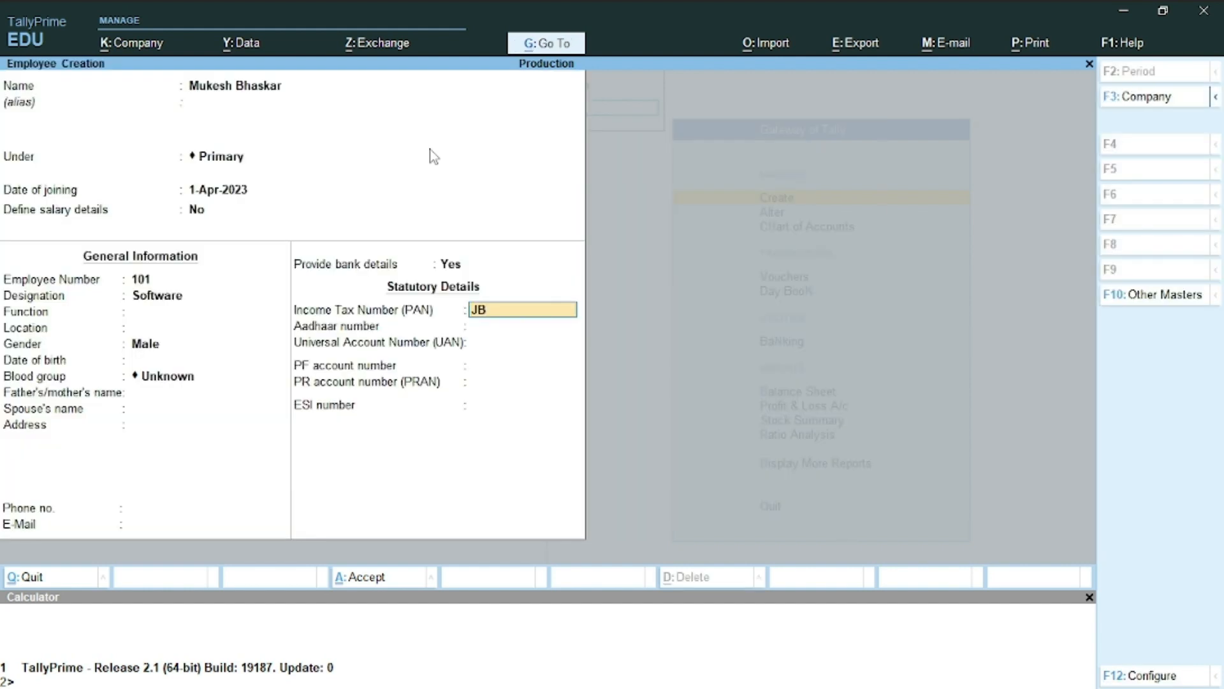
{"action": "key", "text": "Return"}
{"action": "key", "text": "Return"}
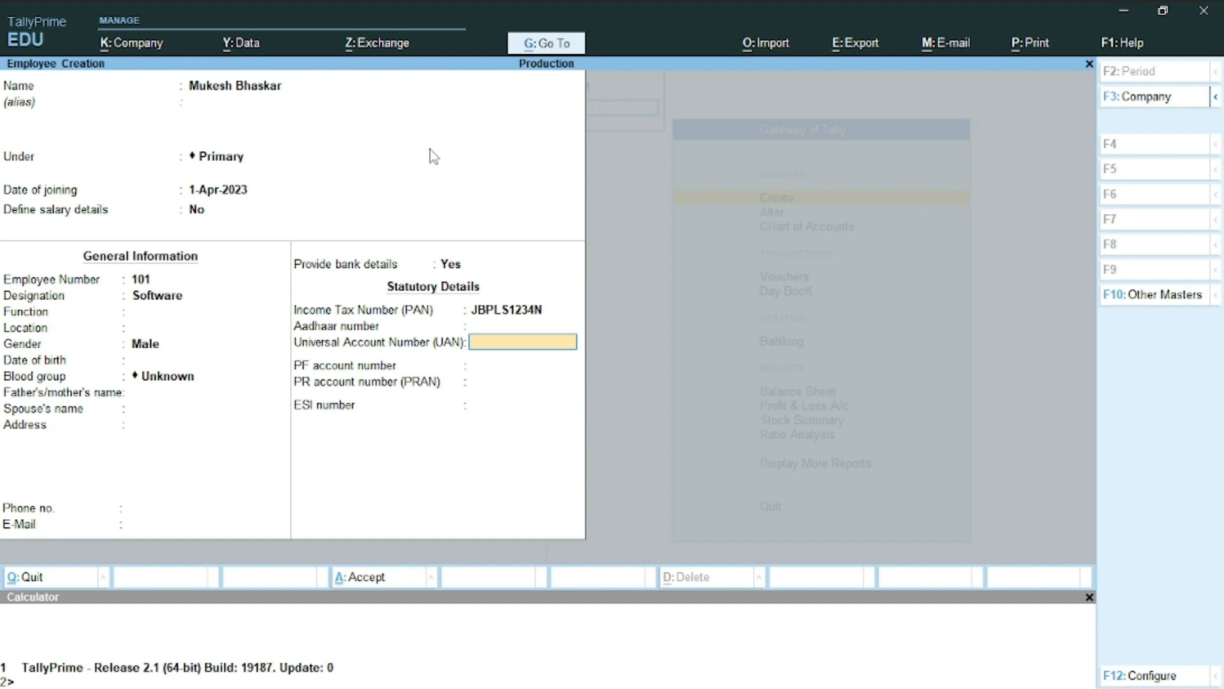
Leave UAN, PF account and PRAN empty and save the employee record
{"action": "key", "text": "Return"}
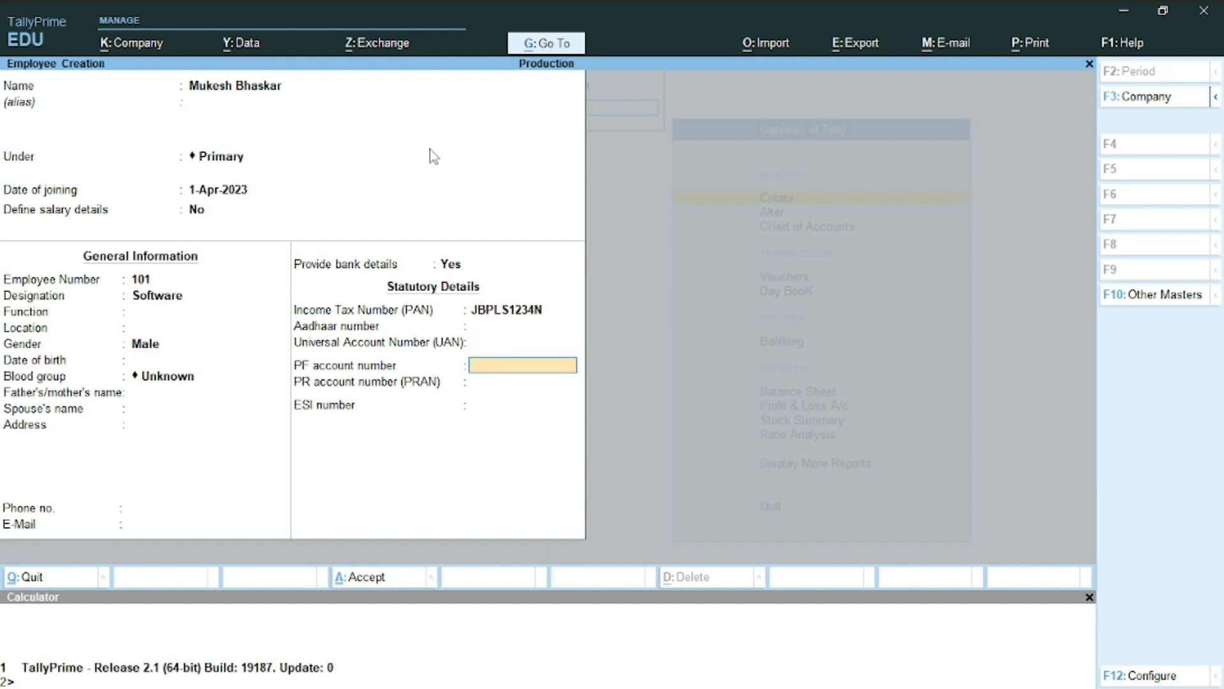
{"action": "key", "text": "Return"}
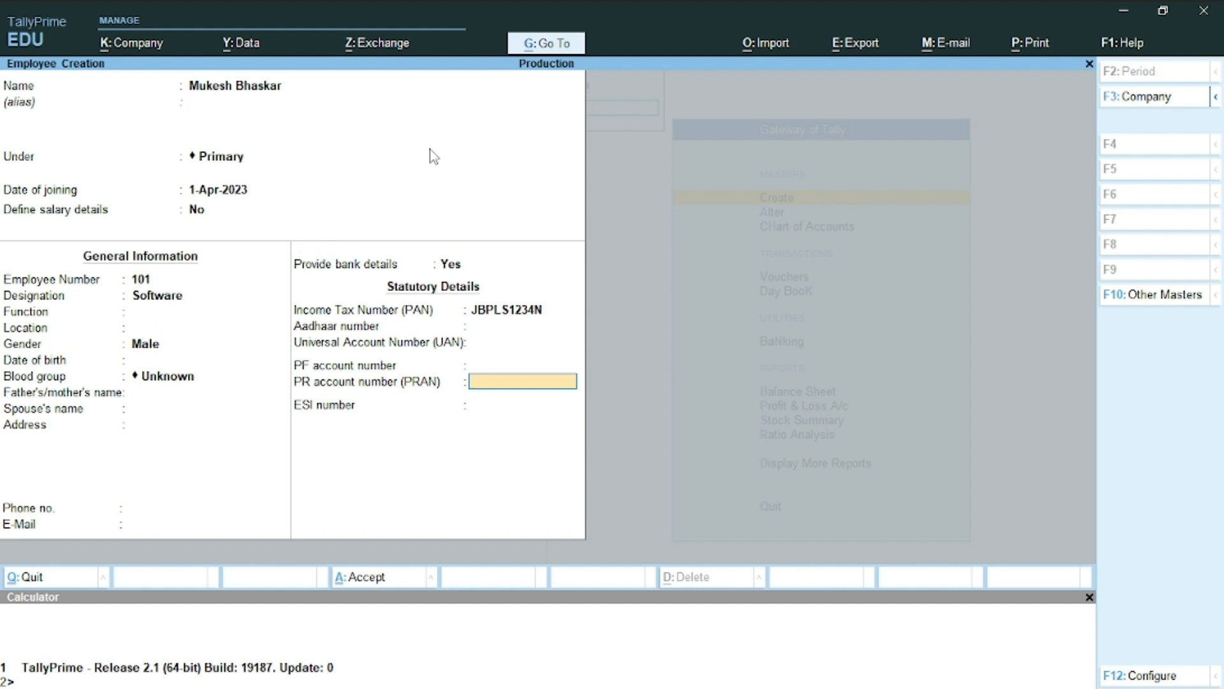
{"action": "key", "text": "Return"}
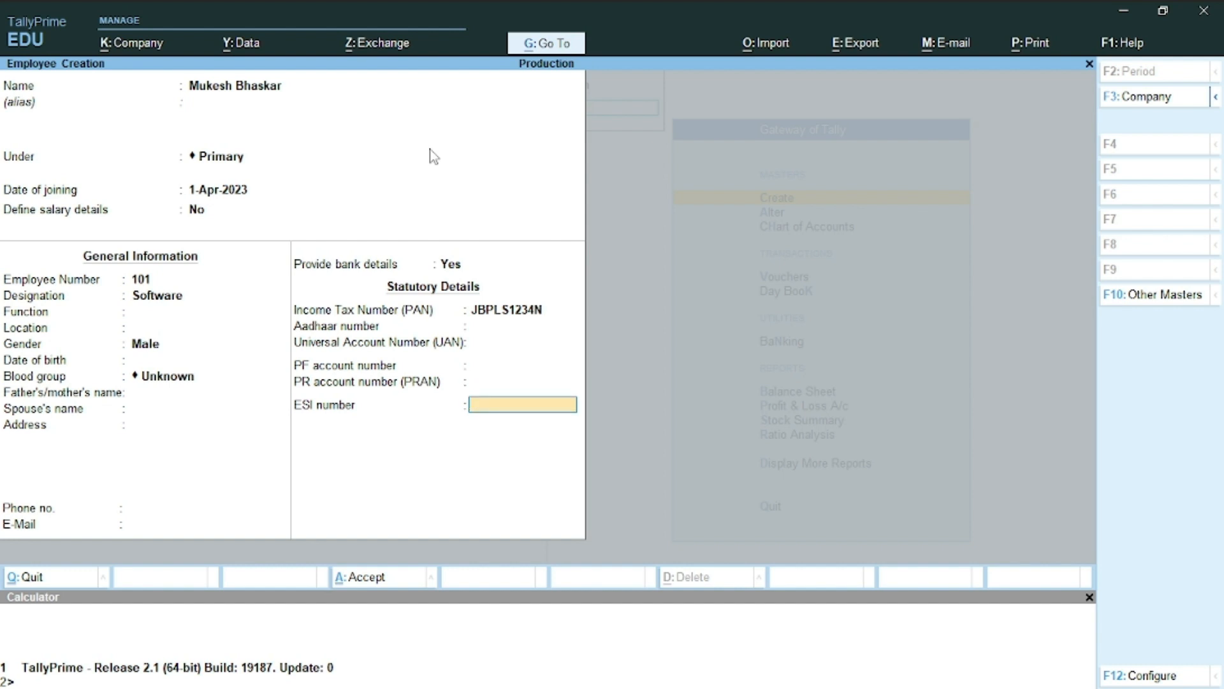
{"action": "key", "text": "Return"}
{"action": "key", "text": "Return"}
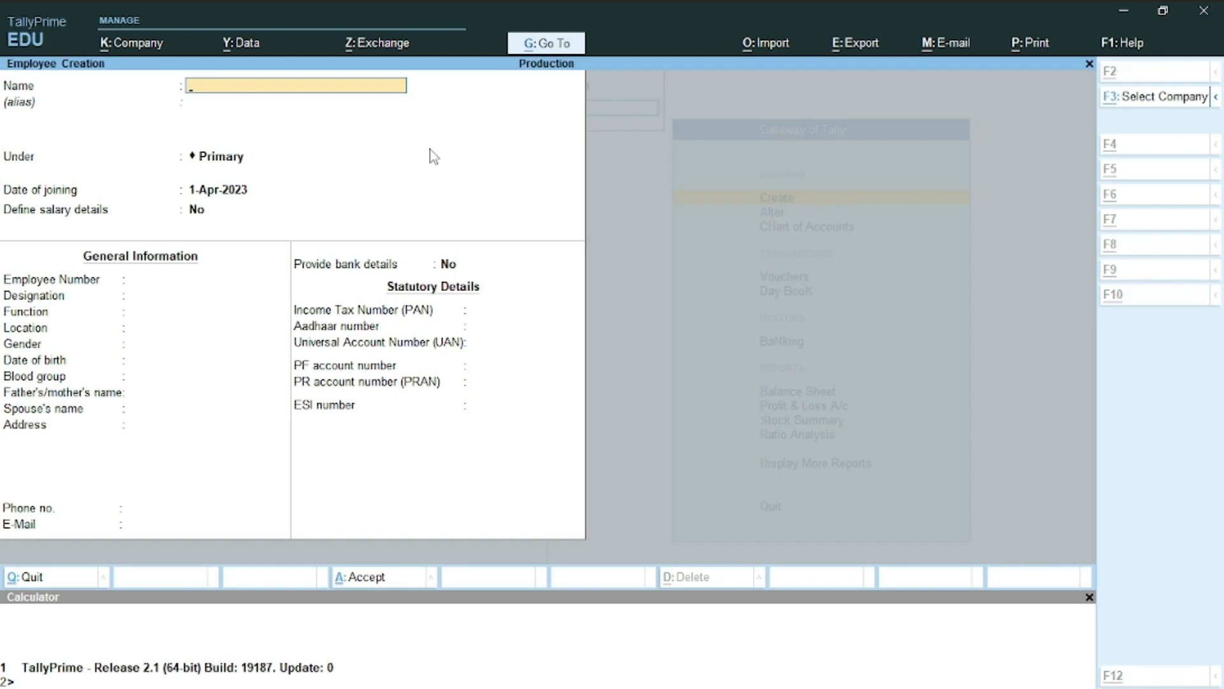
Select the Hardware Engineer's full name in the Word employee table and return to TallyPrime
{"action": "key", "text": "alt+Tab"}
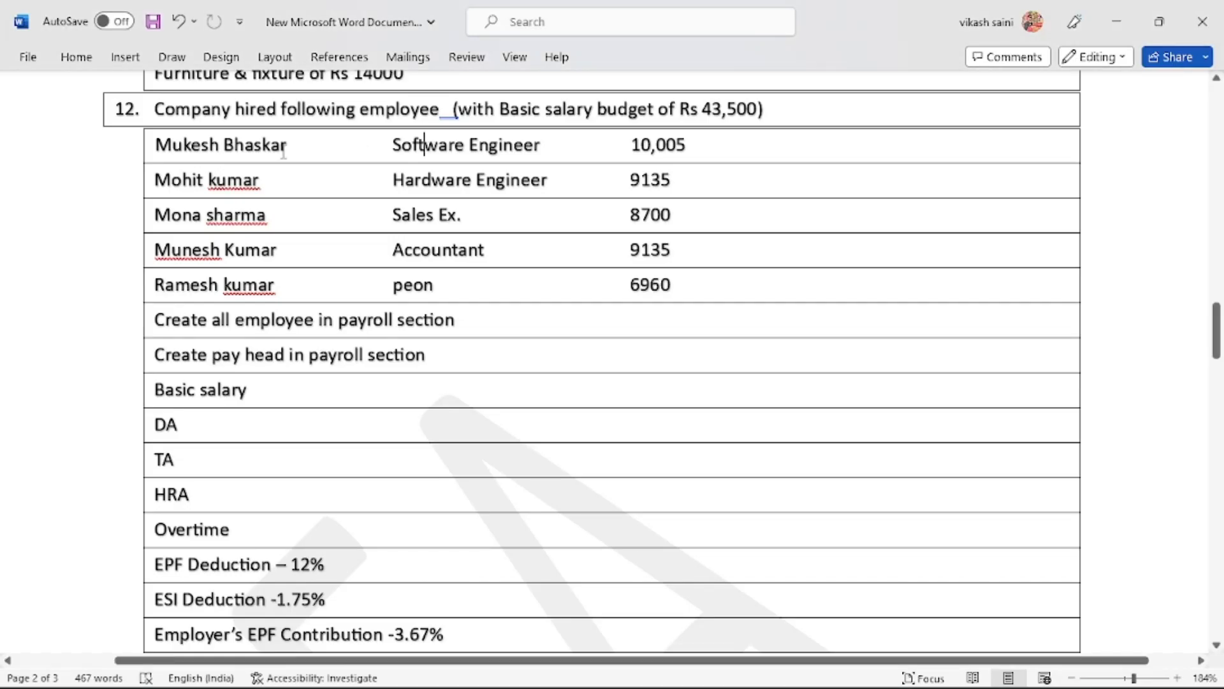
{"action": "double_click", "coordinate": [195, 185]}
{"action": "left_click", "coordinate": [197, 191]}
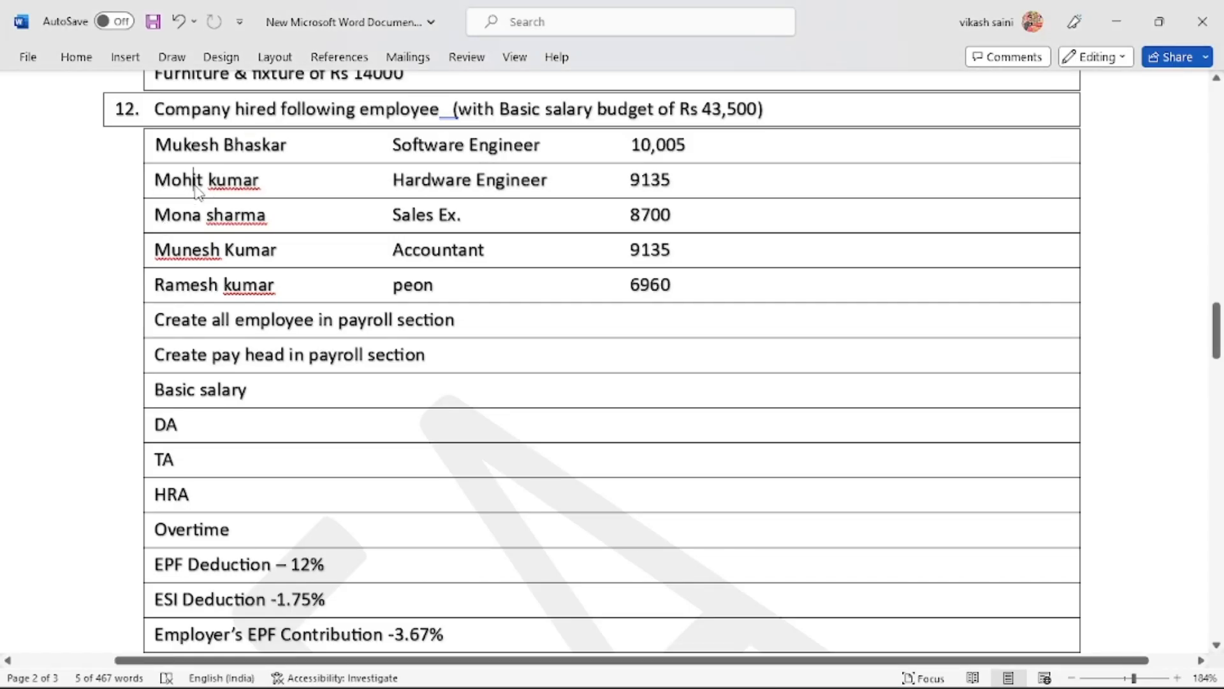
{"action": "double_click", "coordinate": [176, 187]}
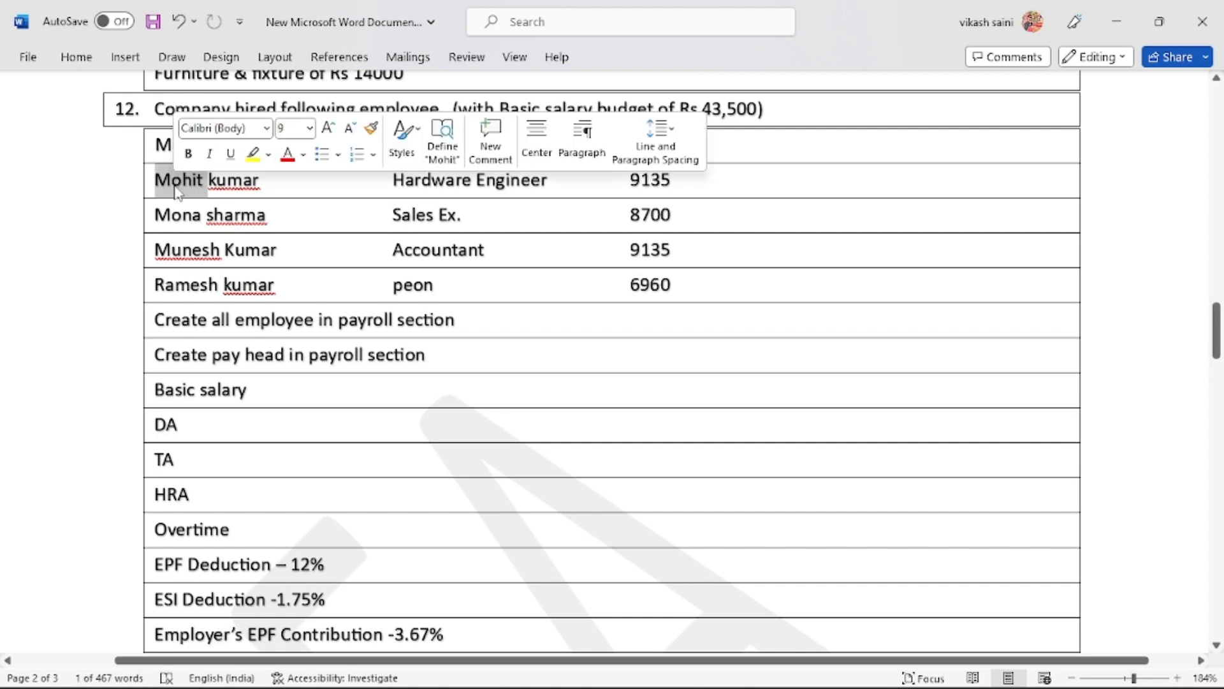
{"action": "key", "text": "shift+Right"}
{"action": "key", "text": "shift+Right"}
{"action": "key", "text": "shift+Right"}
{"action": "key", "text": "shift+Right"}
{"action": "key", "text": "shift+Right"}
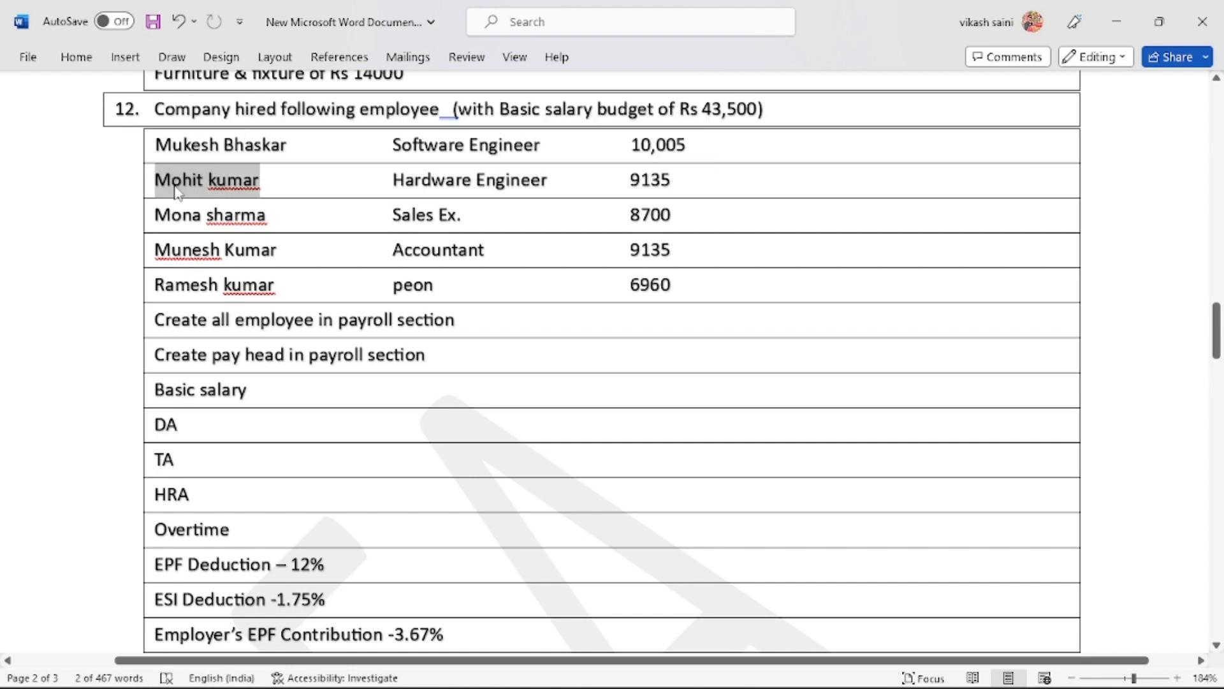
{"action": "key", "text": "alt+Tab"}
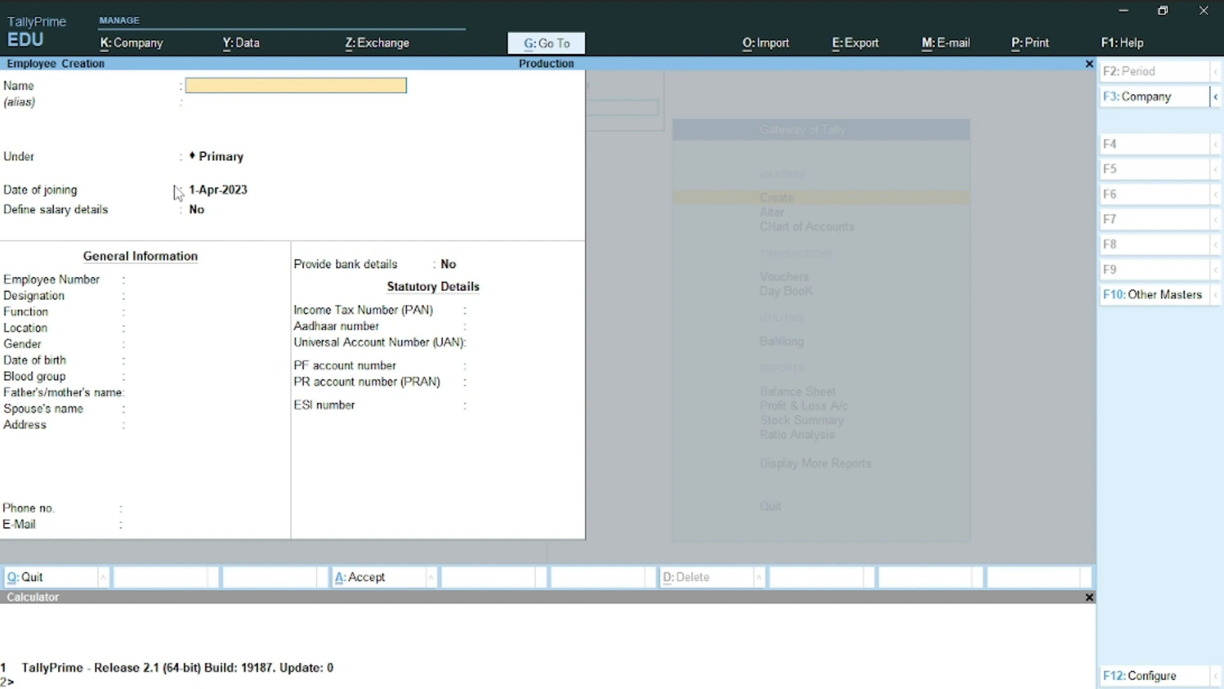
Paste the copied name into Name and enter employee number 102
{"action": "key", "text": "ctrl+alt+v"}
{"action": "key", "text": "Return"}
{"action": "key", "text": "Return"}
{"action": "key", "text": "Return"}
{"action": "key", "text": "Return"}
{"action": "key", "text": "Return"}
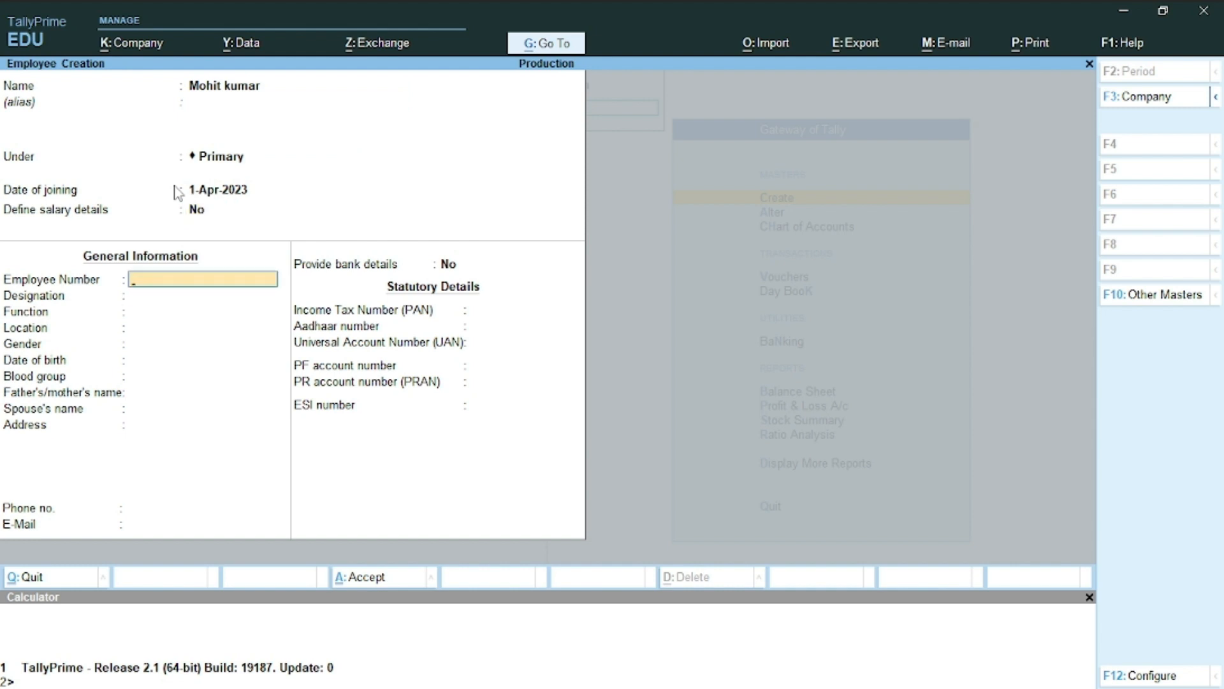
{"action": "type", "text": "102"}
{"action": "key", "text": "Return"}
{"action": "key", "text": "Return"}
{"action": "key", "text": "Return"}
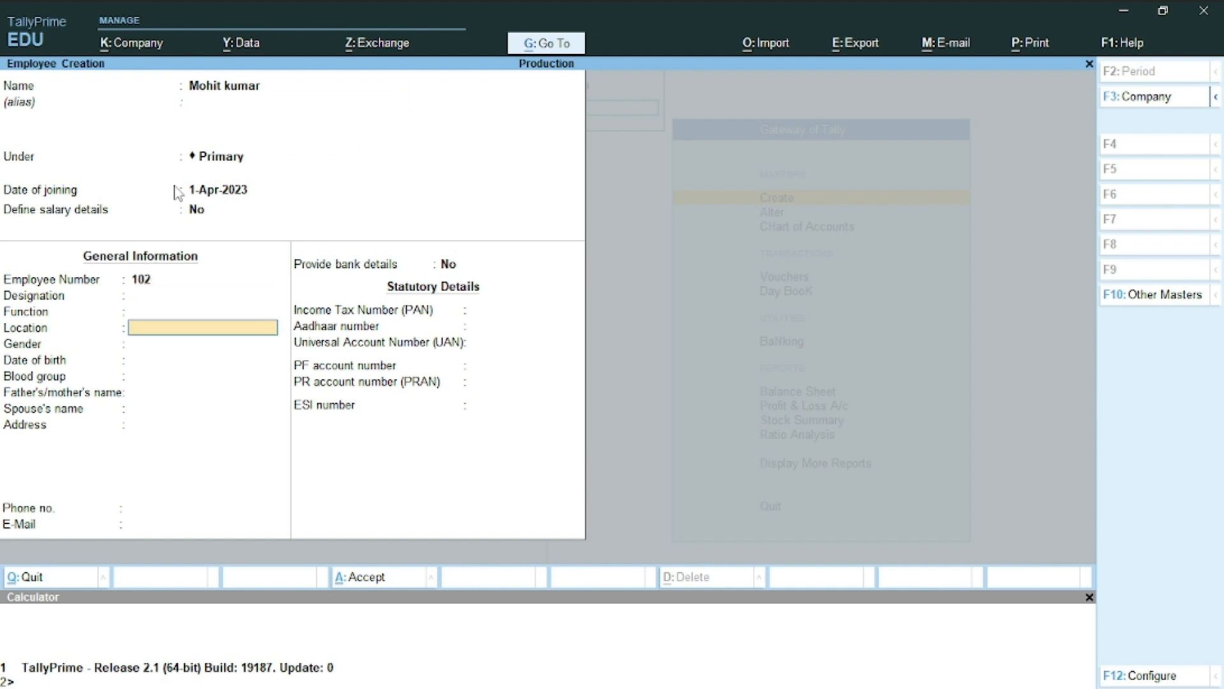
{"action": "key", "text": "Return"}
{"action": "key", "text": "Return"}
{"action": "key", "text": "Return"}
{"action": "key", "text": "Return"}
{"action": "key", "text": "Return"}
{"action": "key", "text": "Return"}
{"action": "key", "text": "Return"}
{"action": "key", "text": "Return"}
{"action": "key", "text": "Return"}
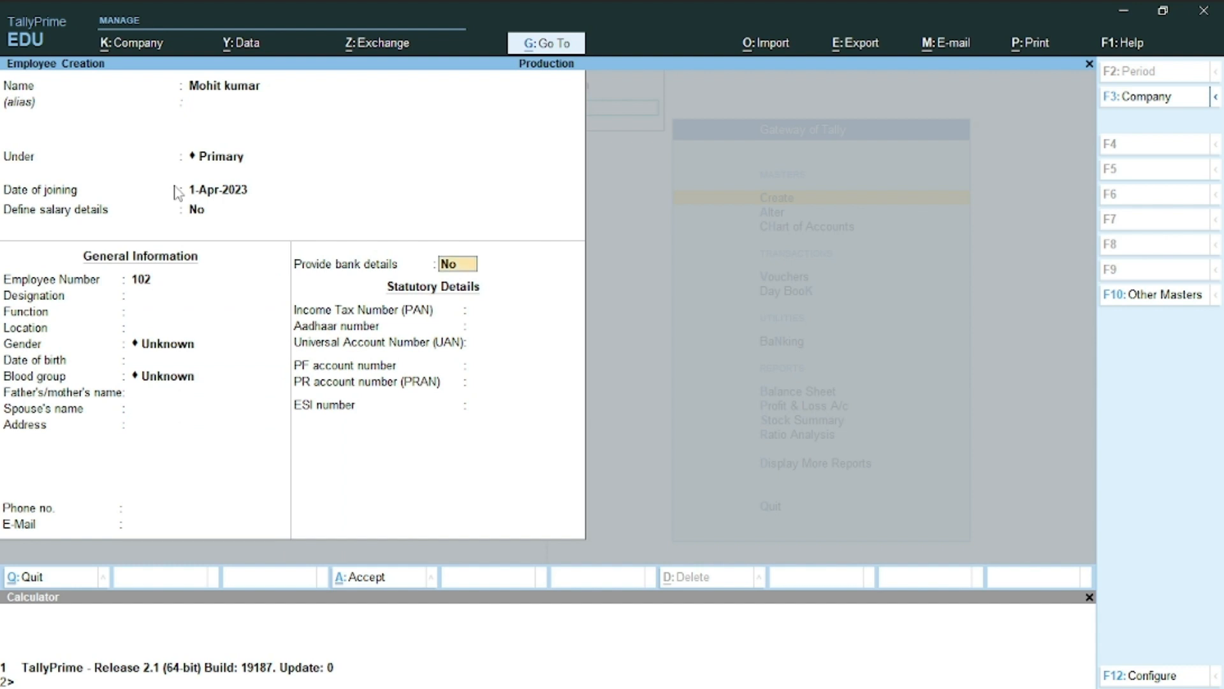
Add bank details: the account number, IFS code SBIN45642, bank Not Applicable, and Cheque transactions
{"action": "key", "text": "y"}
{"action": "key", "text": "Return"}
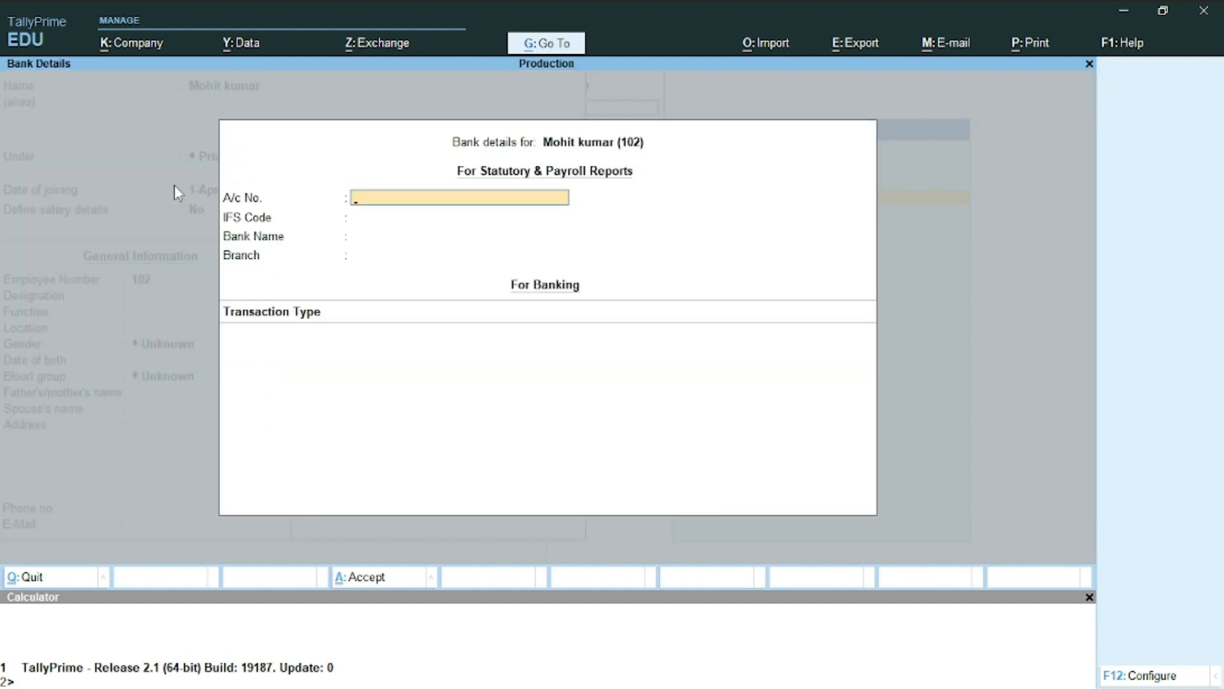
{"action": "key", "text": "Return"}
{"action": "type", "text": "SBIN"}
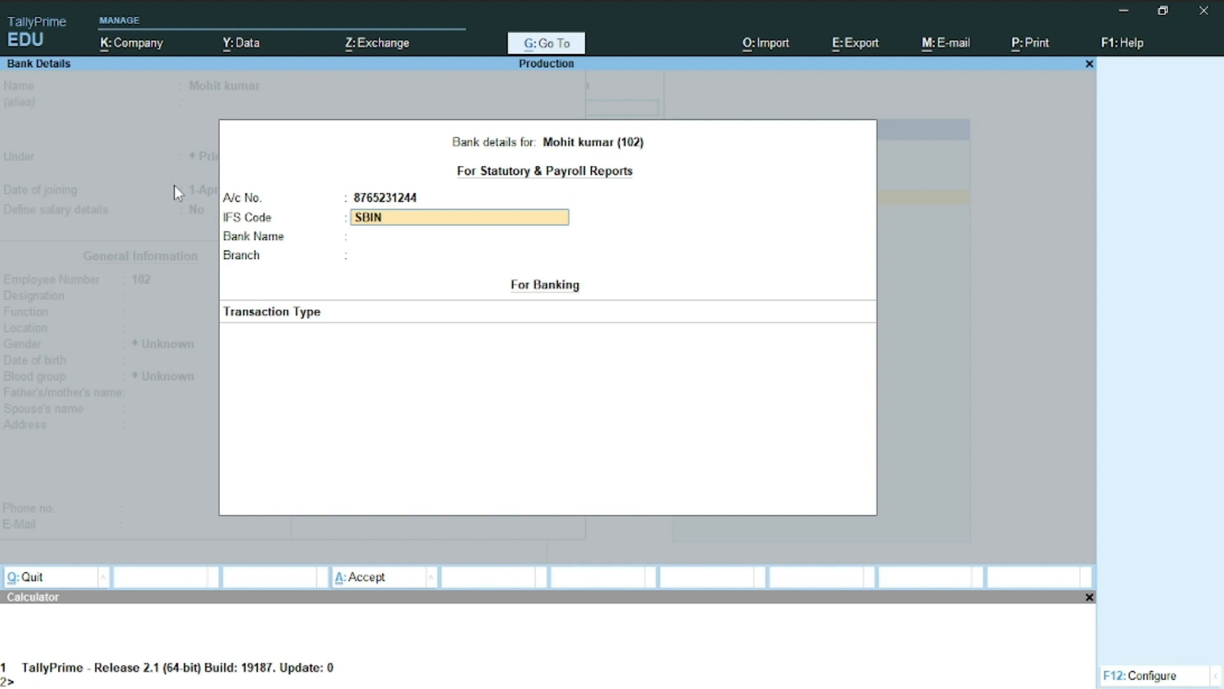
{"action": "type", "text": "45642"}
{"action": "key", "text": "Return"}
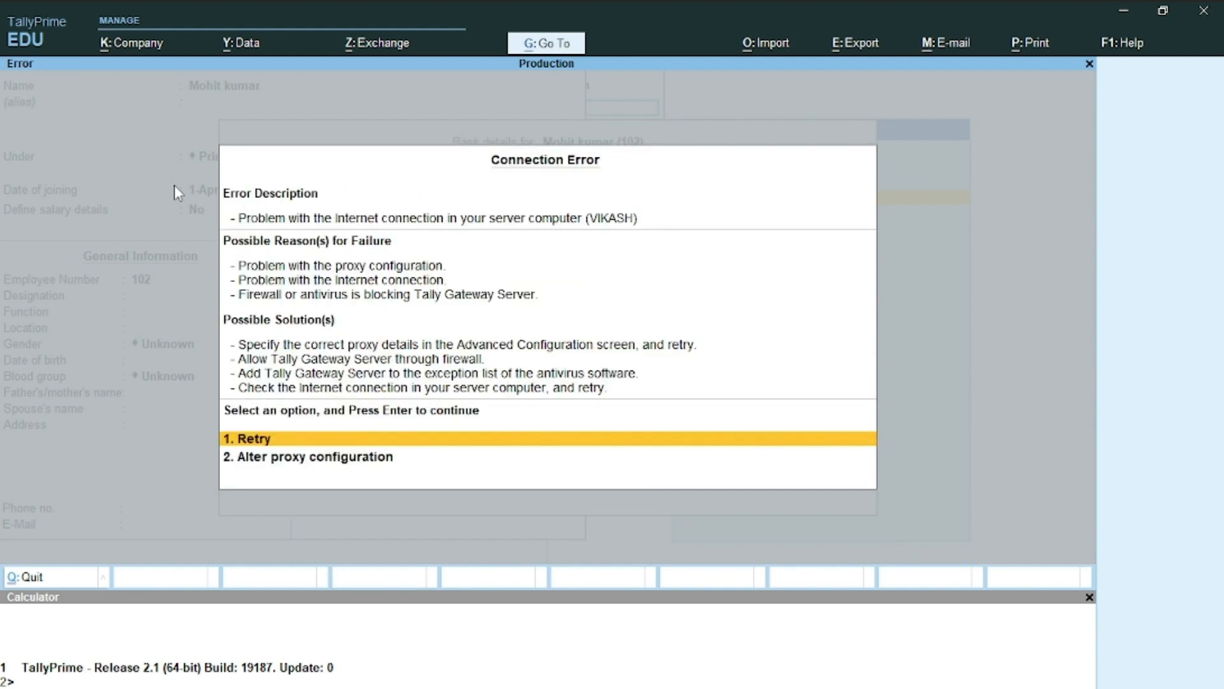
{"action": "key", "text": "Escape"}
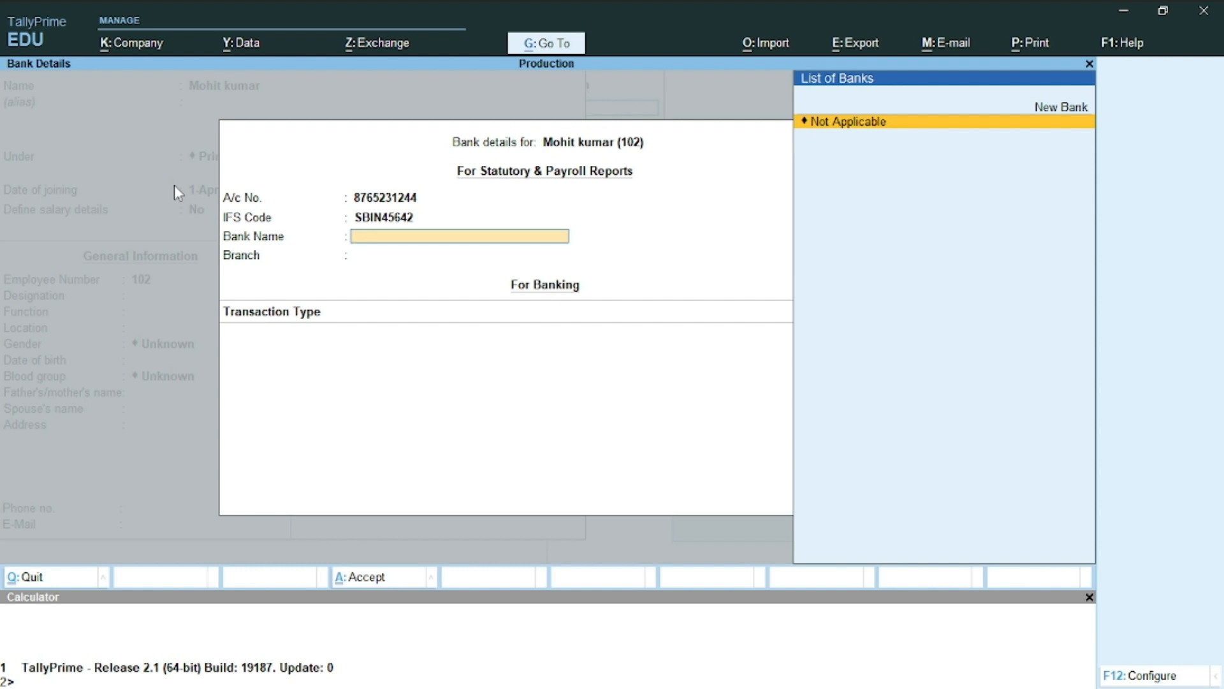
{"action": "key", "text": "Return"}
{"action": "key", "text": "Return"}
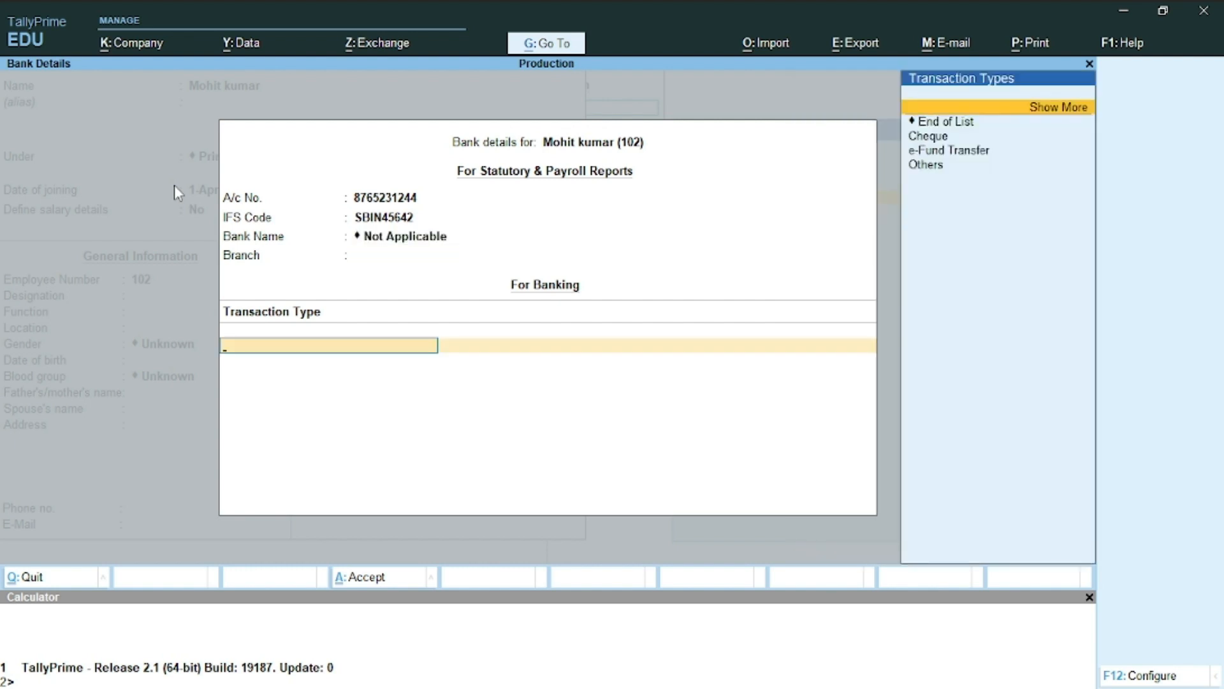
{"action": "key", "text": "Down"}
{"action": "key", "text": "Down"}
{"action": "key", "text": "Return"}
{"action": "key", "text": "ctrl+a"}
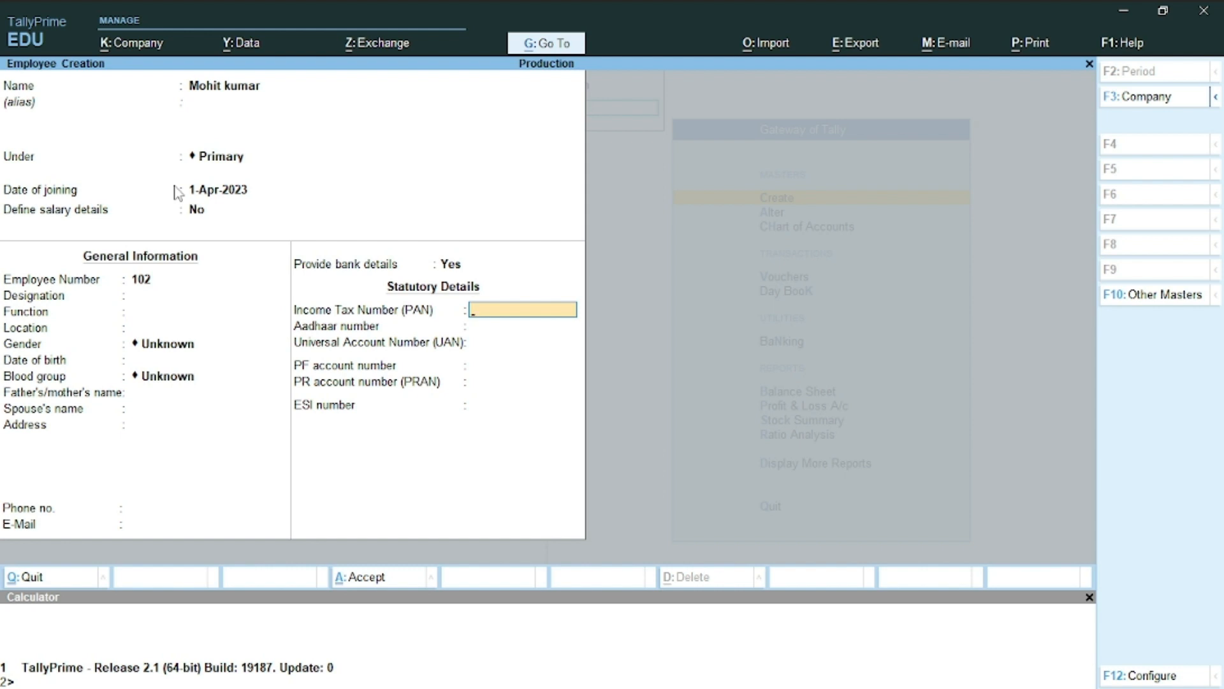
Enter the employee's PAN and save the record
{"action": "key", "text": "Return"}
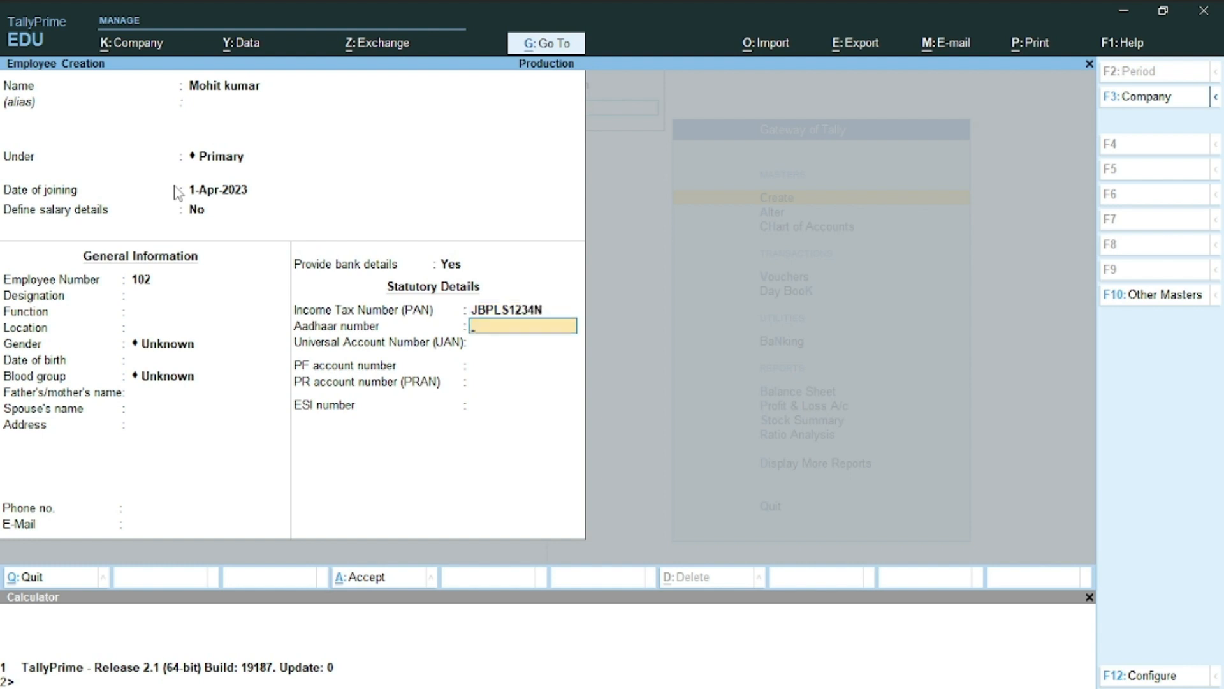
{"action": "key", "text": "ctrl+a"}
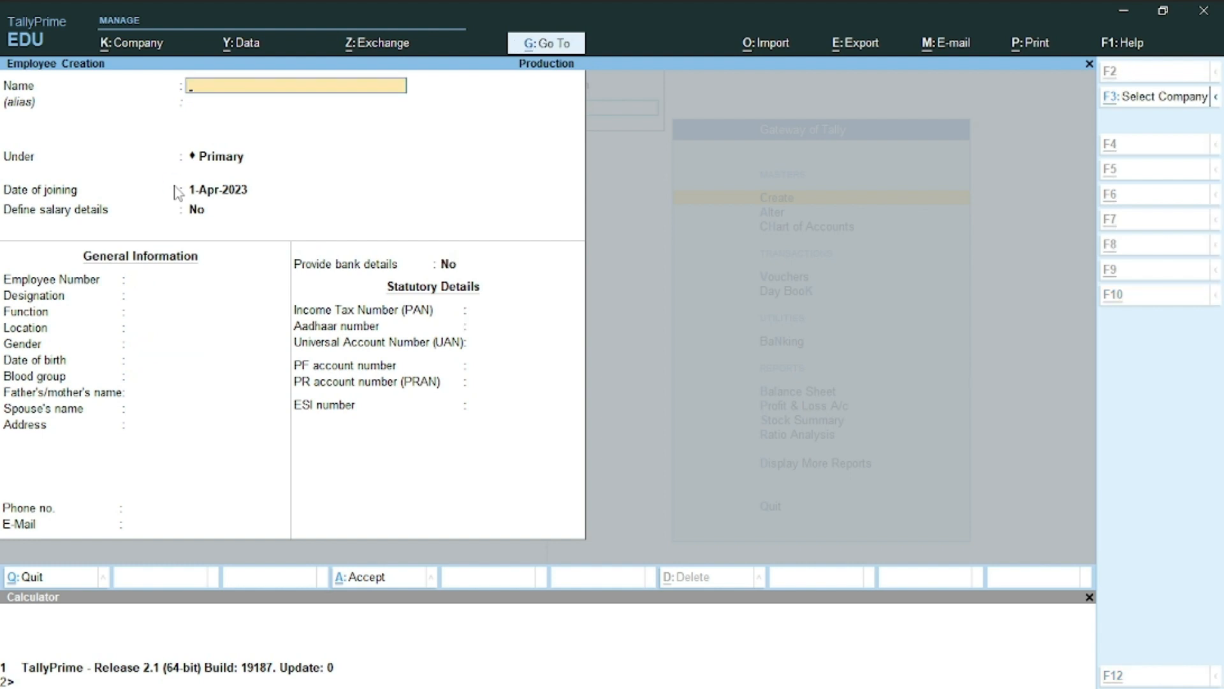
Select the Sales Ex. employee's full name in Word and return to TallyPrime's employee form
{"action": "key", "text": "alt+Tab"}
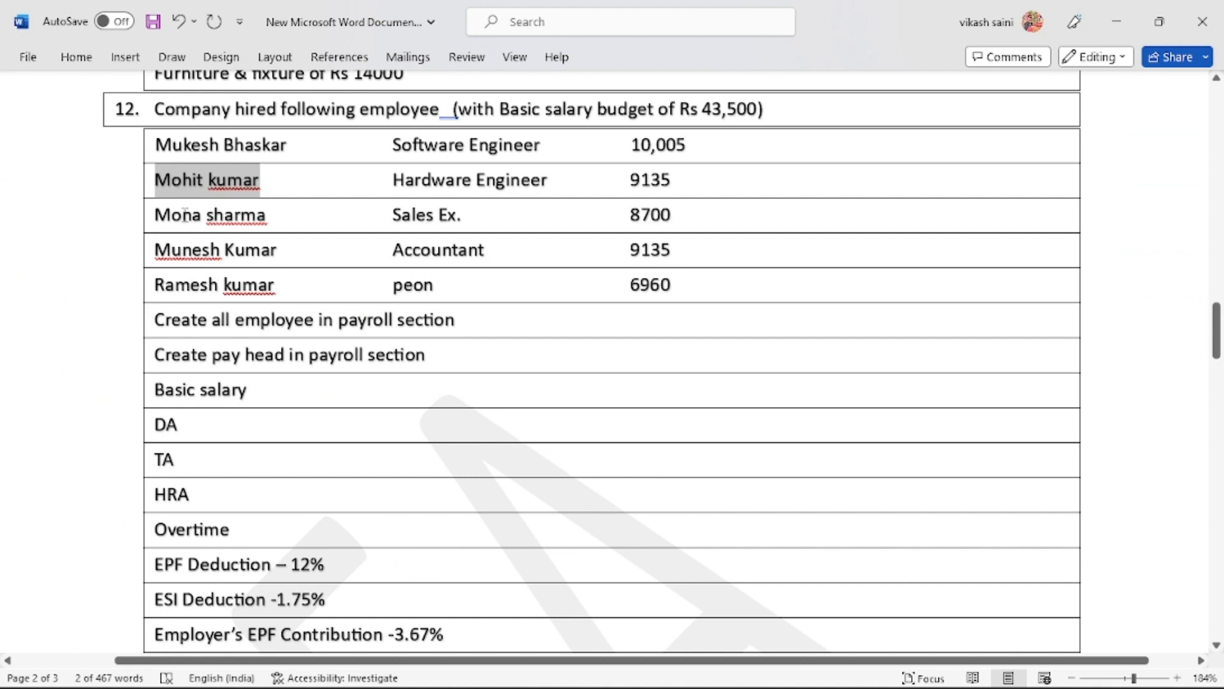
{"action": "double_click", "coordinate": [184, 216]}
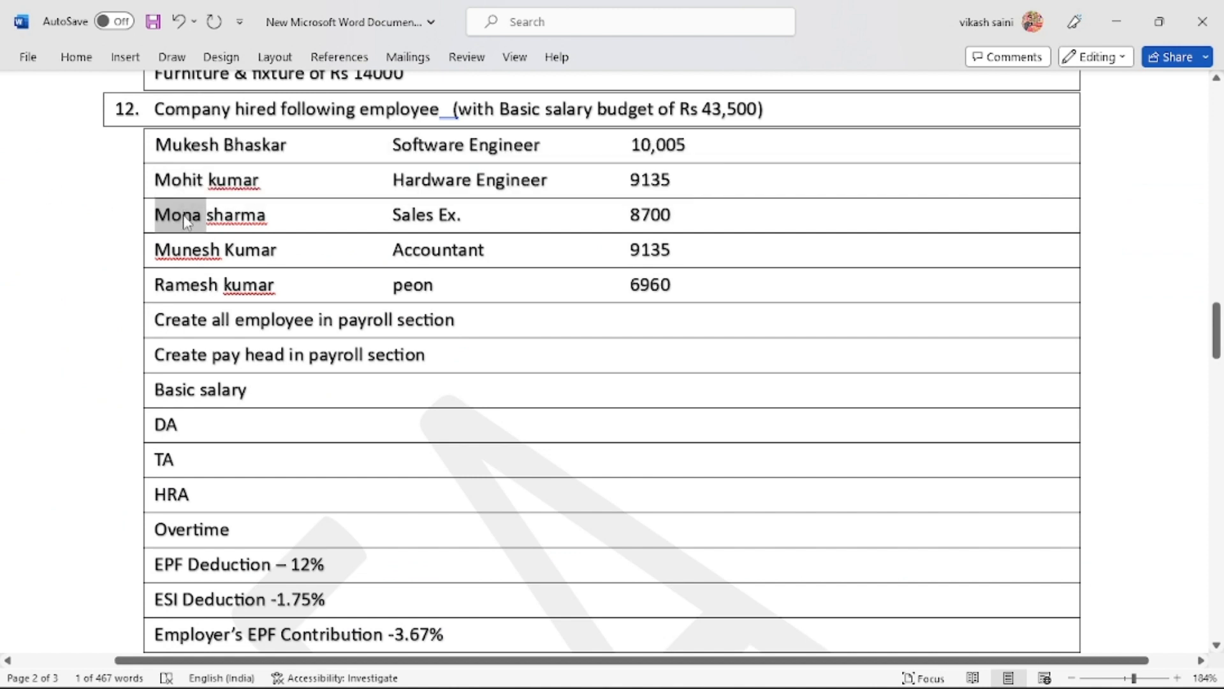
{"action": "key", "text": "shift+Right"}
{"action": "key", "text": "shift+Right"}
{"action": "key", "text": "shift+Right"}
{"action": "key", "text": "shift+Right"}
{"action": "key", "text": "shift+Right"}
{"action": "key", "text": "shift+Right"}
{"action": "key", "text": "ctrl+c"}
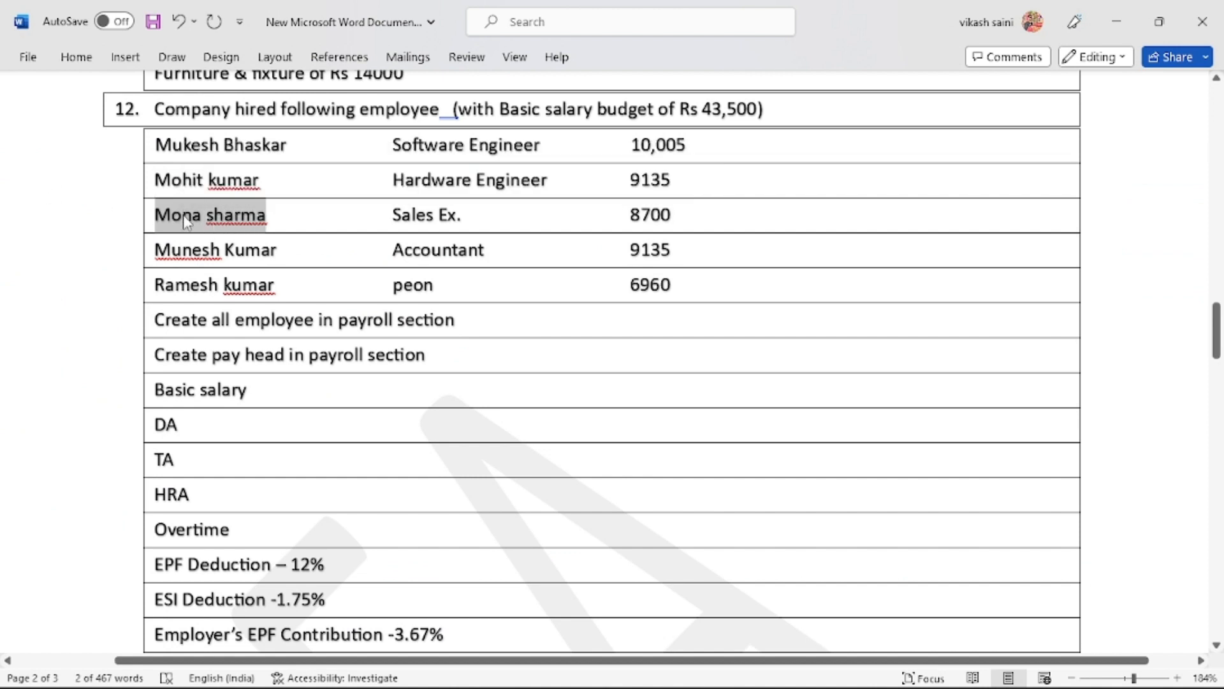
{"action": "key", "text": "alt+Tab"}
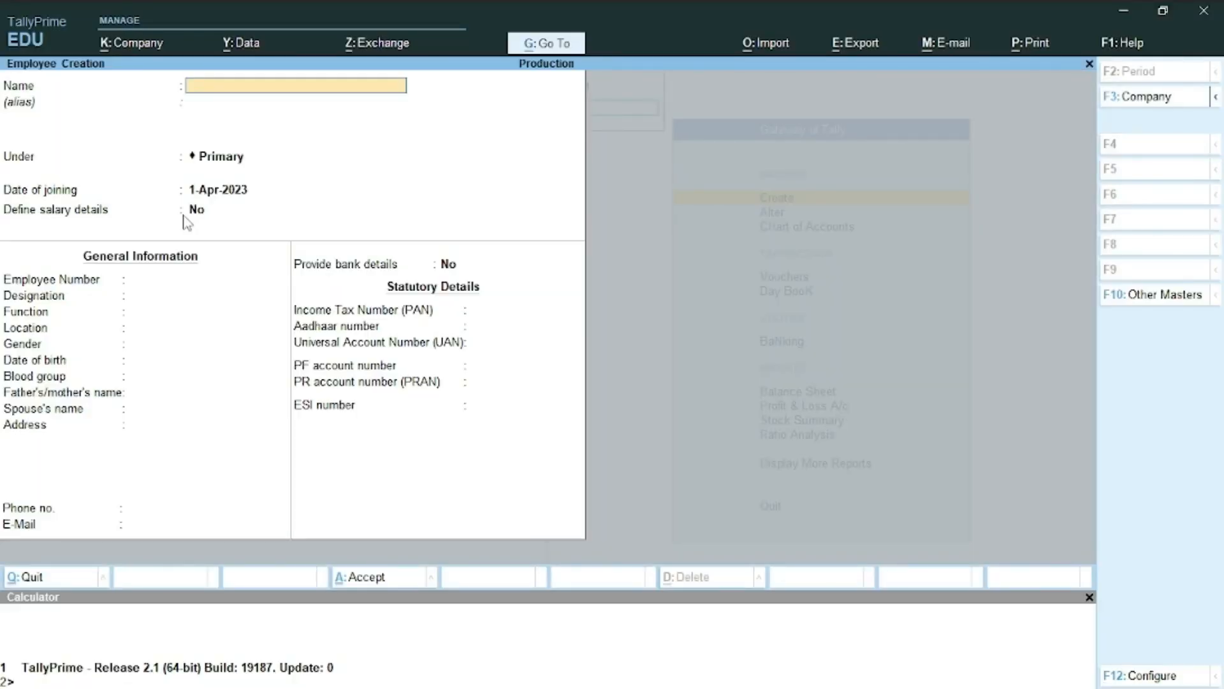
{"action": "key", "text": "alt"}
{"action": "key", "text": "ctrl"}
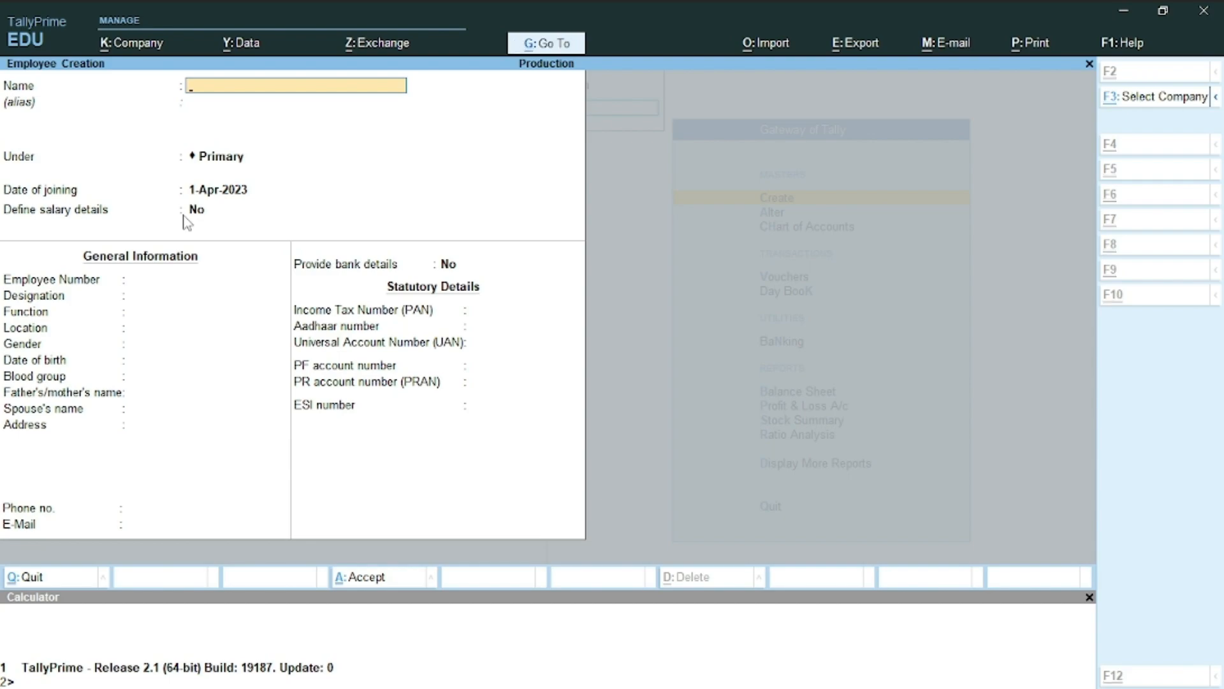
{"action": "key", "text": "alt+Tab"}
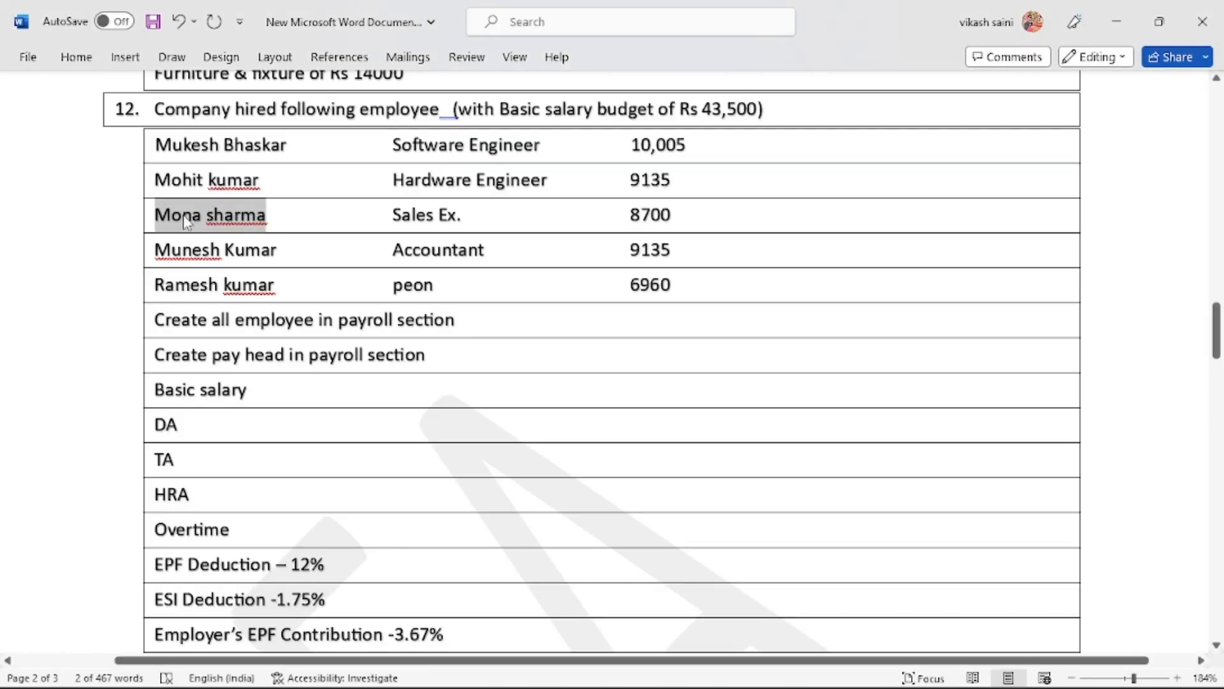
{"action": "key", "text": "alt+Tab"}
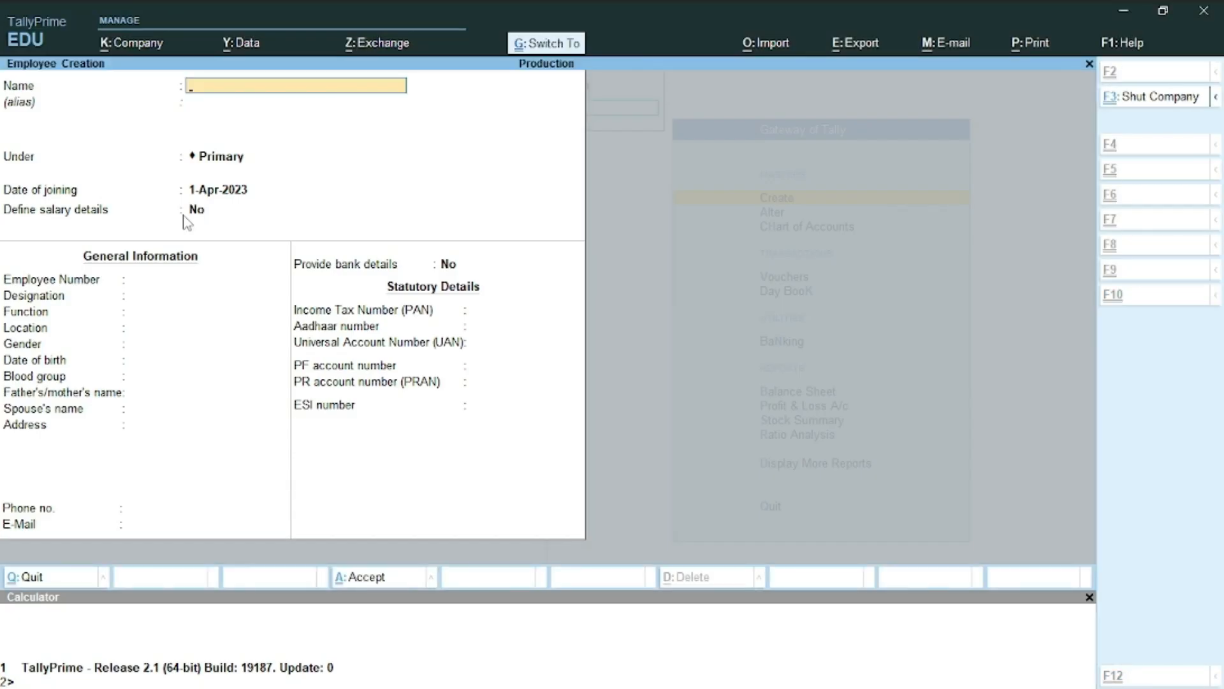
Paste the Sales Ex. employee's name and enter employee number 103
{"action": "key", "text": "ctrl+v"}
{"action": "key", "text": "Return"}
{"action": "key", "text": "Return"}
{"action": "key", "text": "Return"}
{"action": "key", "text": "Return"}
{"action": "key", "text": "Return"}
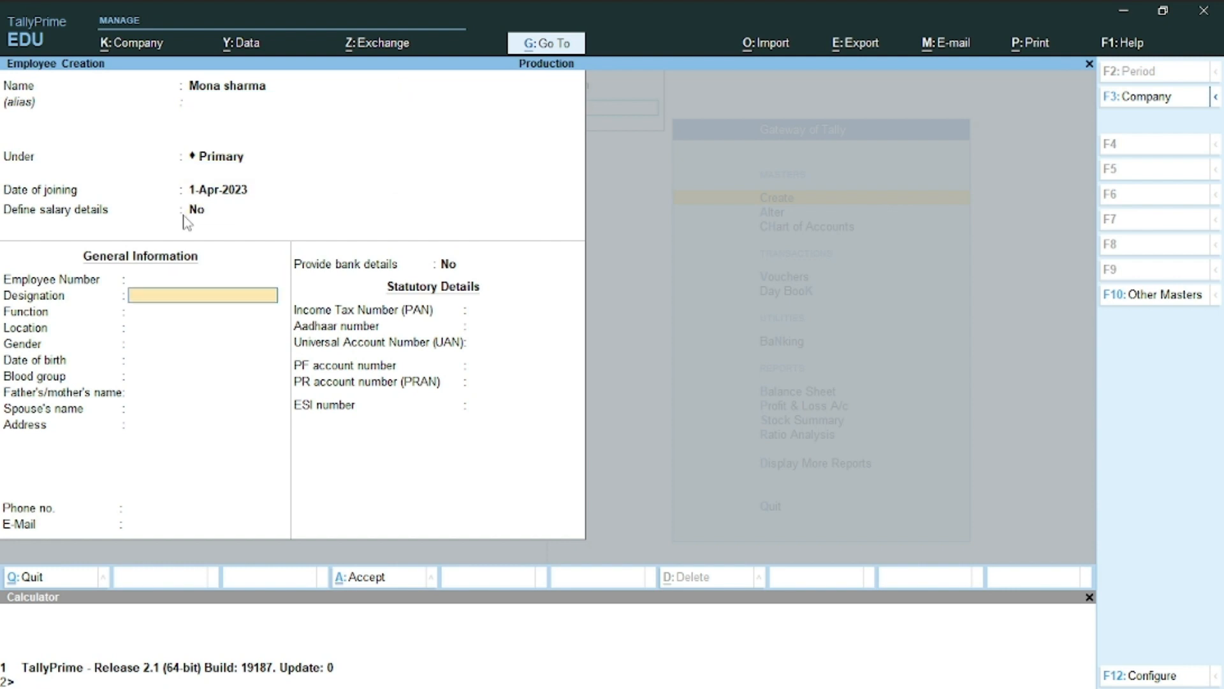
{"action": "type", "text": "103"}
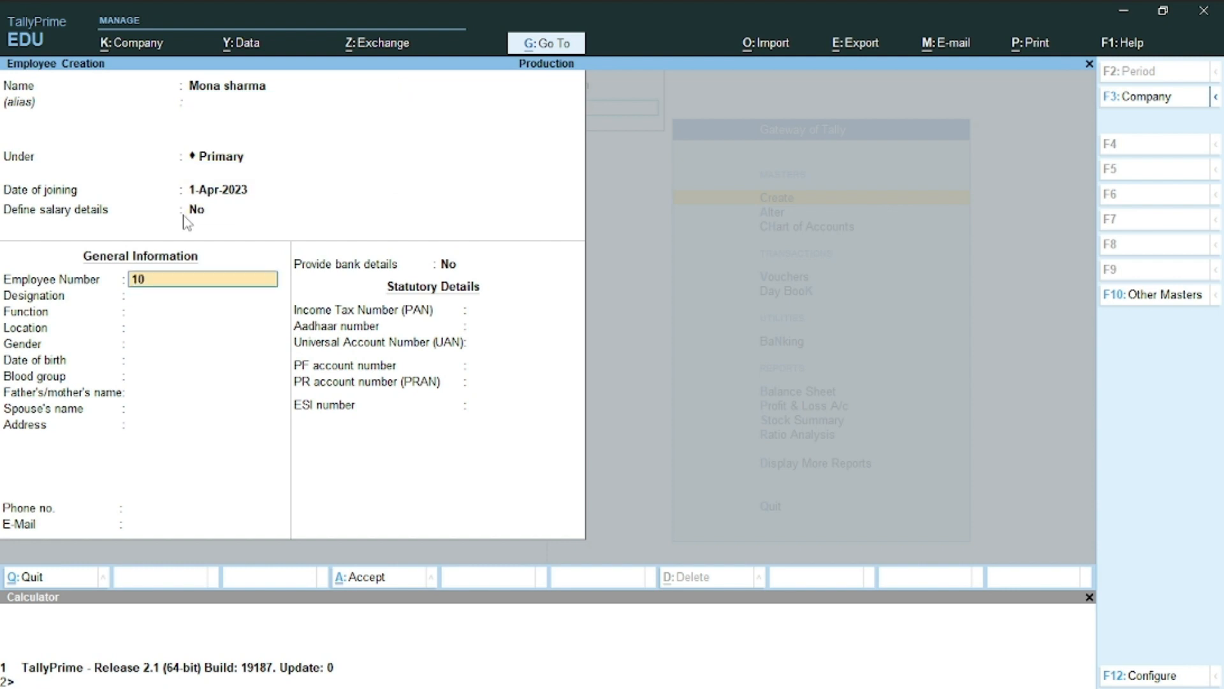
{"action": "key", "text": "Return"}
{"action": "key", "text": "Return"}
{"action": "key", "text": "Return"}
{"action": "key", "text": "Return"}
{"action": "key", "text": "Return"}
{"action": "key", "text": "Return"}
{"action": "key", "text": "Return"}
{"action": "key", "text": "Return"}
{"action": "key", "text": "Return"}
{"action": "key", "text": "Return"}
{"action": "key", "text": "Return"}
{"action": "key", "text": "Return"}
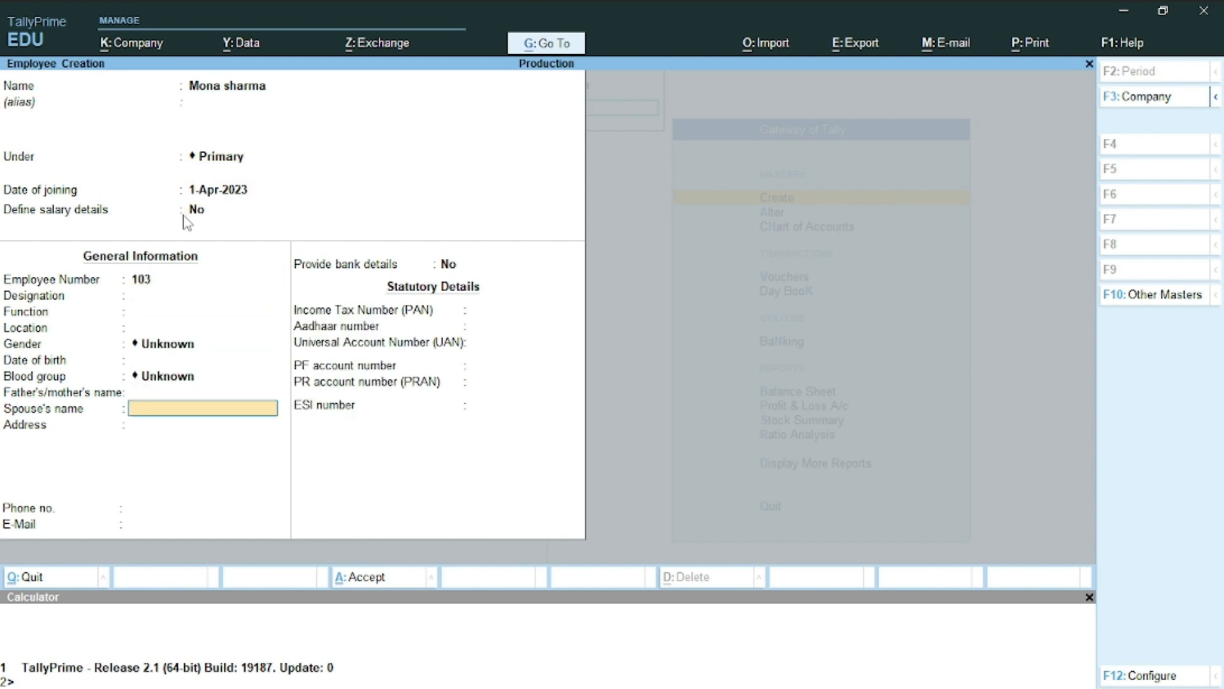
Add bank details: the account number, IFS code SBIN000123, new bank Sbi, and Cheque transactions
{"action": "key", "text": "Return"}
{"action": "type", "text": "y"}
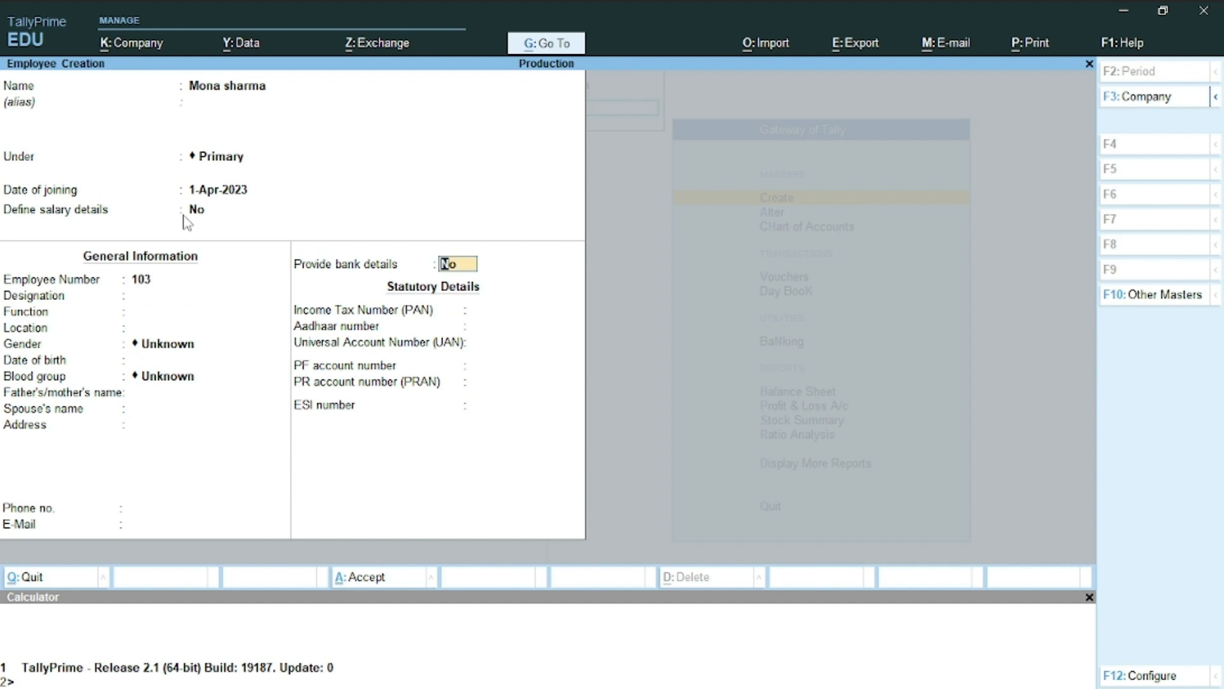
{"action": "key", "text": "Return"}
{"action": "type", "text": "1"}
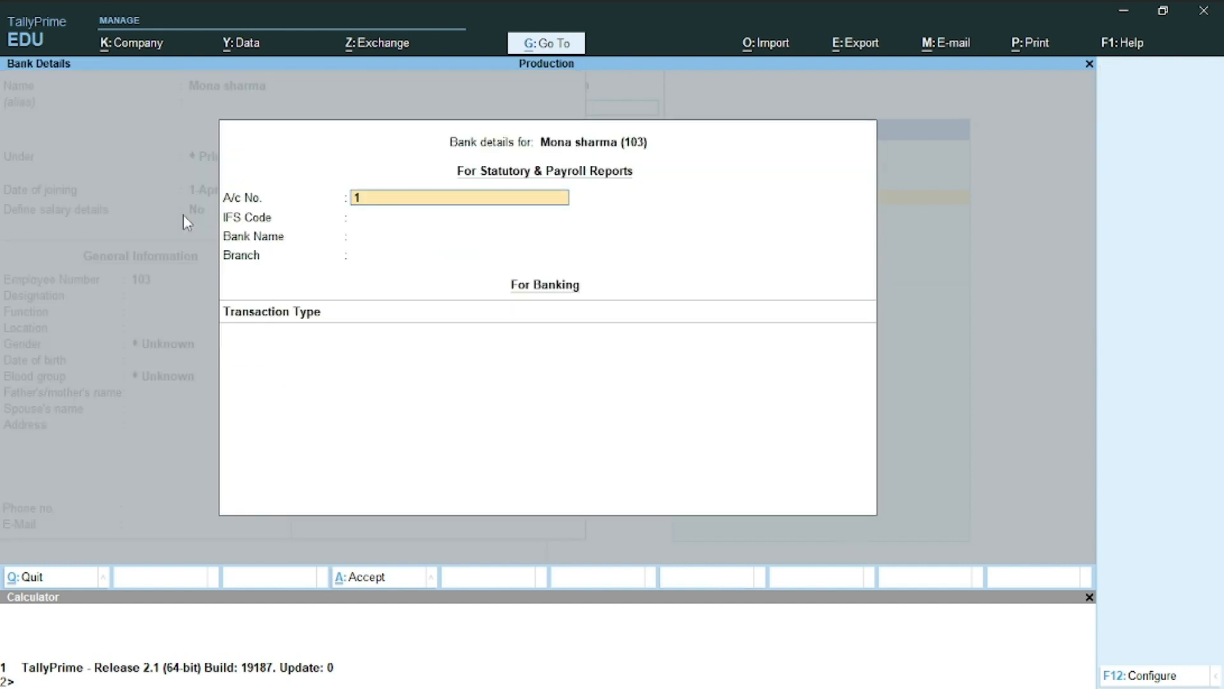
{"action": "type", "text": "234567890"}
{"action": "key", "text": "Return"}
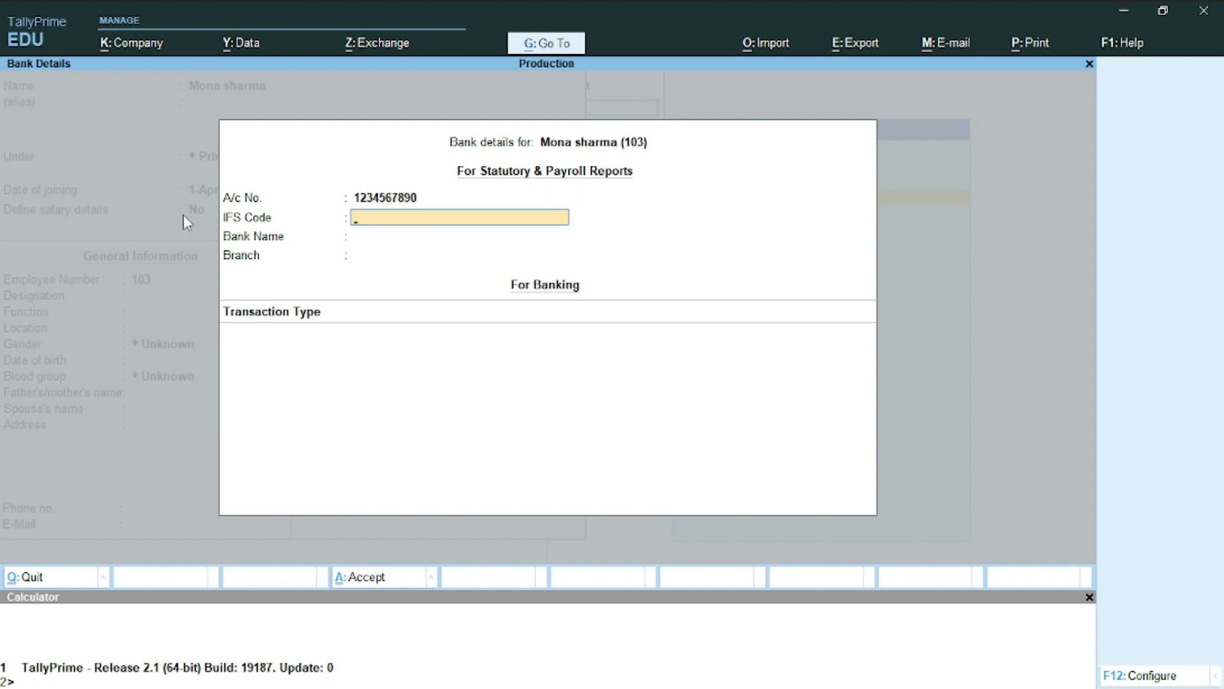
{"action": "type", "text": "SBIN000123"}
{"action": "key", "text": "Return"}
{"action": "key", "text": "Escape"}
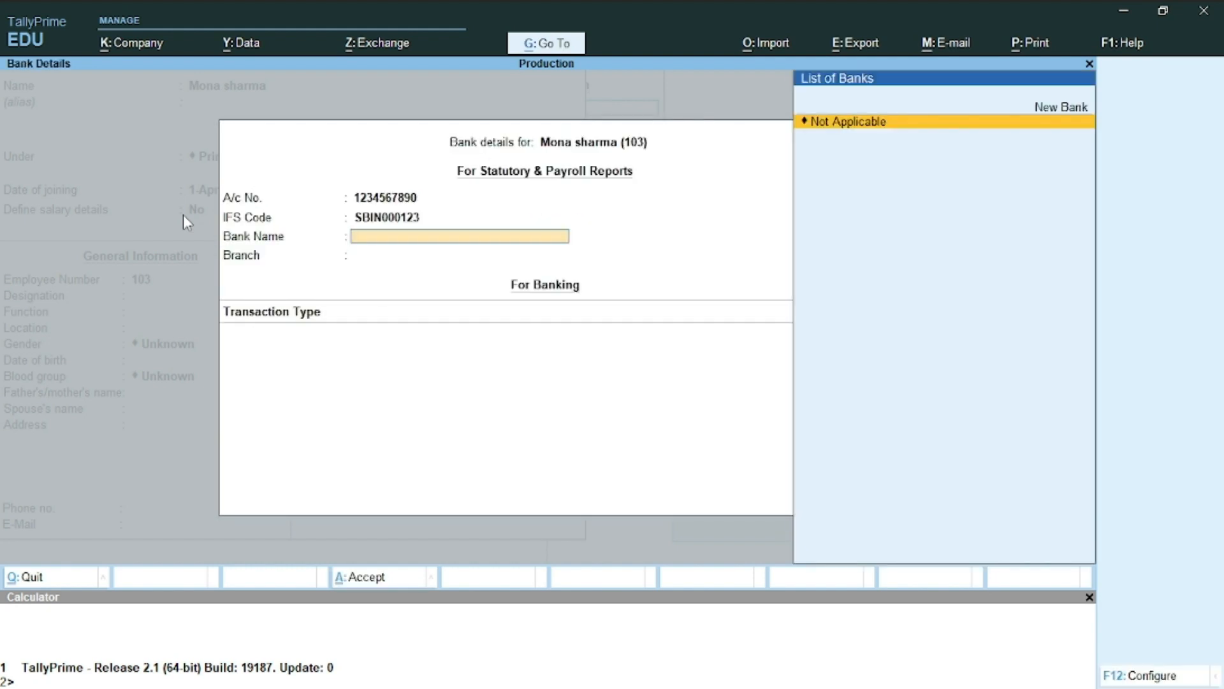
{"action": "type", "text": "Sb"}
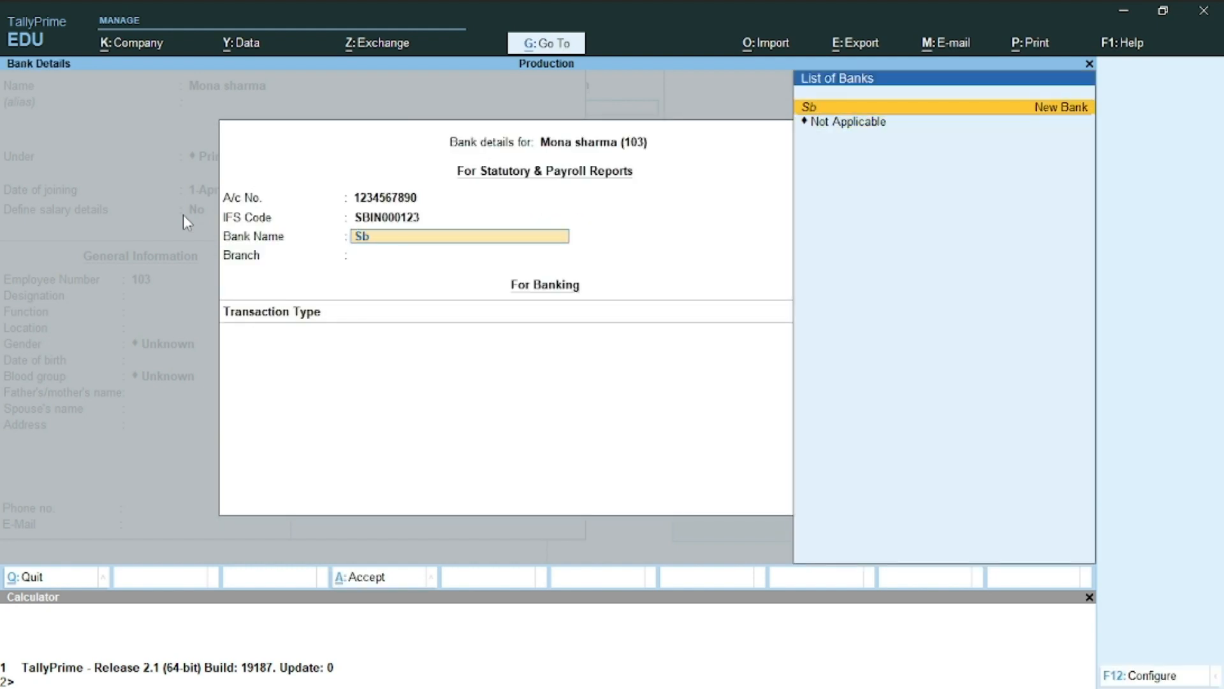
{"action": "key", "text": "Return"}
{"action": "key", "text": "Return"}
{"action": "key", "text": "Return"}
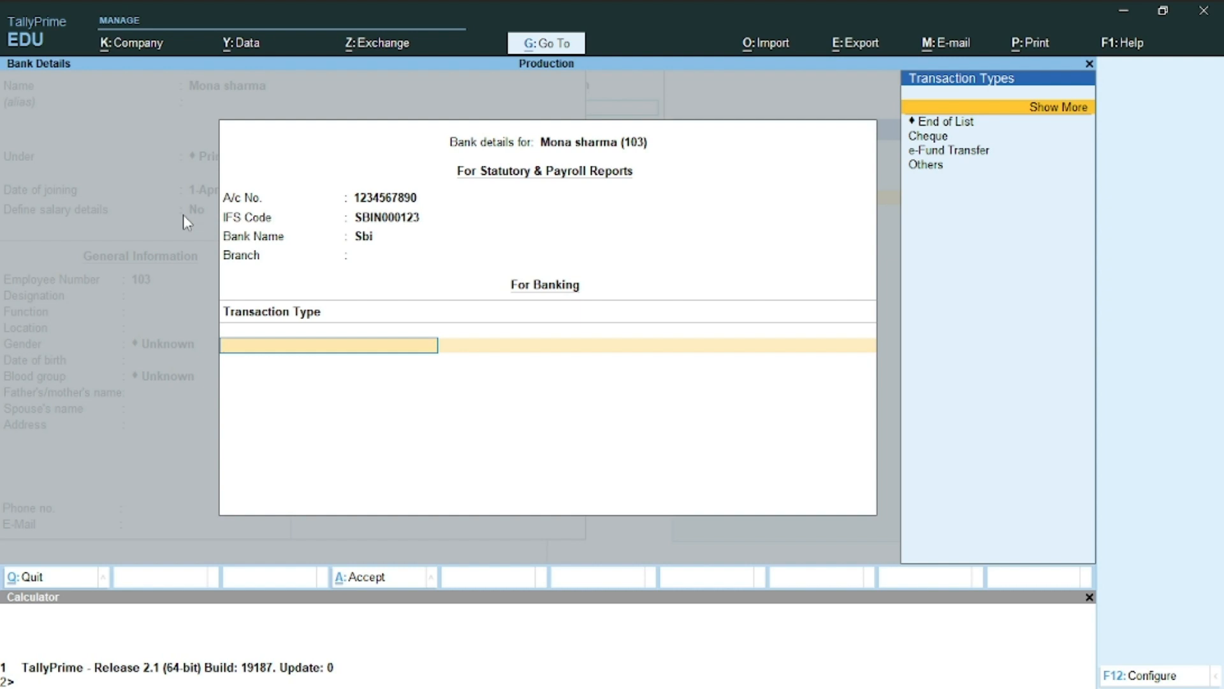
{"action": "key", "text": "Down"}
{"action": "key", "text": "Down"}
{"action": "key", "text": "Return"}
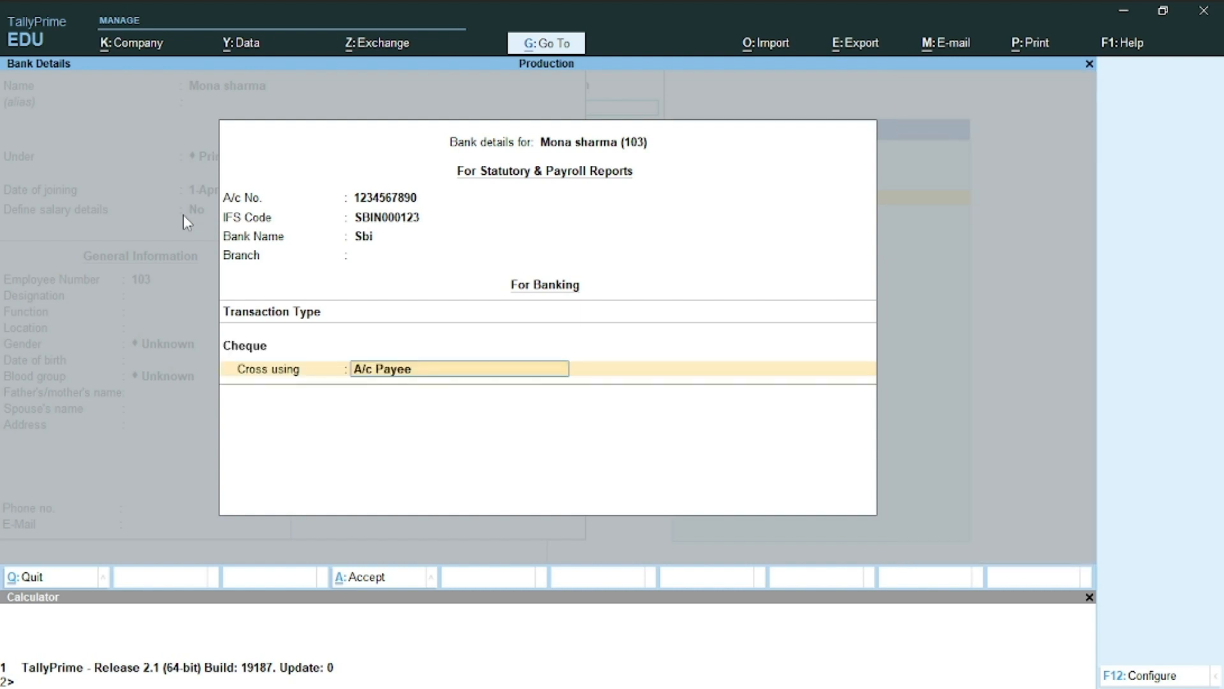
{"action": "key", "text": "Return"}
{"action": "key", "text": "Return"}
{"action": "key", "text": "Return"}
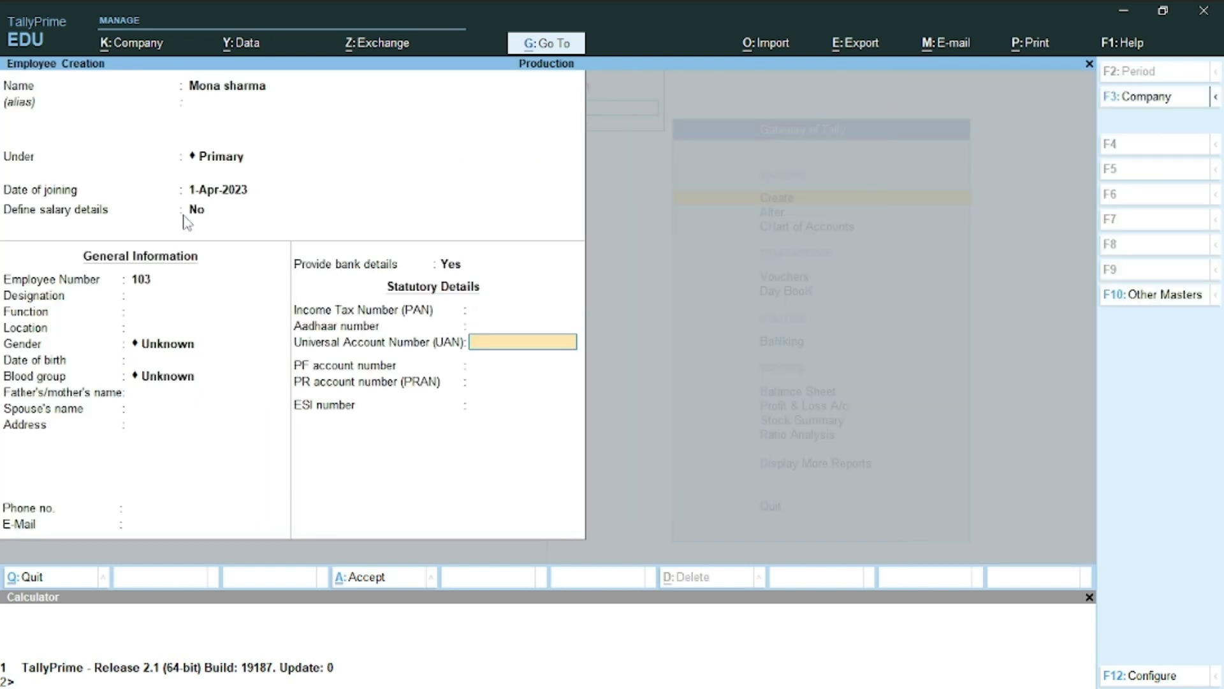
Enter the employee's PAN and save employee 103
{"action": "key", "text": "Up"}
{"action": "key", "text": "Up"}
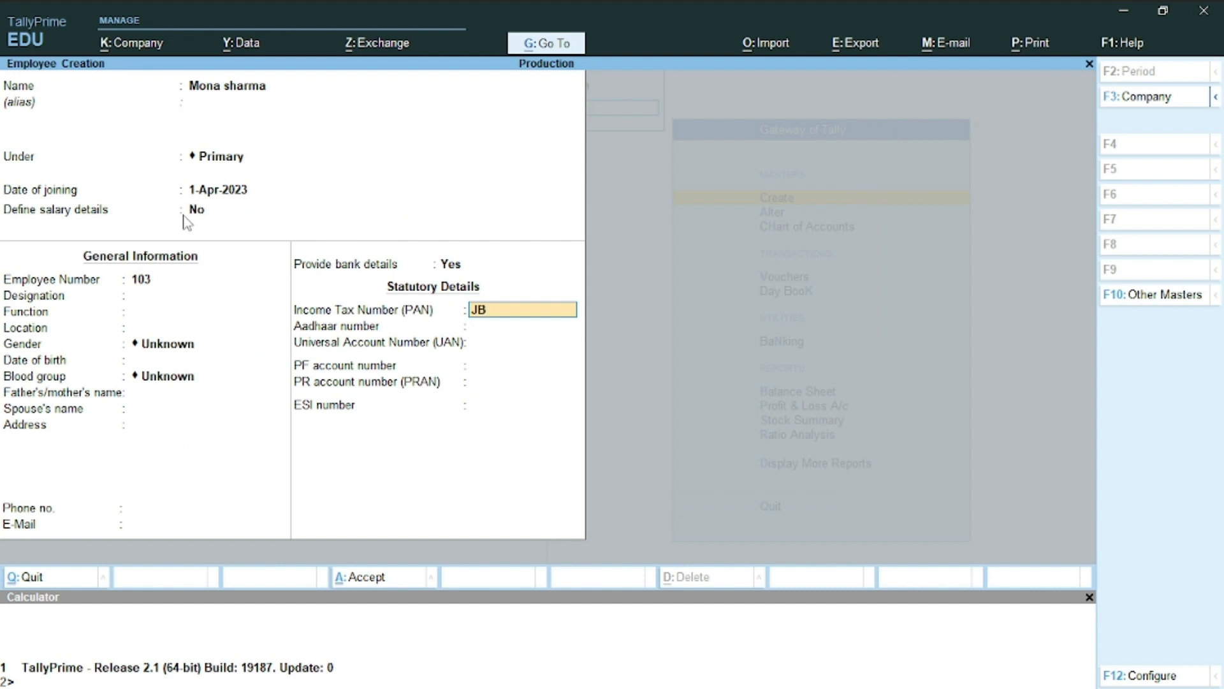
{"action": "key", "text": "Return"}
{"action": "key", "text": "Return"}
{"action": "key", "text": "Return"}
{"action": "key", "text": "Return"}
{"action": "key", "text": "Return"}
{"action": "key", "text": "Return"}
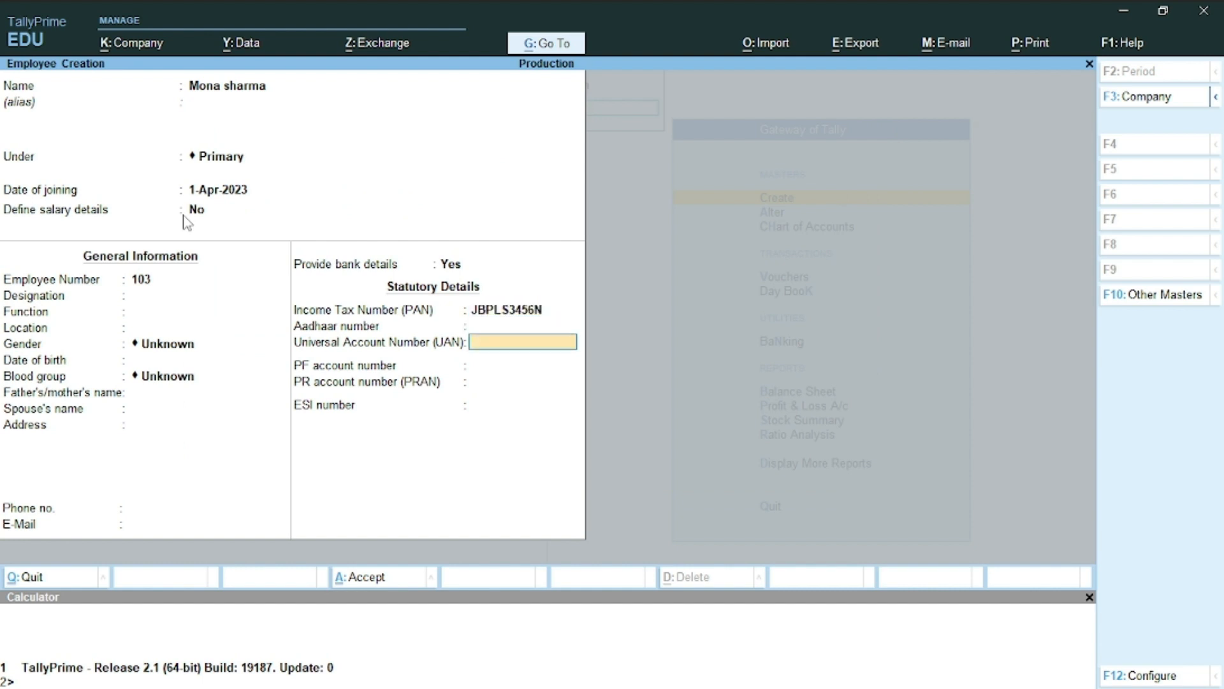
{"action": "key", "text": "Return"}
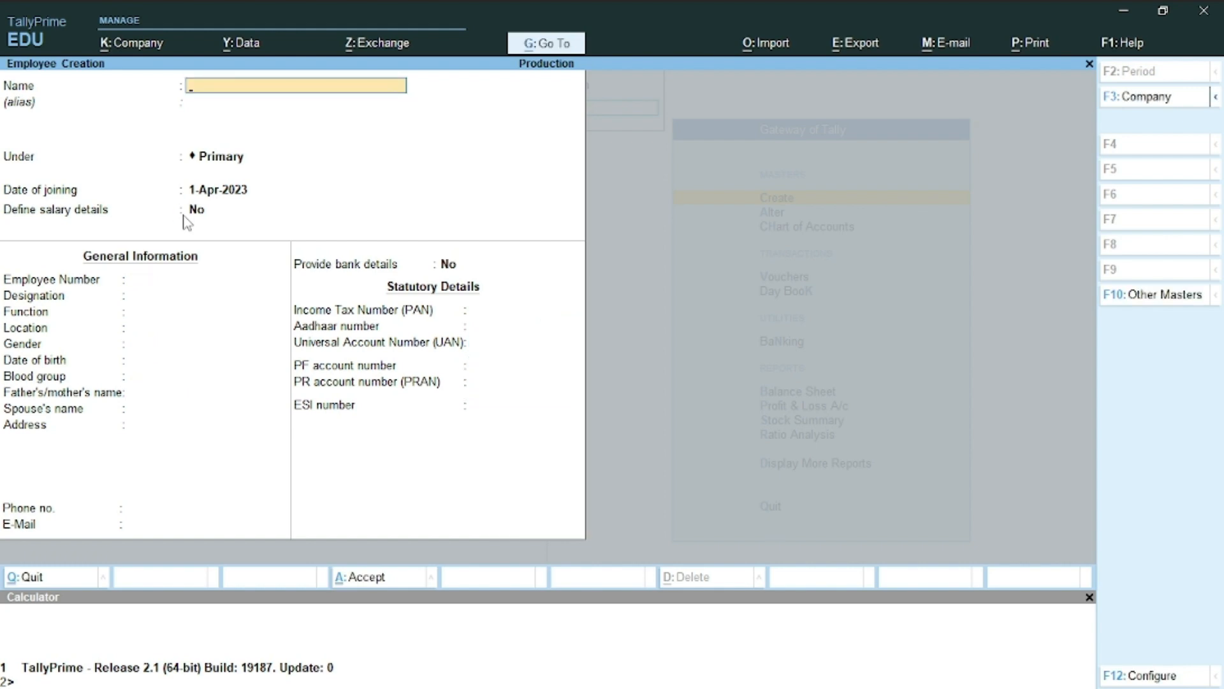
Select the Accountant's full name in Word and return to TallyPrime
{"action": "key", "text": "alt+Tab"}
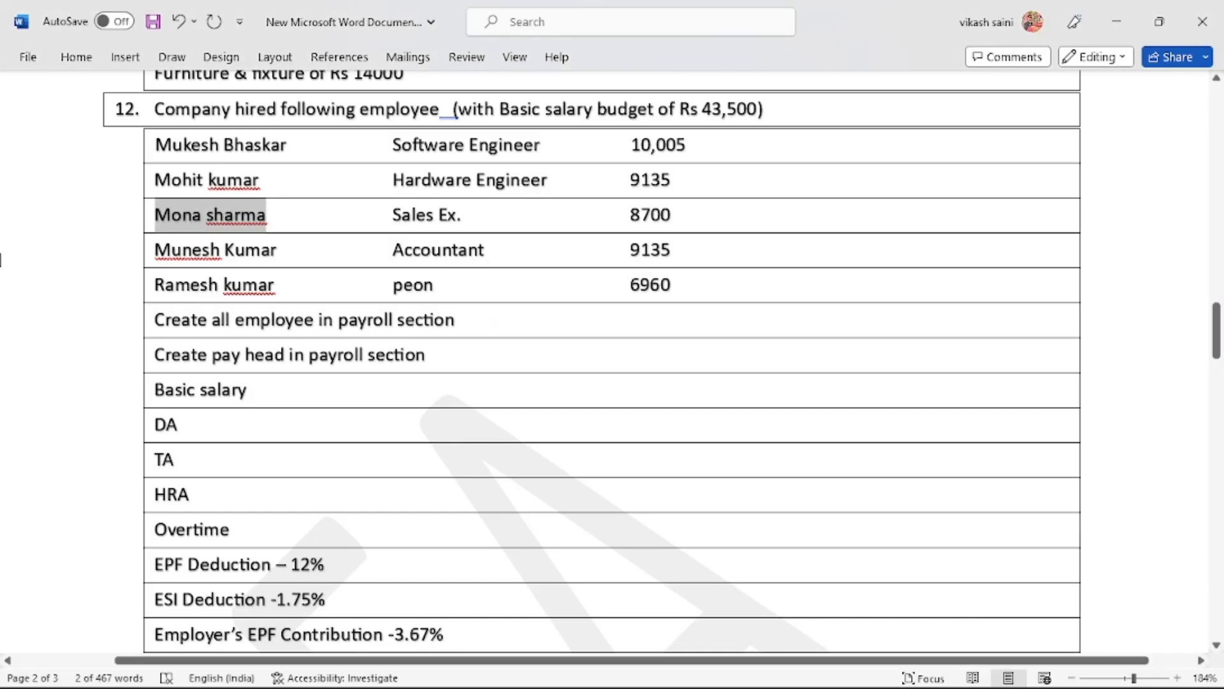
{"action": "double_click", "coordinate": [188, 250]}
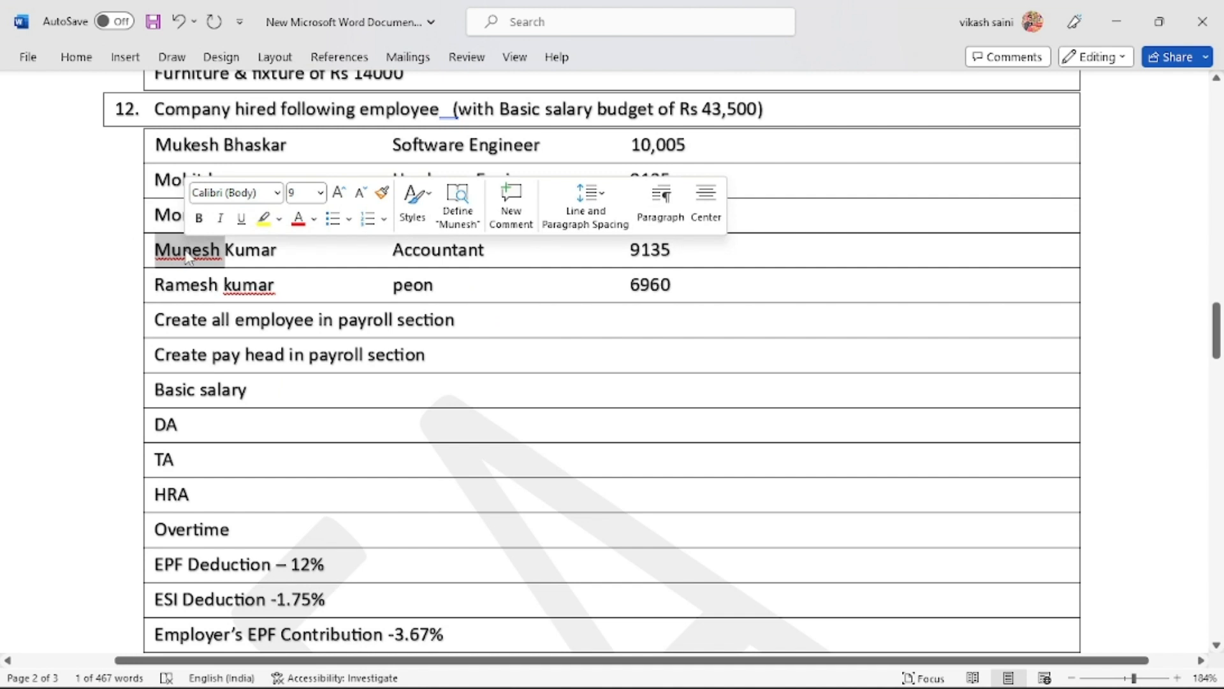
{"action": "key", "text": "shift+Right"}
{"action": "key", "text": "shift+Right"}
{"action": "key", "text": "shift+Right"}
{"action": "key", "text": "shift+Right"}
{"action": "key", "text": "shift+Right"}
{"action": "key", "text": "shift+Right"}
{"action": "key", "text": "ctrl+c"}
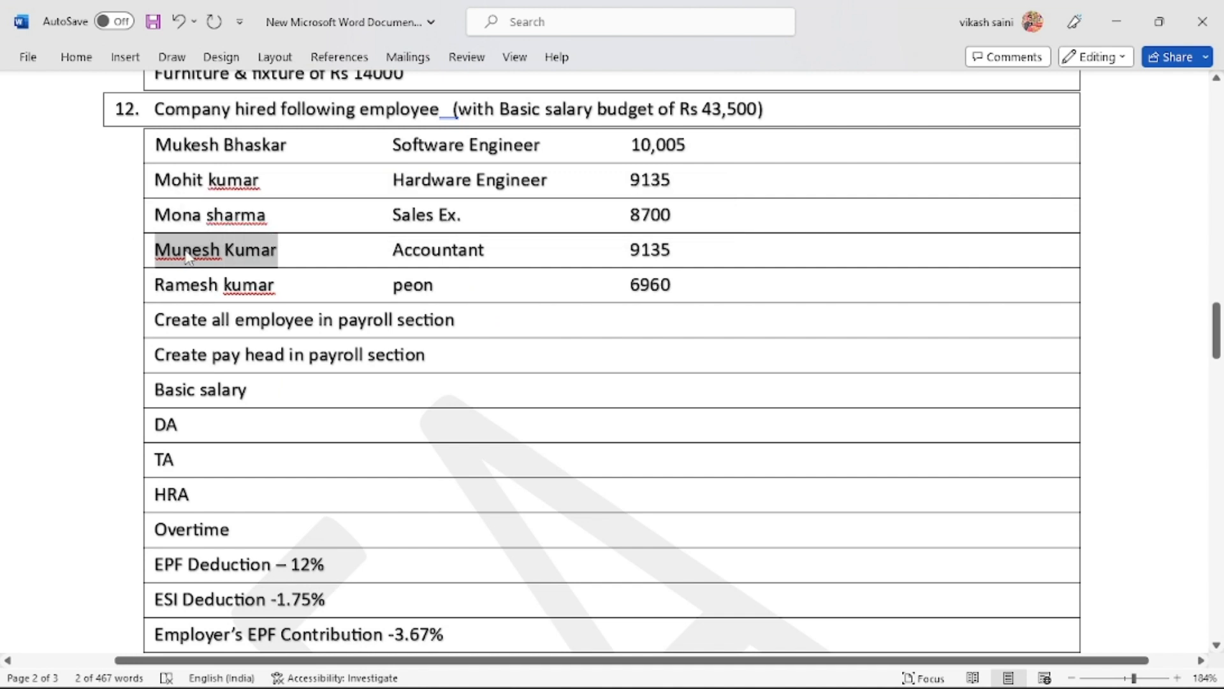
{"action": "key", "text": "alt+Tab"}
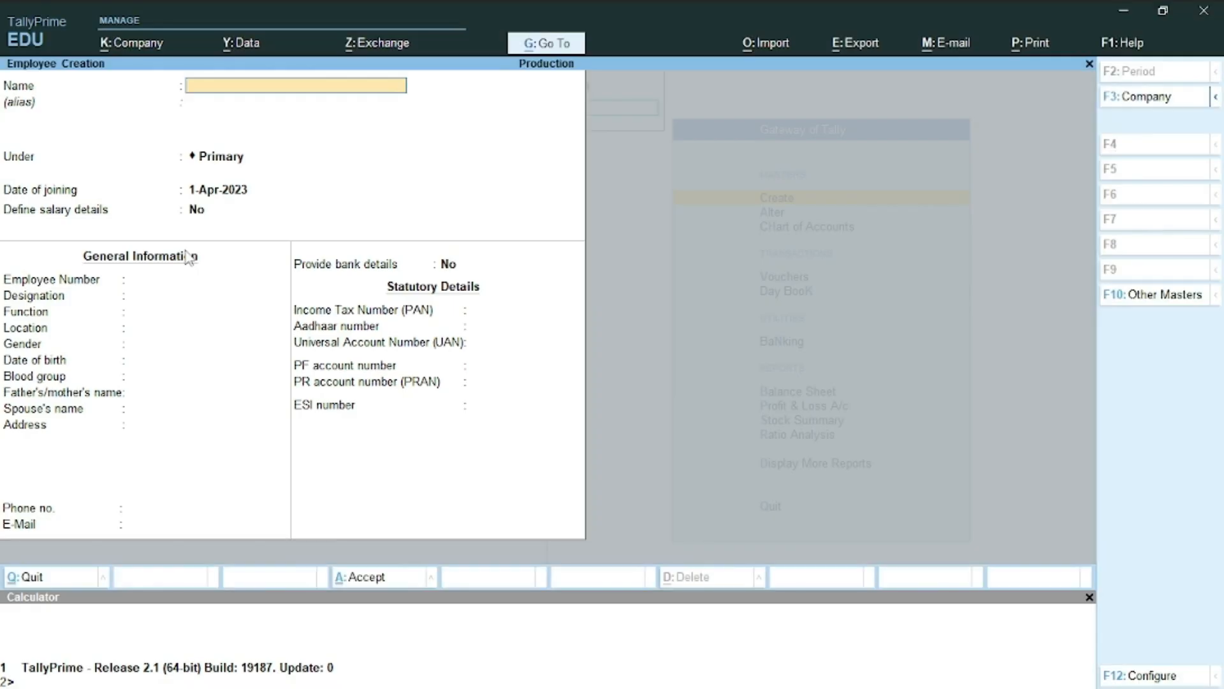
Paste the Accountant's name and enter employee number 104
{"action": "key", "text": "ctrl+v"}
{"action": "key", "text": "Return"}
{"action": "key", "text": "Return"}
{"action": "key", "text": "Return"}
{"action": "key", "text": "Return"}
{"action": "key", "text": "Return"}
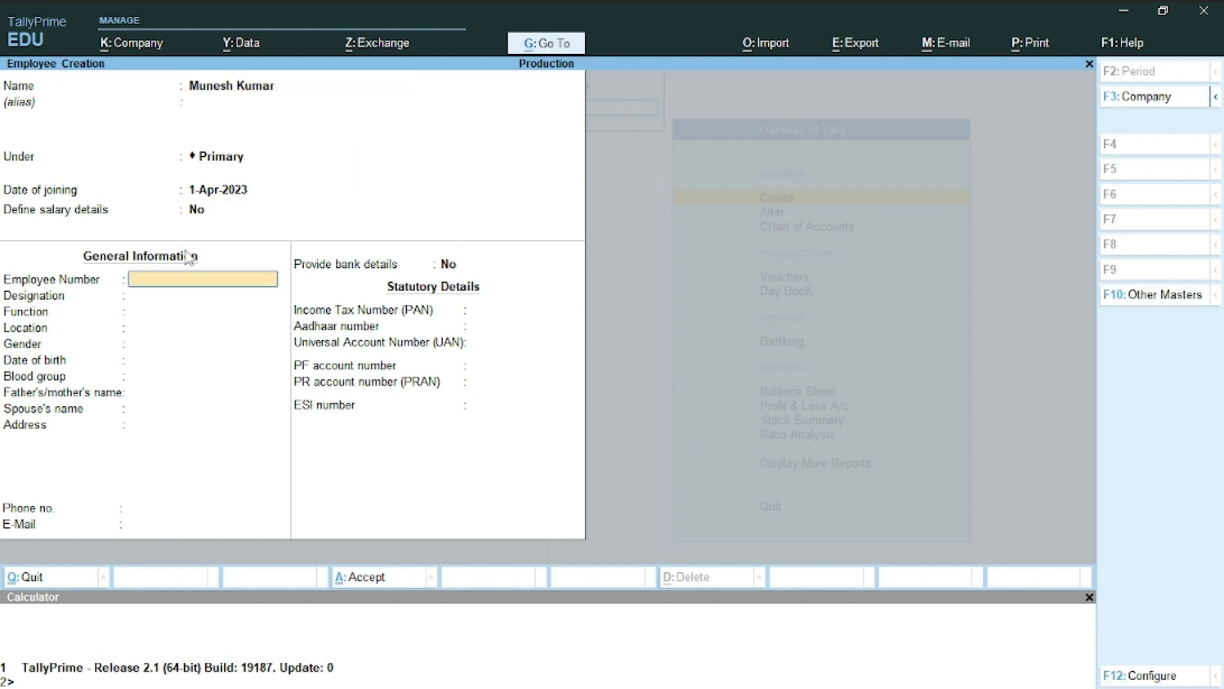
{"action": "type", "text": "104"}
{"action": "key", "text": "Return"}
{"action": "key", "text": "Return"}
{"action": "key", "text": "Return"}
{"action": "key", "text": "Return"}
{"action": "key", "text": "Return"}
{"action": "key", "text": "Return"}
{"action": "key", "text": "Return"}
{"action": "key", "text": "Return"}
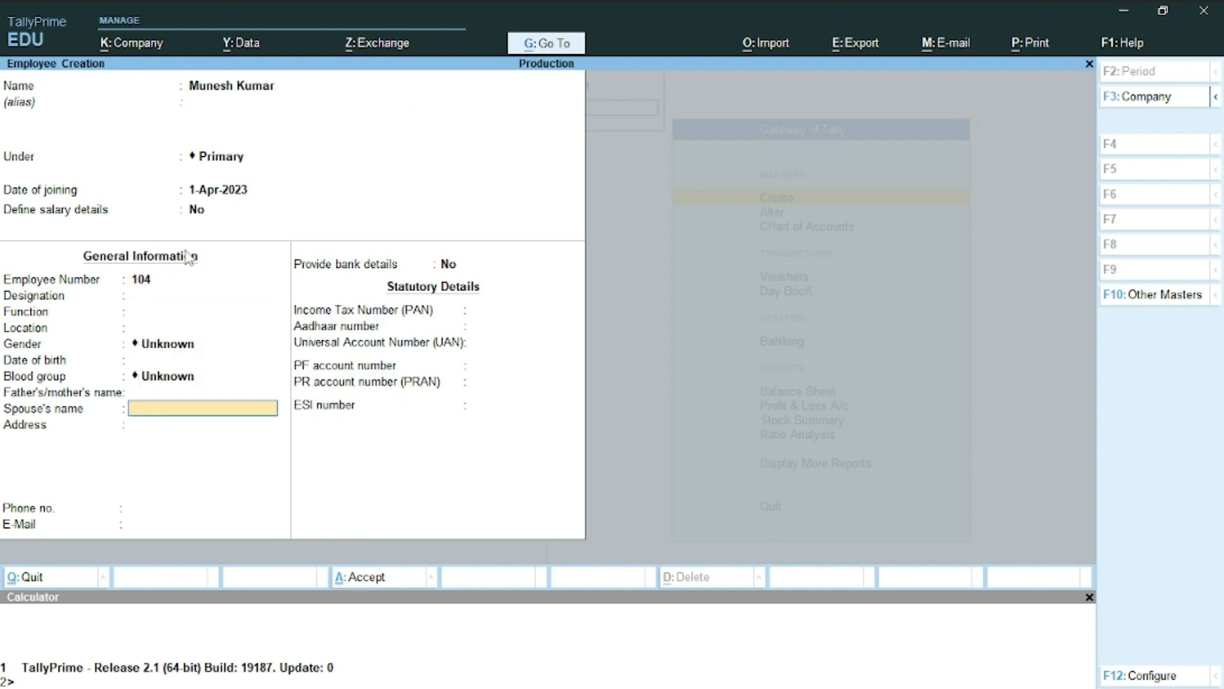
Turn on bank details and enter the account number and IFS code SBIN0009856
{"action": "key", "text": "Return"}
{"action": "key", "text": "Return"}
{"action": "key", "text": "Return"}
{"action": "key", "text": "Return"}
{"action": "type", "text": "y"}
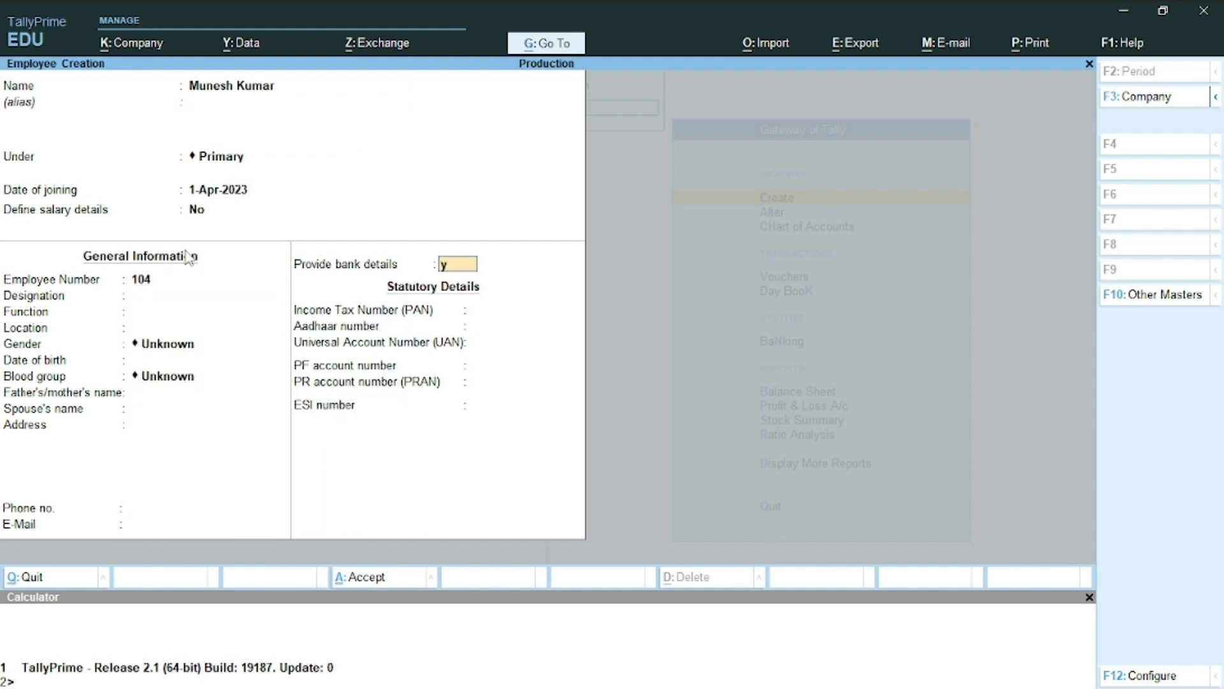
{"action": "key", "text": "Return"}
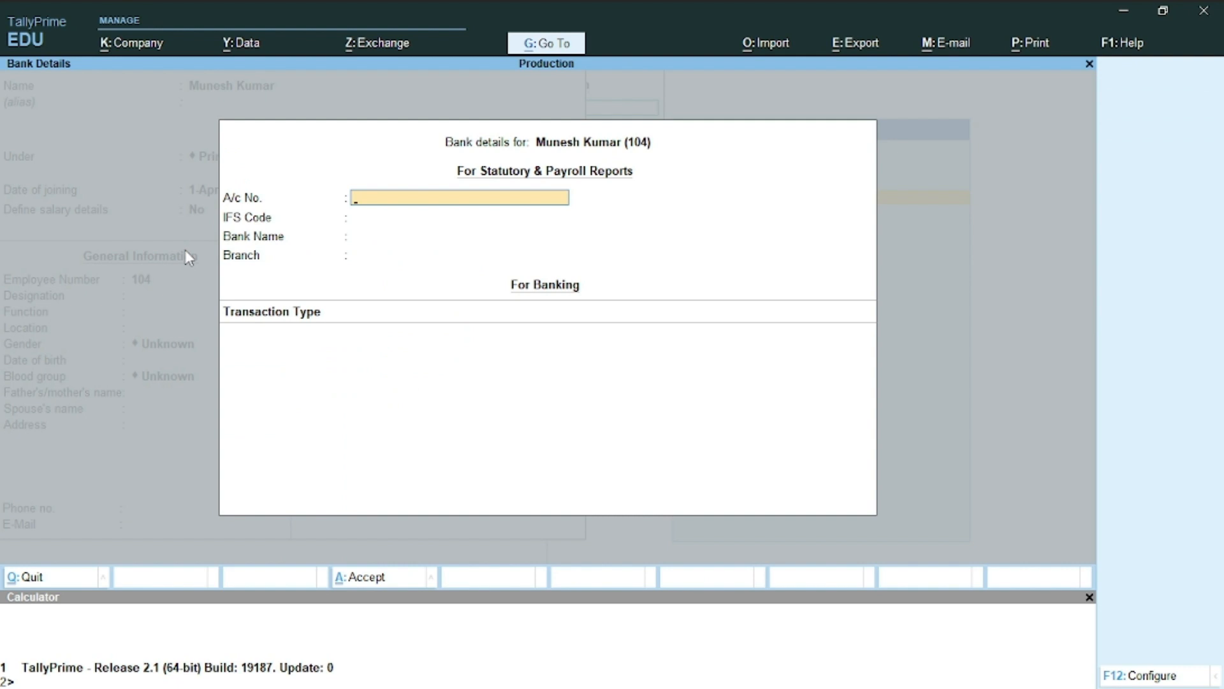
{"action": "type", "text": "876543d2d122"}
{"action": "key", "text": "Return"}
{"action": "type", "text": "S"}
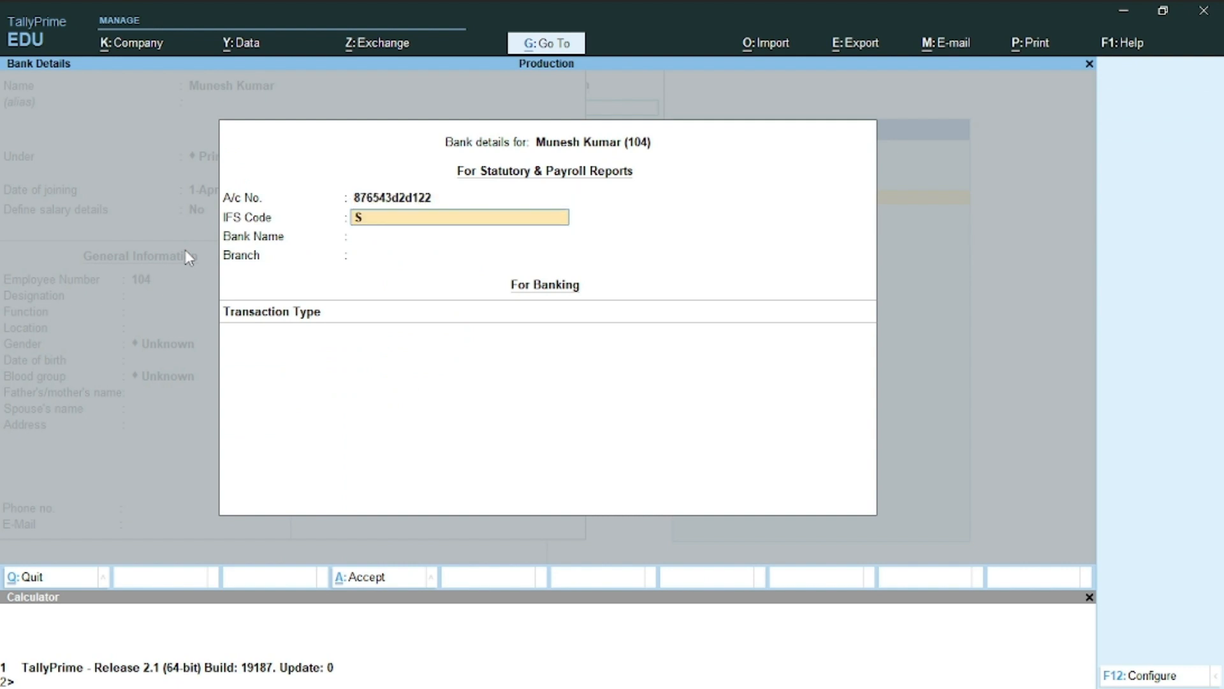
{"action": "type", "text": "BIN0009856"}
{"action": "key", "text": "Return"}
Create bank Sbi and choose Cheque as the transaction type
{"action": "key", "text": "Escape"}
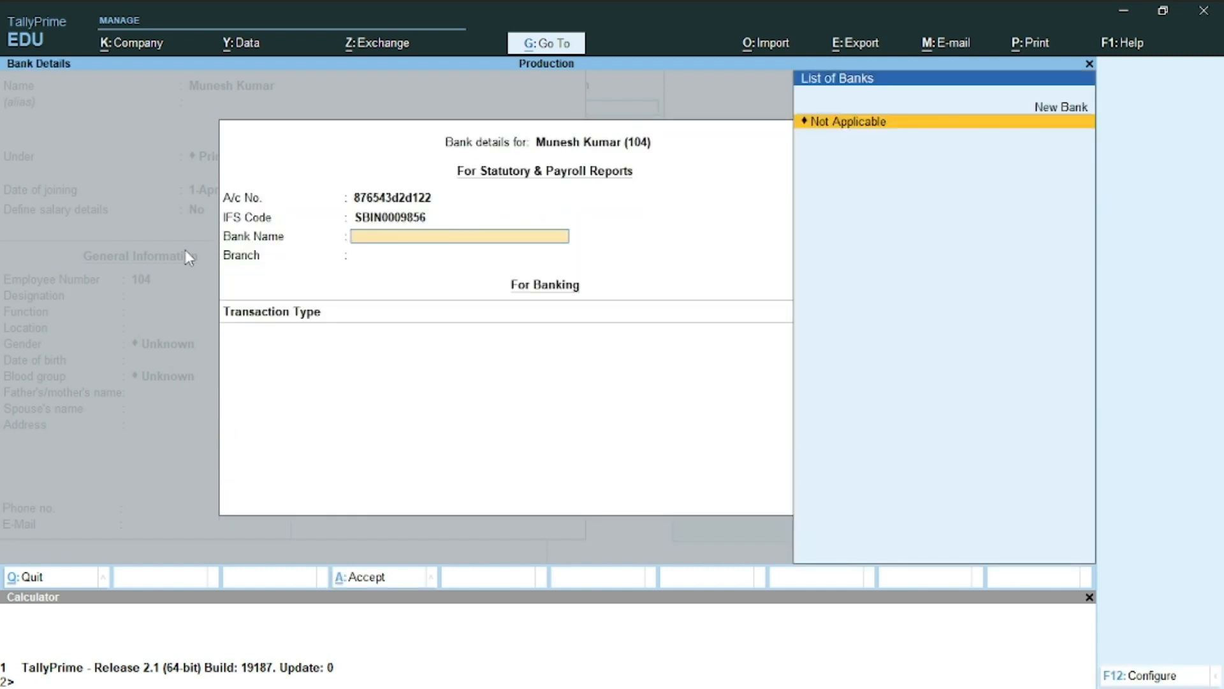
{"action": "type", "text": "Sbi"}
{"action": "key", "text": "Return"}
{"action": "key", "text": "Return"}
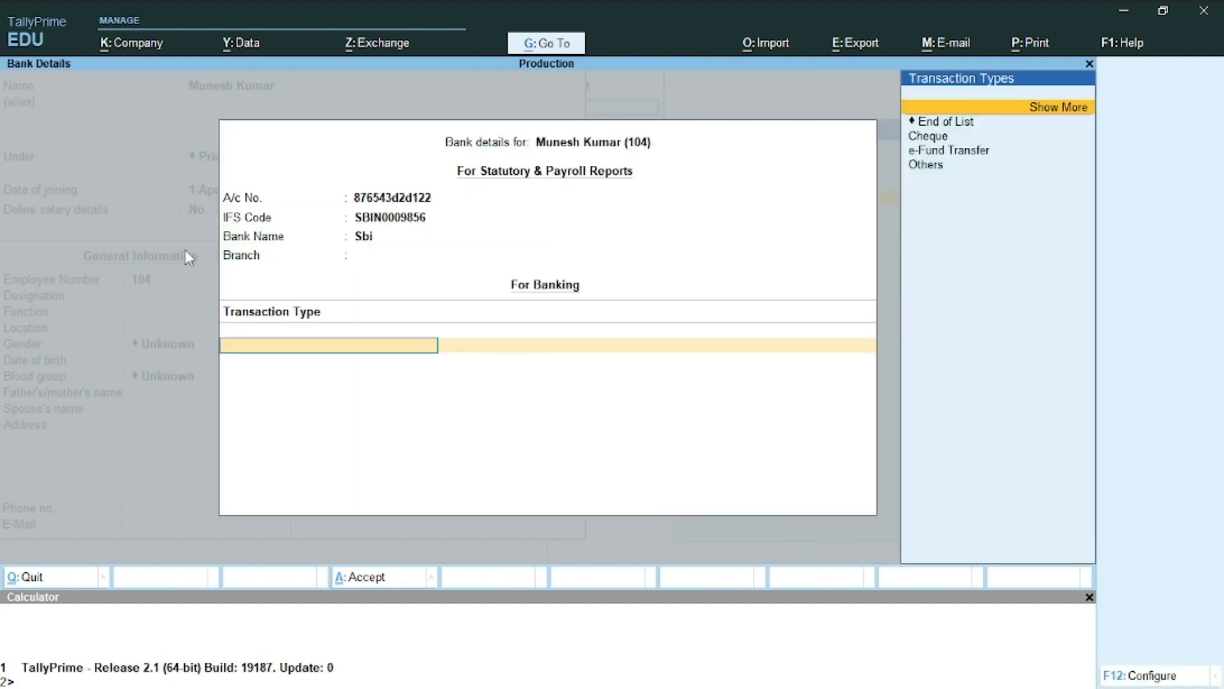
{"action": "key", "text": "Return"}
{"action": "key", "text": "Down"}
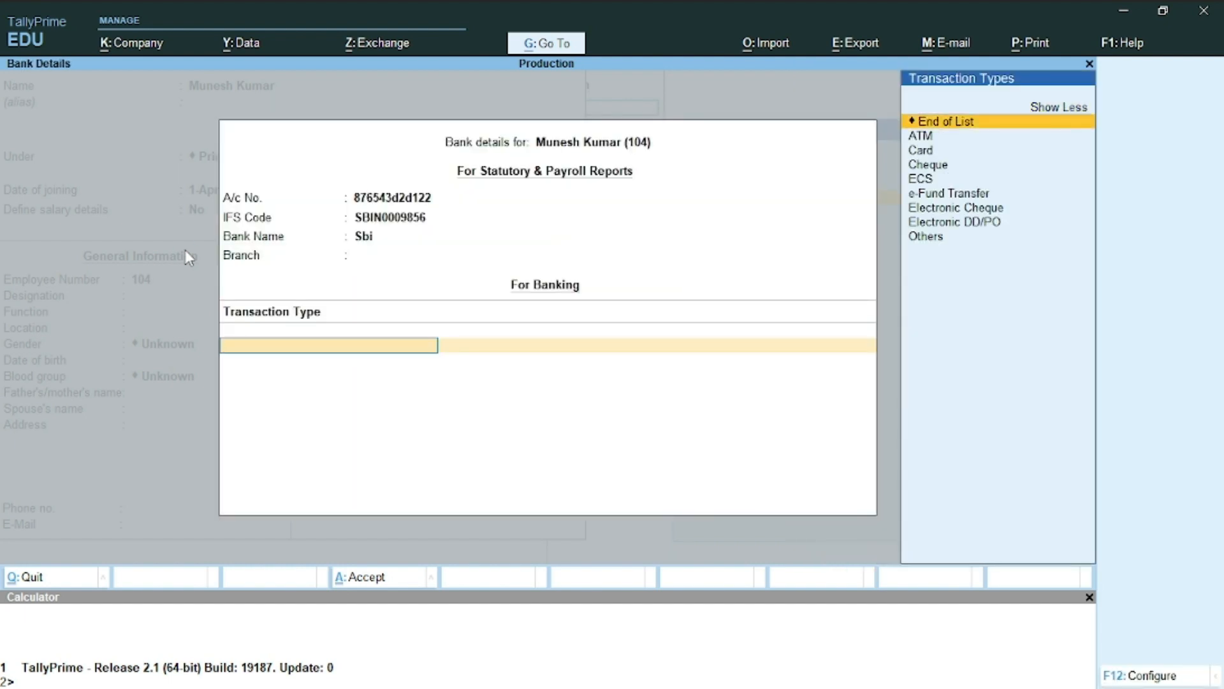
{"action": "key", "text": "Down"}
{"action": "key", "text": "Down"}
{"action": "key", "text": "Down"}
{"action": "key", "text": "Return"}
{"action": "key", "text": "ctrl+a"}
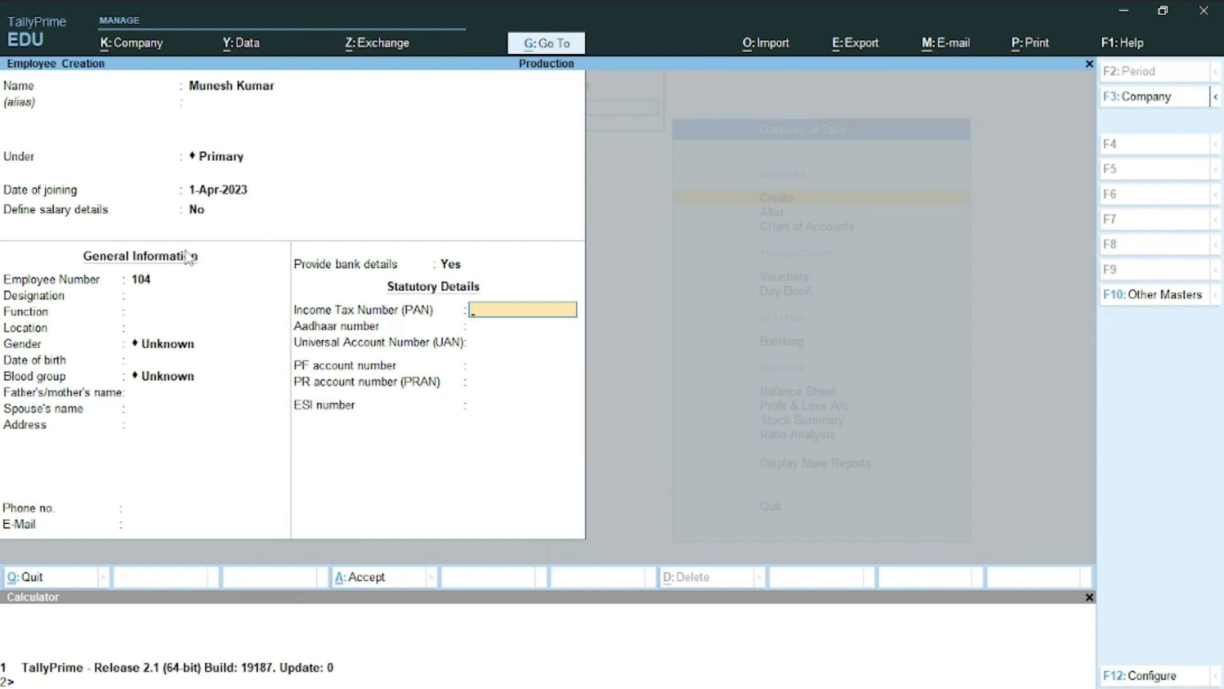
Enter the employee's PAN, fixing a typo, and accept the record
{"action": "key", "text": "Return"}
{"action": "key", "text": "Return"}
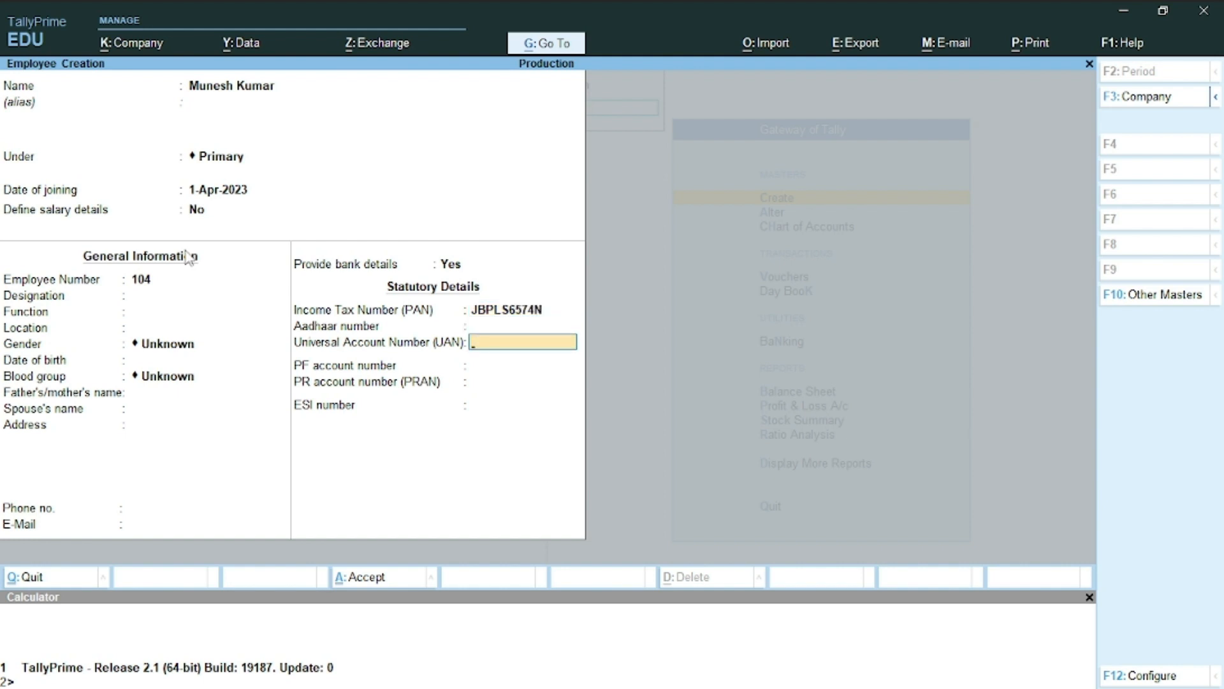
{"action": "key", "text": "ctrl+a"}
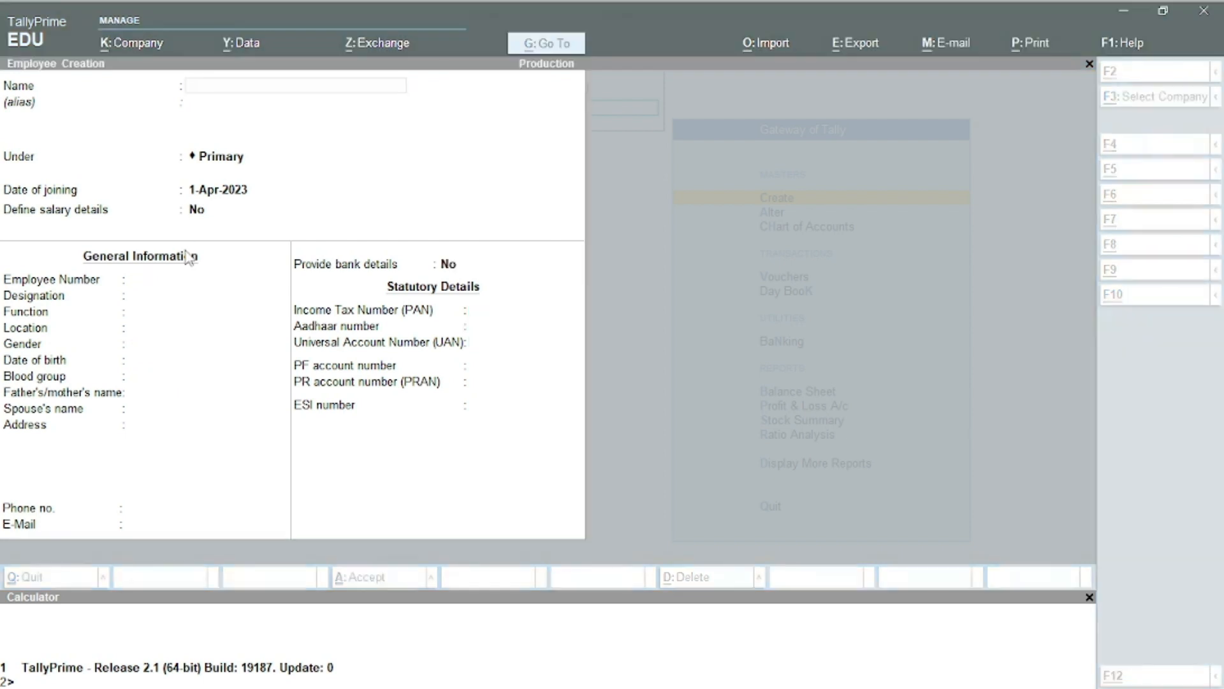
Copy the peon's full name from the Word table into the new employee's Name field
{"action": "key", "text": "alt+Tab"}
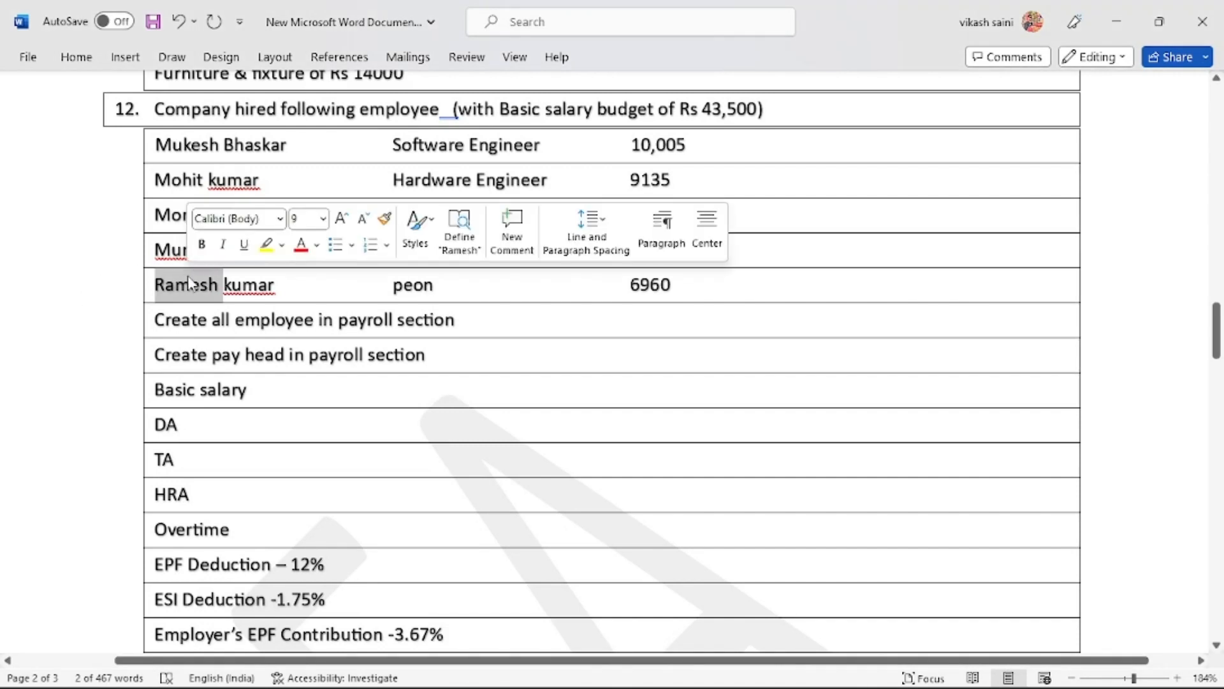
{"action": "double_click", "coordinate": [189, 282]}
{"action": "key", "text": "ctrl+shift+Right"}
{"action": "key", "text": "ctrl+c"}
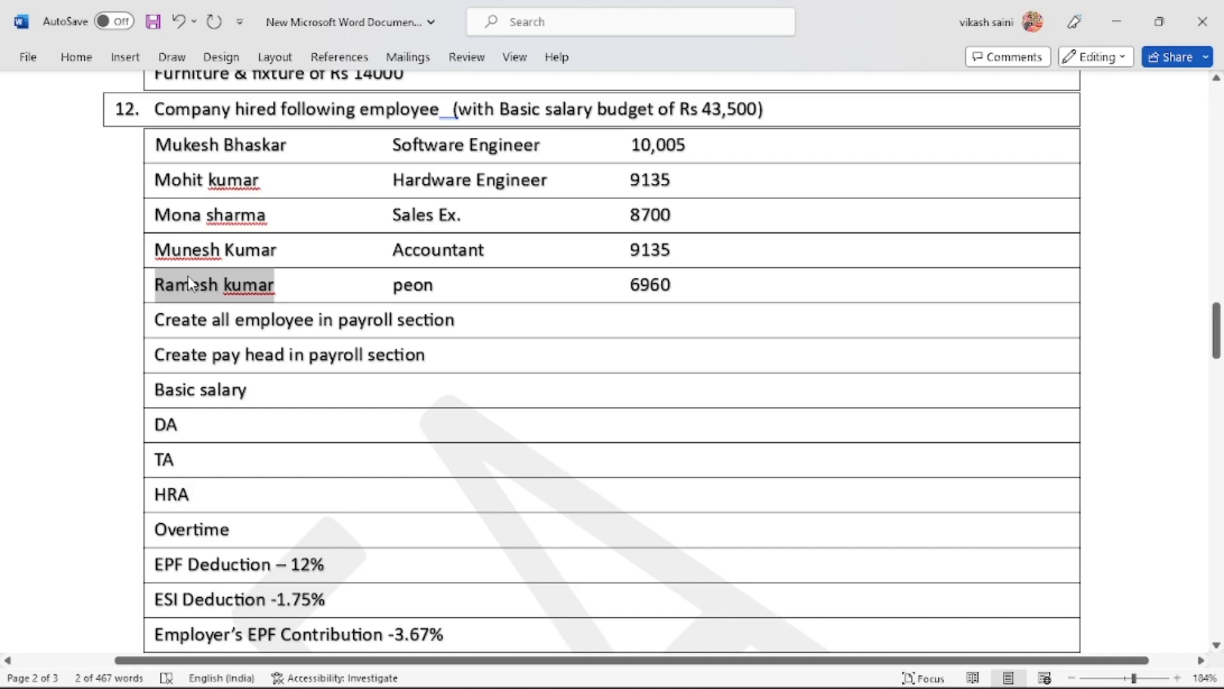
{"action": "key", "text": "alt+Tab"}
{"action": "key", "text": "ctrl+v"}
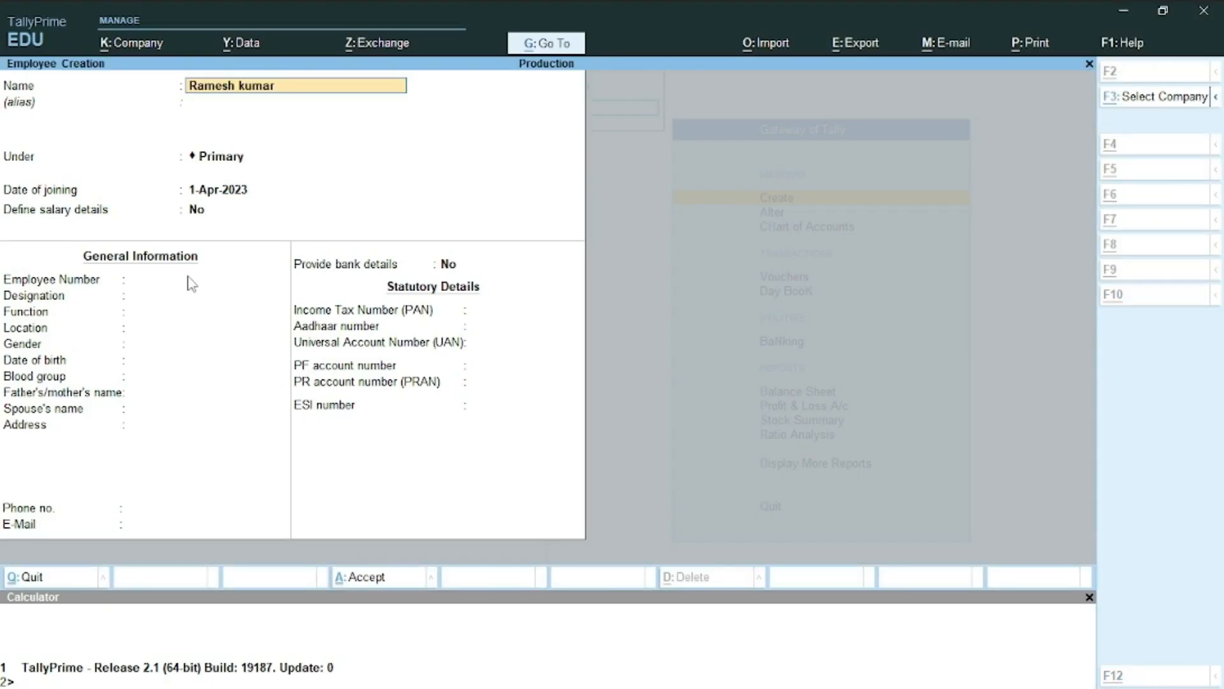
Give the peon employee number 105
{"action": "key", "text": "Return"}
{"action": "key", "text": "Return"}
{"action": "key", "text": "Return"}
{"action": "left_click", "coordinate": [191, 280]}
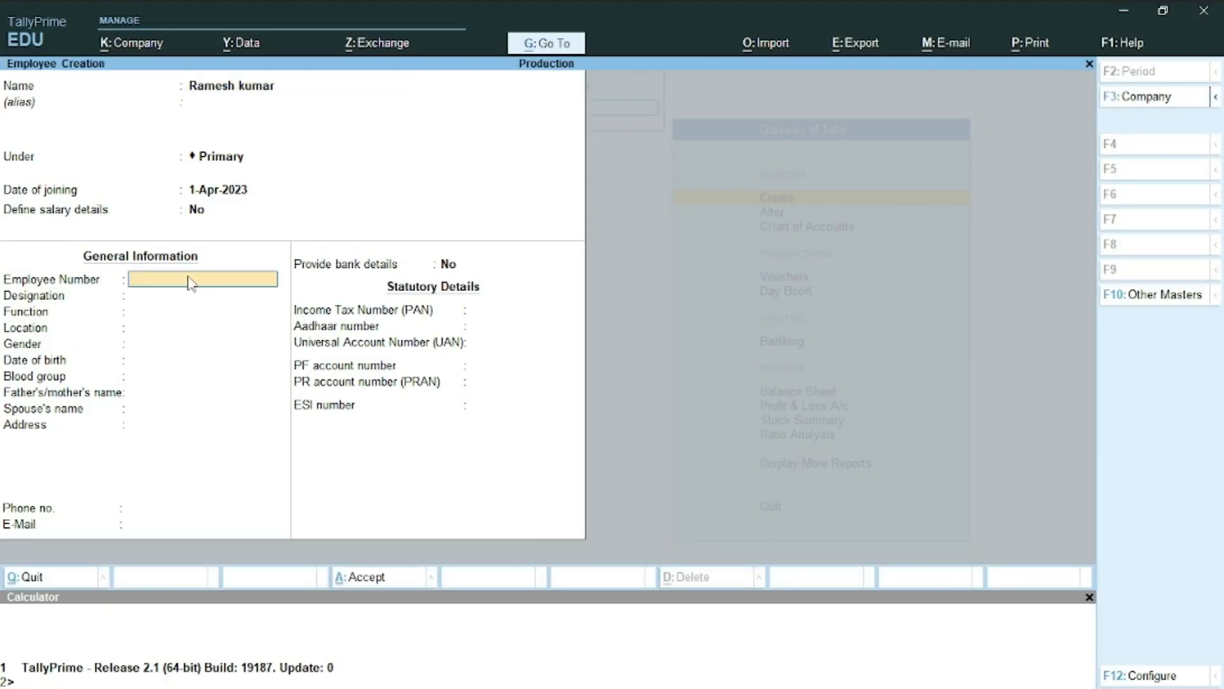
{"action": "type", "text": "105"}
{"action": "key", "text": "Return"}
{"action": "key", "text": "Return"}
{"action": "key", "text": "Return"}
{"action": "key", "text": "Return"}
{"action": "key", "text": "Return"}
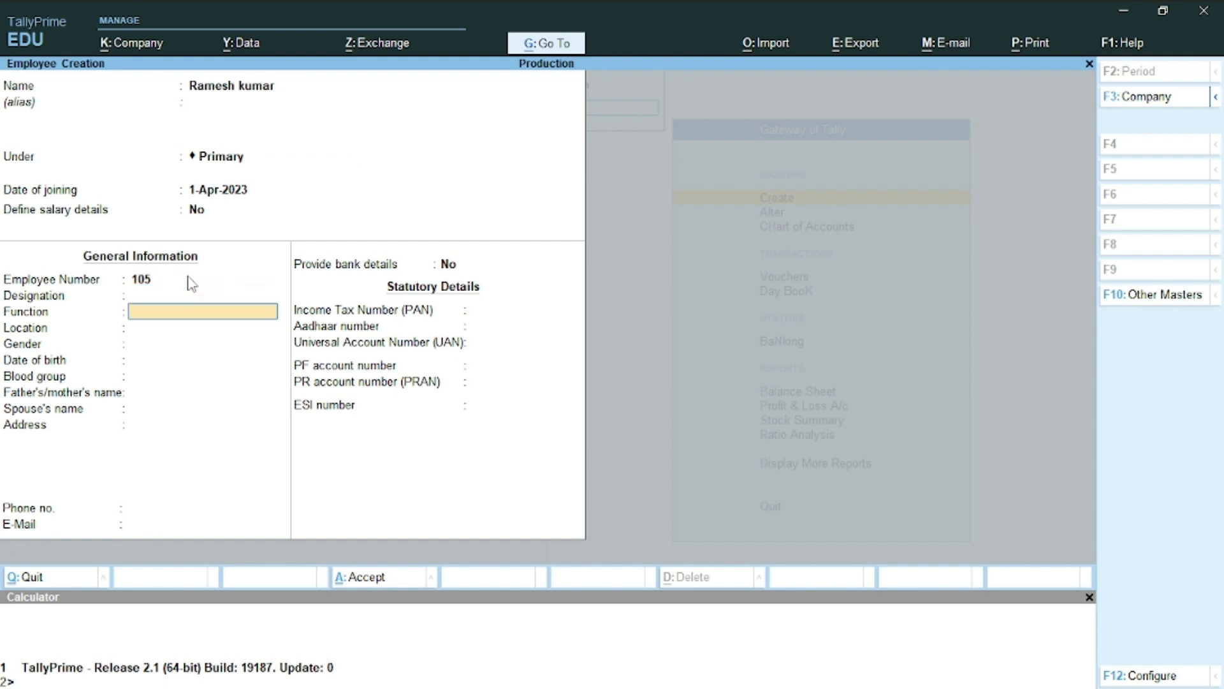
{"action": "key", "text": "Return"}
{"action": "key", "text": "Return"}
{"action": "key", "text": "Return"}
{"action": "key", "text": "Return"}
{"action": "key", "text": "Return"}
{"action": "key", "text": "Return"}
{"action": "key", "text": "Return"}
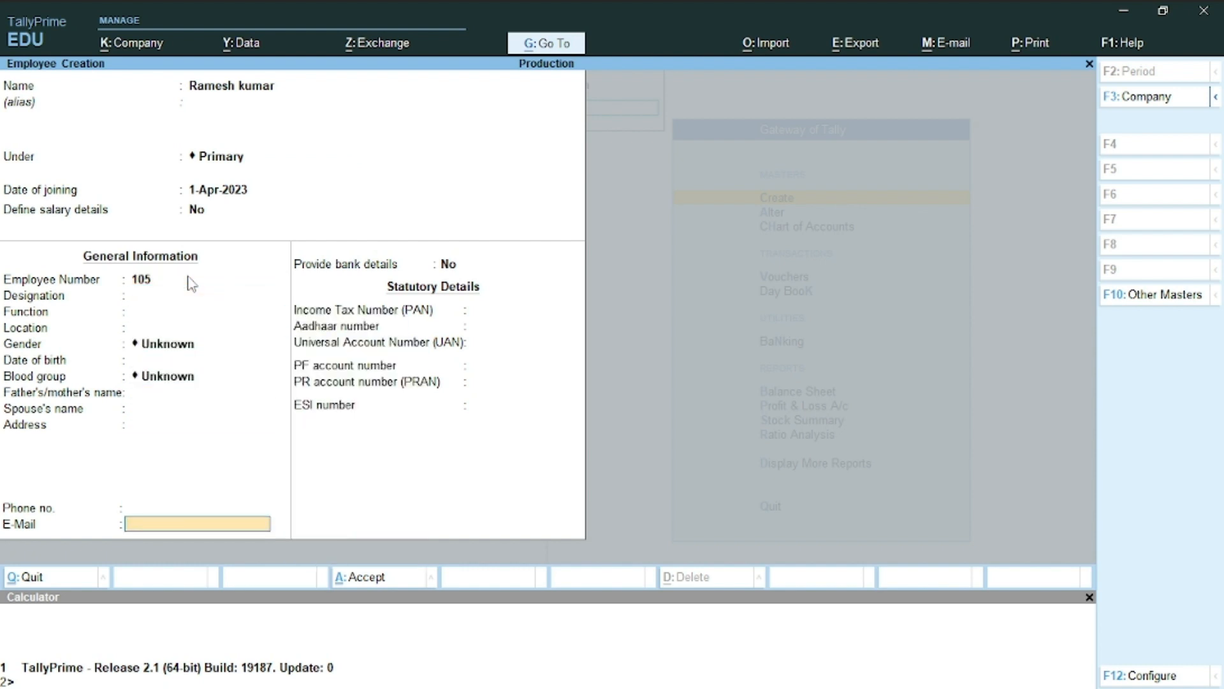
Turn on bank details and enter the account number and IFS code SBIN000342
{"action": "type", "text": "y"}
{"action": "key", "text": "Return"}
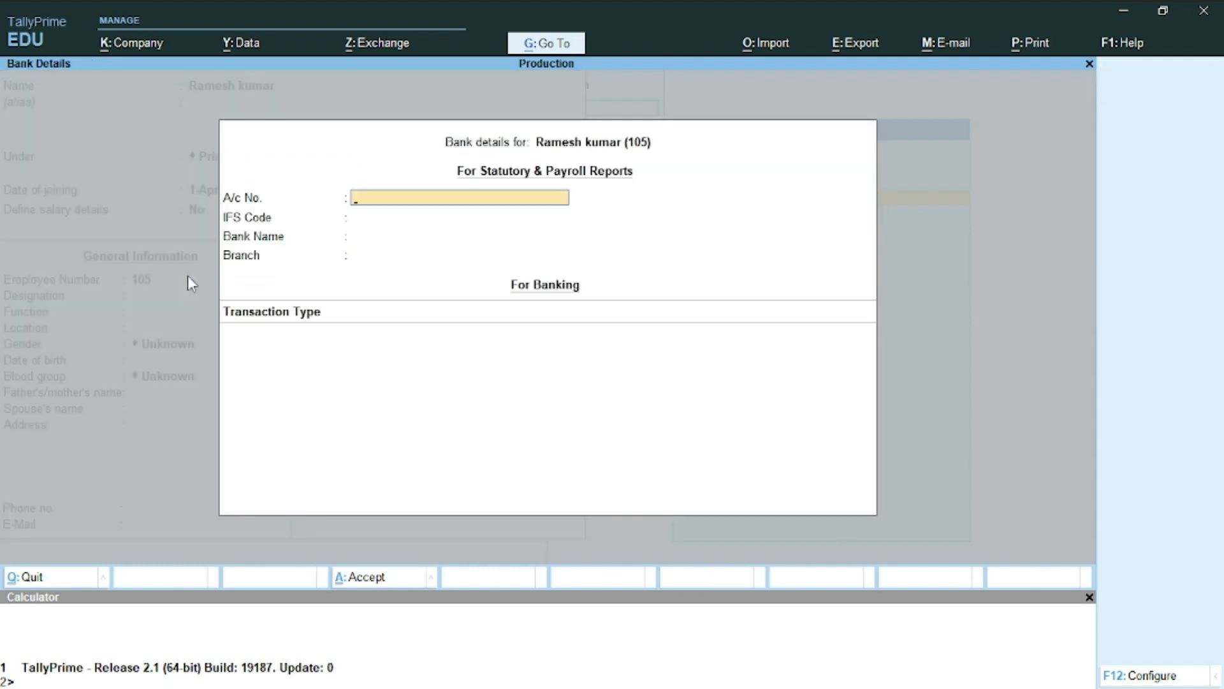
{"action": "type", "text": "987654321d2"}
{"action": "key", "text": "Return"}
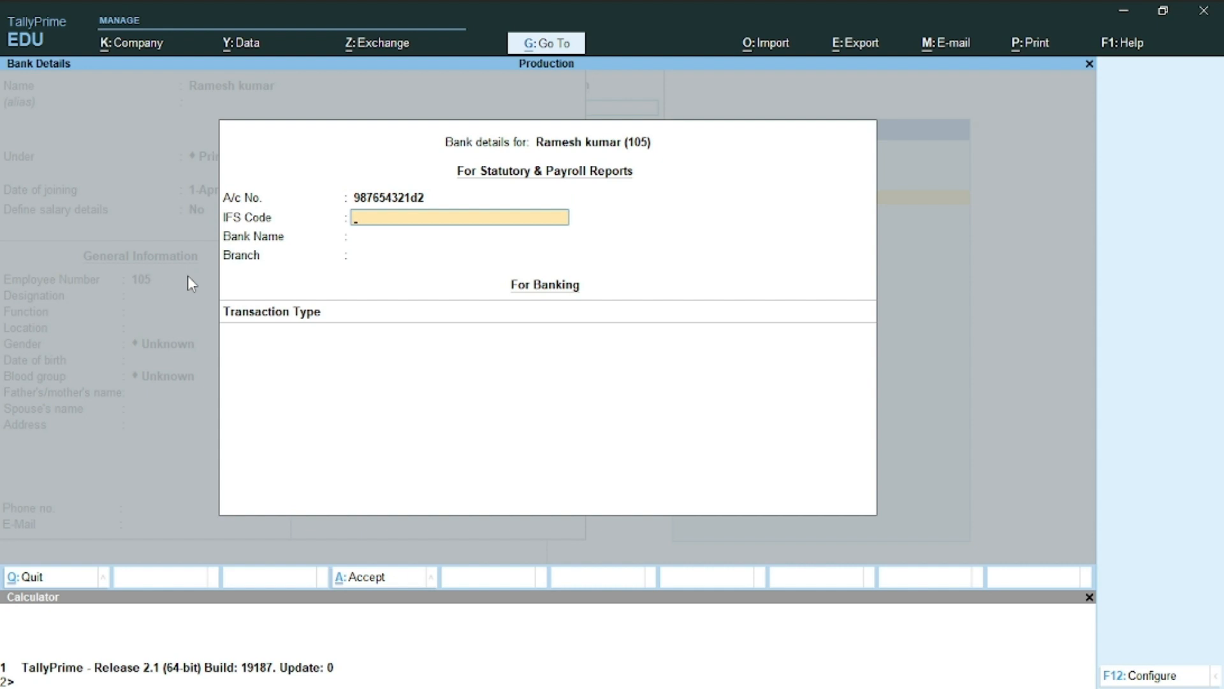
{"action": "type", "text": "SBIN000342"}
{"action": "key", "text": "Return"}
{"action": "key", "text": "Return"}
{"action": "key", "text": "Escape"}
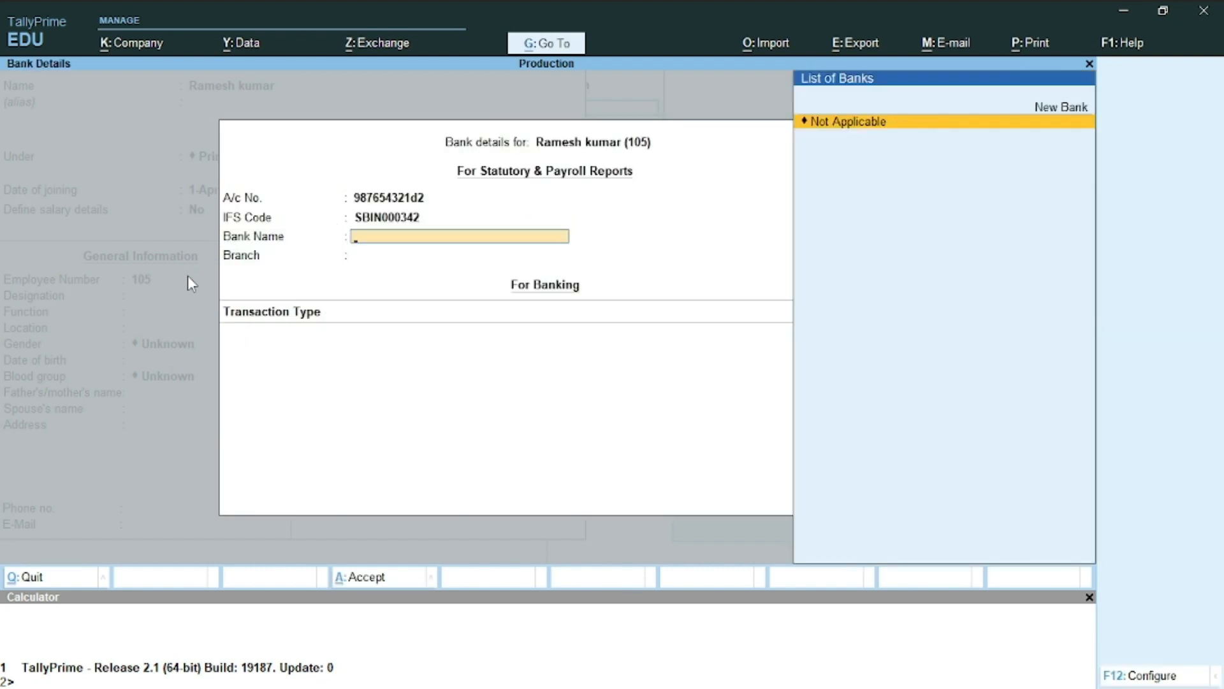
Set the bank name to Sbi with Cheque transactions, save the employee, and quit the form
{"action": "type", "text": "Sbi"}
{"action": "key", "text": "Return"}
{"action": "key", "text": "Return"}
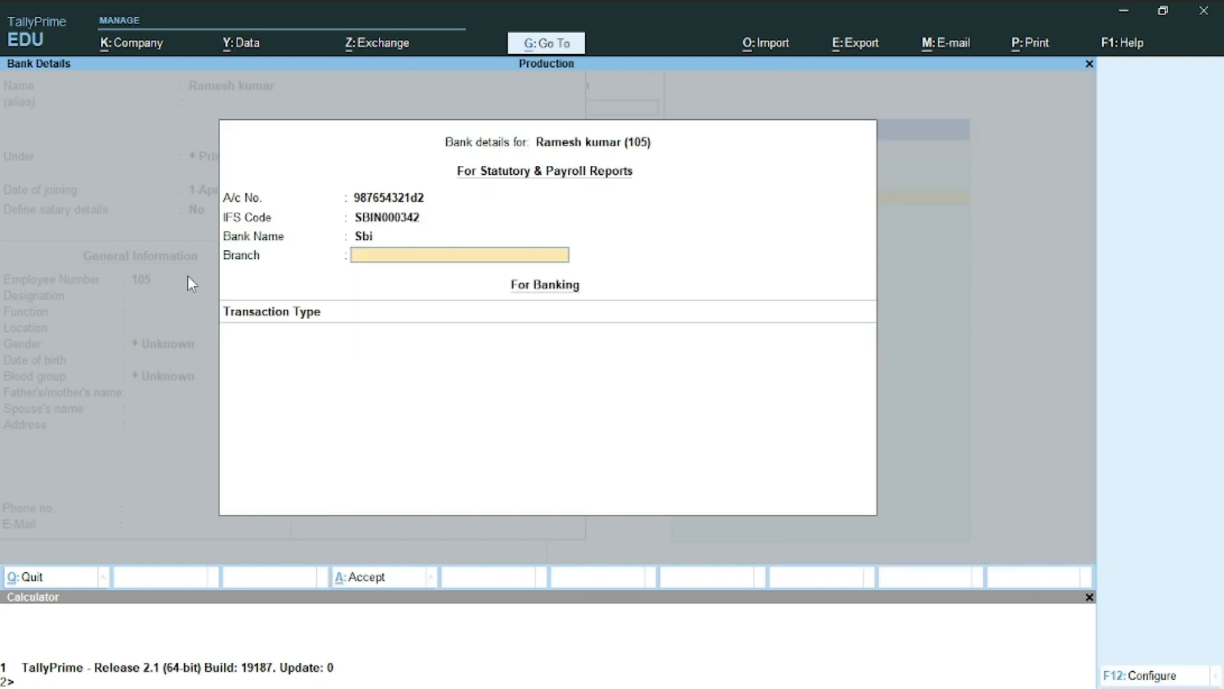
{"action": "key", "text": "Return"}
{"action": "key", "text": "Down"}
{"action": "key", "text": "Return"}
{"action": "key", "text": "Return"}
{"action": "key", "text": "Return"}
{"action": "key", "text": "Return"}
{"action": "key", "text": "Return"}
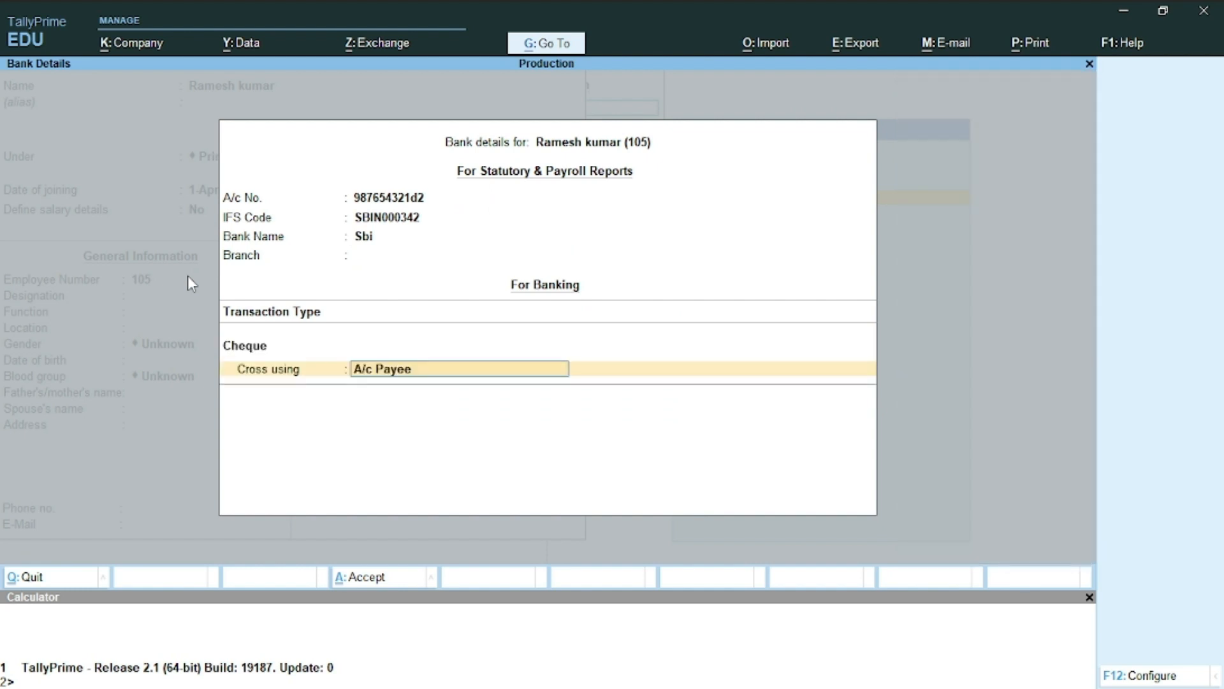
{"action": "key", "text": "Return"}
{"action": "key", "text": "Return"}
{"action": "key", "text": "Return"}
{"action": "key", "text": "Return"}
{"action": "key", "text": "Return"}
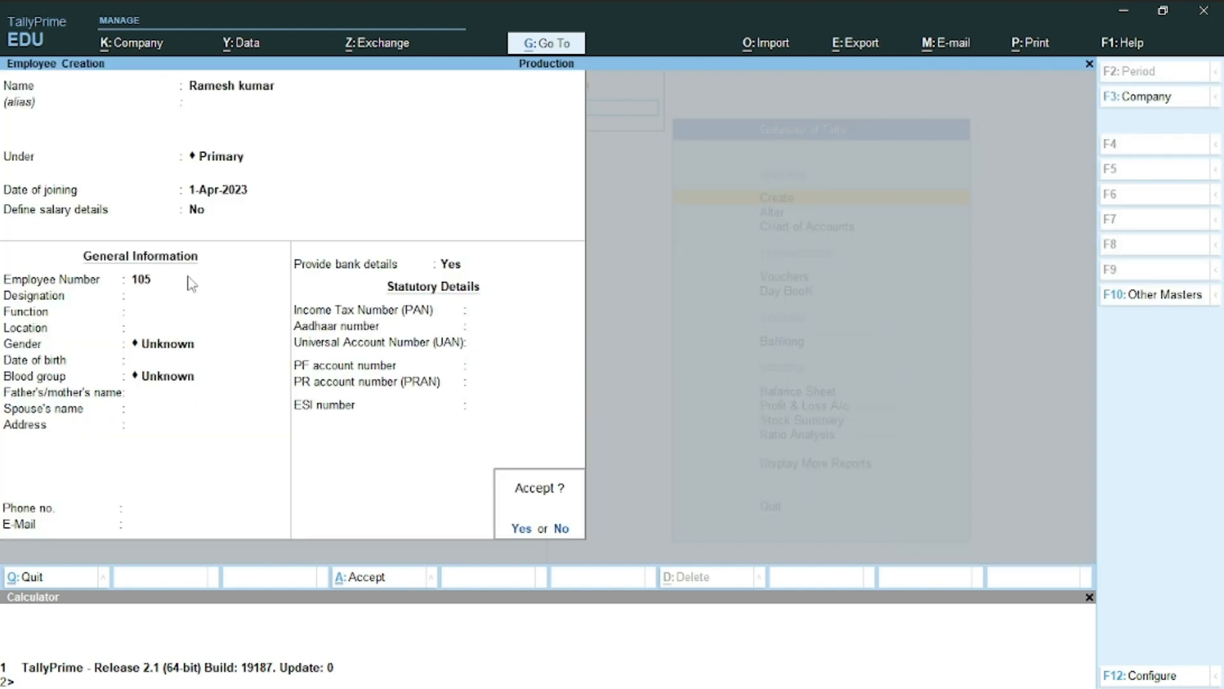
{"action": "key", "text": "Escape"}
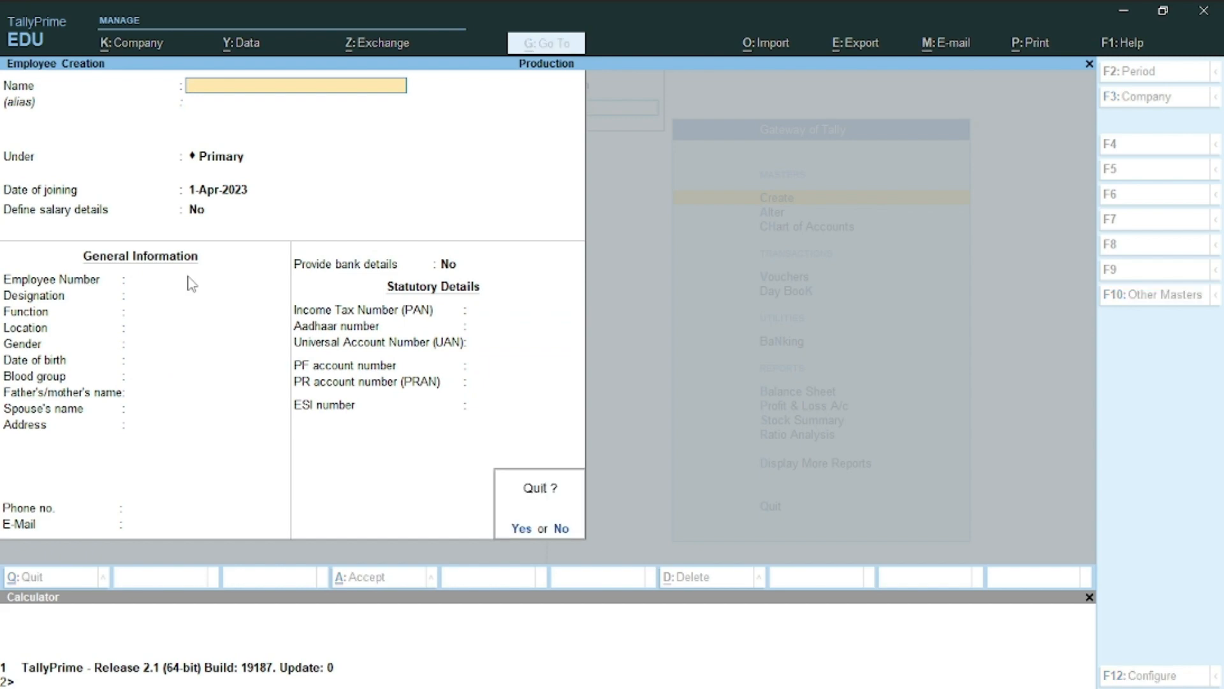
{"action": "key", "text": "y"}
{"action": "key", "text": "alt+Tab"}
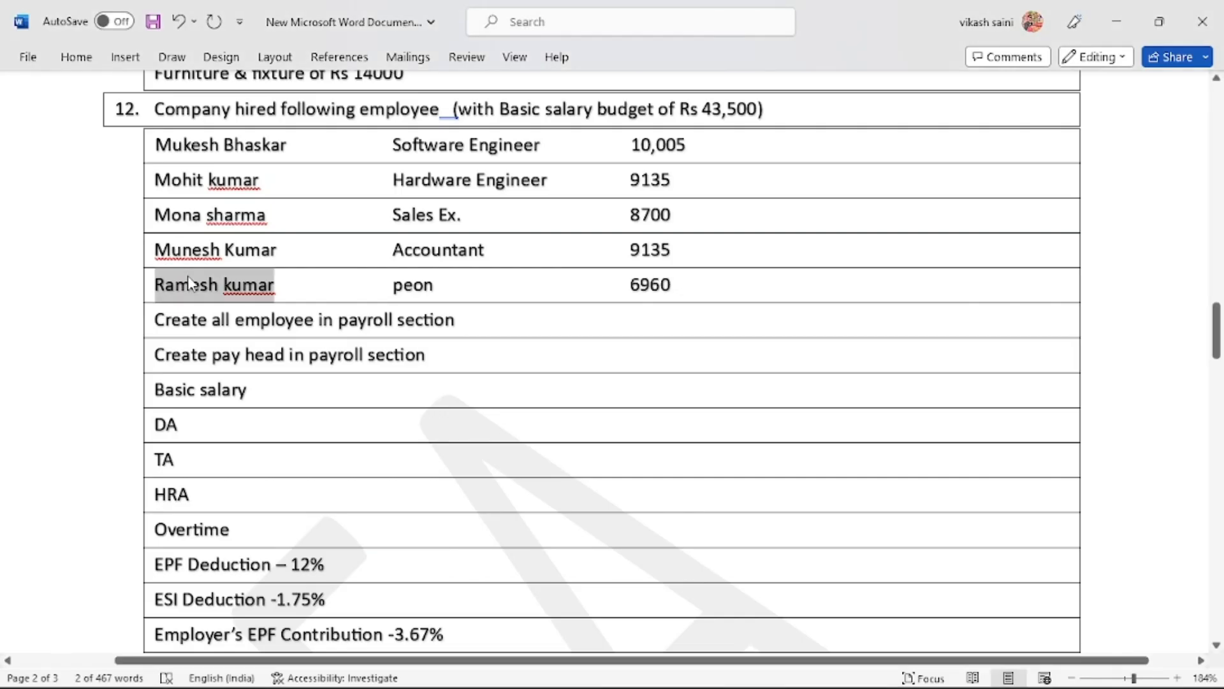
{"action": "scroll", "coordinate": [189, 282], "scroll_direction": "down", "scroll_amount": 2}
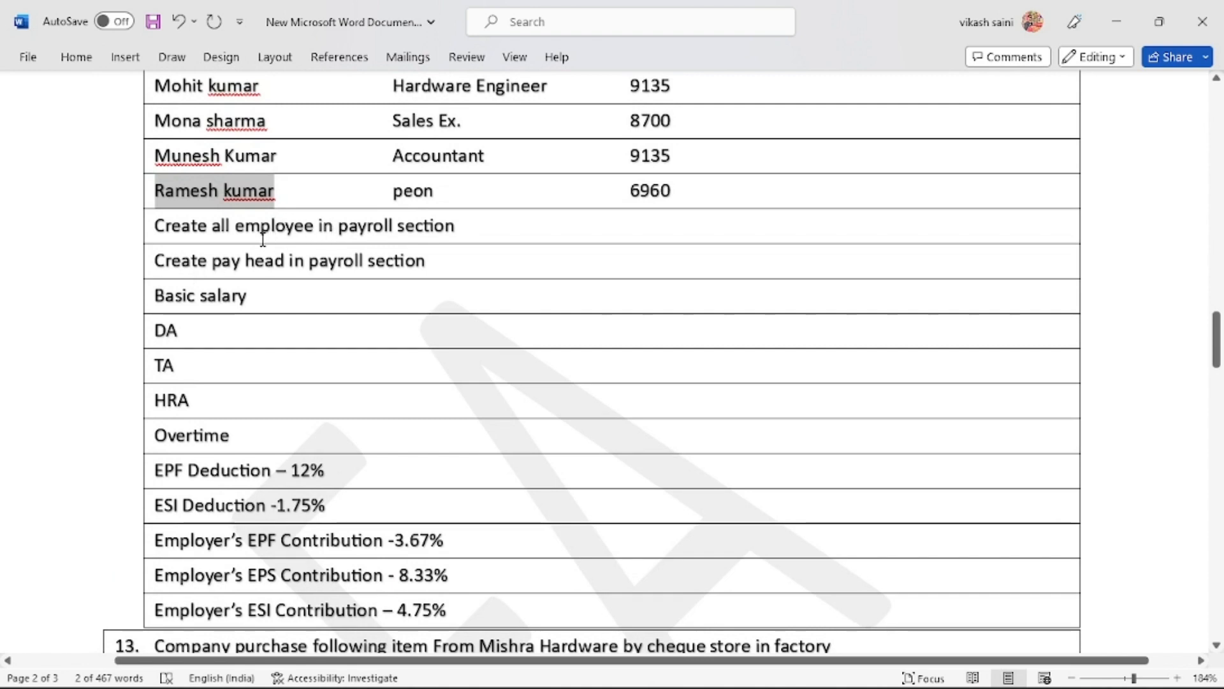
{"action": "scroll", "coordinate": [262, 239], "scroll_direction": "down", "scroll_amount": 1}
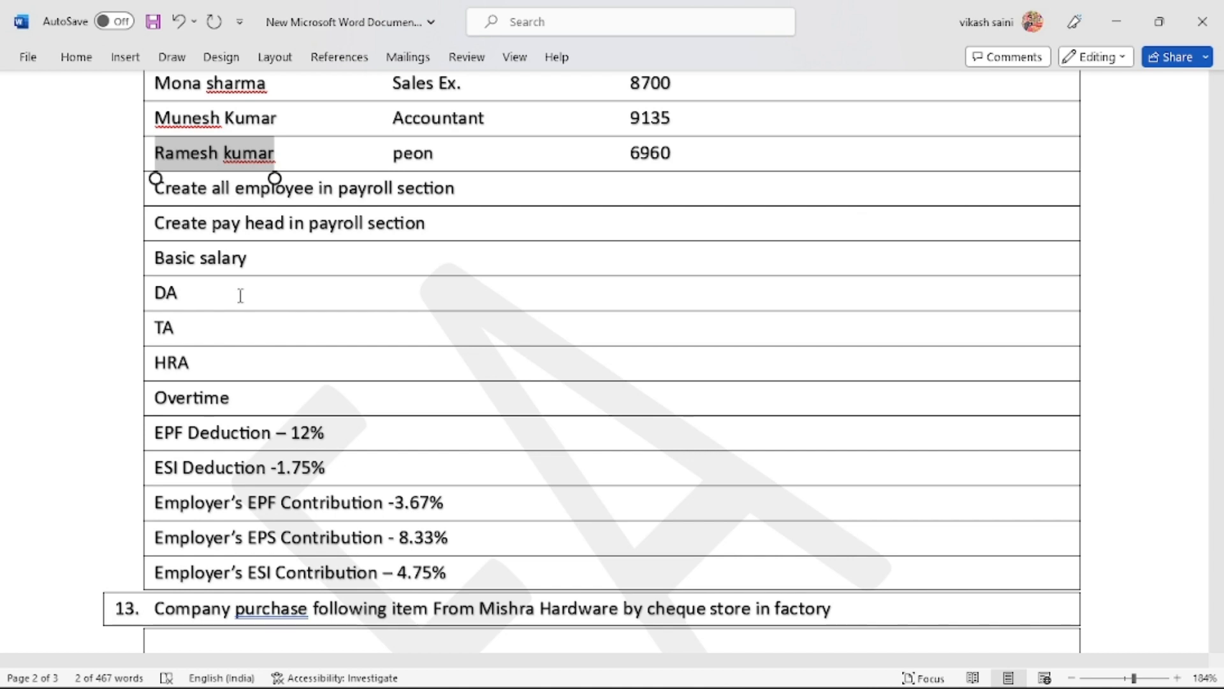
{"action": "key", "text": "alt+Tab"}
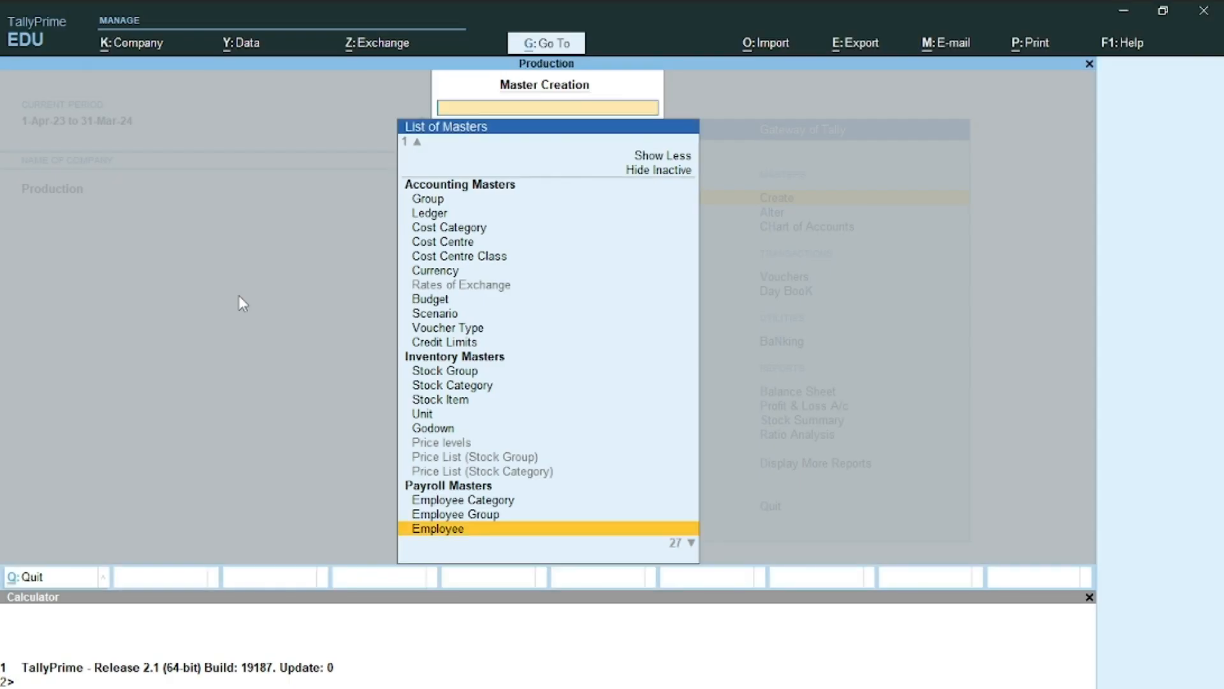
{"action": "key", "text": "Down"}
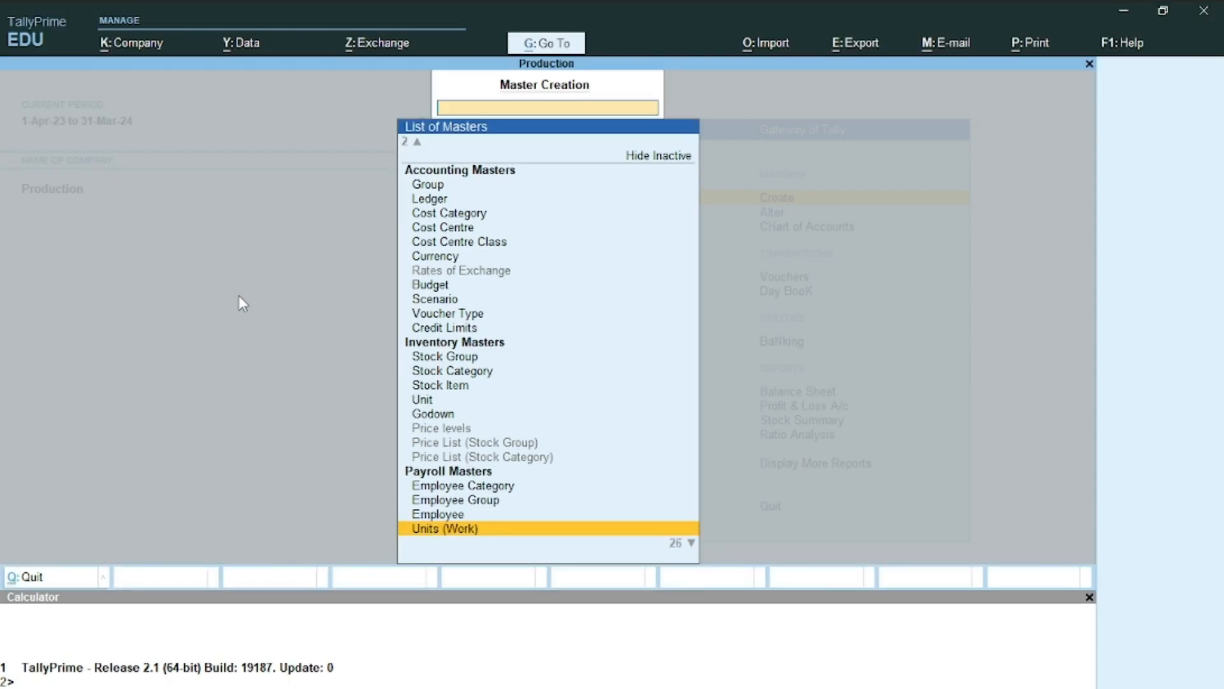
Create the simple work unit hr with UQC OTH-OTHERS
{"action": "key", "text": "Return"}
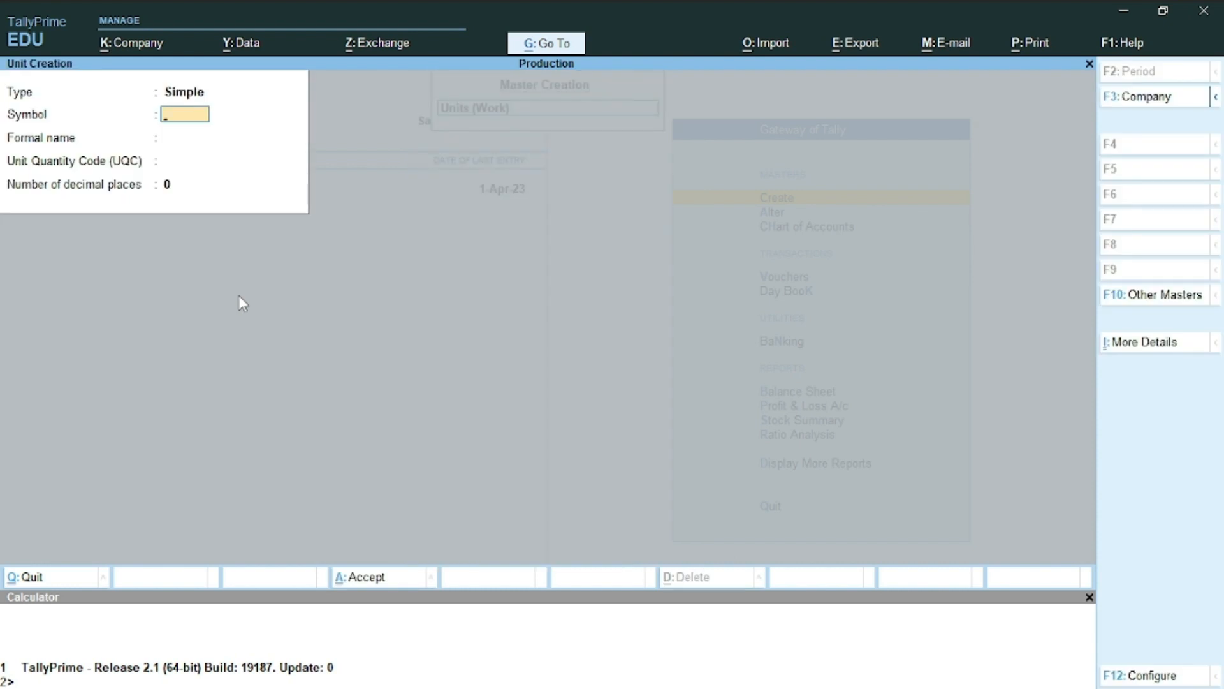
{"action": "type", "text": "hr"}
{"action": "key", "text": "Return"}
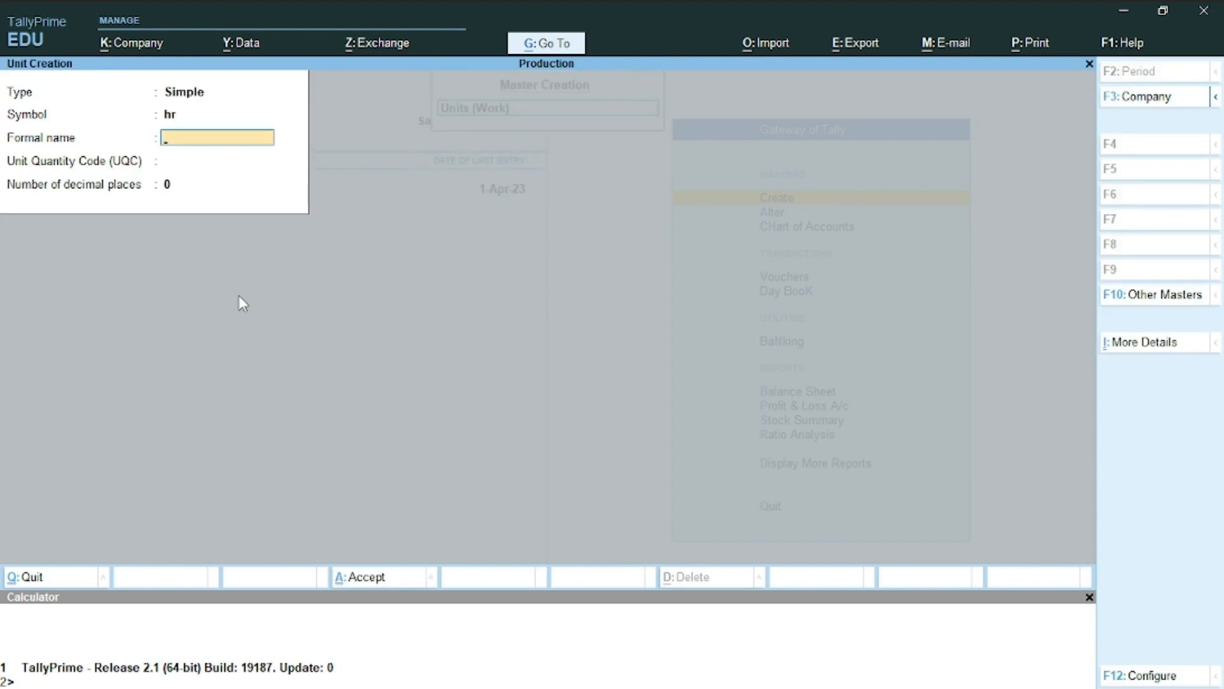
{"action": "key", "text": "Return"}
{"action": "type", "text": "h"}
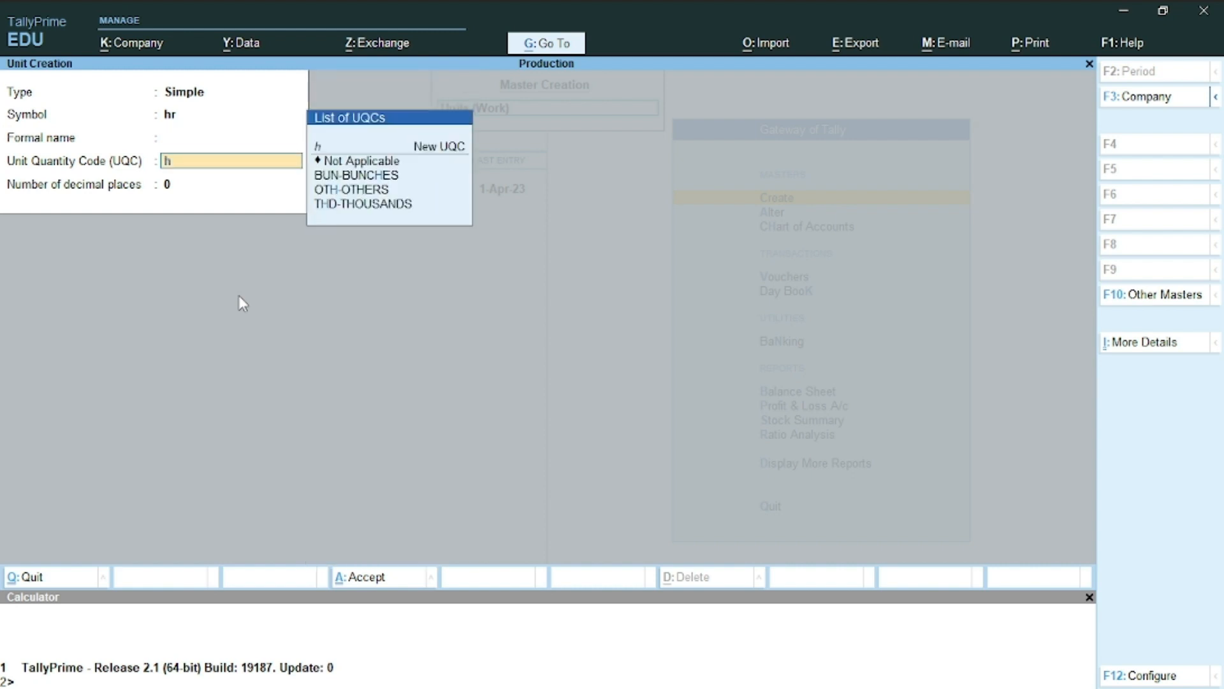
{"action": "key", "text": "Down"}
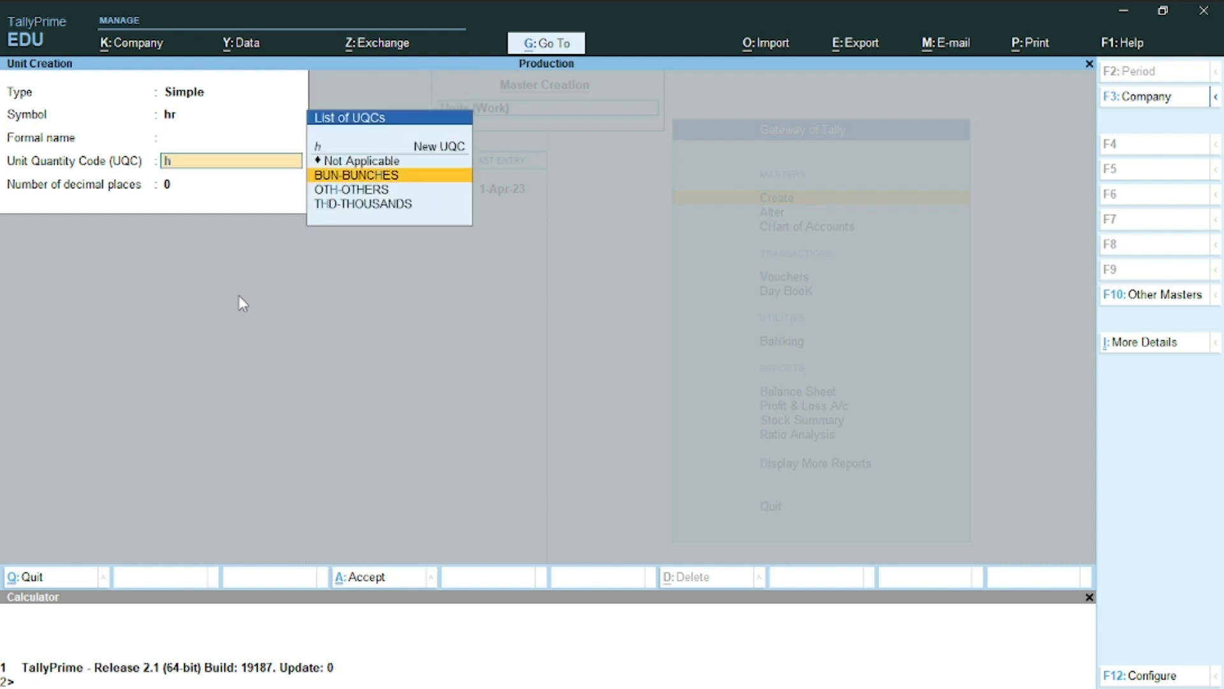
{"action": "key", "text": "Down"}
{"action": "key", "text": "Return"}
{"action": "key", "text": "Return"}
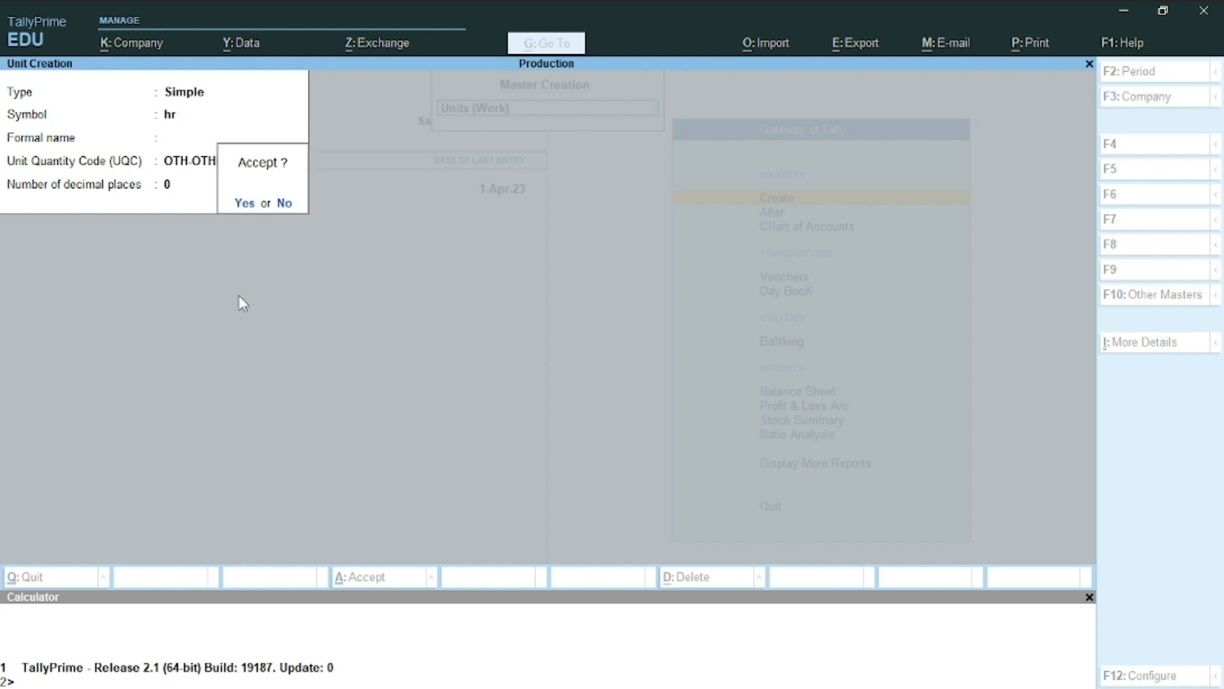
{"action": "key", "text": "Return"}
Create the simple work unit mint with UQC OTH-OTHERS
{"action": "type", "text": "mint"}
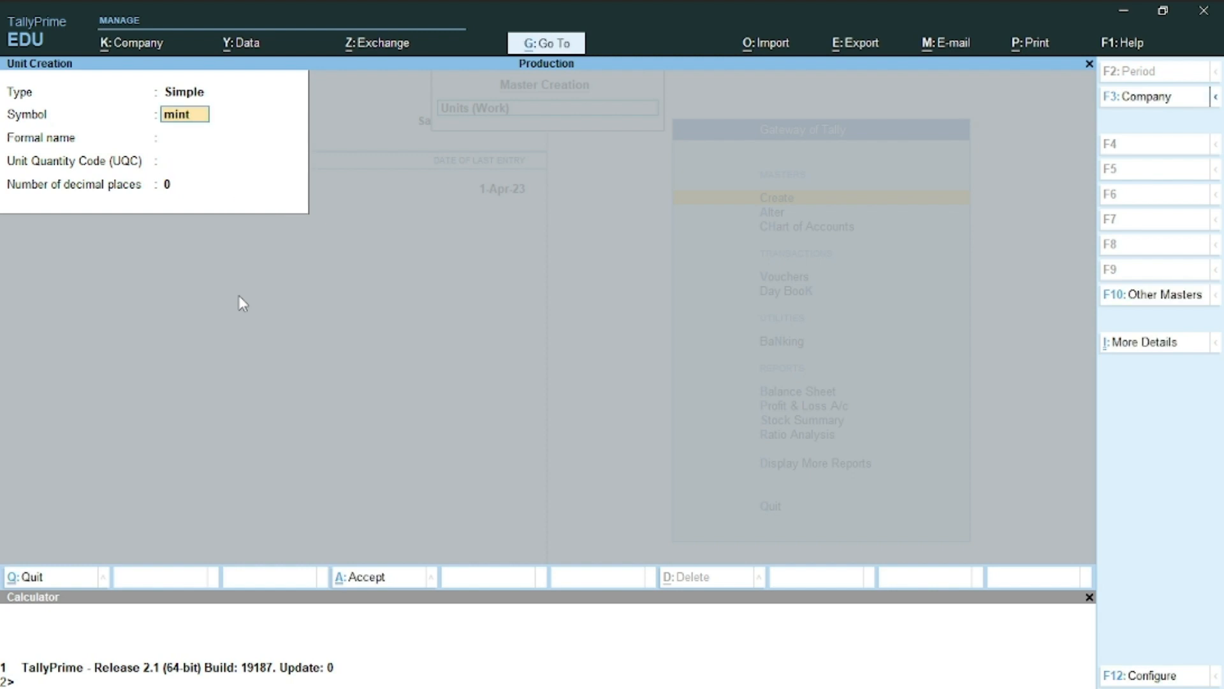
{"action": "key", "text": "Return"}
{"action": "key", "text": "Return"}
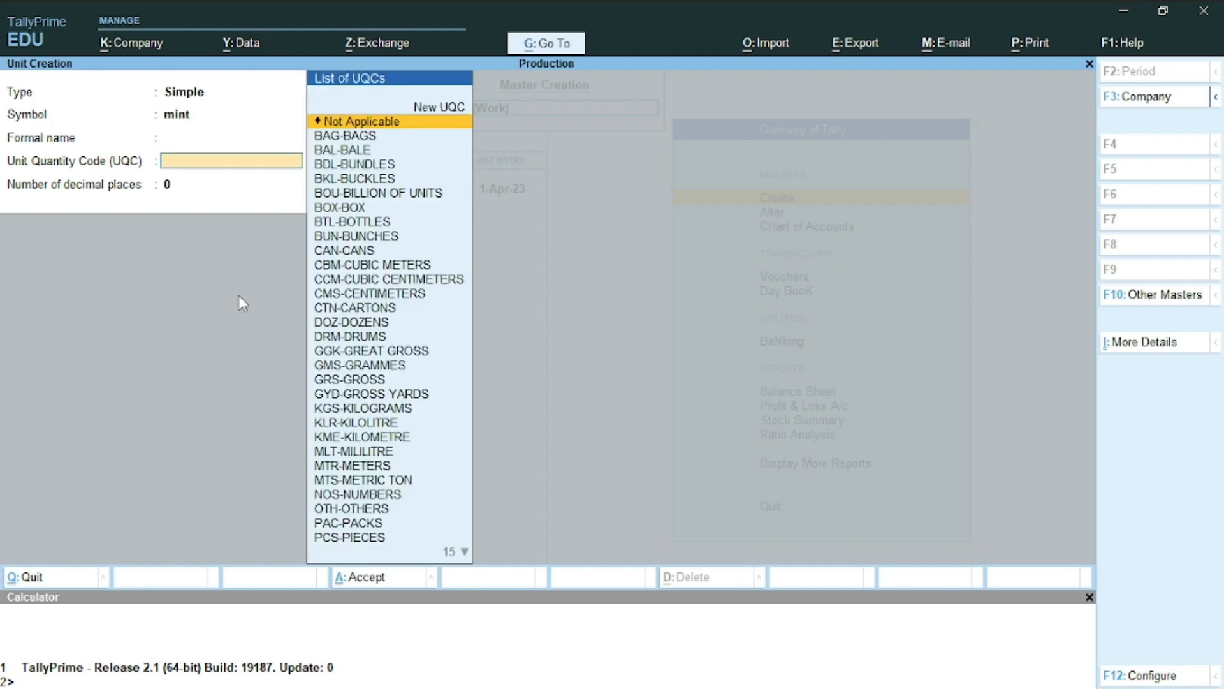
{"action": "type", "text": "o"}
{"action": "key", "text": "Return"}
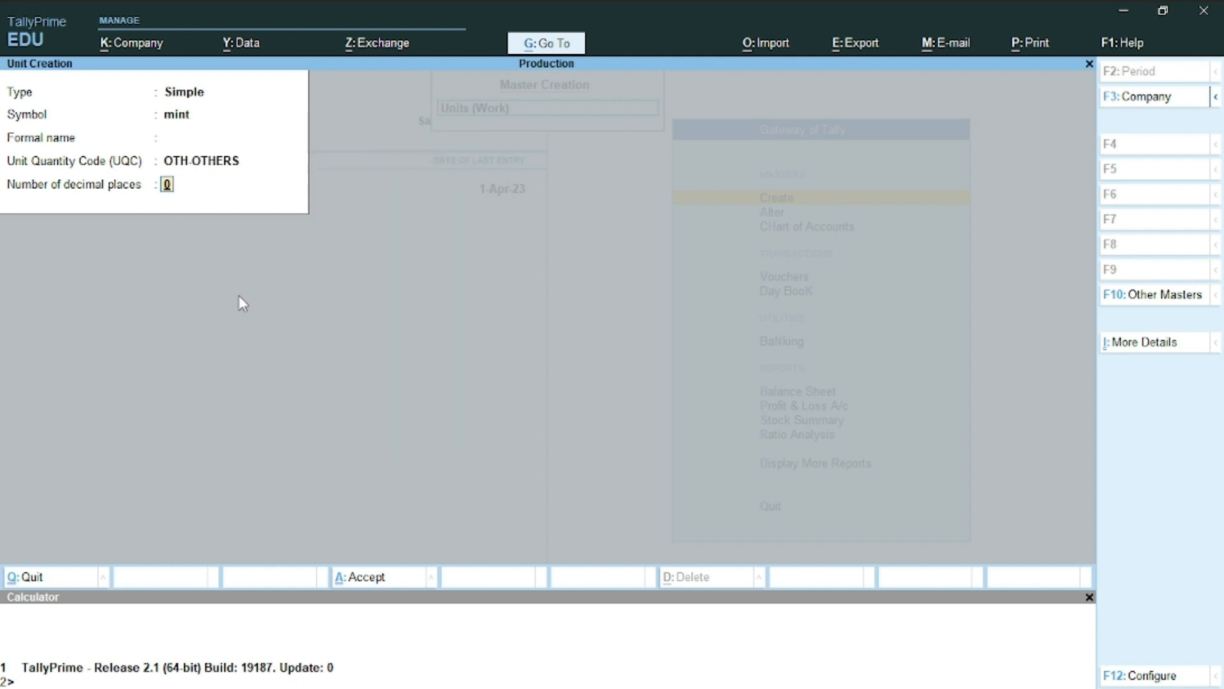
{"action": "key", "text": "Return"}
{"action": "key", "text": "Return"}
{"action": "key", "text": "BackSpace"}
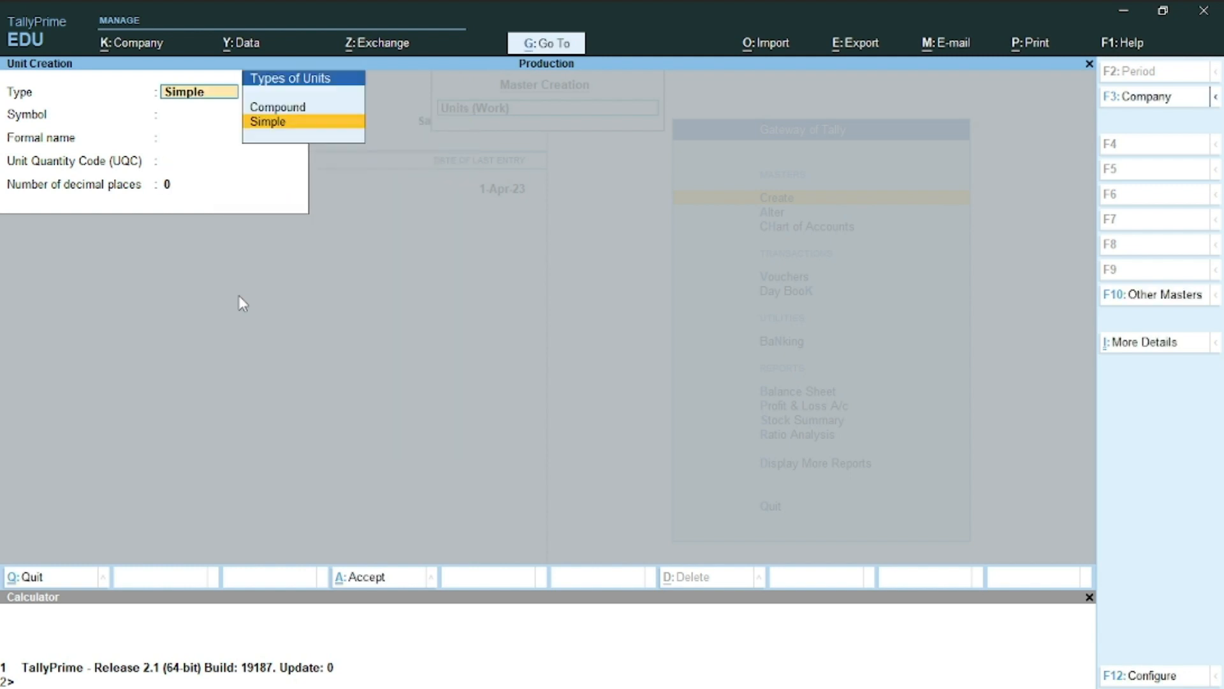
Define compound unit hr of 60 mint (hr, conversion 60, mint), then go back to List of Masters
{"action": "key", "text": "Up"}
{"action": "key", "text": "Return"}
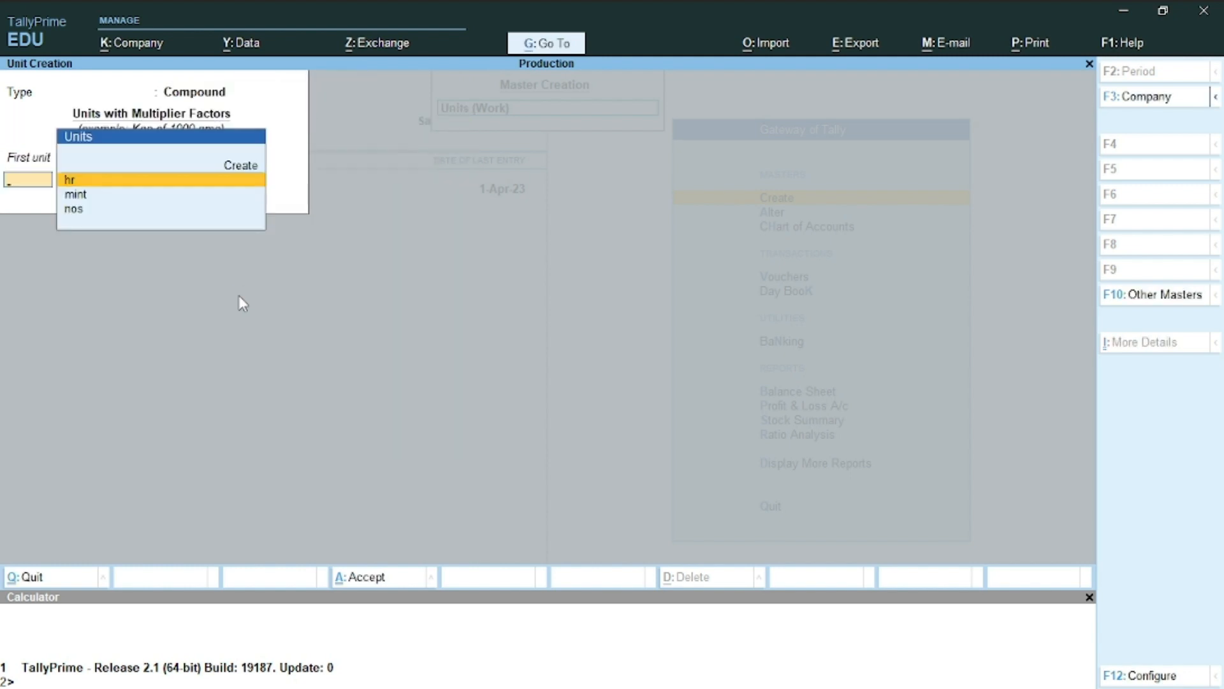
{"action": "type", "text": "h"}
{"action": "key", "text": "Return"}
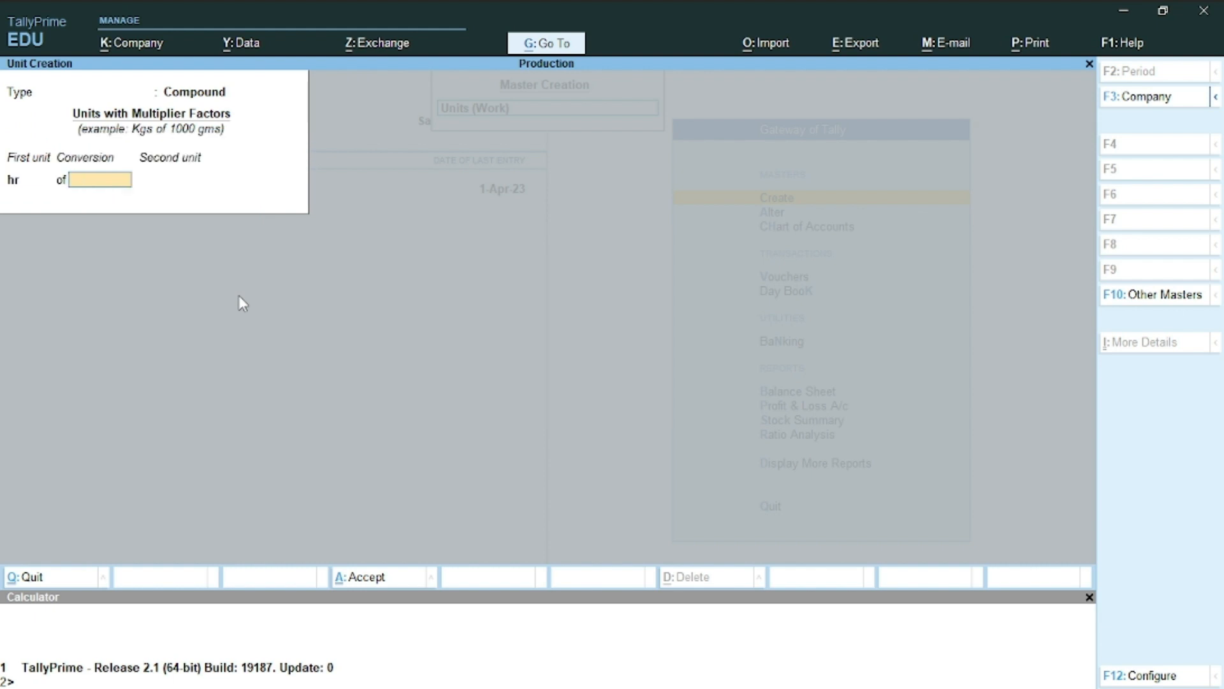
{"action": "type", "text": "60"}
{"action": "key", "text": "Return"}
{"action": "type", "text": "m"}
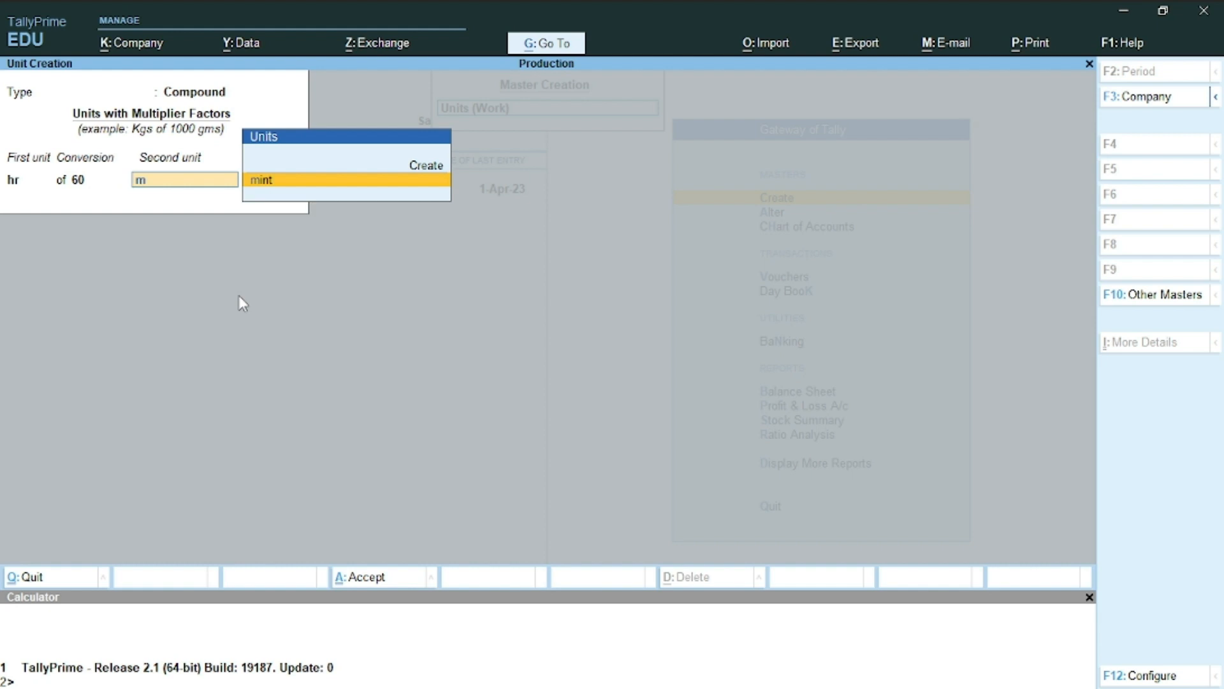
{"action": "key", "text": "Return"}
{"action": "key", "text": "n"}
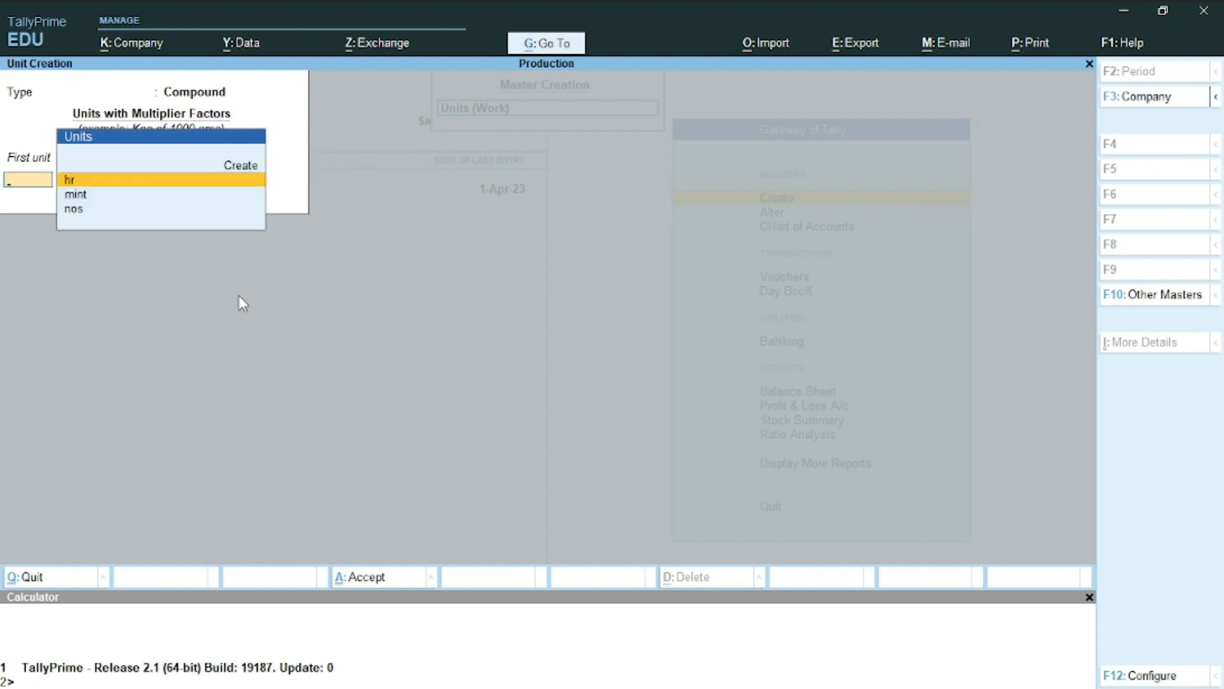
{"action": "key", "text": "Escape"}
{"action": "key", "text": "Escape"}
{"action": "key", "text": "Down"}
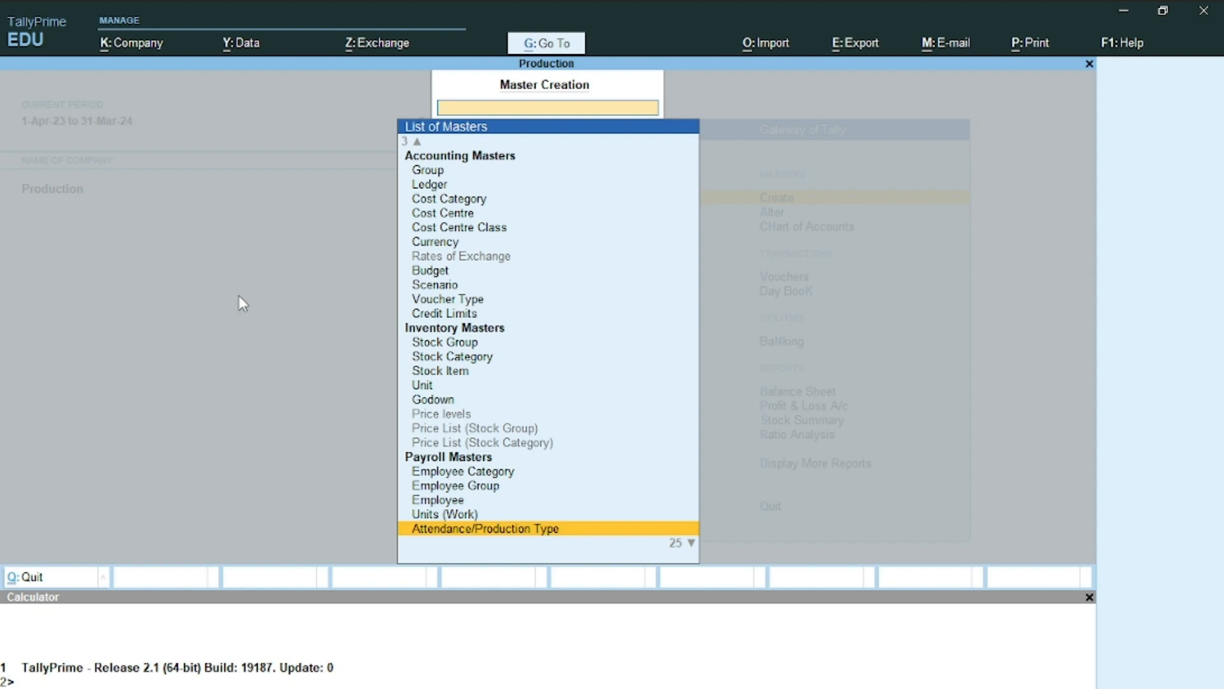
Create the attendance type Present as Attendance/Leave with Pay
{"action": "key", "text": "Return"}
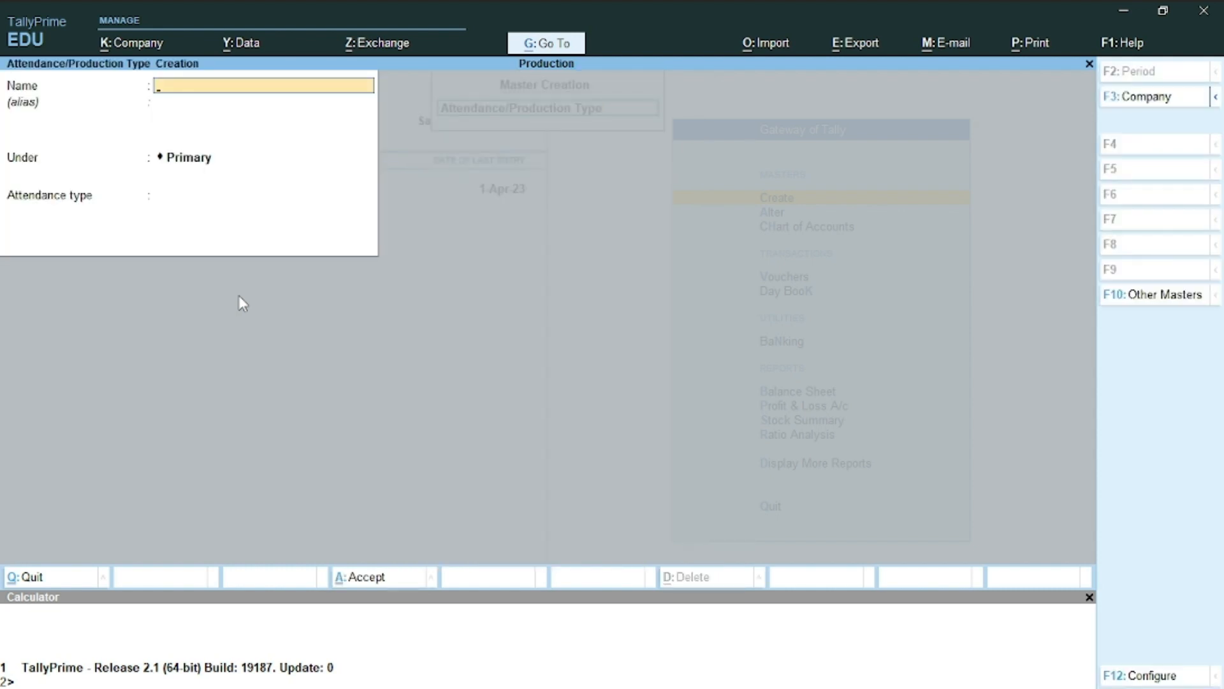
{"action": "type", "text": "Present"}
{"action": "key", "text": "Return"}
{"action": "key", "text": "Return"}
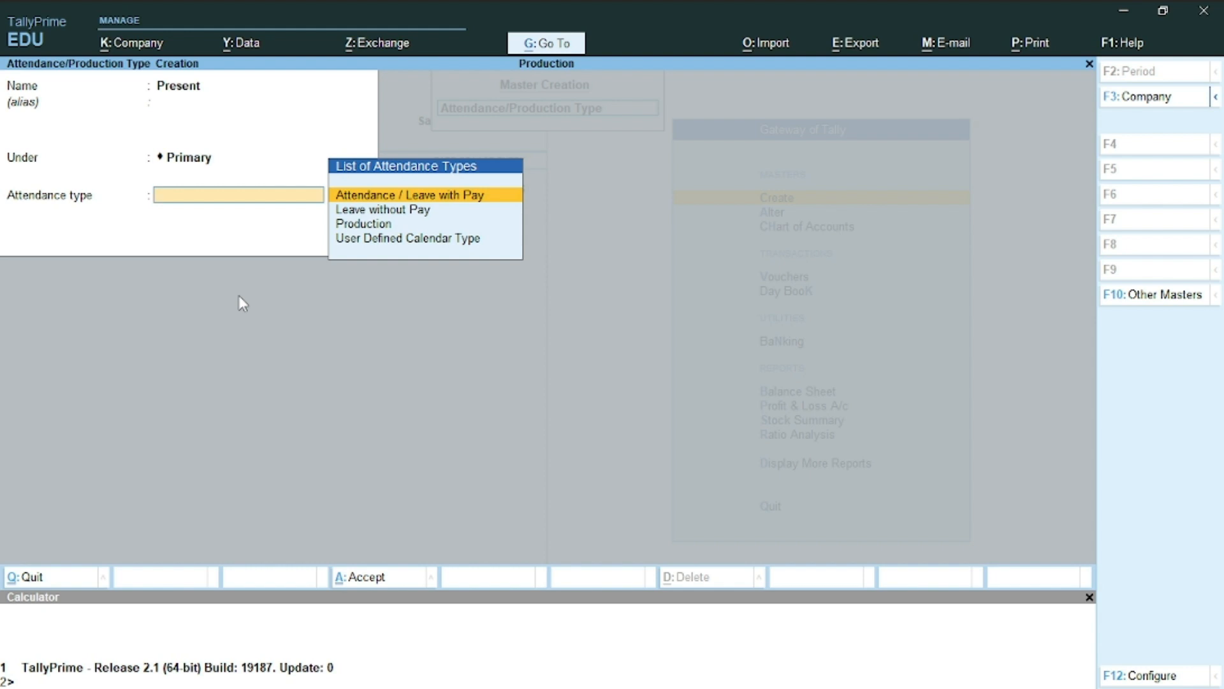
{"action": "key", "text": "Return"}
{"action": "key", "text": "Return"}
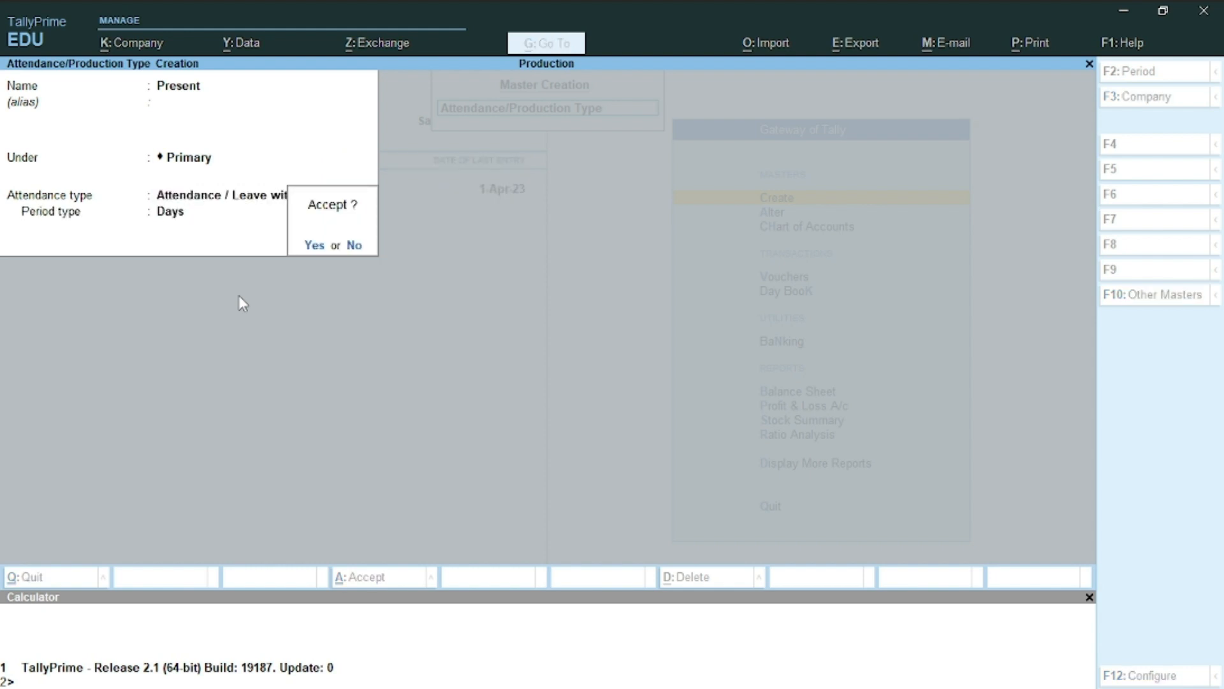
{"action": "key", "text": "Return"}
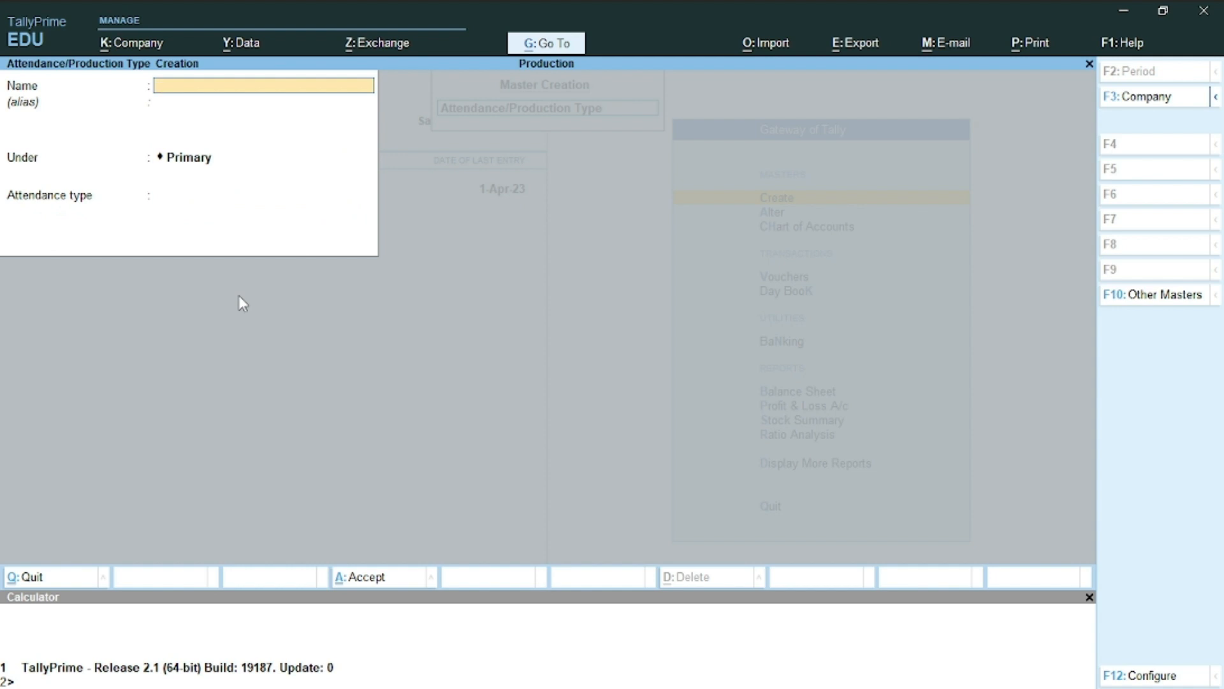
Create the attendance type Absent as Leave without Pay
{"action": "type", "text": "Absent'"}
{"action": "key", "text": "Return"}
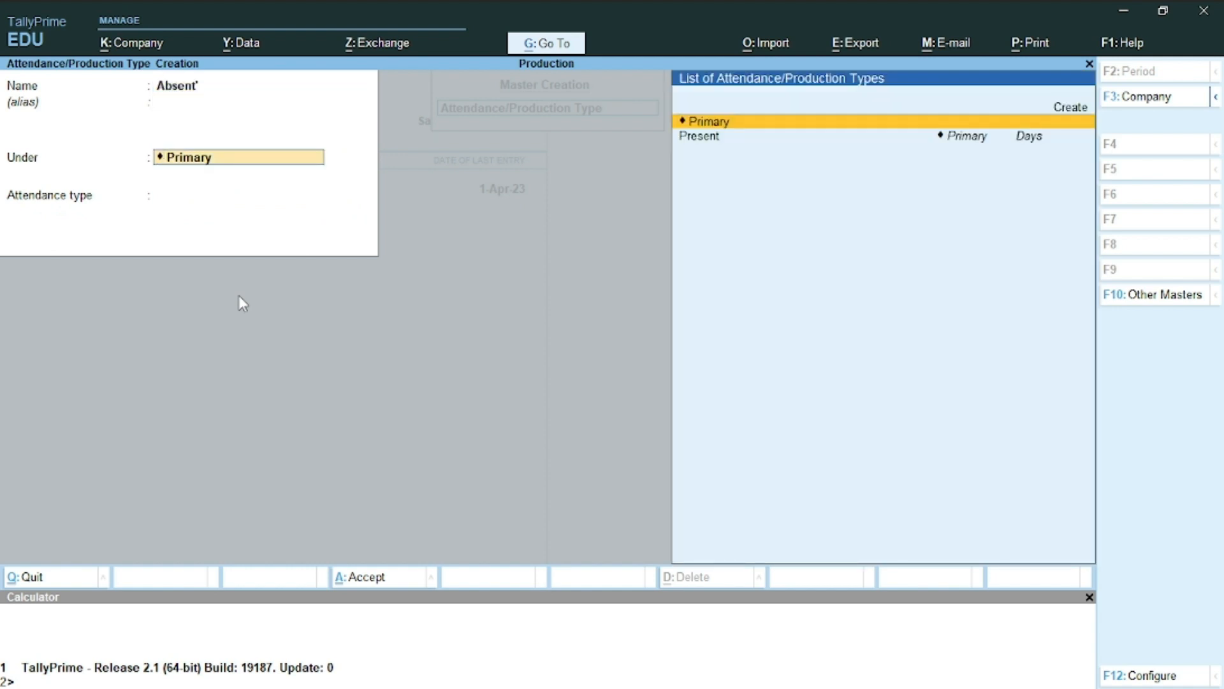
{"action": "key", "text": "Return"}
{"action": "key", "text": "Down"}
{"action": "key", "text": "Return"}
{"action": "key", "text": "Return"}
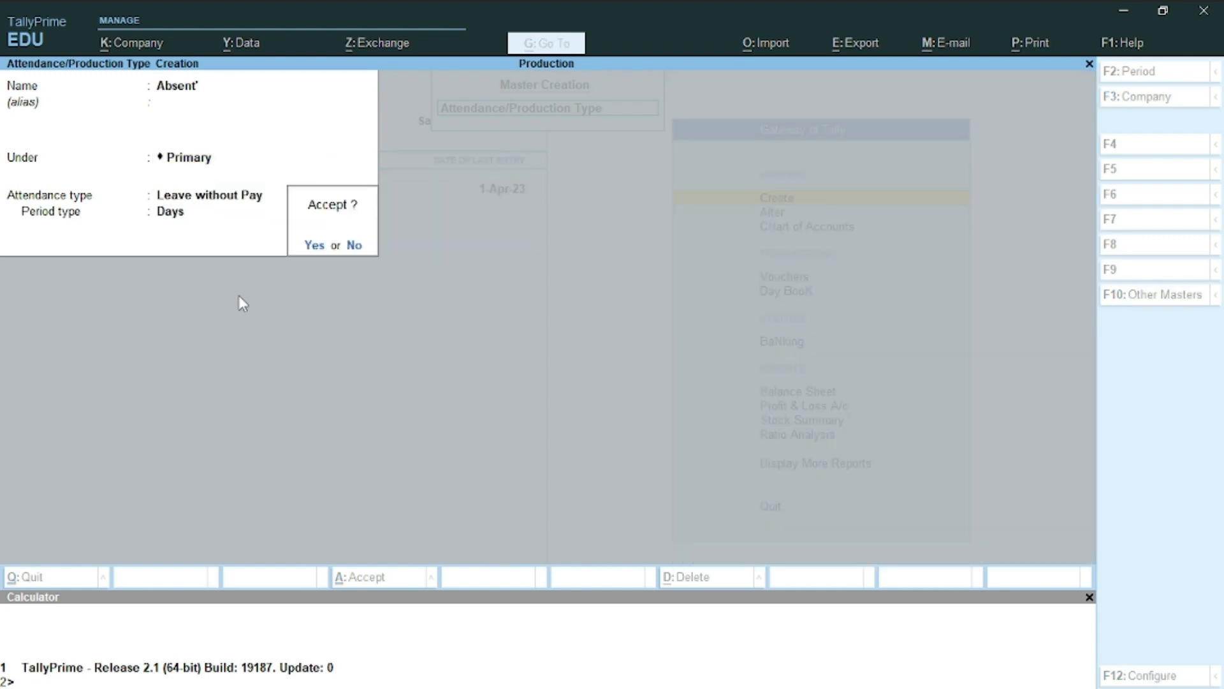
{"action": "key", "text": "Return"}
Create Overtime as a Production type in hr of 60 mint, then close the form
{"action": "type", "text": "Overtime"}
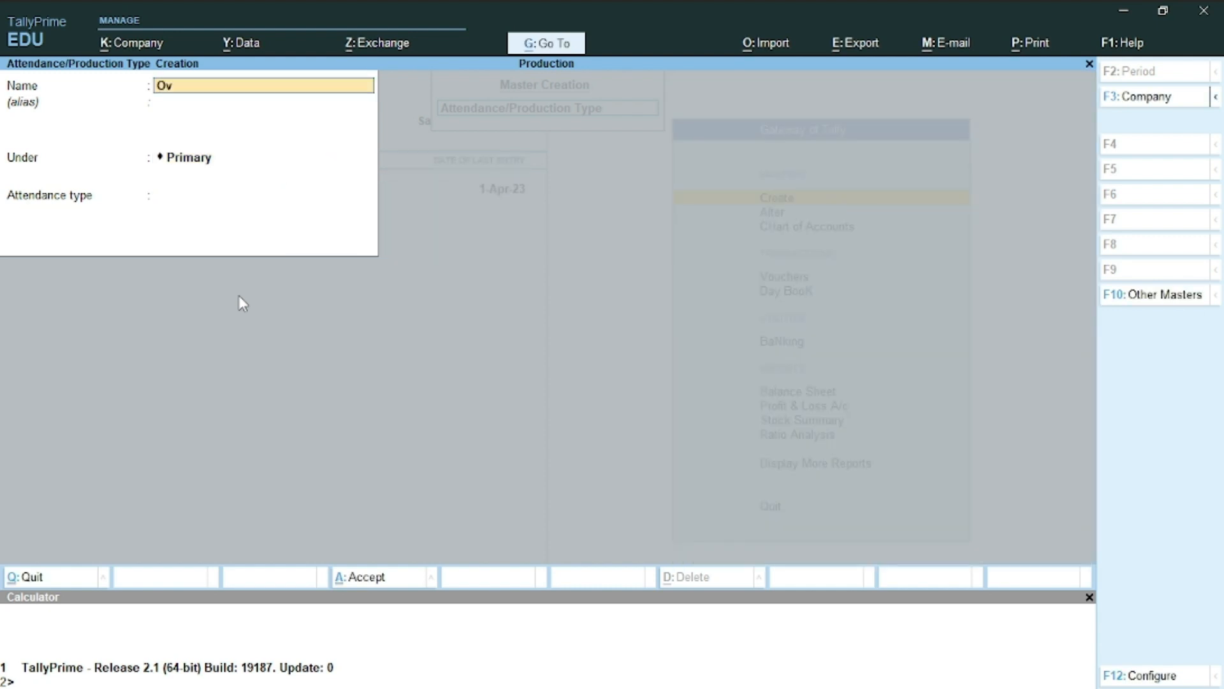
{"action": "key", "text": "Return"}
{"action": "key", "text": "Return"}
{"action": "key", "text": "Return"}
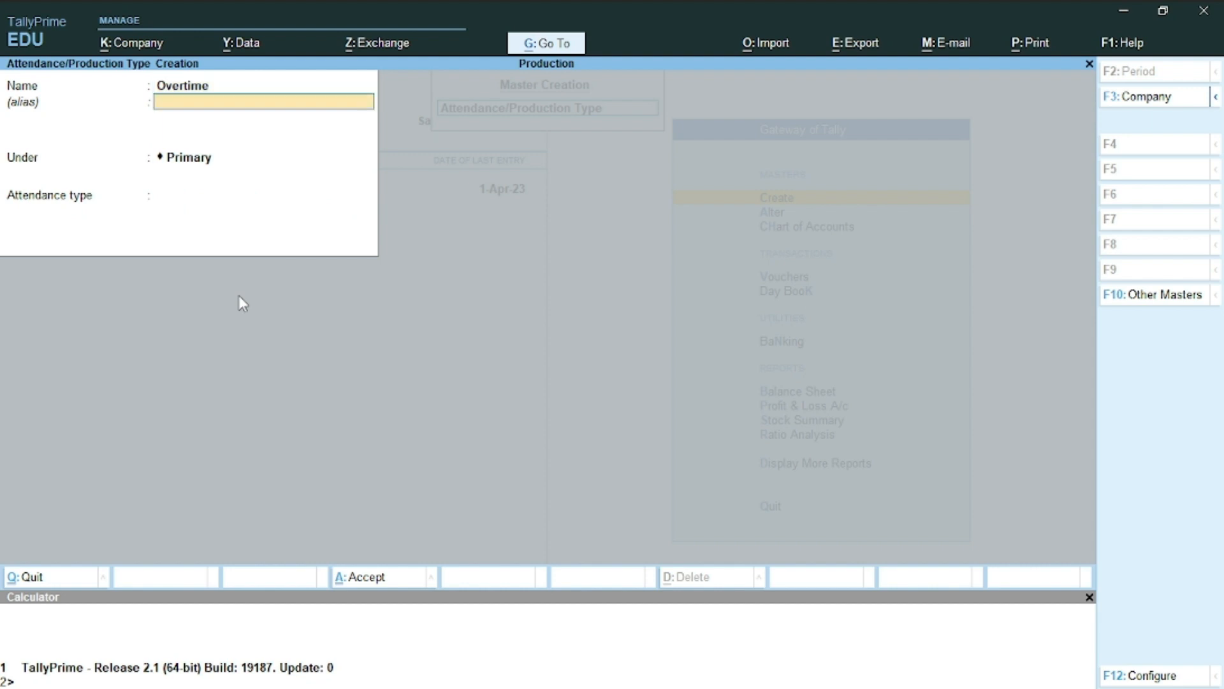
{"action": "key", "text": "Down"}
{"action": "key", "text": "Down"}
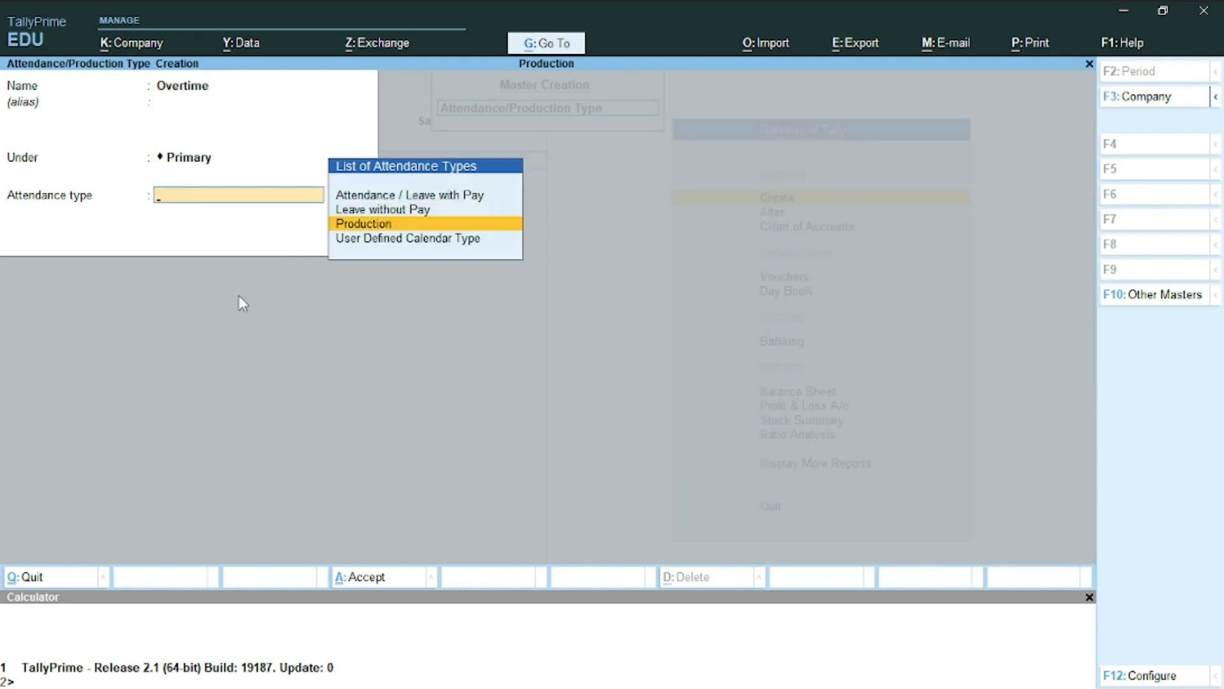
{"action": "key", "text": "Return"}
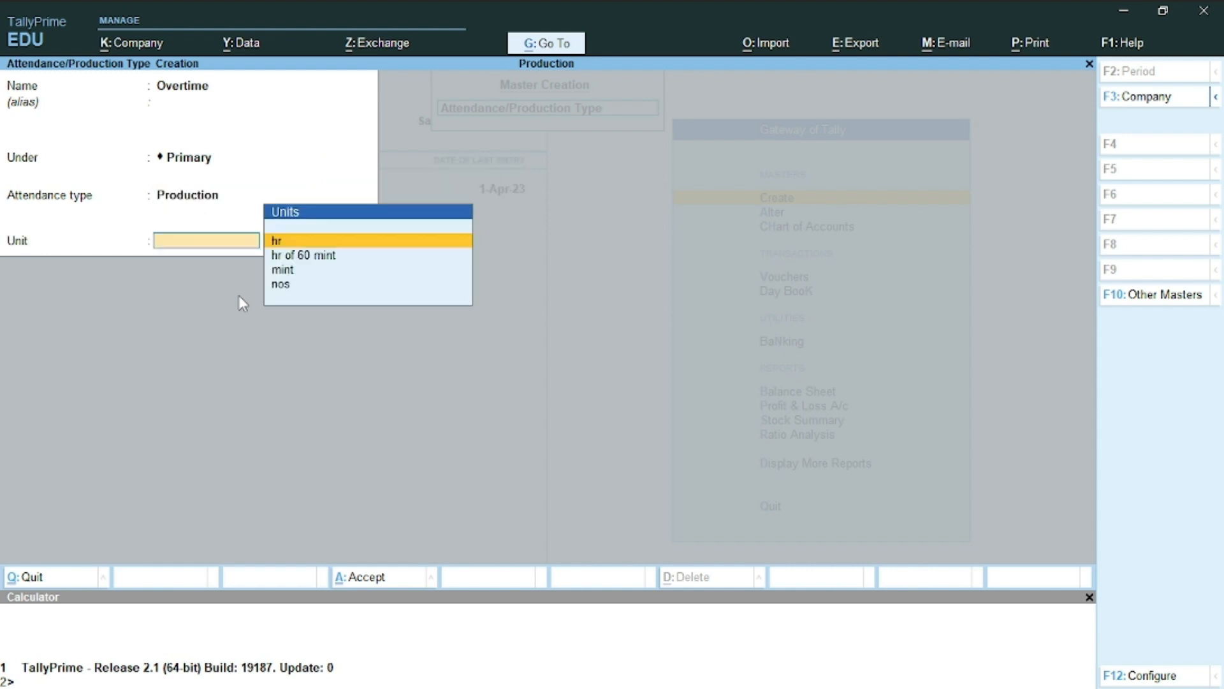
{"action": "key", "text": "Return"}
{"action": "key", "text": "Escape"}
{"action": "key", "text": "Down"}
{"action": "key", "text": "Down"}
{"action": "key", "text": "Return"}
{"action": "key", "text": "Return"}
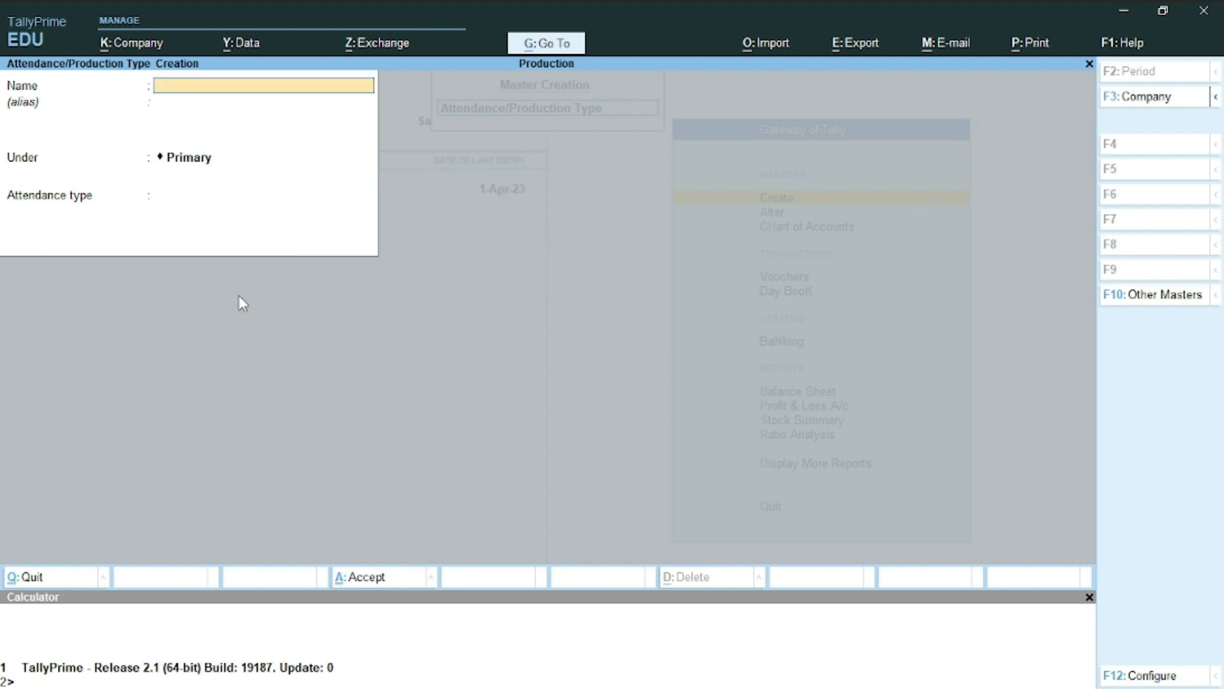
{"action": "key", "text": "Escape"}
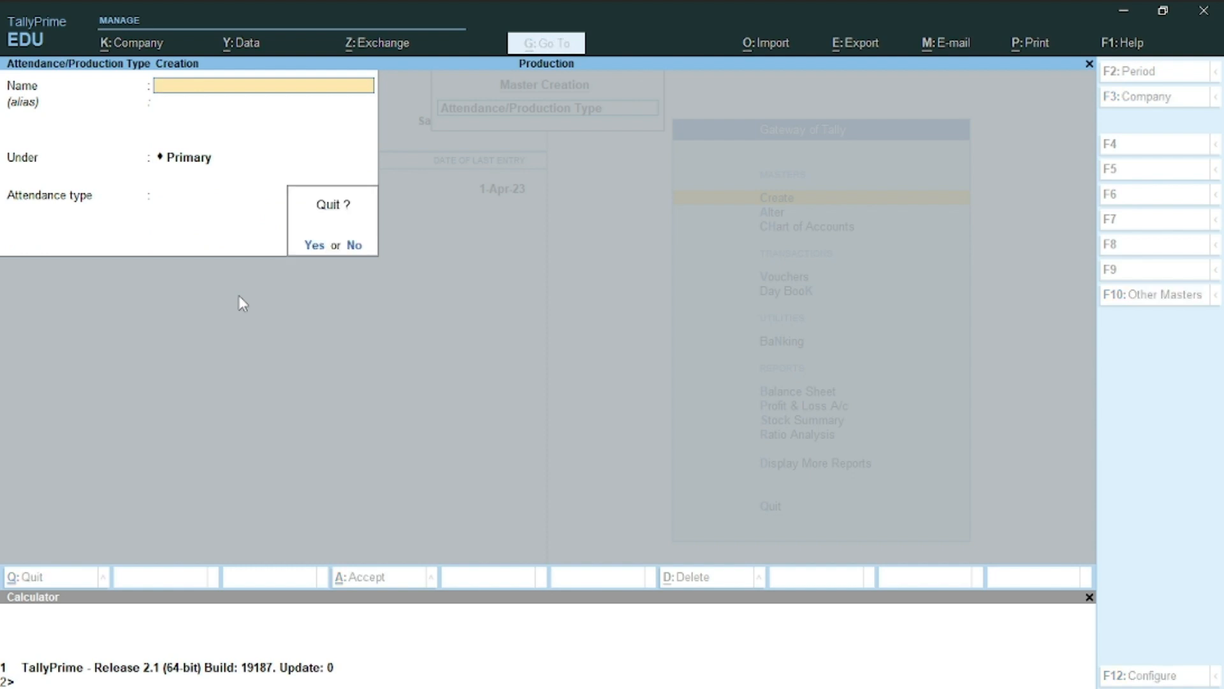
{"action": "key", "text": "Return"}
{"action": "key", "text": "Down"}
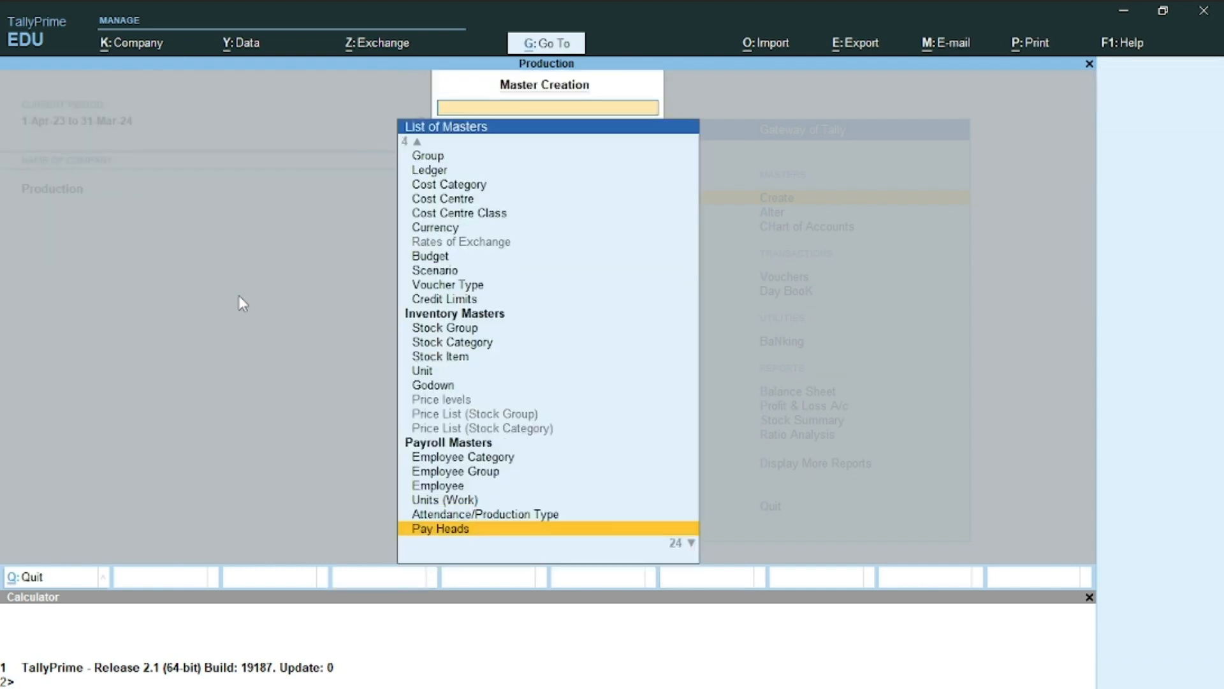
Start pay head Basic Salary: Earnings for Employees, Fixed, under Indirect Expenses, affecting net salary
{"action": "key", "text": "Return"}
{"action": "key", "text": "alt+Tab"}
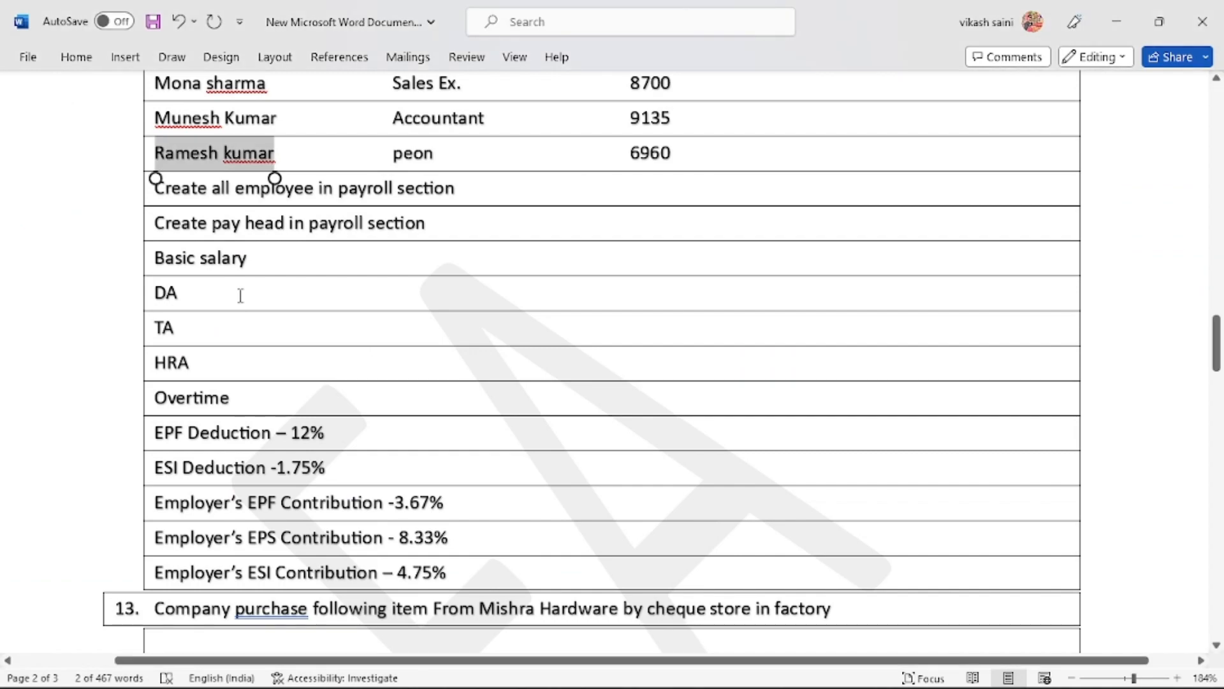
{"action": "key", "text": "alt+Tab"}
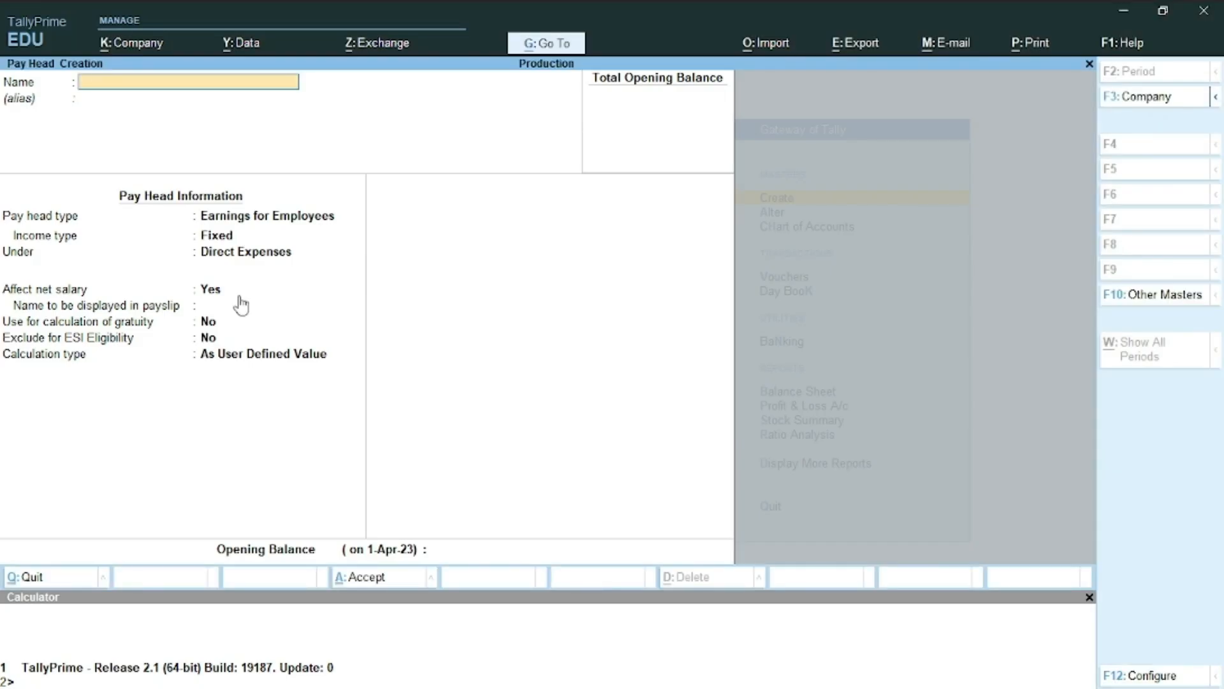
{"action": "type", "text": "Basic Salary"}
{"action": "key", "text": "Return"}
{"action": "key", "text": "Return"}
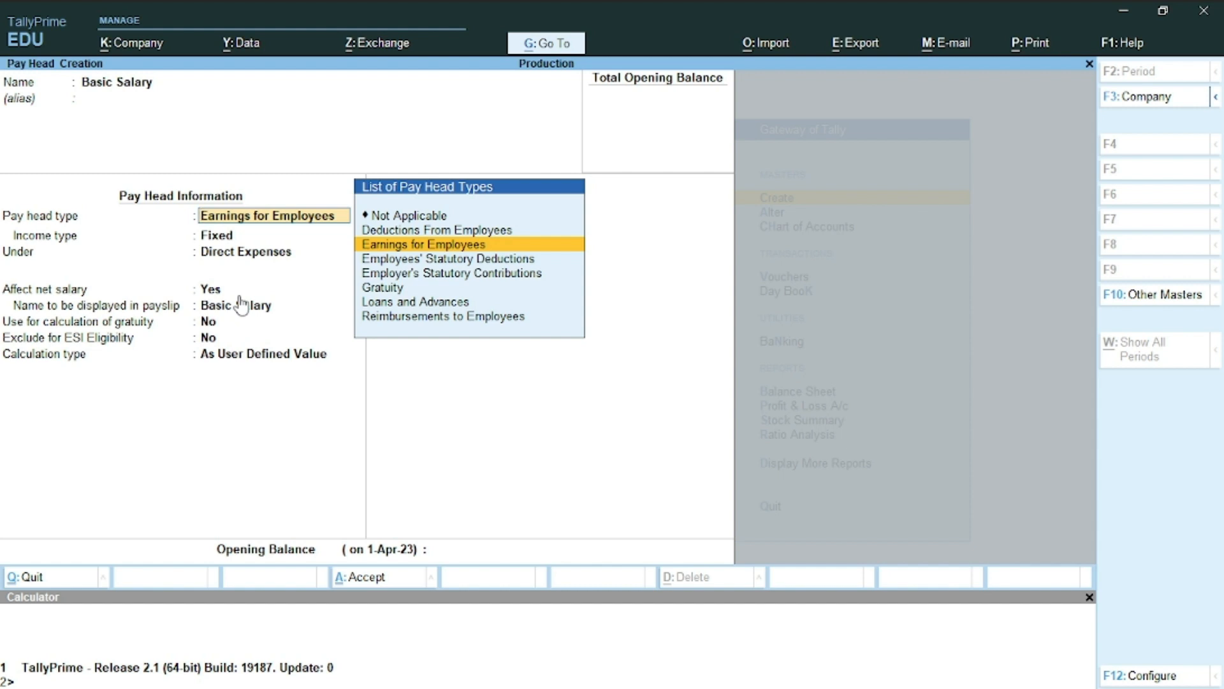
{"action": "key", "text": "Return"}
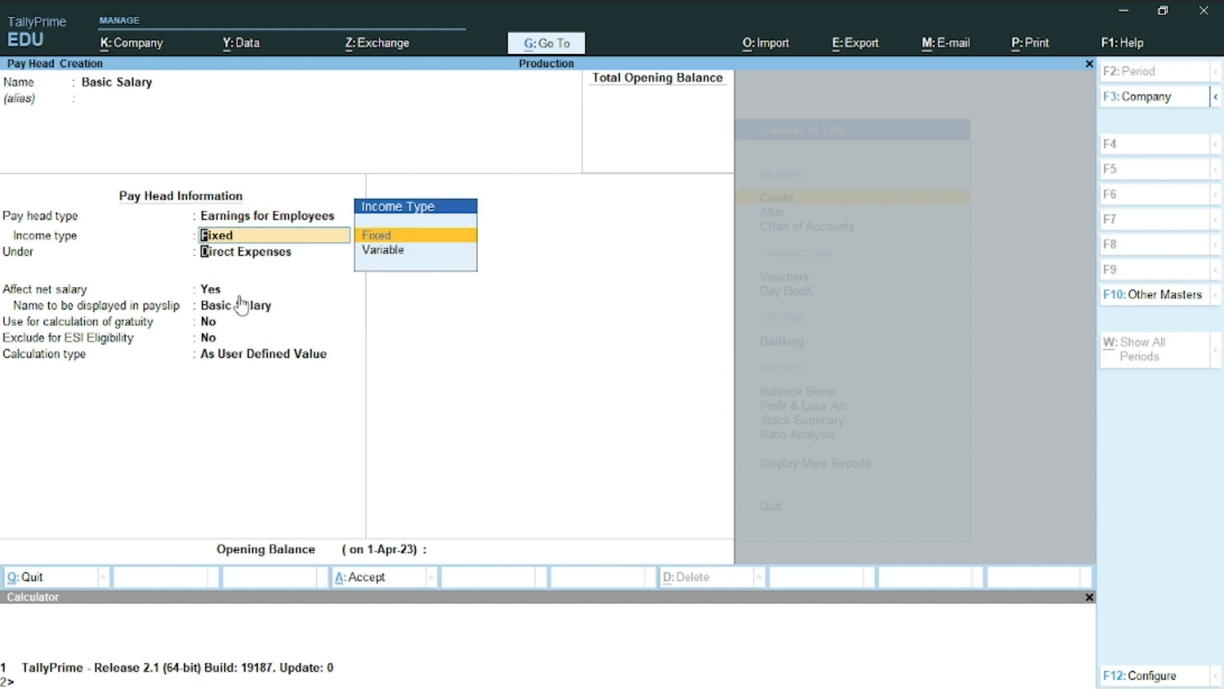
{"action": "key", "text": "Return"}
{"action": "key", "text": "Down"}
{"action": "key", "text": "Down"}
{"action": "key", "text": "Return"}
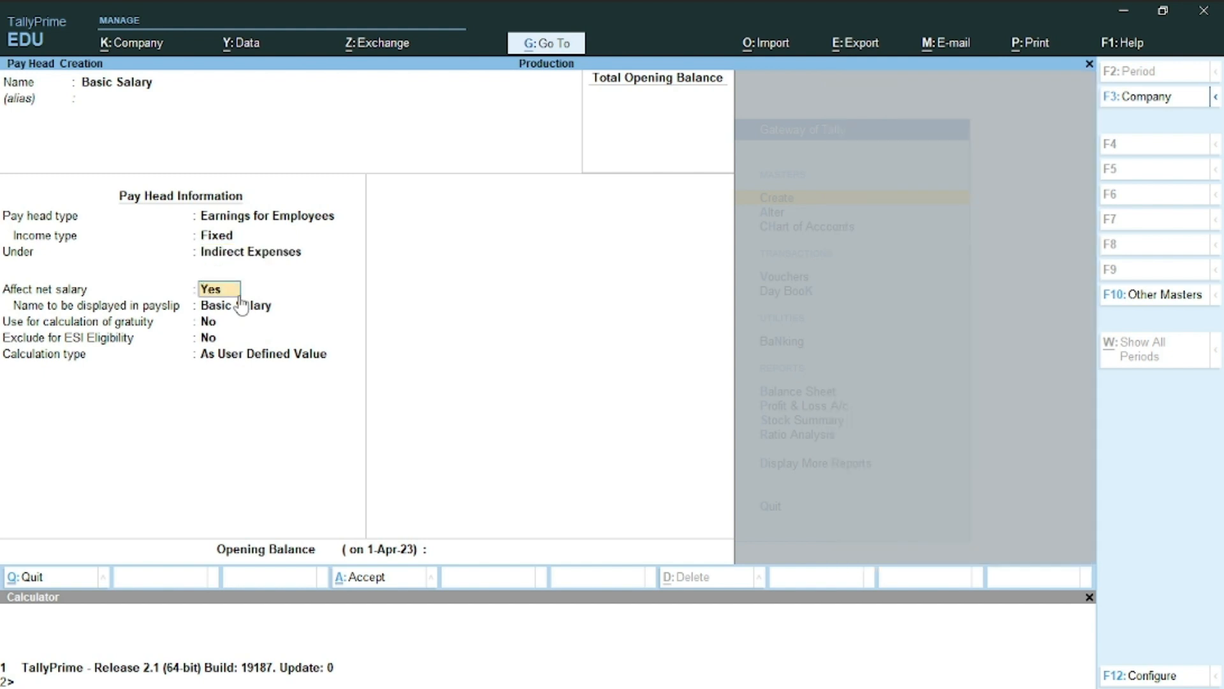
{"action": "key", "text": "Return"}
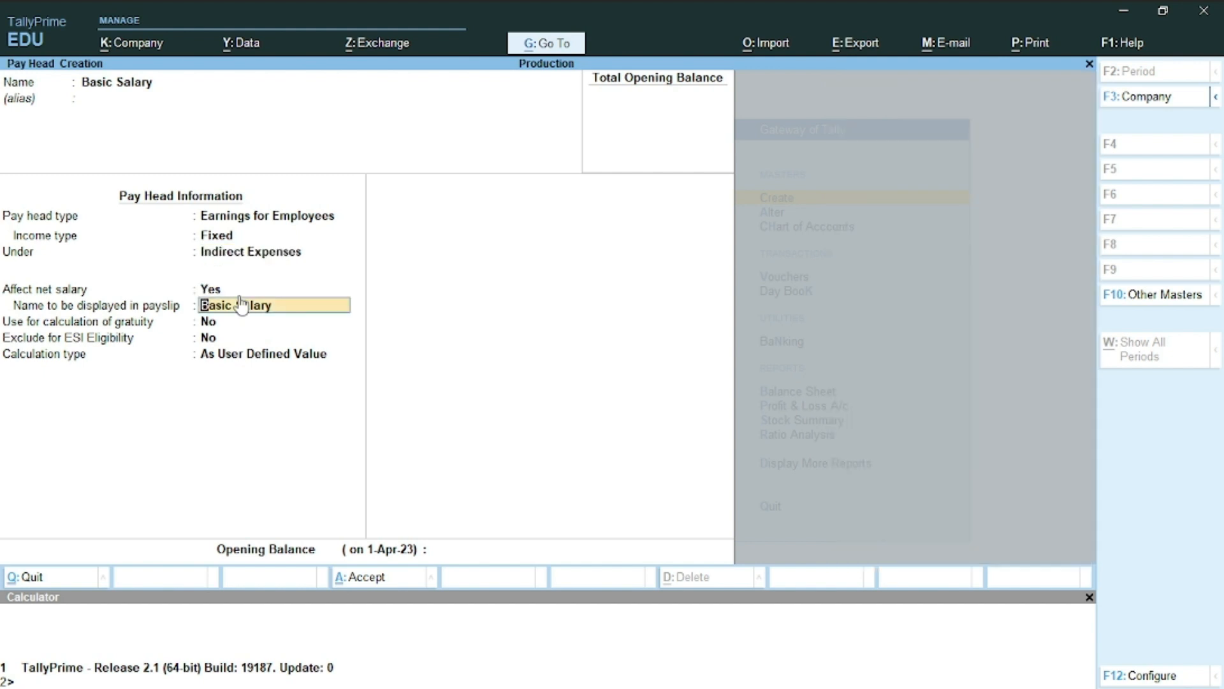
{"action": "key", "text": "Return"}
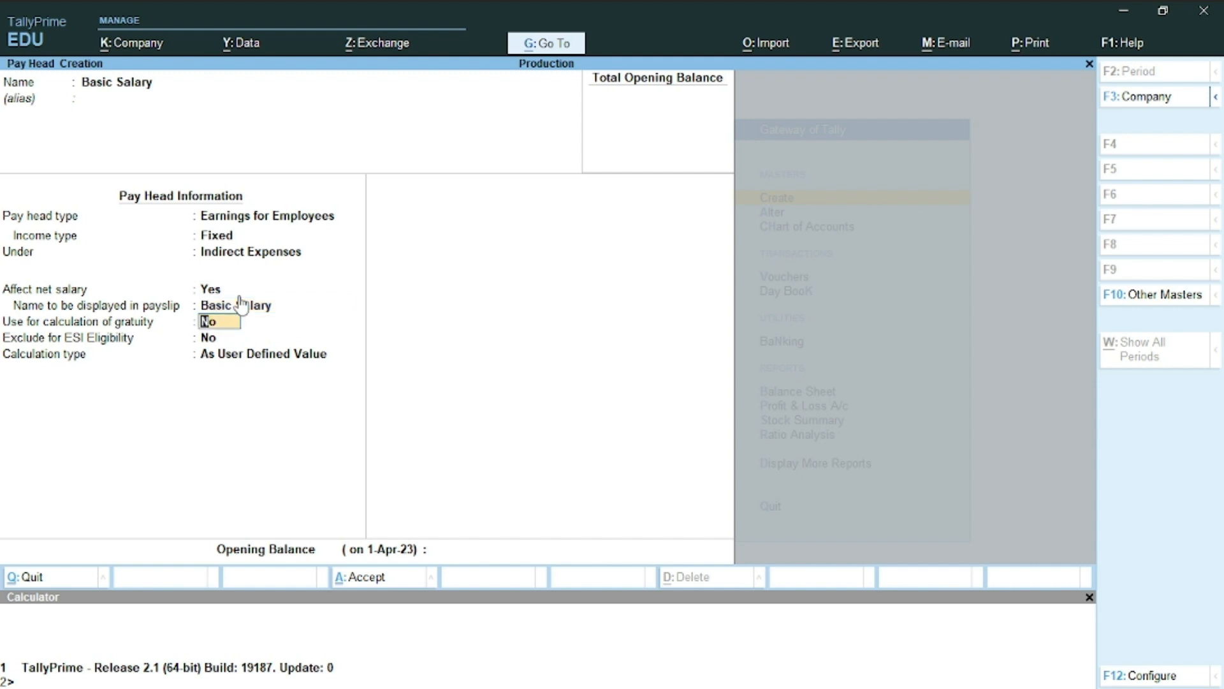
{"action": "key", "text": "Return"}
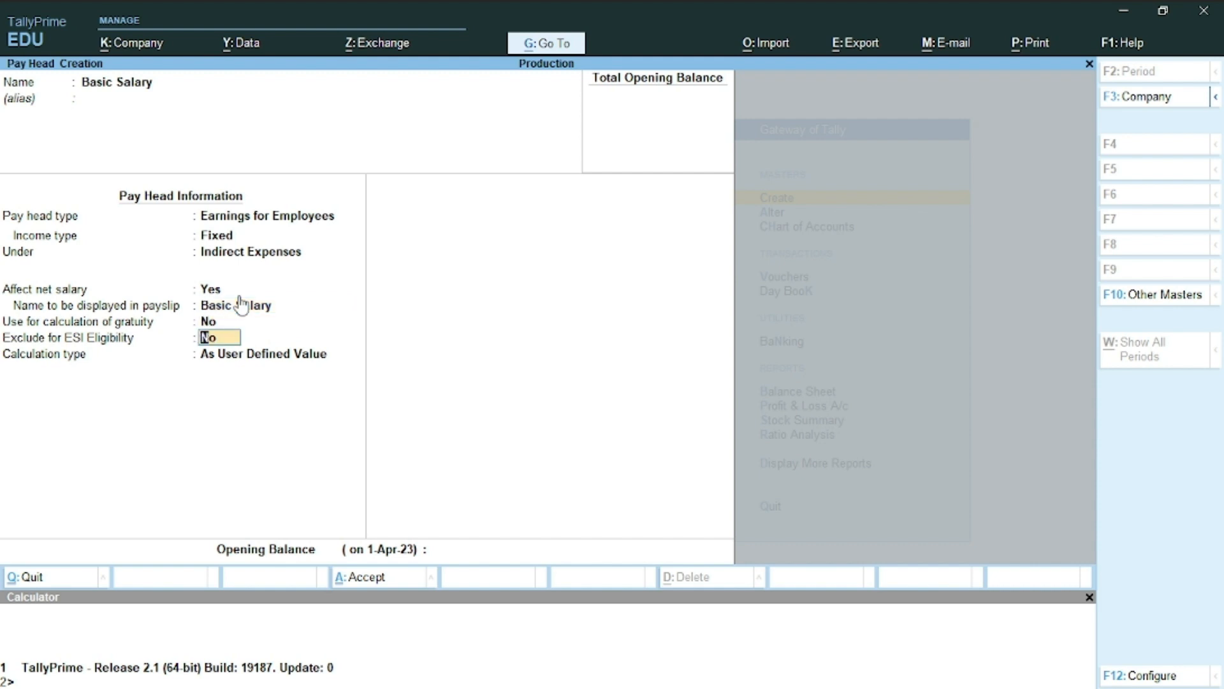
Calculate Basic Salary On Attendance, with Absent as leave without pay, per Months
{"action": "key", "text": "Return"}
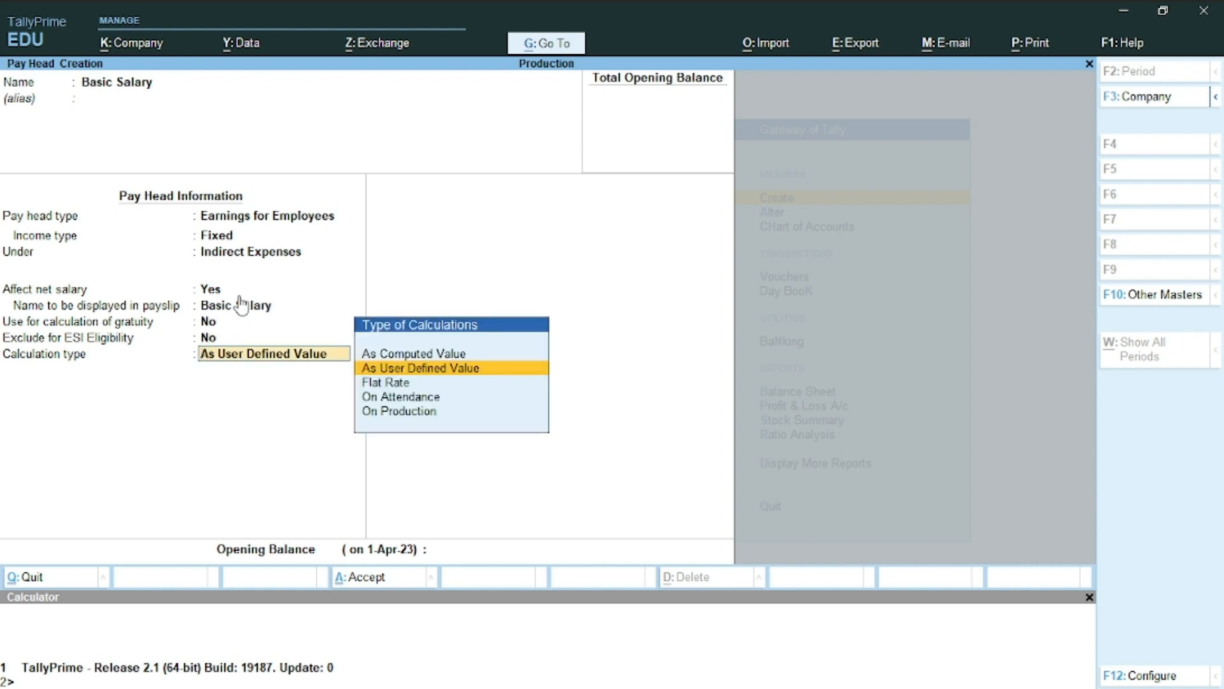
{"action": "key", "text": "Down"}
{"action": "key", "text": "Down"}
{"action": "key", "text": "Return"}
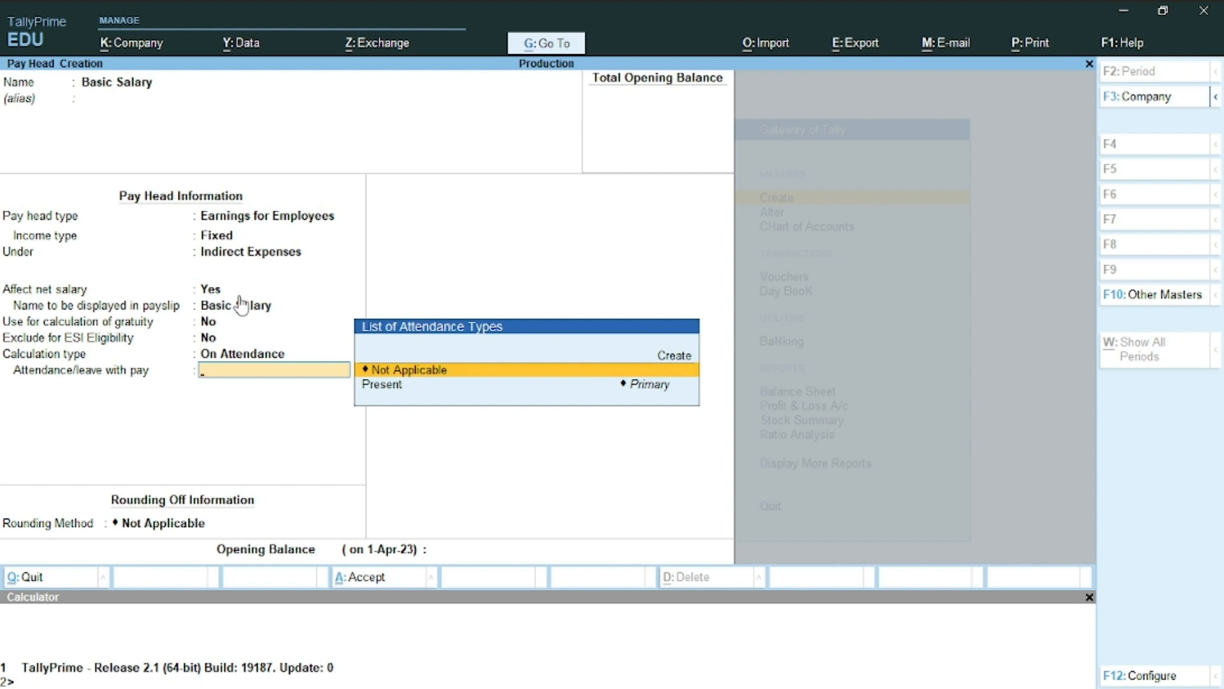
{"action": "key", "text": "Down"}
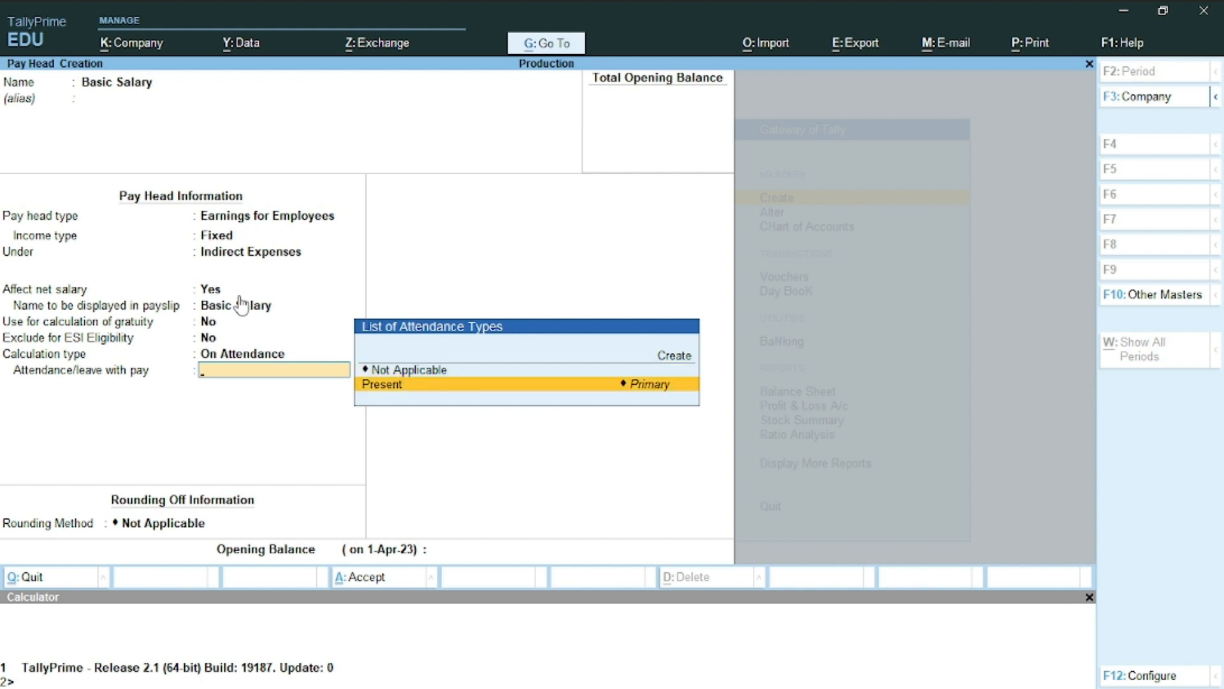
{"action": "key", "text": "Up"}
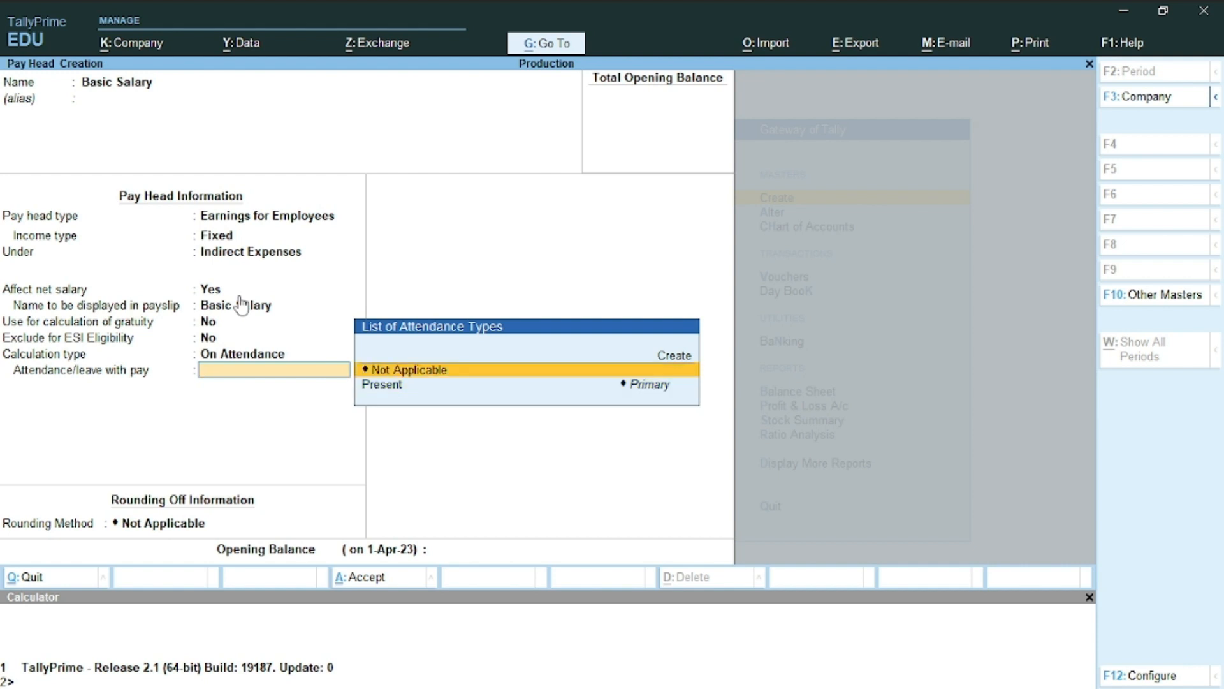
{"action": "key", "text": "Return"}
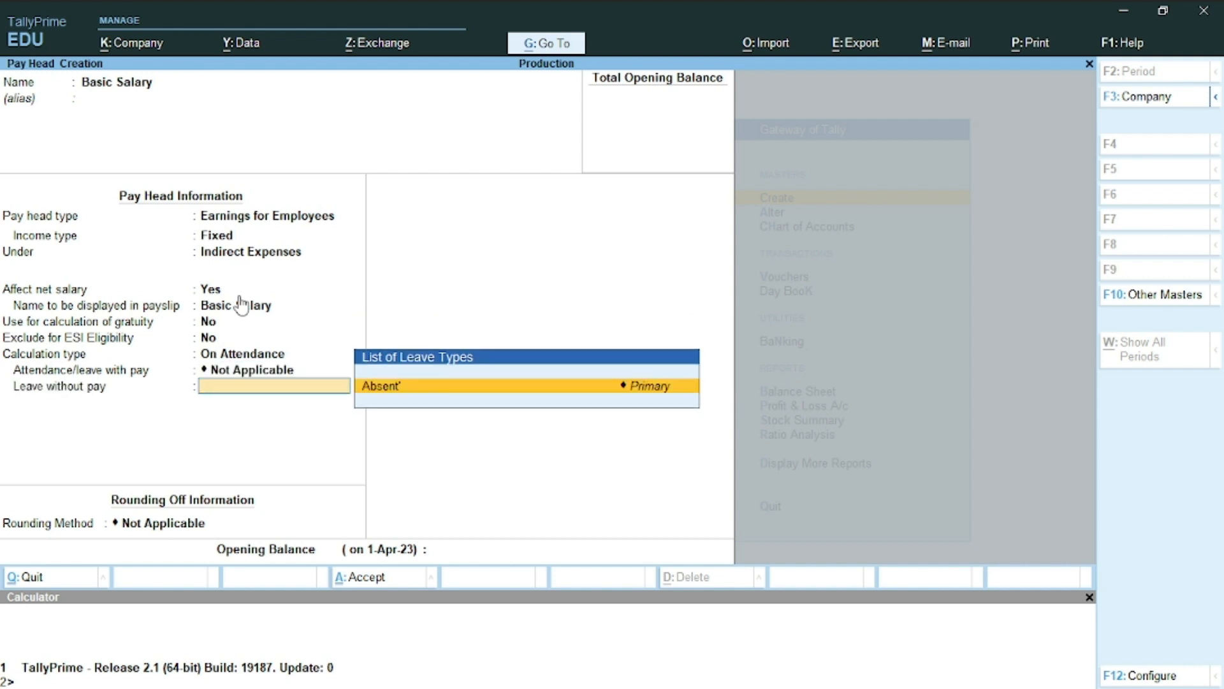
{"action": "key", "text": "Return"}
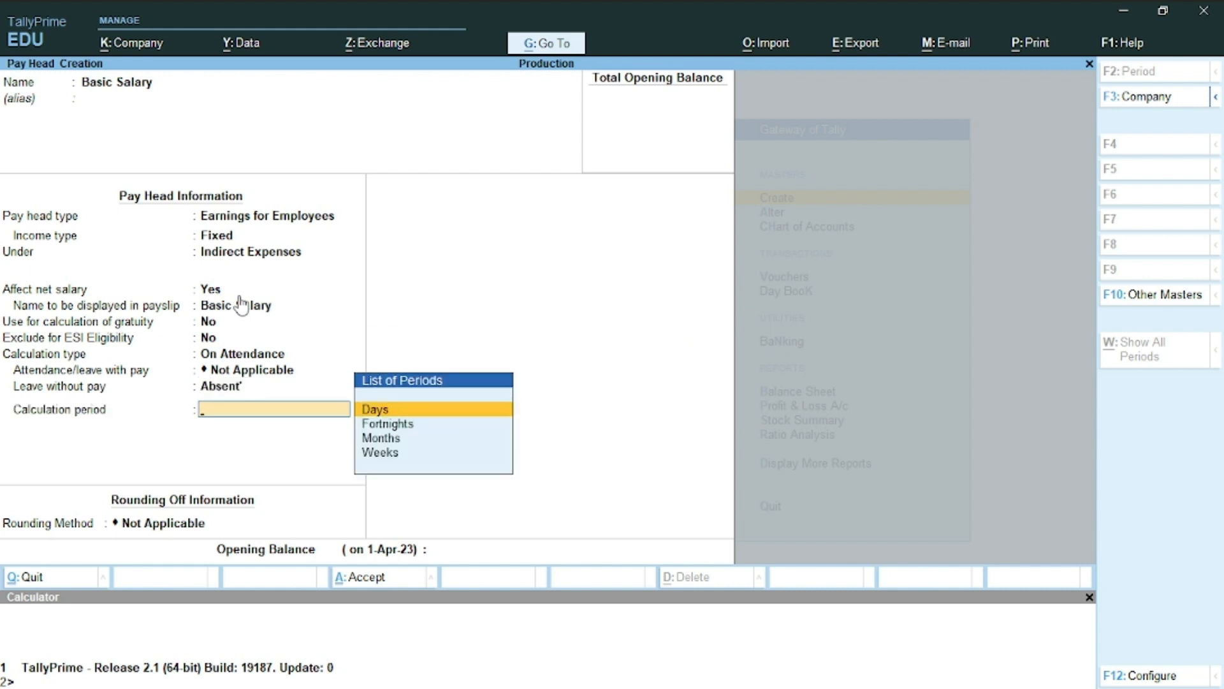
{"action": "key", "text": "Down"}
{"action": "key", "text": "Down"}
{"action": "key", "text": "Return"}
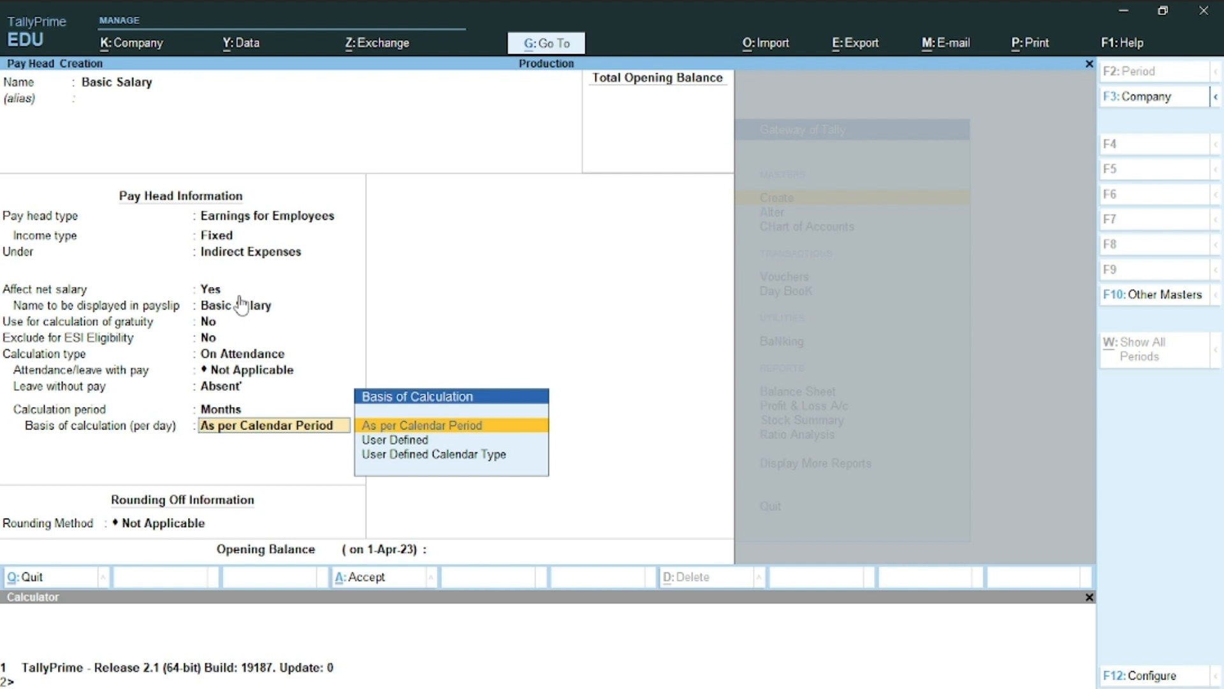
Set Basic Salary's basis of calculation to As per Calendar Period
{"action": "key", "text": "Down"}
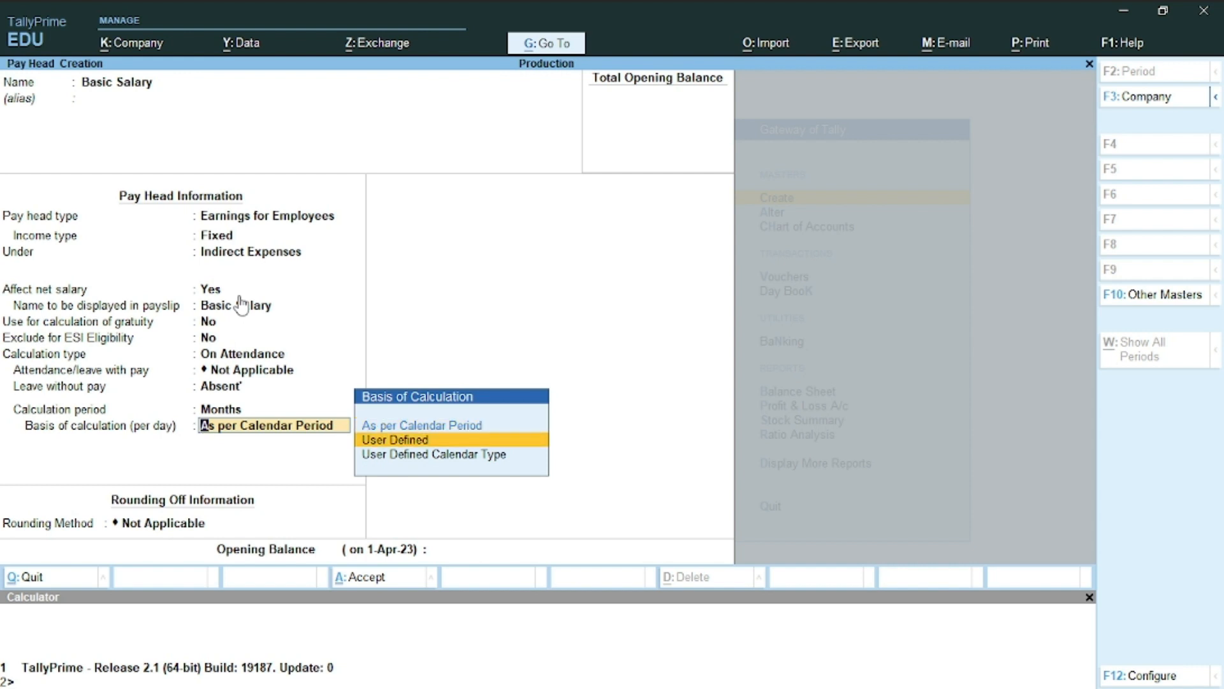
{"action": "key", "text": "Down"}
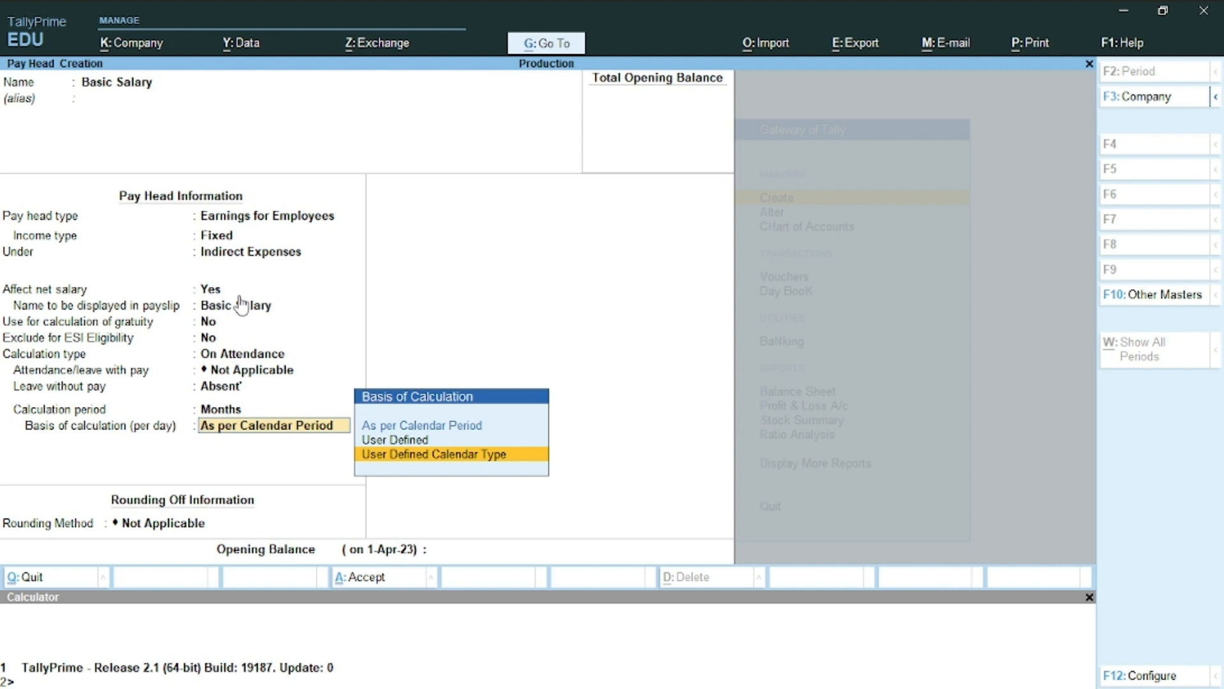
{"action": "key", "text": "Return"}
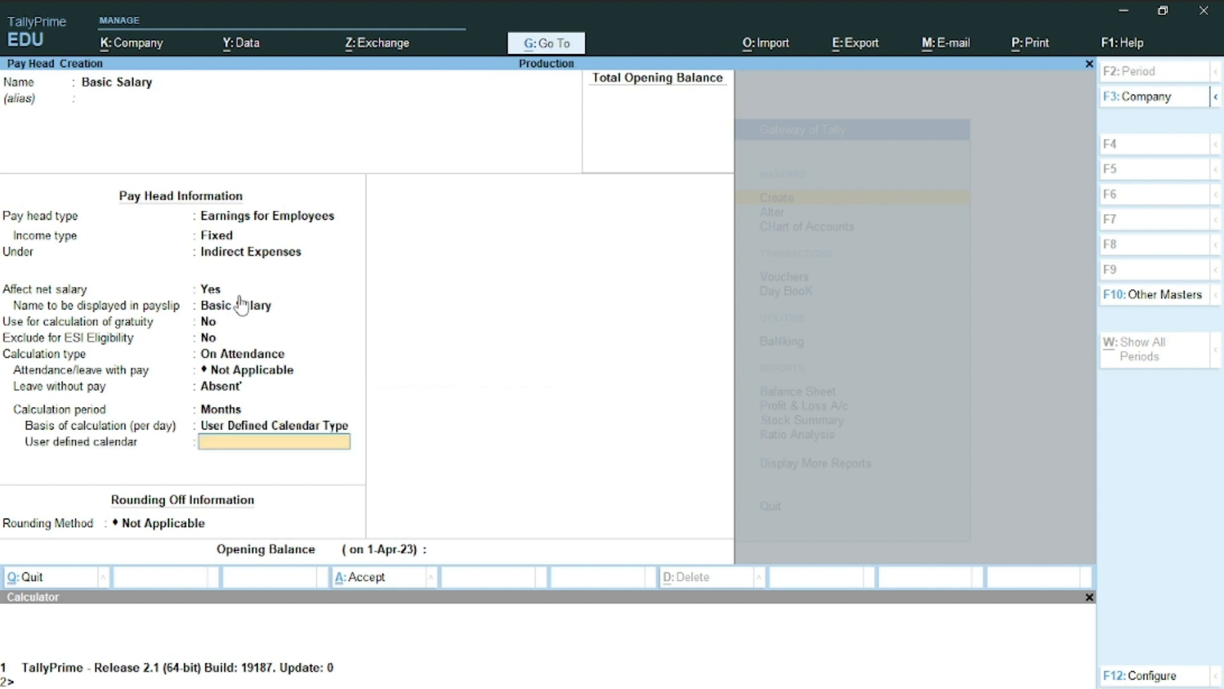
{"action": "key", "text": "BackSpace"}
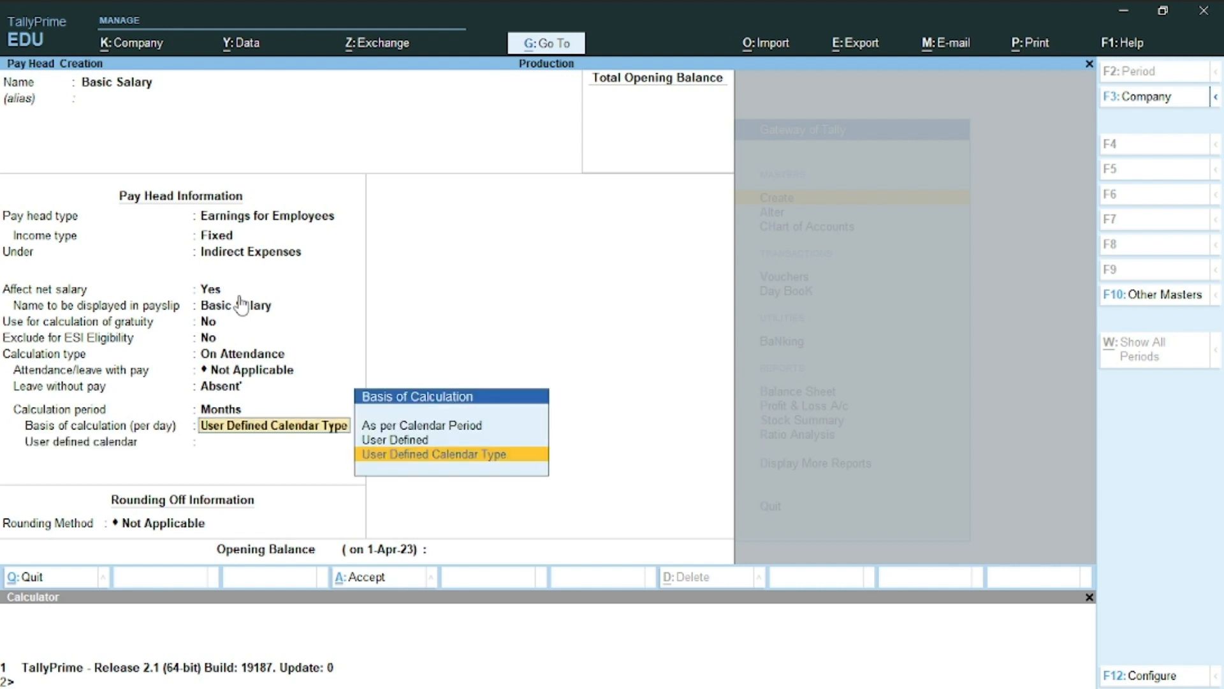
{"action": "key", "text": "Up"}
{"action": "key", "text": "Up"}
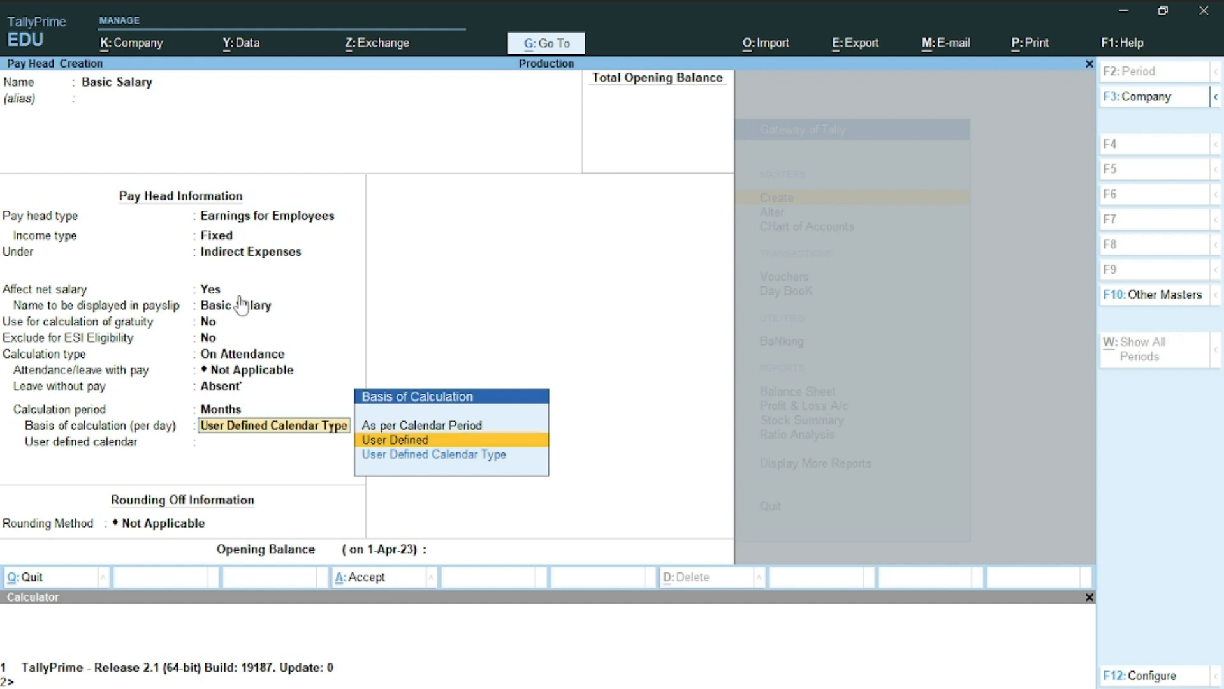
{"action": "key", "text": "Return"}
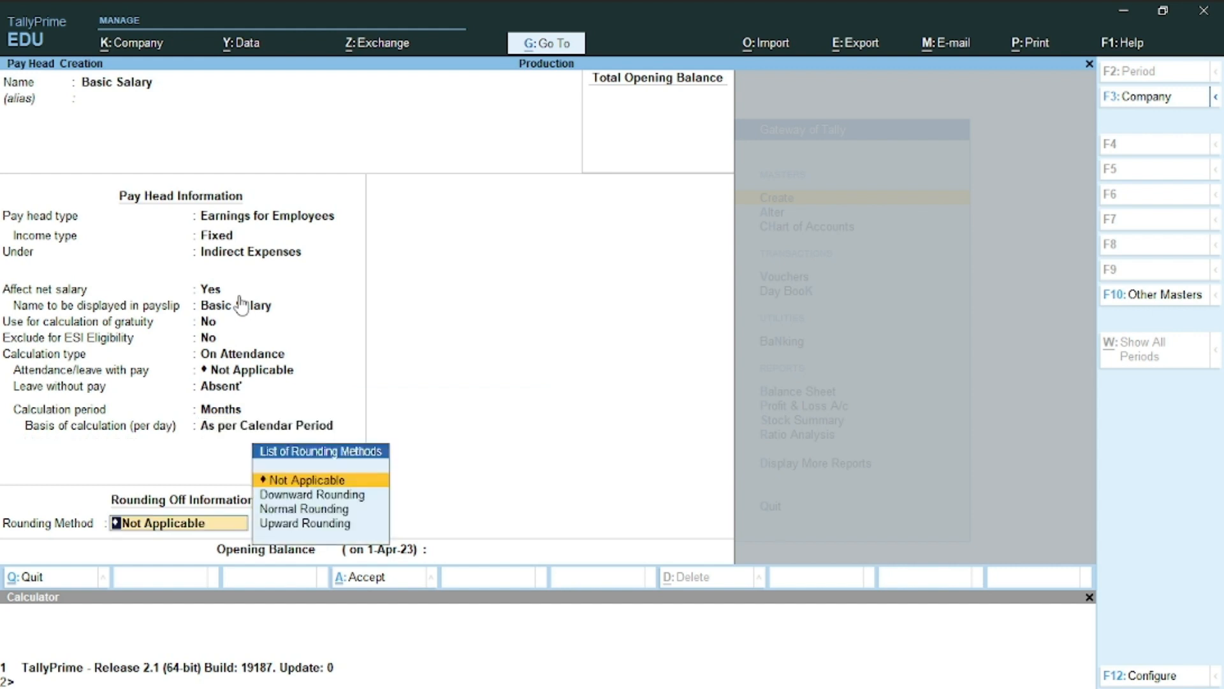
Apply Normal Rounding with limit 1, skip the opening balance, and save Basic Salary
{"action": "key", "text": "Down"}
{"action": "key", "text": "Down"}
{"action": "key", "text": "Return"}
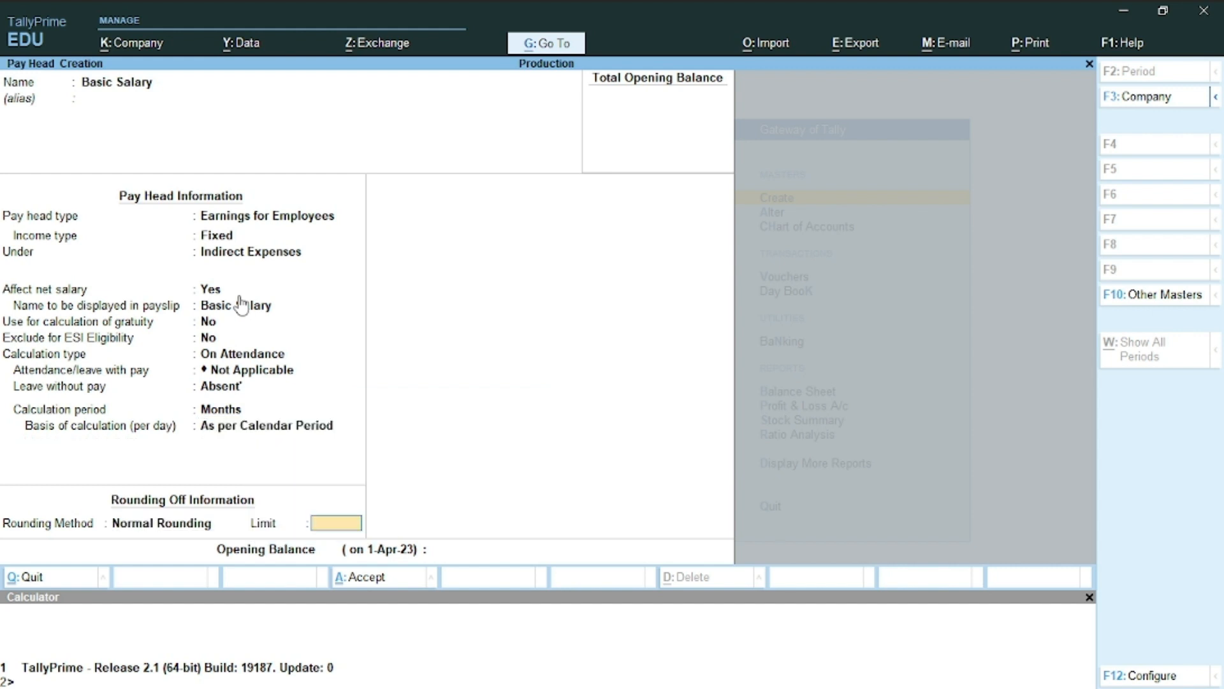
{"action": "type", "text": "1"}
{"action": "key", "text": "Return"}
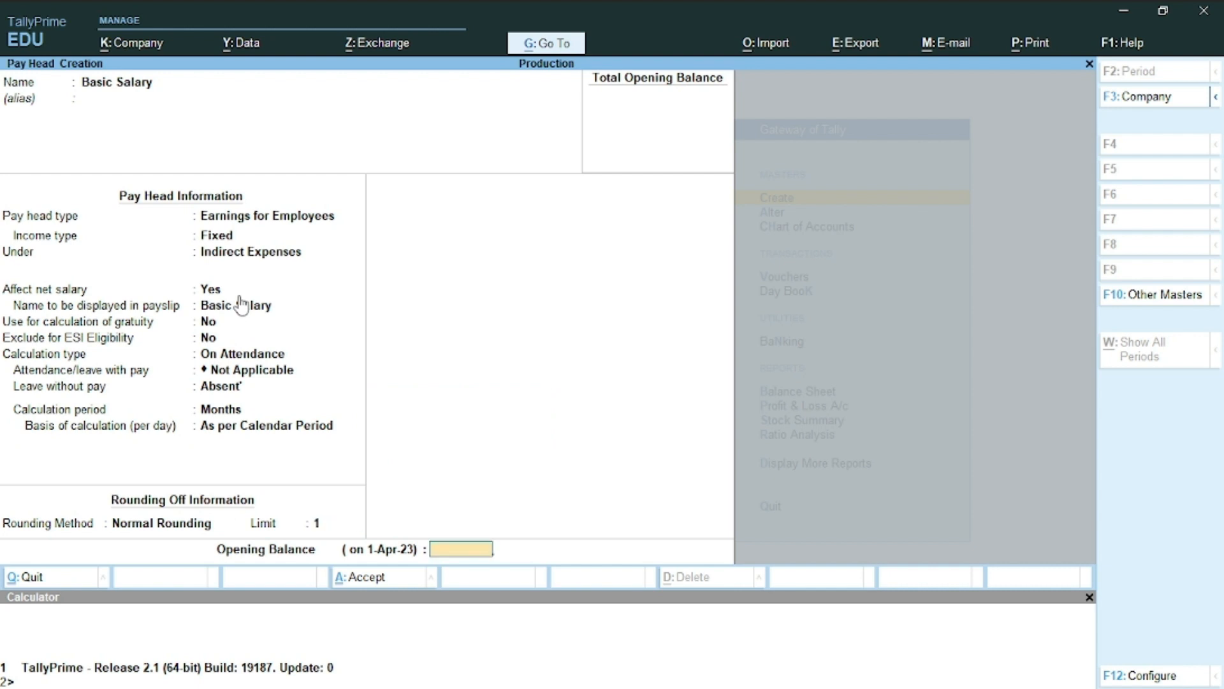
{"action": "key", "text": "Return"}
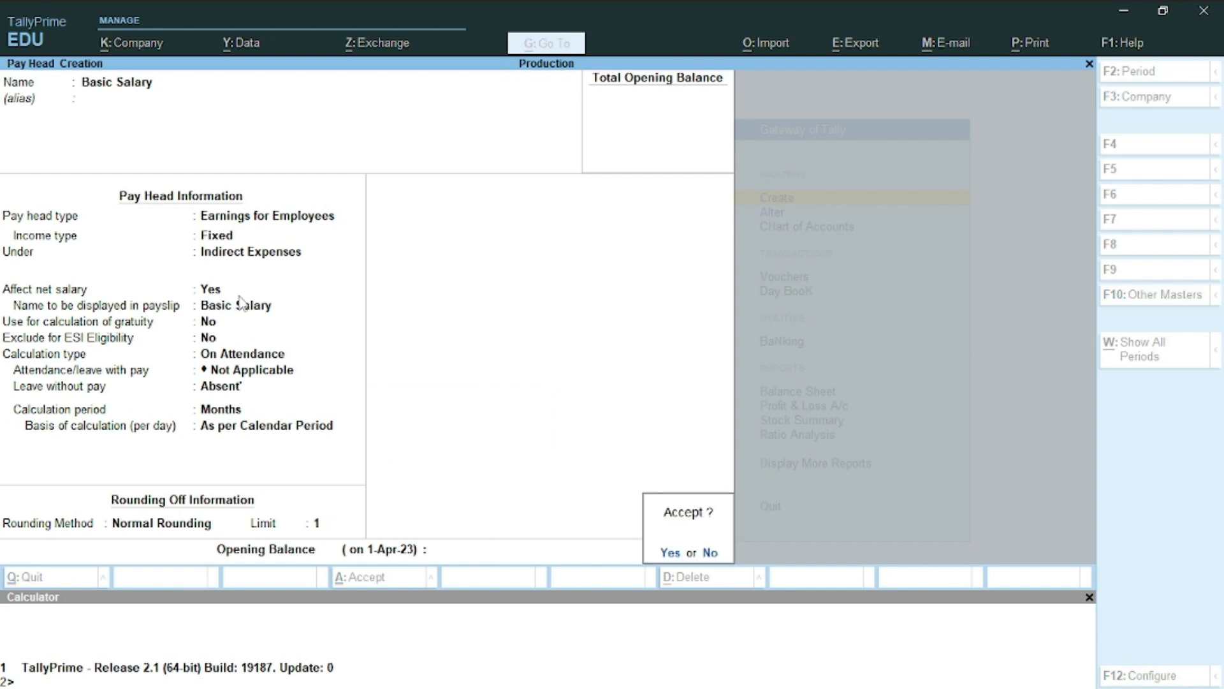
{"action": "key", "text": "Return"}
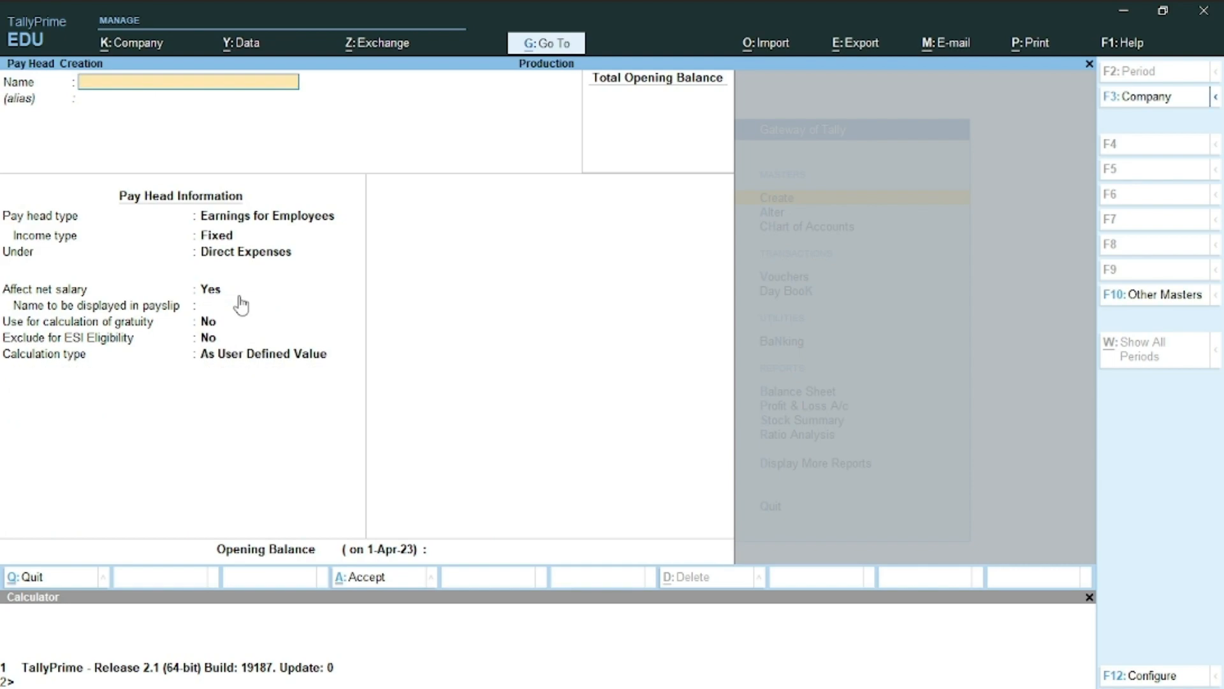
Name the new pay head Da, under Indirect Expenses, affecting net salary
{"action": "key", "text": "alt+Tab"}
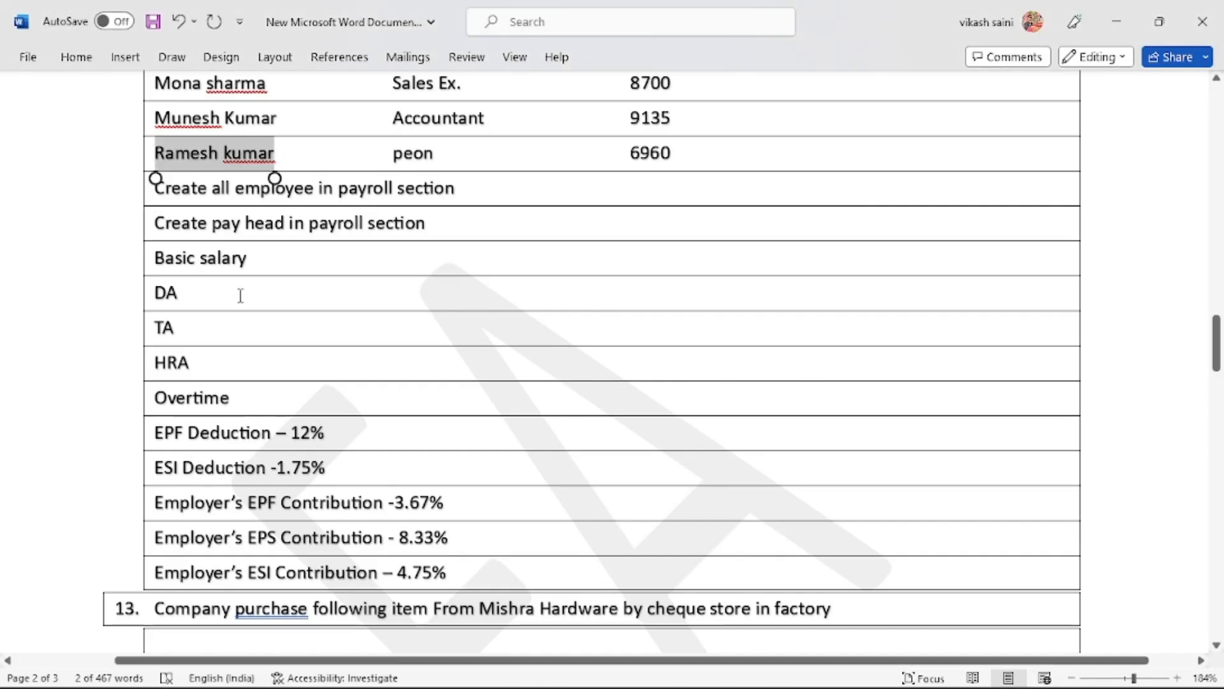
{"action": "key", "text": "alt+Tab"}
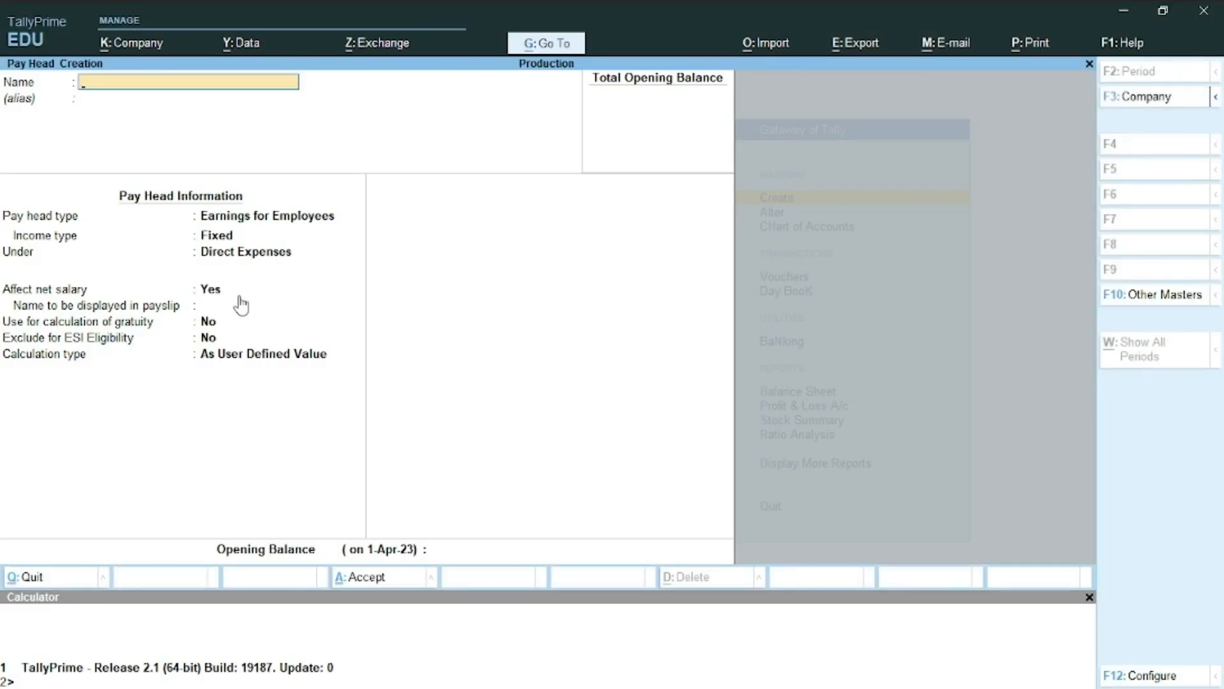
{"action": "type", "text": "Da"}
{"action": "key", "text": "Return"}
{"action": "key", "text": "Return"}
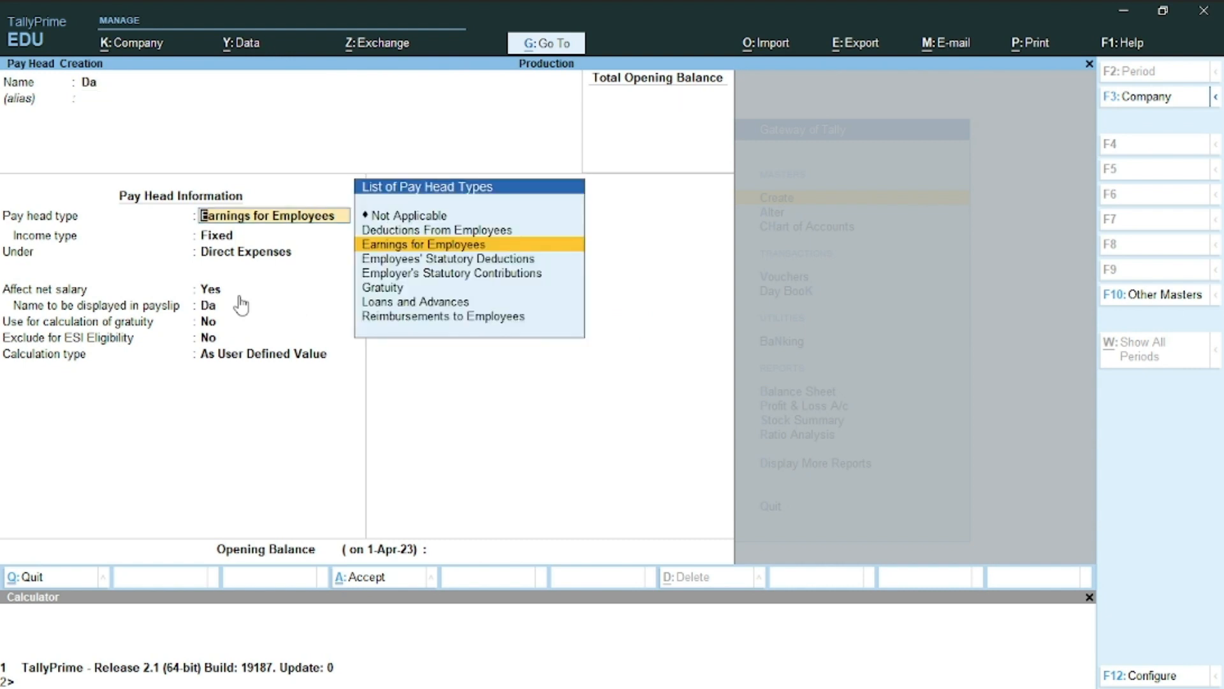
{"action": "key", "text": "Return"}
{"action": "key", "text": "Return"}
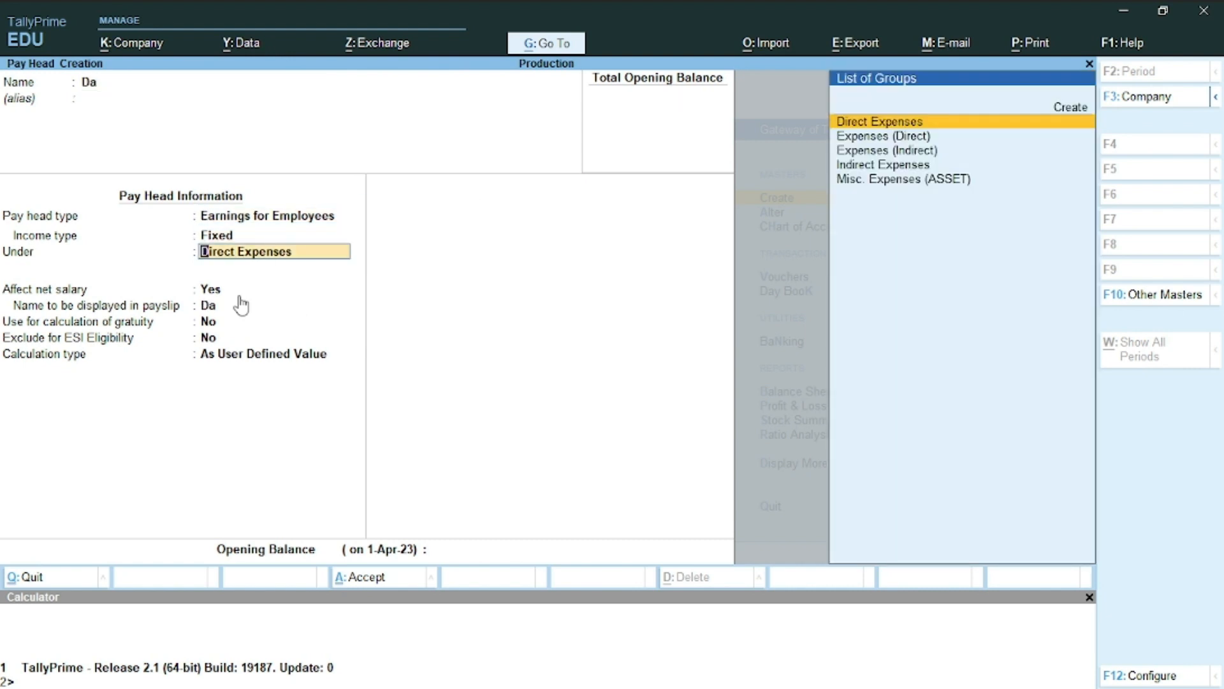
{"action": "key", "text": "Down"}
{"action": "key", "text": "Down"}
{"action": "key", "text": "Down"}
{"action": "key", "text": "Return"}
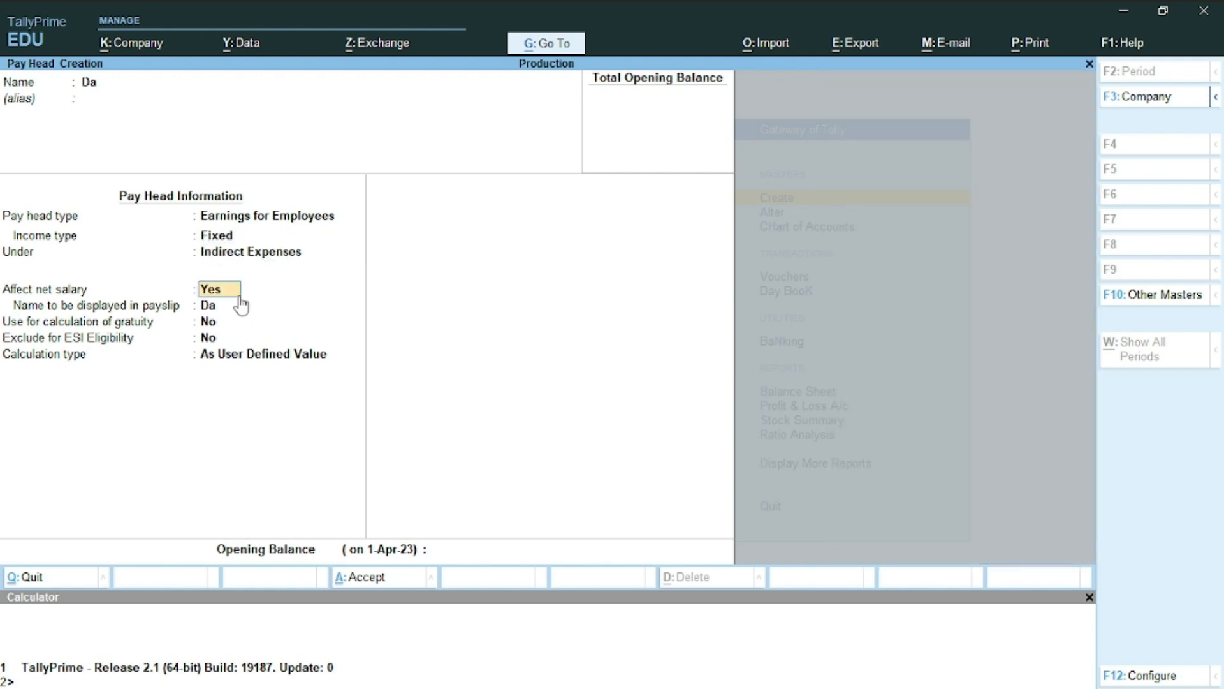
{"action": "key", "text": "Return"}
{"action": "key", "text": "Return"}
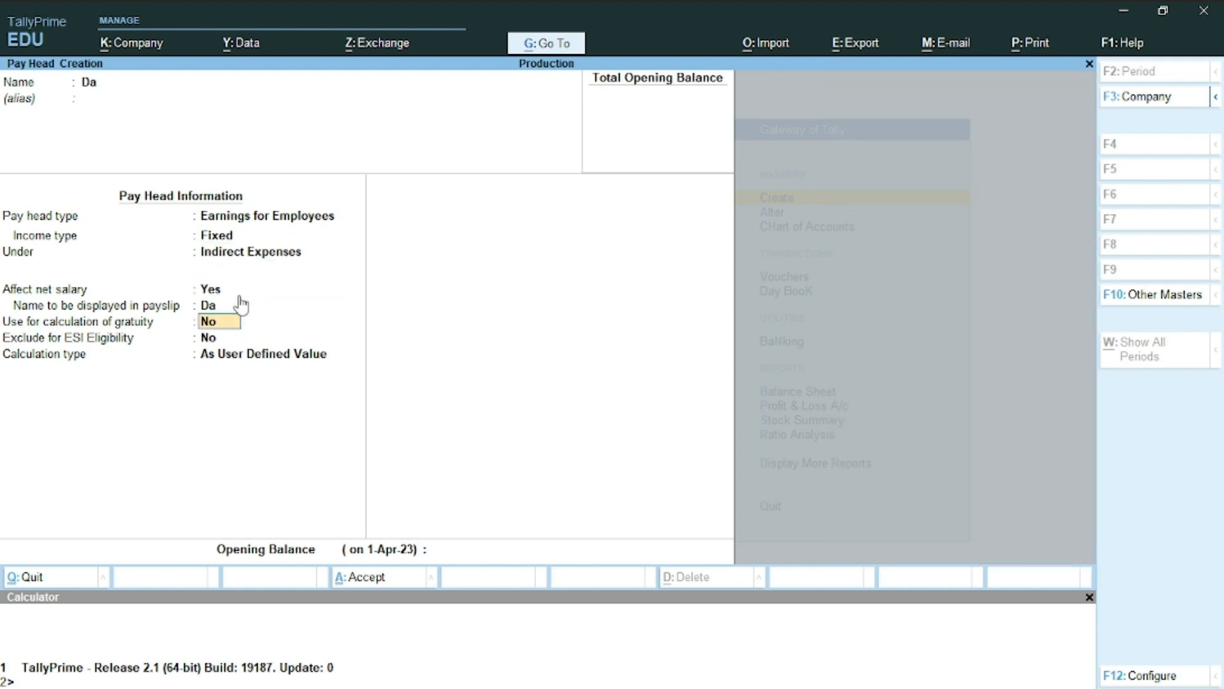
{"action": "key", "text": "Return"}
{"action": "key", "text": "Return"}
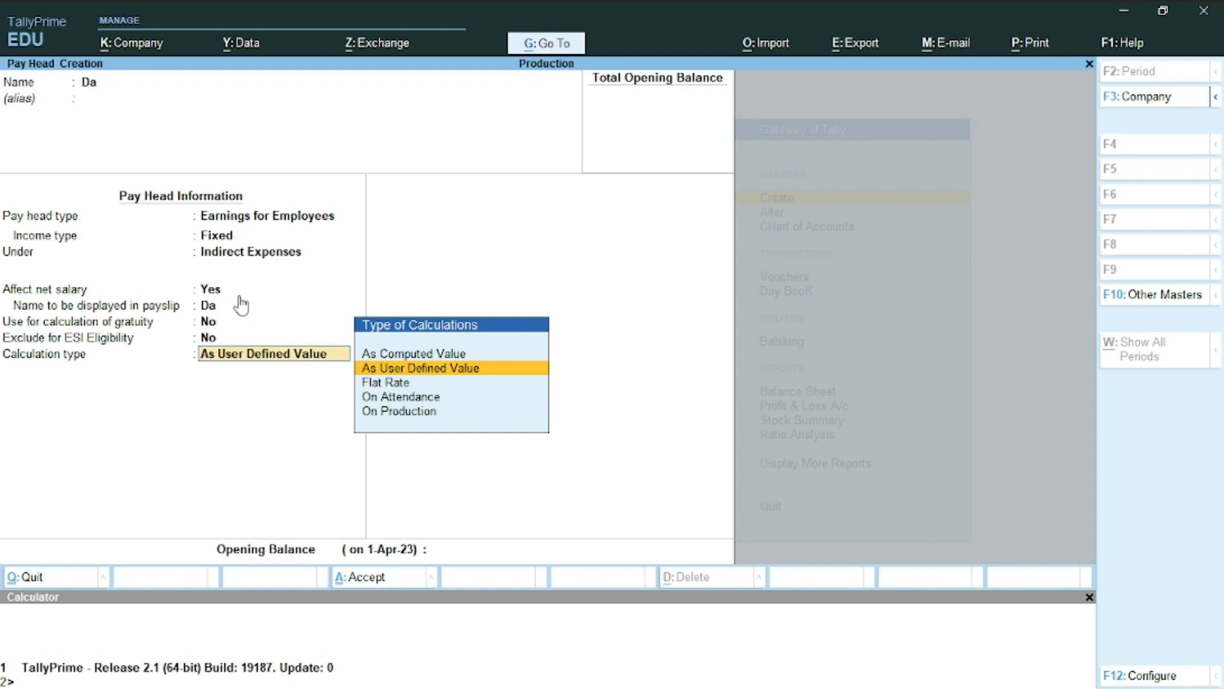
Set Da's calculation type to As Computed Value with Normal Rounding, limit 1
{"action": "key", "text": "Up"}
{"action": "key", "text": "Down"}
{"action": "key", "text": "Up"}
{"action": "key", "text": "Return"}
{"action": "key", "text": "Return"}
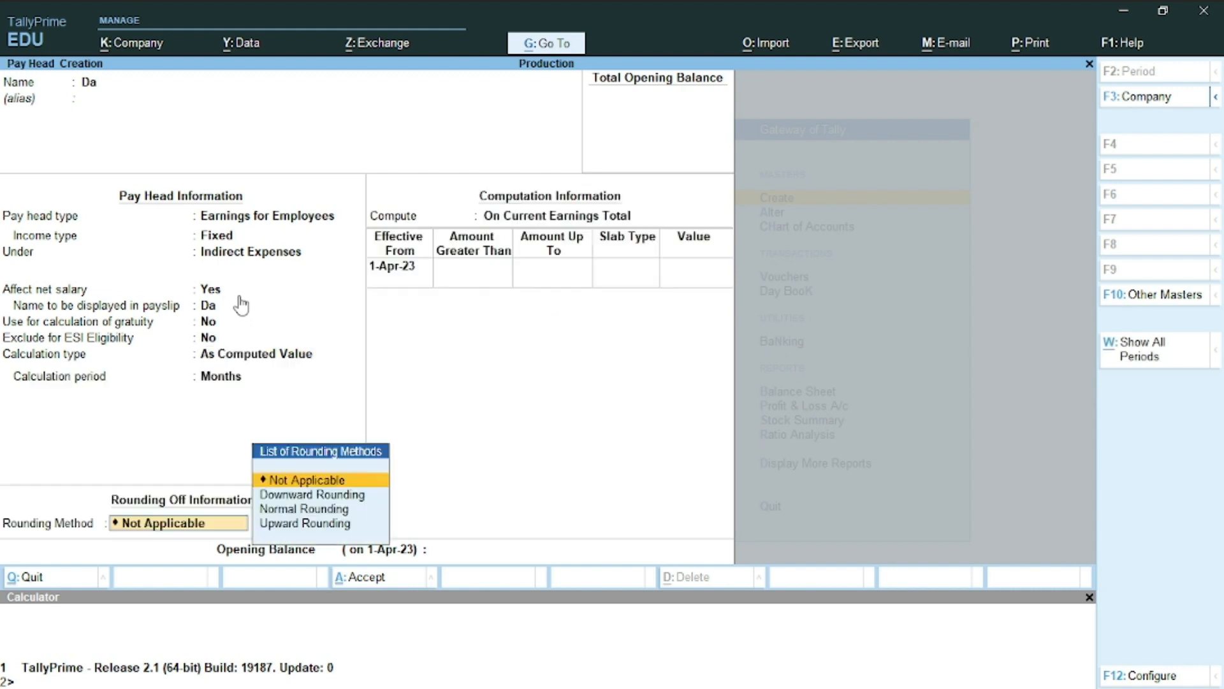
{"action": "key", "text": "Down"}
{"action": "key", "text": "Down"}
{"action": "key", "text": "Return"}
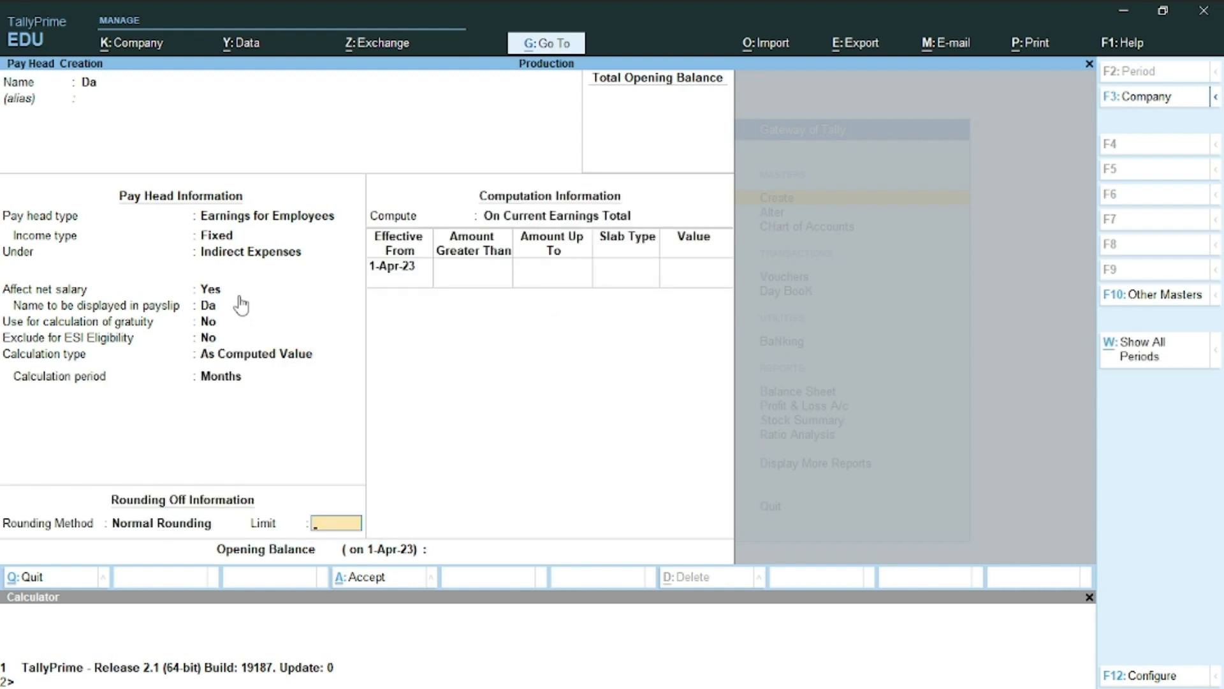
{"action": "type", "text": "1"}
{"action": "key", "text": "Return"}
Compute Da on a specified formula of Basic Salary at 8 percent
{"action": "key", "text": "Down"}
{"action": "key", "text": "Down"}
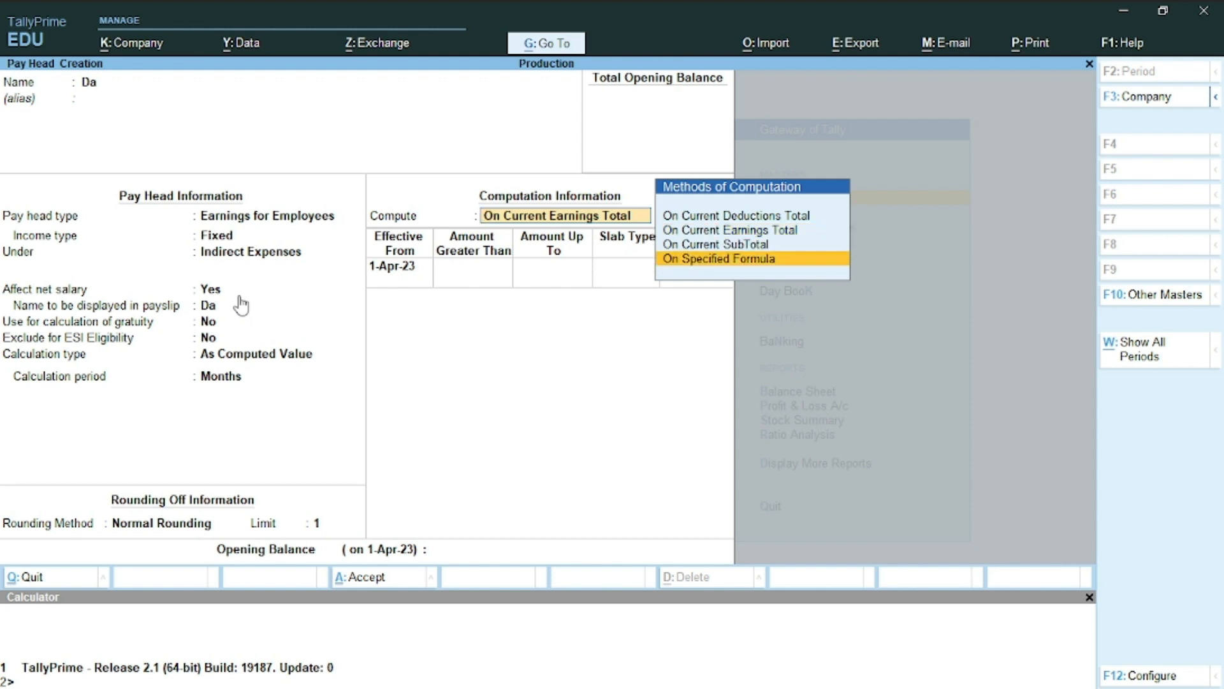
{"action": "key", "text": "Return"}
{"action": "key", "text": "Return"}
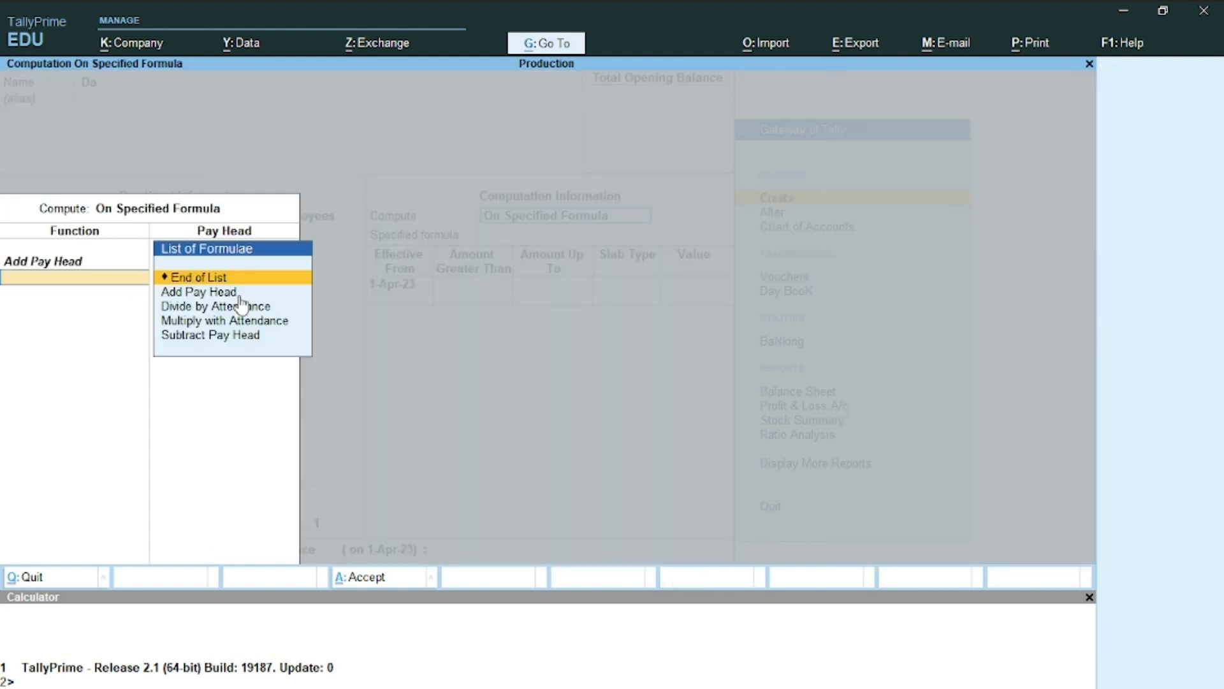
{"action": "key", "text": "Return"}
{"action": "key", "text": "Return"}
{"action": "key", "text": "Return"}
{"action": "key", "text": "Return"}
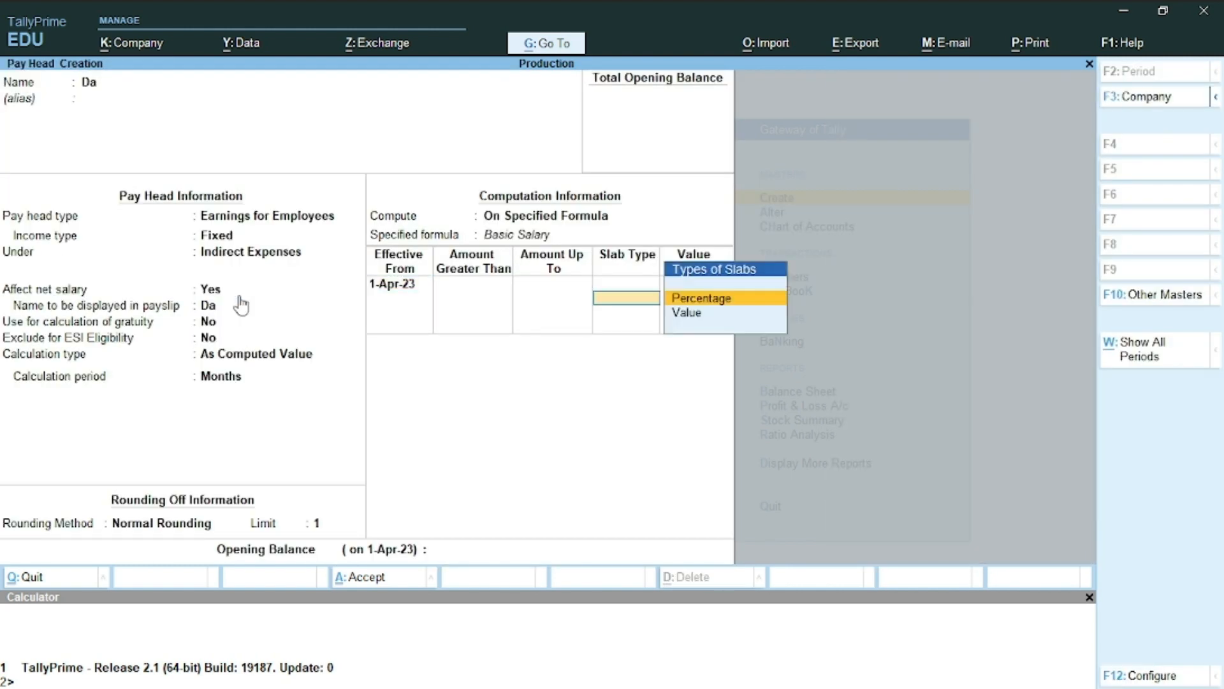
{"action": "key", "text": "Return"}
{"action": "type", "text": "8"}
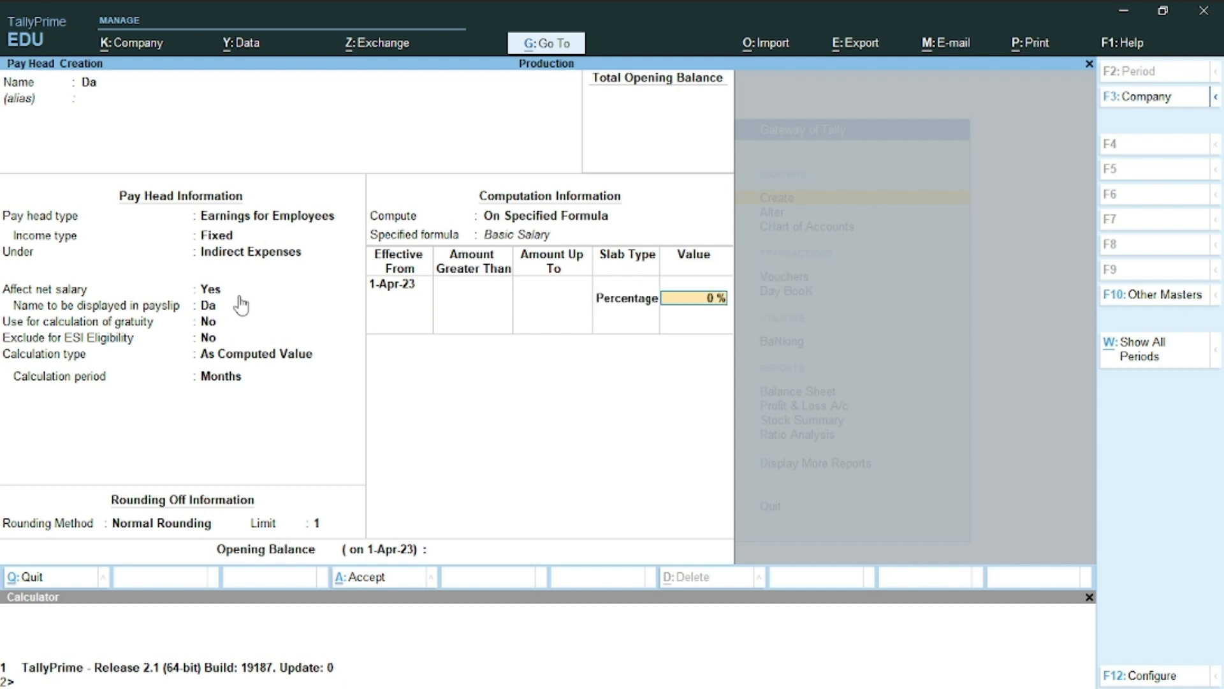
{"action": "key", "text": "Return"}
{"action": "key", "text": "Return"}
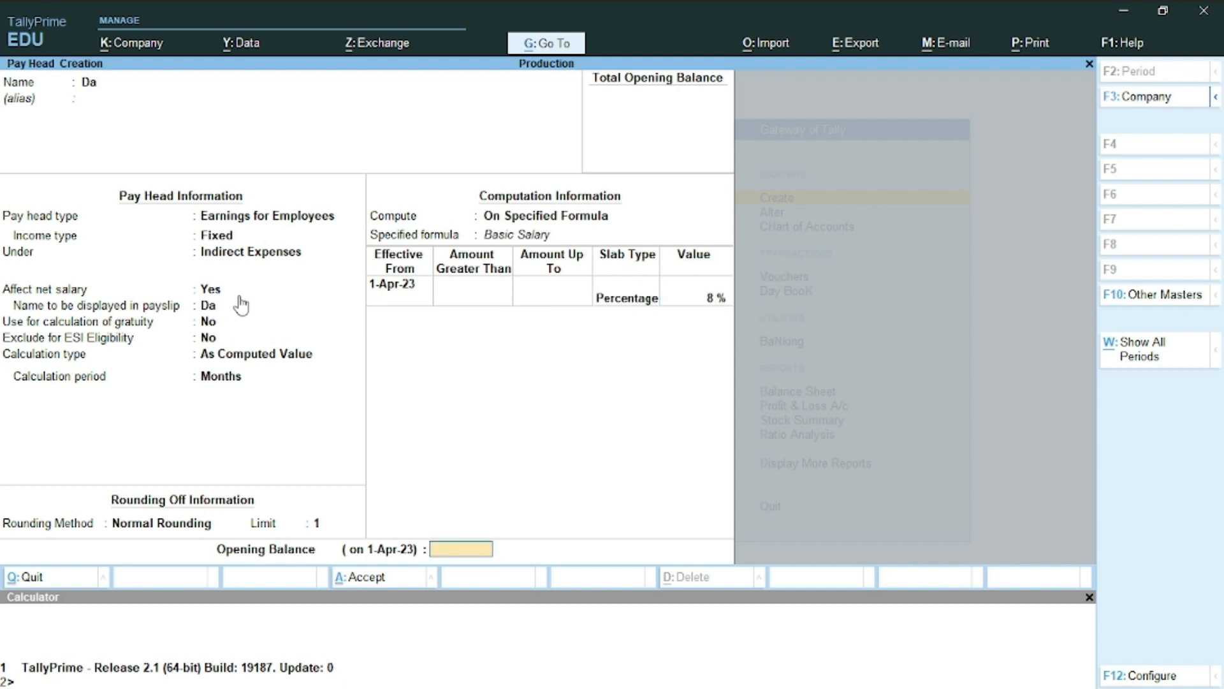
{"action": "key", "text": "Return"}
{"action": "key", "text": "Return"}
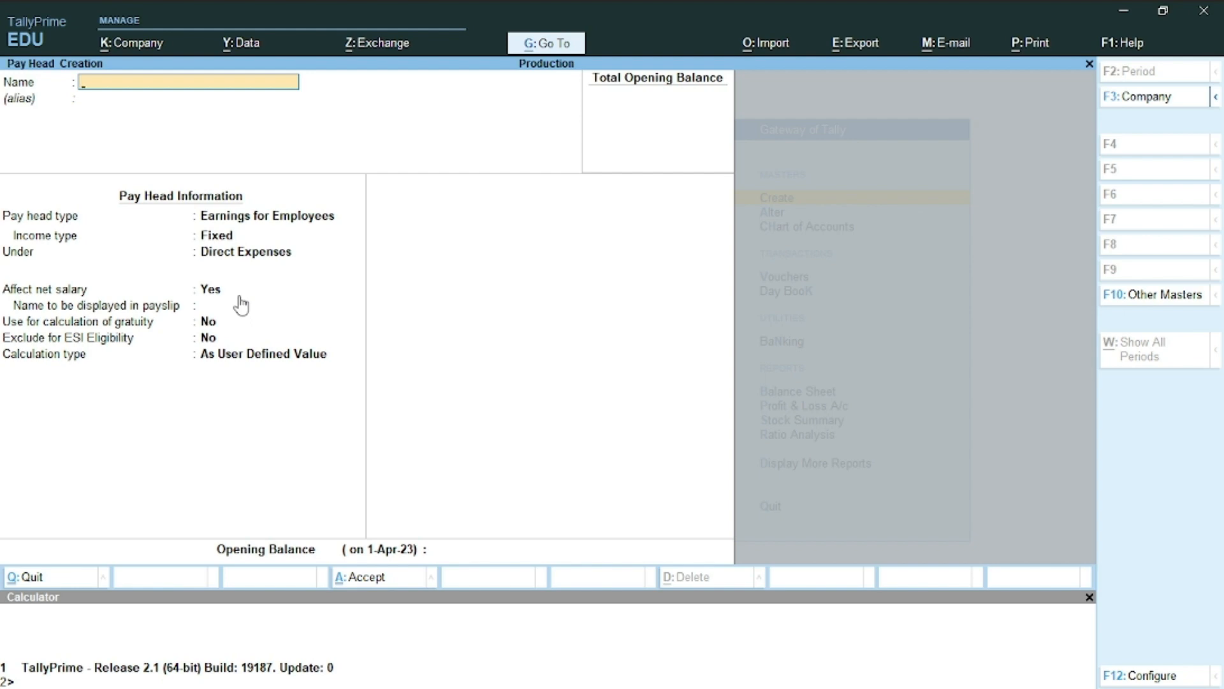
Name the new pay head Ta as an employee earning under Indirect Expenses
{"action": "key", "text": "alt"}
{"action": "key", "text": "alt+Tab"}
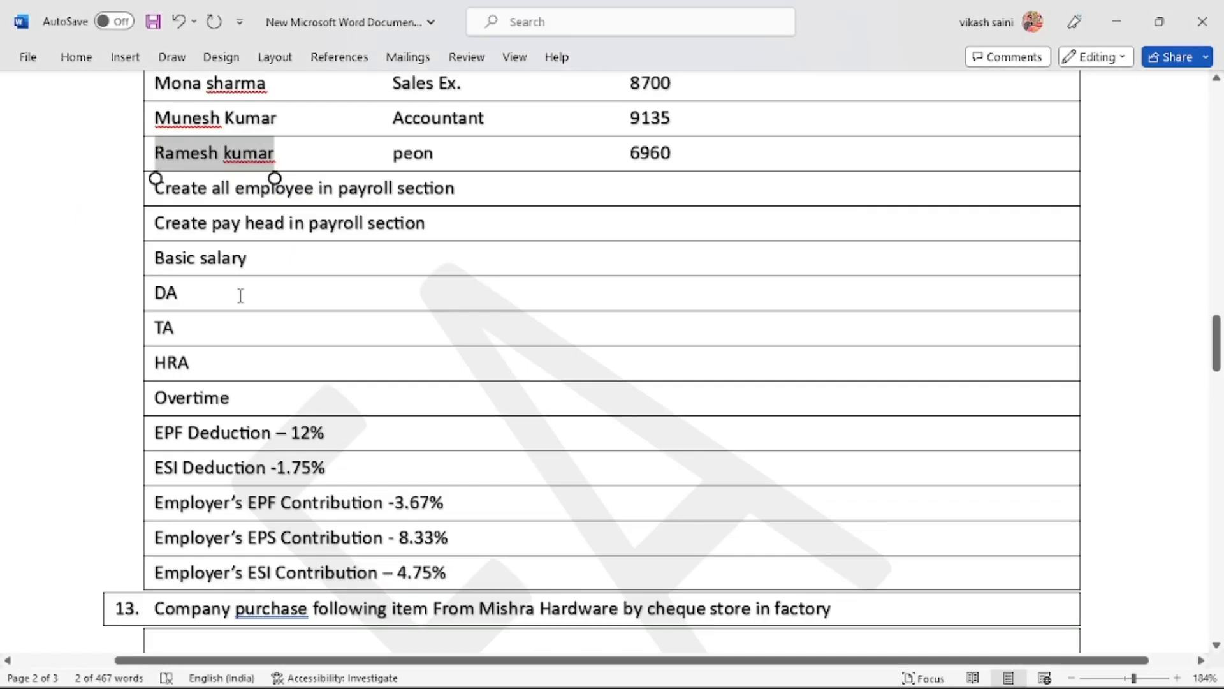
{"action": "key", "text": "alt+Tab"}
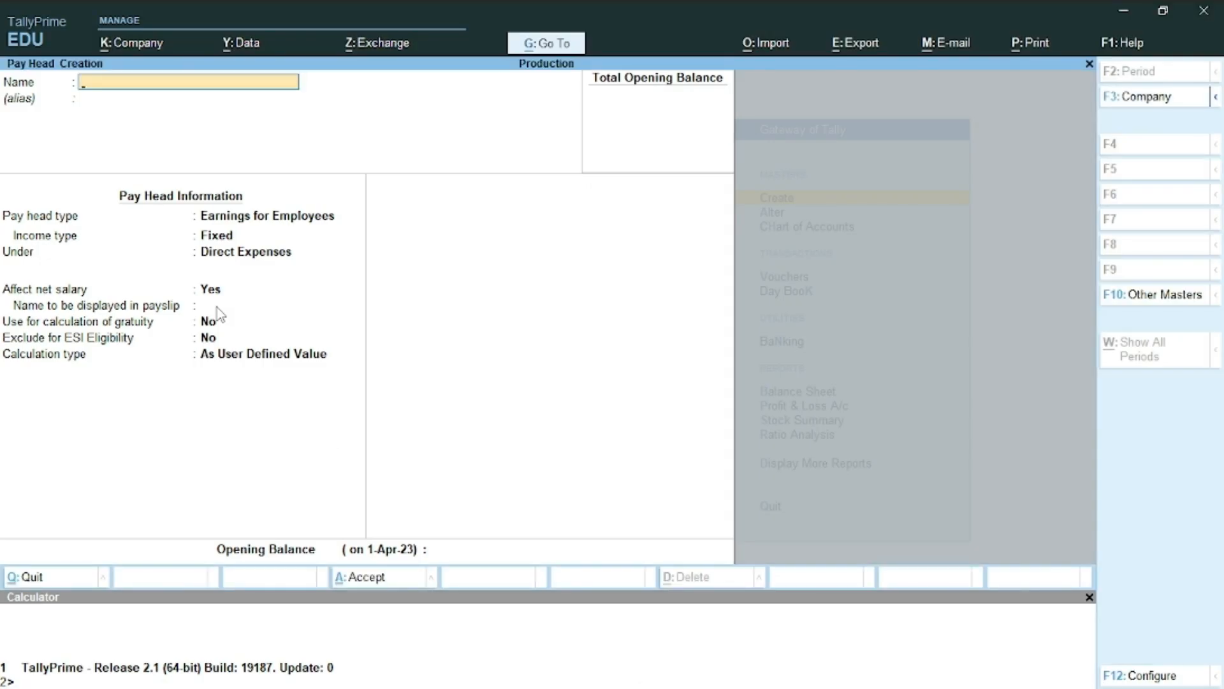
{"action": "type", "text": "Ta"}
{"action": "key", "text": "Return"}
{"action": "key", "text": "Return"}
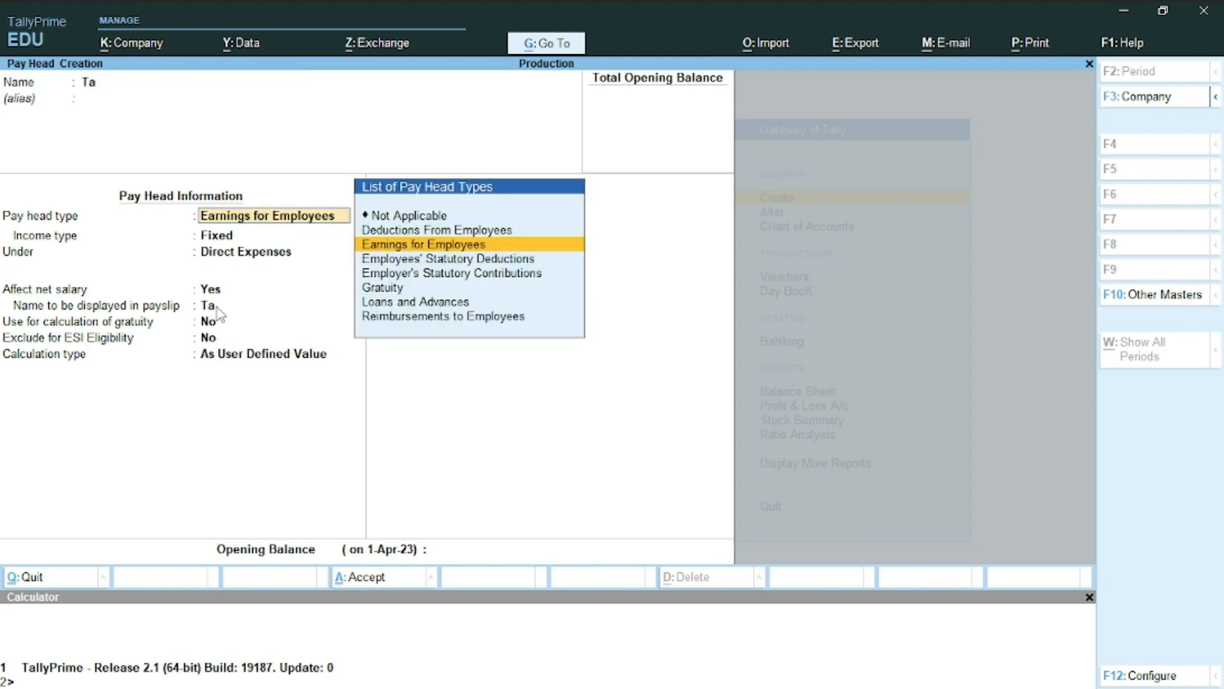
{"action": "key", "text": "Return"}
{"action": "key", "text": "Return"}
{"action": "key", "text": "Down"}
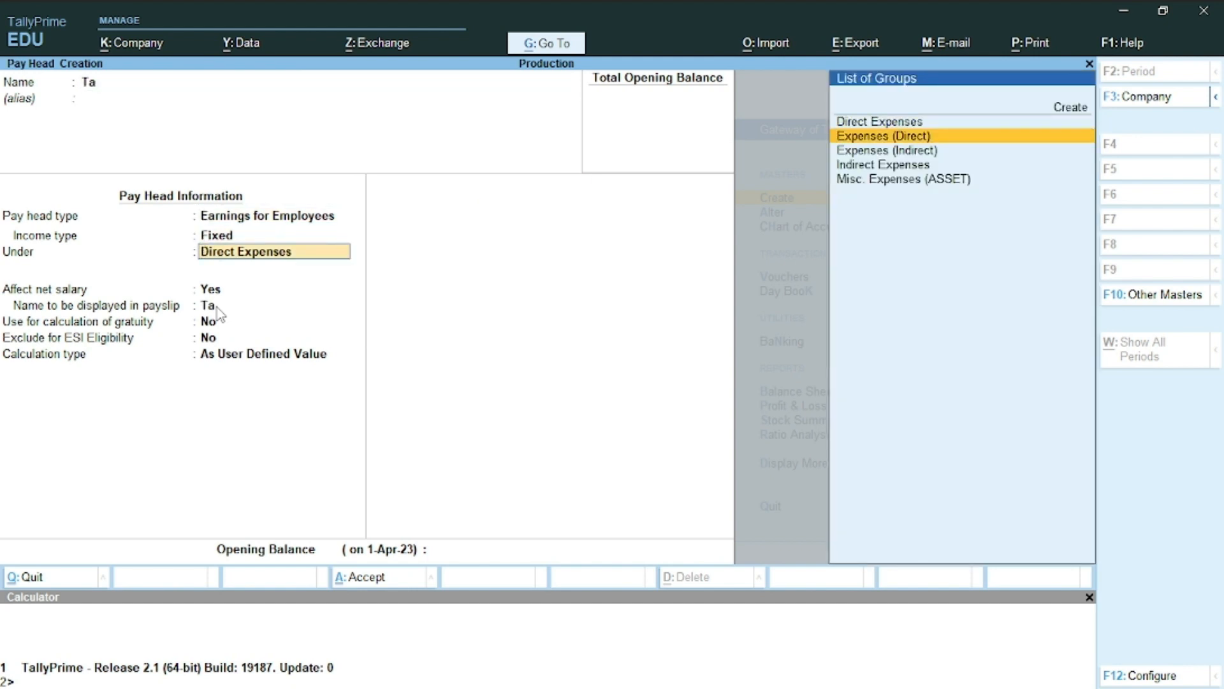
{"action": "key", "text": "Down"}
{"action": "key", "text": "Down"}
{"action": "key", "text": "Return"}
{"action": "key", "text": "Return"}
{"action": "key", "text": "Return"}
{"action": "key", "text": "Return"}
{"action": "key", "text": "Return"}
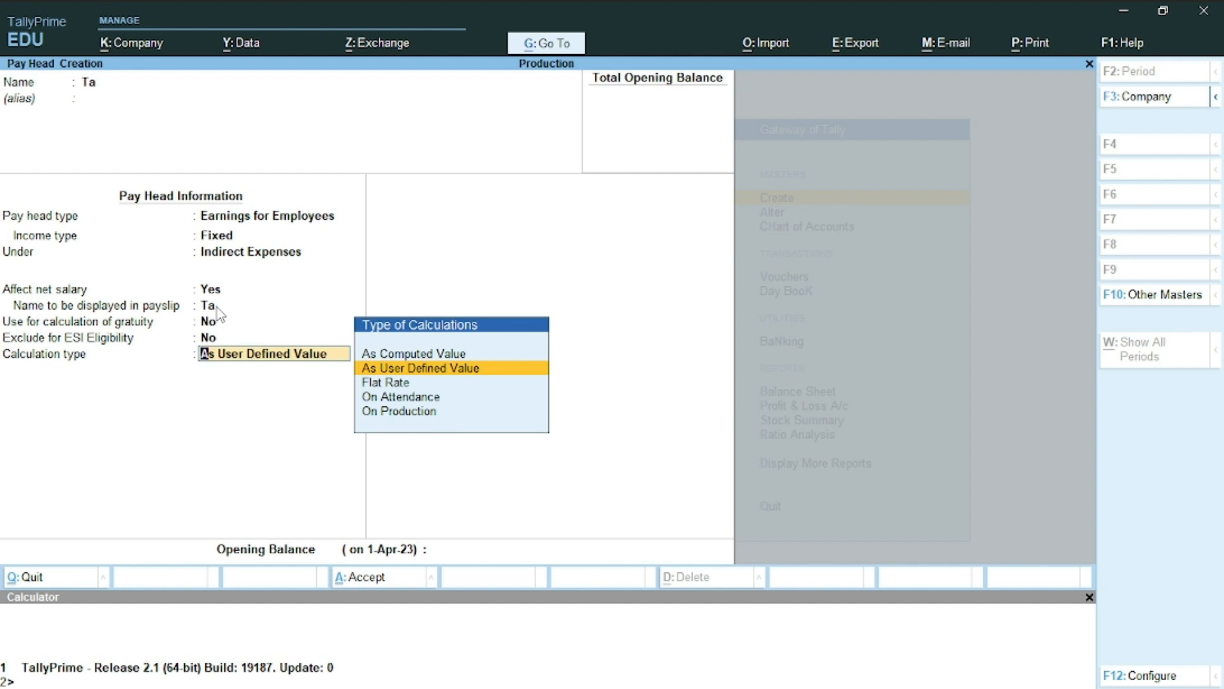
Set Ta's calculation type to As Computed Value with Normal Rounding, limit 1
{"action": "key", "text": "Up"}
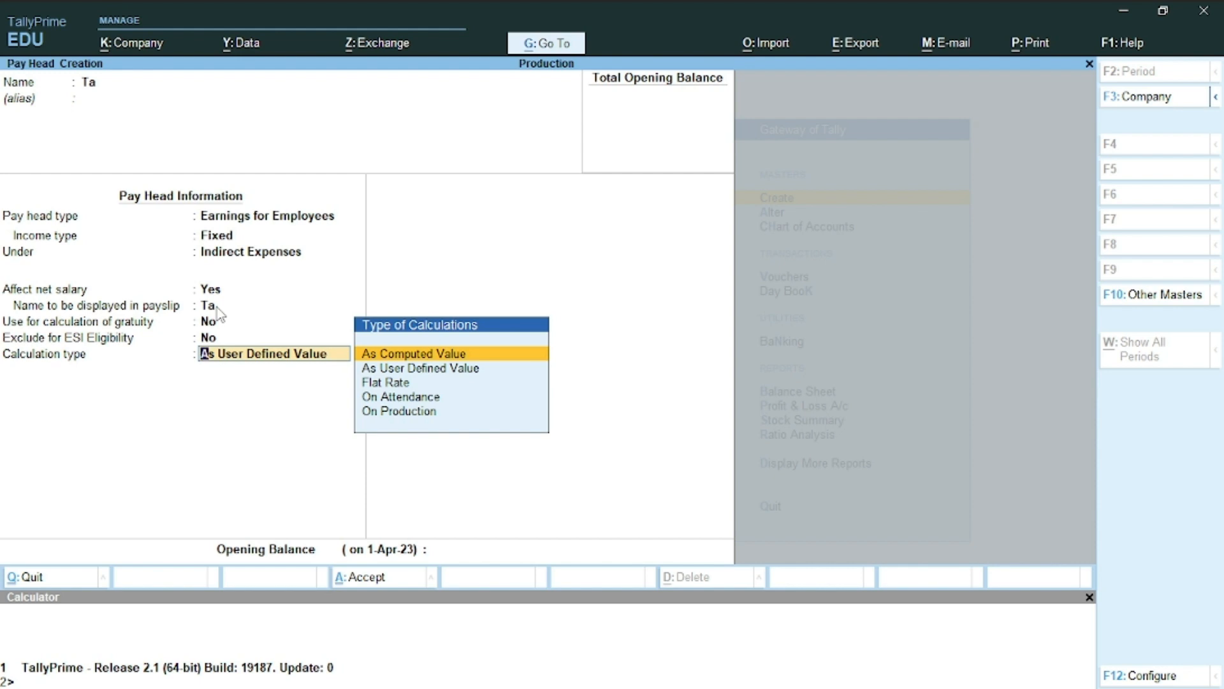
{"action": "key", "text": "Return"}
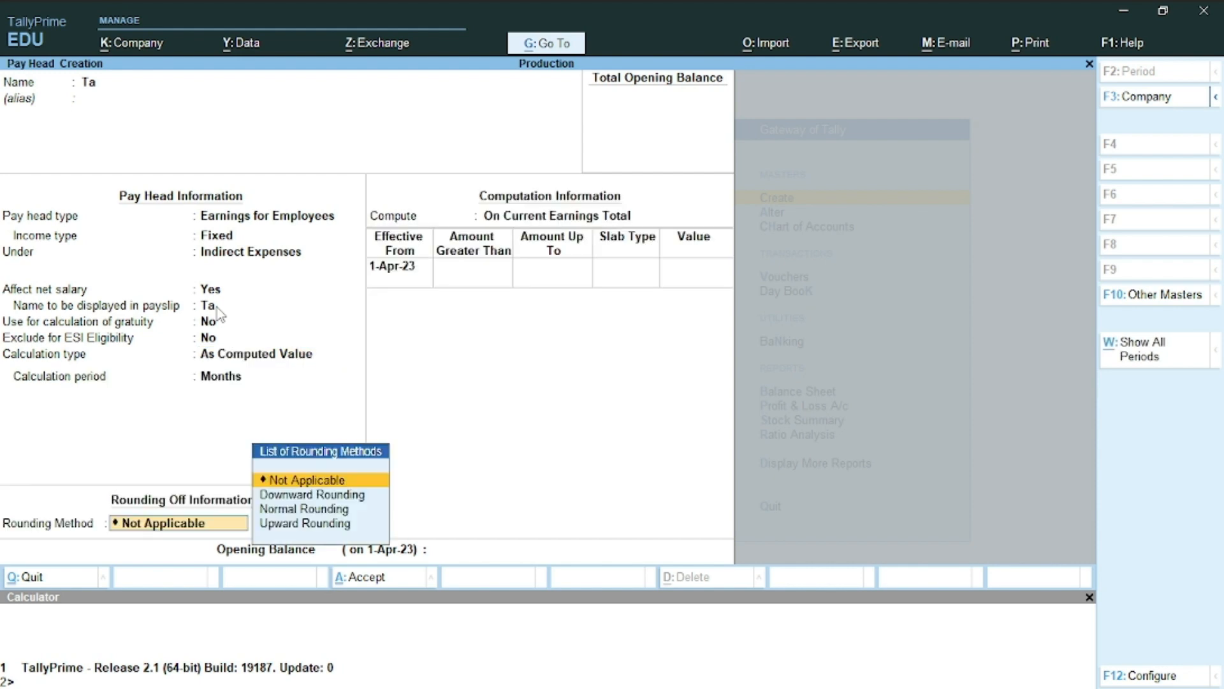
{"action": "key", "text": "Down"}
{"action": "key", "text": "Down"}
{"action": "key", "text": "Down"}
{"action": "key", "text": "Up"}
{"action": "key", "text": "Up"}
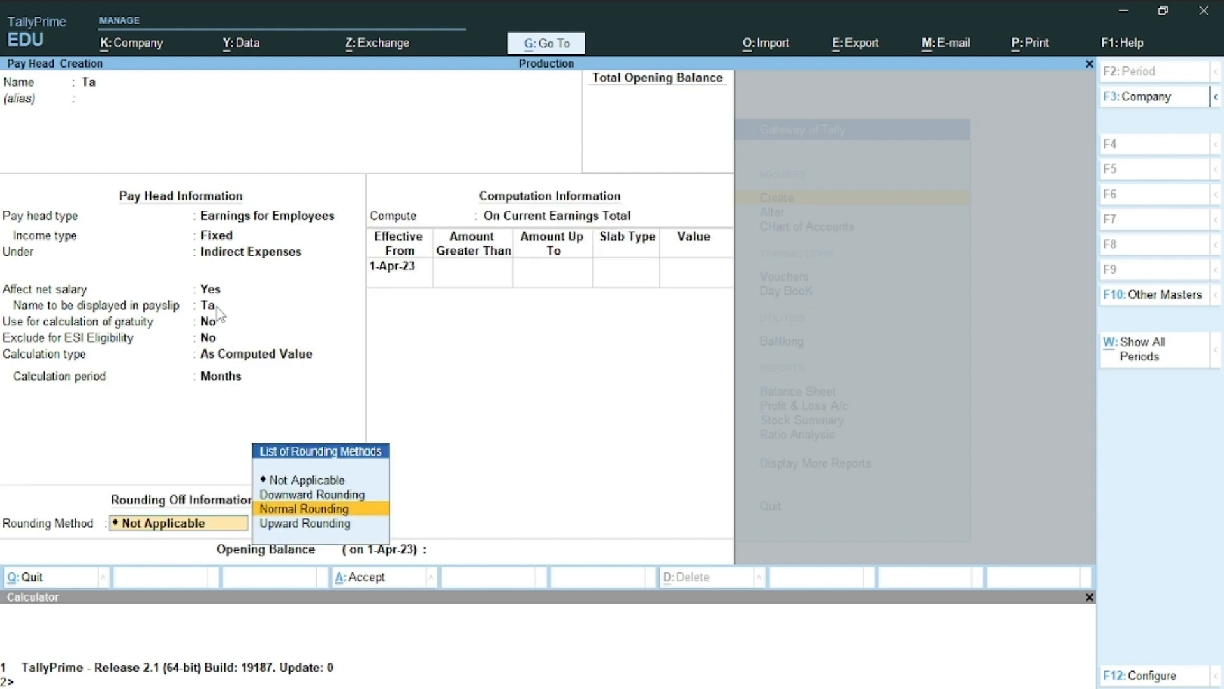
Compute it on a specified formula of Basic Salary, then return to the name field
{"action": "key", "text": "Down"}
{"action": "key", "text": "Return"}
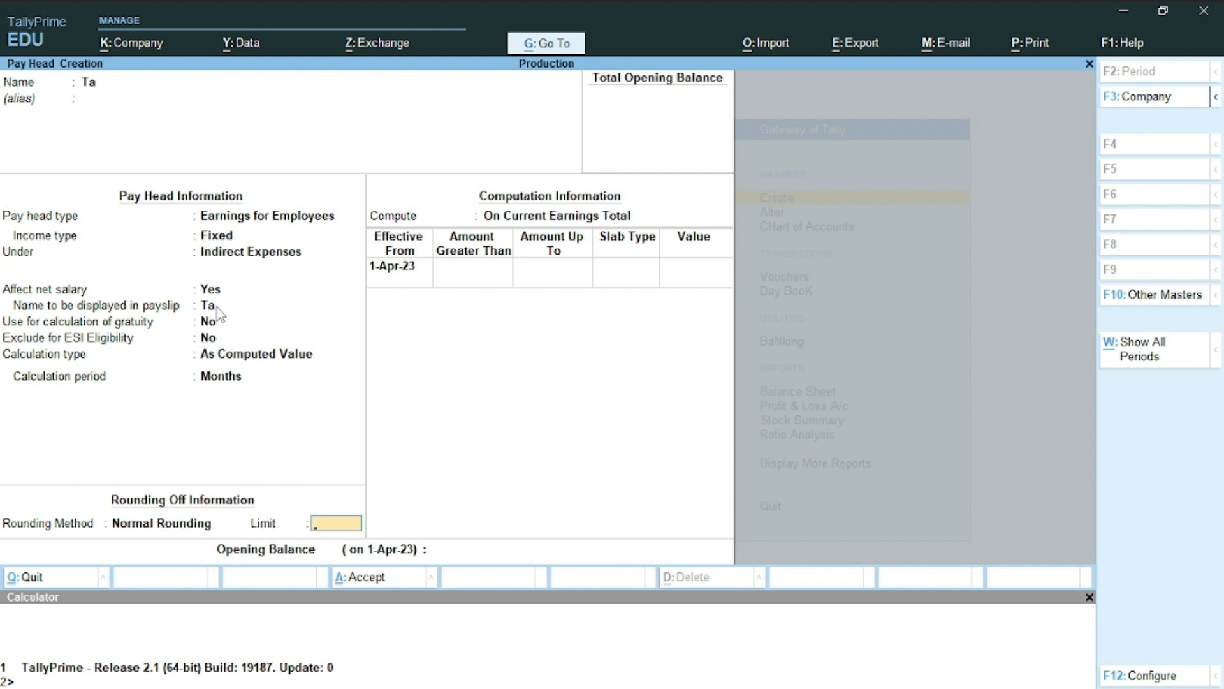
{"action": "type", "text": "1"}
{"action": "key", "text": "Return"}
{"action": "key", "text": "Down"}
{"action": "key", "text": "Down"}
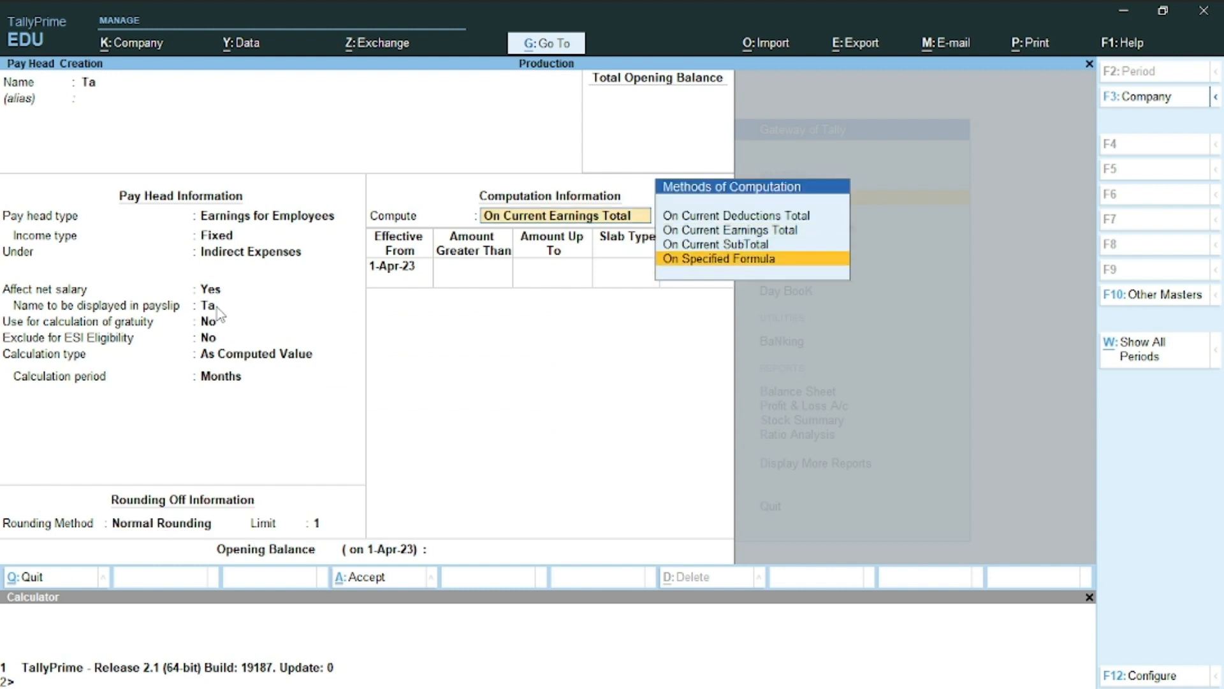
{"action": "key", "text": "Return"}
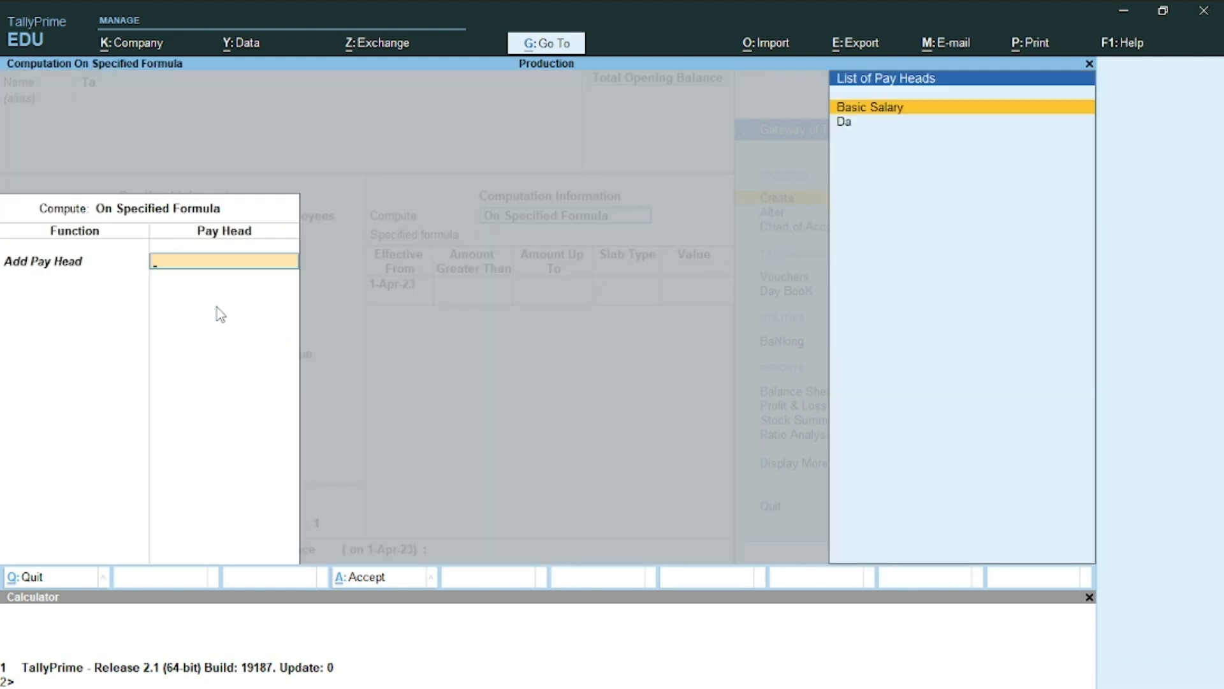
{"action": "key", "text": "Return"}
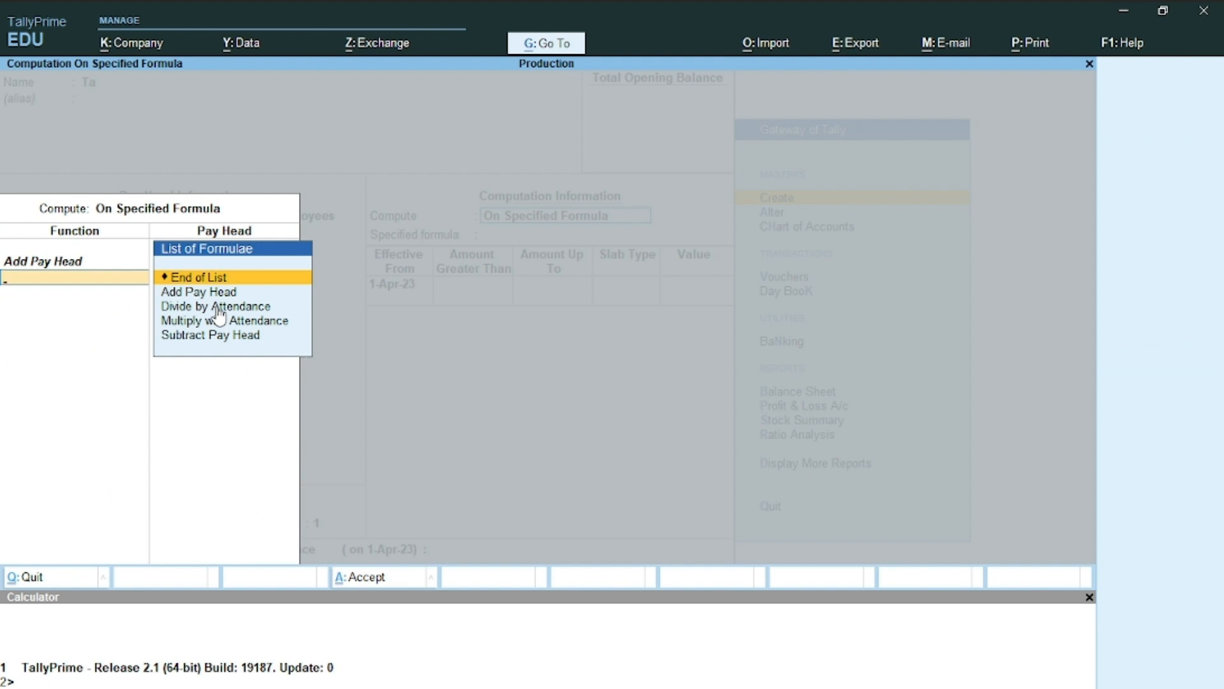
{"action": "key", "text": "Return"}
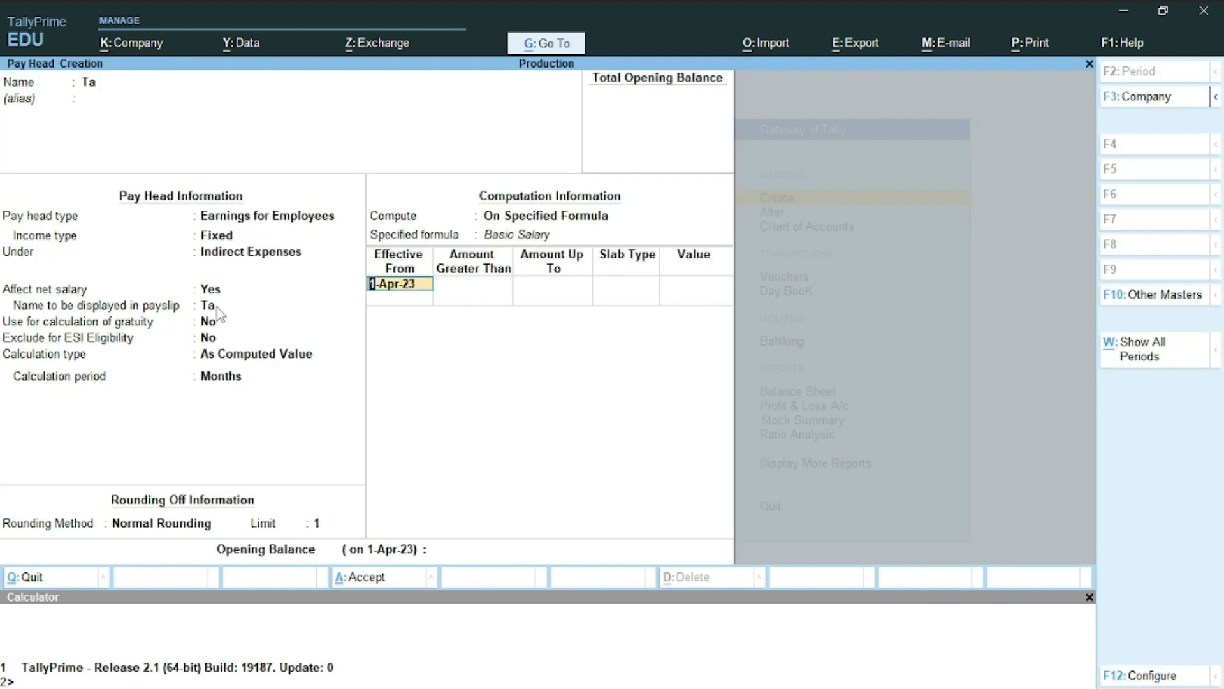
{"action": "key", "text": "BackSpace"}
{"action": "key", "text": "BackSpace"}
{"action": "key", "text": "BackSpace"}
{"action": "key", "text": "BackSpace"}
{"action": "key", "text": "BackSpace"}
{"action": "key", "text": "BackSpace"}
{"action": "key", "text": "BackSpace"}
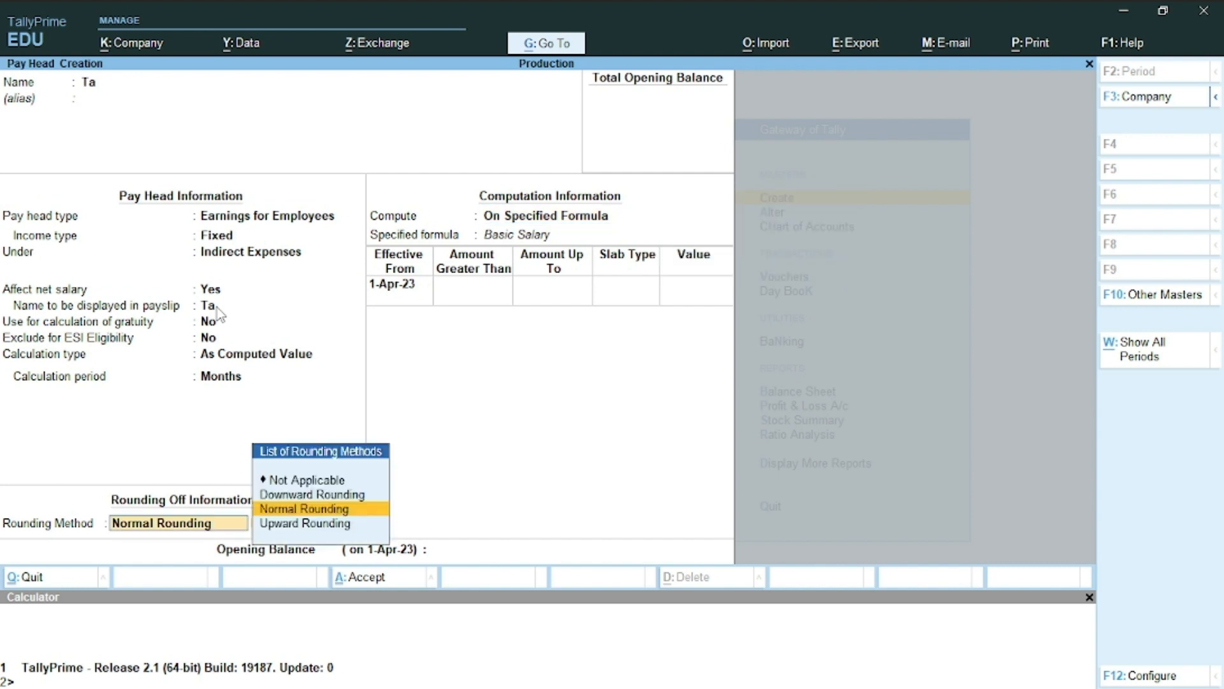
{"action": "key", "text": "BackSpace"}
{"action": "key", "text": "BackSpace"}
{"action": "key", "text": "BackSpace"}
{"action": "key", "text": "BackSpace"}
{"action": "key", "text": "BackSpace"}
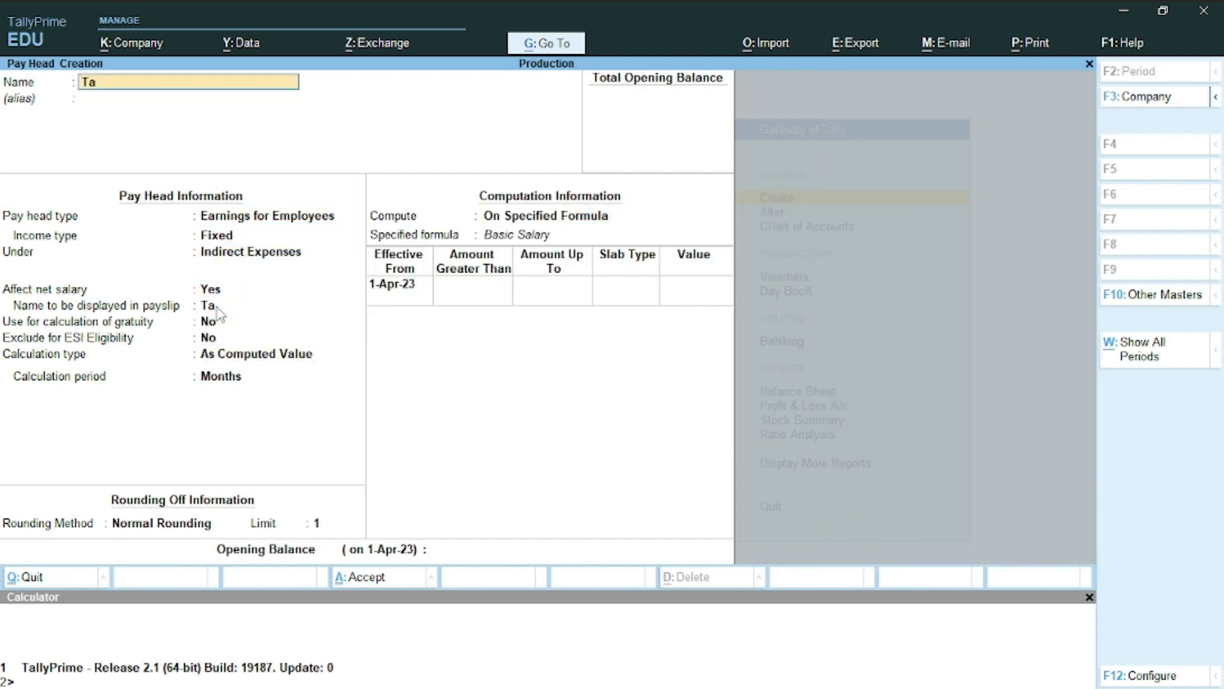
Rename the pay head to Hra, set 20 percent of Basic Salary, and save it
{"action": "type", "text": "Hra"}
{"action": "key", "text": "Return"}
{"action": "key", "text": "Return"}
{"action": "key", "text": "Return"}
{"action": "key", "text": "Return"}
{"action": "key", "text": "Return"}
{"action": "key", "text": "Return"}
{"action": "key", "text": "Return"}
{"action": "key", "text": "Return"}
{"action": "key", "text": "Return"}
{"action": "key", "text": "Return"}
{"action": "key", "text": "Return"}
{"action": "key", "text": "Return"}
{"action": "key", "text": "Return"}
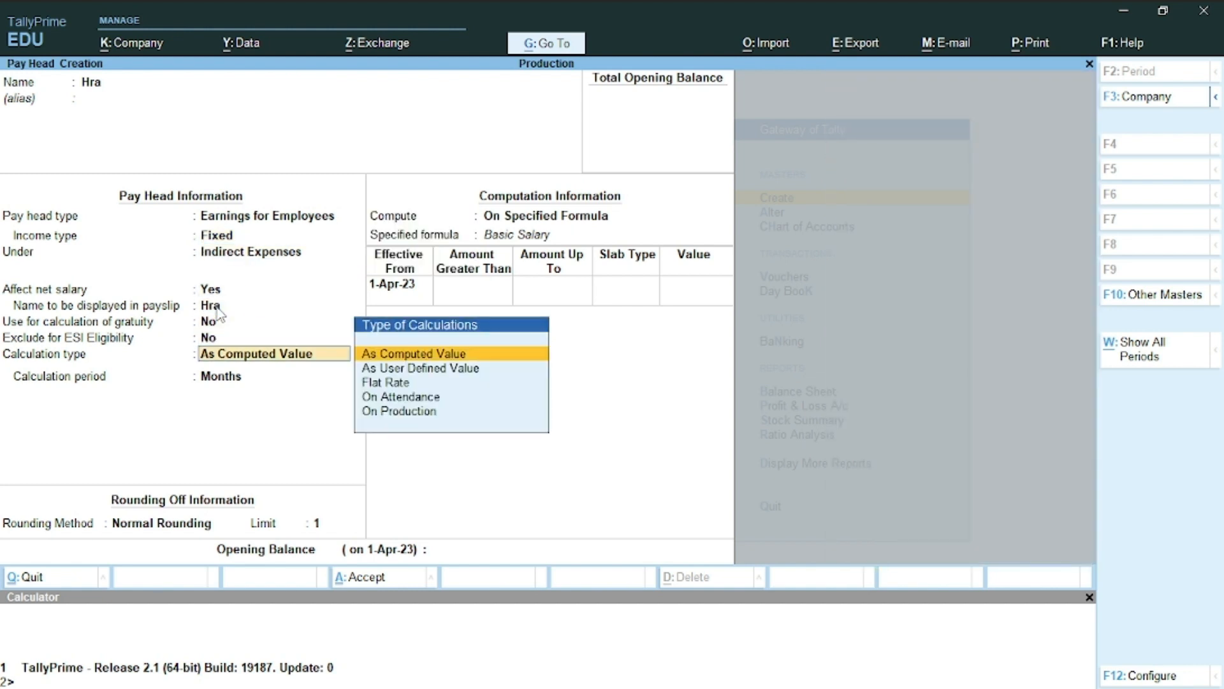
{"action": "key", "text": "Return"}
{"action": "key", "text": "Return"}
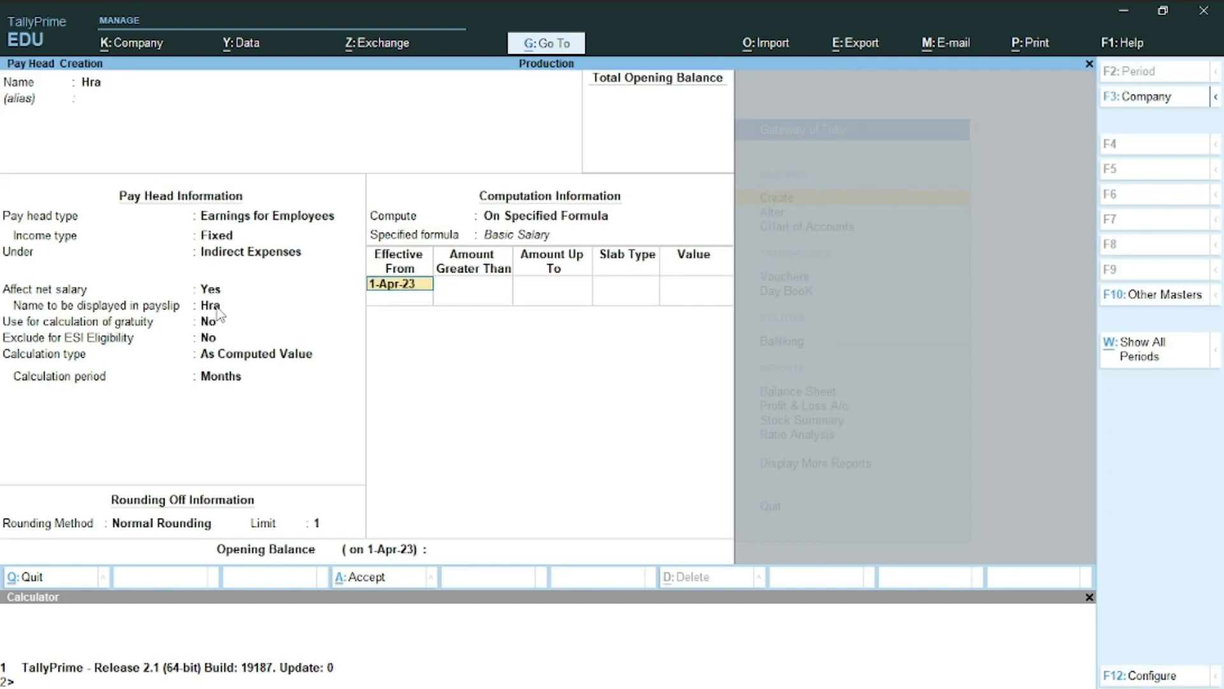
{"action": "key", "text": "Return"}
{"action": "key", "text": "Return"}
{"action": "key", "text": "Return"}
{"action": "key", "text": "Return"}
{"action": "type", "text": "20"}
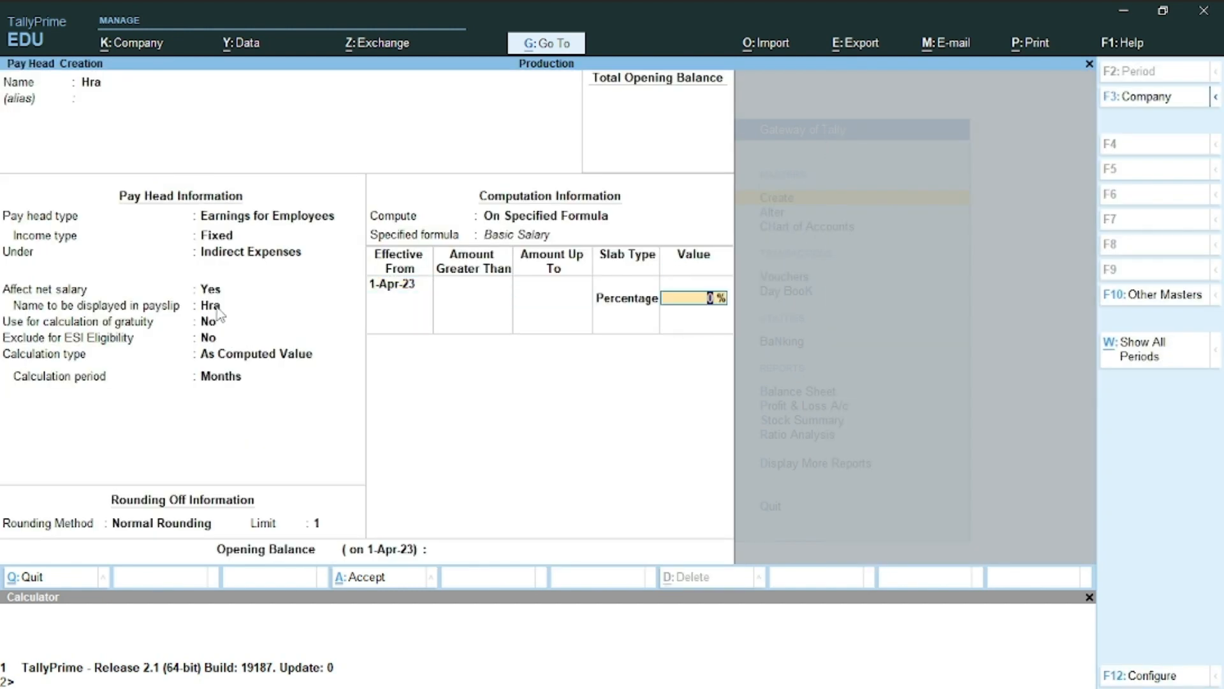
{"action": "key", "text": "Return"}
{"action": "key", "text": "Return"}
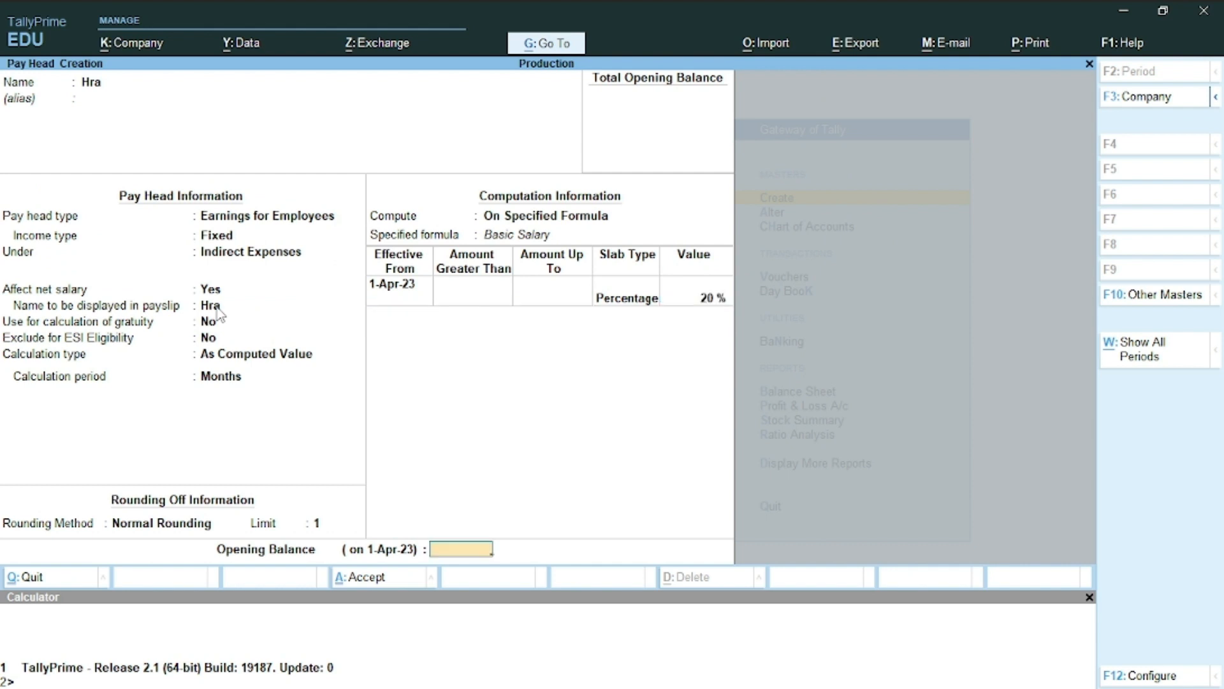
{"action": "key", "text": "Return"}
{"action": "key", "text": "Return"}
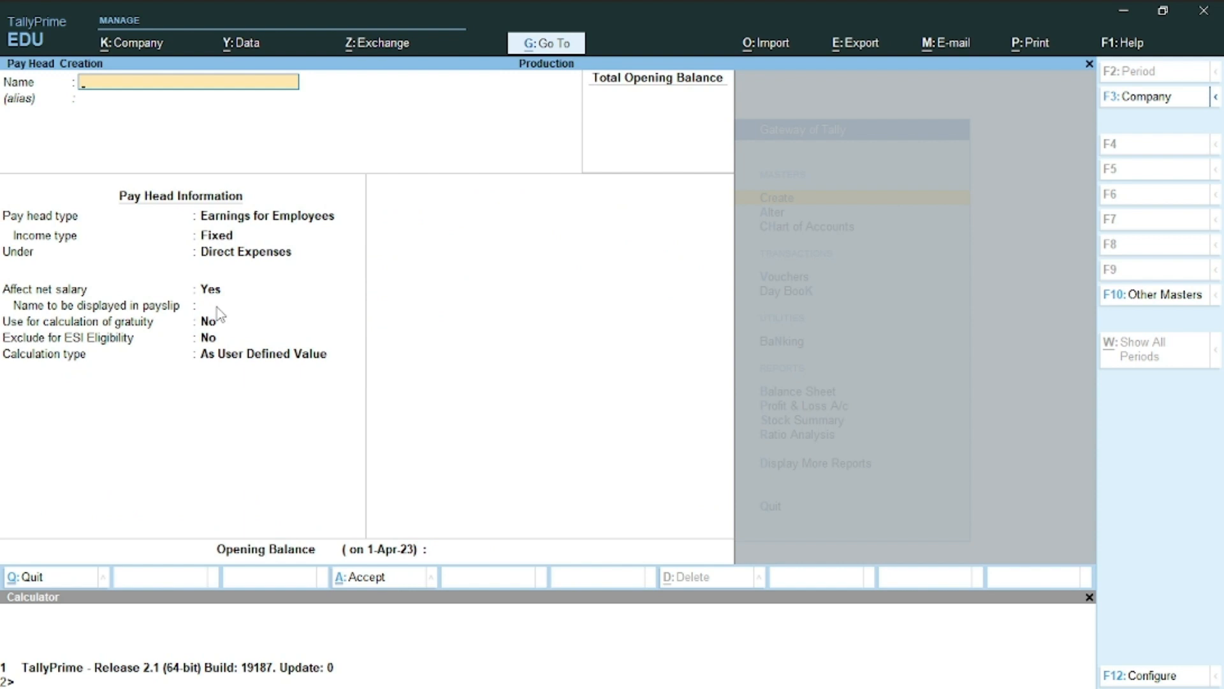
Name a new pay head Ta, a fixed employee earning under Indirect Expenses
{"action": "type", "text": "Ta"}
{"action": "key", "text": "Return"}
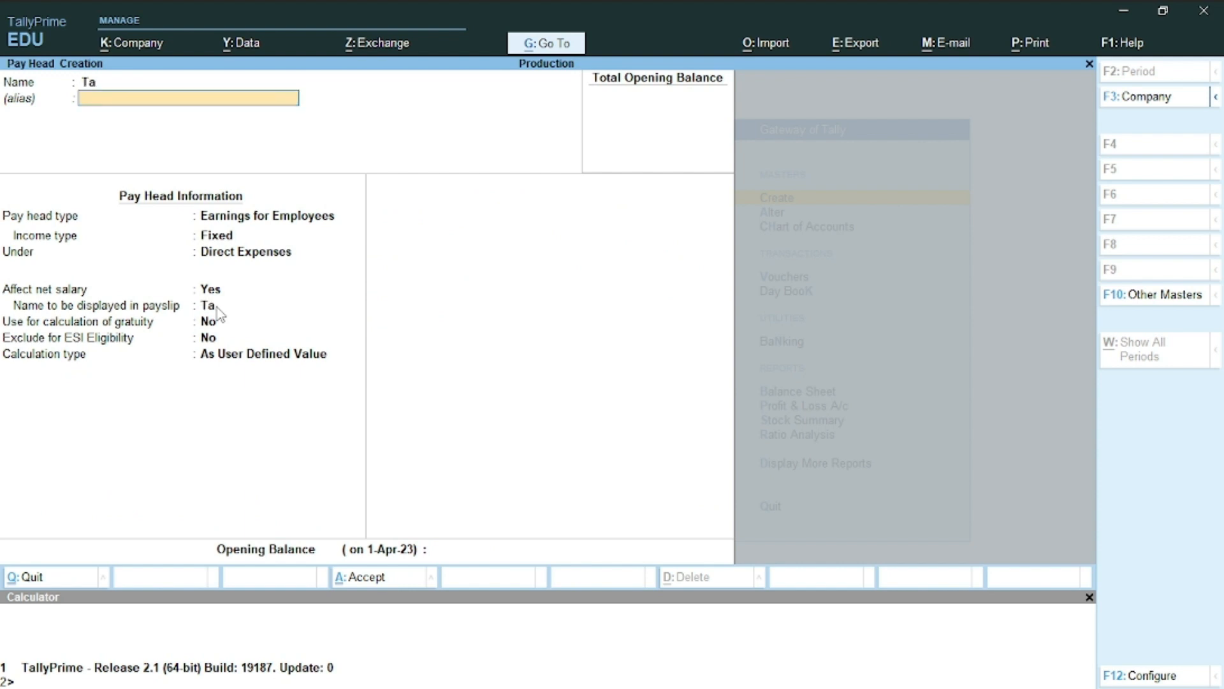
{"action": "key", "text": "Return"}
{"action": "key", "text": "Return"}
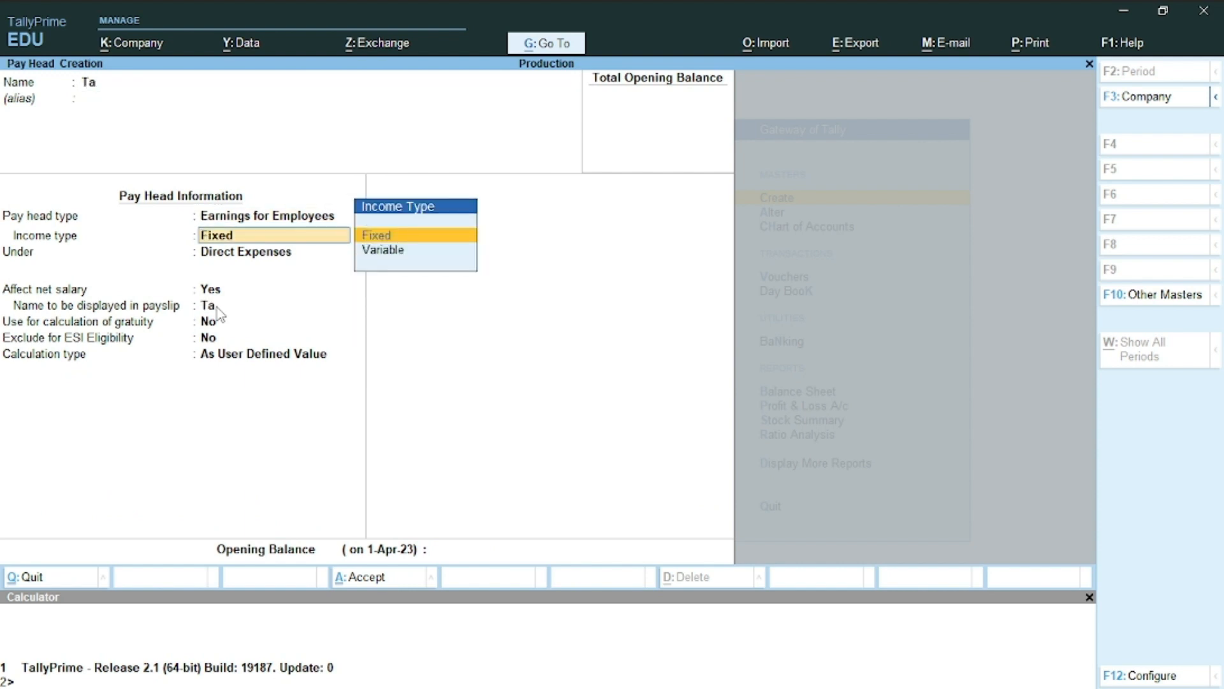
{"action": "key", "text": "Return"}
{"action": "key", "text": "Down"}
{"action": "key", "text": "Down"}
{"action": "key", "text": "Down"}
{"action": "key", "text": "Return"}
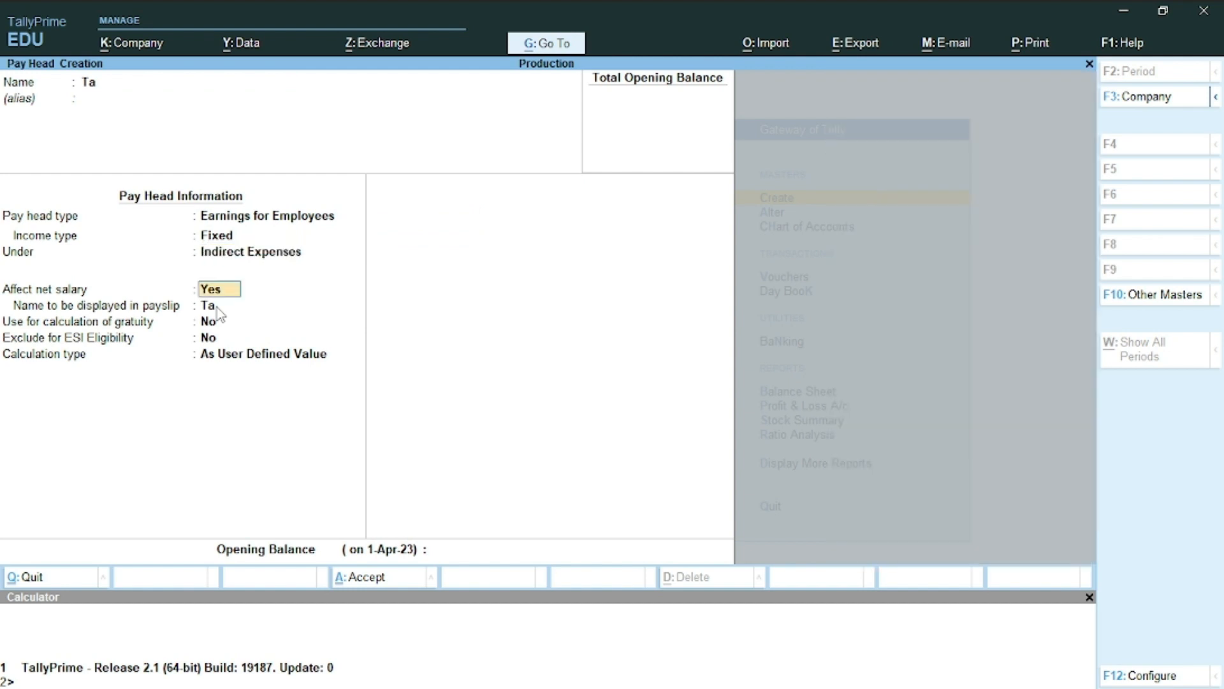
{"action": "key", "text": "Return"}
Calculate Ta at a Flat Rate per Months with Normal Rounding limit 1, and save
{"action": "key", "text": "Return"}
{"action": "key", "text": "Return"}
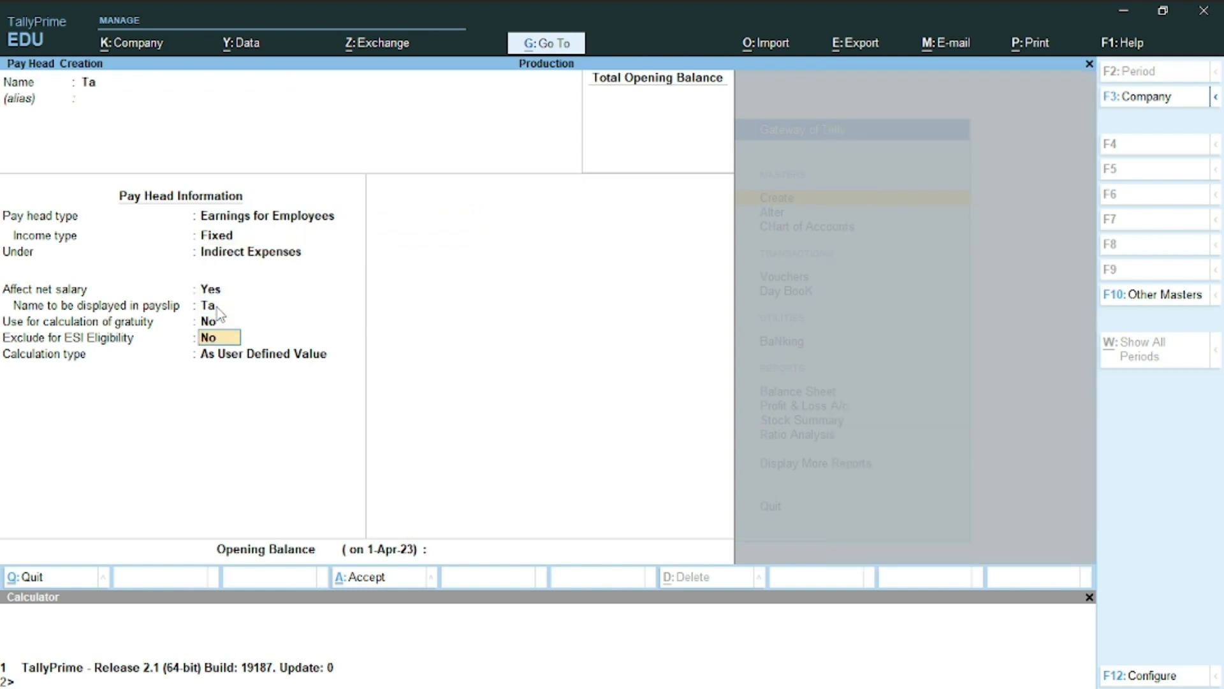
{"action": "key", "text": "Return"}
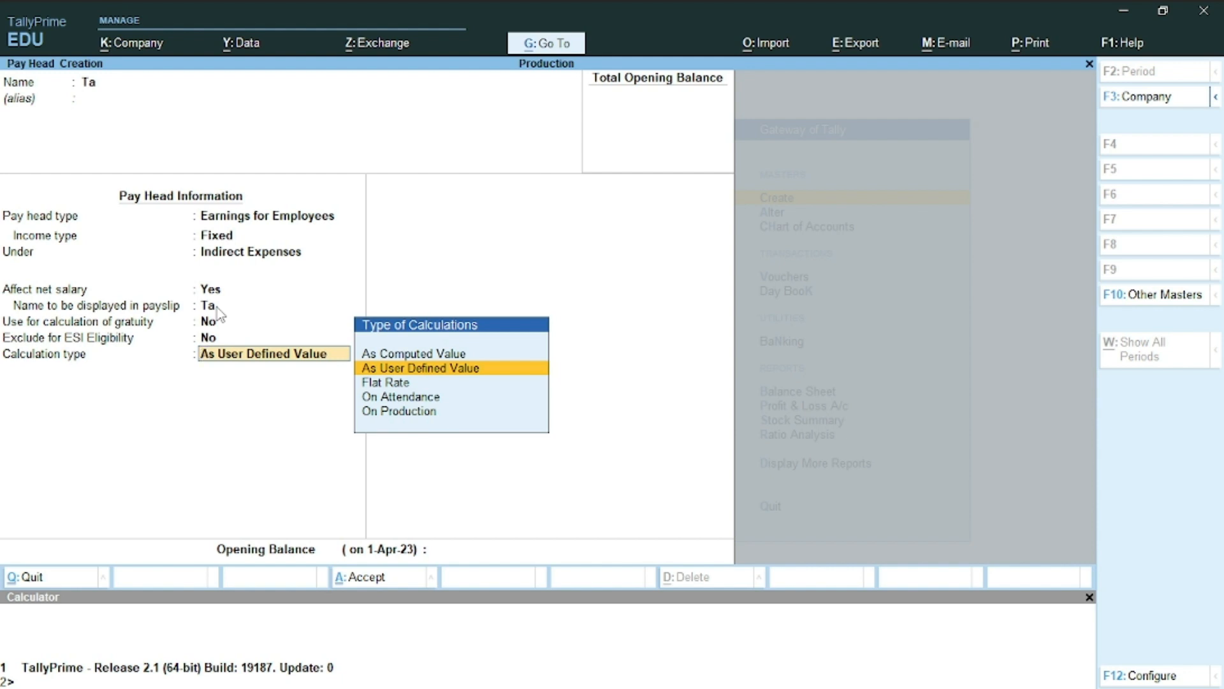
{"action": "key", "text": "Down"}
{"action": "key", "text": "Return"}
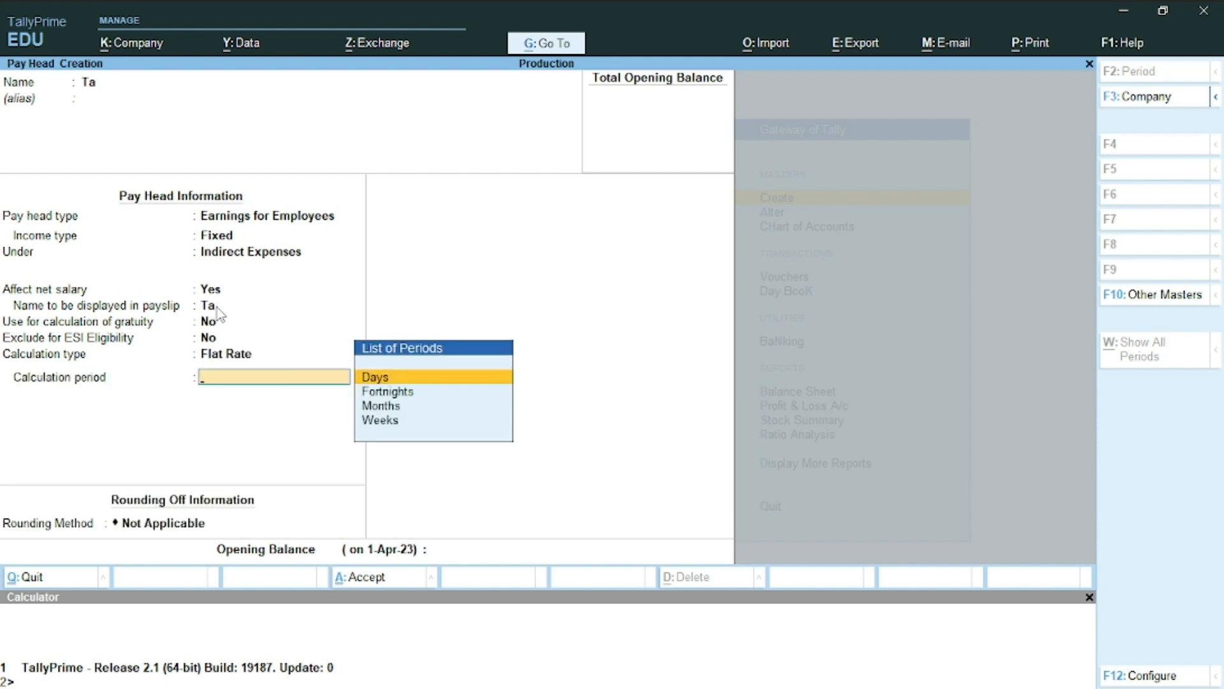
{"action": "key", "text": "Down"}
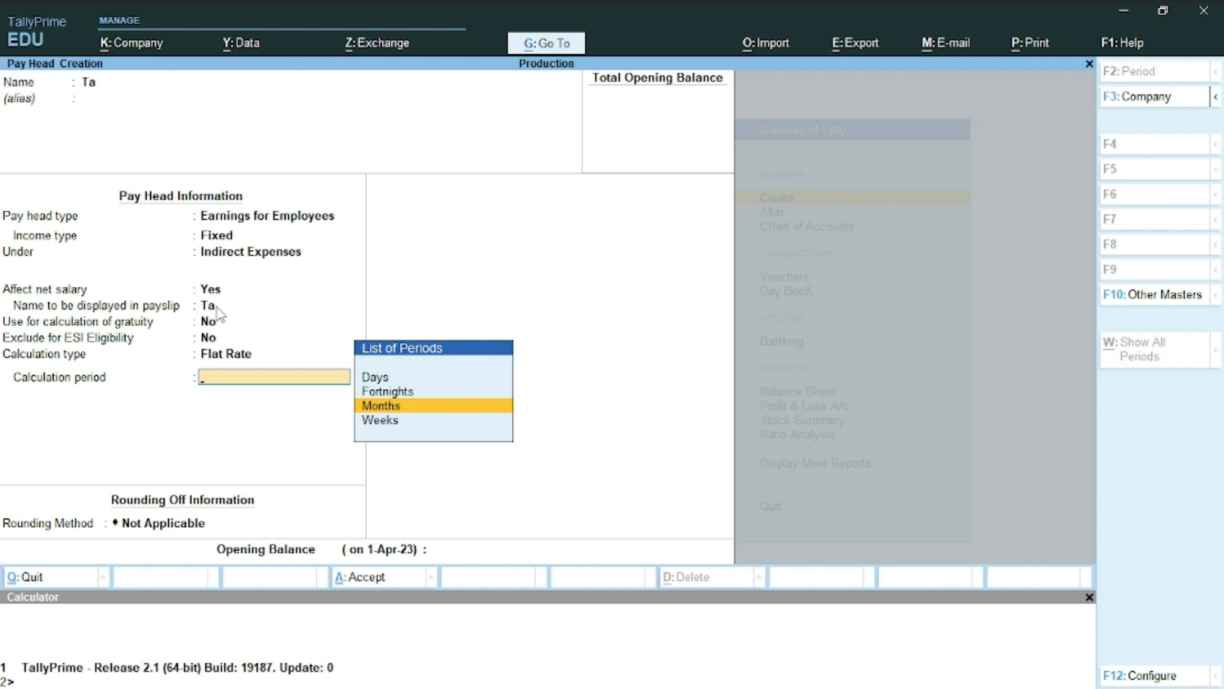
{"action": "key", "text": "Return"}
{"action": "key", "text": "Down"}
{"action": "key", "text": "Down"}
{"action": "key", "text": "Return"}
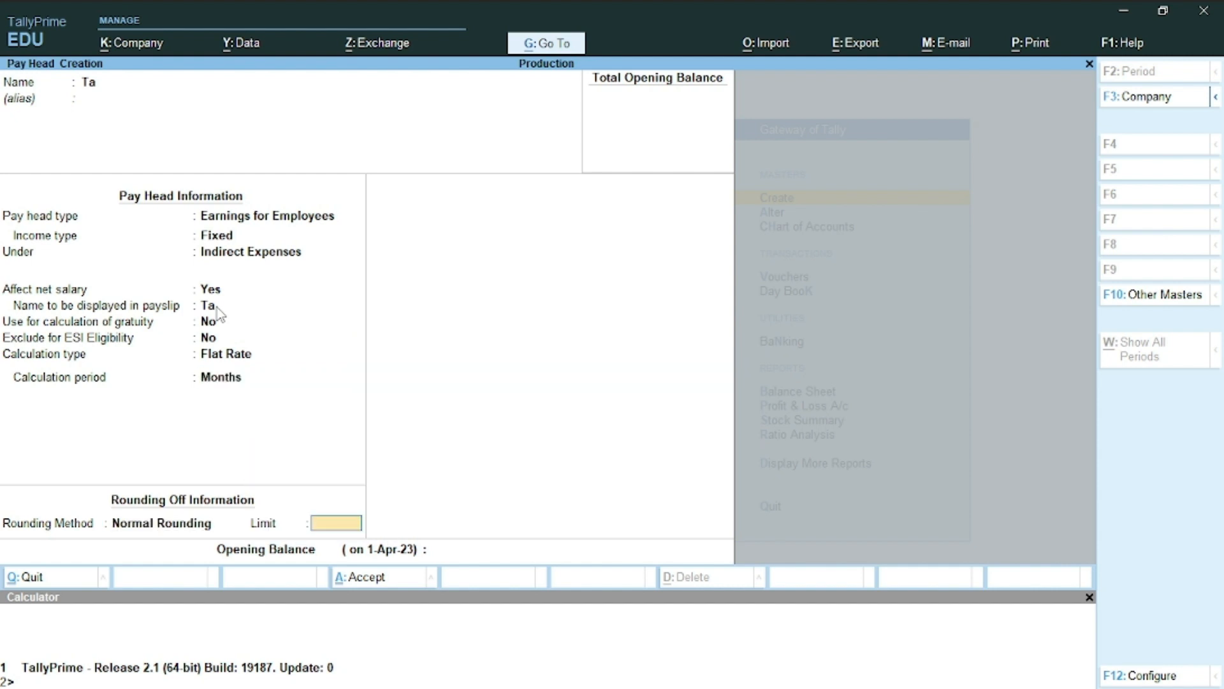
{"action": "type", "text": "1"}
{"action": "key", "text": "Return"}
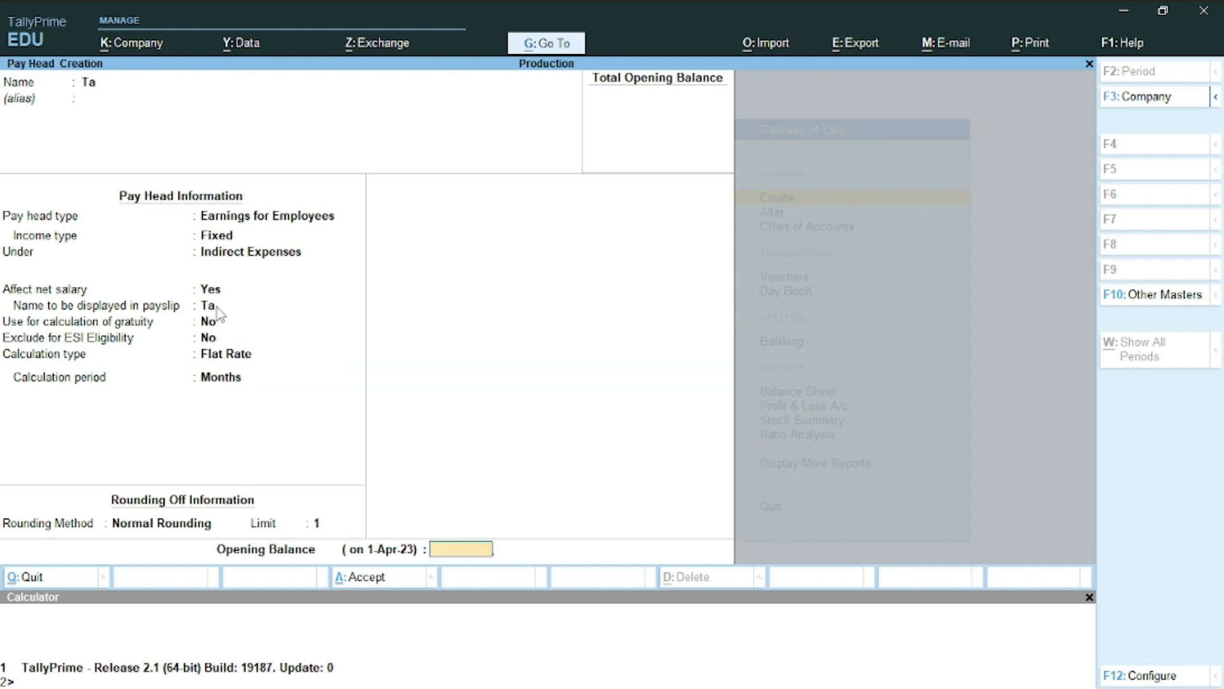
{"action": "key", "text": "Return"}
{"action": "key", "text": "Return"}
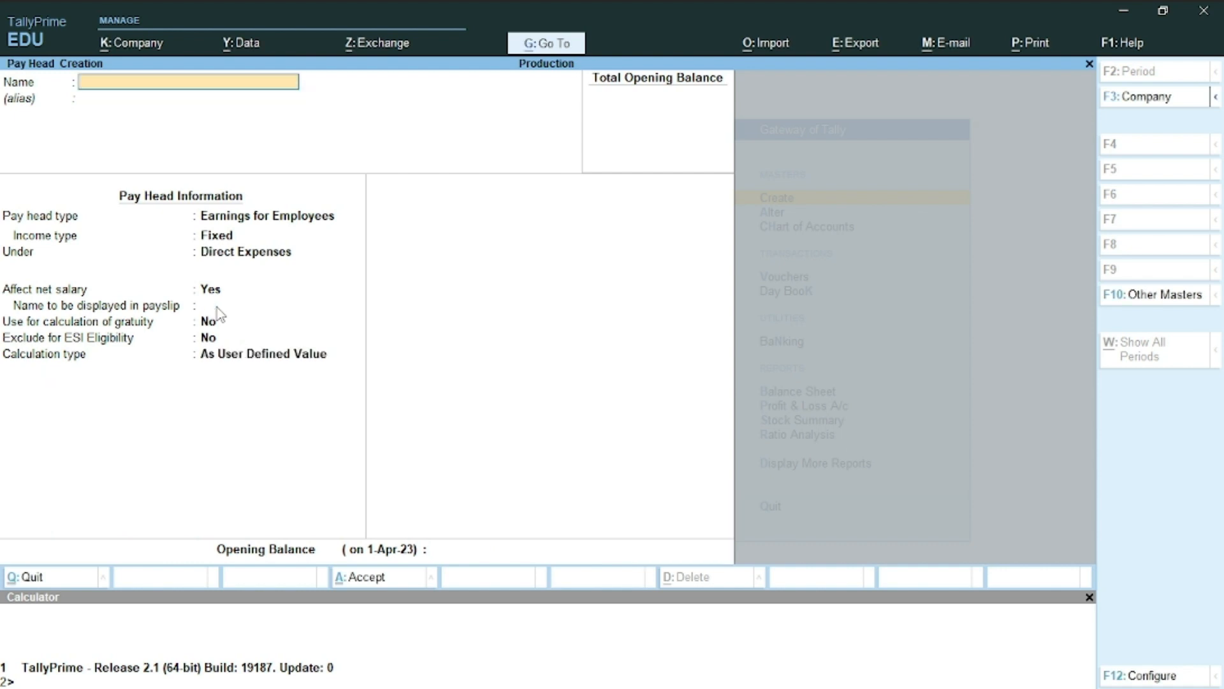
{"action": "key", "text": "alt+Tab"}
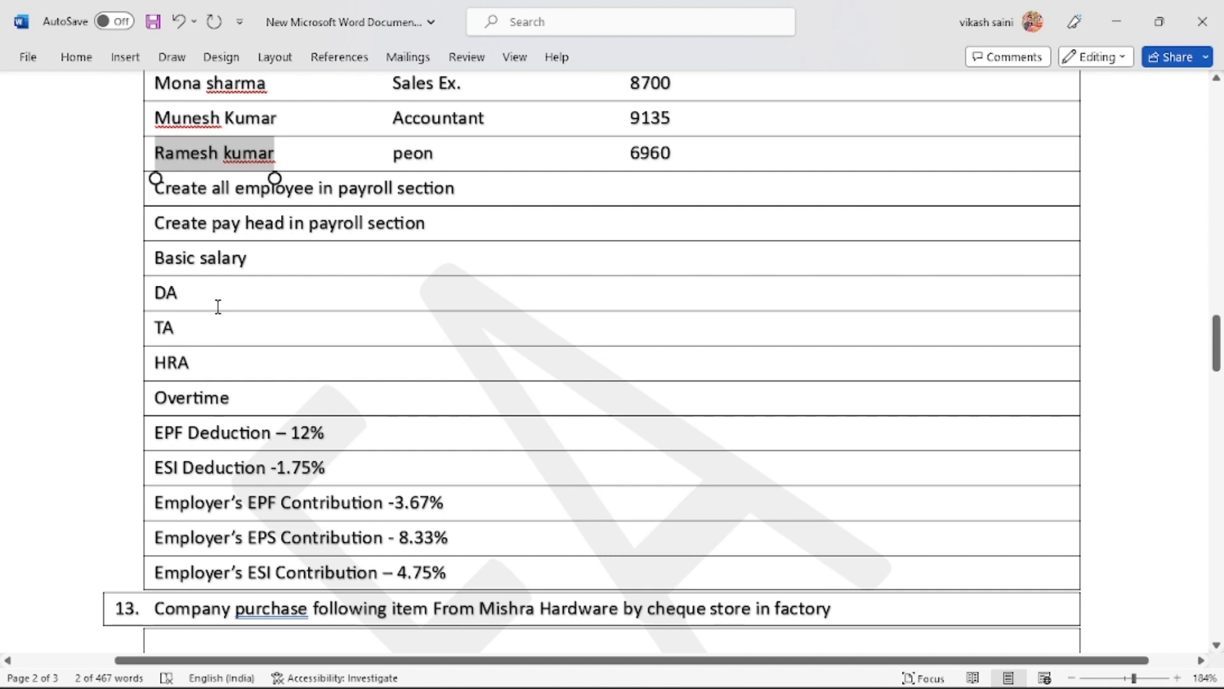
Name a new pay head Overtime, a fixed employee earning under Indirect Expenses
{"action": "key", "text": "alt+Tab"}
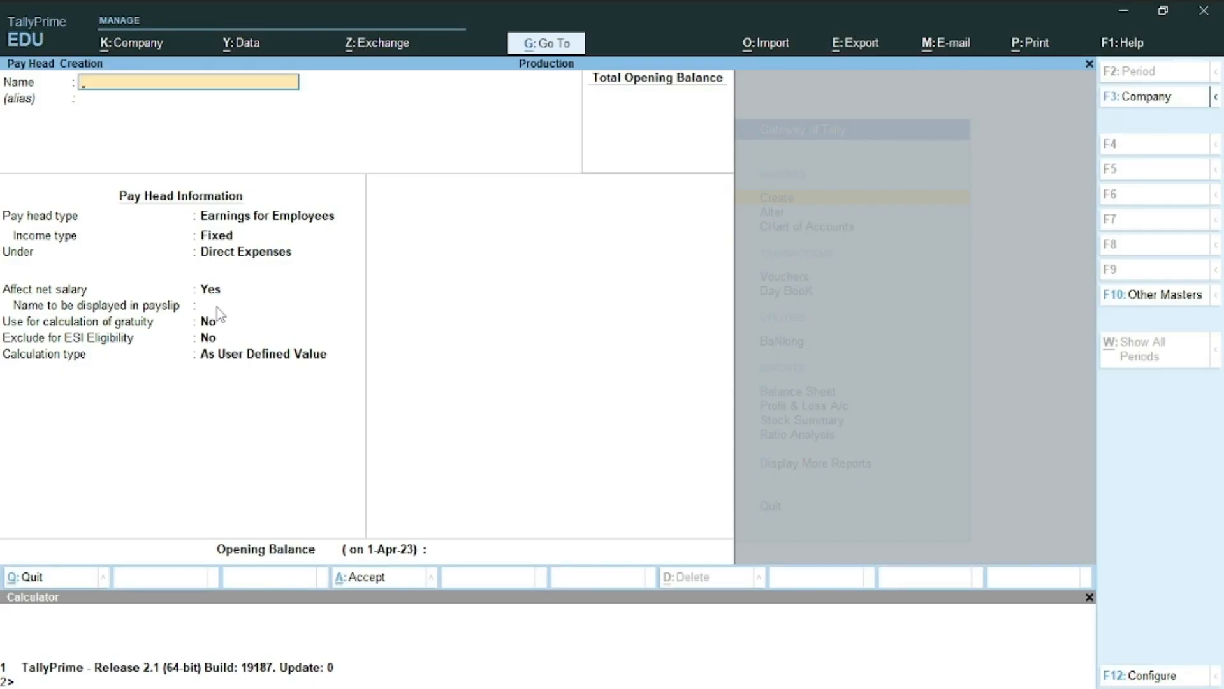
{"action": "type", "text": "Overtime"}
{"action": "key", "text": "Return"}
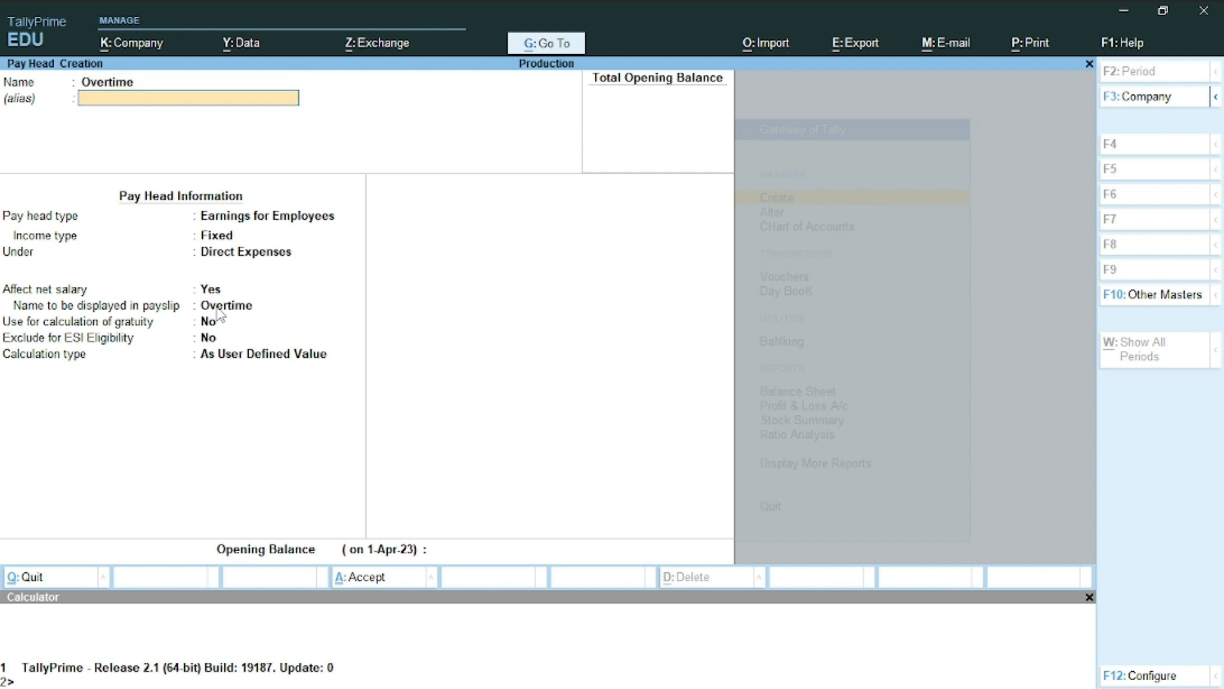
{"action": "key", "text": "Return"}
{"action": "key", "text": "Return"}
{"action": "key", "text": "Return"}
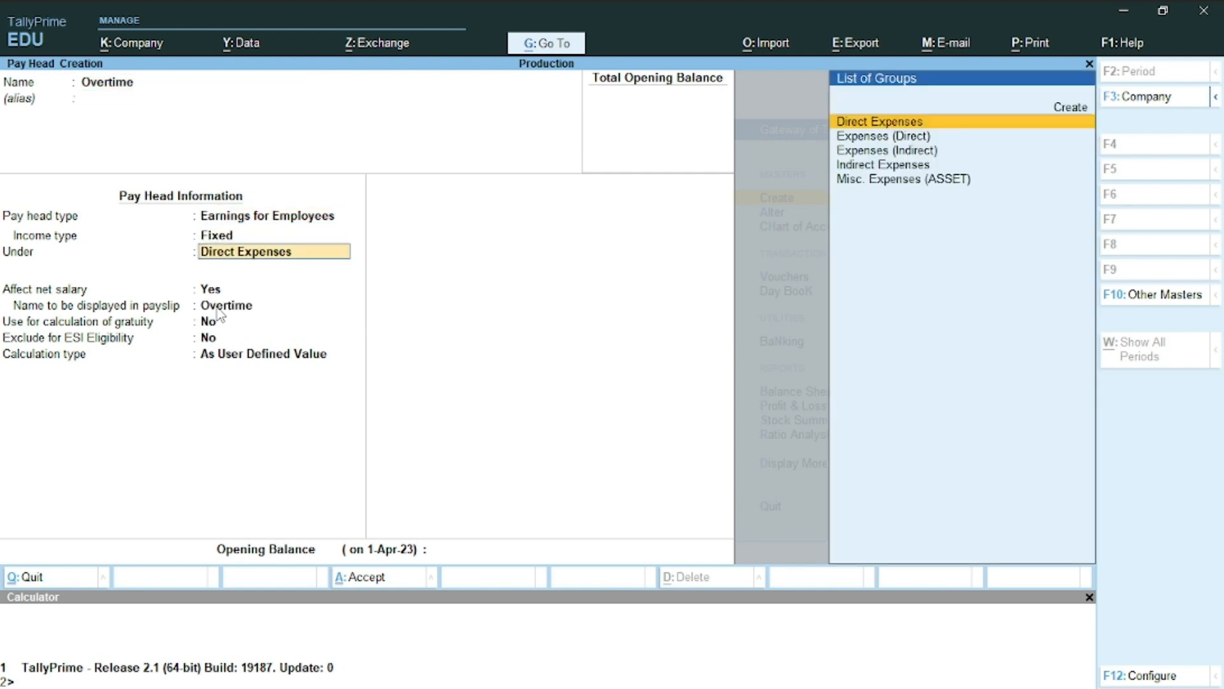
{"action": "key", "text": "Down"}
{"action": "key", "text": "Down"}
{"action": "key", "text": "Down"}
{"action": "key", "text": "Return"}
{"action": "key", "text": "Return"}
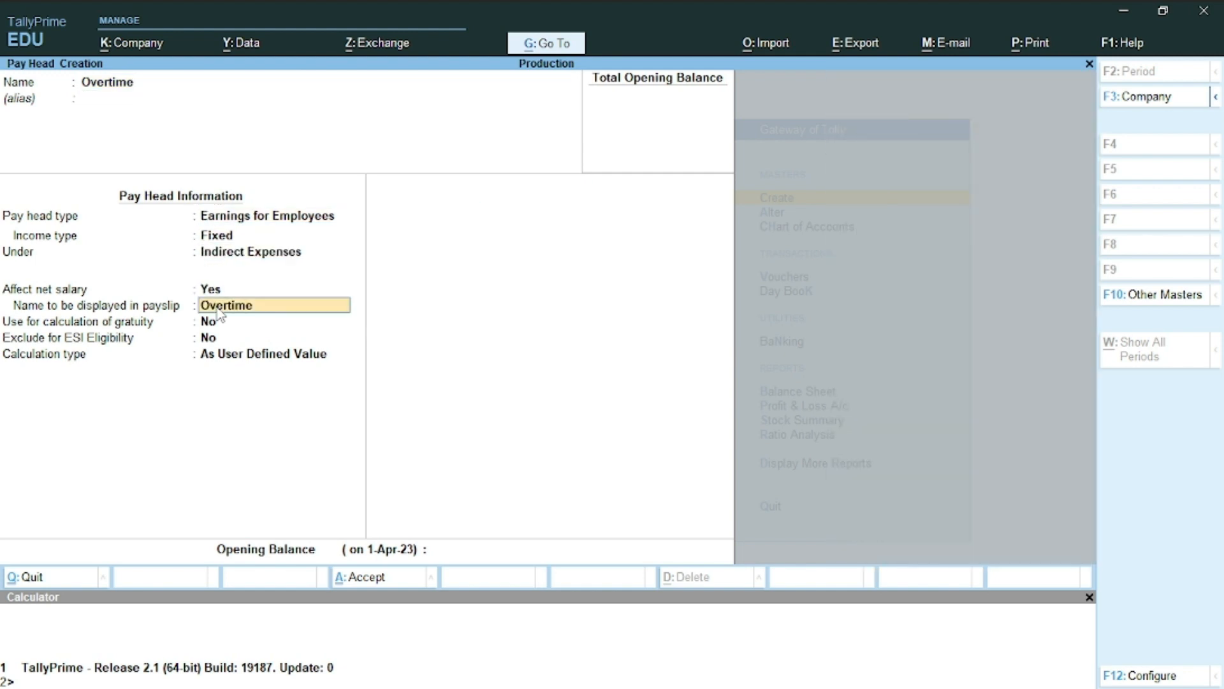
{"action": "key", "text": "Return"}
{"action": "key", "text": "Return"}
{"action": "key", "text": "Return"}
Calculate Overtime On Production using Overtime type, Normal Rounding limit 1, and save
{"action": "key", "text": "Down"}
{"action": "key", "text": "Down"}
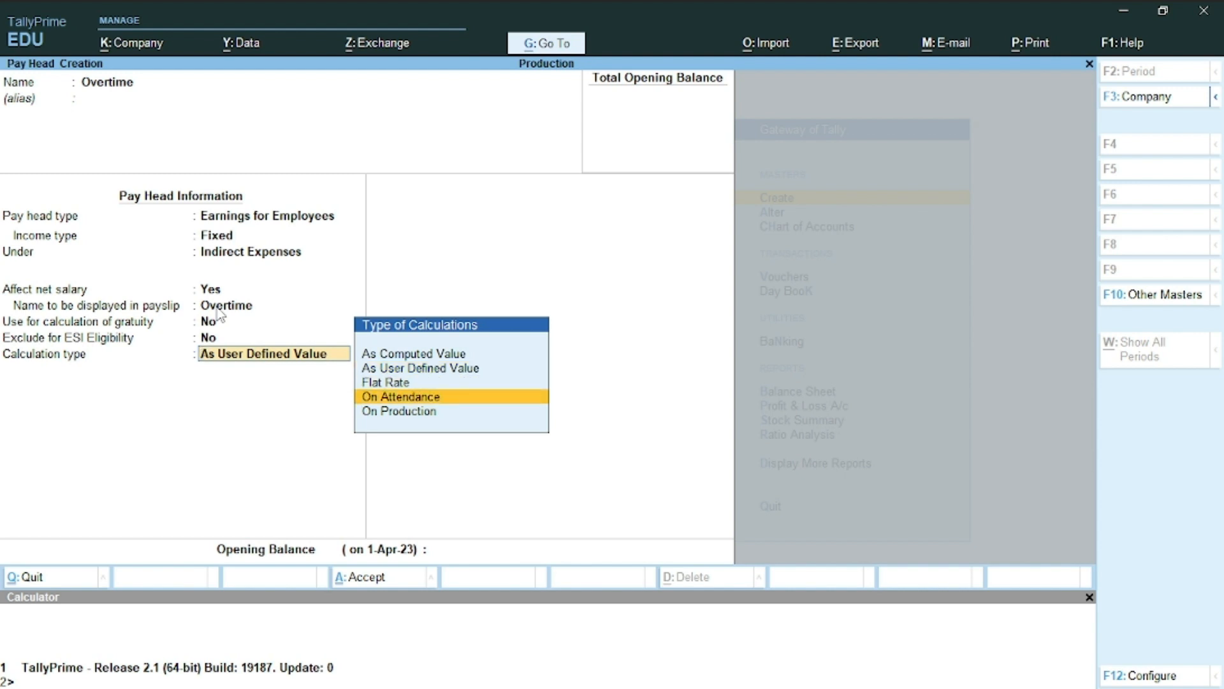
{"action": "key", "text": "Down"}
{"action": "key", "text": "Return"}
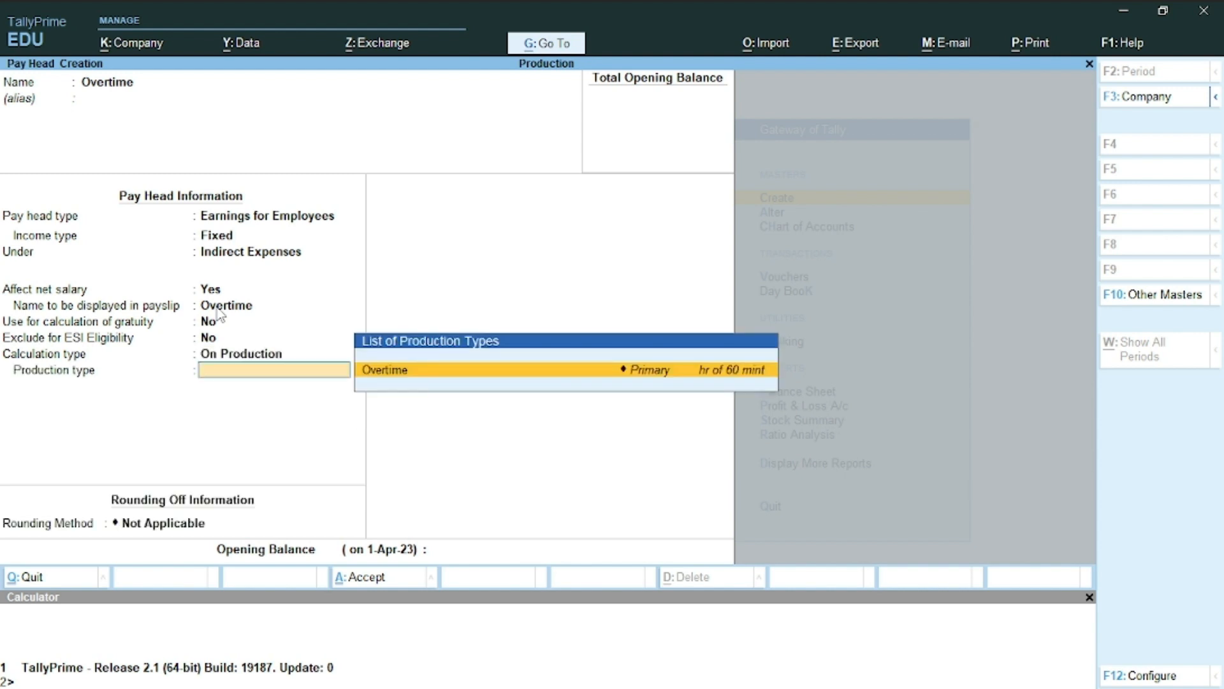
{"action": "key", "text": "Return"}
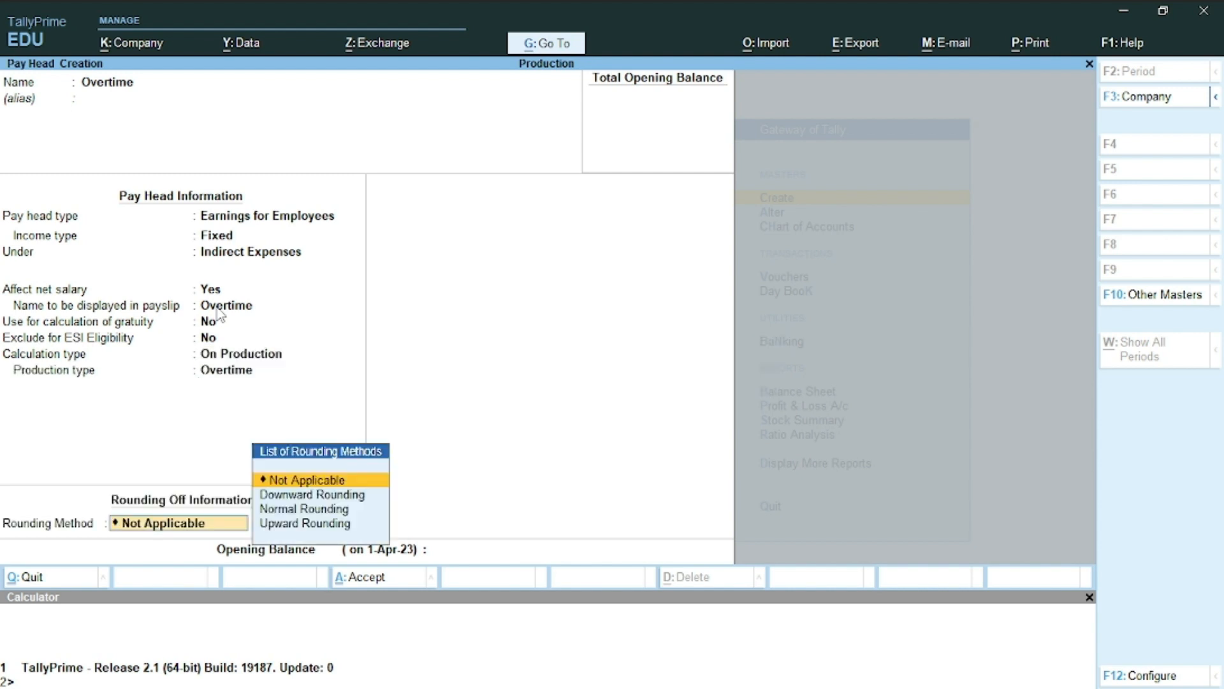
{"action": "key", "text": "Down"}
{"action": "key", "text": "Down"}
{"action": "key", "text": "Return"}
{"action": "type", "text": "1"}
{"action": "key", "text": "Return"}
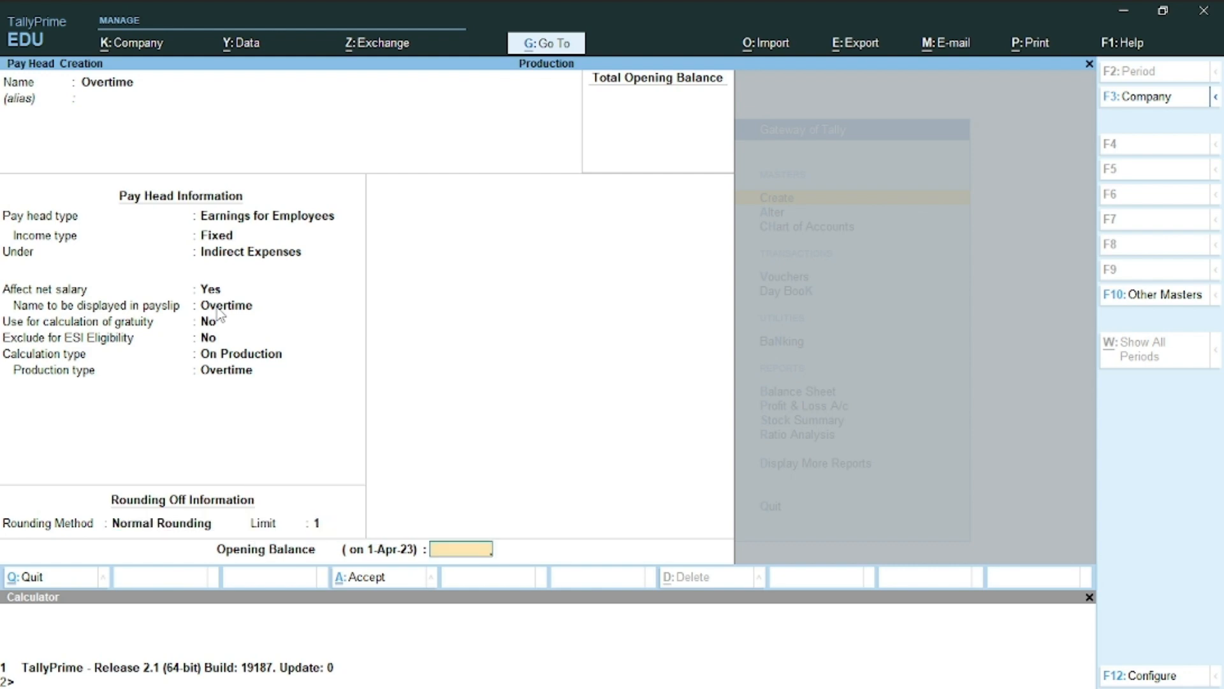
{"action": "key", "text": "ctrl+a"}
{"action": "key", "text": "alt+Tab"}
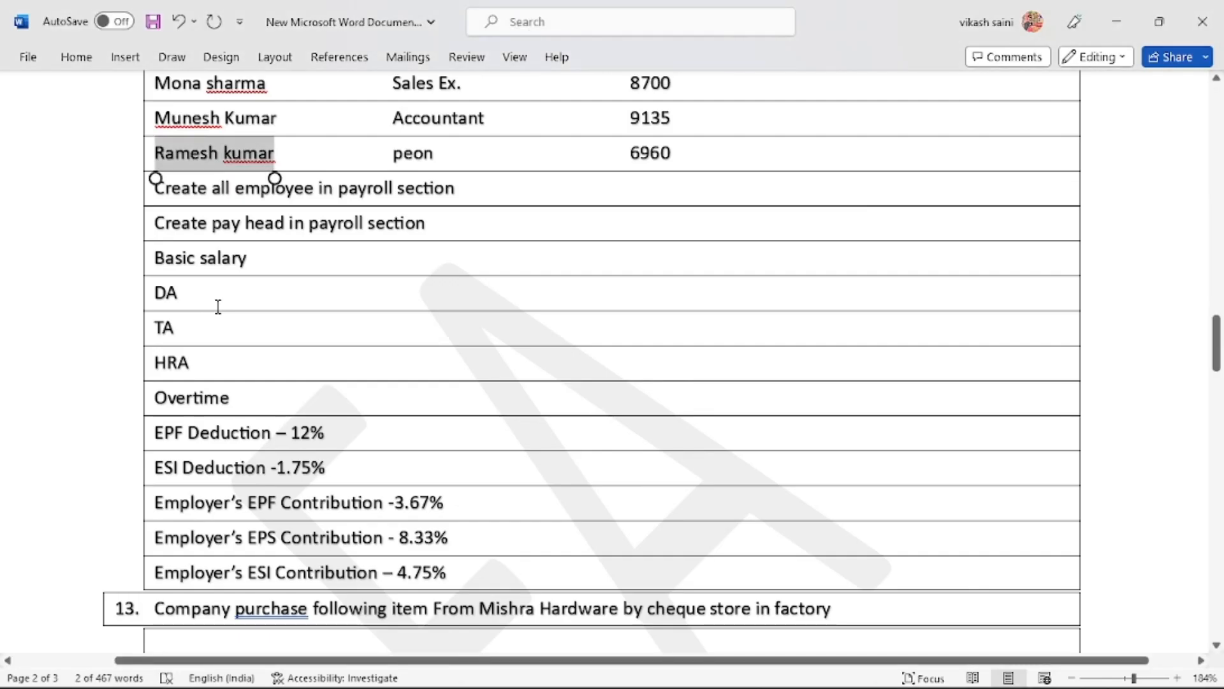
Select and copy the EPF Deduction – 12% line from the Word task list
{"action": "double_click", "coordinate": [226, 433]}
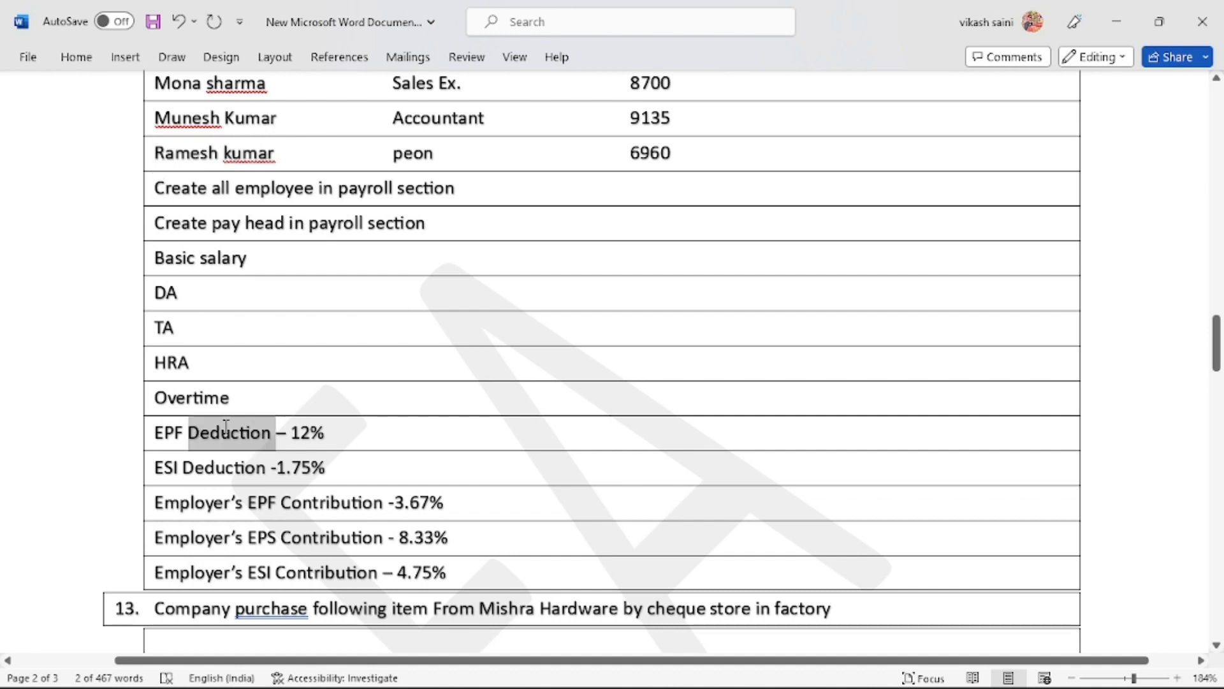
{"action": "triple_click", "coordinate": [226, 433]}
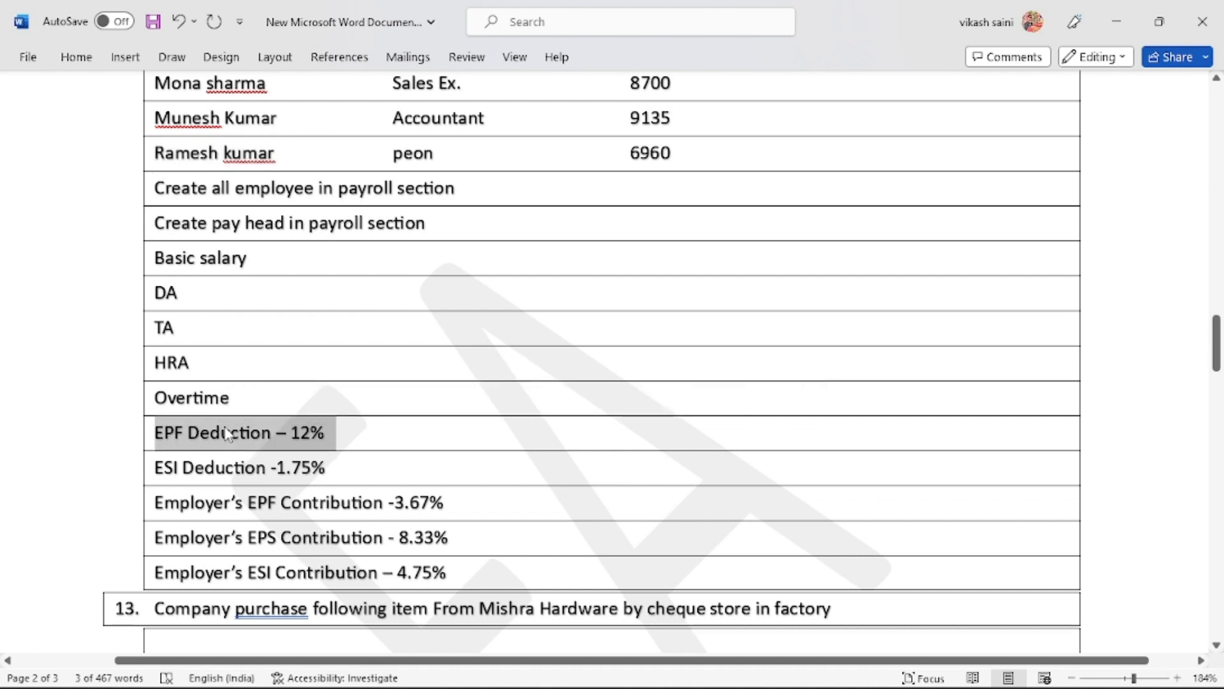
{"action": "key", "text": "alt+Tab"}
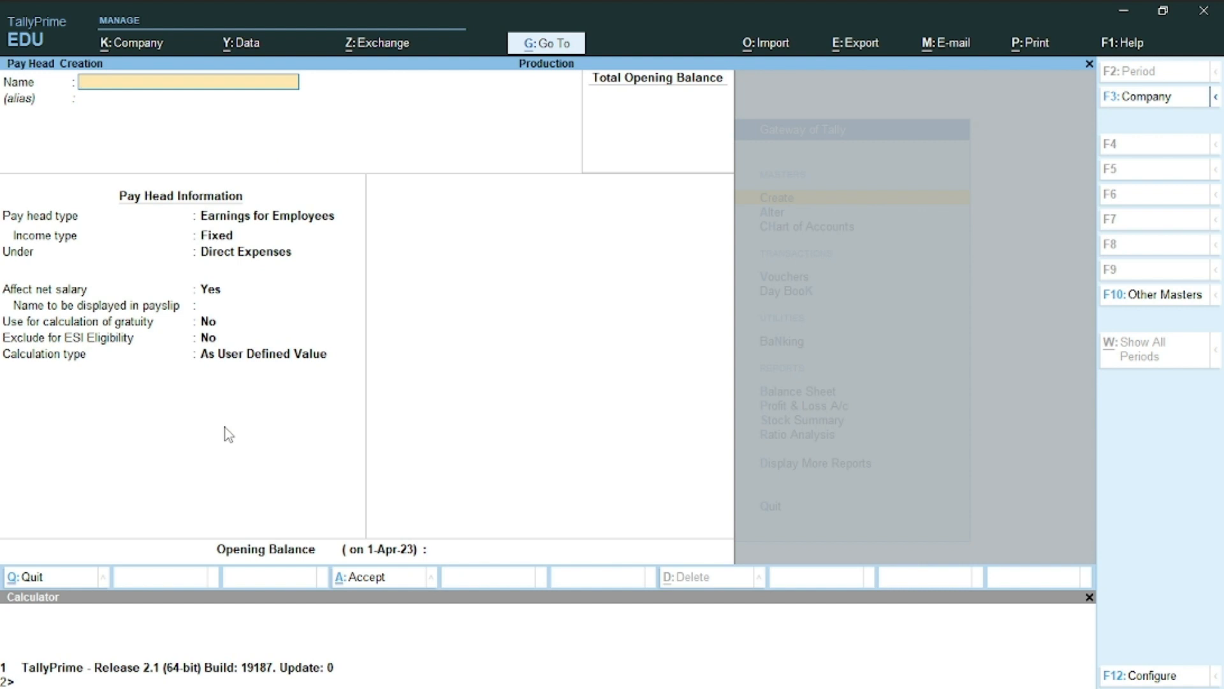
Create pay head EPF Deduction – 12% as Employees' Statutory Deductions under Current Liabilities
{"action": "type", "text": "EPF Deduction – 12%"}
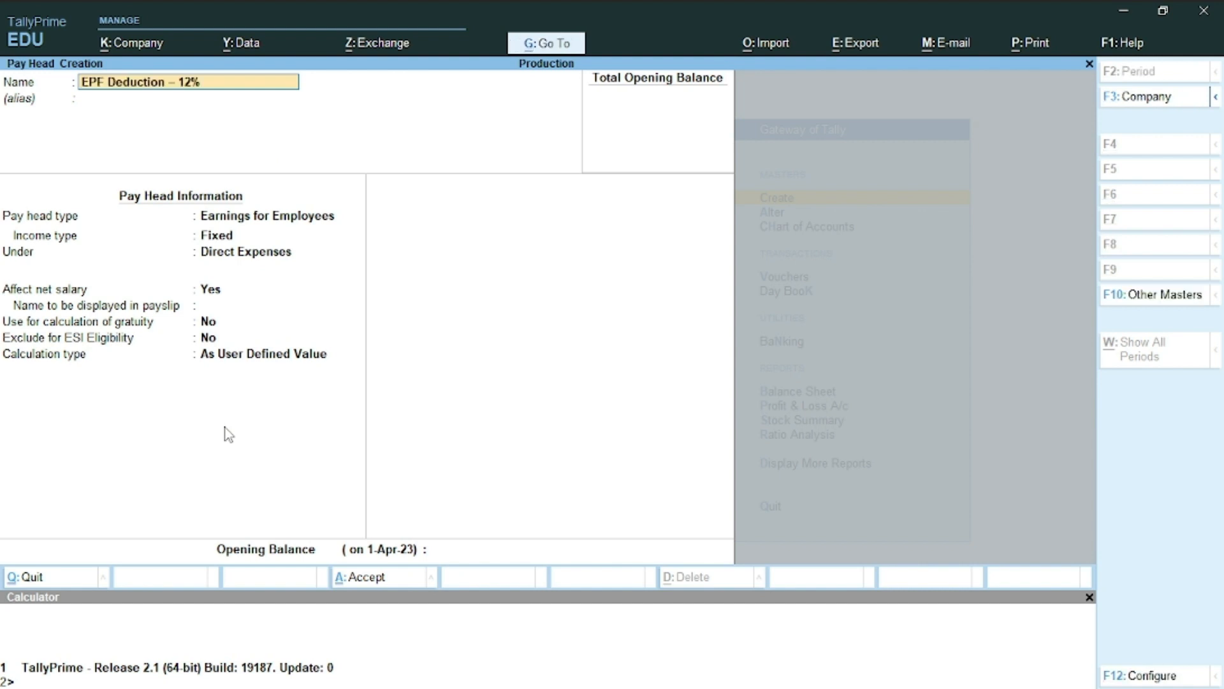
{"action": "key", "text": "Return"}
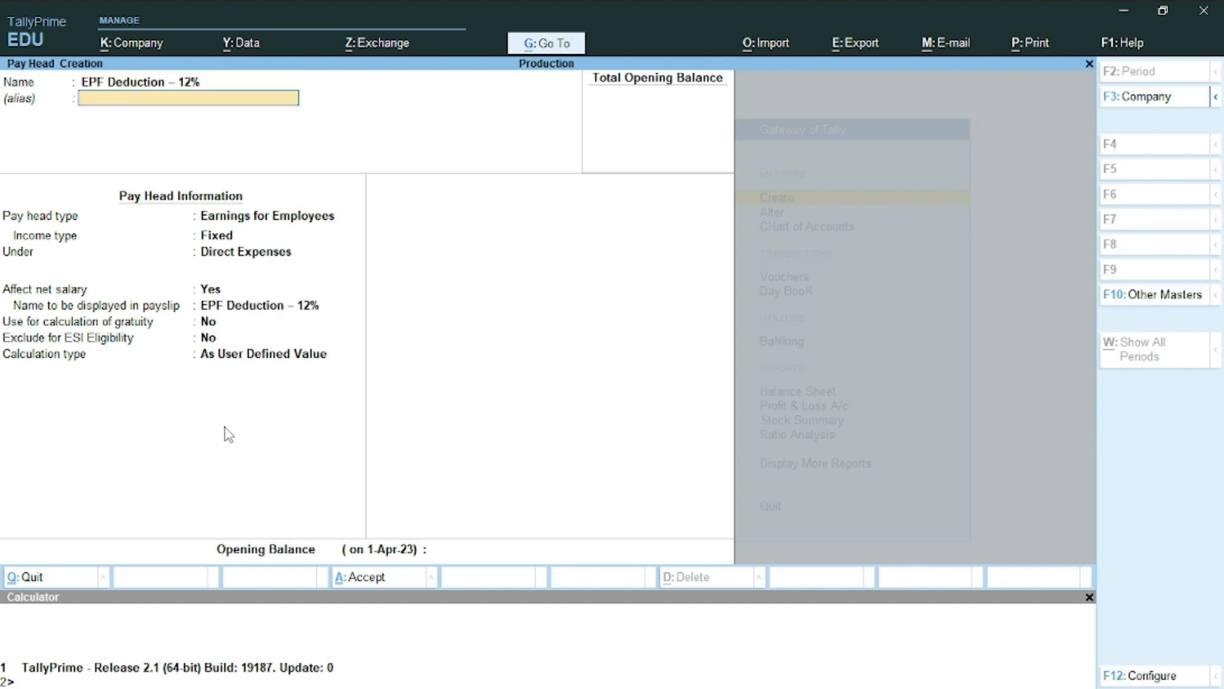
{"action": "key", "text": "Return"}
{"action": "key", "text": "Down"}
{"action": "key", "text": "Down"}
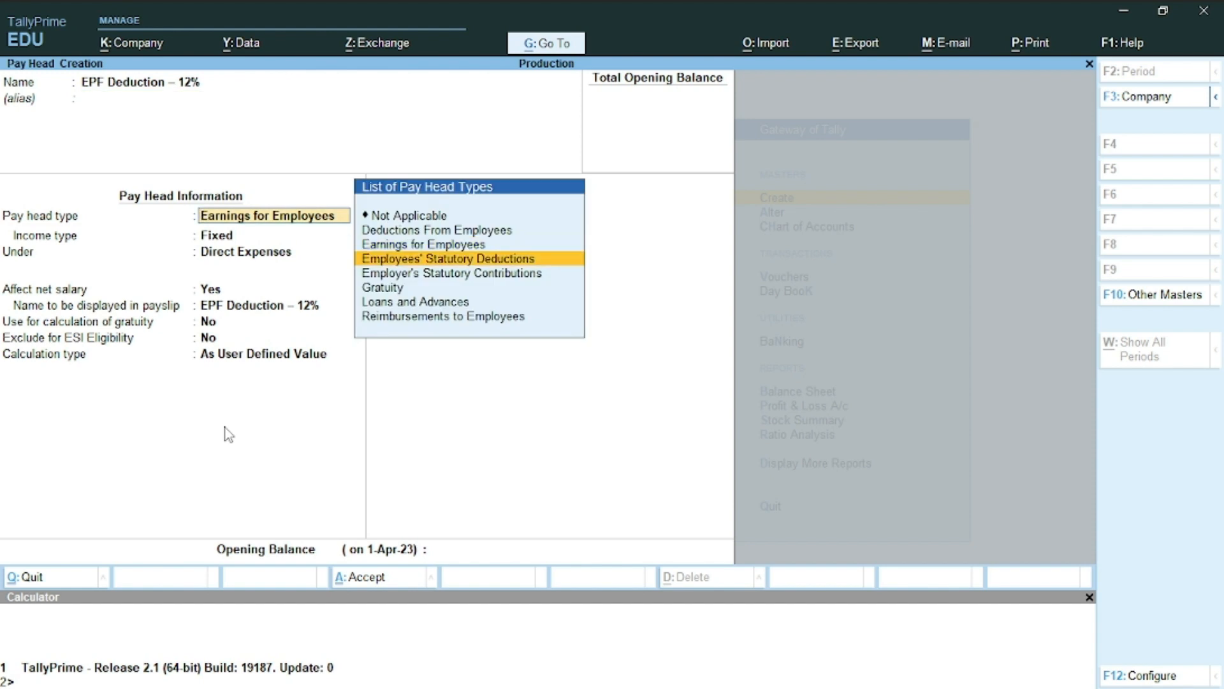
{"action": "key", "text": "Return"}
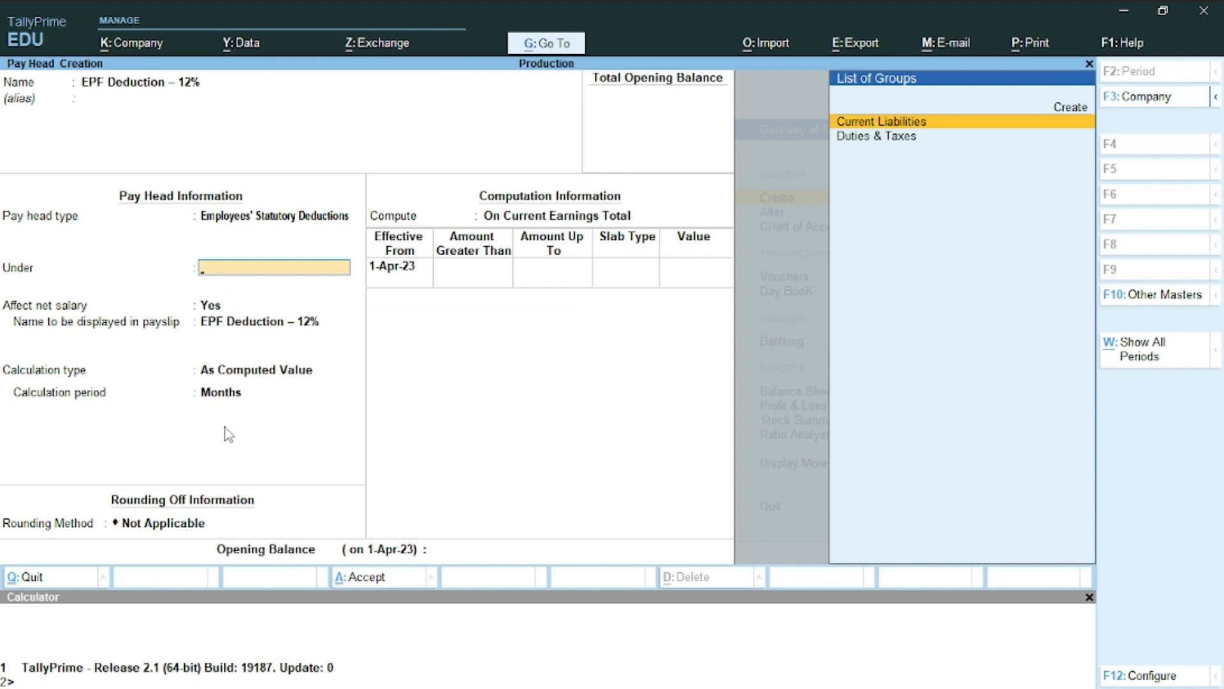
{"action": "key", "text": "Return"}
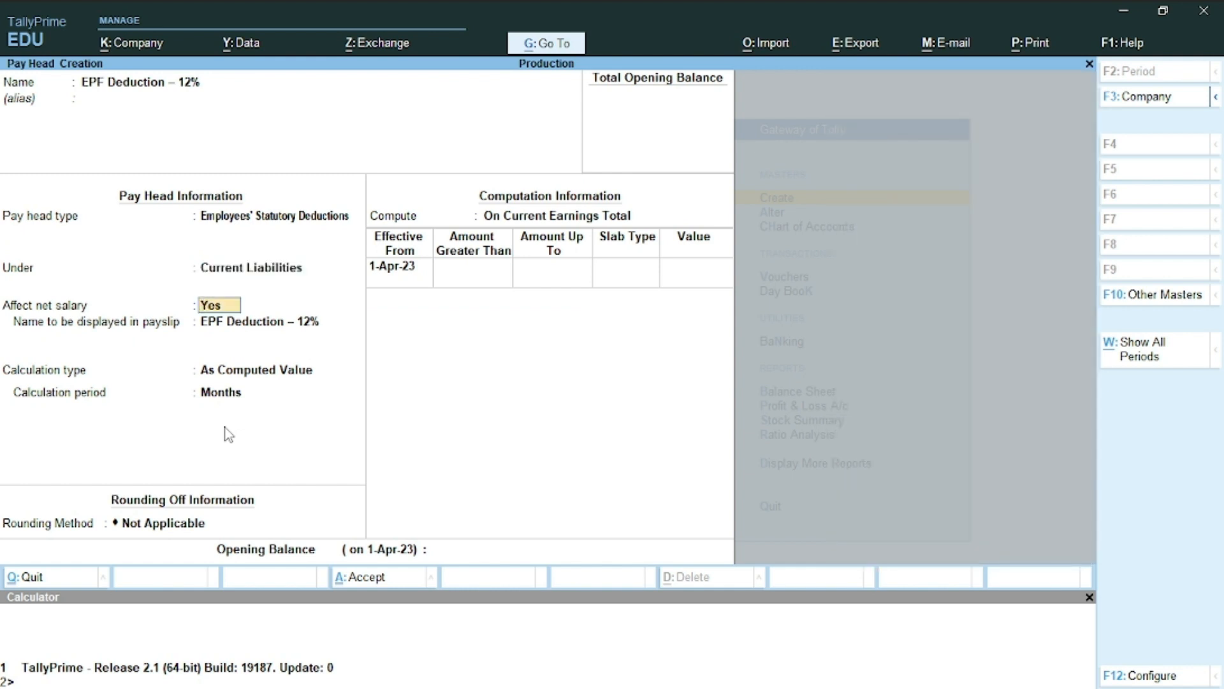
{"action": "key", "text": "Return"}
{"action": "key", "text": "Return"}
{"action": "key", "text": "Return"}
Use Normal Rounding with limit 1 and compute the deduction On Specified Formula
{"action": "key", "text": "Return"}
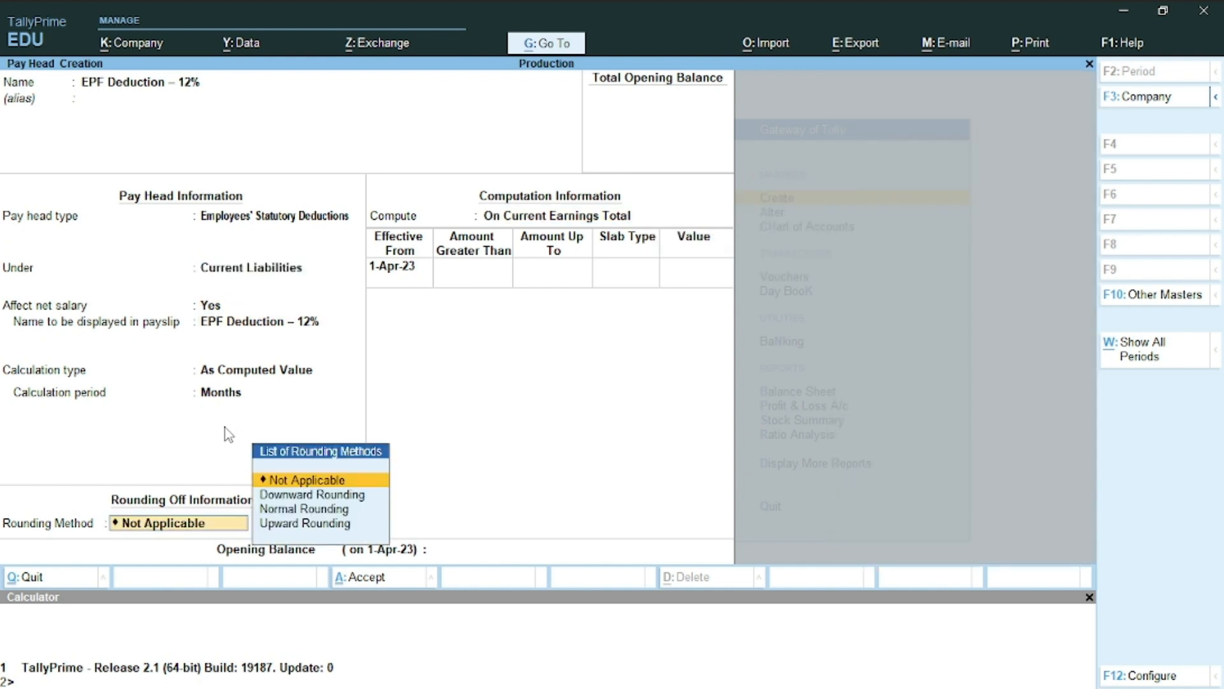
{"action": "key", "text": "Down"}
{"action": "key", "text": "Down"}
{"action": "key", "text": "Return"}
{"action": "type", "text": "1"}
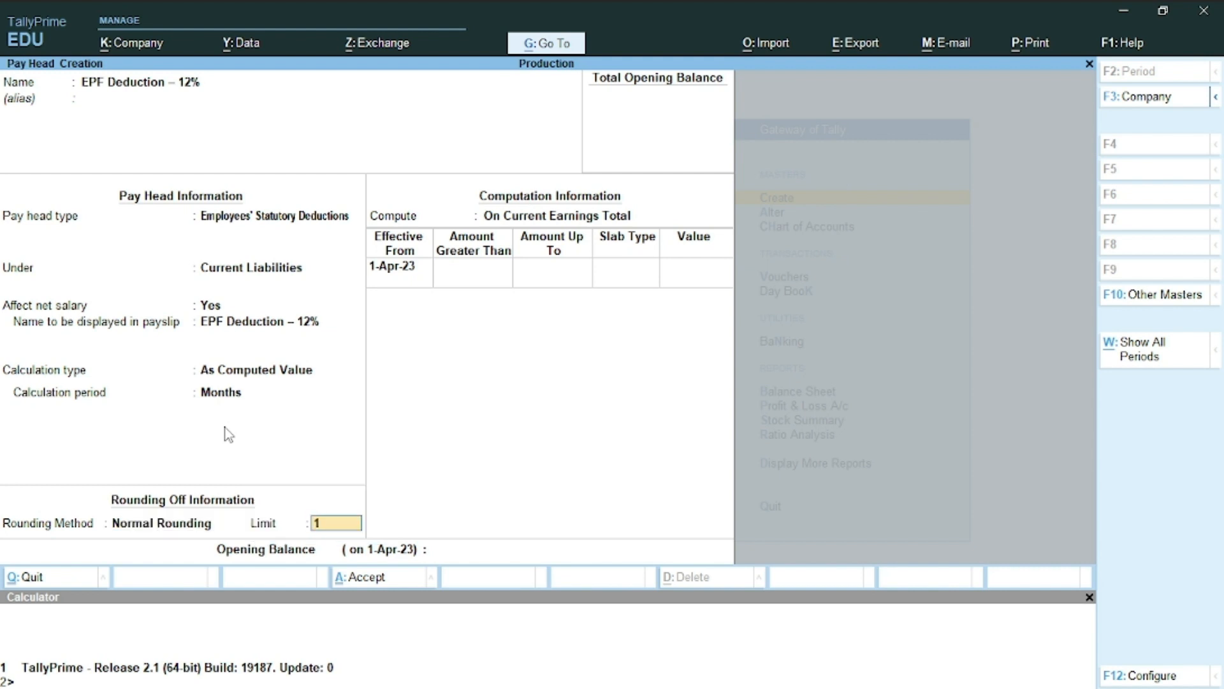
{"action": "key", "text": "Return"}
{"action": "key", "text": "Return"}
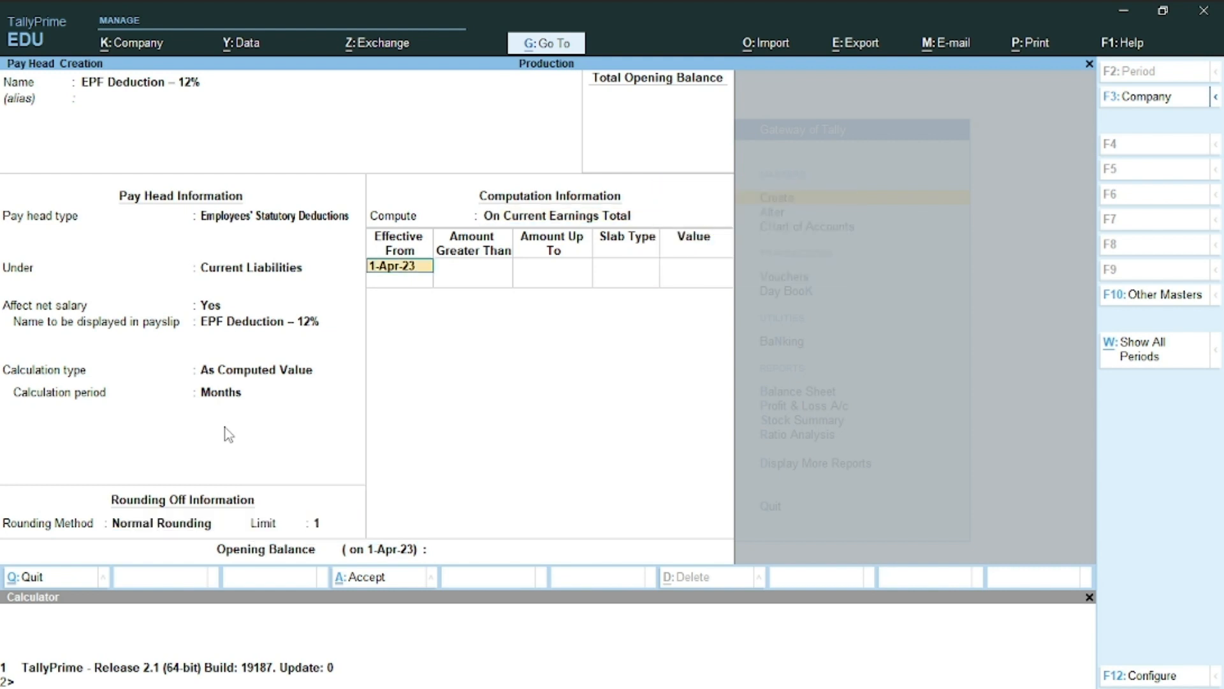
{"action": "key", "text": "BackSpace"}
{"action": "key", "text": "Down"}
{"action": "key", "text": "Down"}
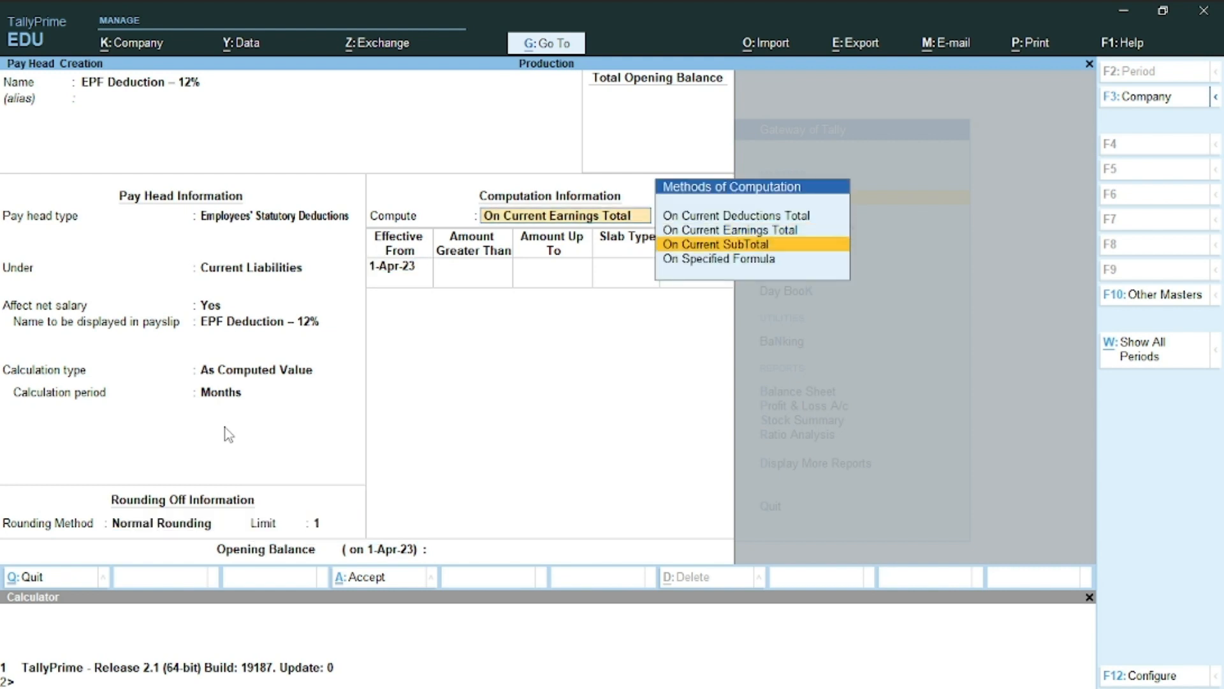
{"action": "key", "text": "Up"}
{"action": "key", "text": "Up"}
{"action": "key", "text": "Down"}
{"action": "key", "text": "Down"}
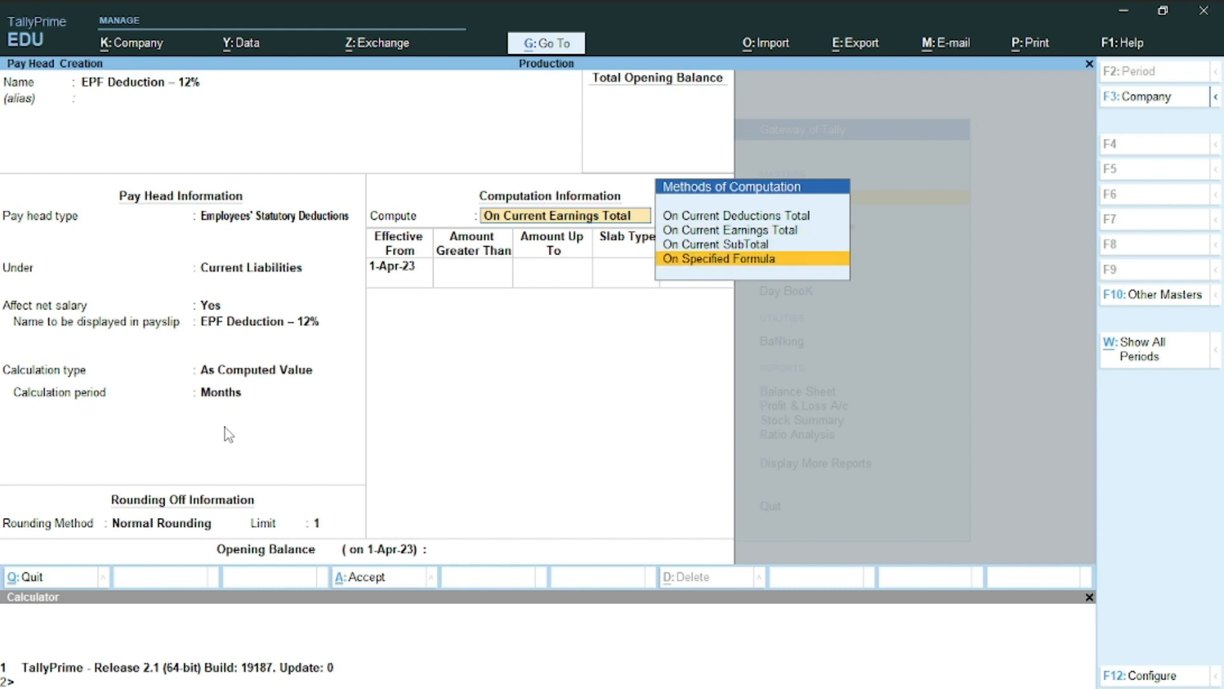
{"action": "key", "text": "Return"}
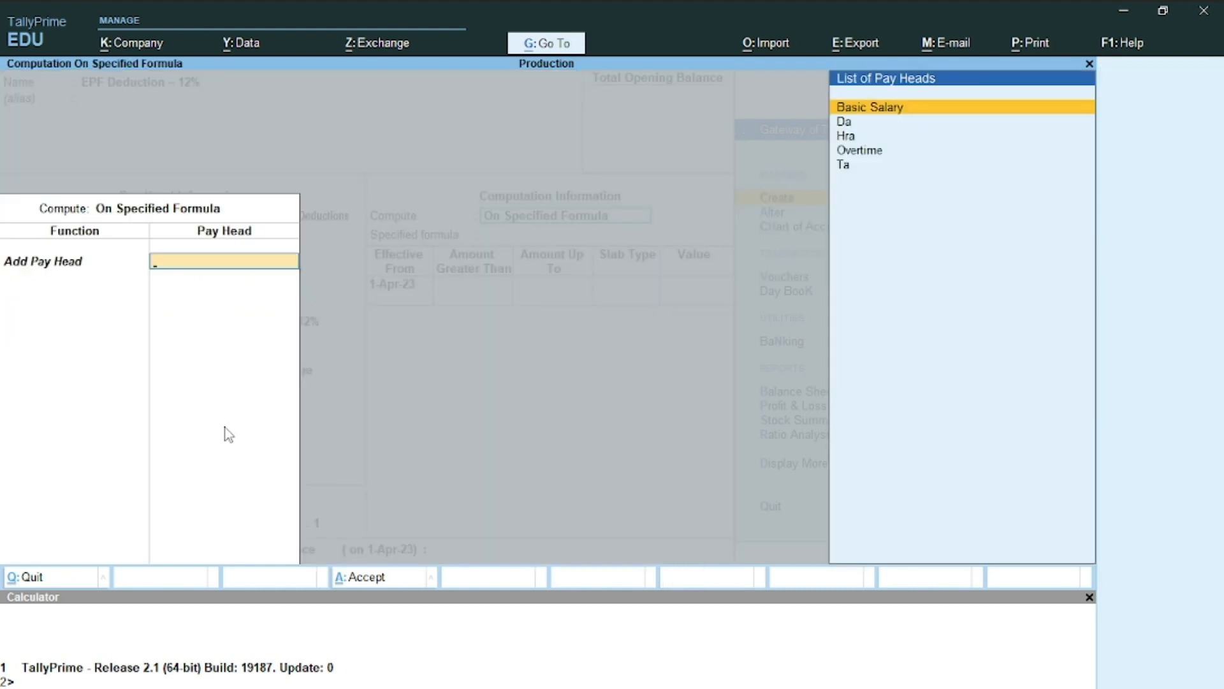
Base the formula on Basic Salary with a 12 percent slab rate
{"action": "key", "text": "Down"}
{"action": "key", "text": "Up"}
{"action": "key", "text": "Return"}
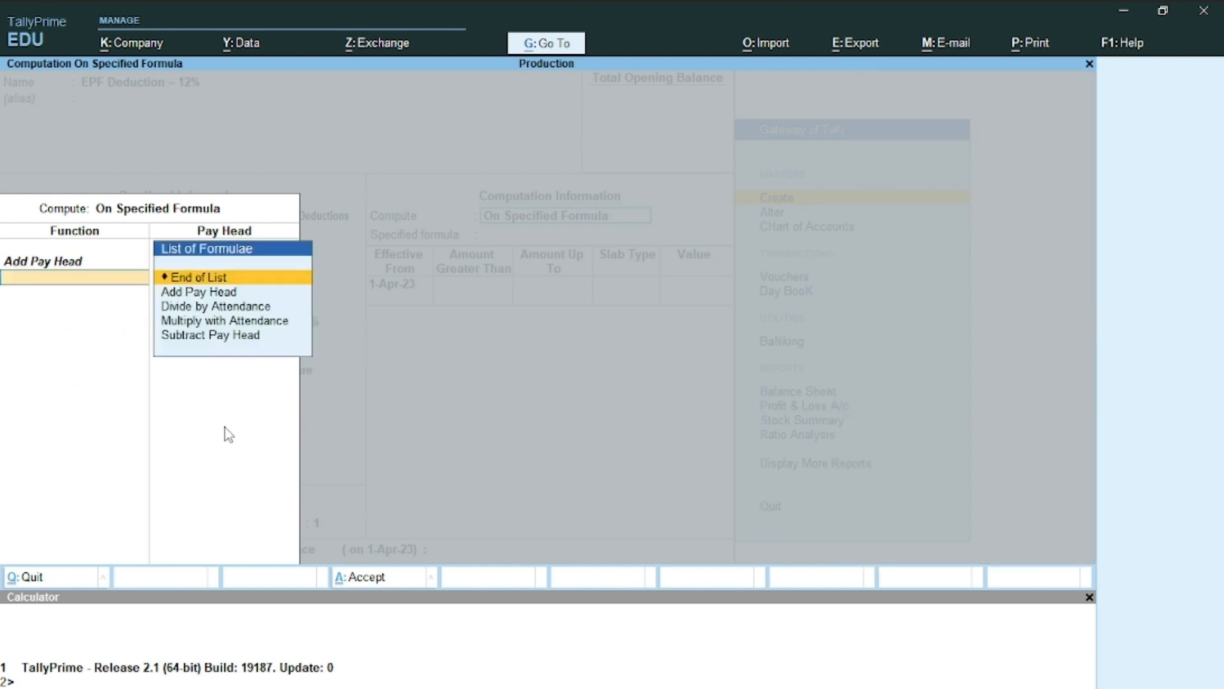
{"action": "key", "text": "Return"}
{"action": "key", "text": "Return"}
{"action": "key", "text": "Return"}
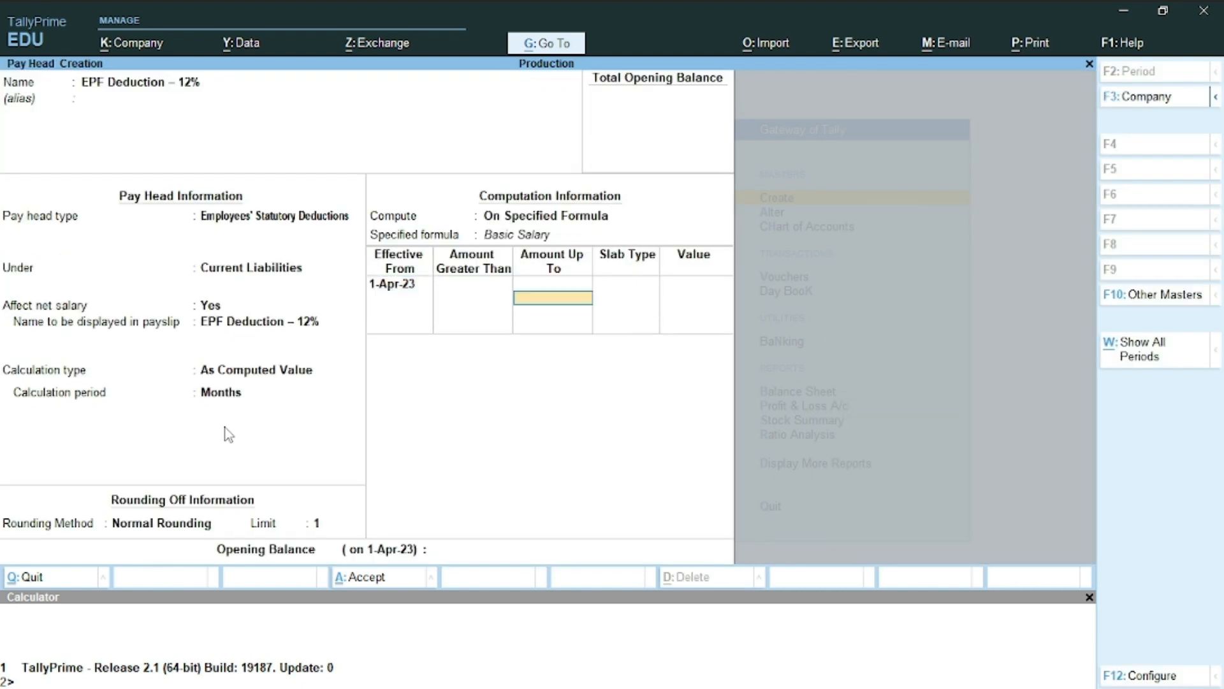
{"action": "key", "text": "Return"}
{"action": "key", "text": "Return"}
{"action": "type", "text": "12"}
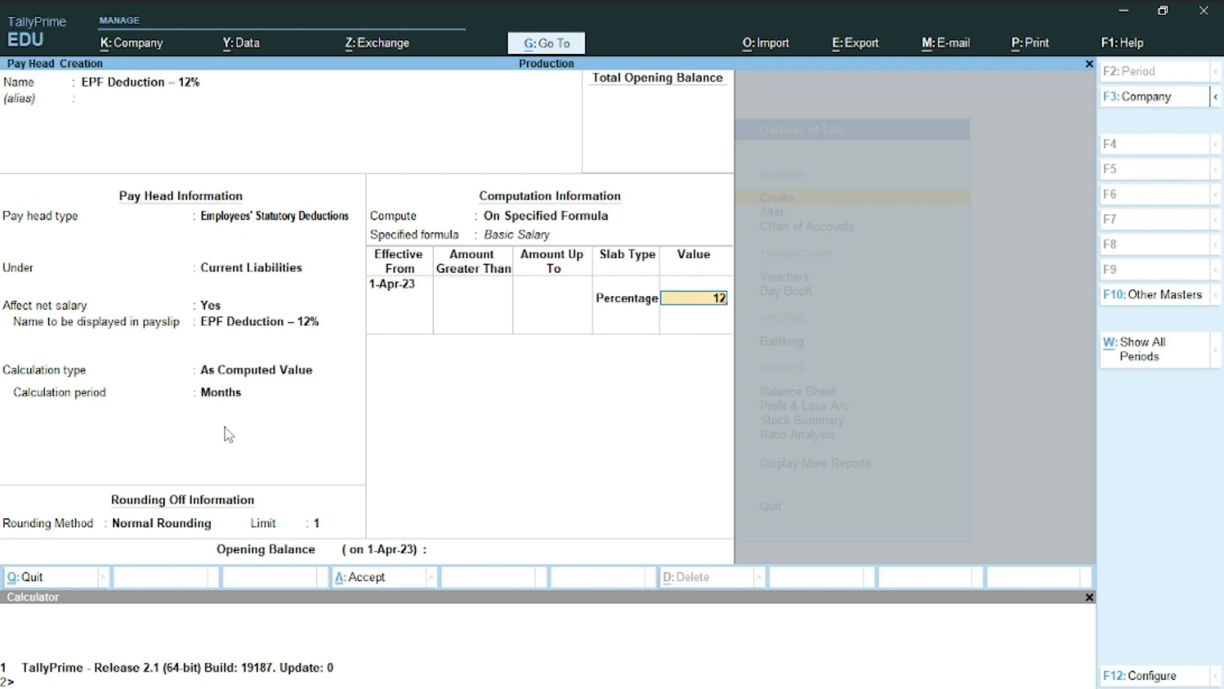
{"action": "key", "text": "Return"}
{"action": "key", "text": "Return"}
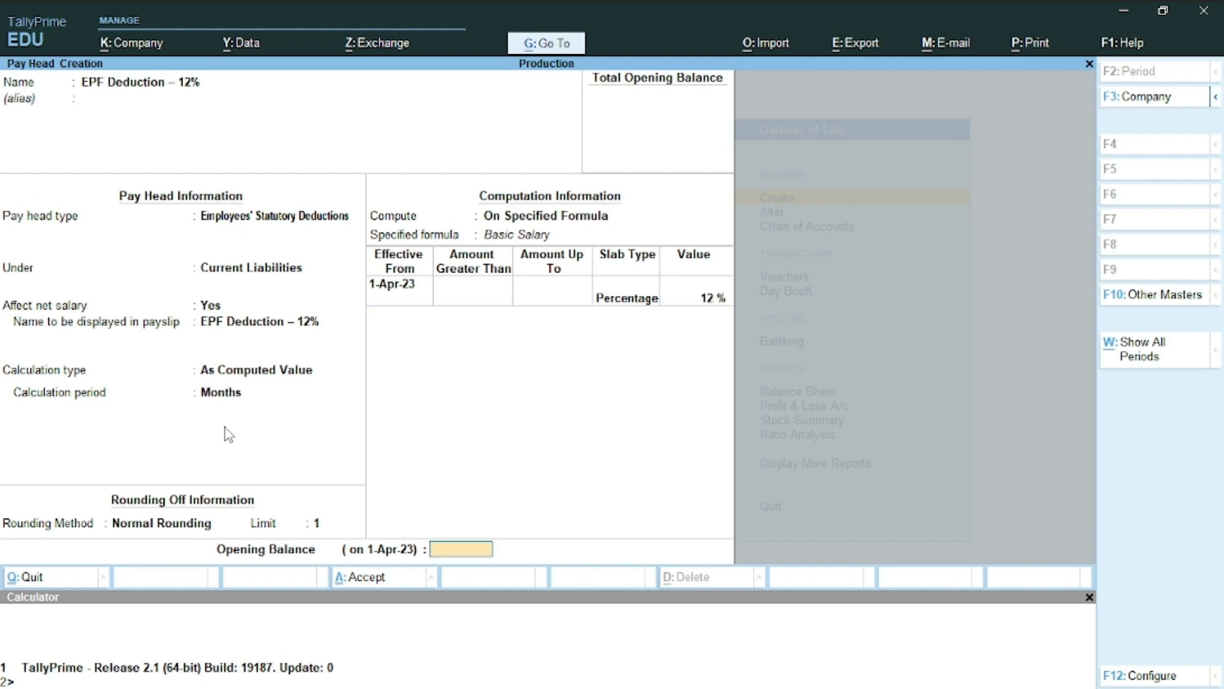
{"action": "key", "text": "Return"}
{"action": "key", "text": "Return"}
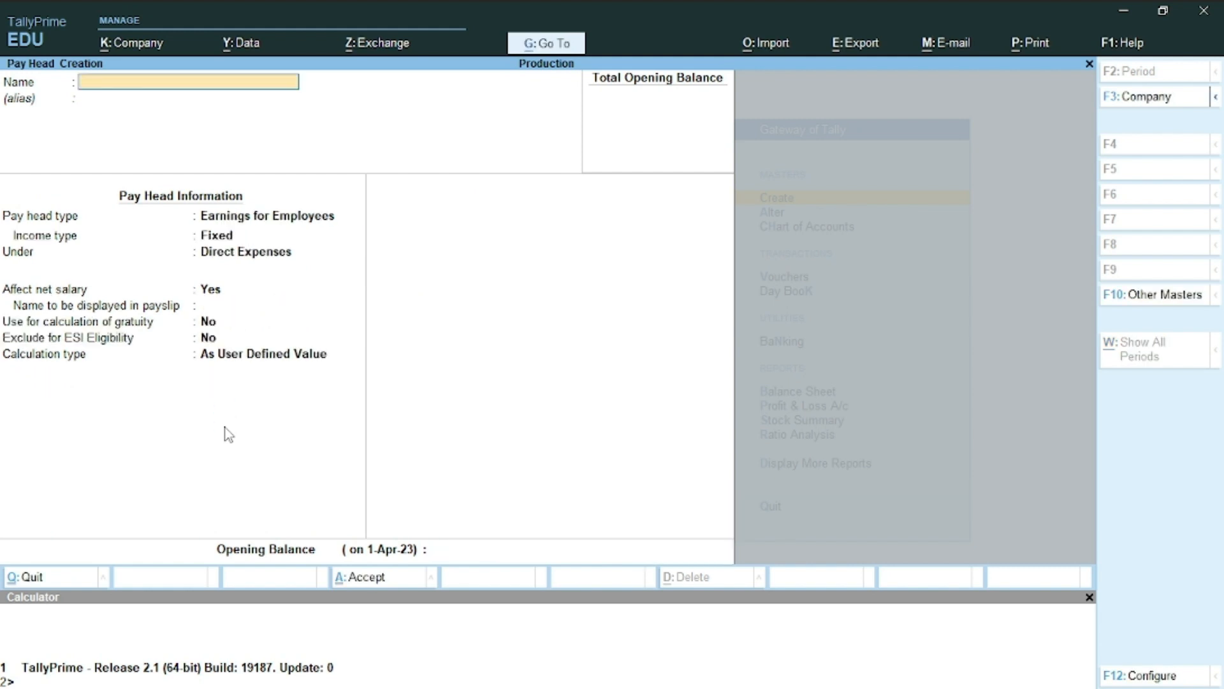
Select the ESI Deduction -1.75% line in the Word task list for copying
{"action": "key", "text": "alt+Tab"}
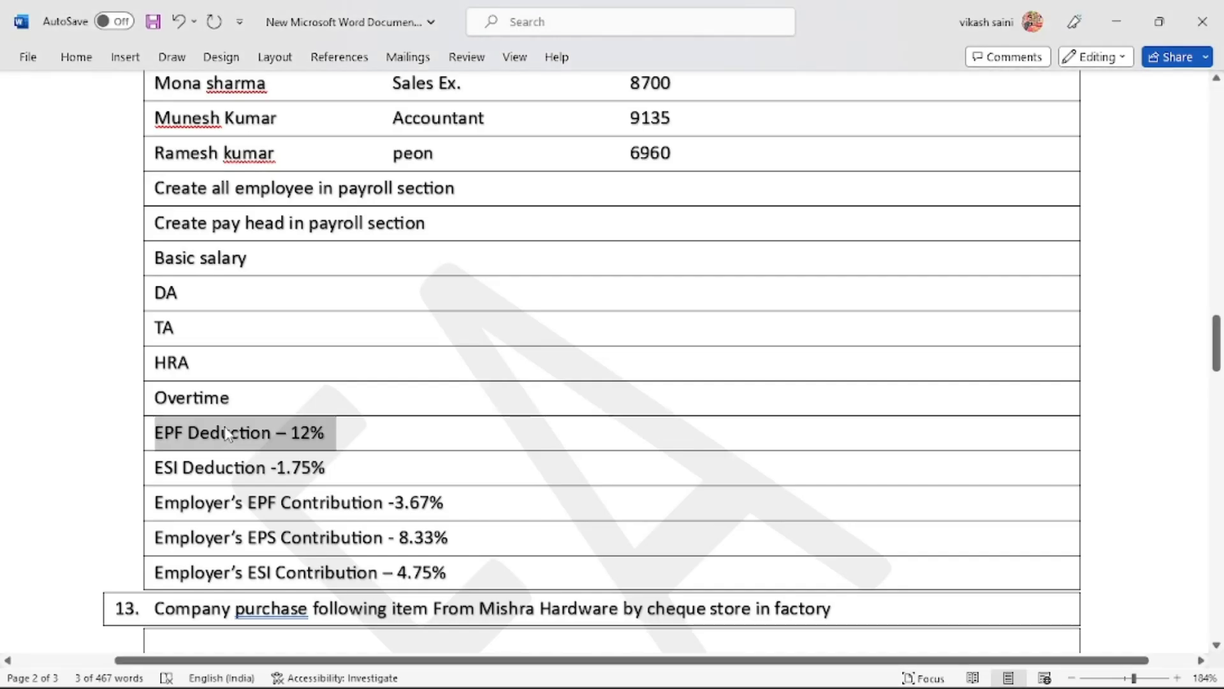
{"action": "left_click", "coordinate": [204, 456]}
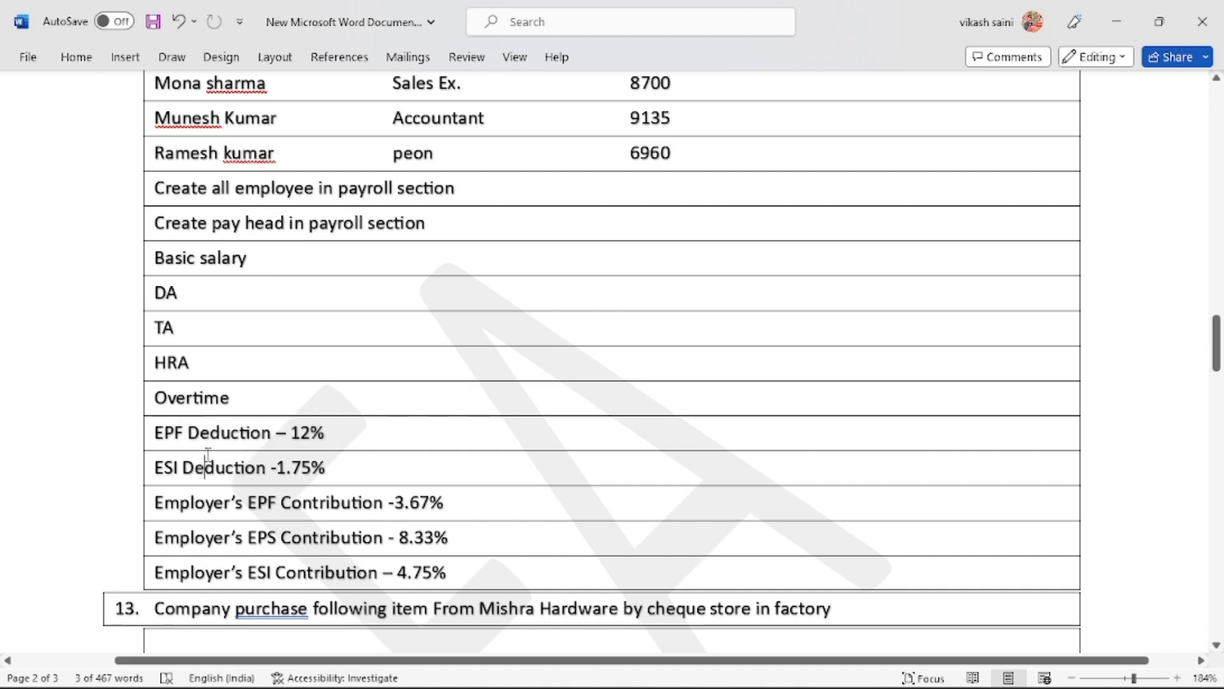
{"action": "double_click", "coordinate": [211, 459]}
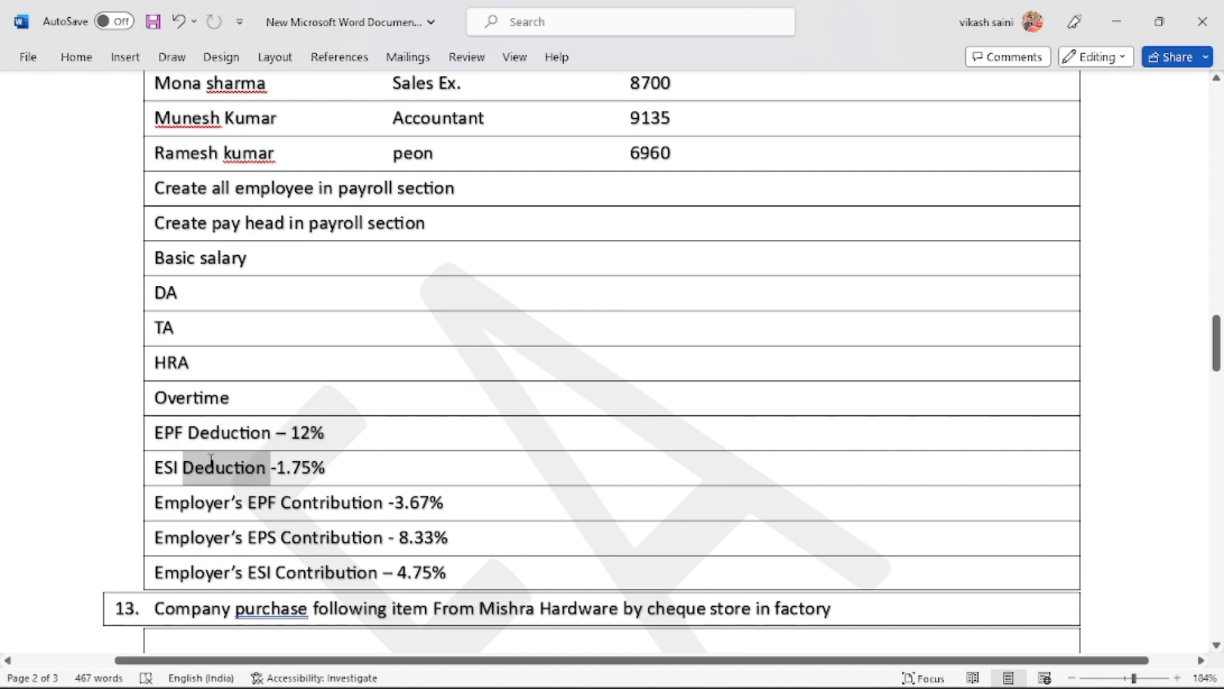
{"action": "triple_click", "coordinate": [212, 462]}
{"action": "key", "text": "ctrl+c"}
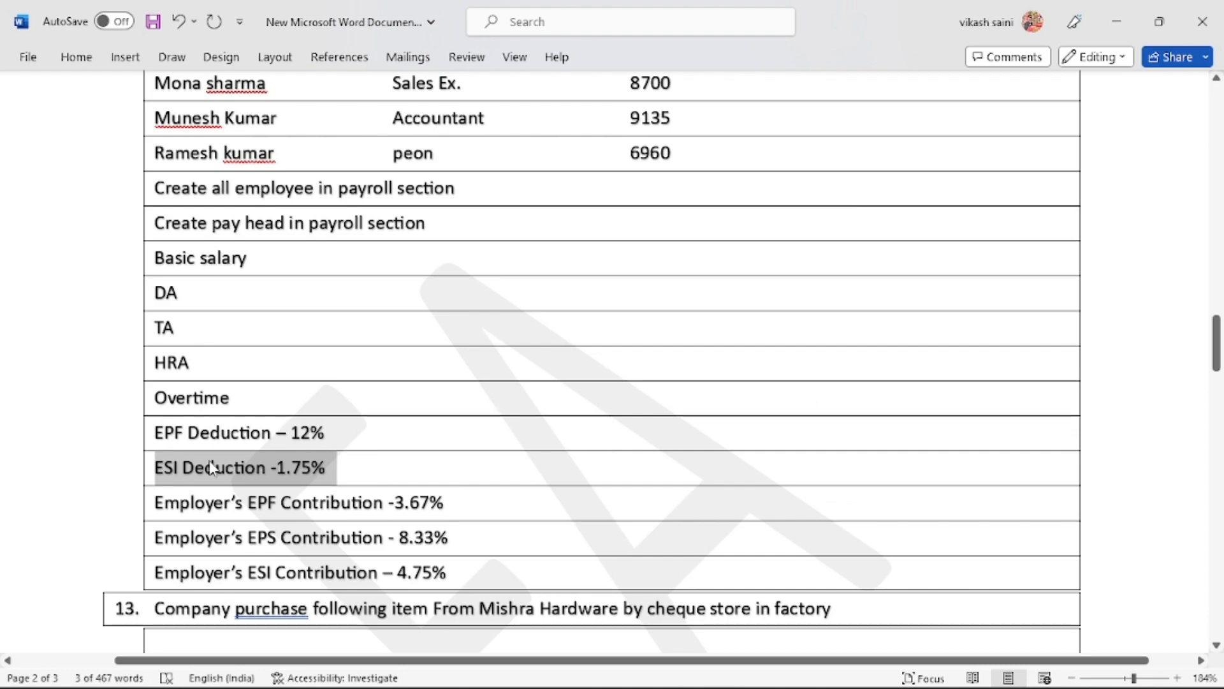
{"action": "key", "text": "alt+Tab"}
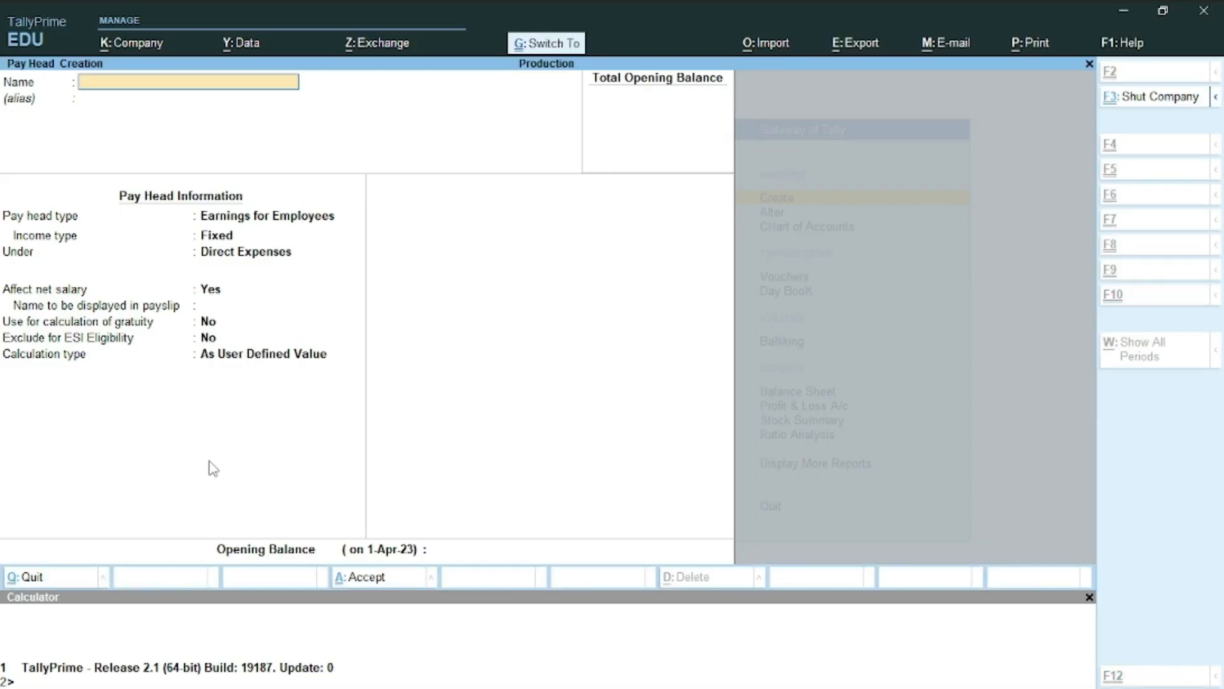
Name the pay head ESI Deduction -1.75% as Employees' Statutory Deductions under Current Liabilities, Normal Rounding limit 1
{"action": "key", "text": "ctrl+v"}
{"action": "key", "text": "Return"}
{"action": "key", "text": "Return"}
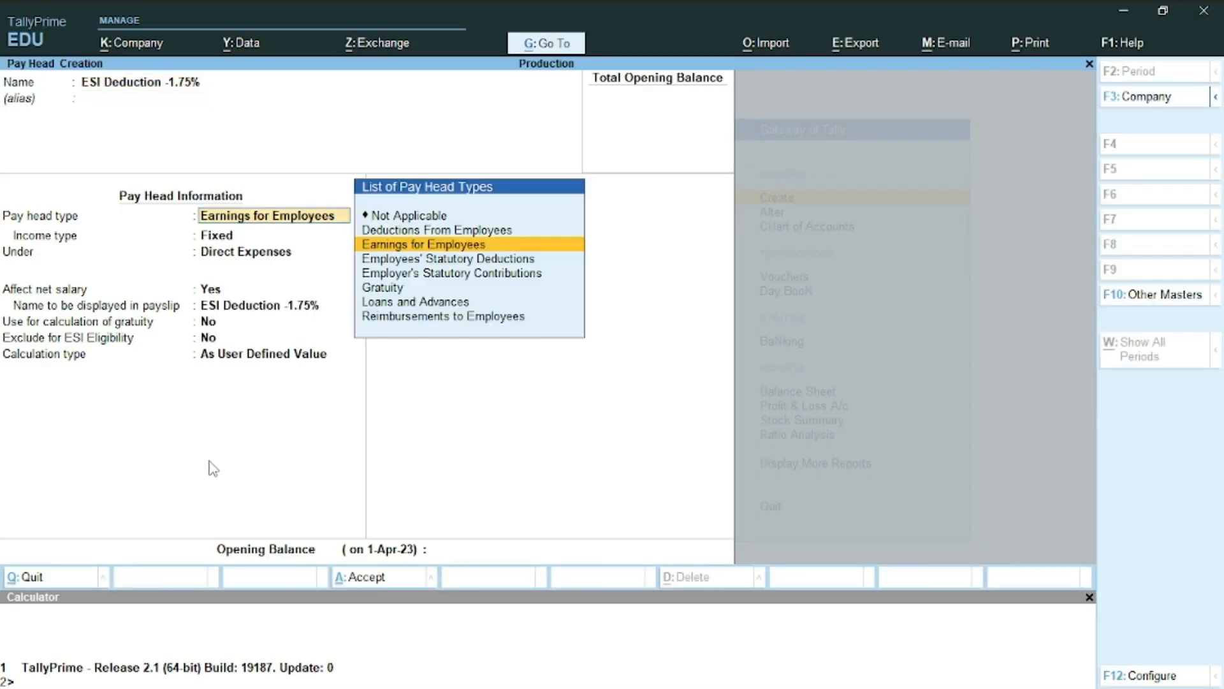
{"action": "key", "text": "Down"}
{"action": "key", "text": "Return"}
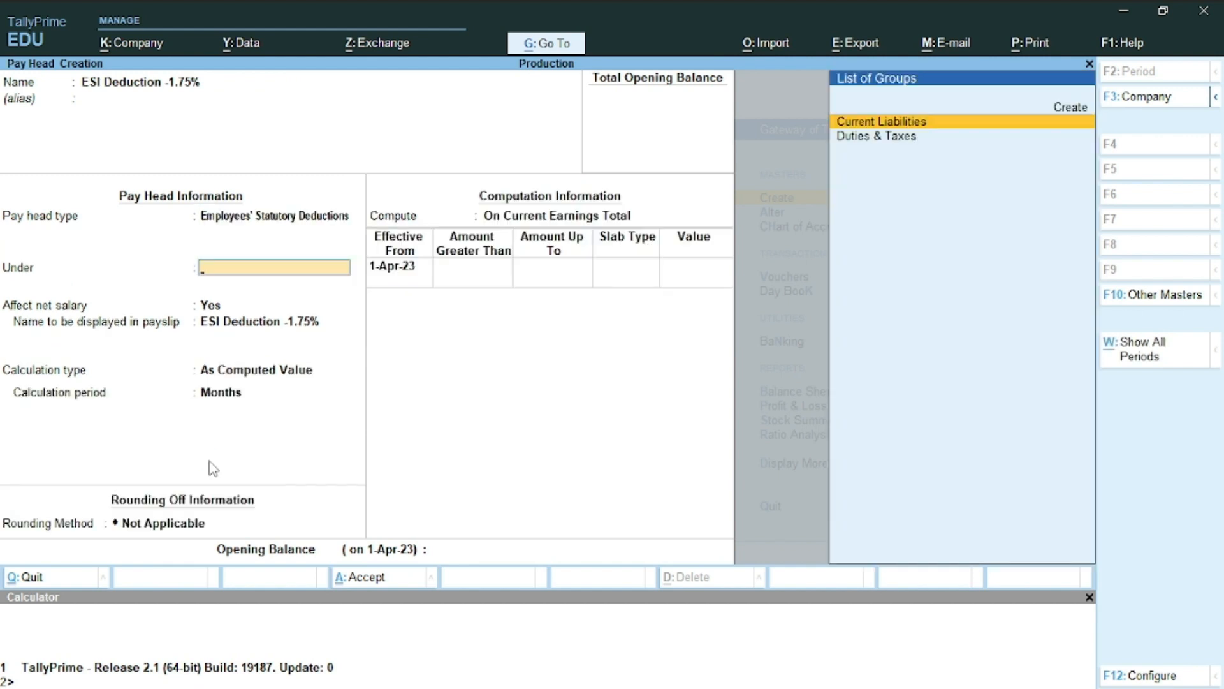
{"action": "key", "text": "Down"}
{"action": "key", "text": "Up"}
{"action": "key", "text": "Return"}
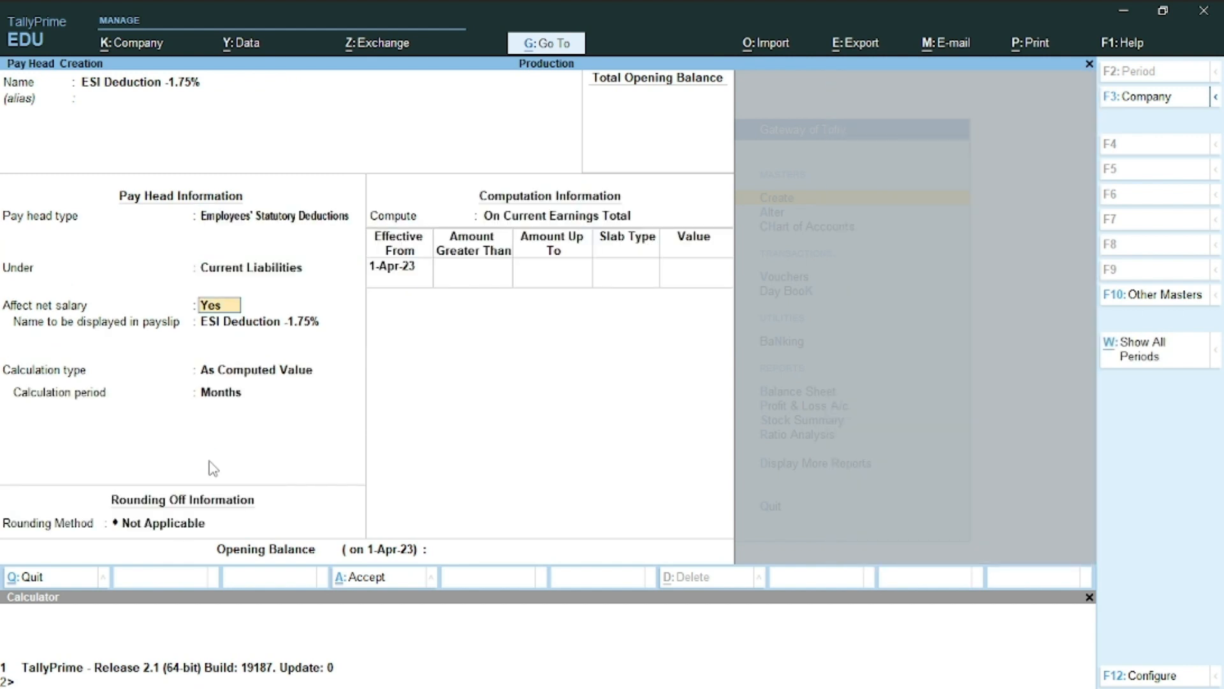
{"action": "key", "text": "Return"}
{"action": "key", "text": "Return"}
{"action": "key", "text": "Return"}
{"action": "key", "text": "Return"}
{"action": "key", "text": "Return"}
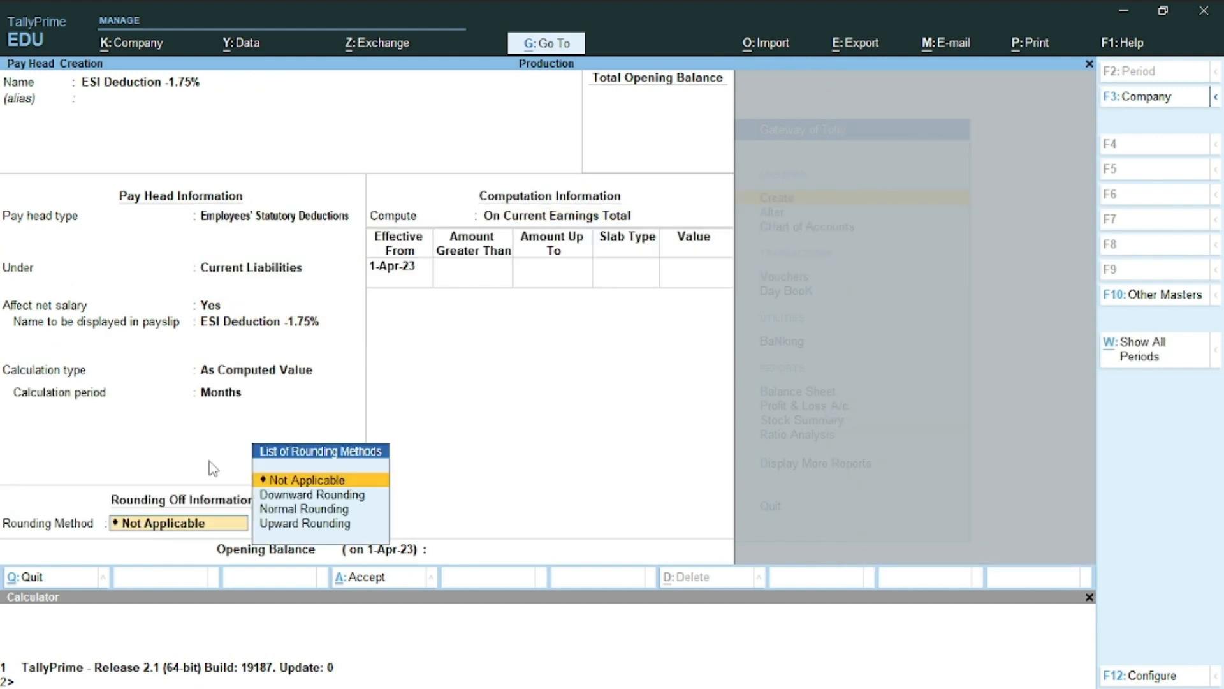
{"action": "key", "text": "Down"}
{"action": "key", "text": "Down"}
{"action": "key", "text": "Return"}
{"action": "type", "text": "1"}
{"action": "key", "text": "Return"}
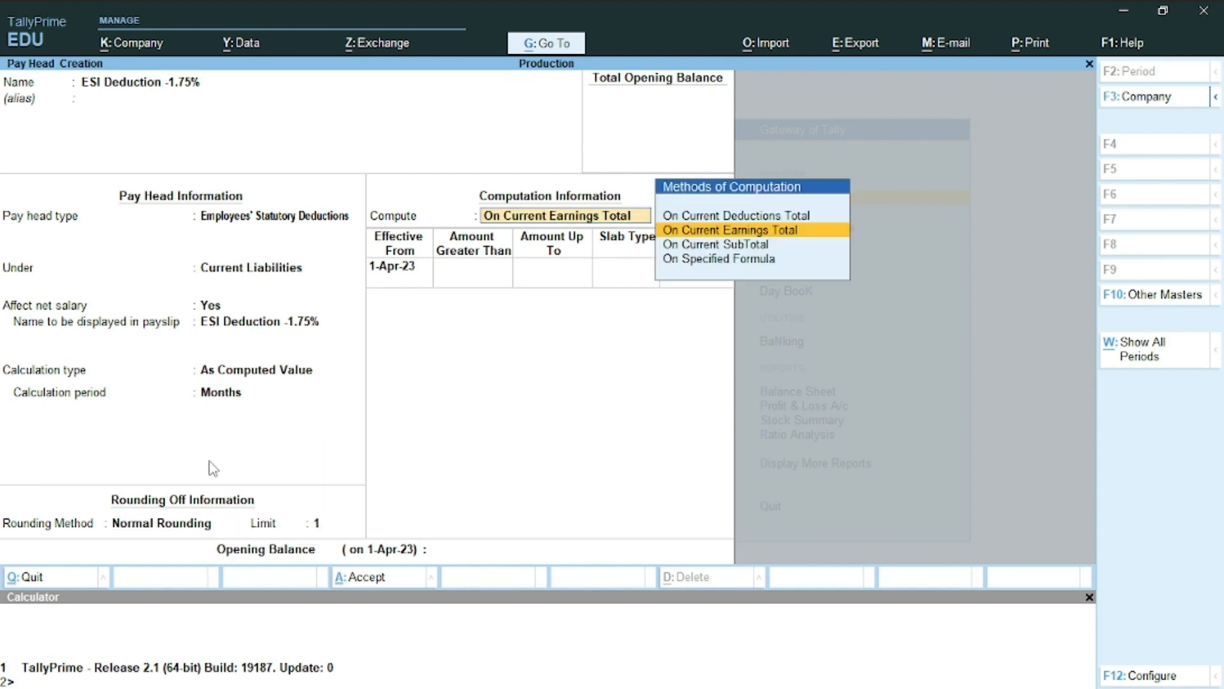
{"action": "key", "text": "Return"}
Compute it on a specified formula of Basic Salary at 1.75% and save the pay head
{"action": "key", "text": "BackSpace"}
{"action": "key", "text": "Down"}
{"action": "key", "text": "Down"}
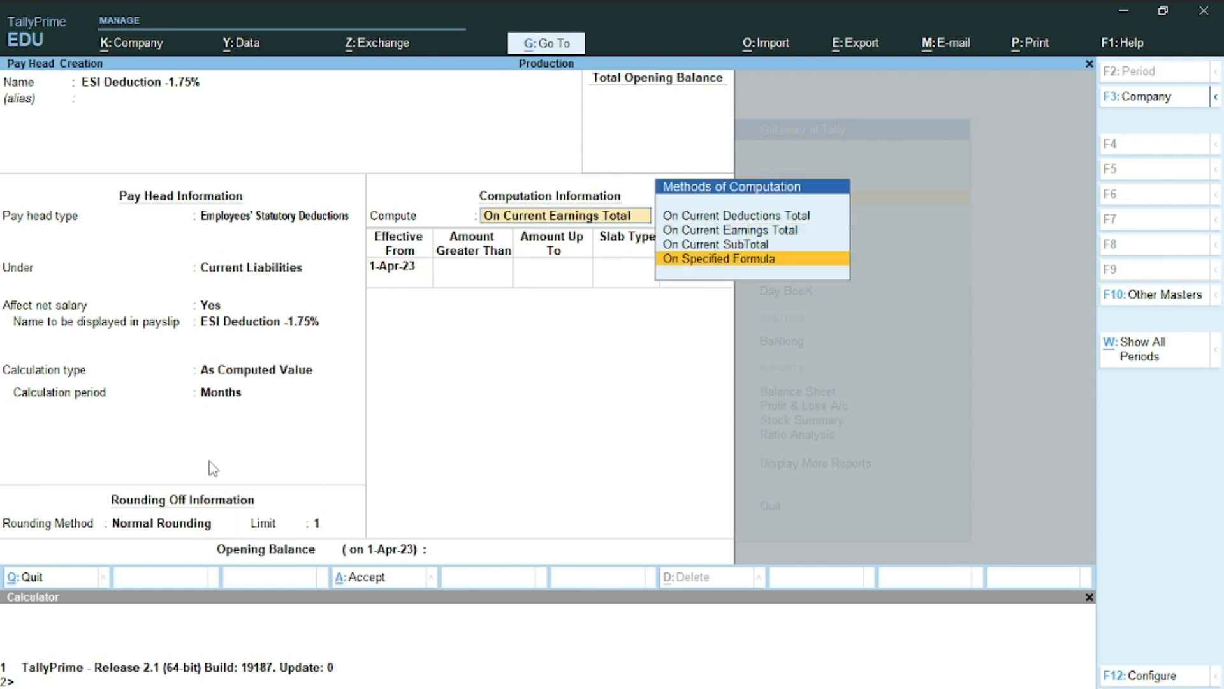
{"action": "key", "text": "Return"}
{"action": "key", "text": "Return"}
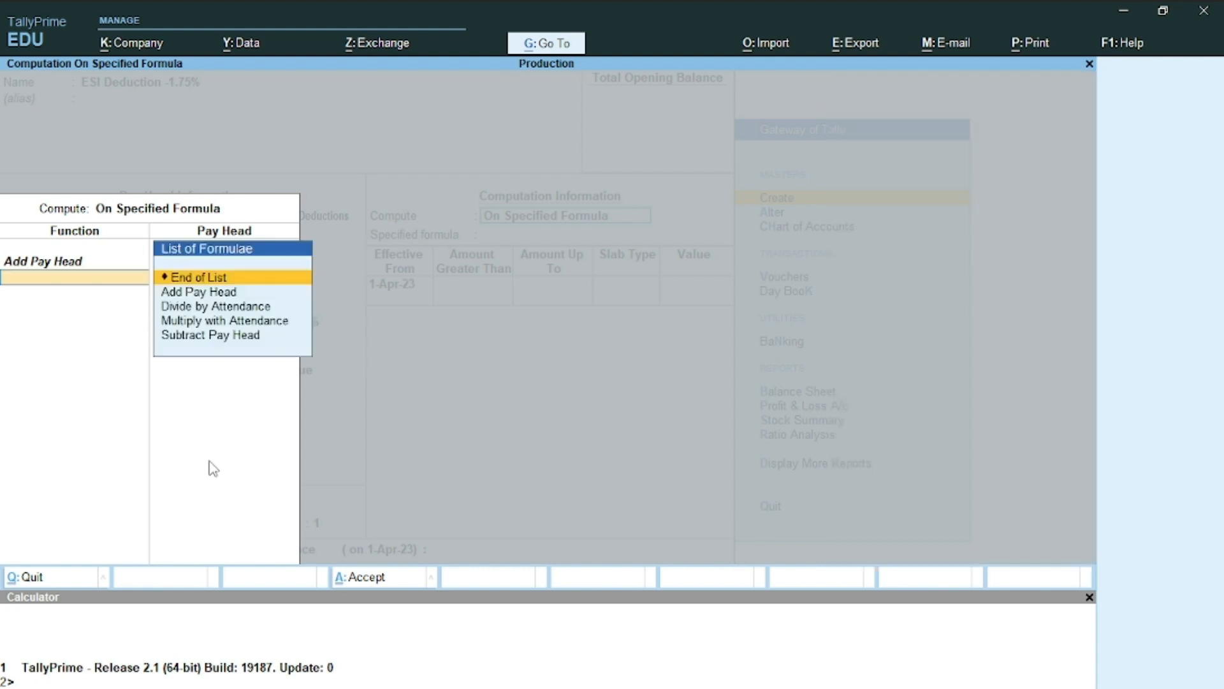
{"action": "key", "text": "Return"}
{"action": "key", "text": "Return"}
{"action": "key", "text": "Return"}
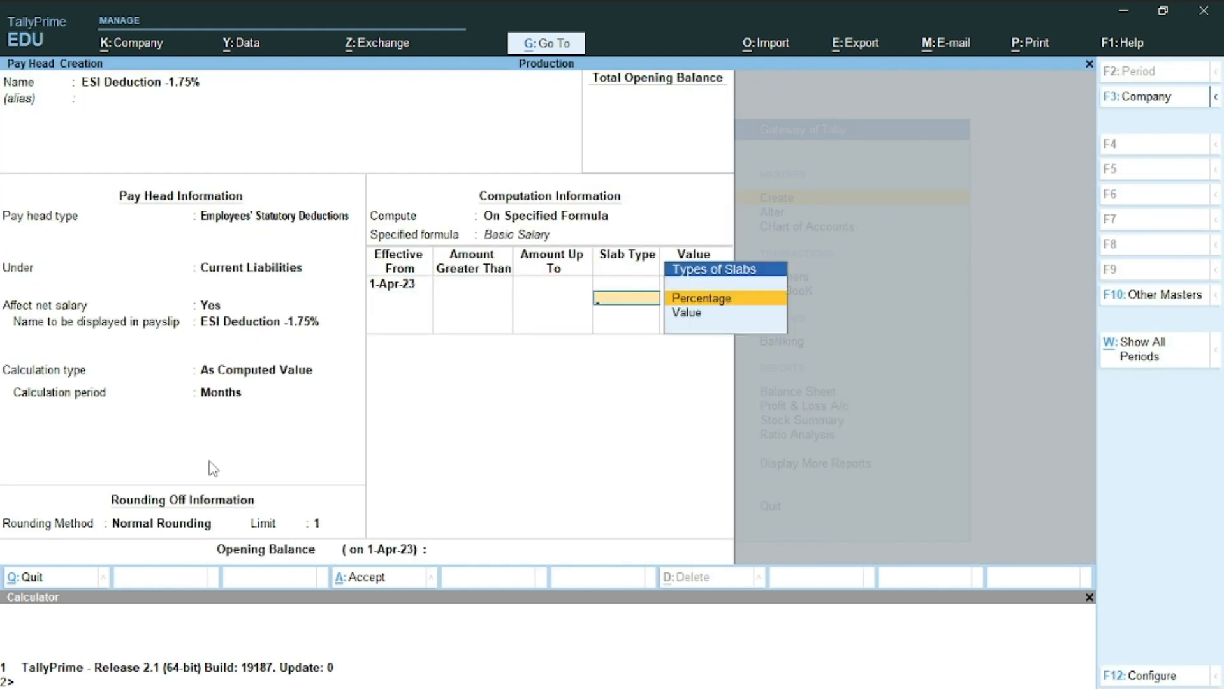
{"action": "key", "text": "Return"}
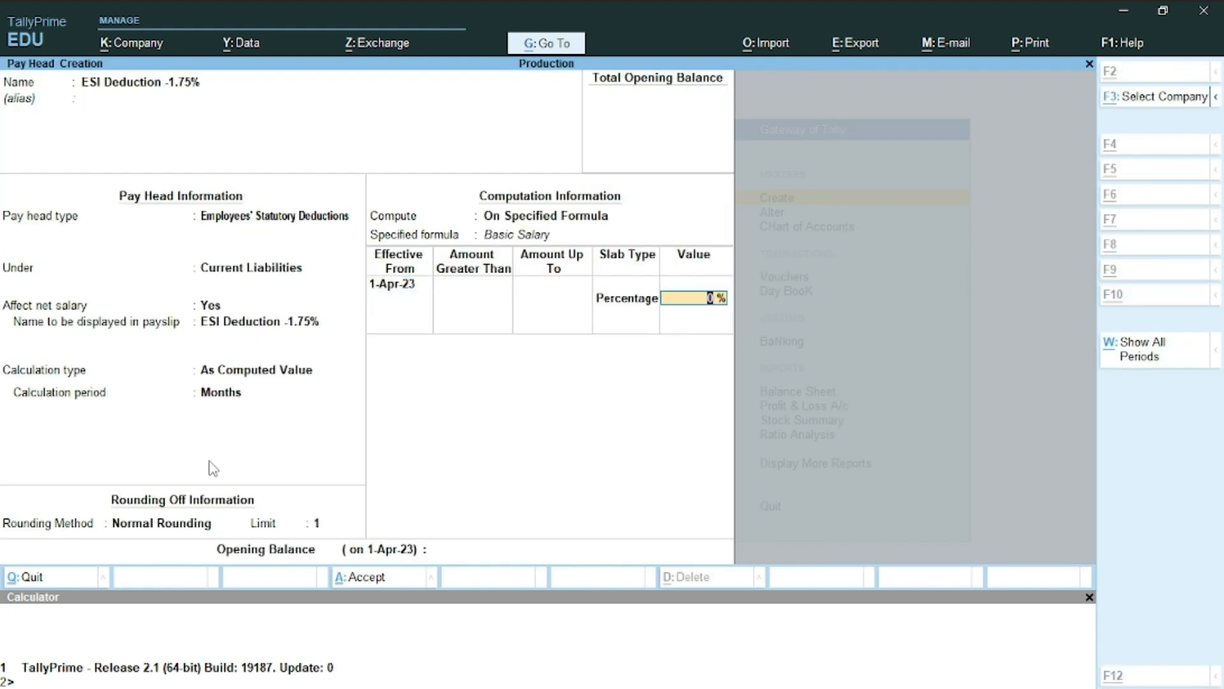
{"action": "key", "text": "alt+Tab"}
{"action": "key", "text": "alt+Tab"}
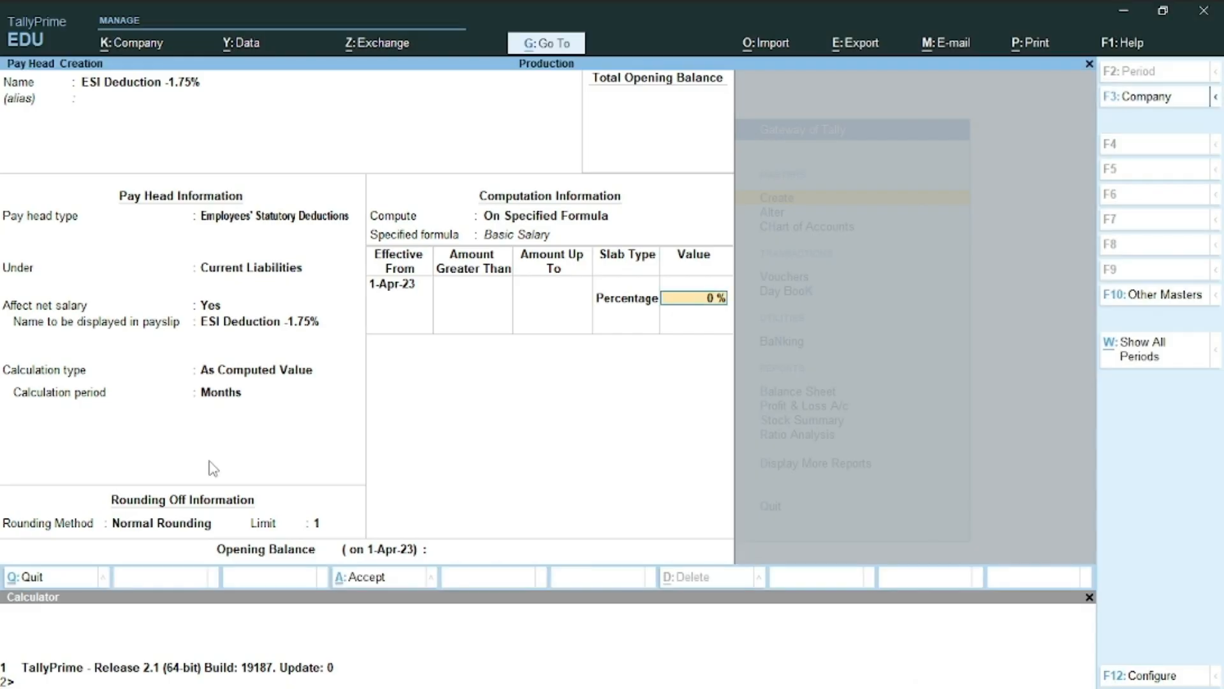
{"action": "type", "text": "1.75"}
{"action": "key", "text": "Return"}
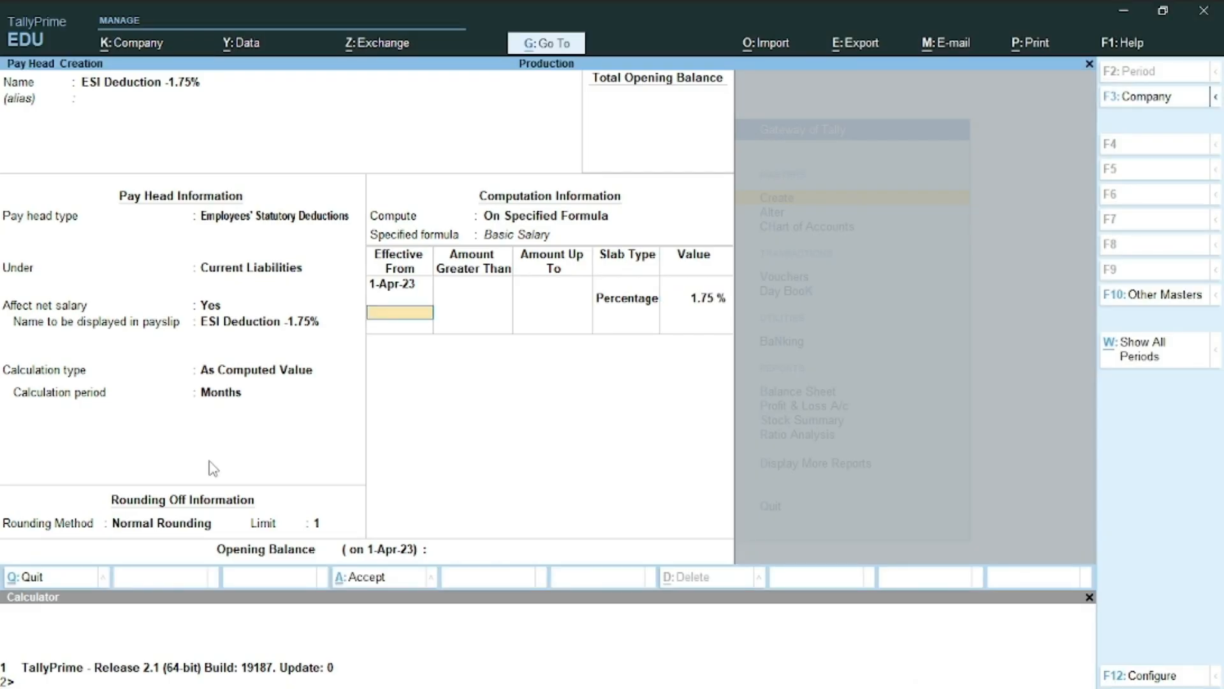
{"action": "key", "text": "ctrl+a"}
{"action": "key", "text": "alt+Tab"}
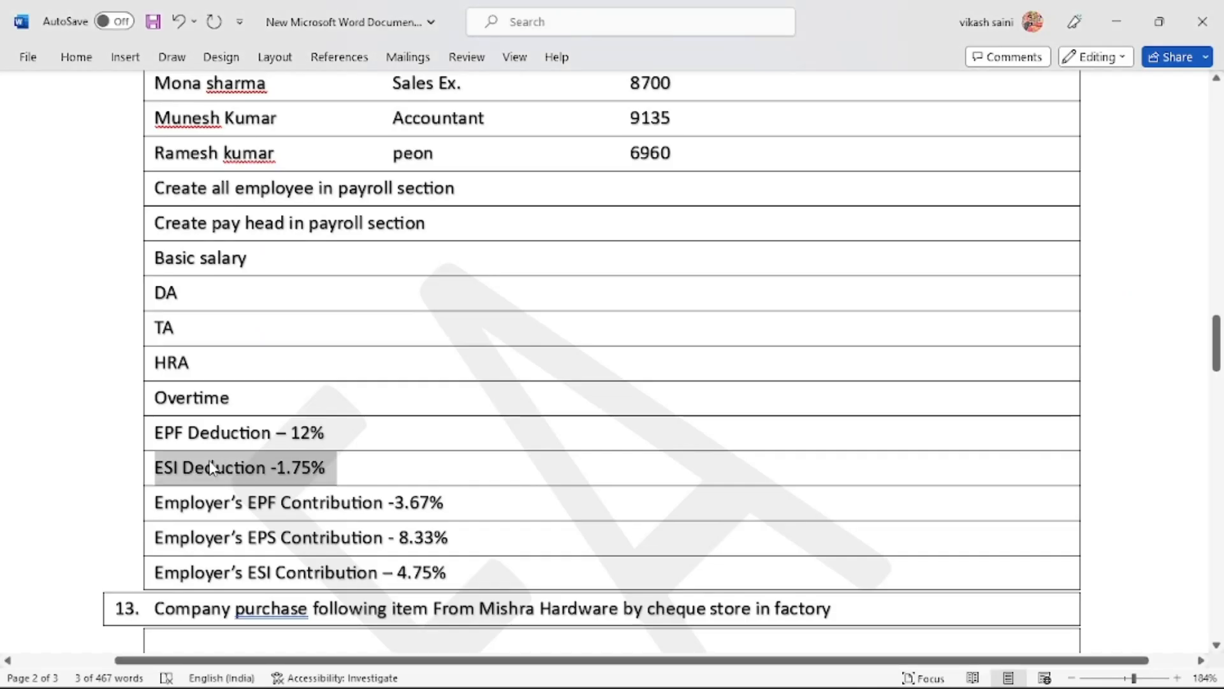
Select the whole Employer's EPF Contribution -3.67% line in the Word task list
{"action": "double_click", "coordinate": [266, 513]}
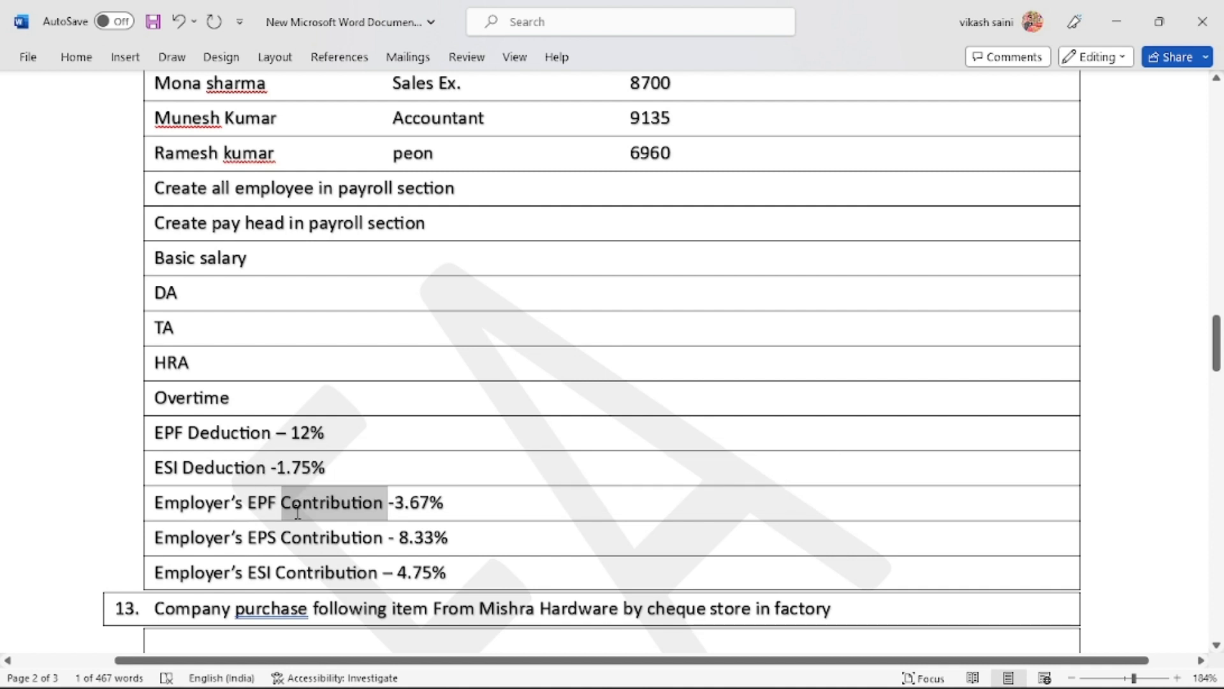
{"action": "triple_click", "coordinate": [297, 513]}
{"action": "left_click", "coordinate": [297, 513]}
{"action": "triple_click", "coordinate": [296, 513]}
{"action": "double_click", "coordinate": [297, 513]}
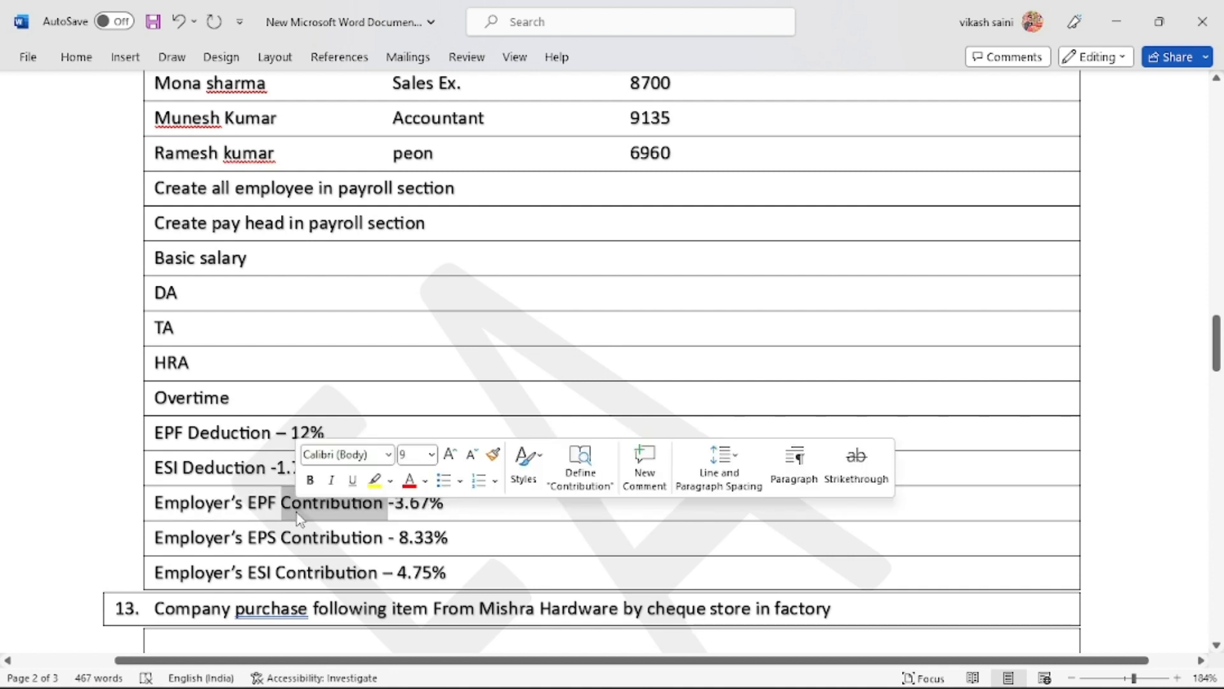
{"action": "double_click", "coordinate": [296, 513]}
{"action": "double_click", "coordinate": [296, 512]}
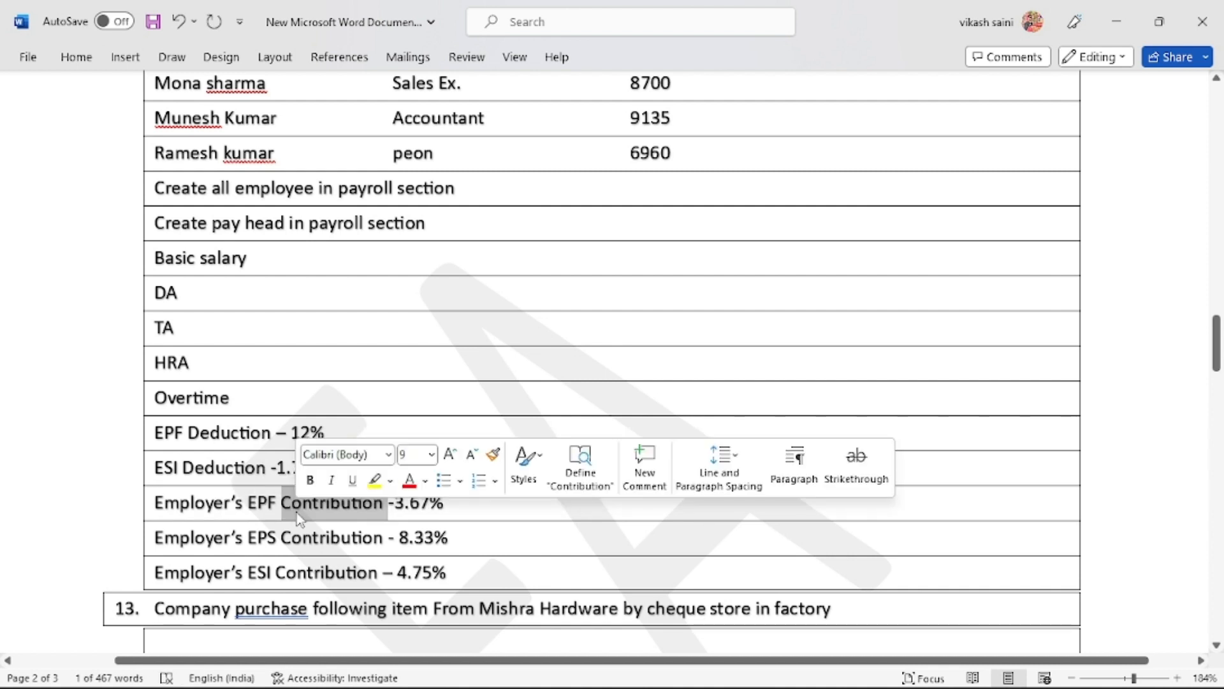
{"action": "double_click", "coordinate": [296, 513]}
{"action": "triple_click", "coordinate": [296, 513]}
{"action": "key", "text": "ctrl+c"}
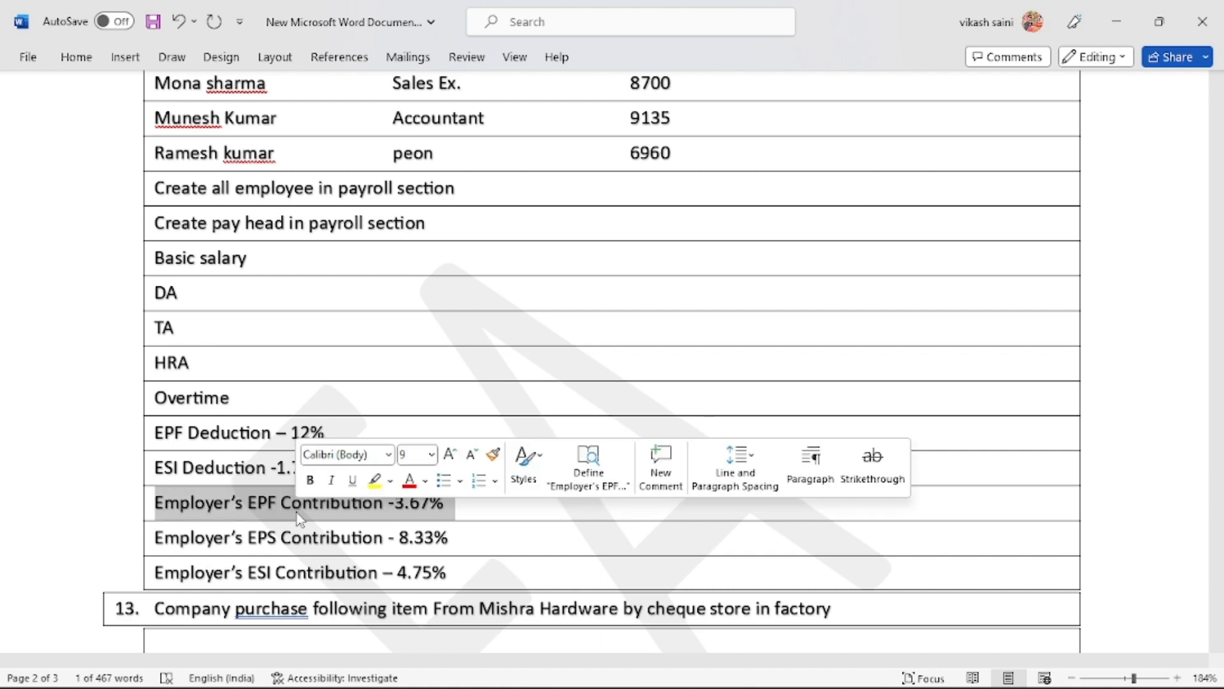
{"action": "key", "text": "alt+Tab"}
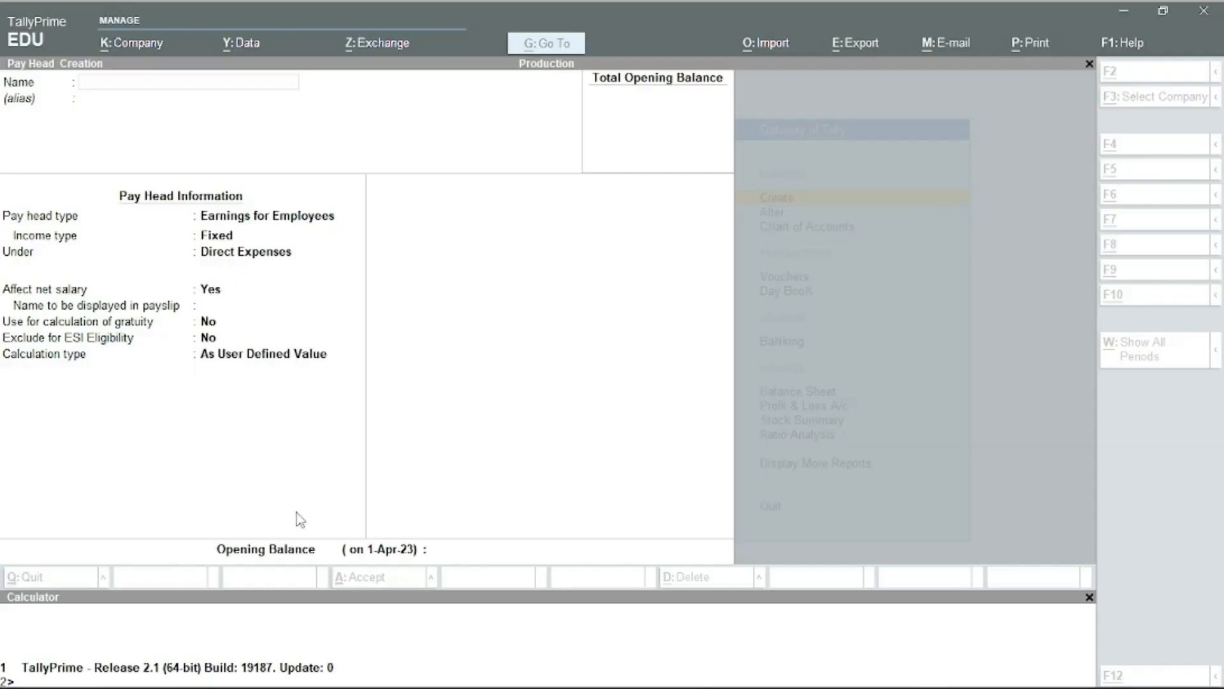
Name the pay head Employer's EPF Contribution -3.67%, Employer's Statutory Contributions under Indirect Expenses, Normal Rounding limit 1
{"action": "key", "text": "ctrl+v"}
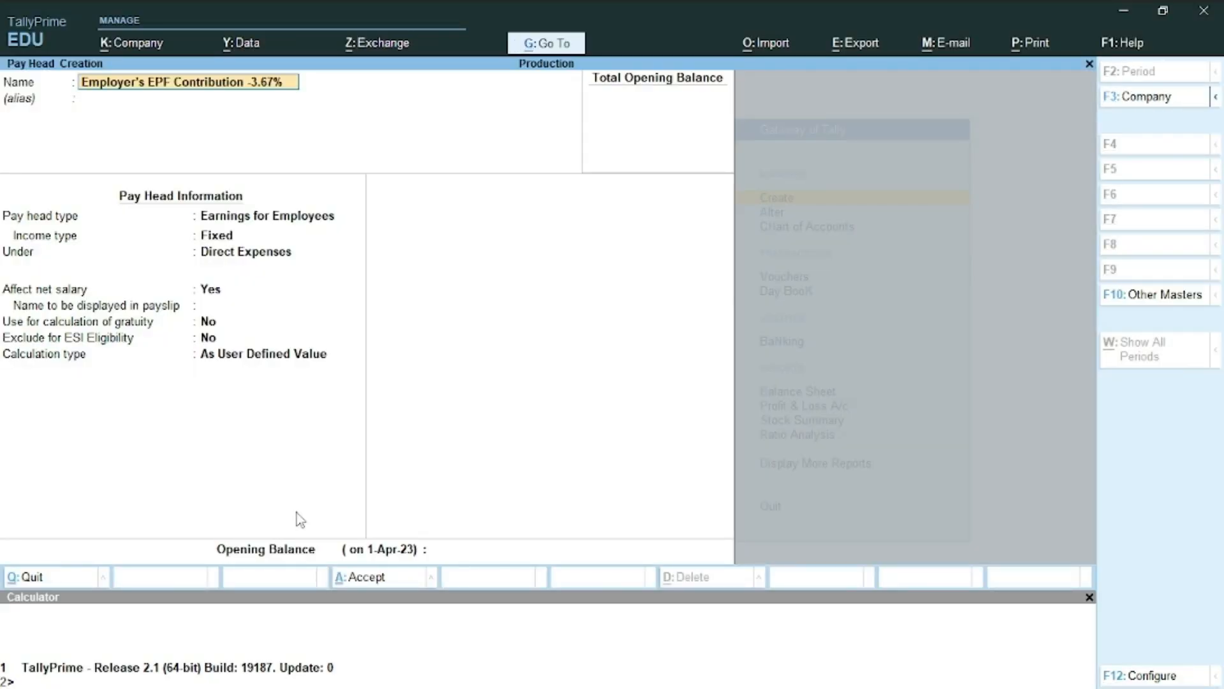
{"action": "key", "text": "Return"}
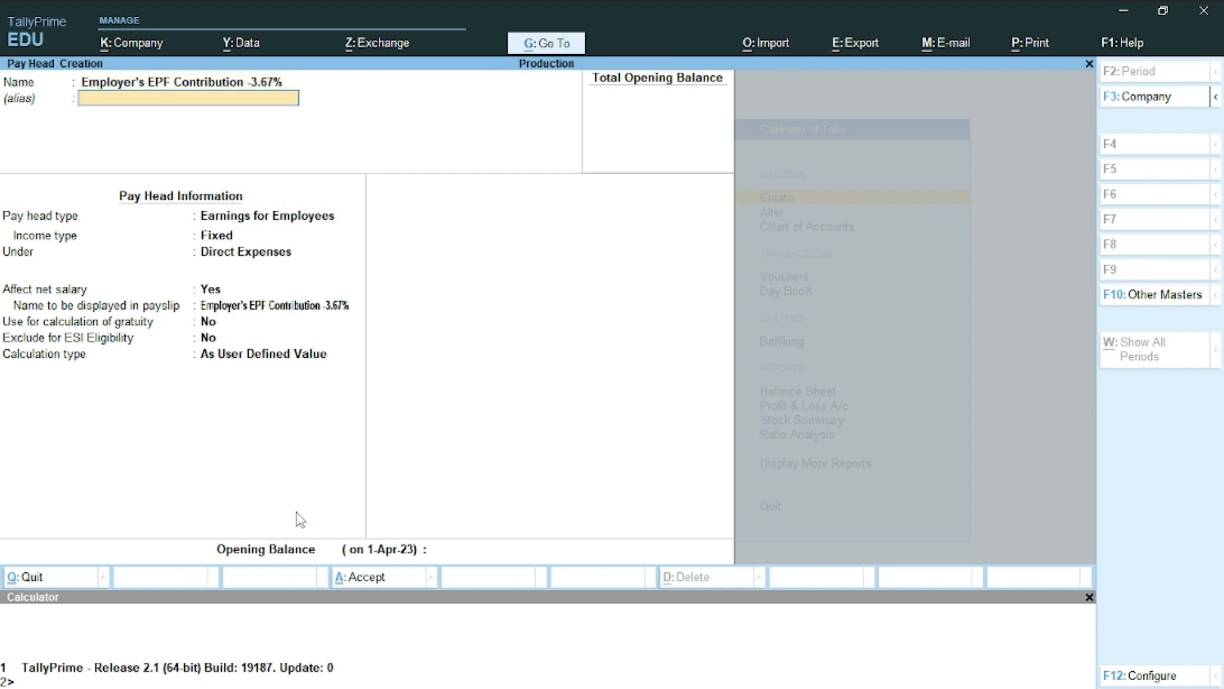
{"action": "key", "text": "Return"}
{"action": "key", "text": "Down"}
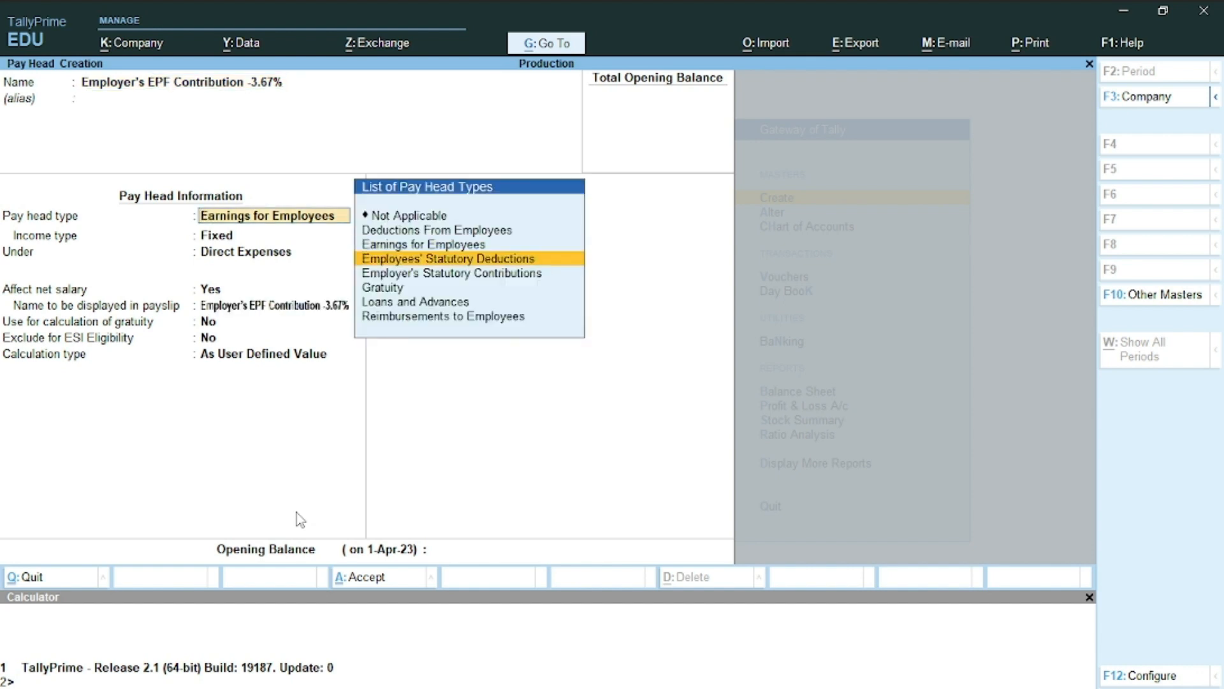
{"action": "key", "text": "Down"}
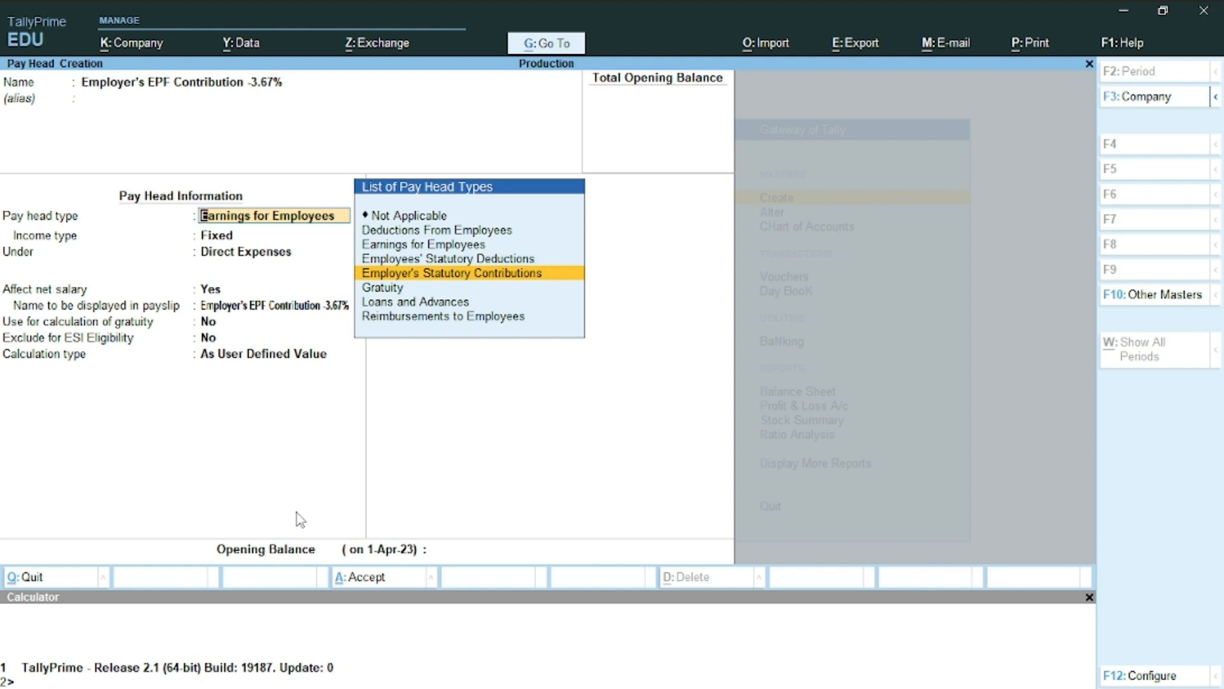
{"action": "key", "text": "Return"}
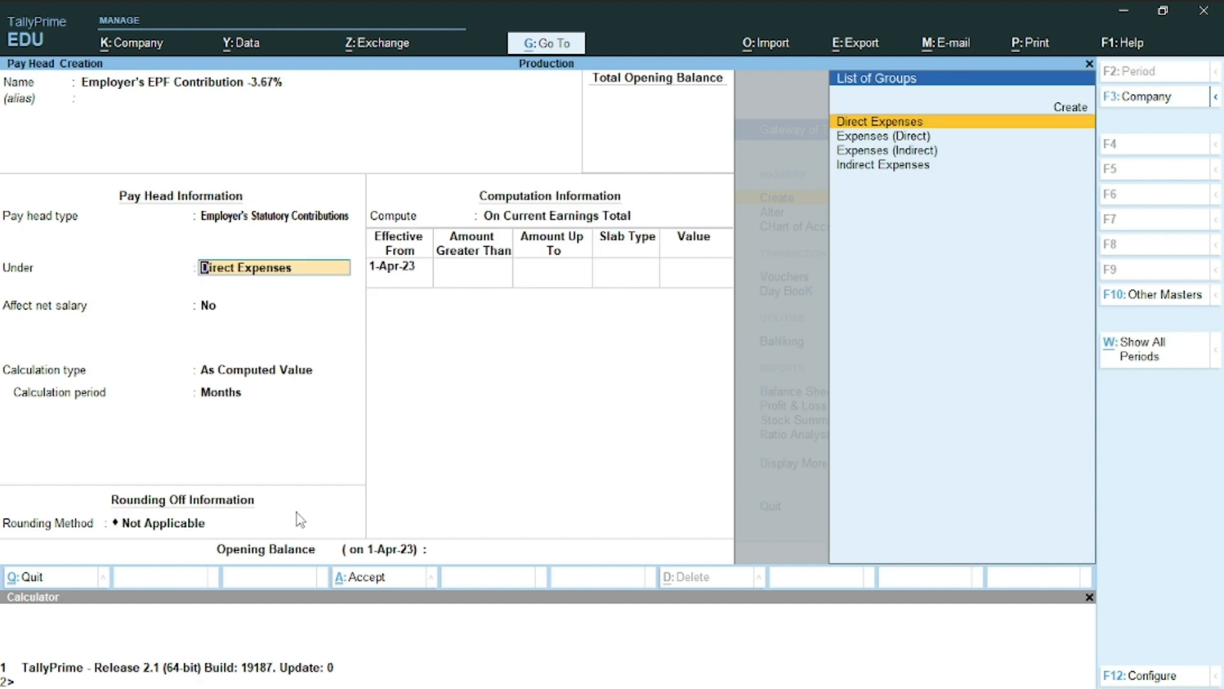
{"action": "key", "text": "Down"}
{"action": "key", "text": "Down"}
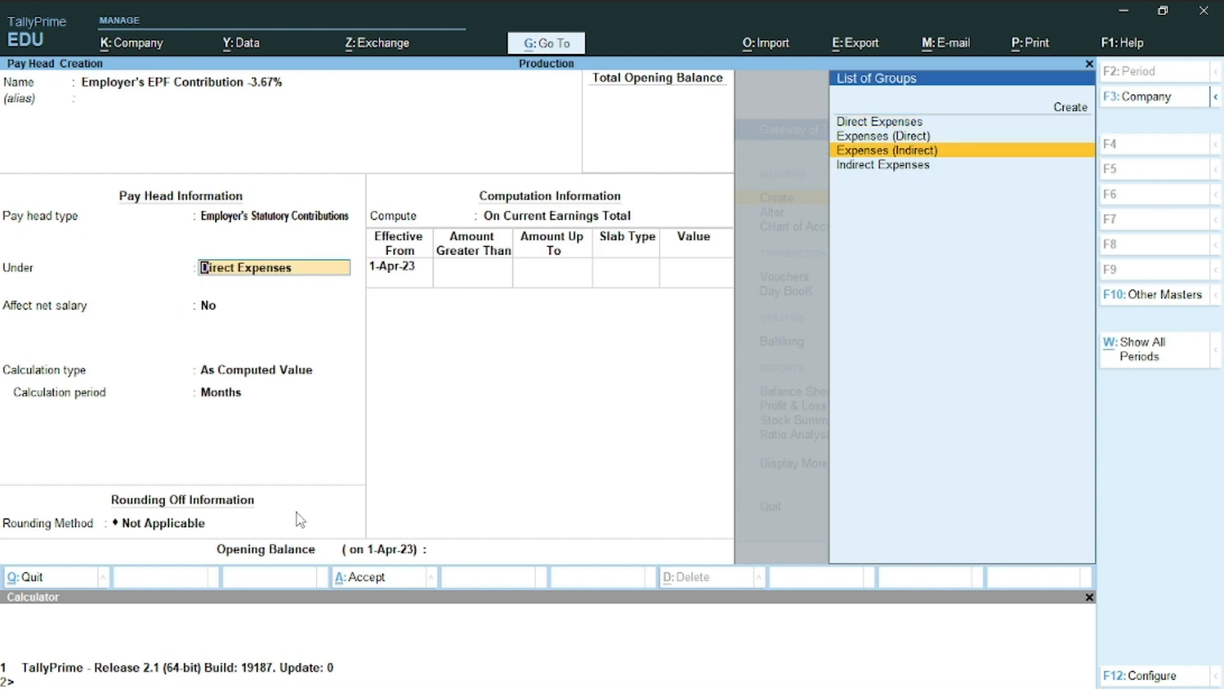
{"action": "key", "text": "Return"}
{"action": "key", "text": "Return"}
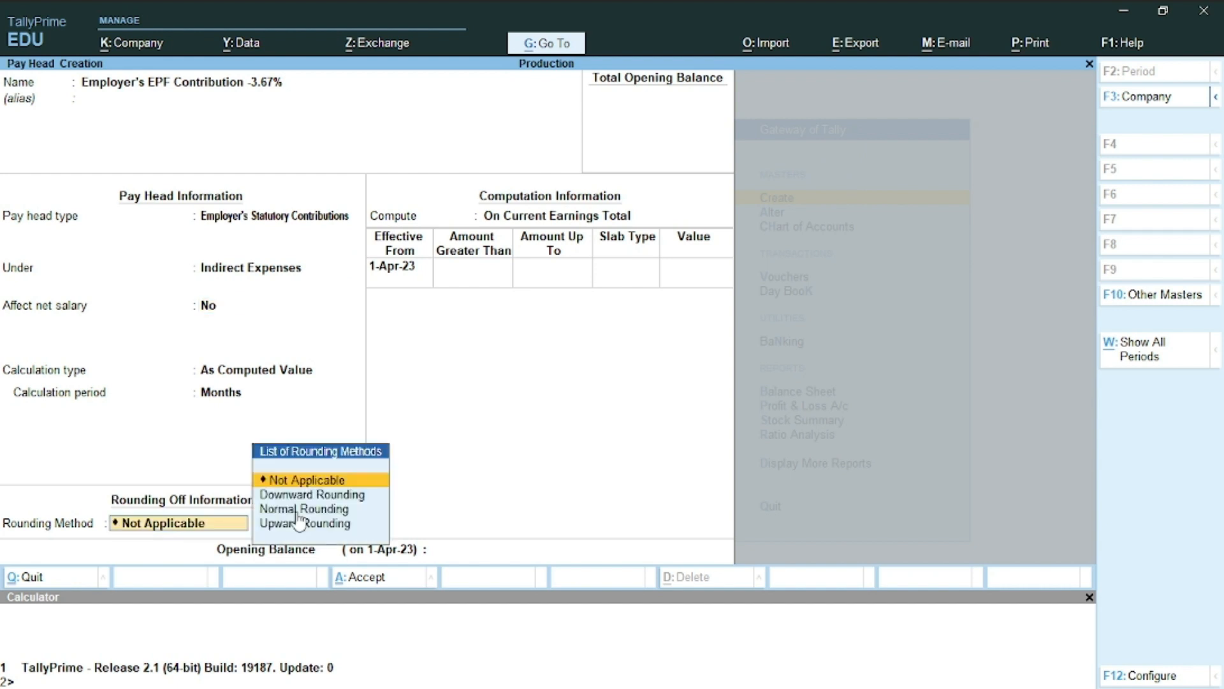
{"action": "key", "text": "Down"}
{"action": "key", "text": "Down"}
{"action": "key", "text": "Return"}
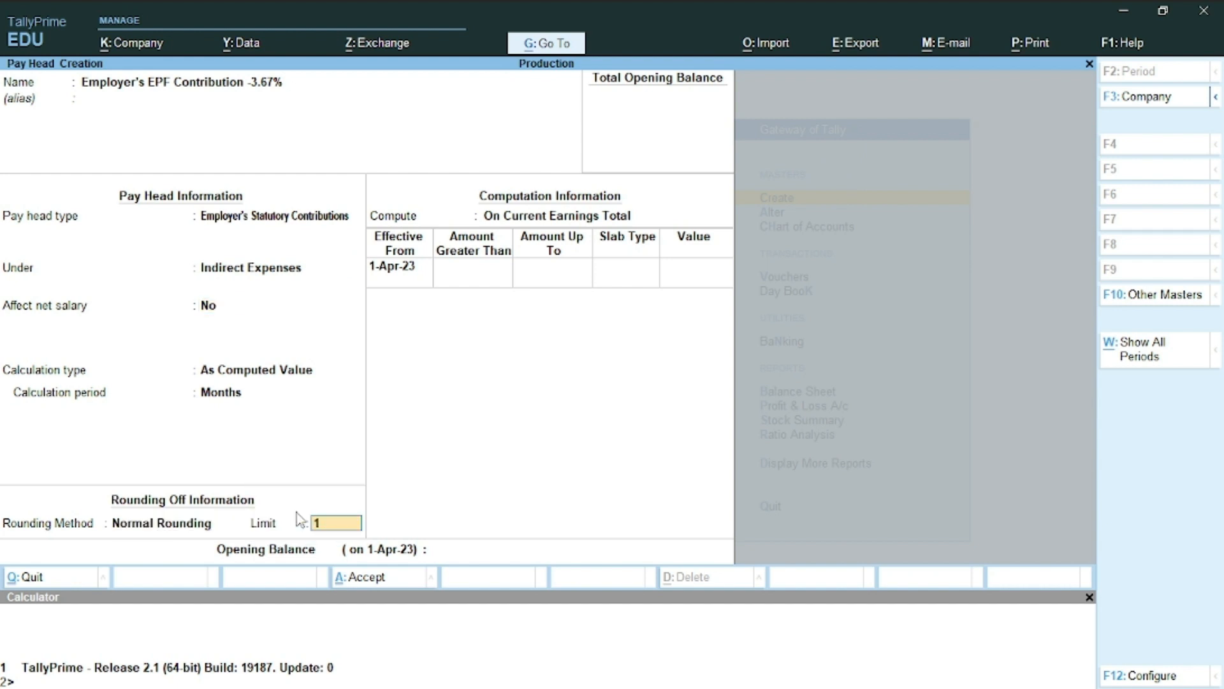
{"action": "key", "text": "Return"}
Compute the EPF contribution at 3.67% of Basic Salary and save the pay head
{"action": "key", "text": "Down"}
{"action": "key", "text": "Down"}
{"action": "key", "text": "Return"}
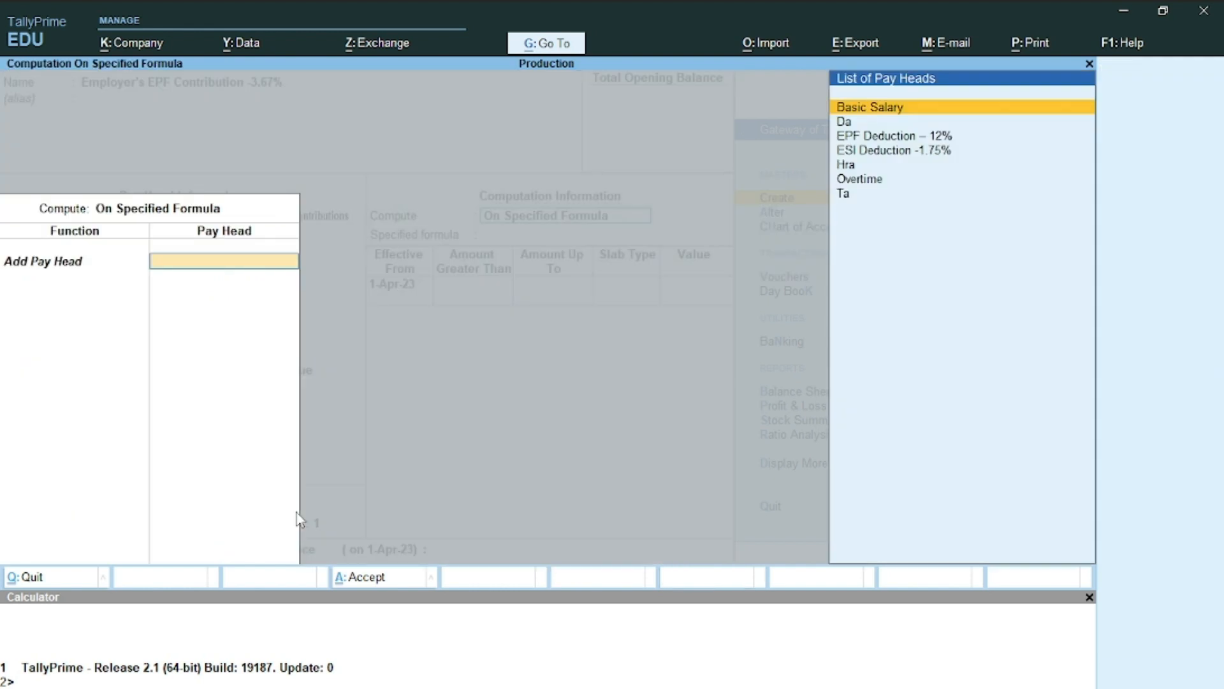
{"action": "key", "text": "Return"}
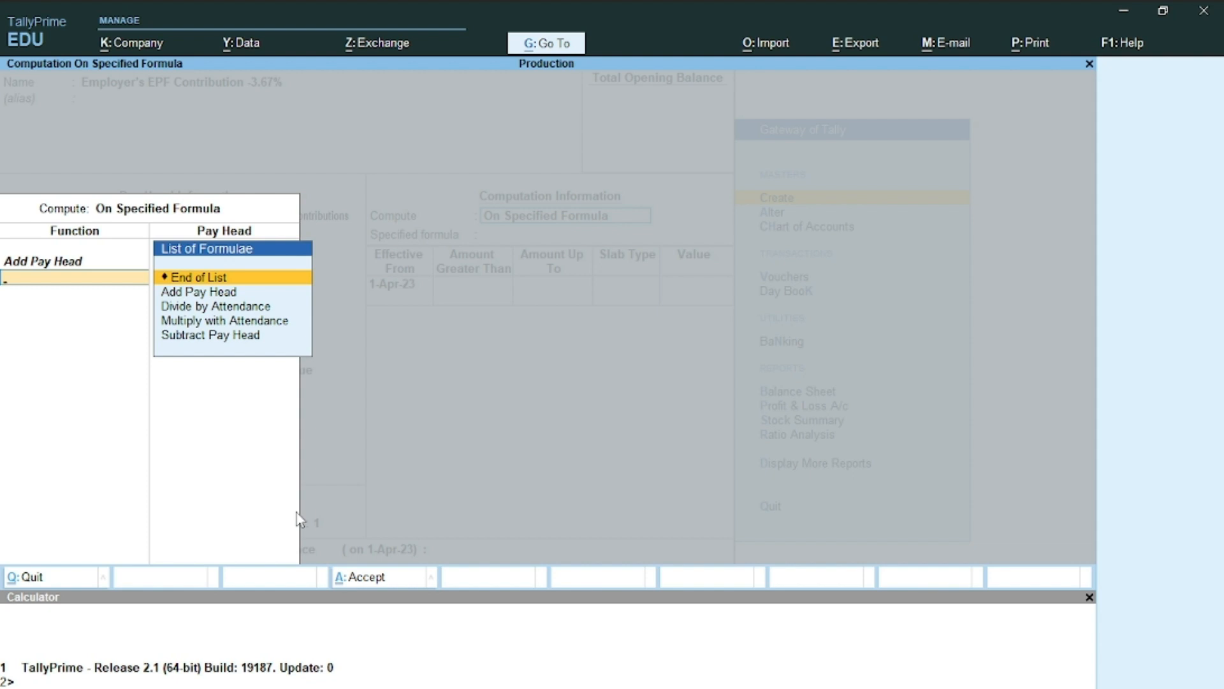
{"action": "key", "text": "Return"}
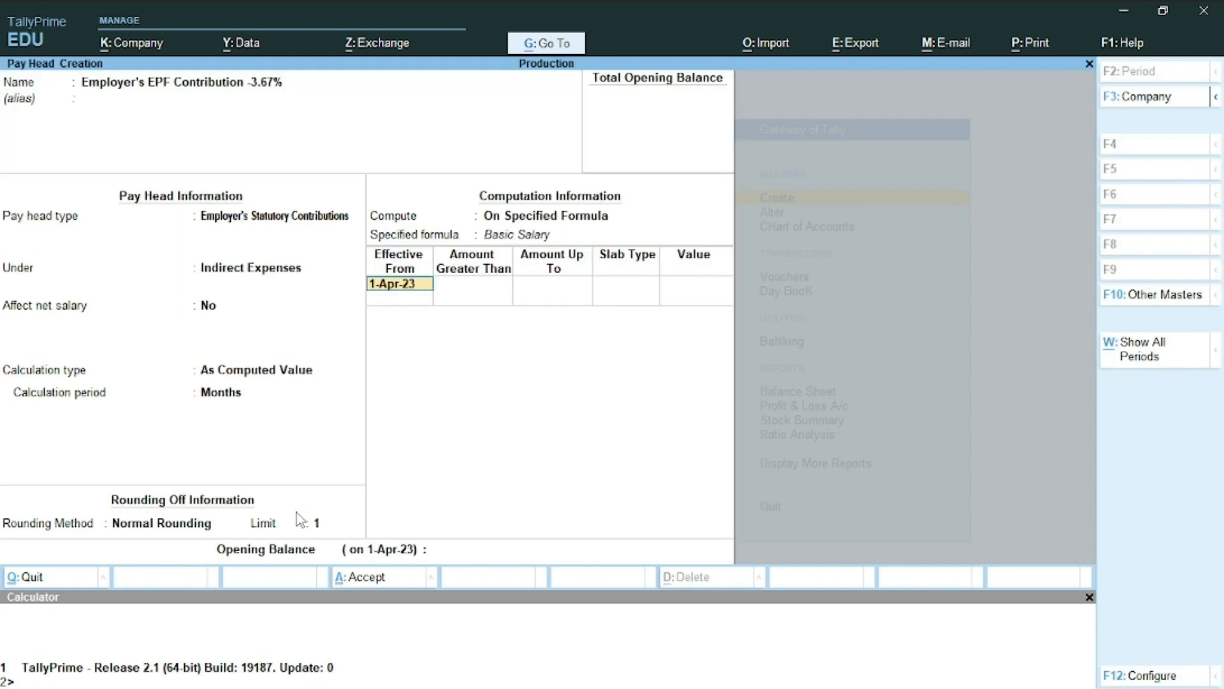
{"action": "key", "text": "Return"}
{"action": "key", "text": "Return"}
{"action": "key", "text": "Return"}
{"action": "key", "text": "Return"}
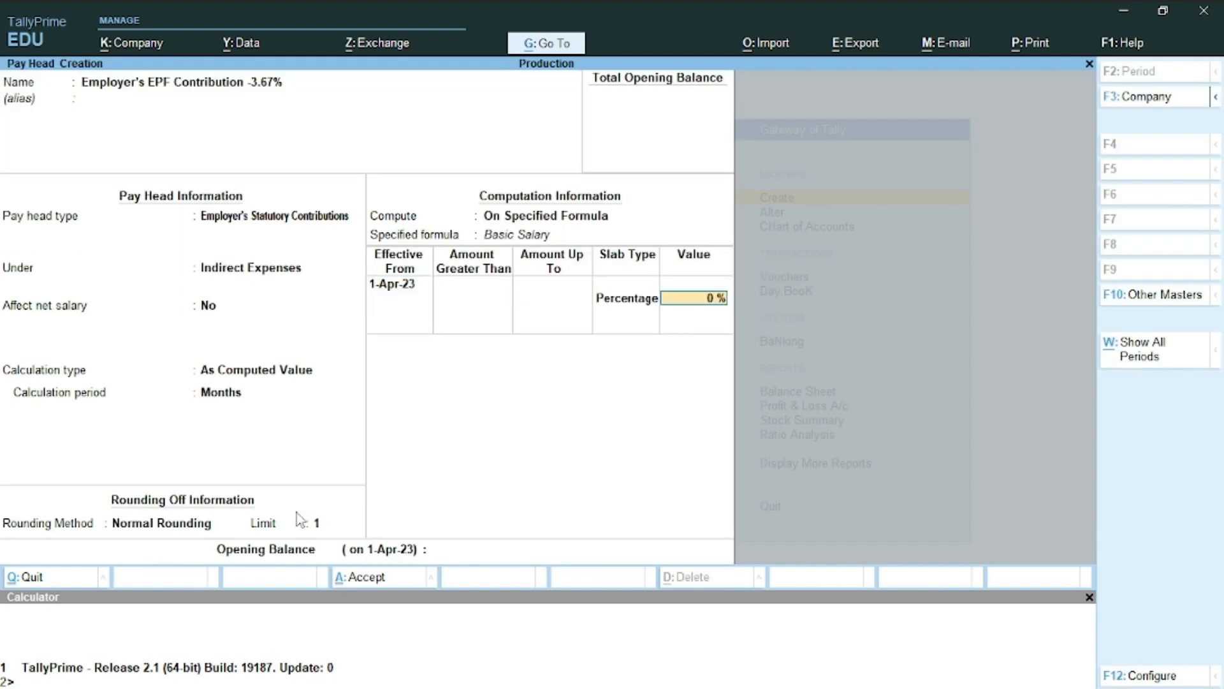
{"action": "type", "text": "3.67"}
{"action": "key", "text": "Return"}
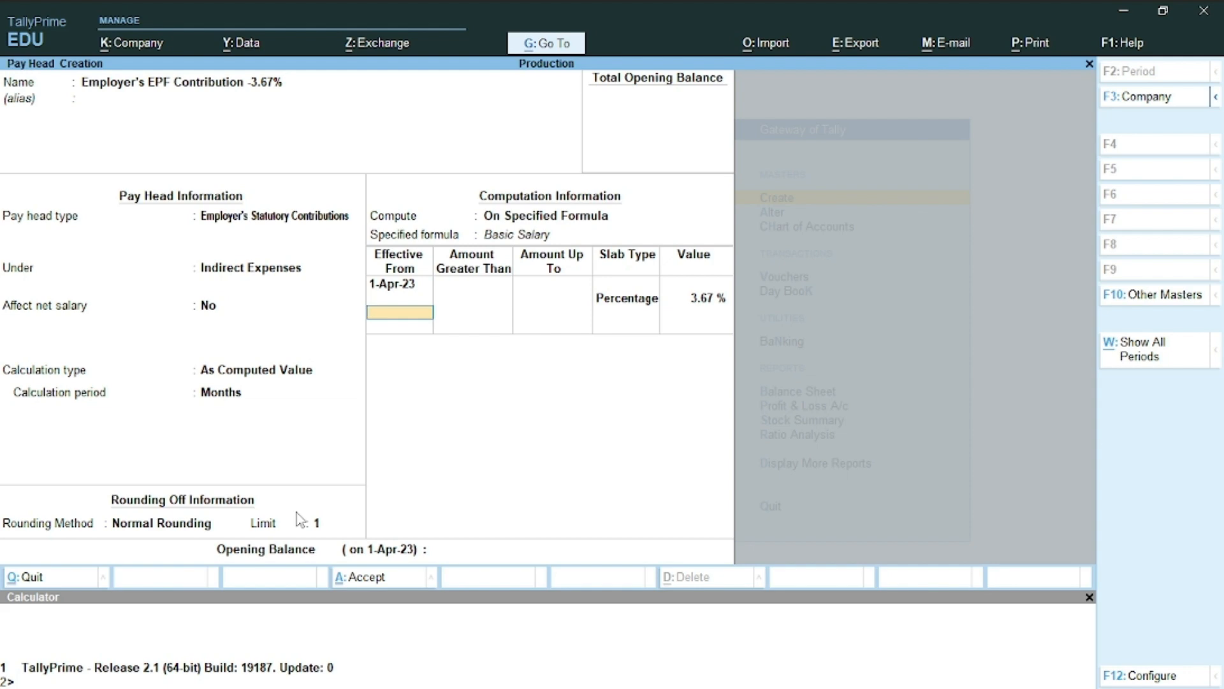
{"action": "key", "text": "ctrl+a"}
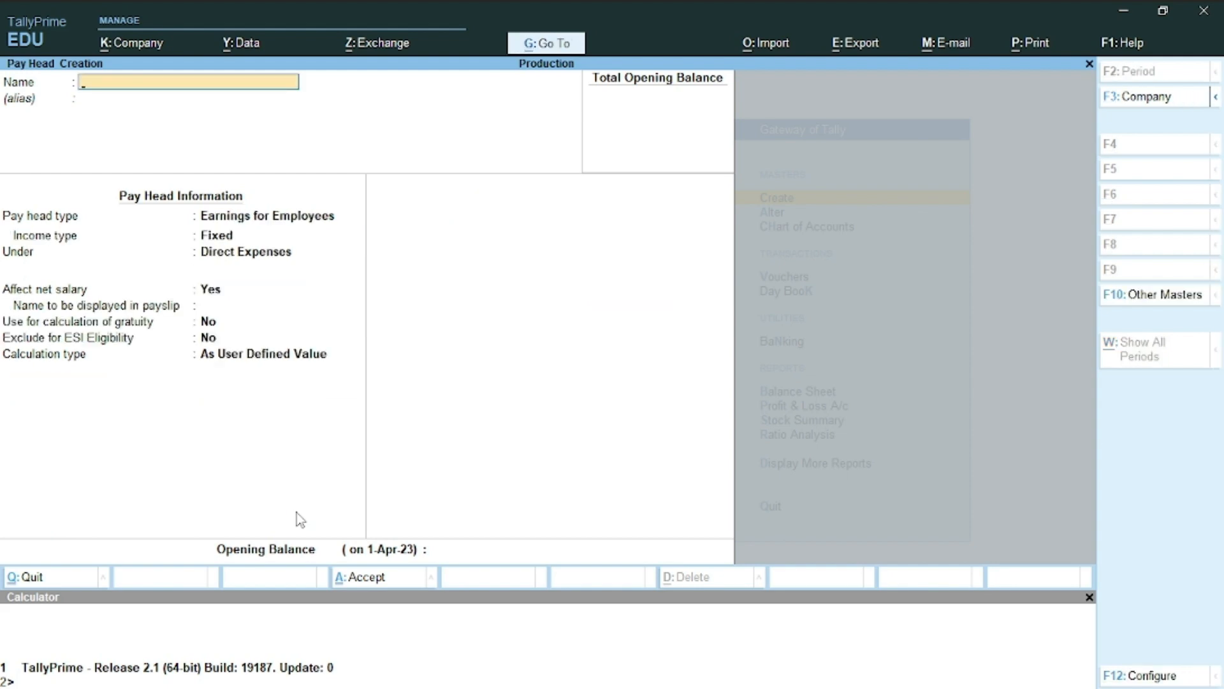
Copy the Employer's EPS Contribution - 8.33% line from the Word task list
{"action": "key", "text": "alt+Tab"}
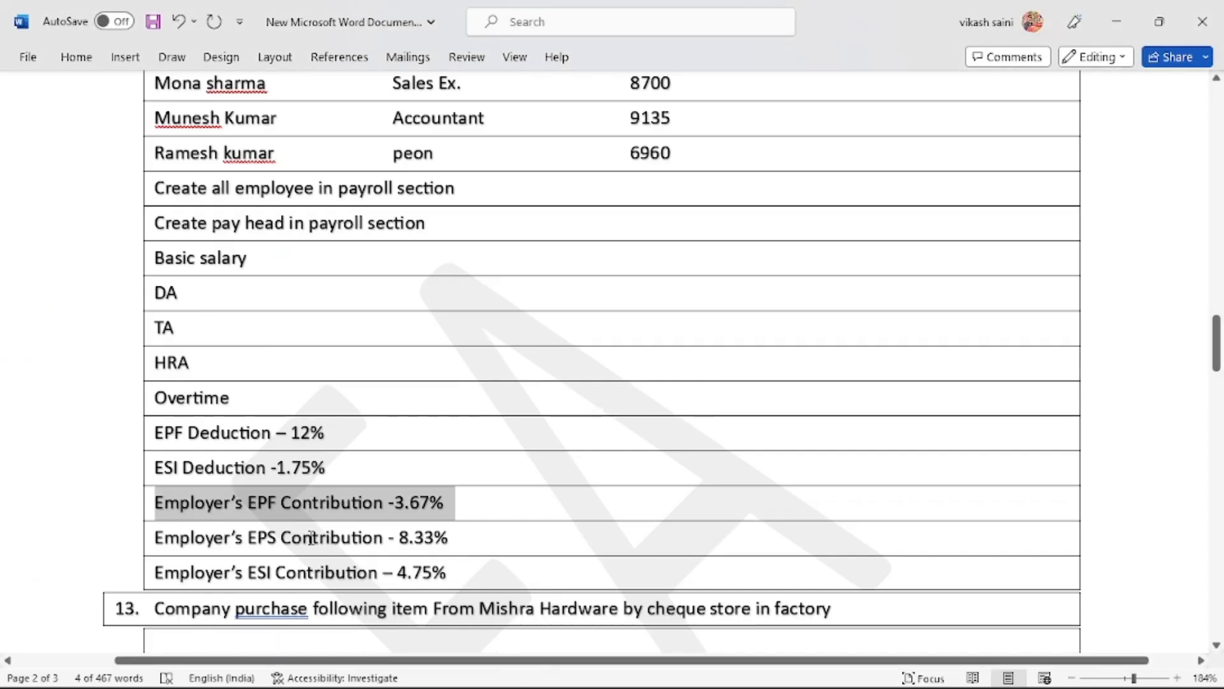
{"action": "left_click", "coordinate": [311, 537]}
{"action": "triple_click", "coordinate": [312, 539]}
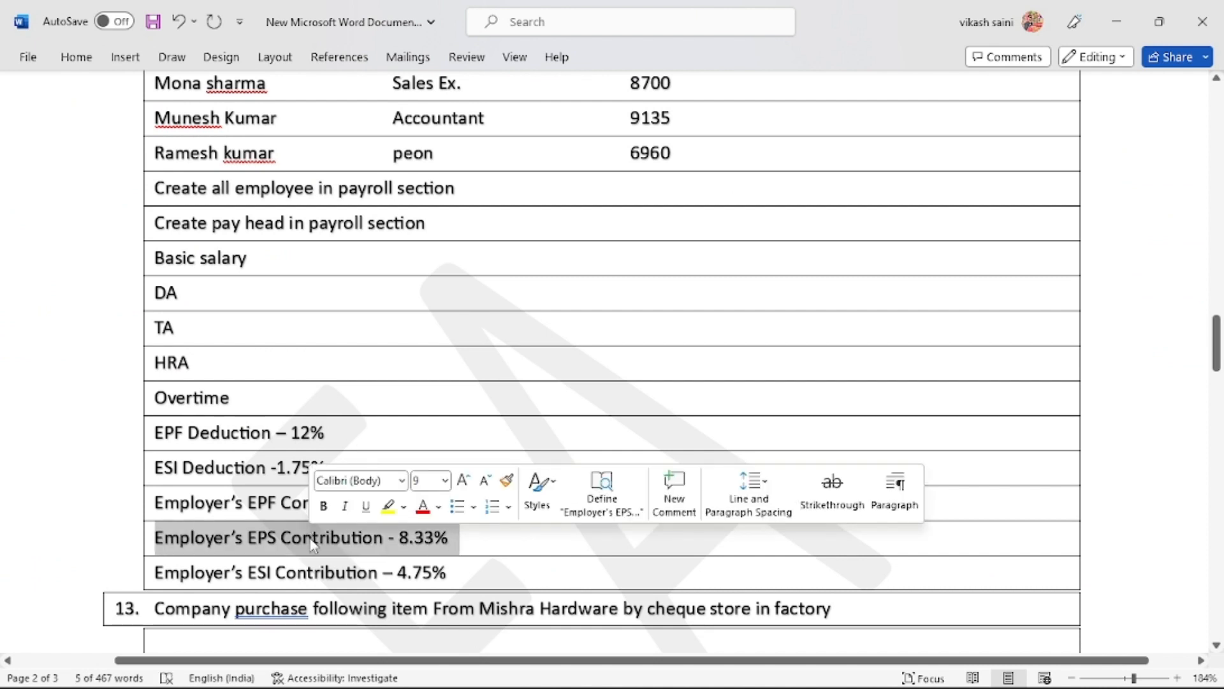
{"action": "key", "text": "ctrl+c"}
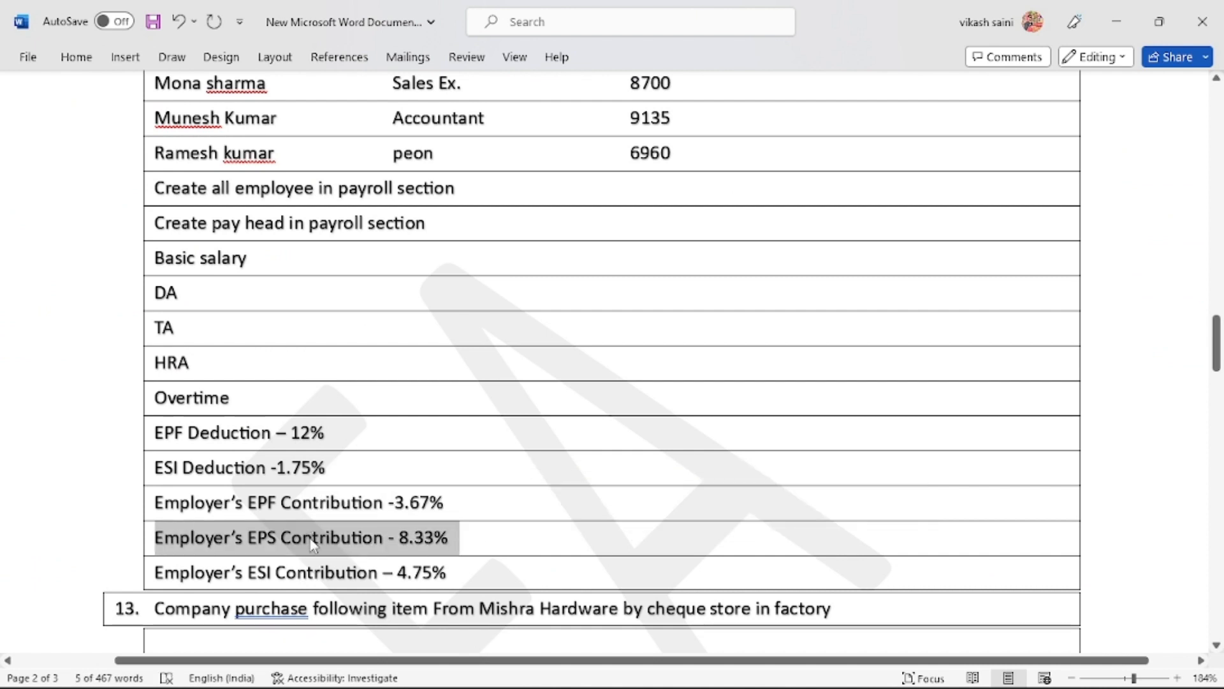
{"action": "key", "text": "alt+Tab"}
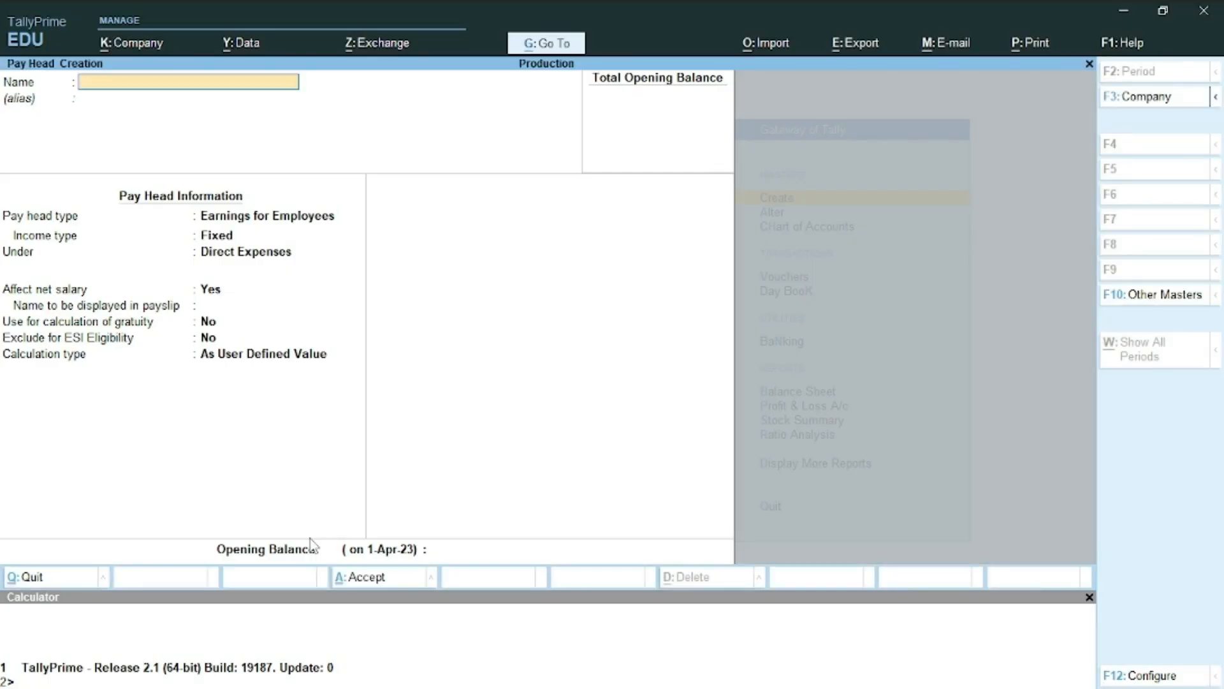
Paste the EPS name; set Employer's Statutory Contributions, Indirect Expenses, and Normal Rounding limit 1
{"action": "key", "text": "ctrl+alt+v"}
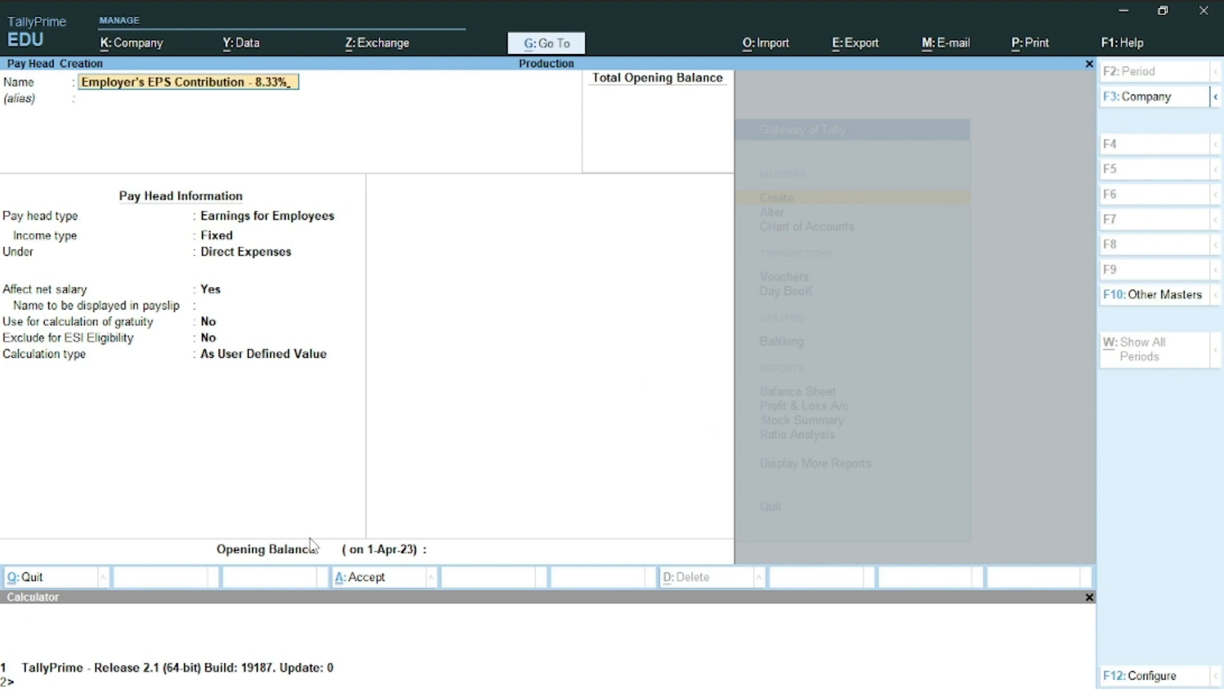
{"action": "key", "text": "Return"}
{"action": "key", "text": "Return"}
{"action": "key", "text": "Return"}
{"action": "key", "text": "BackSpace"}
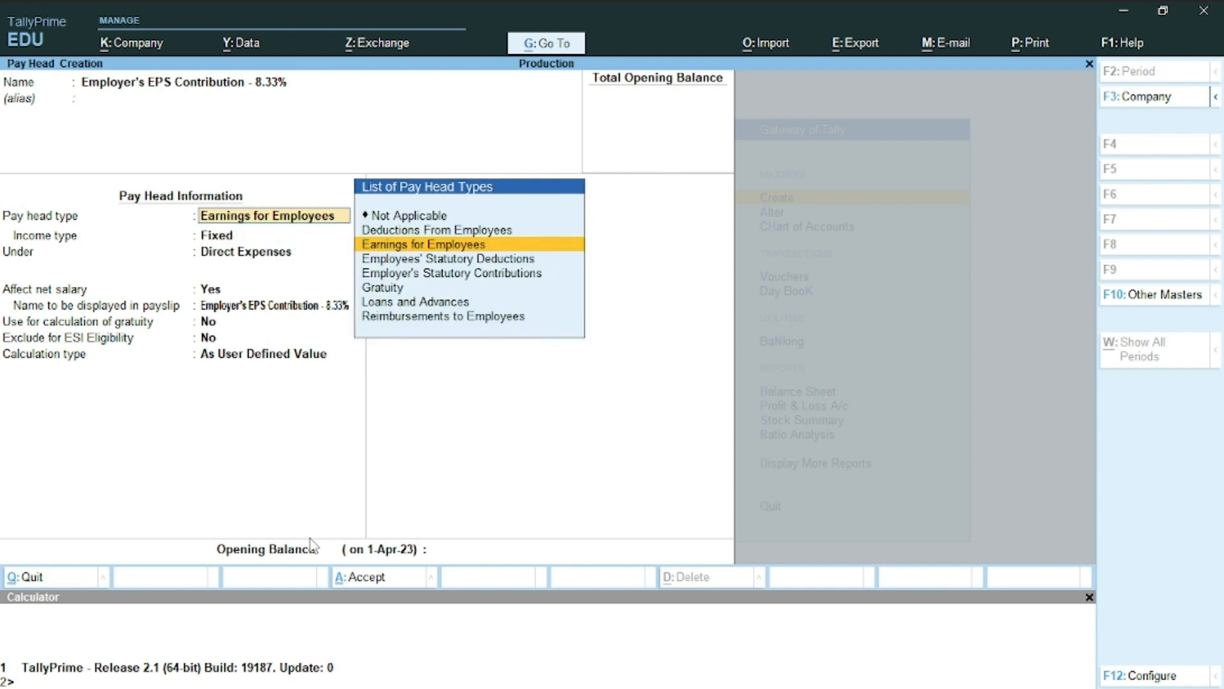
{"action": "key", "text": "Down"}
{"action": "key", "text": "Down"}
{"action": "key", "text": "Return"}
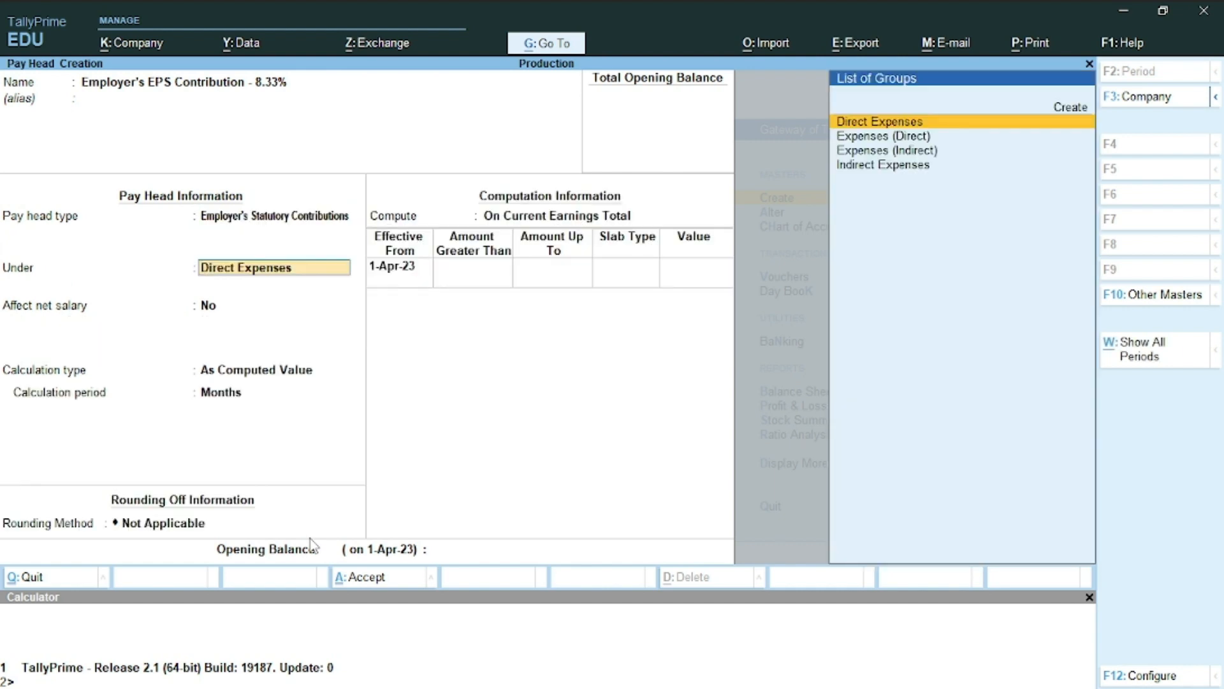
{"action": "key", "text": "Down"}
{"action": "key", "text": "Down"}
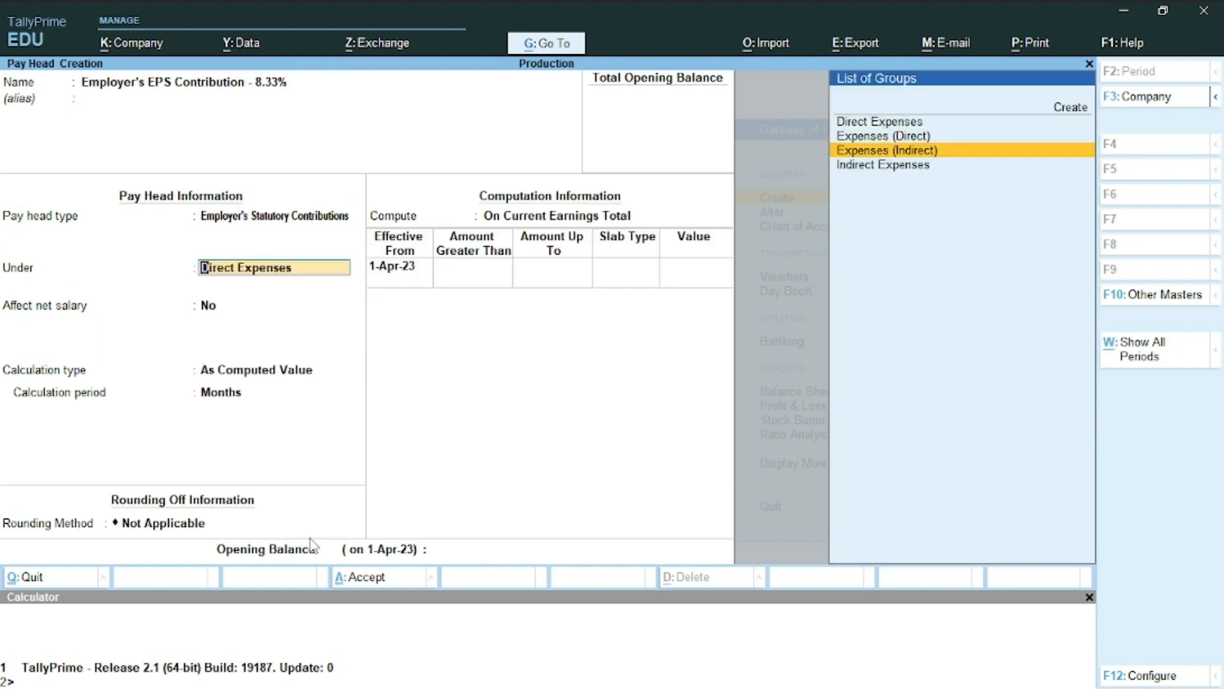
{"action": "key", "text": "Return"}
{"action": "key", "text": "Return"}
{"action": "key", "text": "Return"}
{"action": "key", "text": "BackSpace"}
{"action": "key", "text": "Down"}
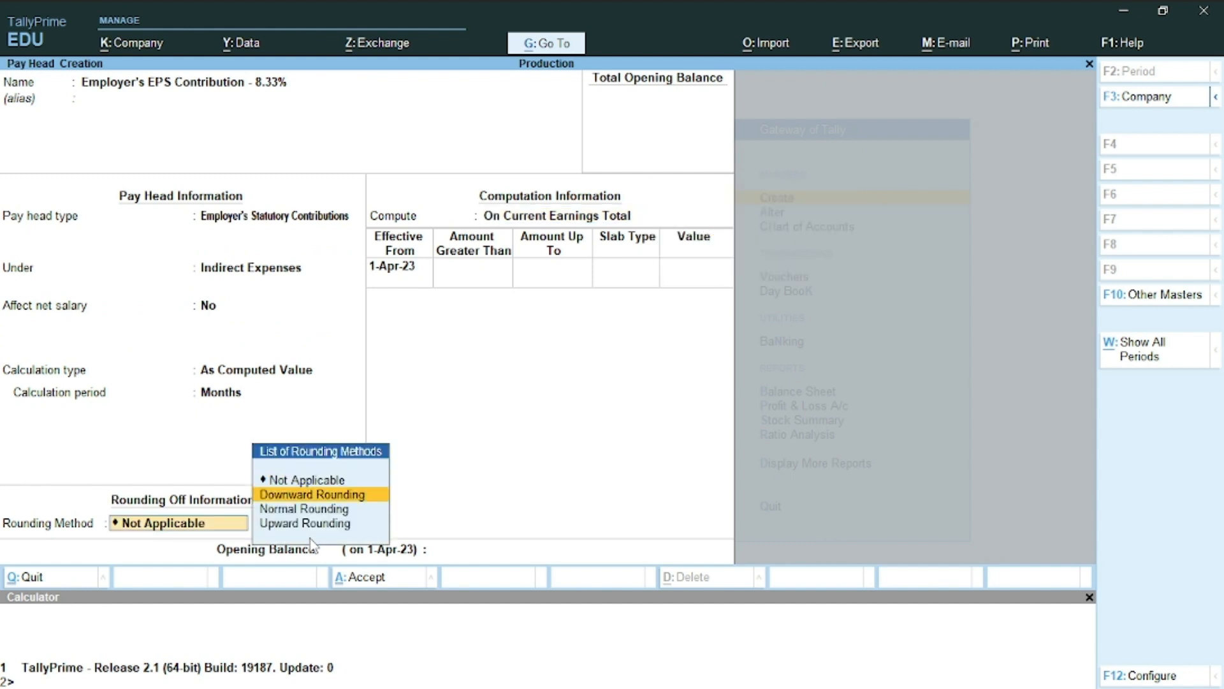
{"action": "key", "text": "Down"}
{"action": "key", "text": "Return"}
{"action": "type", "text": "1"}
{"action": "key", "text": "Return"}
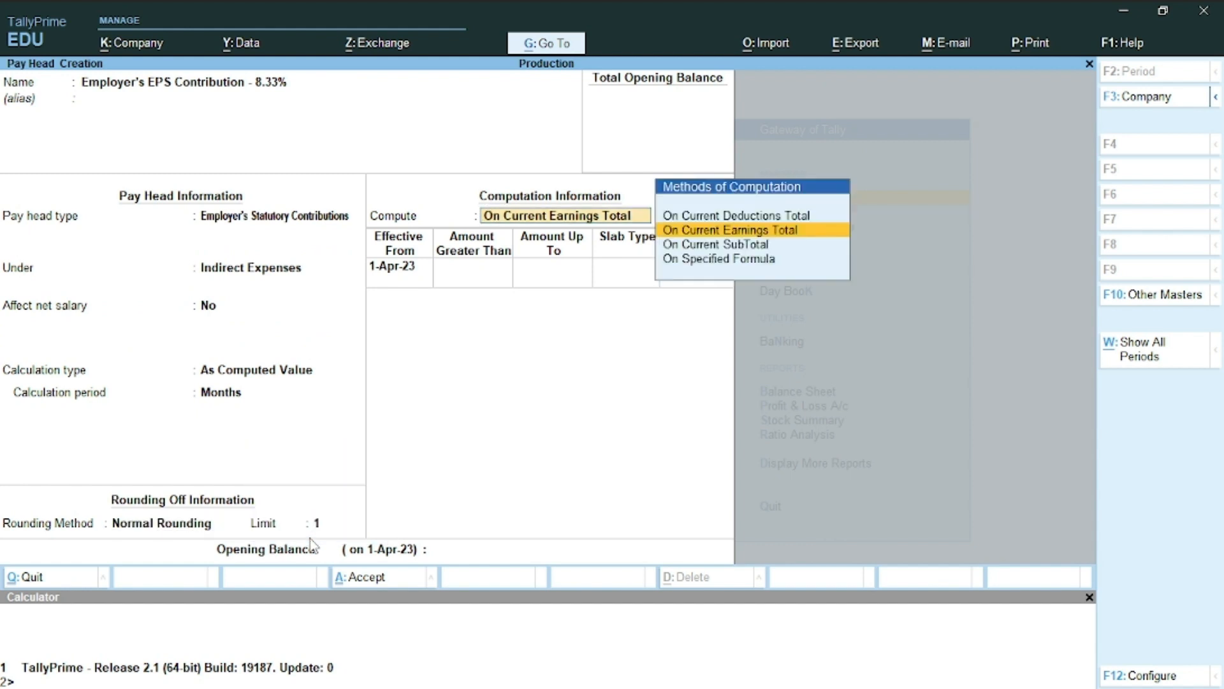
Compute the EPS contribution on a specified formula of Basic Salary at 8.33%
{"action": "key", "text": "Down"}
{"action": "key", "text": "Down"}
{"action": "key", "text": "Return"}
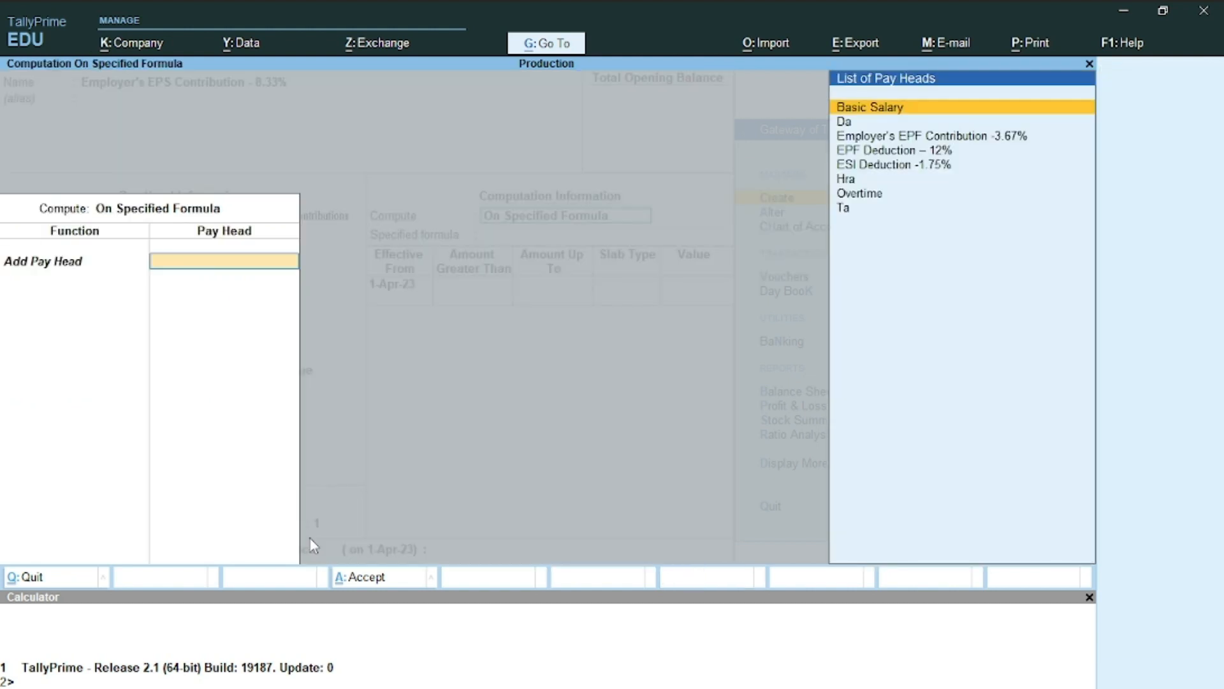
{"action": "key", "text": "Down"}
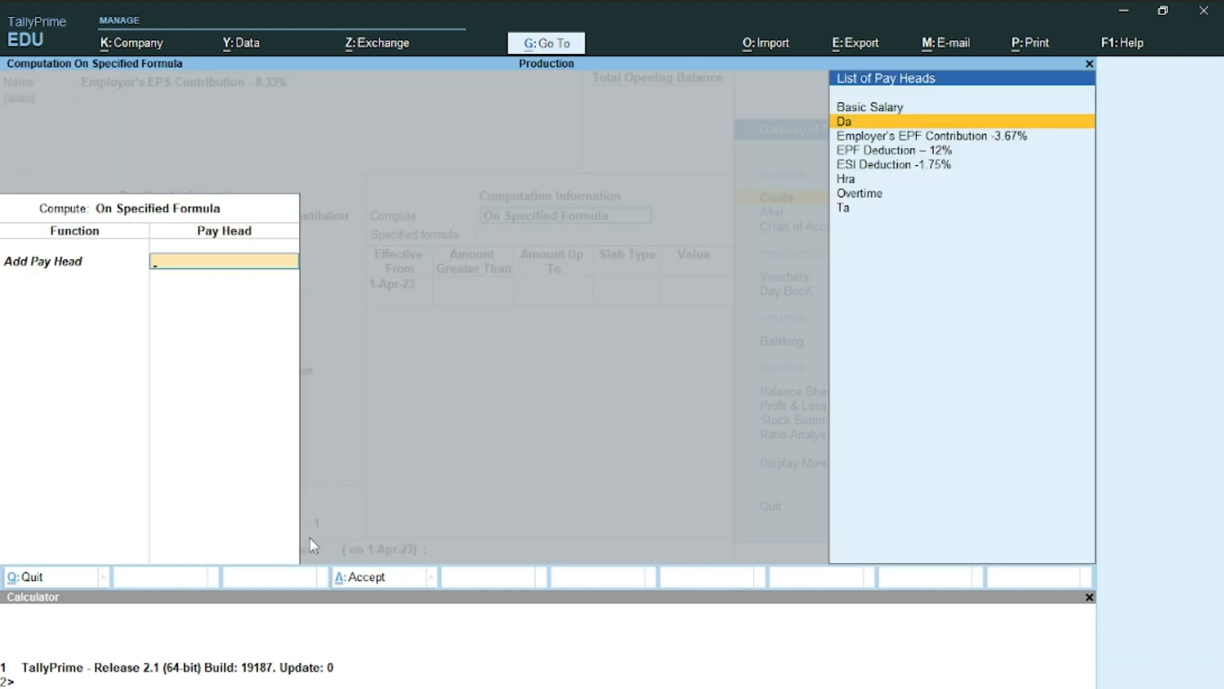
{"action": "key", "text": "Up"}
{"action": "key", "text": "Return"}
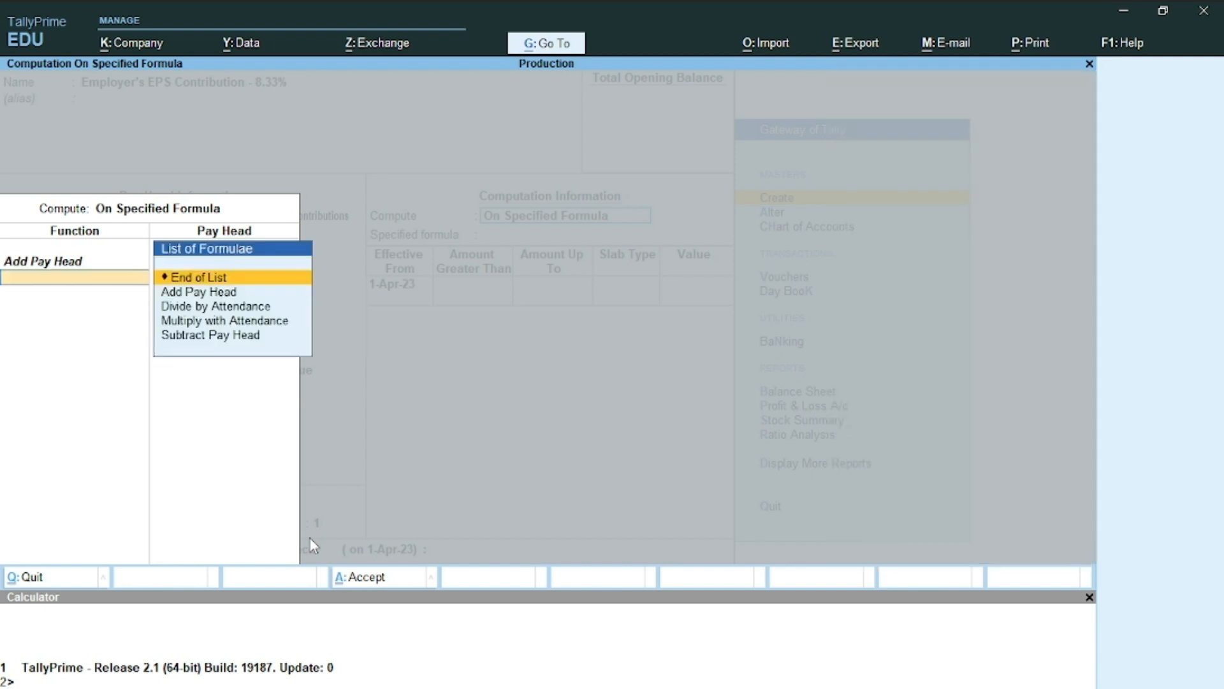
{"action": "key", "text": "Return"}
{"action": "key", "text": "Return"}
{"action": "key", "text": "Return"}
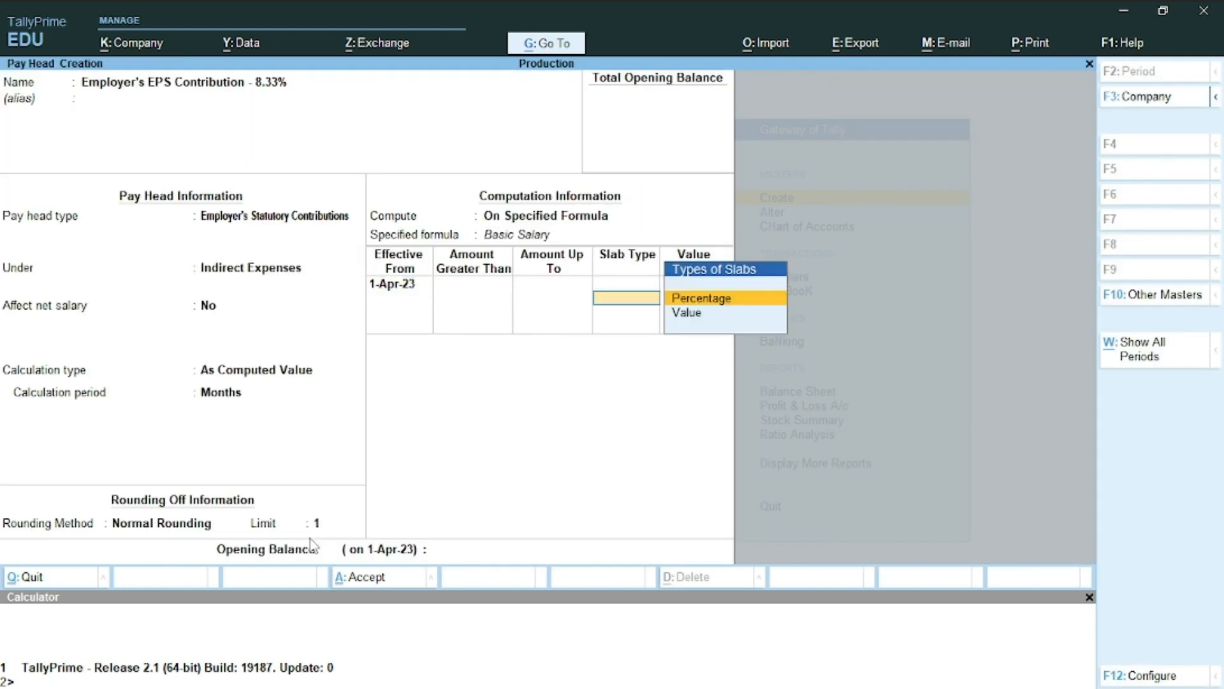
{"action": "key", "text": "Return"}
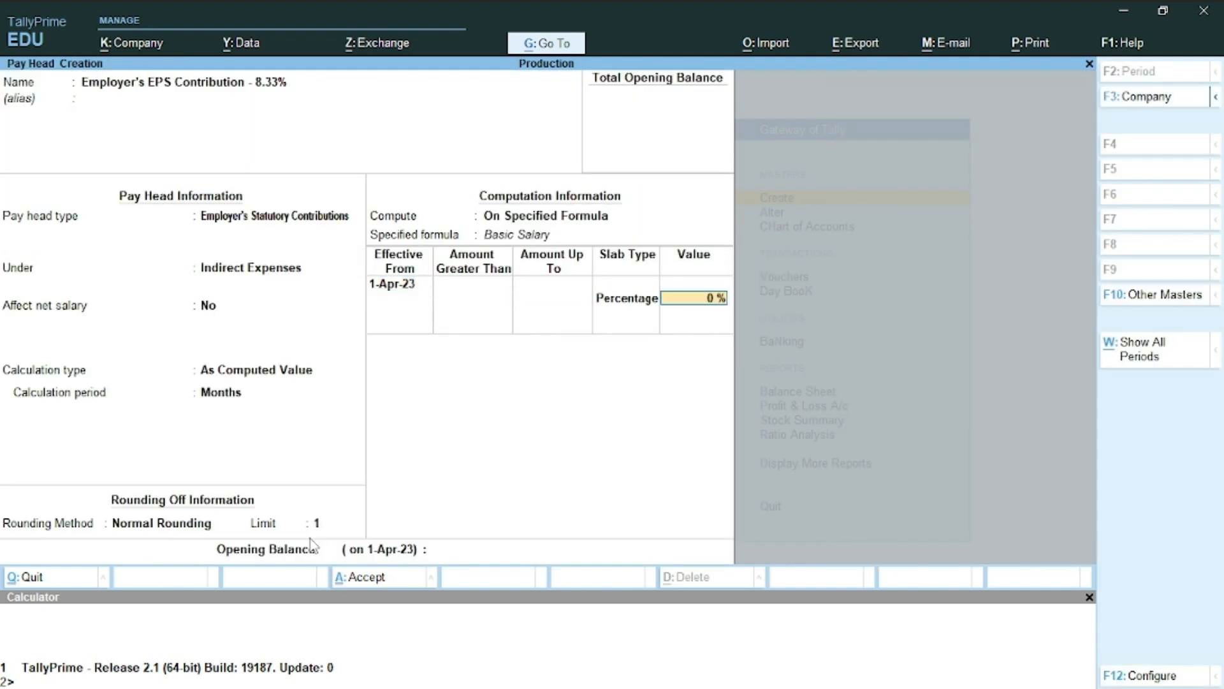
{"action": "type", "text": "8."}
{"action": "type", "text": "33"}
{"action": "key", "text": "Return"}
{"action": "key", "text": "Return"}
{"action": "key", "text": "Return"}
{"action": "key", "text": "Return"}
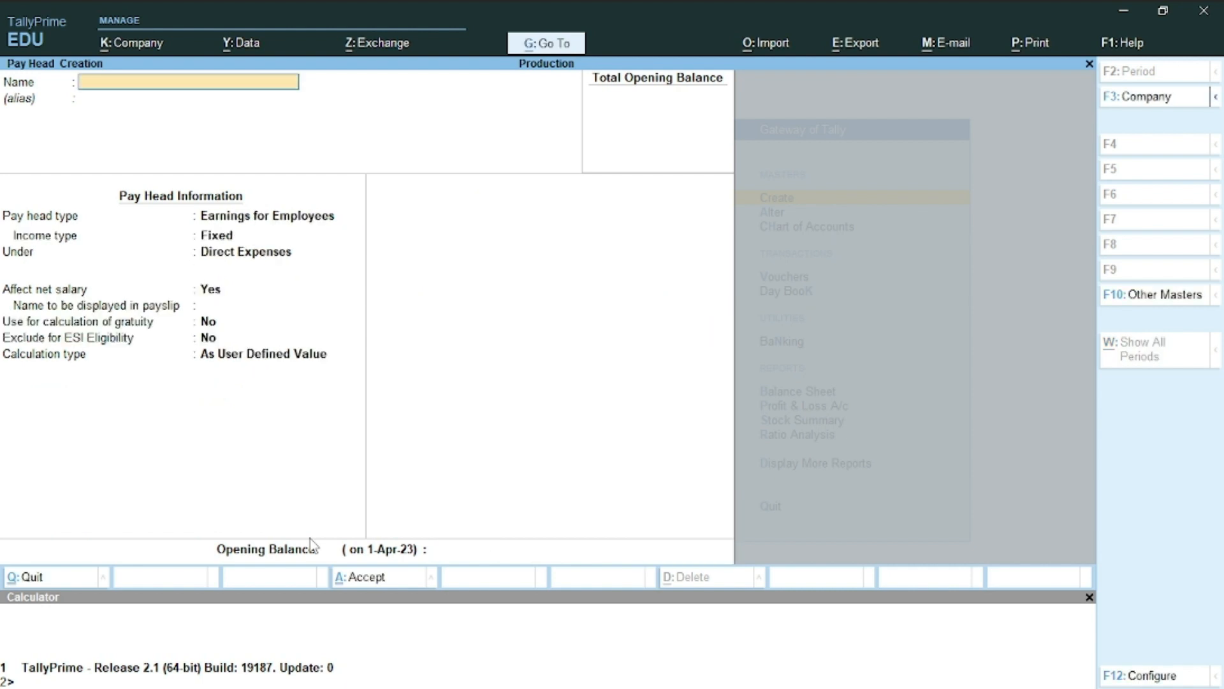
Select the Employer's ESI Contribution – 4.75% line further down the Word task list
{"action": "key", "text": "alt+Tab"}
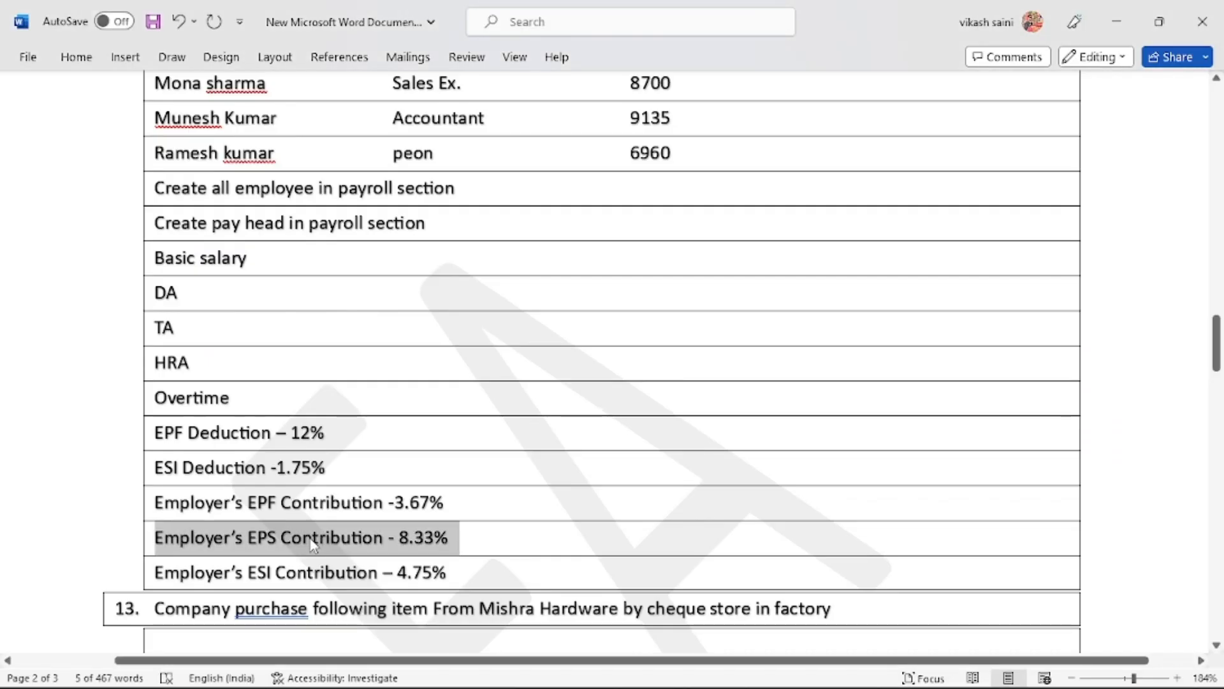
{"action": "scroll", "coordinate": [313, 545], "scroll_direction": "down", "scroll_amount": 2}
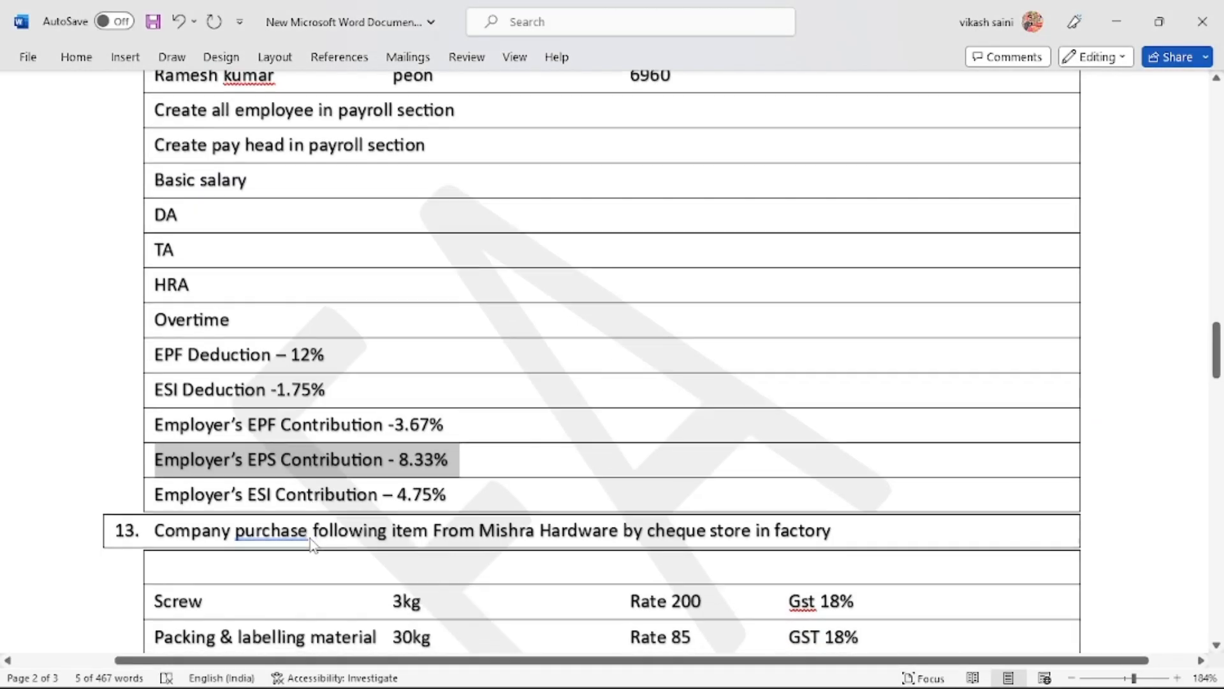
{"action": "double_click", "coordinate": [302, 494]}
{"action": "triple_click", "coordinate": [302, 494]}
{"action": "key", "text": "ctrl+c"}
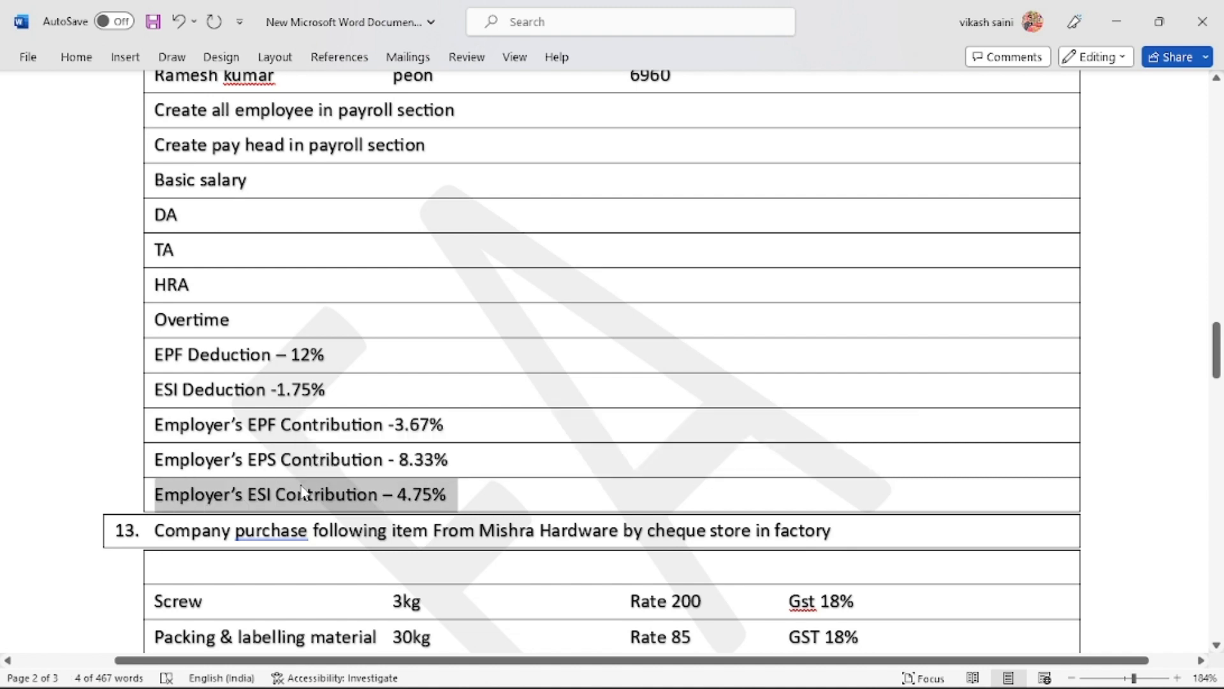
{"action": "key", "text": "alt+Tab"}
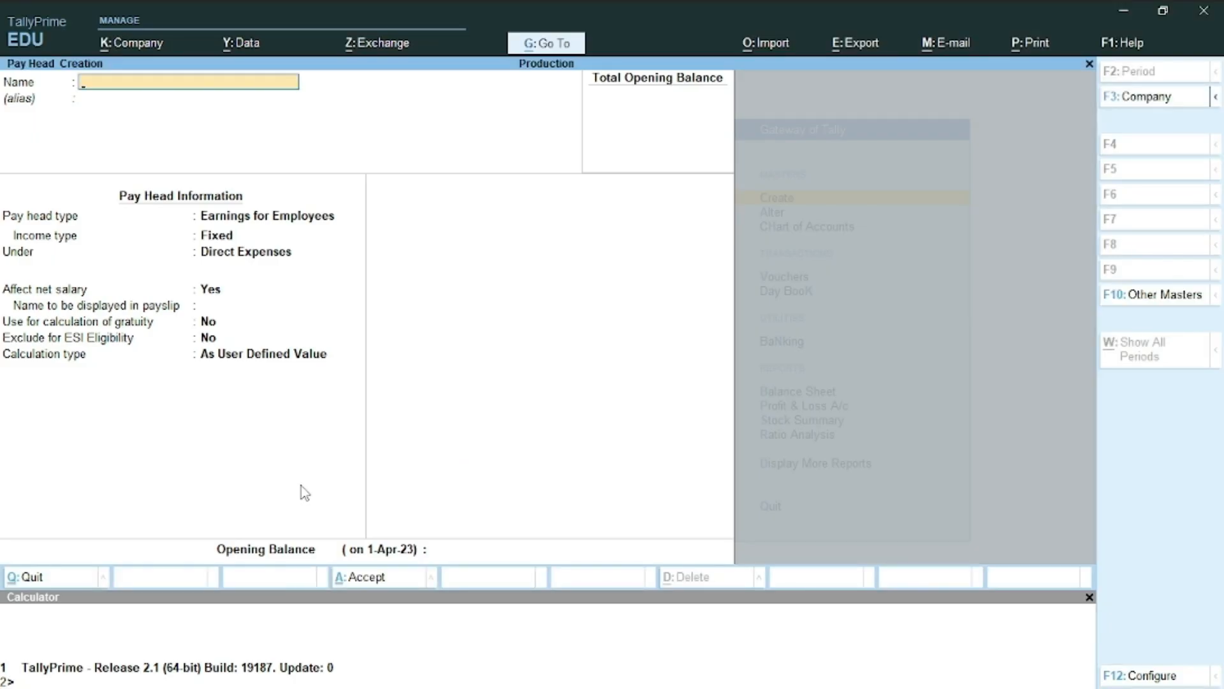
Paste the ESI contribution name; set Employer's Statutory Contributions, Indirect Expenses, Normal Rounding limit 1
{"action": "key", "text": "ctrl+v"}
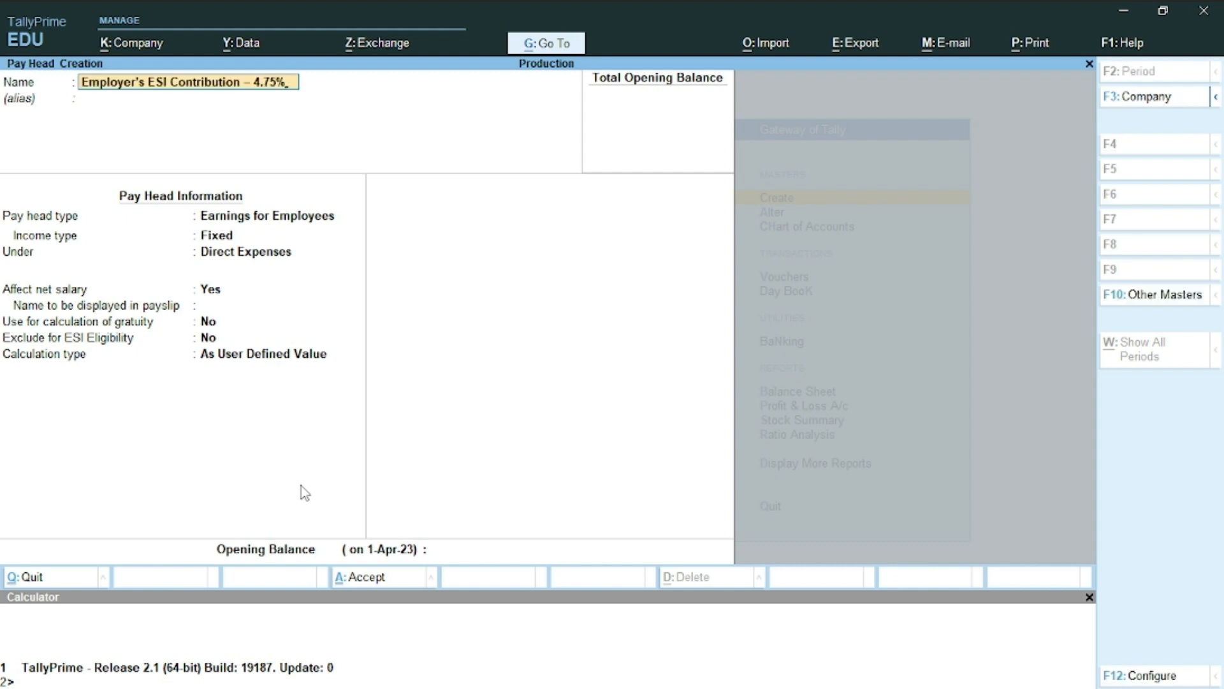
{"action": "key", "text": "Return"}
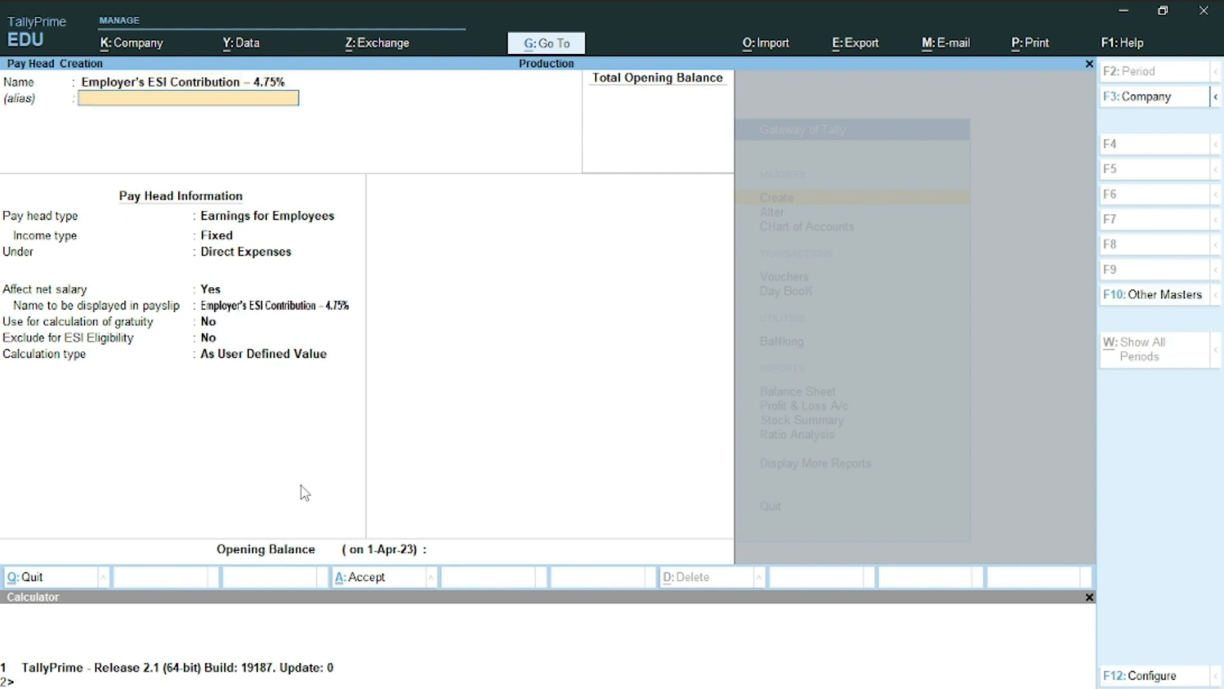
{"action": "key", "text": "Return"}
{"action": "key", "text": "Down"}
{"action": "key", "text": "Down"}
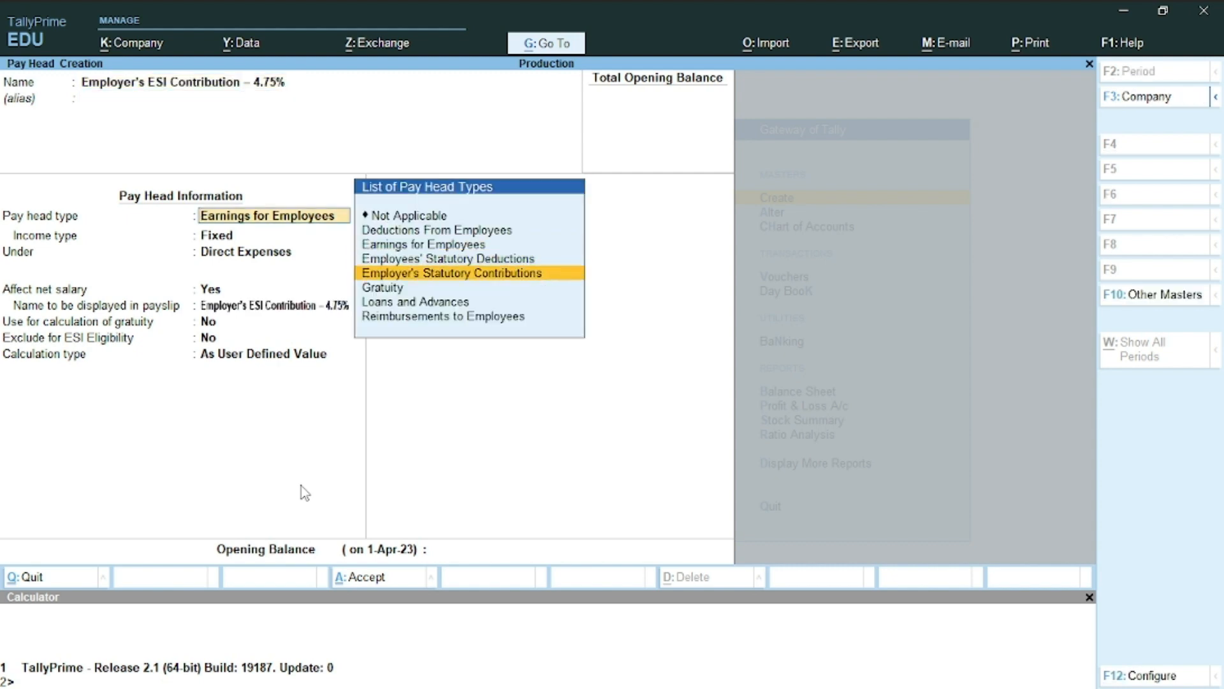
{"action": "key", "text": "Return"}
{"action": "key", "text": "Down"}
{"action": "key", "text": "Down"}
{"action": "key", "text": "Down"}
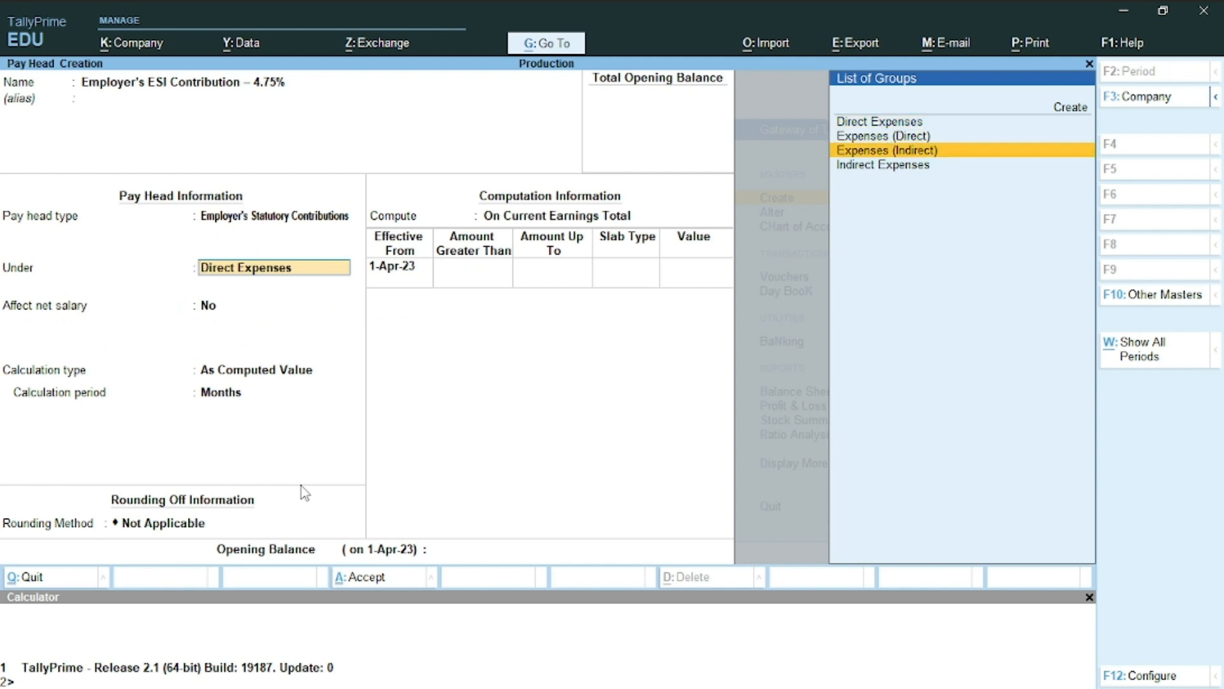
{"action": "key", "text": "Return"}
{"action": "key", "text": "Return"}
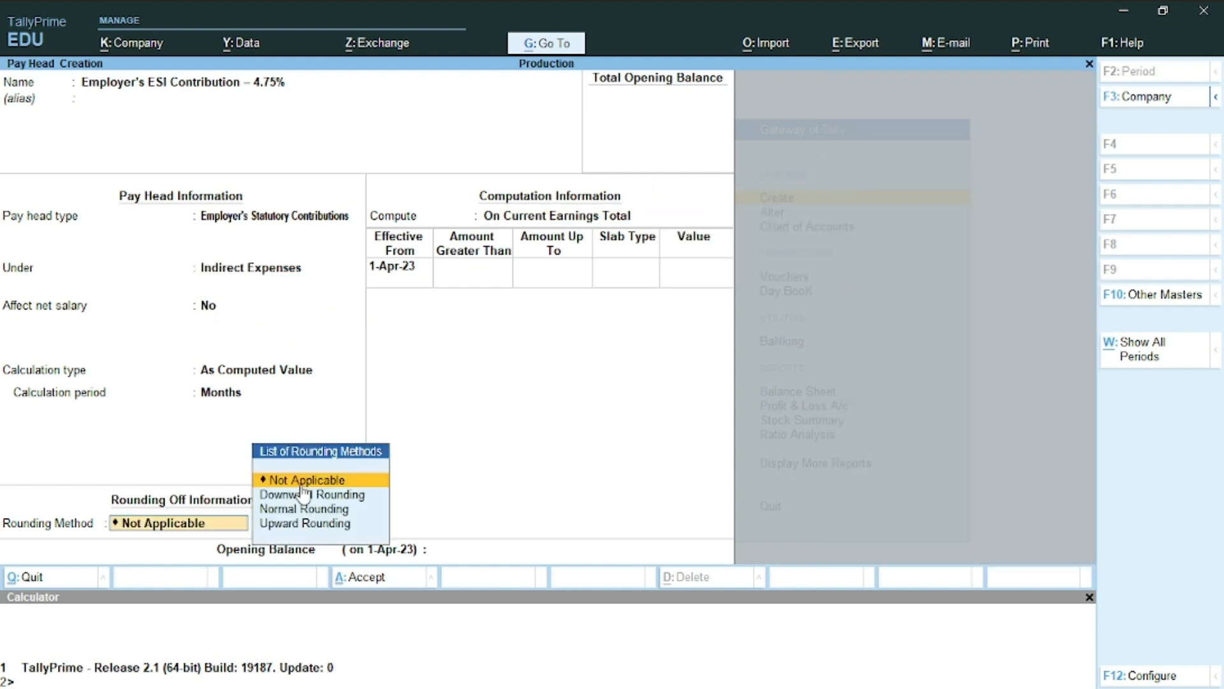
{"action": "key", "text": "Down"}
{"action": "key", "text": "Down"}
{"action": "key", "text": "Return"}
{"action": "type", "text": "1"}
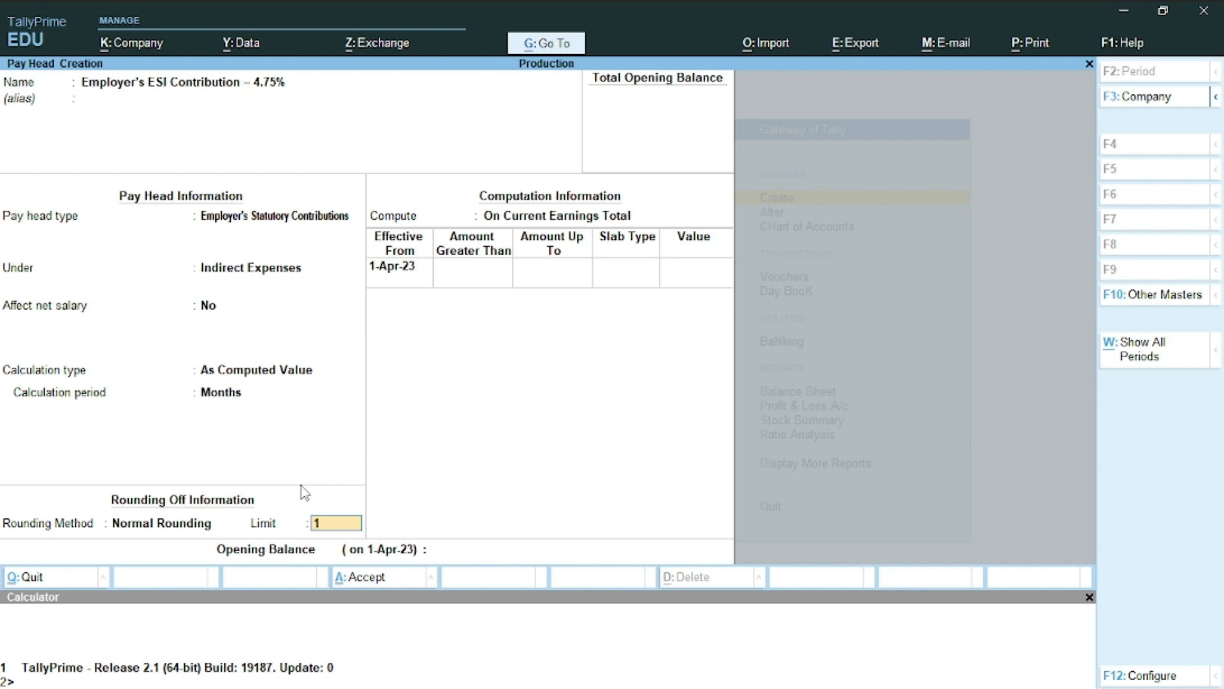
{"action": "key", "text": "Return"}
Compute the ESI contribution at 4.75% of Basic Salary and save the pay head
{"action": "key", "text": "Down"}
{"action": "key", "text": "Down"}
{"action": "key", "text": "Return"}
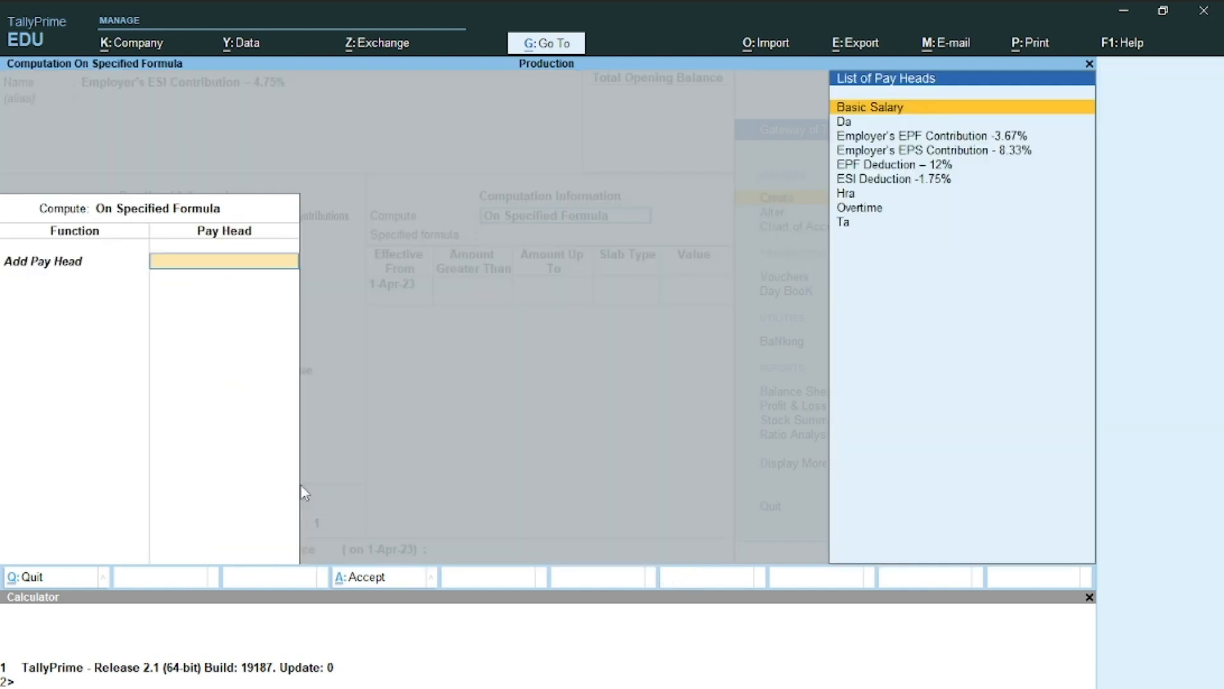
{"action": "key", "text": "Down"}
{"action": "key", "text": "Up"}
{"action": "key", "text": "Return"}
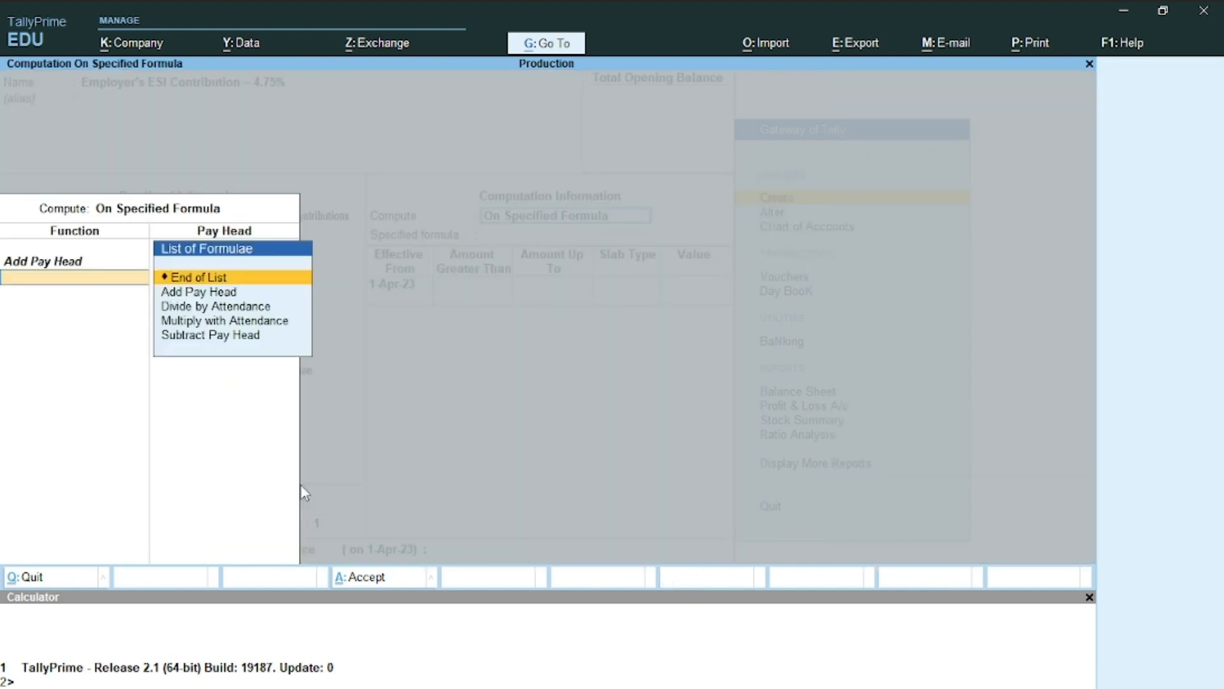
{"action": "key", "text": "Return"}
{"action": "key", "text": "Return"}
{"action": "key", "text": "Return"}
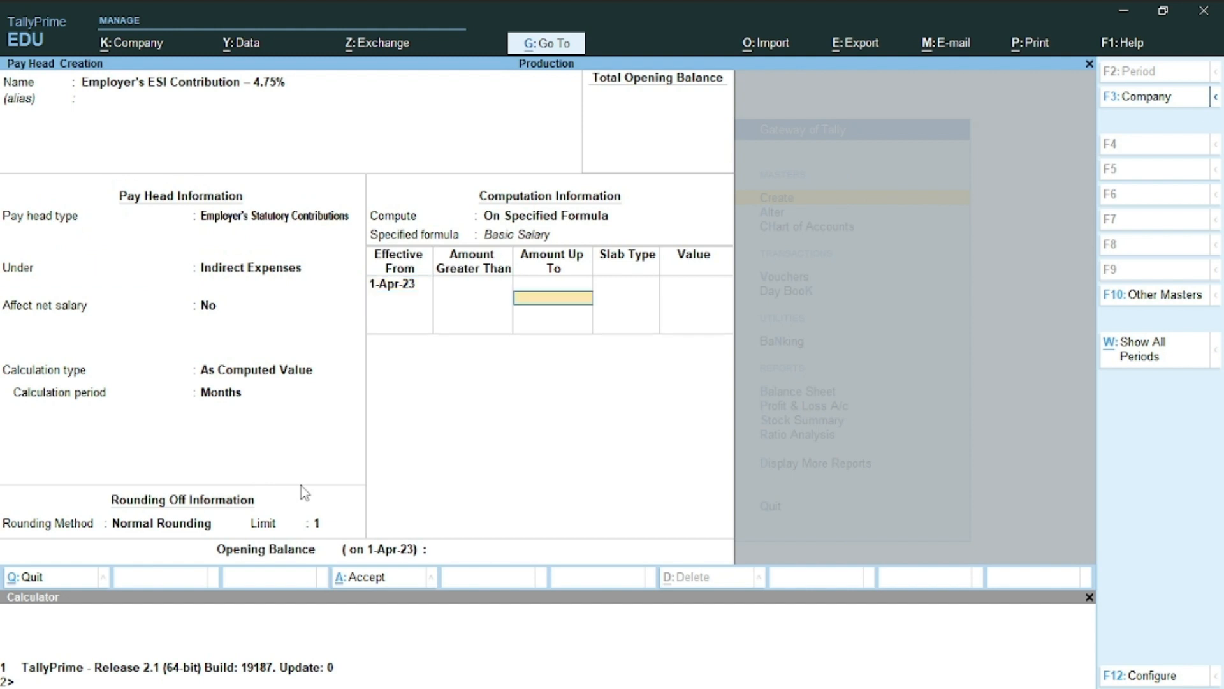
{"action": "key", "text": "Return"}
{"action": "key", "text": "Return"}
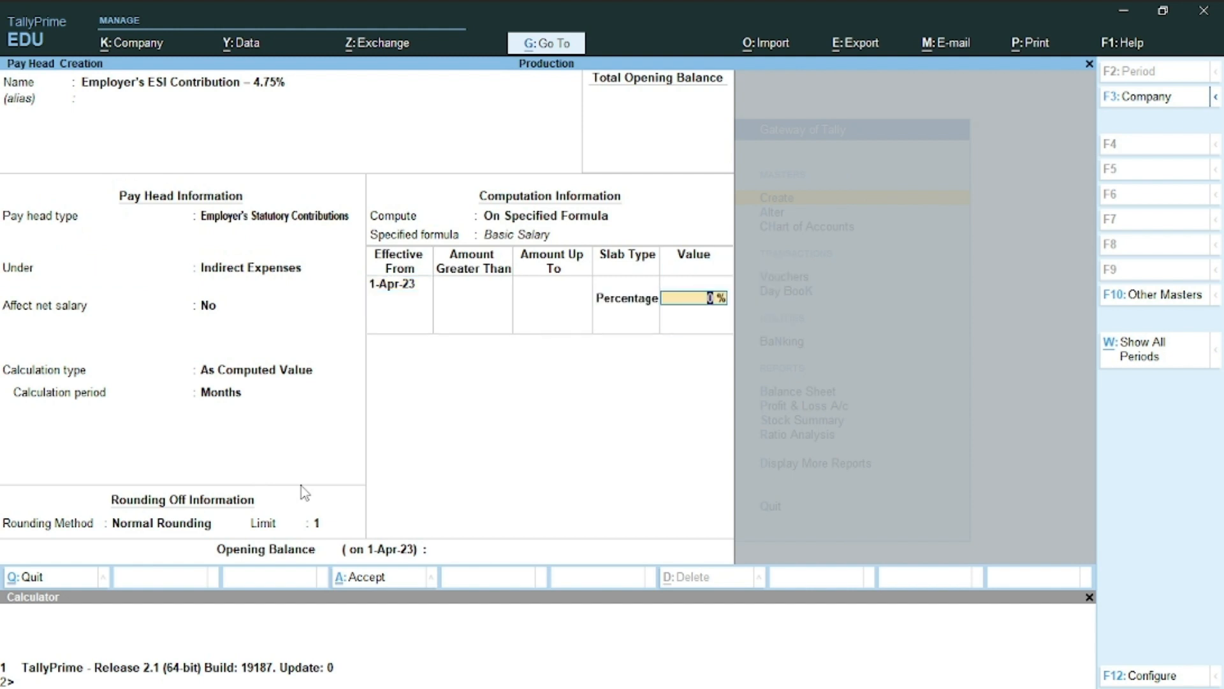
{"action": "type", "text": "4.75"}
{"action": "key", "text": "Return"}
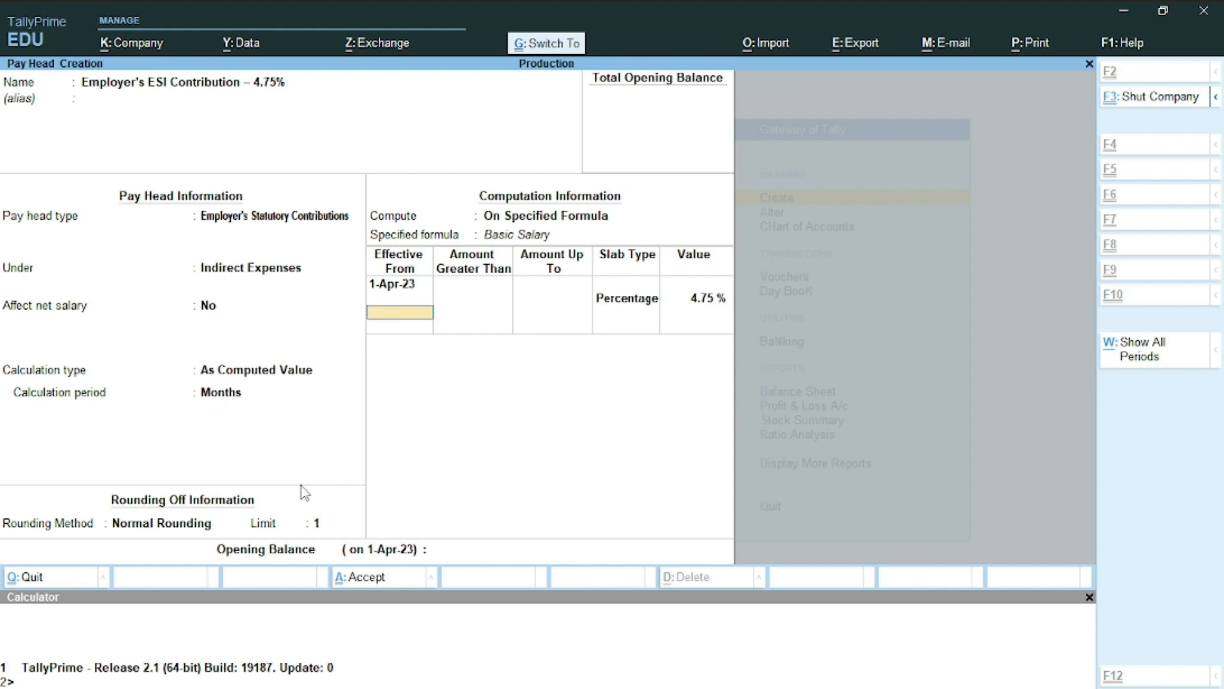
{"action": "key", "text": "ctrl+a"}
Scroll the Word task list down past the pay heads toward the Rs 10,000 stationery purchase
{"action": "key", "text": "alt+Tab"}
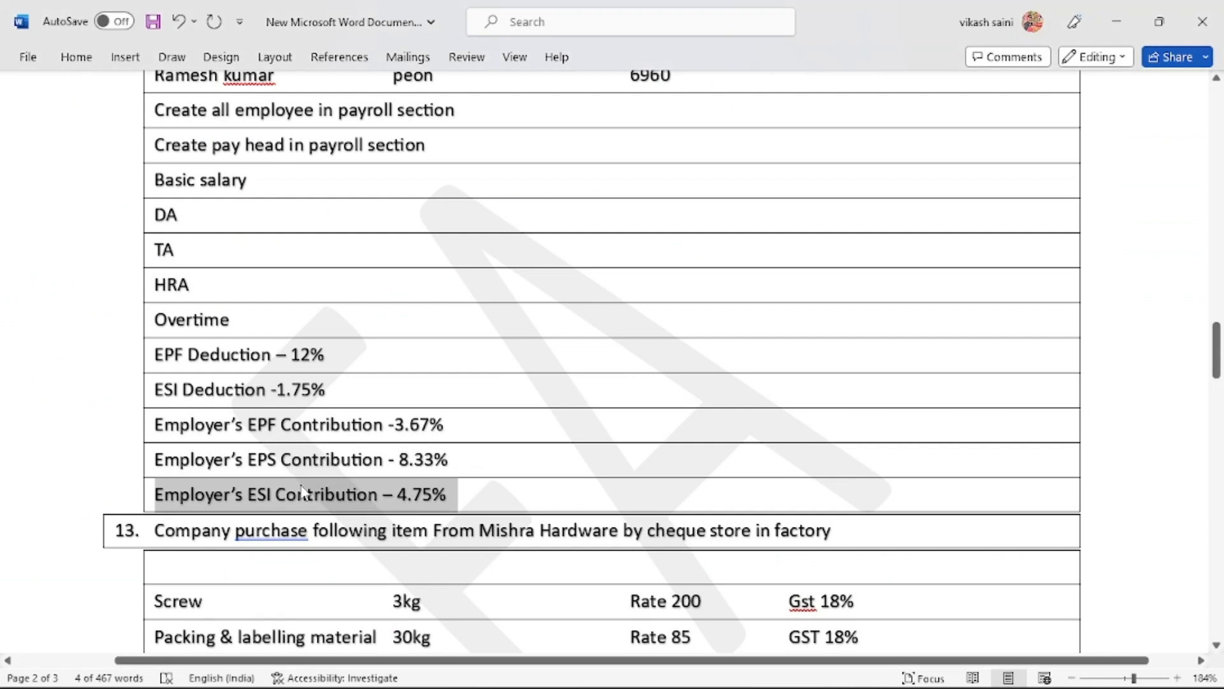
{"action": "scroll", "coordinate": [302, 490], "scroll_direction": "down", "scroll_amount": 2}
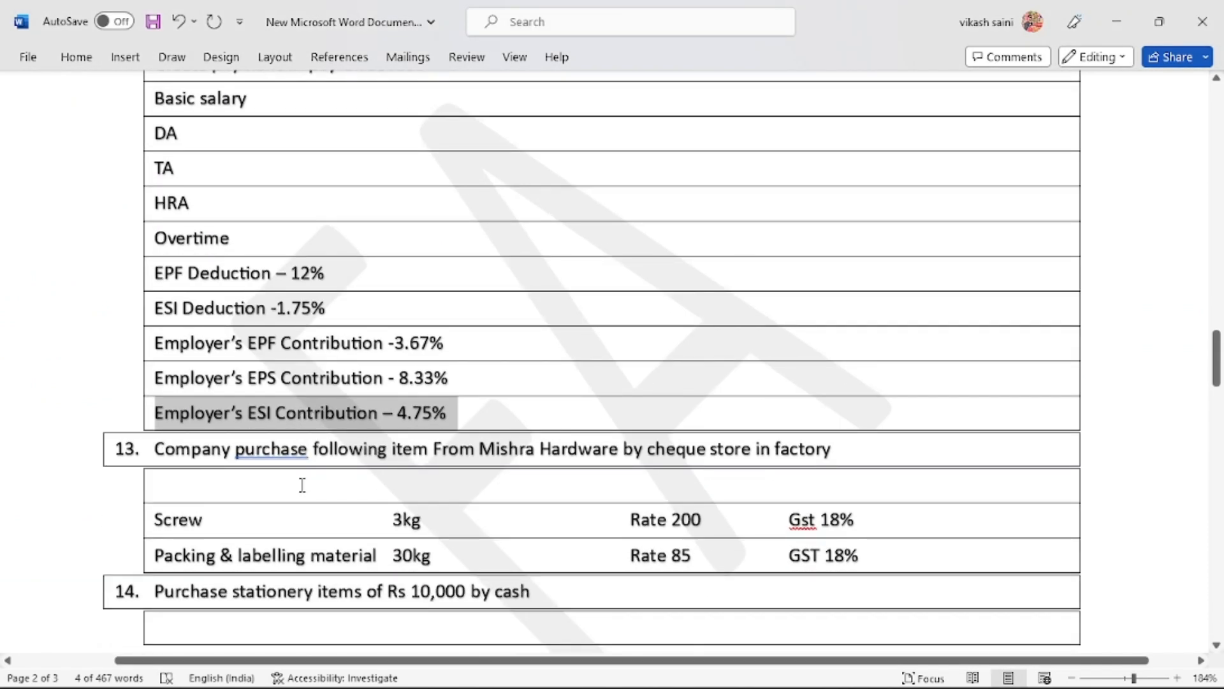
{"action": "scroll", "coordinate": [302, 486], "scroll_direction": "down", "scroll_amount": 3}
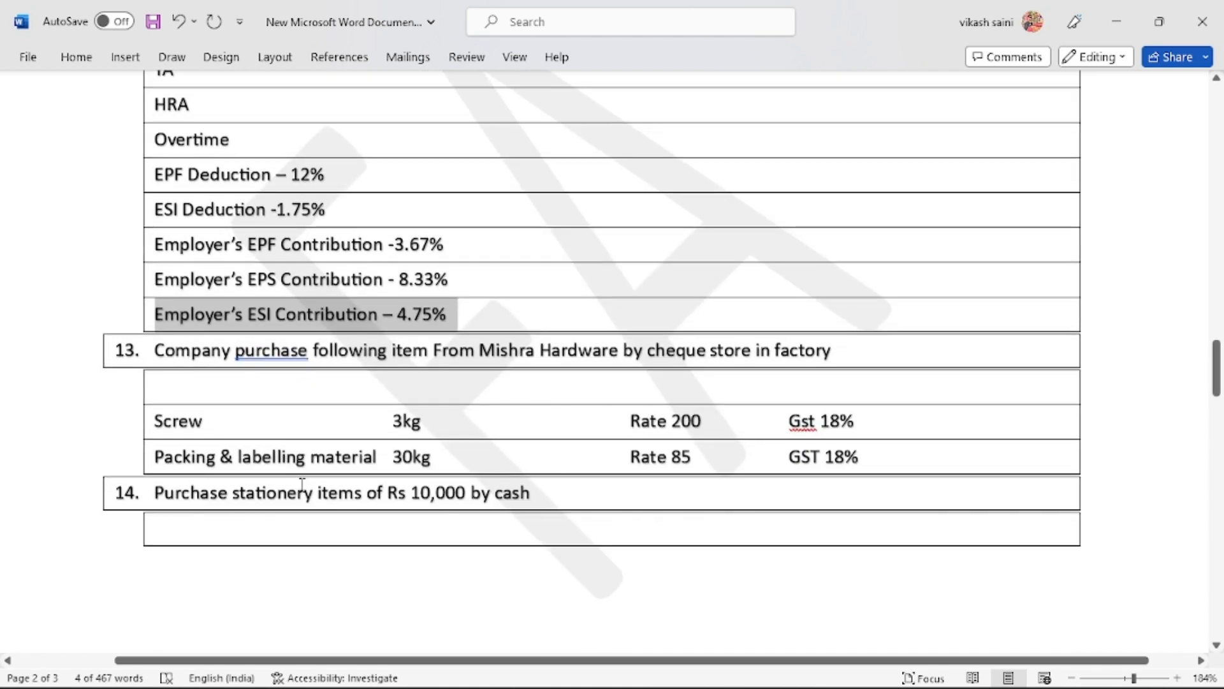
Create the Salary Payble pay head, Not Applicable, under Current Liabilities
{"action": "key", "text": "alt+Tab"}
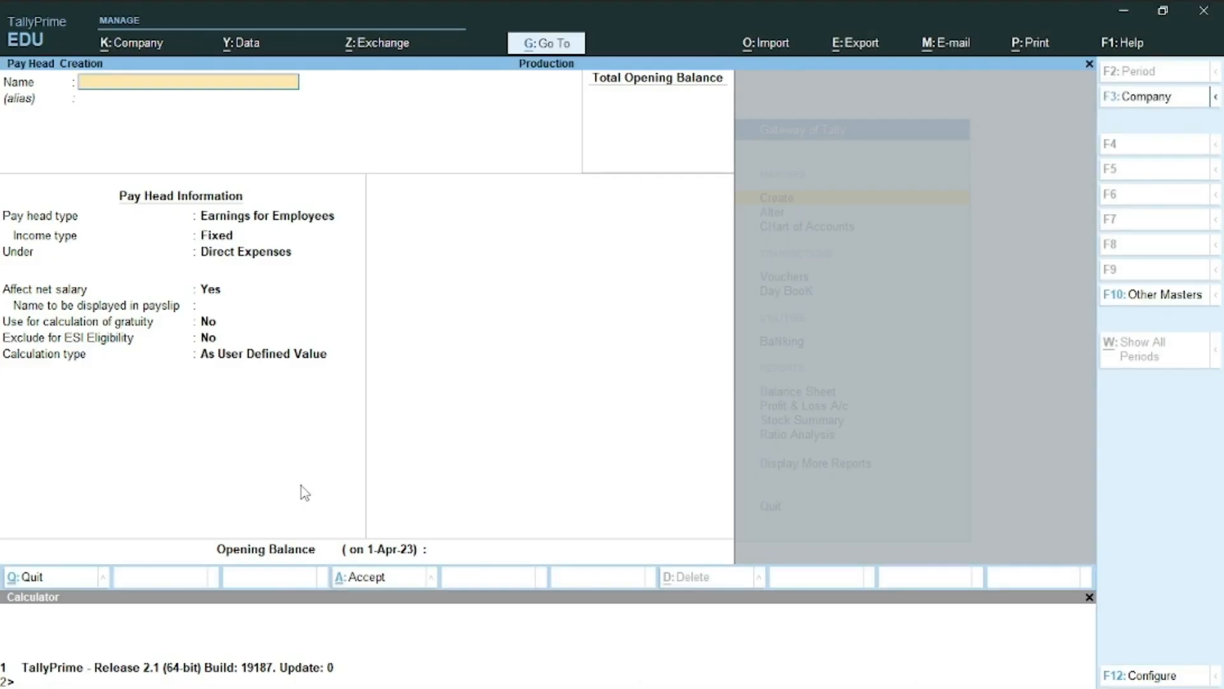
{"action": "key", "text": "Escape"}
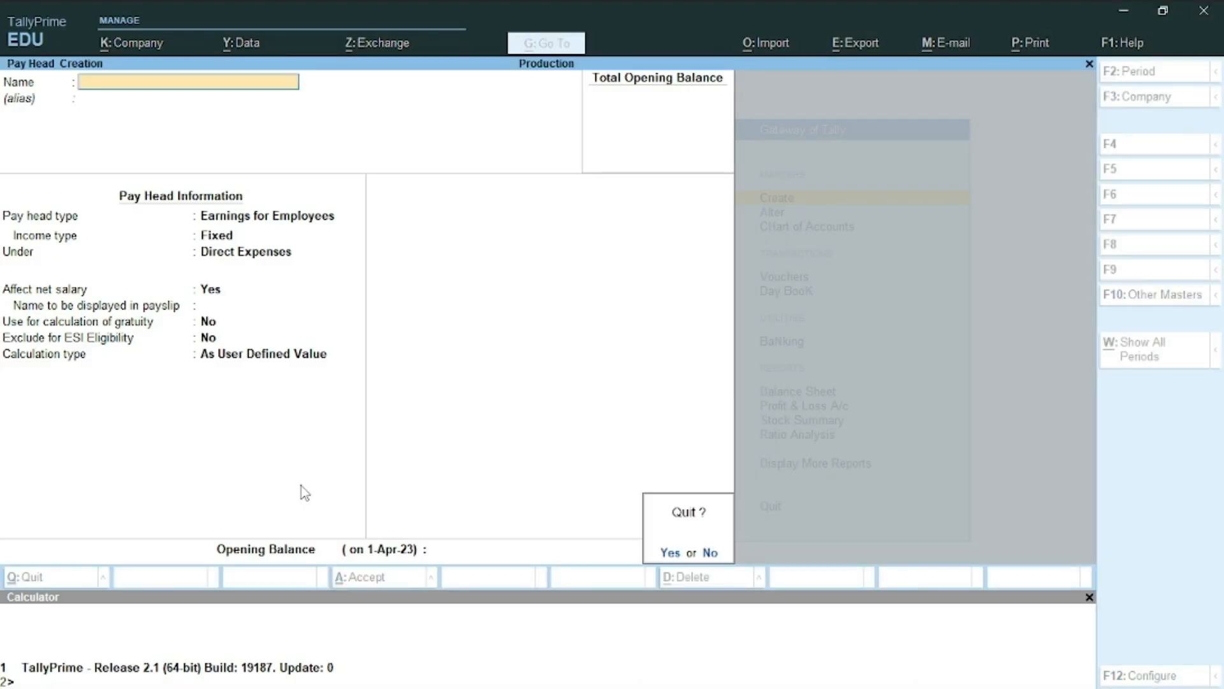
{"action": "key", "text": "n"}
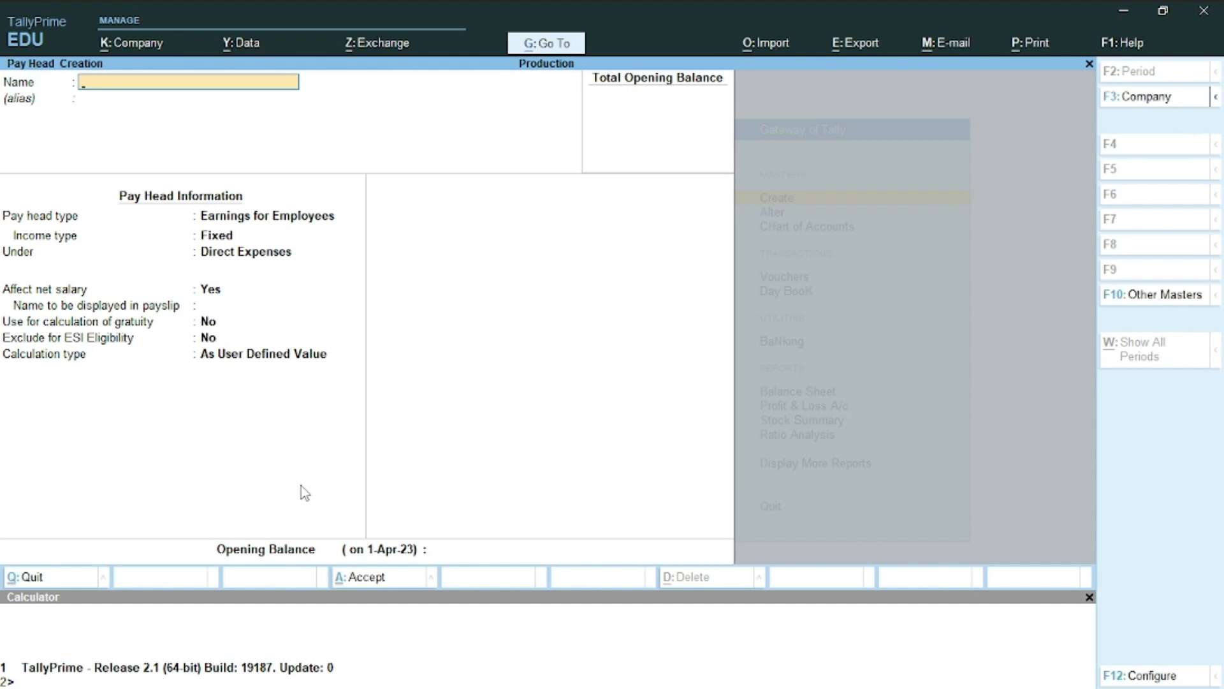
{"action": "type", "text": "Salary Payble"}
{"action": "key", "text": "Return"}
{"action": "key", "text": "Return"}
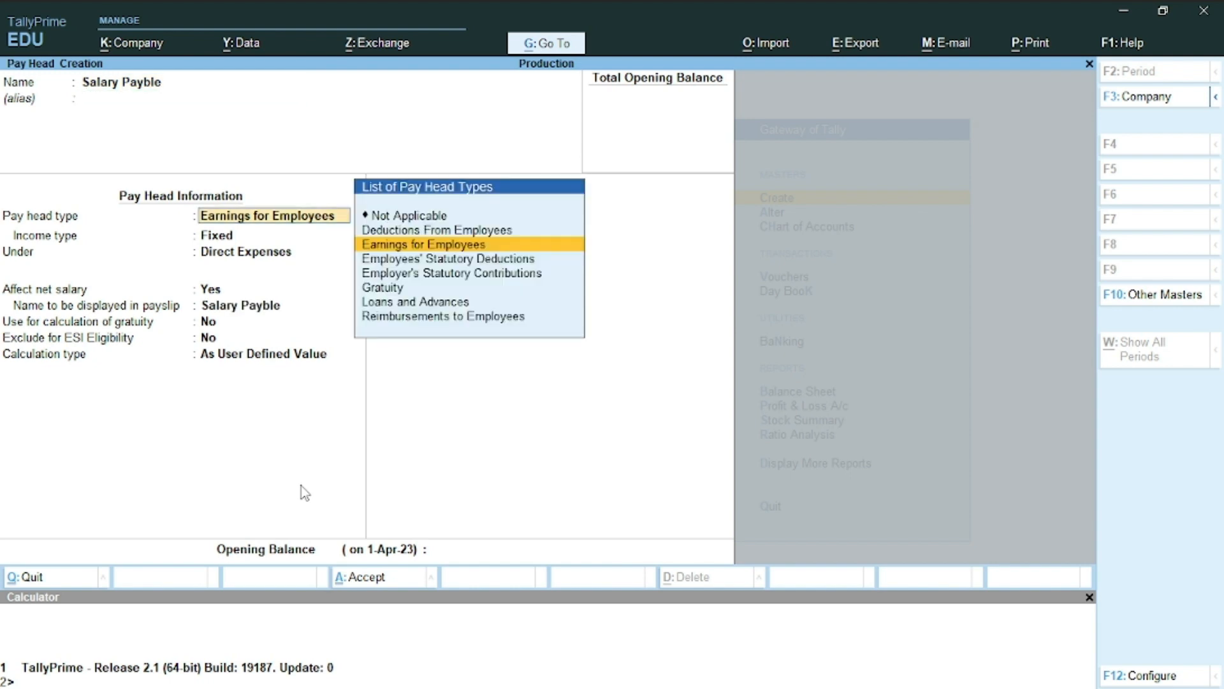
{"action": "type", "text": "No"}
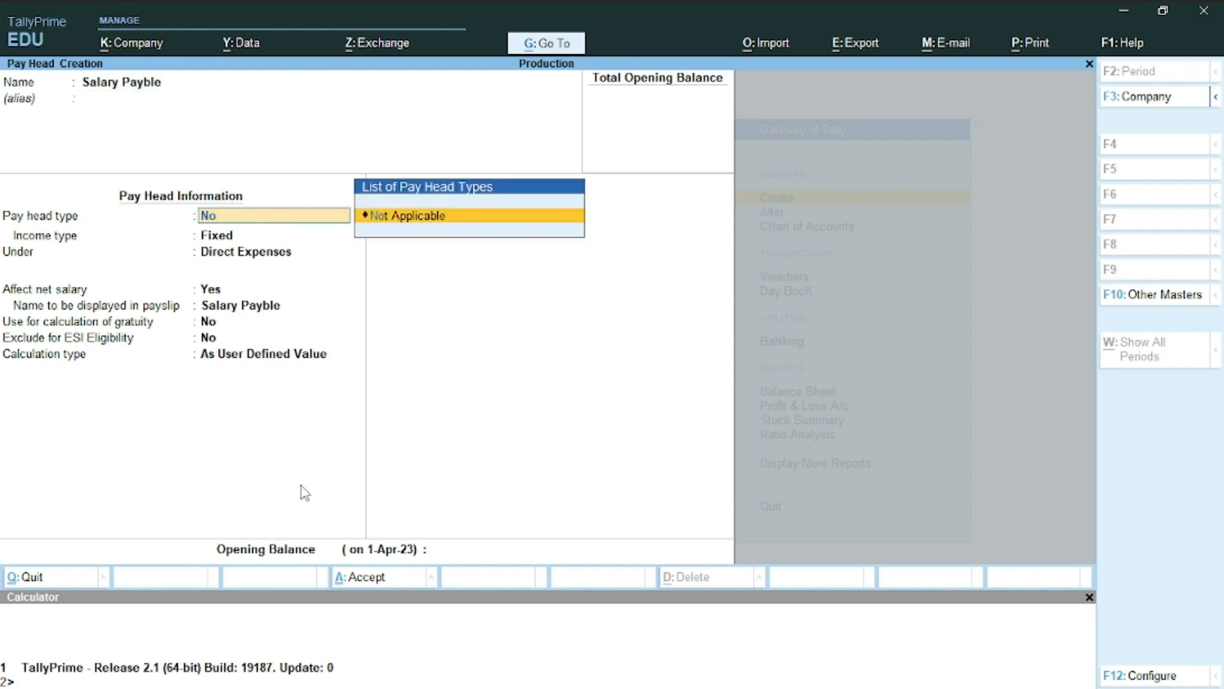
{"action": "key", "text": "Return"}
{"action": "key", "text": "Down"}
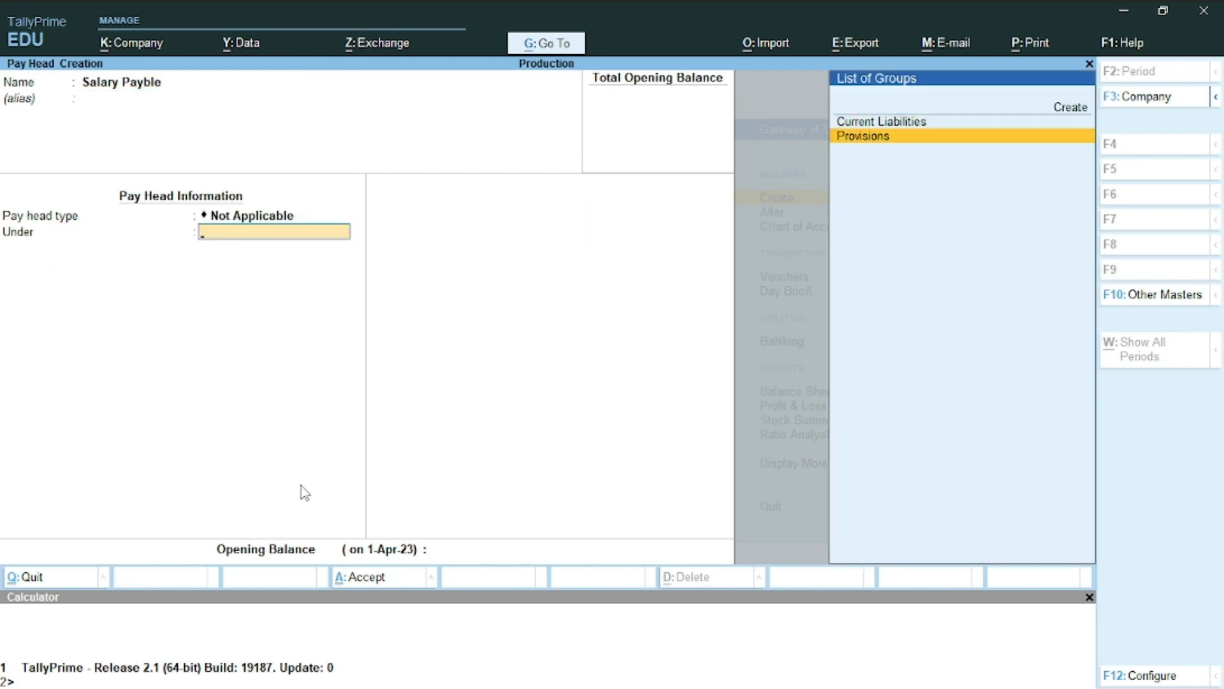
{"action": "key", "text": "Up"}
{"action": "key", "text": "Return"}
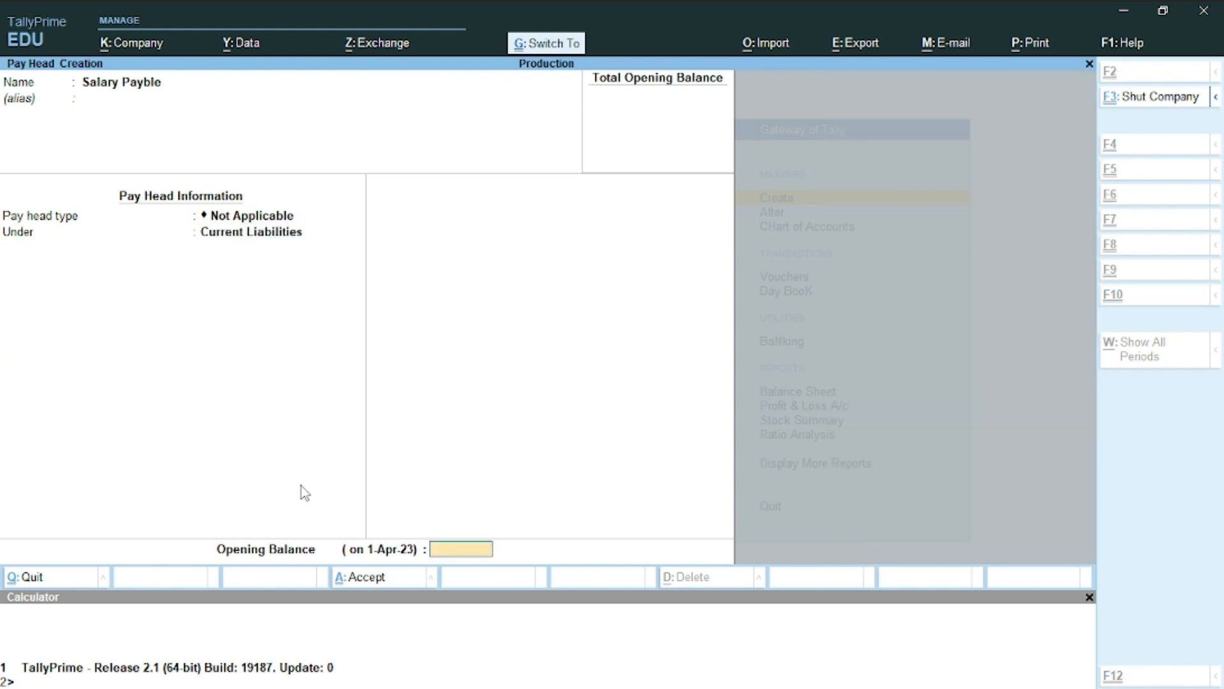
{"action": "key", "text": "ctrl+a"}
Create the Pf Payble pay head, Not Applicable, under Current Liabilities
{"action": "type", "text": "P"}
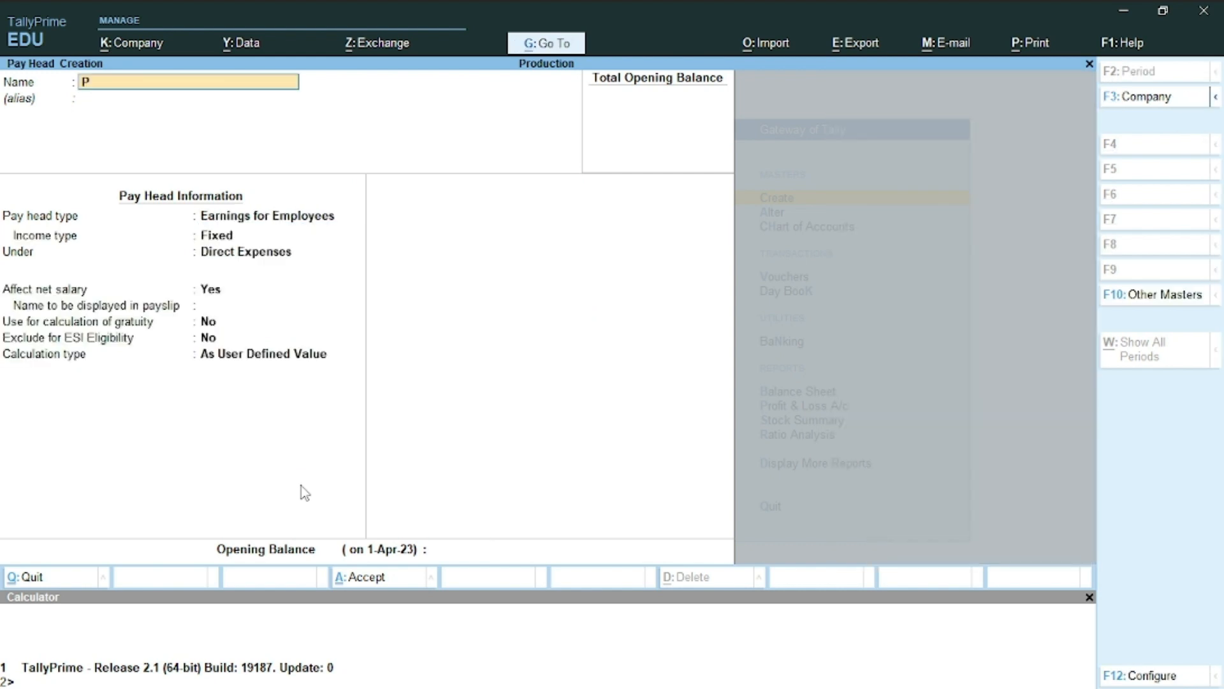
{"action": "type", "text": "f Payble"}
{"action": "key", "text": "Return"}
{"action": "key", "text": "Return"}
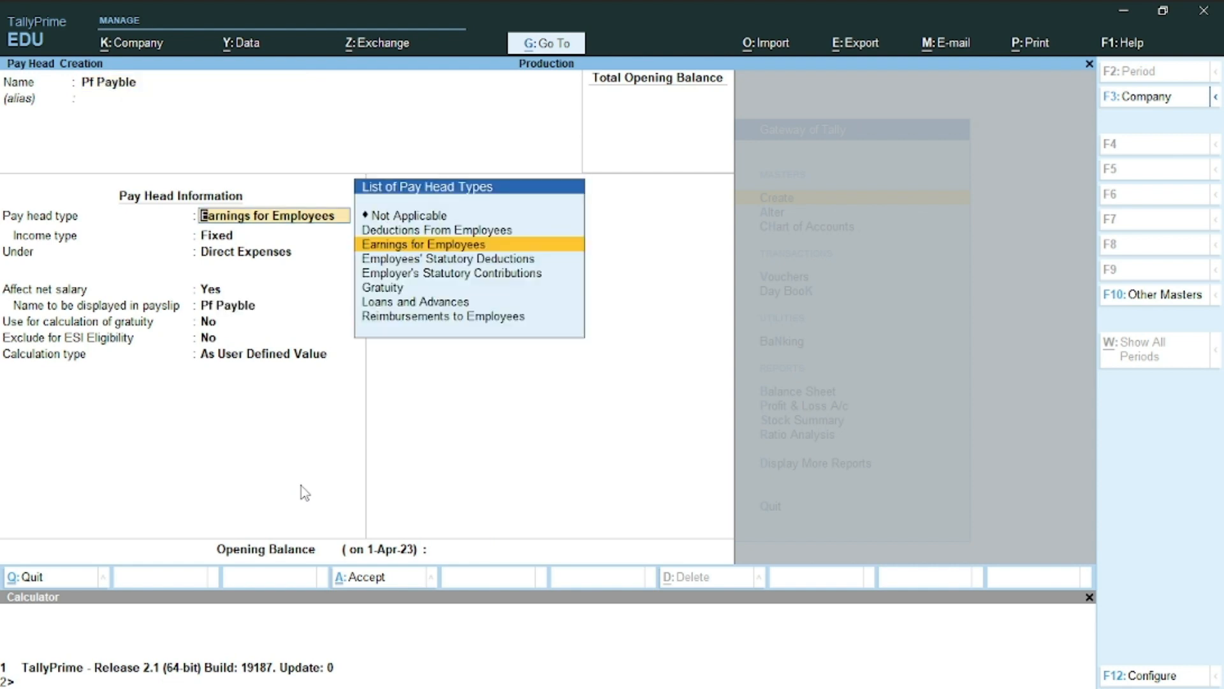
{"action": "type", "text": "N"}
{"action": "key", "text": "Return"}
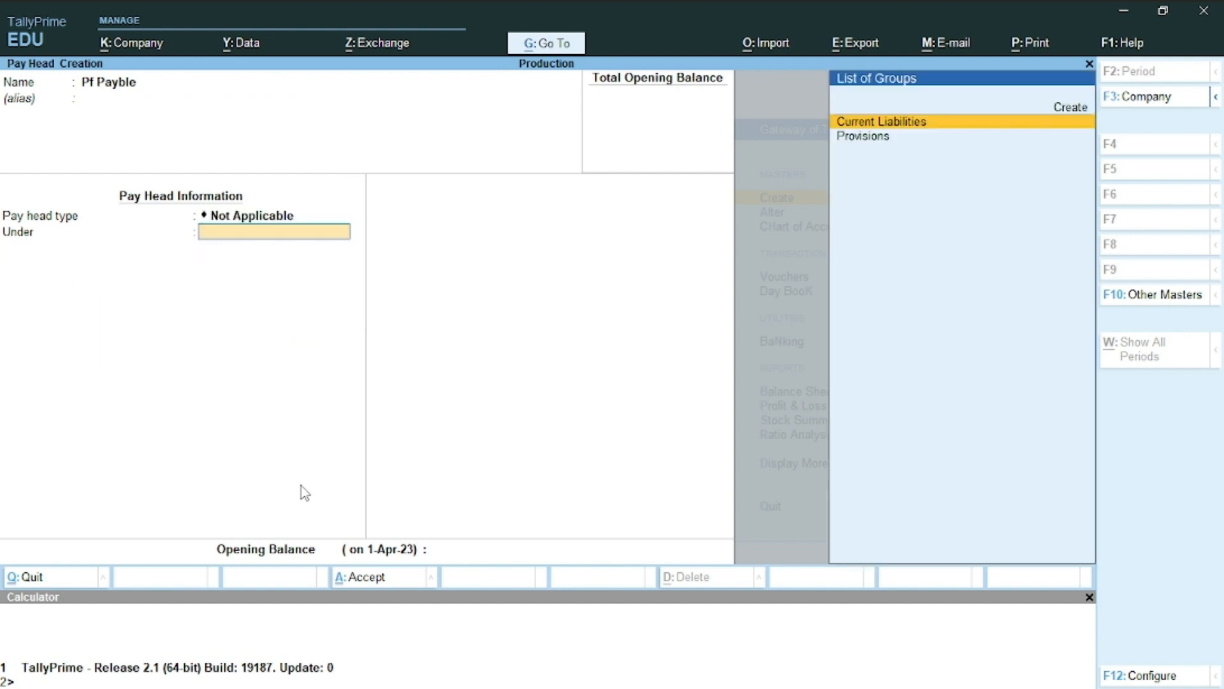
{"action": "key", "text": "Down"}
{"action": "key", "text": "Return"}
{"action": "key", "text": "BackSpace"}
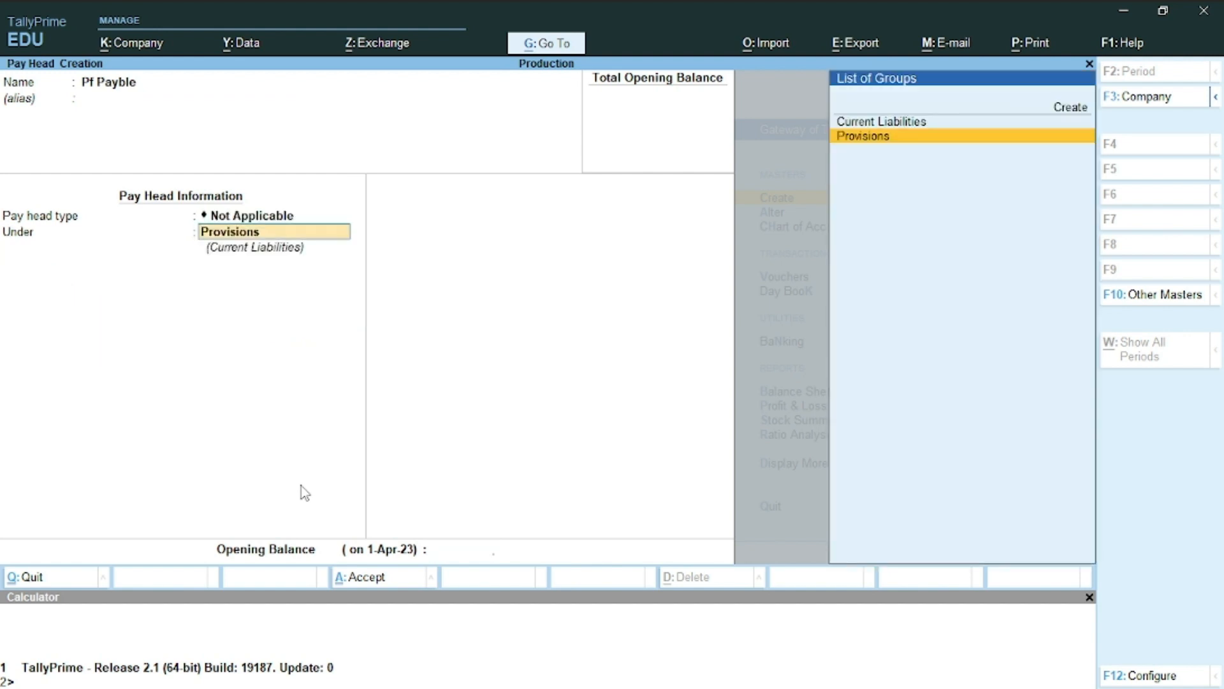
{"action": "key", "text": "Up"}
{"action": "key", "text": "Return"}
{"action": "key", "text": "Return"}
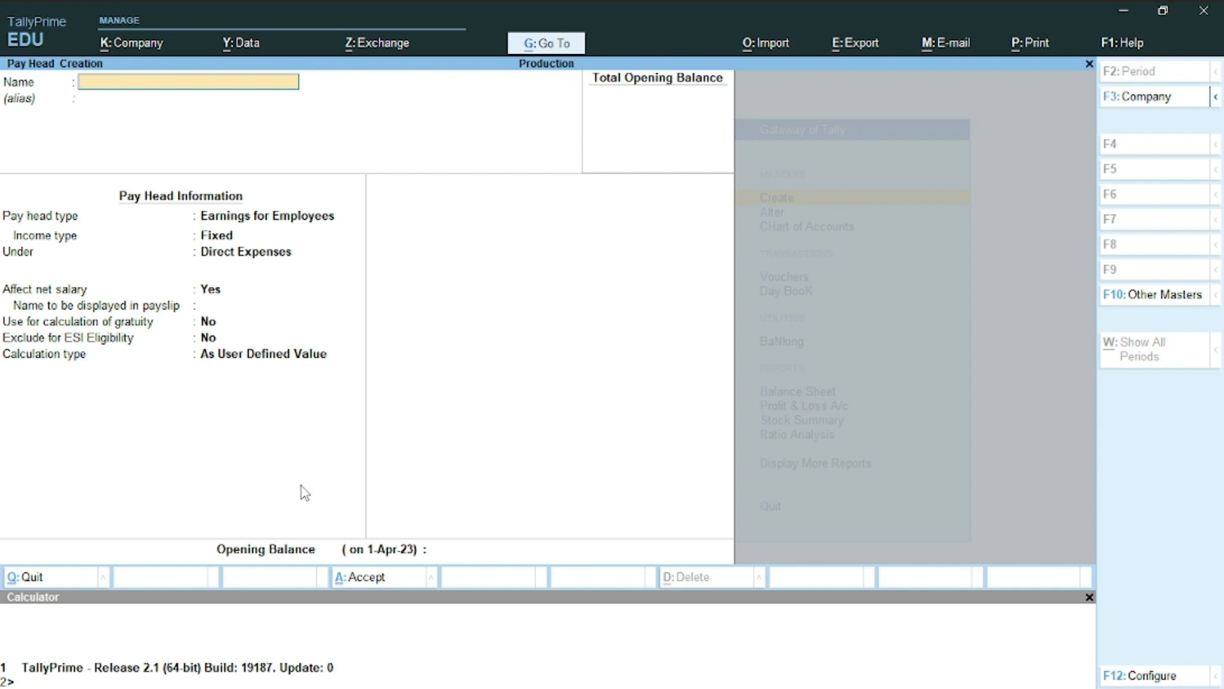
Create the Esi Payble pay head, Not Applicable, and save it
{"action": "type", "text": "Esi Payble"}
{"action": "key", "text": "Return"}
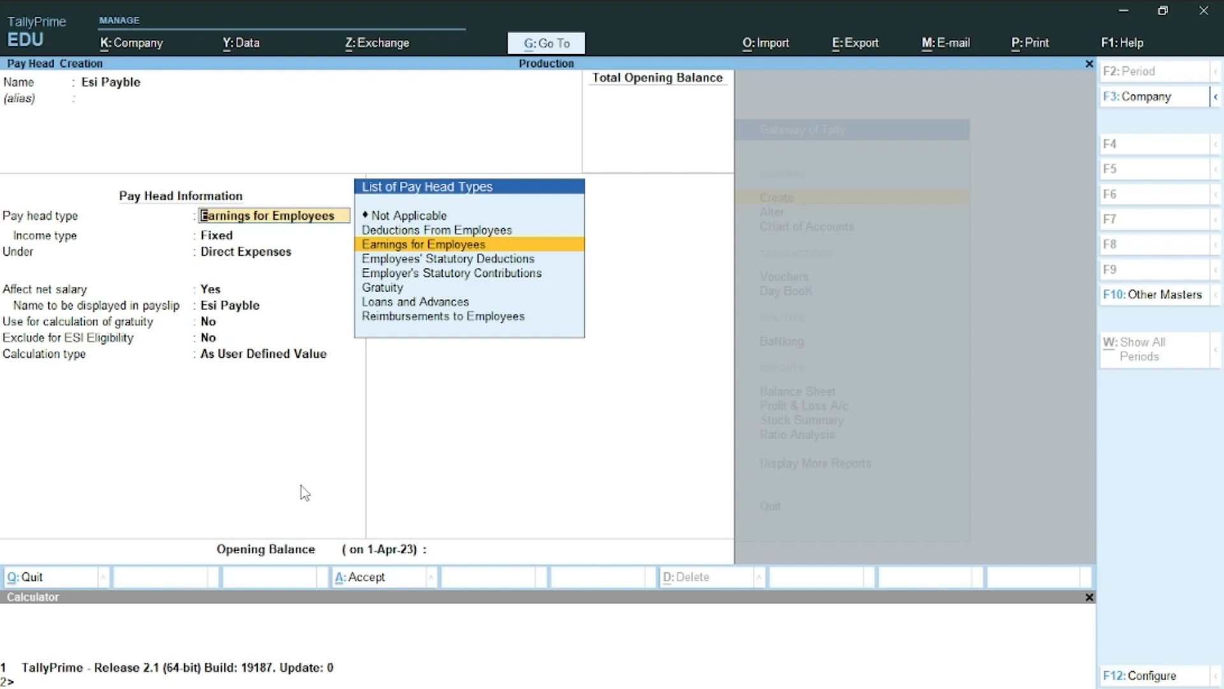
{"action": "type", "text": "N"}
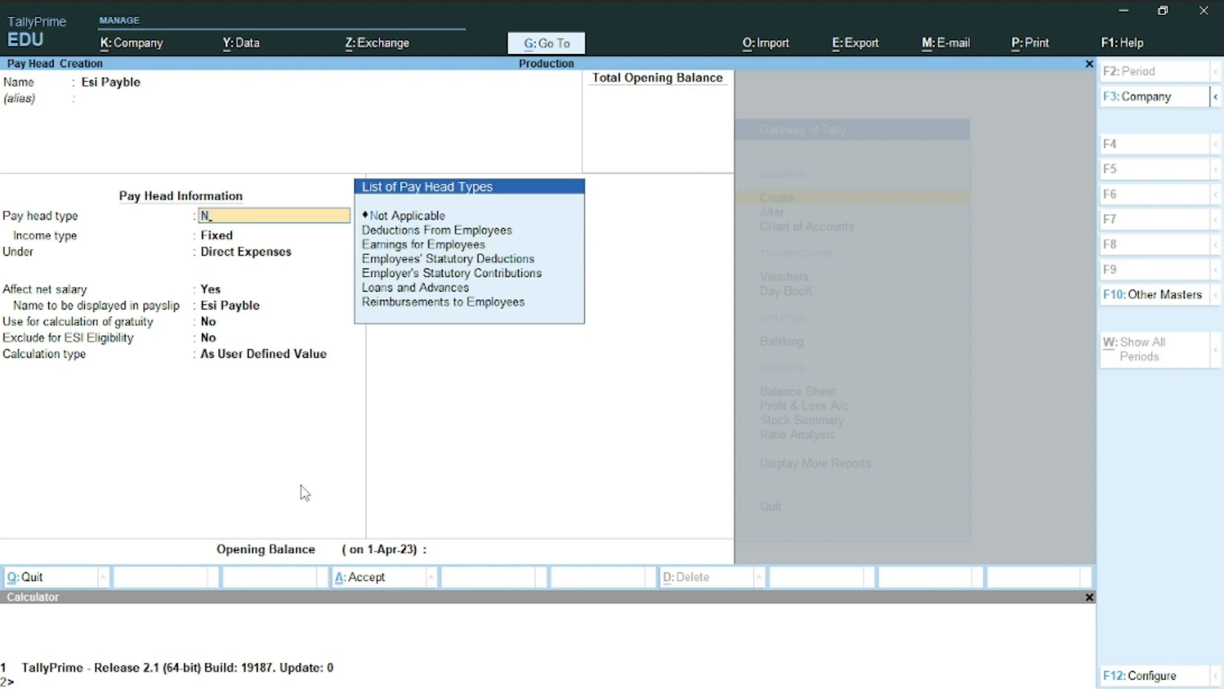
{"action": "key", "text": "Return"}
{"action": "key", "text": "Return"}
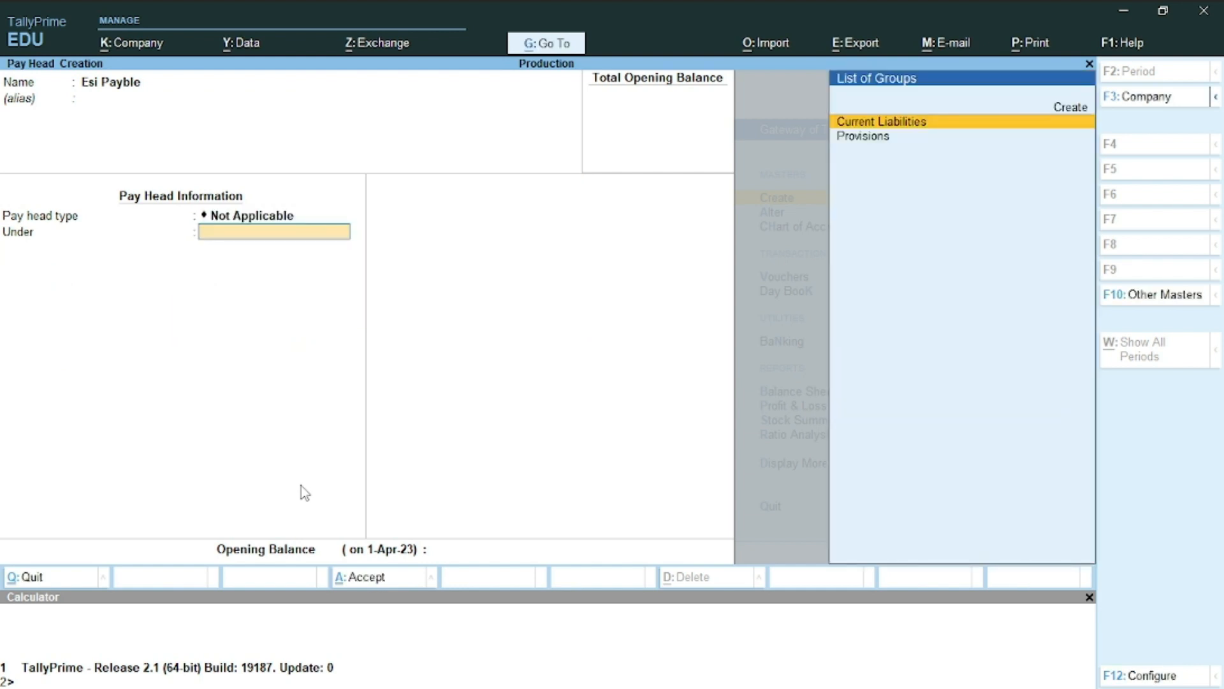
{"action": "key", "text": "Return"}
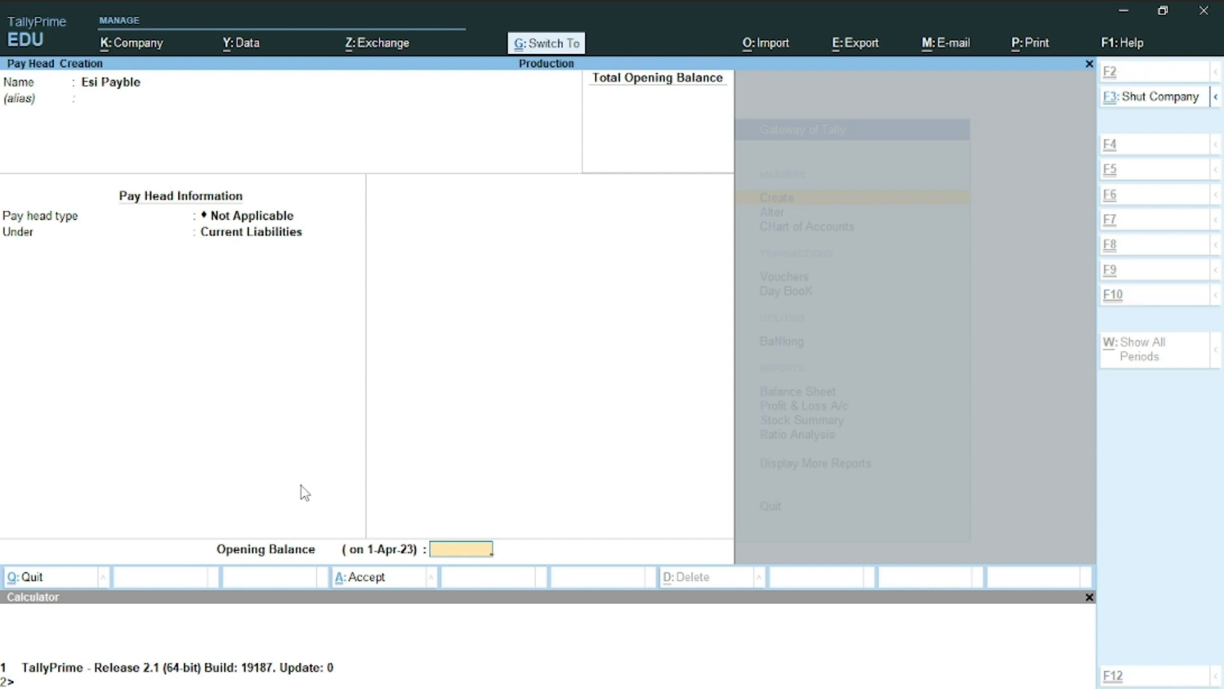
{"action": "key", "text": "ctrl+a"}
{"action": "key", "text": "alt+Tab"}
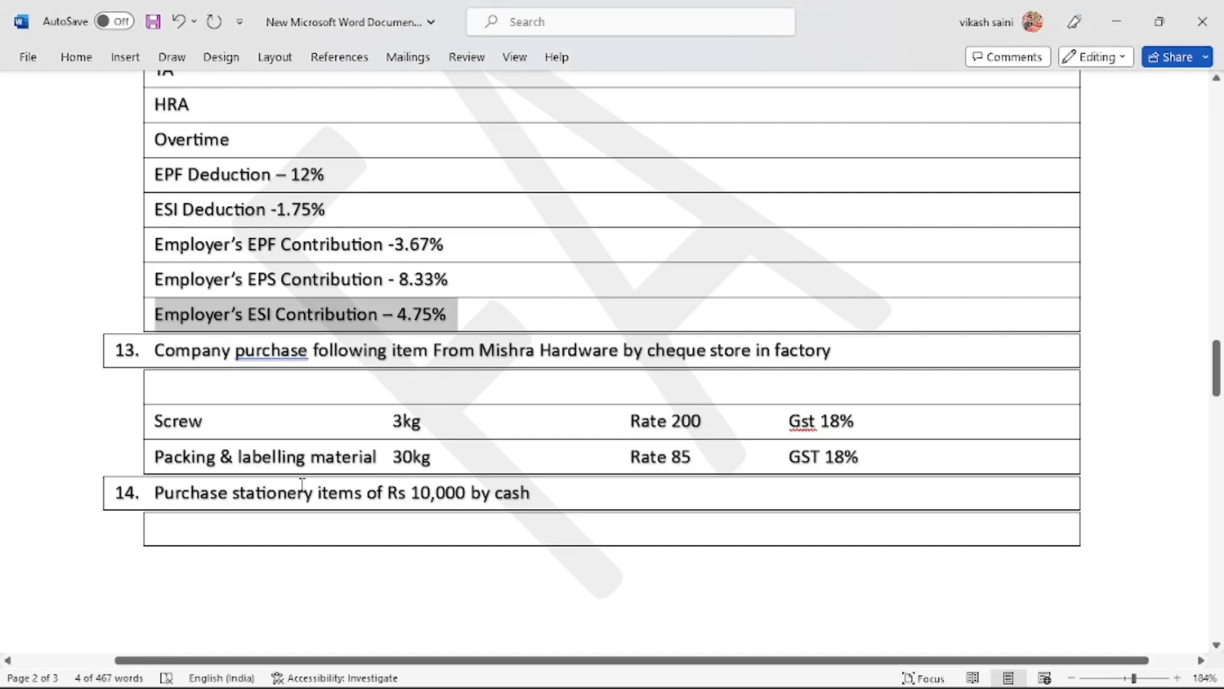
Leave the blank pay head form in TallyPrime and open a new Journal voucher, No. 2
{"action": "scroll", "coordinate": [302, 484], "scroll_direction": "down", "scroll_amount": 2}
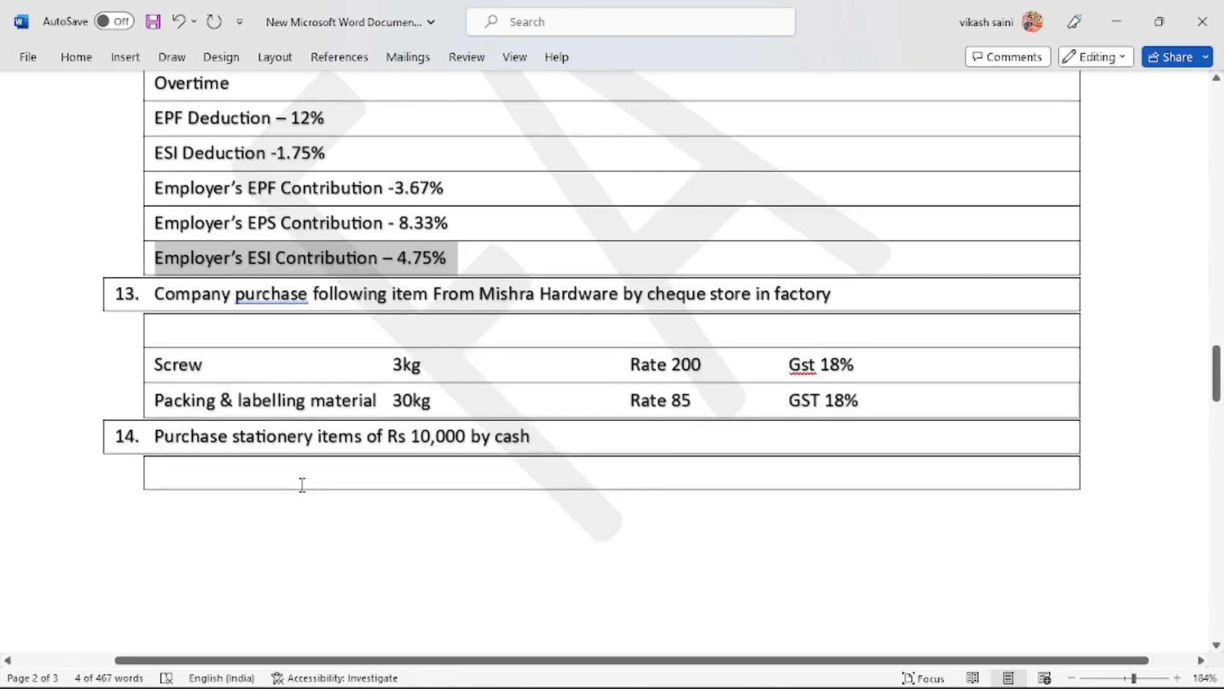
{"action": "scroll", "coordinate": [302, 484], "scroll_direction": "down", "scroll_amount": 1}
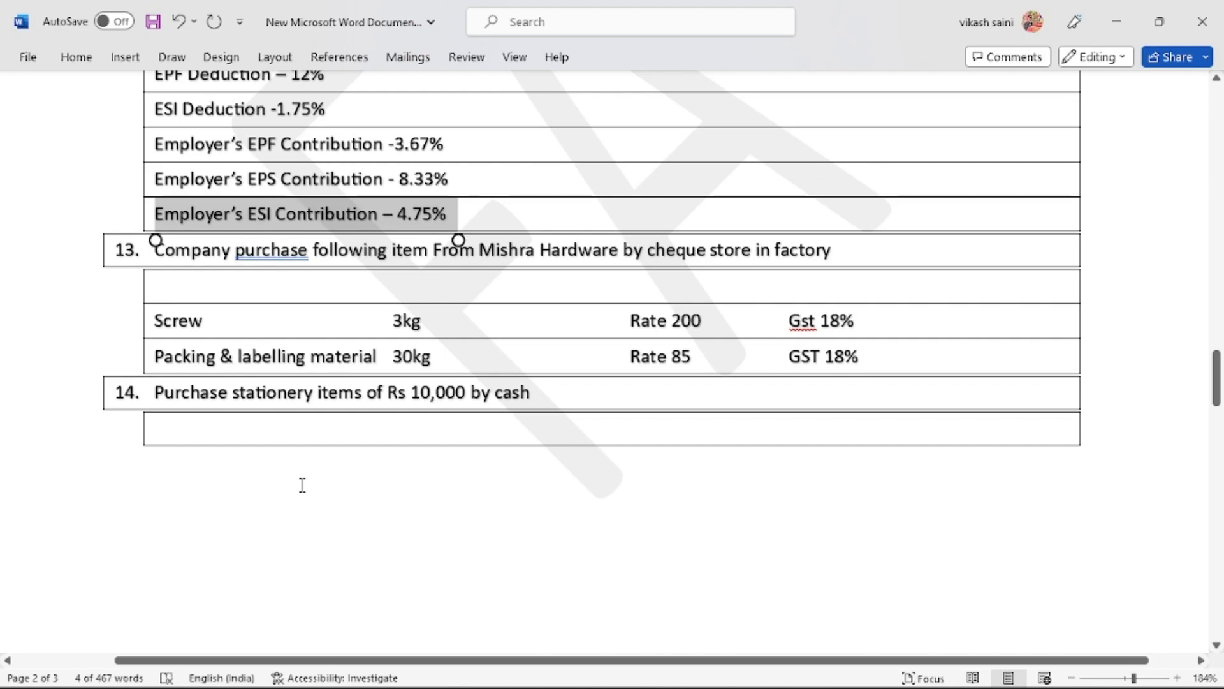
{"action": "key", "text": "alt+Tab"}
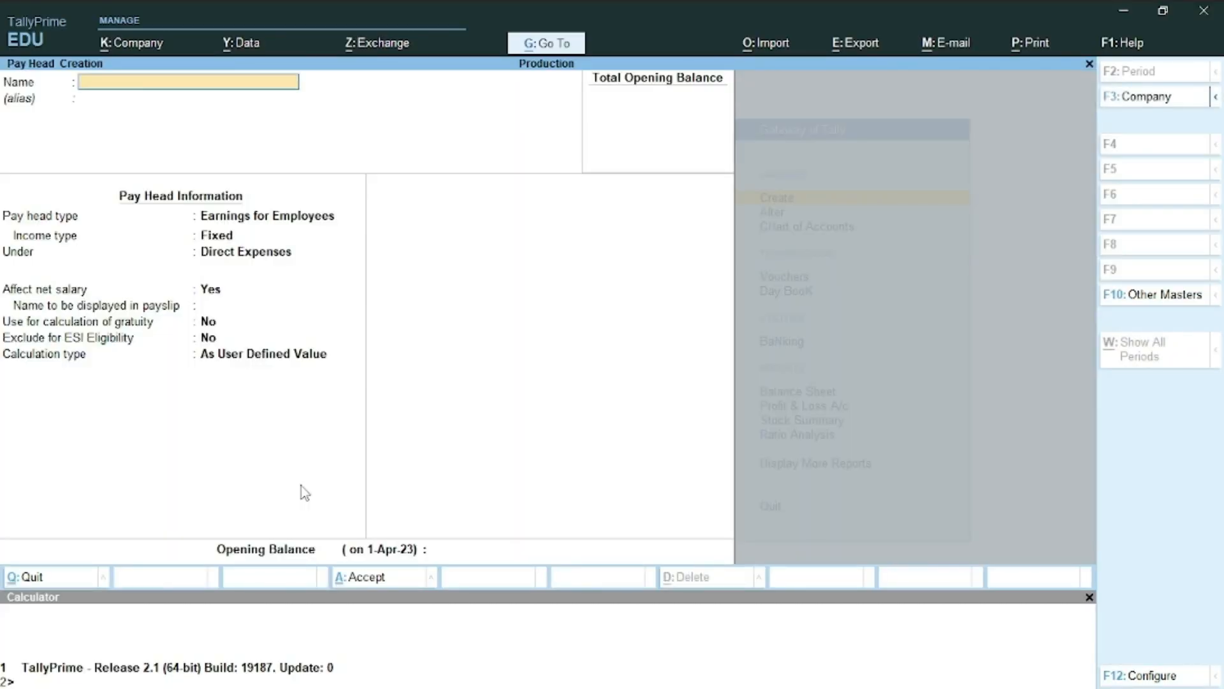
{"action": "key", "text": "Escape"}
{"action": "key", "text": "Escape"}
{"action": "key", "text": "Down"}
{"action": "key", "text": "Down"}
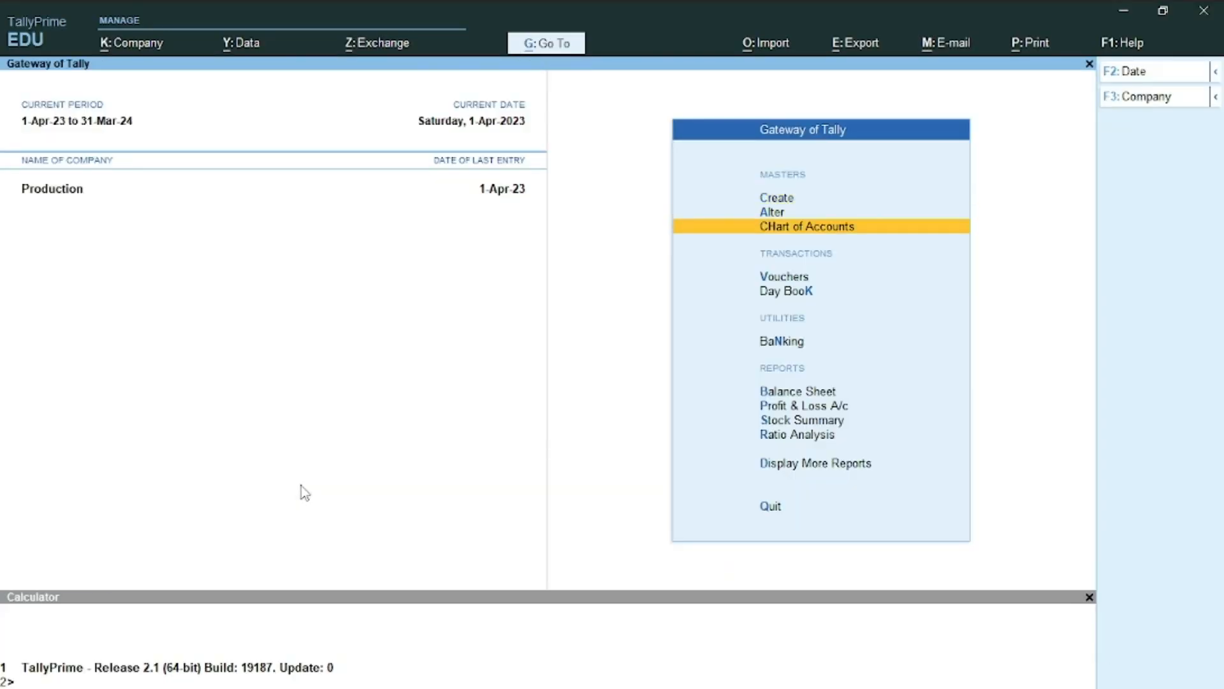
{"action": "key", "text": "Down"}
{"action": "key", "text": "Return"}
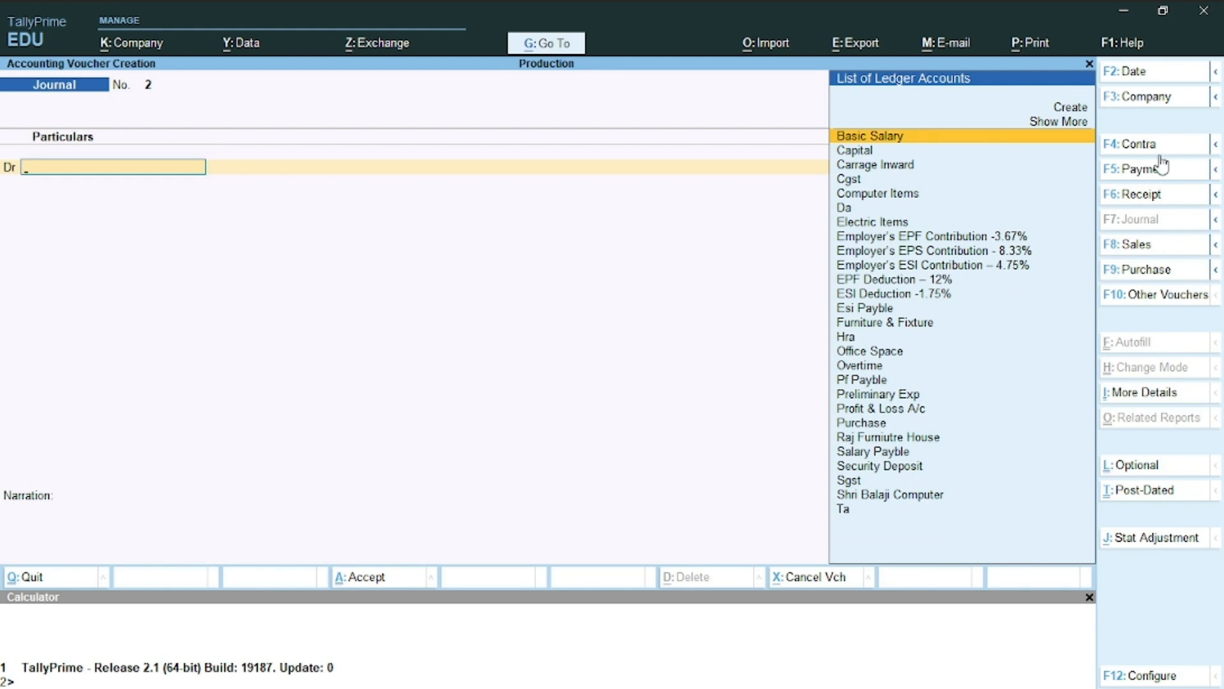
Change the voucher to a Payment voucher with Uco Bank as the paying account
{"action": "left_click", "coordinate": [1141, 170]}
{"action": "type", "text": "u"}
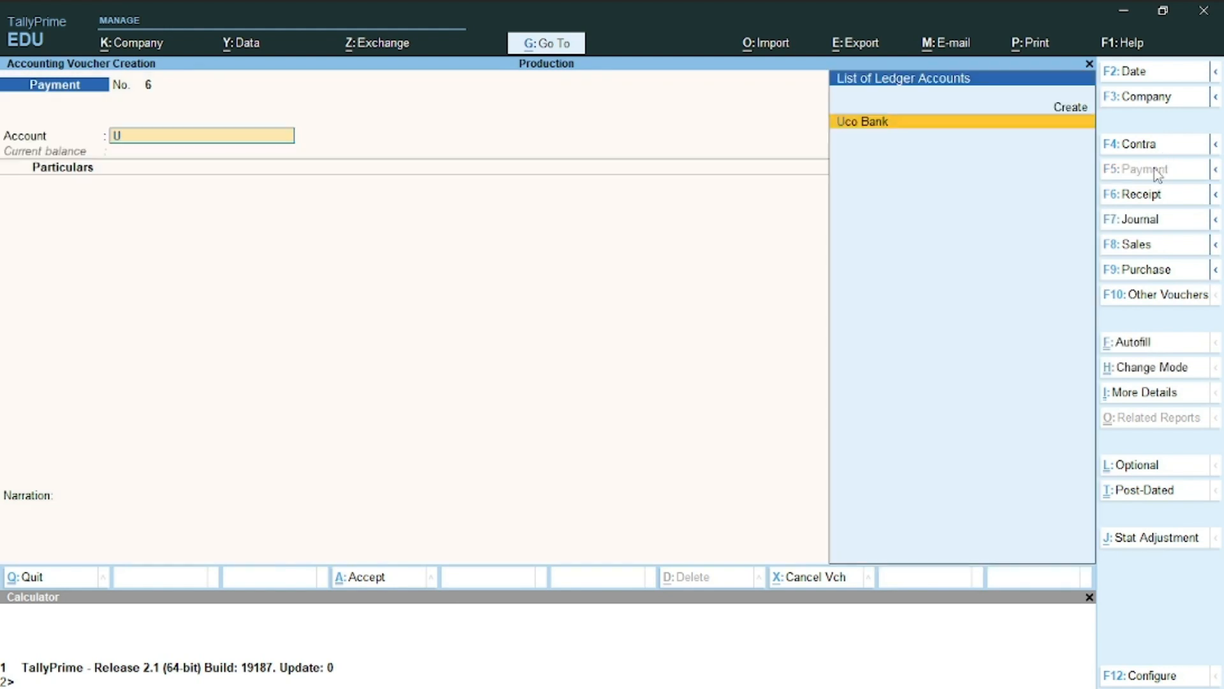
{"action": "key", "text": "Return"}
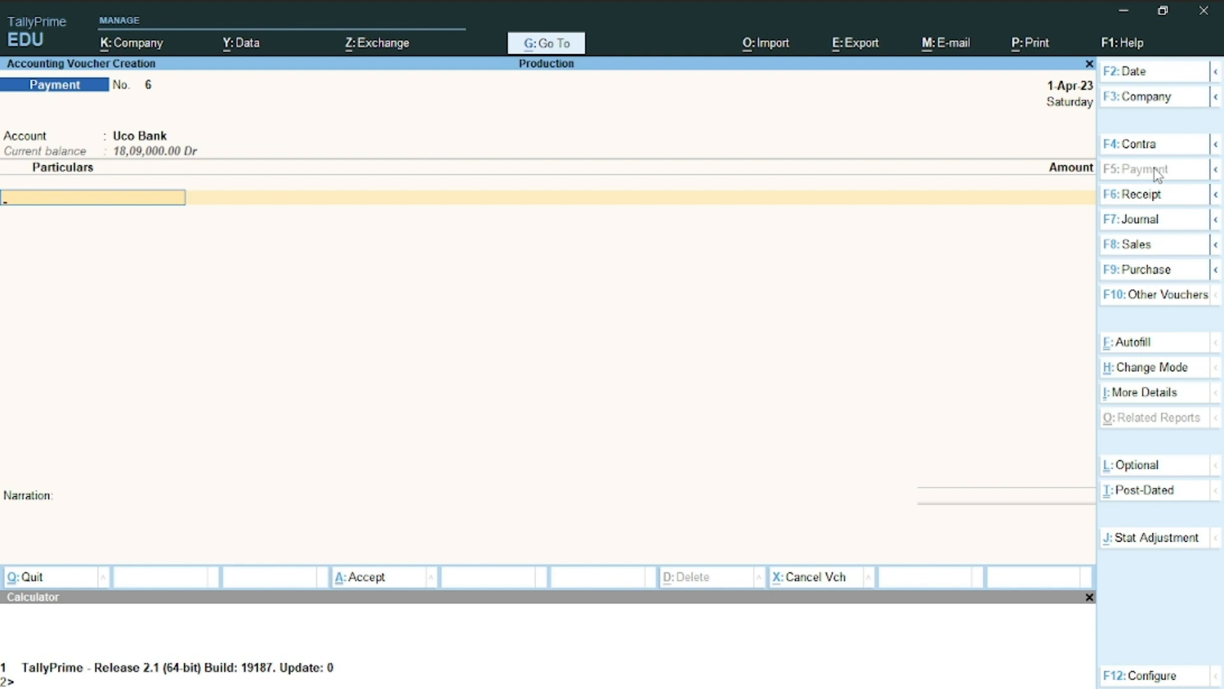
Cancel the half-started 'Sc' ledger and switch to a Purchase voucher instead
{"action": "key", "text": "alt+c"}
{"action": "type", "text": "S"}
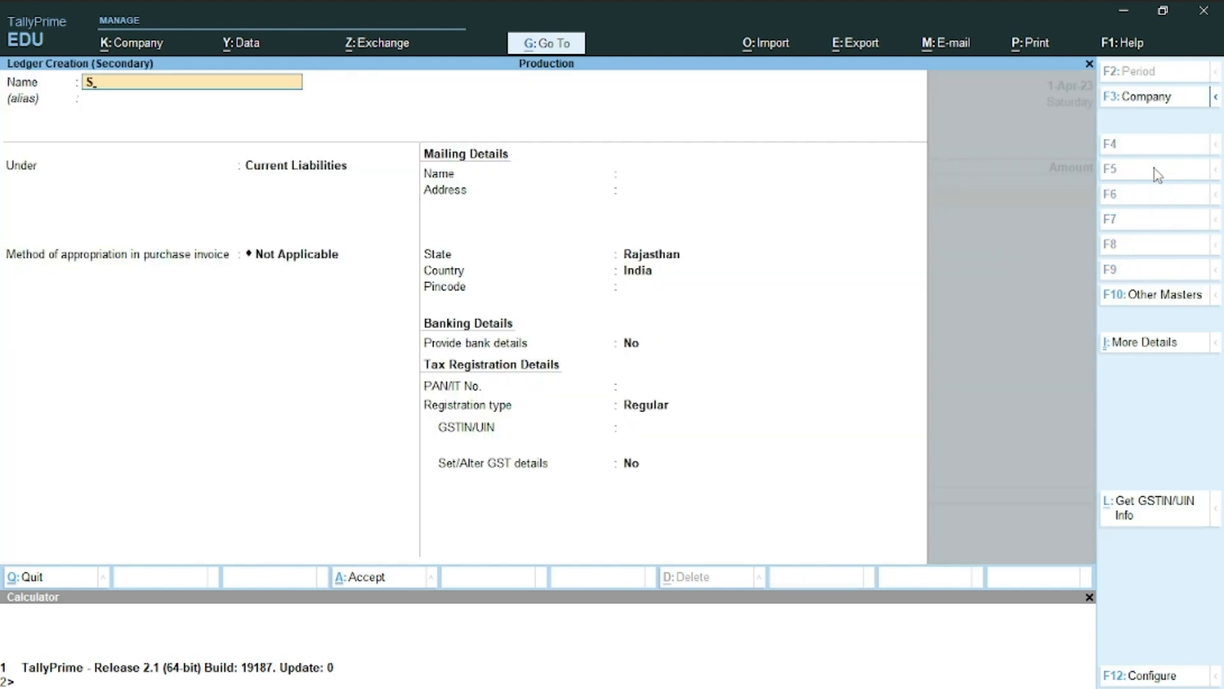
{"action": "type", "text": "c"}
{"action": "key", "text": "alt+Tab"}
{"action": "key", "text": "alt+Tab"}
{"action": "key", "text": "BackSpace"}
{"action": "key", "text": "BackSpace"}
{"action": "key", "text": "Escape"}
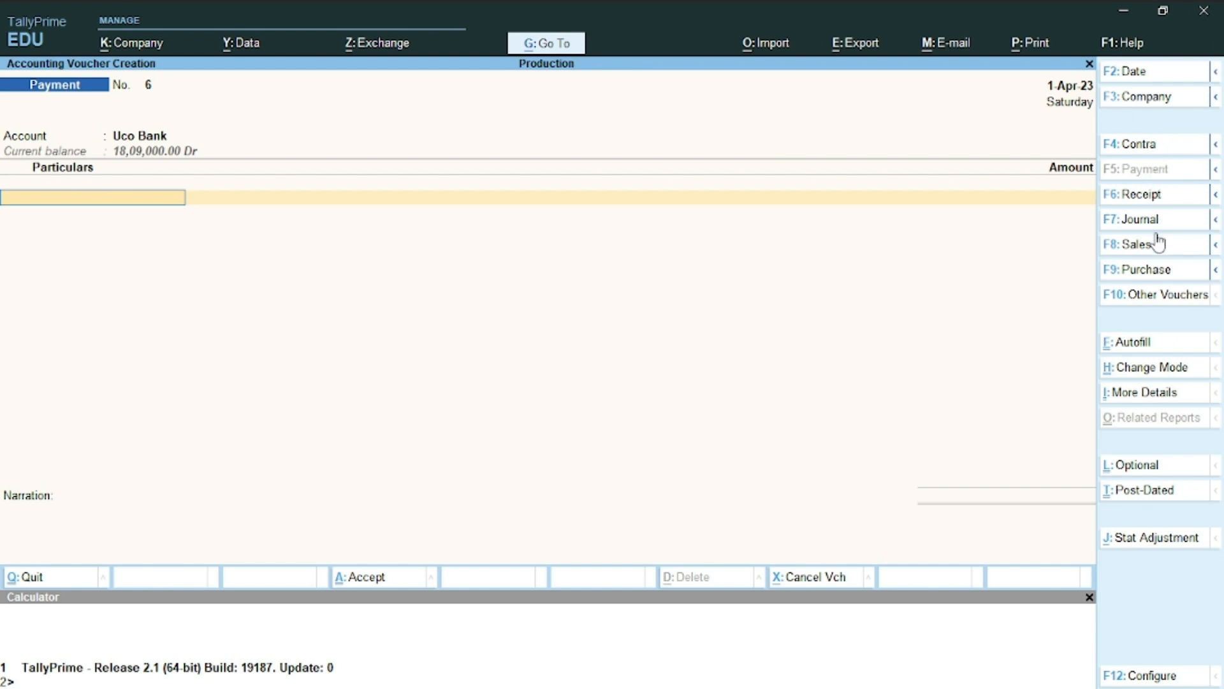
{"action": "left_click", "coordinate": [1152, 265]}
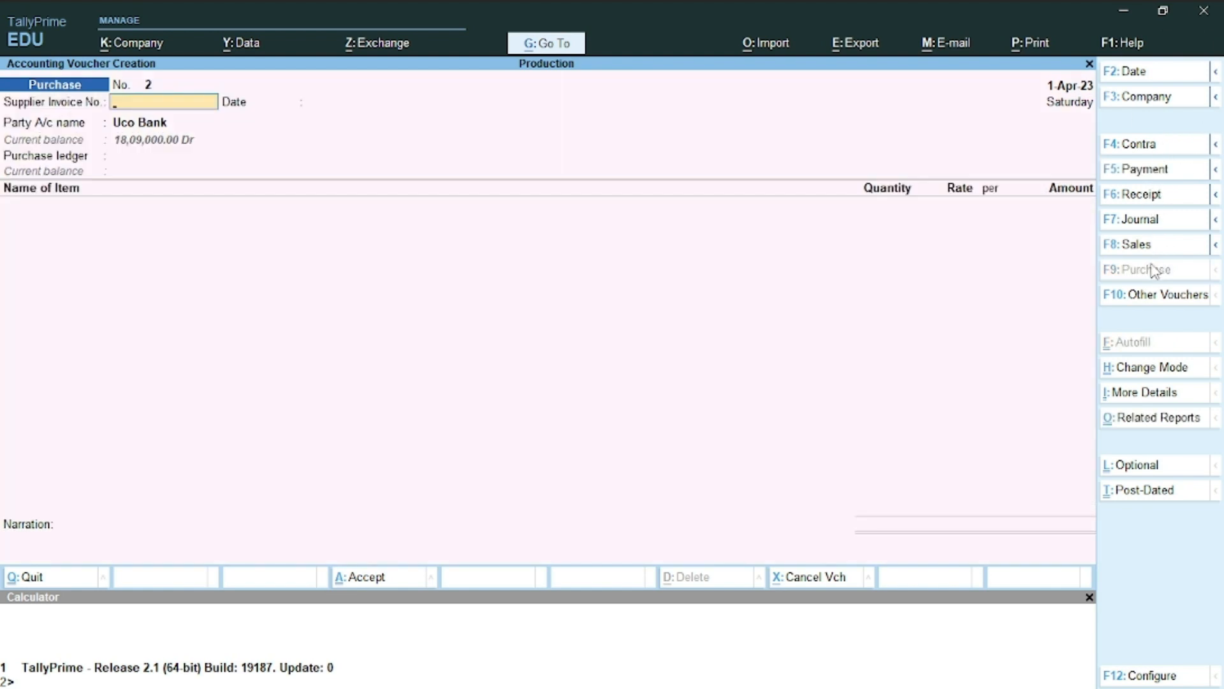
Accept Uco Bank as the party account with state Rajasthan
{"action": "key", "text": "Return"}
{"action": "key", "text": "Return"}
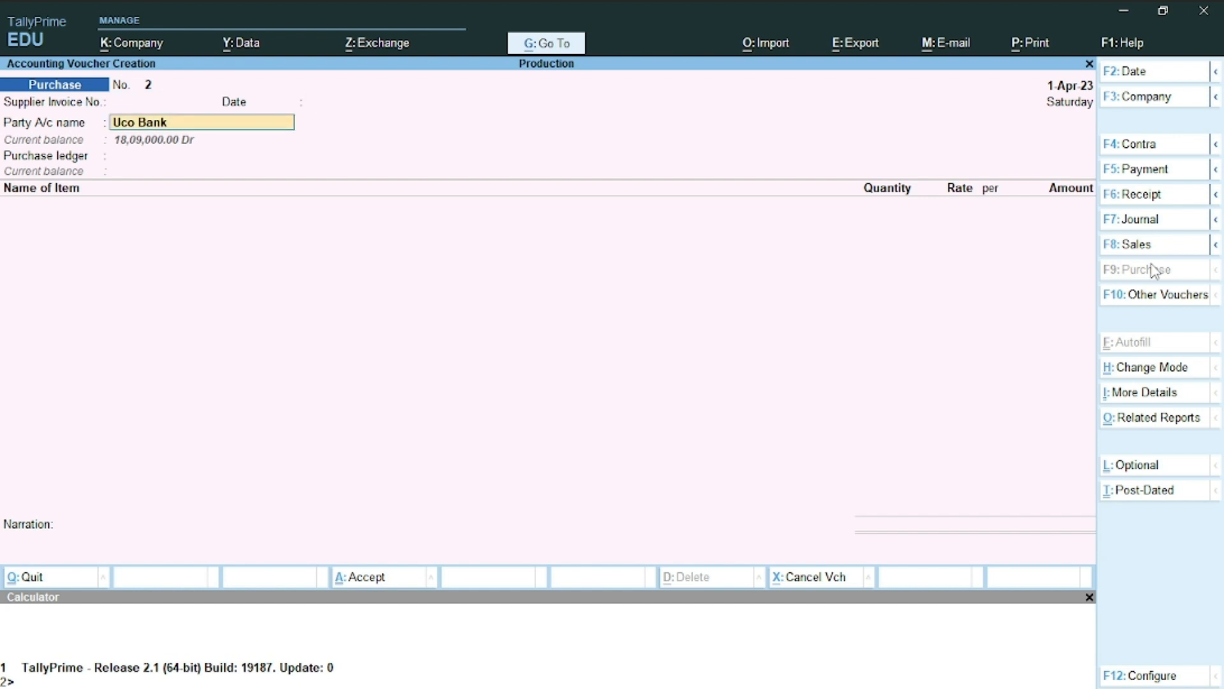
{"action": "key", "text": "Return"}
{"action": "key", "text": "Return"}
{"action": "key", "text": "Return"}
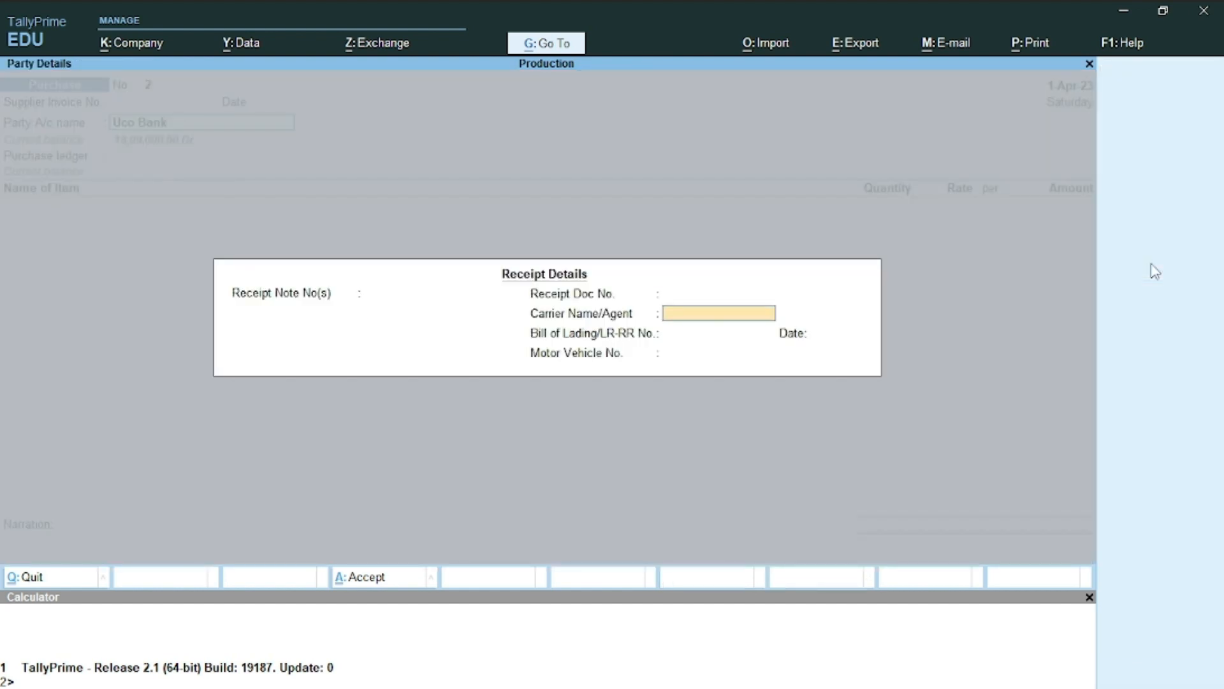
{"action": "key", "text": "Return"}
{"action": "key", "text": "Return"}
{"action": "key", "text": "Return"}
{"action": "key", "text": "Return"}
{"action": "key", "text": "Return"}
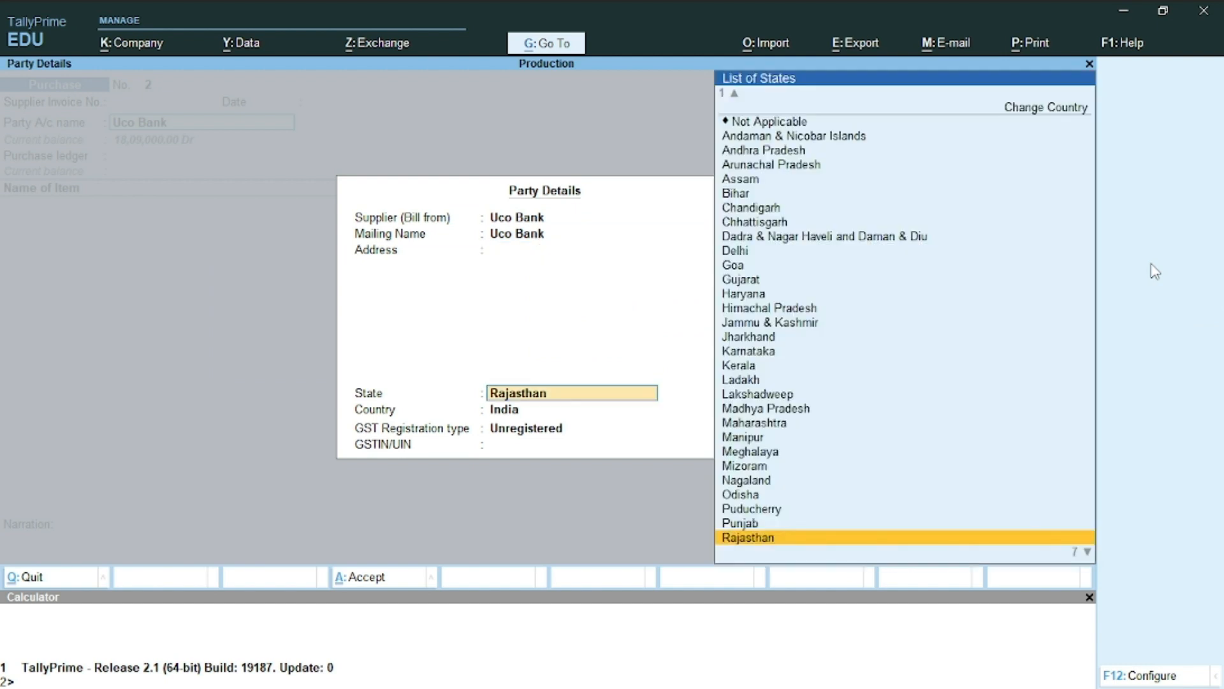
{"action": "key", "text": "Return"}
{"action": "key", "text": "Return"}
{"action": "key", "text": "Return"}
Set Uco Bank's registration type to Regular and choose Purchase as the purchase ledger
{"action": "key", "text": "BackSpace"}
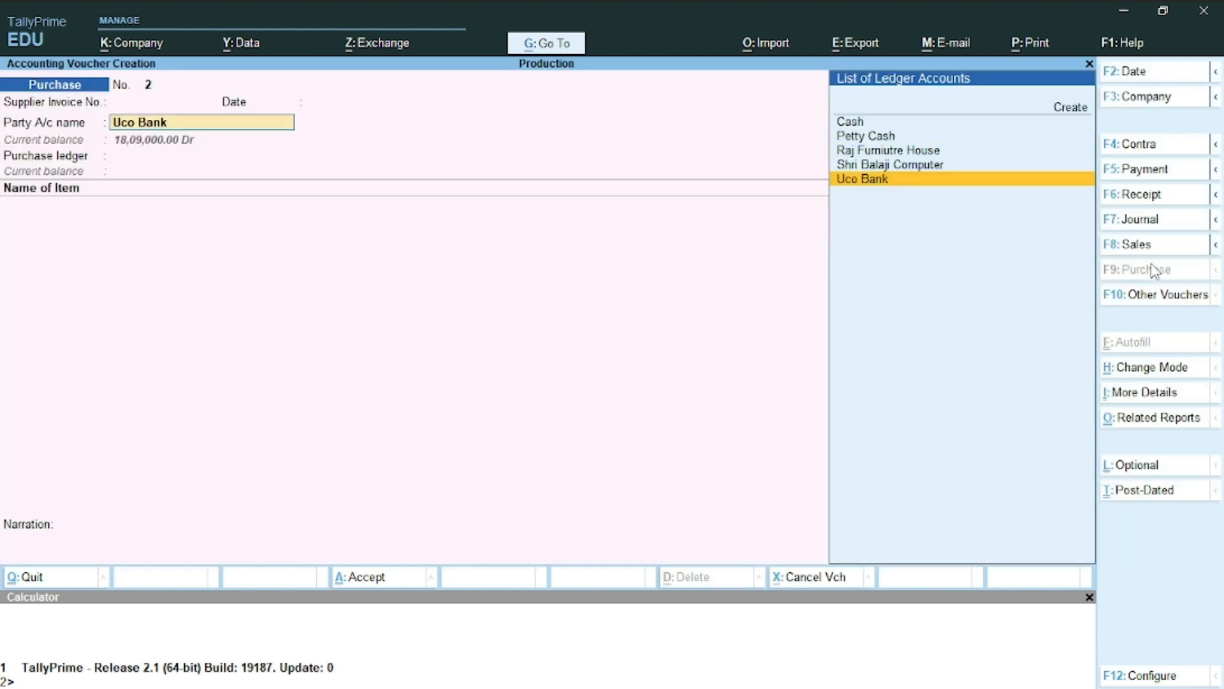
{"action": "key", "text": "Return"}
{"action": "key", "text": "Return"}
{"action": "key", "text": "Return"}
{"action": "key", "text": "Return"}
{"action": "key", "text": "Return"}
{"action": "key", "text": "Return"}
{"action": "key", "text": "Return"}
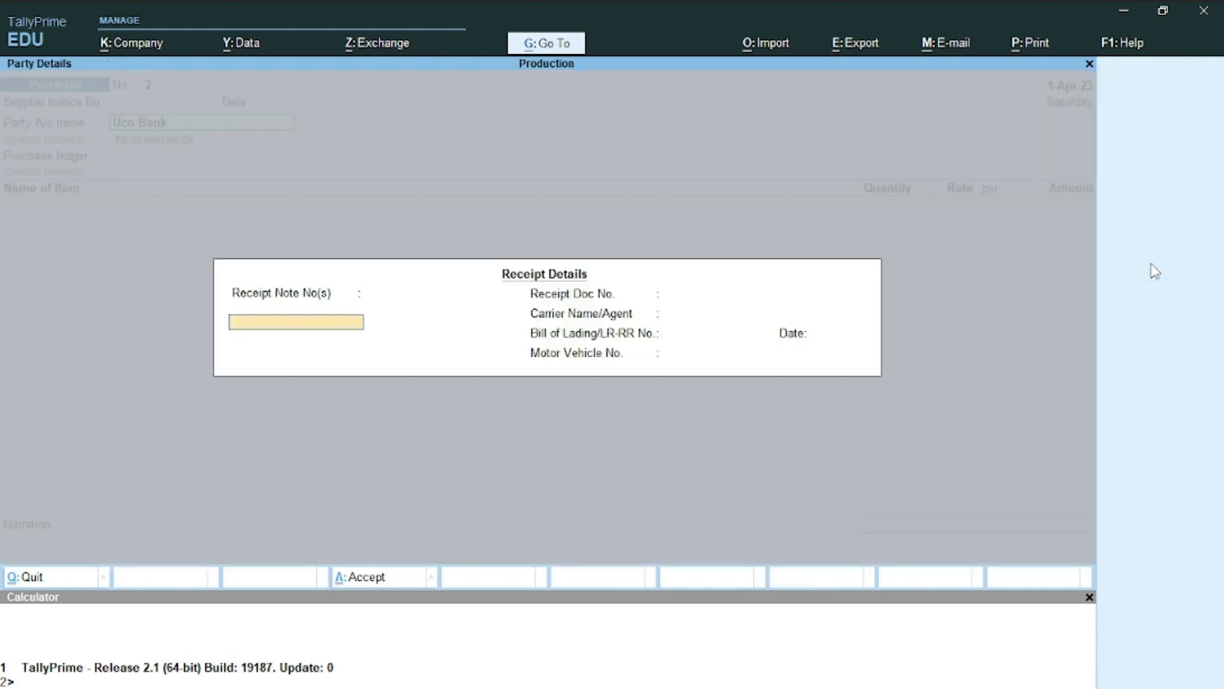
{"action": "key", "text": "Return"}
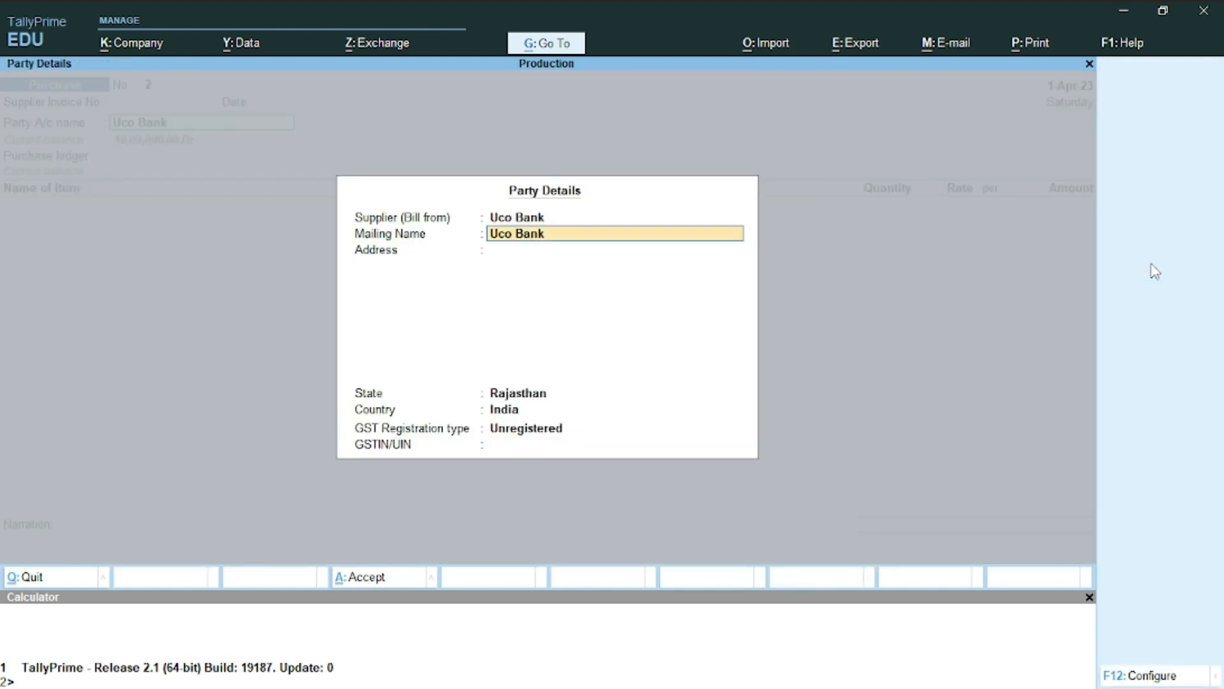
{"action": "key", "text": "Return"}
{"action": "key", "text": "Return"}
{"action": "key", "text": "Return"}
{"action": "key", "text": "Return"}
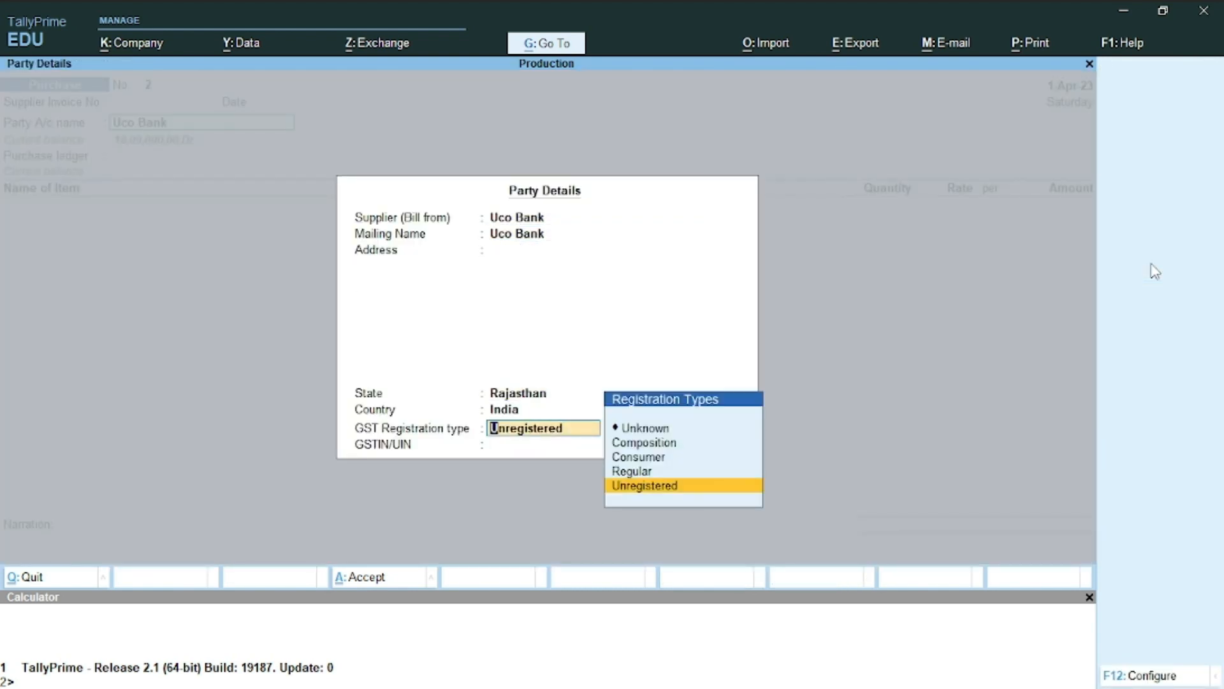
{"action": "key", "text": "Up"}
{"action": "key", "text": "Return"}
{"action": "key", "text": "Return"}
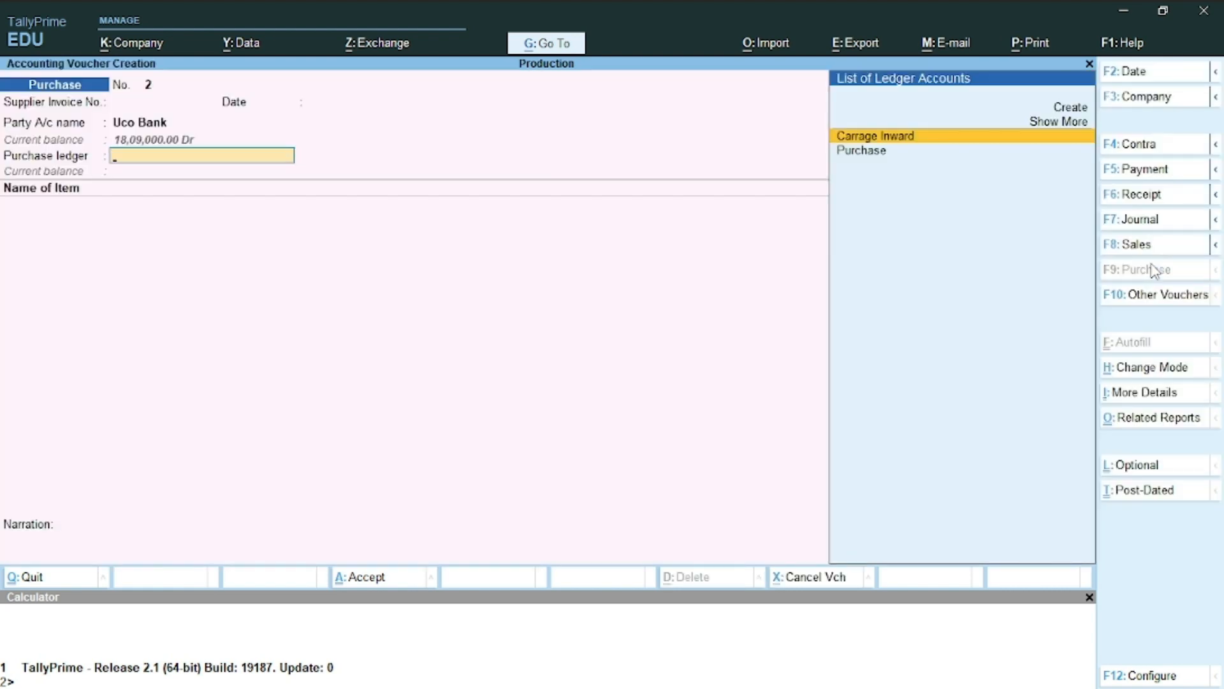
{"action": "key", "text": "Down"}
{"action": "key", "text": "Return"}
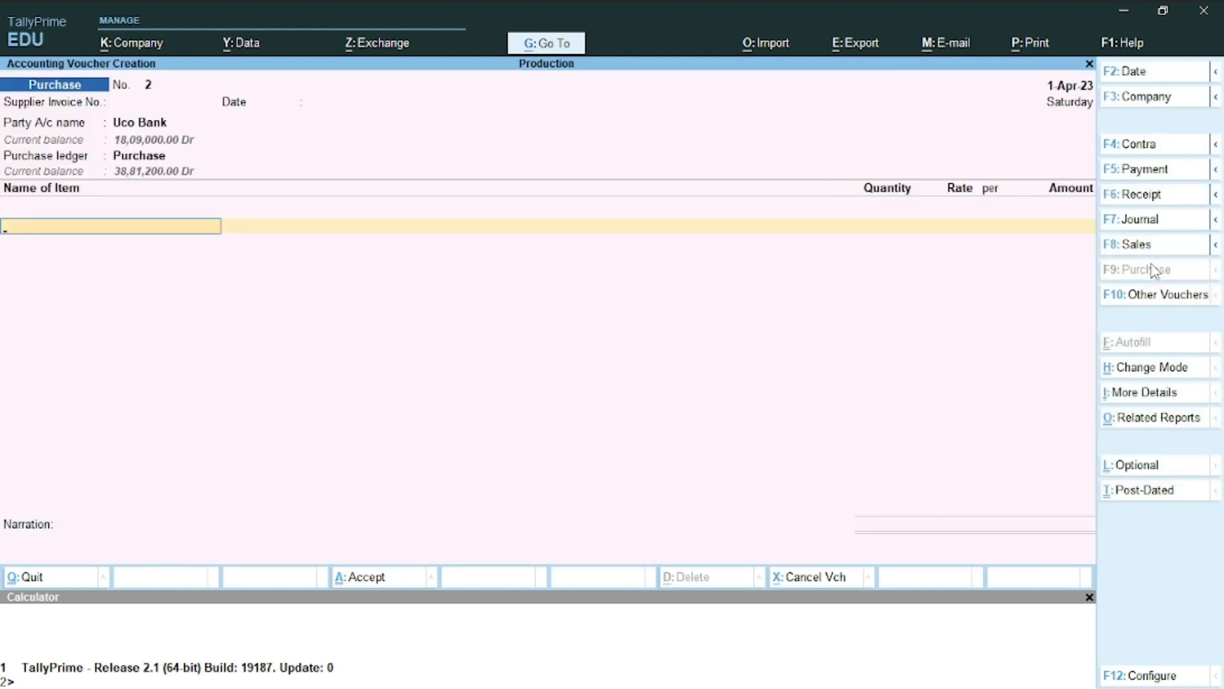
Start a new stock item named Screw in the Primary group
{"action": "key", "text": "alt+c"}
{"action": "type", "text": "S"}
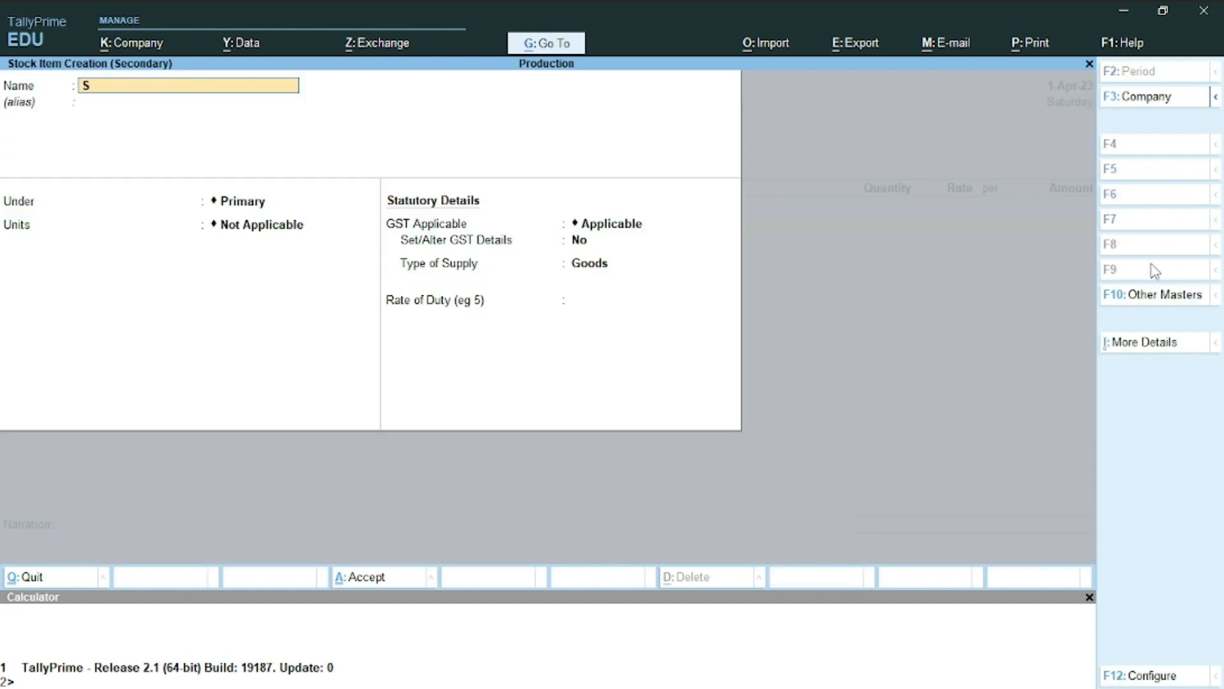
{"action": "type", "text": "crew"}
{"action": "key", "text": "Return"}
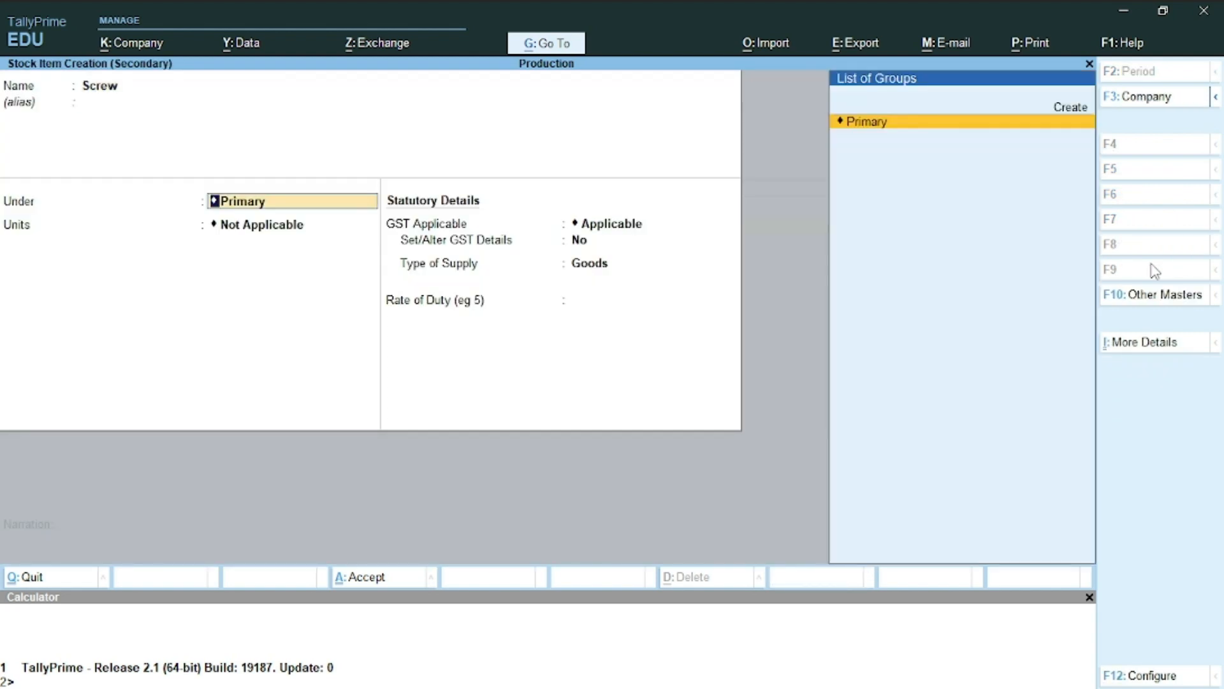
{"action": "key", "text": "Return"}
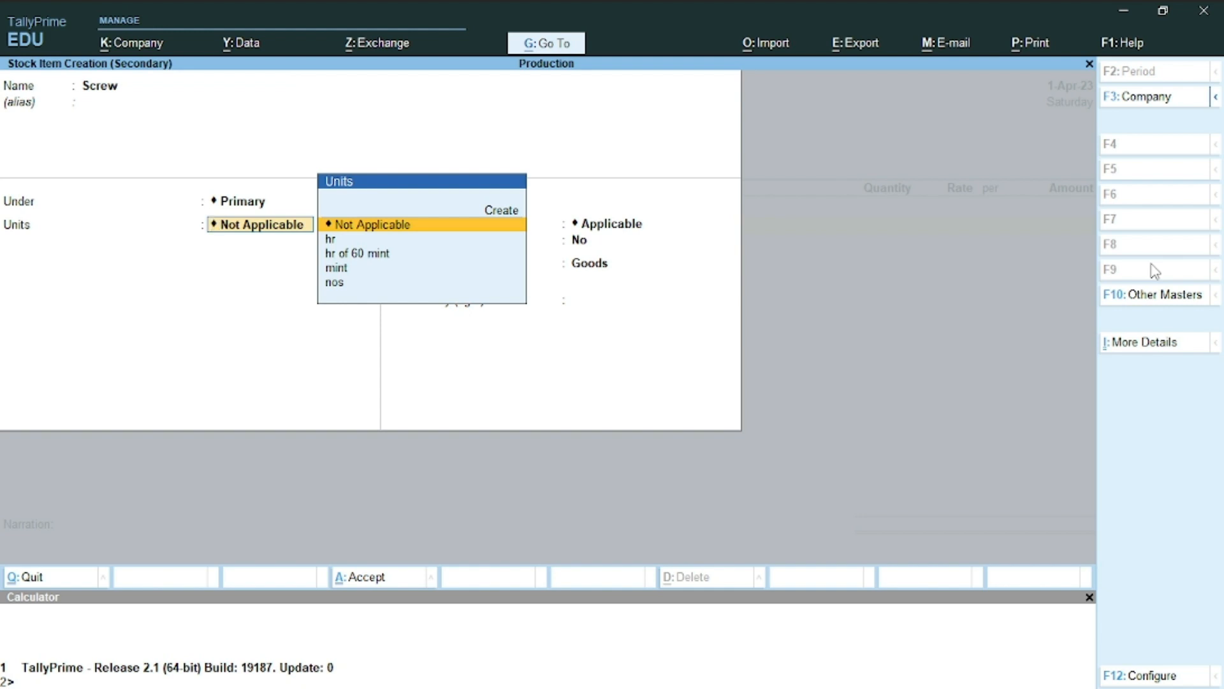
Begin a new unit for Screw with Simple as the unit type
{"action": "key", "text": "alt"}
{"action": "key", "text": "alt+c"}
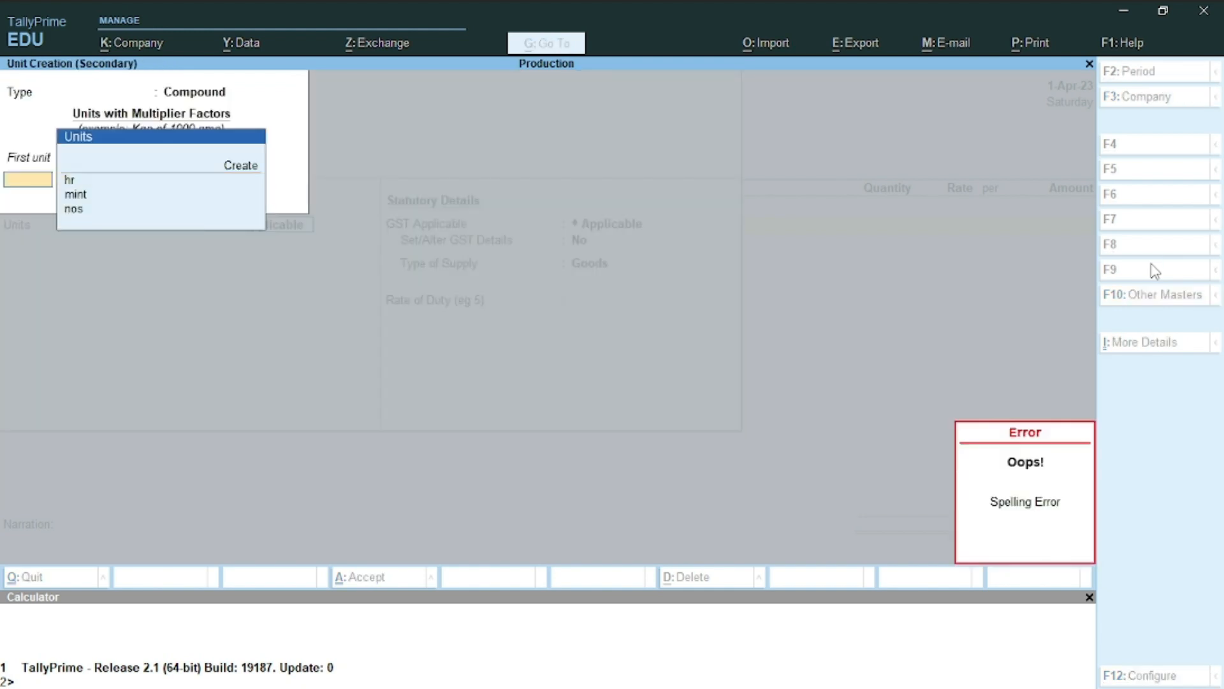
{"action": "key", "text": "Return"}
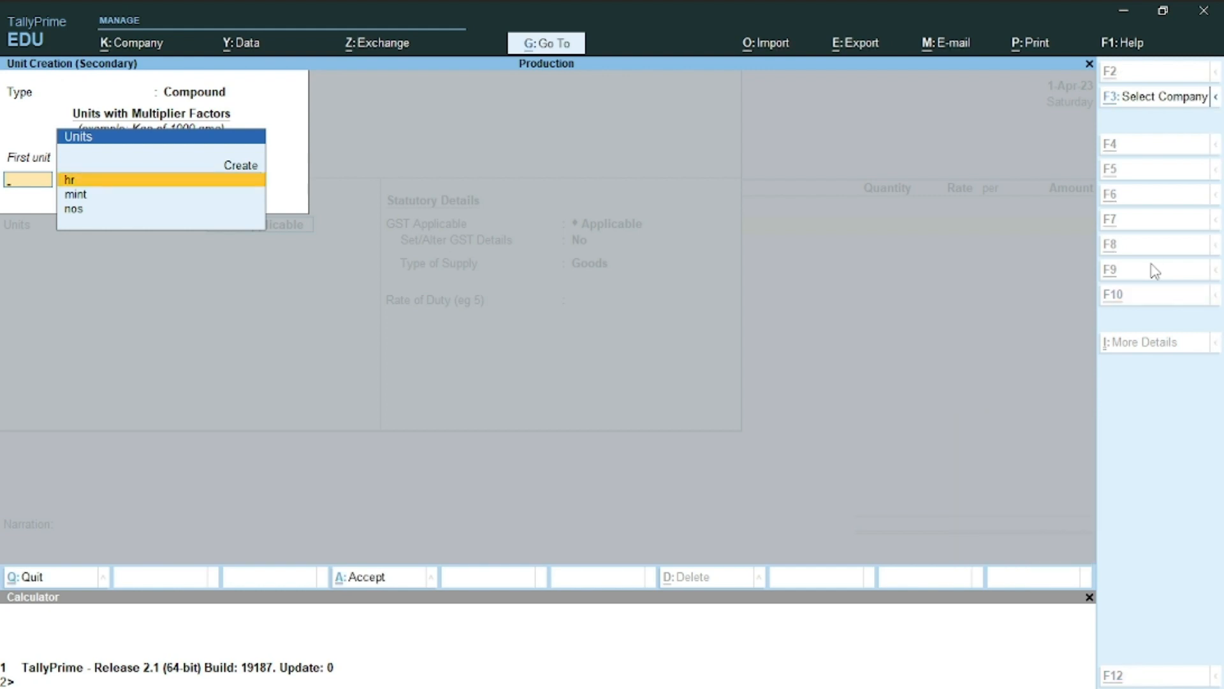
{"action": "key", "text": "Up"}
{"action": "key", "text": "Down"}
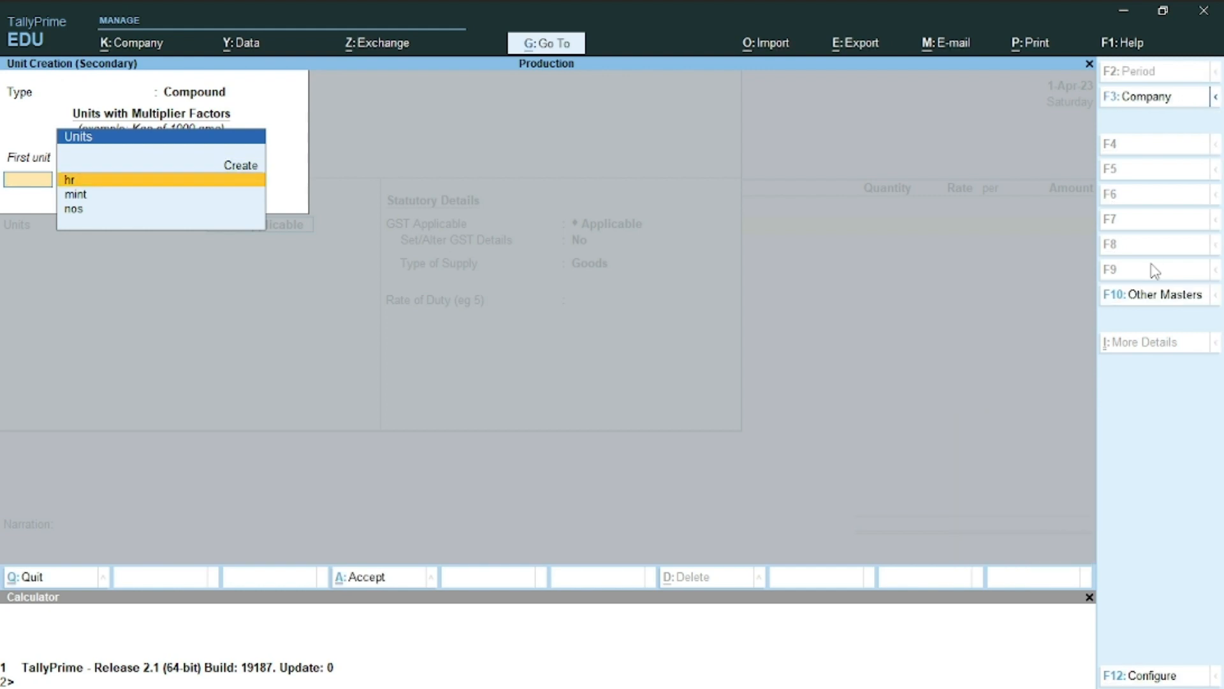
{"action": "key", "text": "Up"}
{"action": "key", "text": "Down"}
{"action": "key", "text": "BackSpace"}
{"action": "key", "text": "Down"}
{"action": "key", "text": "Return"}
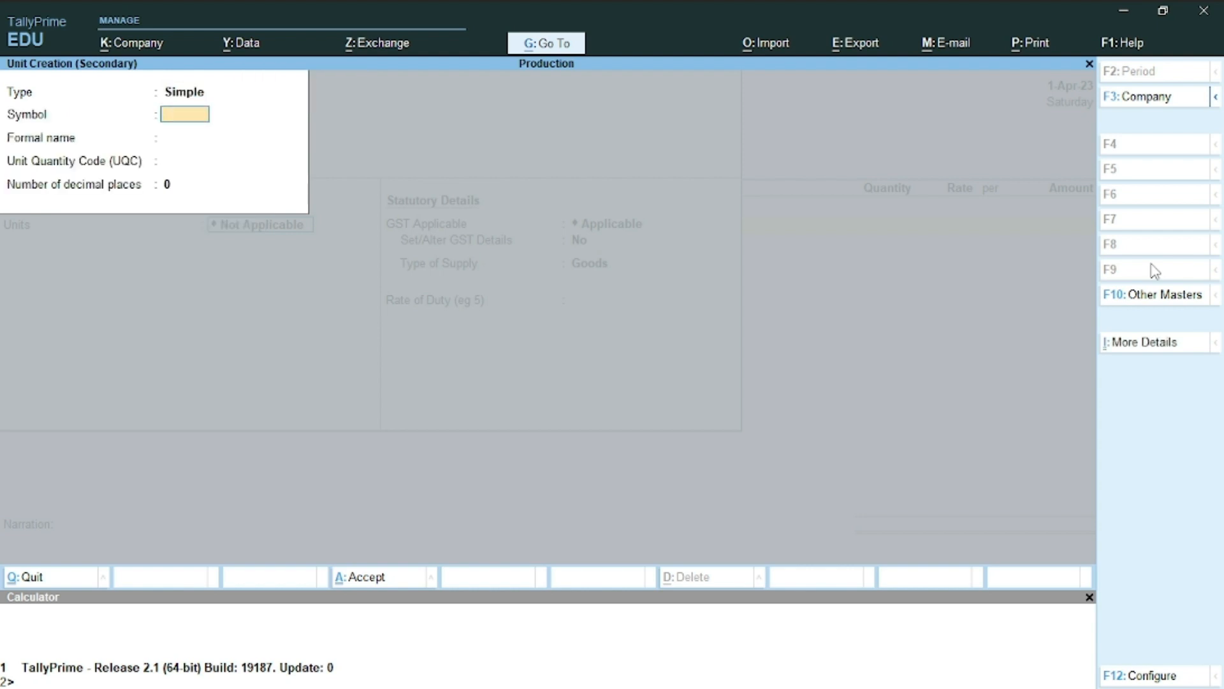
Give the unit symbol kg with quantity code KGS-KILOGRAMS, entering 1000 as the conversion
{"action": "type", "text": "kg"}
{"action": "key", "text": "Return"}
{"action": "key", "text": "Return"}
{"action": "type", "text": "k"}
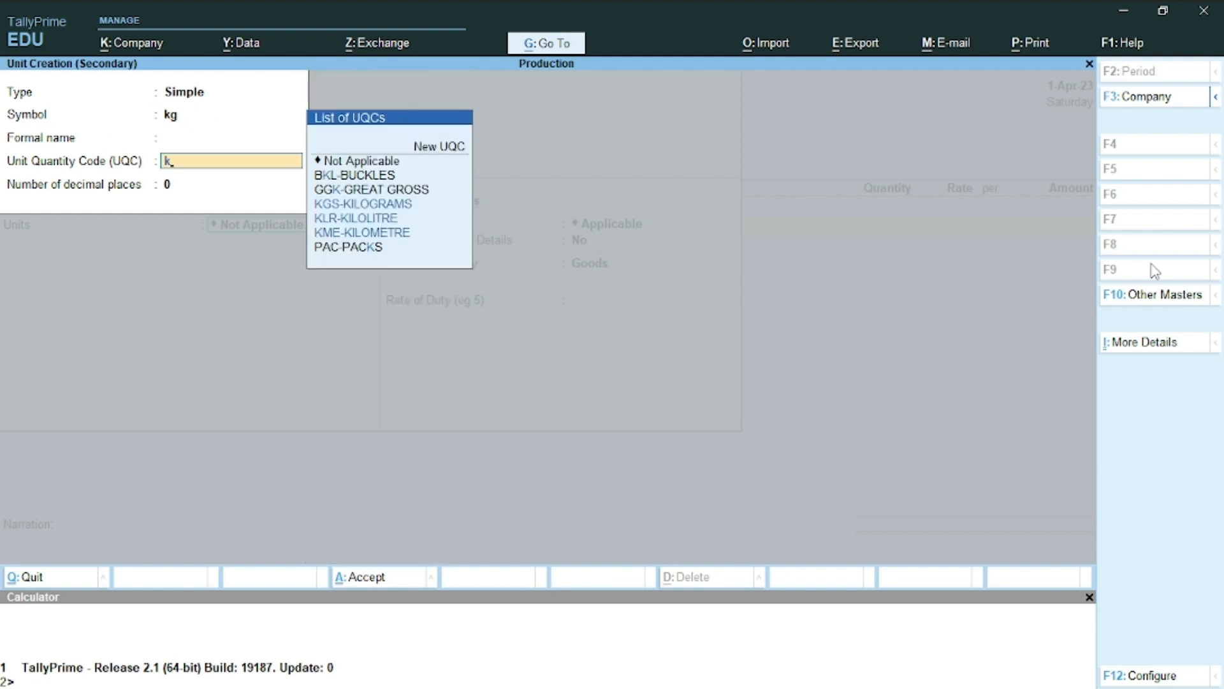
{"action": "key", "text": "Return"}
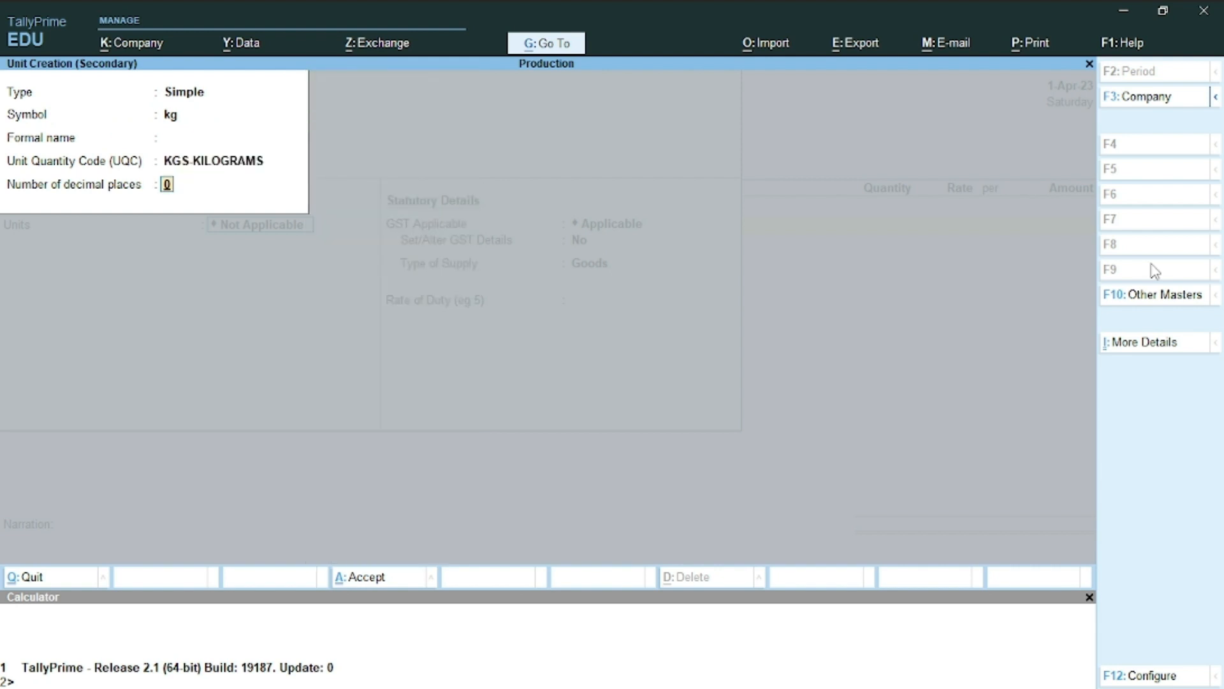
{"action": "key", "text": "Return"}
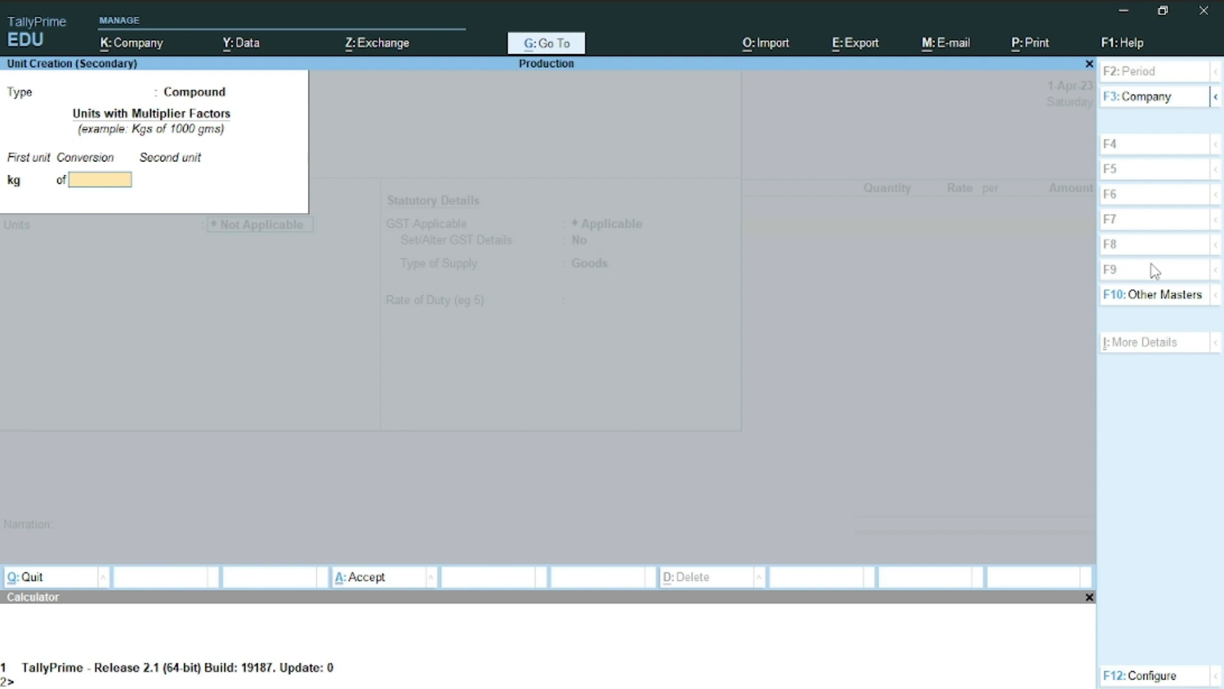
{"action": "type", "text": "1000"}
{"action": "key", "text": "Return"}
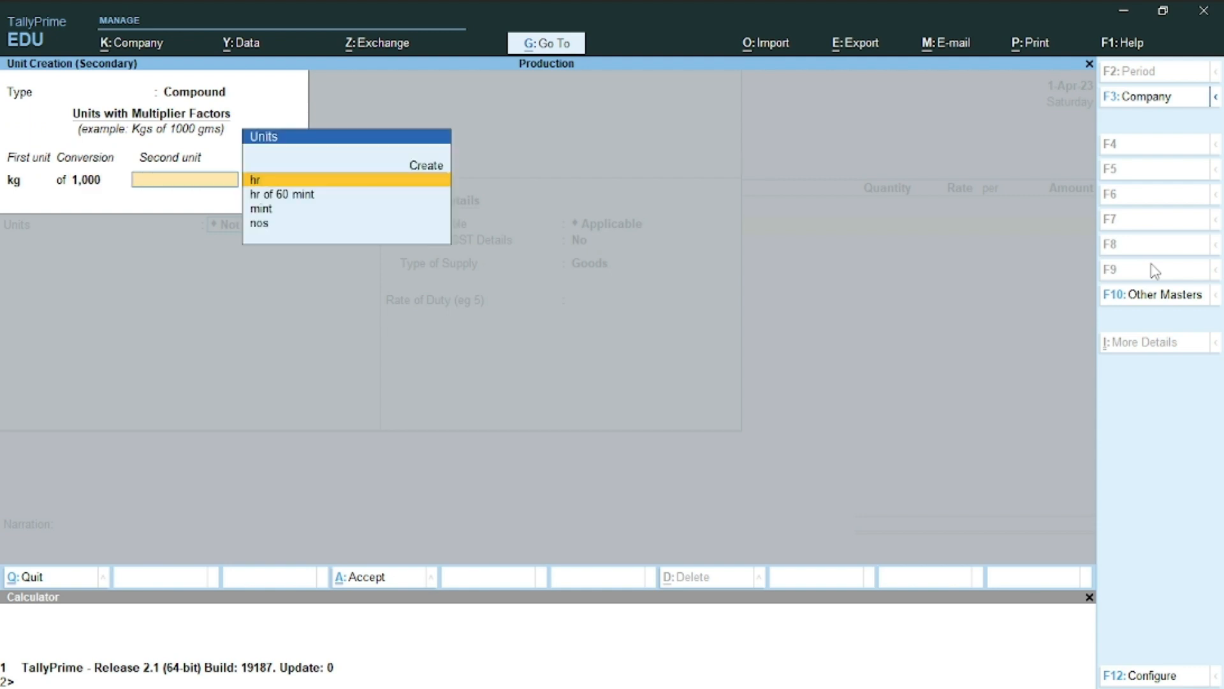
Create the simple unit grms with quantity code GMS-GRAMMES
{"action": "key", "text": "alt+c"}
{"action": "type", "text": "grms"}
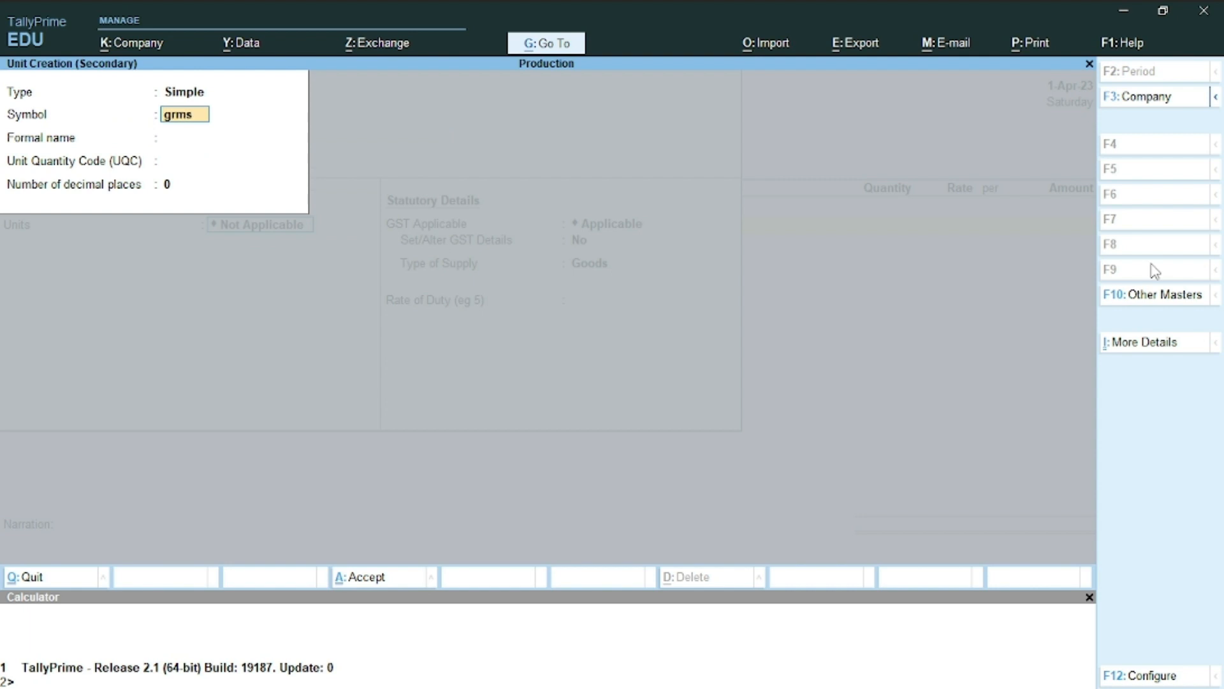
{"action": "key", "text": "Return"}
{"action": "key", "text": "Return"}
{"action": "type", "text": "g"}
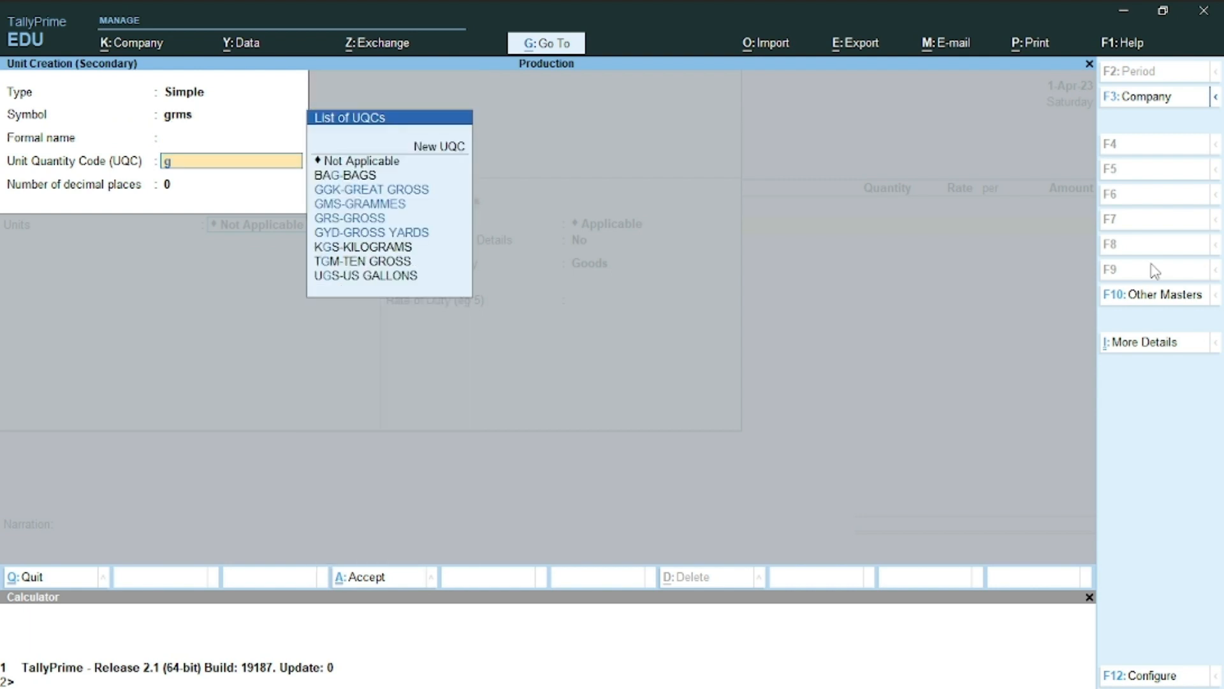
{"action": "key", "text": "Down"}
{"action": "key", "text": "Down"}
{"action": "key", "text": "Return"}
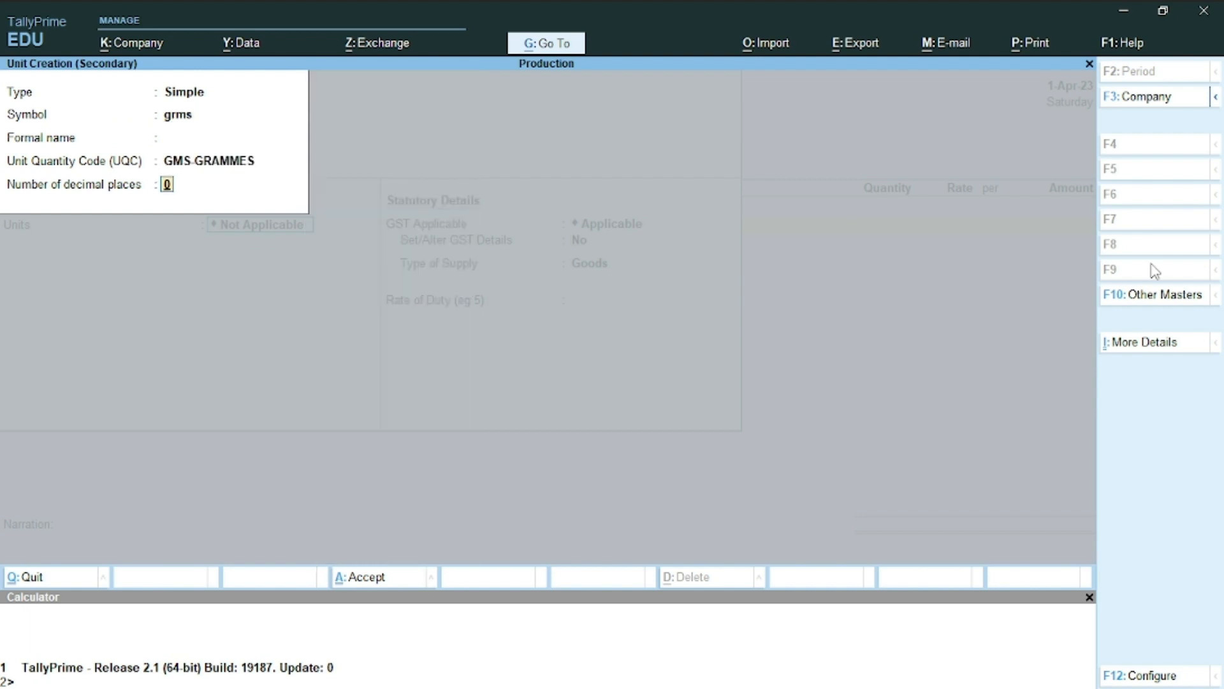
{"action": "key", "text": "ctrl"}
{"action": "key", "text": "Return"}
{"action": "key", "text": "Return"}
Save the compound unit kg of 1000 grms and select it for Screw
{"action": "key", "text": "y"}
{"action": "key", "text": "y"}
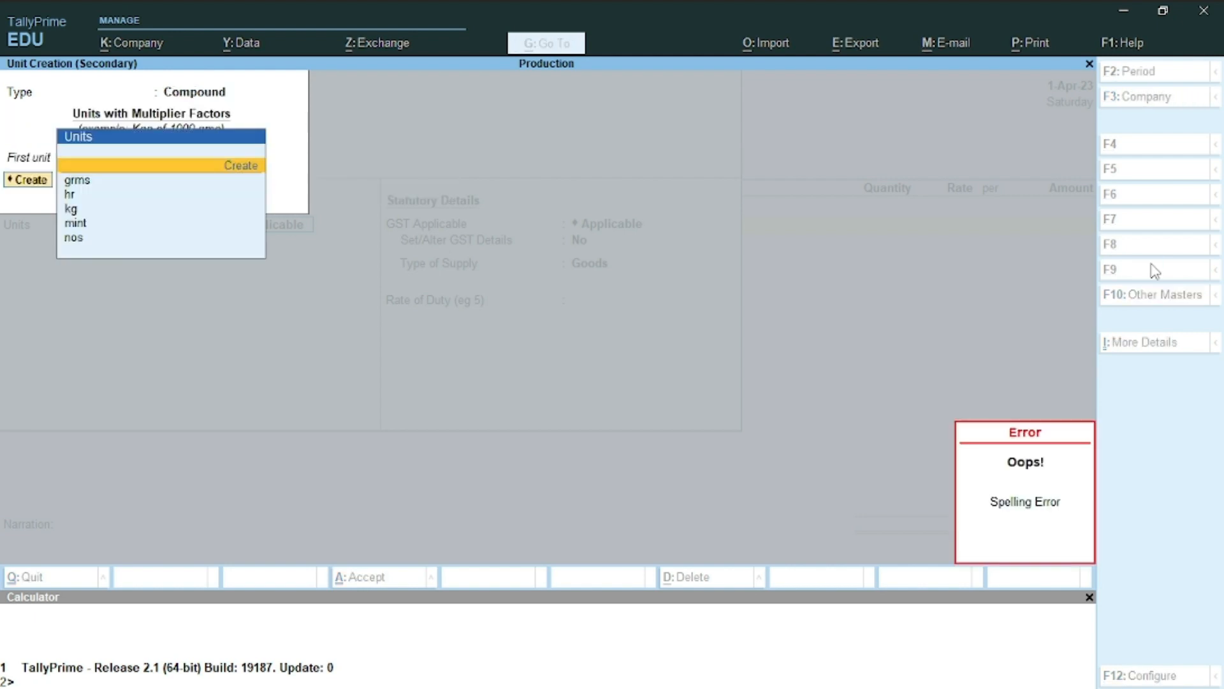
{"action": "key", "text": "Down"}
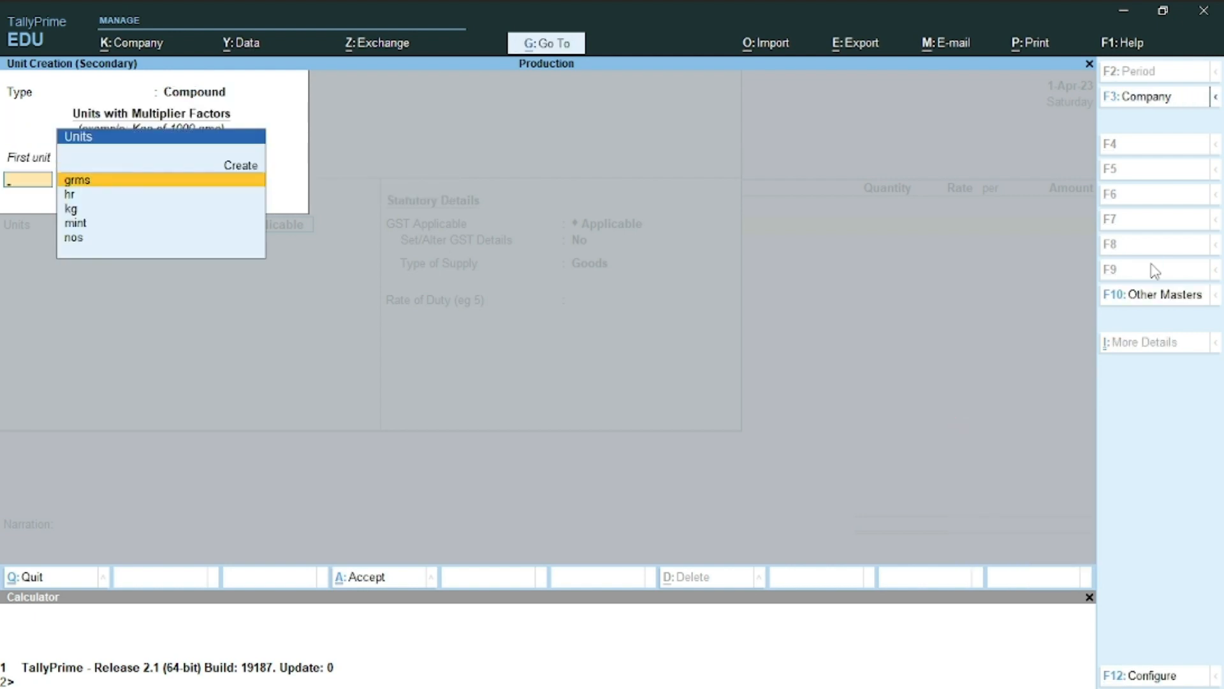
{"action": "key", "text": "Escape"}
{"action": "key", "text": "Escape"}
{"action": "key", "text": "Escape"}
{"action": "key", "text": "Escape"}
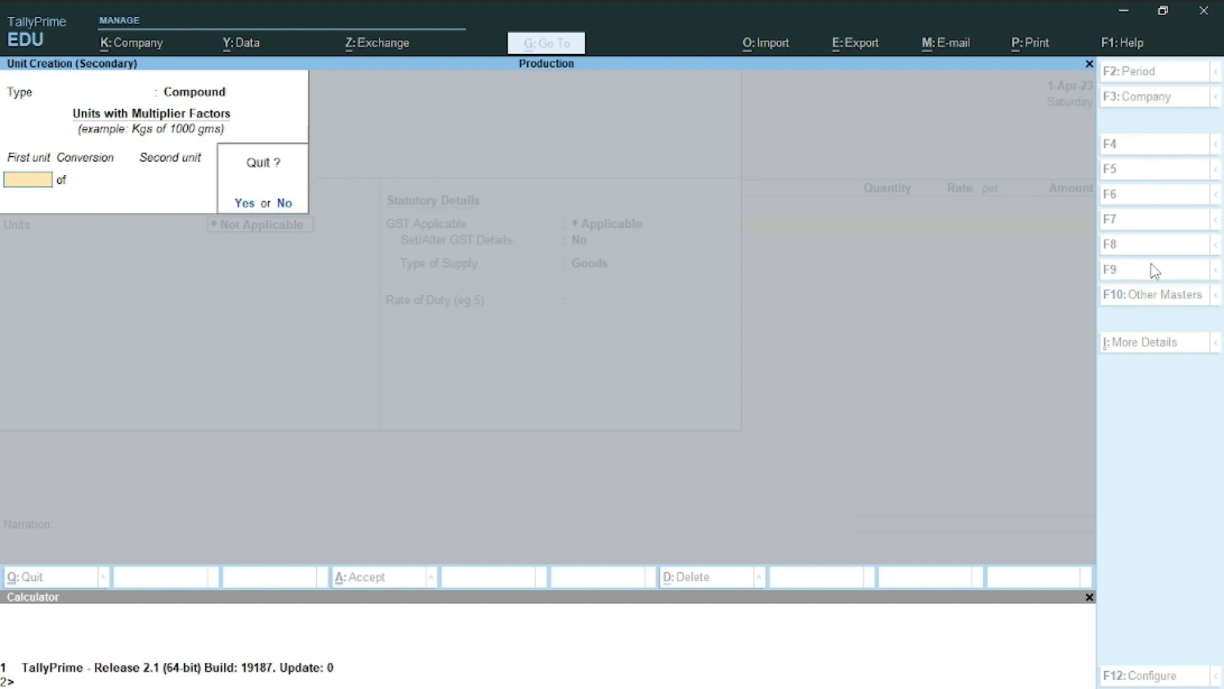
{"action": "key", "text": "y"}
{"action": "key", "text": "Down"}
{"action": "key", "text": "Down"}
{"action": "key", "text": "Down"}
{"action": "key", "text": "Down"}
{"action": "key", "text": "Down"}
{"action": "key", "text": "Down"}
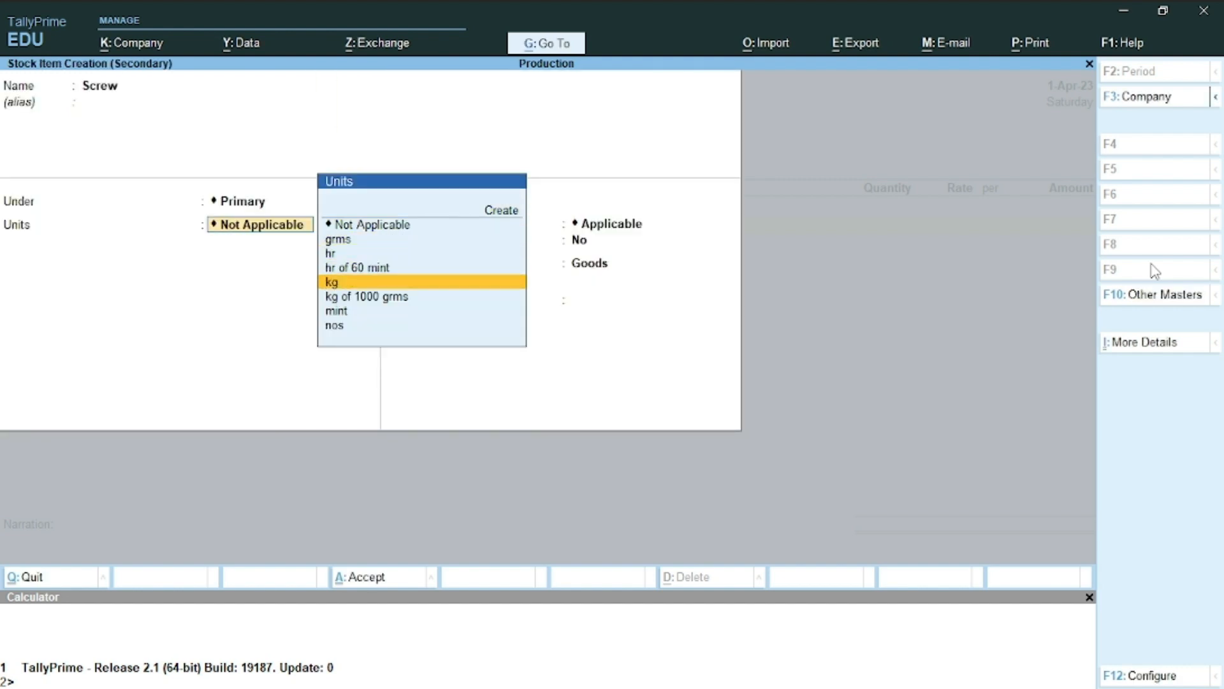
Save Screw in kg of 1000 grms as Taxable goods at 18% integrated tax
{"action": "key", "text": "Return"}
{"action": "key", "text": "Return"}
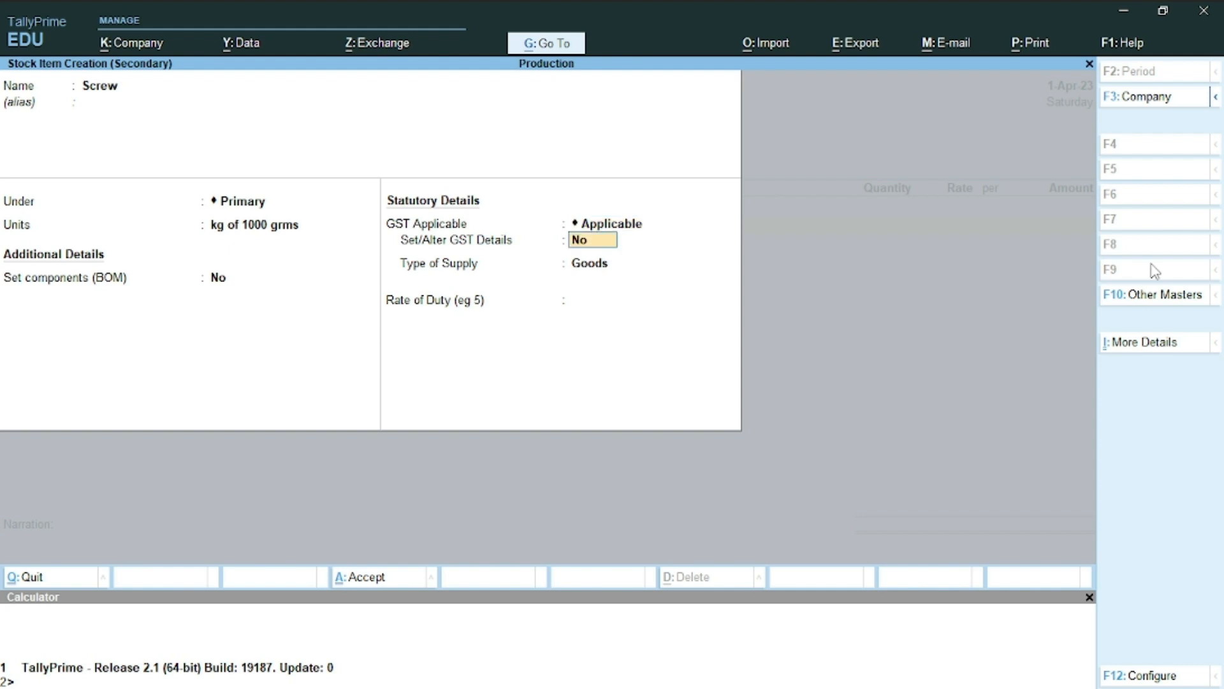
{"action": "type", "text": "y"}
{"action": "key", "text": "Return"}
{"action": "key", "text": "Return"}
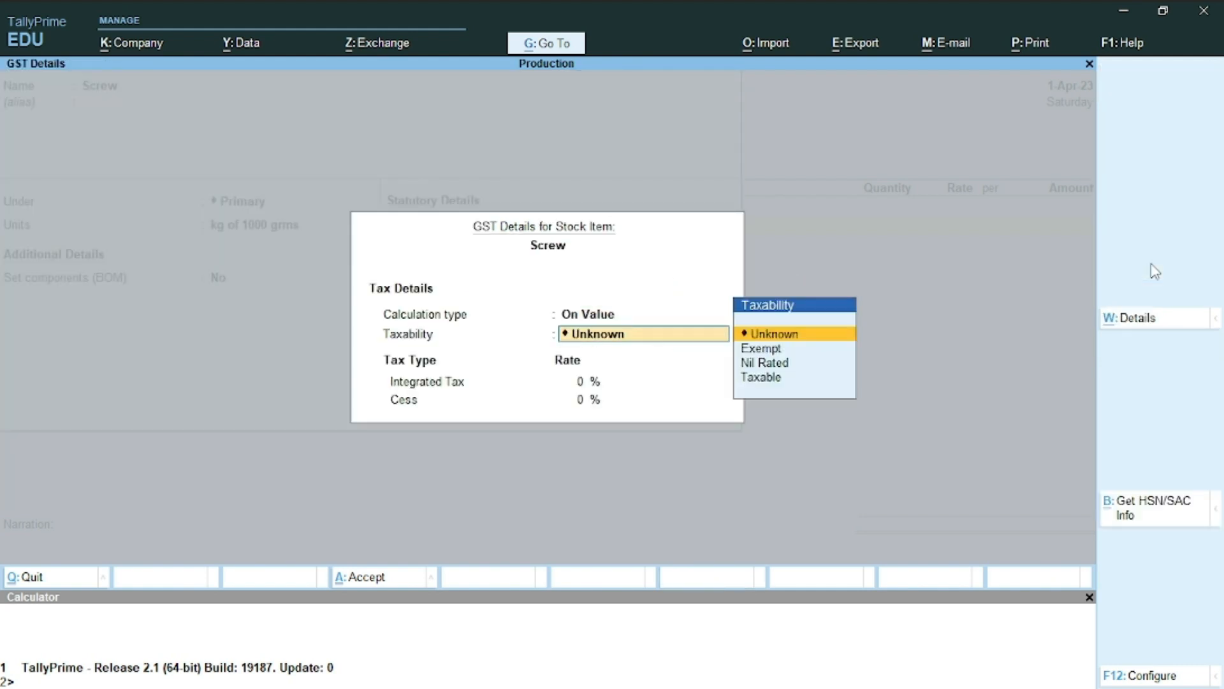
{"action": "type", "text": "t"}
{"action": "key", "text": "Return"}
{"action": "type", "text": "1"}
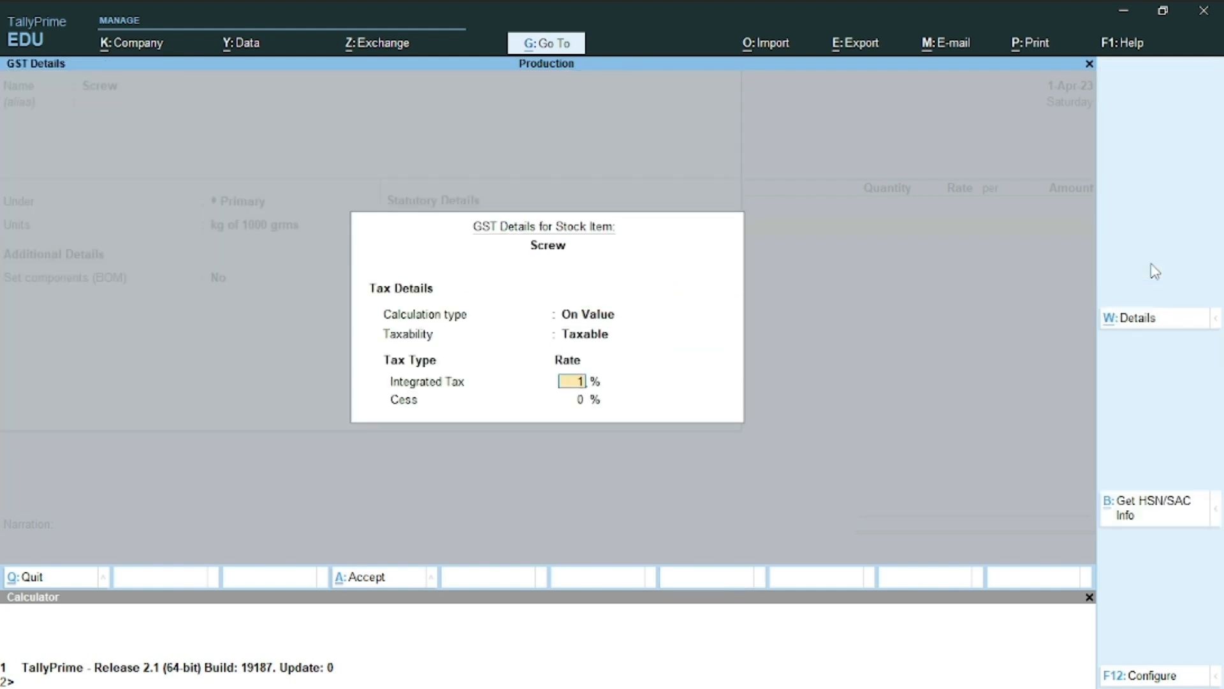
{"action": "type", "text": "8"}
{"action": "key", "text": "Return"}
{"action": "key", "text": "ctrl+a"}
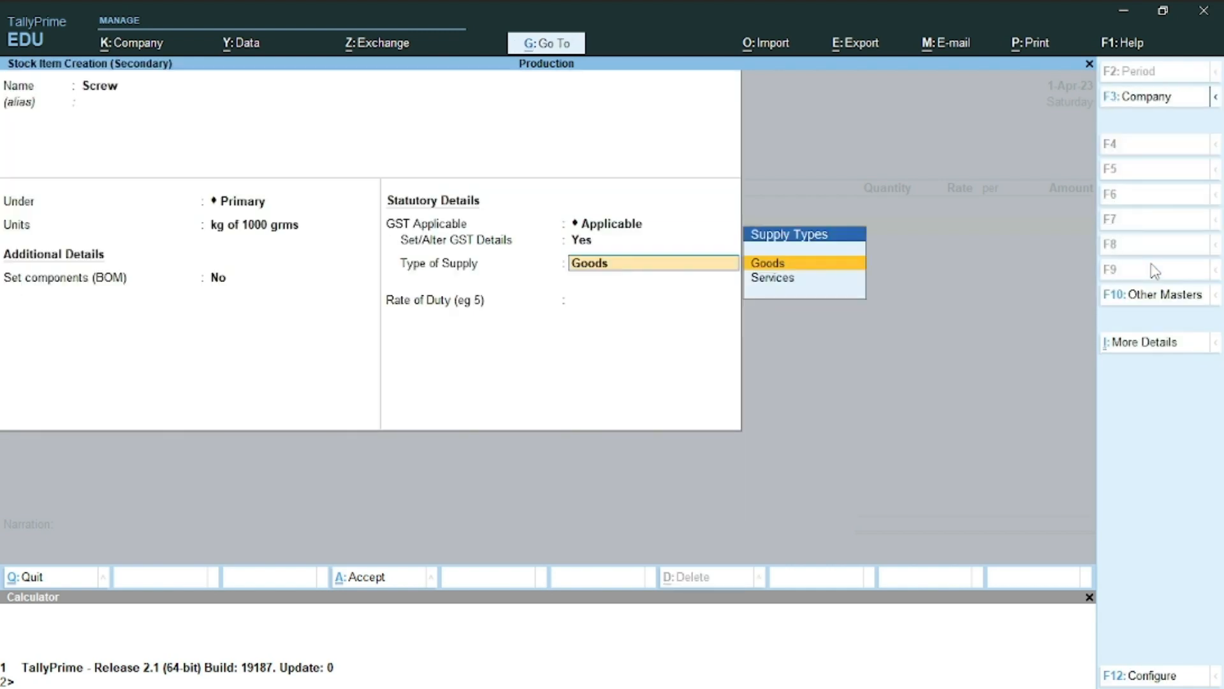
{"action": "key", "text": "Return"}
{"action": "key", "text": "ctrl+a"}
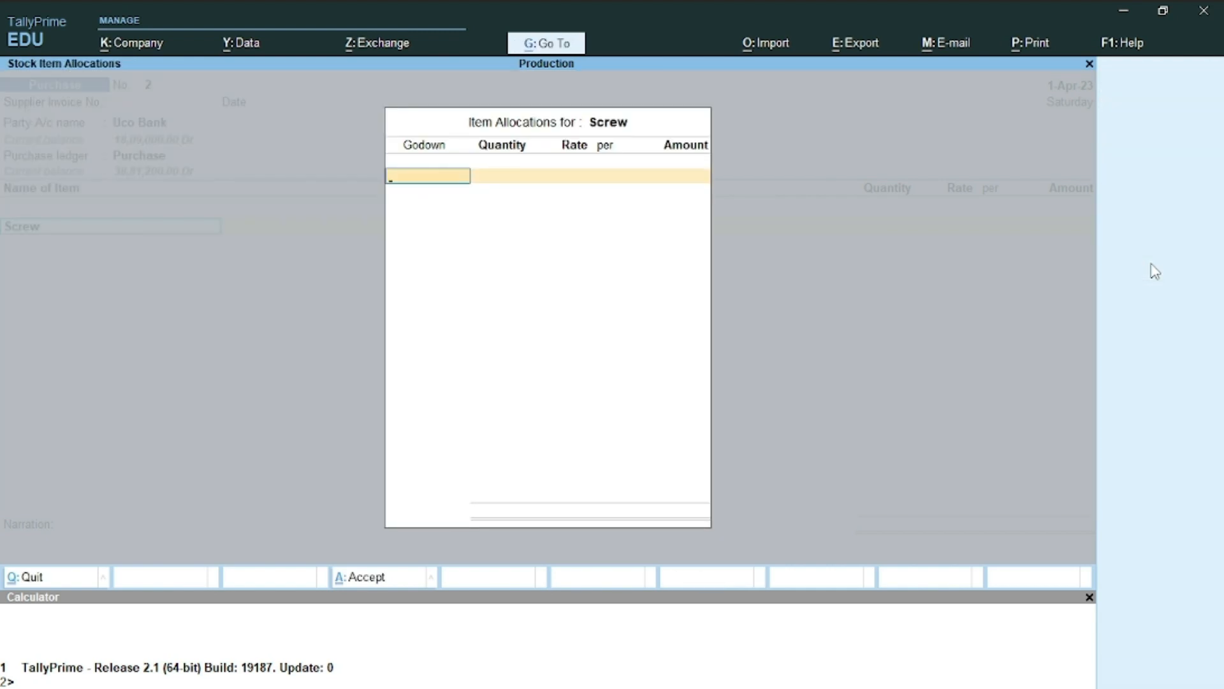
Allocate 3 kg of Screw from the Factory godown at 200 per kg, totalling 600.00
{"action": "key", "text": "Return"}
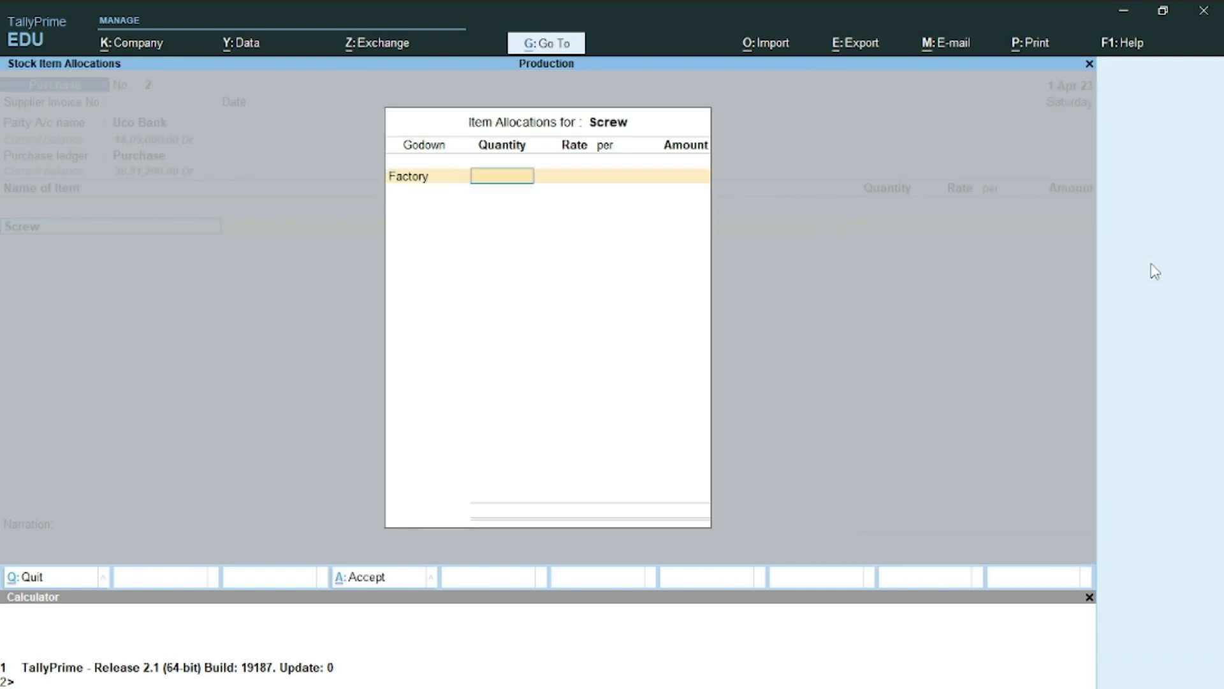
{"action": "type", "text": "3"}
{"action": "key", "text": "Return"}
{"action": "type", "text": "2"}
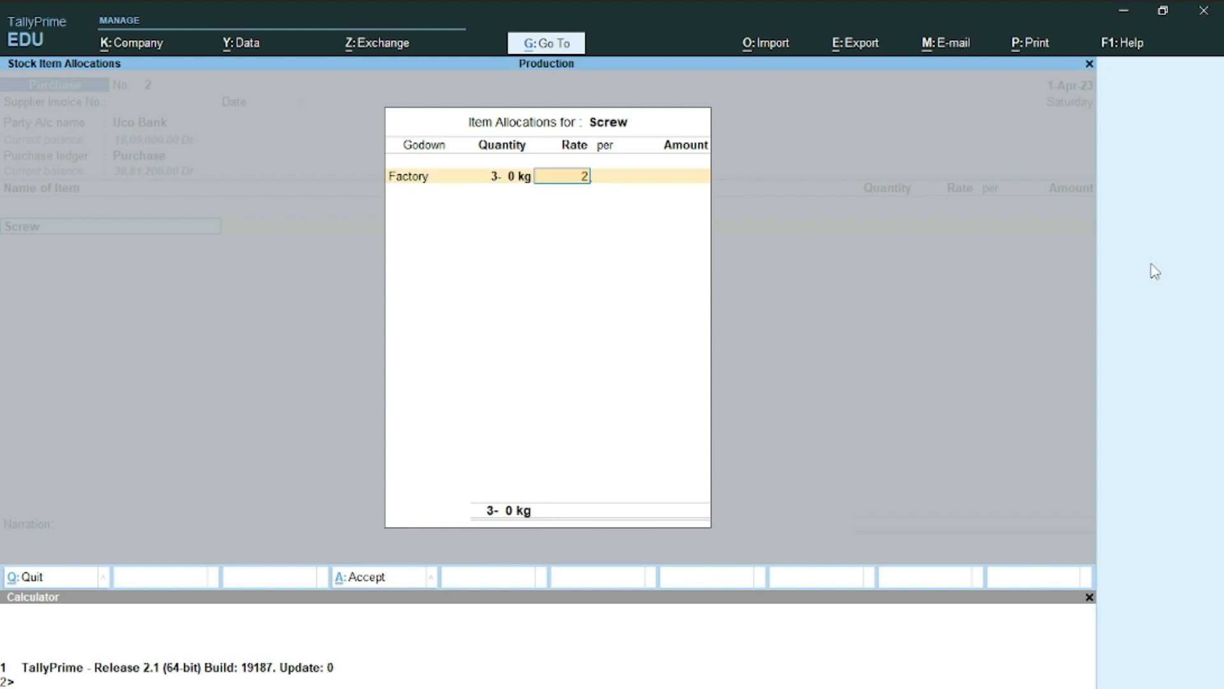
{"action": "type", "text": "00"}
{"action": "key", "text": "Return"}
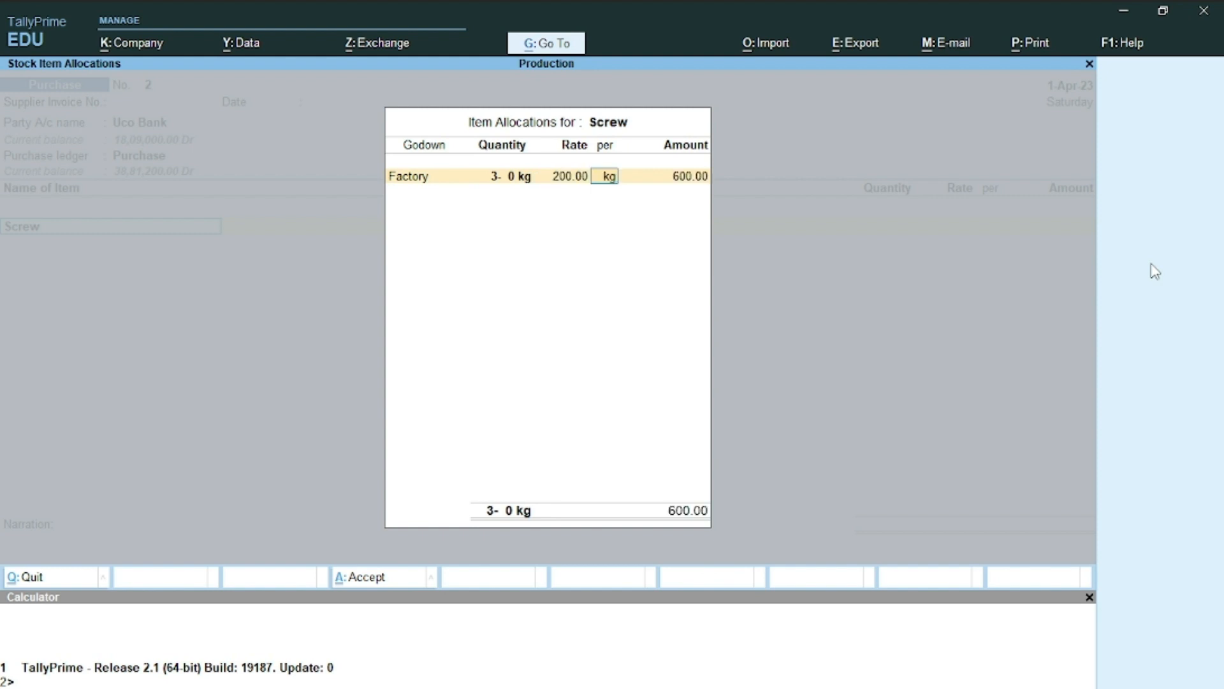
{"action": "key", "text": "Return"}
{"action": "key", "text": "Return"}
{"action": "key", "text": "Return"}
{"action": "key", "text": "Return"}
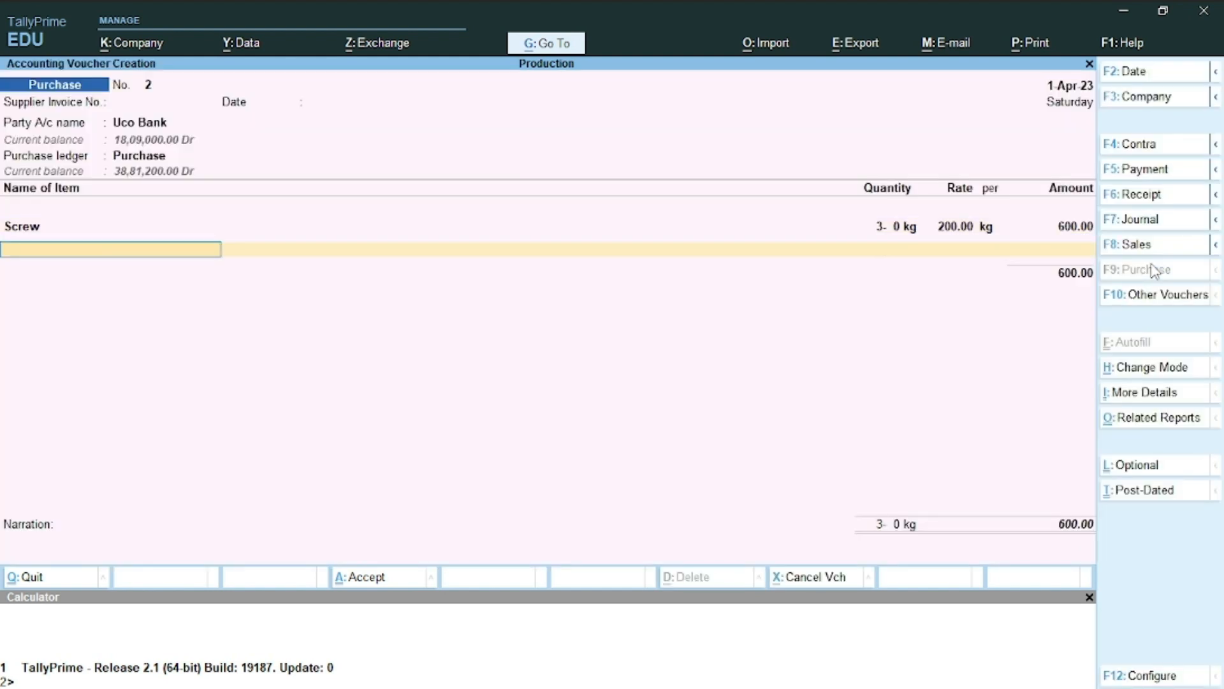
{"action": "key", "text": "ctrl"}
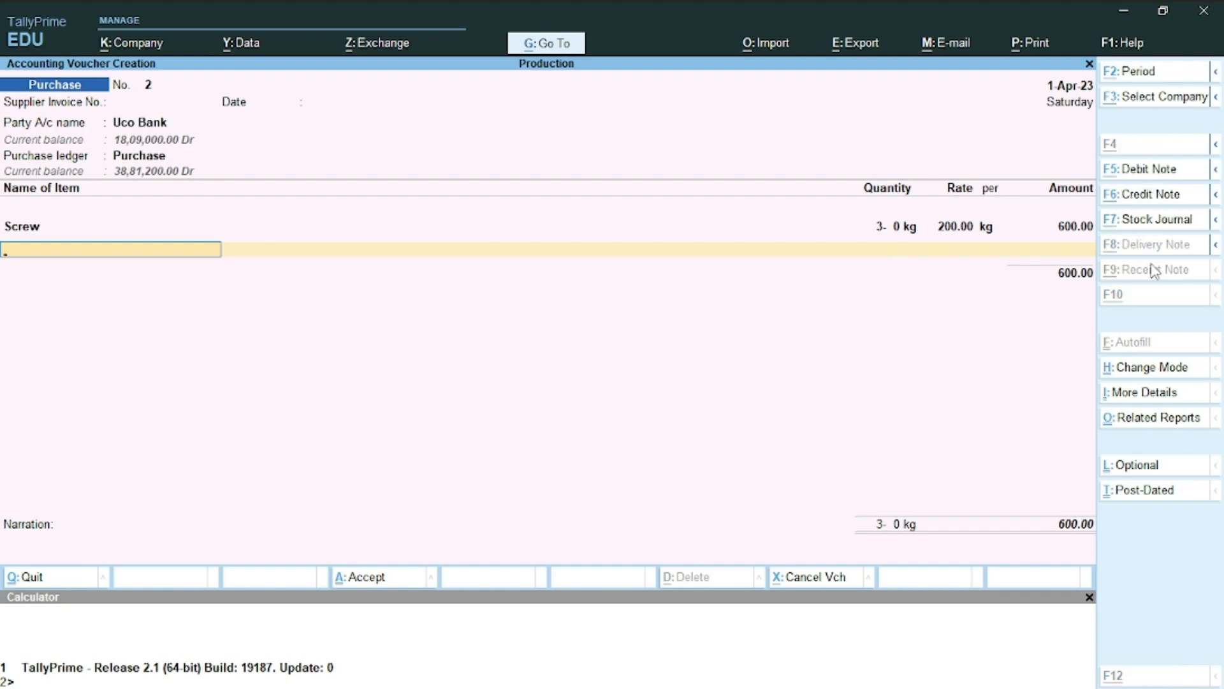
{"action": "key", "text": "alt+Tab"}
{"action": "key", "text": "alt+Tab"}
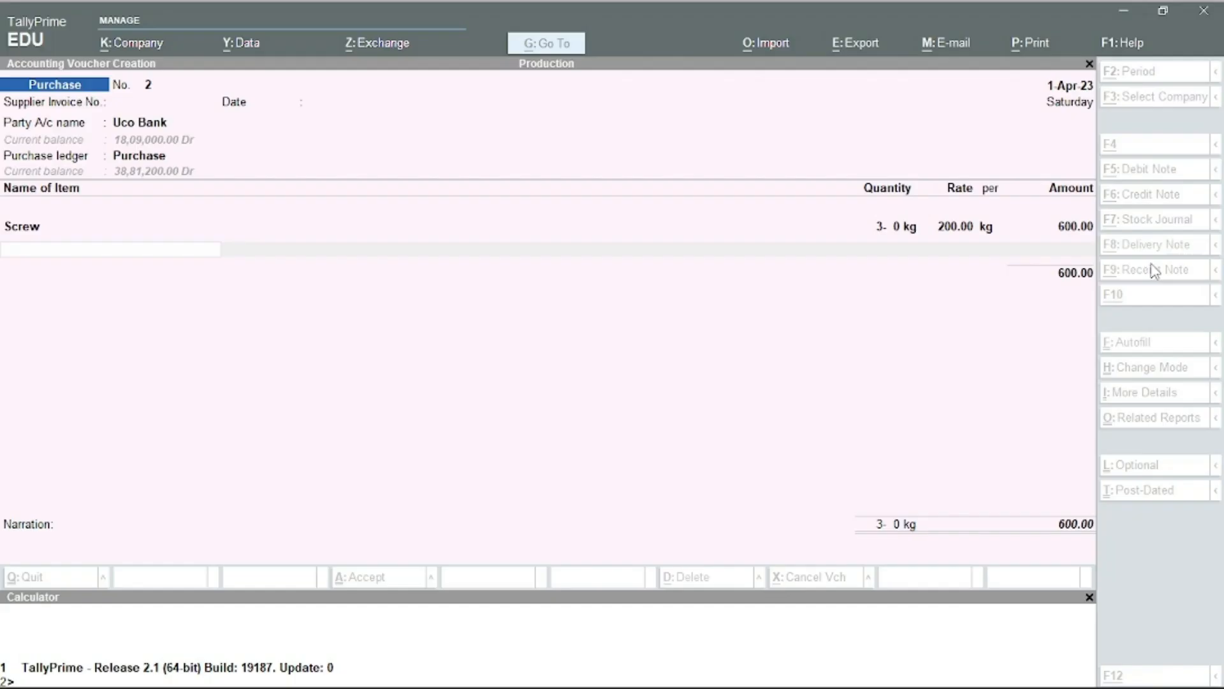
Create the stock item PACKING & LABELING MATERIAL with units kg of 1000 grms
{"action": "key", "text": "alt+c"}
{"action": "type", "text": "PA"}
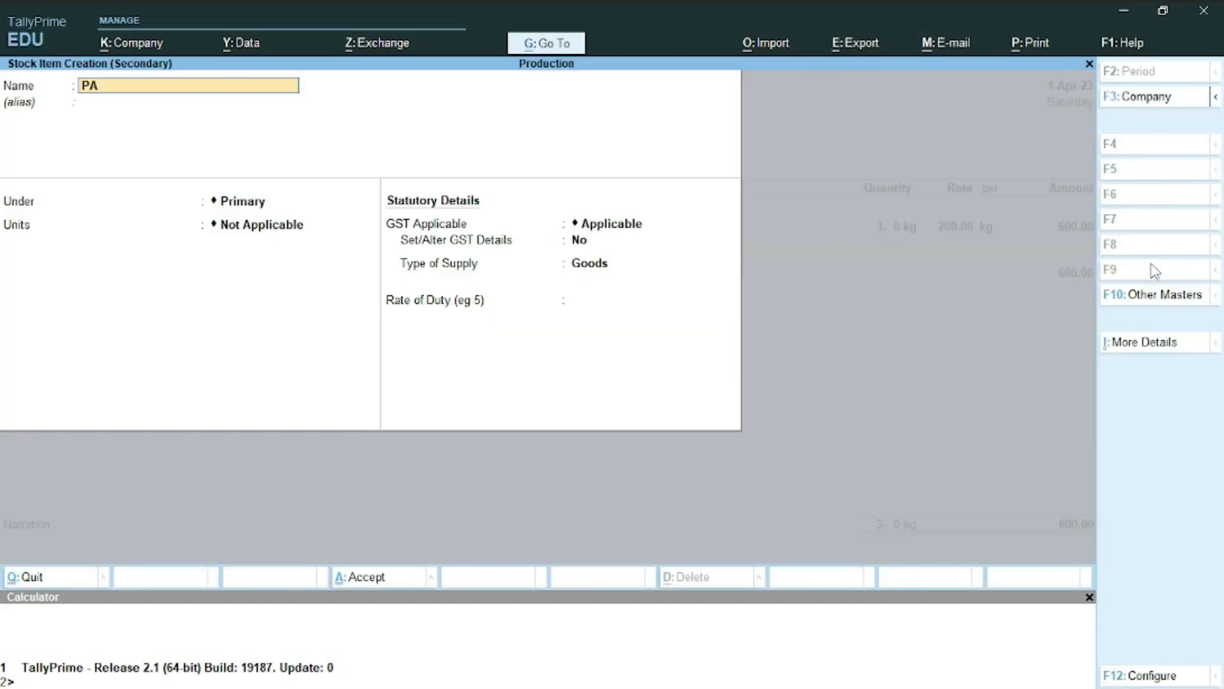
{"action": "type", "text": "CKING & LABELING MATERIAL"}
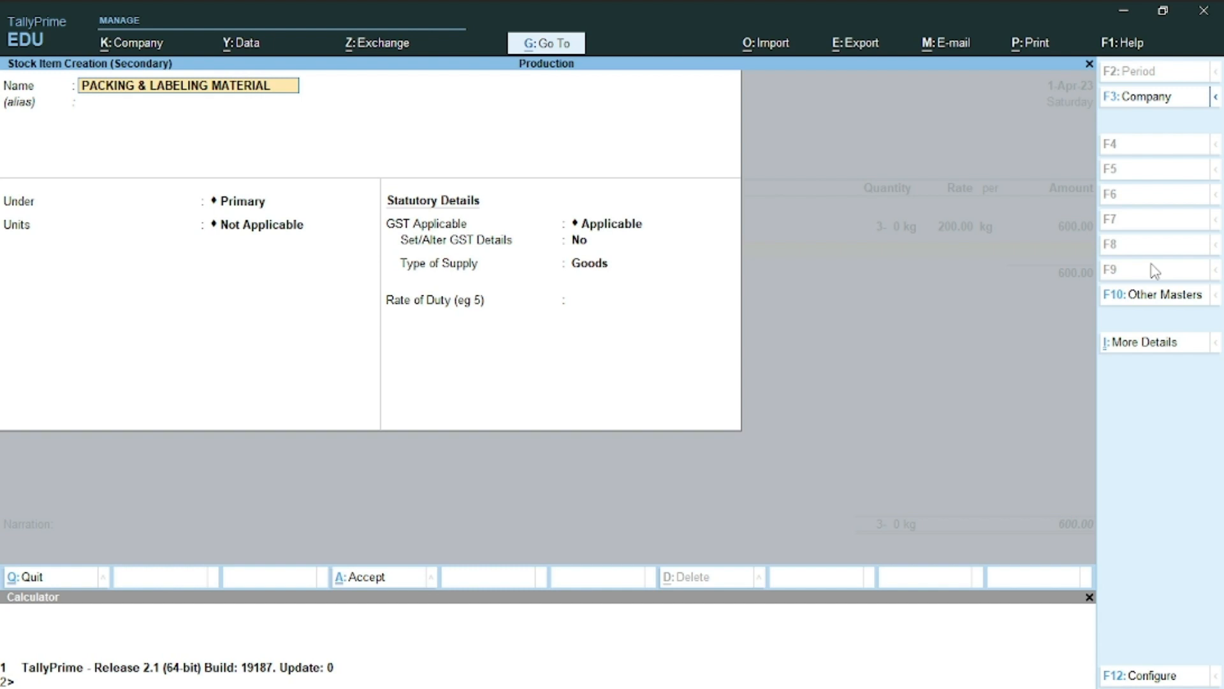
{"action": "key", "text": "Return"}
{"action": "key", "text": "Return"}
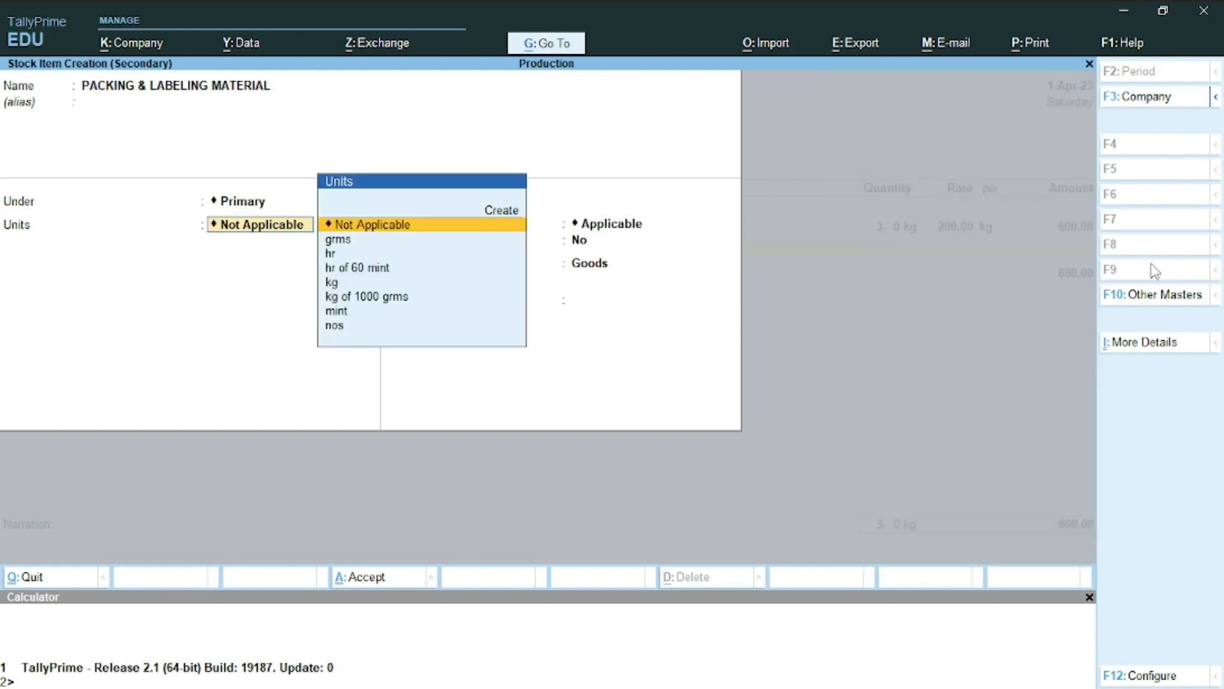
{"action": "type", "text": "K"}
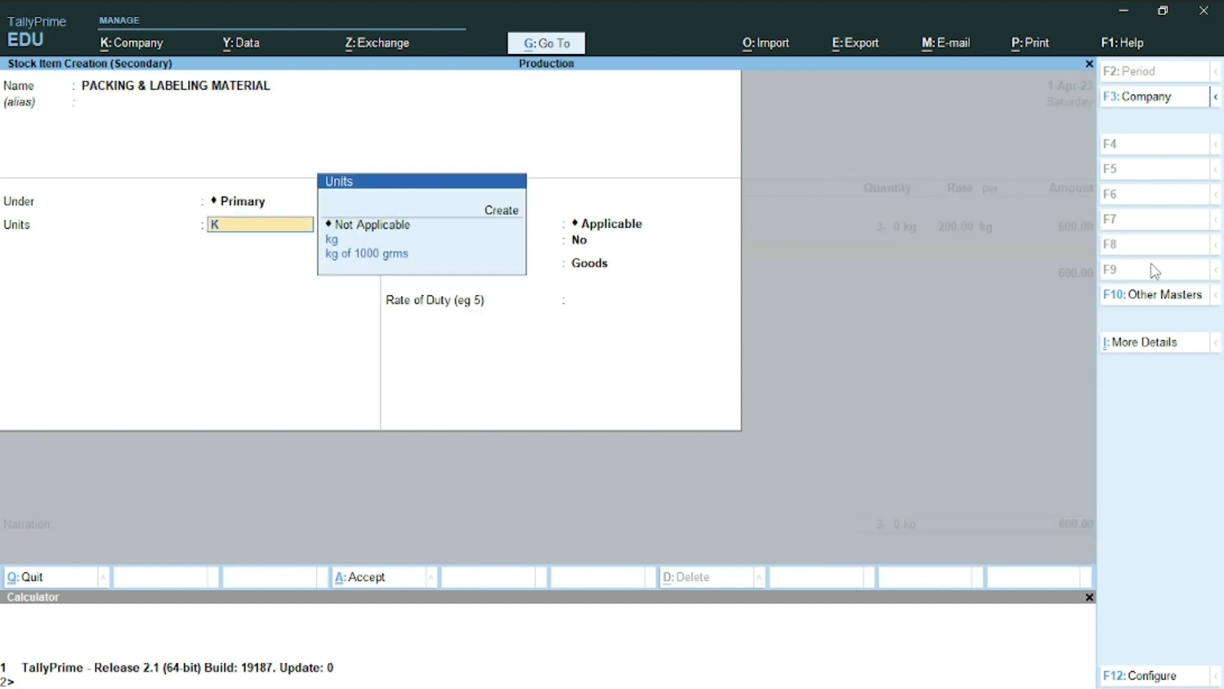
{"action": "key", "text": "Down"}
{"action": "key", "text": "Down"}
{"action": "key", "text": "Return"}
Make the packing material GST Taxable at 18% integrated tax and save the item
{"action": "key", "text": "Return"}
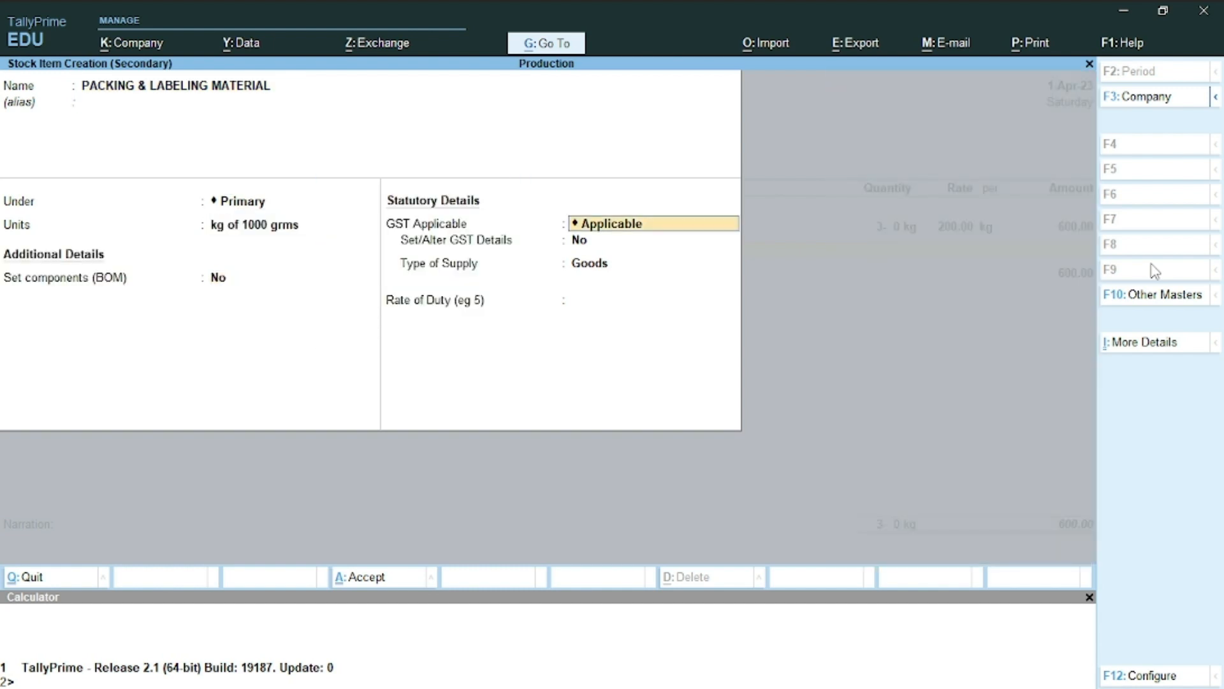
{"action": "key", "text": "Return"}
{"action": "type", "text": "y"}
{"action": "key", "text": "Return"}
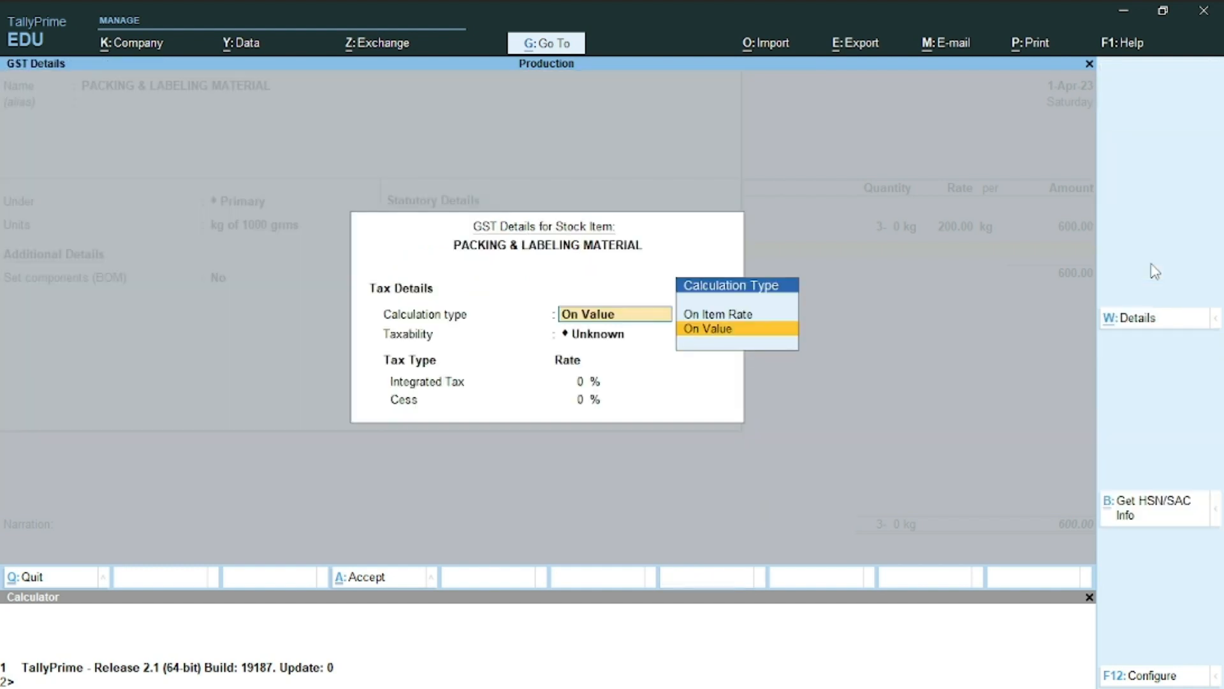
{"action": "key", "text": "Return"}
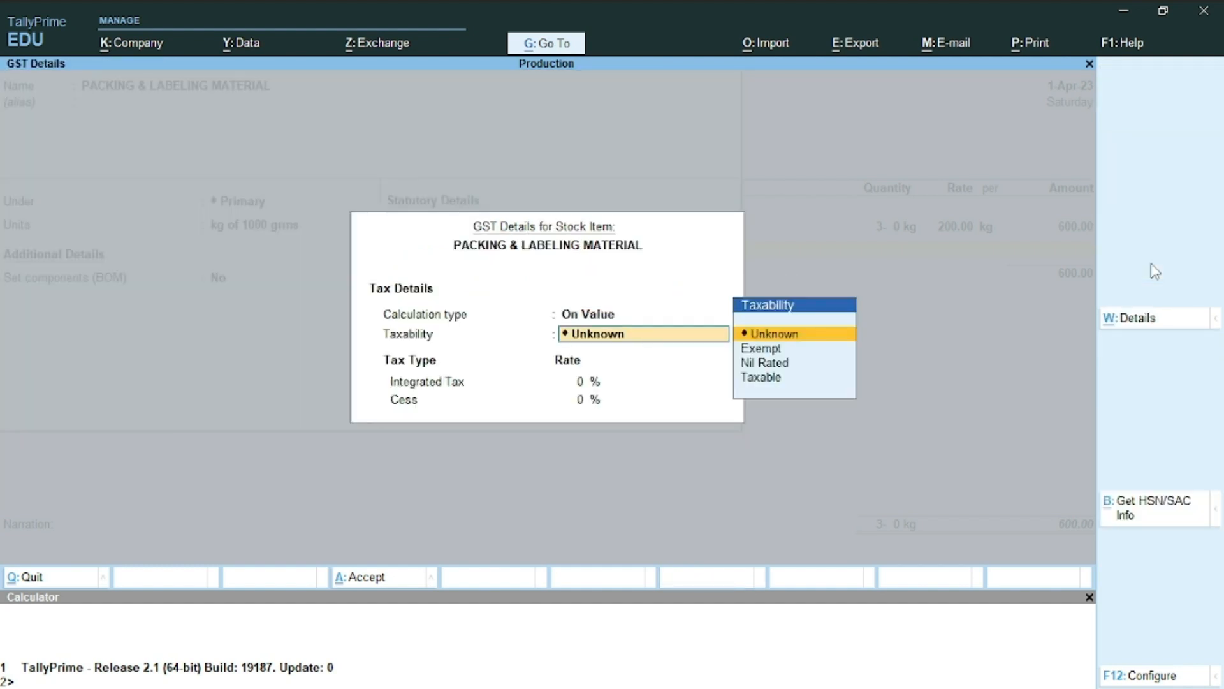
{"action": "type", "text": "T"}
{"action": "key", "text": "Return"}
{"action": "type", "text": "1"}
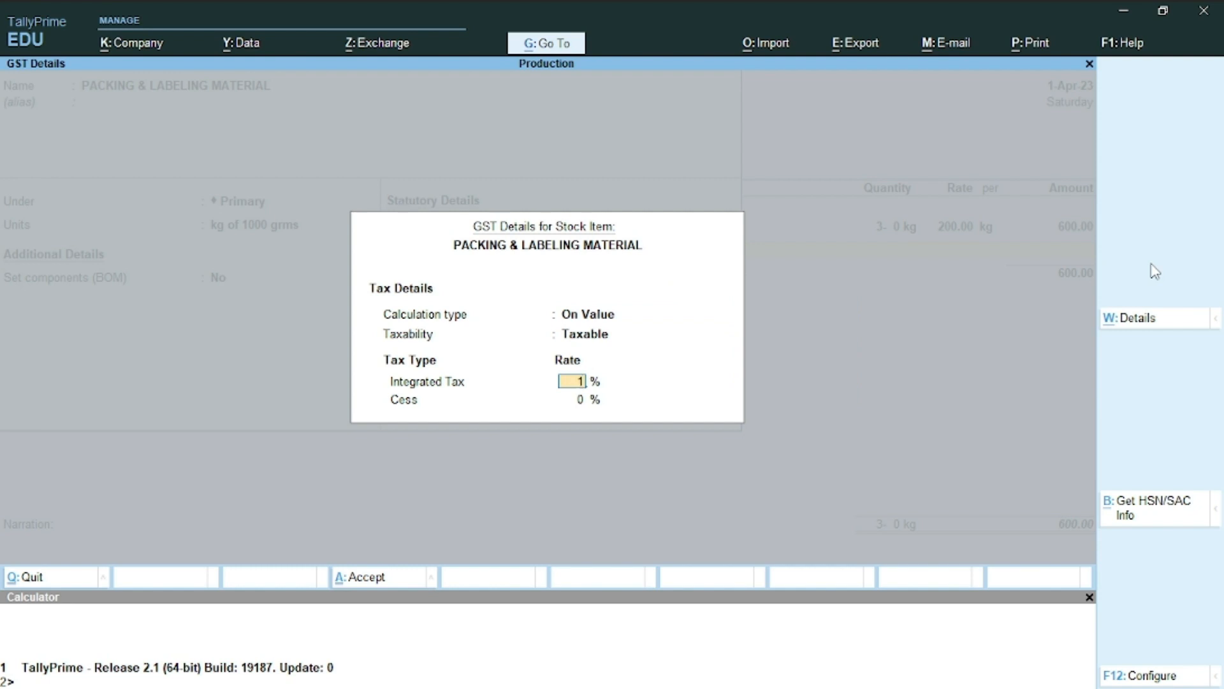
{"action": "type", "text": "8"}
{"action": "key", "text": "Return"}
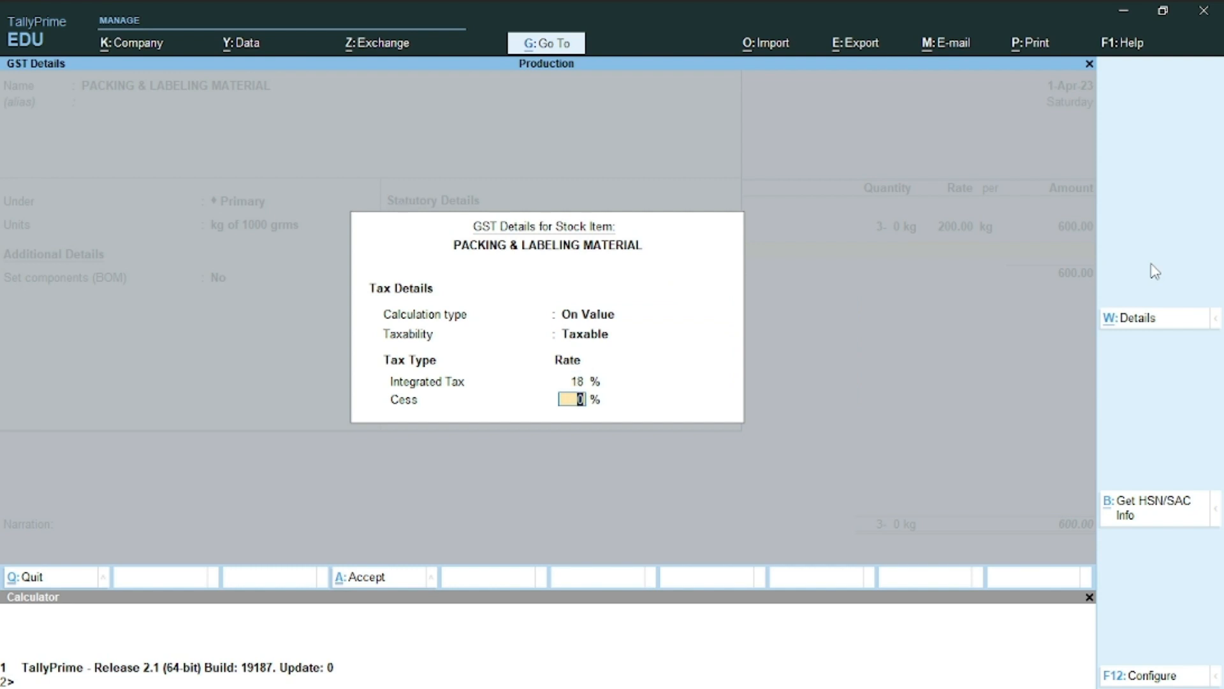
{"action": "key", "text": "Return"}
{"action": "key", "text": "ctrl+a"}
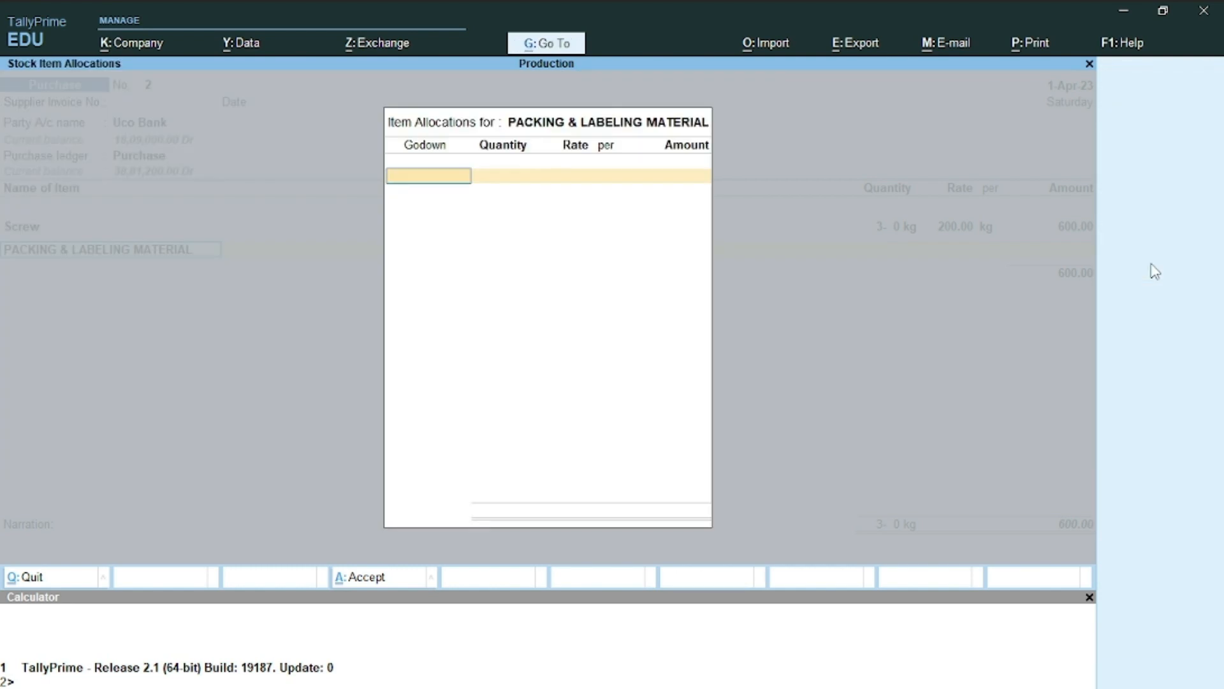
Allocate 30 kg of packing material from the Factory godown at 85 per kg
{"action": "type", "text": "F"}
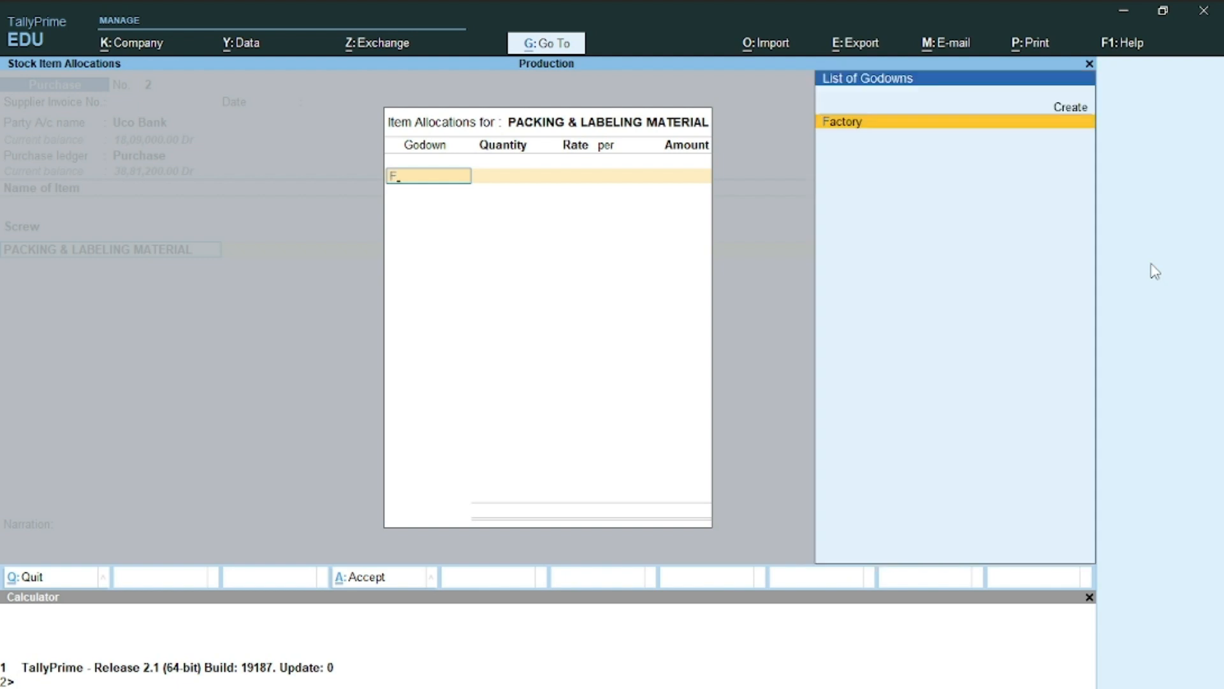
{"action": "key", "text": "Return"}
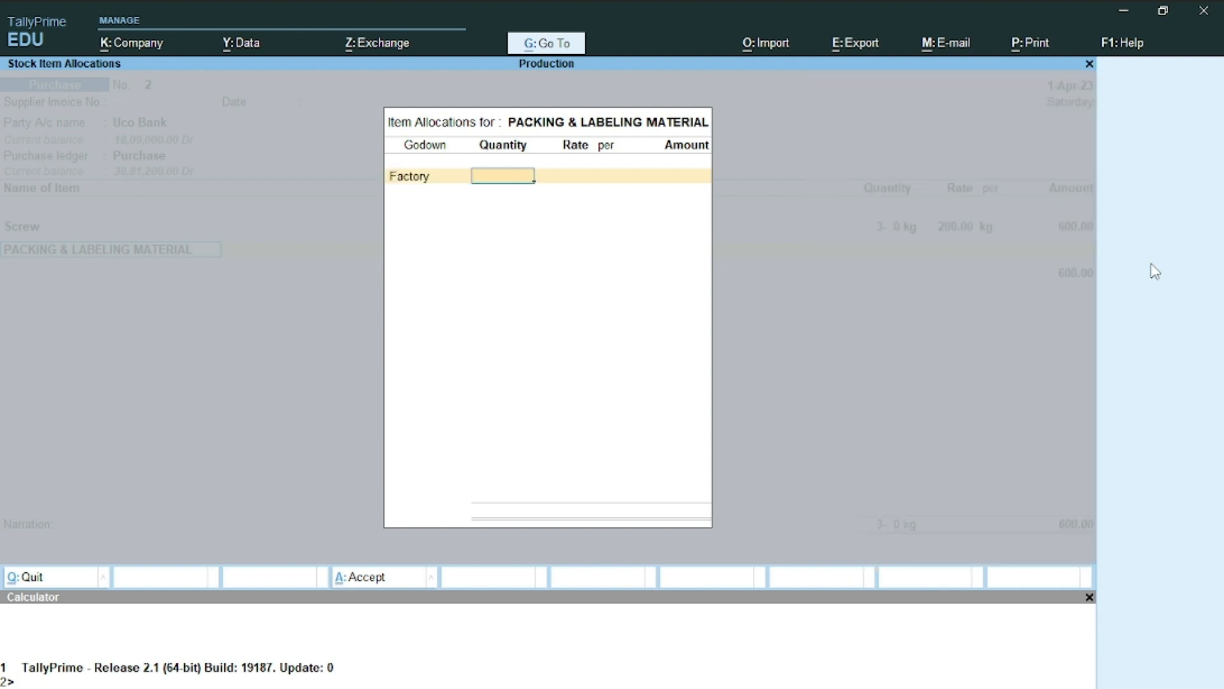
{"action": "key", "text": "alt+Tab"}
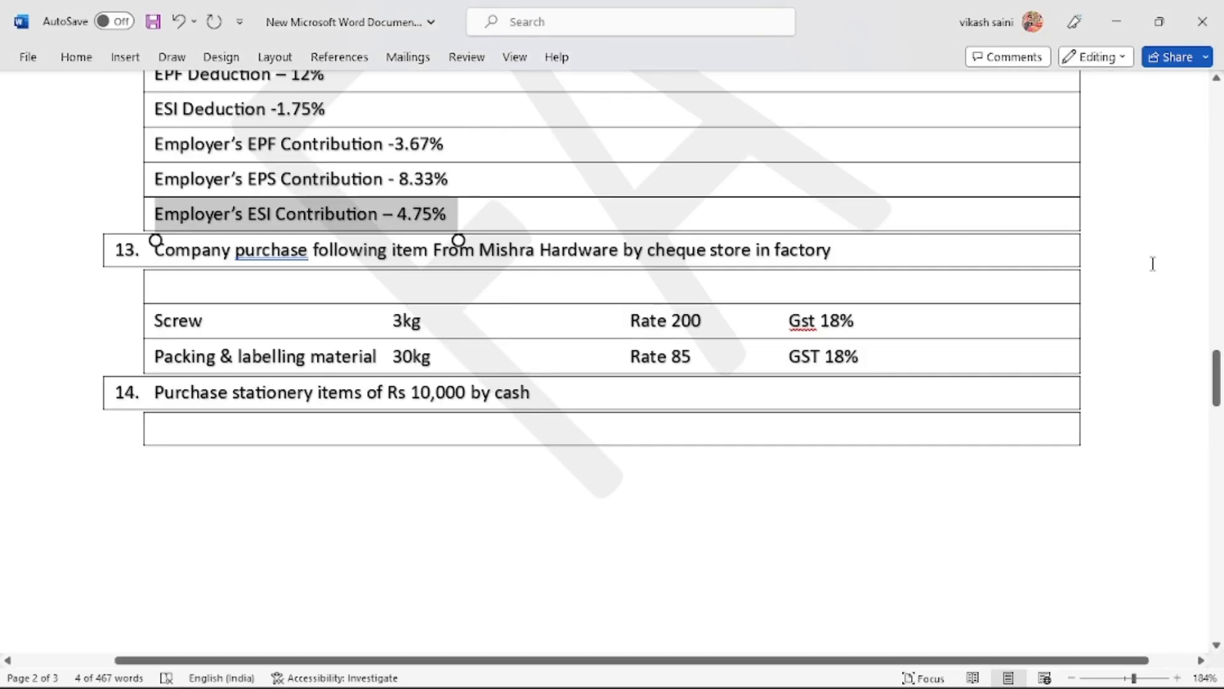
{"action": "key", "text": "alt+Tab"}
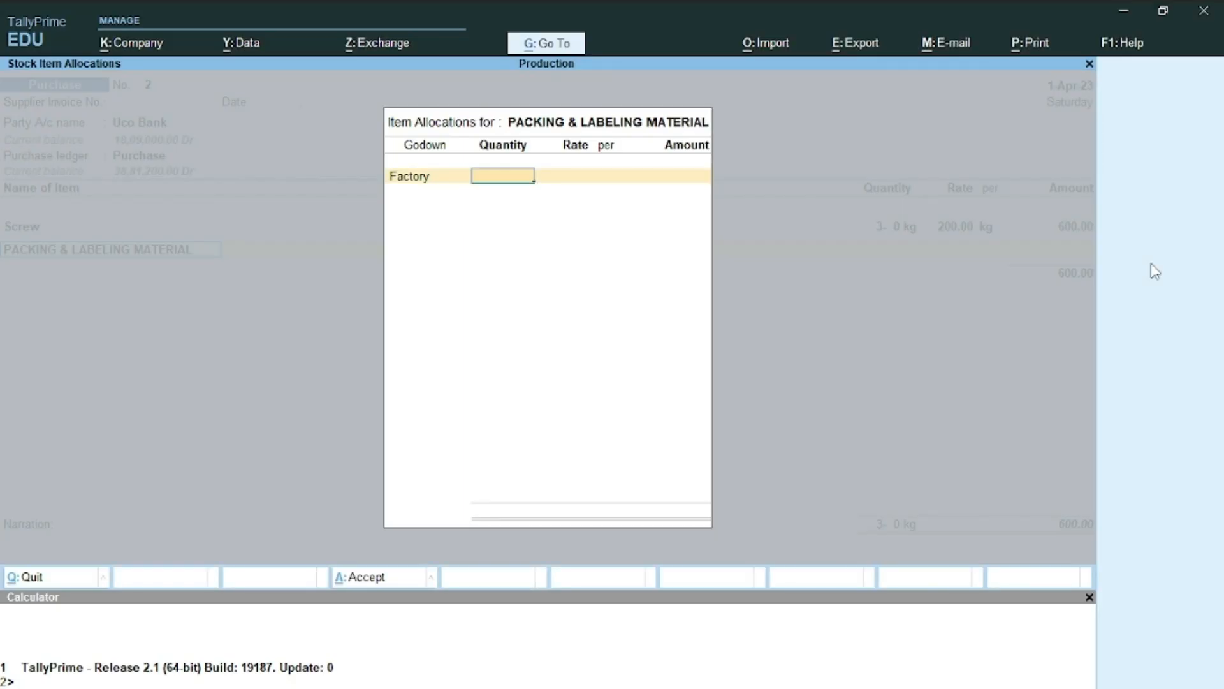
{"action": "type", "text": "30"}
{"action": "key", "text": "Return"}
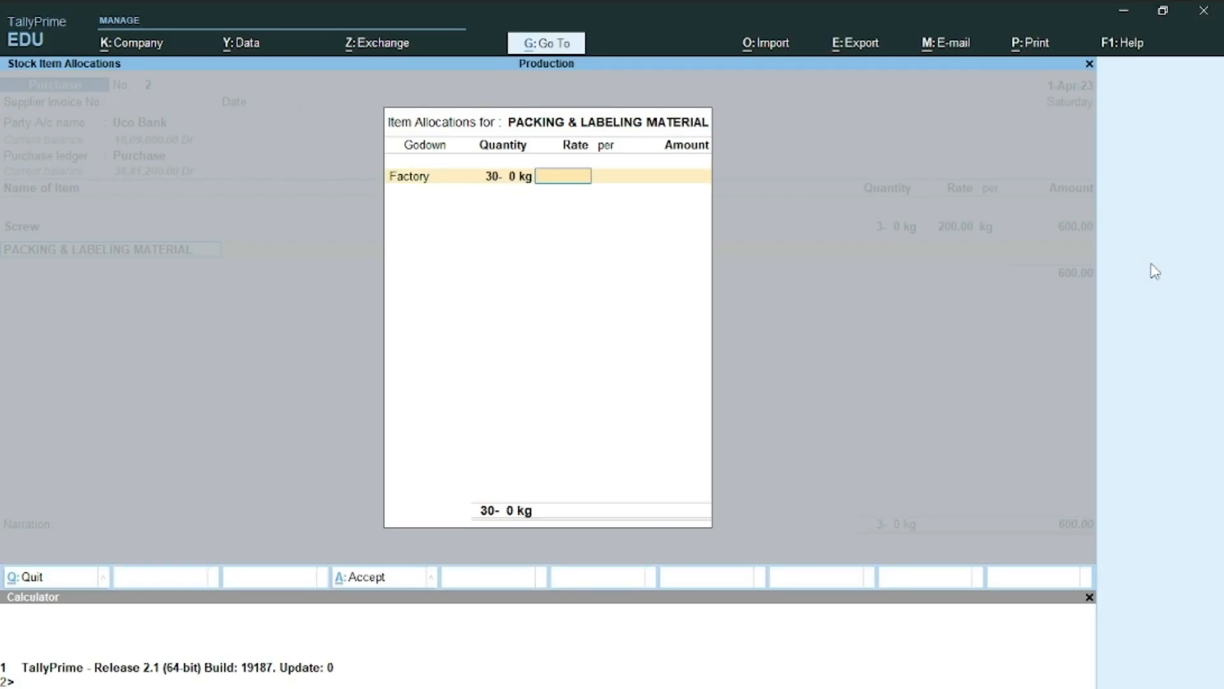
{"action": "type", "text": "85"}
{"action": "key", "text": "Return"}
{"action": "key", "text": "Return"}
{"action": "key", "text": "Return"}
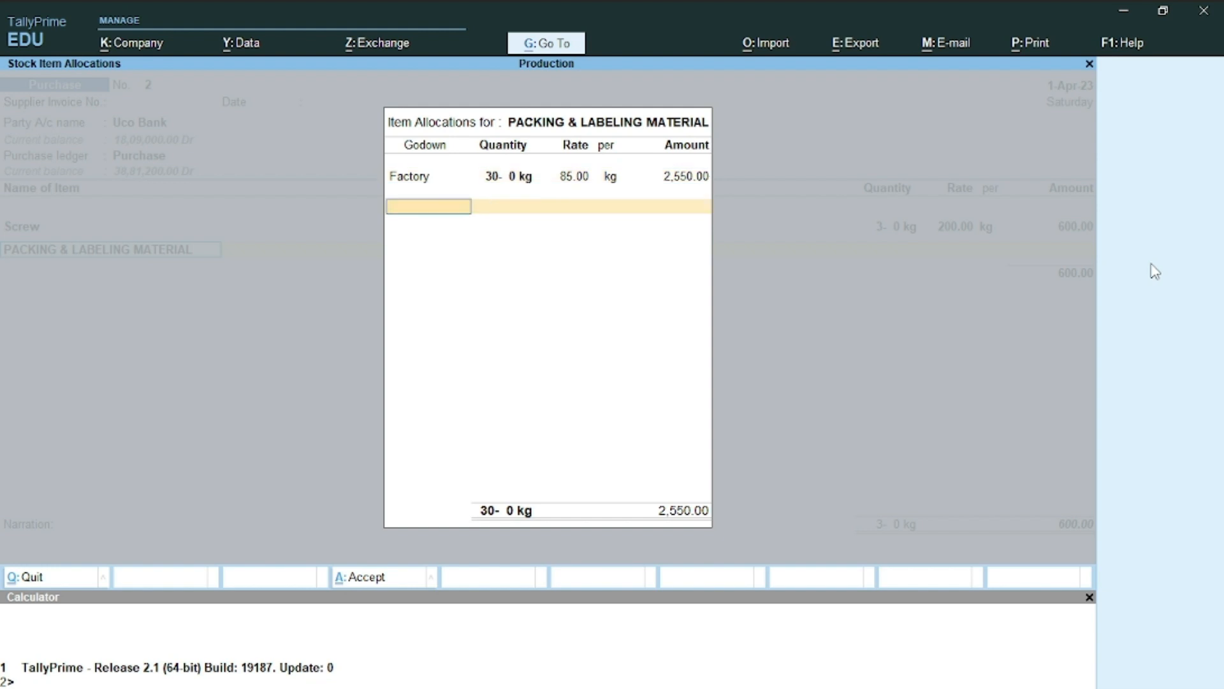
{"action": "key", "text": "Return"}
{"action": "key", "text": "Return"}
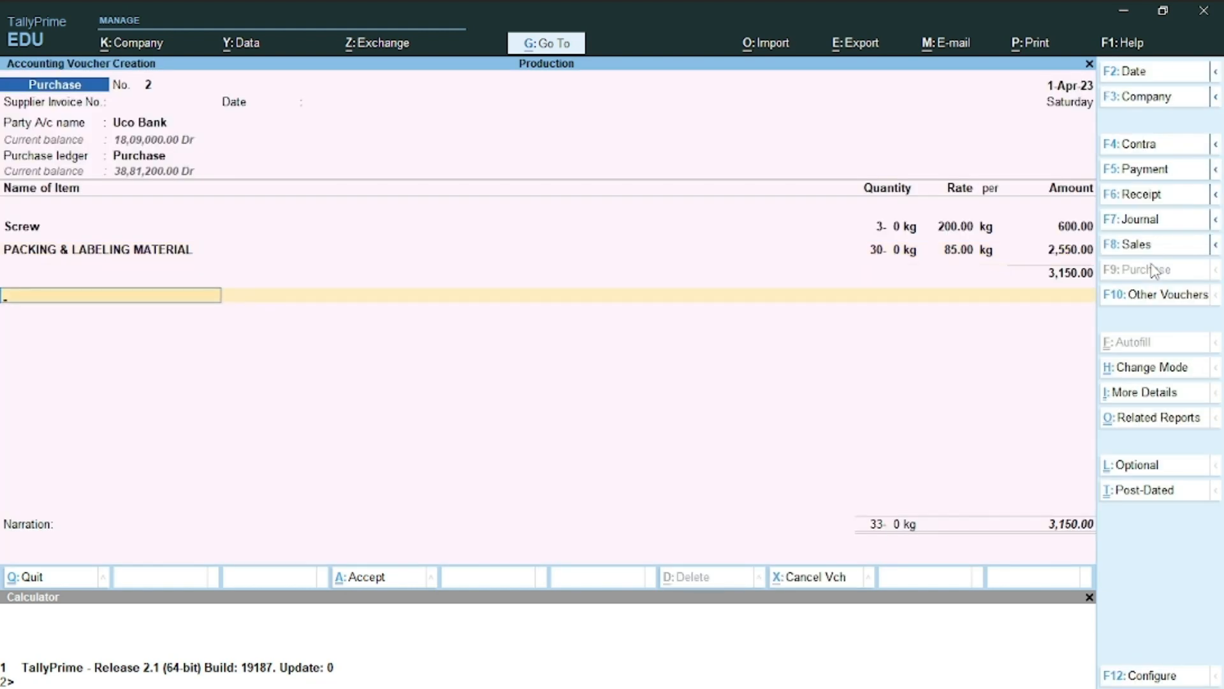
Add the Cgst and Sgst ledgers and save the 3,718.00 cheque purchase
{"action": "type", "text": "CG"}
{"action": "key", "text": "Return"}
{"action": "type", "text": "SG"}
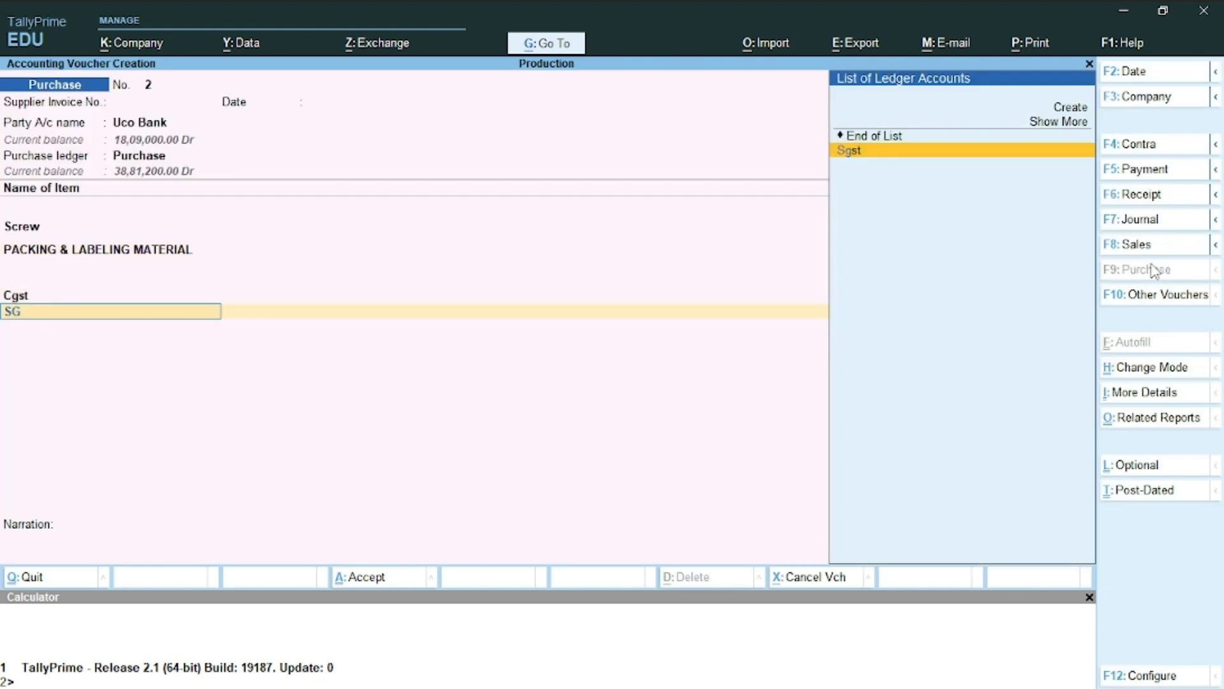
{"action": "key", "text": "Return"}
{"action": "key", "text": "Return"}
{"action": "key", "text": "Return"}
{"action": "key", "text": "Return"}
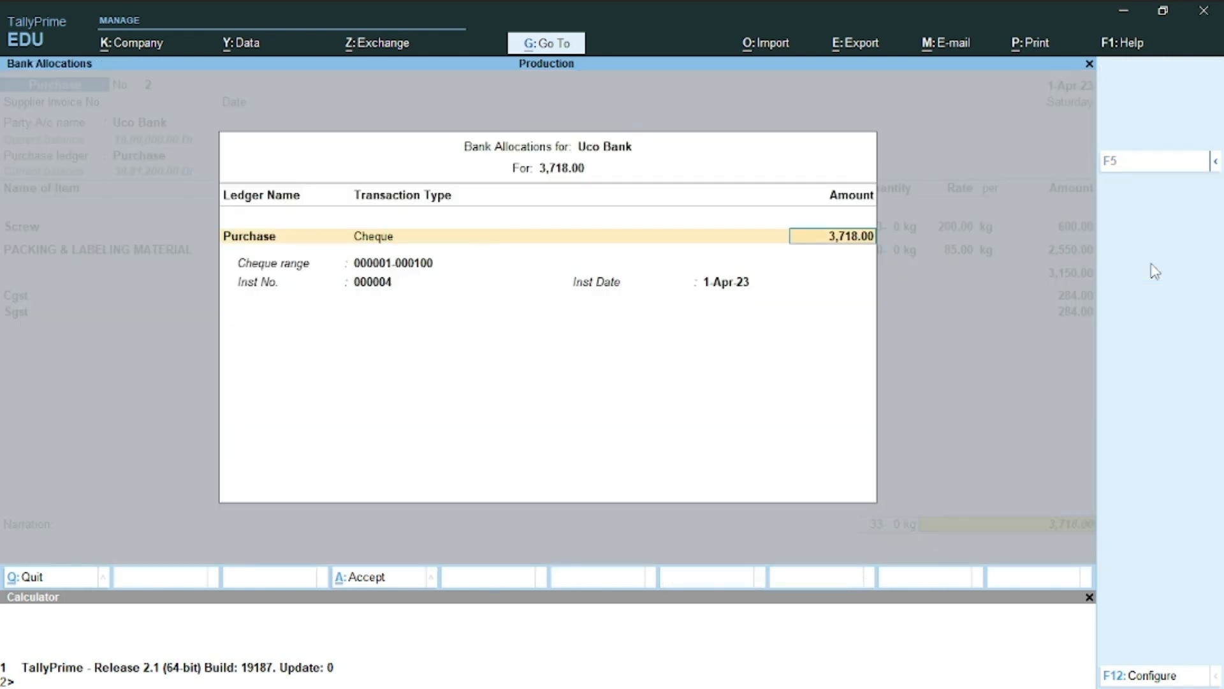
{"action": "key", "text": "Return"}
{"action": "key", "text": "Return"}
{"action": "key", "text": "Return"}
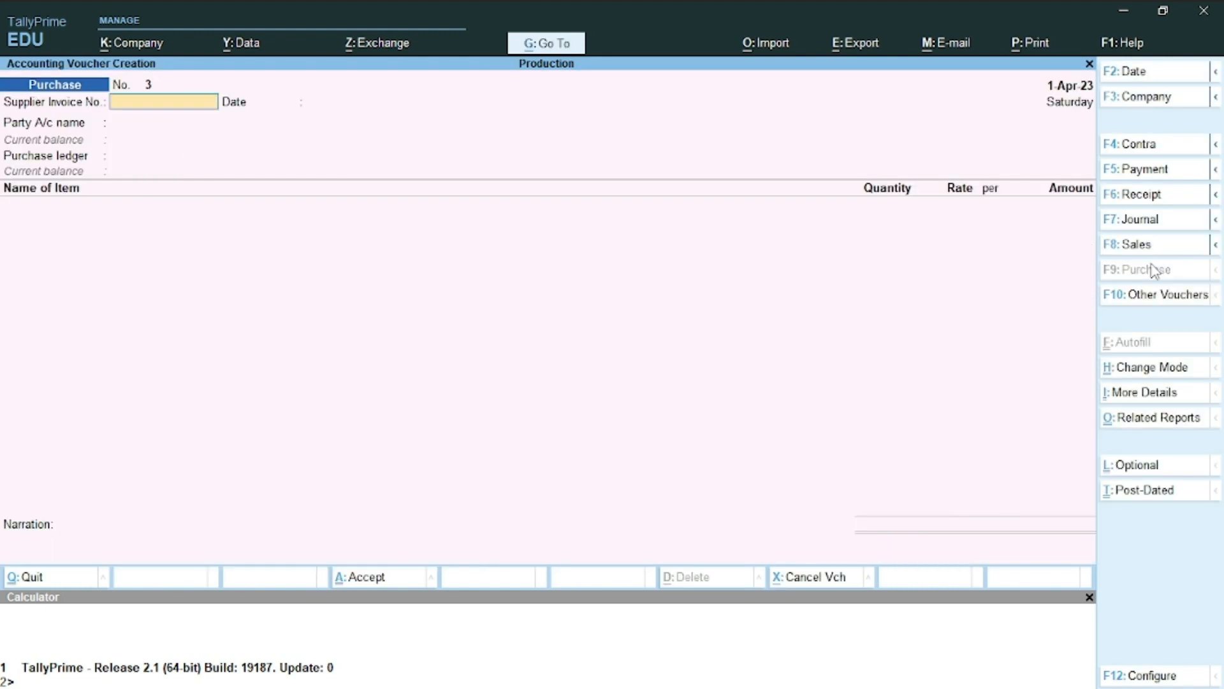
Insert '04' before 'store' in Word's item 13, then return to the TallyPrime voucher
{"action": "key", "text": "alt+Tab"}
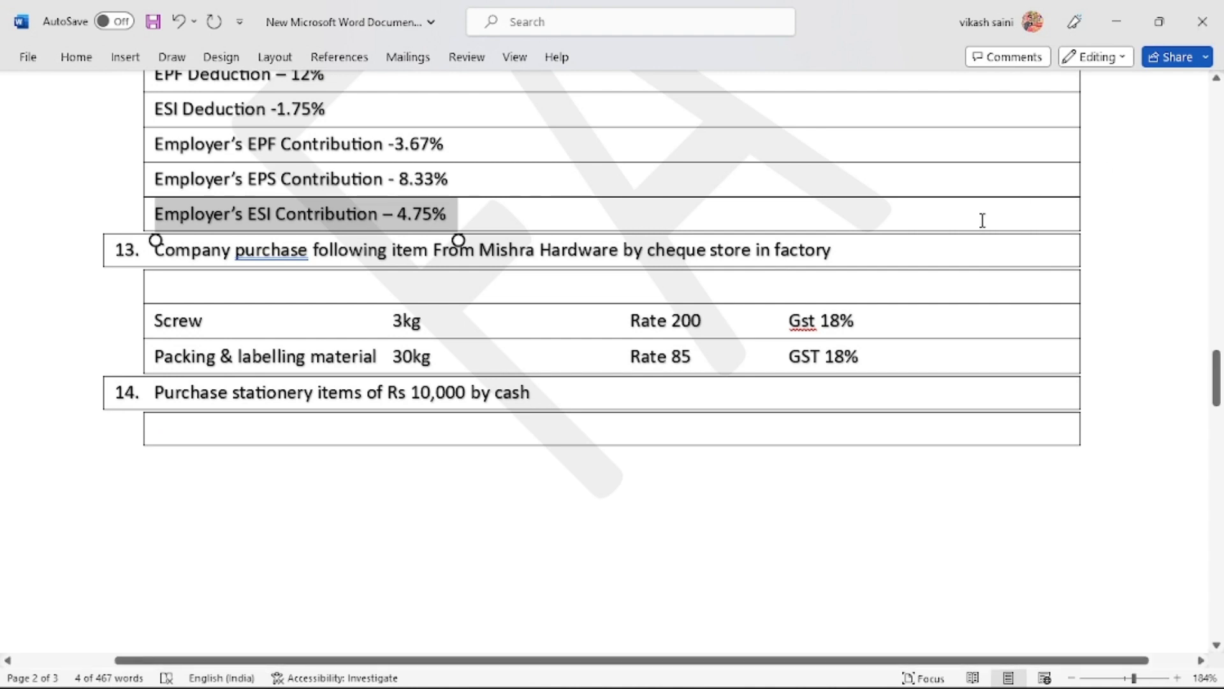
{"action": "left_click", "coordinate": [711, 249]}
{"action": "type", "text": "04"}
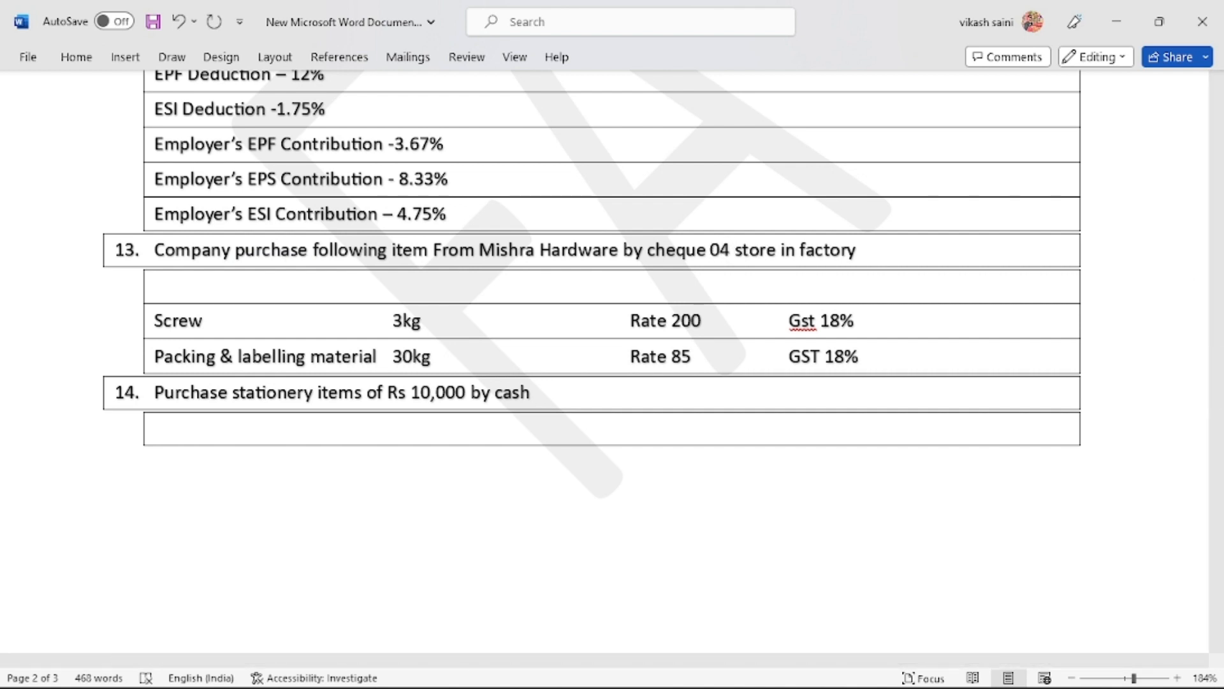
{"action": "key", "text": "ctrl+s"}
{"action": "scroll", "coordinate": [695, 291], "scroll_direction": "down", "scroll_amount": 3}
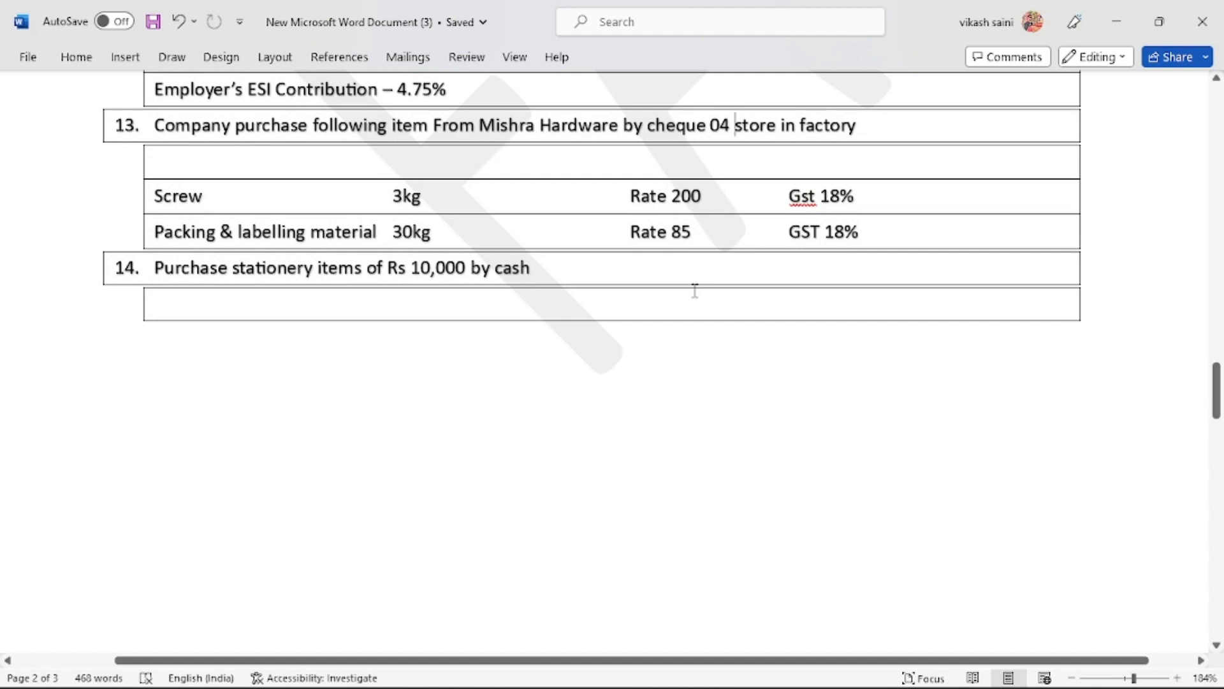
{"action": "key", "text": "alt+Tab"}
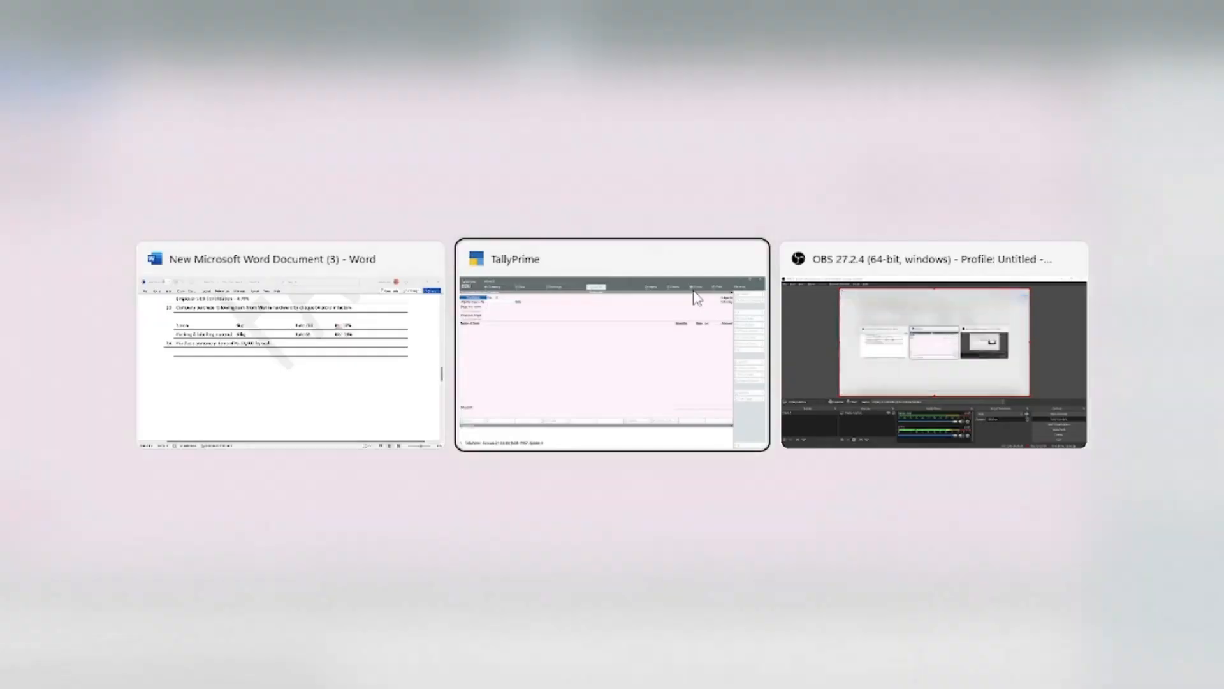
{"action": "key", "text": "Return"}
{"action": "key", "text": "Return"}
{"action": "key", "text": "Return"}
{"action": "key", "text": "Return"}
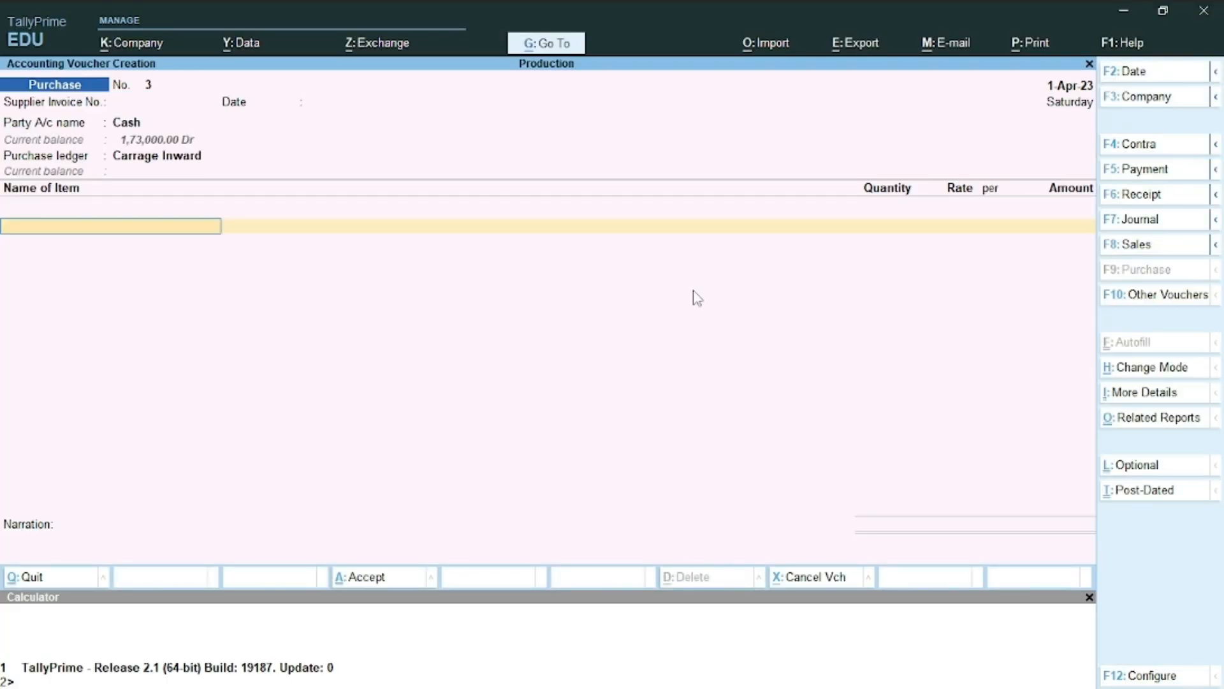
Switch to a Payment voucher paid from Cash and start a new ledger named Stationery
{"action": "left_click", "coordinate": [1163, 173]}
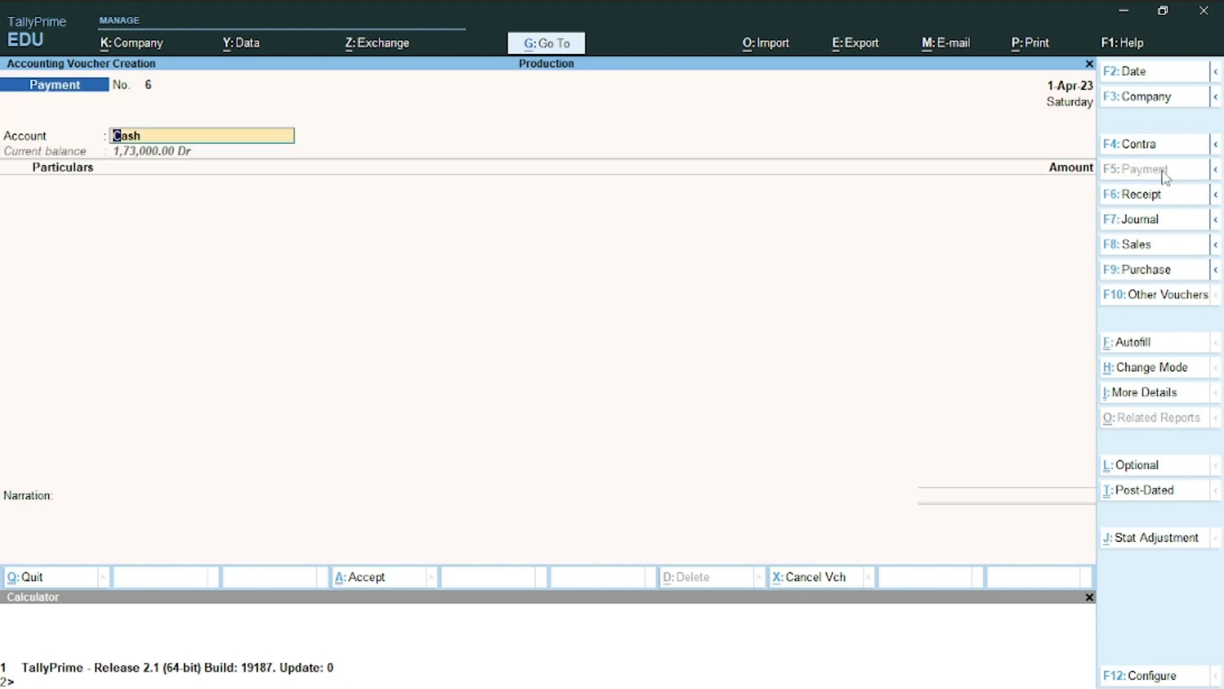
{"action": "key", "text": "Return"}
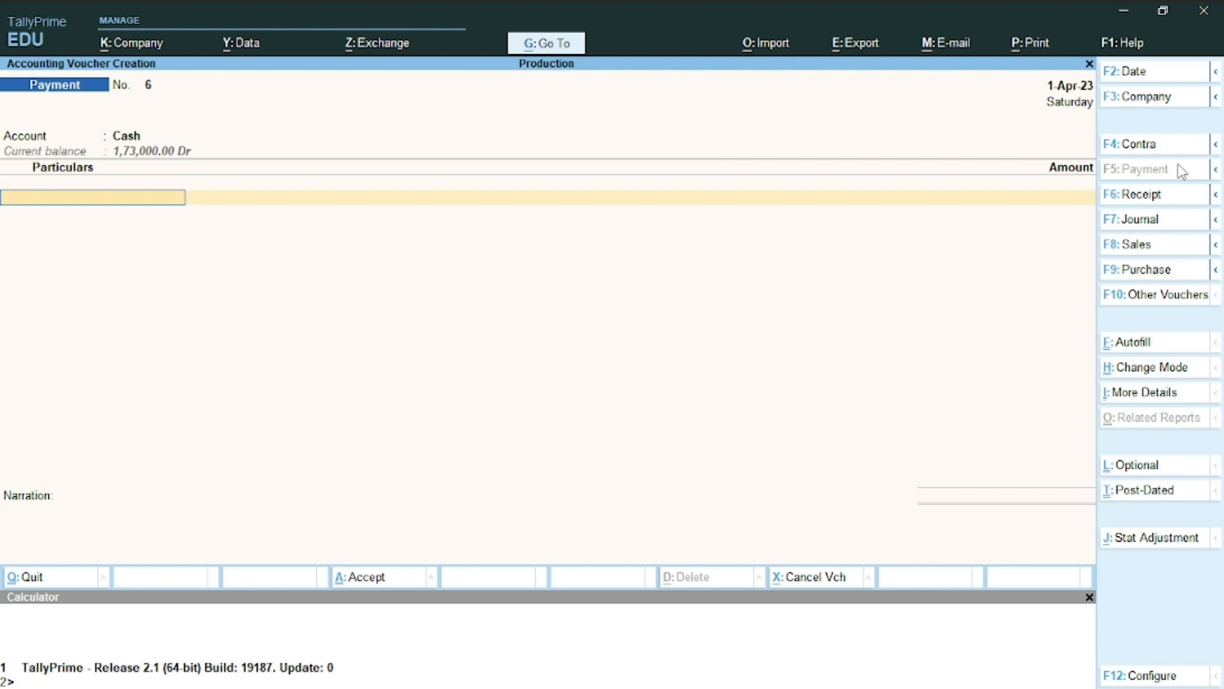
{"action": "key", "text": "alt+c"}
{"action": "type", "text": "STAT"}
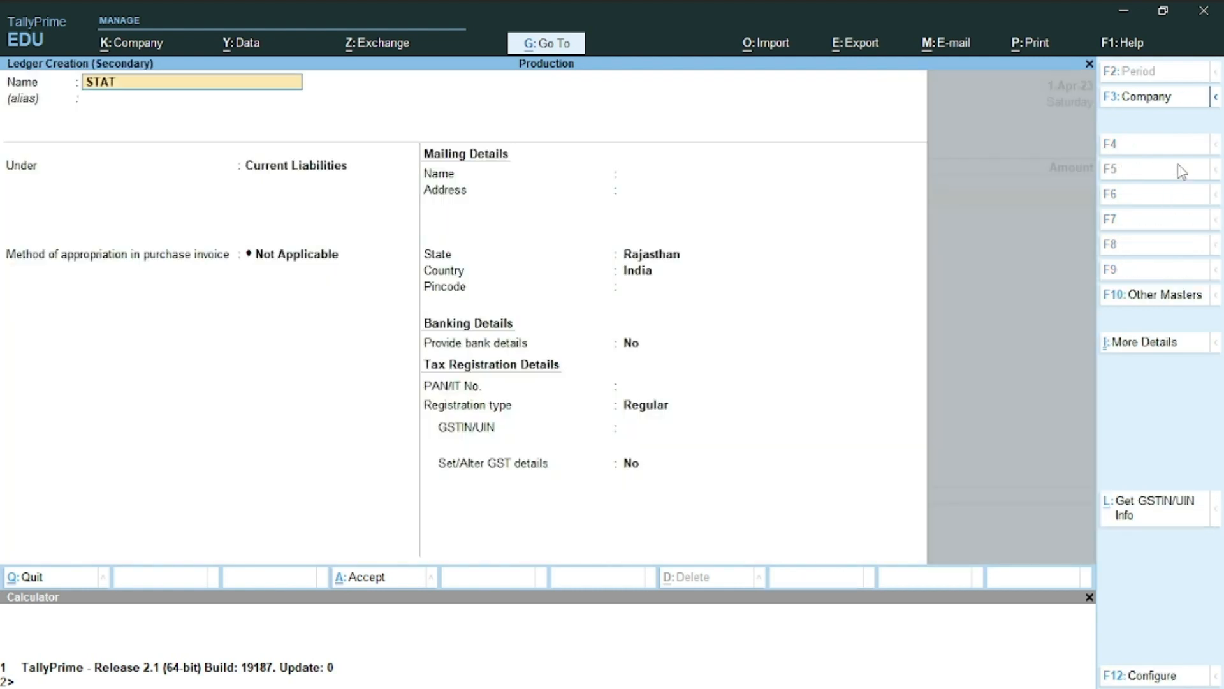
{"action": "key", "text": "BackSpace"}
{"action": "key", "text": "BackSpace"}
{"action": "key", "text": "BackSpace"}
{"action": "type", "text": "tationery"}
{"action": "key", "text": "Return"}
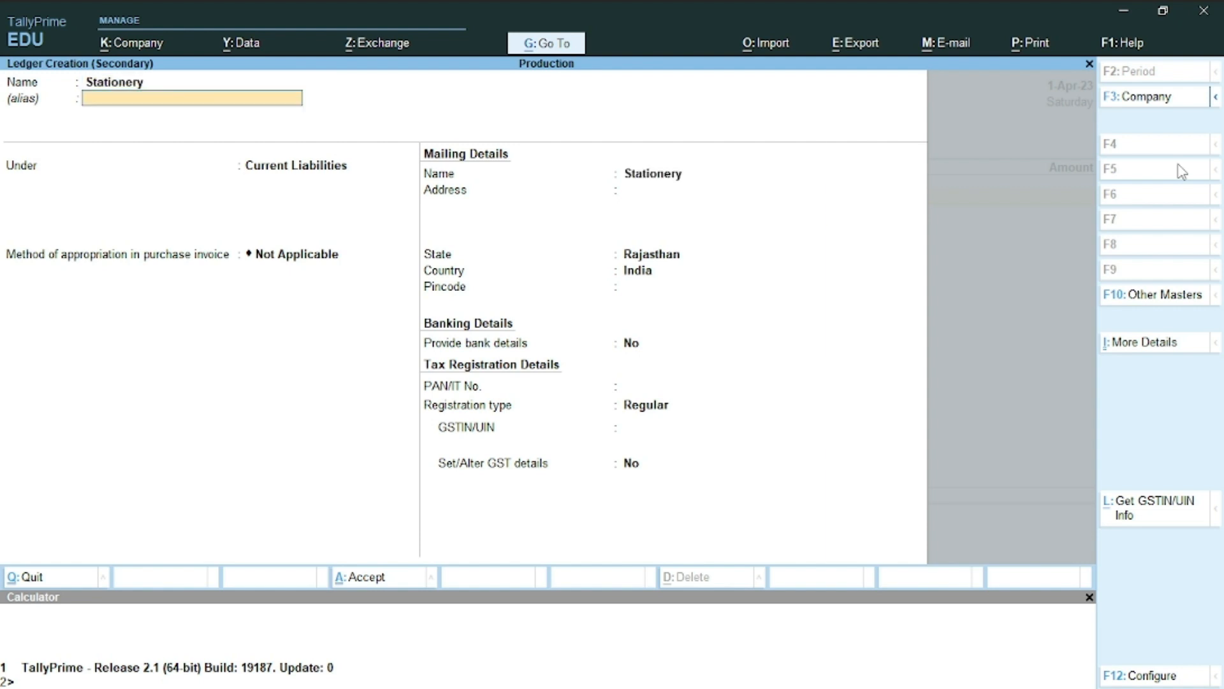
{"action": "key", "text": "Return"}
Put Stationery under Indirect Expenses with GST Not Applicable and save the ledger
{"action": "type", "text": "Ind"}
{"action": "key", "text": "Down"}
{"action": "key", "text": "Down"}
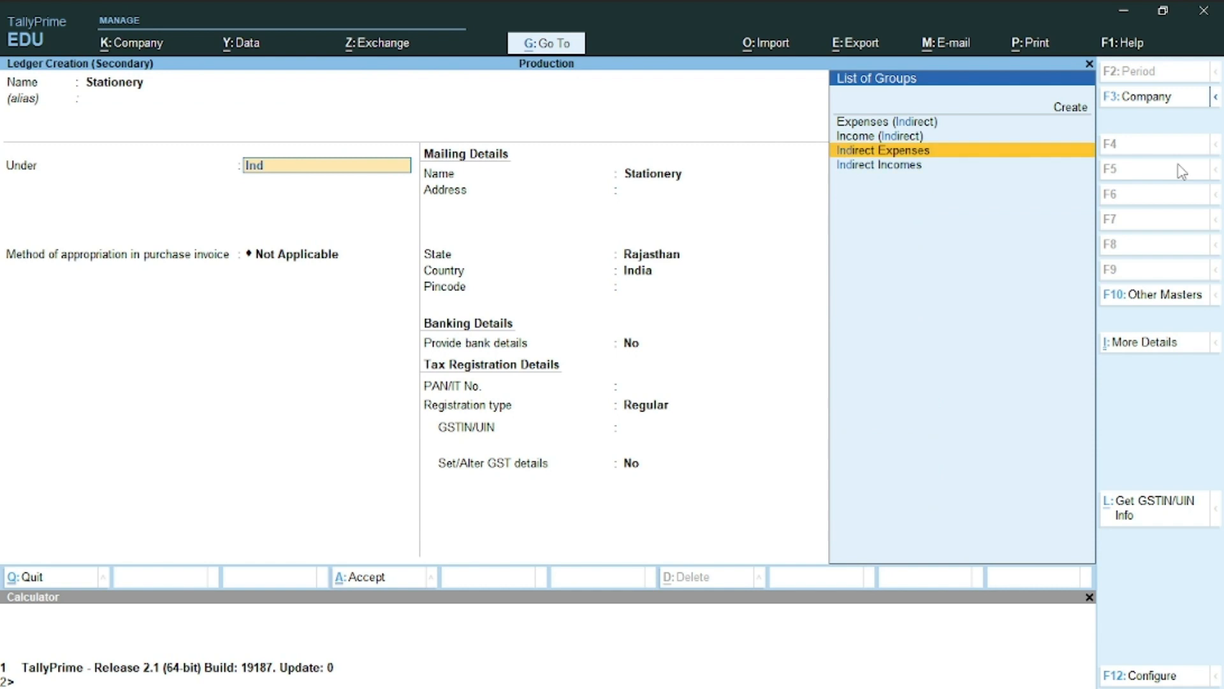
{"action": "key", "text": "Return"}
{"action": "key", "text": "Return"}
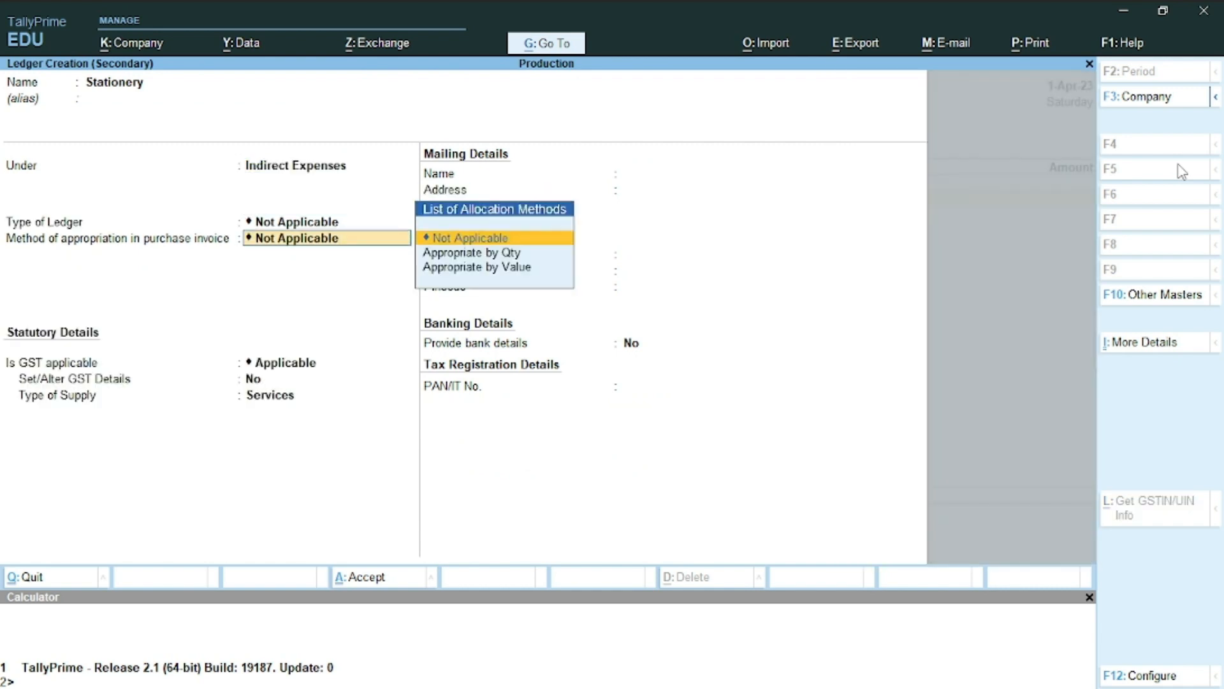
{"action": "key", "text": "Return"}
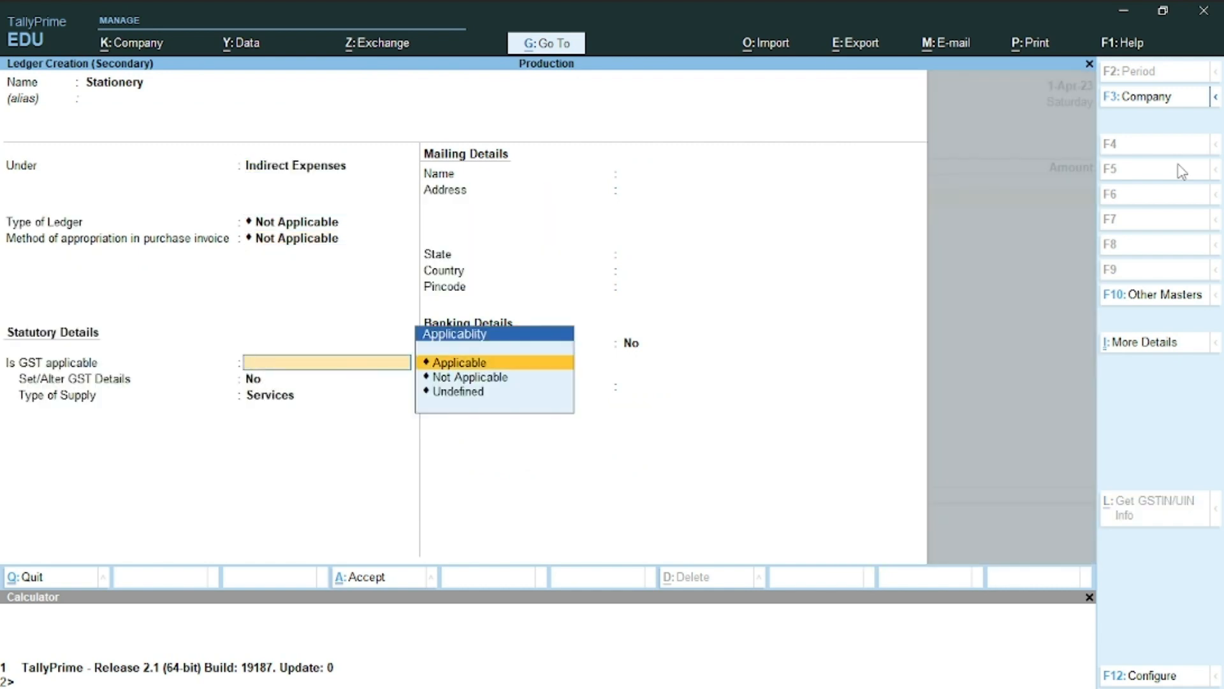
{"action": "key", "text": "Down"}
{"action": "key", "text": "Return"}
{"action": "key", "text": "ctrl+a"}
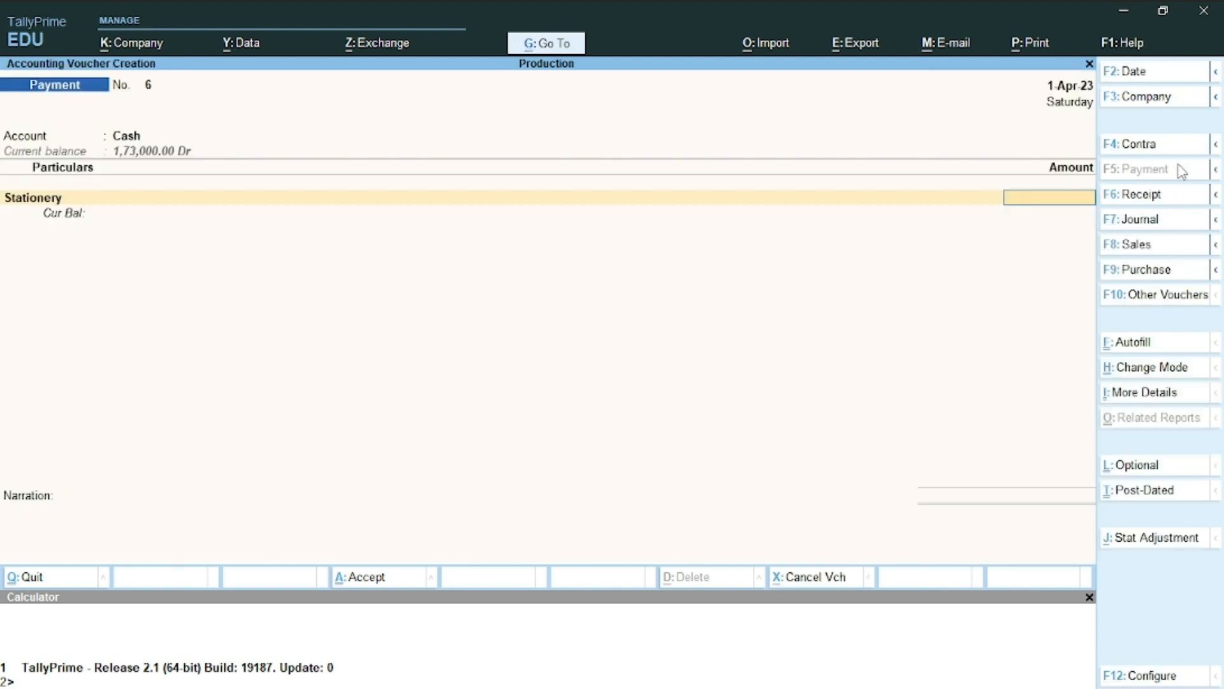
Enter 10,000 as the Stationery amount, leaving cost centre allocation empty
{"action": "type", "text": "10000"}
{"action": "key", "text": "Return"}
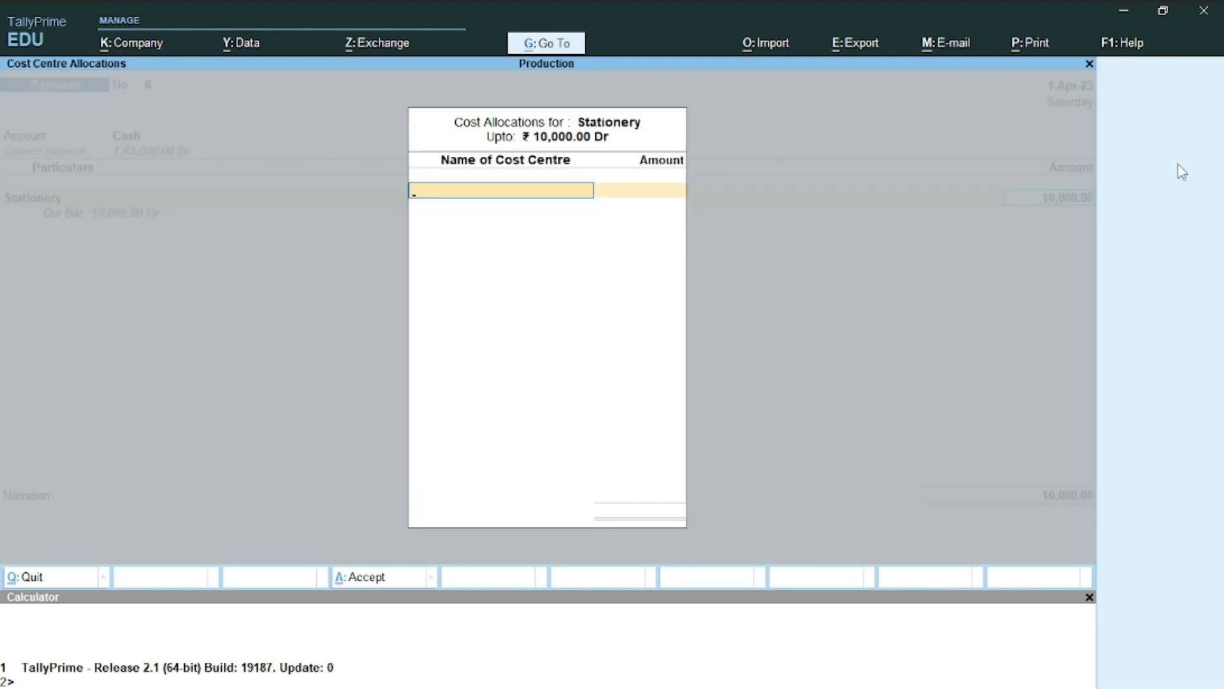
{"action": "key", "text": "Escape"}
Alter the Stationery ledger so cost centres are applicable and save it
{"action": "key", "text": "BackSpace"}
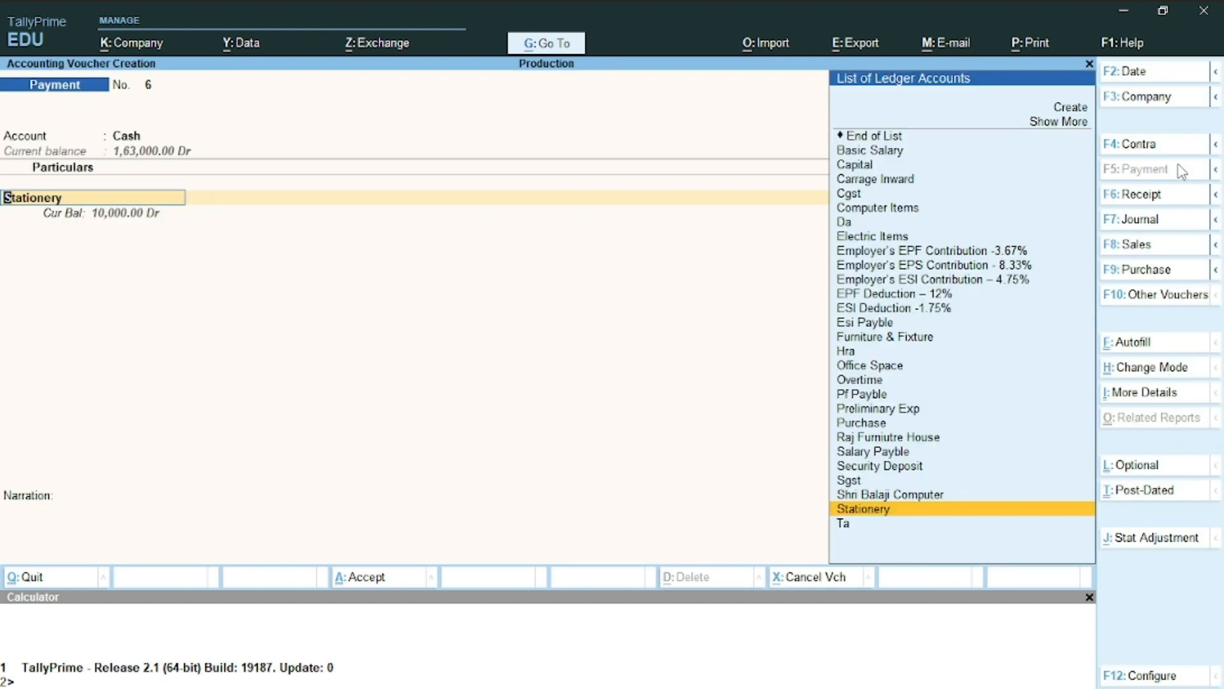
{"action": "key", "text": "ctrl+Return"}
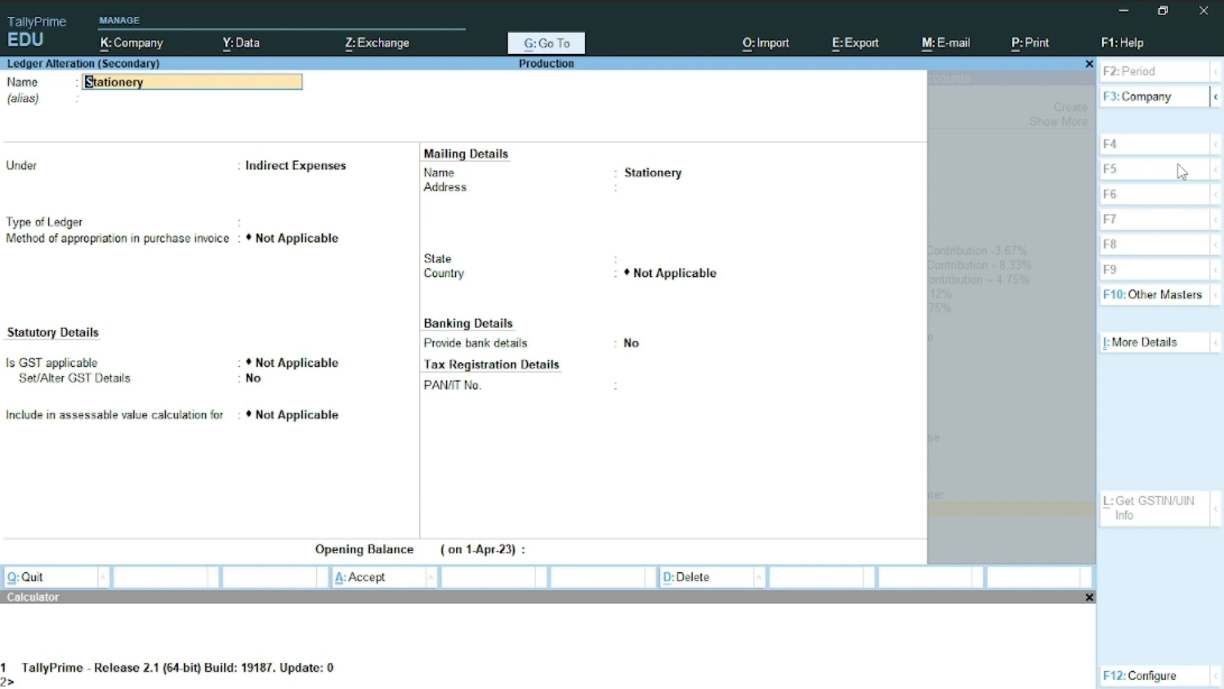
{"action": "key", "text": "ctrl+i"}
{"action": "key", "text": "Down"}
{"action": "key", "text": "Down"}
{"action": "key", "text": "Down"}
{"action": "key", "text": "Down"}
{"action": "key", "text": "Down"}
{"action": "key", "text": "Down"}
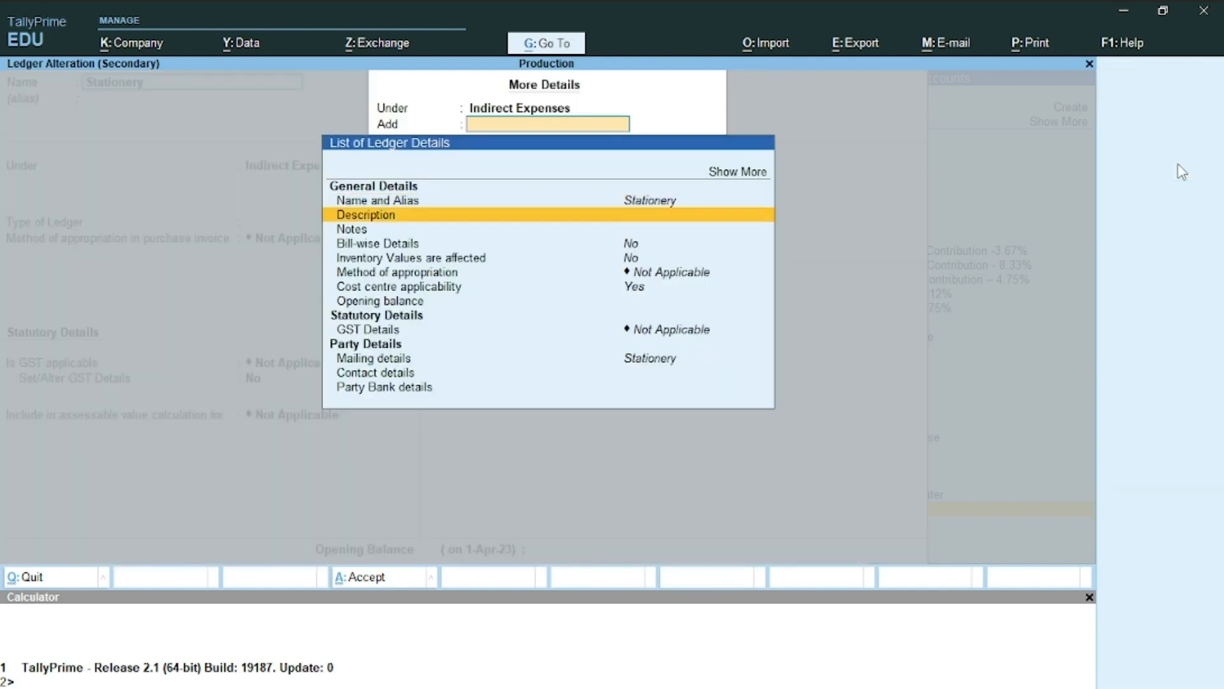
{"action": "key", "text": "Return"}
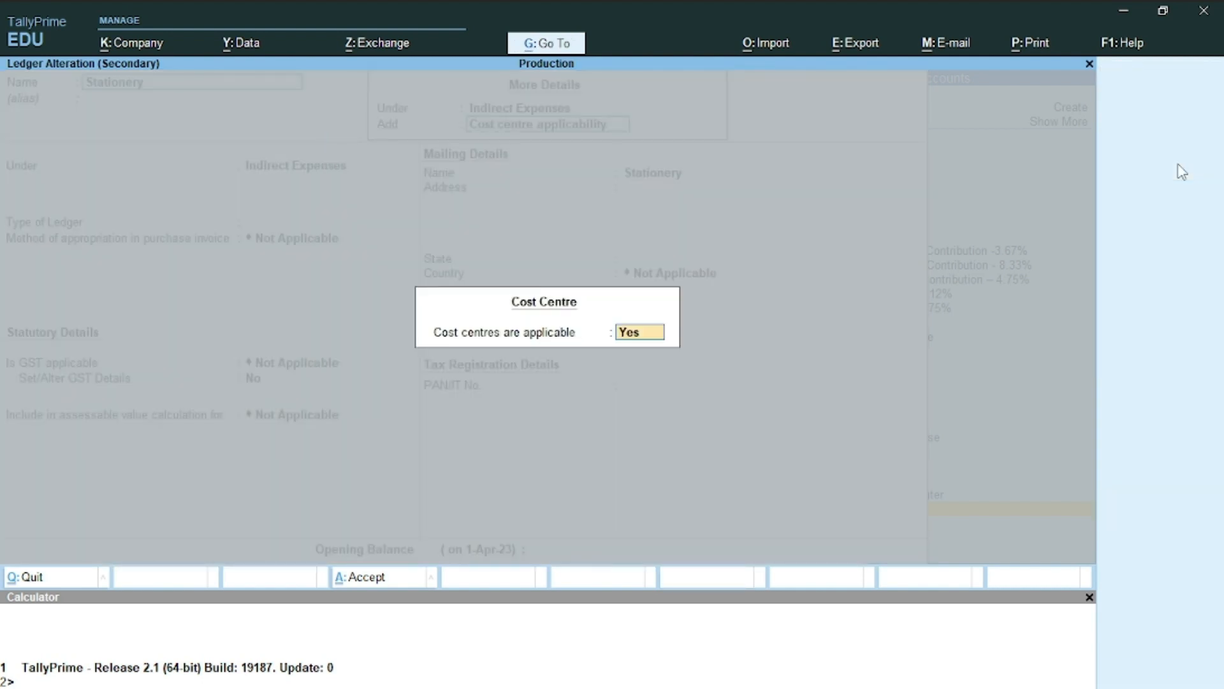
{"action": "key", "text": "Return"}
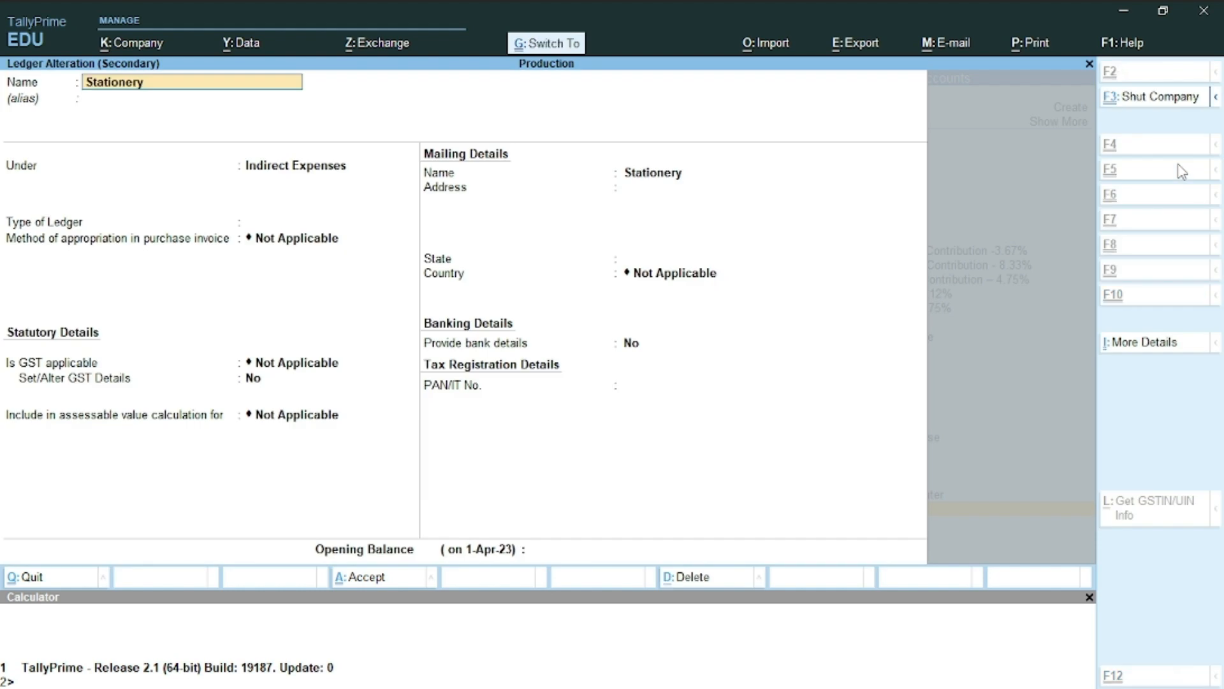
{"action": "key", "text": "ctrl+a"}
Save Payment No. 6 and return to the Word exercise document
{"action": "key", "text": "Return"}
{"action": "key", "text": "Return"}
{"action": "key", "text": "Return"}
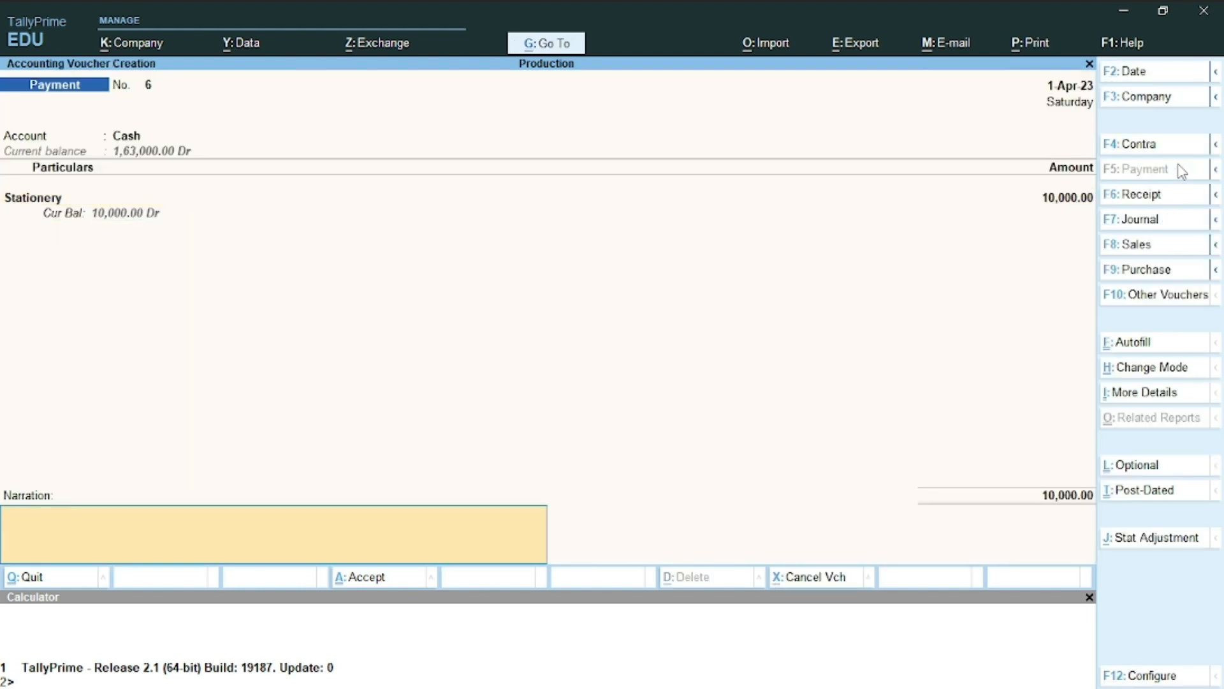
{"action": "key", "text": "Return"}
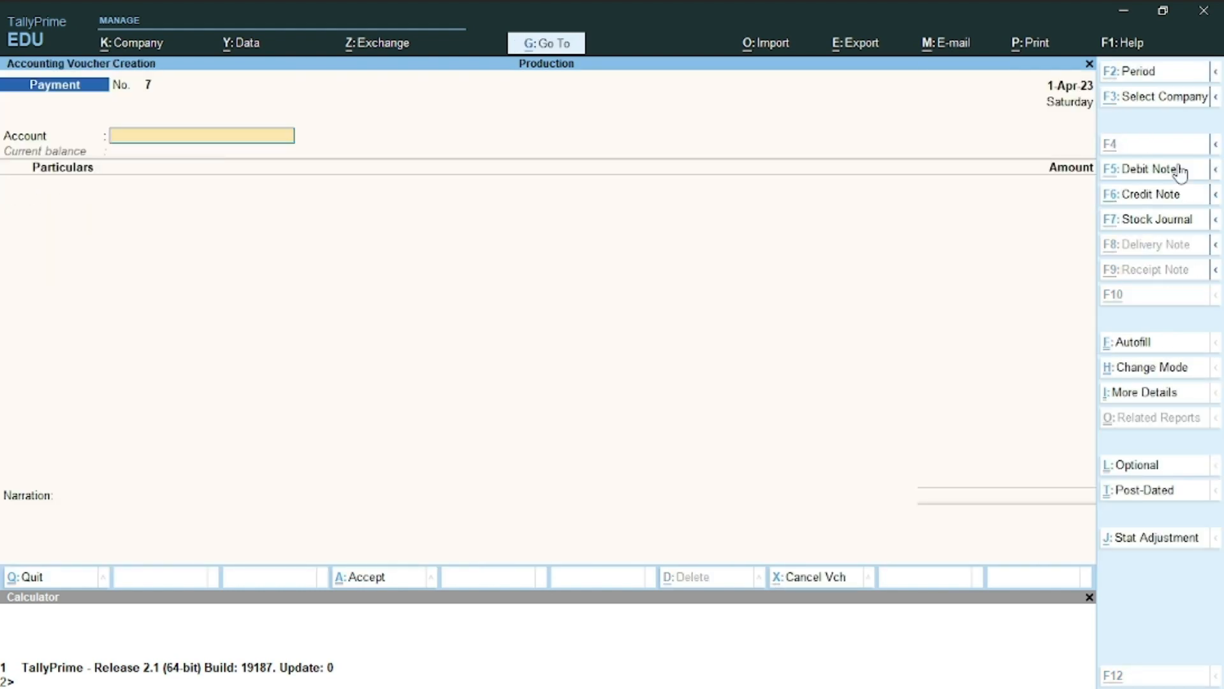
{"action": "key", "text": "alt+Tab"}
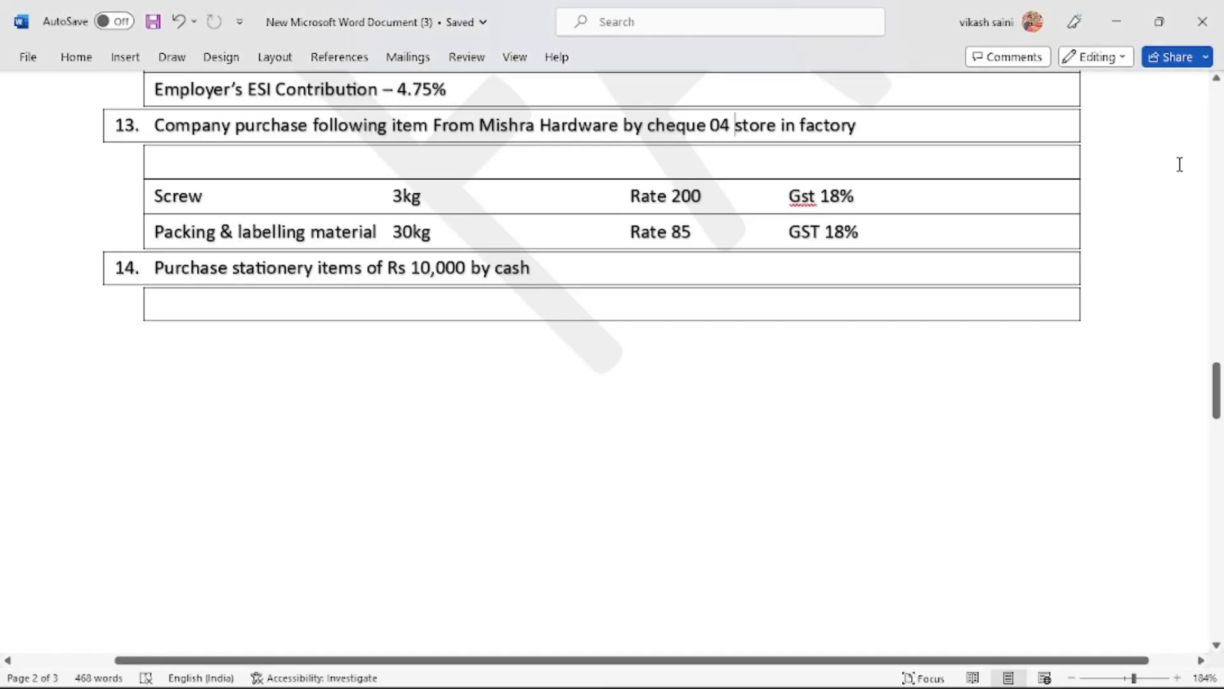
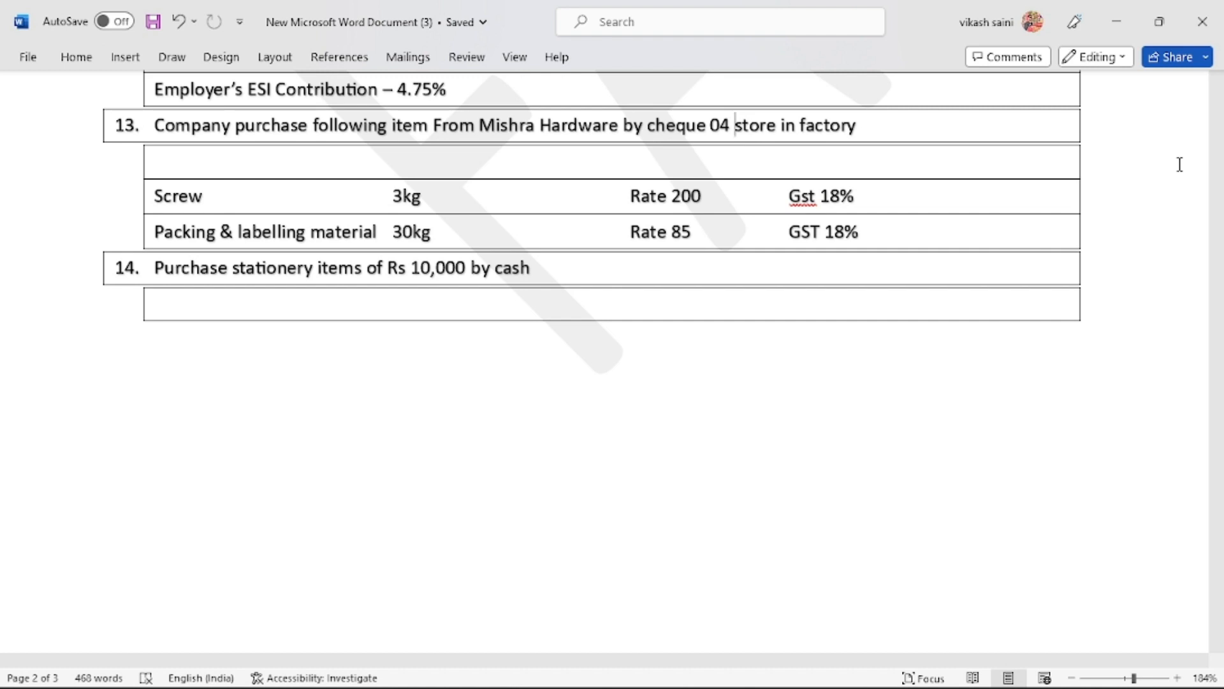
Scroll the Word document to the page 3 Trial Balance, then return to TallyPrime
{"action": "scroll", "coordinate": [1181, 164], "scroll_direction": "down", "scroll_amount": 3}
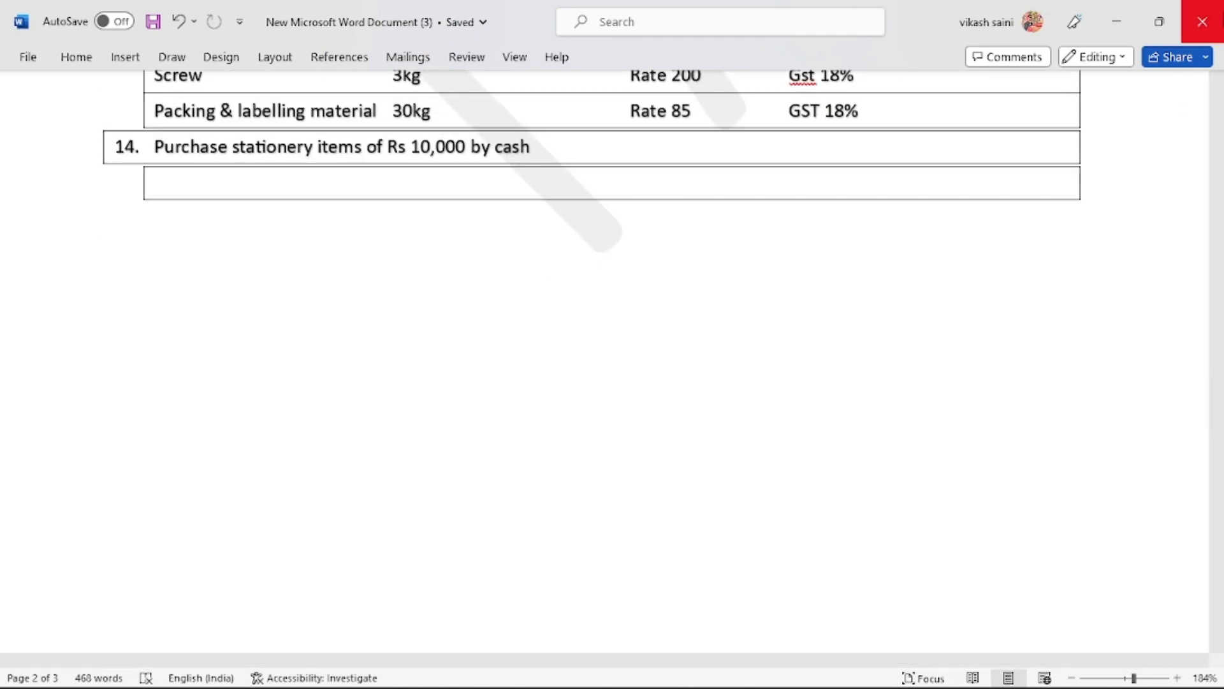
{"action": "scroll", "coordinate": [1218, 115], "scroll_direction": "down", "scroll_amount": 10}
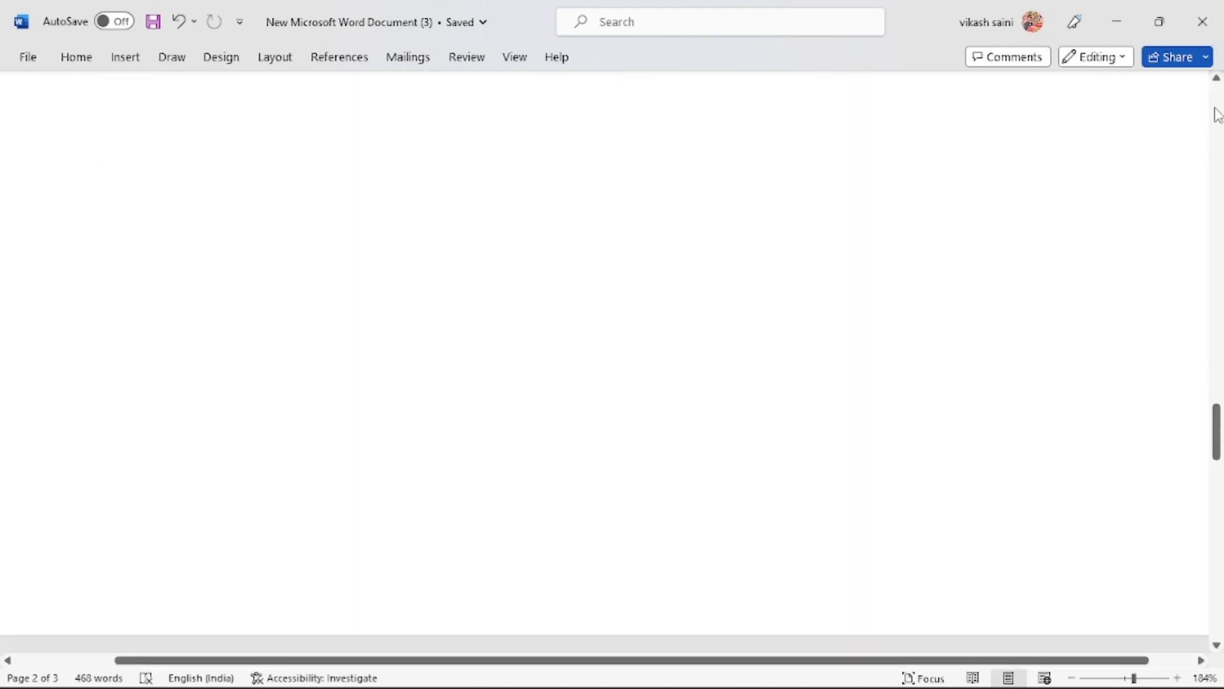
{"action": "scroll", "coordinate": [1217, 115], "scroll_direction": "down", "scroll_amount": 10}
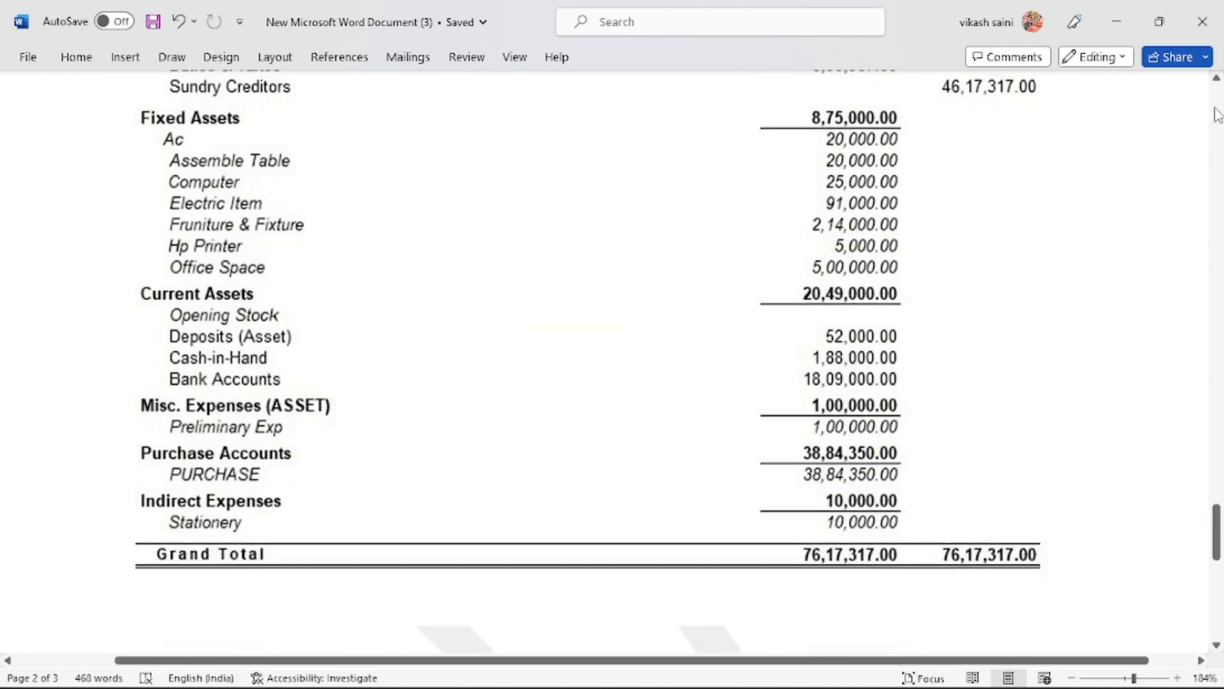
{"action": "scroll", "coordinate": [1218, 115], "scroll_direction": "up", "scroll_amount": 4}
{"action": "scroll", "coordinate": [1218, 115], "scroll_direction": "down", "scroll_amount": 1}
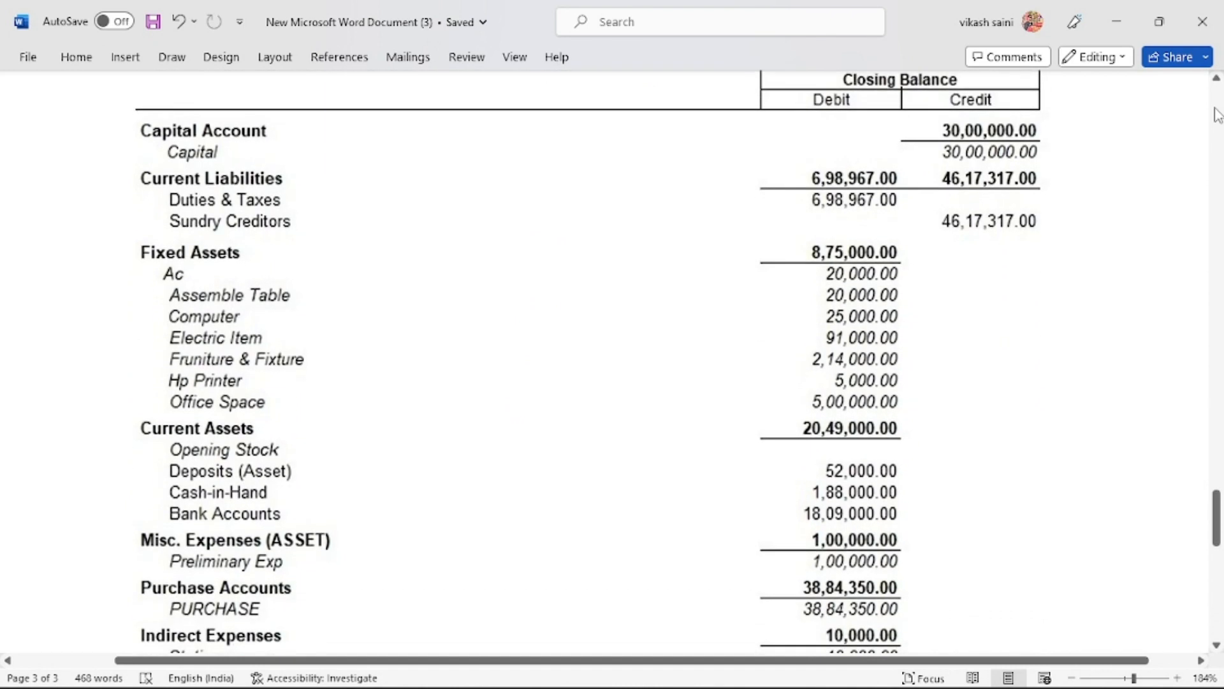
{"action": "key", "text": "alt+Tab"}
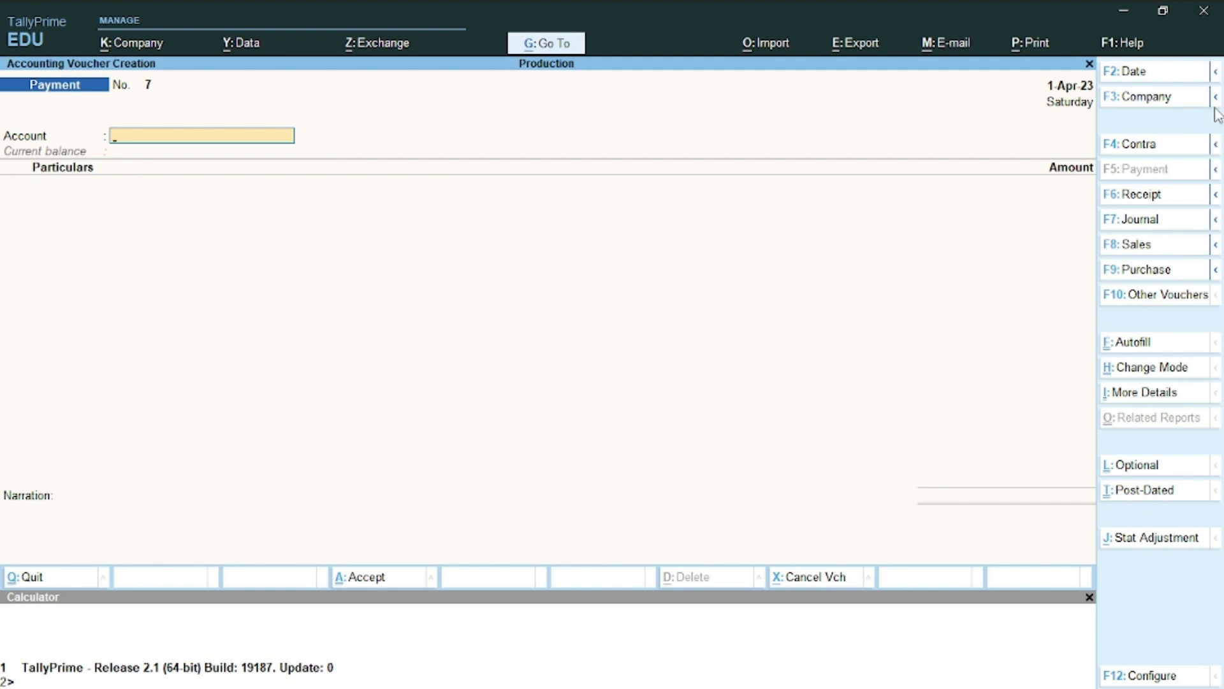
Quit the unfinished Payment voucher and open the detailed Trial Balance from More Reports
{"action": "key", "text": "Escape"}
{"action": "key", "text": "y"}
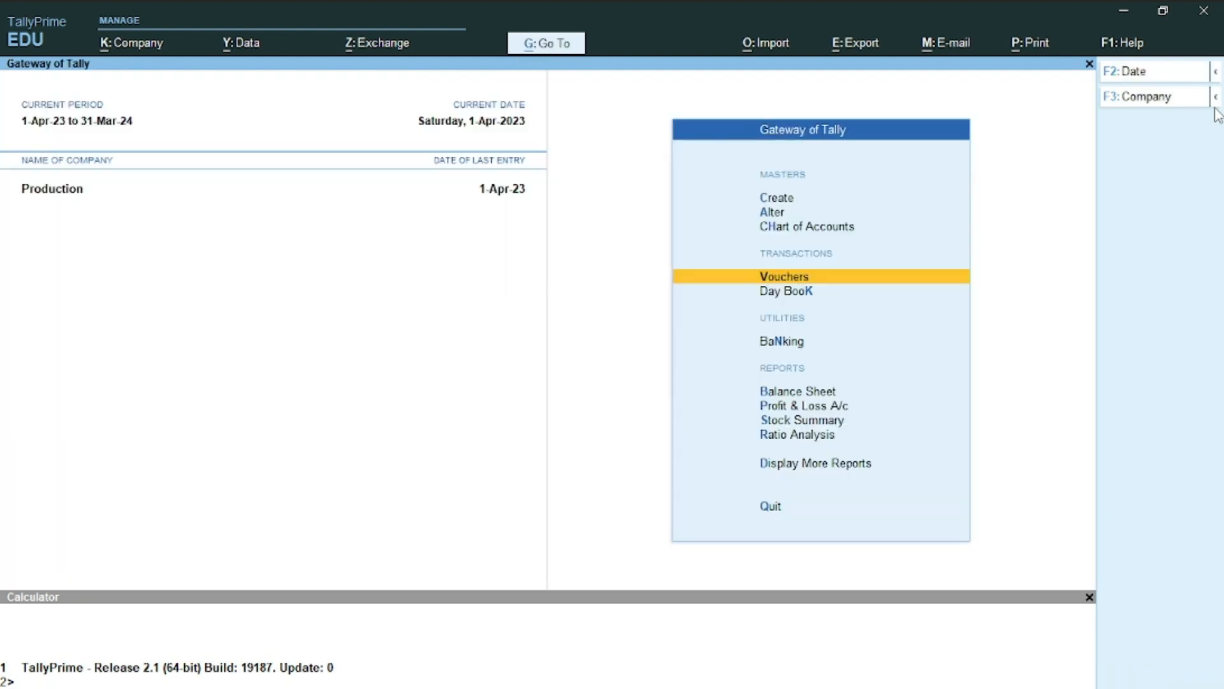
{"action": "key", "text": "Down"}
{"action": "key", "text": "Down"}
{"action": "key", "text": "Down"}
{"action": "key", "text": "Down"}
{"action": "key", "text": "Down"}
{"action": "key", "text": "Down"}
{"action": "key", "text": "Down"}
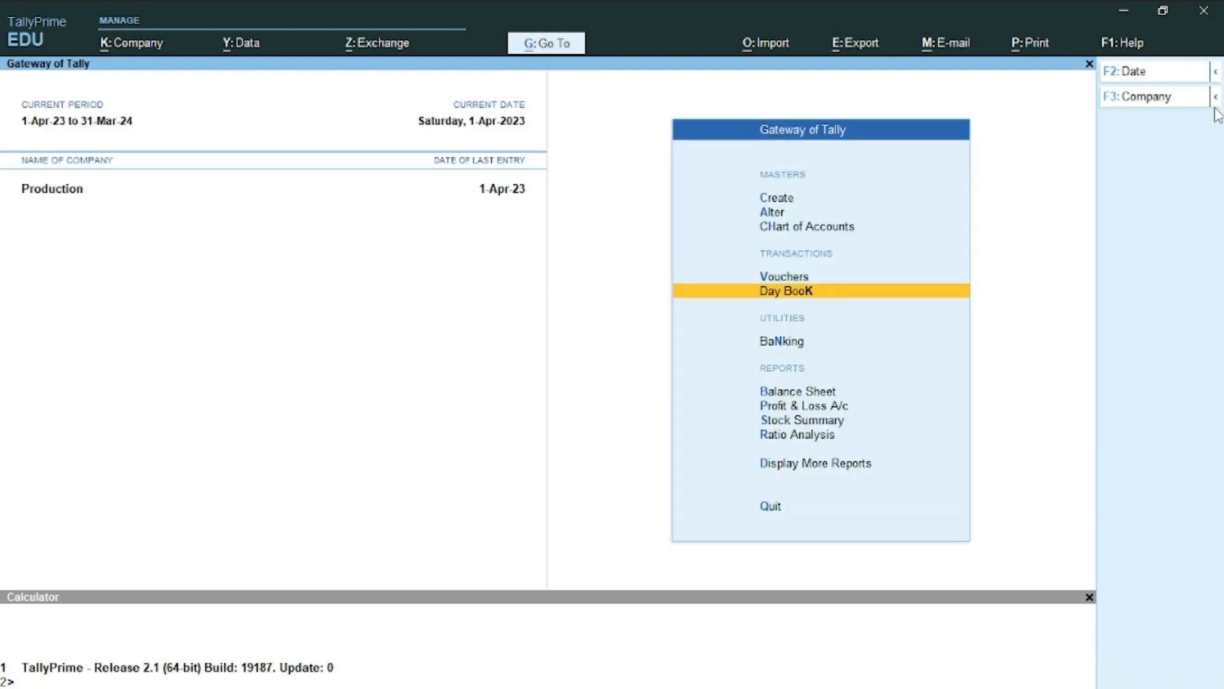
{"action": "key", "text": "Return"}
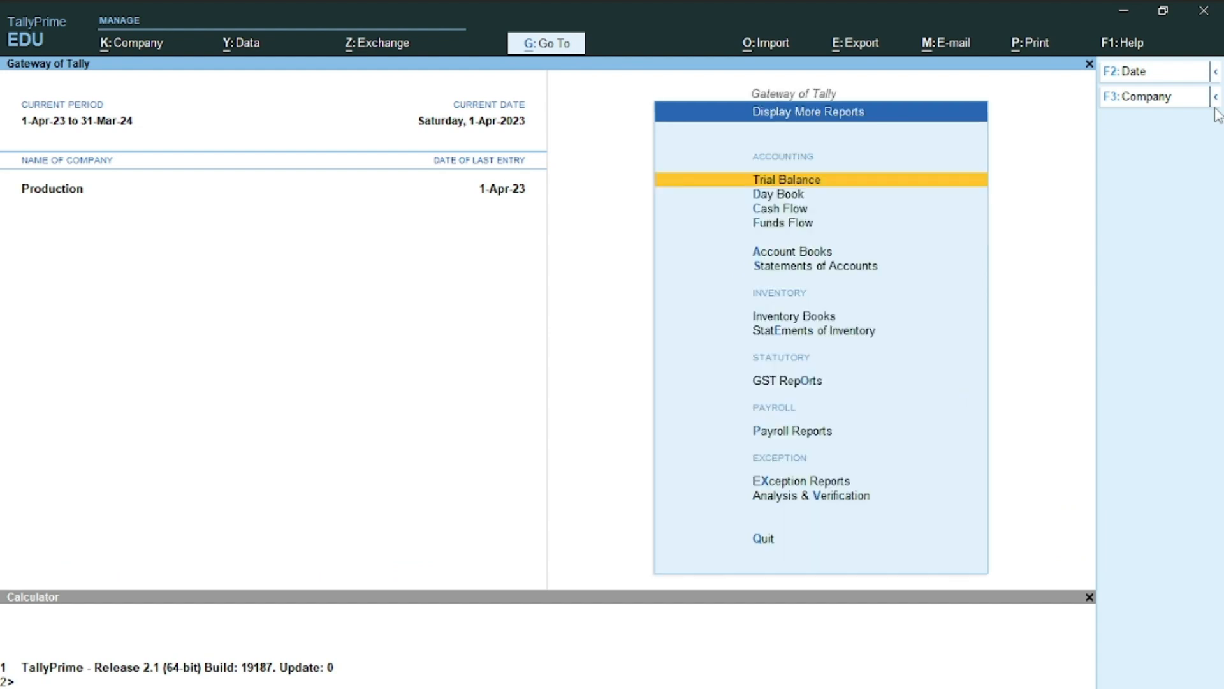
{"action": "key", "text": "Return"}
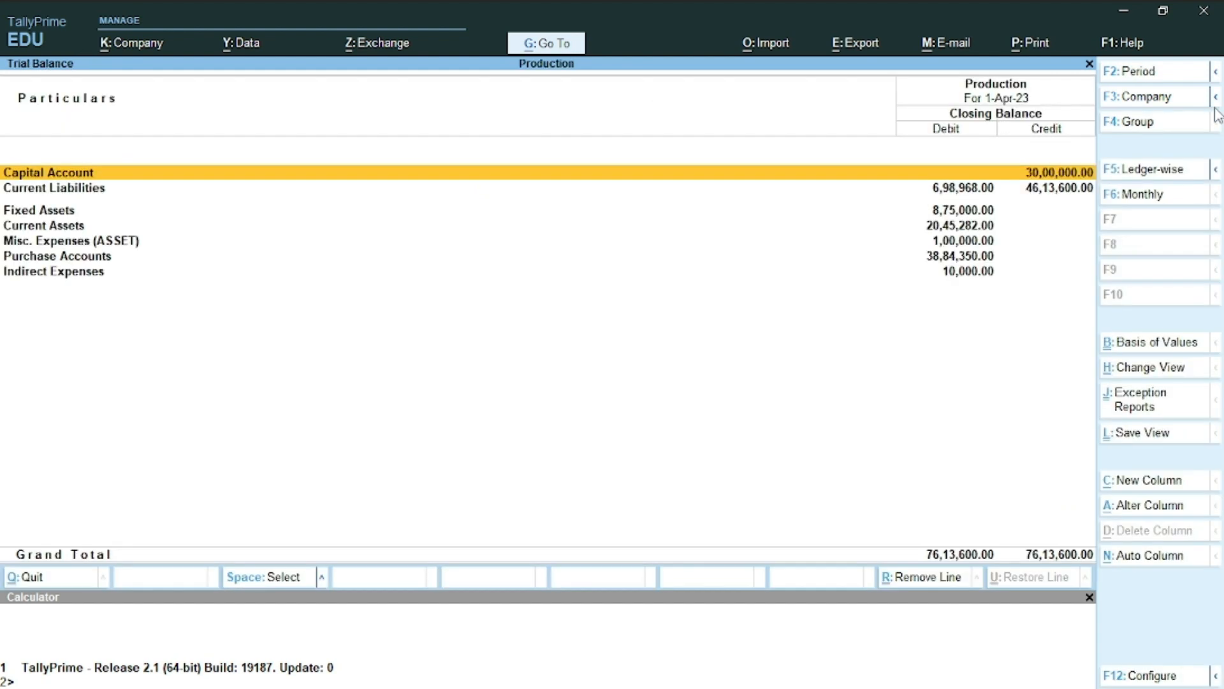
{"action": "key", "text": "alt"}
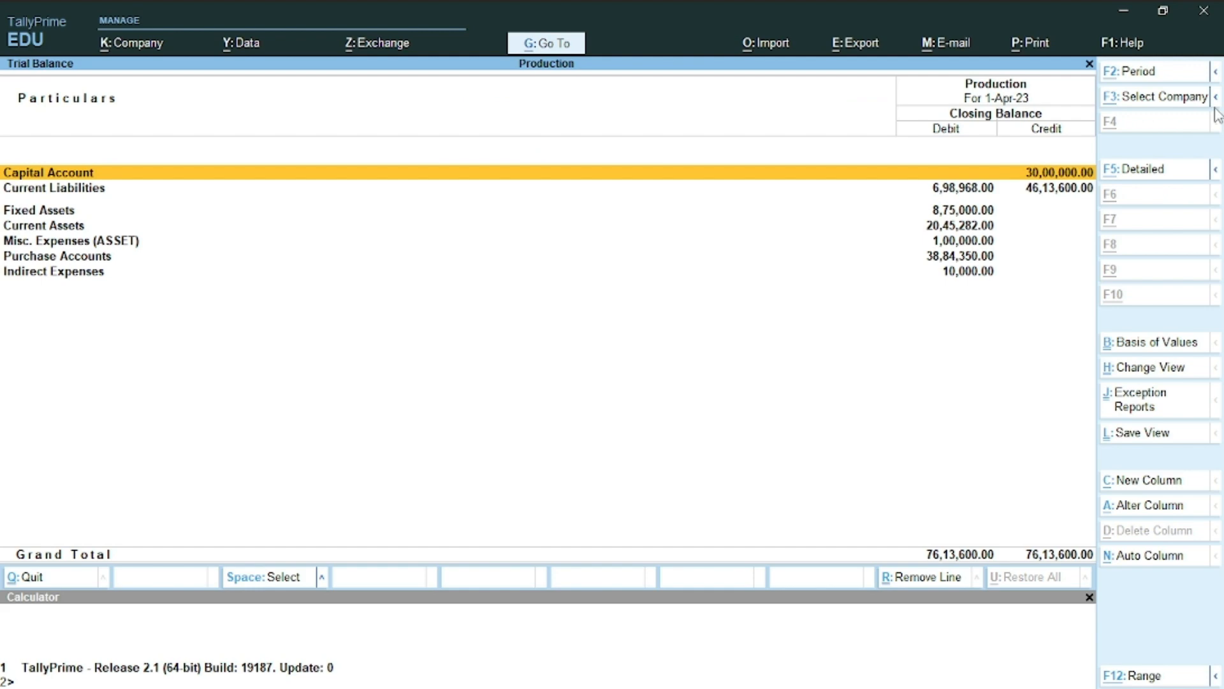
{"action": "key", "text": "alt+F5"}
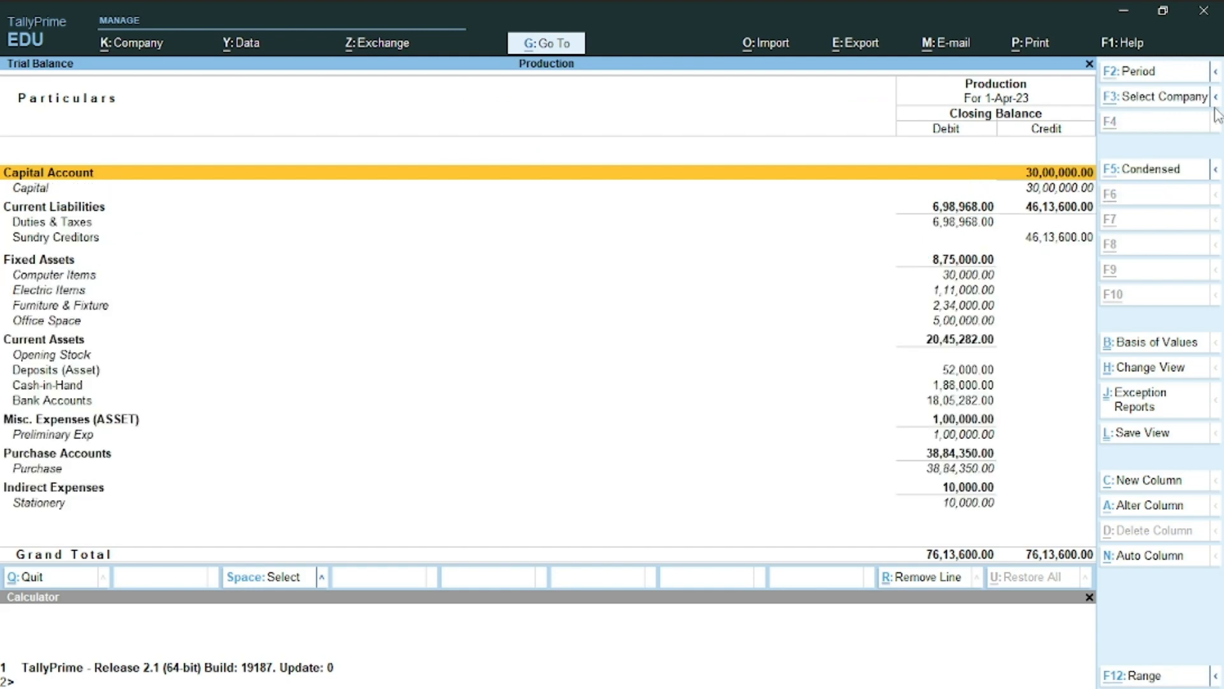
Compare Tally's 76,13,600 total against Word's 76,17,317 reference by switching windows
{"action": "key", "text": "alt+Tab"}
{"action": "key", "text": "alt+Tab"}
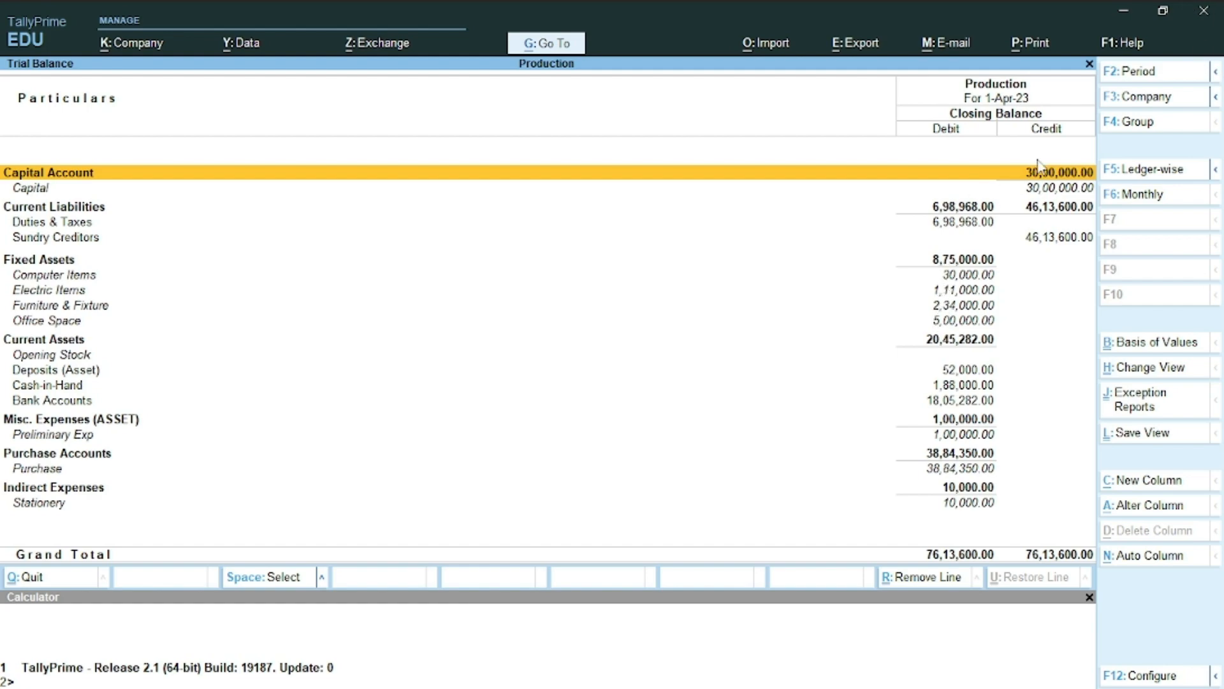
{"action": "key", "text": "alt+Tab"}
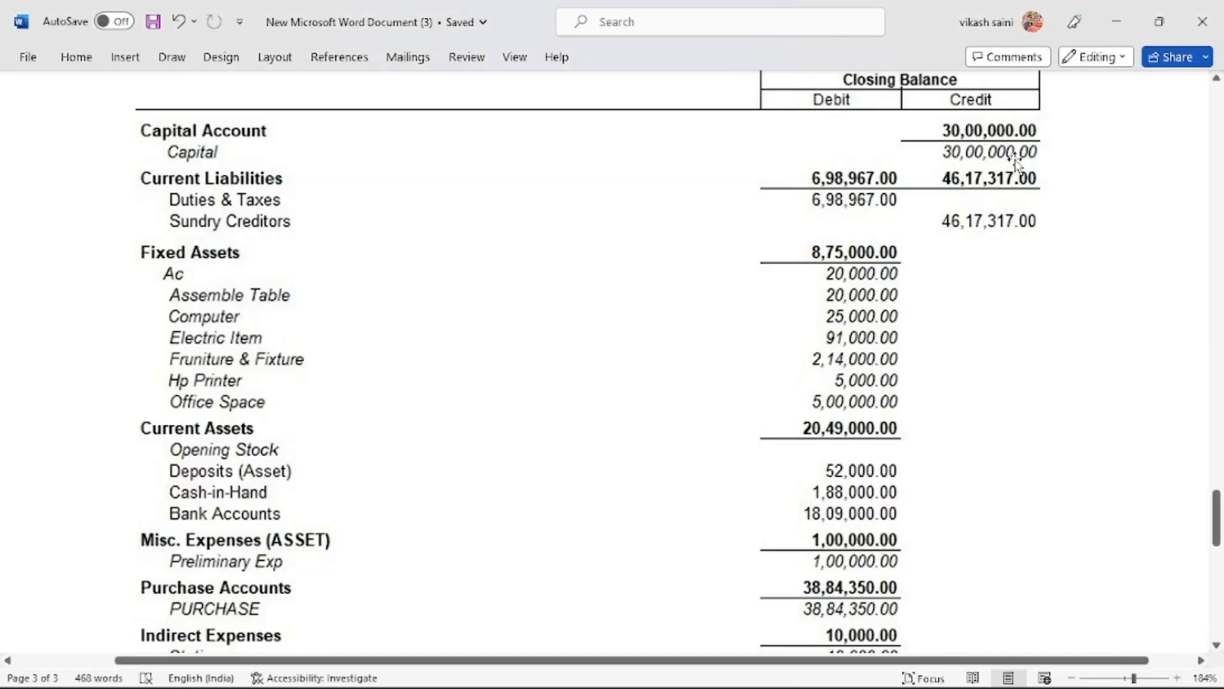
{"action": "key", "text": "alt+Tab"}
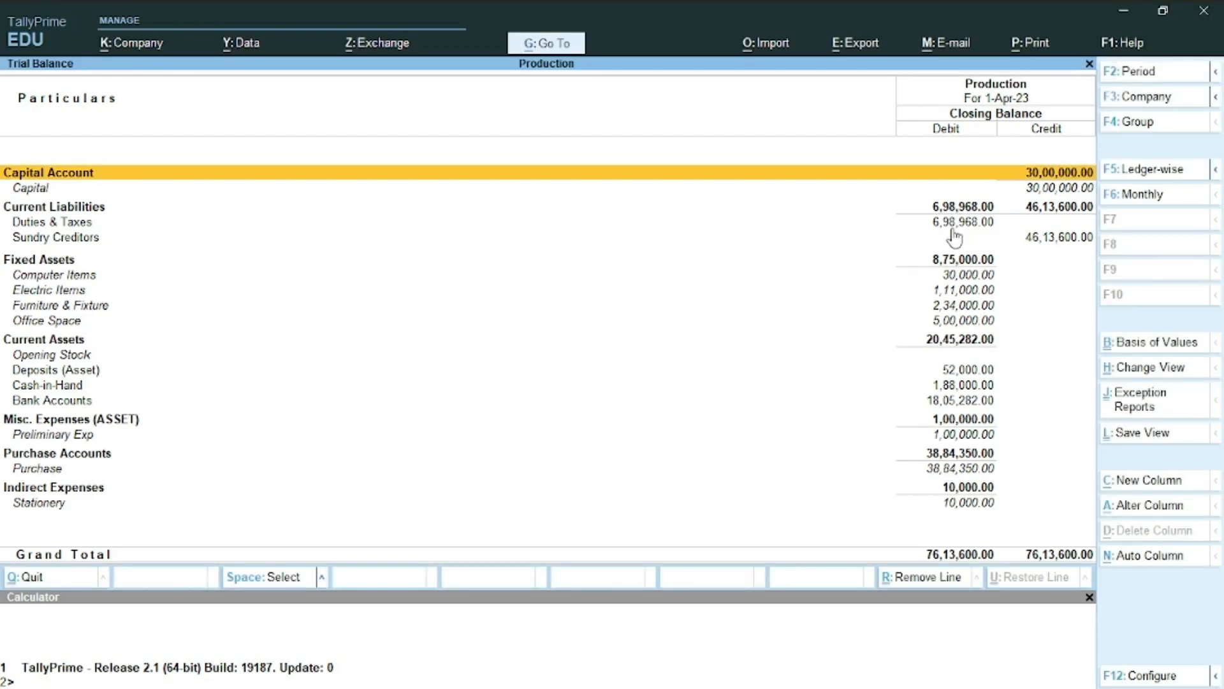
{"action": "key", "text": "alt+Tab"}
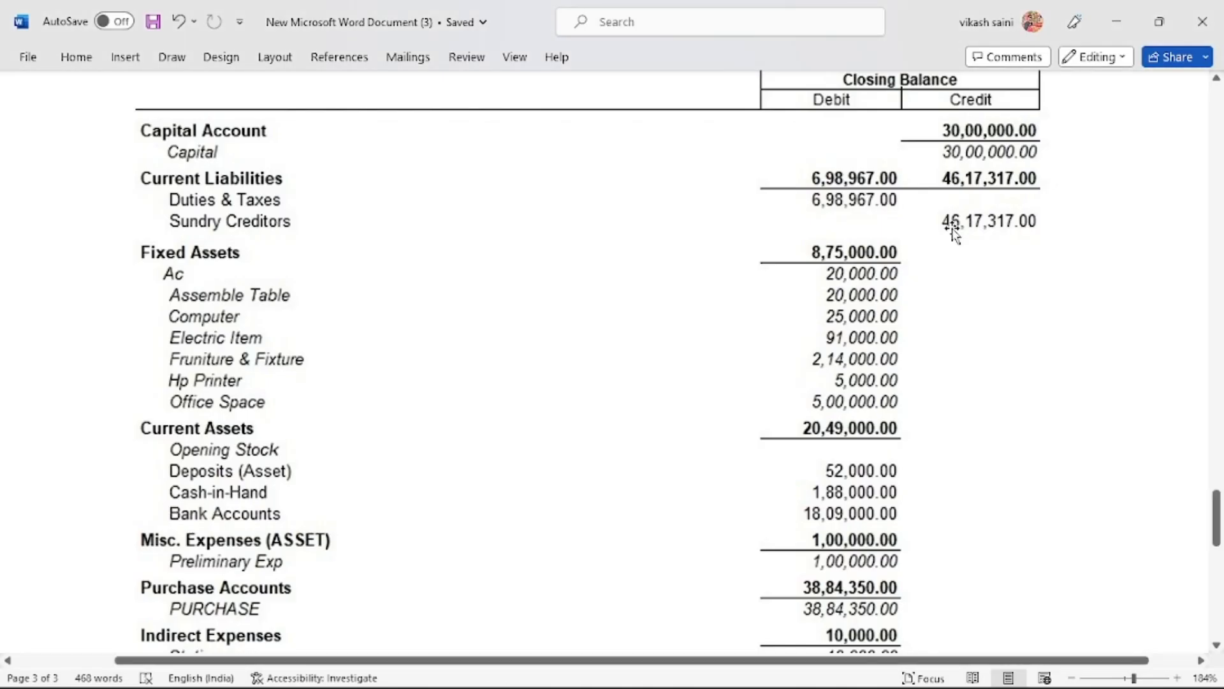
{"action": "key", "text": "alt+Tab"}
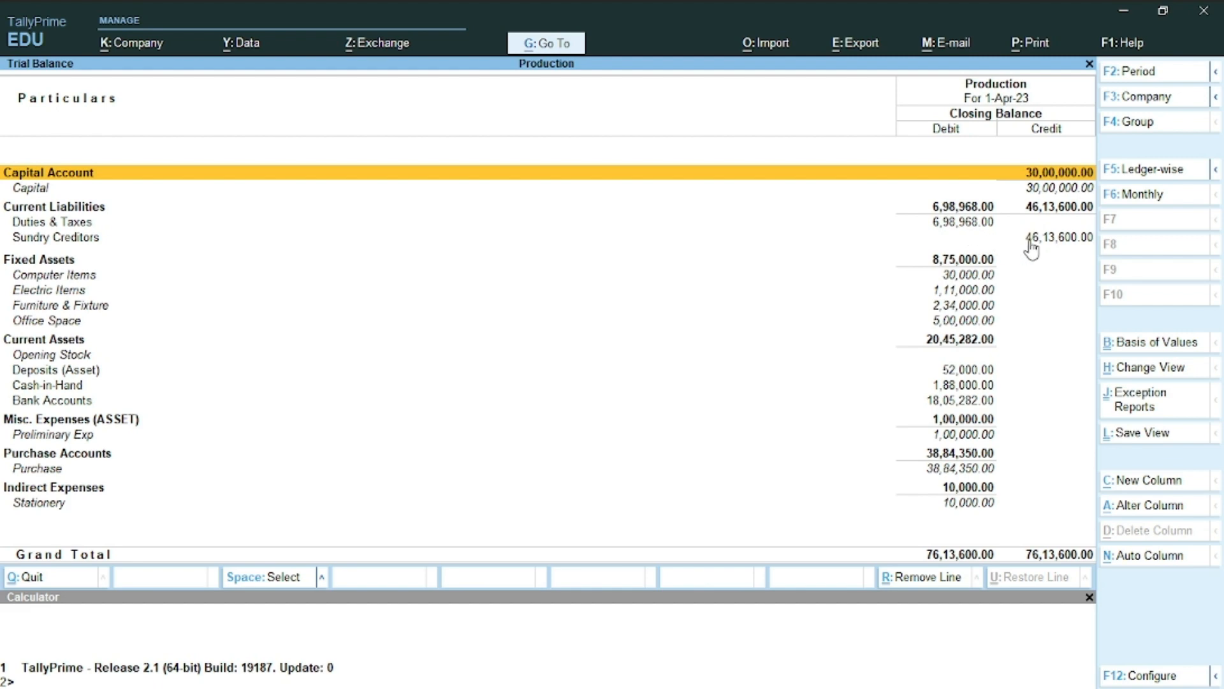
{"action": "key", "text": "ctrl"}
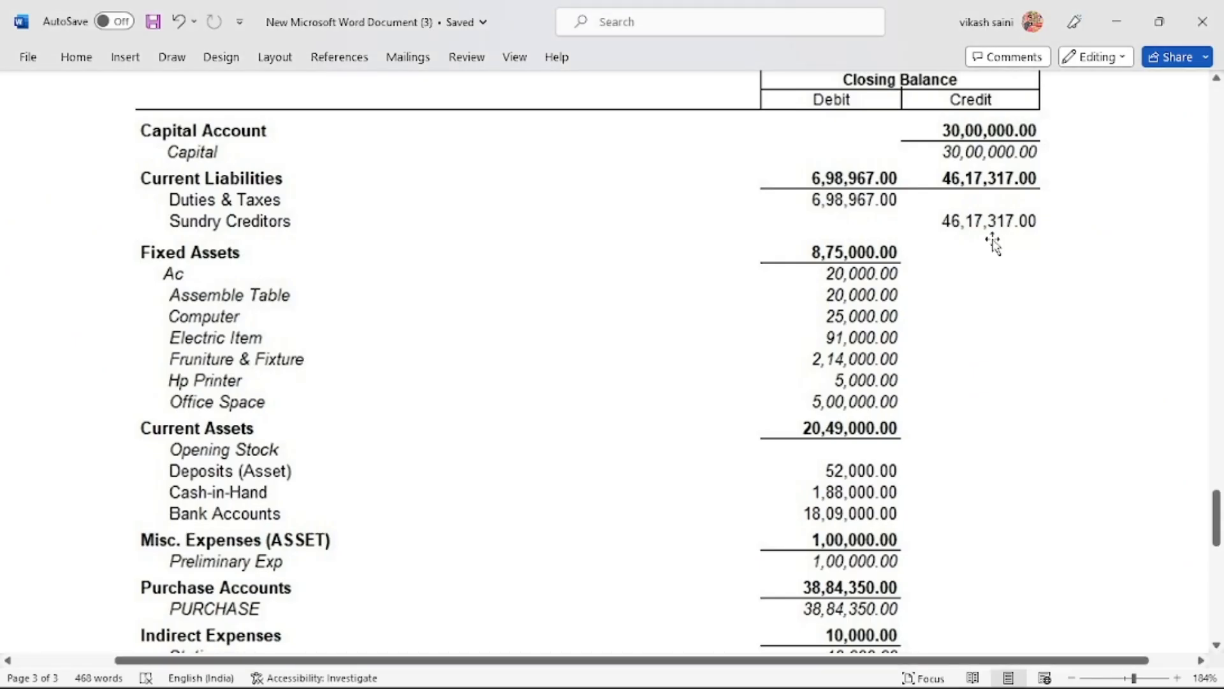
{"action": "key", "text": "alt+Tab"}
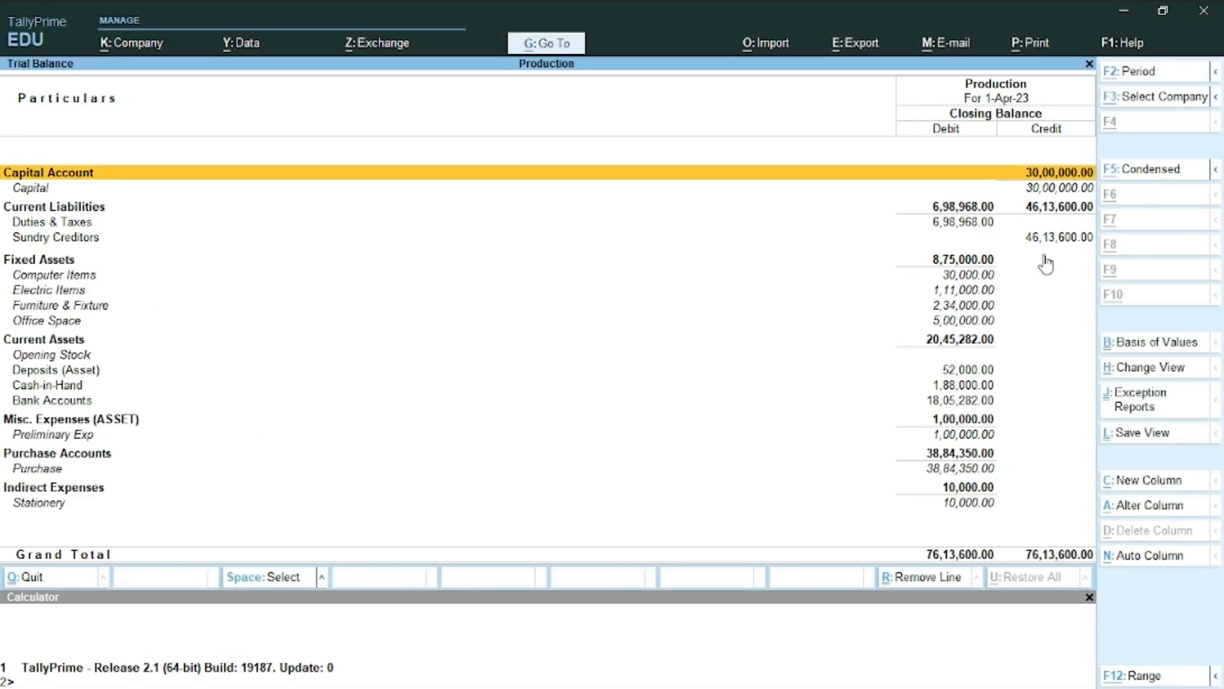
{"action": "key", "text": "alt+Tab"}
{"action": "key", "text": "alt+Tab"}
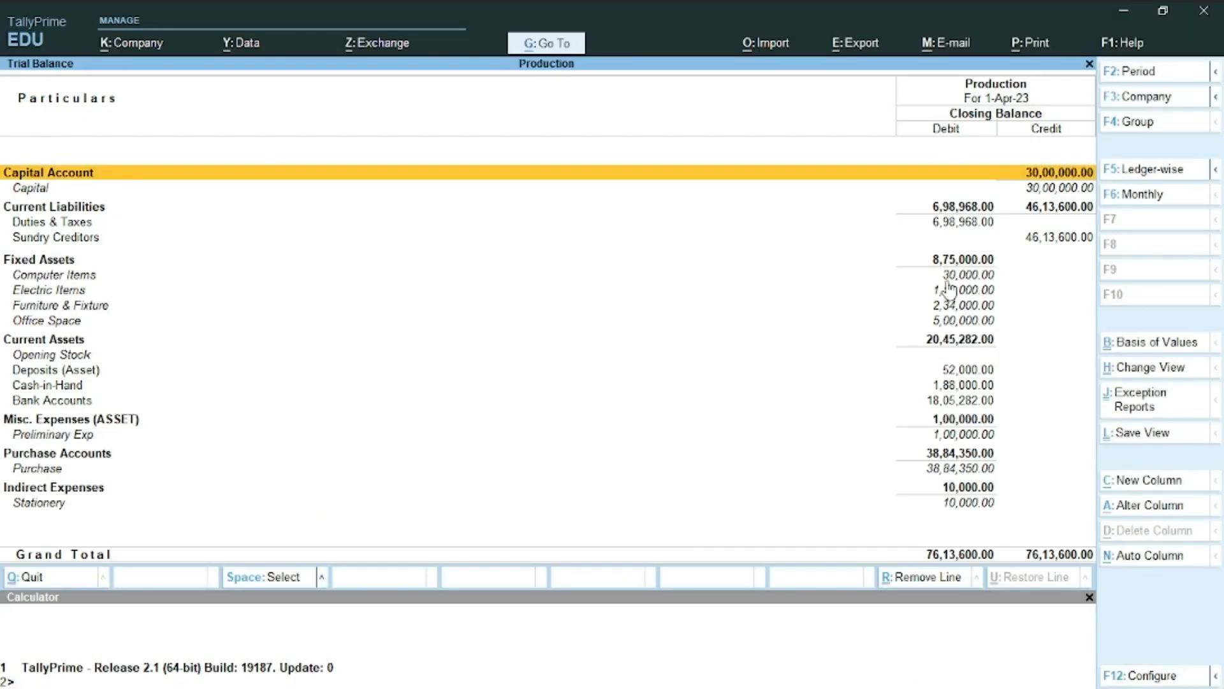
{"action": "key", "text": "alt+Tab"}
{"action": "key", "text": "alt+Tab"}
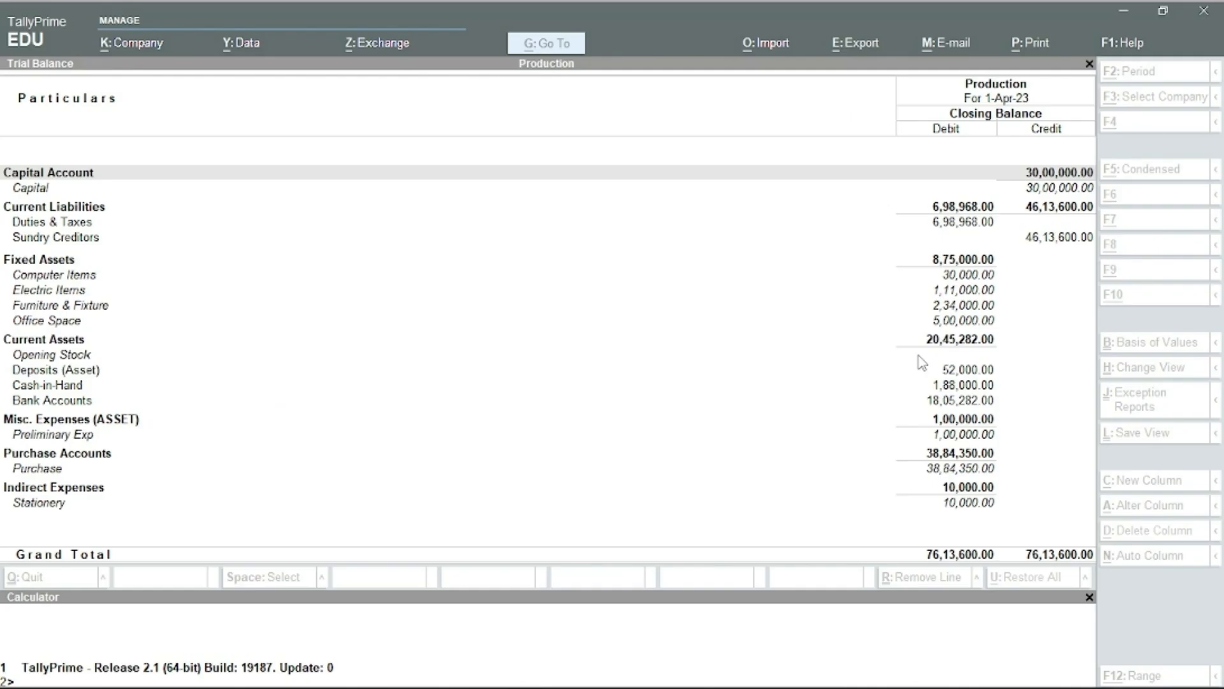
{"action": "key", "text": "alt+Tab"}
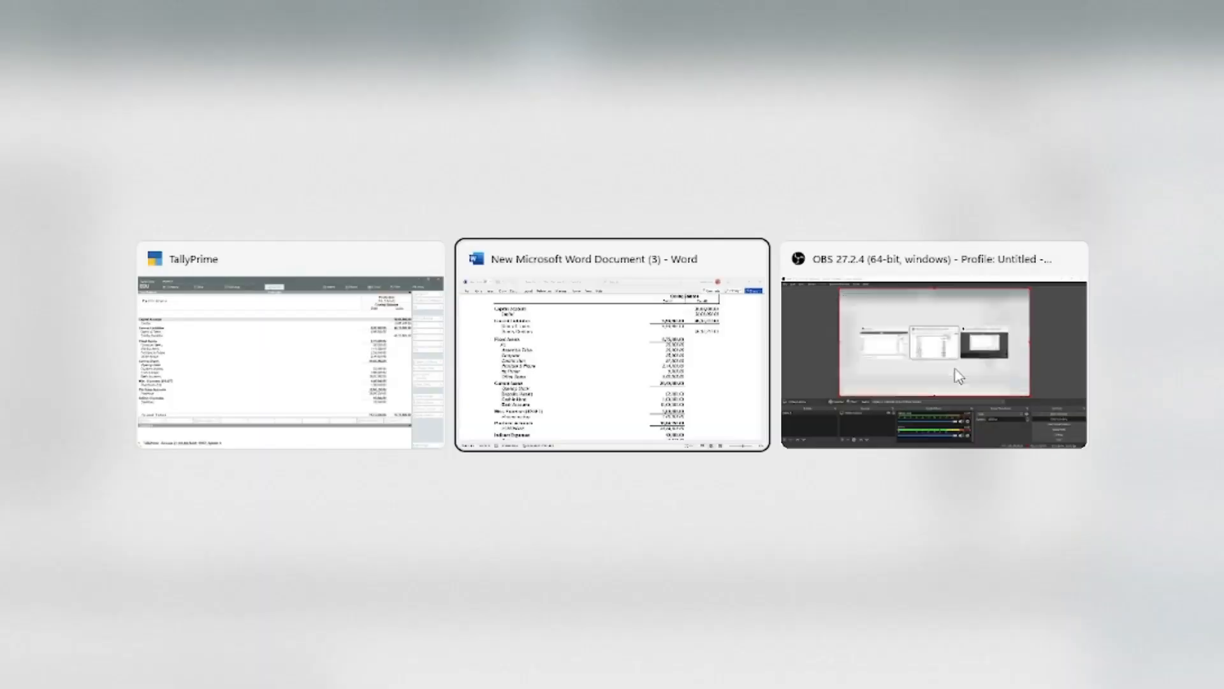
{"action": "scroll", "coordinate": [905, 429], "scroll_direction": "down", "scroll_amount": 1}
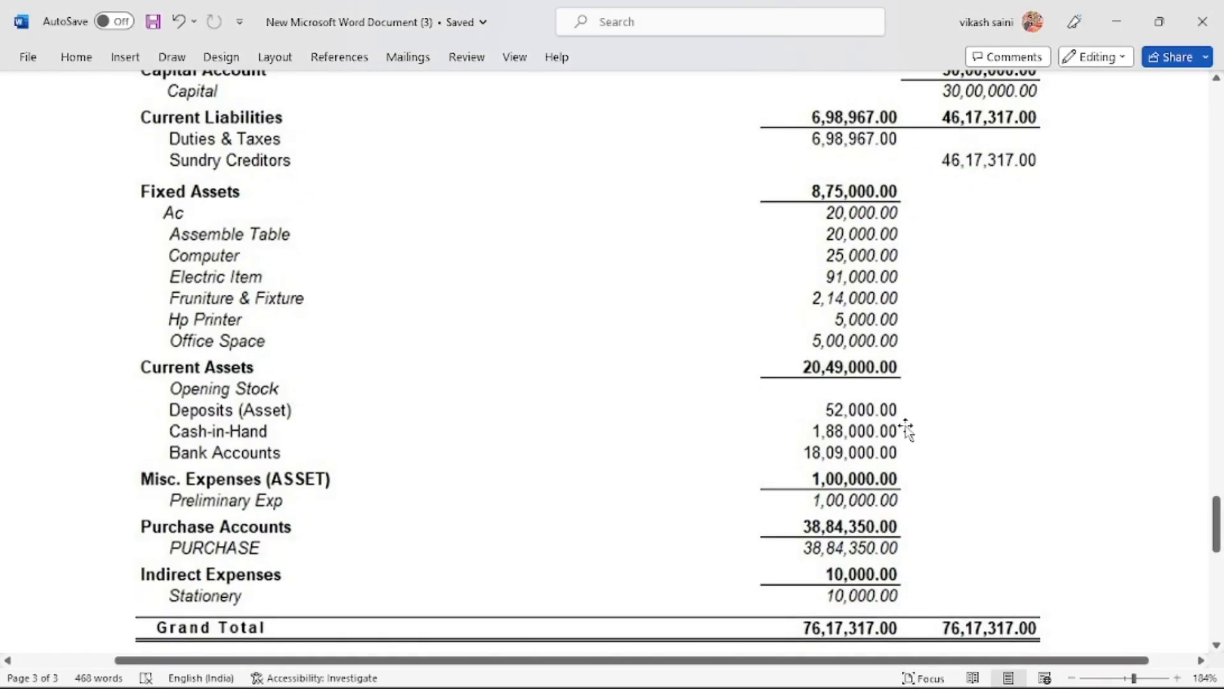
{"action": "key", "text": "alt+Tab"}
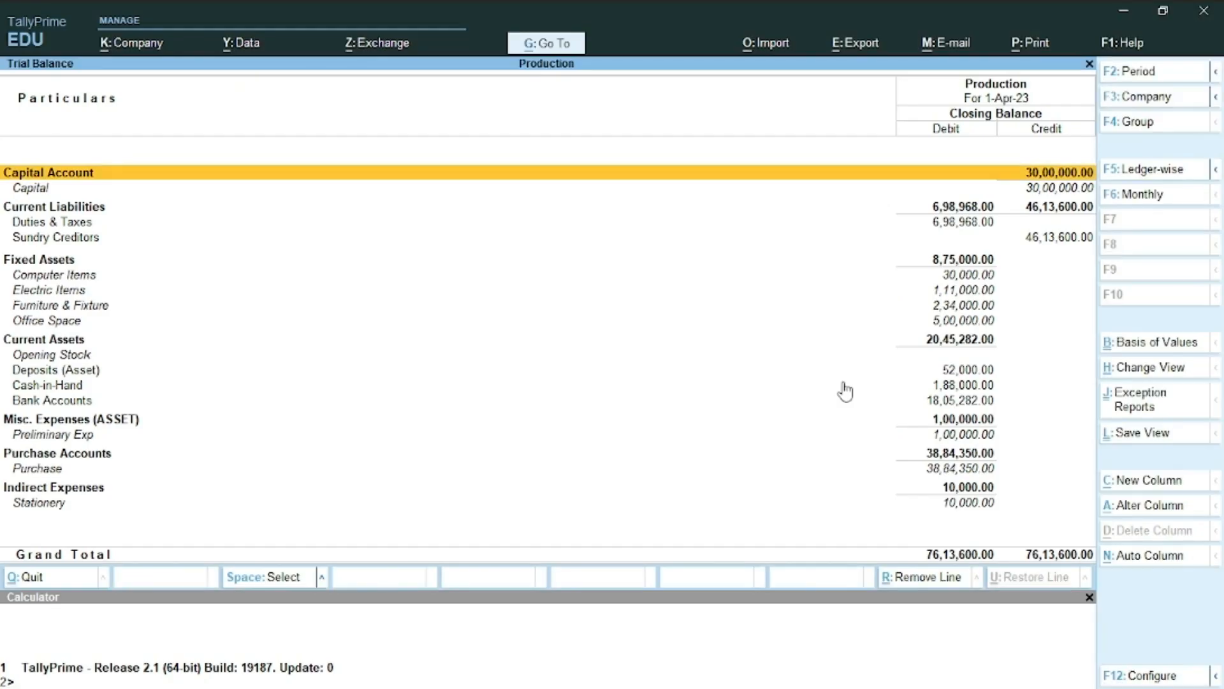
{"action": "key", "text": "alt+Tab"}
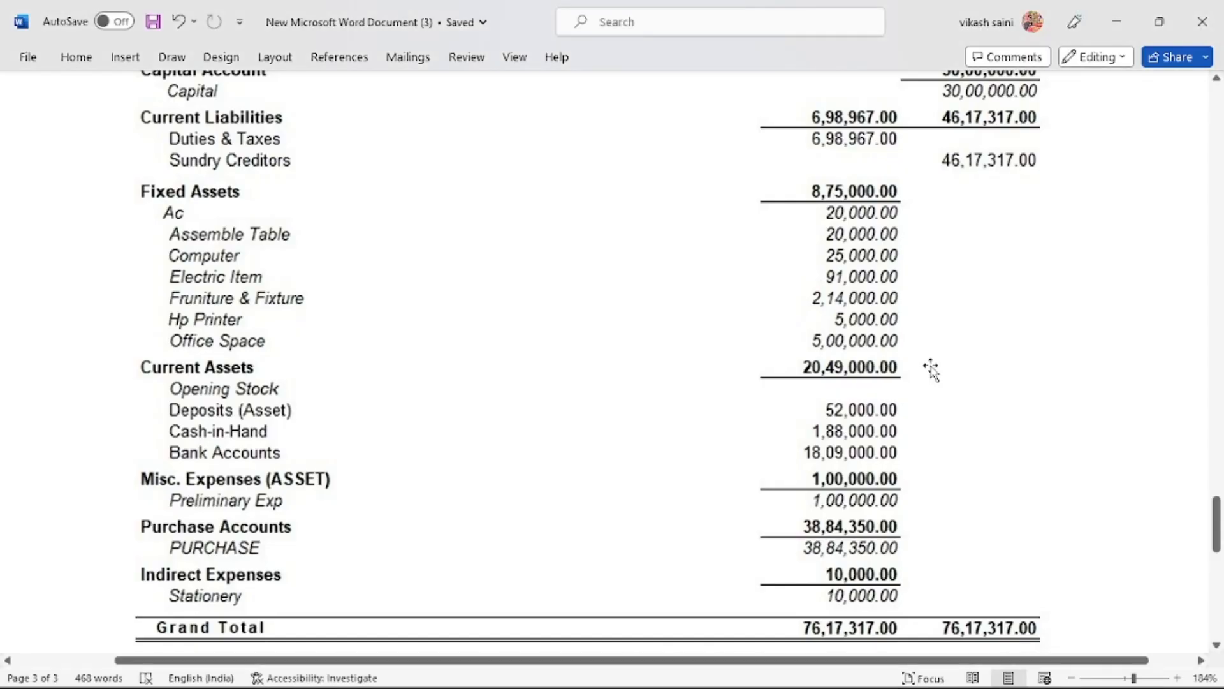
{"action": "key", "text": "alt+Tab"}
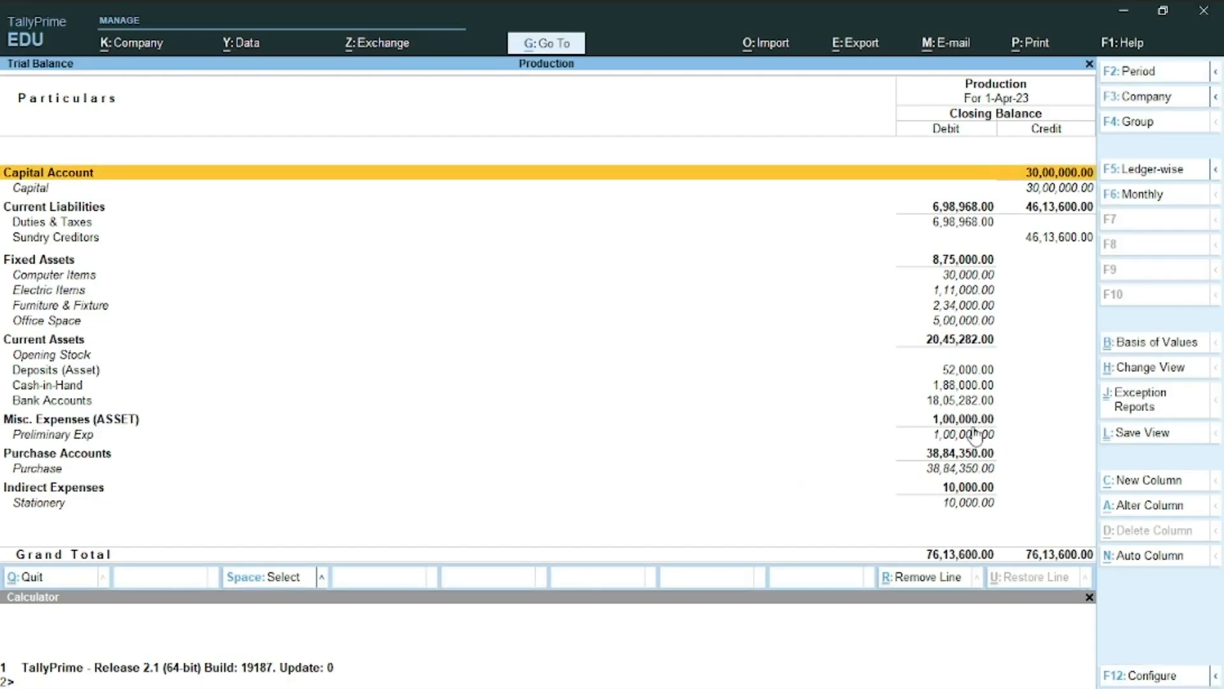
{"action": "key", "text": "alt+Tab"}
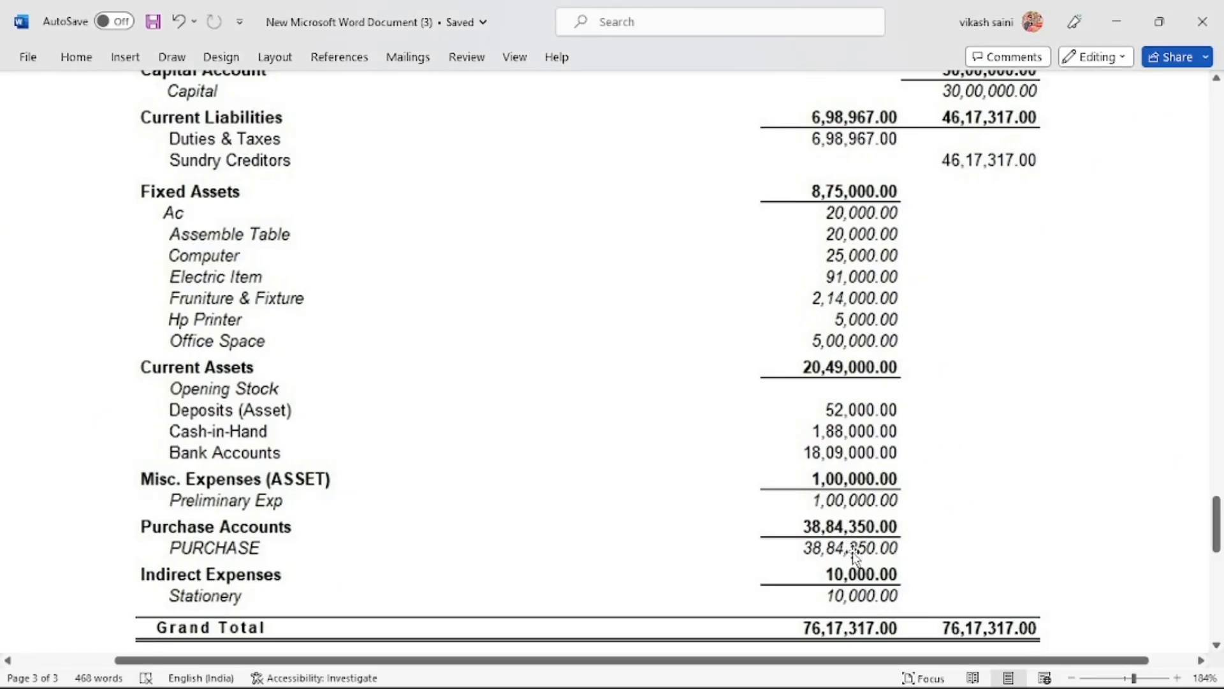
{"action": "key", "text": "alt+Tab"}
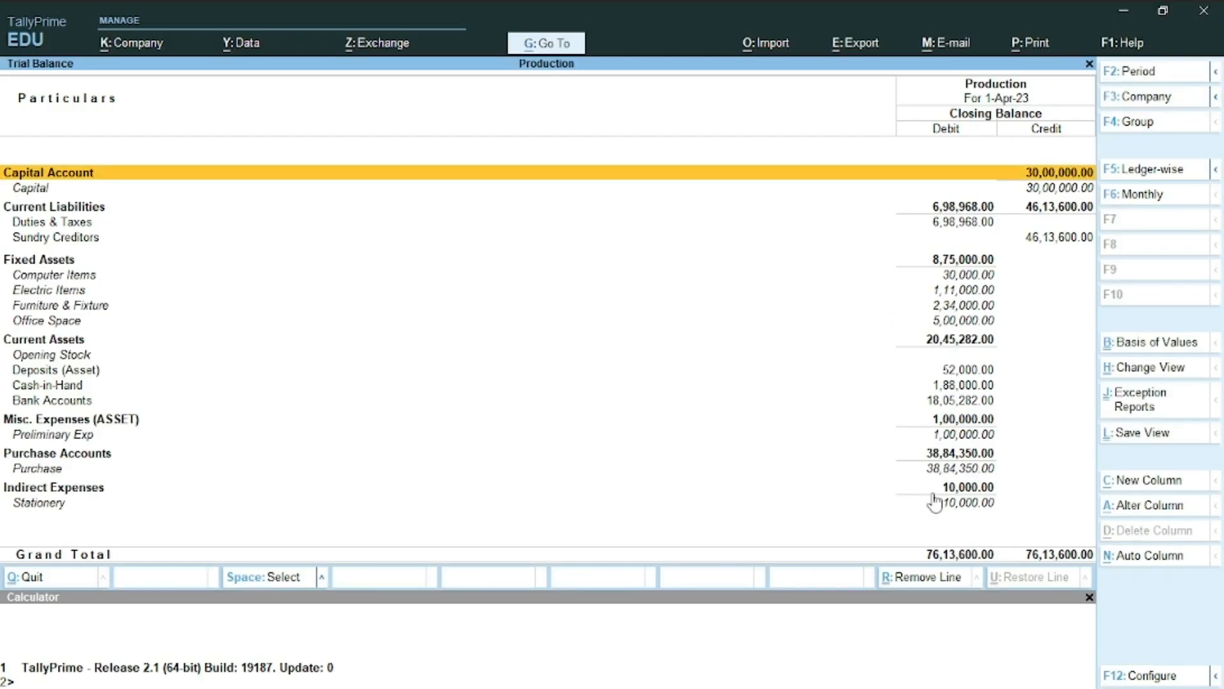
{"action": "key", "text": "alt+Tab"}
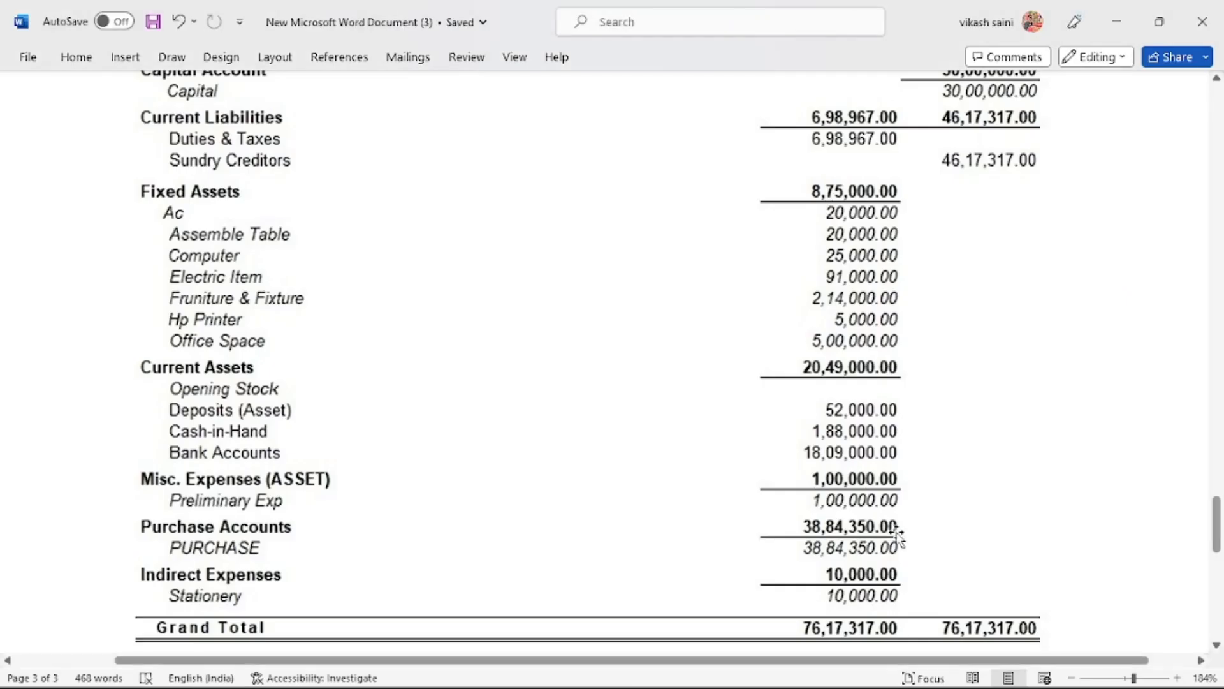
{"action": "key", "text": "alt+Tab"}
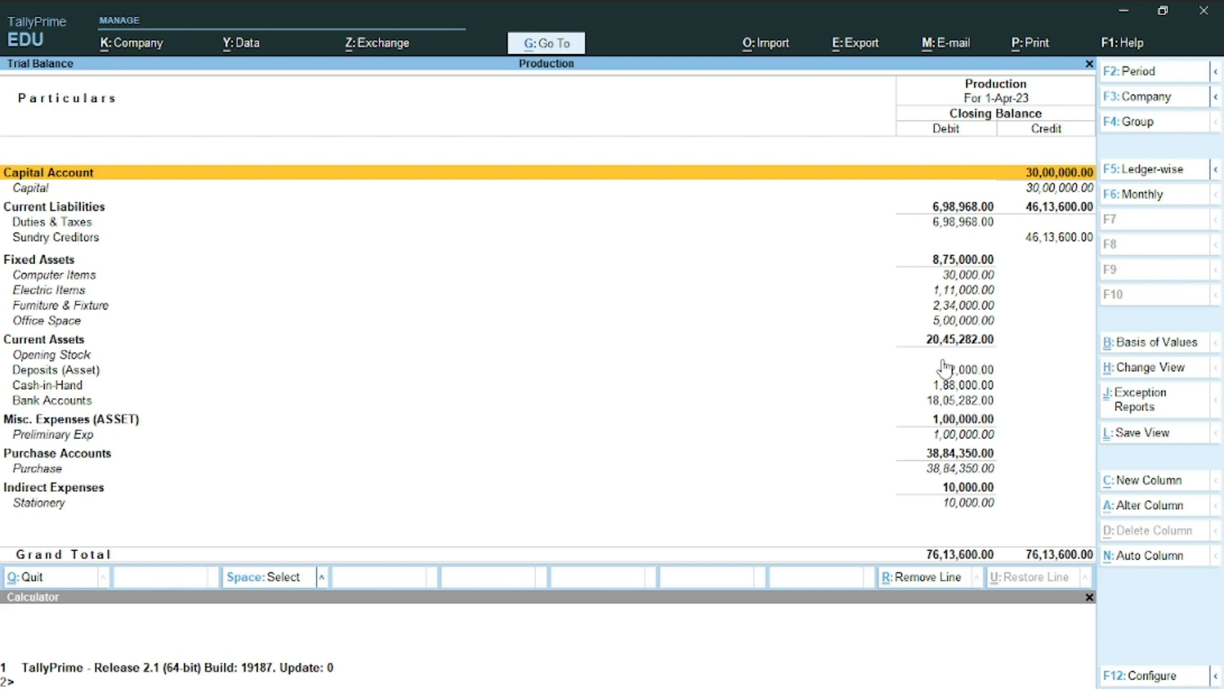
{"action": "key", "text": "alt+Tab"}
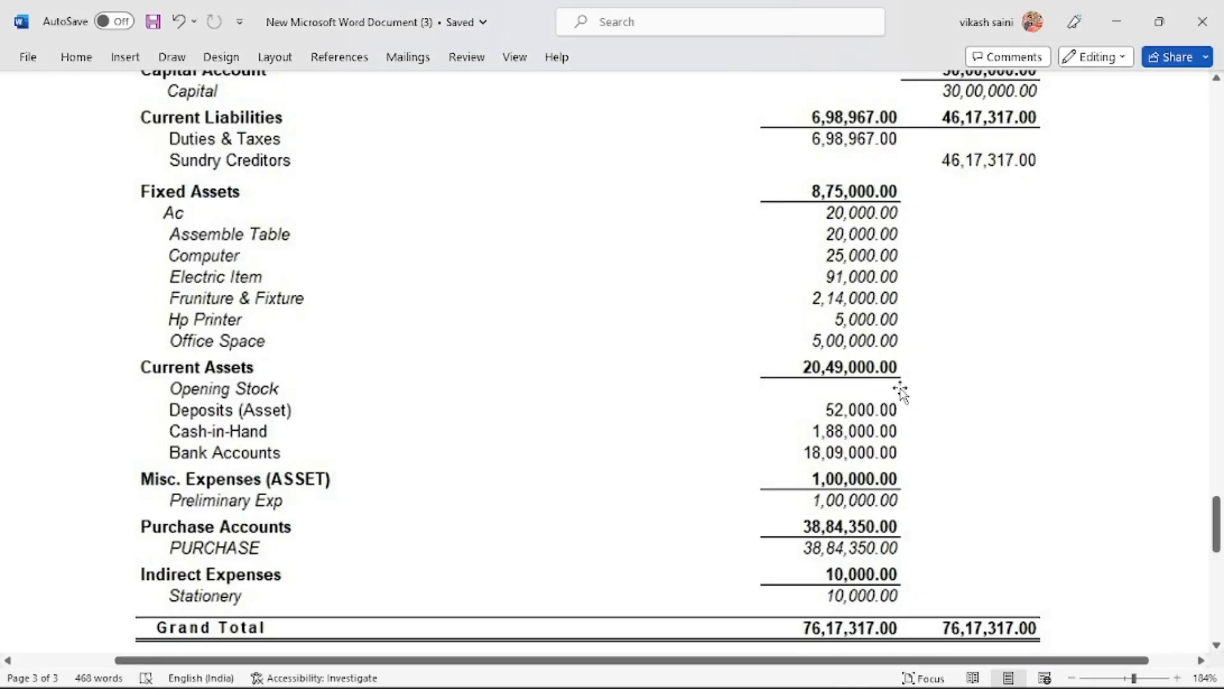
{"action": "key", "text": "alt+Tab"}
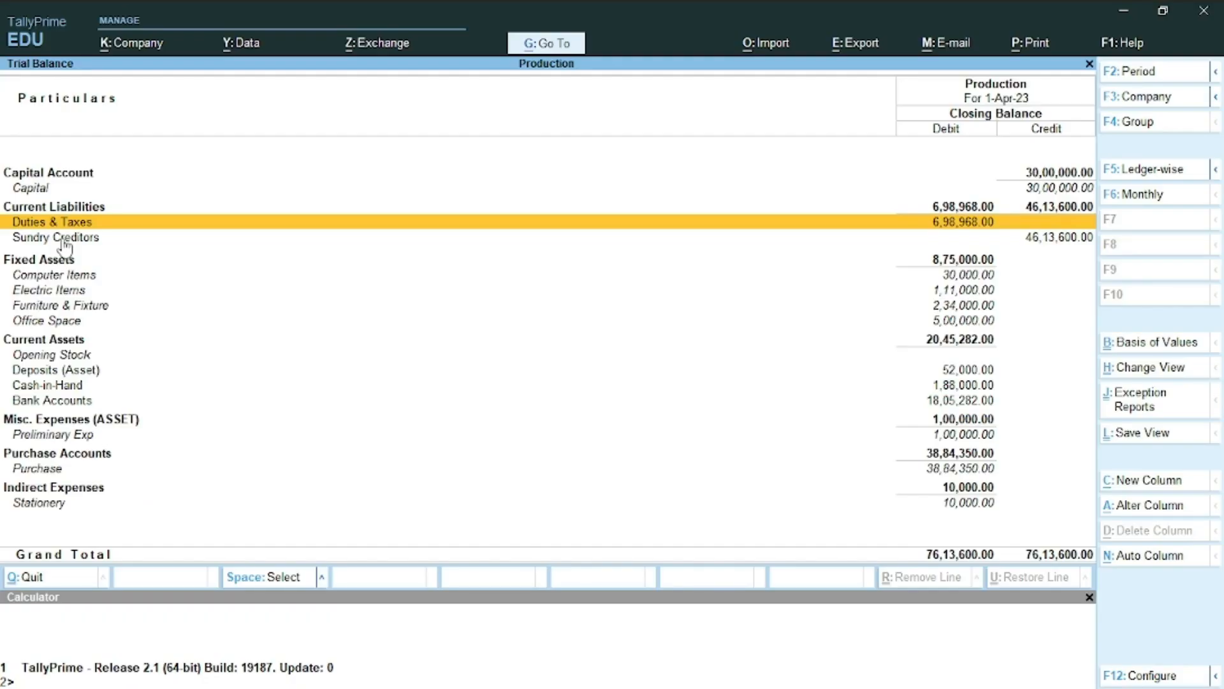
{"action": "left_click", "coordinate": [64, 242]}
{"action": "key", "text": "alt+Tab"}
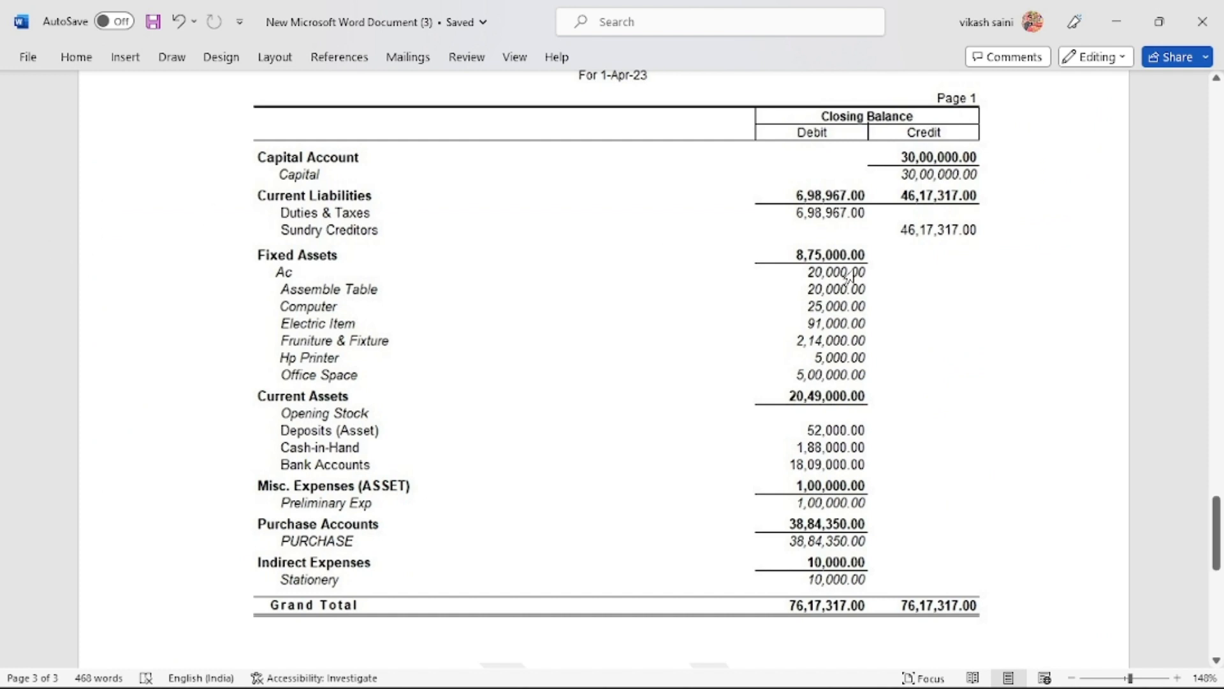
{"action": "key", "text": "alt+Tab"}
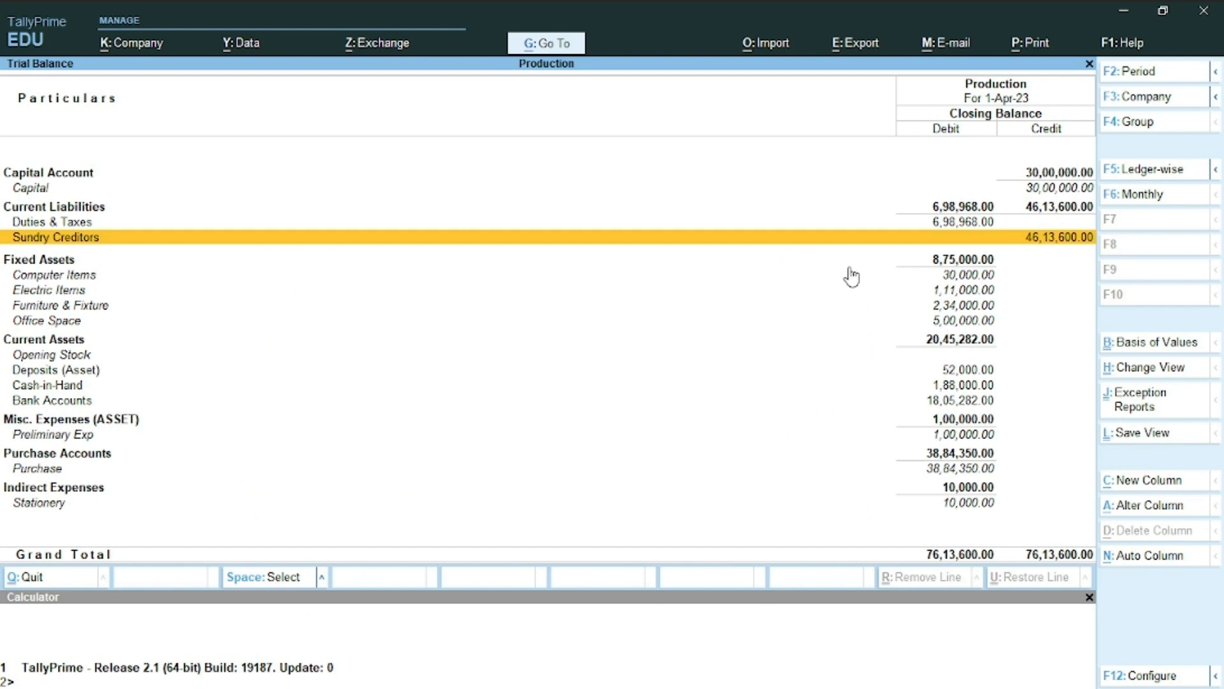
{"action": "key", "text": "Down"}
{"action": "key", "text": "Down"}
{"action": "key", "text": "Down"}
{"action": "key", "text": "Down"}
{"action": "key", "text": "Down"}
{"action": "key", "text": "Down"}
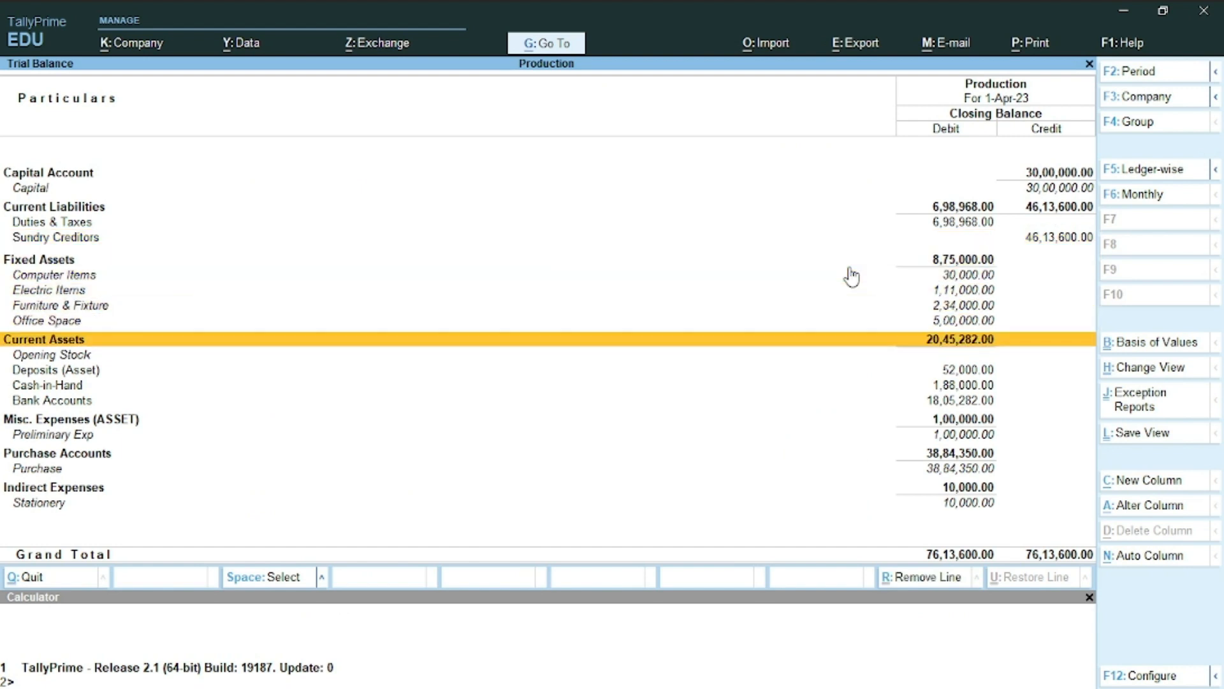
{"action": "key", "text": "alt+Tab"}
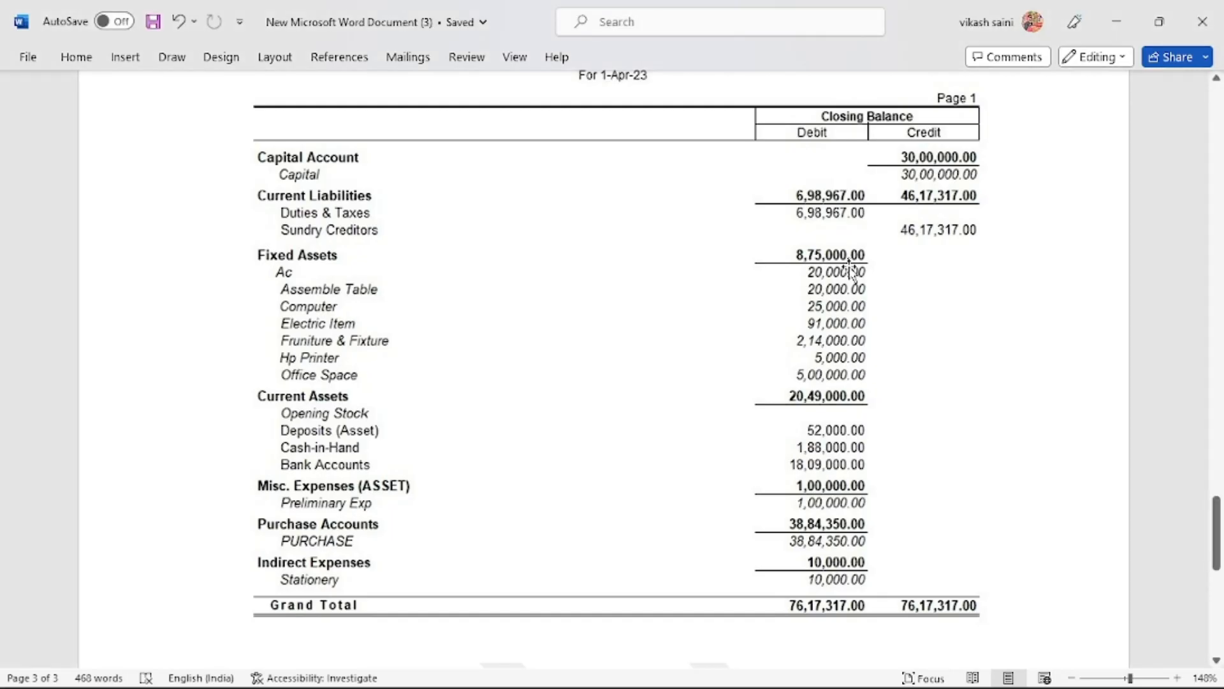
{"action": "key", "text": "alt+Tab"}
{"action": "key", "text": "Down"}
{"action": "key", "text": "Down"}
{"action": "key", "text": "Down"}
{"action": "key", "text": "Down"}
{"action": "key", "text": "Down"}
{"action": "key", "text": "Down"}
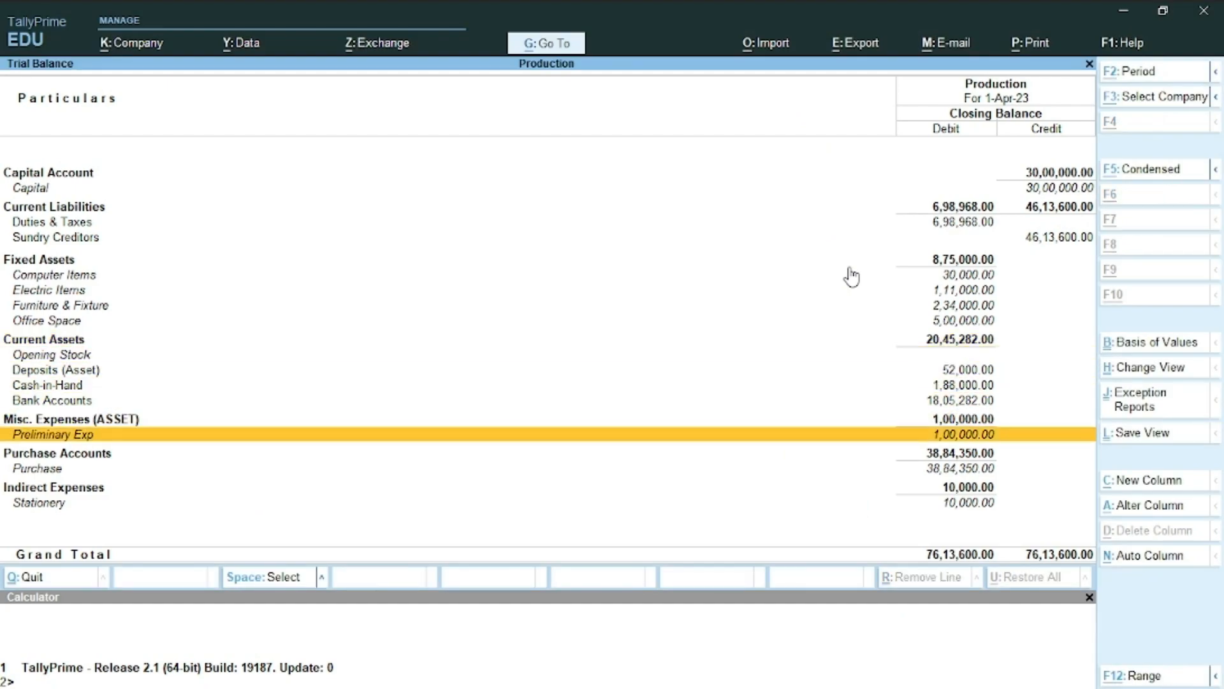
{"action": "key", "text": "alt+Tab"}
{"action": "key", "text": "alt+Tab"}
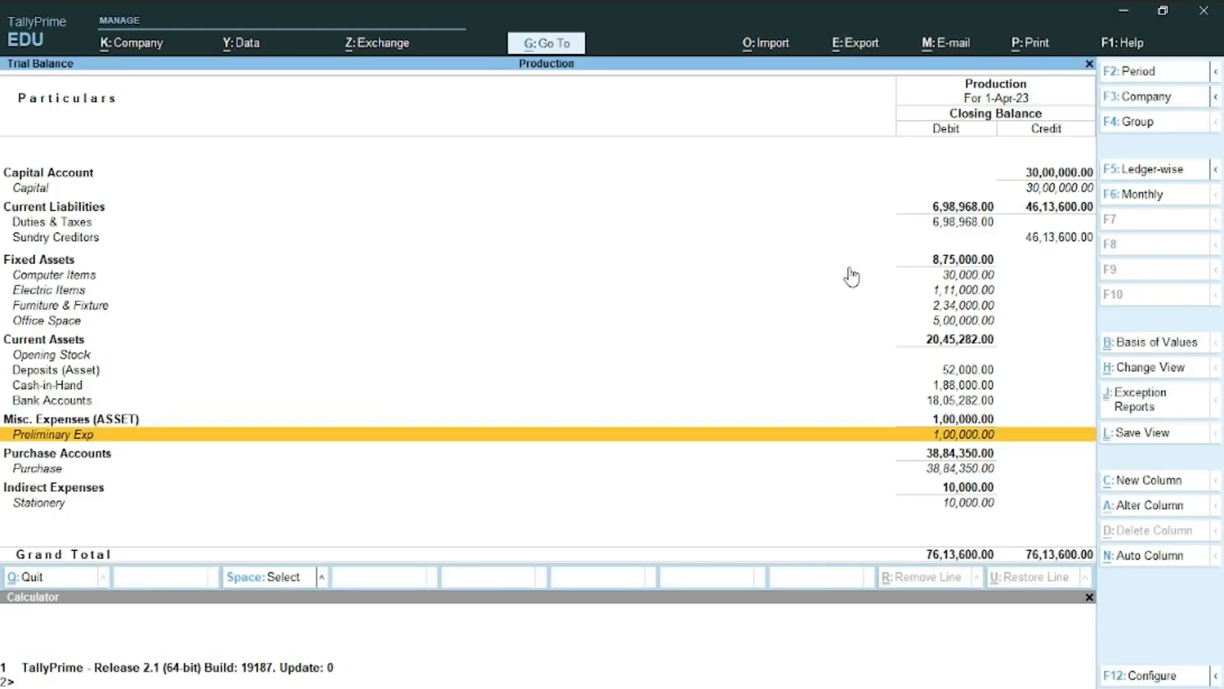
{"action": "key", "text": "Down"}
{"action": "key", "text": "alt+Tab"}
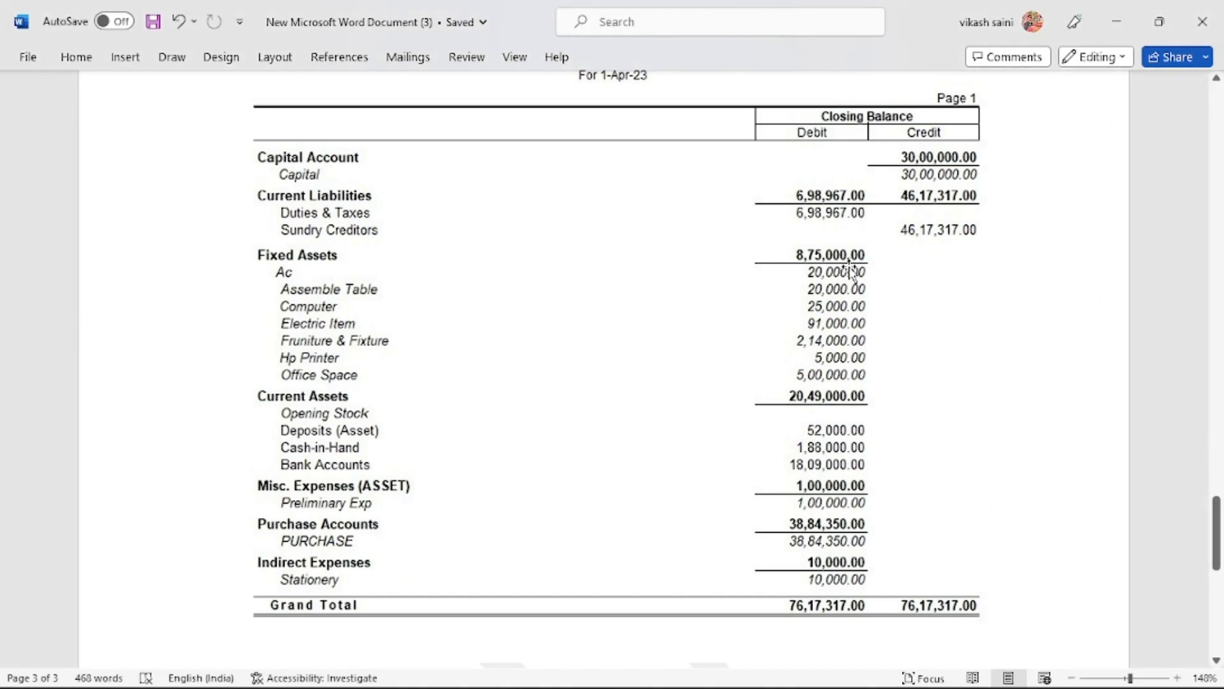
{"action": "key", "text": "alt+Tab"}
{"action": "key", "text": "Down"}
{"action": "key", "text": "Down"}
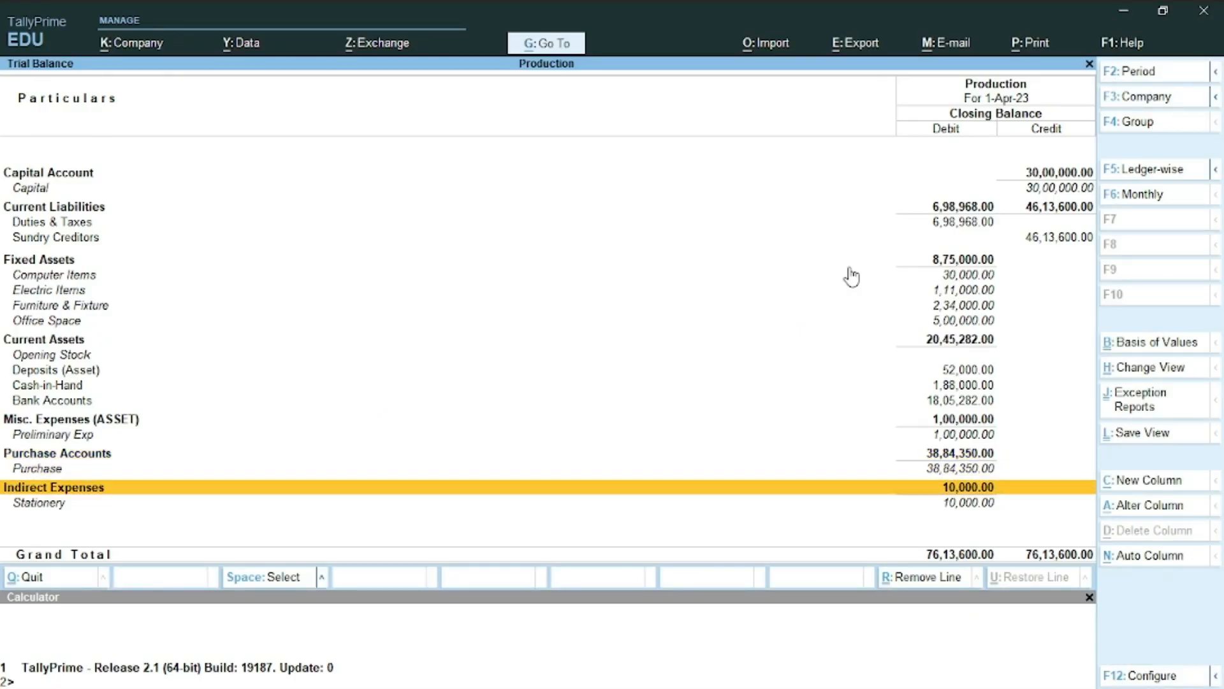
{"action": "key", "text": "Up"}
{"action": "key", "text": "Up"}
{"action": "key", "text": "Up"}
{"action": "key", "text": "Up"}
{"action": "key", "text": "Up"}
{"action": "key", "text": "Up"}
{"action": "key", "text": "Up"}
{"action": "key", "text": "Up"}
{"action": "key", "text": "Up"}
{"action": "key", "text": "Up"}
{"action": "key", "text": "Up"}
{"action": "key", "text": "Up"}
{"action": "key", "text": "Up"}
{"action": "key", "text": "Up"}
{"action": "key", "text": "Up"}
{"action": "key", "text": "Up"}
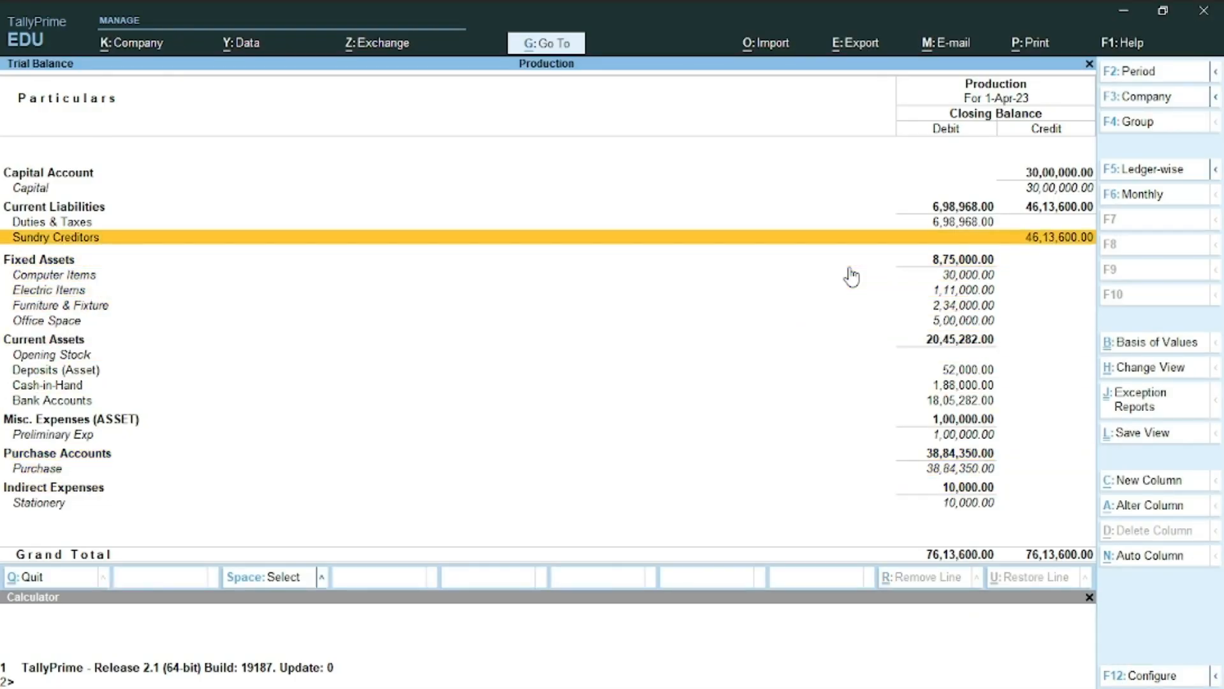
{"action": "key", "text": "Down"}
Check Sundry Creditors and Shri Balaji Computer's monthly balance, then exit to the Gateway of Tally
{"action": "key", "text": "Return"}
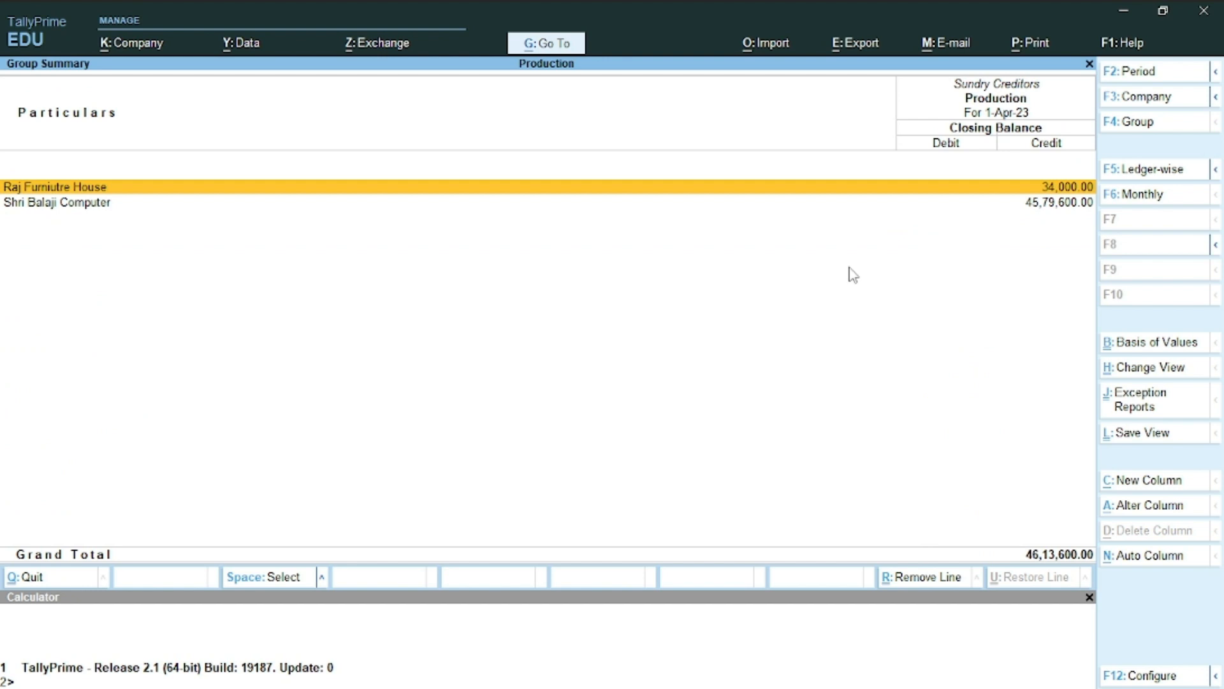
{"action": "key", "text": "Down"}
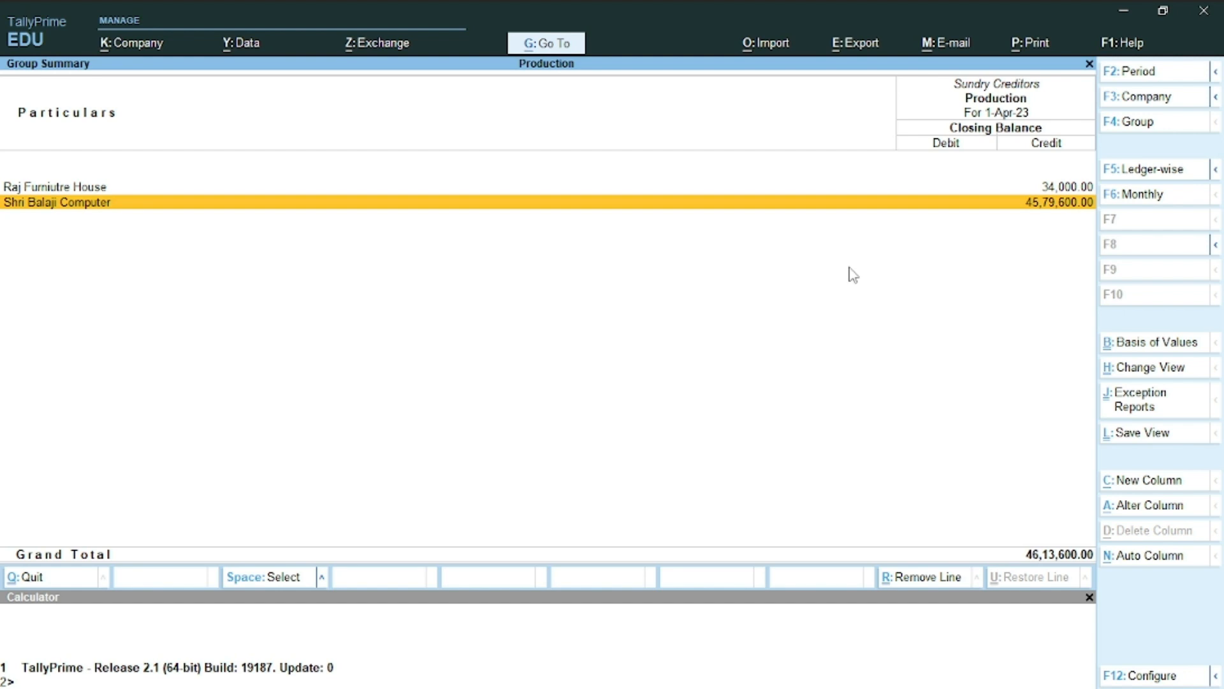
{"action": "key", "text": "Return"}
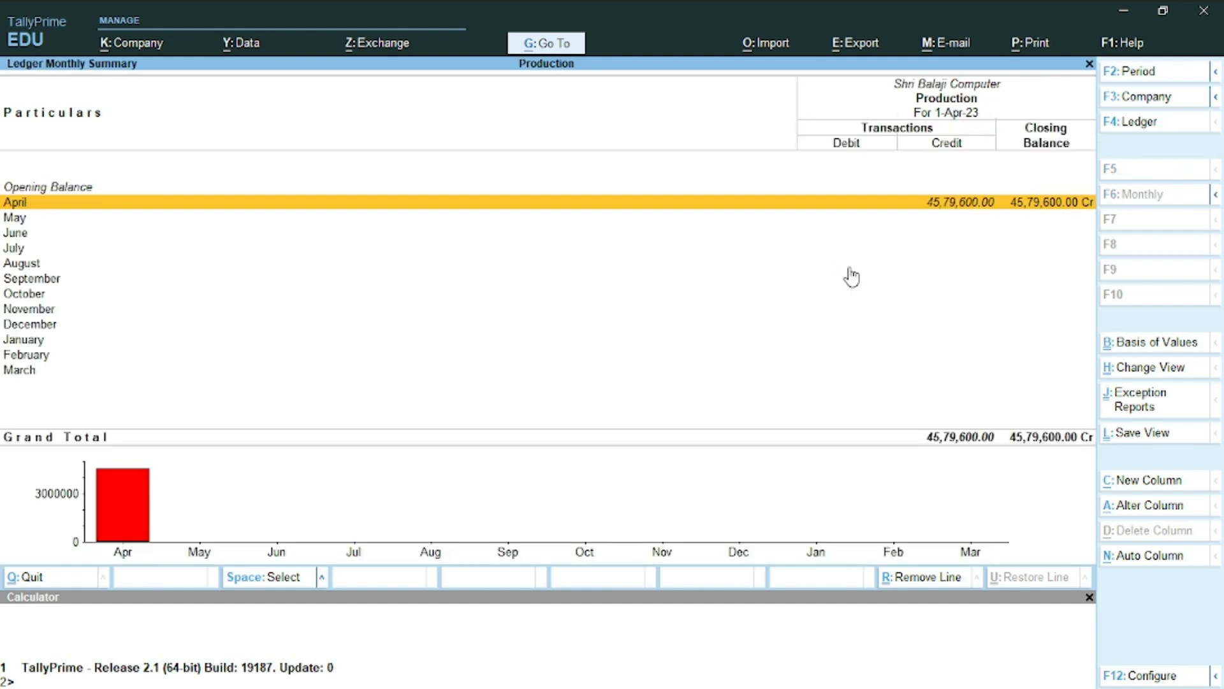
{"action": "key", "text": "Escape"}
{"action": "key", "text": "Escape"}
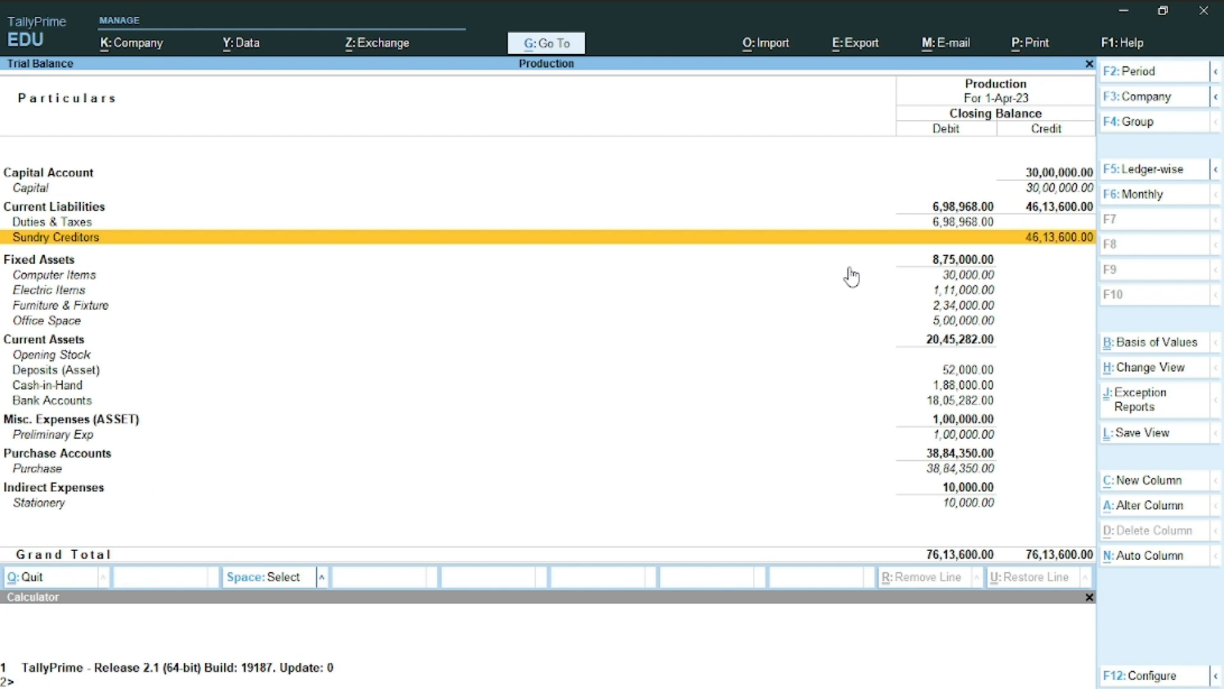
{"action": "key", "text": "Escape"}
{"action": "key", "text": "Down"}
{"action": "key", "text": "Down"}
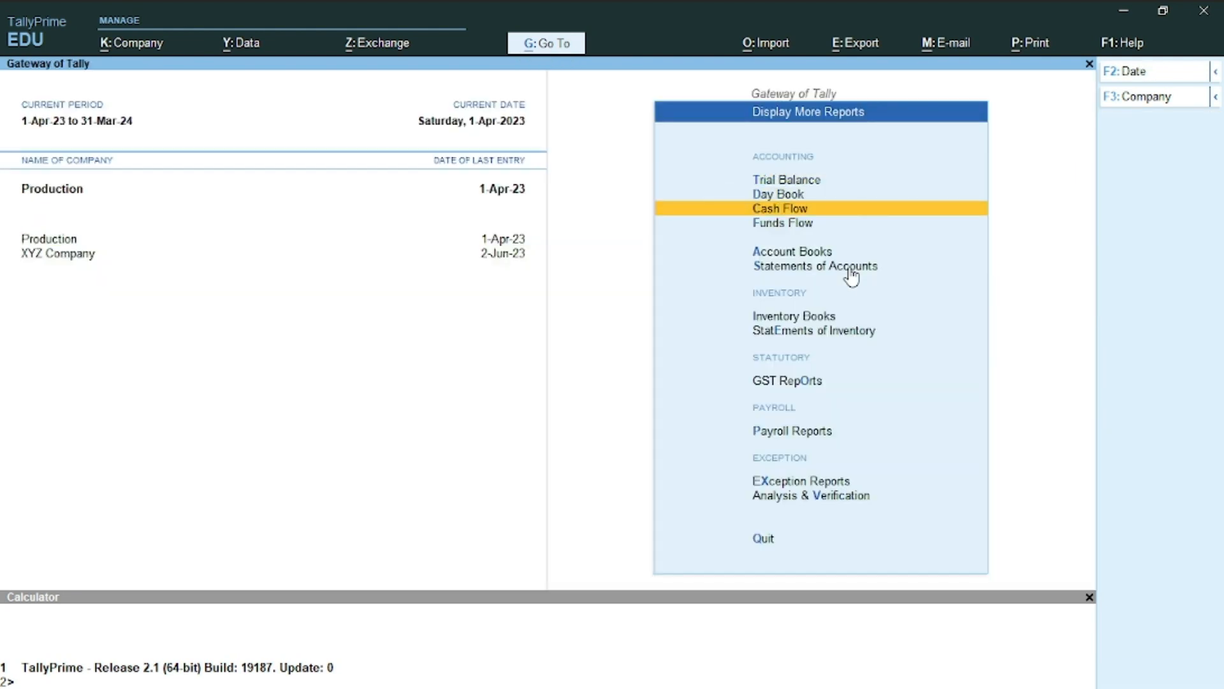
From the Day Book, open Uco Bank Purchase voucher 2 (3,718.00) for alteration, then switch to Word
{"action": "key", "text": "Down"}
{"action": "key", "text": "Up"}
{"action": "key", "text": "Up"}
{"action": "key", "text": "Return"}
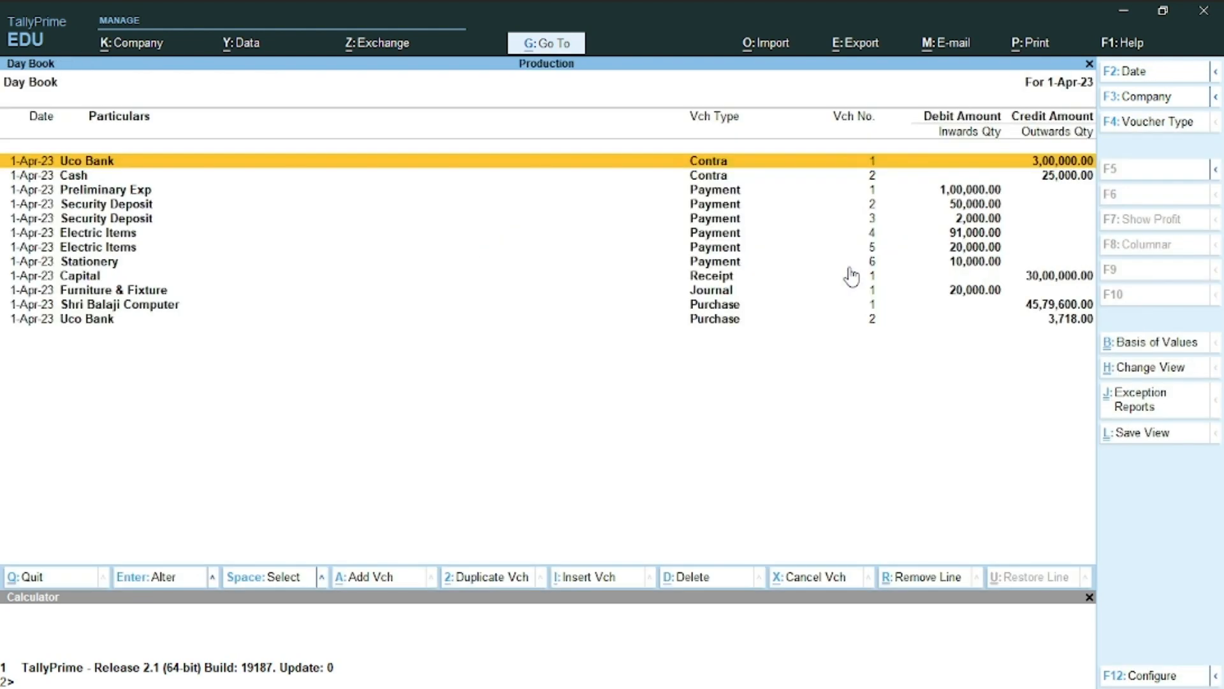
{"action": "key", "text": "Down"}
{"action": "key", "text": "Down"}
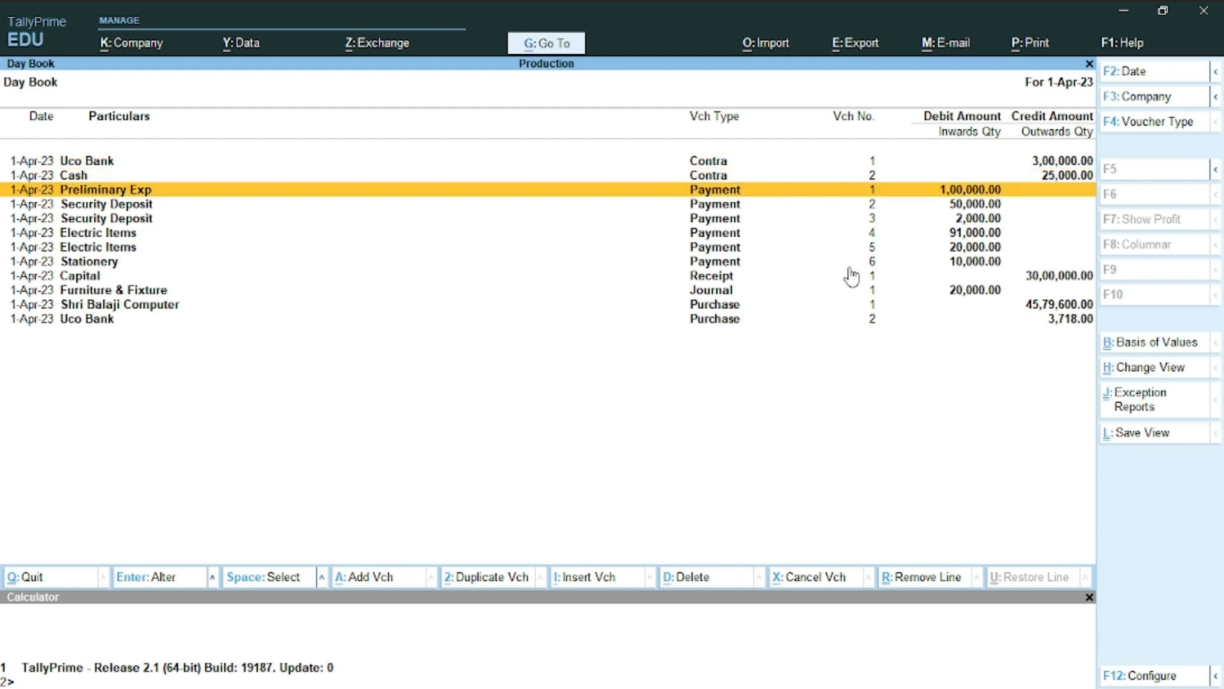
{"action": "key", "text": "Down"}
{"action": "key", "text": "Down"}
{"action": "key", "text": "Down"}
{"action": "key", "text": "Down"}
{"action": "key", "text": "Down"}
{"action": "key", "text": "Down"}
{"action": "key", "text": "Down"}
{"action": "key", "text": "Down"}
{"action": "key", "text": "Down"}
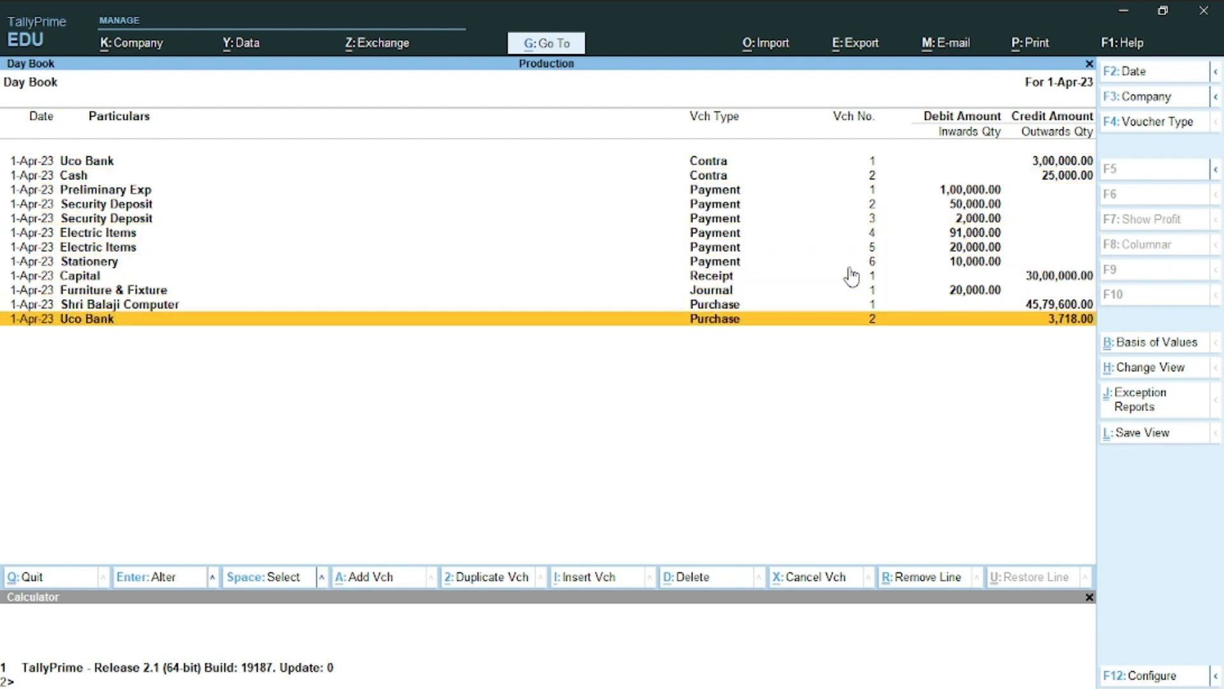
{"action": "key", "text": "Return"}
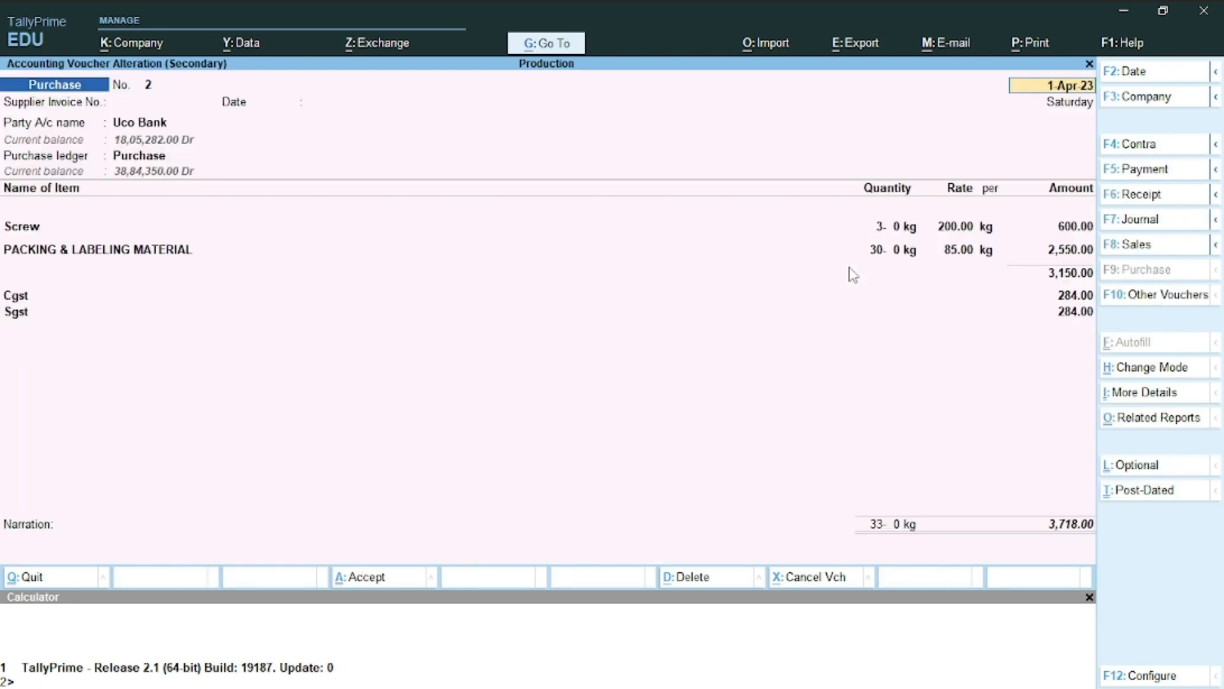
{"action": "key", "text": "alt+Tab"}
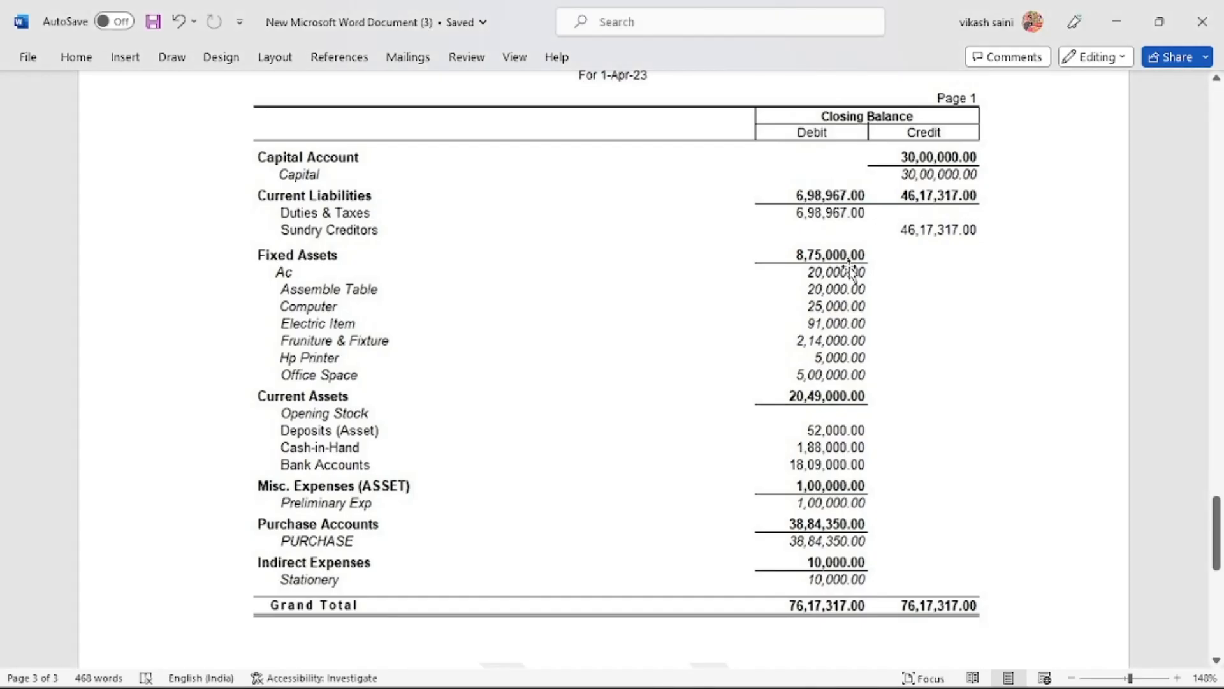
Delete 'by cheque 04' and the extra space from question 13, then return to Tally
{"action": "scroll", "coordinate": [850, 271], "scroll_direction": "up", "scroll_amount": 15}
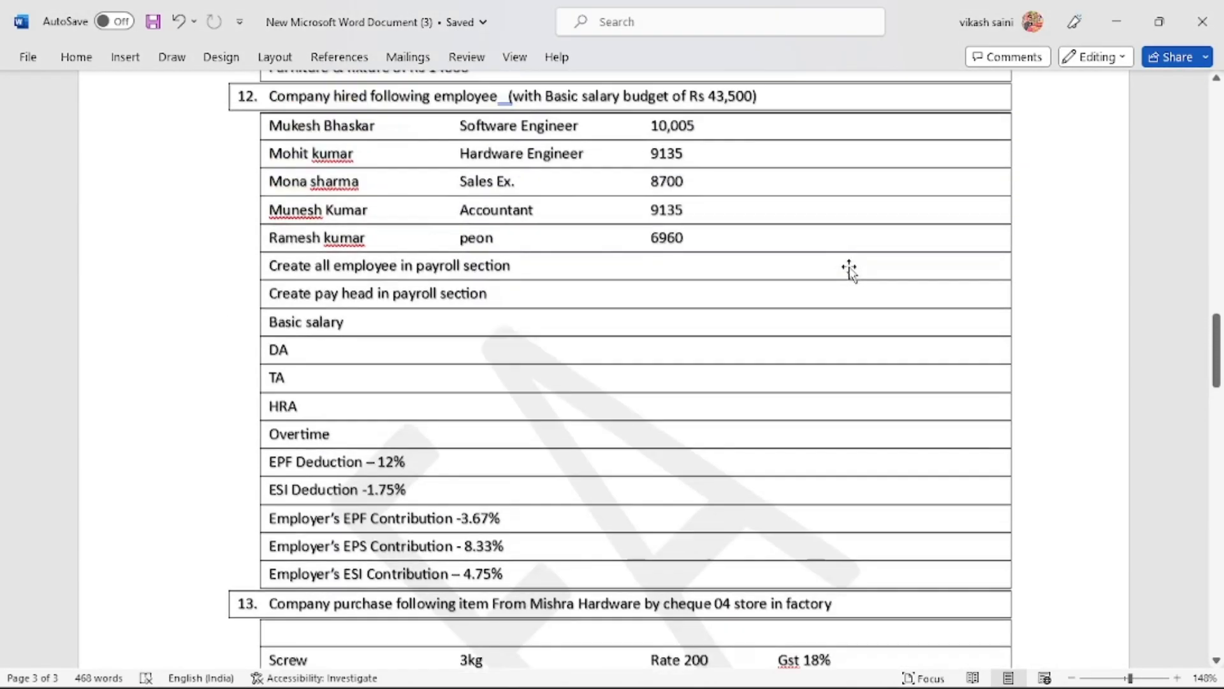
{"action": "scroll", "coordinate": [850, 271], "scroll_direction": "down", "scroll_amount": 5}
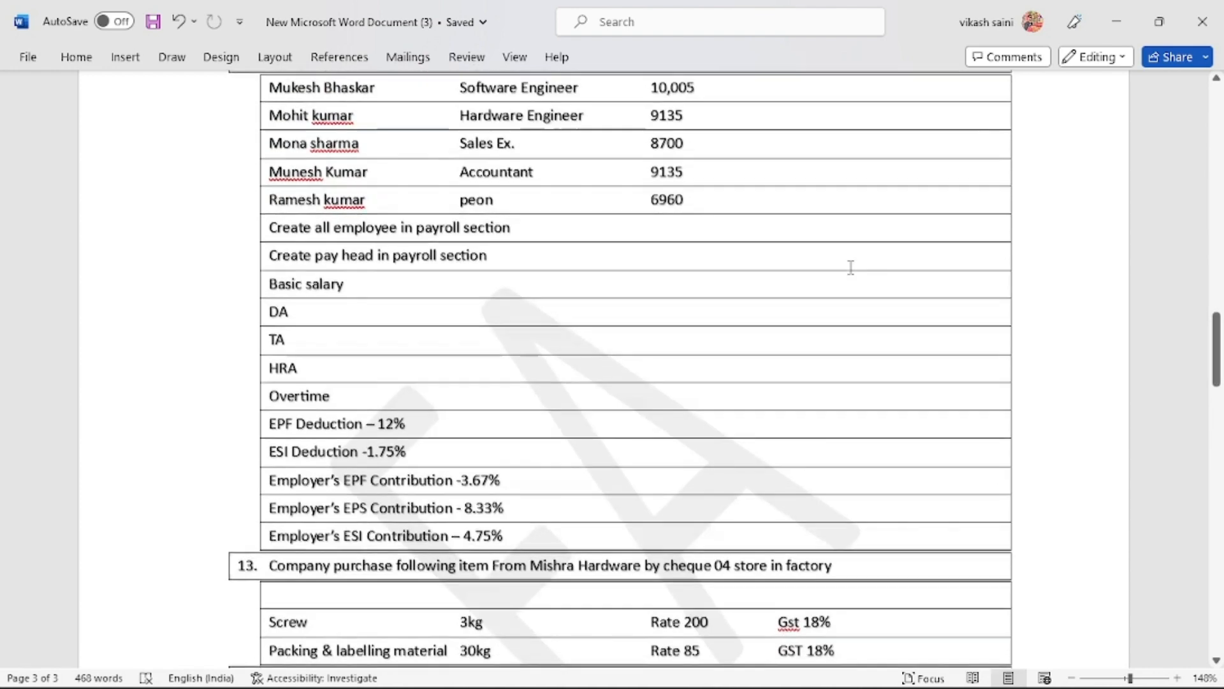
{"action": "scroll", "coordinate": [850, 267], "scroll_direction": "down", "scroll_amount": 1}
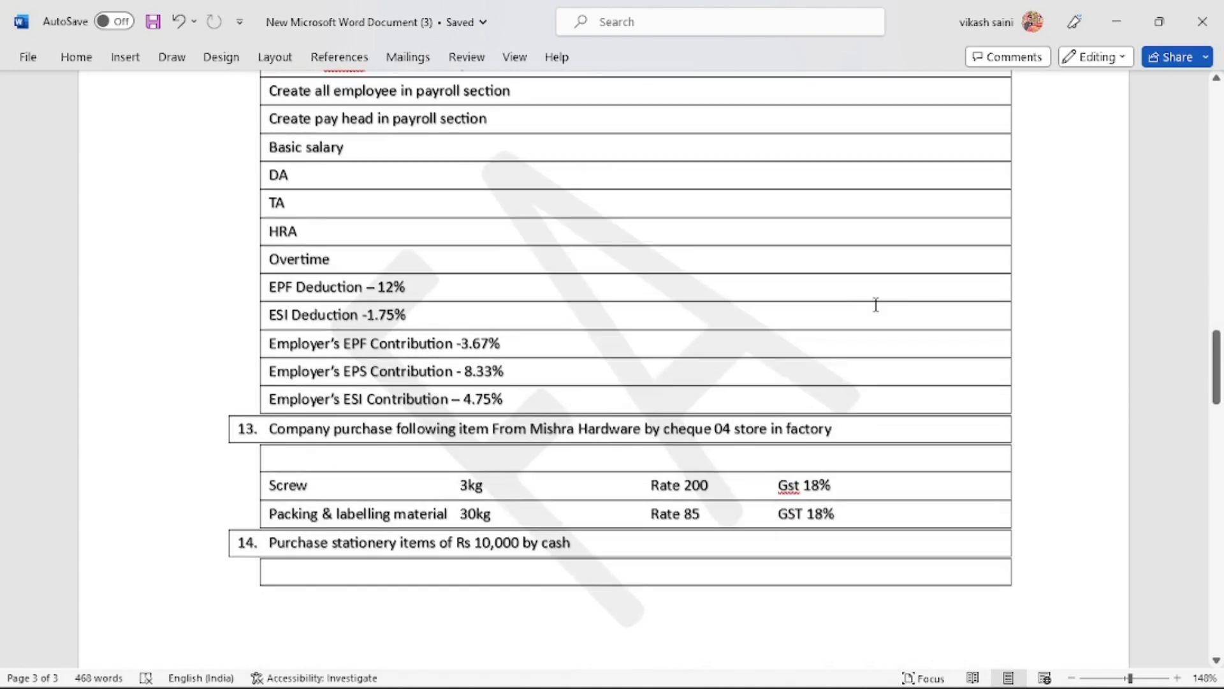
{"action": "left_click", "coordinate": [872, 425]}
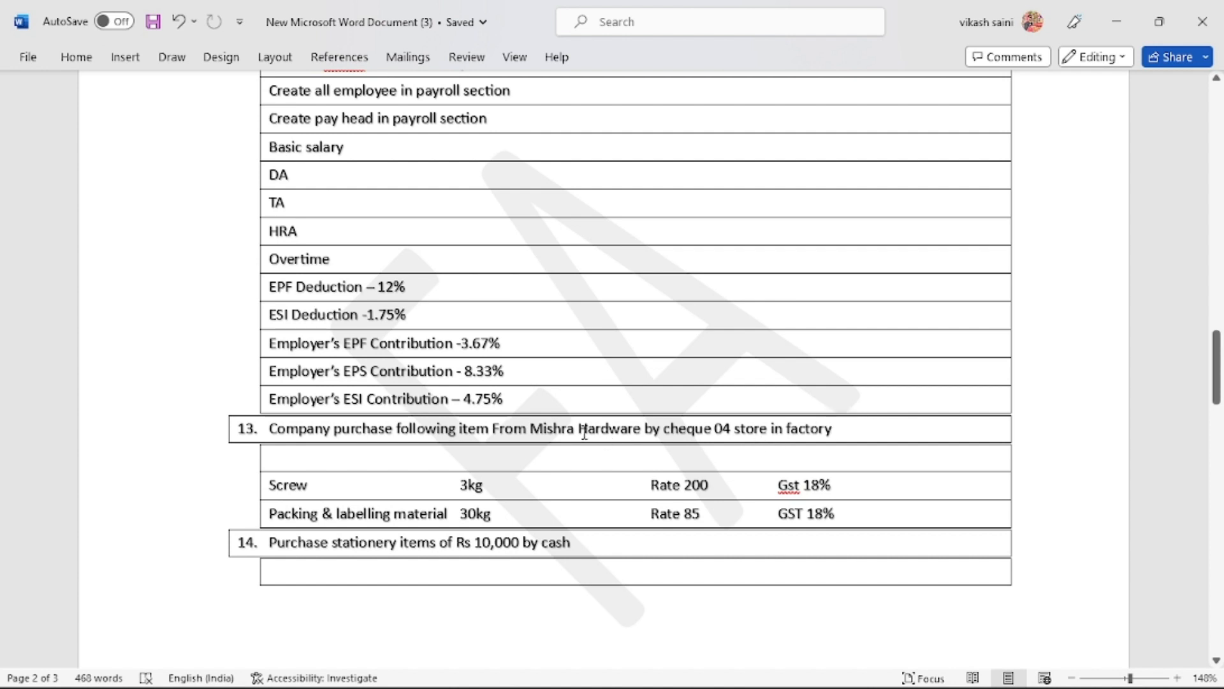
{"action": "left_click", "coordinate": [731, 428]}
{"action": "key", "text": "BackSpace"}
{"action": "key", "text": "BackSpace"}
{"action": "key", "text": "BackSpace"}
{"action": "key", "text": "BackSpace"}
{"action": "key", "text": "BackSpace"}
{"action": "key", "text": "BackSpace"}
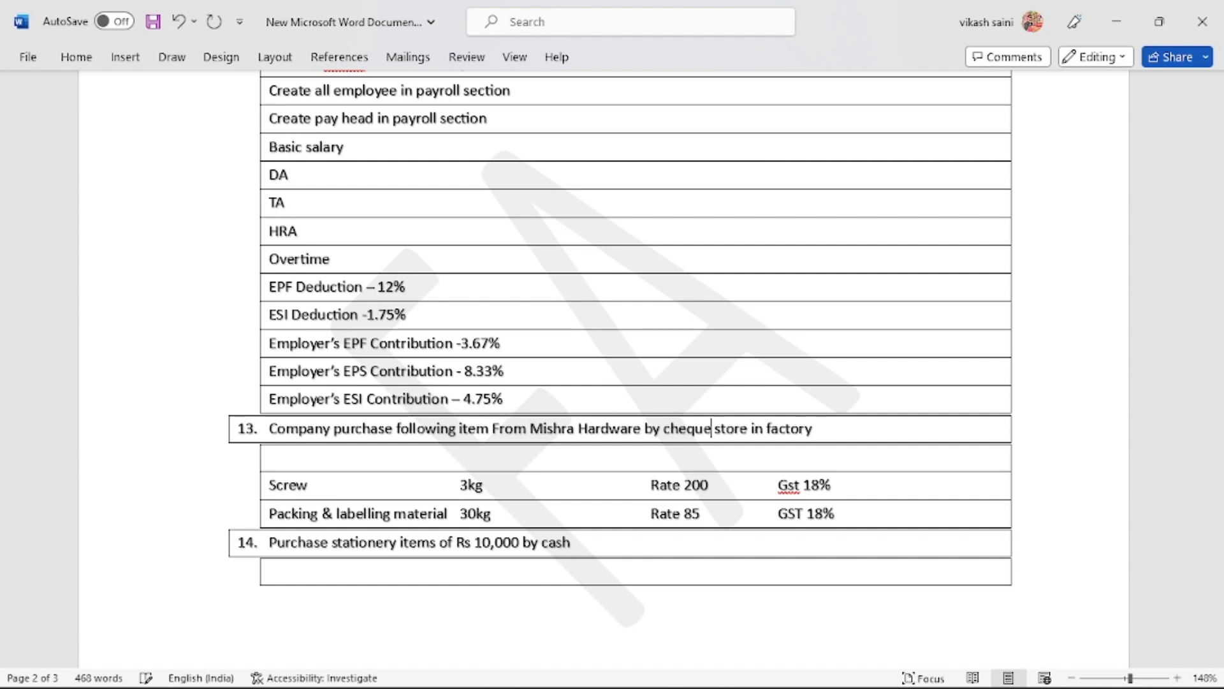
{"action": "key", "text": "BackSpace"}
{"action": "key", "text": "BackSpace"}
{"action": "key", "text": "BackSpace"}
{"action": "key", "text": "BackSpace"}
{"action": "key", "text": "BackSpace"}
{"action": "key", "text": "BackSpace"}
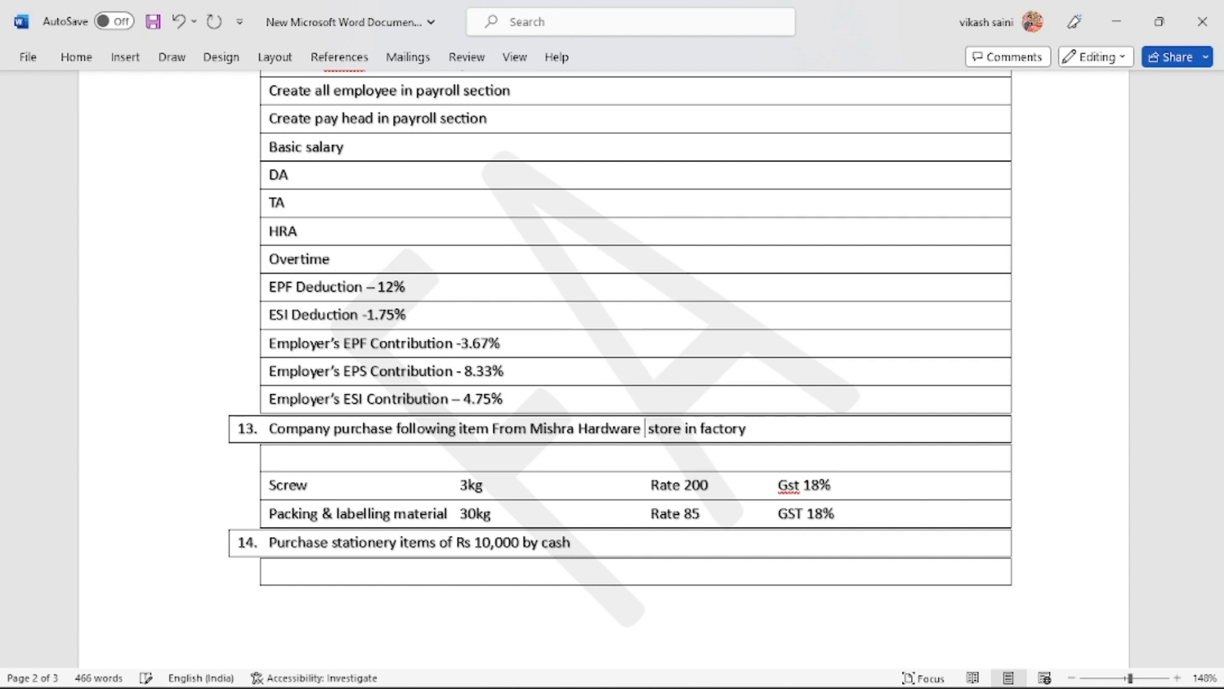
{"action": "key", "text": "BackSpace"}
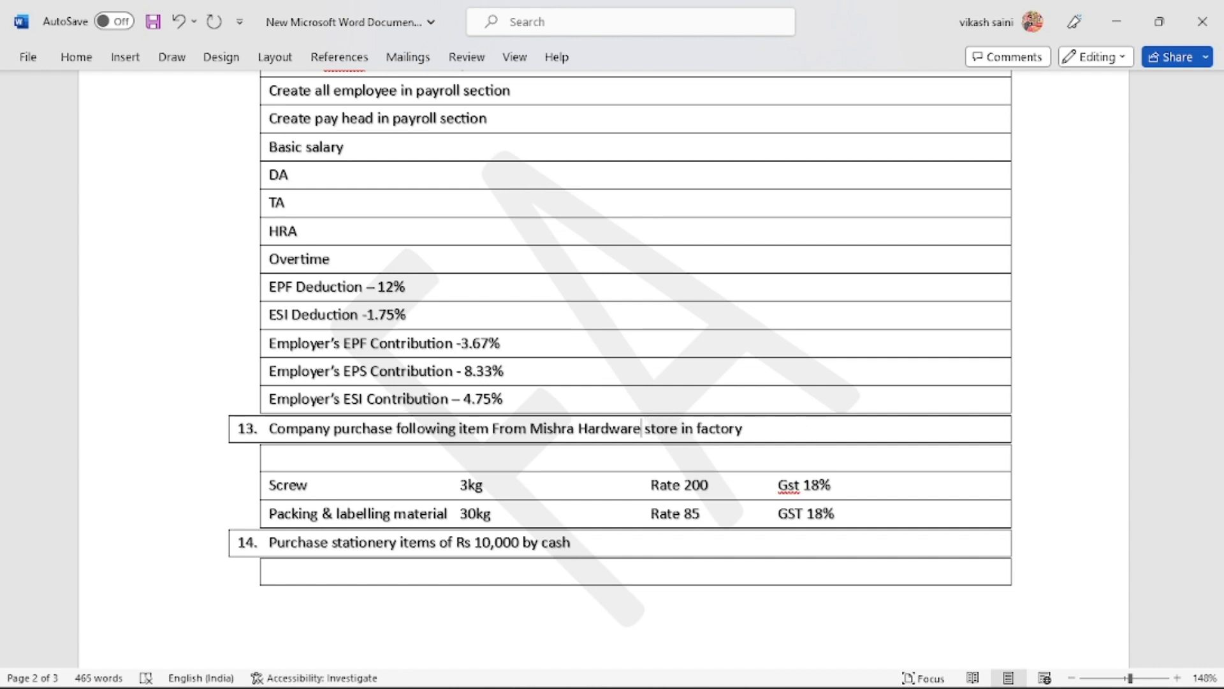
{"action": "key", "text": "alt+Tab"}
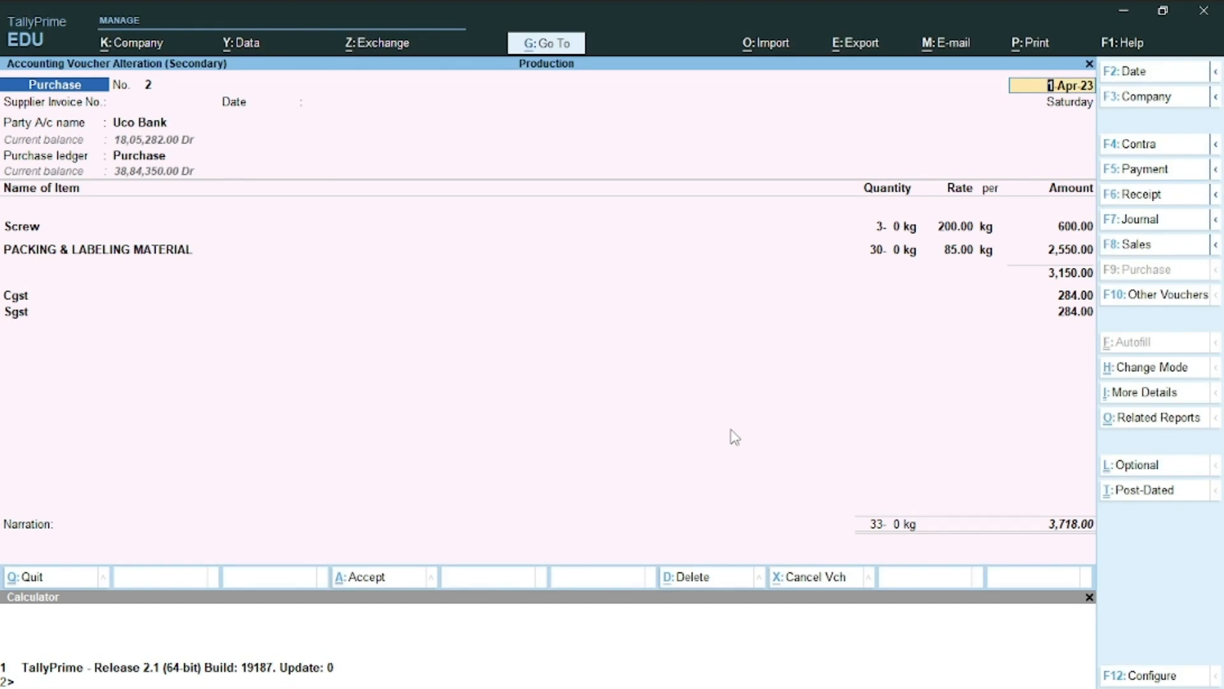
Create a Mishra Hardware ledger under Sundry Creditors from the voucher's Party A/c field
{"action": "key", "text": "Return"}
{"action": "key", "text": "Return"}
{"action": "key", "text": "Return"}
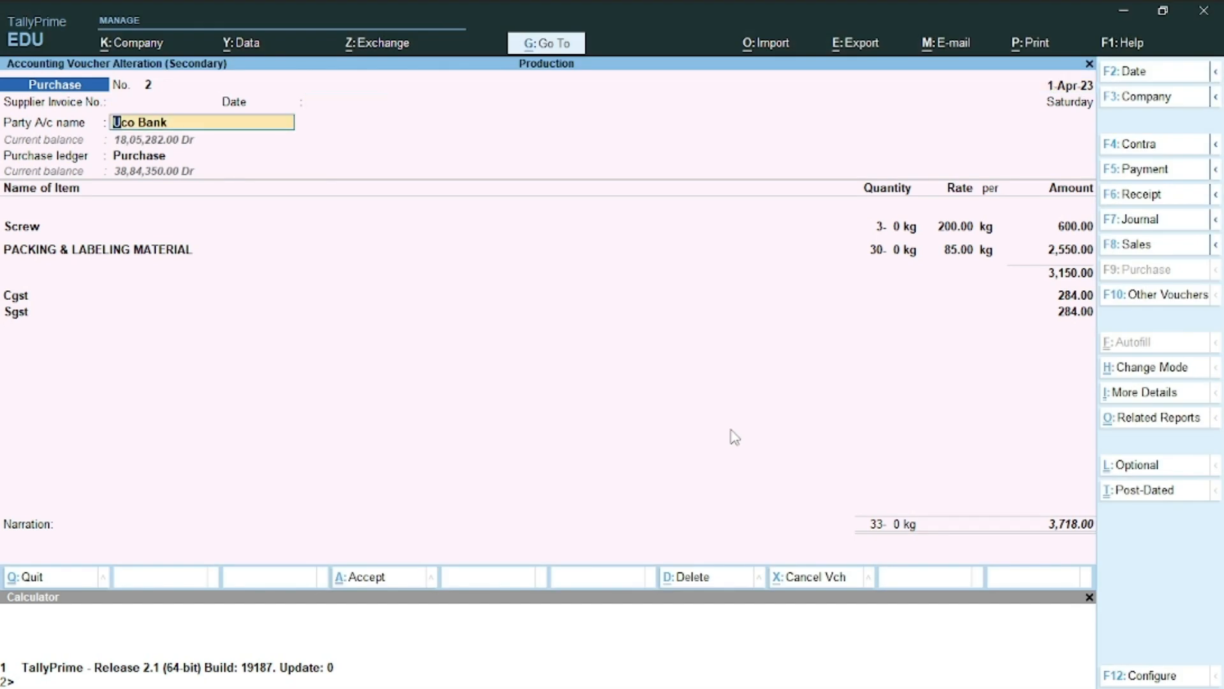
{"action": "key", "text": "alt+c"}
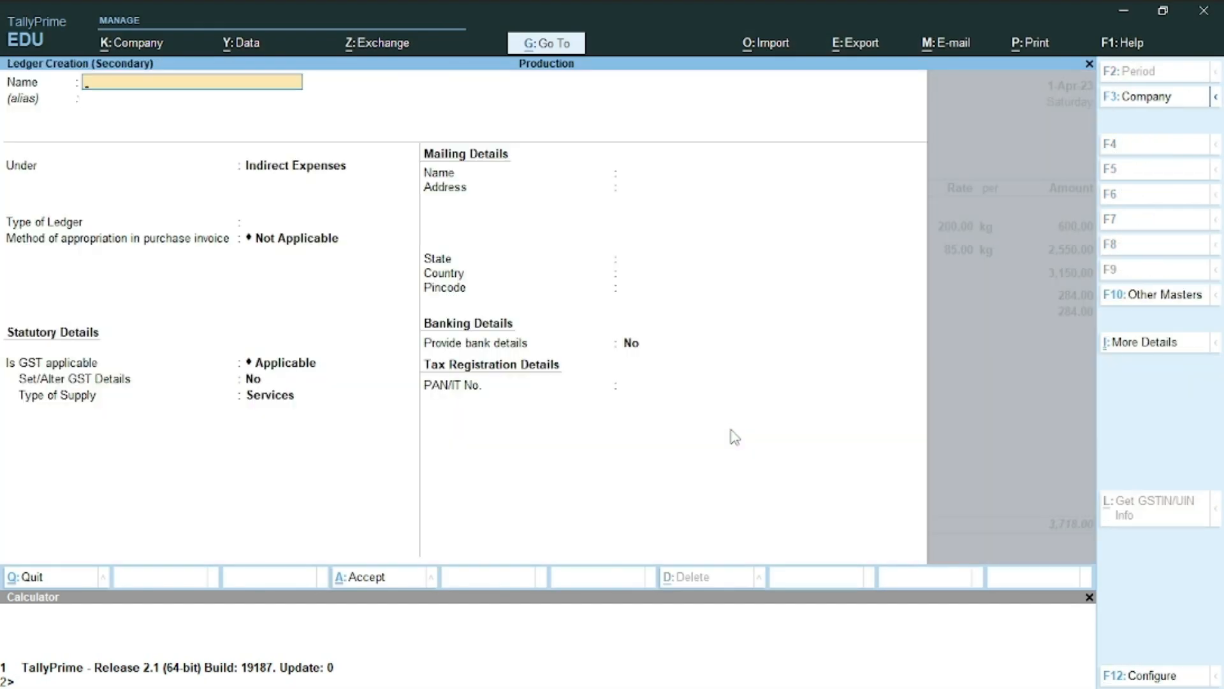
{"action": "type", "text": "Mishra Hardware"}
{"action": "key", "text": "Return"}
{"action": "key", "text": "Return"}
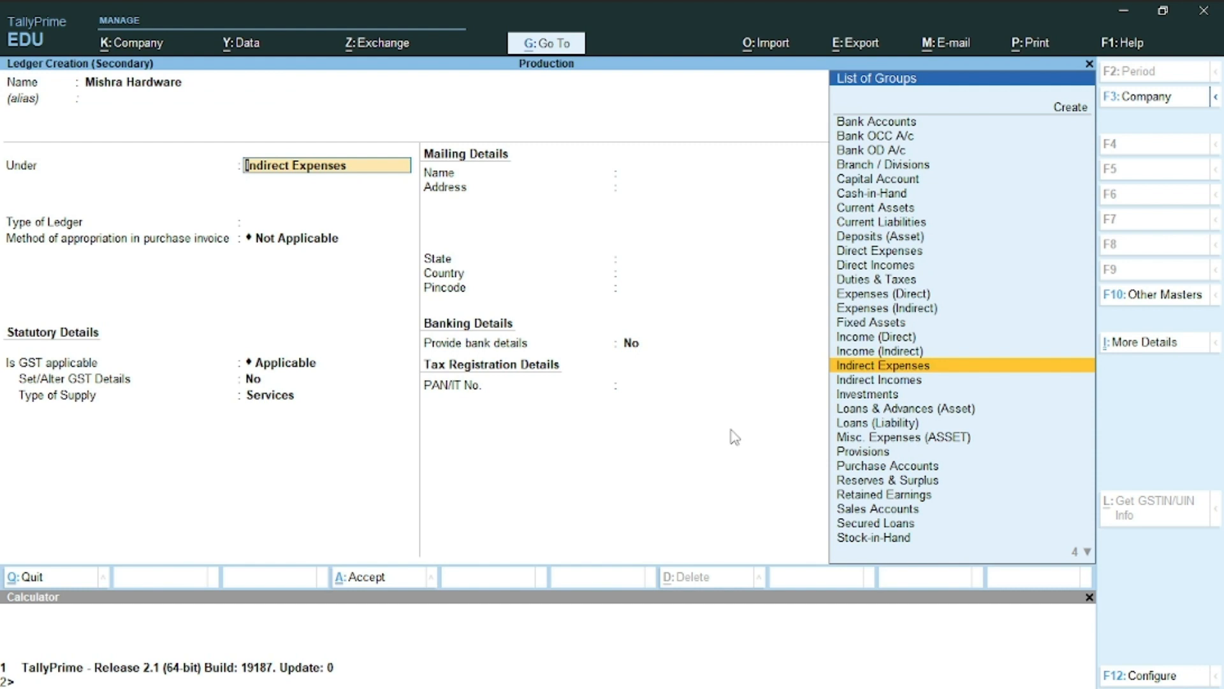
{"action": "type", "text": "Su"}
{"action": "key", "text": "Down"}
{"action": "key", "text": "Return"}
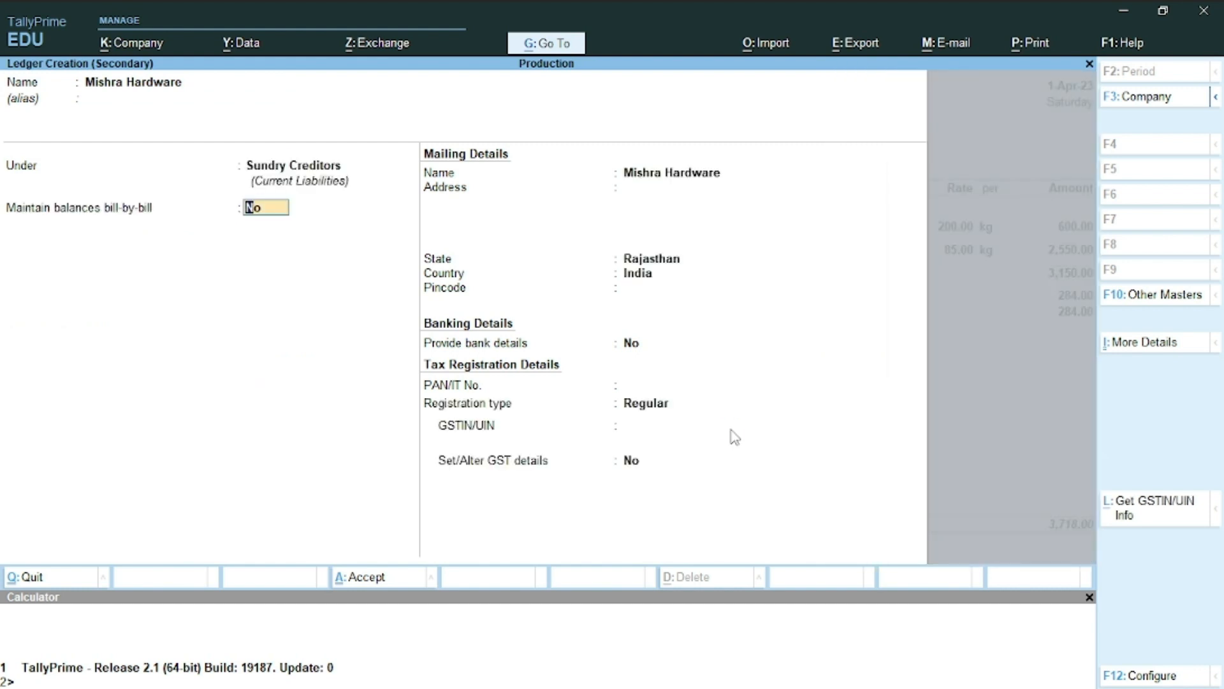
{"action": "key", "text": "Return"}
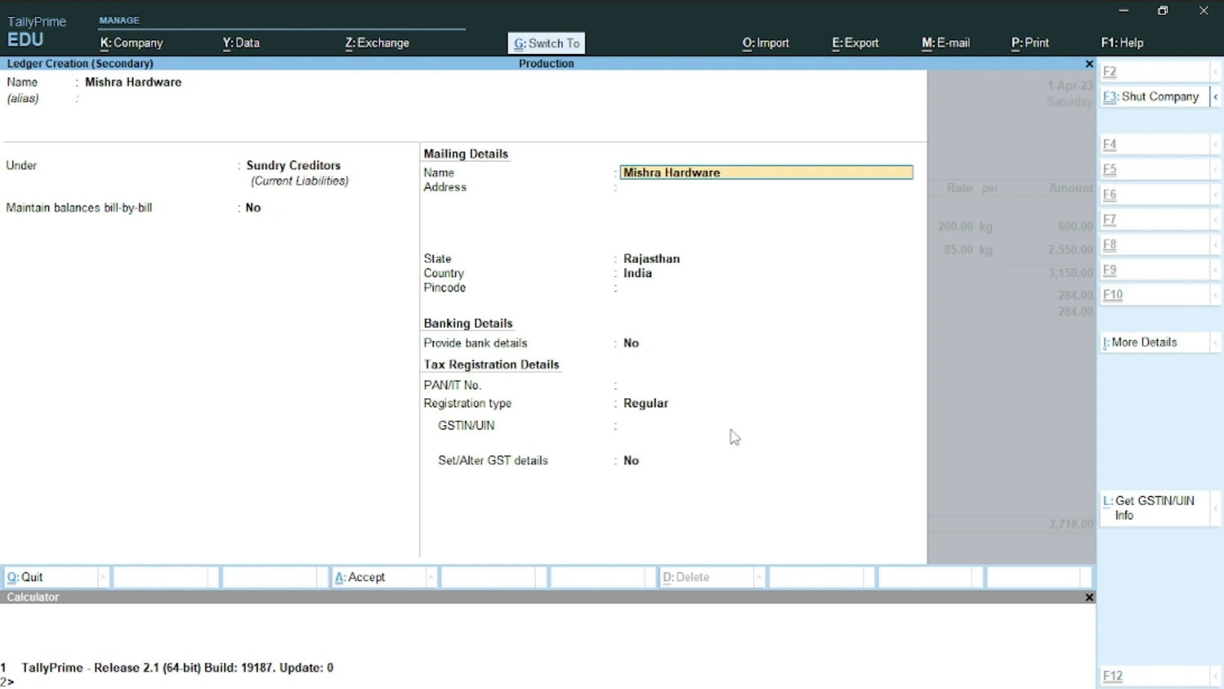
{"action": "key", "text": "ctrl+a"}
Confirm Mishra Hardware as the new party, keep the Screw allocation, and save voucher 2
{"action": "key", "text": "Return"}
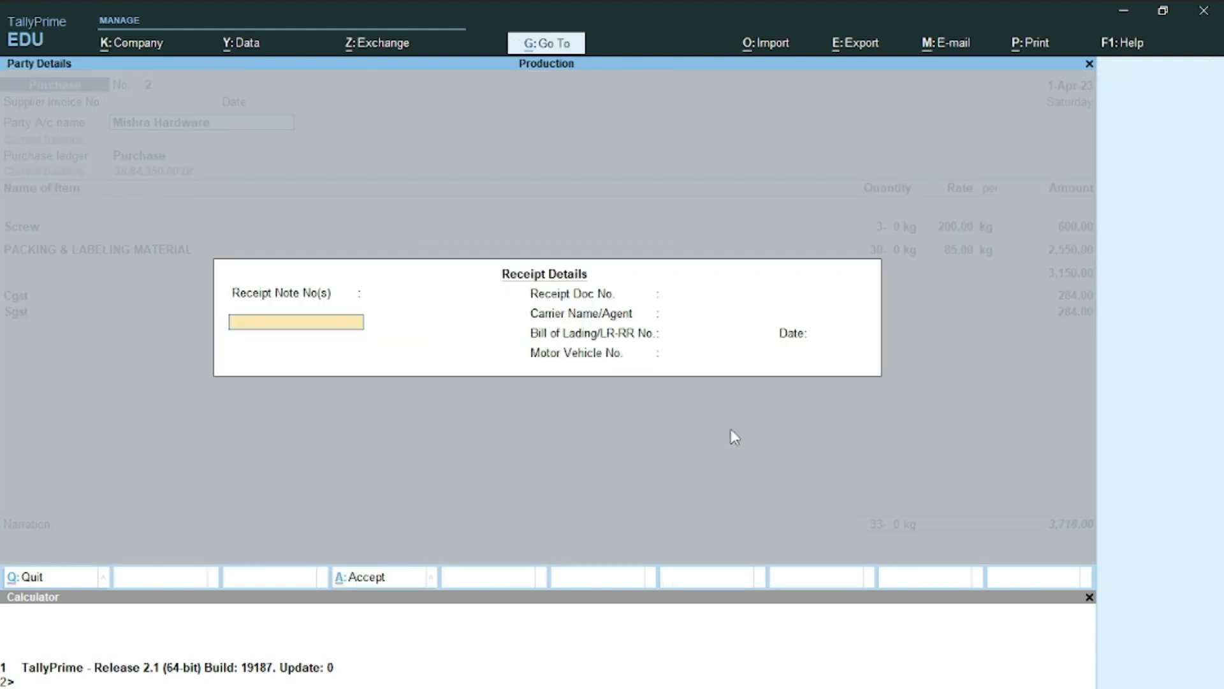
{"action": "key", "text": "Return"}
{"action": "key", "text": "Return"}
{"action": "key", "text": "Return"}
{"action": "key", "text": "Return"}
{"action": "key", "text": "Return"}
{"action": "key", "text": "Return"}
{"action": "key", "text": "Return"}
{"action": "key", "text": "Return"}
{"action": "key", "text": "Return"}
{"action": "key", "text": "Return"}
{"action": "key", "text": "Return"}
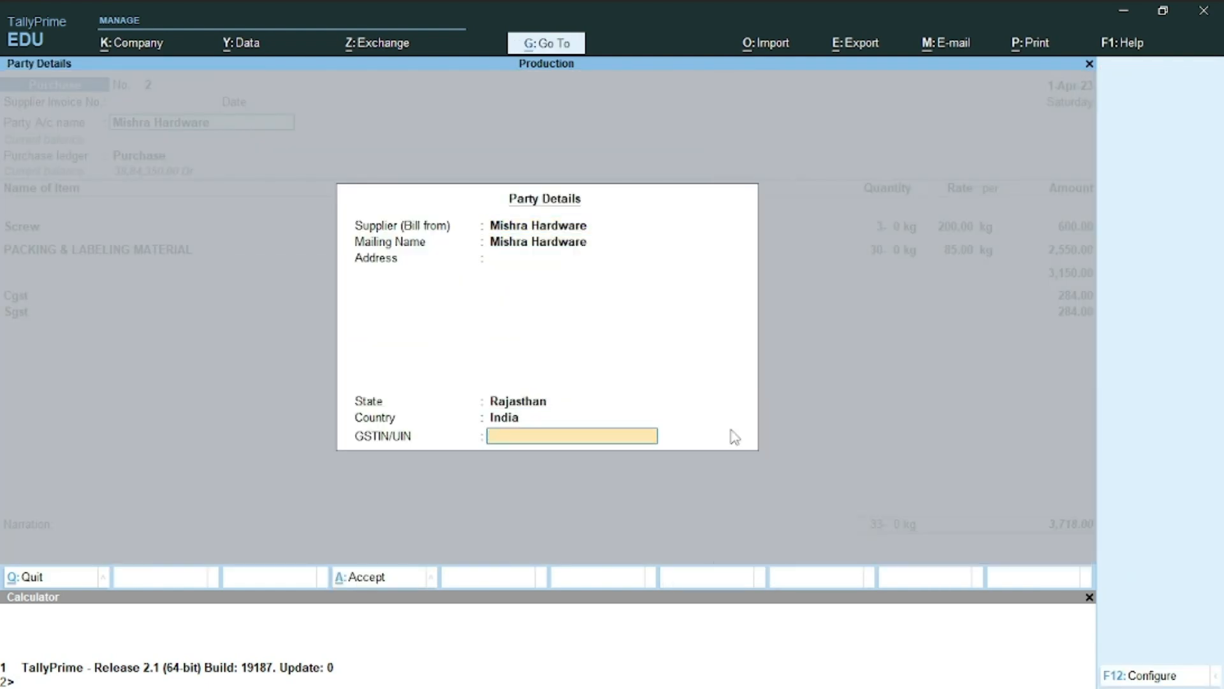
{"action": "key", "text": "Return"}
{"action": "key", "text": "Return"}
{"action": "key", "text": "Return"}
{"action": "key", "text": "Return"}
{"action": "key", "text": "Return"}
{"action": "key", "text": "Return"}
{"action": "key", "text": "Return"}
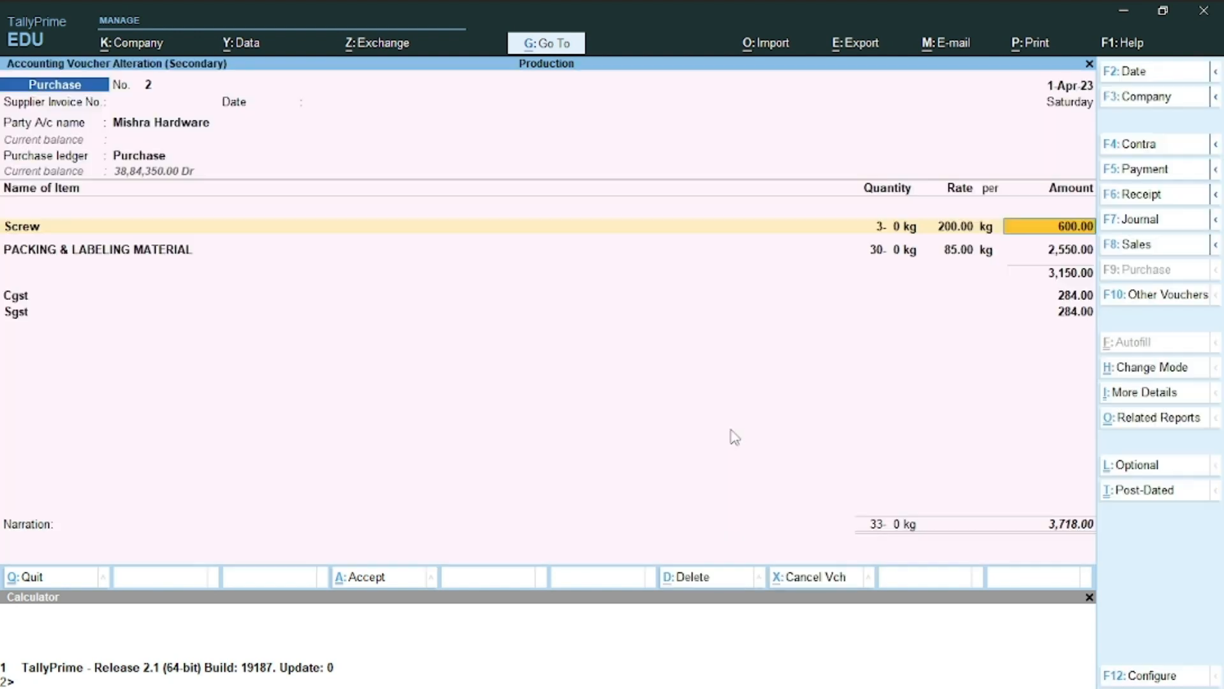
{"action": "key", "text": "Return"}
{"action": "key", "text": "Return"}
{"action": "key", "text": "Return"}
{"action": "key", "text": "Return"}
{"action": "key", "text": "Return"}
{"action": "key", "text": "Return"}
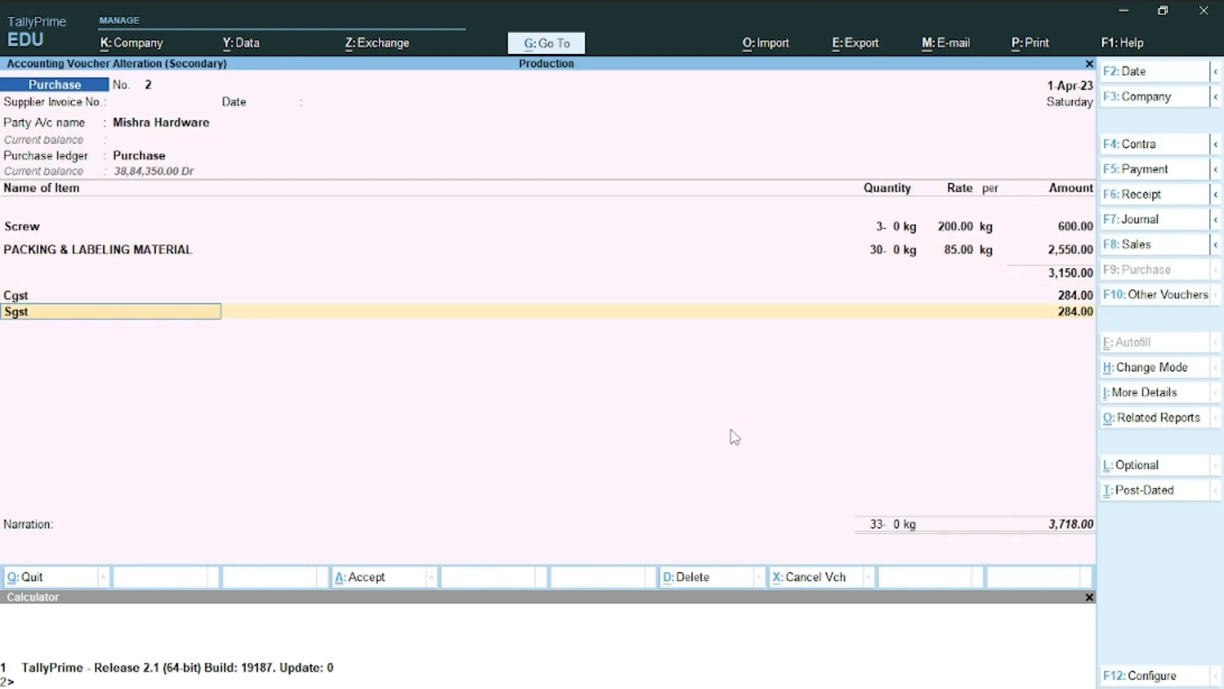
{"action": "key", "text": "Return"}
{"action": "key", "text": "Return"}
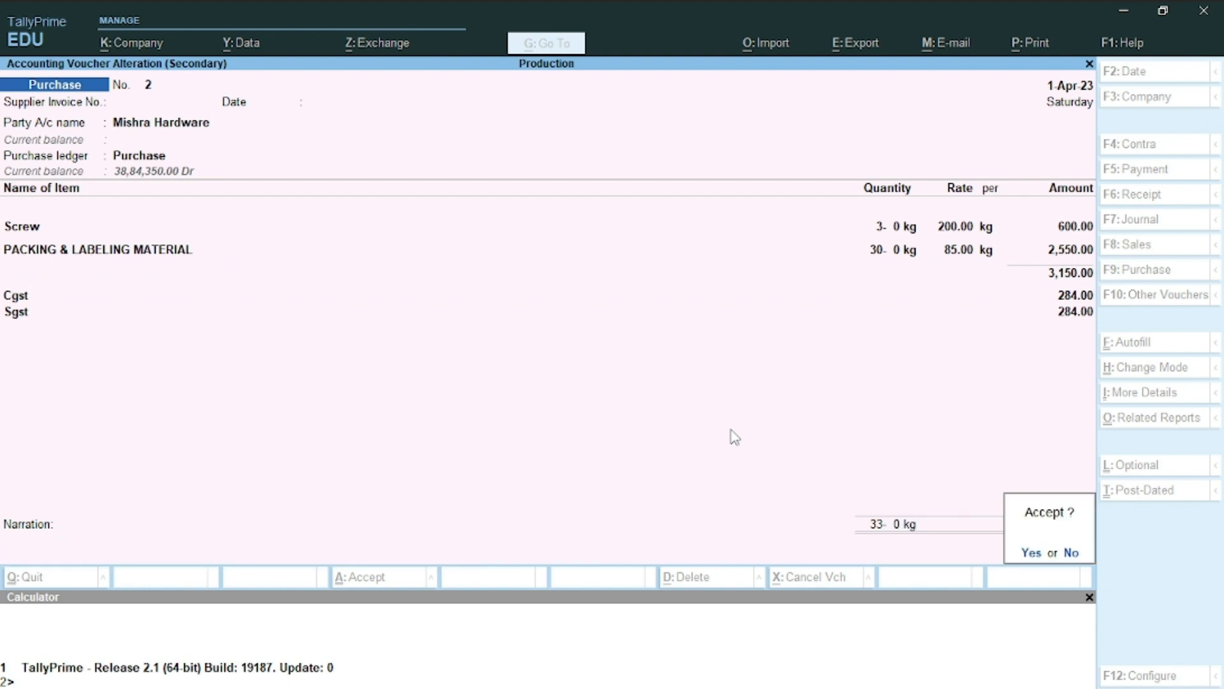
{"action": "key", "text": "Return"}
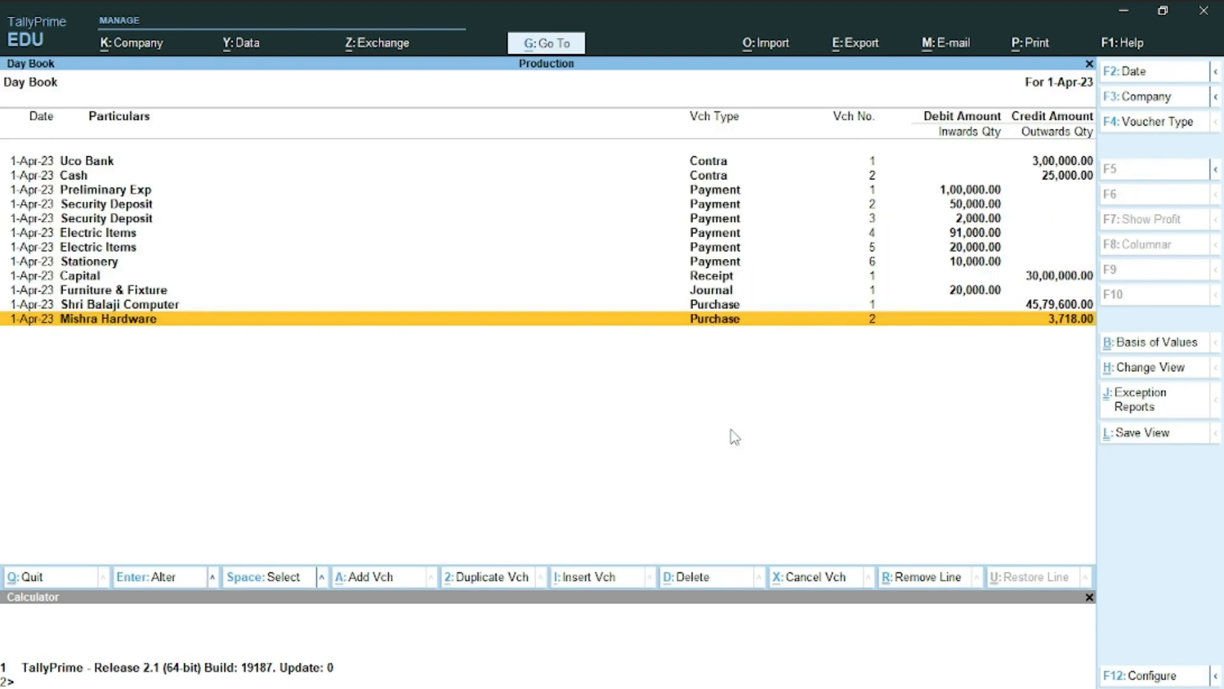
Open the detailed Trial Balance, now 76,17,318.00 both sides, then switch to the Word reference
{"action": "key", "text": "Escape"}
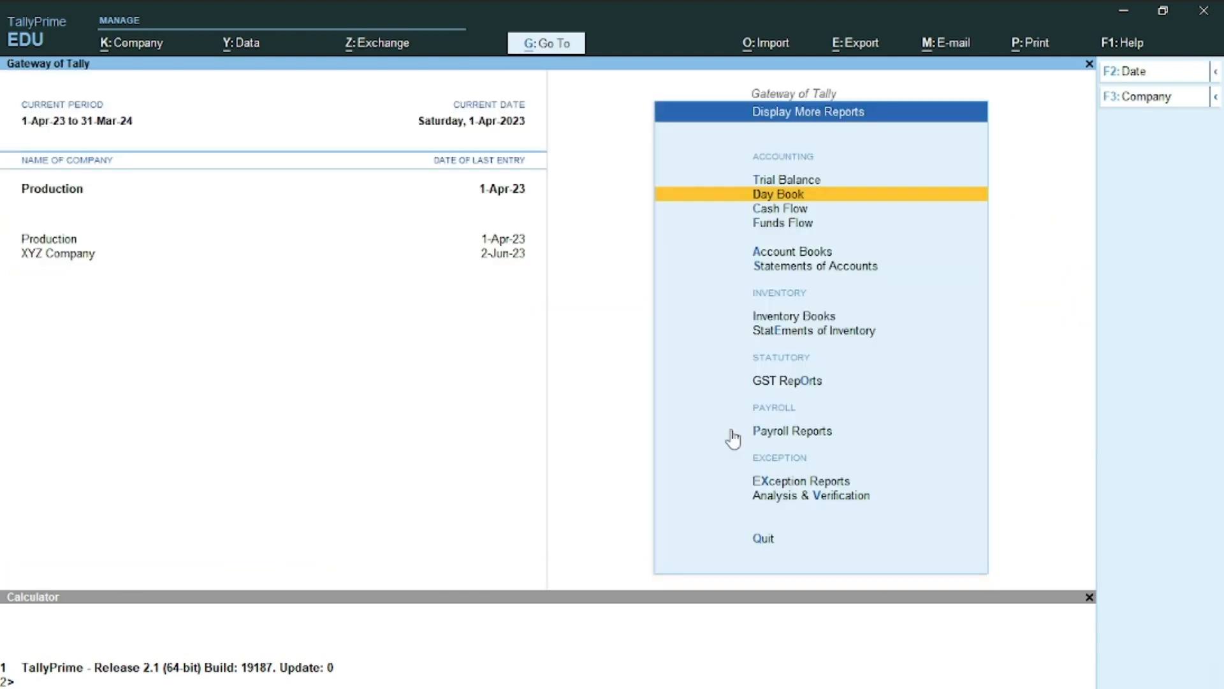
{"action": "key", "text": "Up"}
{"action": "key", "text": "Return"}
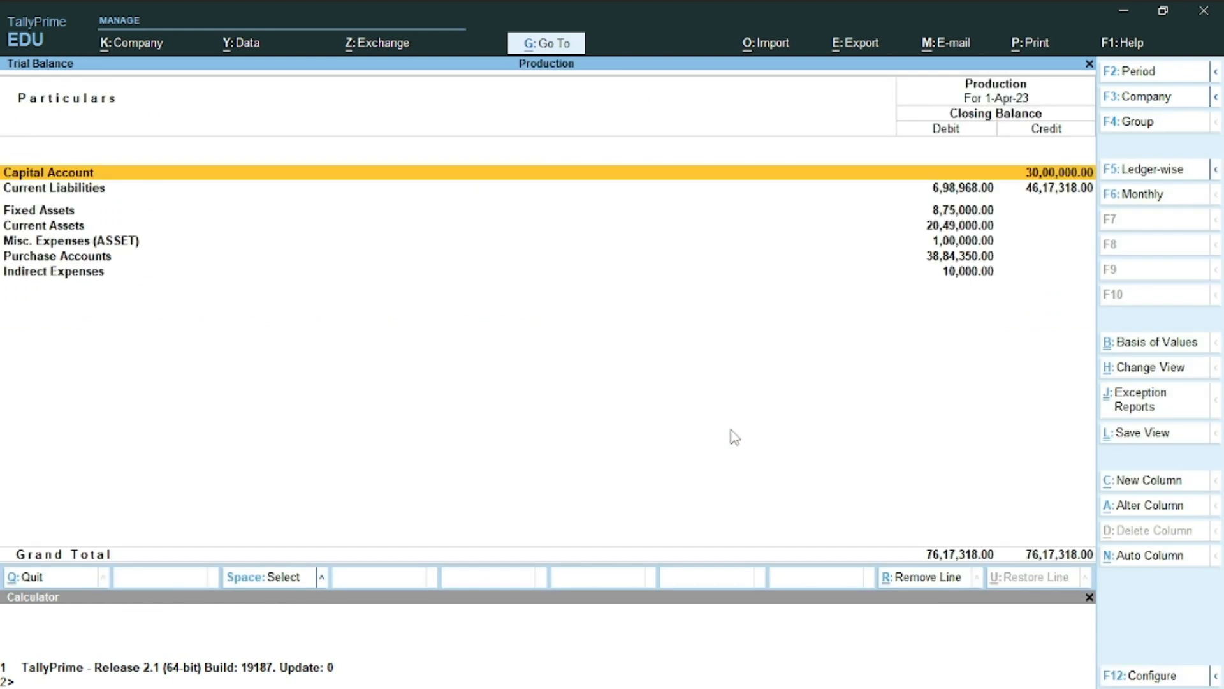
{"action": "key", "text": "alt+F5"}
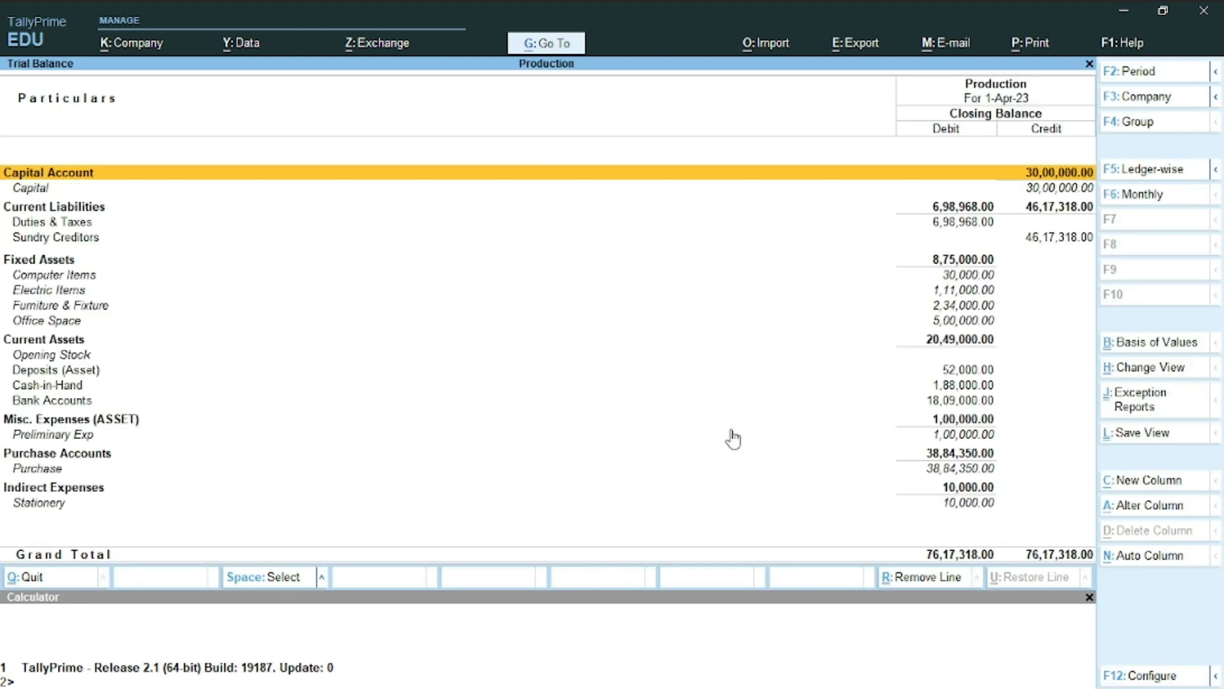
{"action": "key", "text": "alt+Tab"}
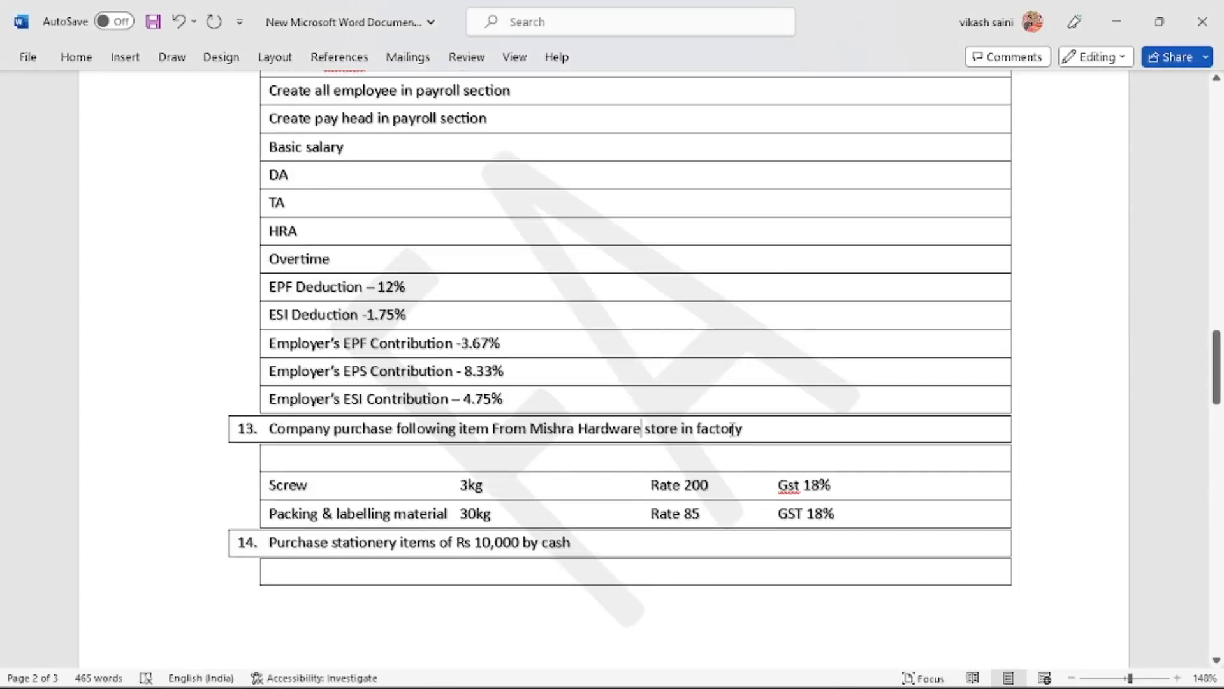
{"action": "scroll", "coordinate": [722, 280], "scroll_direction": "down", "scroll_amount": 3}
{"action": "scroll", "coordinate": [722, 281], "scroll_direction": "down", "scroll_amount": 15}
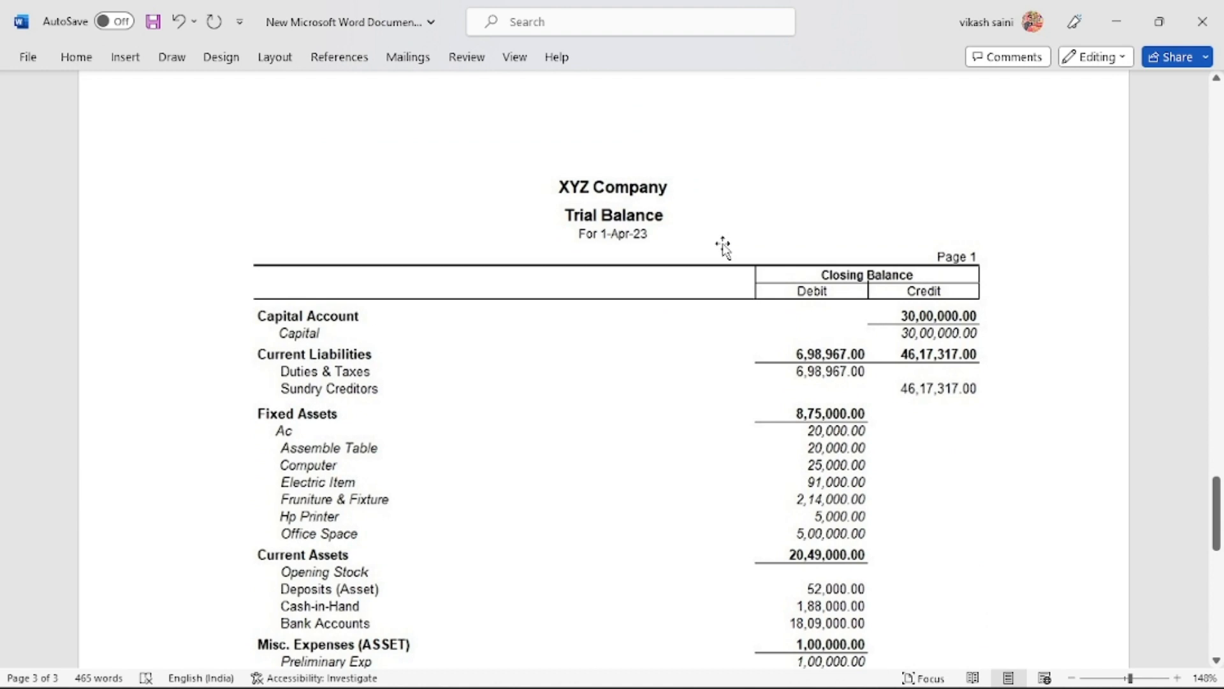
{"action": "key", "text": "alt+Tab"}
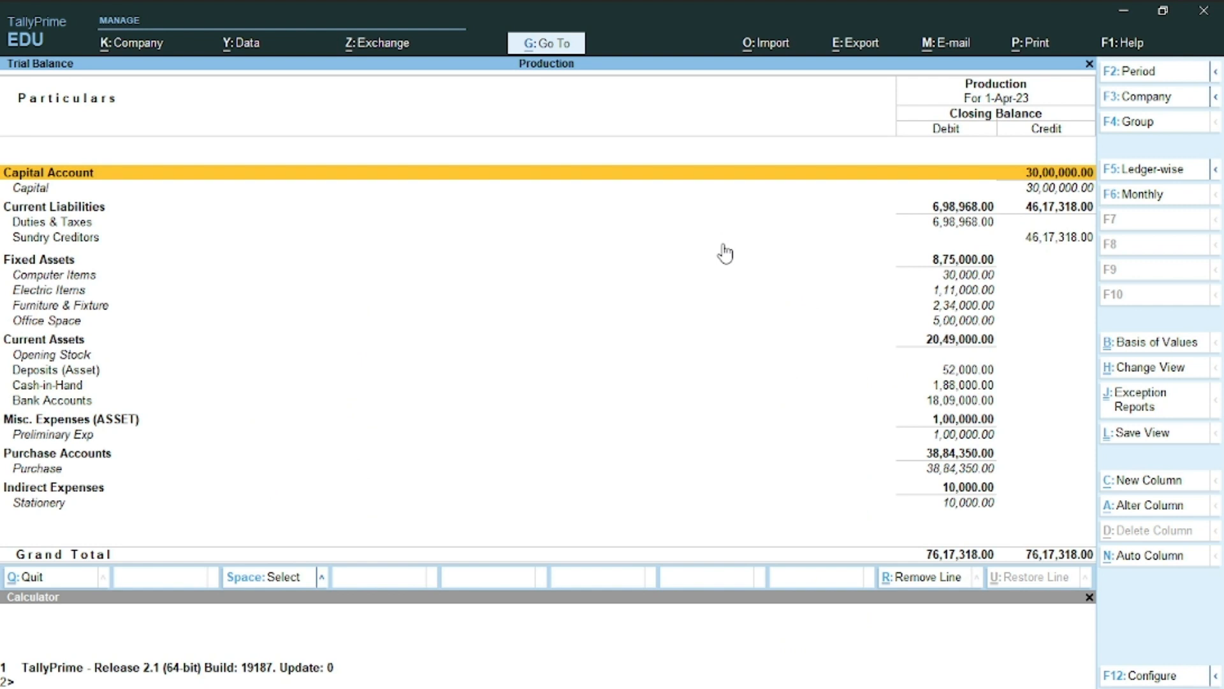
{"action": "key", "text": "Down"}
{"action": "key", "text": "Down"}
{"action": "key", "text": "Down"}
{"action": "key", "text": "Down"}
{"action": "key", "text": "Down"}
{"action": "key", "text": "Down"}
{"action": "key", "text": "Down"}
{"action": "key", "text": "Down"}
{"action": "key", "text": "Down"}
{"action": "key", "text": "Down"}
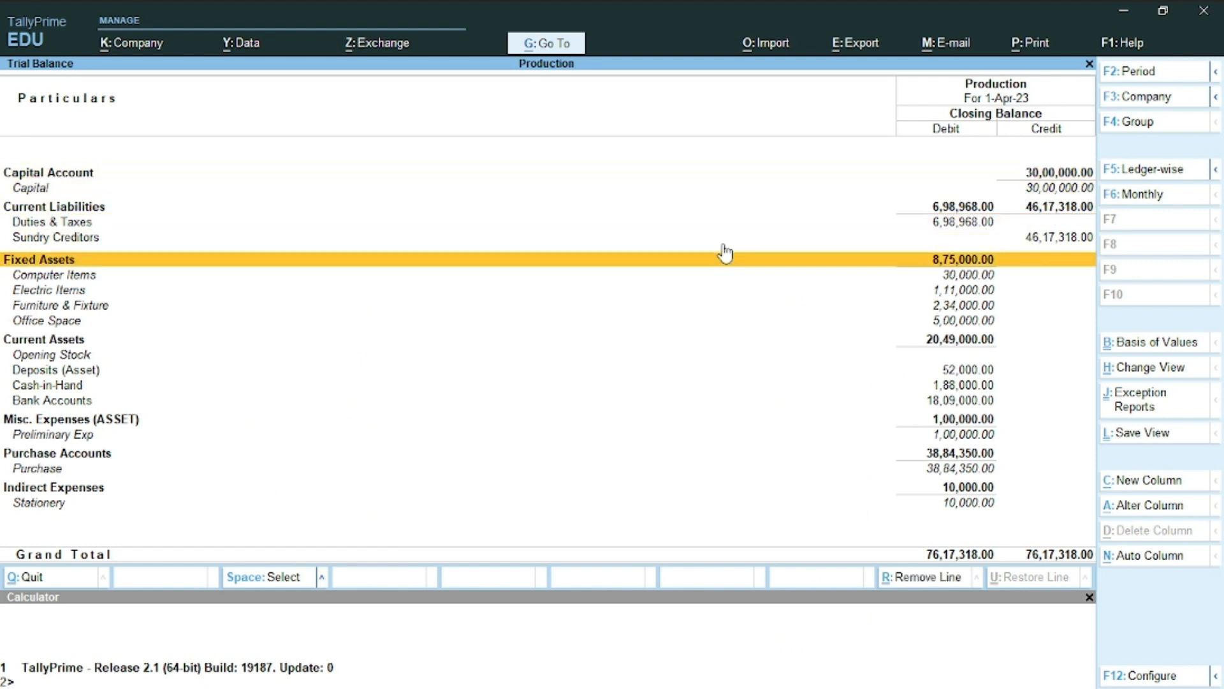
{"action": "key", "text": "alt+Tab"}
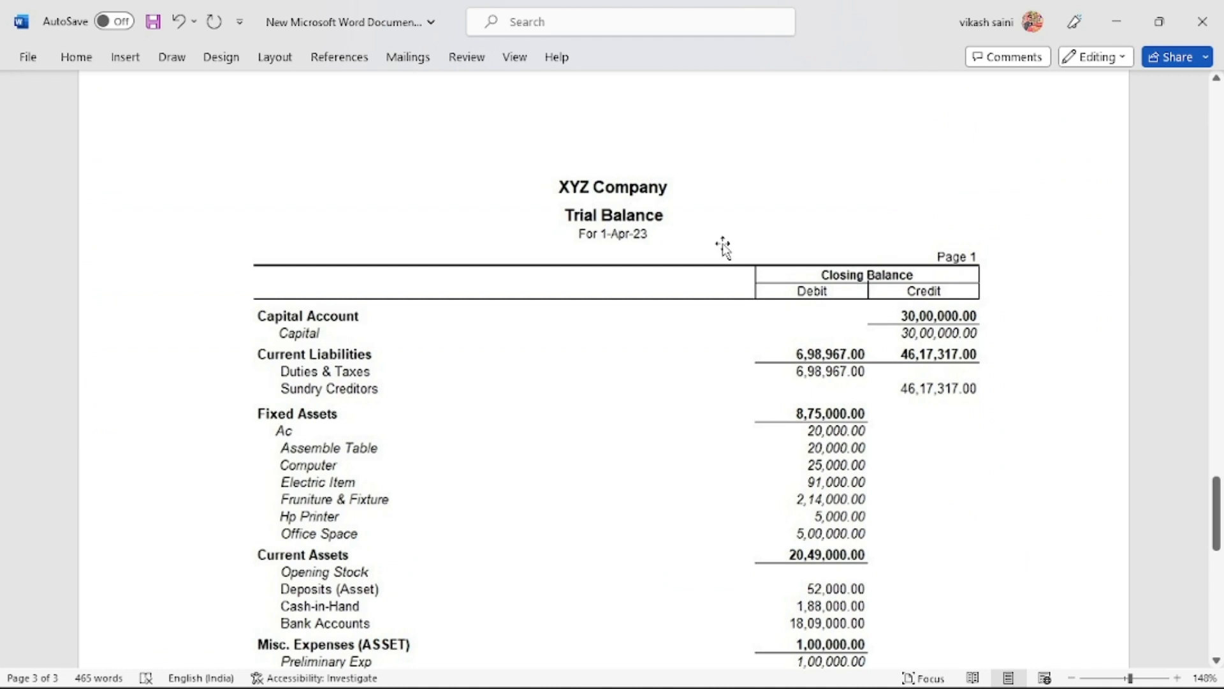
{"action": "scroll", "coordinate": [722, 246], "scroll_direction": "down", "scroll_amount": 5}
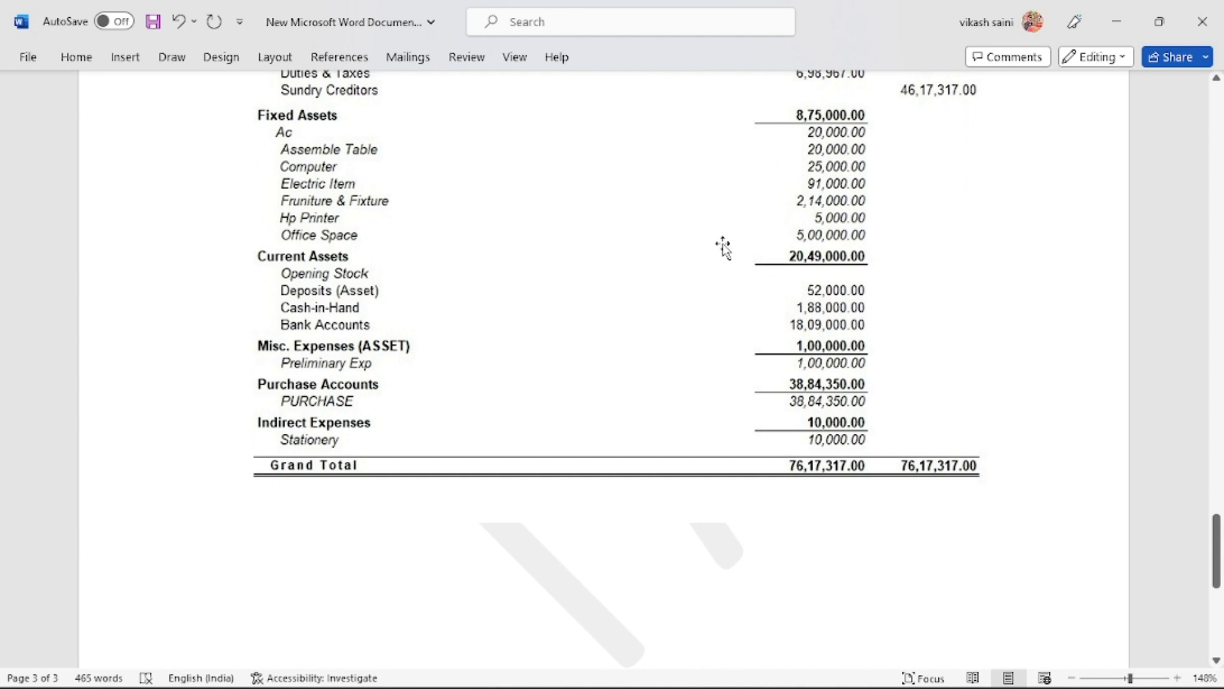
{"action": "scroll", "coordinate": [722, 245], "scroll_direction": "up", "scroll_amount": 2}
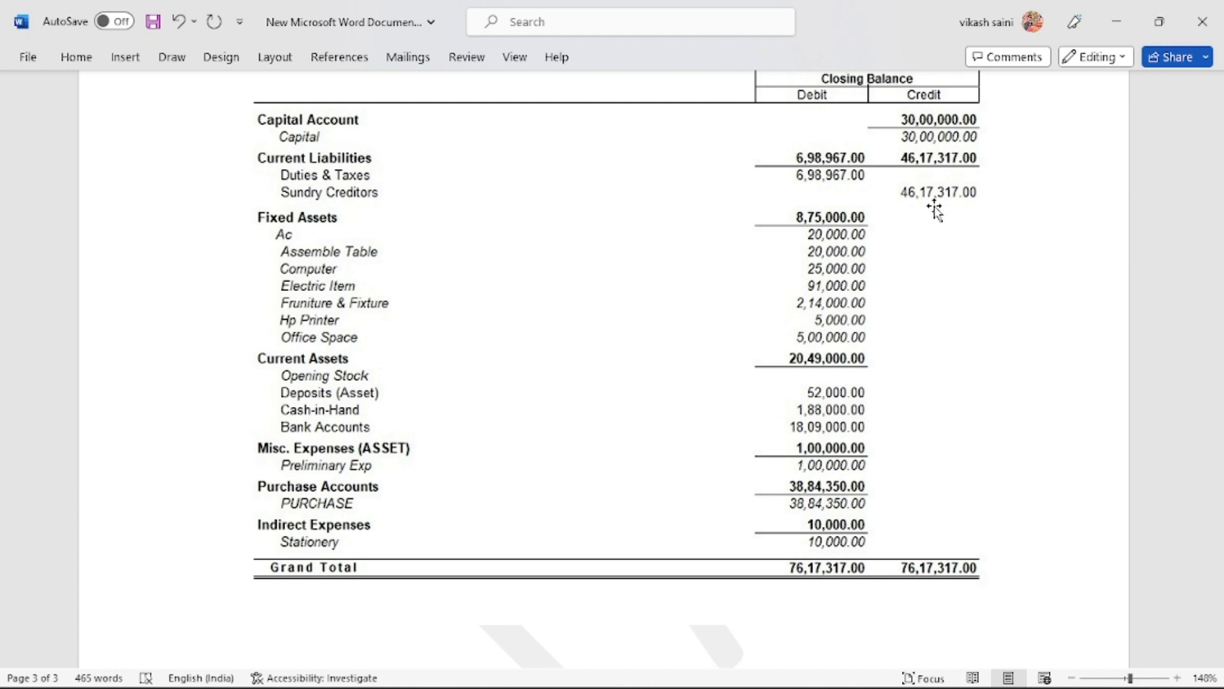
{"action": "key", "text": "alt+Tab"}
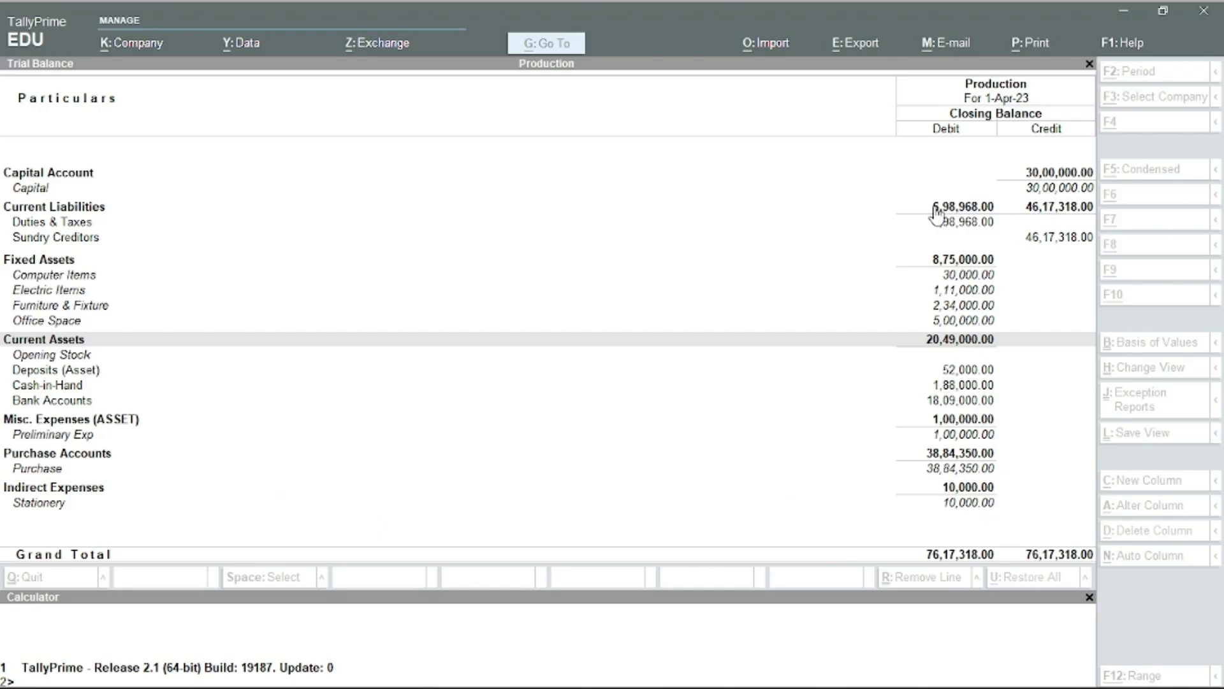
{"action": "key", "text": "alt+Tab"}
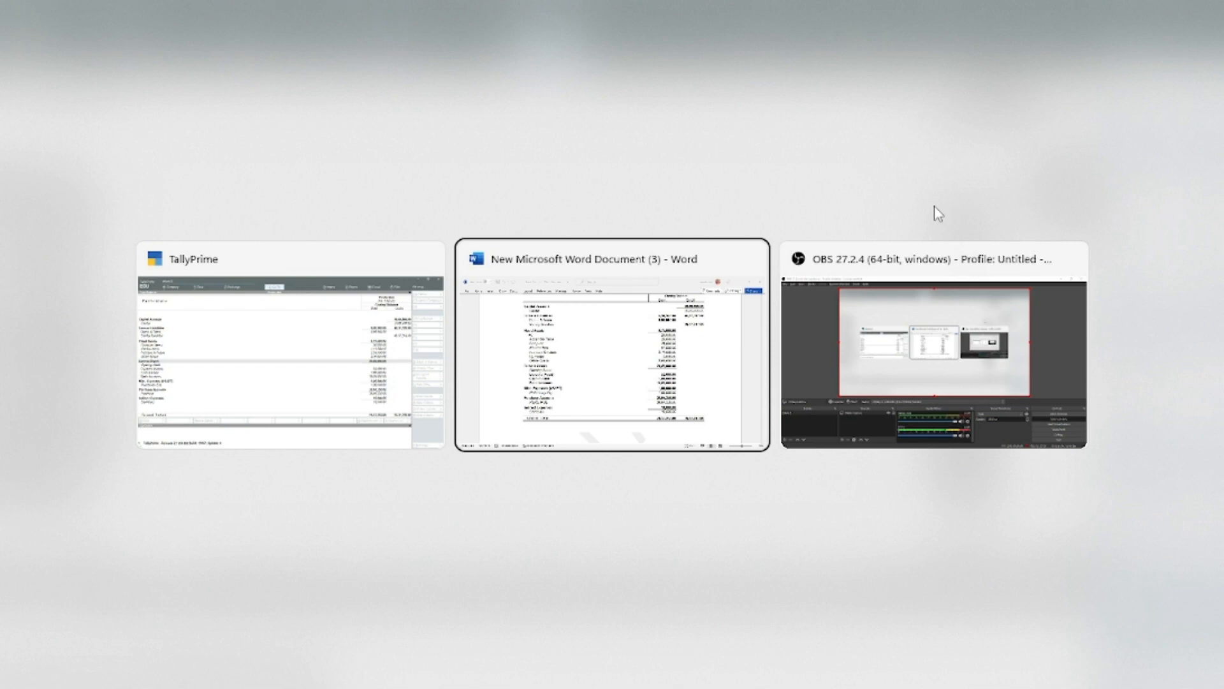
{"action": "scroll", "coordinate": [935, 212], "scroll_direction": "up", "scroll_amount": 15}
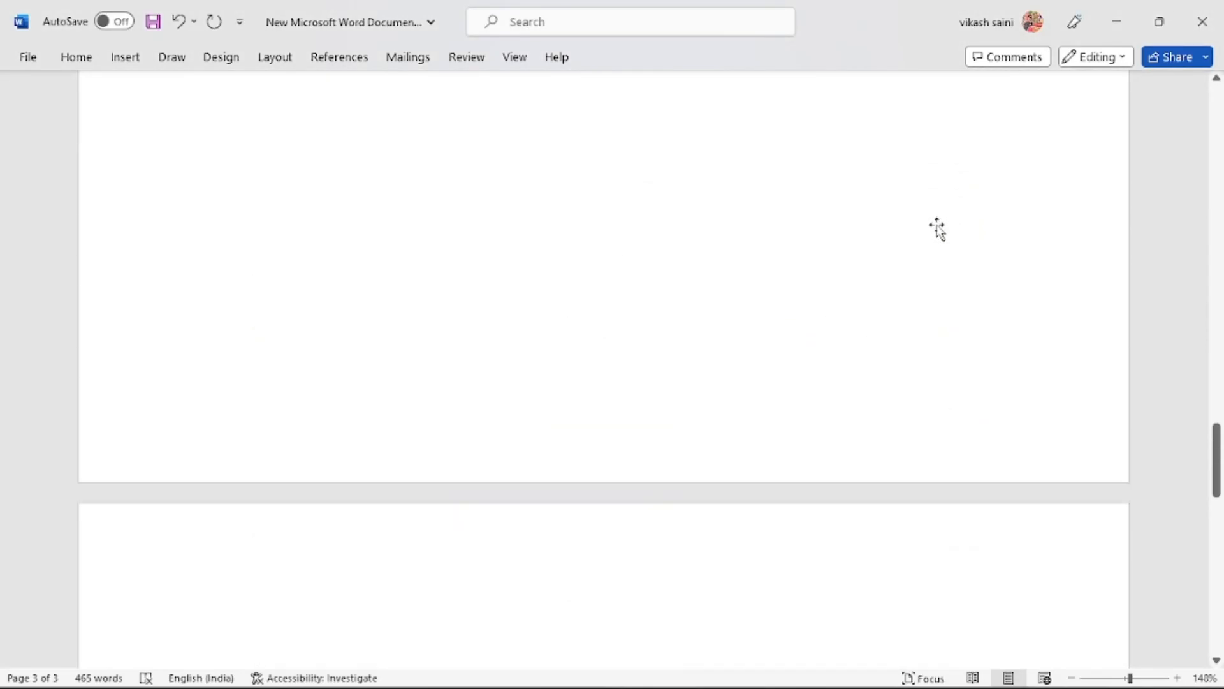
{"action": "scroll", "coordinate": [937, 226], "scroll_direction": "up", "scroll_amount": 4}
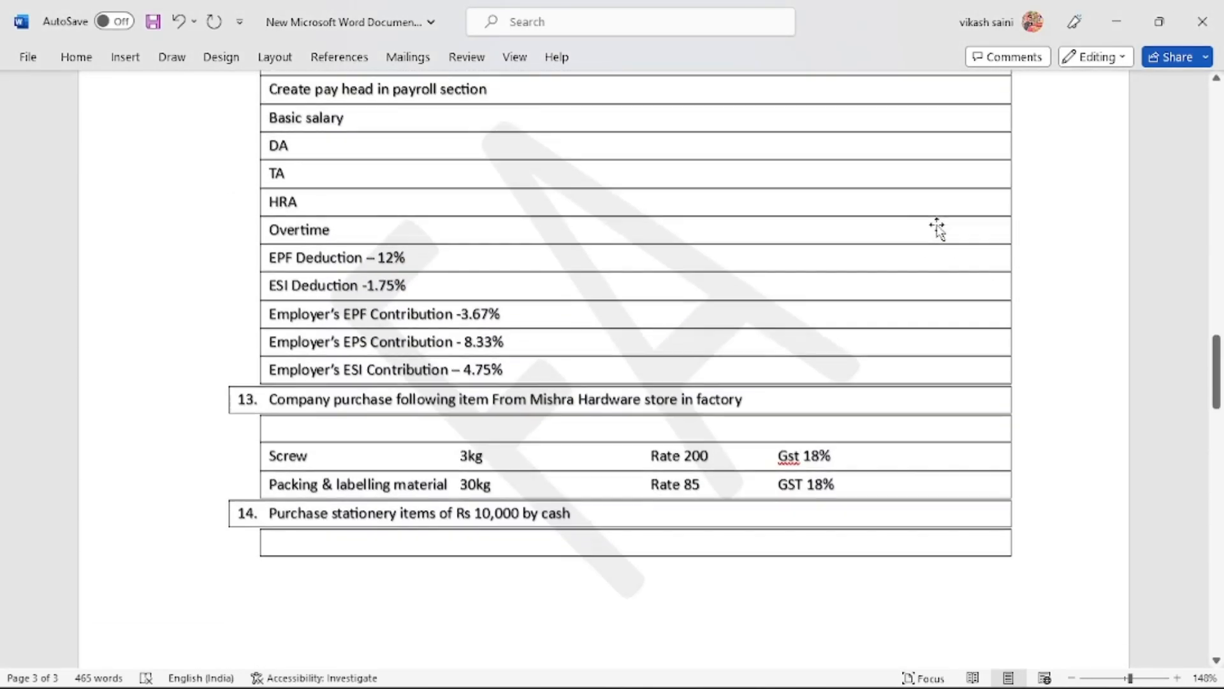
{"action": "scroll", "coordinate": [939, 224], "scroll_direction": "up", "scroll_amount": 3}
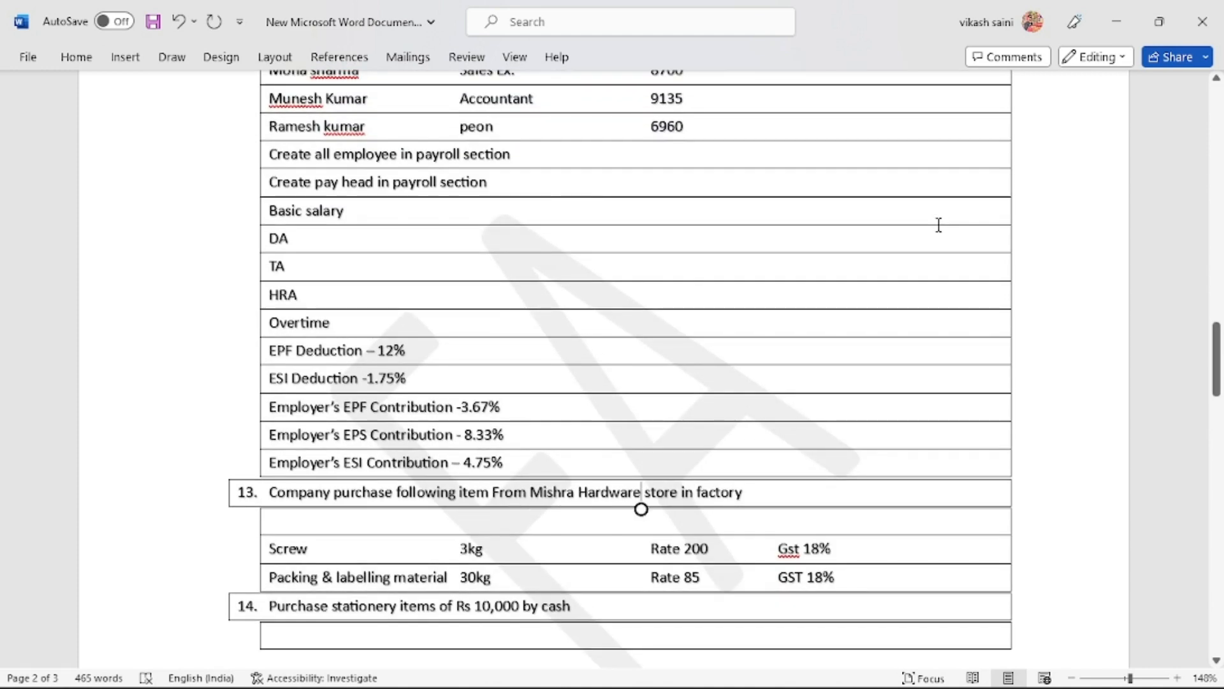
{"action": "scroll", "coordinate": [938, 224], "scroll_direction": "up", "scroll_amount": 3}
{"action": "scroll", "coordinate": [939, 226], "scroll_direction": "up", "scroll_amount": 1}
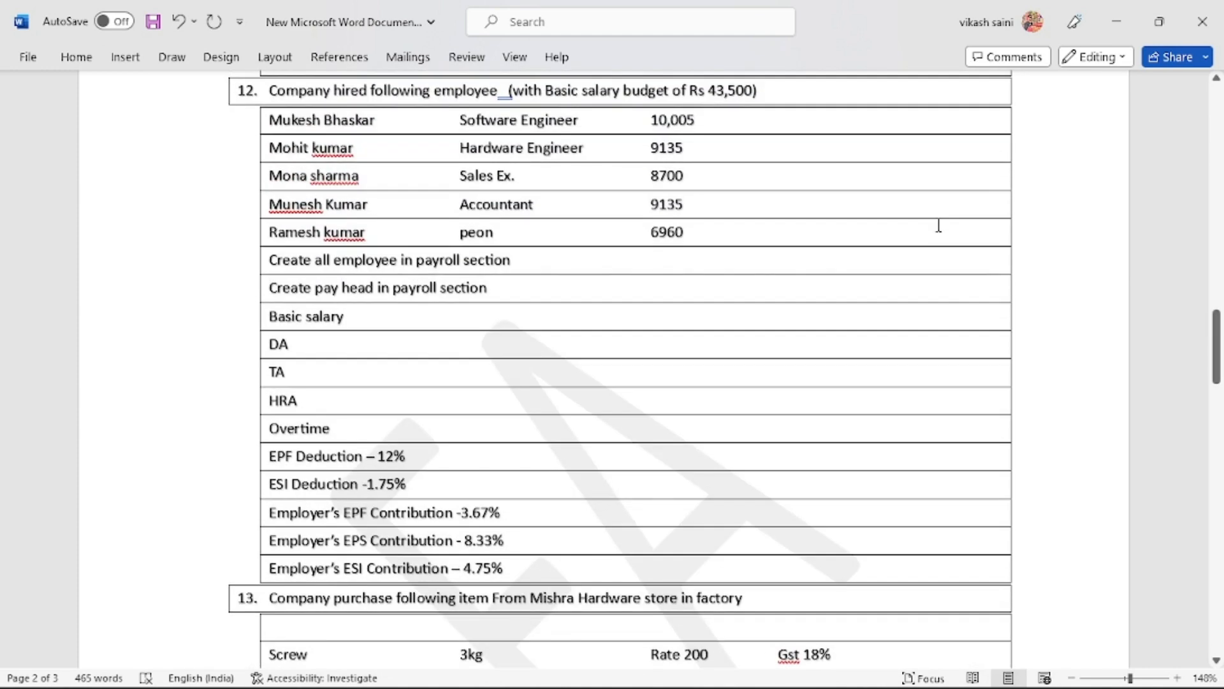
{"action": "scroll", "coordinate": [938, 225], "scroll_direction": "down", "scroll_amount": 5}
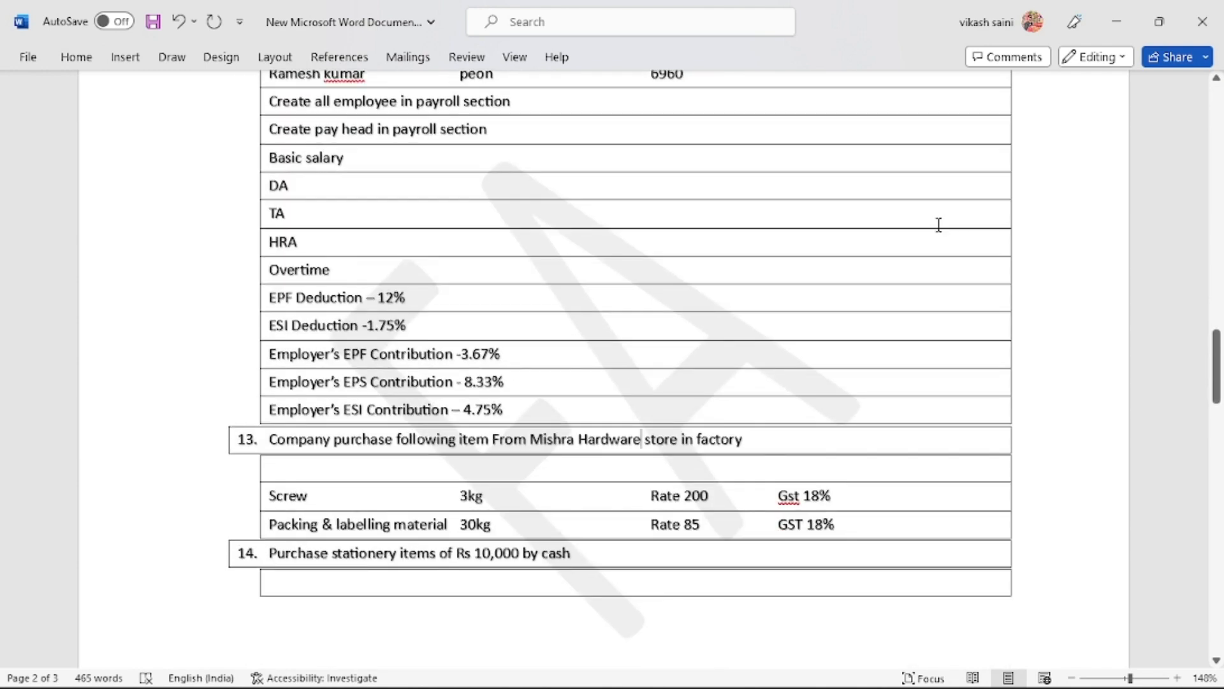